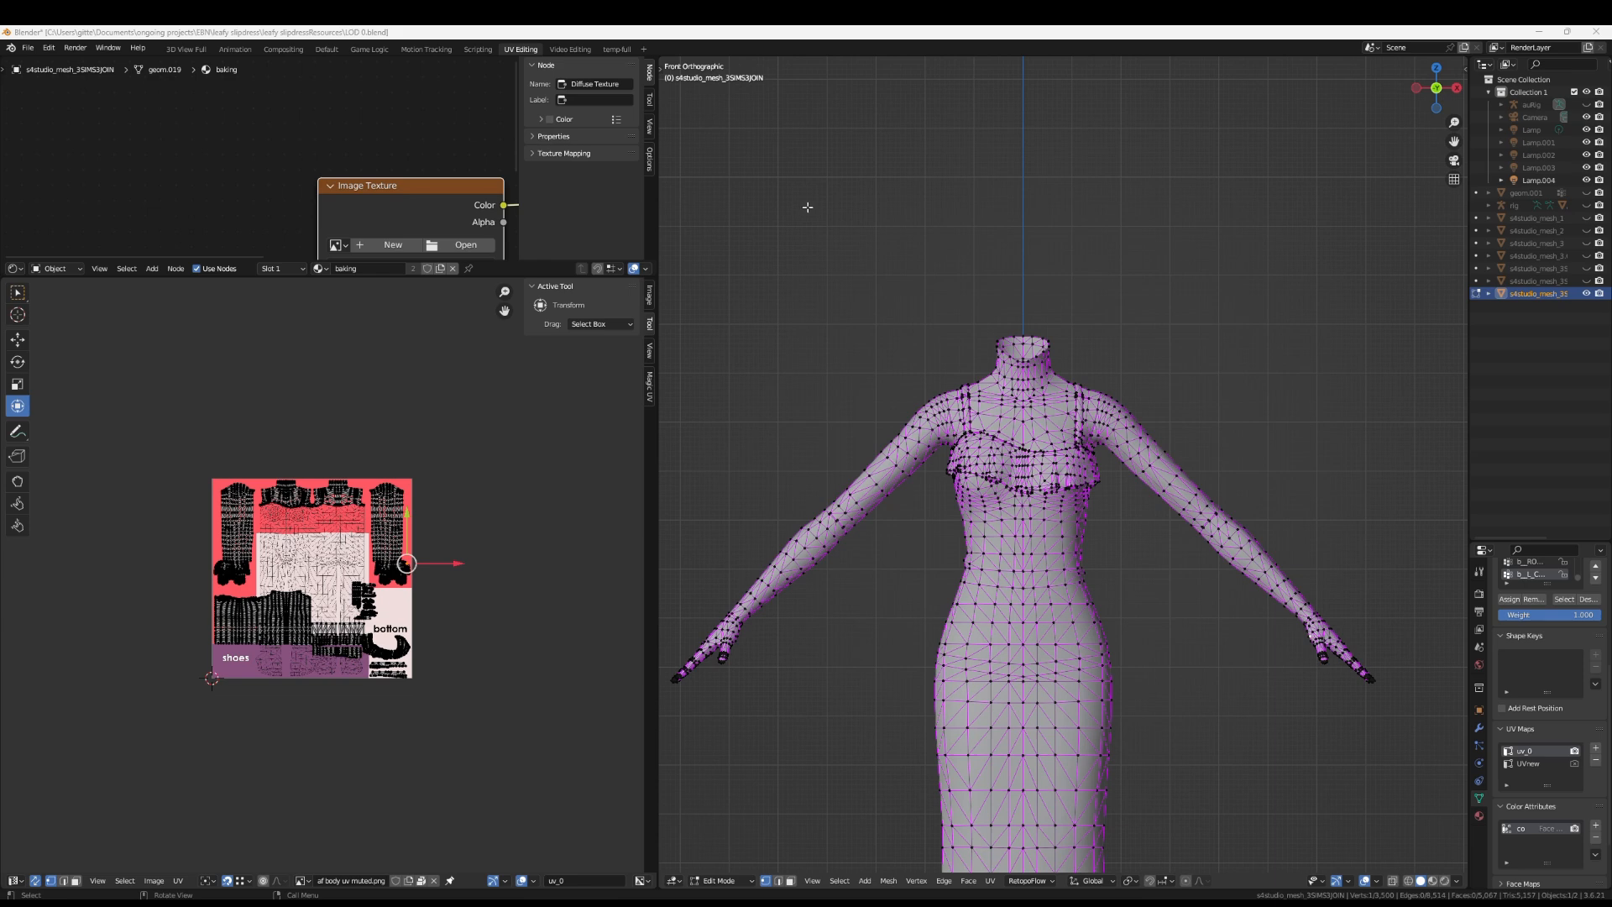
Bring up Shared_Specular_1.png in Photoshop, and switch to the leafy slipdressResources folder in File Explorer
{"action": "mouse_move", "coordinate": [988, 904]}
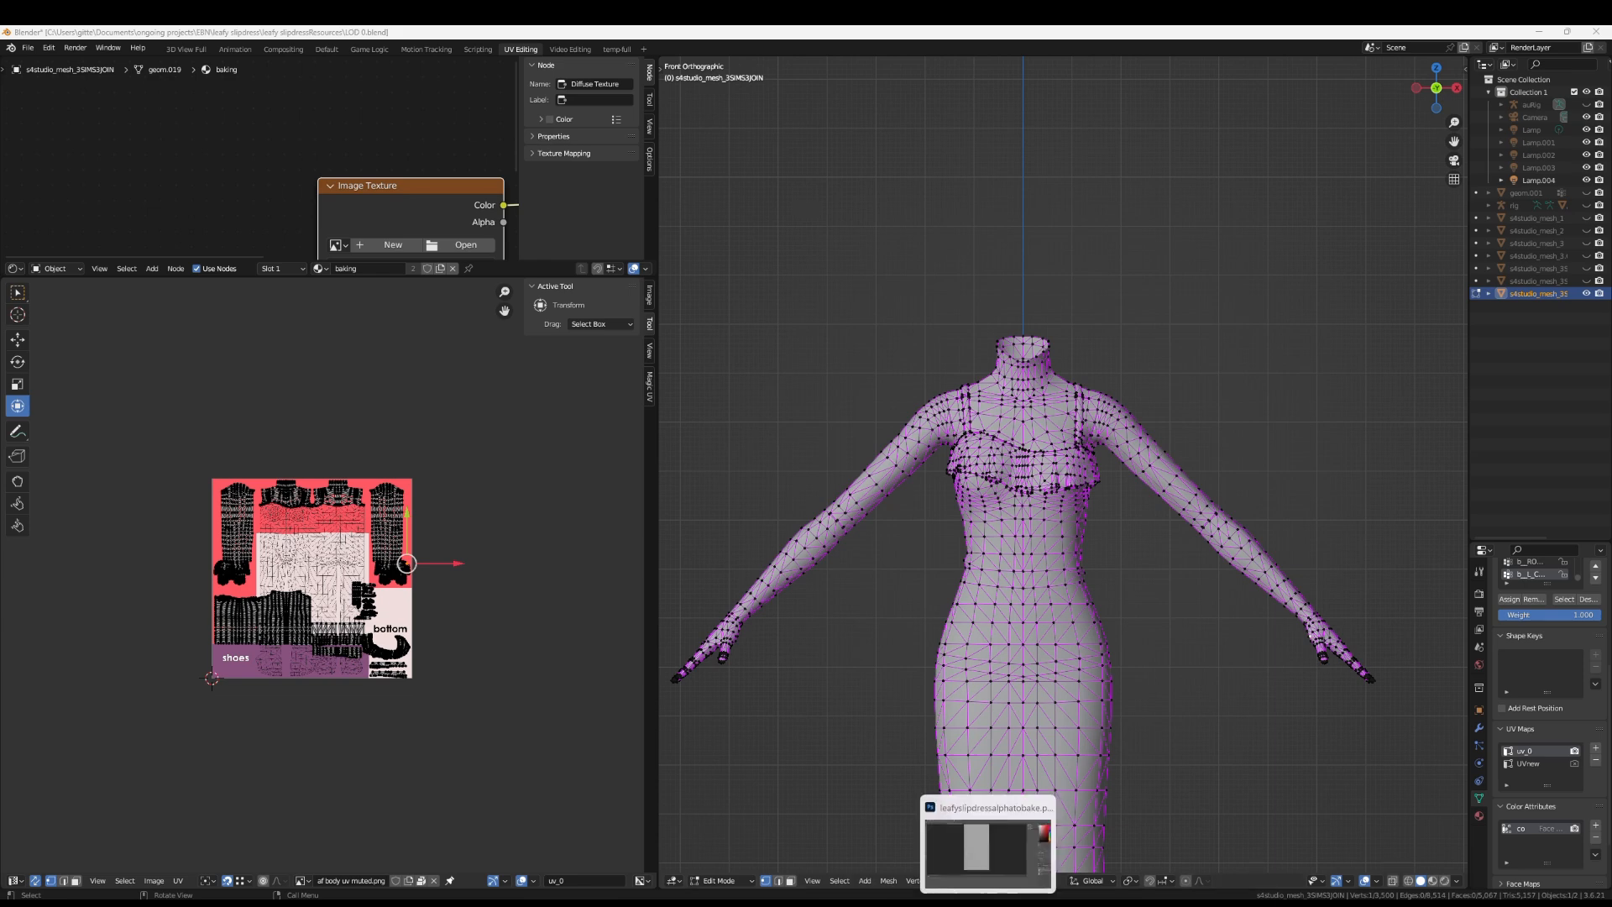
{"action": "left_click", "coordinate": [988, 843]}
{"action": "left_click", "coordinate": [126, 73]}
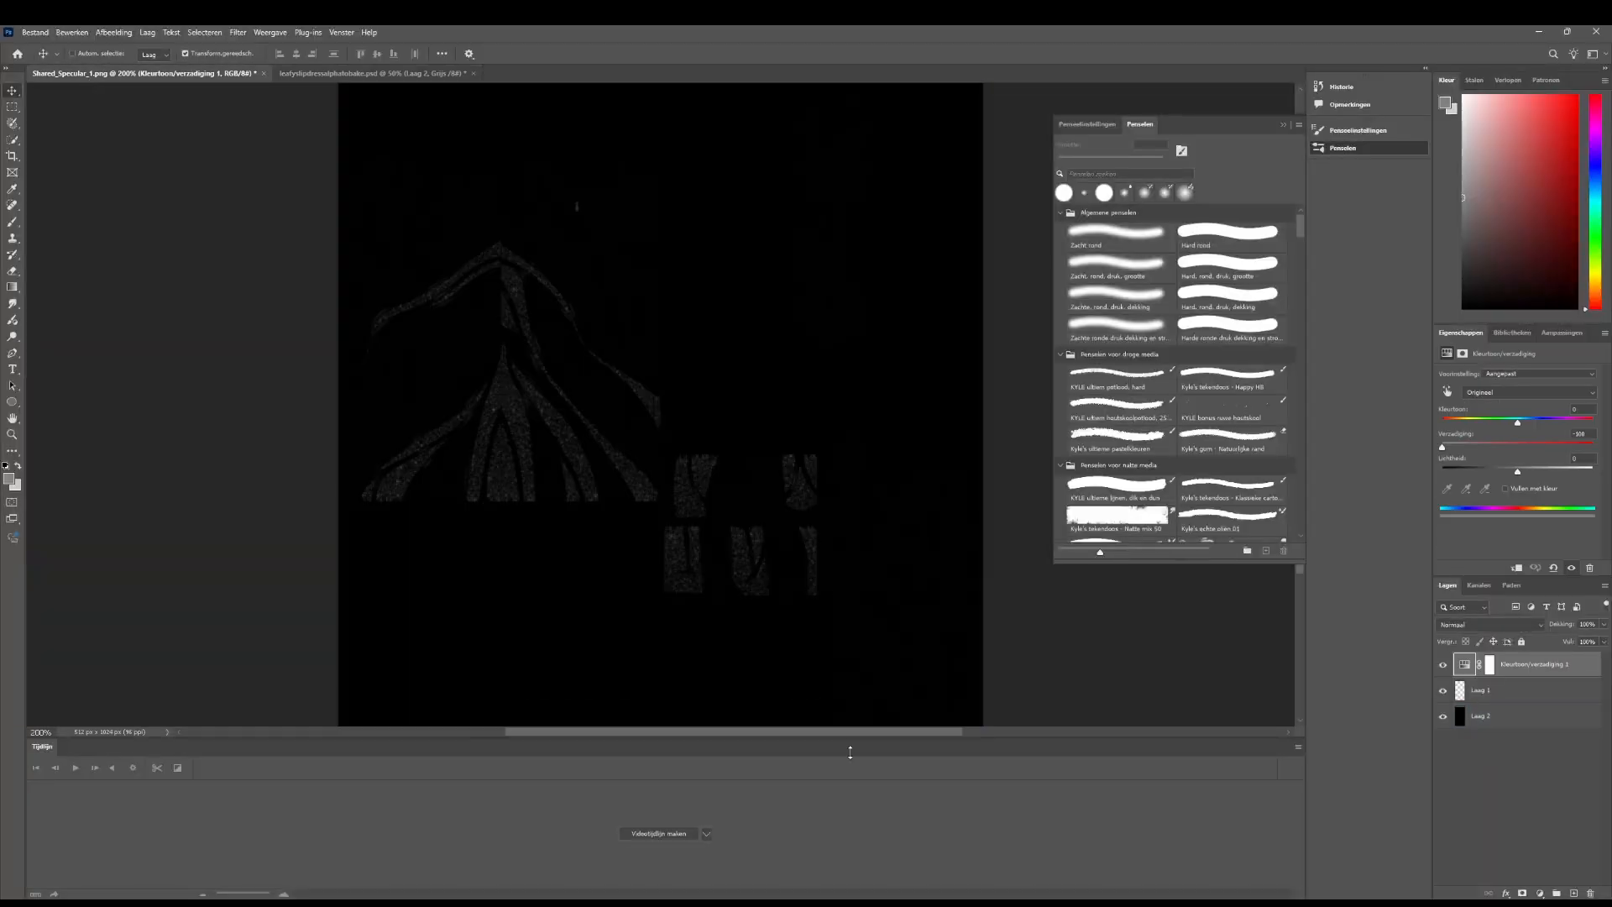
{"action": "mouse_move", "coordinate": [765, 904]}
{"action": "left_click", "coordinate": [766, 844]}
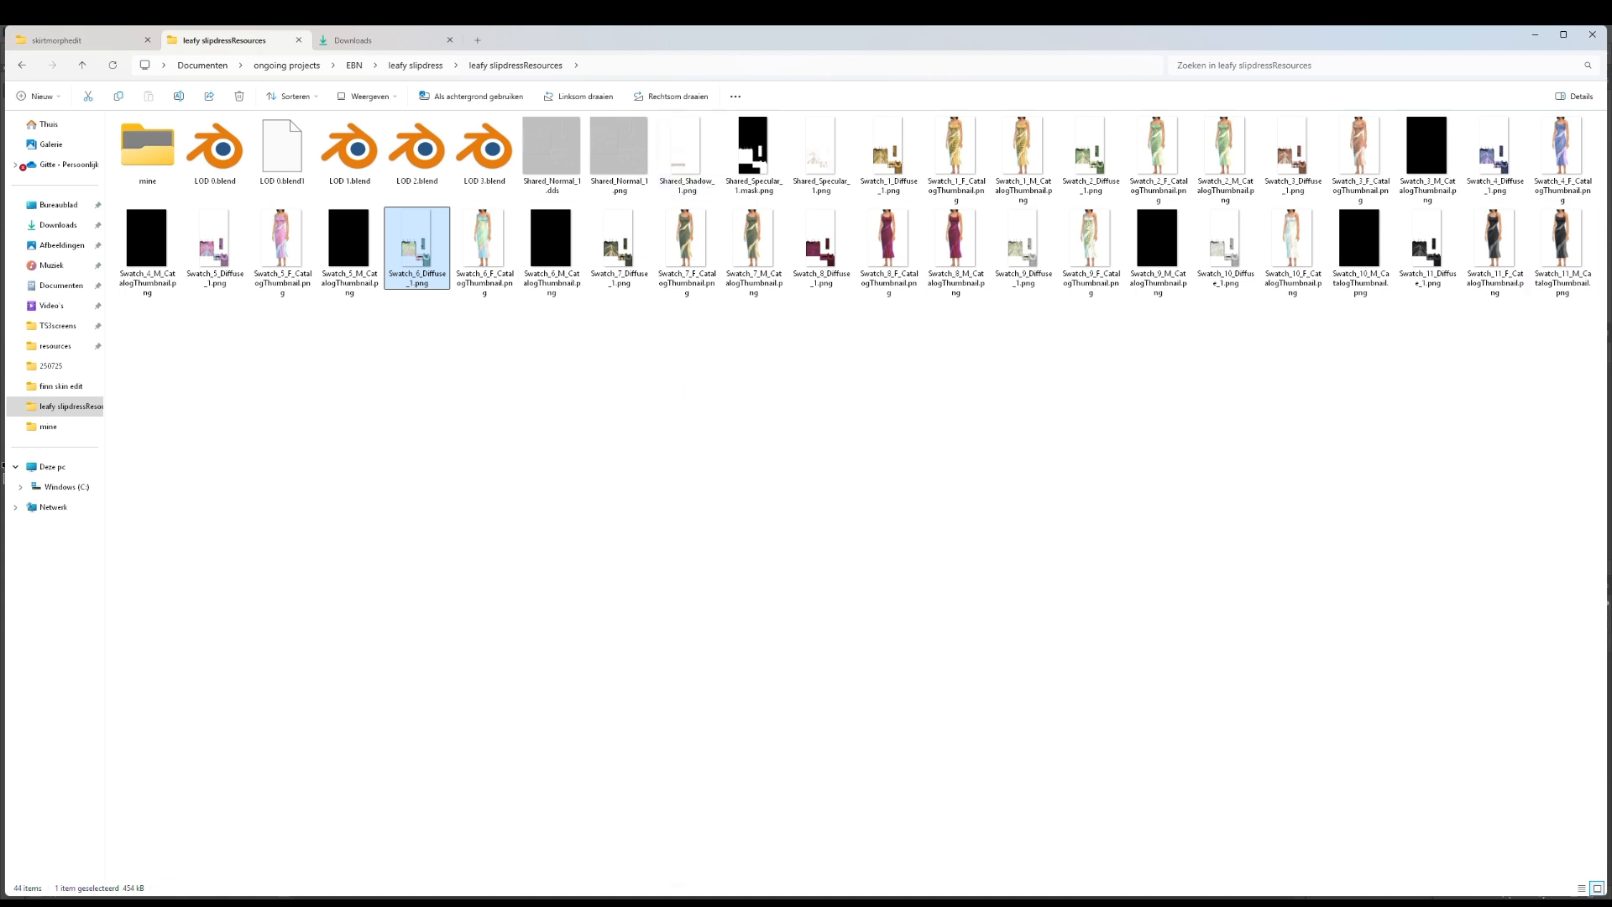
{"action": "left_click", "coordinate": [697, 903]}
{"action": "type", "text": "sim"}
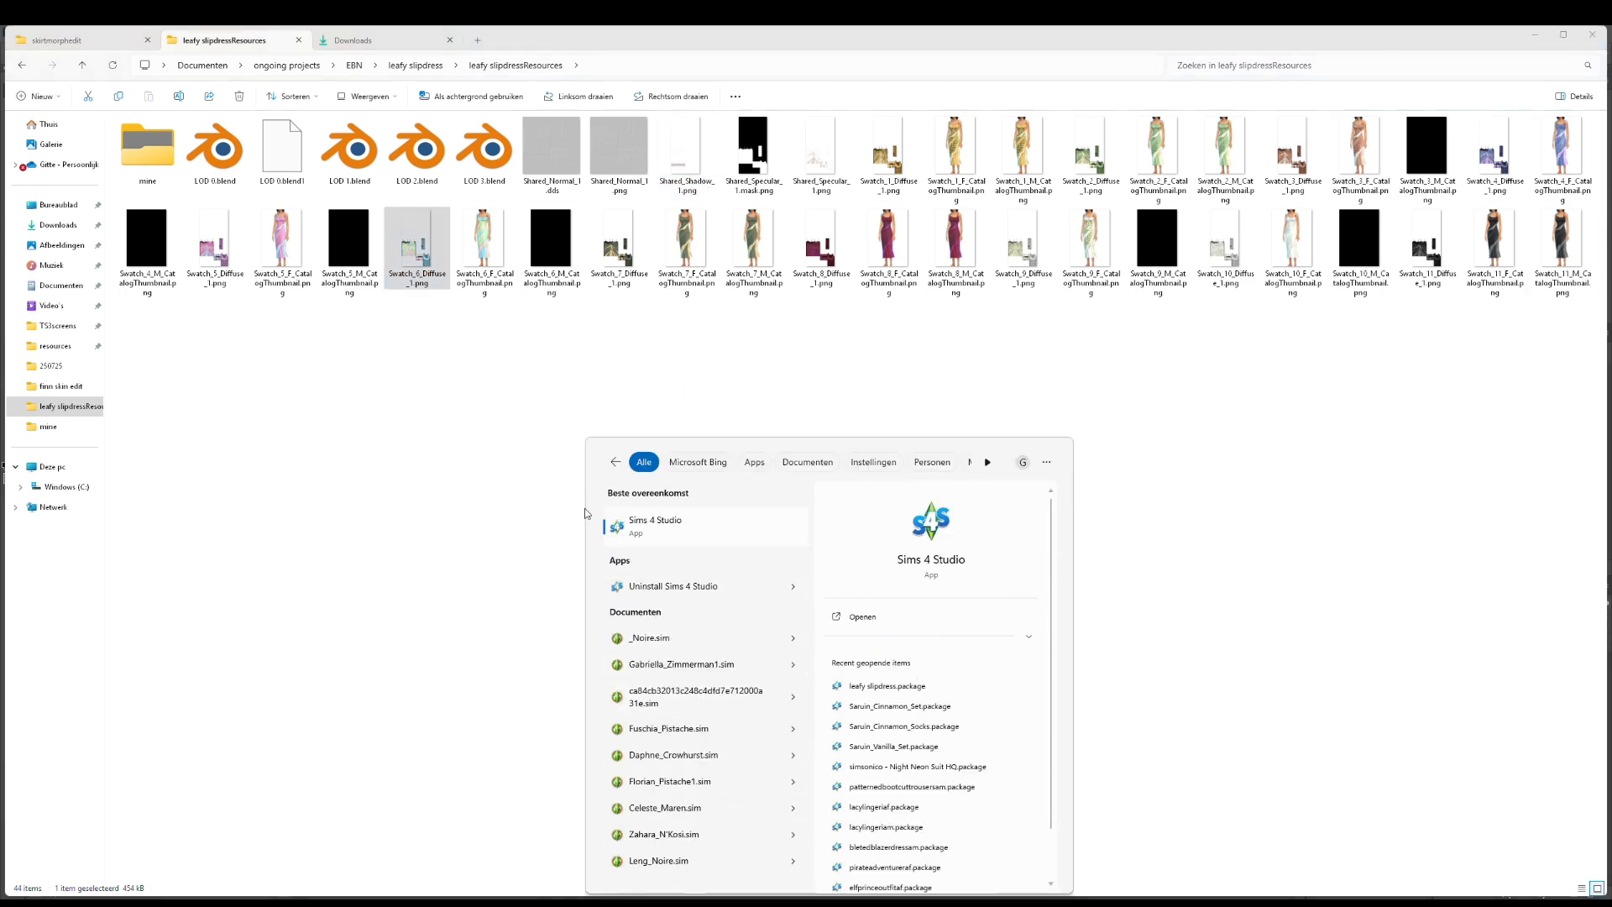
{"action": "left_click", "coordinate": [622, 537]}
{"action": "left_click", "coordinate": [419, 427]}
{"action": "left_click", "coordinate": [410, 55]}
{"action": "left_click", "coordinate": [618, 248]}
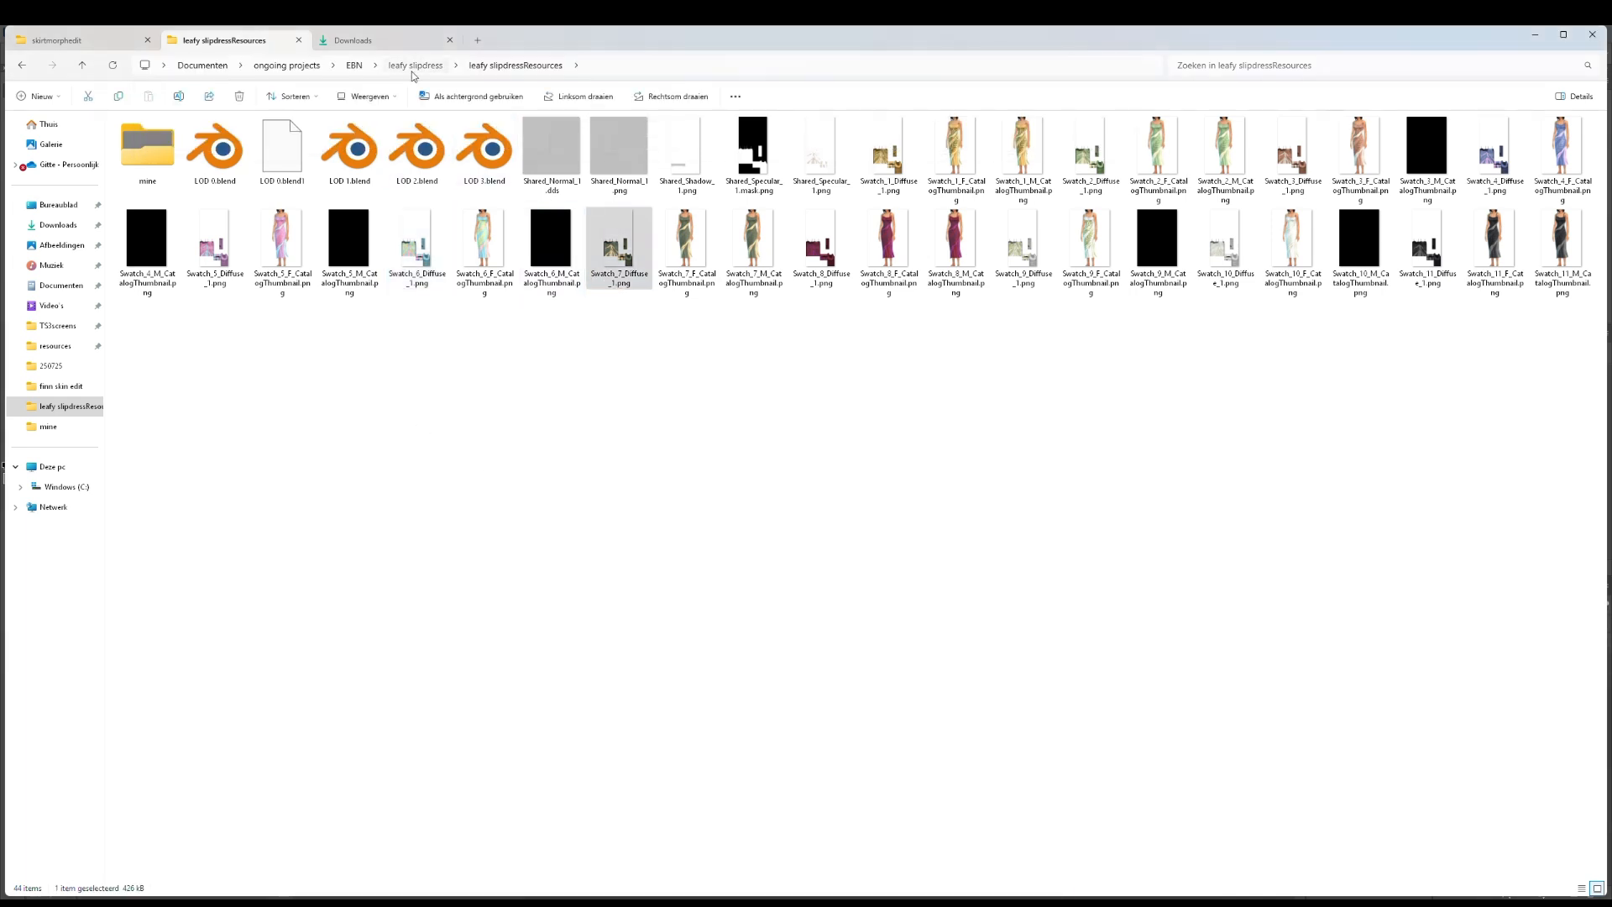
Go up to the leafy slipdress folder and try to open leafy slipdress.package in its default program
{"action": "left_click", "coordinate": [413, 67]}
{"action": "left_click", "coordinate": [212, 174]}
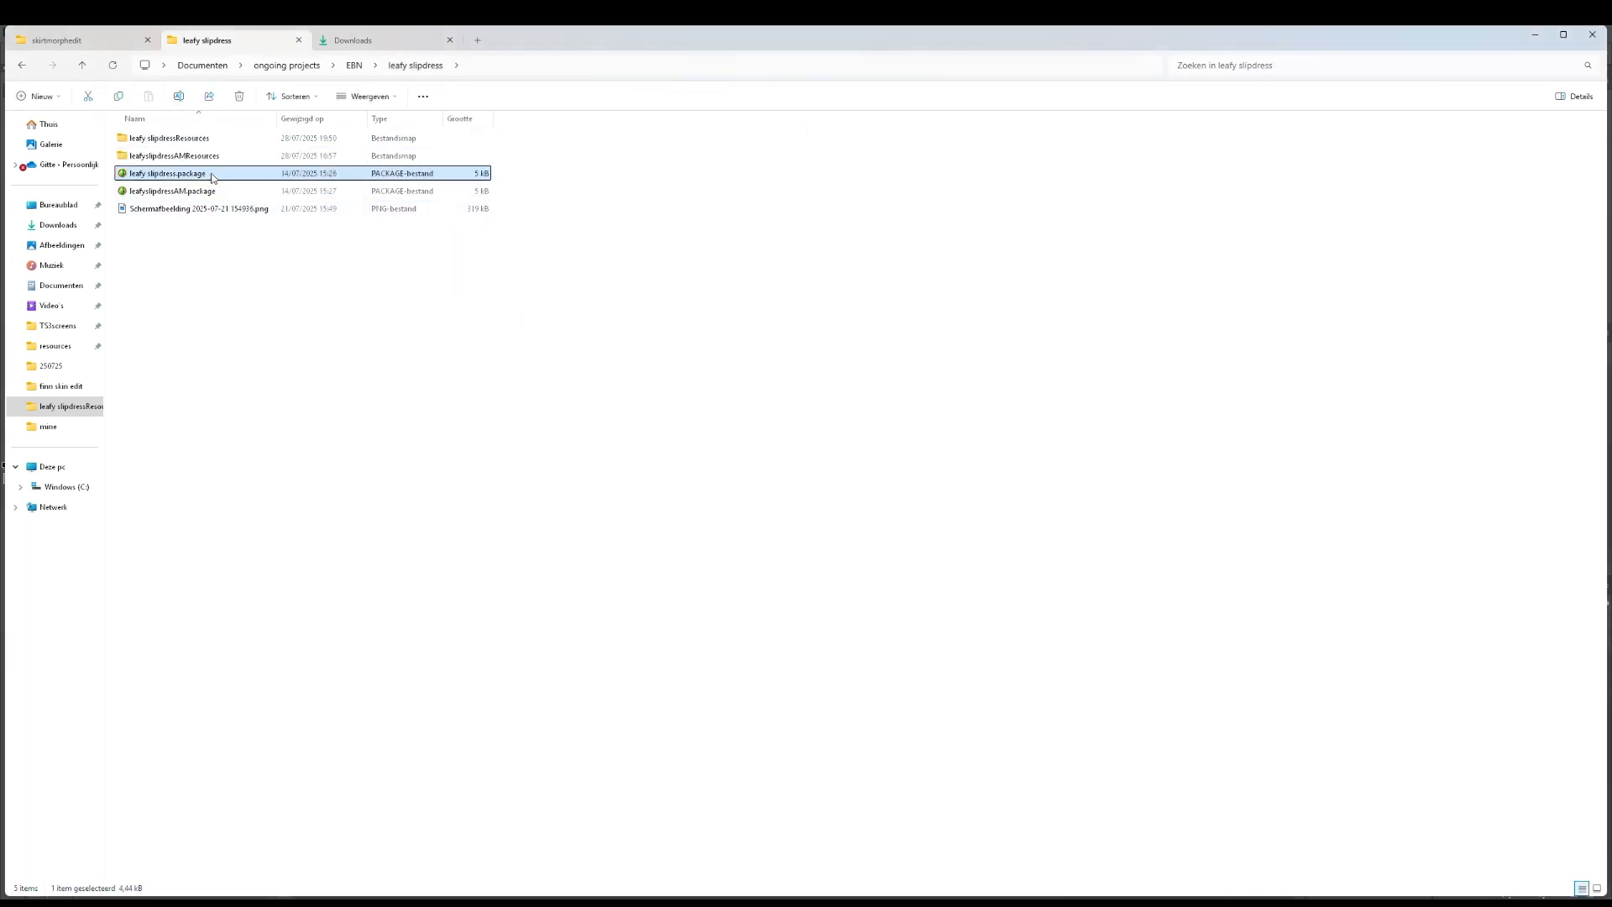
{"action": "double_click", "coordinate": [211, 174]}
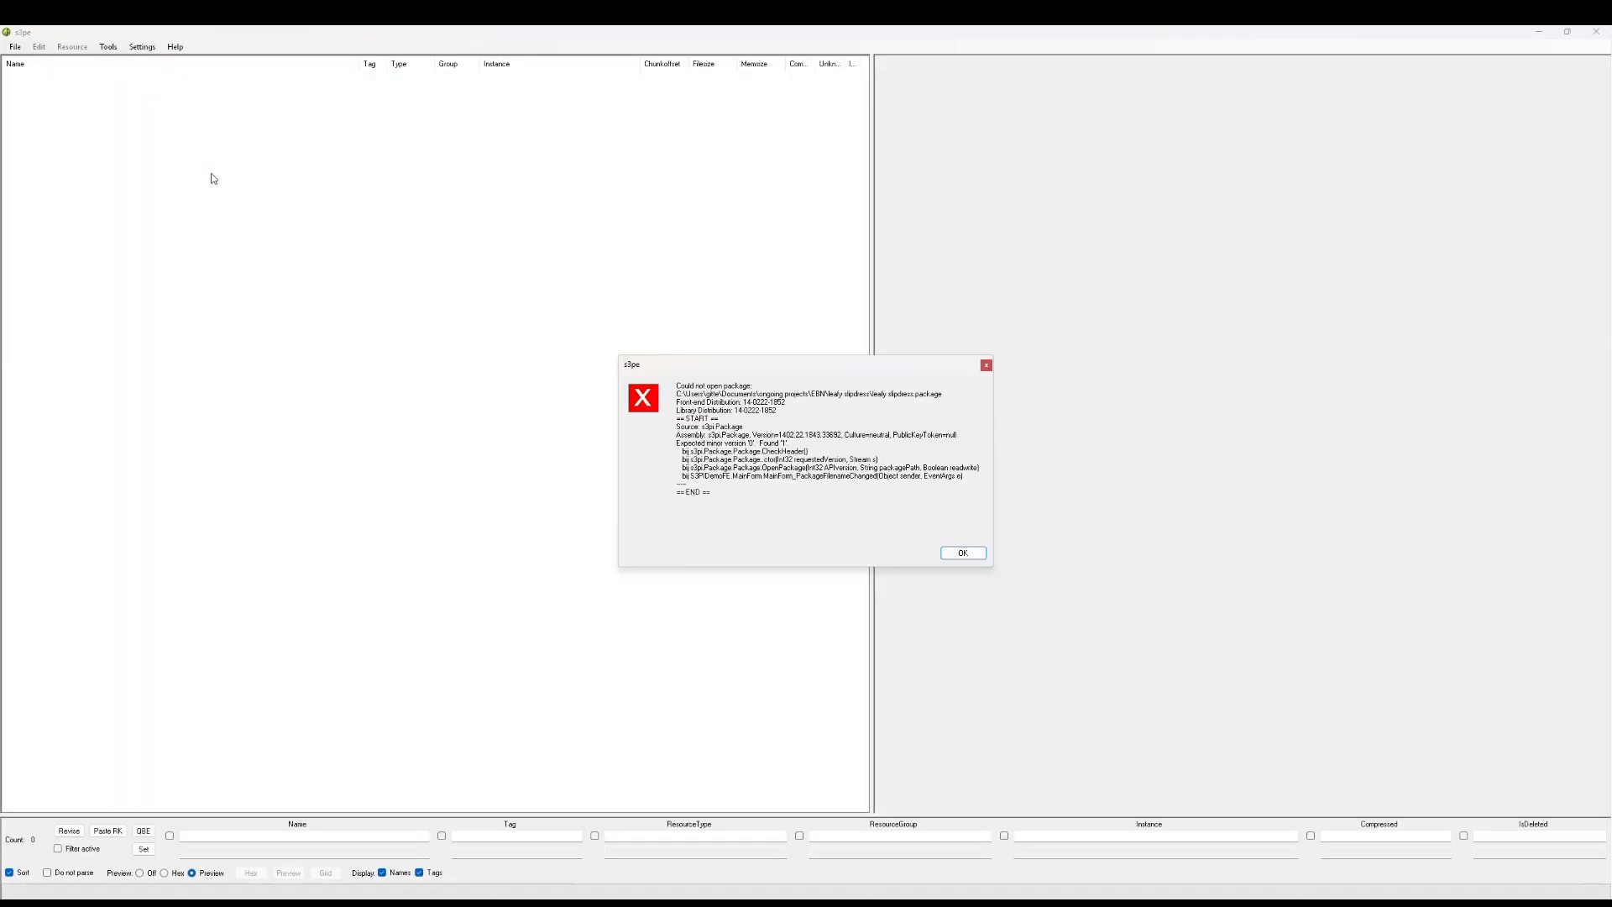
{"action": "left_click", "coordinate": [988, 367]}
{"action": "left_click", "coordinate": [1596, 31]}
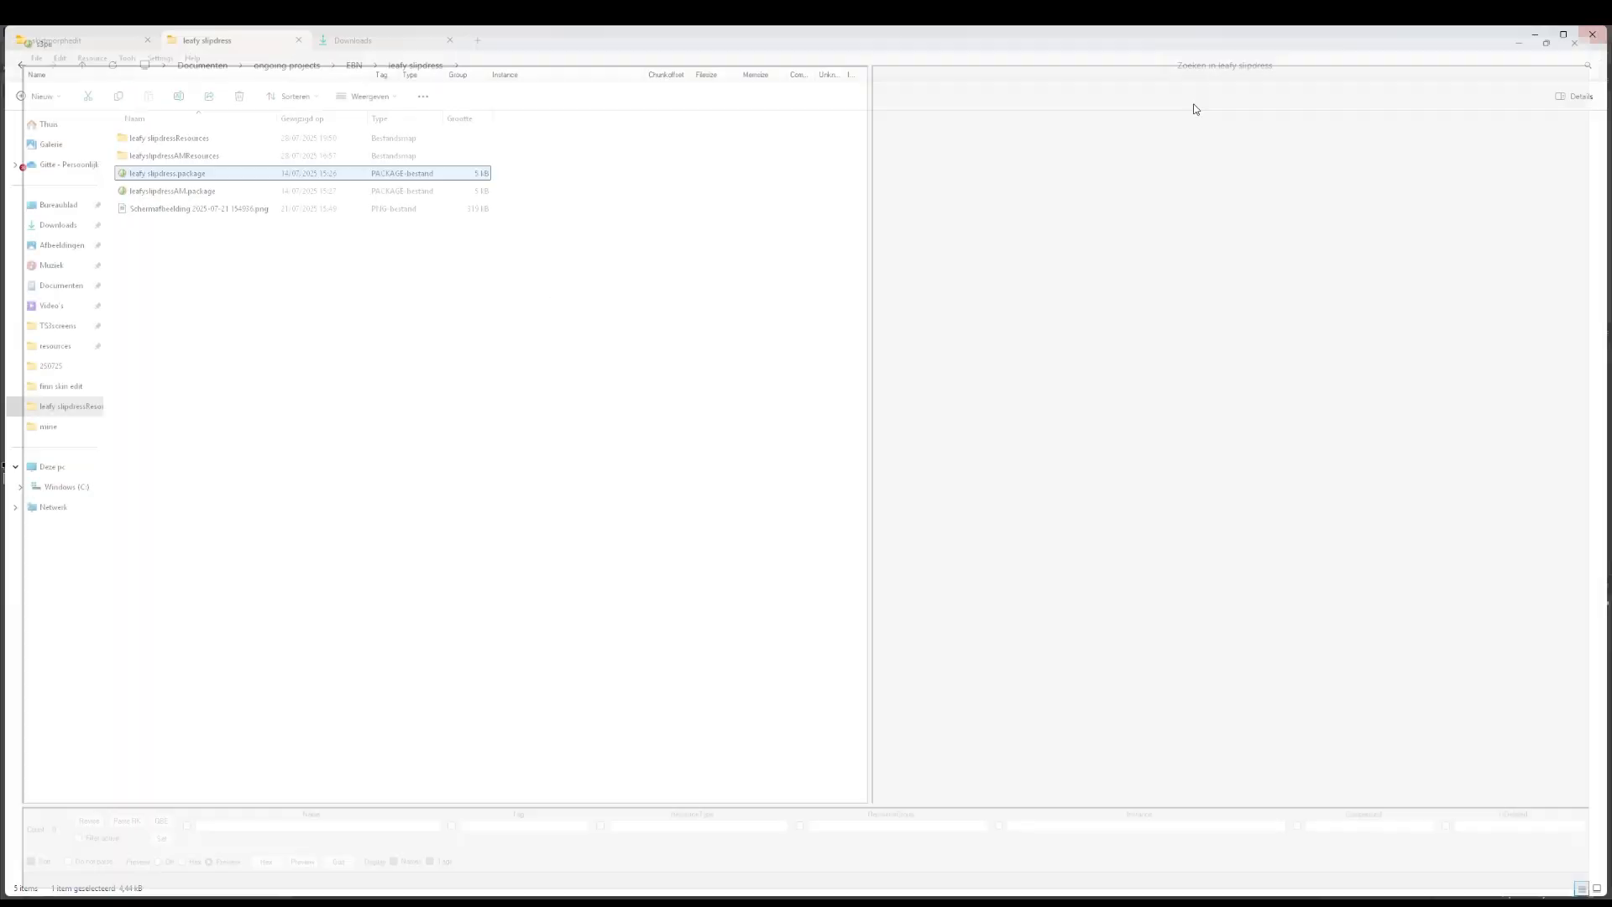
Open leafy slipdress.package with S4Studio and maximize its window
{"action": "right_click", "coordinate": [184, 176]}
{"action": "mouse_move", "coordinate": [275, 244]}
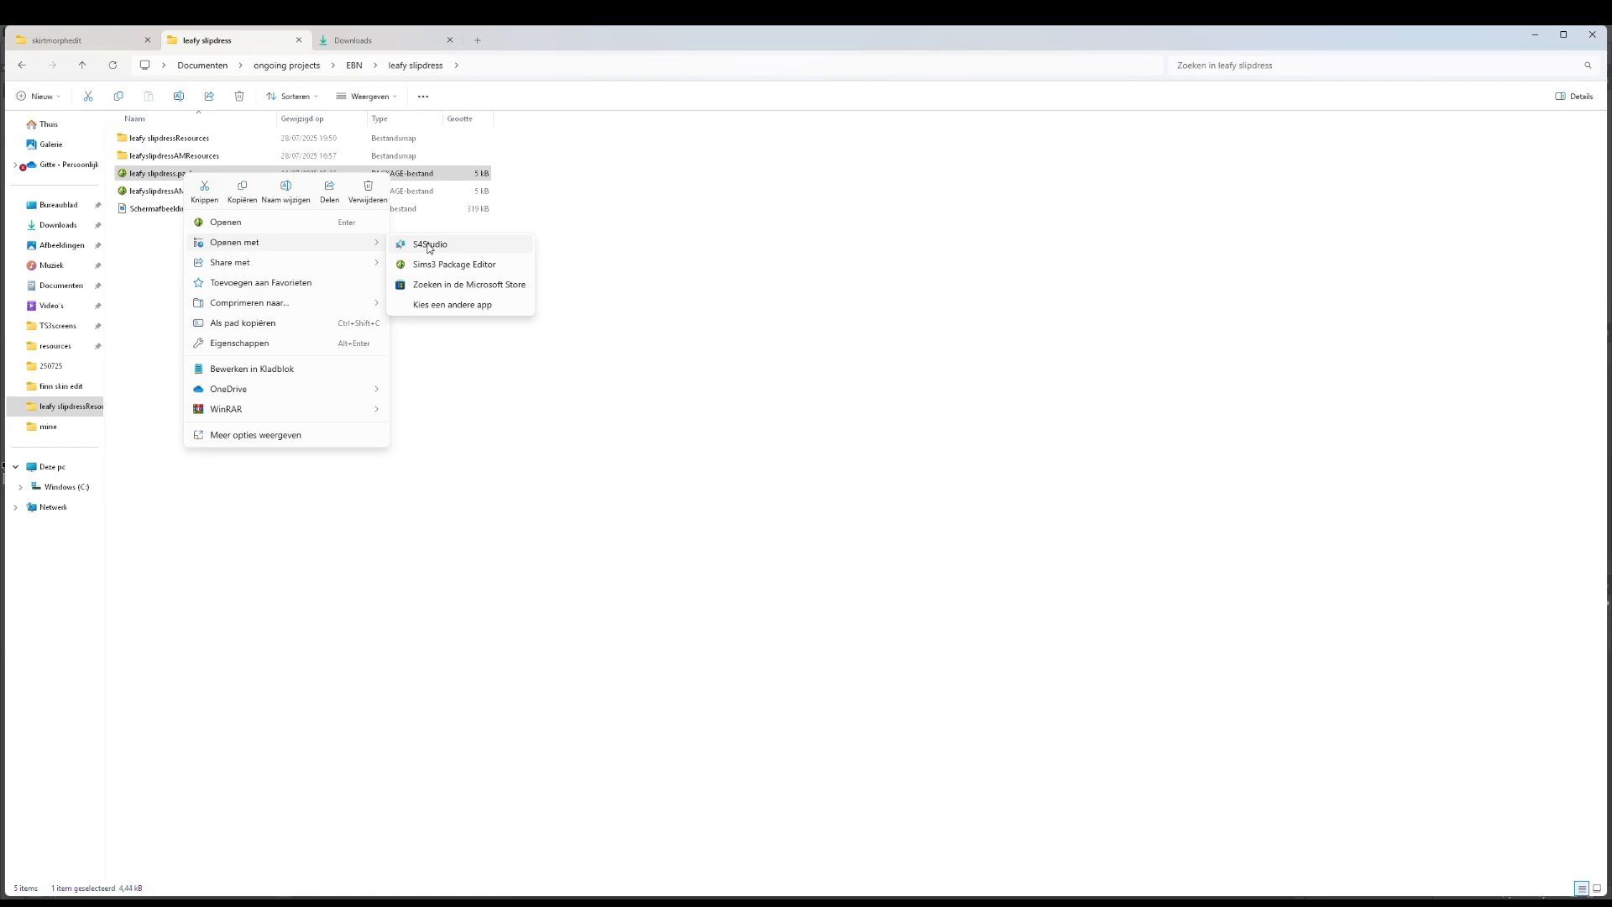
{"action": "left_click", "coordinate": [428, 245]}
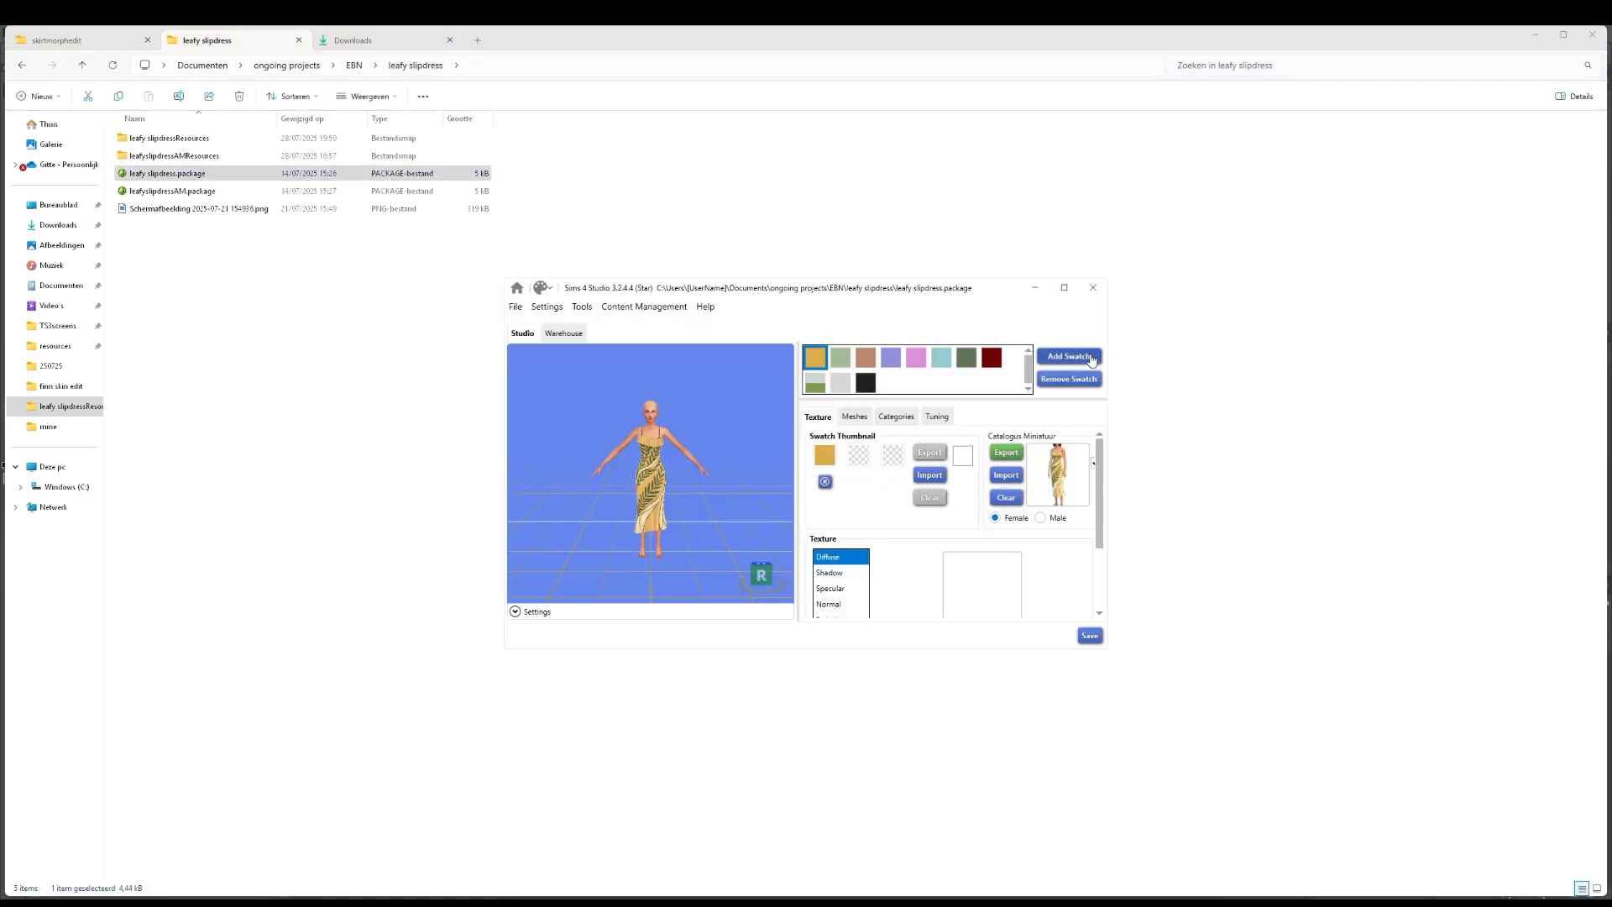
{"action": "left_click", "coordinate": [1064, 287]}
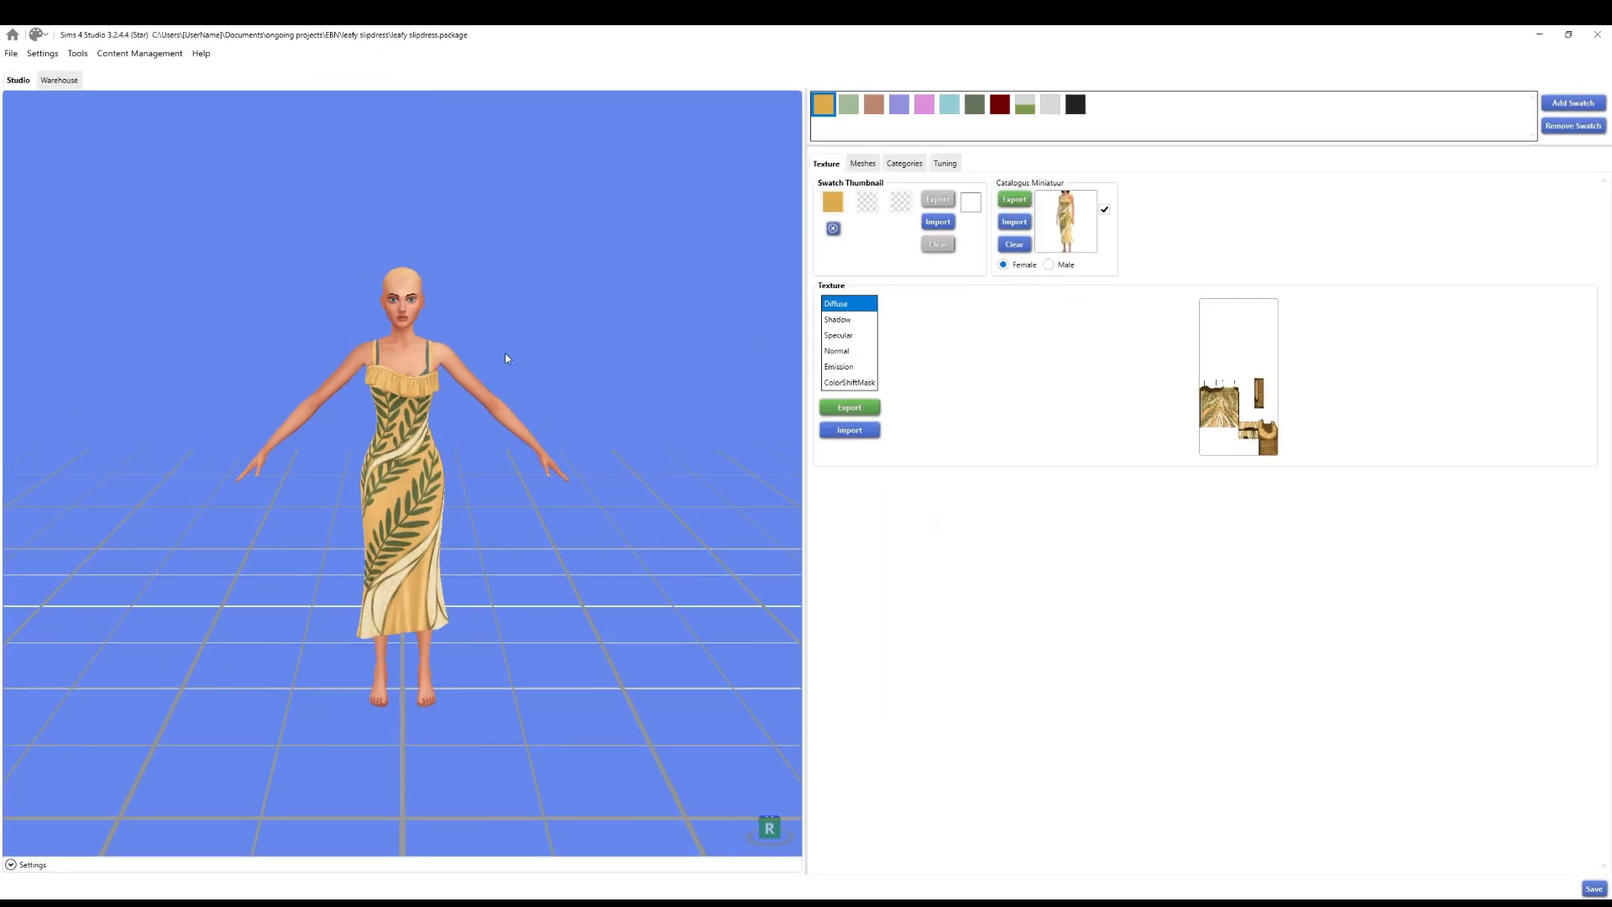
Examine the slip dress up close along with its texture and mesh settings
{"action": "scroll", "coordinate": [496, 496], "scroll_direction": "up", "scroll_amount": 5}
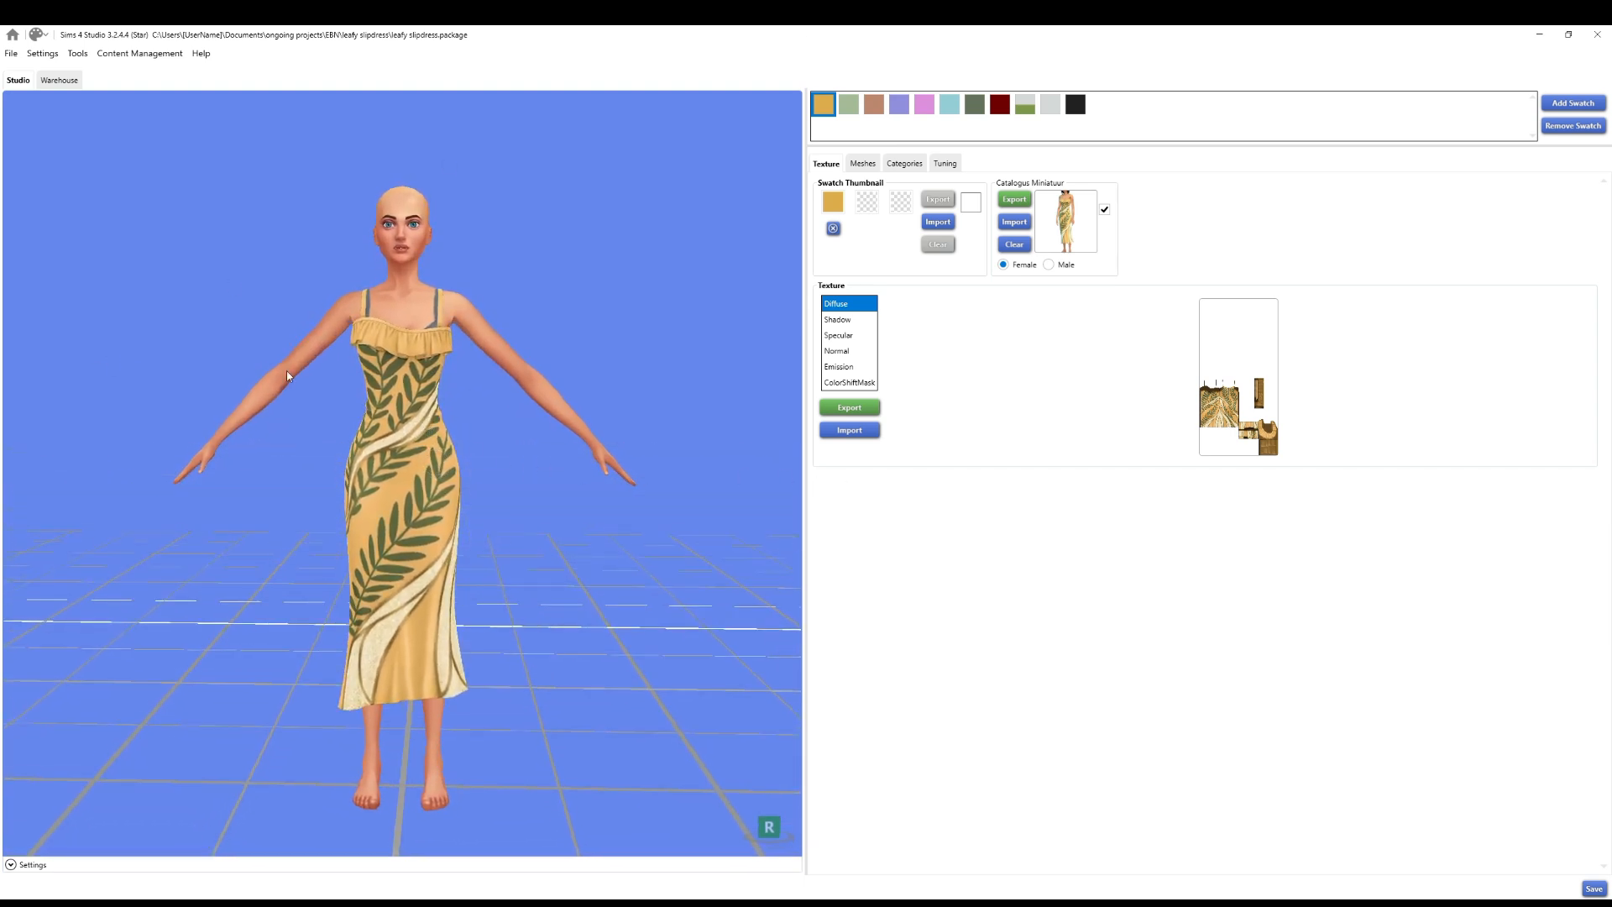
{"action": "left_click", "coordinate": [866, 165]}
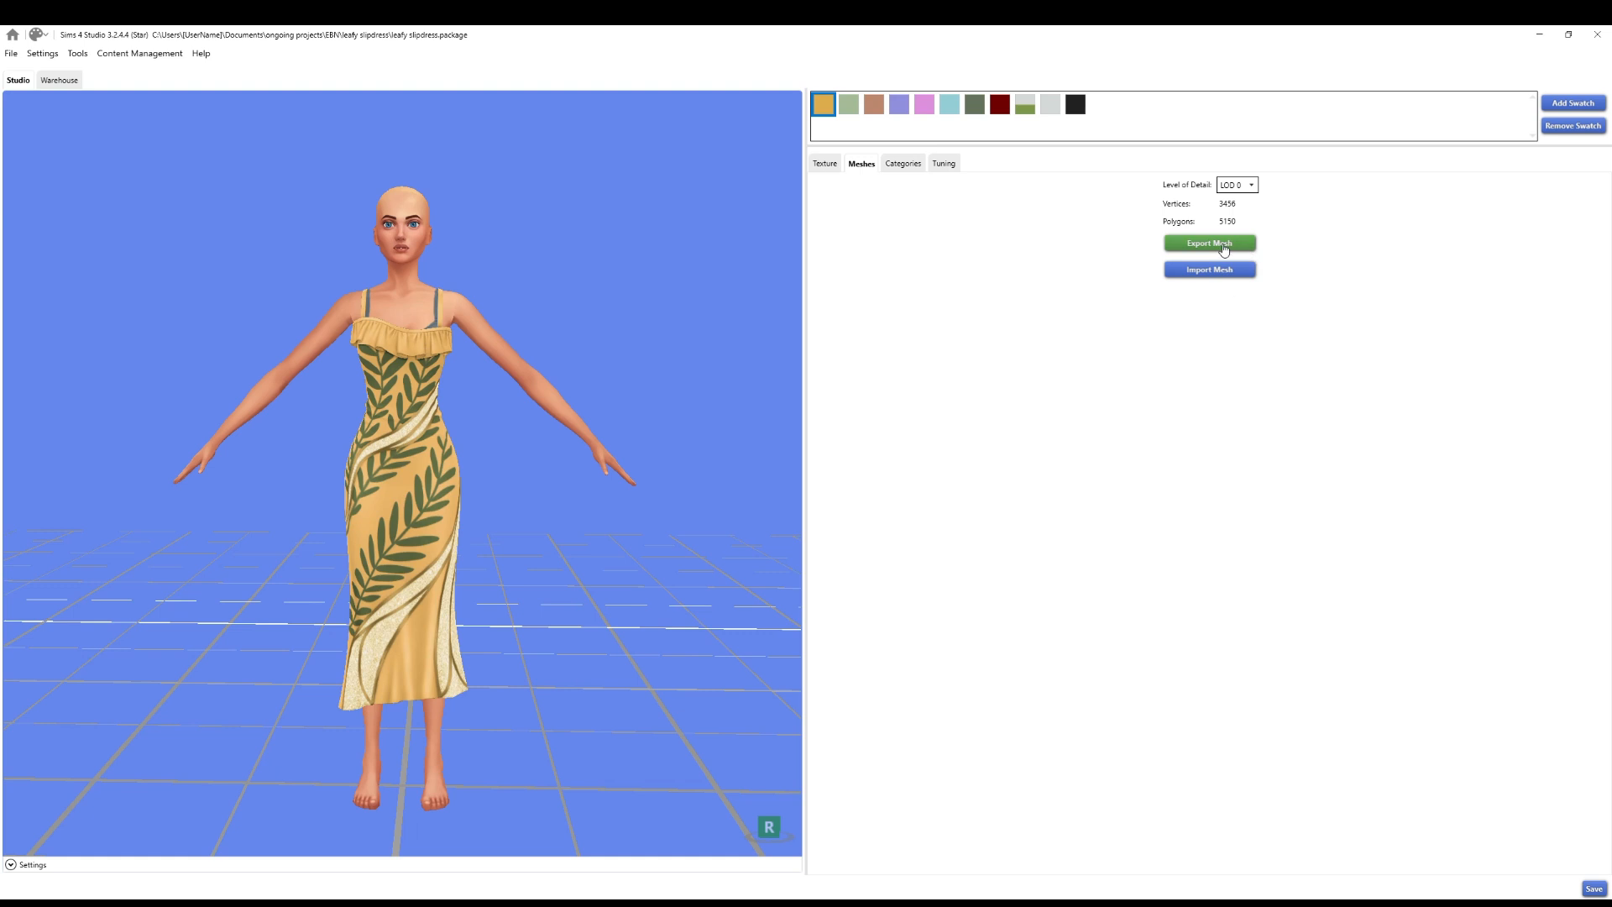
{"action": "left_click", "coordinate": [831, 165]}
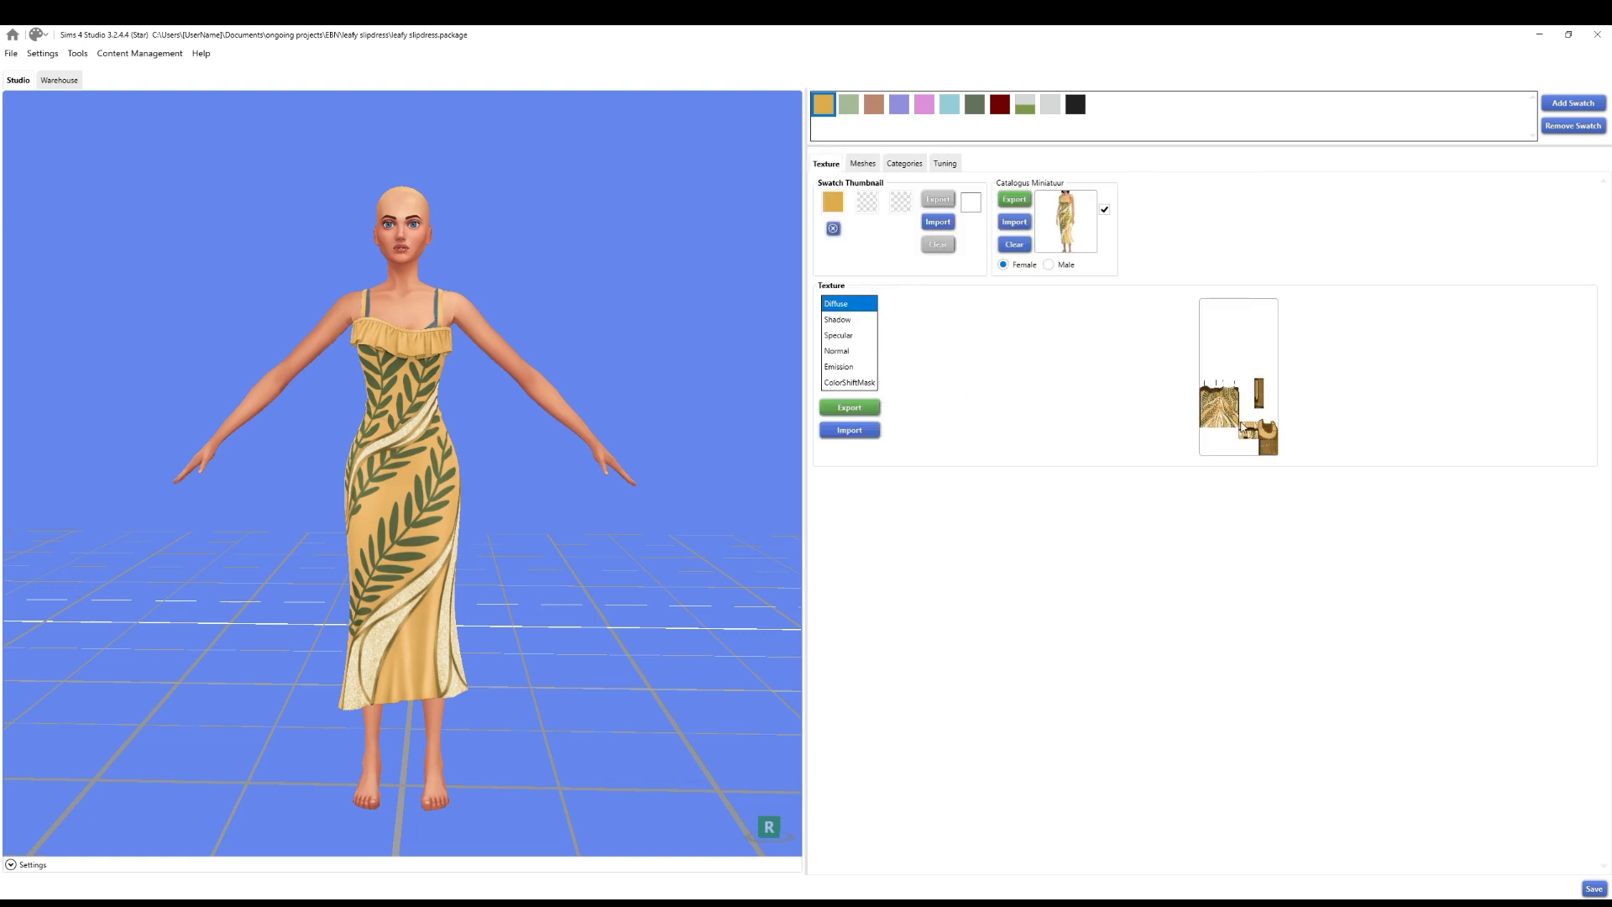
{"action": "left_click", "coordinate": [862, 165]}
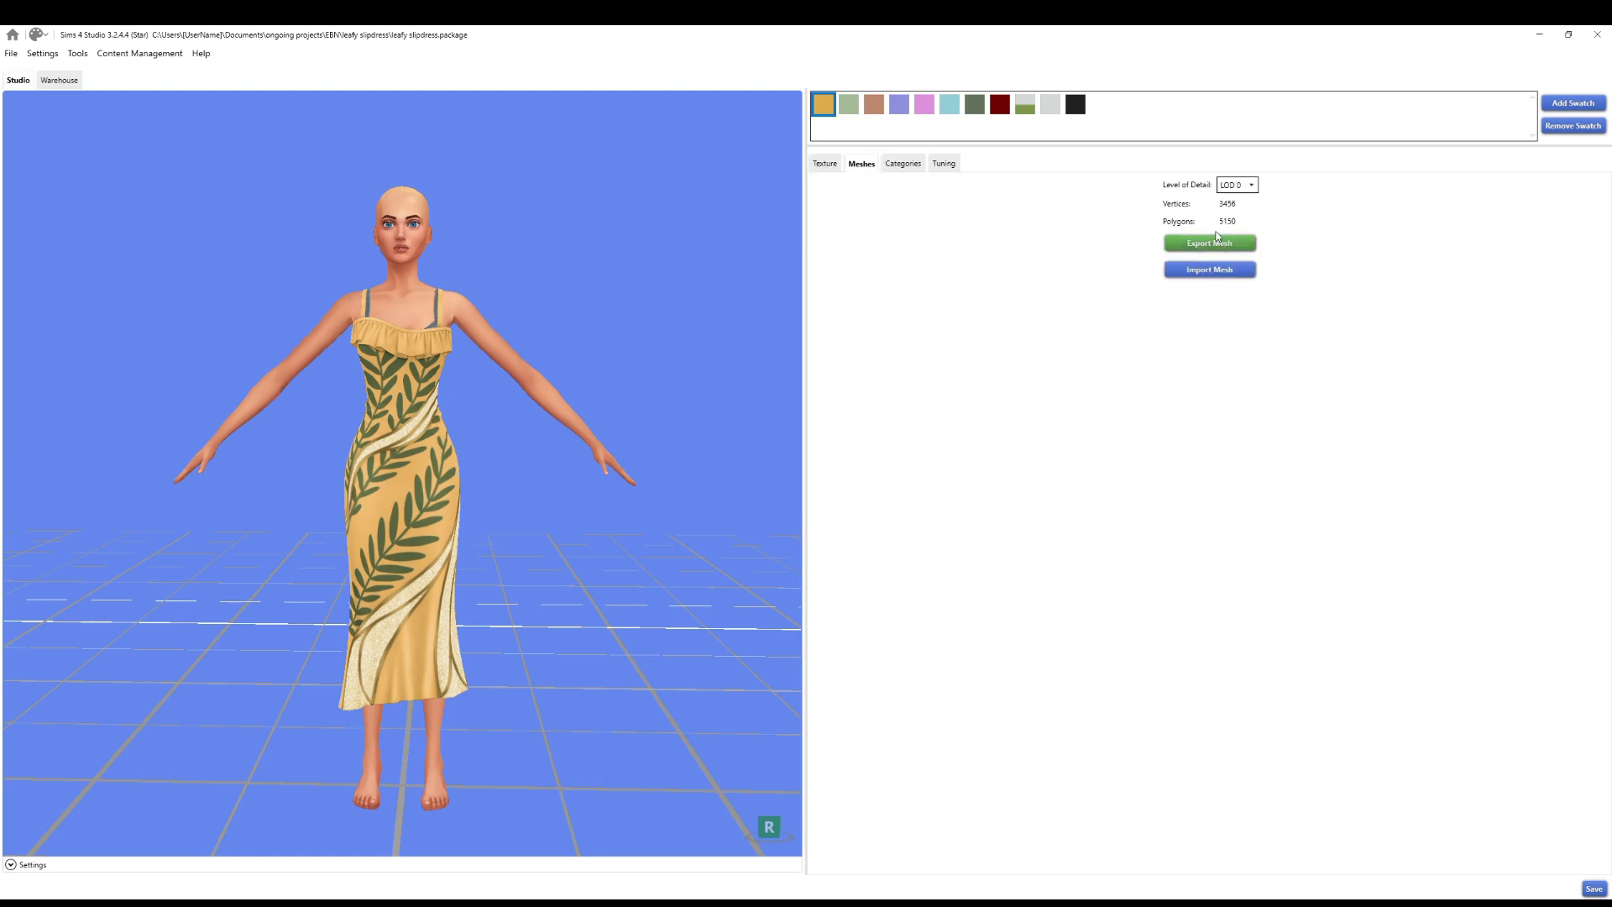
Preview the dress in several colour swatches, including the green, black, light grey and light blue ones
{"action": "left_click", "coordinate": [846, 109]}
{"action": "left_click", "coordinate": [970, 110]}
{"action": "left_click", "coordinate": [1071, 112]}
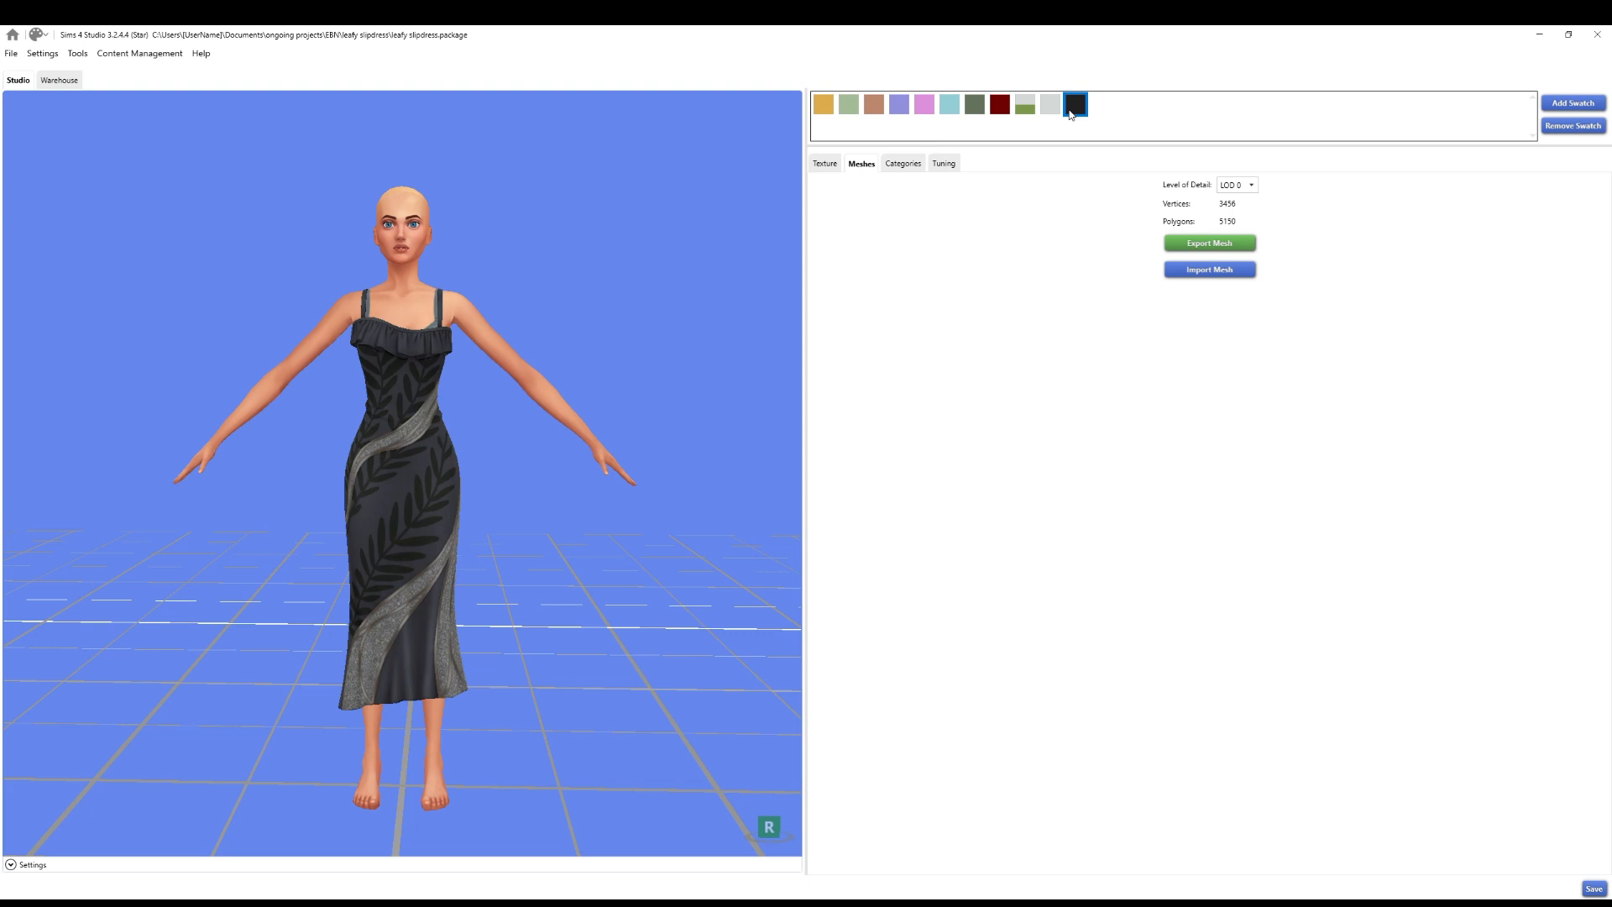
{"action": "left_click", "coordinate": [1048, 106]}
{"action": "left_click", "coordinate": [949, 104]}
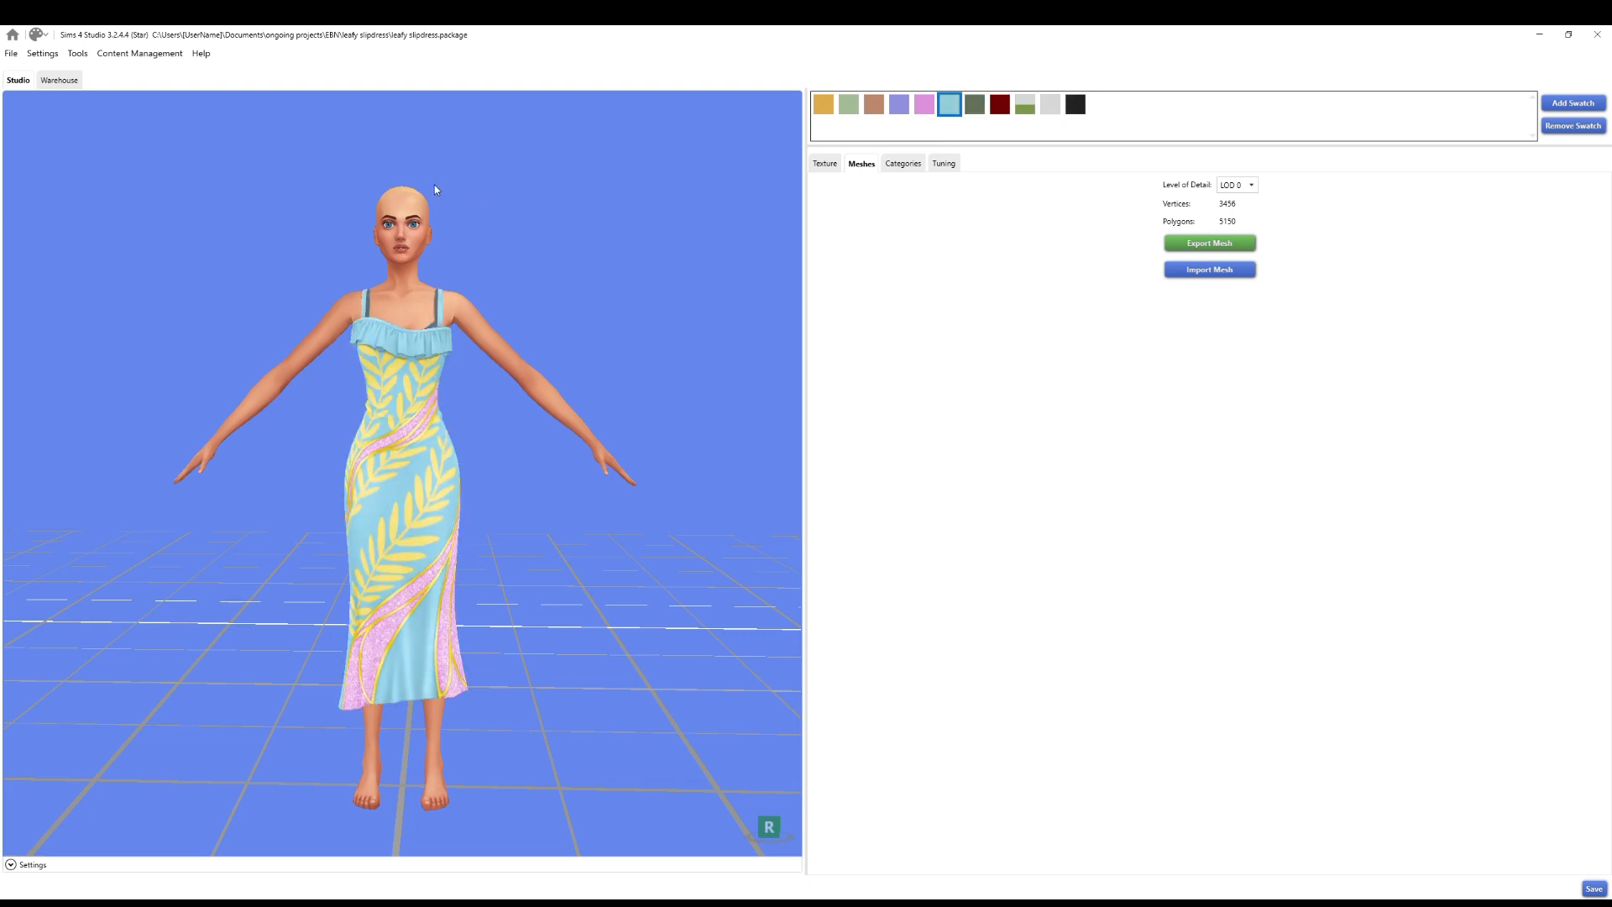
Show the Studio commands for exporting and importing all resources, and close Sims 4 Studio
{"action": "left_click", "coordinate": [77, 52]}
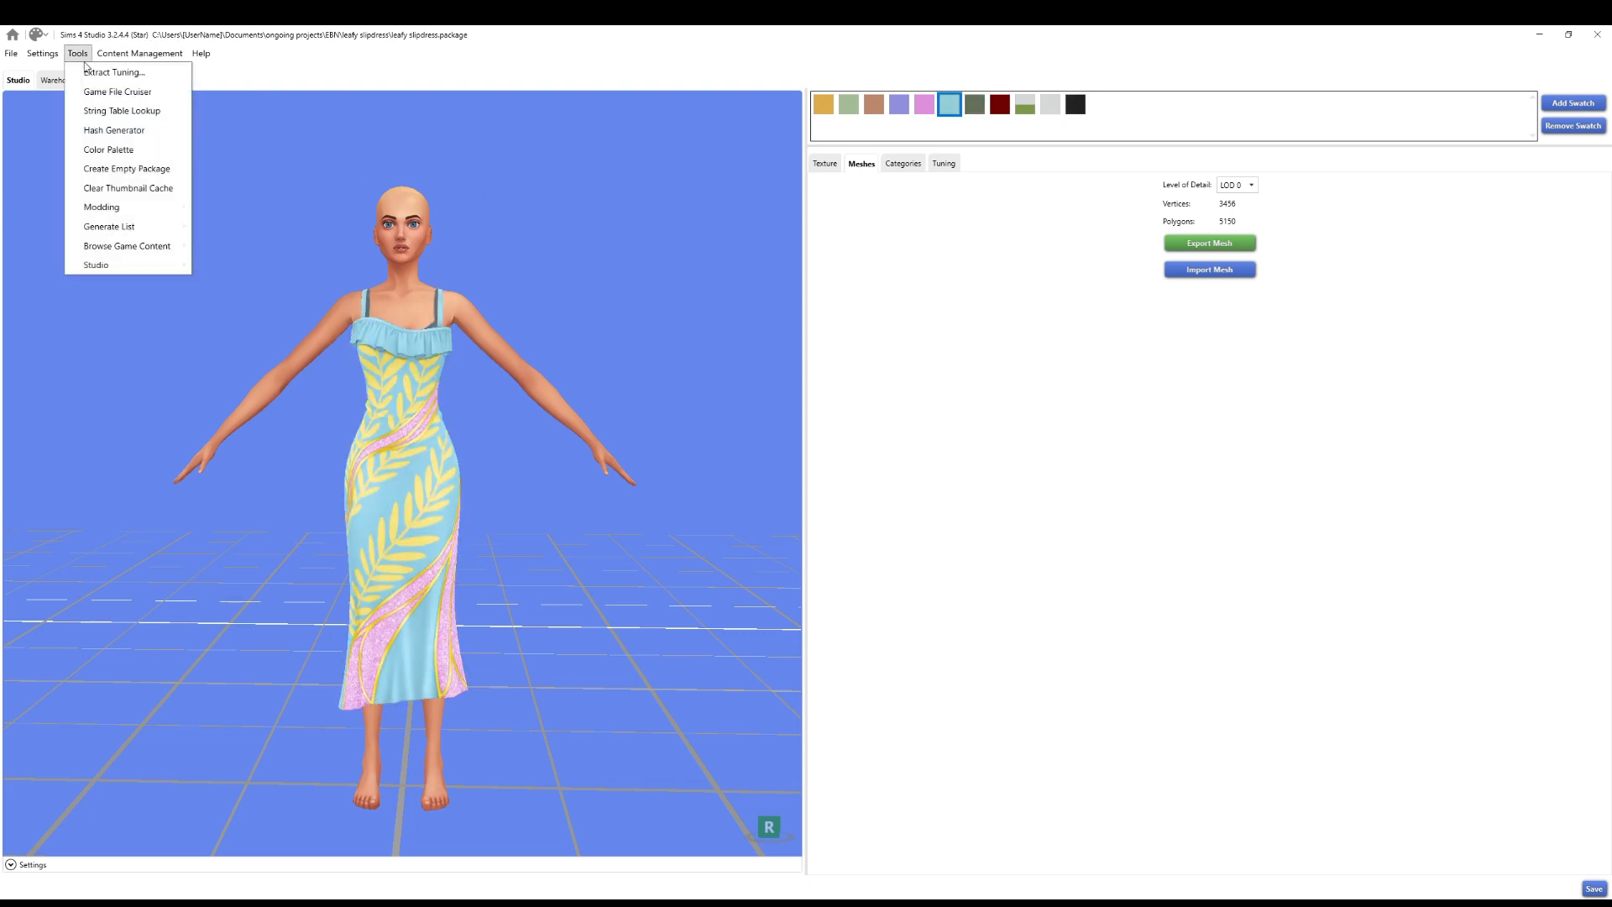
{"action": "mouse_move", "coordinate": [165, 265]}
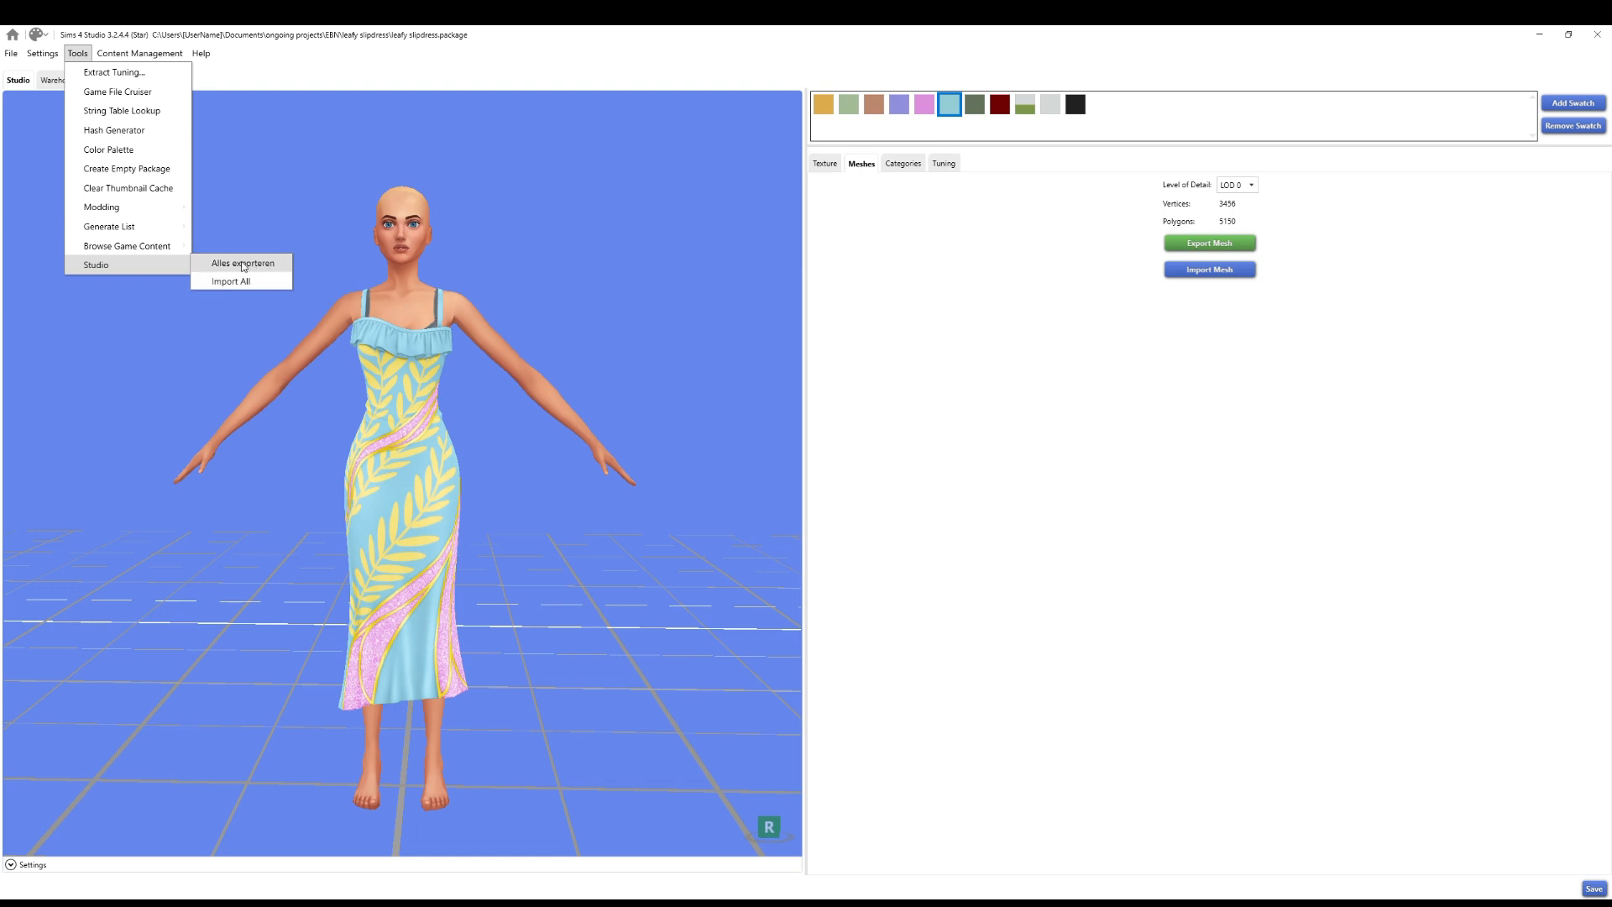
{"action": "left_click", "coordinate": [1599, 39]}
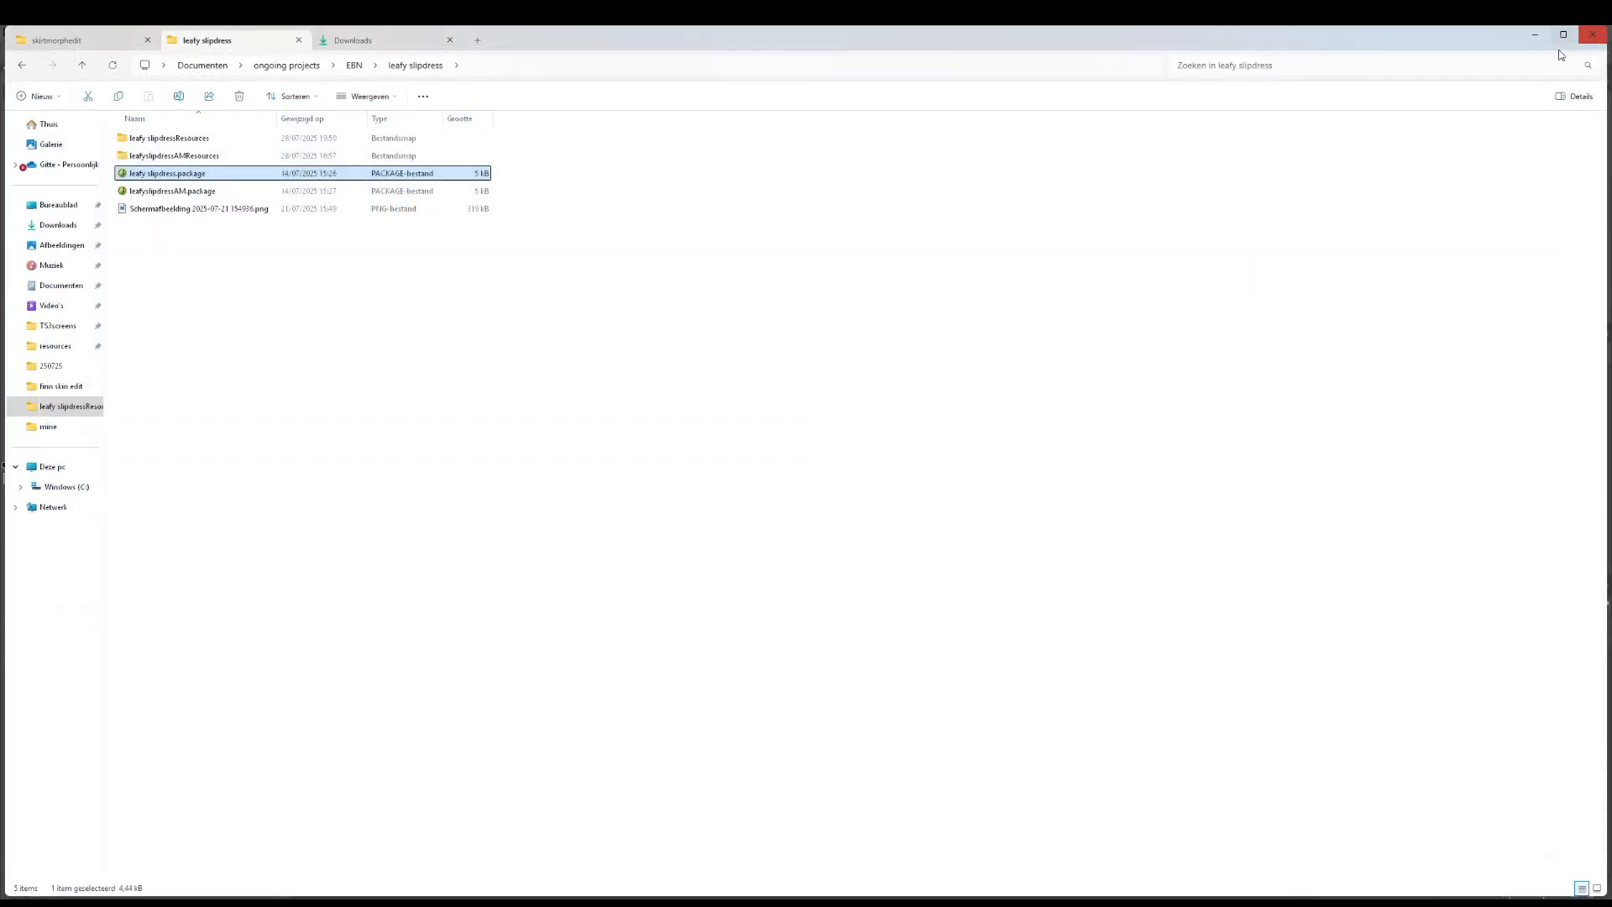
Open the leafy slipdressResources folder, look into its mine subfolder and return
{"action": "double_click", "coordinate": [212, 140]}
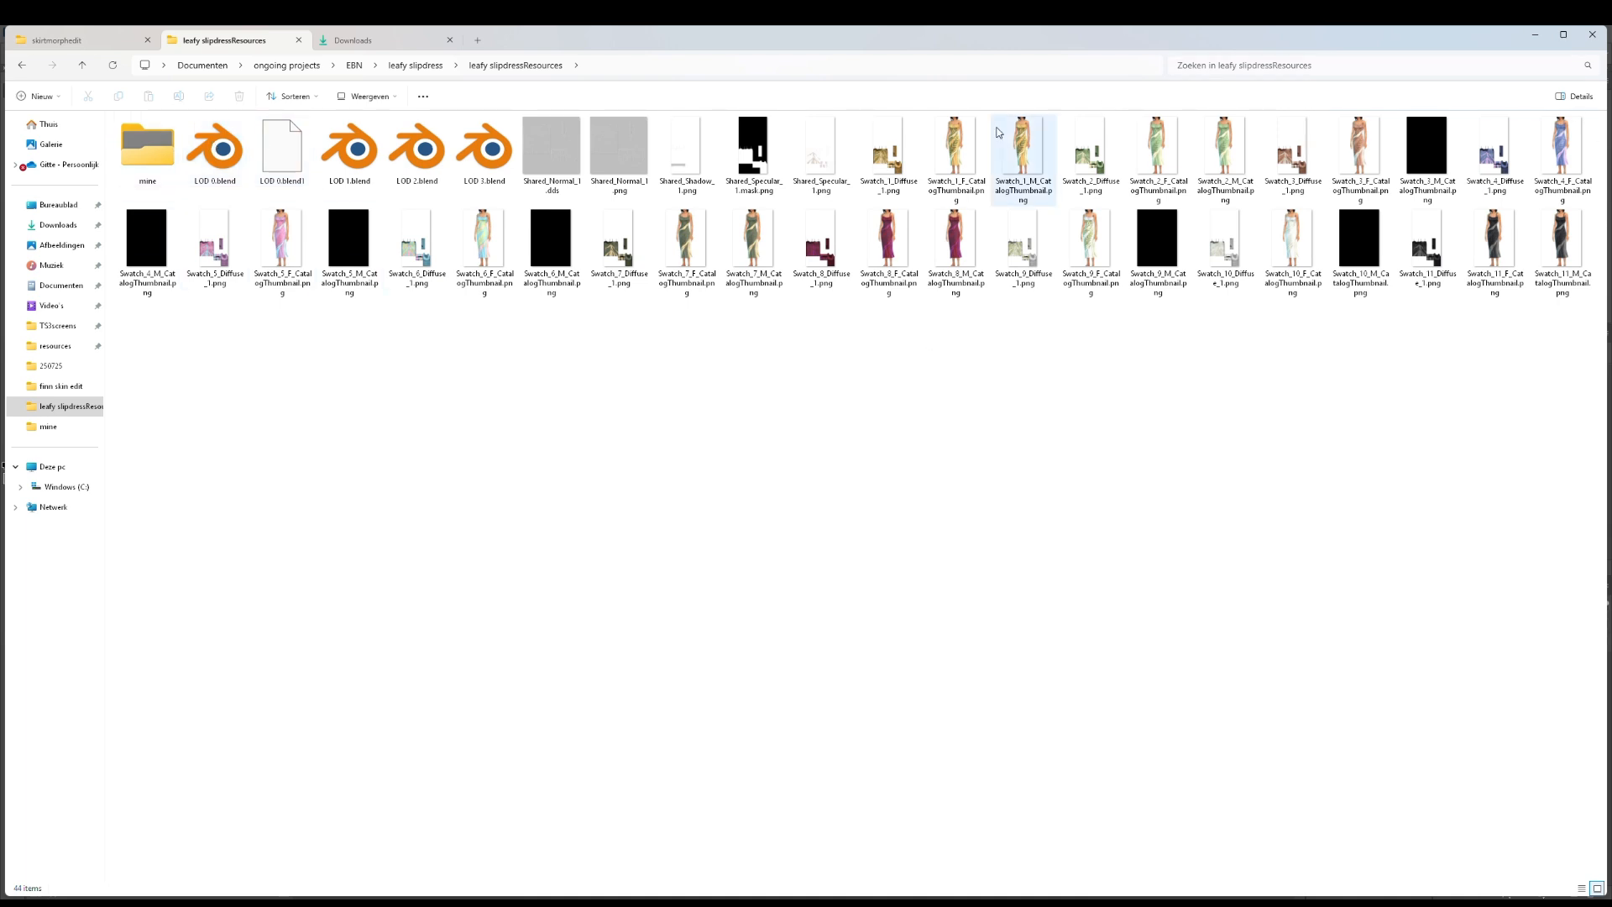
{"action": "double_click", "coordinate": [176, 174]}
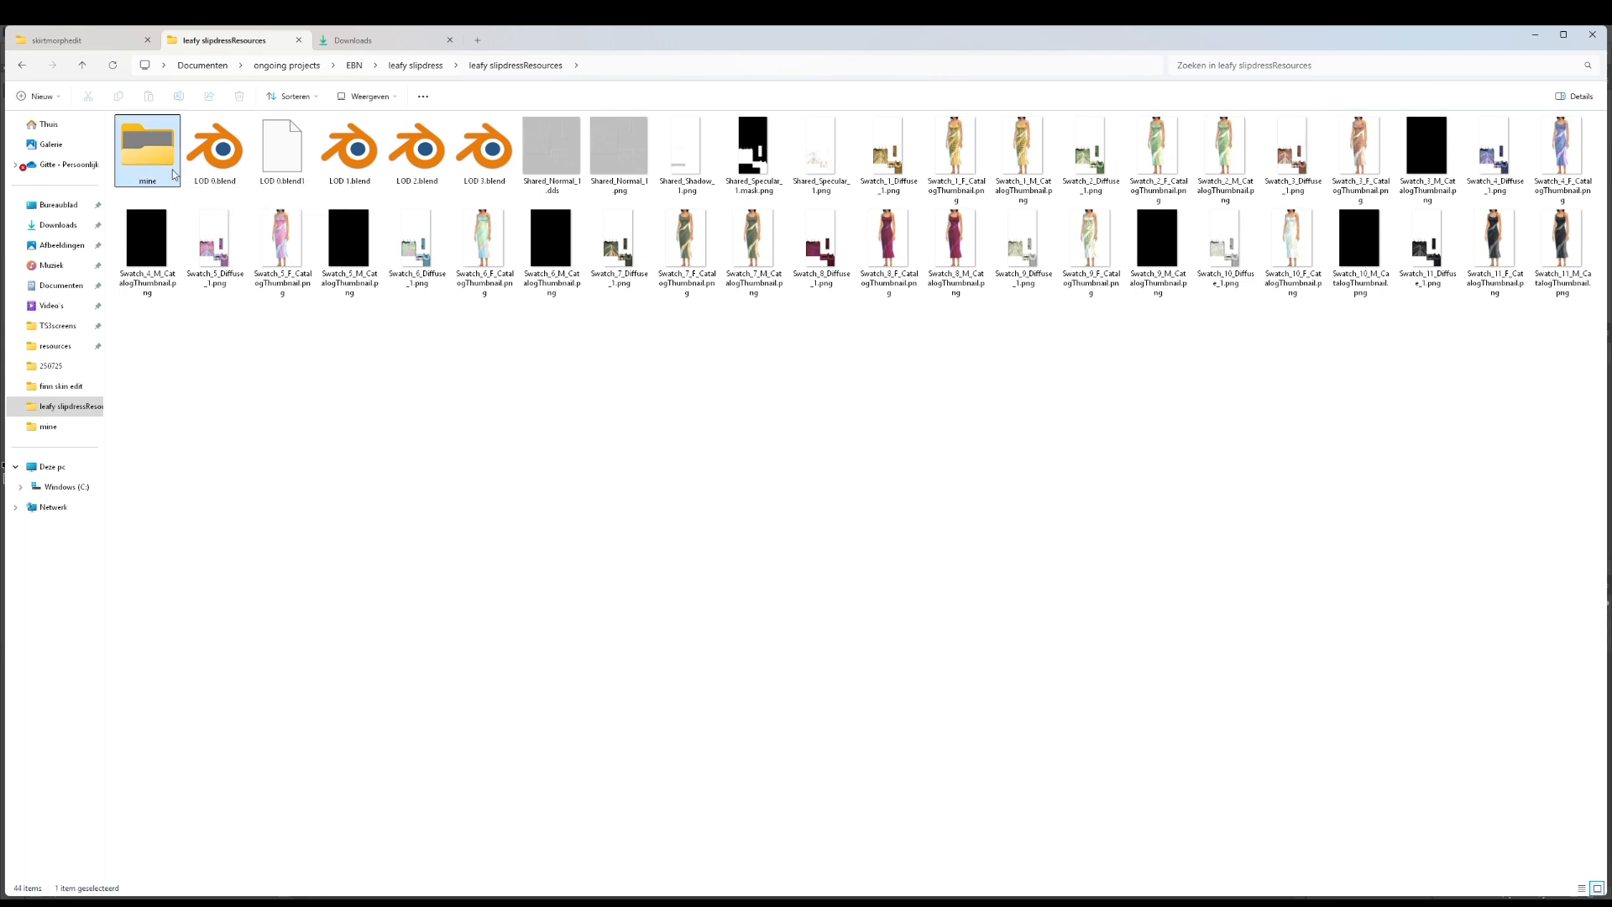
{"action": "left_click", "coordinate": [23, 66]}
Check the Shared_Specular_1.png document in Photoshop and return to the resources folder in File Explorer
{"action": "mouse_move", "coordinate": [990, 897]}
{"action": "left_click", "coordinate": [991, 843]}
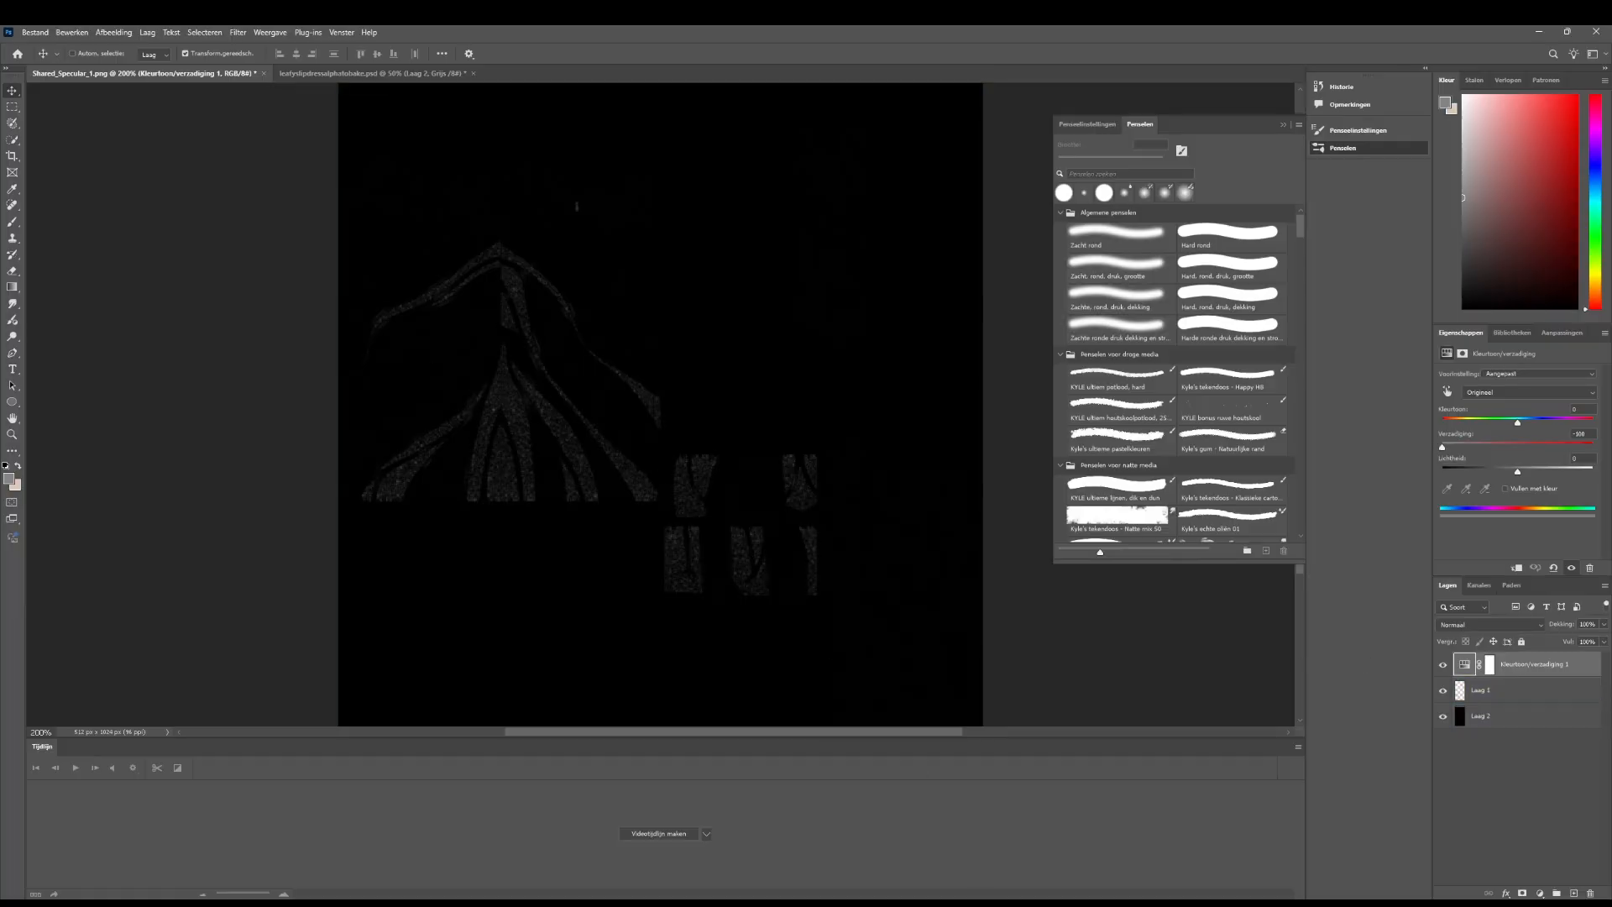
{"action": "key", "text": "alt+Tab"}
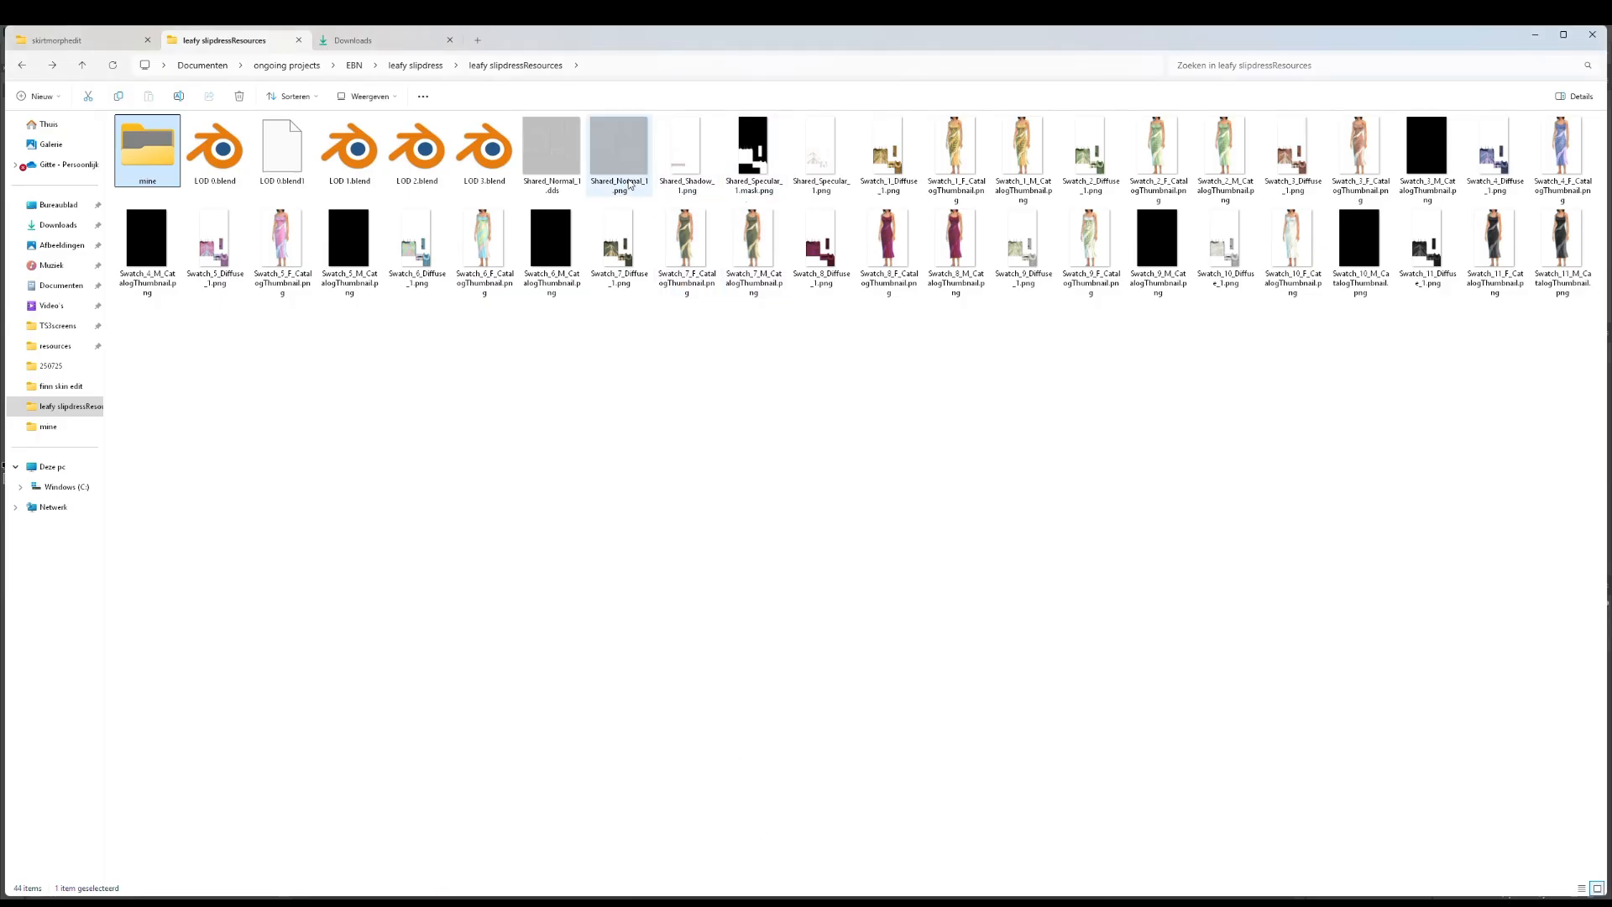
Narrow the folder's navigation pane, and examine Shared_Specular_1.png up close in the image viewer before closing it
{"action": "left_click_drag", "start_coordinate": [104, 195], "coordinate": [54, 195]}
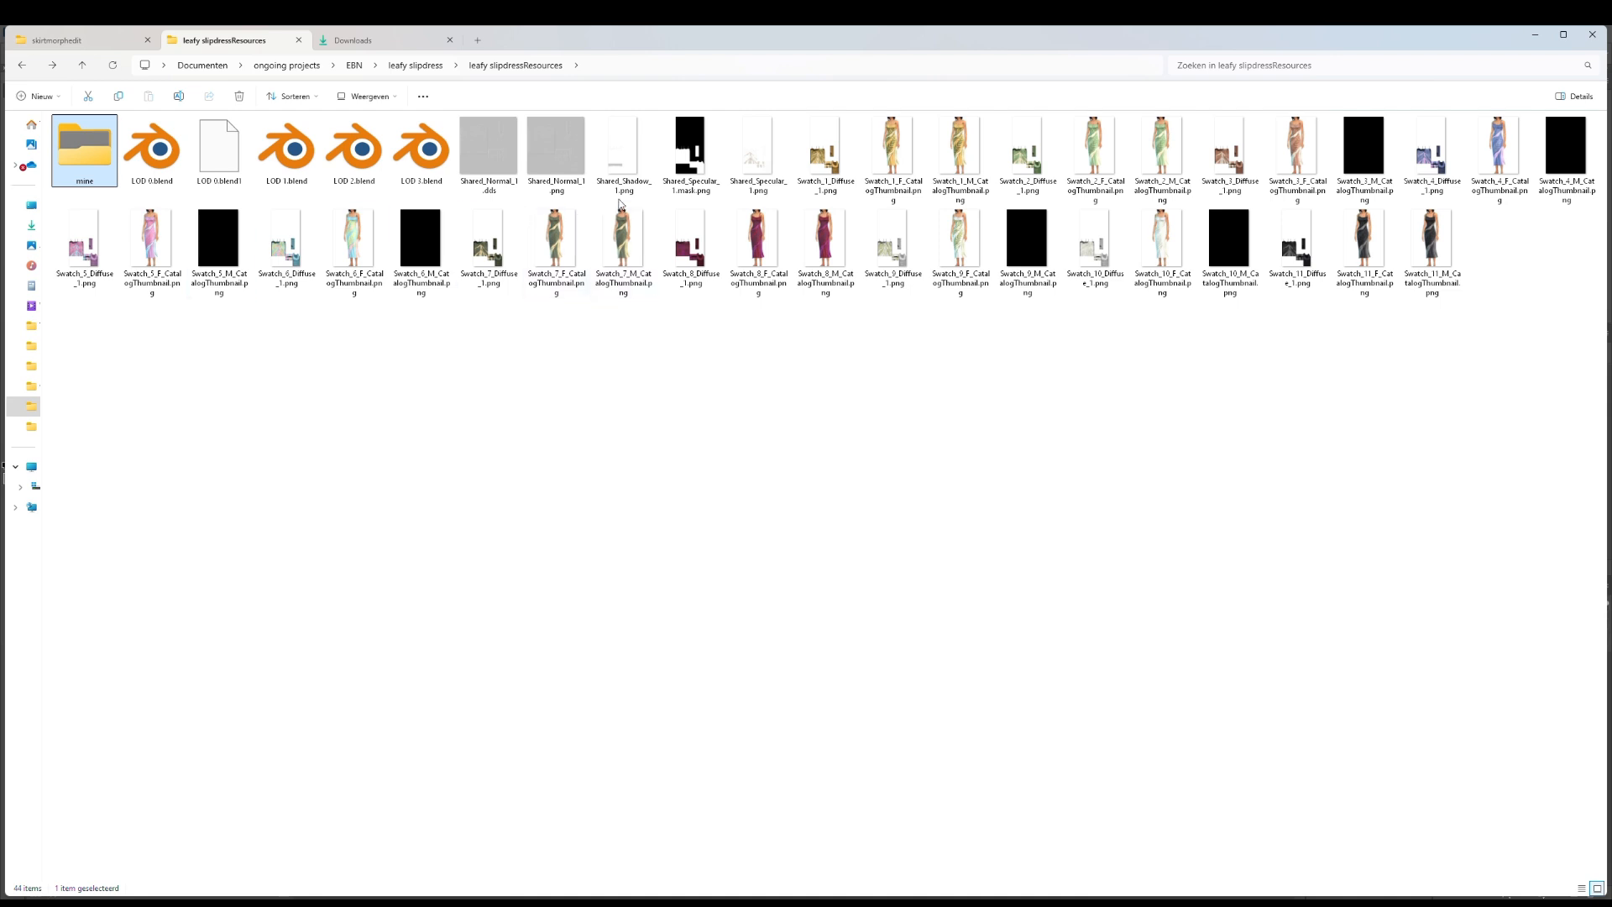
{"action": "double_click", "coordinate": [756, 155]}
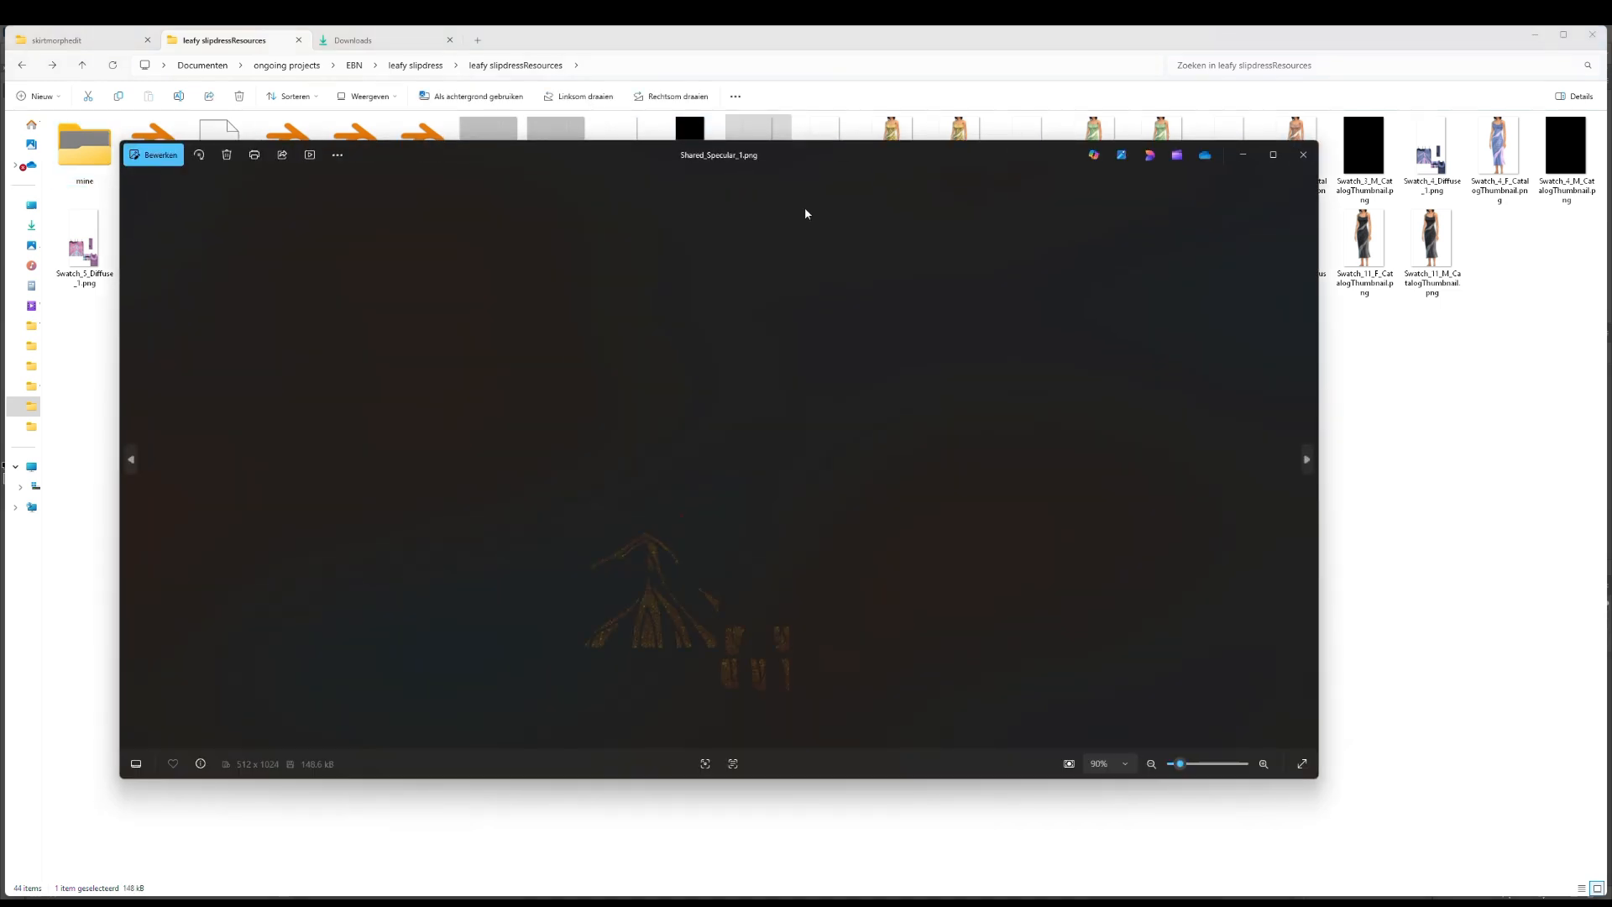
{"action": "scroll", "coordinate": [831, 625], "scroll_direction": "up", "scroll_amount": 4}
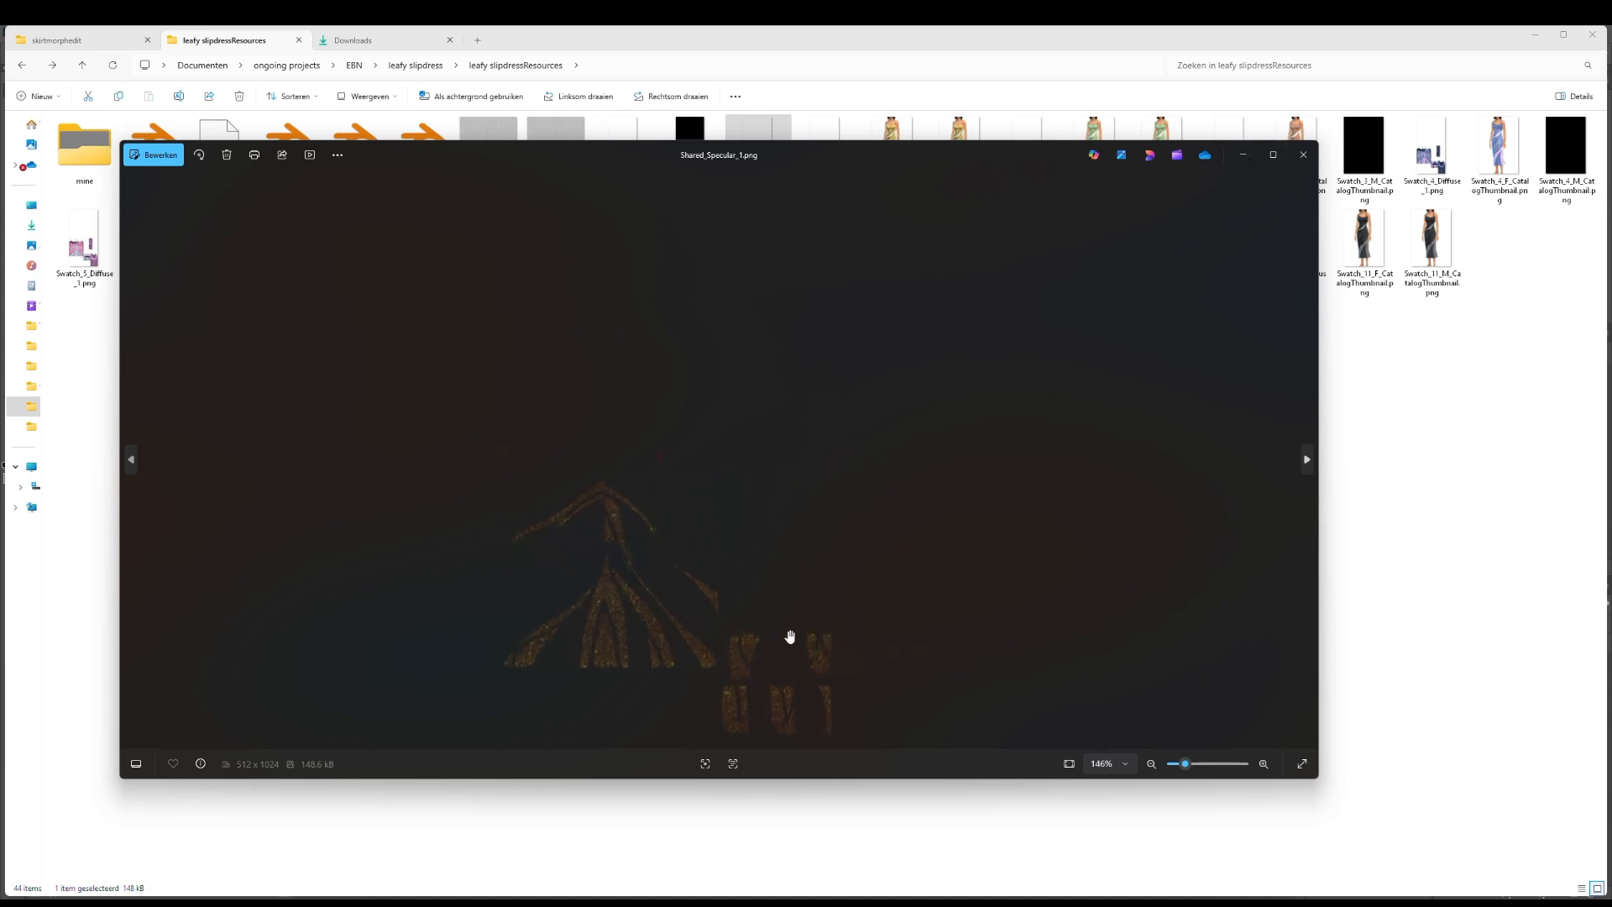
{"action": "scroll", "coordinate": [731, 539], "scroll_direction": "up", "scroll_amount": 2}
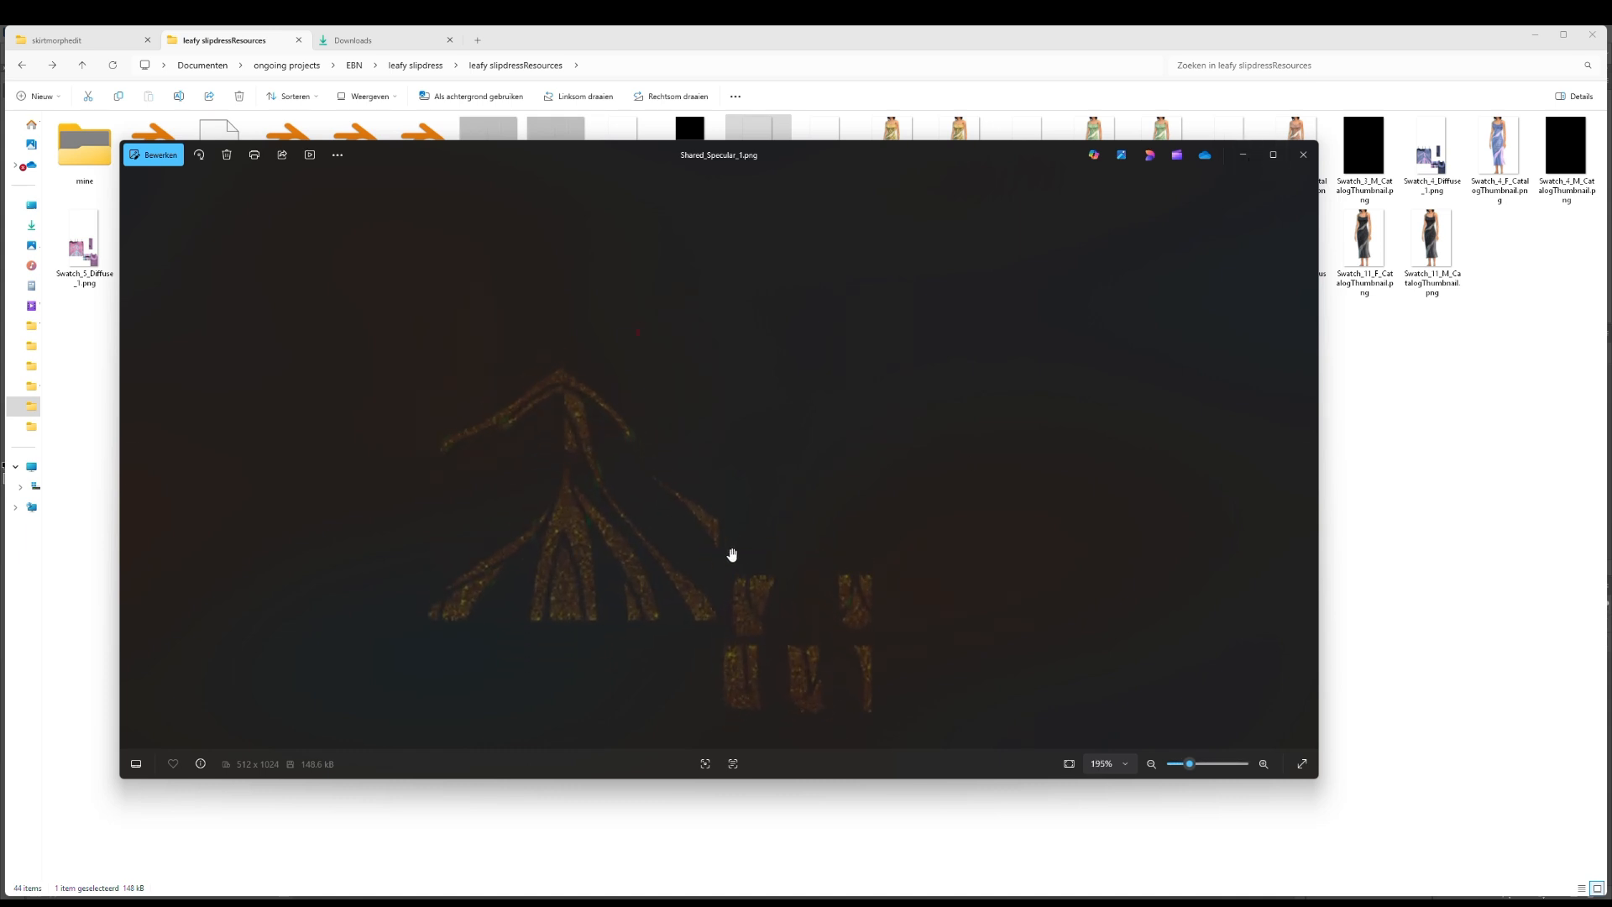
{"action": "scroll", "coordinate": [612, 487], "scroll_direction": "down", "scroll_amount": 3}
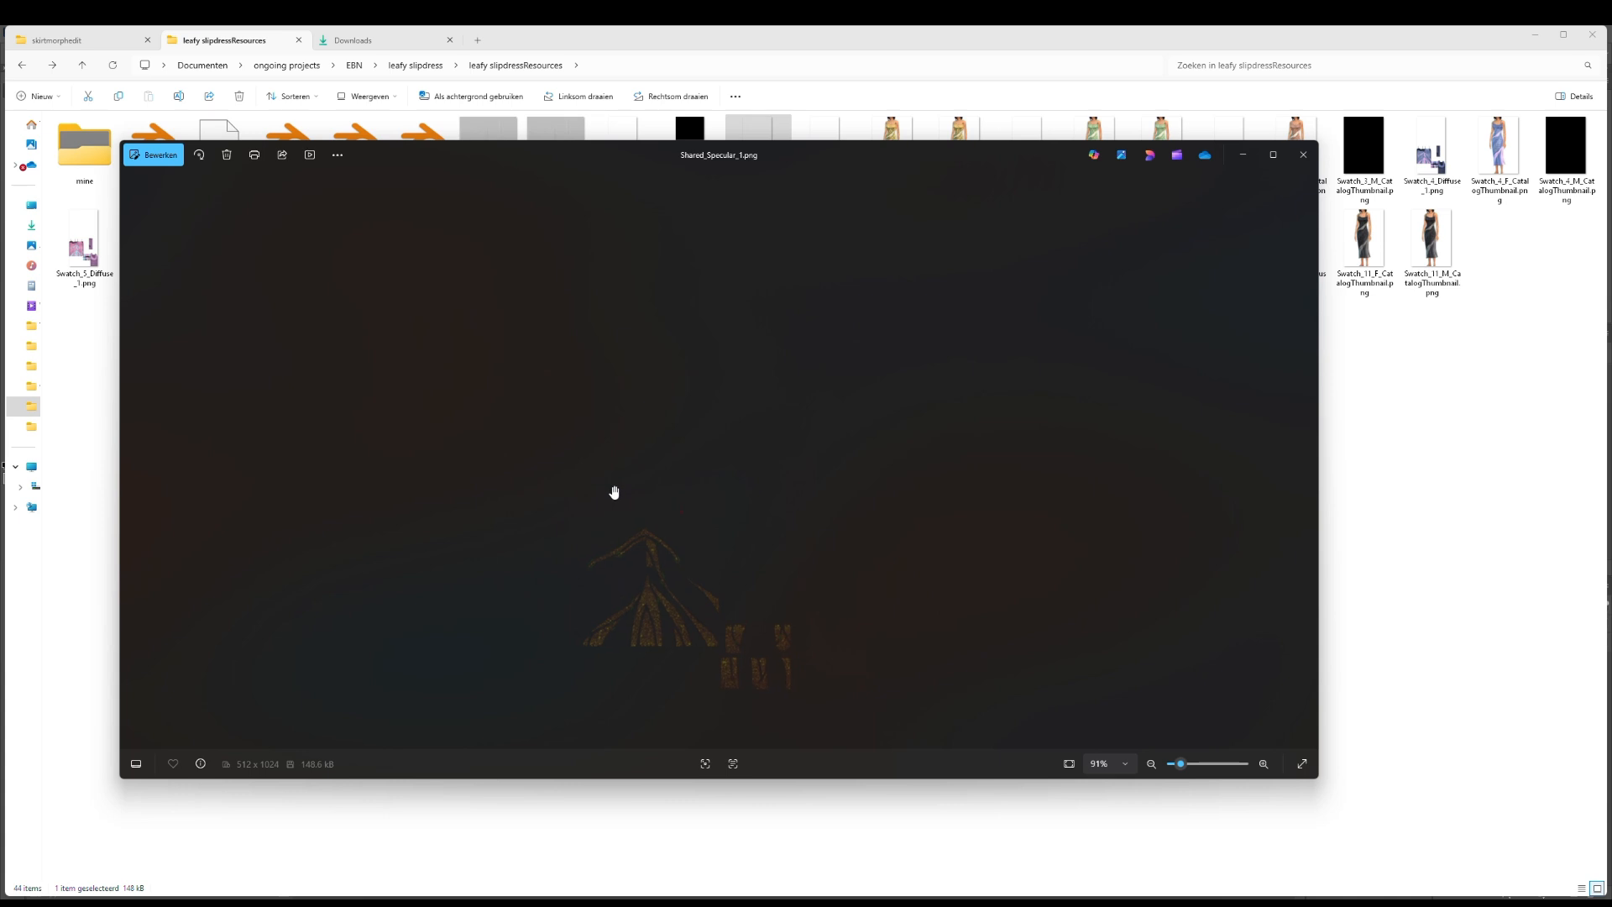
{"action": "left_click", "coordinate": [1302, 155]}
Examine the mask image Shared_Specular_1.mask.png in the image viewer and close it
{"action": "double_click", "coordinate": [690, 159]}
{"action": "scroll", "coordinate": [824, 453], "scroll_direction": "up", "scroll_amount": 2}
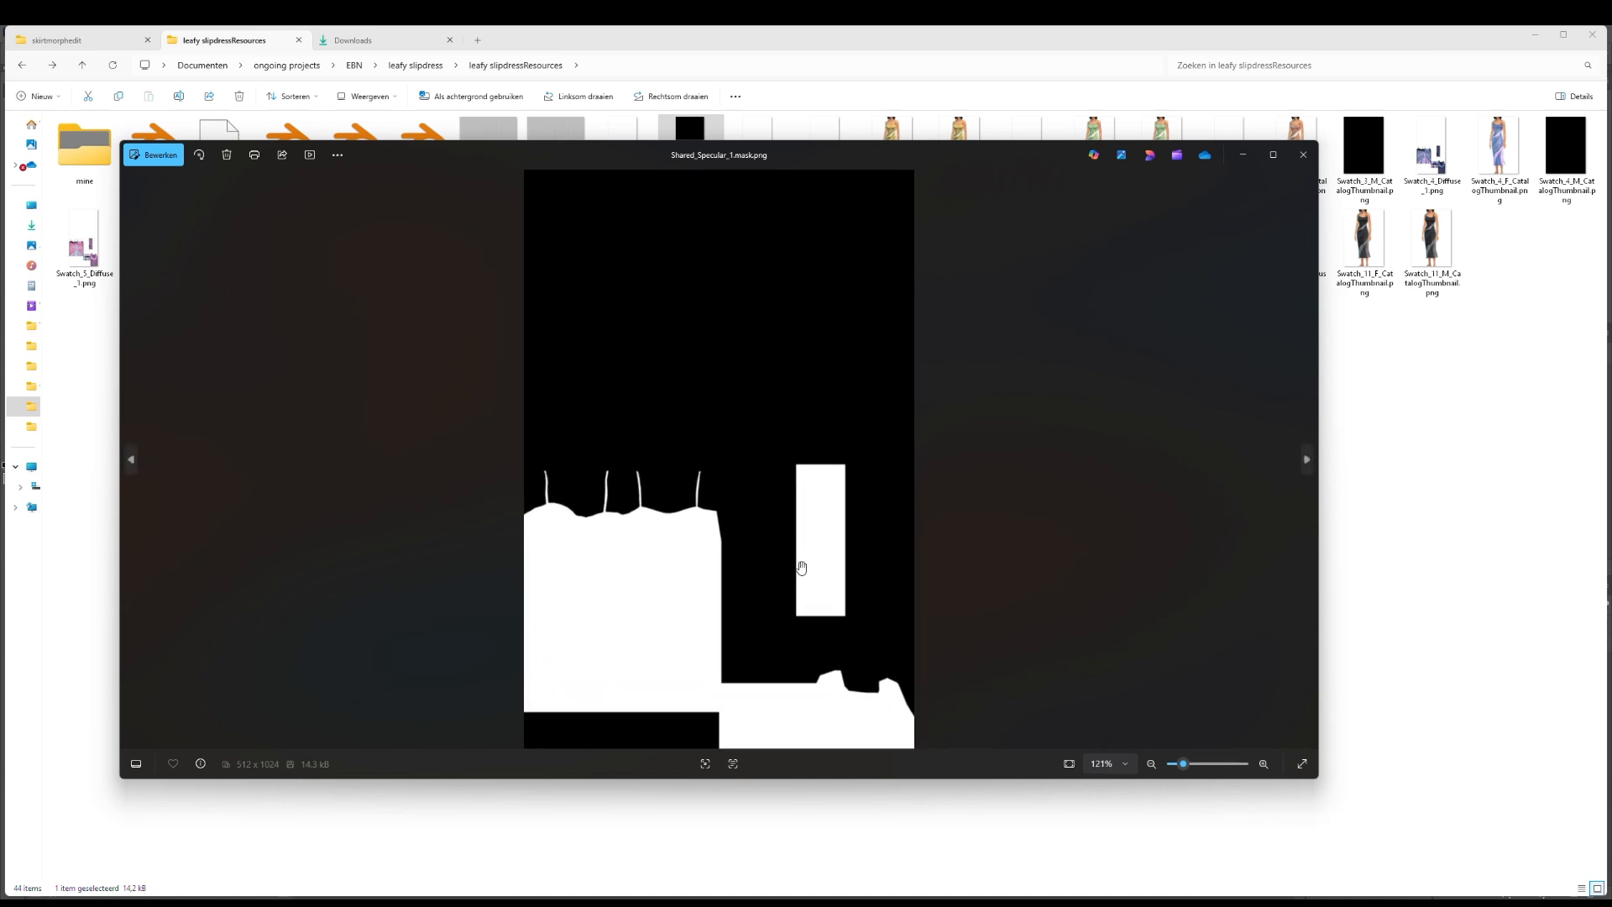
{"action": "left_click", "coordinate": [1301, 160]}
Open the afBottomSkirt_aline package from Downloads in s3pe, preview the skirt's dark specular texture and close the package
{"action": "mouse_move", "coordinate": [1047, 873]}
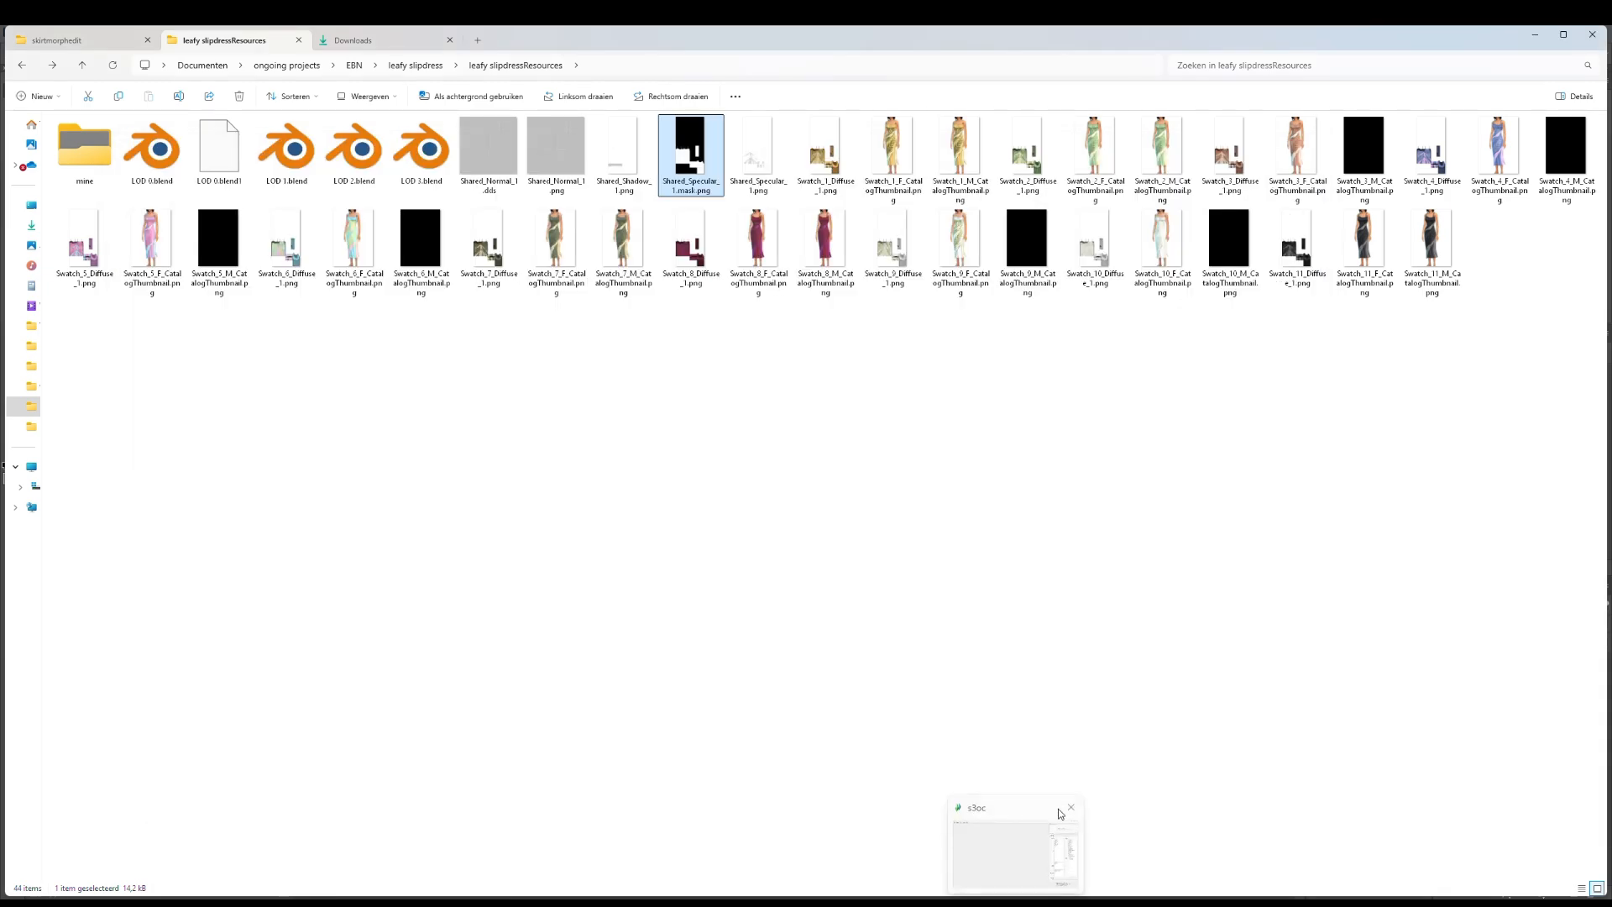
{"action": "left_click", "coordinate": [33, 224]}
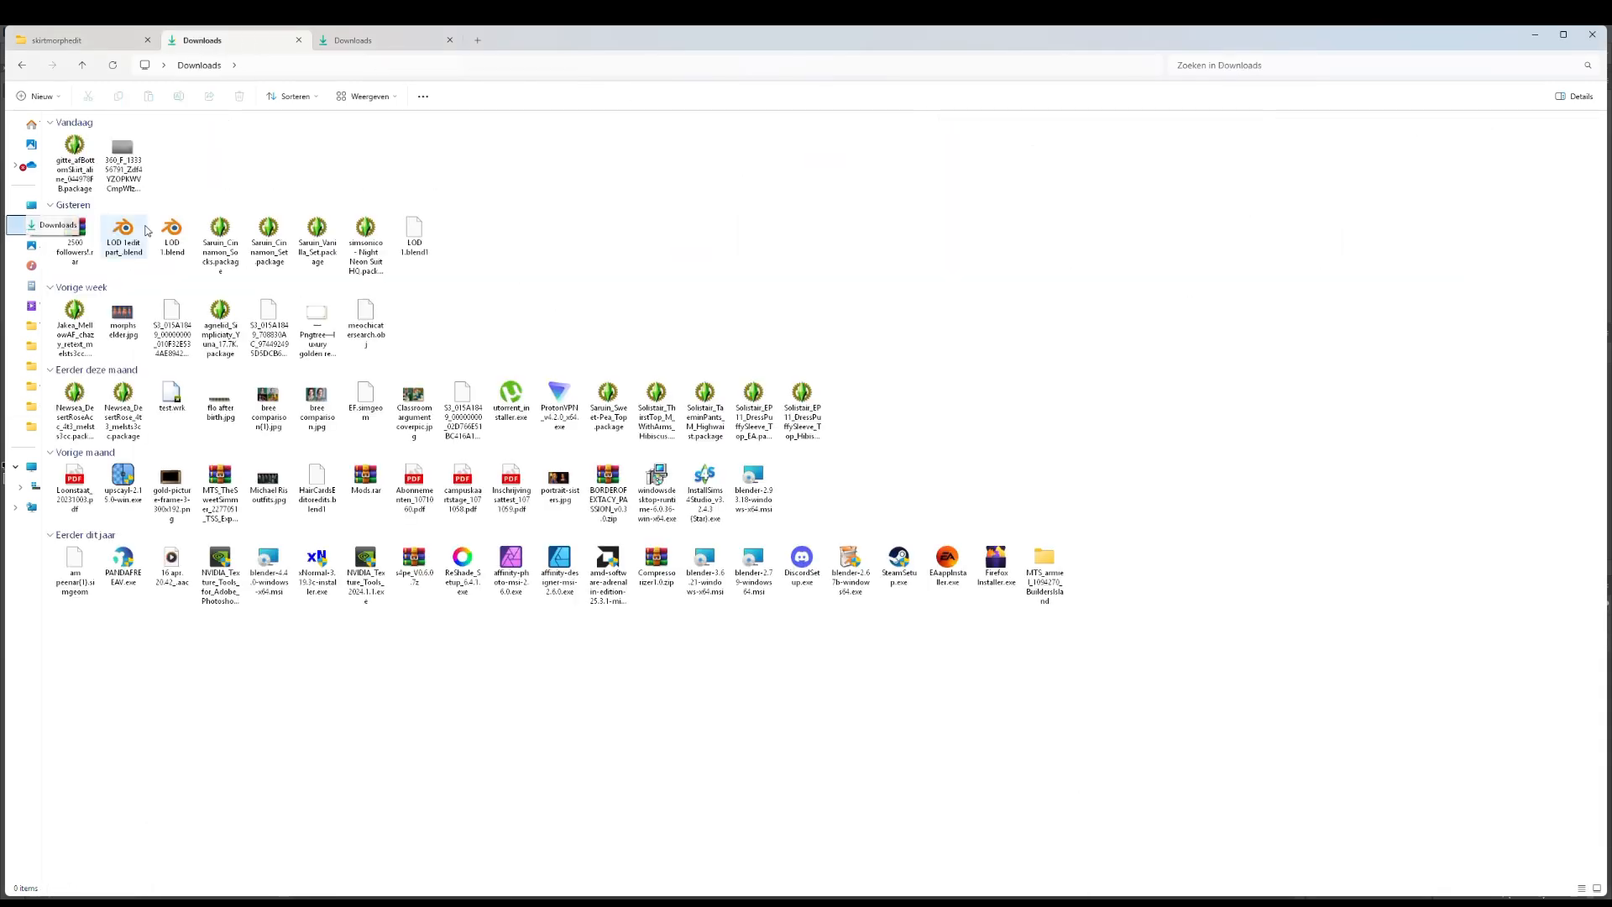
{"action": "double_click", "coordinate": [73, 159]}
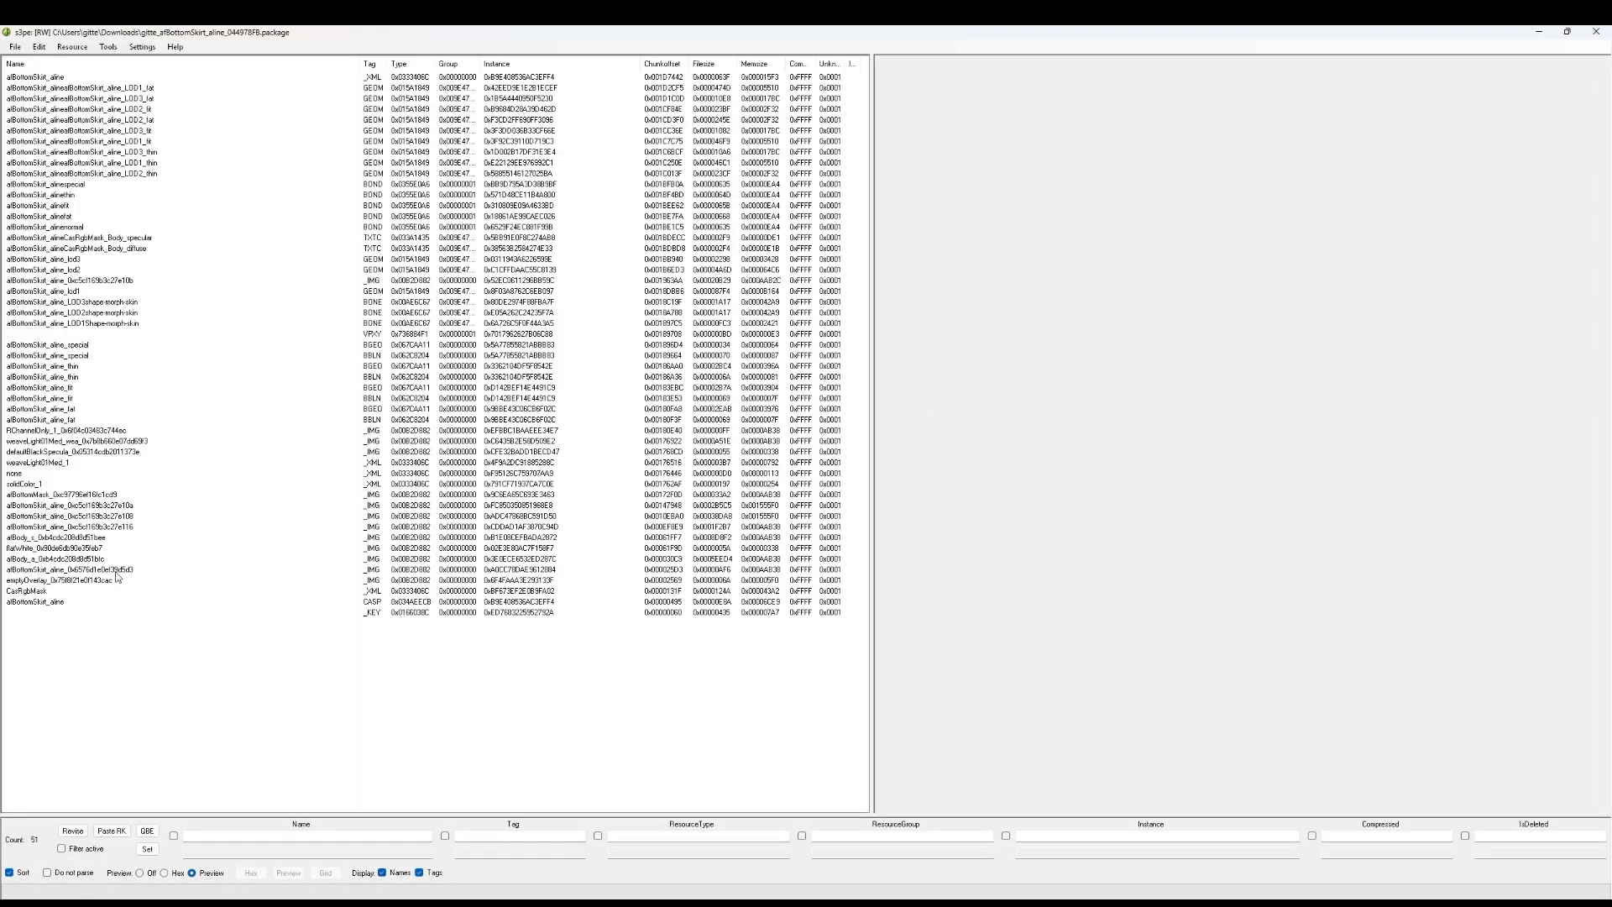
{"action": "left_click", "coordinate": [99, 527]}
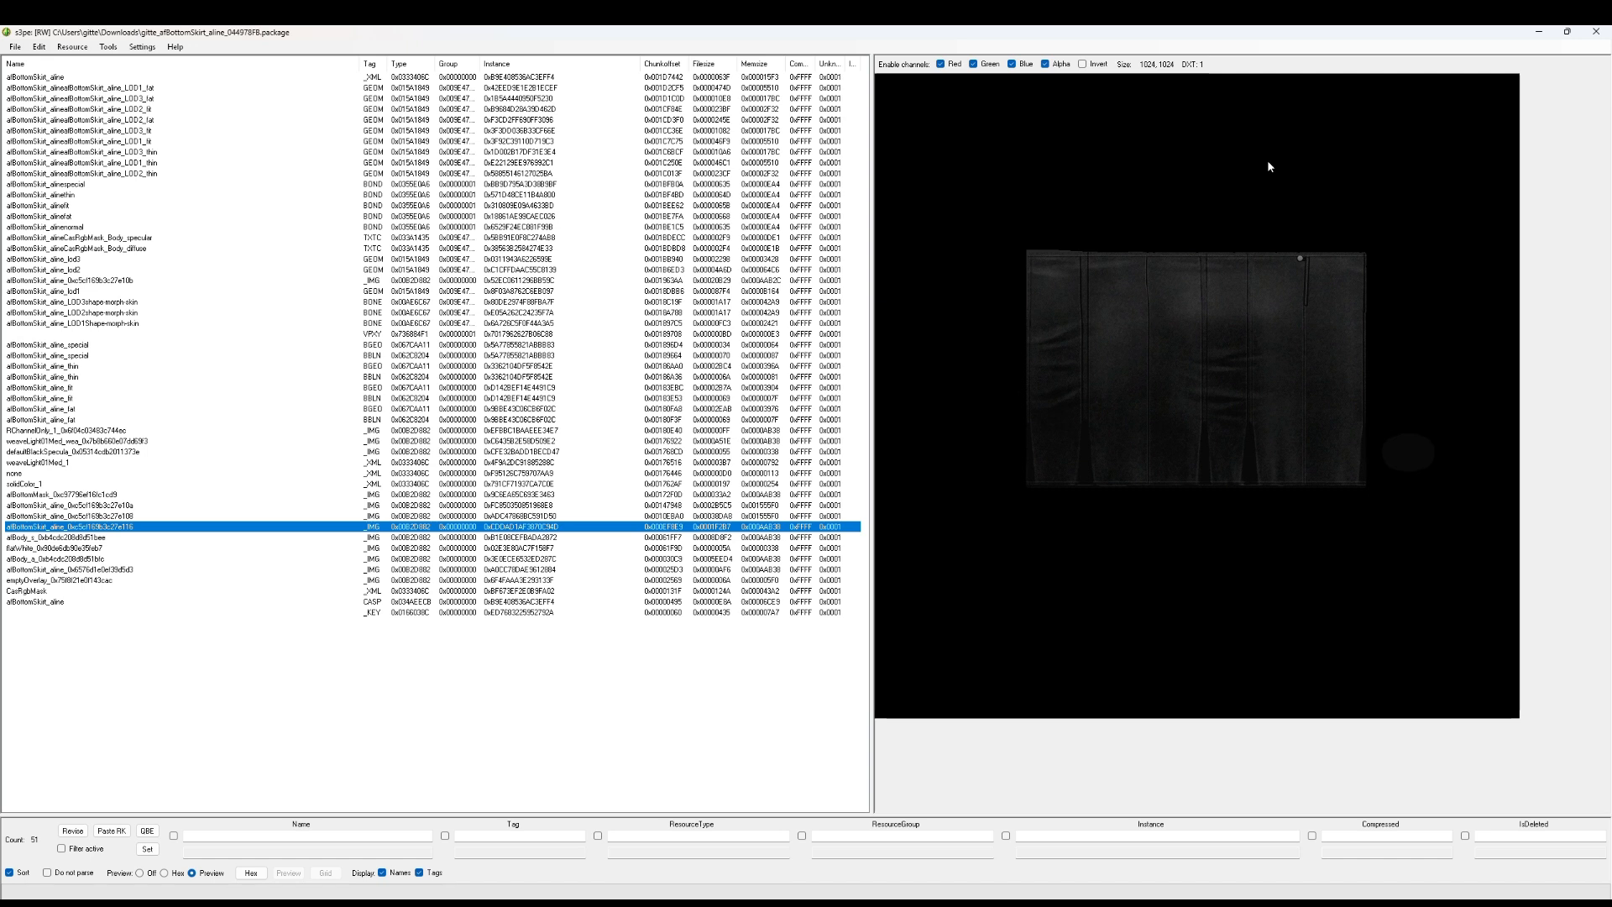
{"action": "left_click", "coordinate": [1596, 31]}
Switch to File Explorer, widen its navigation pane and go to the leafy slipdress project folder
{"action": "left_click", "coordinate": [891, 903]}
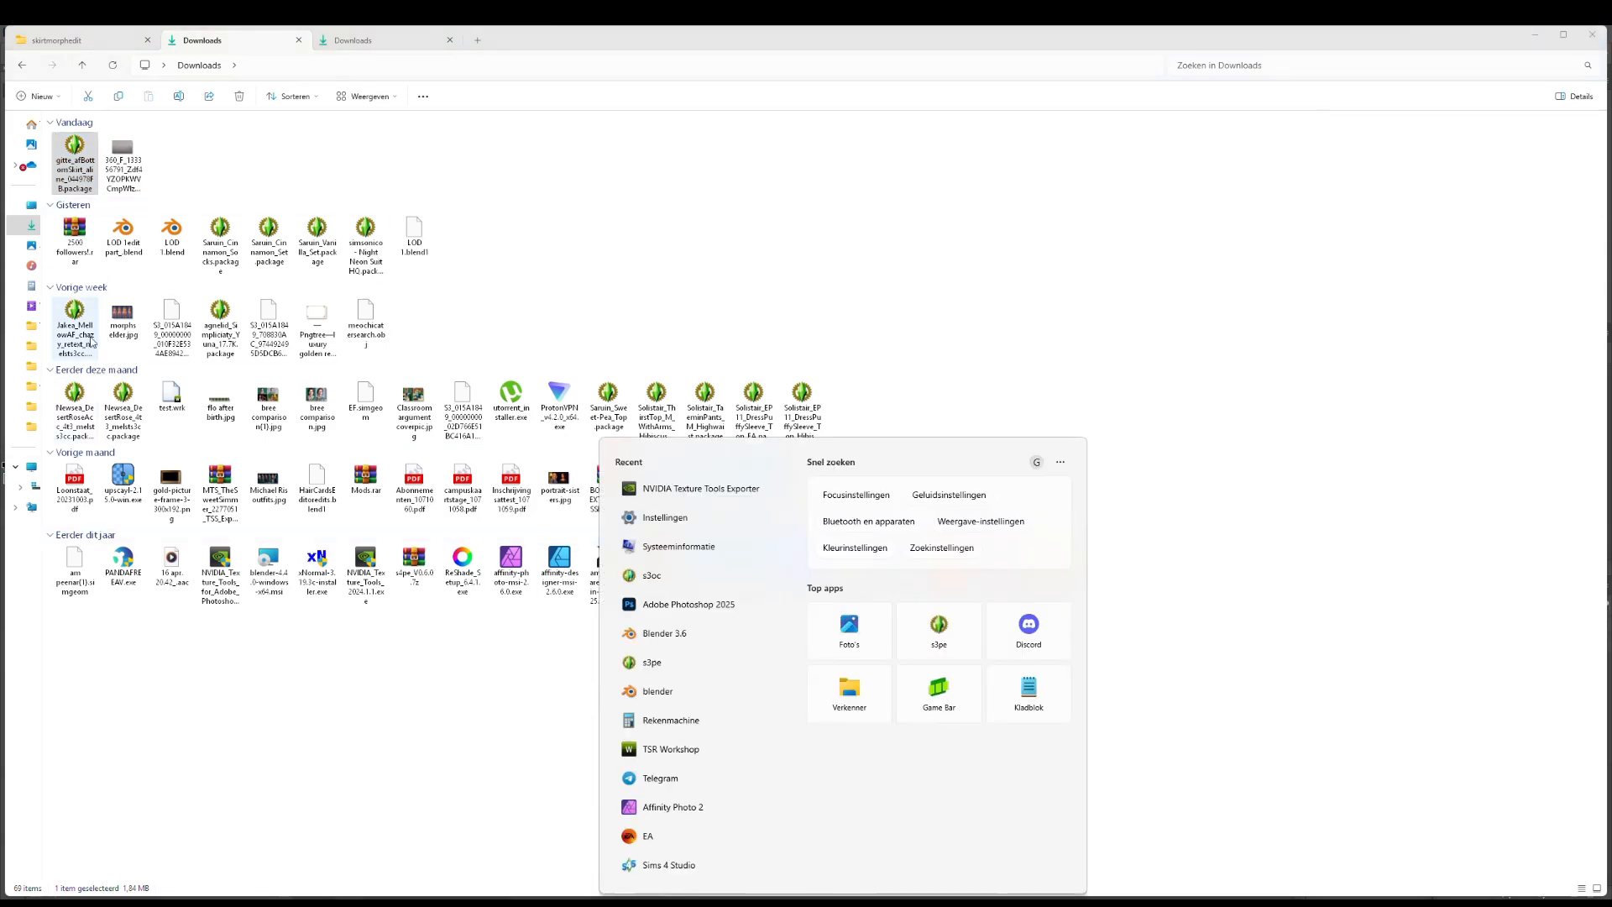
{"action": "left_click_drag", "start_coordinate": [43, 188], "coordinate": [208, 210]}
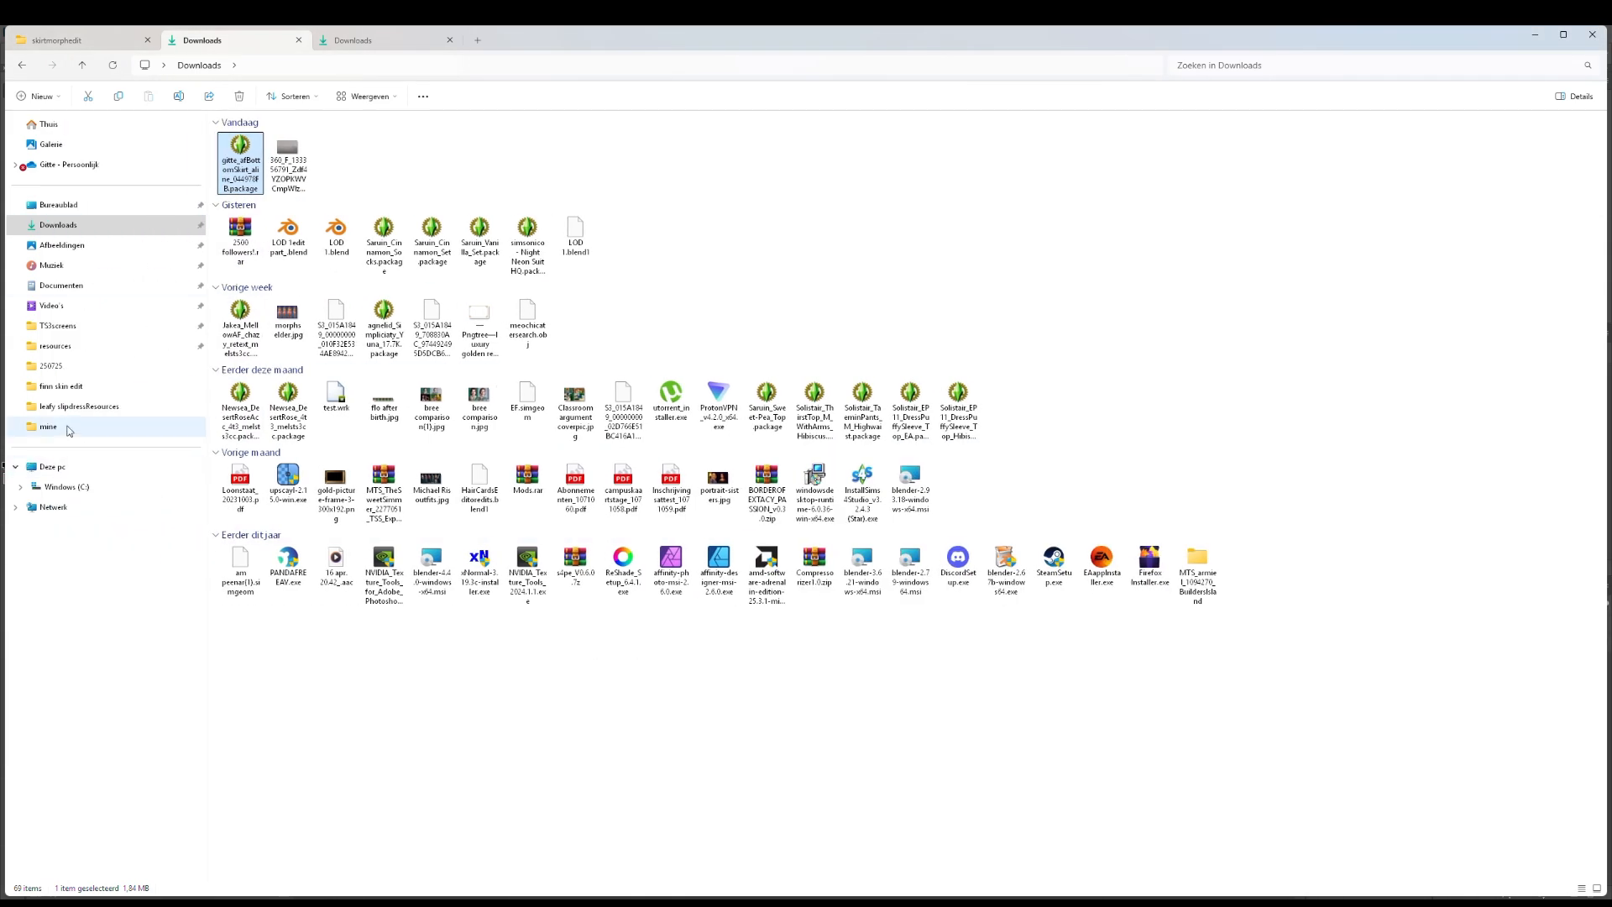
{"action": "left_click", "coordinate": [69, 406]}
{"action": "left_click", "coordinate": [410, 65]}
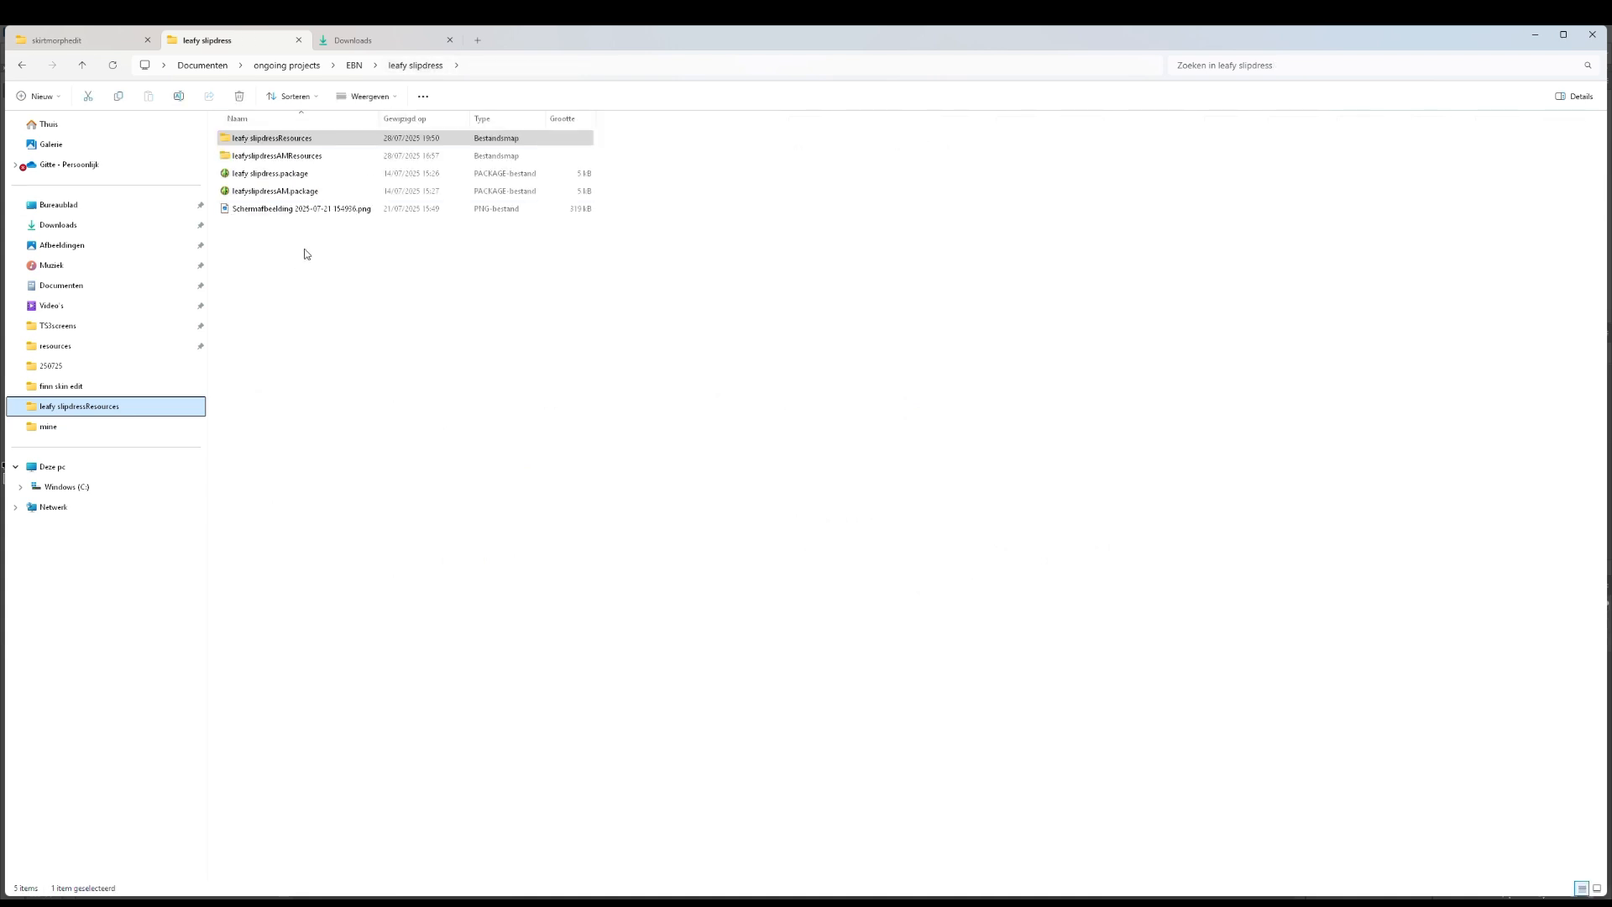
Open leafy slipdress.package from the project folder in Sims 4 Studio
{"action": "right_click", "coordinate": [327, 174]}
{"action": "mouse_move", "coordinate": [431, 246]}
{"action": "left_click", "coordinate": [576, 243]}
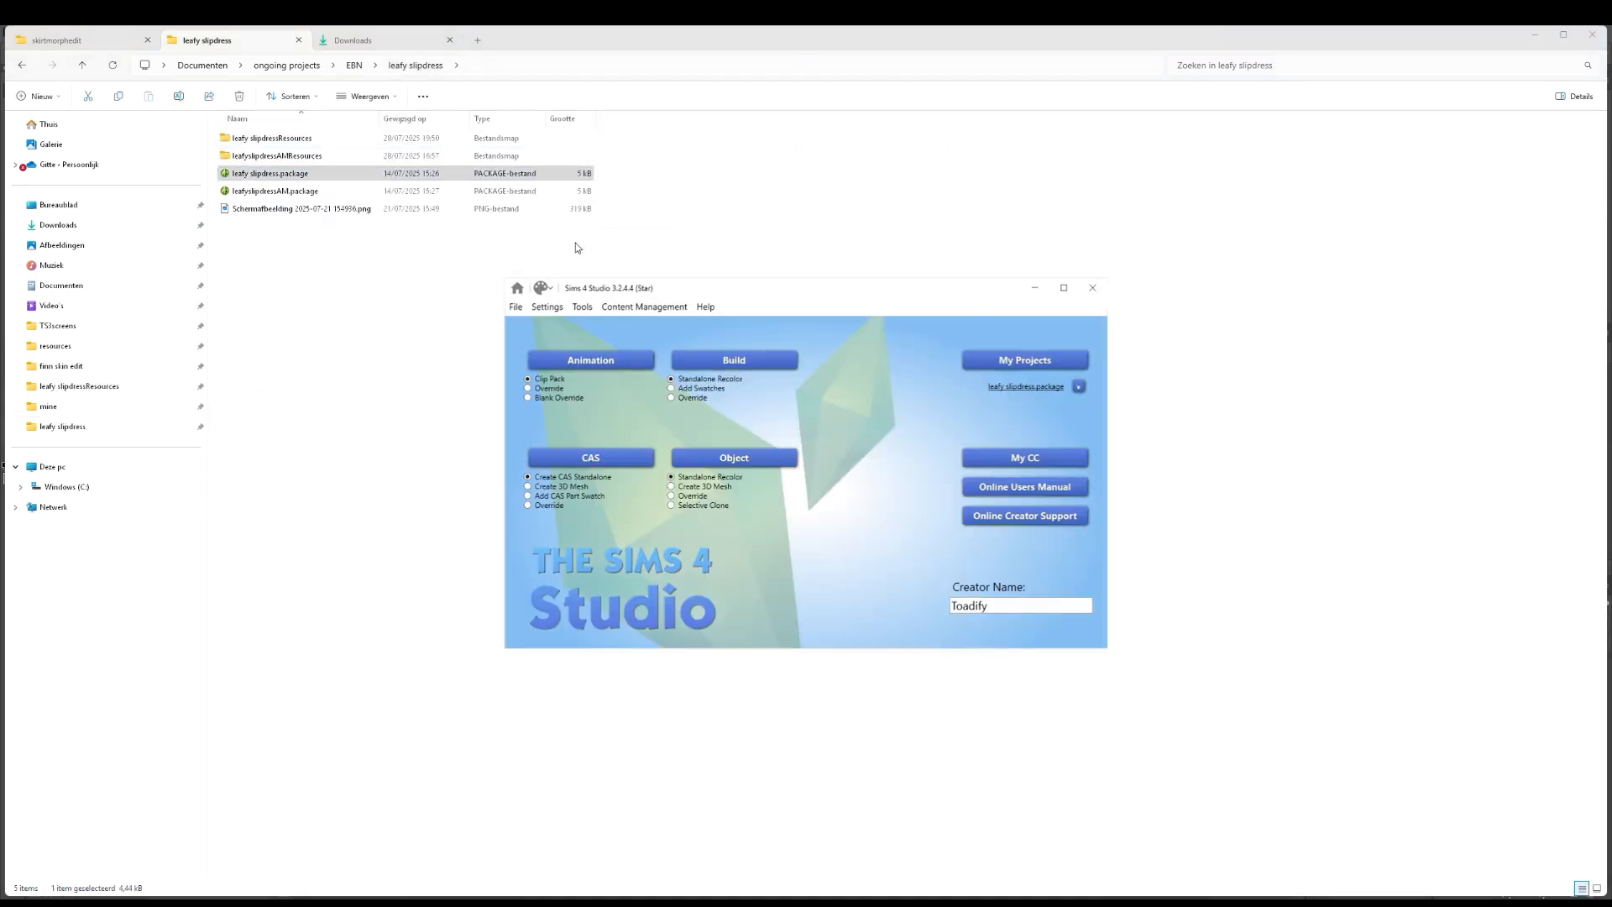
Examine the glittery bands on the dress's lower skirt and hem up close in the 3D preview
{"action": "scroll", "coordinate": [685, 505], "scroll_direction": "up", "scroll_amount": 5}
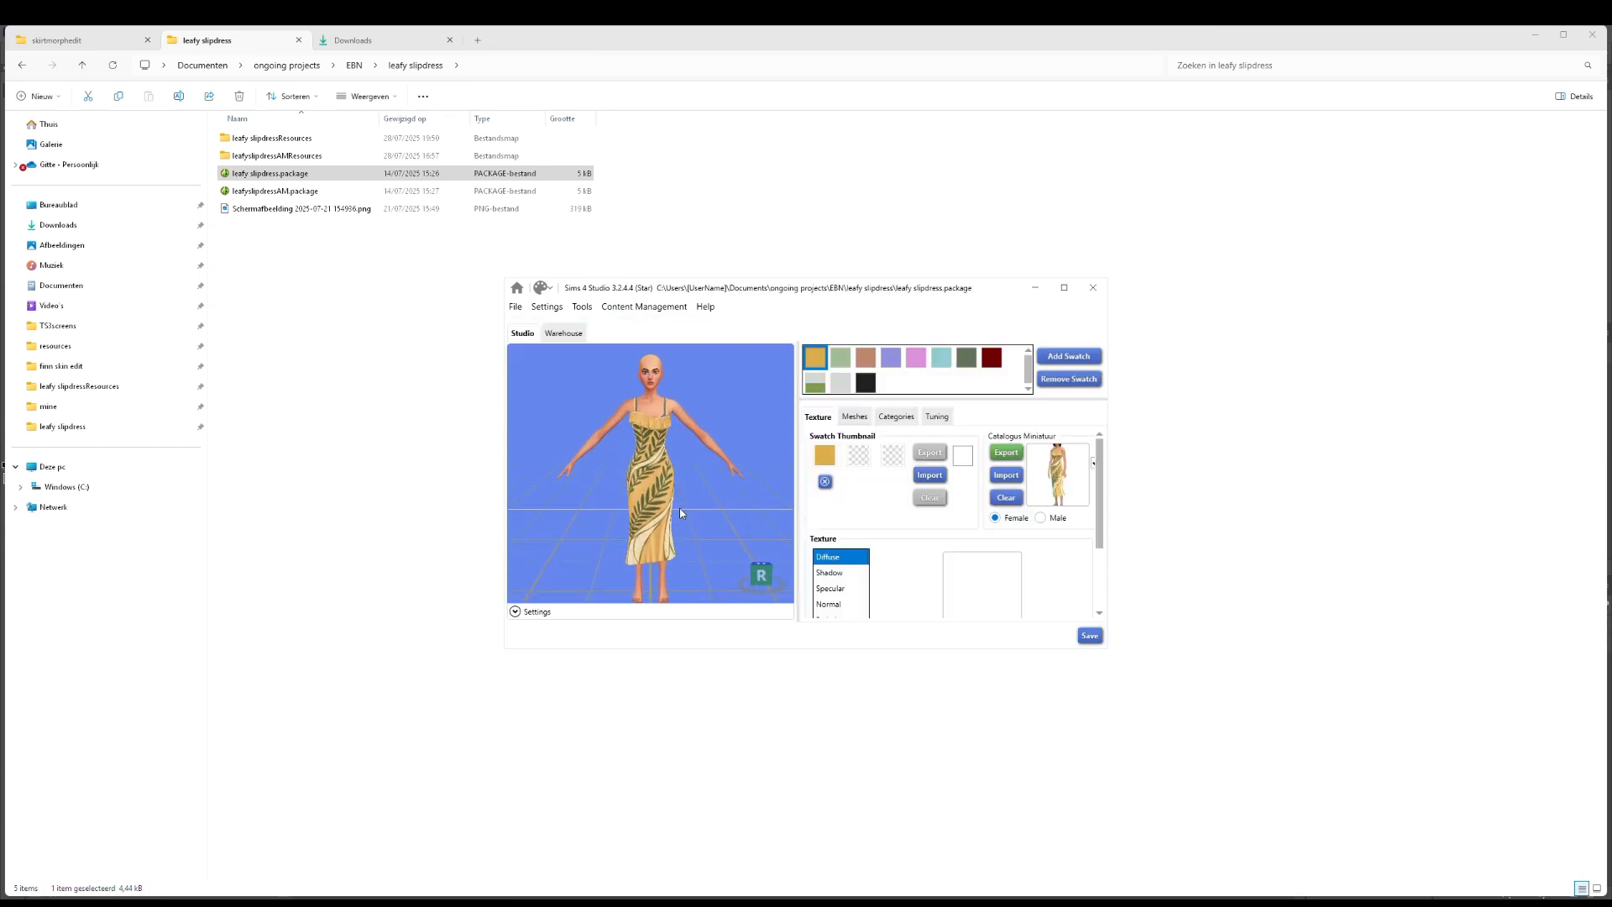
{"action": "scroll", "coordinate": [641, 407], "scroll_direction": "up", "scroll_amount": 3}
{"action": "right_click_drag", "start_coordinate": [642, 408], "coordinate": [604, 428]}
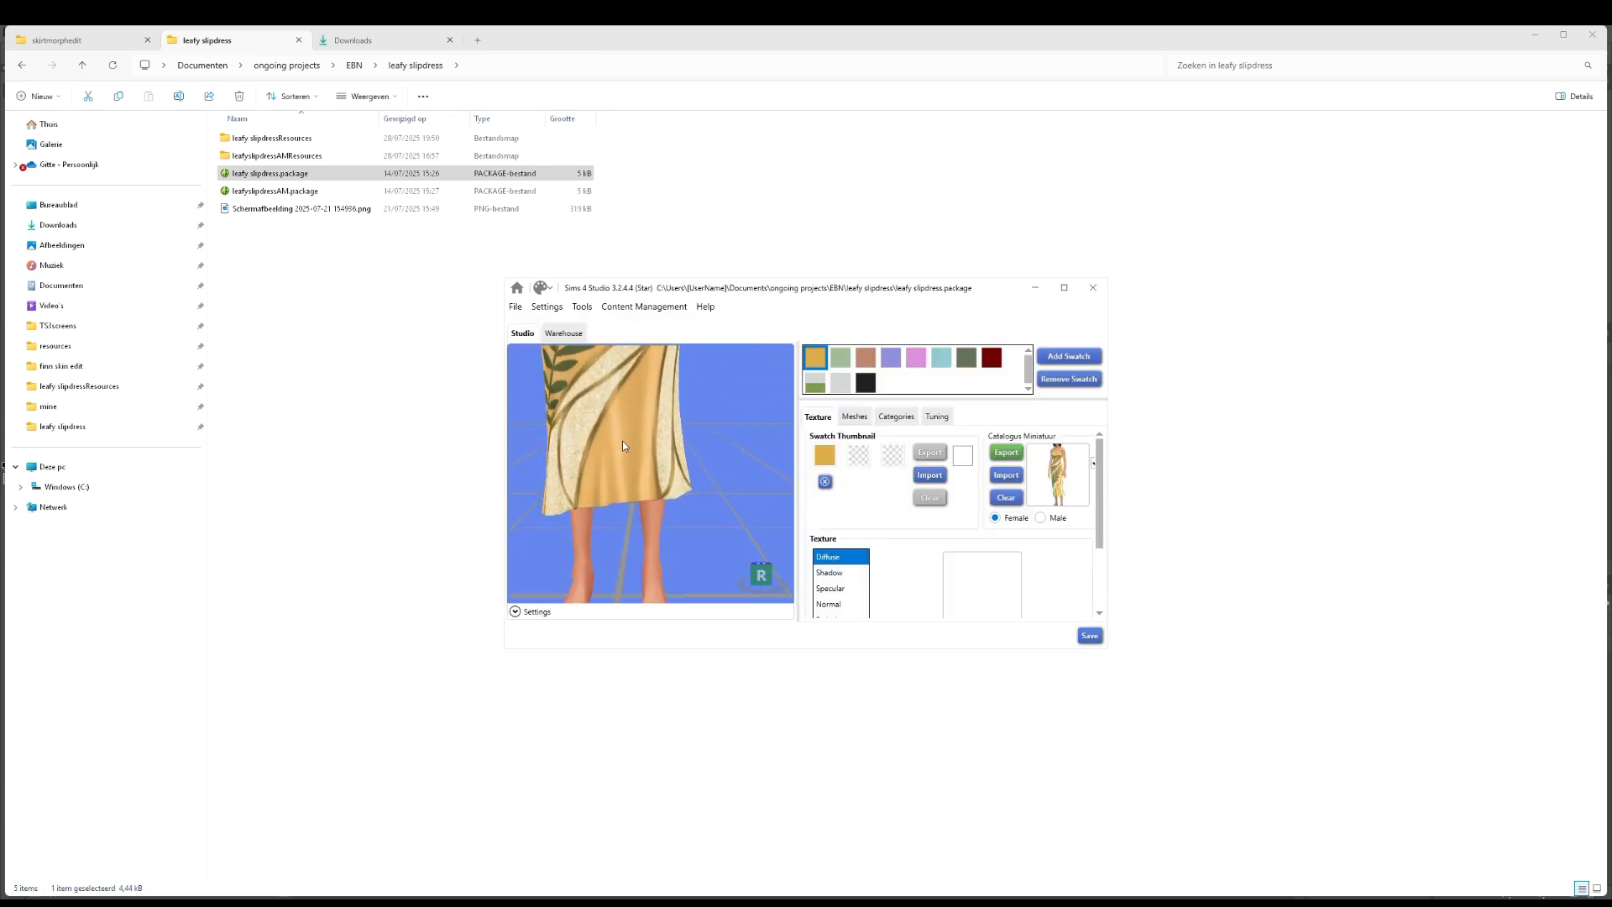
{"action": "right_click_drag", "start_coordinate": [723, 527], "coordinate": [683, 482]}
{"action": "scroll", "coordinate": [684, 481], "scroll_direction": "down", "scroll_amount": 6}
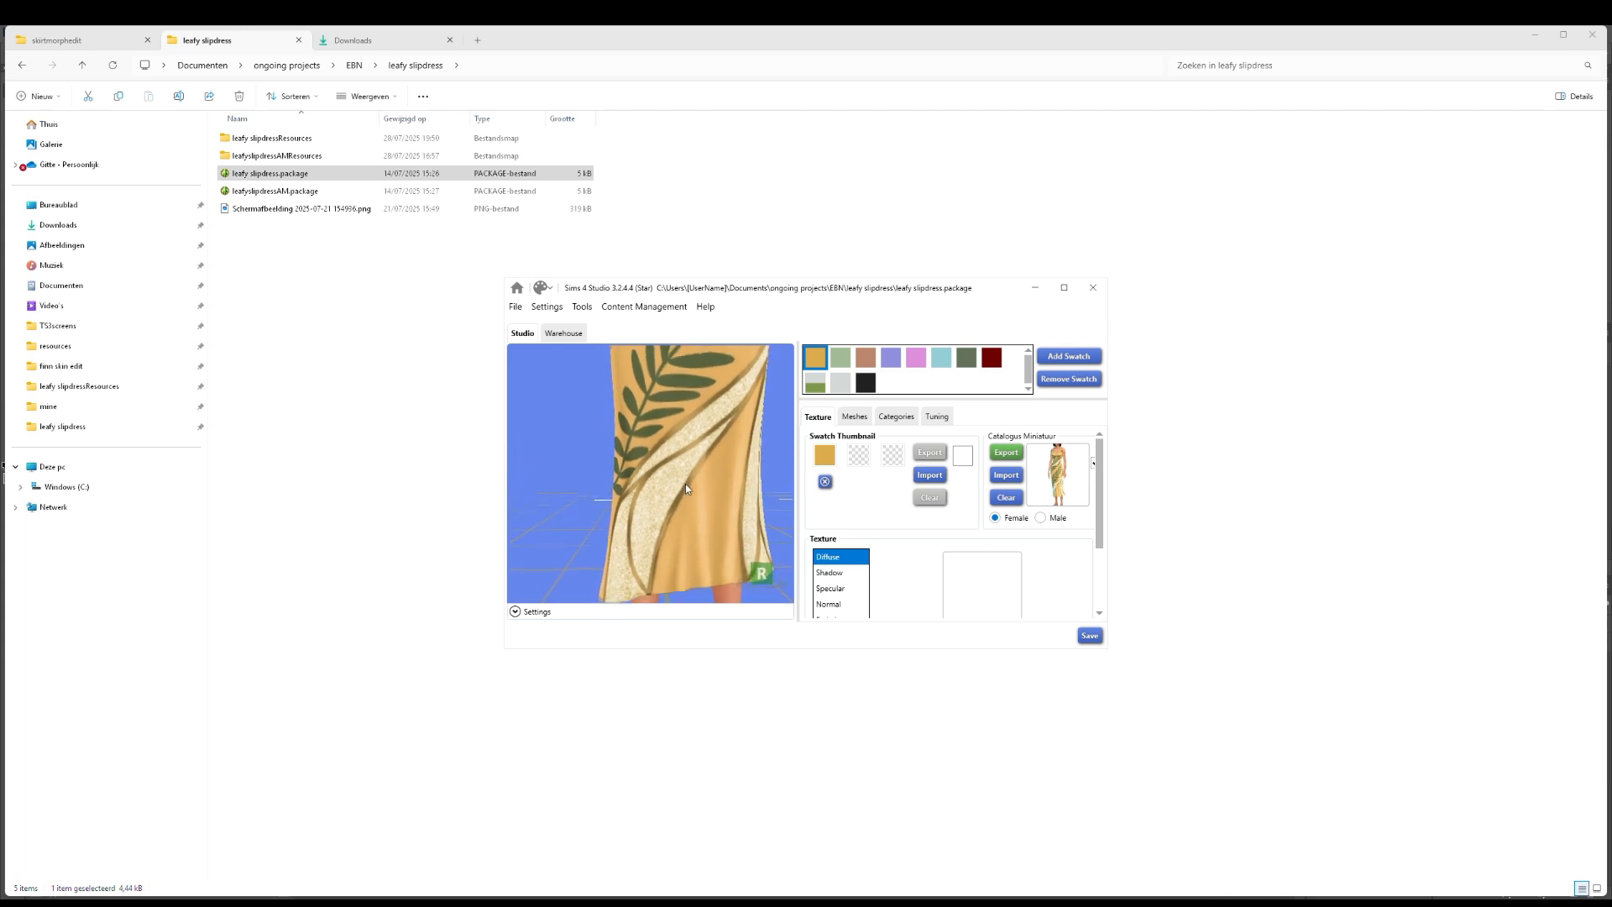
{"action": "middle_click_drag", "start_coordinate": [688, 461], "coordinate": [712, 619]}
{"action": "scroll", "coordinate": [720, 551], "scroll_direction": "up", "scroll_amount": 1}
{"action": "middle_click_drag", "start_coordinate": [719, 551], "coordinate": [628, 361]}
{"action": "scroll", "coordinate": [541, 462], "scroll_direction": "up", "scroll_amount": 2}
{"action": "scroll", "coordinate": [542, 462], "scroll_direction": "up", "scroll_amount": 3}
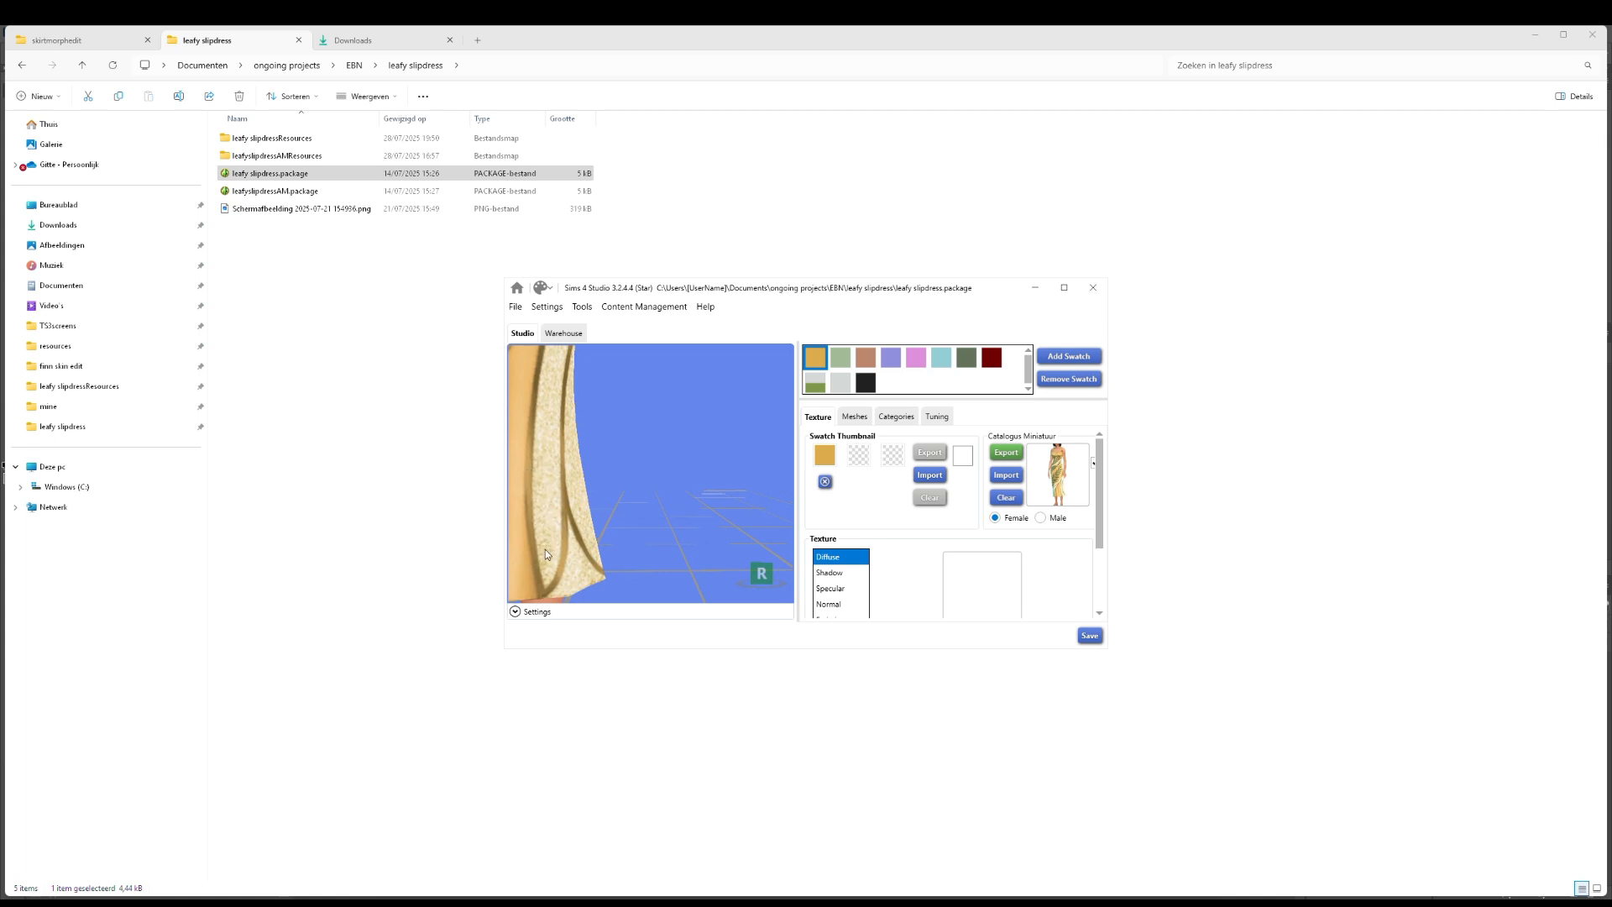
Examine the front of the dress from bodice to hips in the 3D preview, and close Sims 4 Studio
{"action": "scroll", "coordinate": [546, 549], "scroll_direction": "down", "scroll_amount": 6}
{"action": "scroll", "coordinate": [637, 391], "scroll_direction": "down", "scroll_amount": 2}
{"action": "middle_click_drag", "start_coordinate": [623, 380], "coordinate": [662, 472]}
{"action": "scroll", "coordinate": [658, 508], "scroll_direction": "up", "scroll_amount": 3}
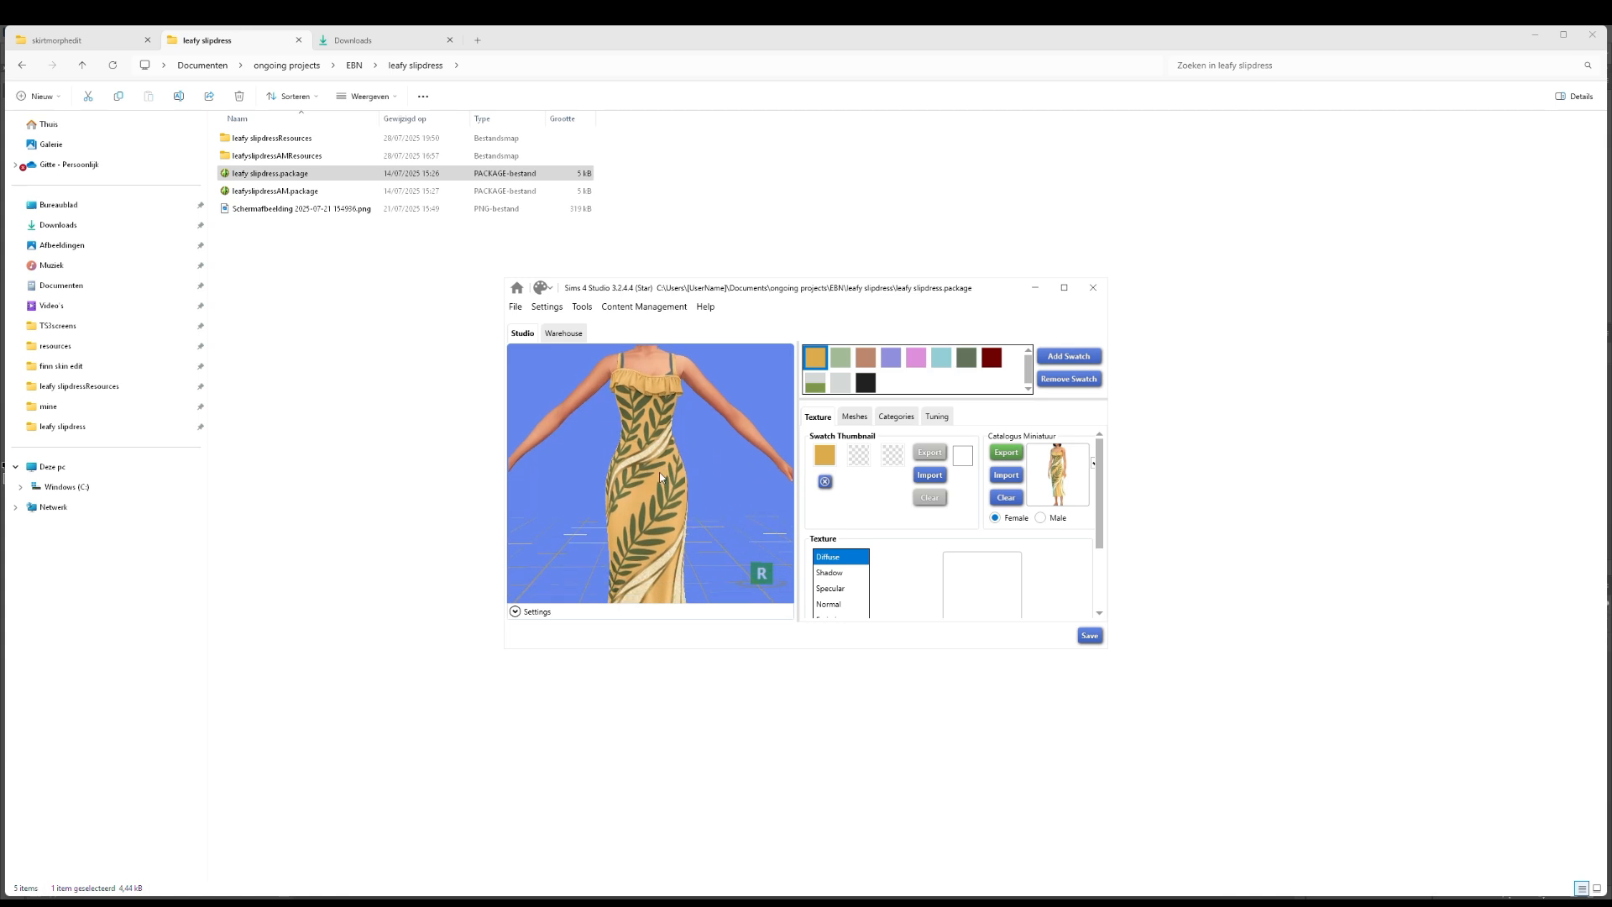
{"action": "scroll", "coordinate": [646, 440], "scroll_direction": "up", "scroll_amount": 3}
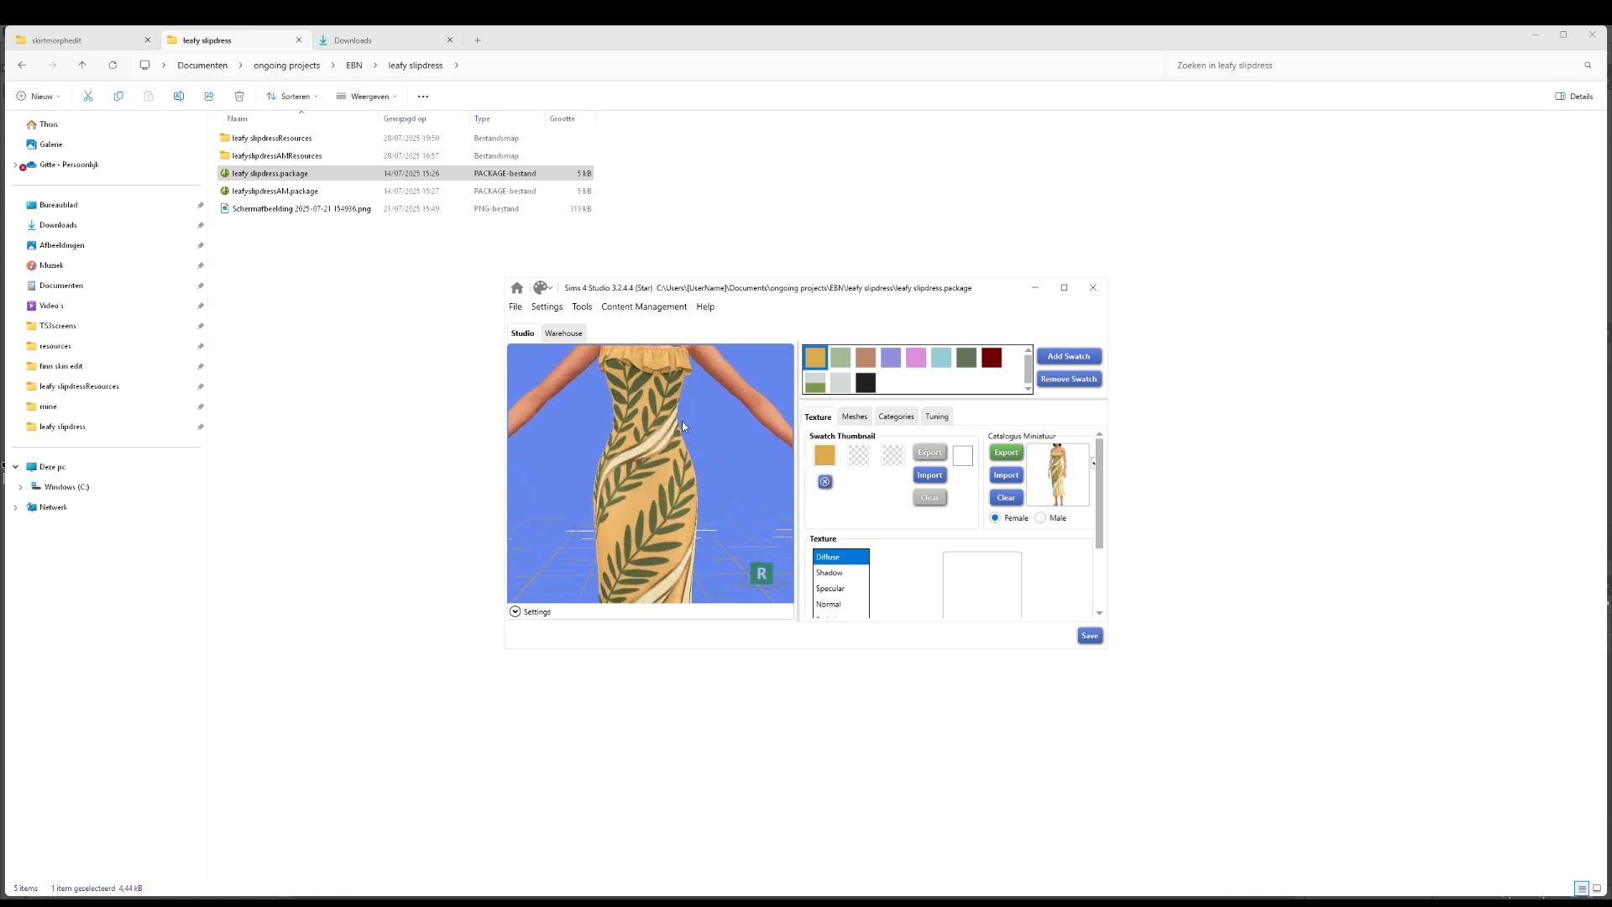
{"action": "scroll", "coordinate": [646, 437], "scroll_direction": "up", "scroll_amount": 3}
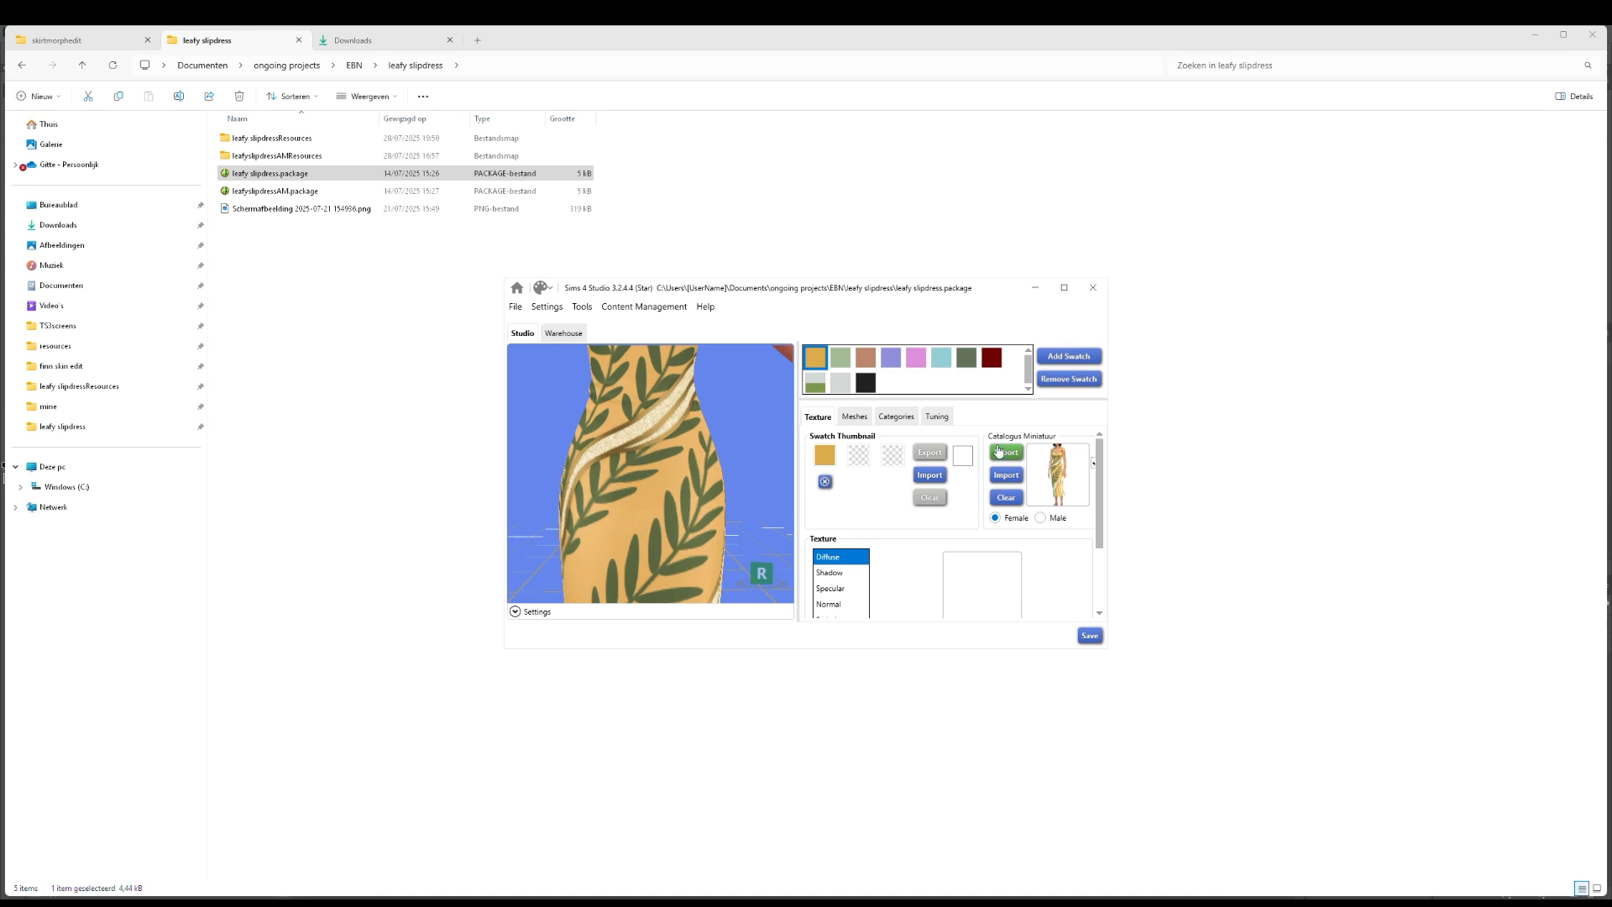
{"action": "left_click", "coordinate": [1092, 288]}
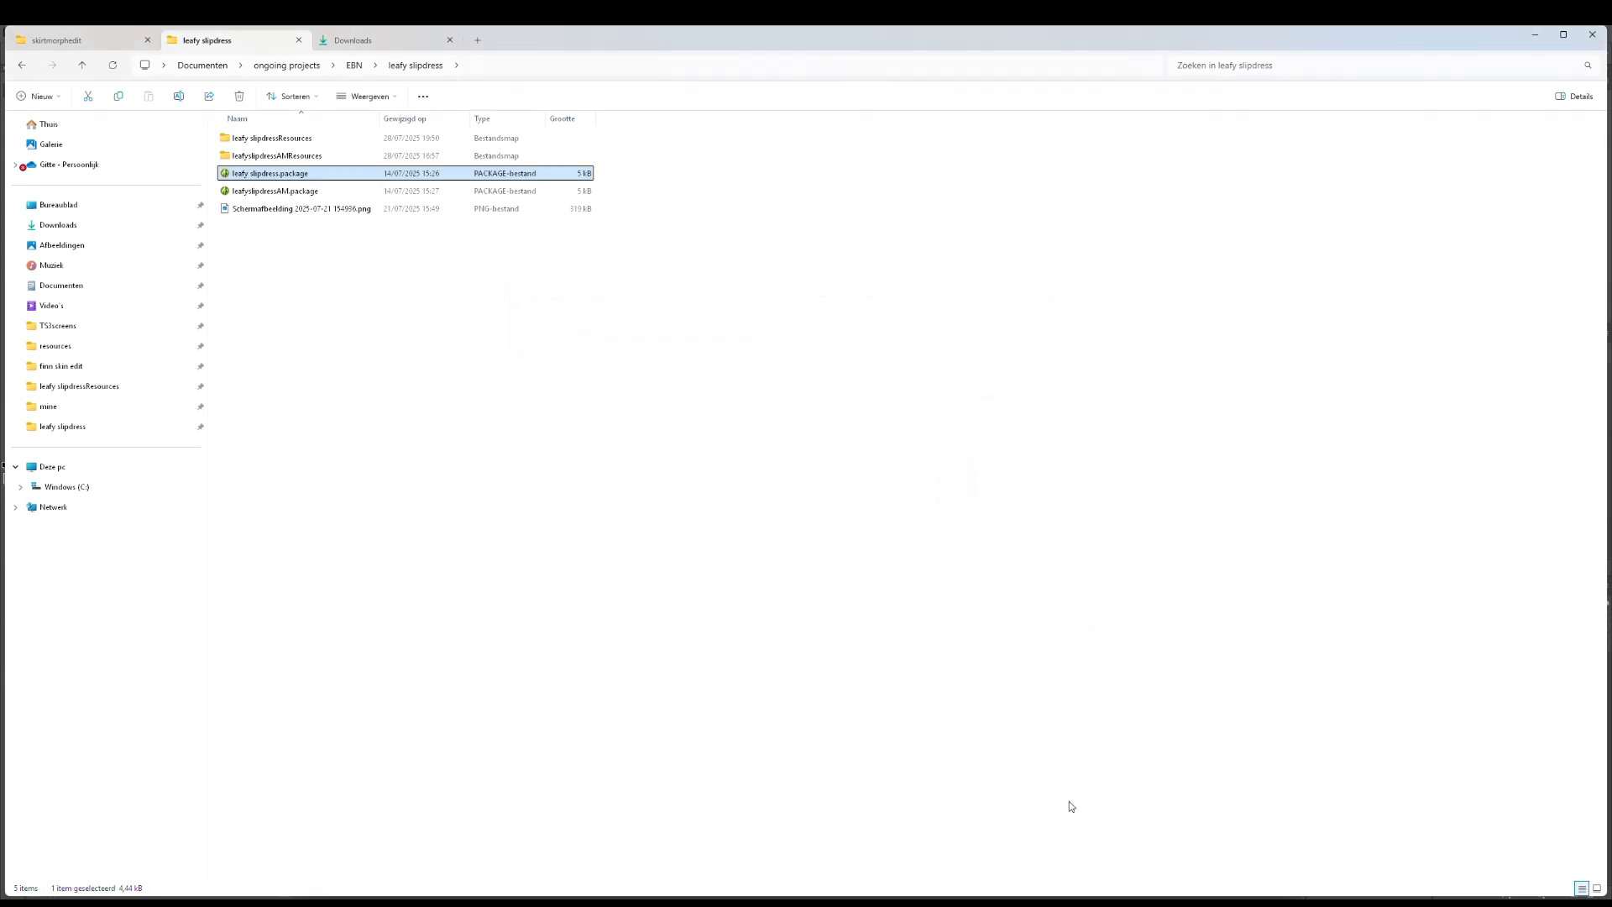
Switch to Photoshop, hide the hue/saturation adjustment and black Laag 2 in Shared_Specular_1.png, and examine the transparent specular layer
{"action": "key", "text": "alt+Tab"}
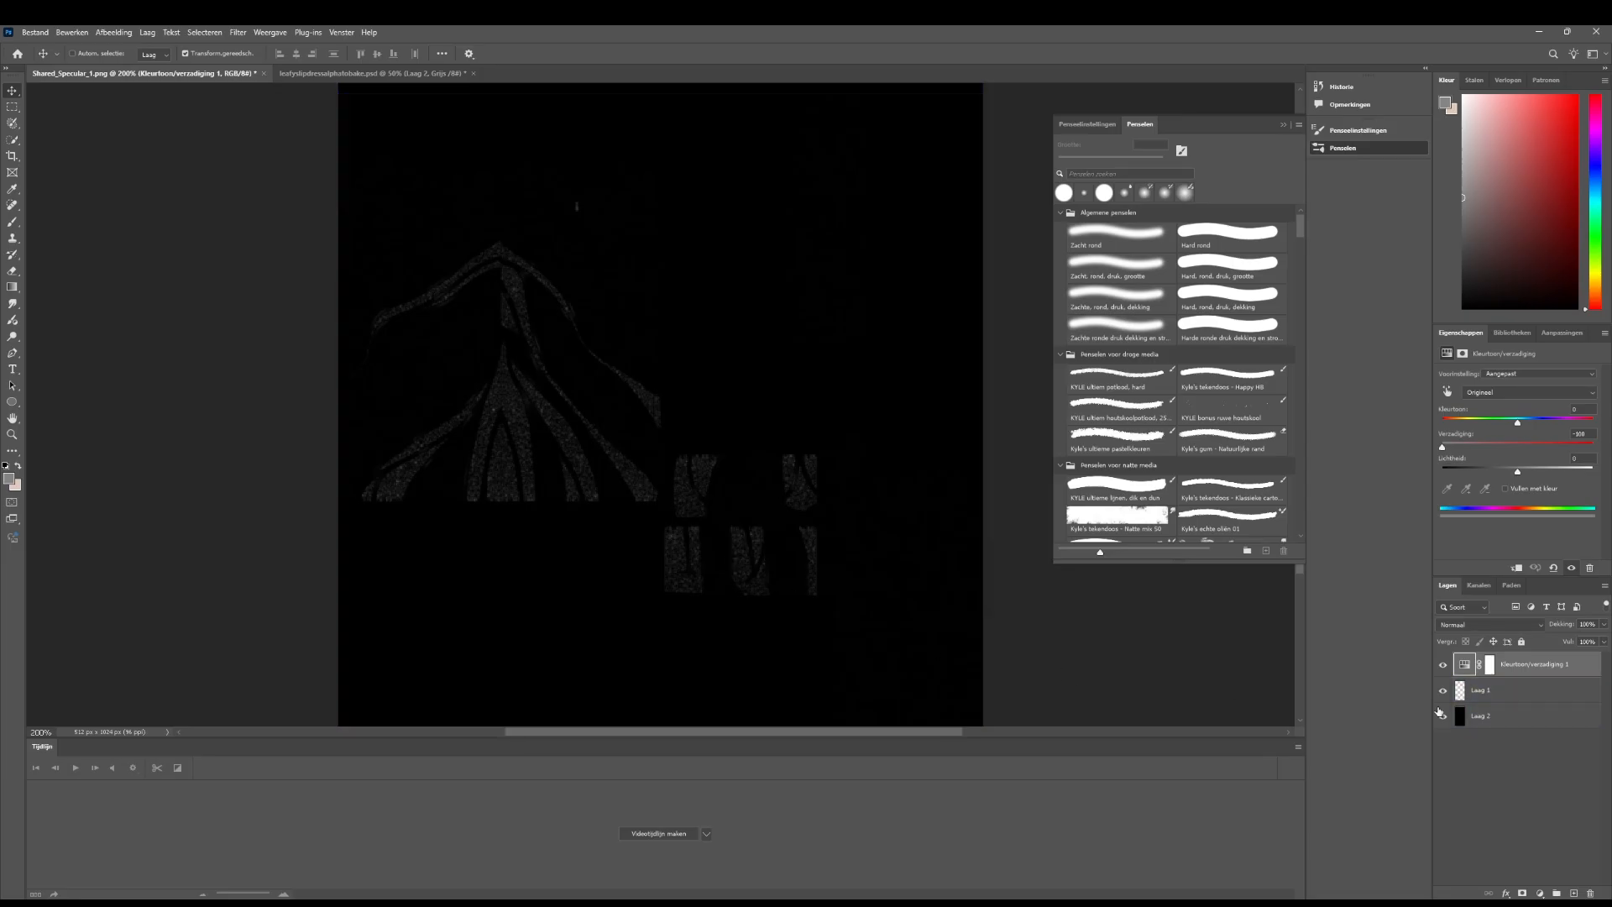
{"action": "left_click", "coordinate": [1442, 665]}
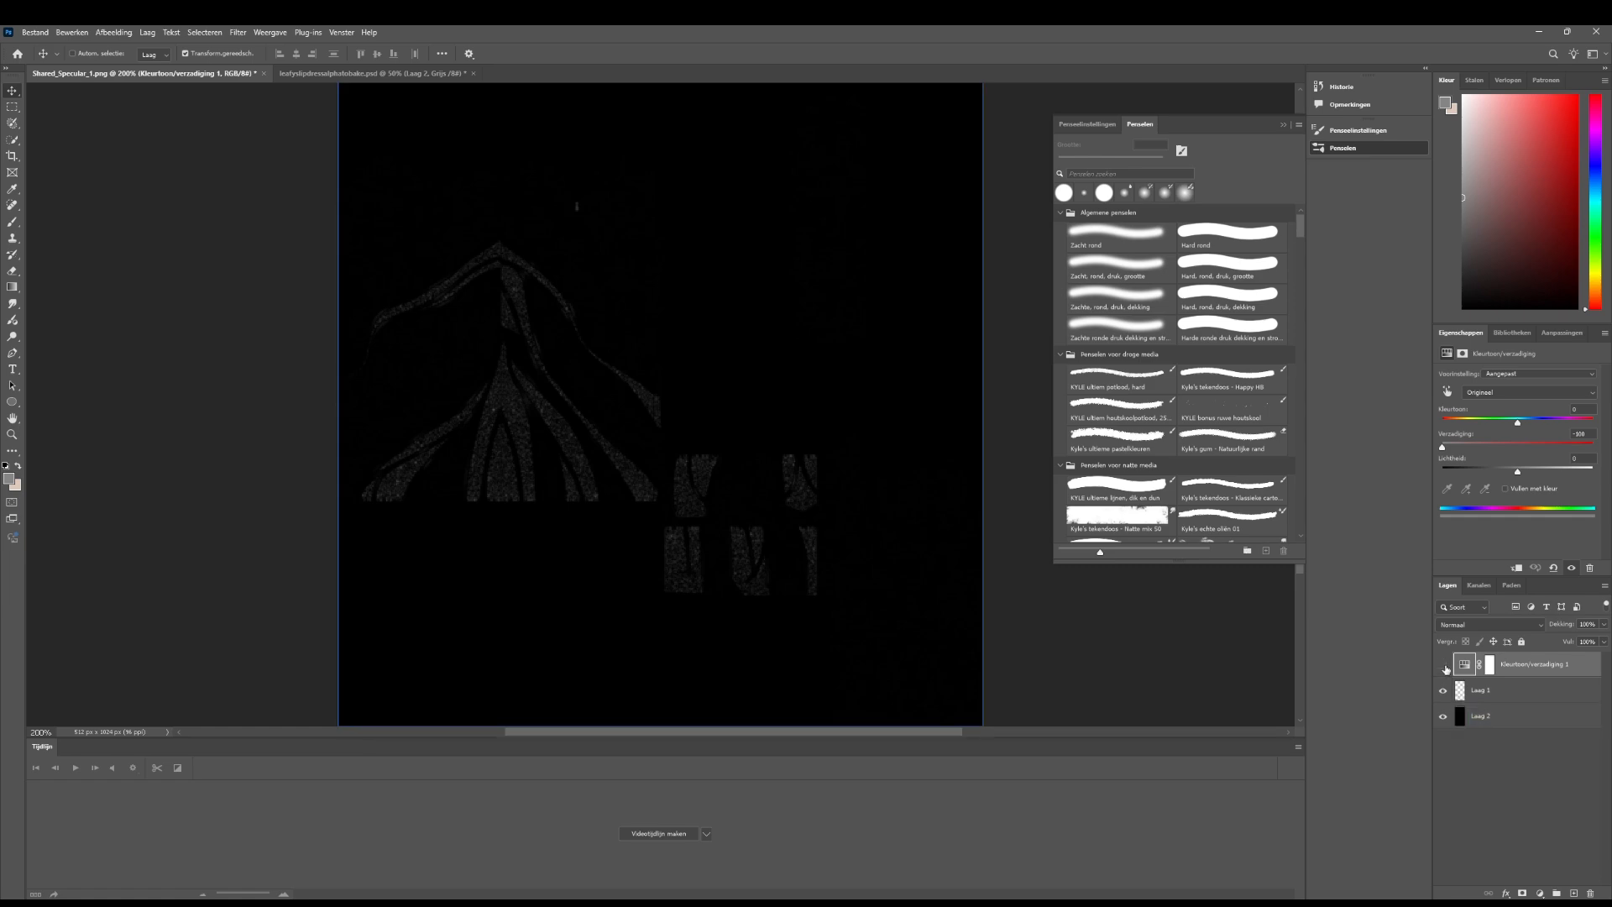
{"action": "left_click", "coordinate": [1443, 716]}
{"action": "scroll", "coordinate": [748, 591], "scroll_direction": "up", "scroll_amount": 1}
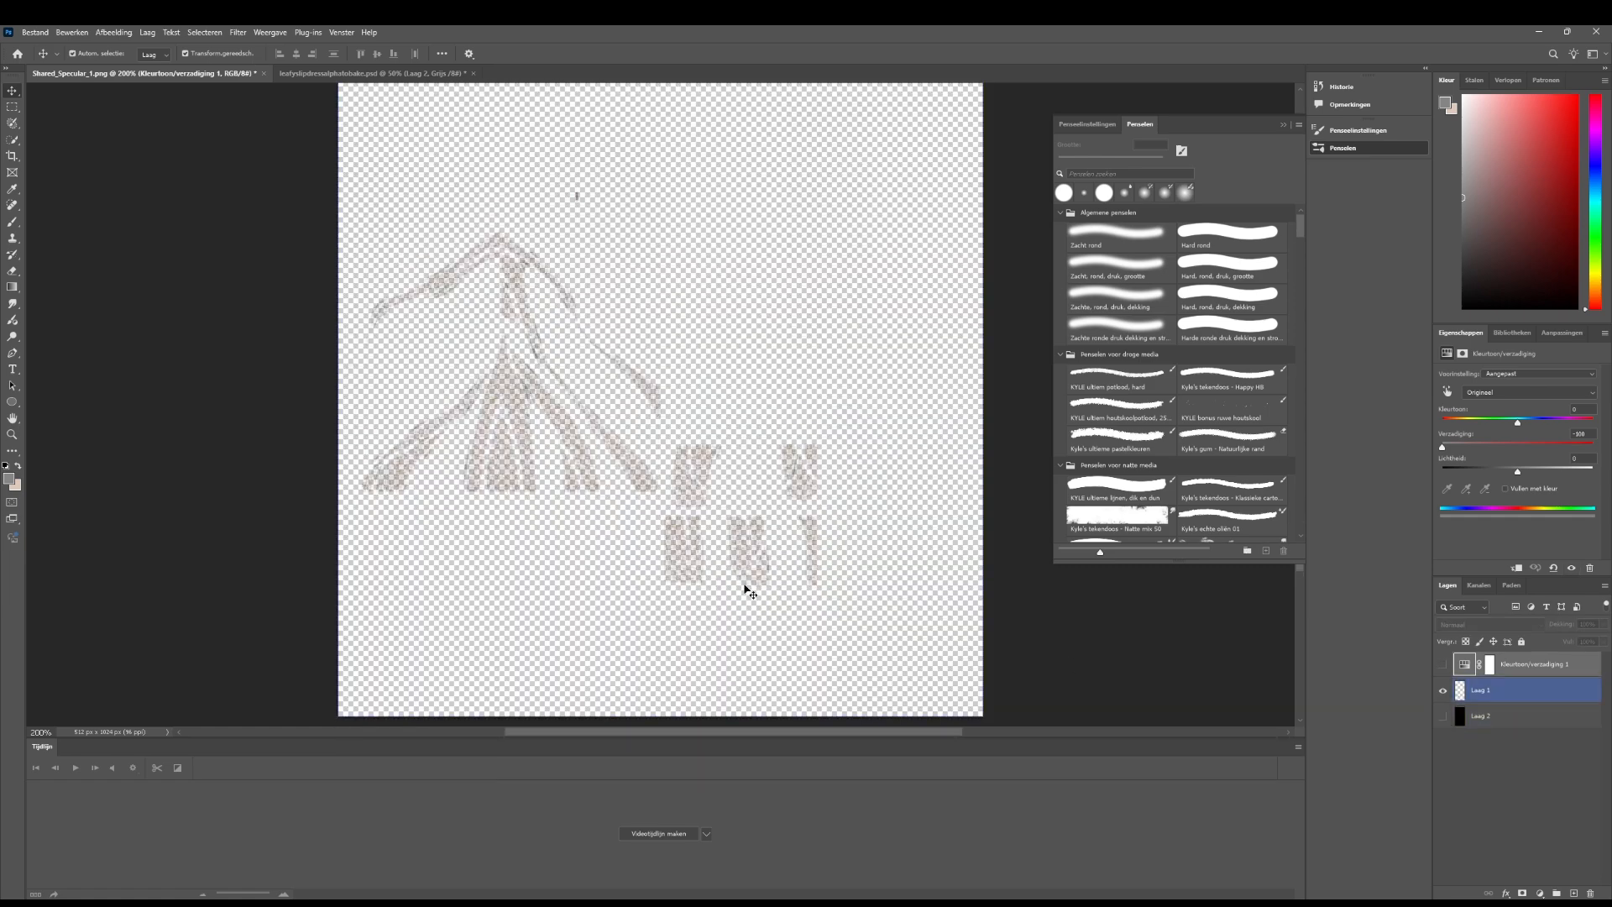
{"action": "key", "text": "ctrl+minus"}
{"action": "key", "text": "ctrl+minus"}
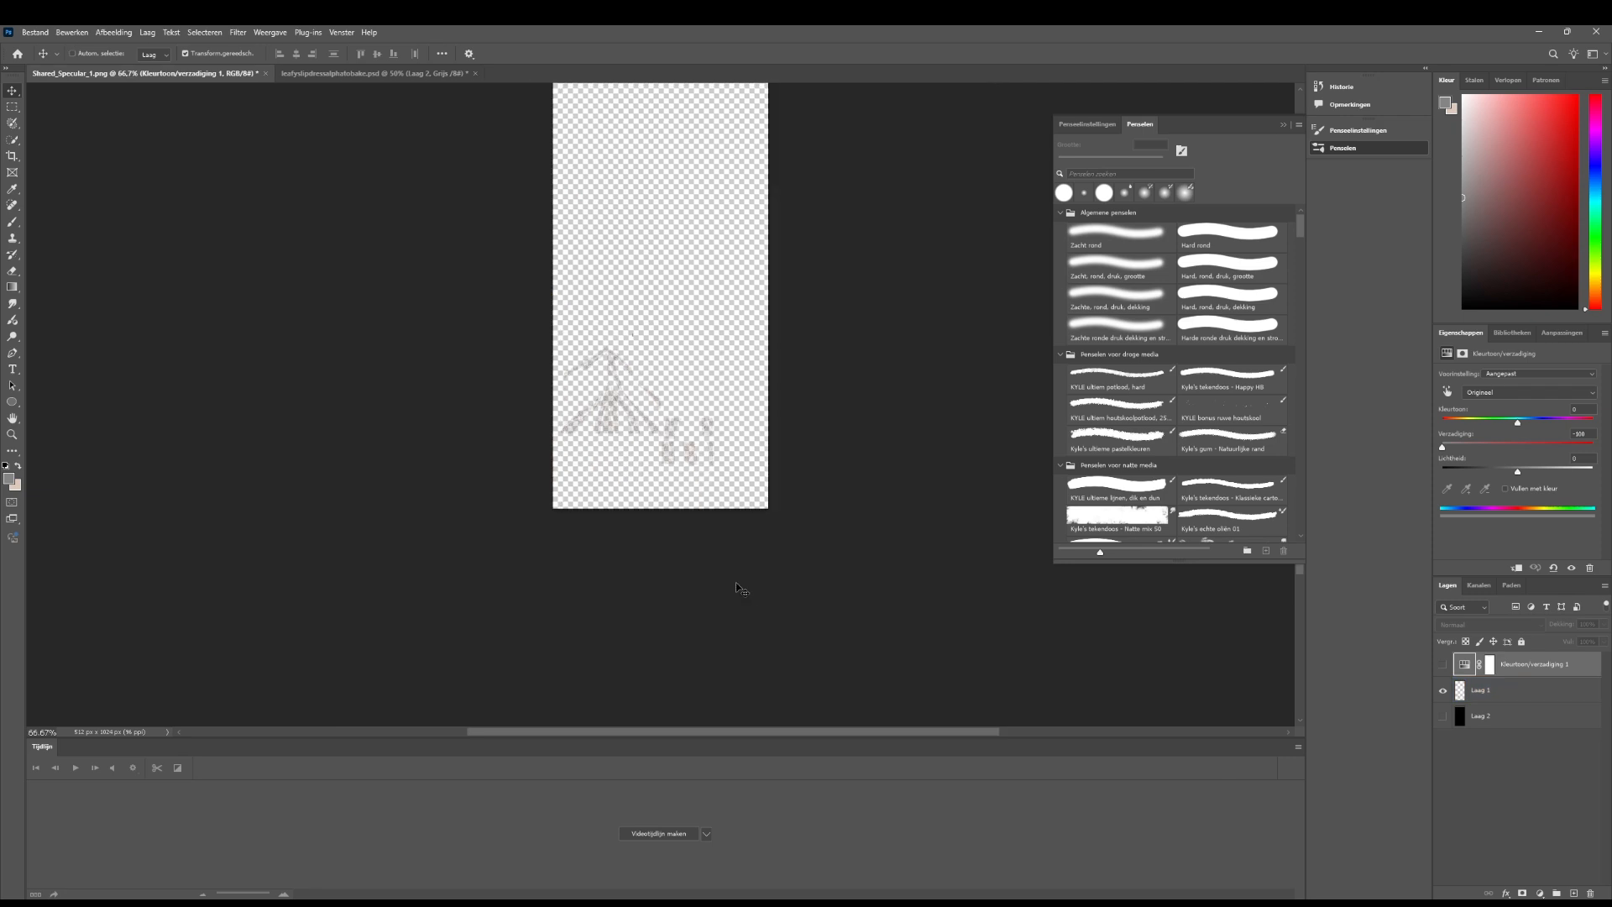
{"action": "key", "text": "ctrl+plus"}
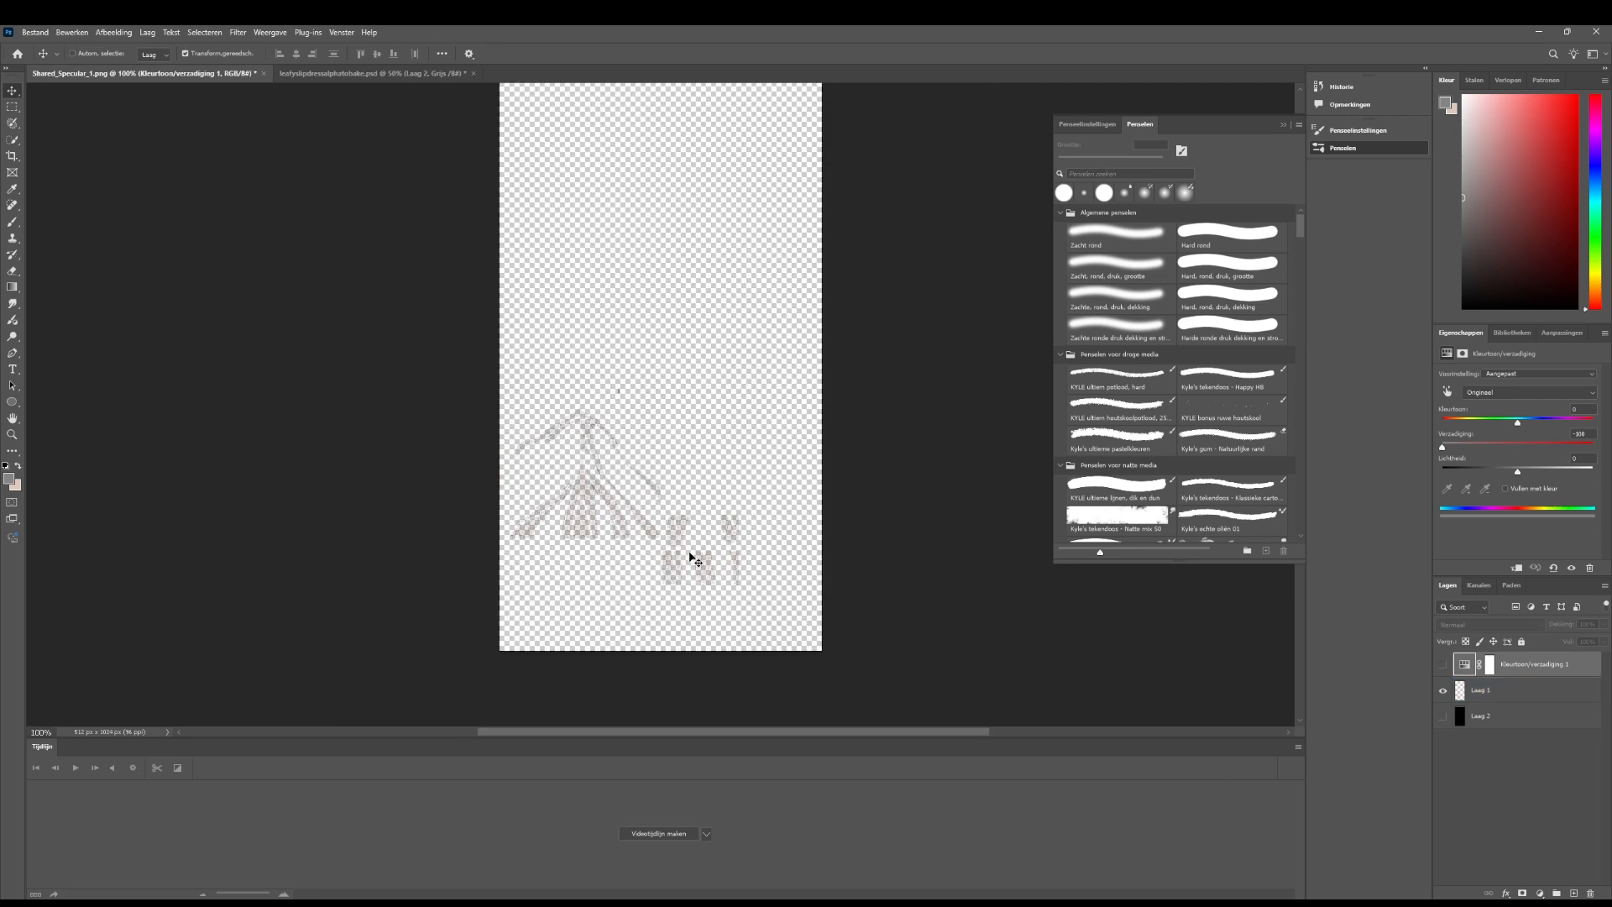
Show the black Laag 2 again and examine the coloured specular pattern against it at 100% and 200%
{"action": "left_click", "coordinate": [1453, 718]}
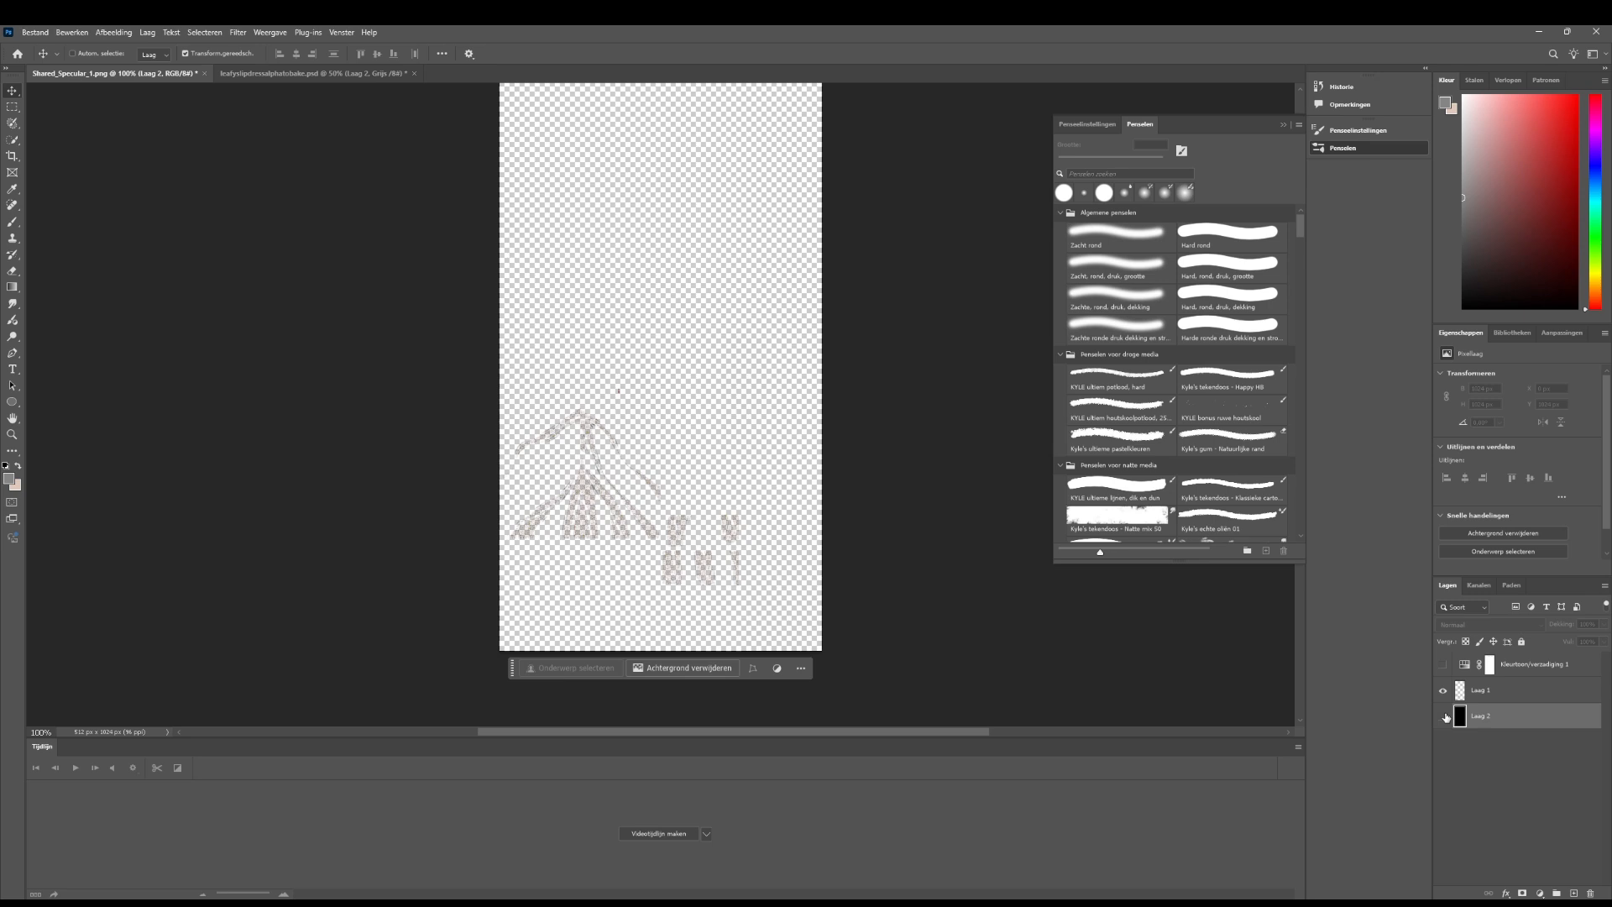
{"action": "left_click", "coordinate": [1444, 716]}
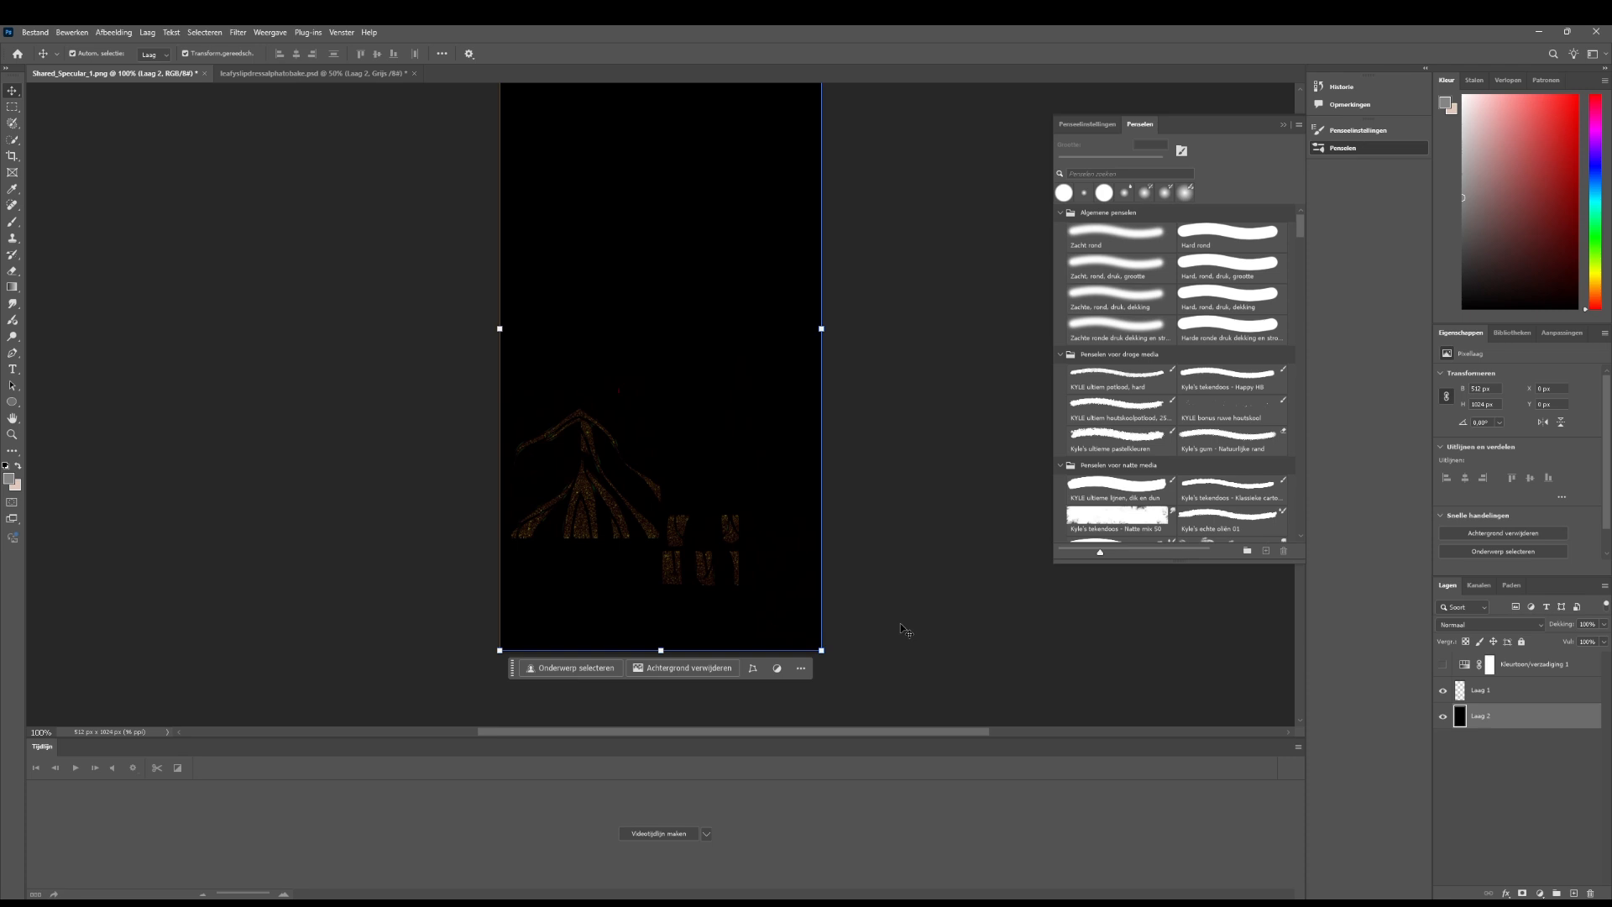
{"action": "key", "text": "ctrl+plus"}
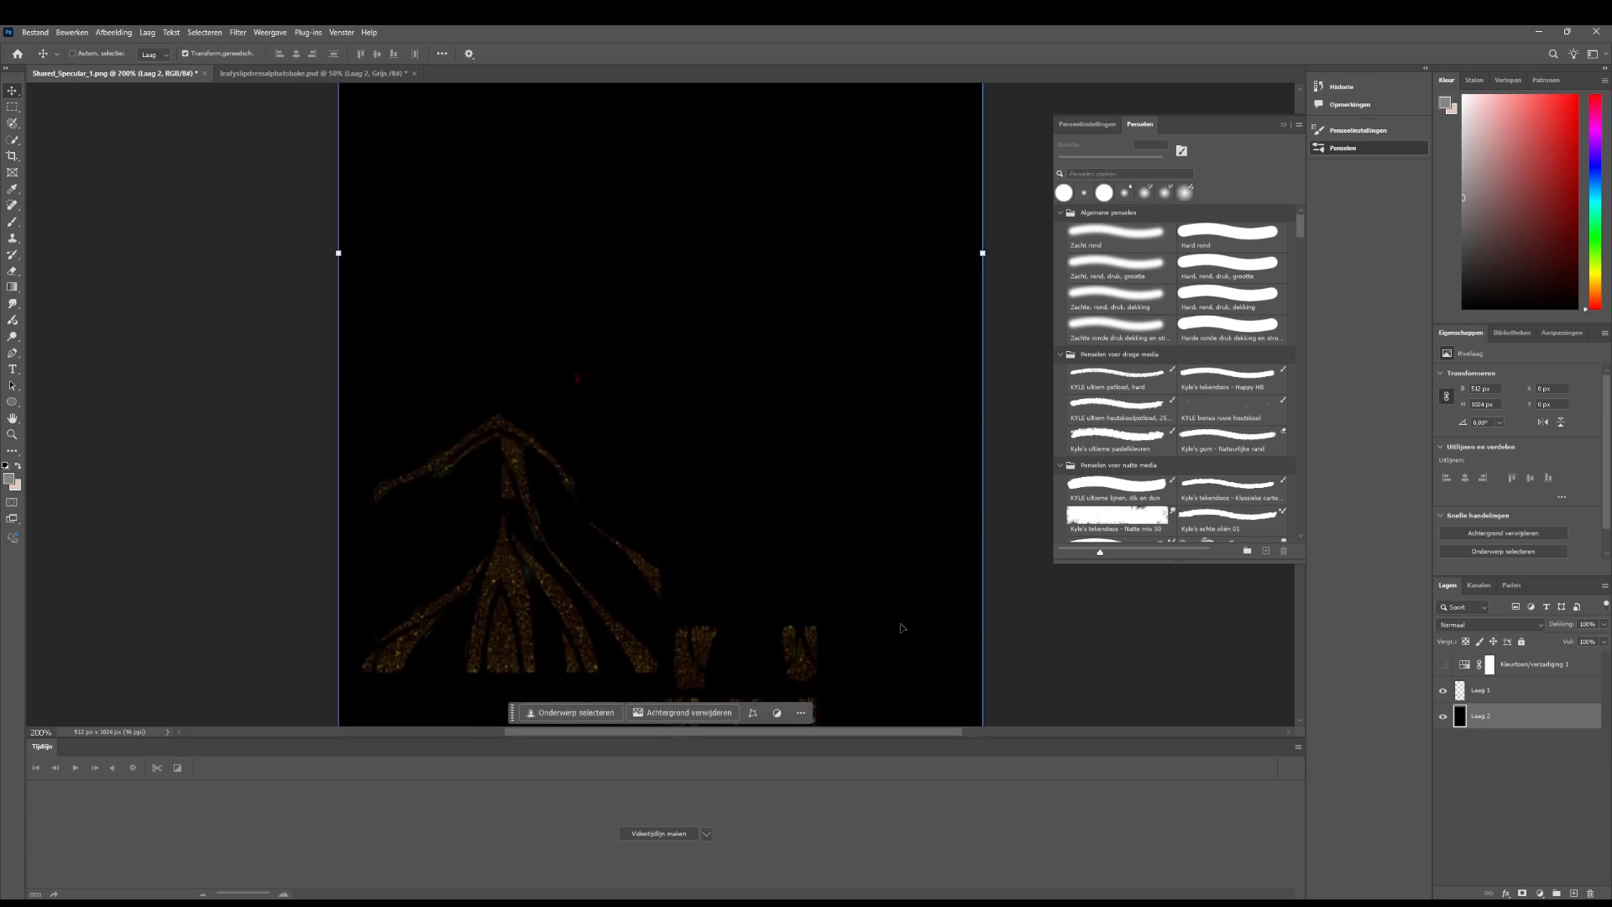
{"action": "key", "text": "ctrl+minus"}
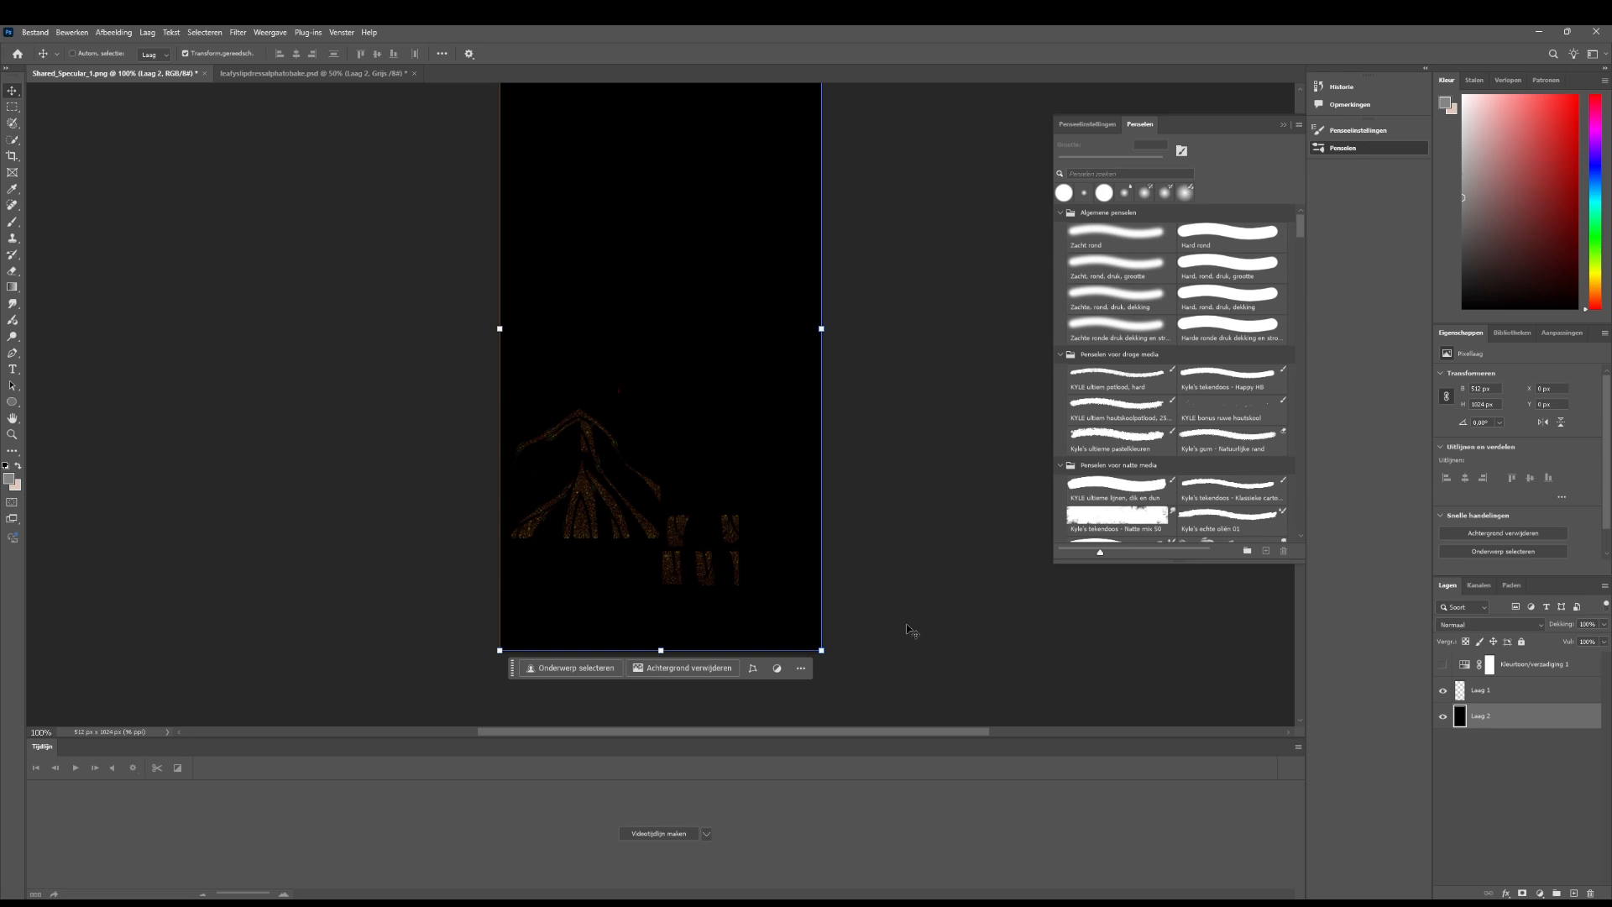
{"action": "left_click_drag", "start_coordinate": [910, 732], "coordinate": [894, 733]}
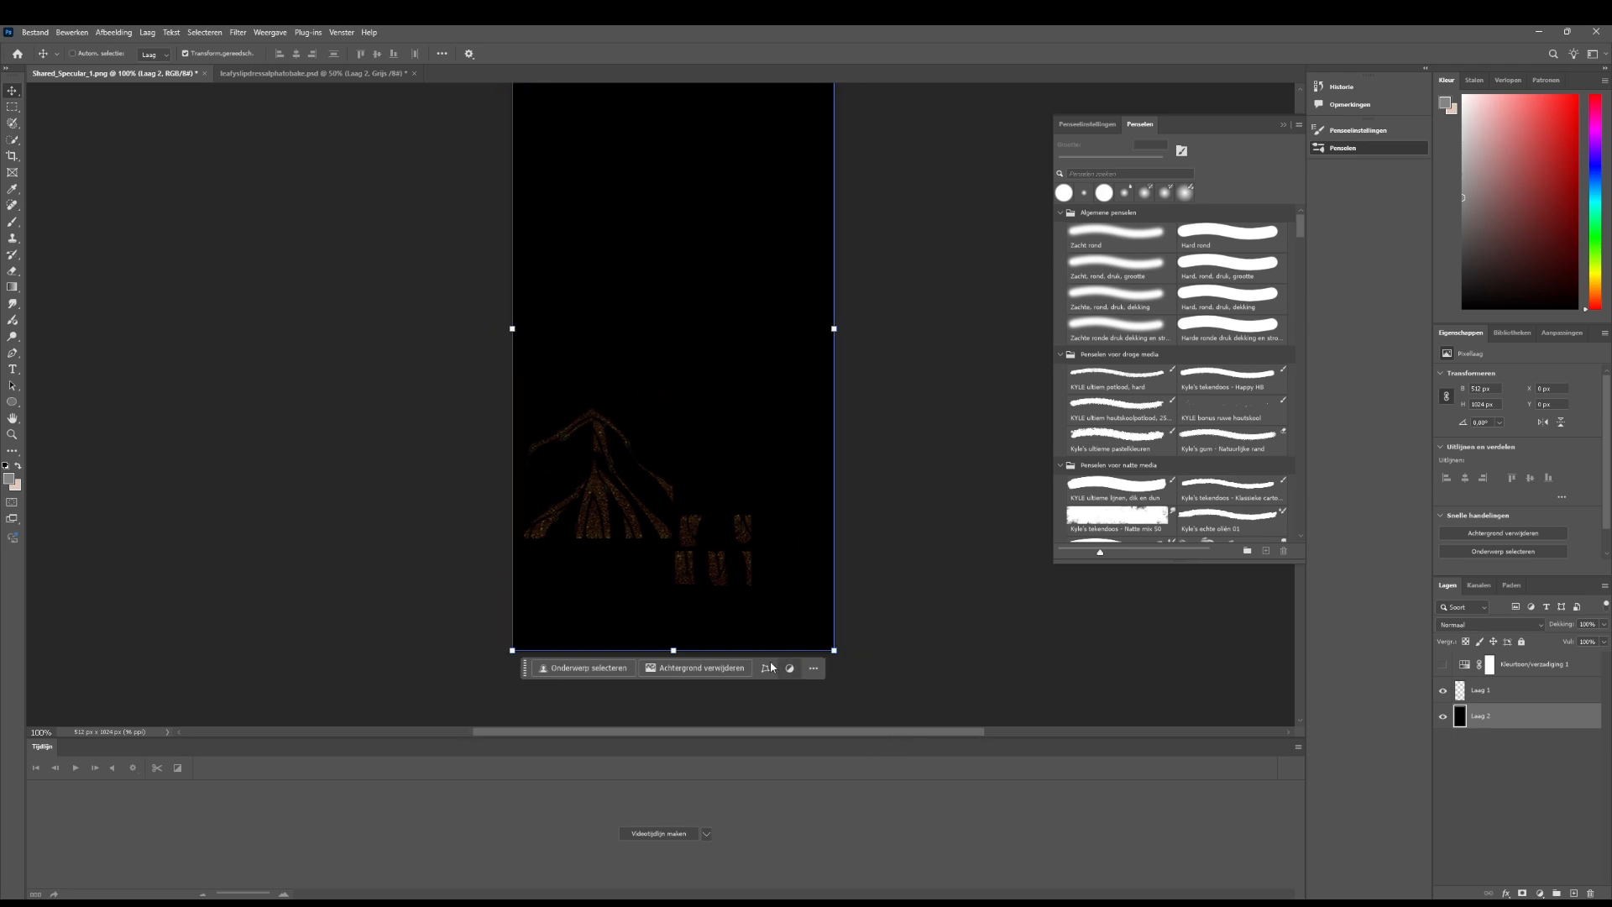
{"action": "key", "text": "ctrl+plus"}
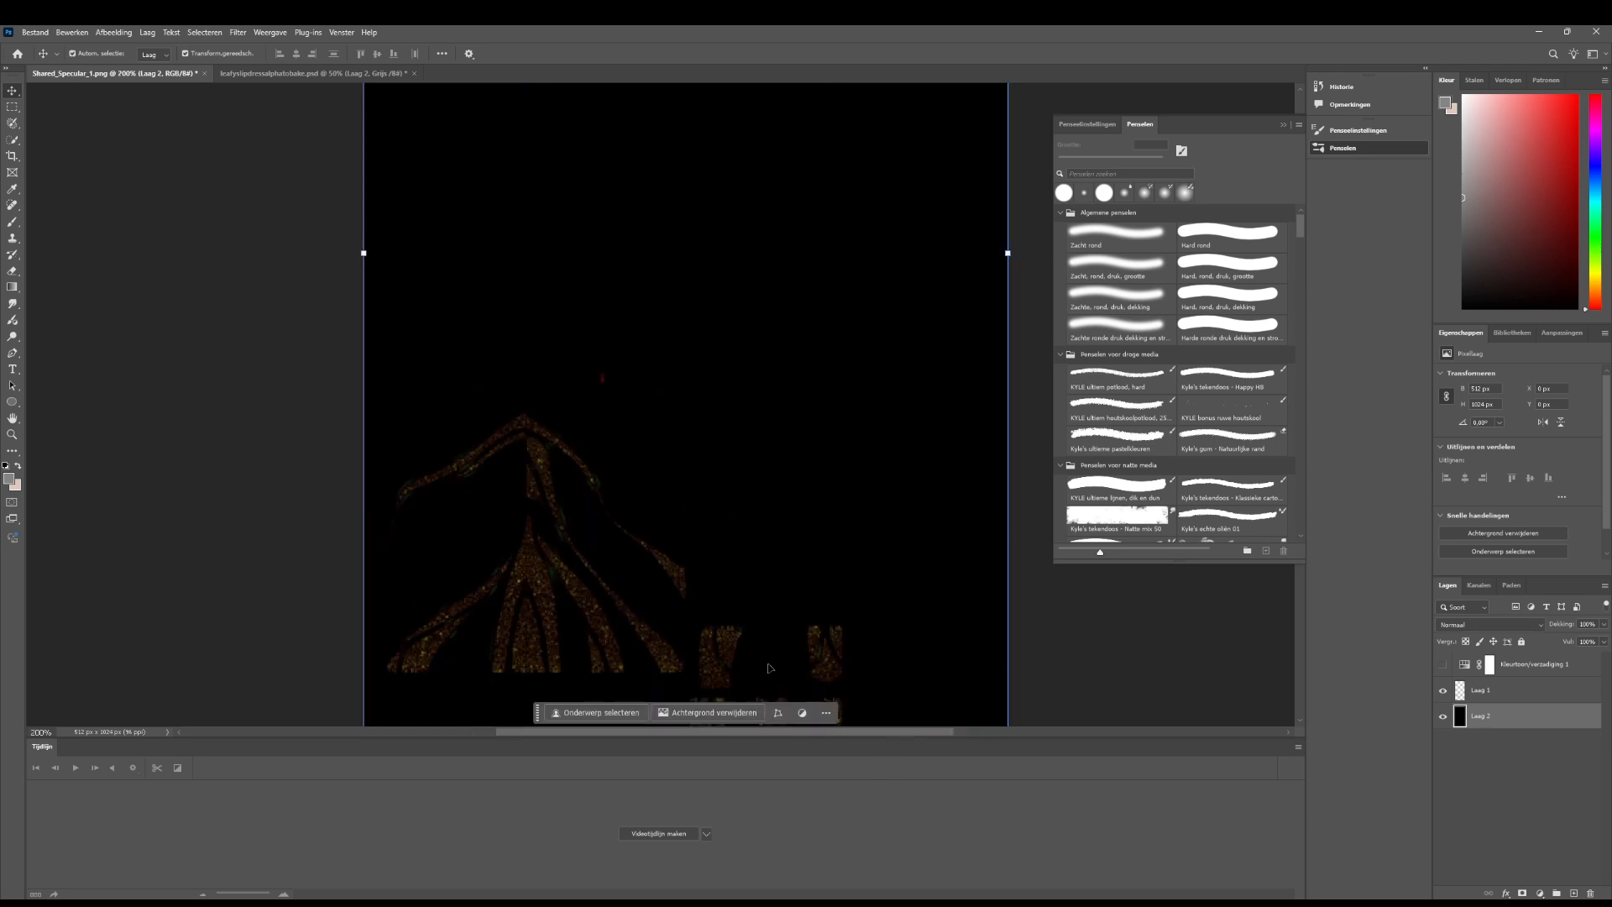
{"action": "key", "text": "ctrl+minus"}
{"action": "scroll", "coordinate": [769, 669], "scroll_direction": "up", "scroll_amount": 1}
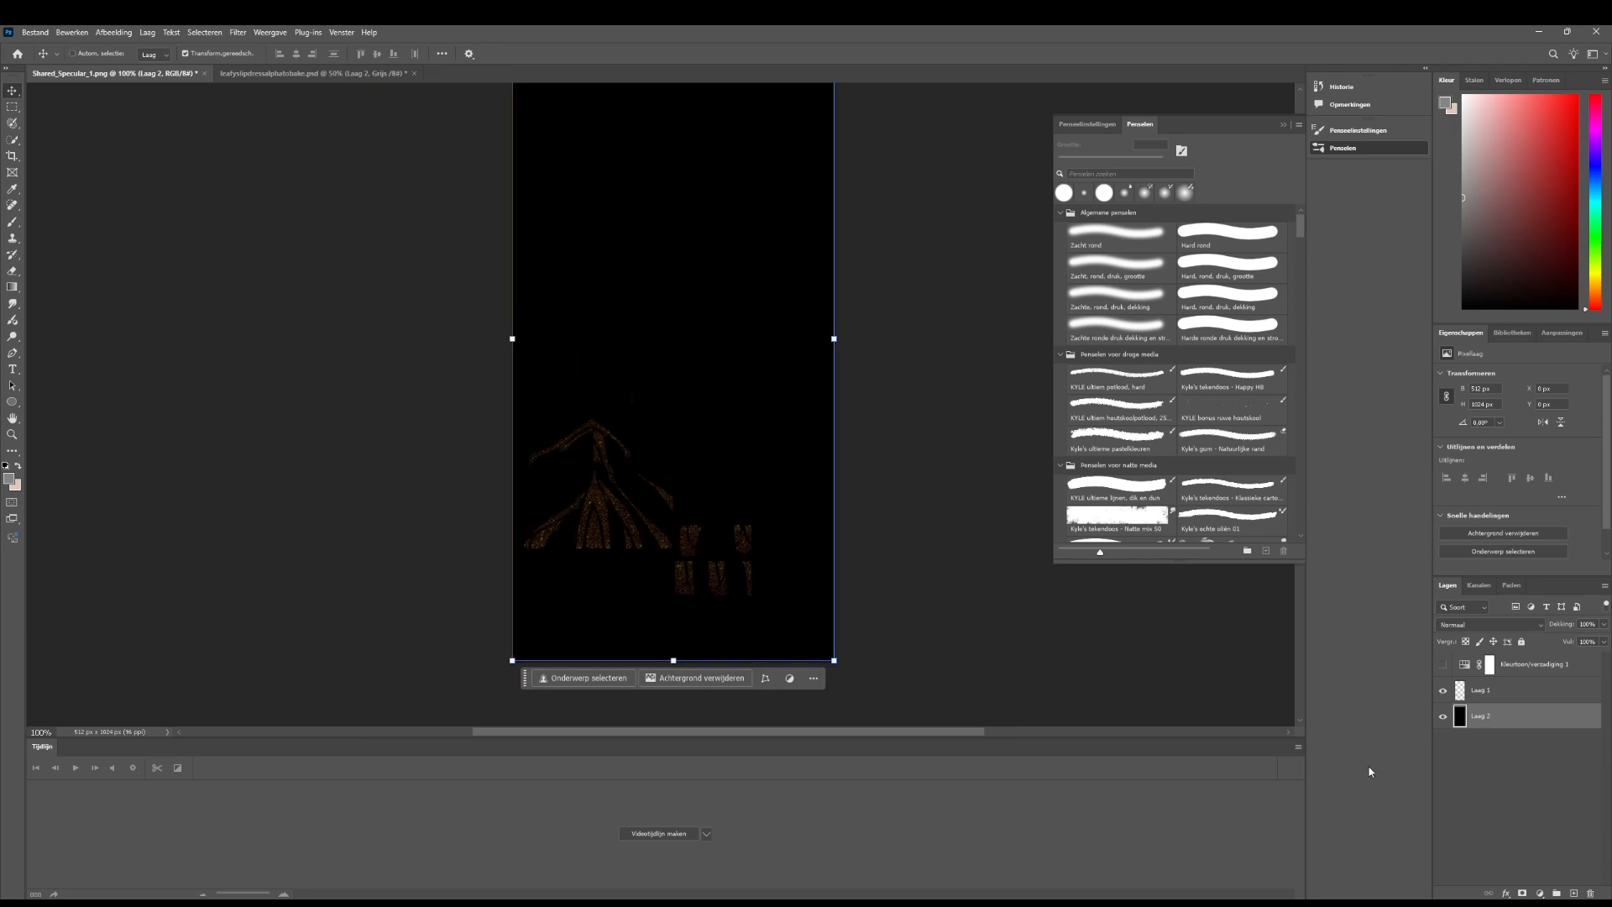
Show the Kleurtoon/verzadiging 1 adjustment, and compare the texture with Laag 2 and the adjustment each switched off and on
{"action": "left_click", "coordinate": [1442, 664]}
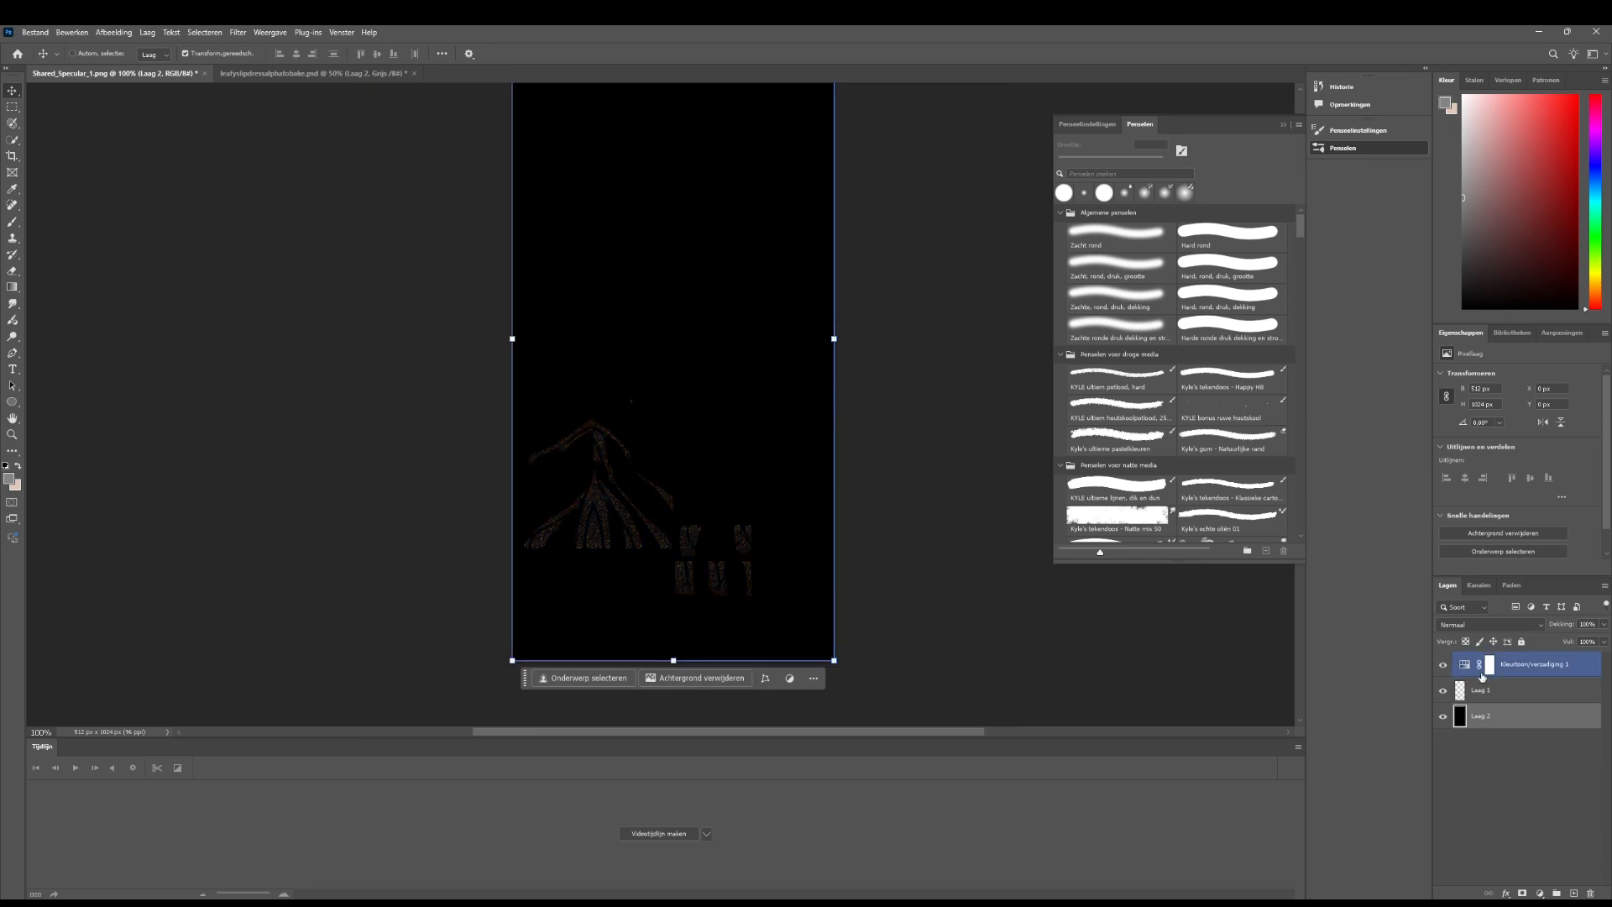
{"action": "scroll", "coordinate": [842, 598], "scroll_direction": "down", "scroll_amount": 1}
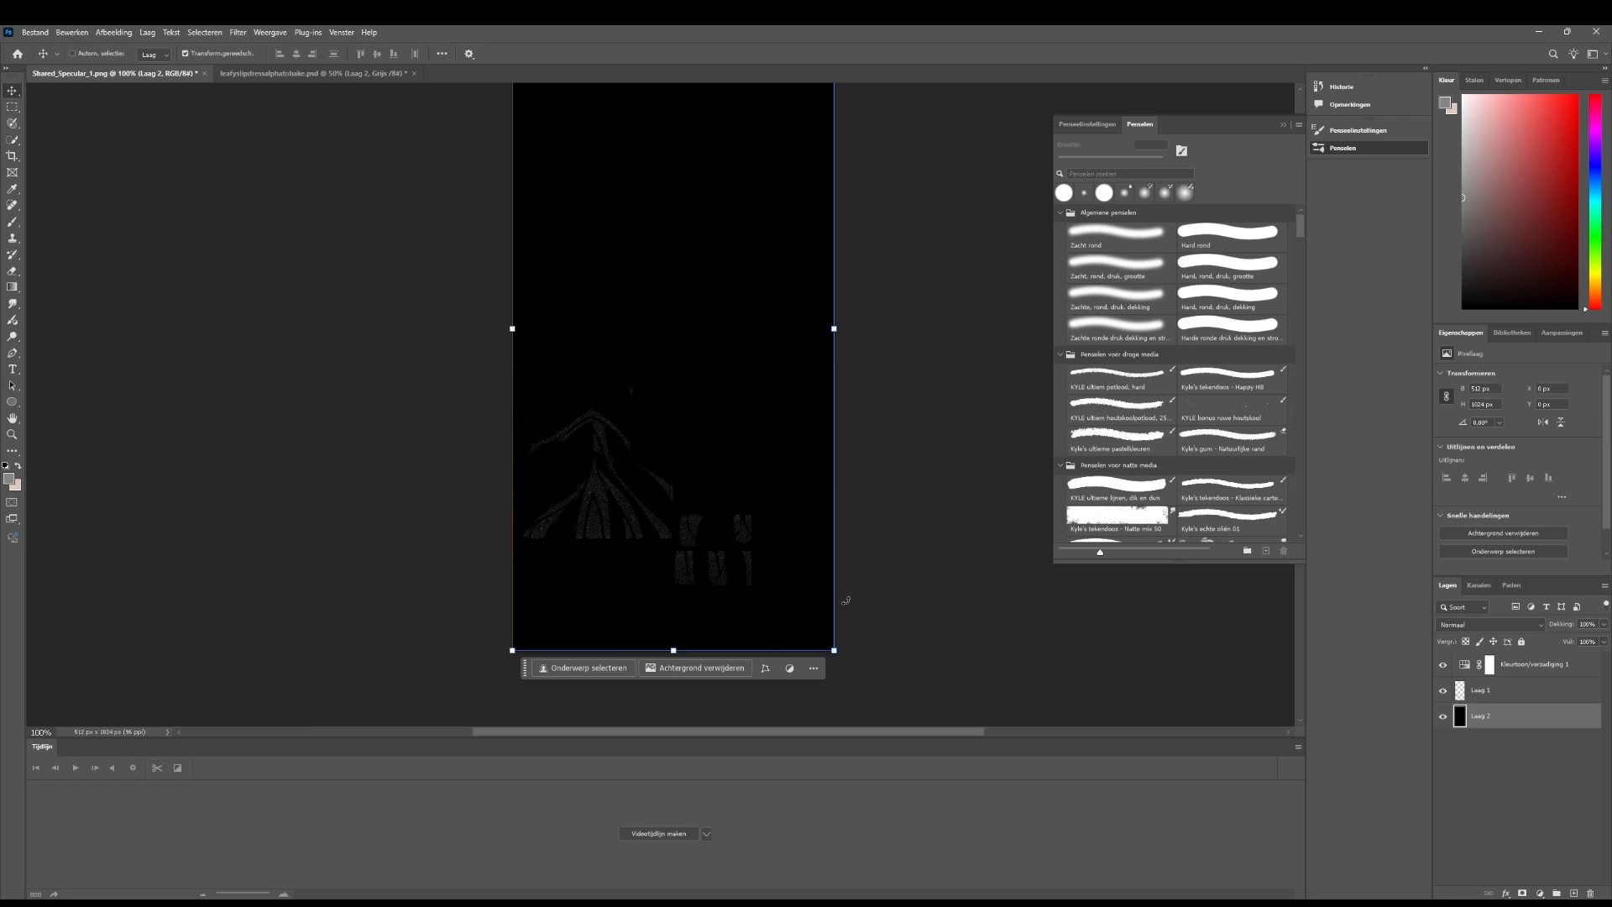
{"action": "key", "text": "ctrl+plus"}
{"action": "scroll", "coordinate": [842, 608], "scroll_direction": "down", "scroll_amount": 3}
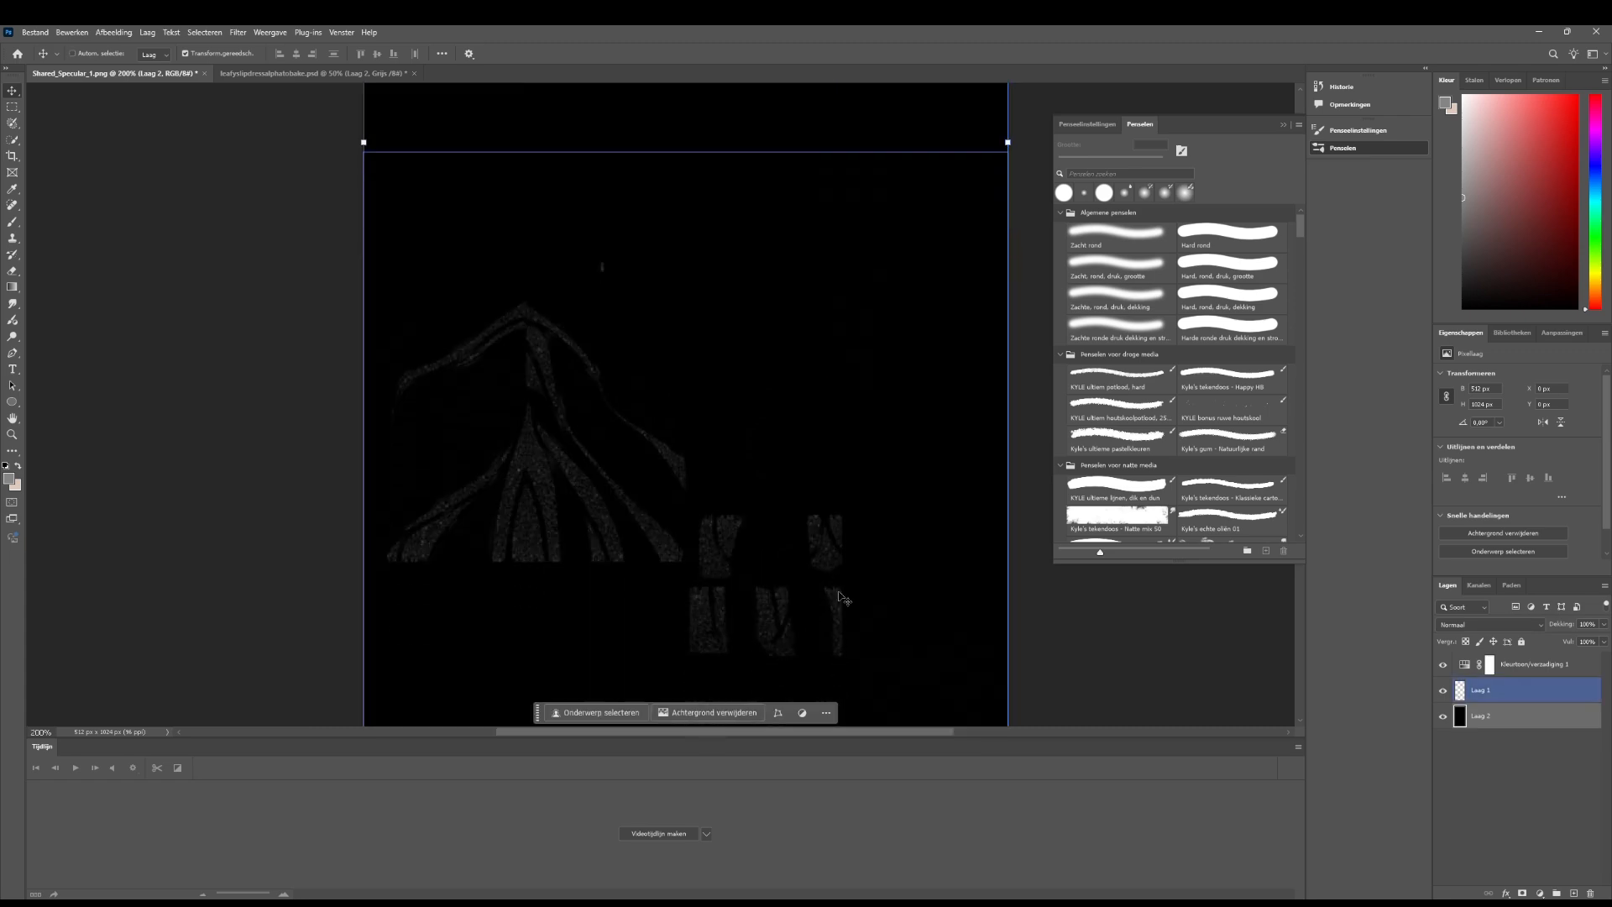
{"action": "left_click", "coordinate": [1442, 716]}
{"action": "left_click", "coordinate": [1443, 718]}
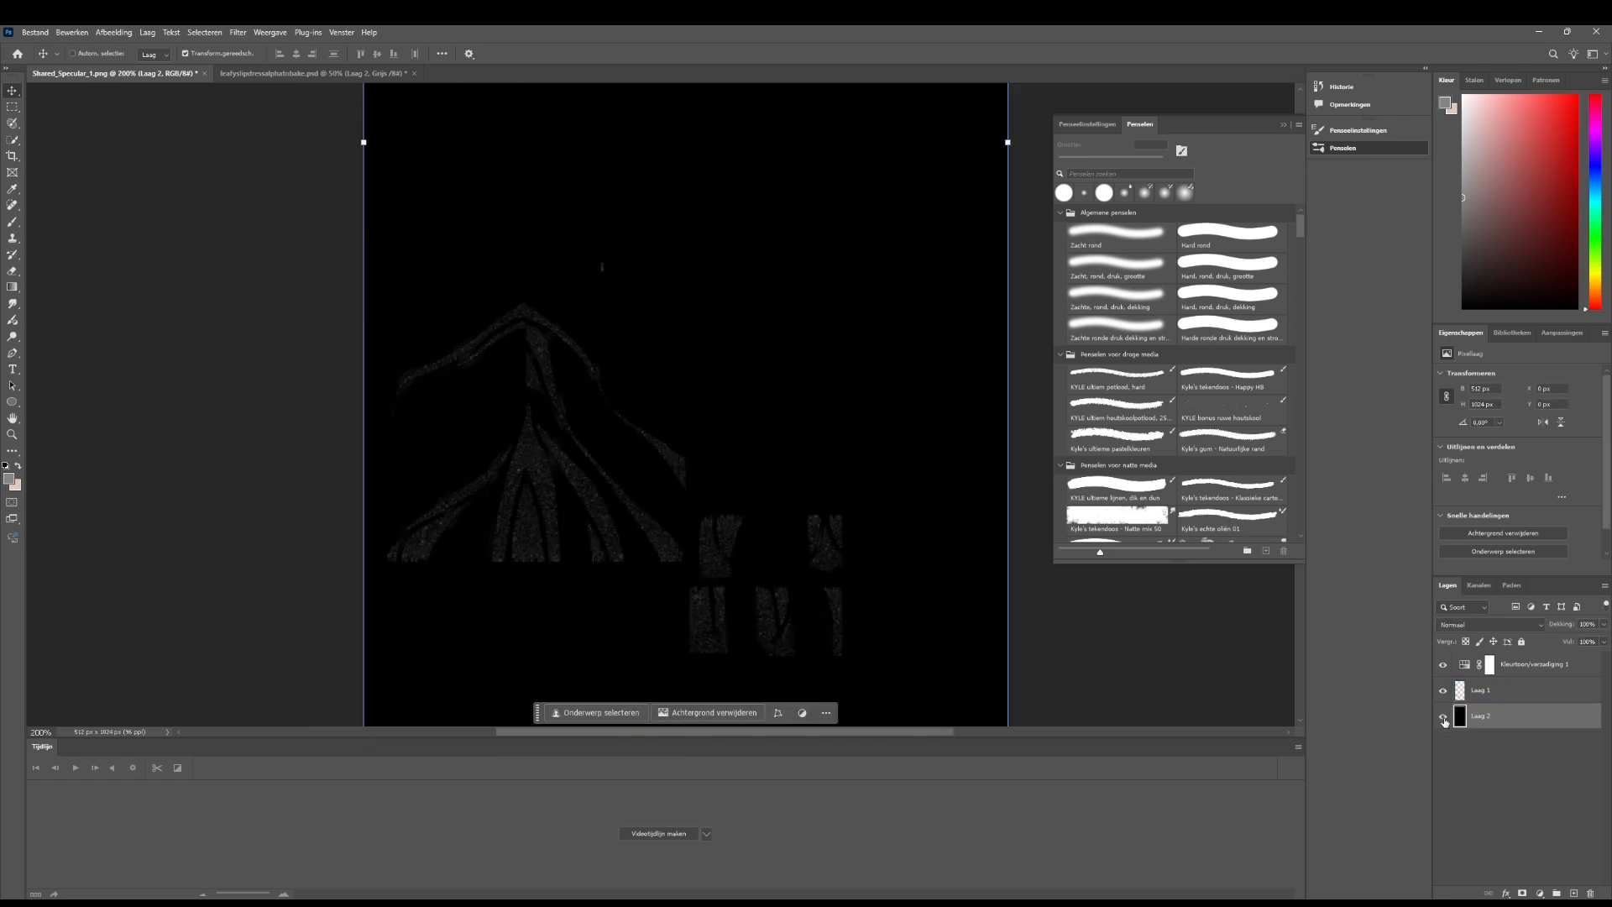
{"action": "left_click", "coordinate": [1443, 664]}
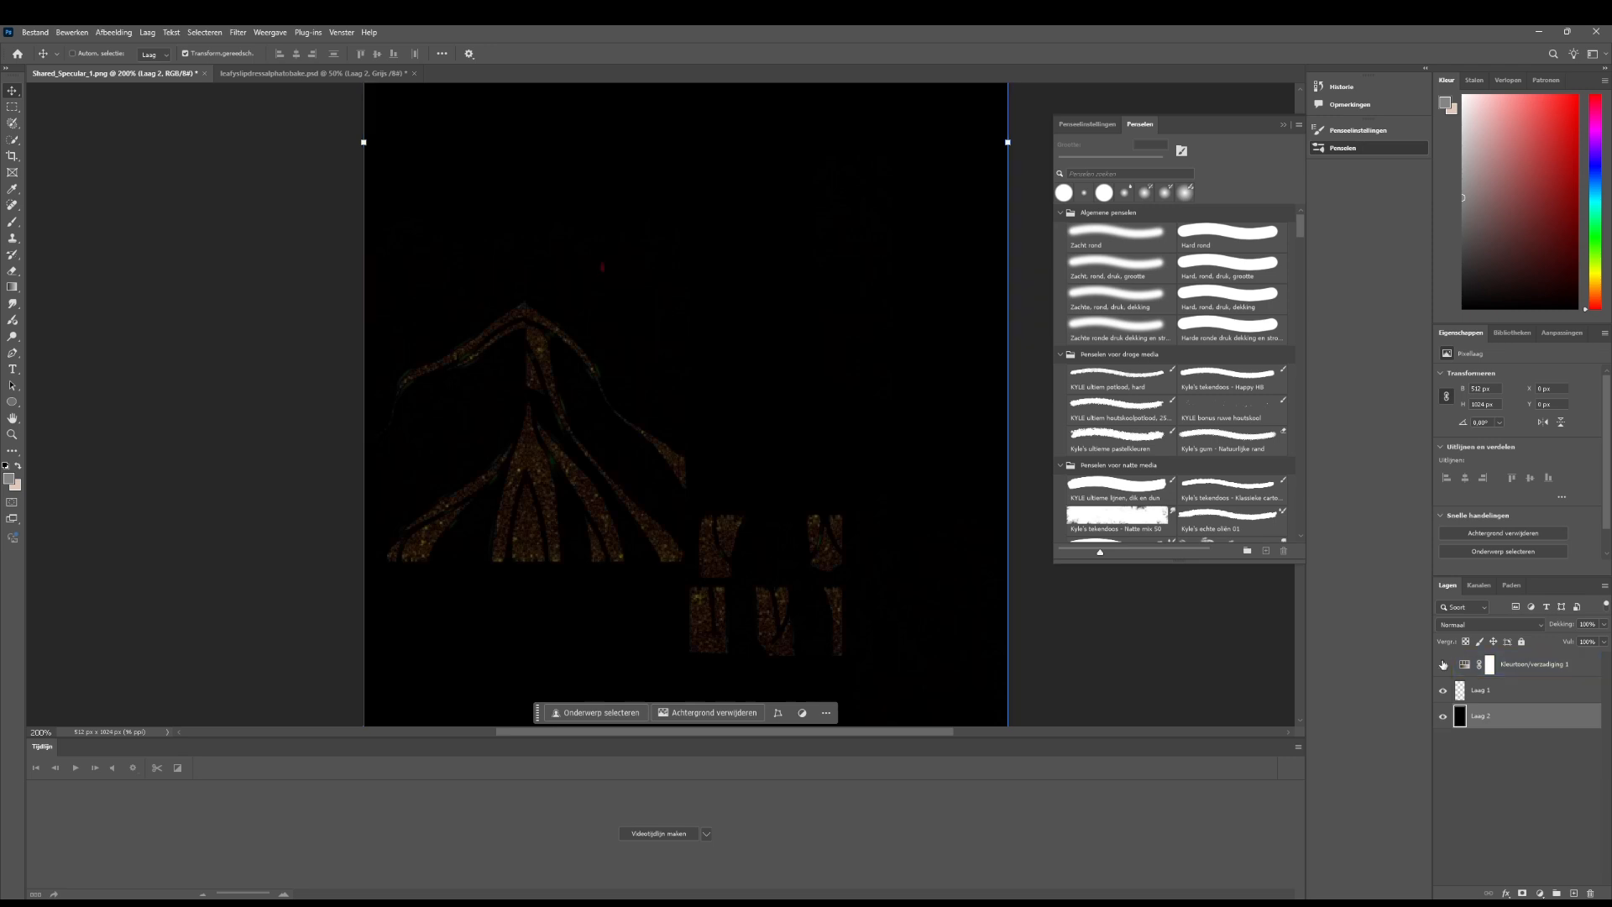
{"action": "left_click", "coordinate": [1443, 664]}
Set the saturation of the Kleurtoon/verzadiging 1 adjustment layer to -100, and select Laag 2
{"action": "left_click", "coordinate": [1492, 669]}
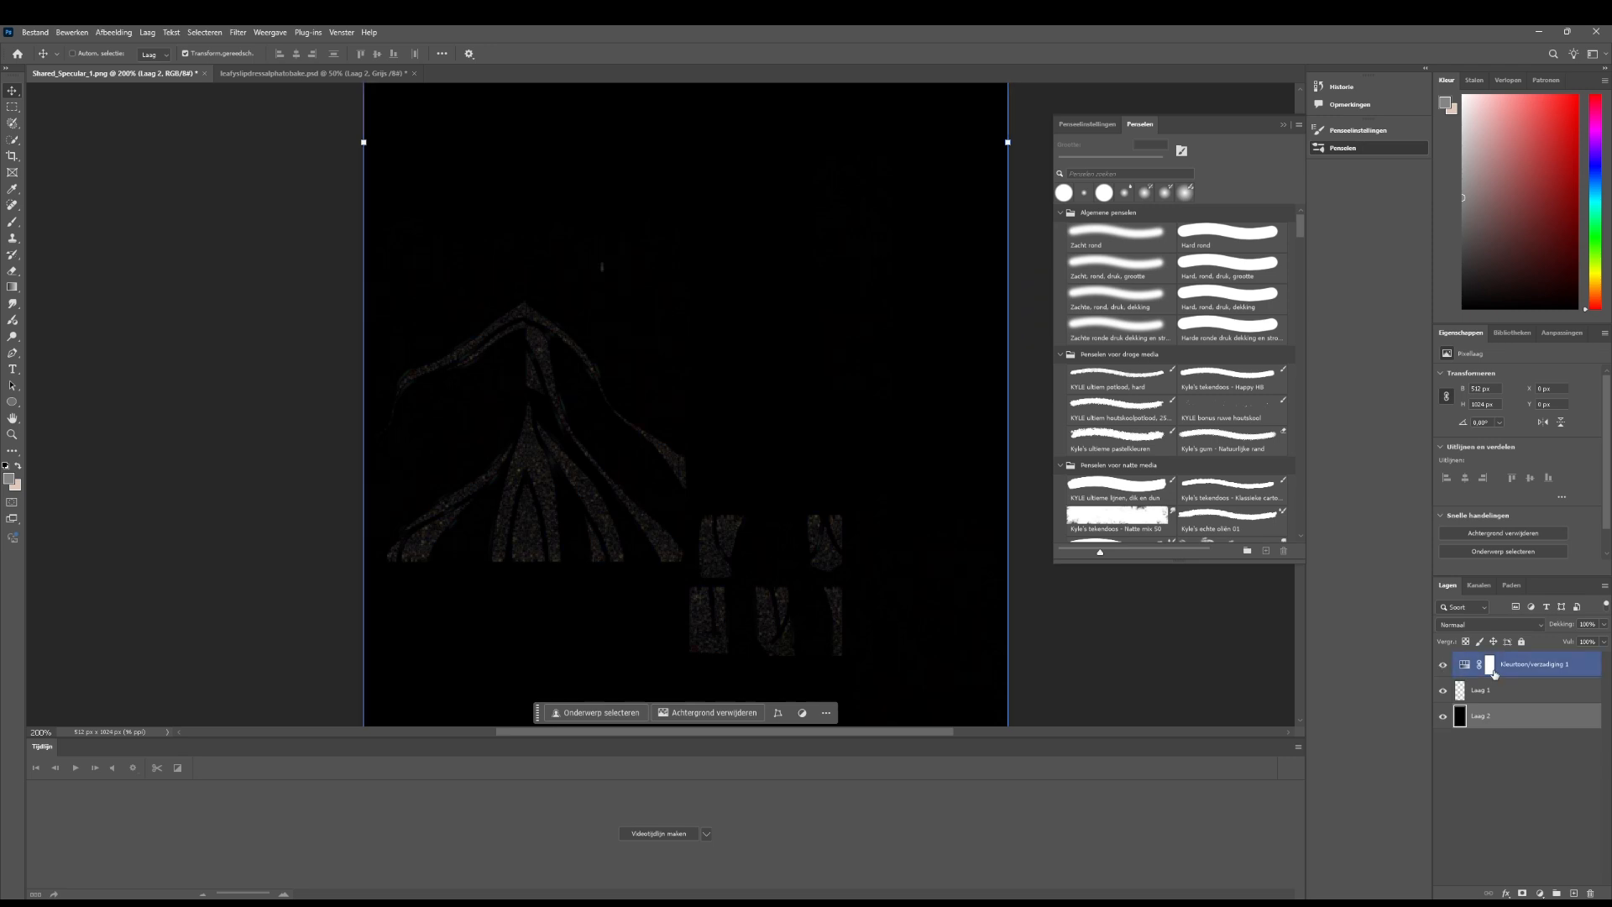
{"action": "left_click", "coordinate": [1468, 665]}
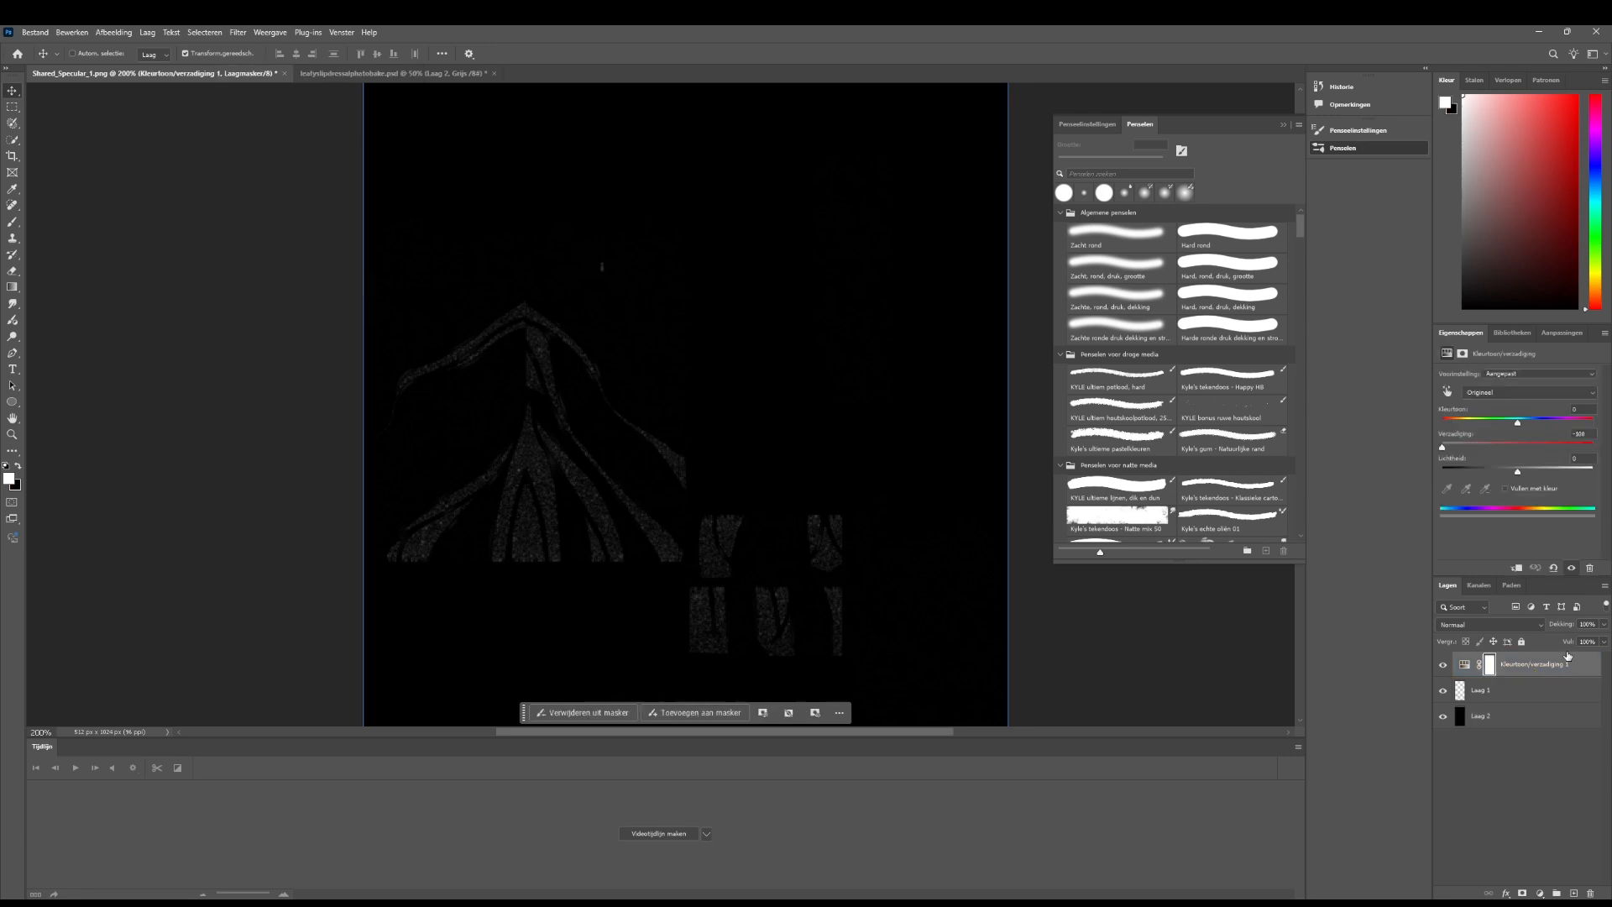
{"action": "left_click", "coordinate": [1467, 664]}
{"action": "left_click_drag", "start_coordinate": [1441, 446], "coordinate": [1074, 470]}
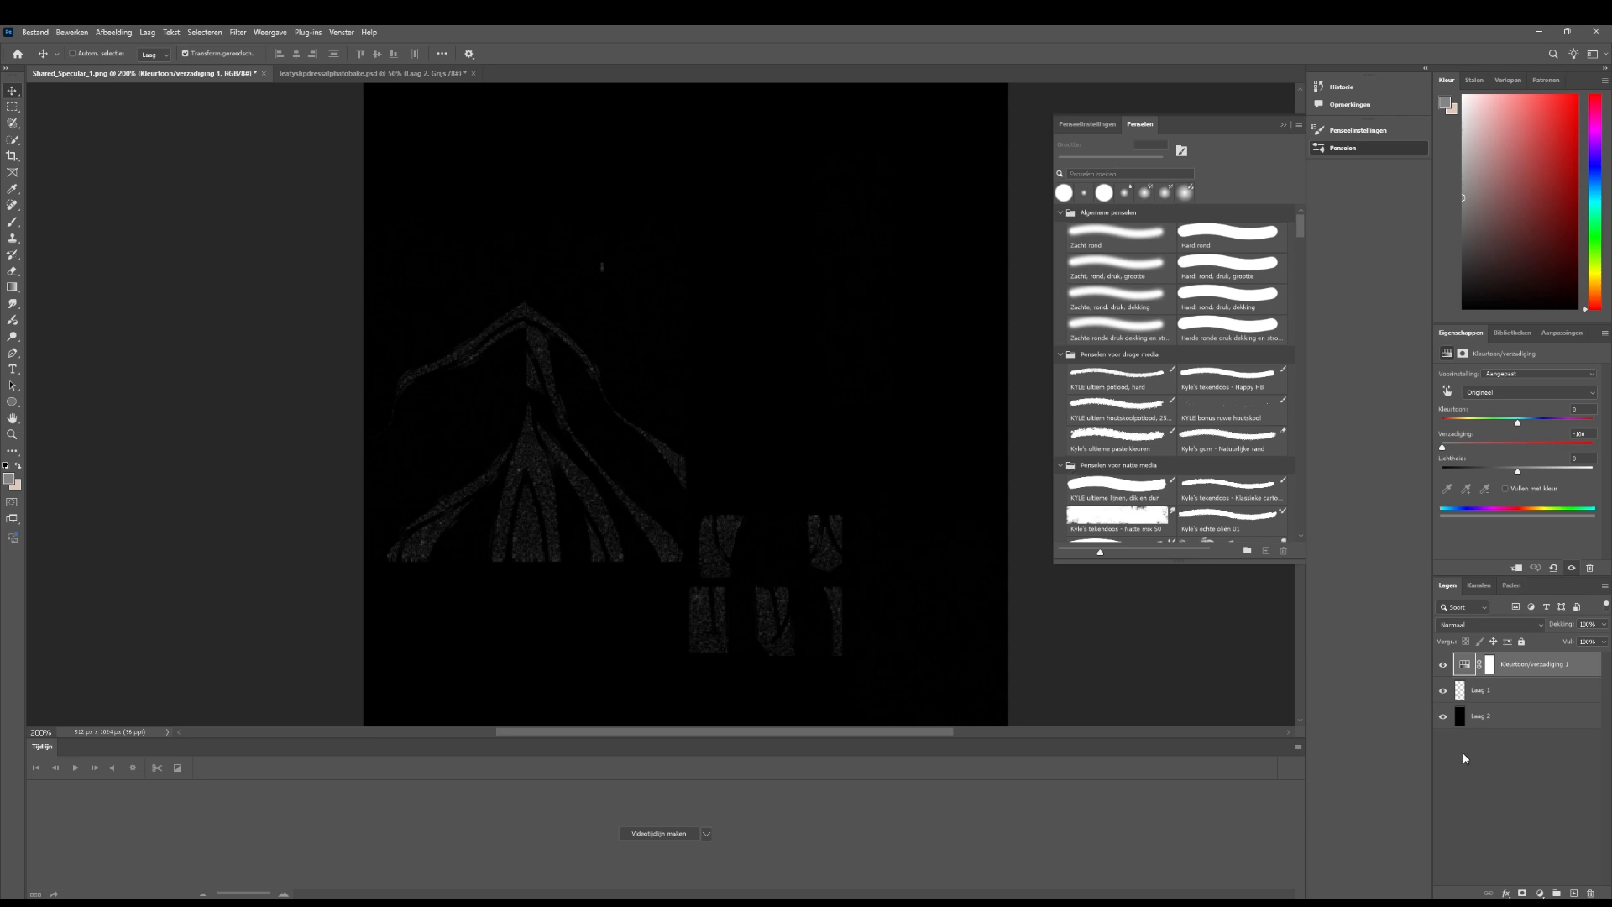
{"action": "left_click", "coordinate": [1481, 715]}
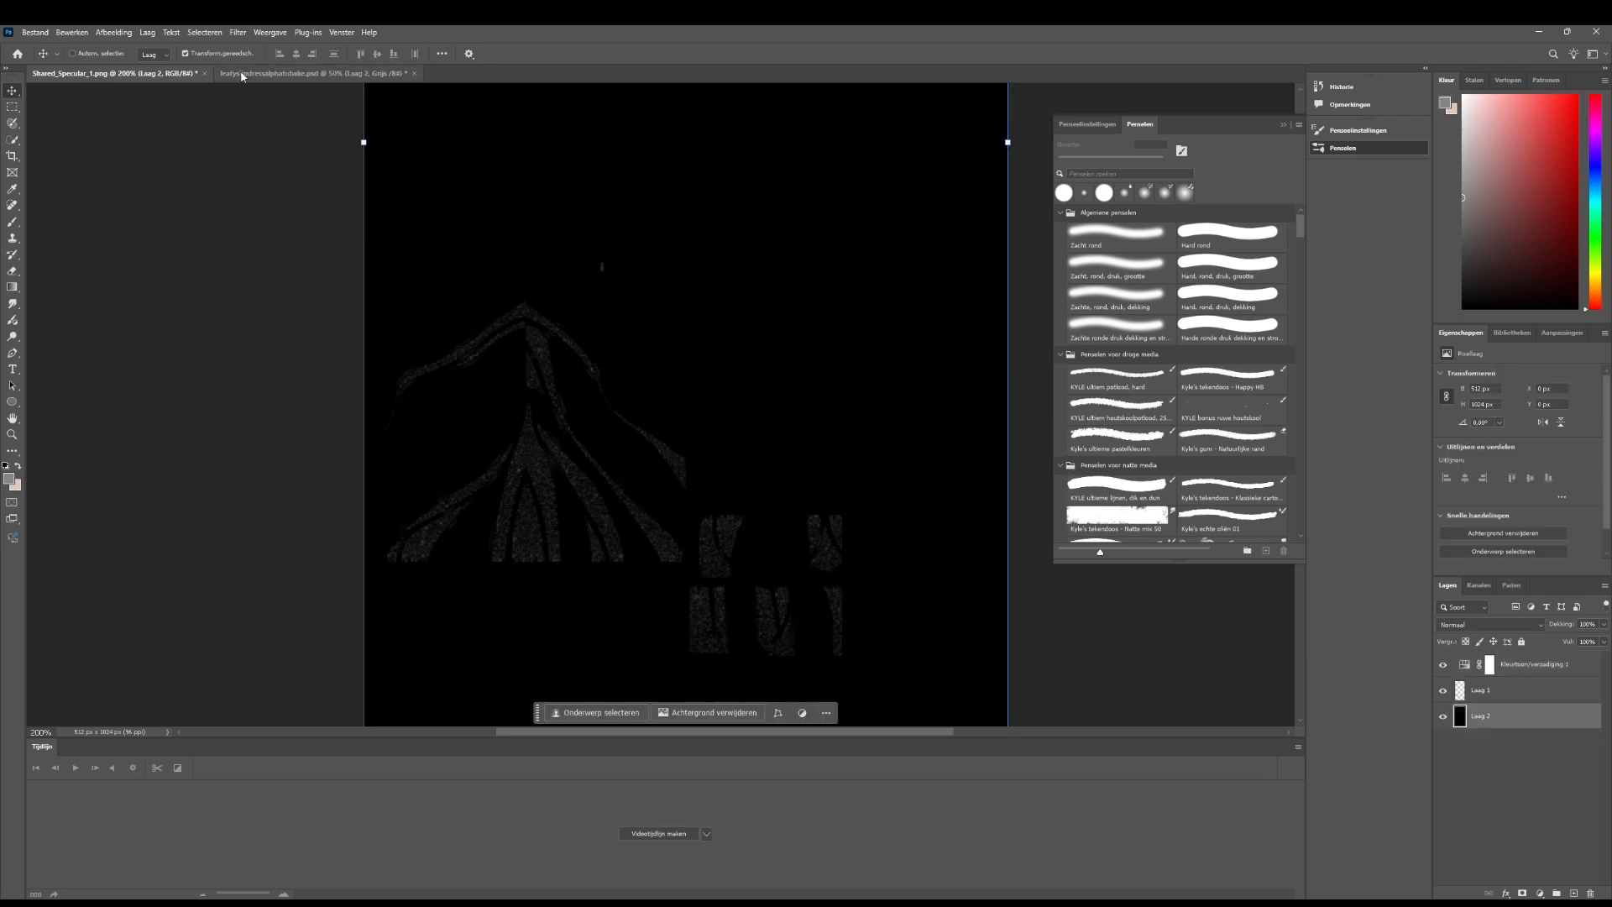
Open Shared_Normal_1.dds from the leafy slipdressResources folder with its alpha loaded as a channel instead of transparency
{"action": "left_click", "coordinate": [242, 76]}
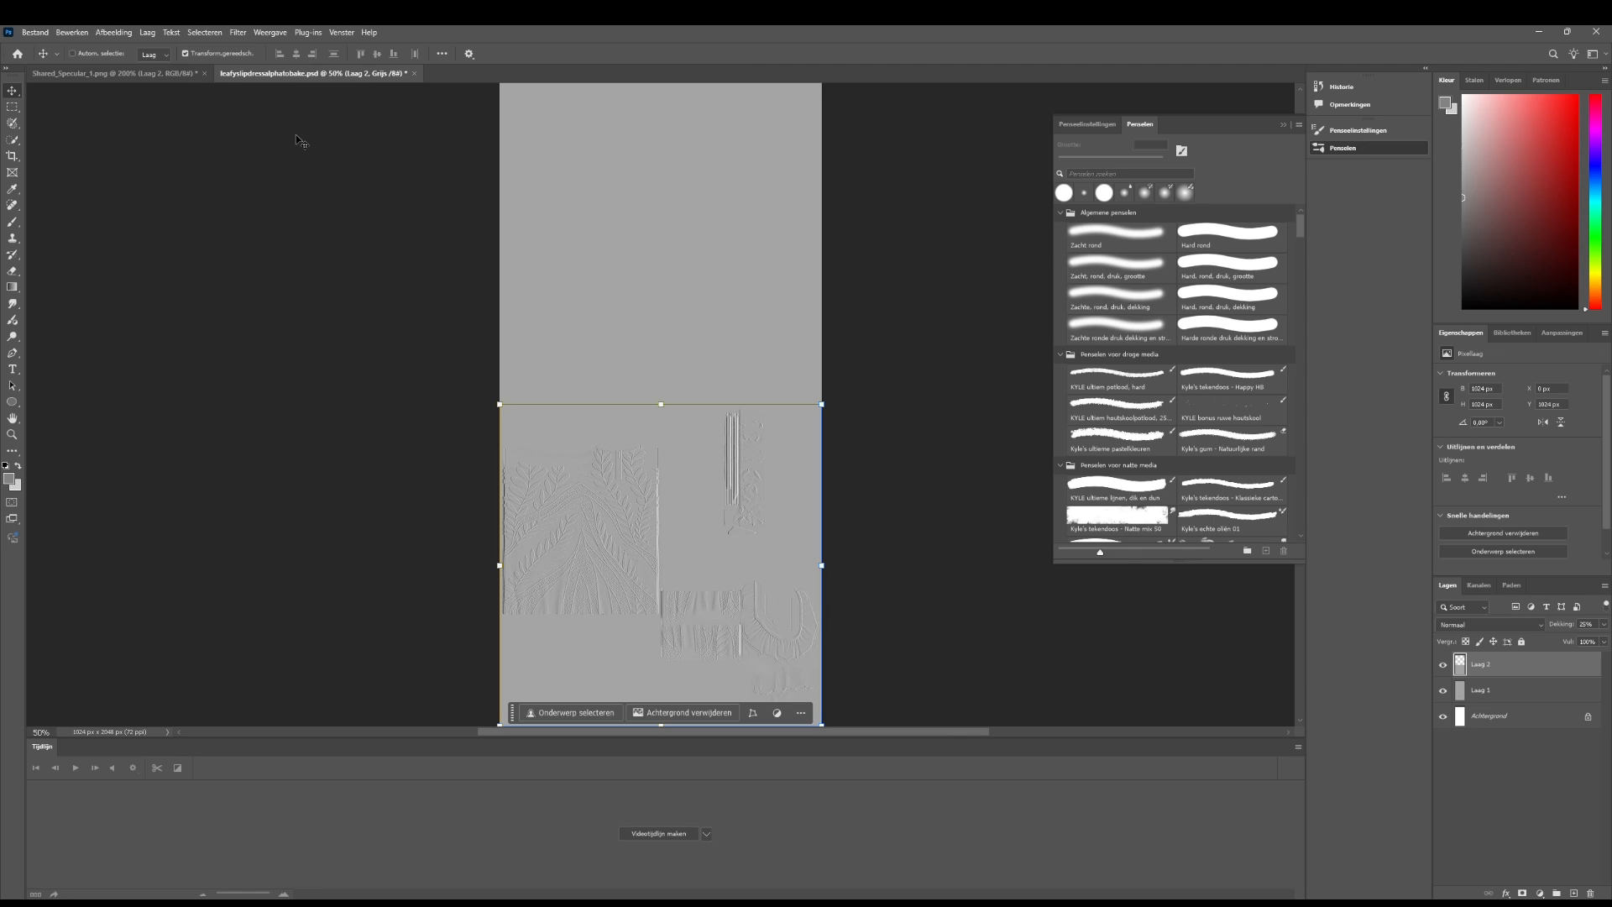
{"action": "scroll", "coordinate": [295, 135], "scroll_direction": "down", "scroll_amount": 2}
{"action": "left_click", "coordinate": [35, 32]}
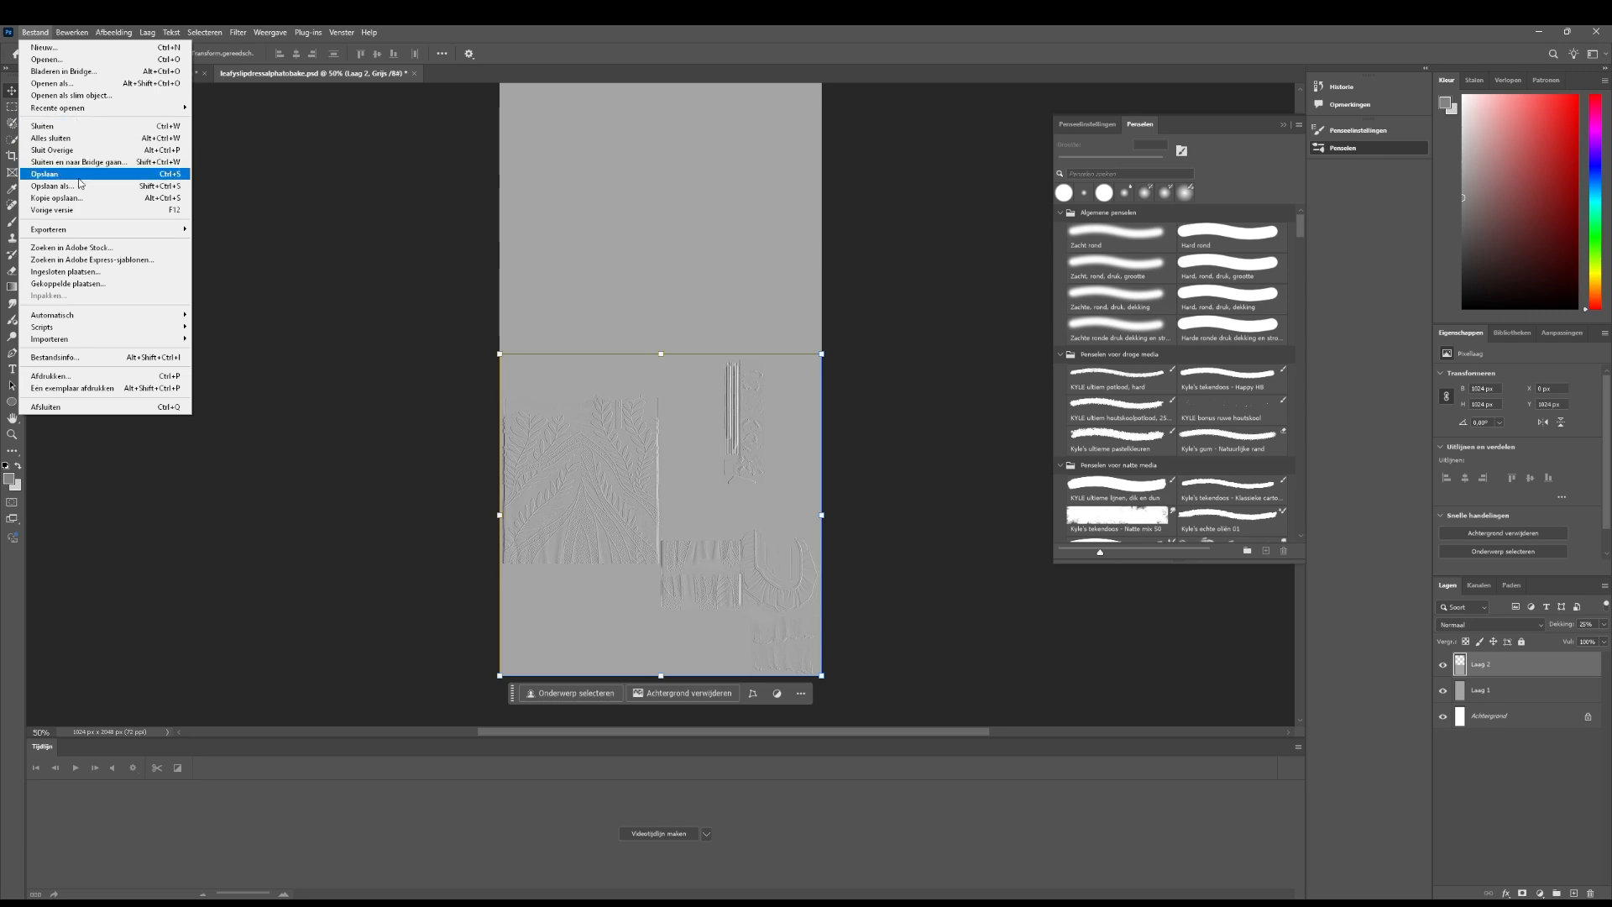
{"action": "left_click", "coordinate": [46, 59]}
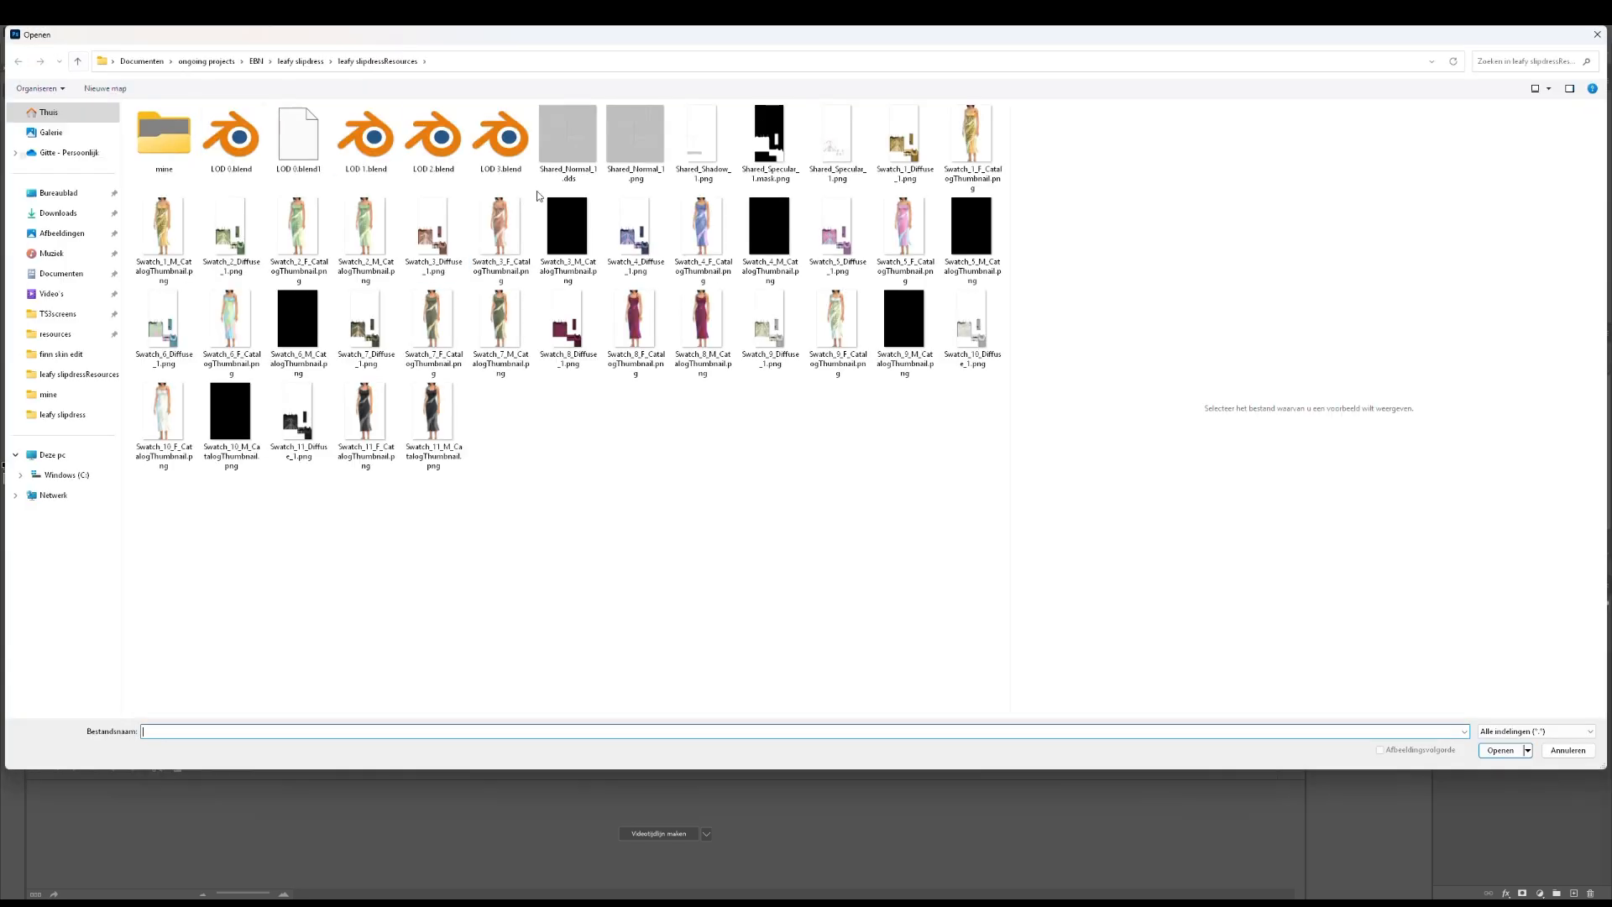
{"action": "left_click", "coordinate": [576, 148]}
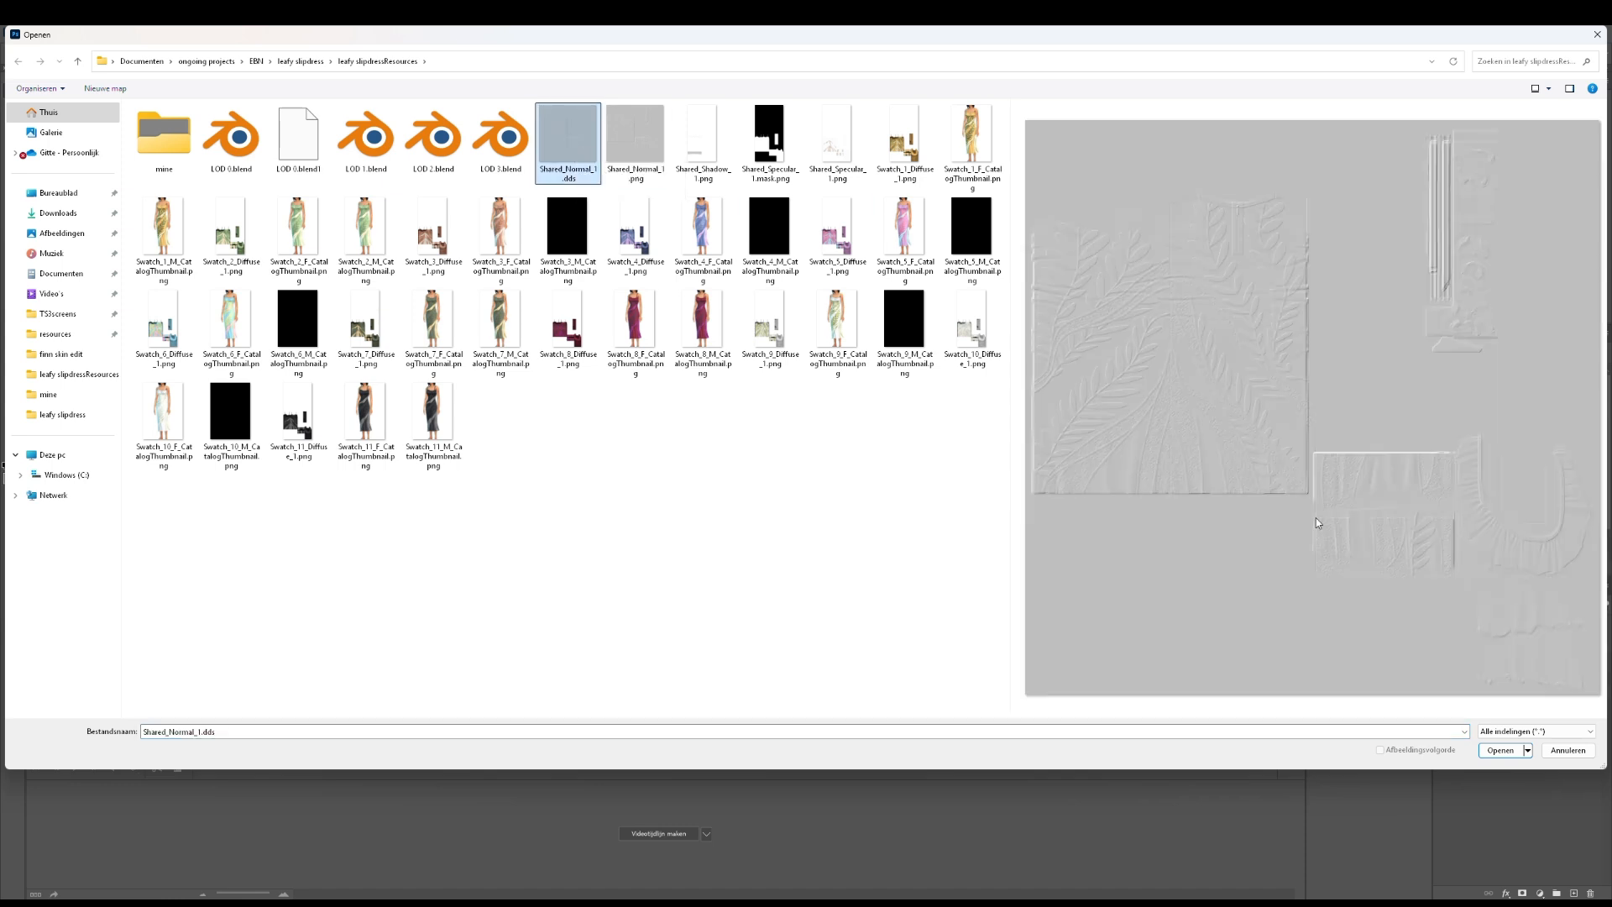
{"action": "left_click", "coordinate": [1500, 750]}
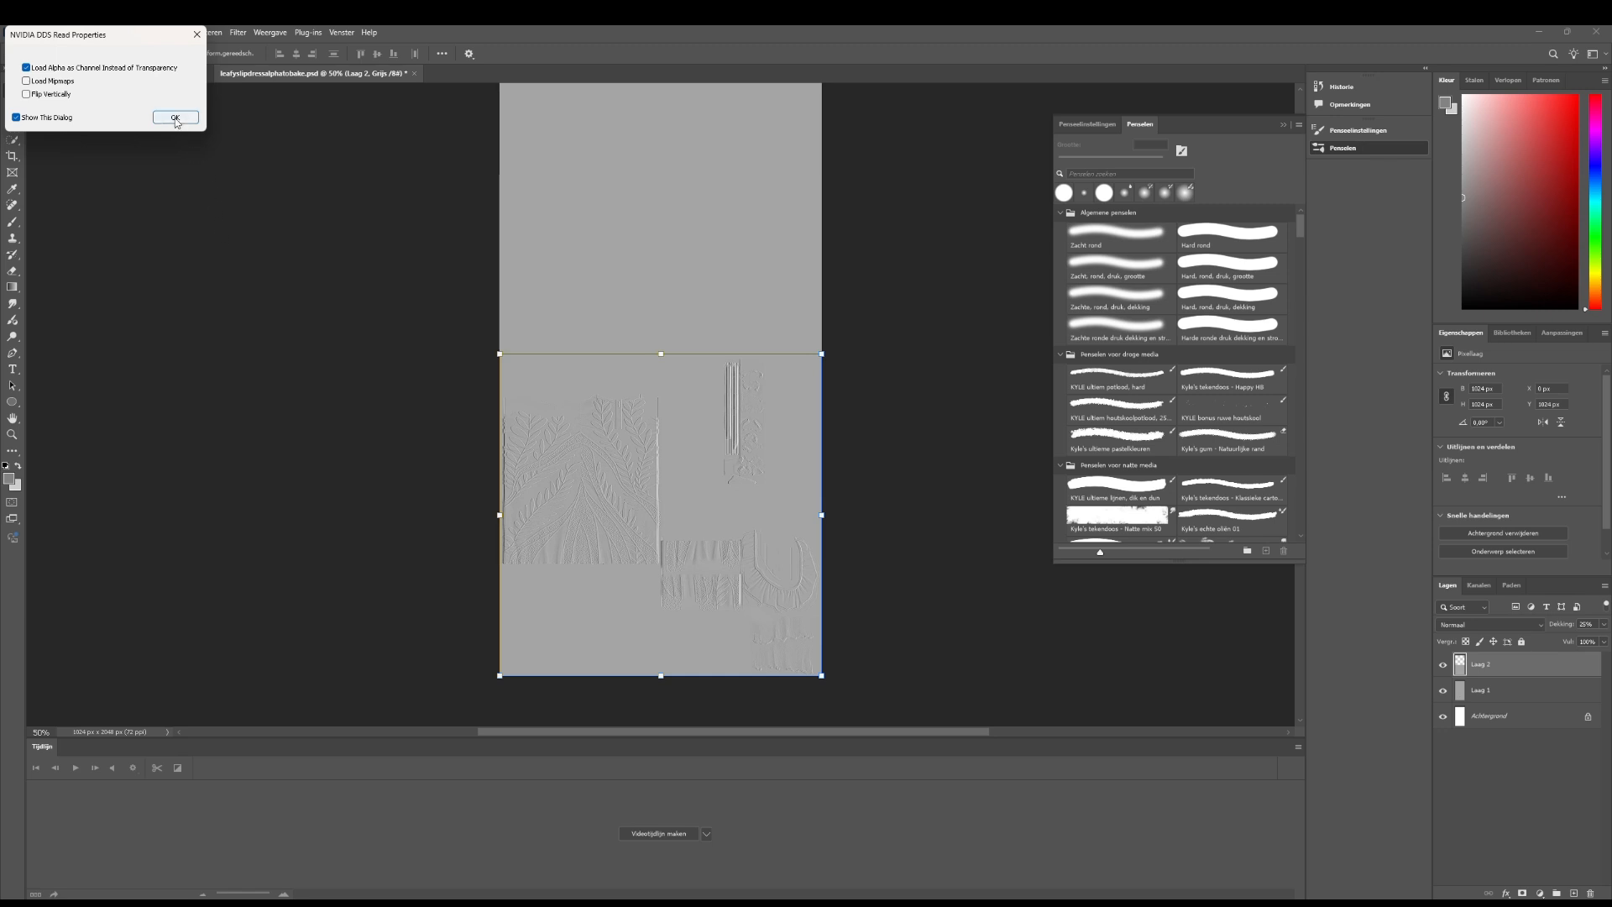
{"action": "mouse_move", "coordinate": [59, 37]}
{"action": "left_mouse_down"}
{"action": "mouse_move", "coordinate": [94, 58]}
{"action": "mouse_move", "coordinate": [64, 67]}
{"action": "mouse_move", "coordinate": [46, 30]}
{"action": "left_mouse_up"}
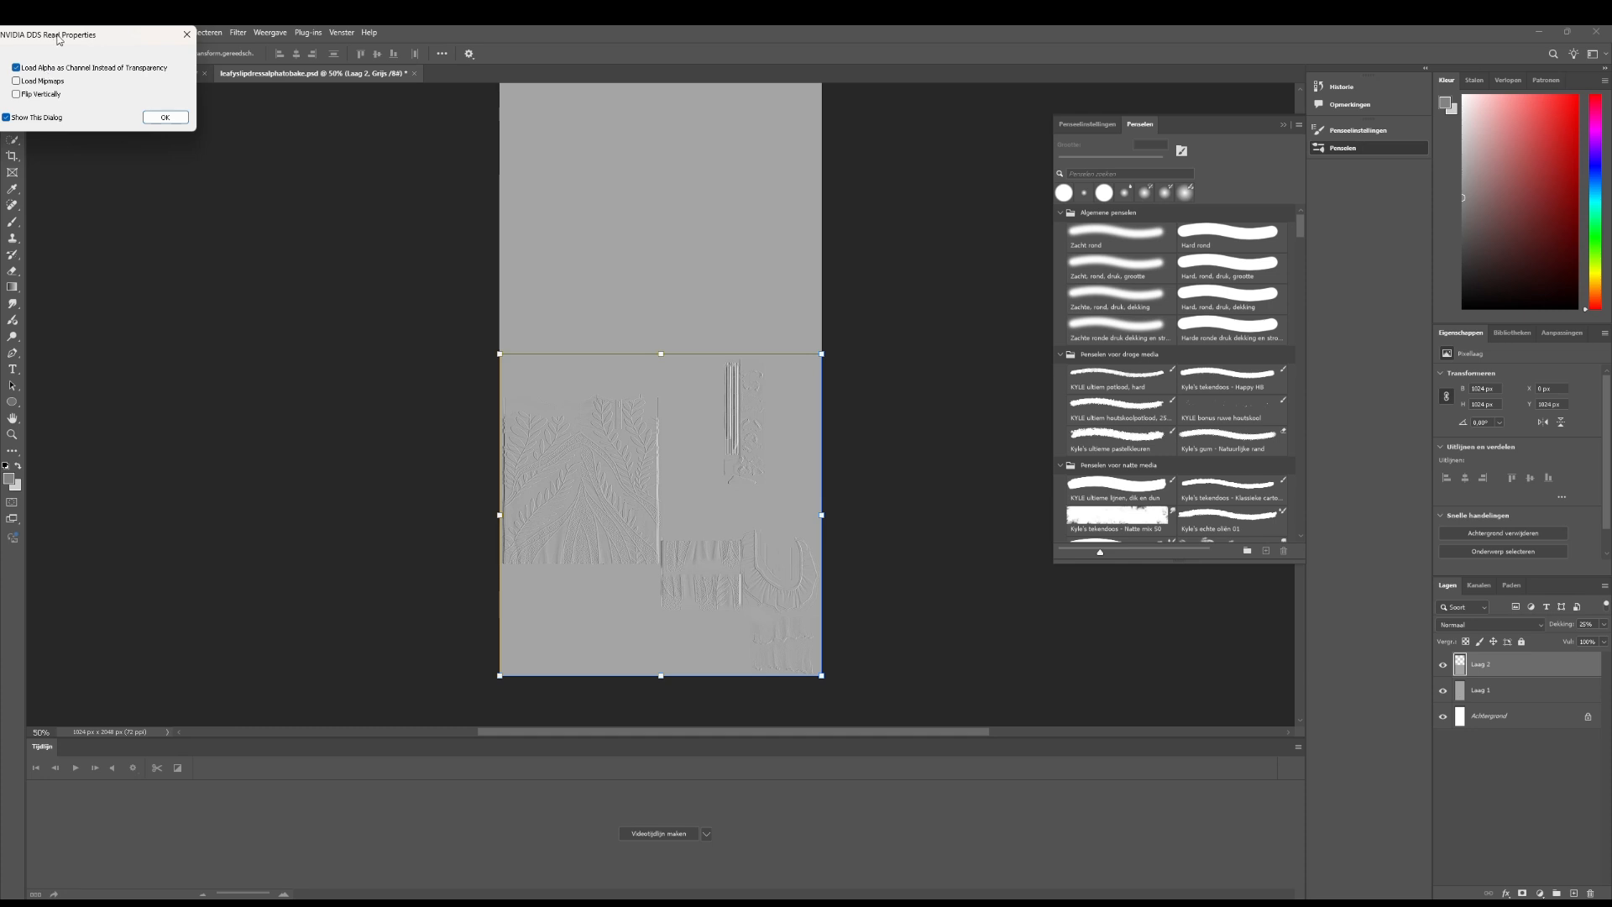
{"action": "left_click_drag", "start_coordinate": [57, 39], "coordinate": [50, 40]}
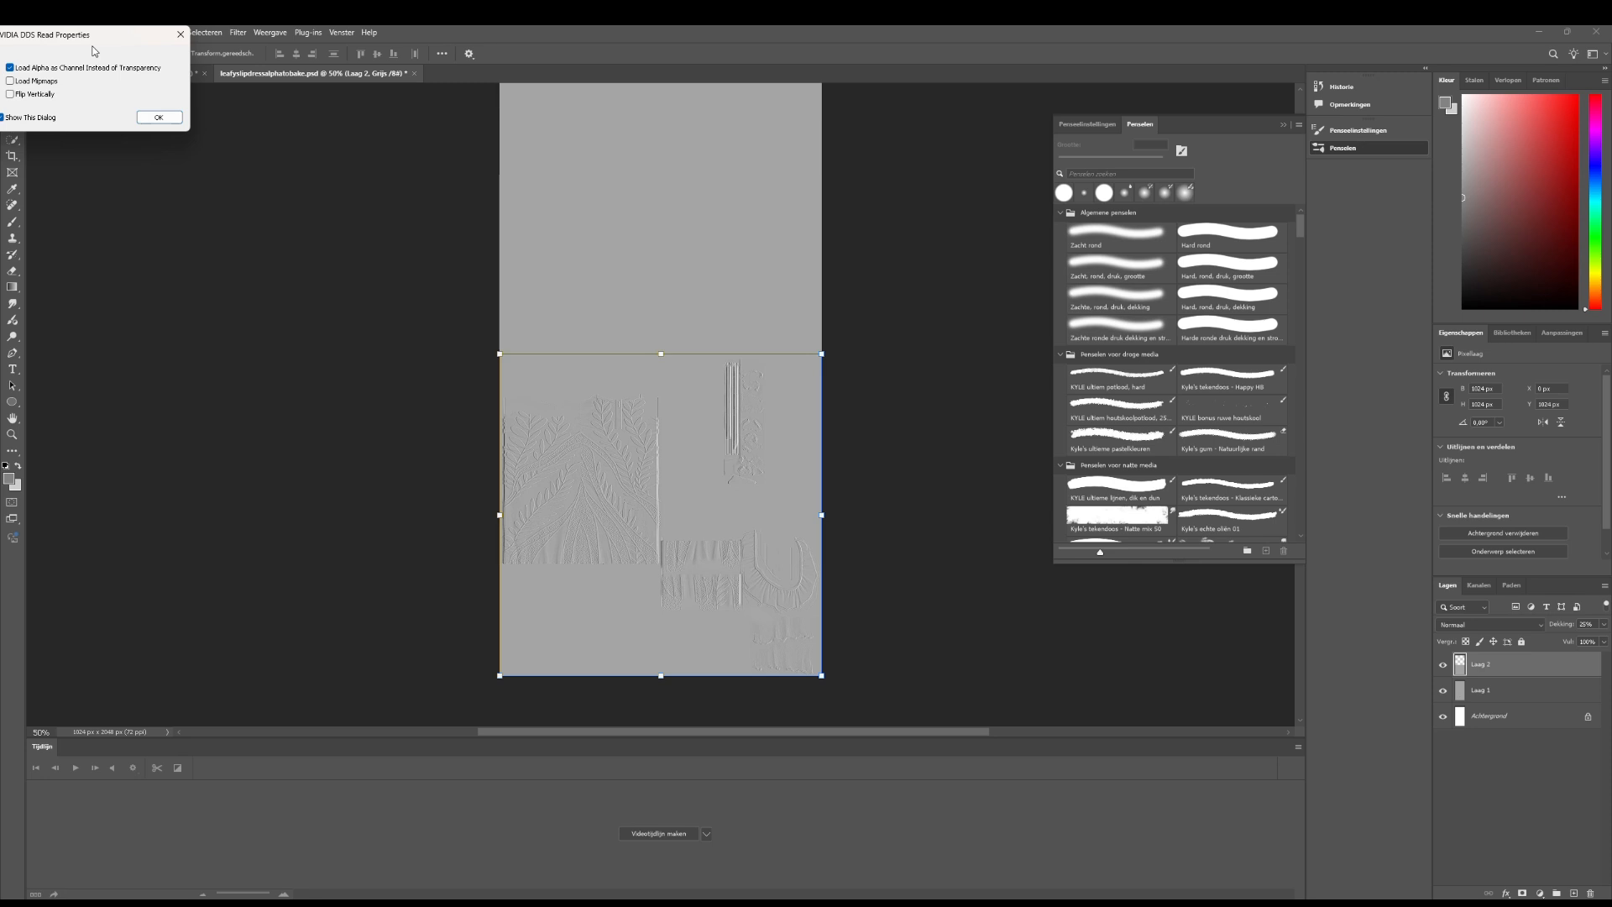
{"action": "left_click", "coordinate": [158, 124]}
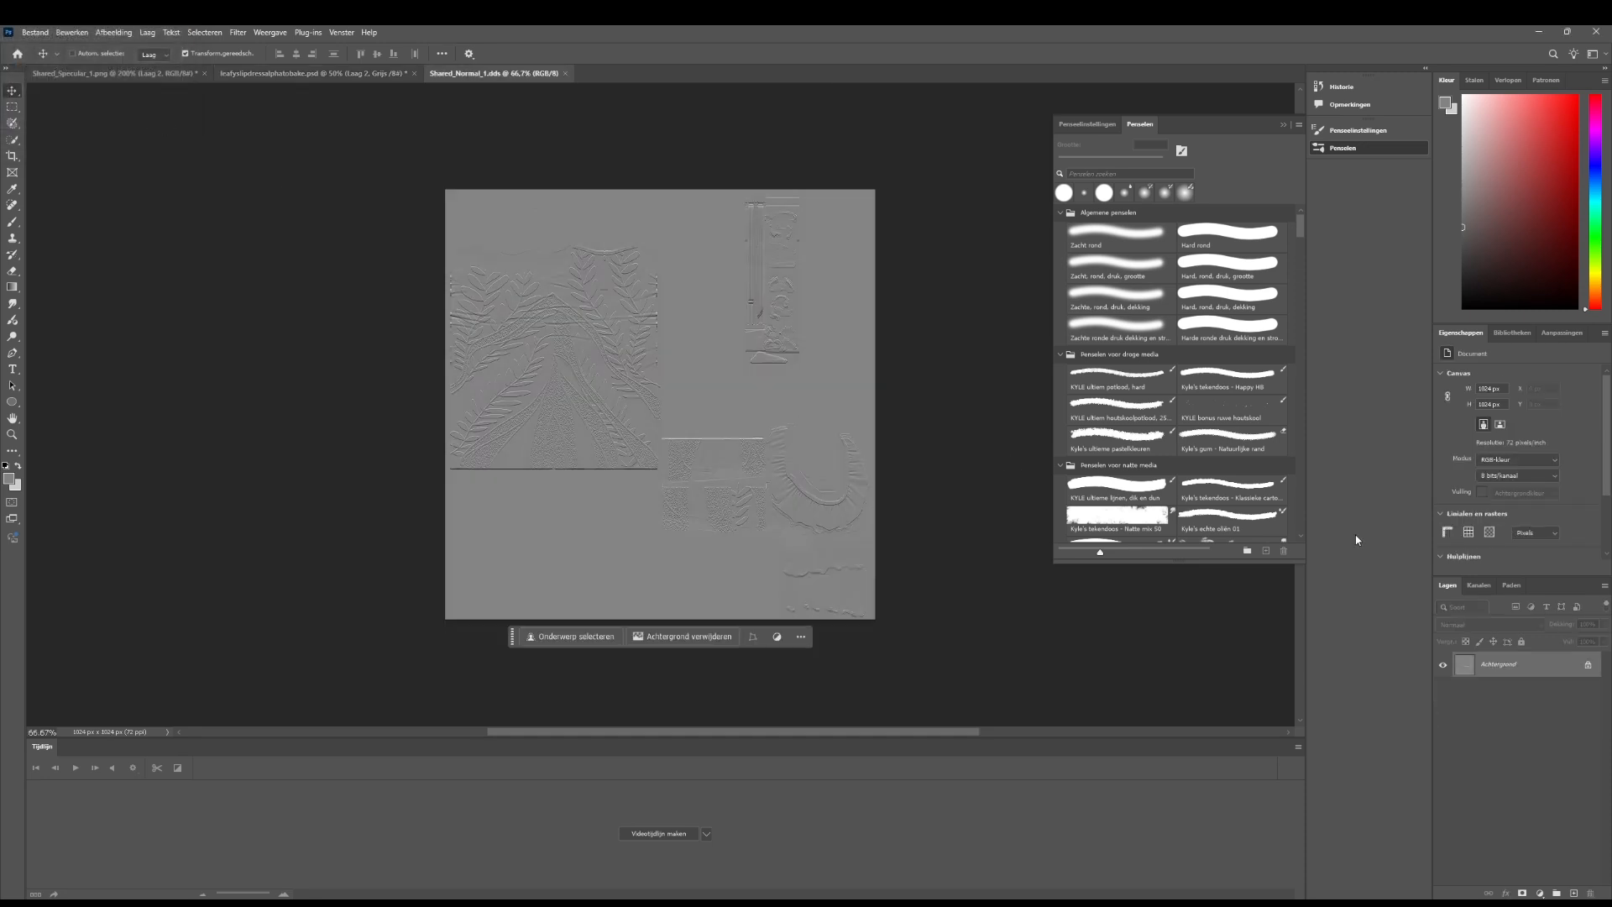
Examine the normal map's Alfa 1 channel on its own and together with RGB, and return to the RGB view
{"action": "left_click", "coordinate": [1488, 588]}
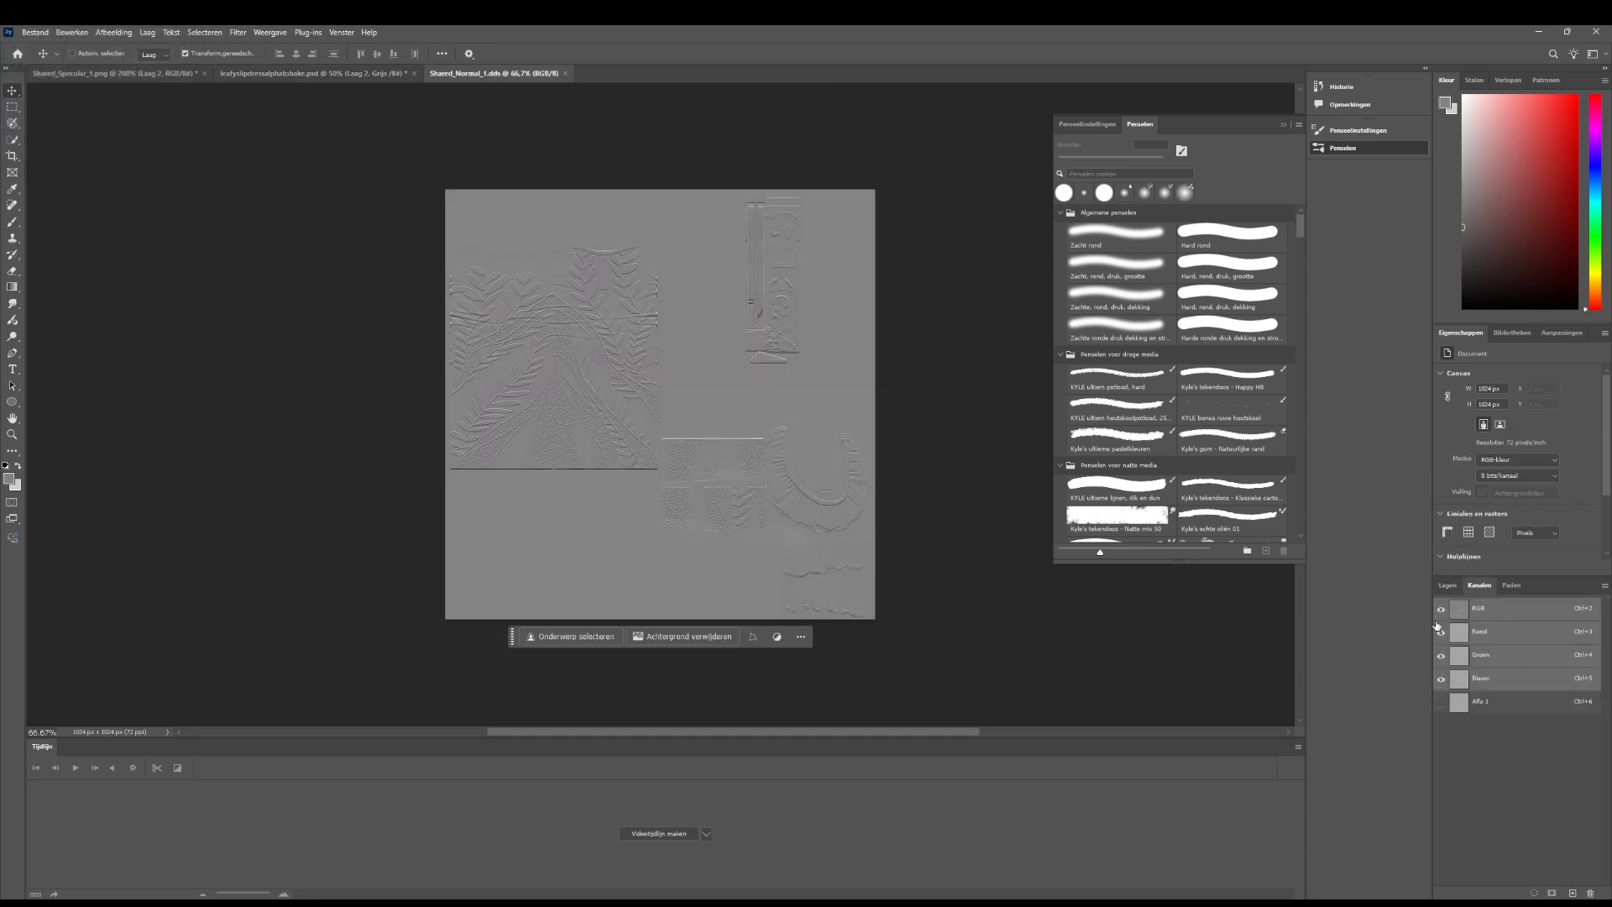
{"action": "left_click", "coordinate": [1442, 703]}
{"action": "left_click", "coordinate": [1441, 609]}
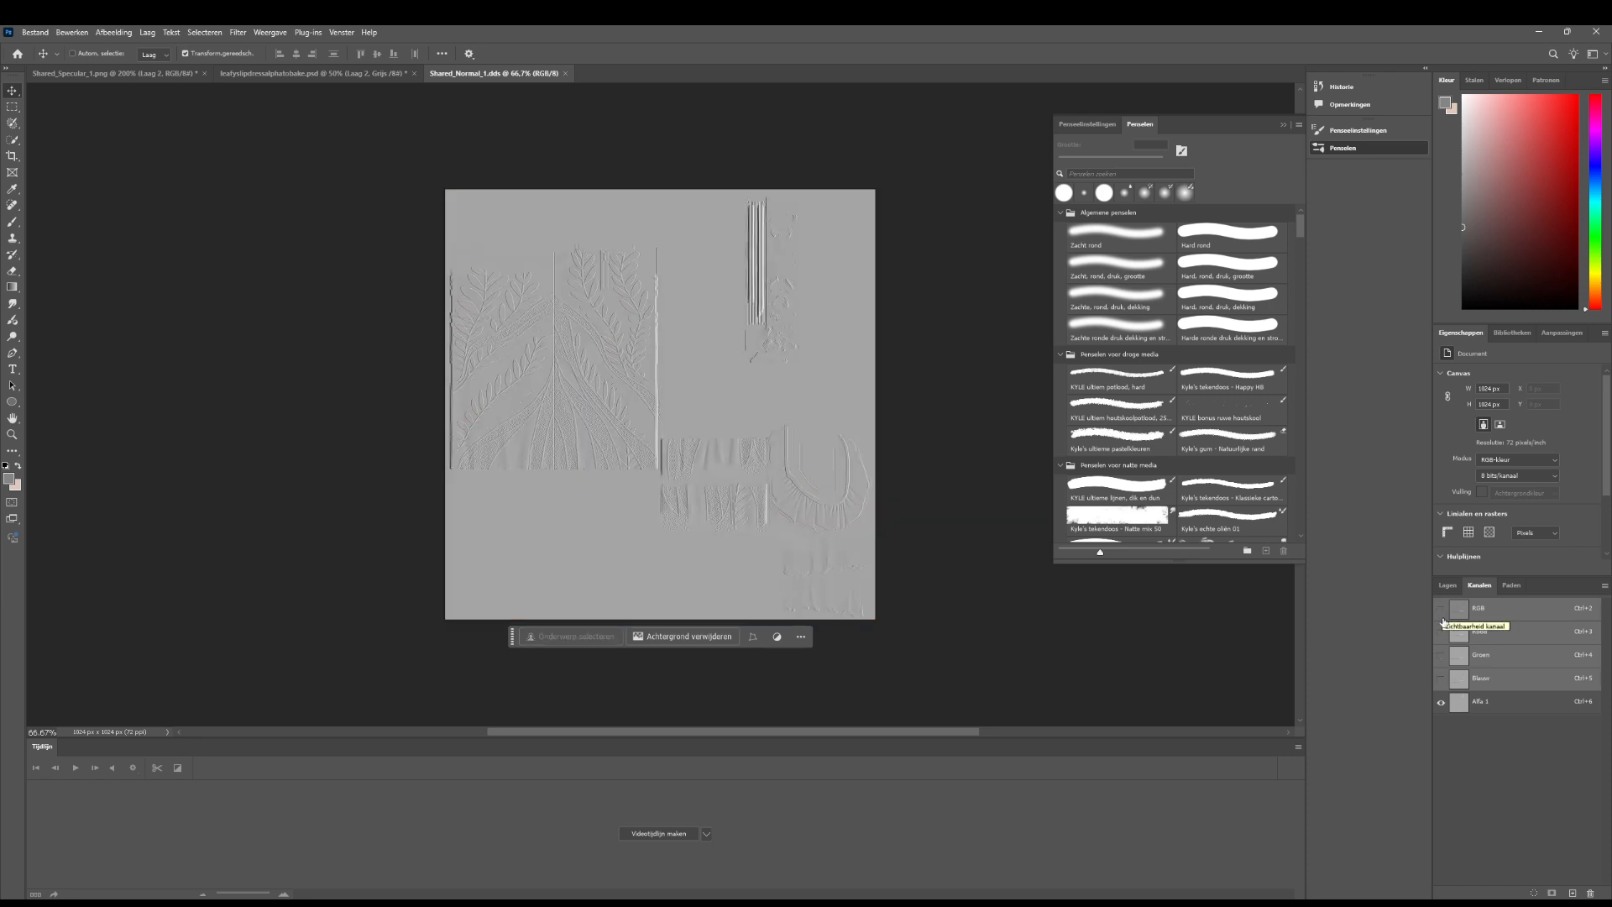
{"action": "left_click", "coordinate": [1442, 617]}
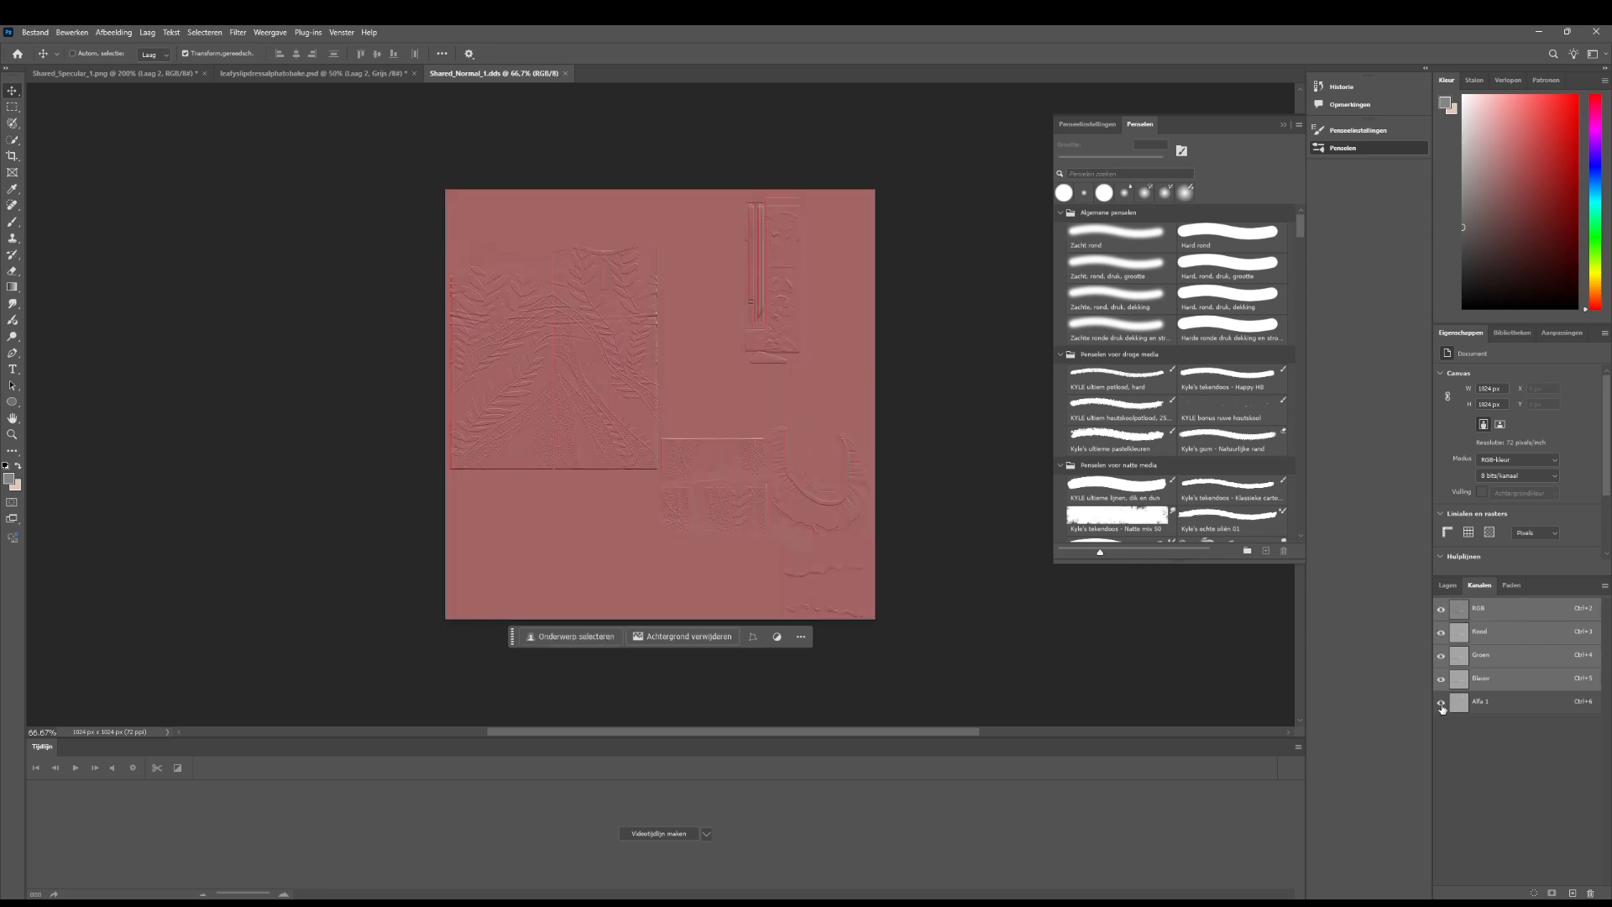
{"action": "left_click", "coordinate": [1442, 705]}
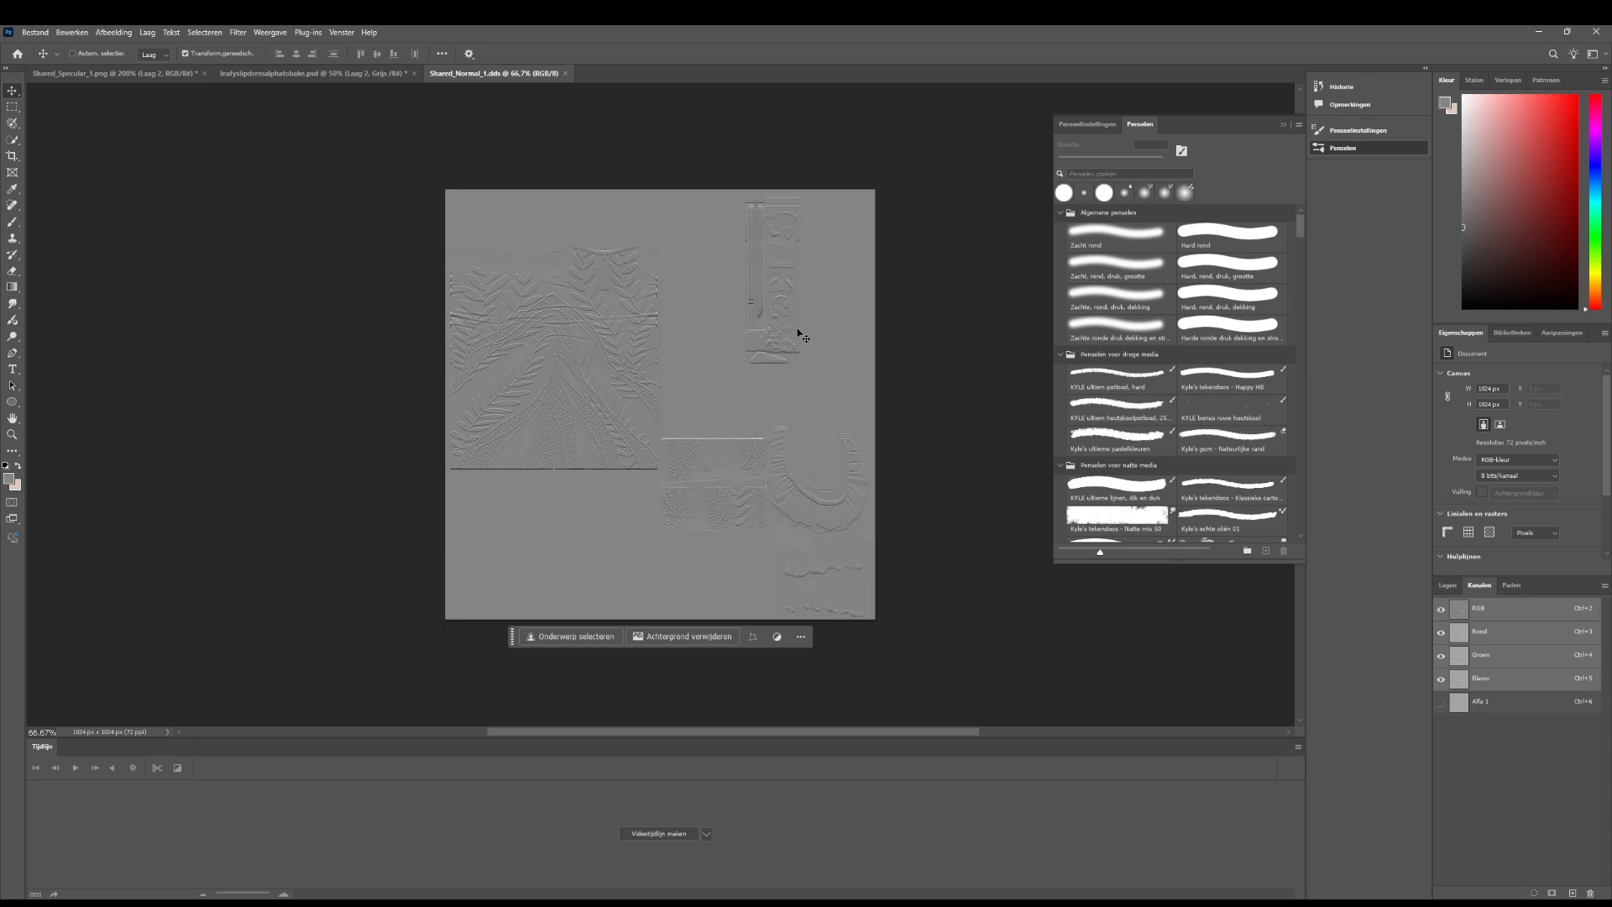
Copy the normal map's whole RGB image into leafyslipdressalphatobake.psd and align it with the lower half of the canvas
{"action": "key", "text": "ctrl+a"}
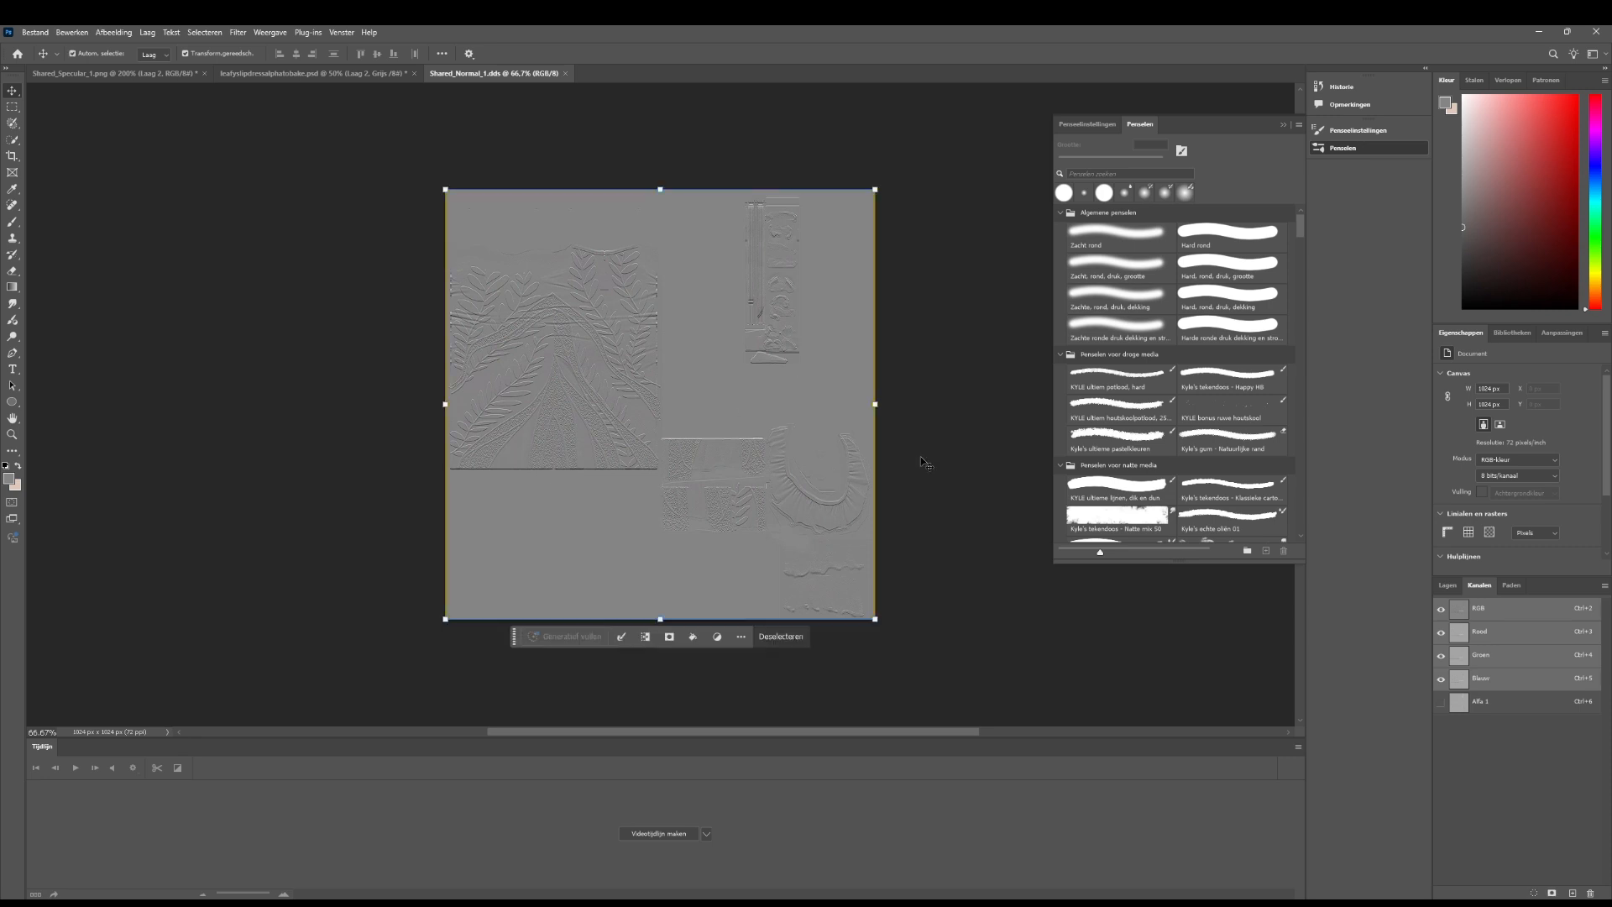
{"action": "left_click", "coordinate": [240, 73]}
{"action": "scroll", "coordinate": [437, 298], "scroll_direction": "down", "scroll_amount": 1}
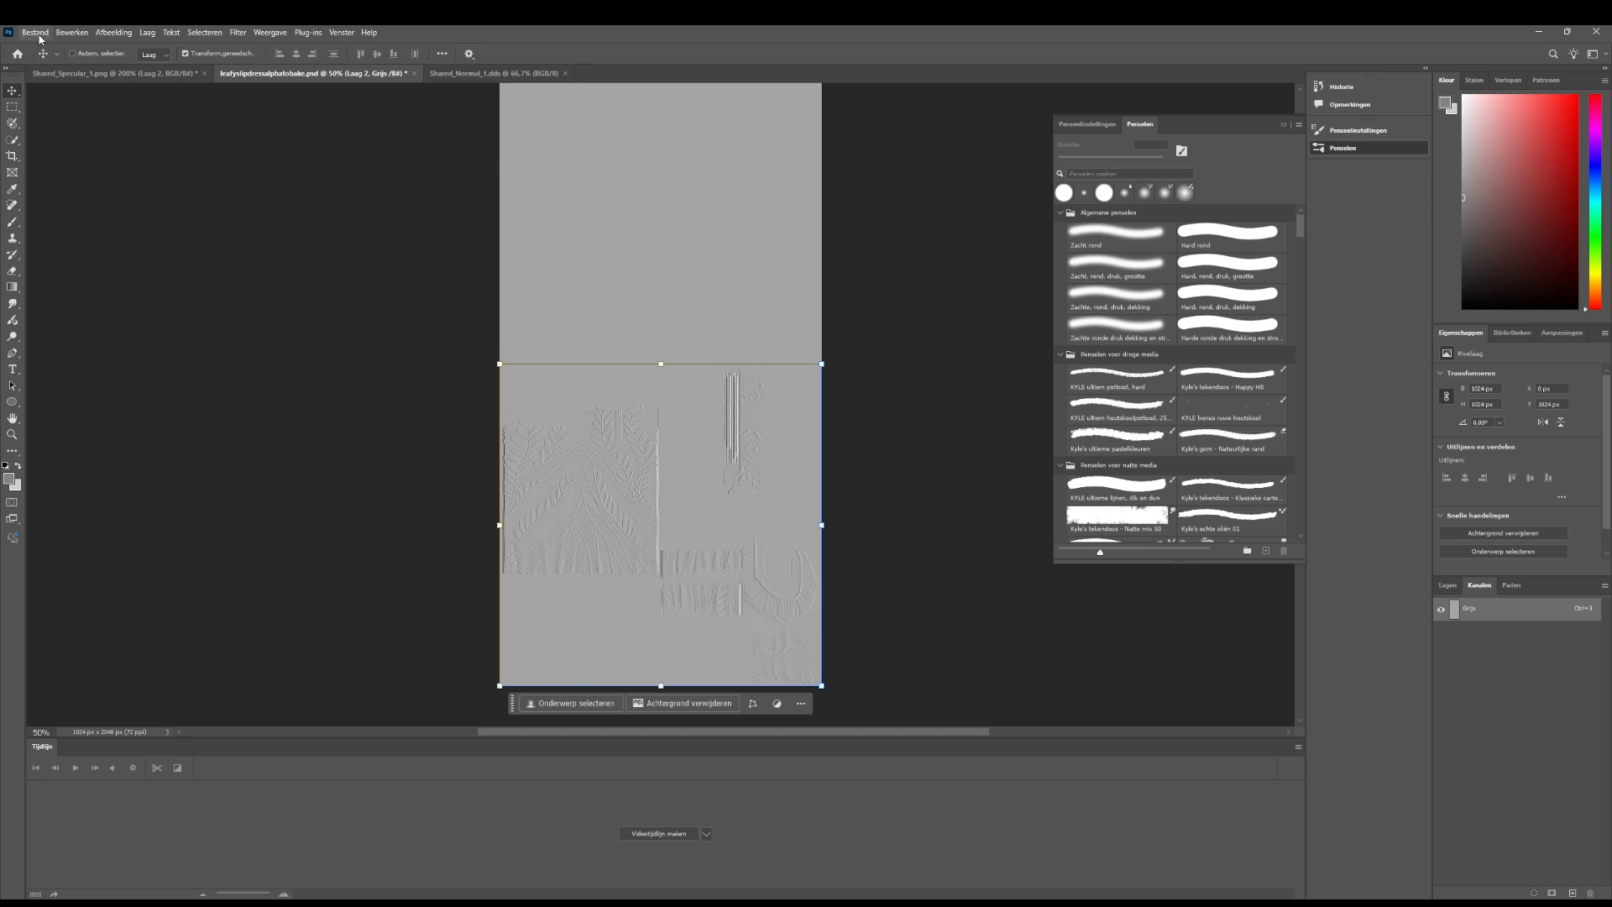
{"action": "scroll", "coordinate": [576, 335], "scroll_direction": "up", "scroll_amount": 3}
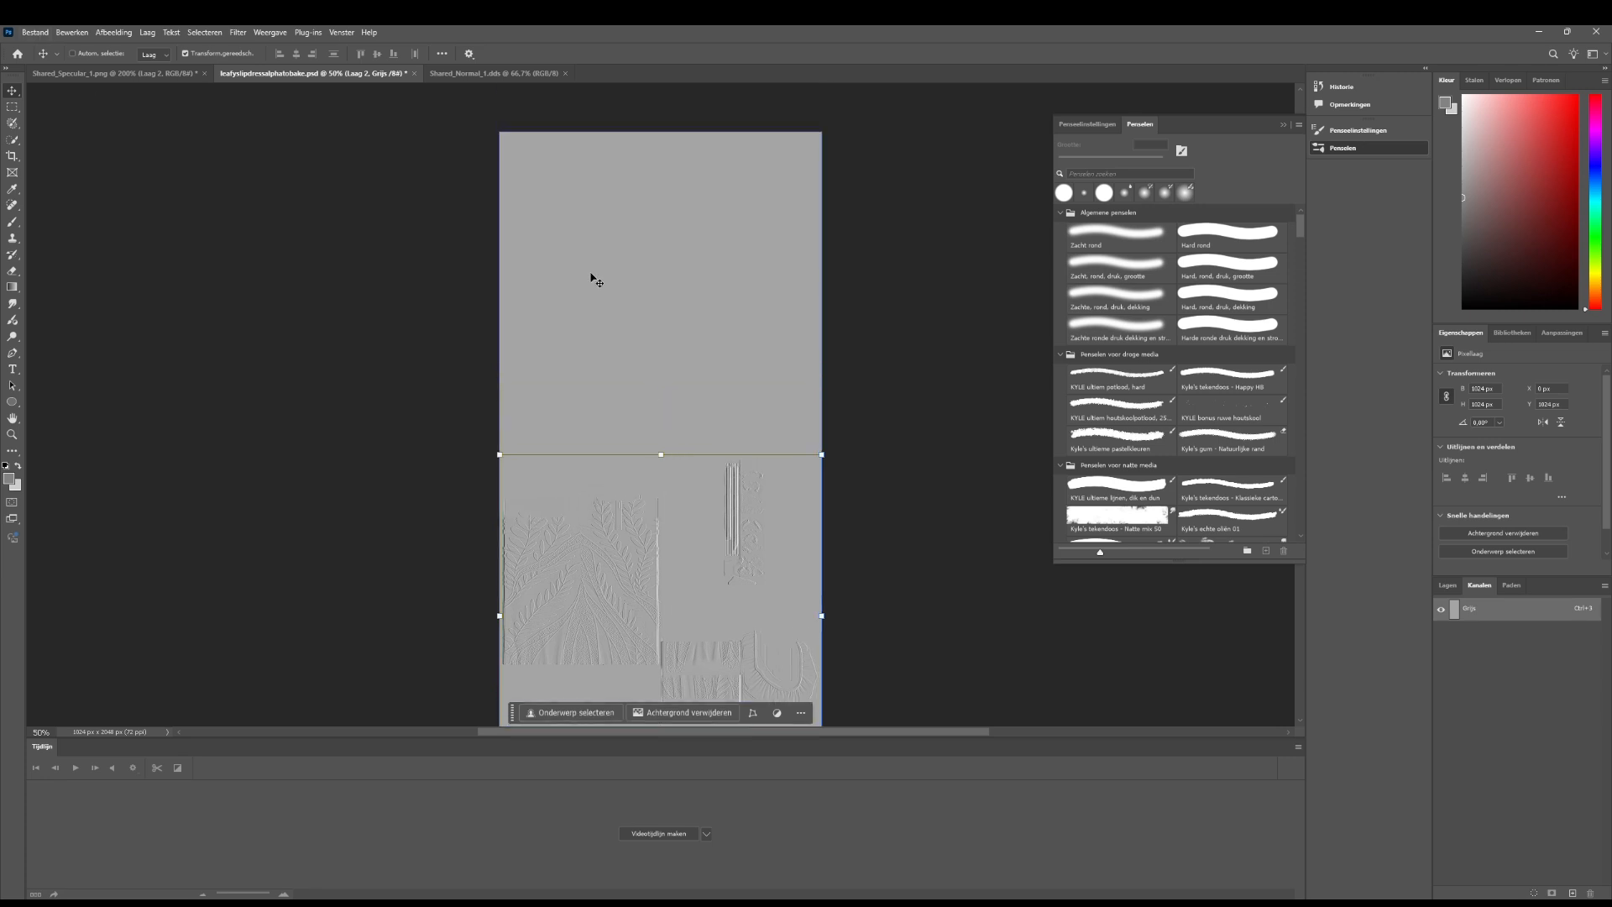
{"action": "scroll", "coordinate": [631, 465], "scroll_direction": "down", "scroll_amount": 2}
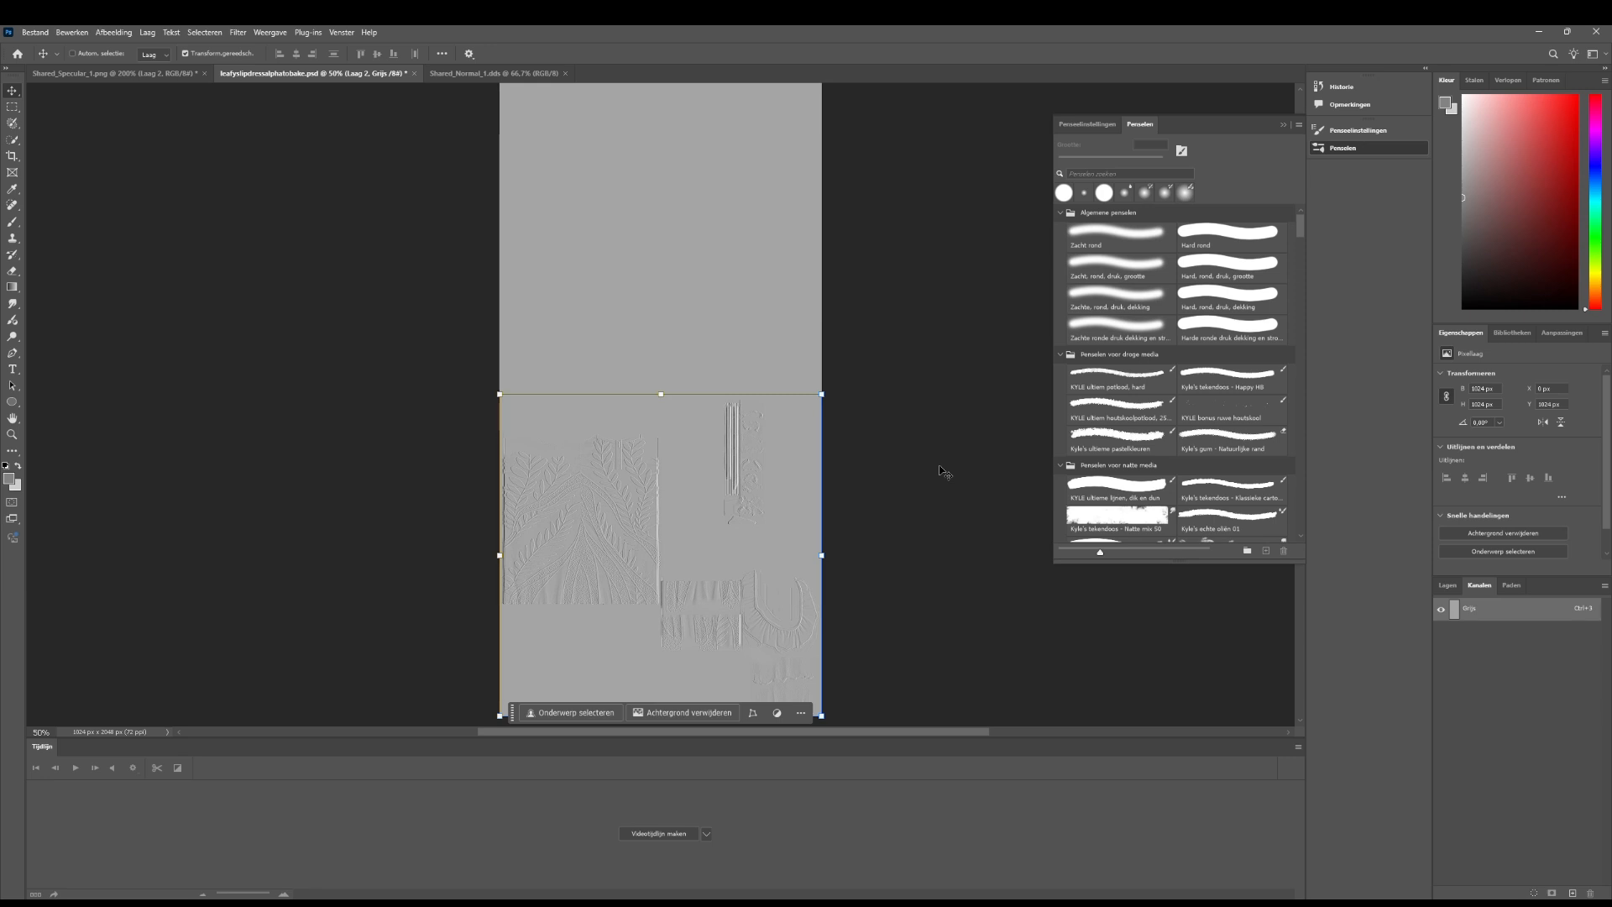
{"action": "scroll", "coordinate": [903, 474], "scroll_direction": "down", "scroll_amount": 1}
{"action": "key", "text": "ctrl+v"}
{"action": "scroll", "coordinate": [903, 474], "scroll_direction": "down", "scroll_amount": 5}
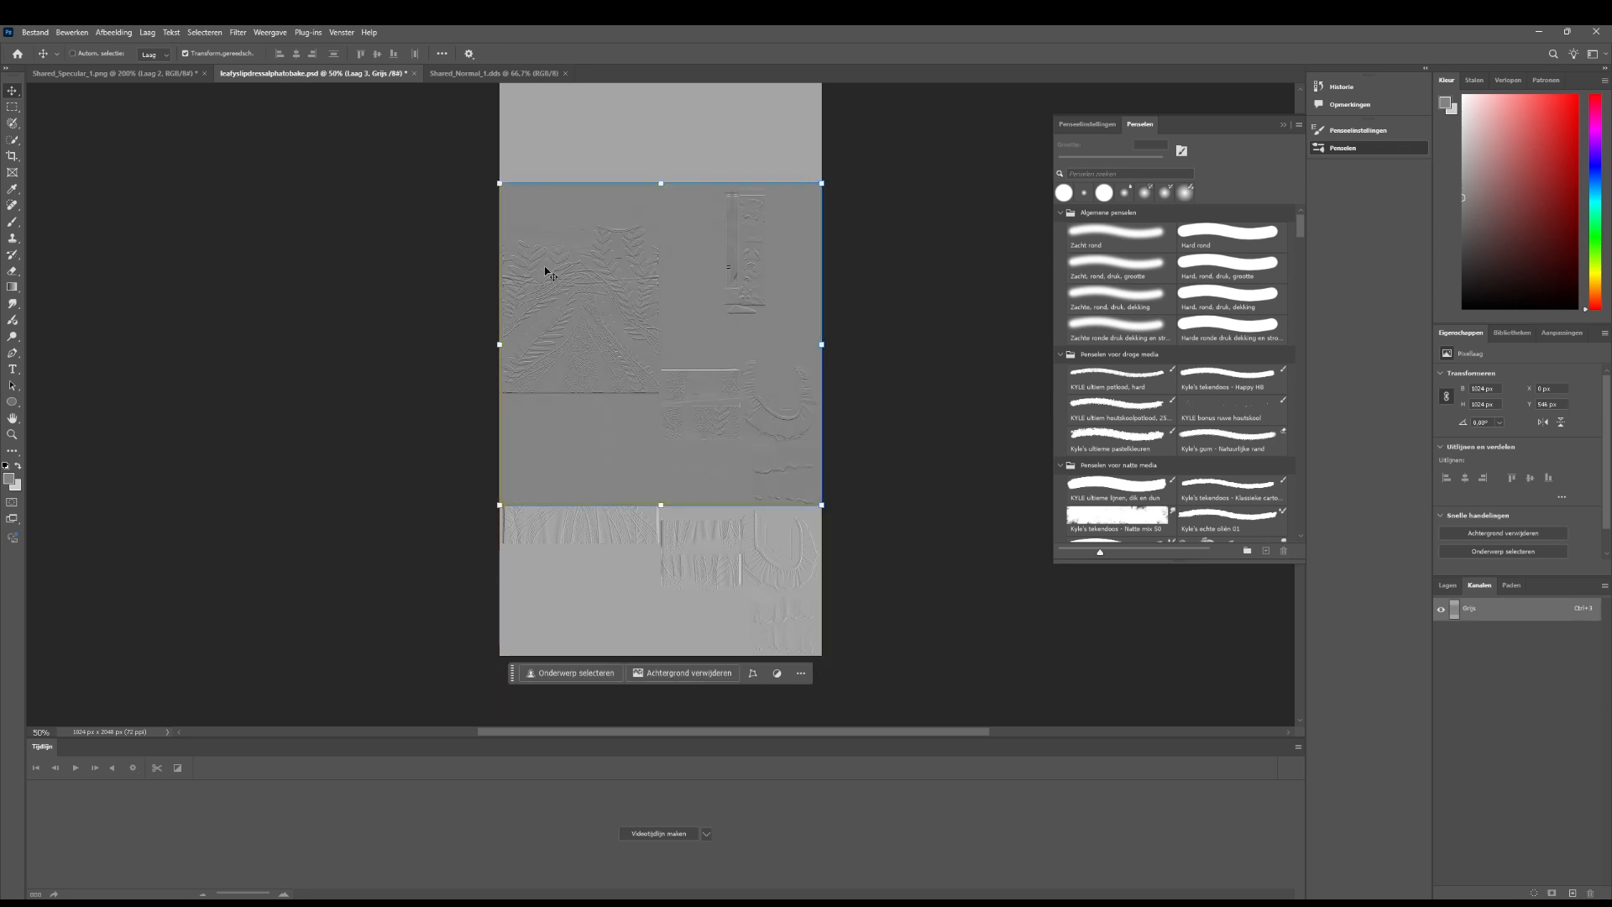
{"action": "left_click_drag", "start_coordinate": [562, 209], "coordinate": [564, 359]}
{"action": "scroll", "coordinate": [604, 653], "scroll_direction": "up", "scroll_amount": 3}
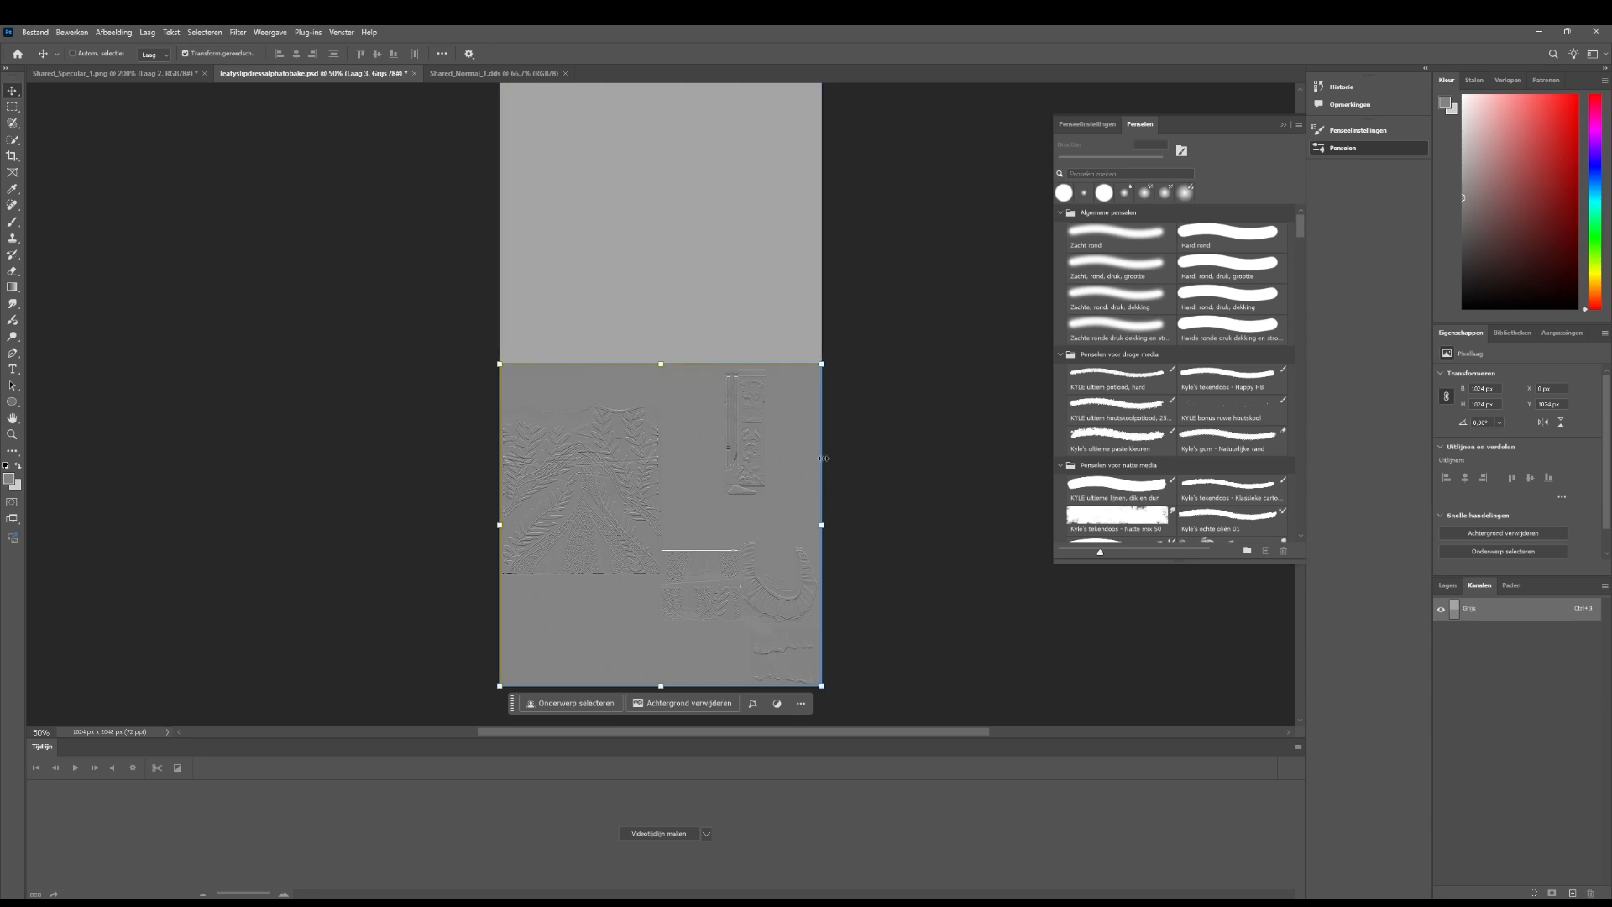
Sample the pasted texture's darker grey and paint it over the blank upper half of the canvas with a large hard round brush
{"action": "scroll", "coordinate": [713, 426], "scroll_direction": "up", "scroll_amount": 6}
{"action": "scroll", "coordinate": [713, 426], "scroll_direction": "up", "scroll_amount": 5}
{"action": "left_click", "coordinate": [12, 188]}
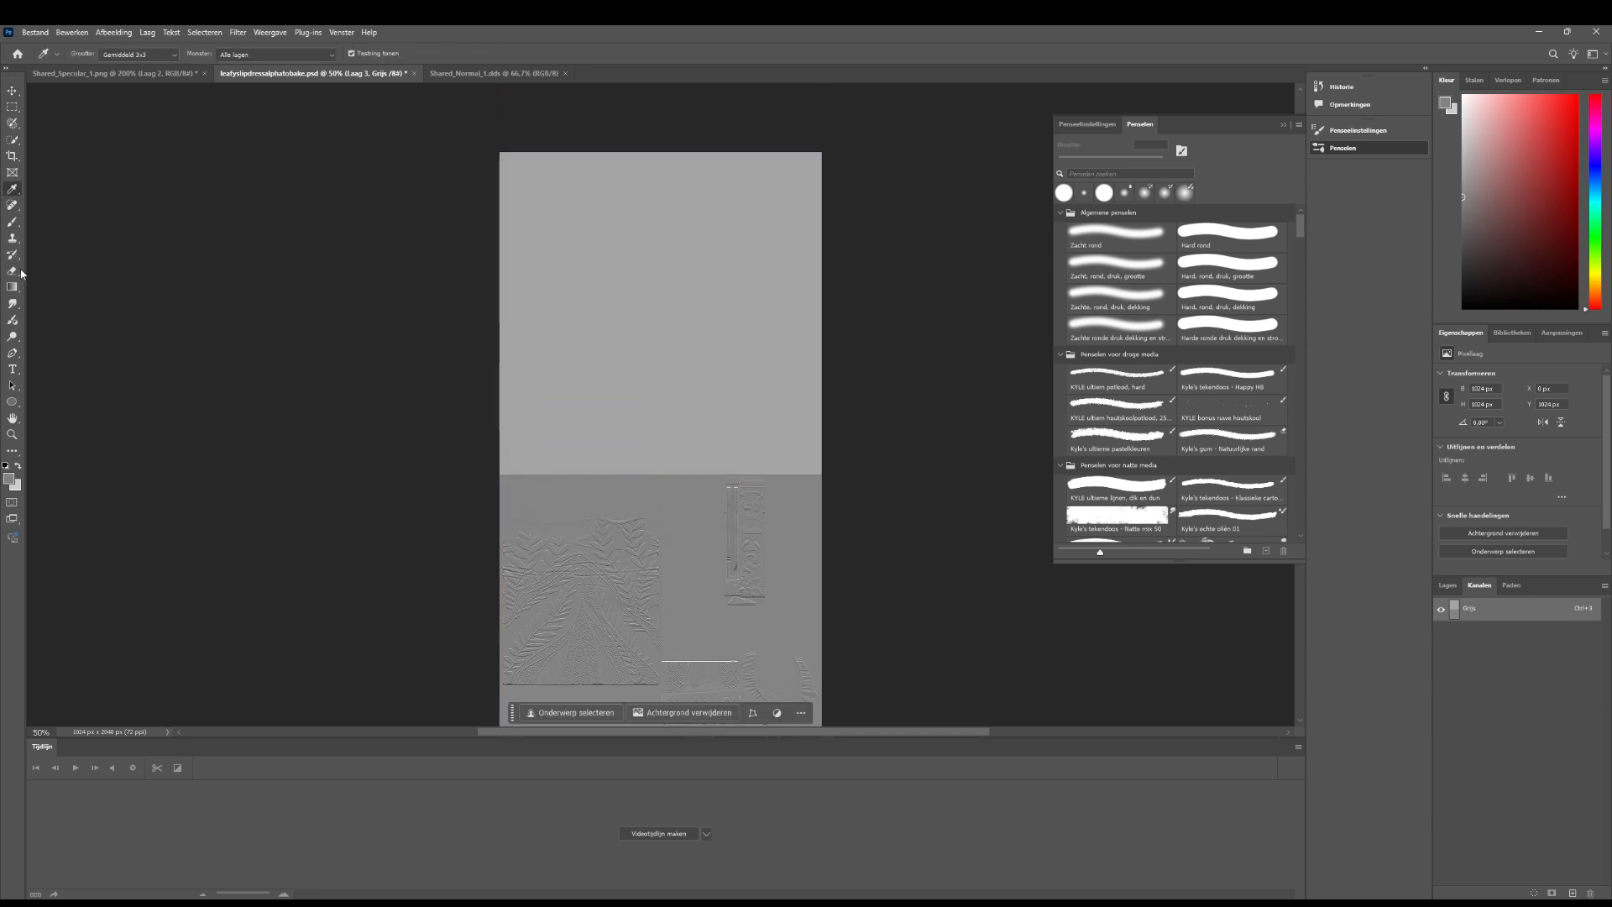
{"action": "left_click", "coordinate": [12, 222]}
{"action": "mouse_move", "coordinate": [485, 287]}
{"action": "left_mouse_down"}
{"action": "mouse_move", "coordinate": [696, 323]}
{"action": "mouse_move", "coordinate": [655, 256]}
{"action": "mouse_move", "coordinate": [537, 176]}
{"action": "mouse_move", "coordinate": [562, 387]}
{"action": "mouse_move", "coordinate": [666, 406]}
{"action": "mouse_move", "coordinate": [766, 395]}
{"action": "mouse_move", "coordinate": [760, 415]}
{"action": "mouse_move", "coordinate": [588, 412]}
{"action": "mouse_move", "coordinate": [764, 411]}
{"action": "left_mouse_up"}
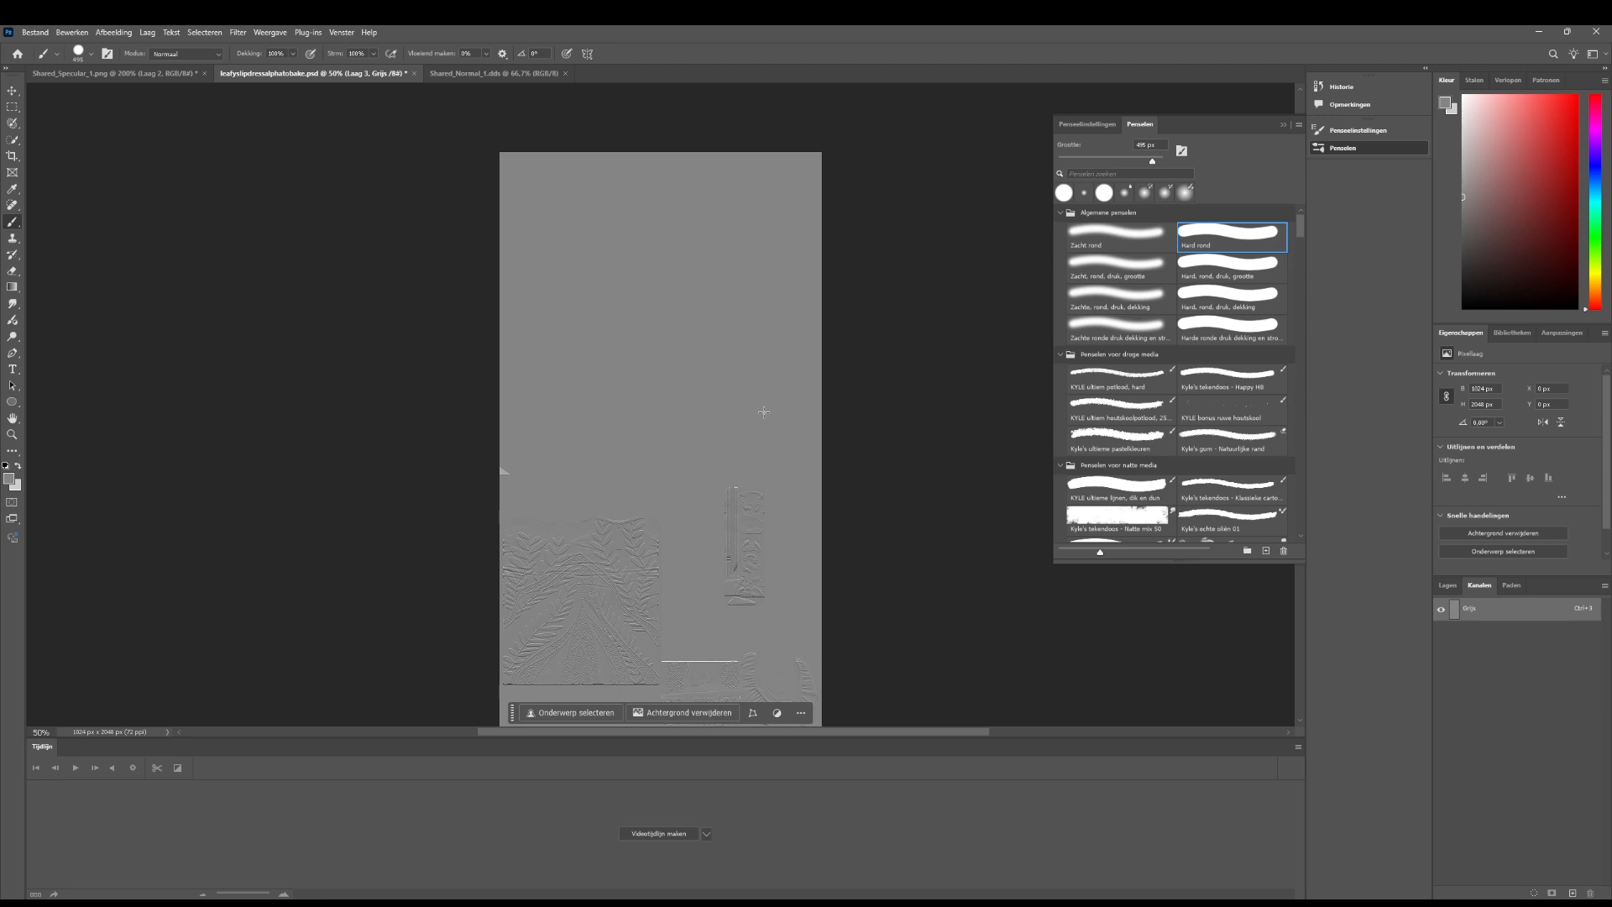
{"action": "key", "text": "ctrl+z"}
{"action": "key", "text": "ctrl+z"}
{"action": "scroll", "coordinate": [756, 397], "scroll_direction": "up", "scroll_amount": 1}
Reduce the brush size and paint over the leftover lighter patches along the seam above the pasted texture
{"action": "key", "text": "ctrl+plus"}
{"action": "key", "text": "ctrl+plus"}
{"action": "scroll", "coordinate": [752, 429], "scroll_direction": "down", "scroll_amount": 2}
{"action": "left_click", "coordinate": [760, 430]}
{"action": "key", "text": "ctrl+z"}
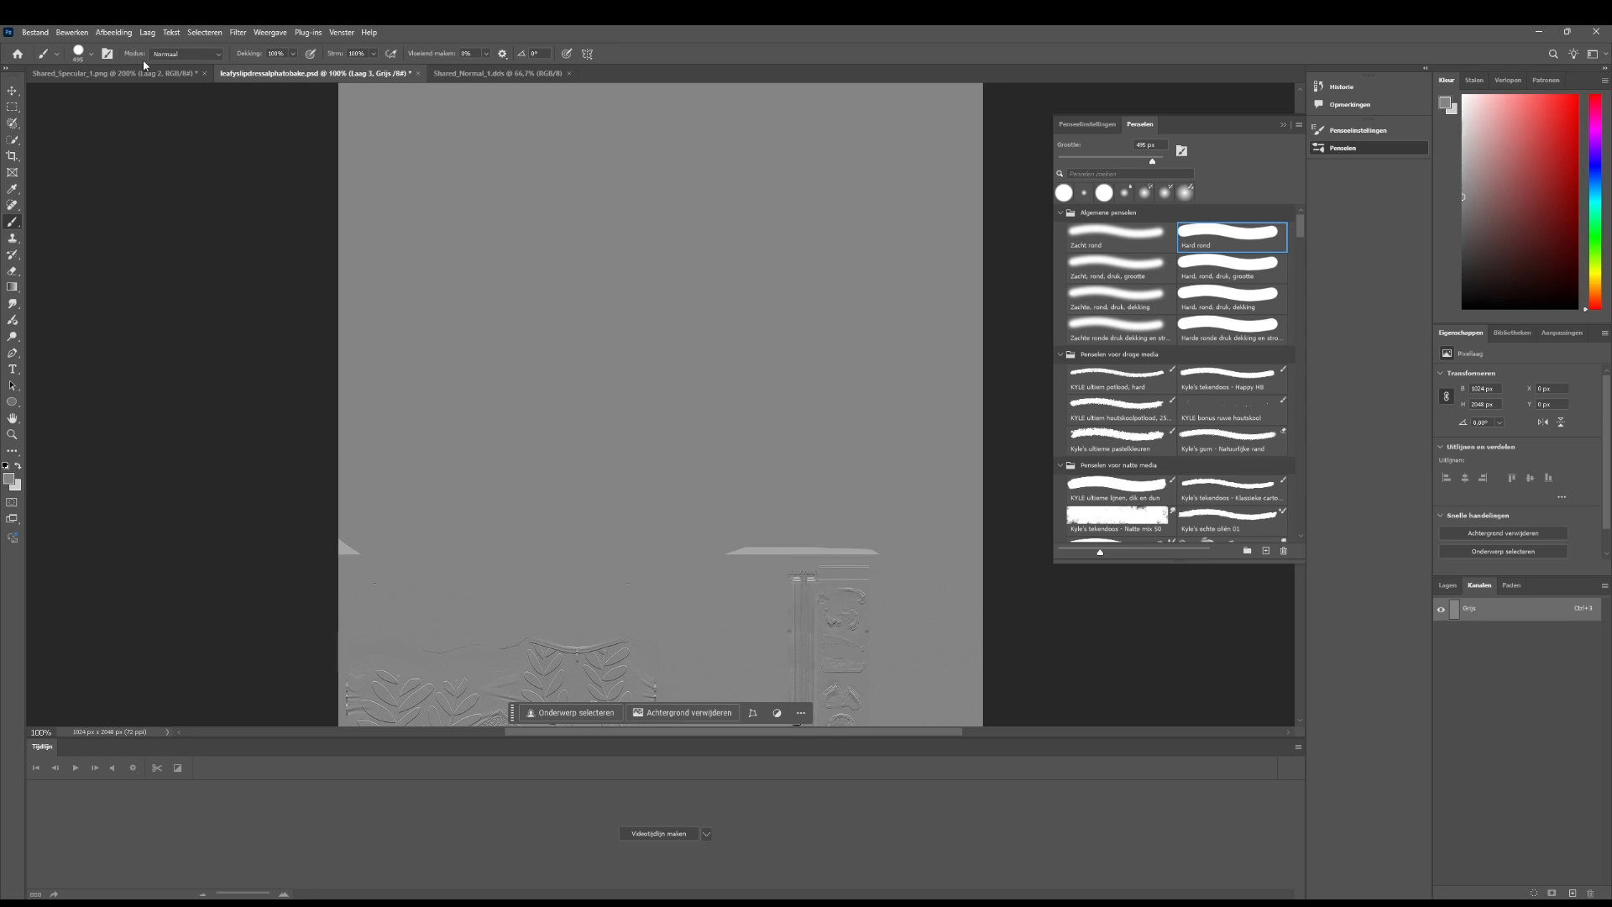
{"action": "left_click", "coordinate": [91, 55]}
{"action": "left_click_drag", "start_coordinate": [115, 96], "coordinate": [79, 95]}
{"action": "left_click_drag", "start_coordinate": [725, 550], "coordinate": [816, 546]}
{"action": "key", "text": "ctrl+minus"}
{"action": "key", "text": "ctrl+minus"}
{"action": "key", "text": "ctrl+minus"}
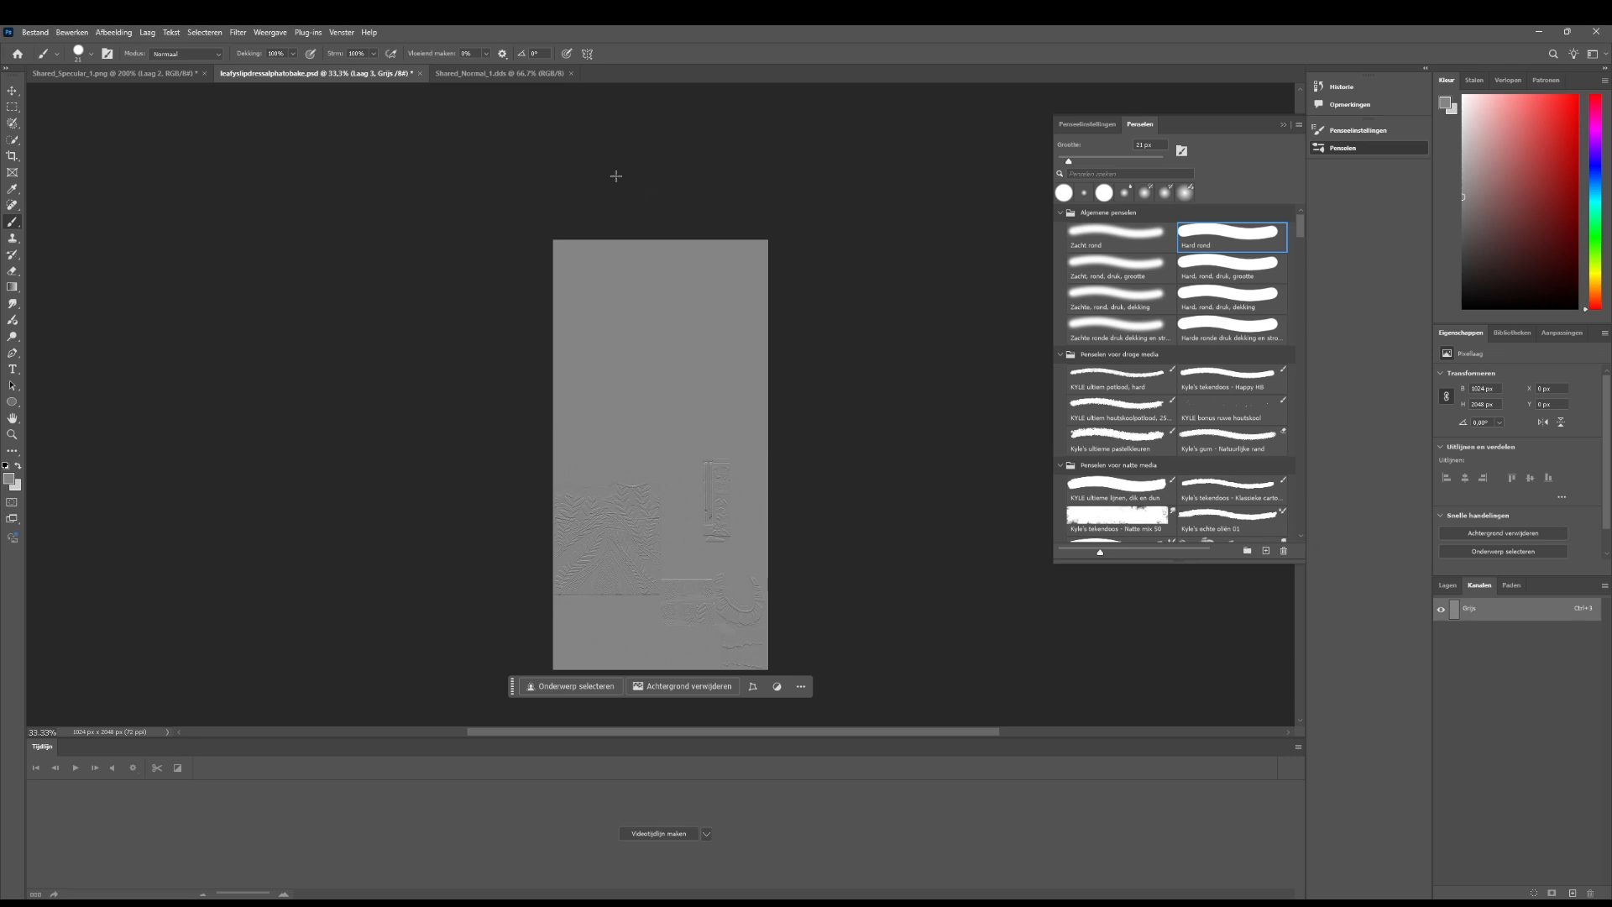
Show only the Alfa 1 channel of Shared_Normal_1.dds and try to paste it into leafyslipdressalphatobake.psd
{"action": "left_click", "coordinate": [482, 74]}
{"action": "left_click", "coordinate": [1441, 703]}
{"action": "left_click", "coordinate": [1441, 609]}
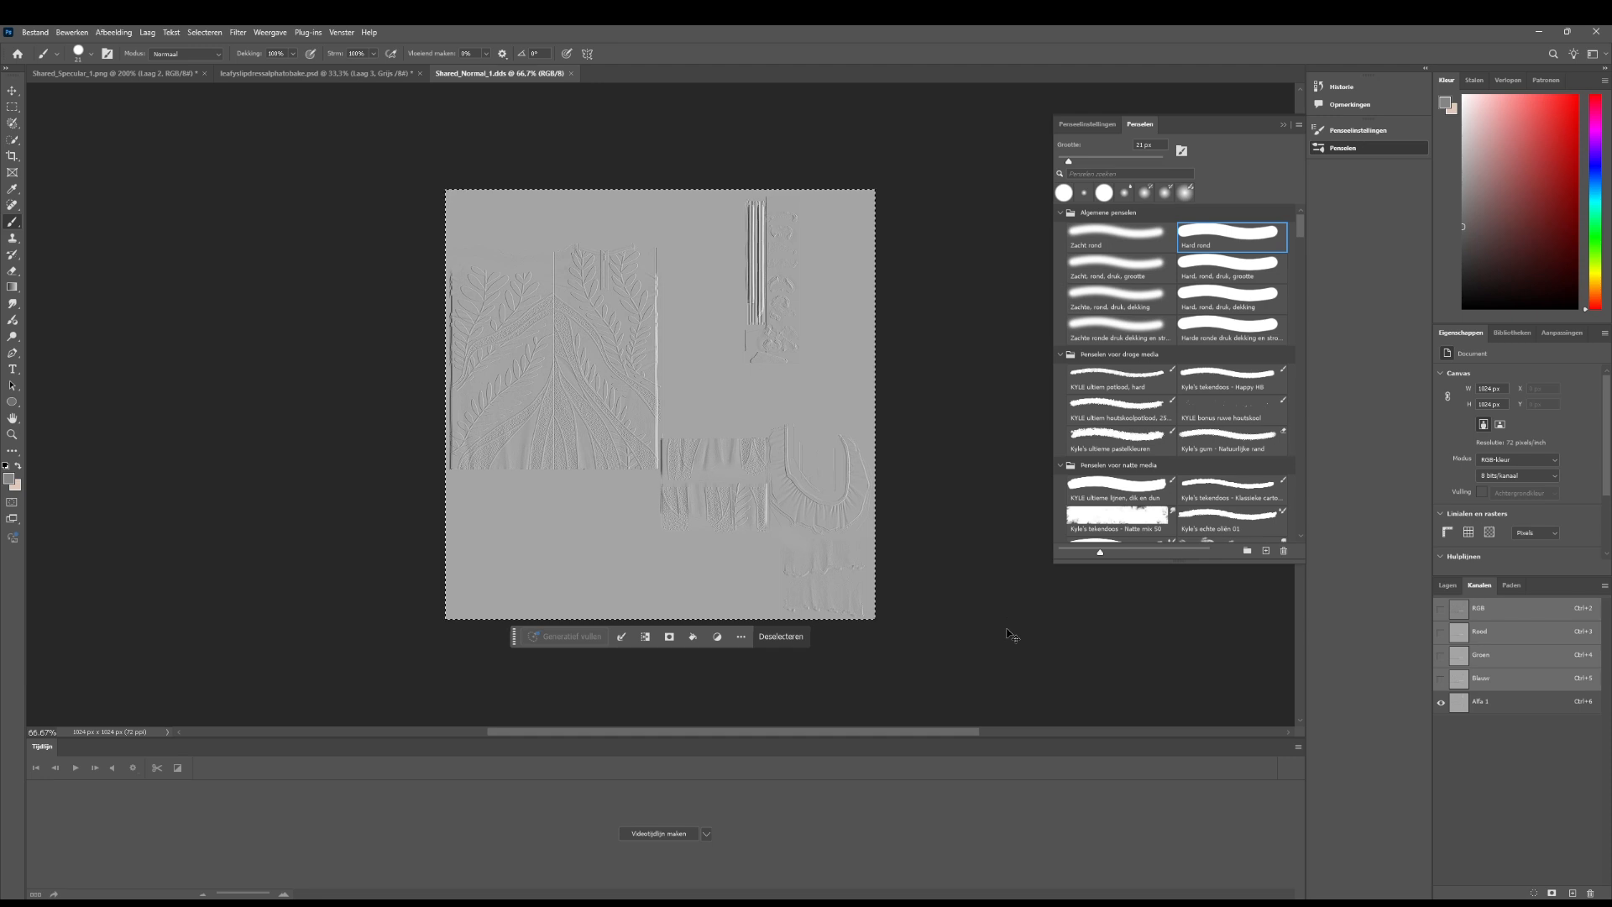
{"action": "left_click", "coordinate": [236, 77]}
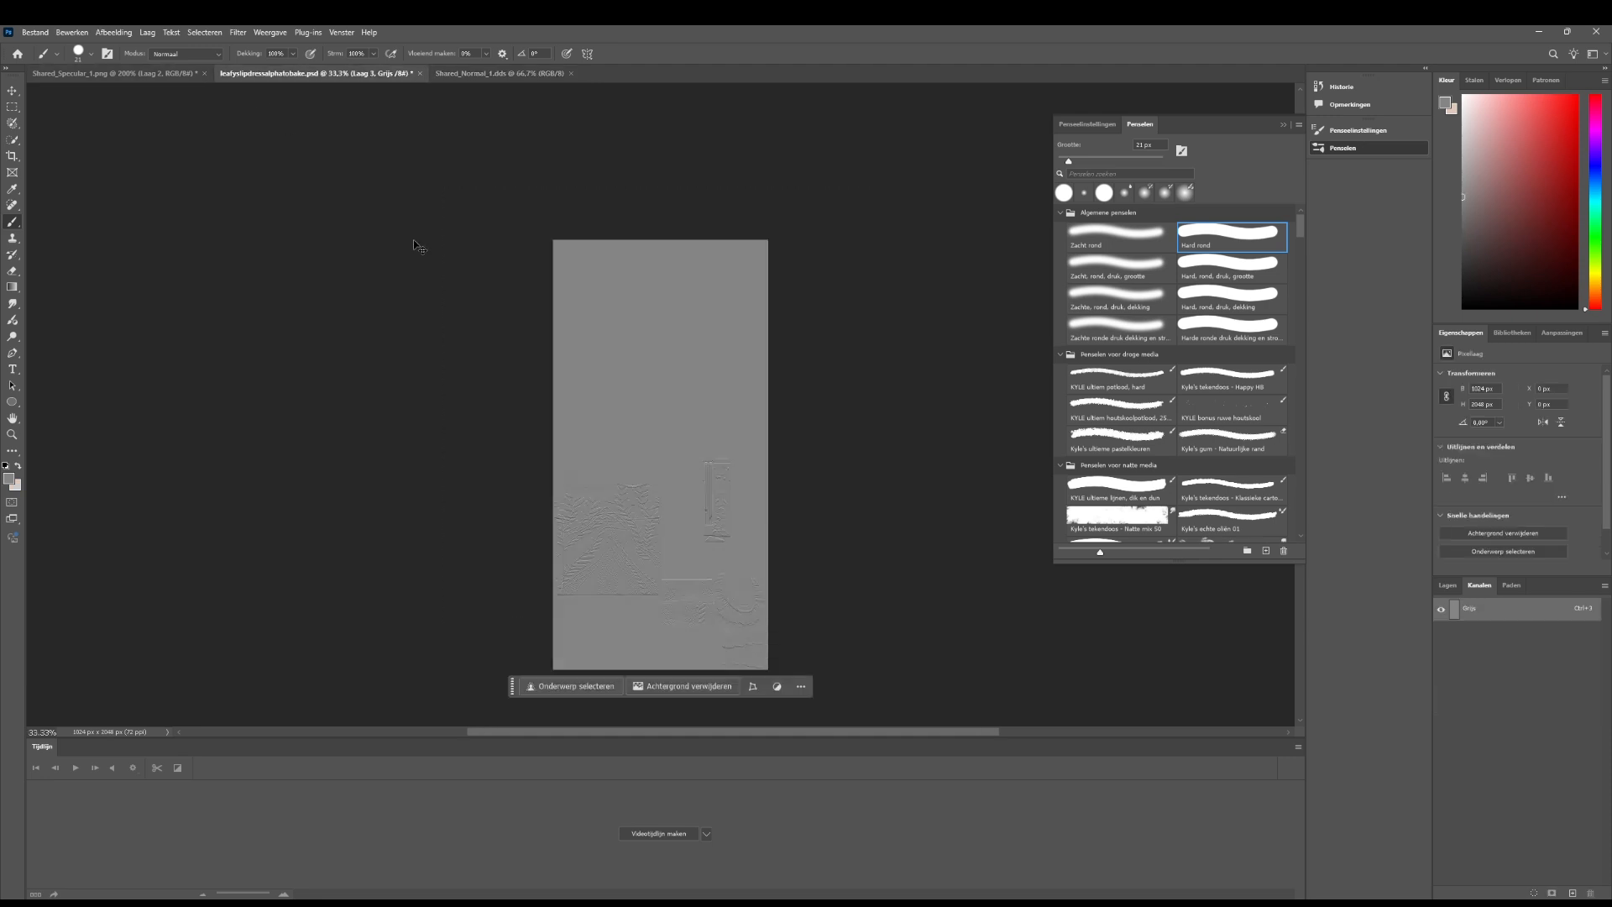
{"action": "key", "text": "ctrl+v"}
Select the Alfa 1 channel itself, copy it into leafyslipdressalphatobake.psd, and align it with the lower half of the canvas
{"action": "left_click", "coordinate": [471, 79]}
{"action": "key", "text": "ctrl+6"}
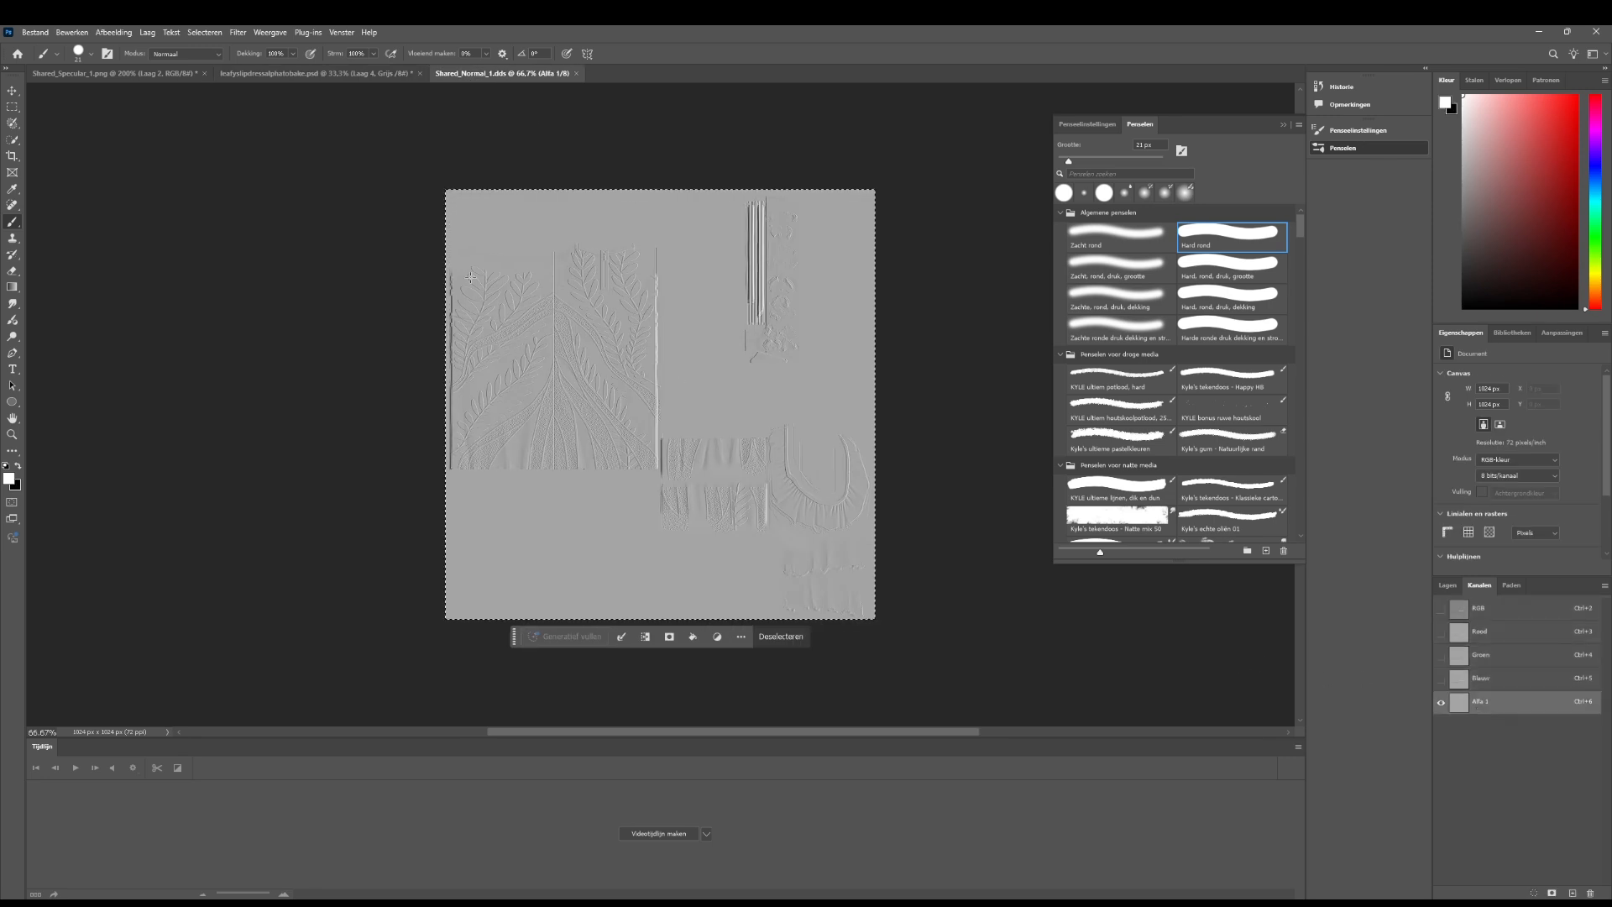
{"action": "left_click", "coordinate": [253, 79]}
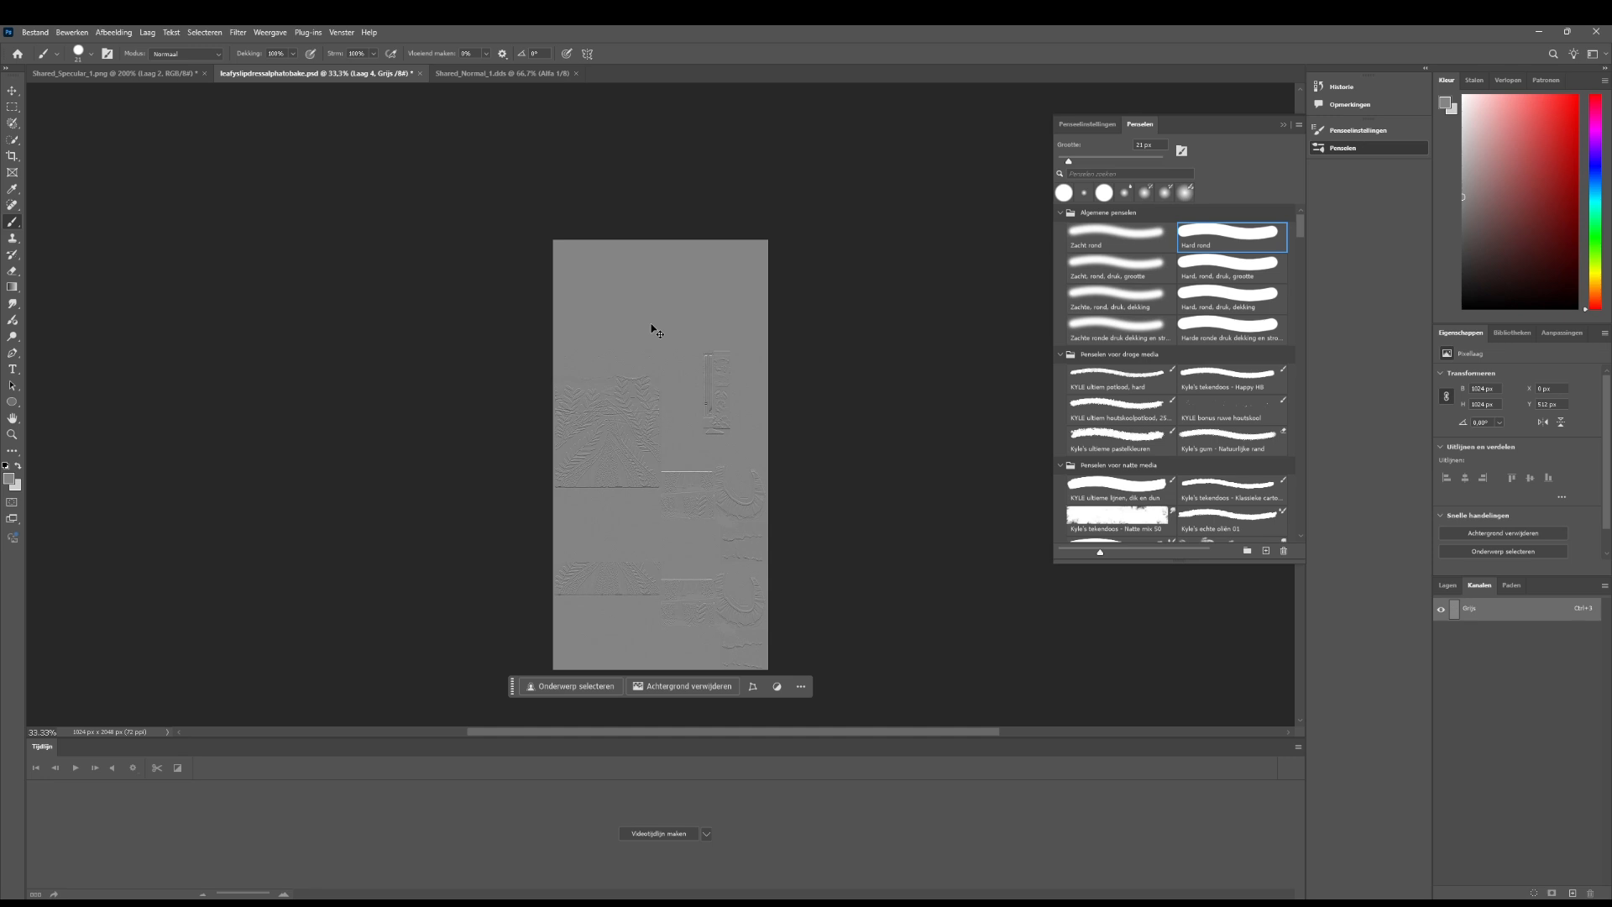
{"action": "key", "text": "v"}
{"action": "left_click_drag", "start_coordinate": [683, 461], "coordinate": [679, 569]}
Sample the alpha texture's lighter grey and paint it over the whole upper half of the canvas with an enlarged hard round brush
{"action": "left_click", "coordinate": [13, 189]}
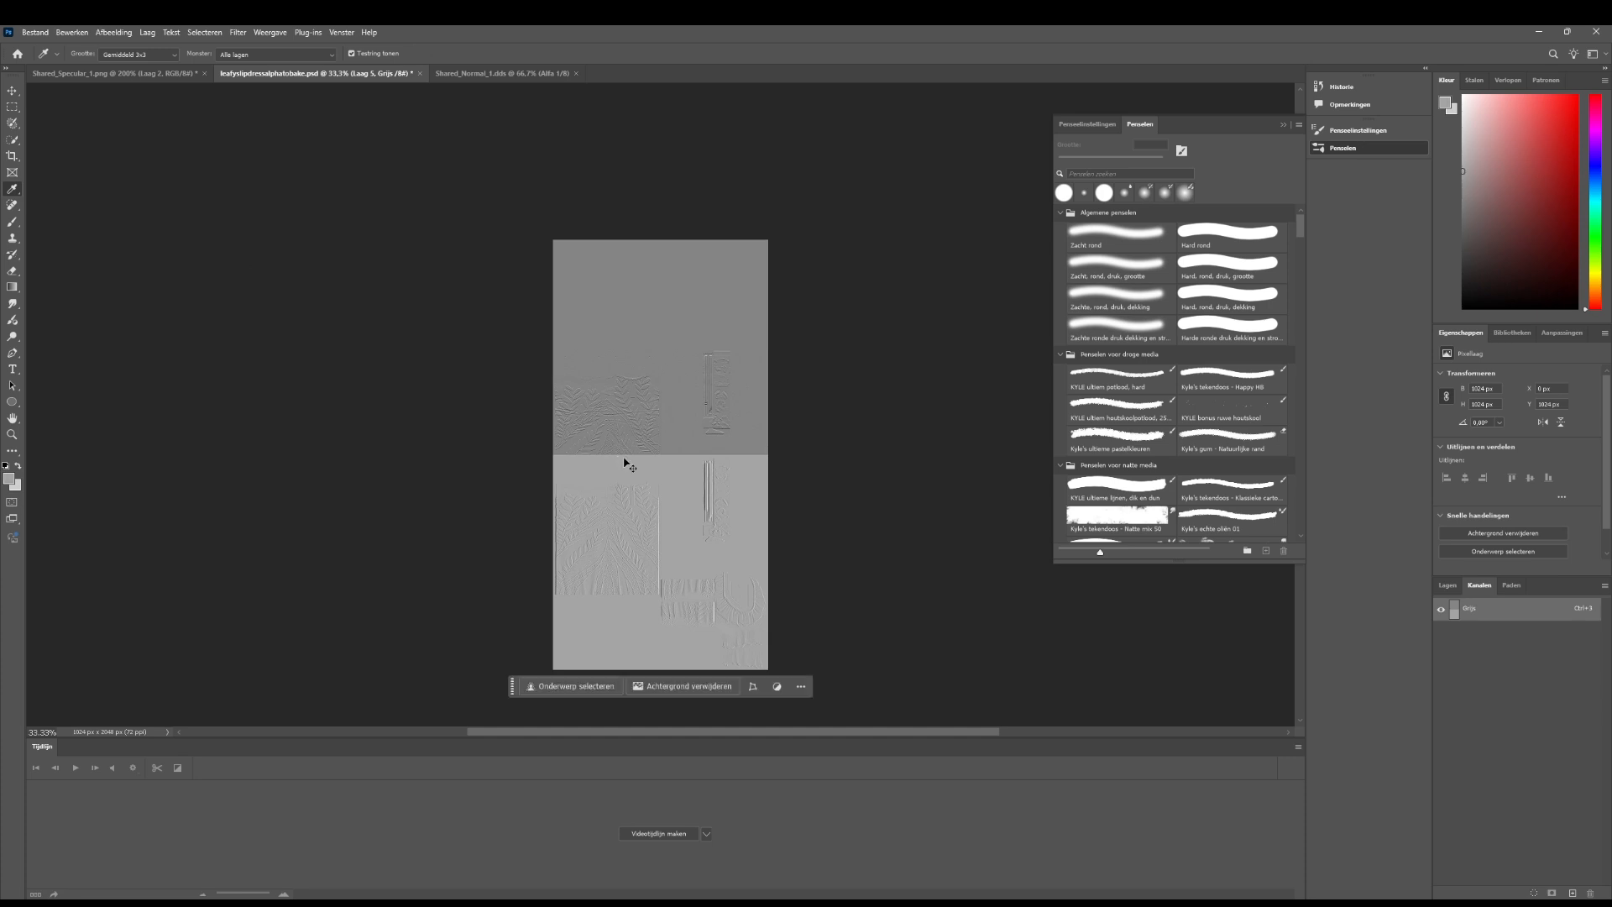
{"action": "key", "text": "ctrl+plus"}
{"action": "mouse_move", "coordinate": [505, 481]}
{"action": "left_mouse_down"}
{"action": "mouse_move", "coordinate": [546, 479]}
{"action": "mouse_move", "coordinate": [548, 496]}
{"action": "mouse_move", "coordinate": [617, 476]}
{"action": "mouse_move", "coordinate": [831, 475]}
{"action": "mouse_move", "coordinate": [546, 460]}
{"action": "mouse_move", "coordinate": [522, 440]}
{"action": "mouse_move", "coordinate": [503, 336]}
{"action": "mouse_move", "coordinate": [760, 261]}
{"action": "left_mouse_up"}
{"action": "left_click", "coordinate": [12, 222]}
{"action": "left_click", "coordinate": [92, 55]}
{"action": "left_click_drag", "start_coordinate": [80, 95], "coordinate": [118, 96]}
{"action": "mouse_move", "coordinate": [493, 432]}
{"action": "left_mouse_down"}
{"action": "mouse_move", "coordinate": [554, 462]}
{"action": "mouse_move", "coordinate": [672, 470]}
{"action": "mouse_move", "coordinate": [818, 433]}
{"action": "left_mouse_up"}
{"action": "mouse_move", "coordinate": [675, 414]}
{"action": "left_mouse_down"}
{"action": "mouse_move", "coordinate": [870, 436]}
{"action": "mouse_move", "coordinate": [852, 377]}
{"action": "mouse_move", "coordinate": [520, 310]}
{"action": "mouse_move", "coordinate": [603, 297]}
{"action": "mouse_move", "coordinate": [443, 238]}
{"action": "mouse_move", "coordinate": [638, 172]}
{"action": "mouse_move", "coordinate": [876, 170]}
{"action": "left_mouse_up"}
{"action": "scroll", "coordinate": [342, 170], "scroll_direction": "down", "scroll_amount": 2}
{"action": "scroll", "coordinate": [342, 170], "scroll_direction": "down", "scroll_amount": 3}
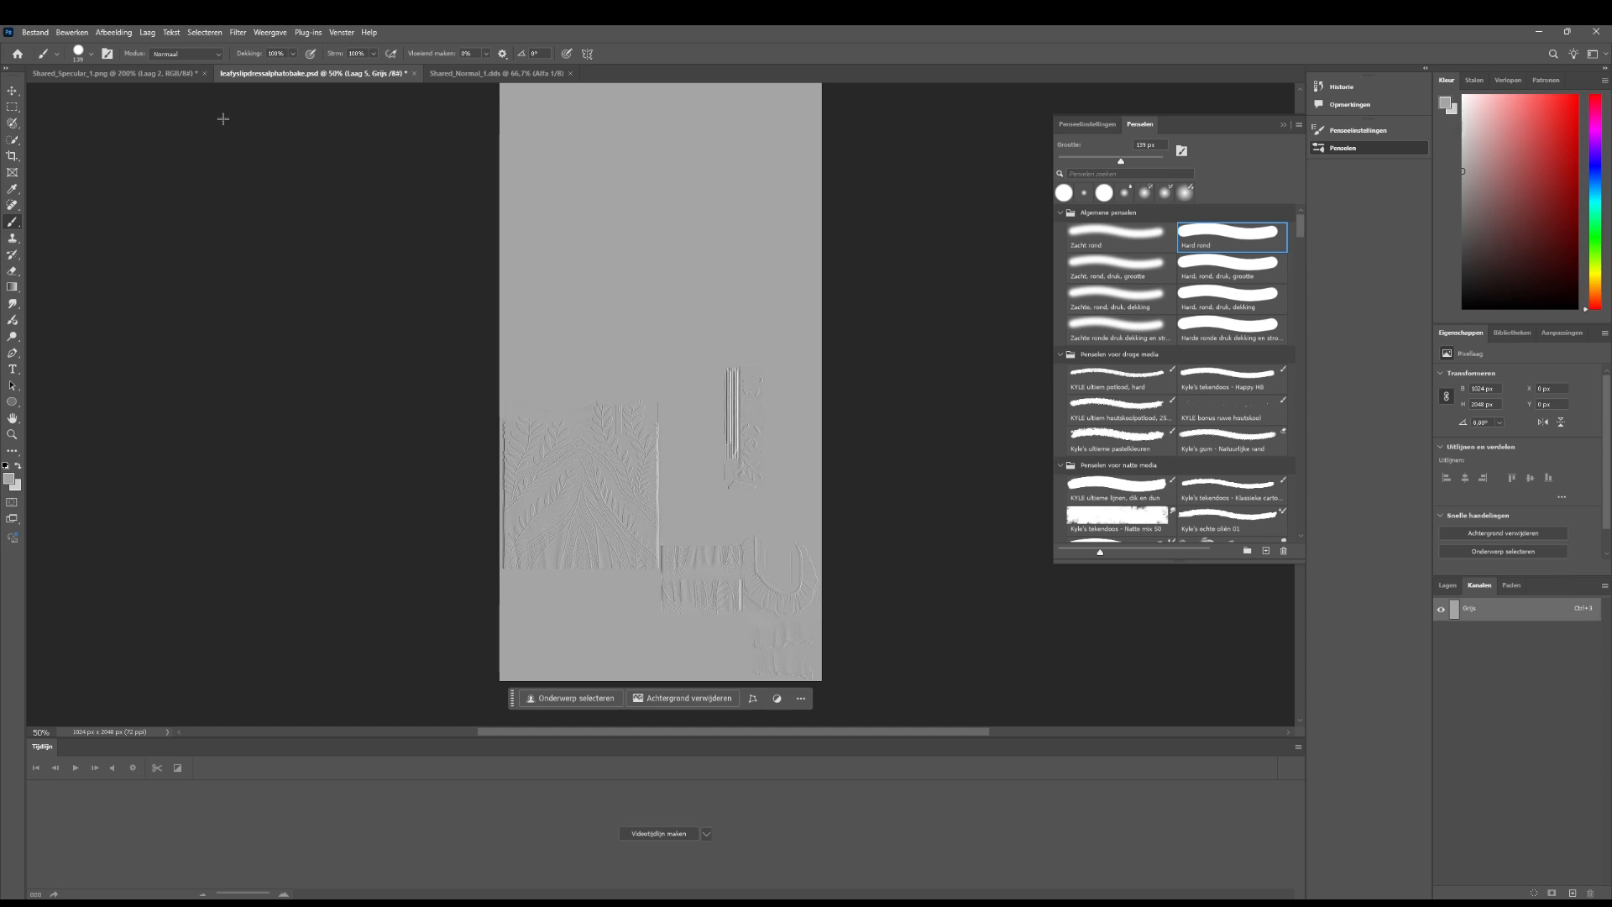
Start a quick PNG export of the alpha texture to view the files in the mine folder, and close it without saving
{"action": "left_click", "coordinate": [35, 32]}
{"action": "mouse_move", "coordinate": [110, 229]}
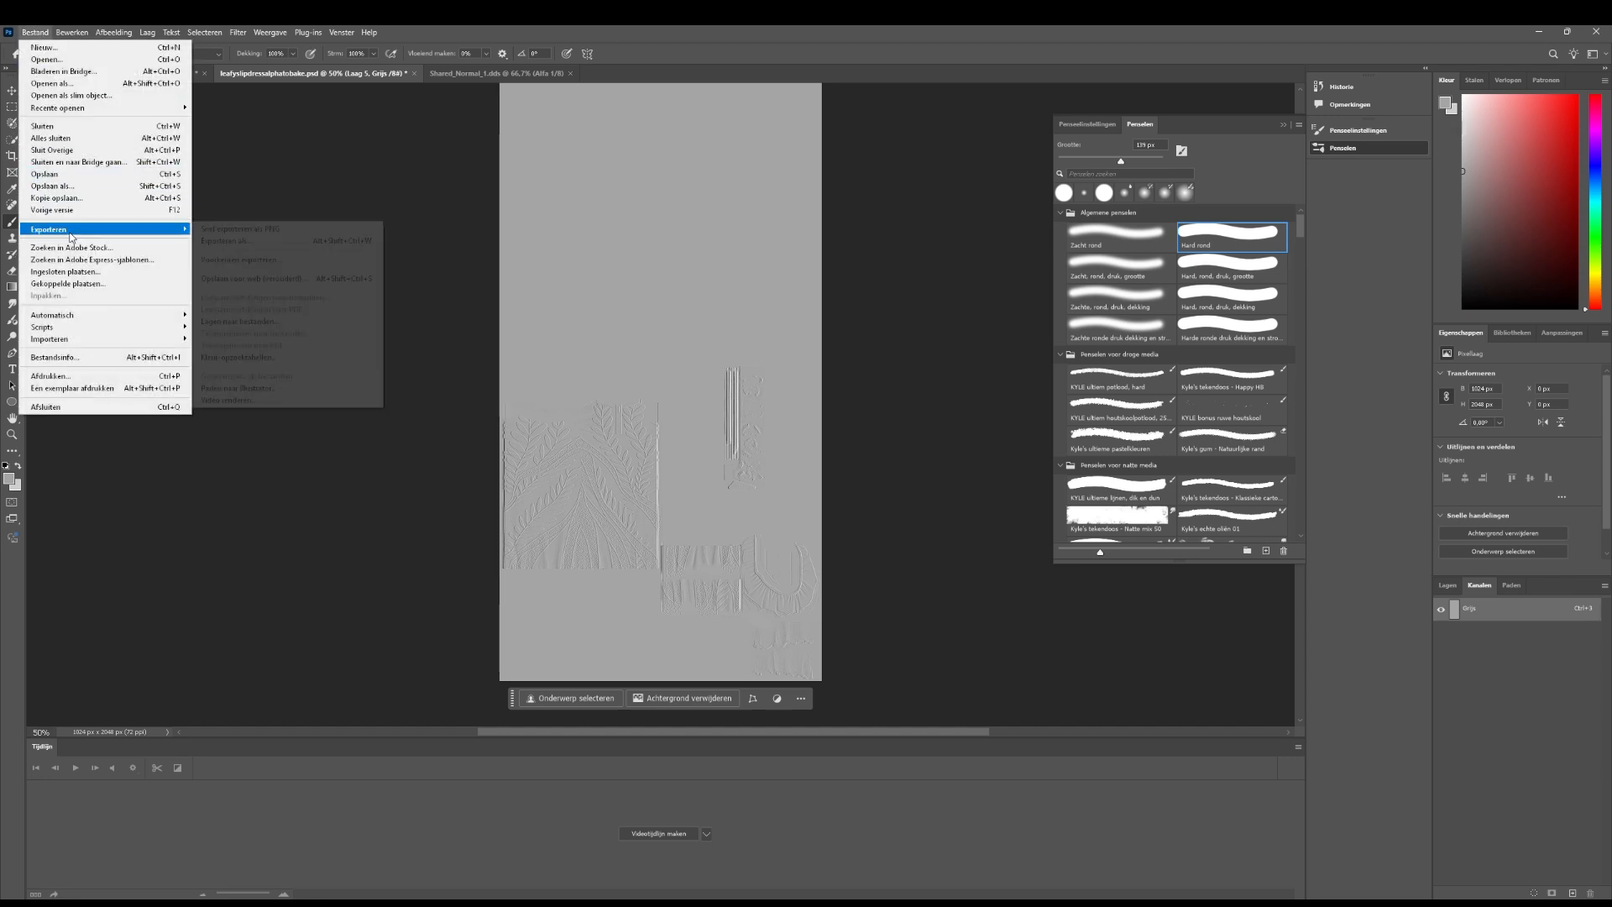
{"action": "left_click", "coordinate": [225, 236]}
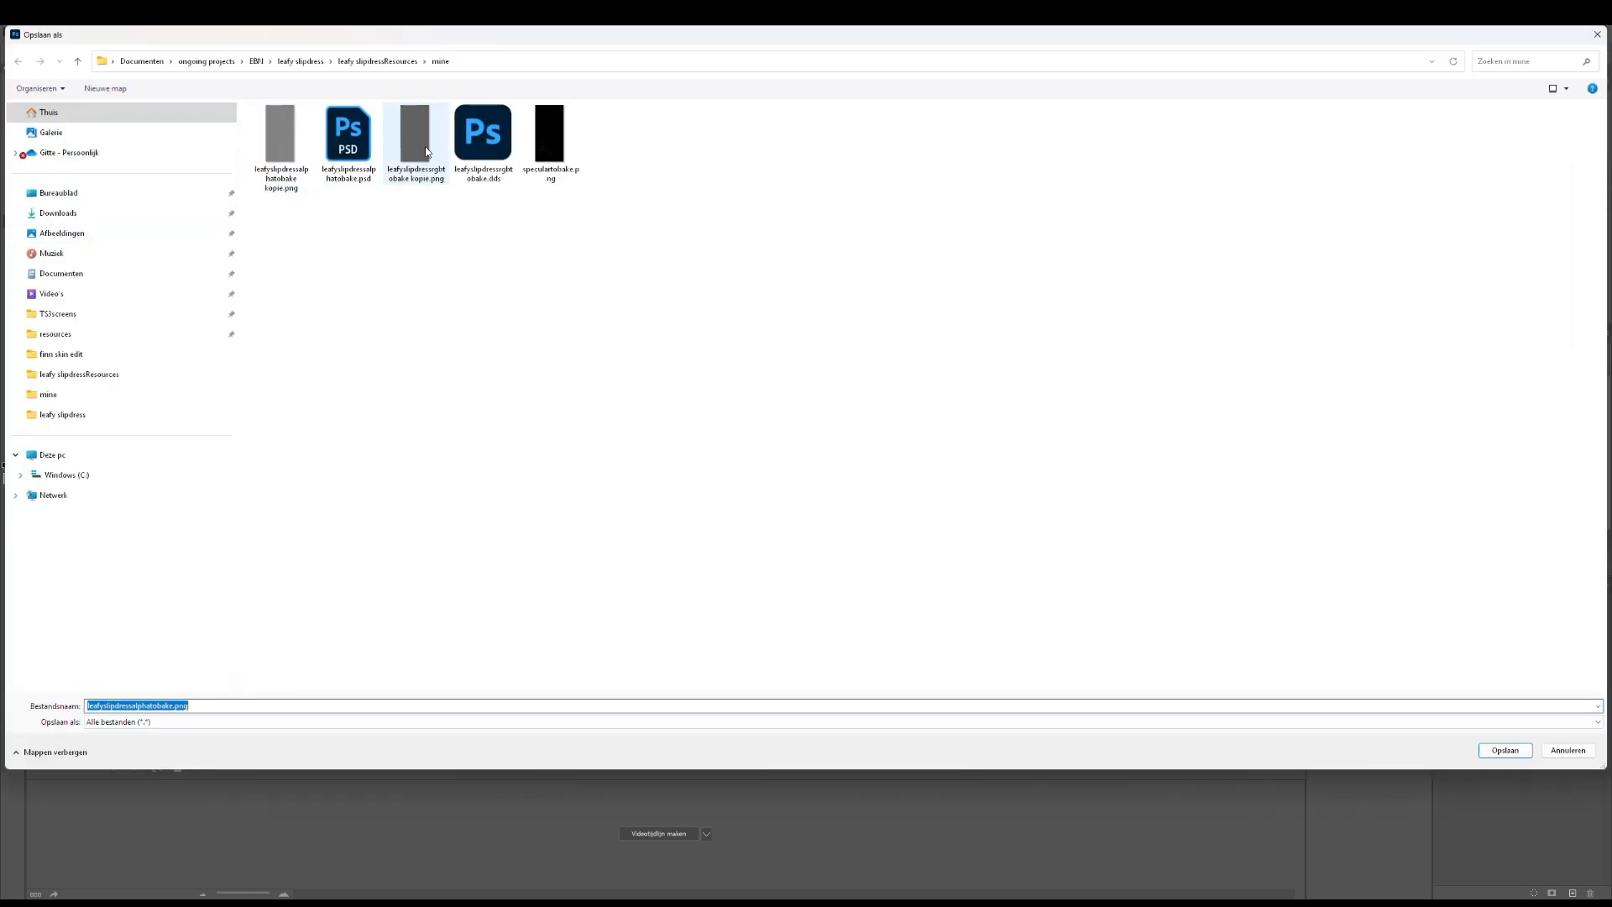
{"action": "left_click", "coordinate": [1597, 35]}
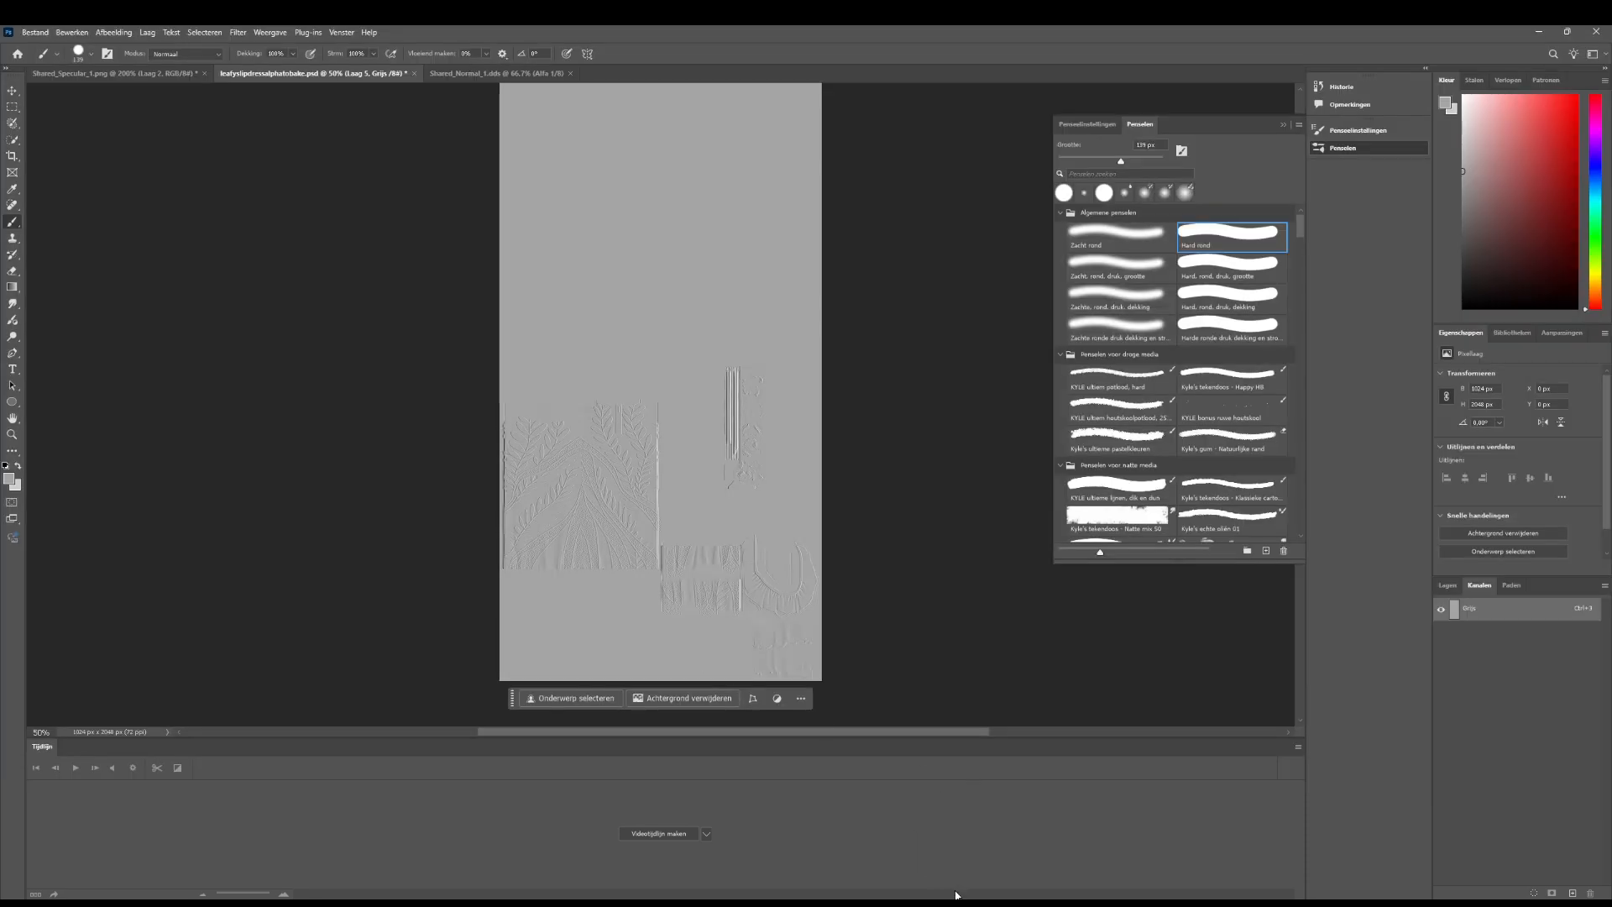
Switch to Blender, widen the 3D viewport and the outliner, and view the slip dress mesh's bust up close from an angle
{"action": "left_click", "coordinate": [865, 865]}
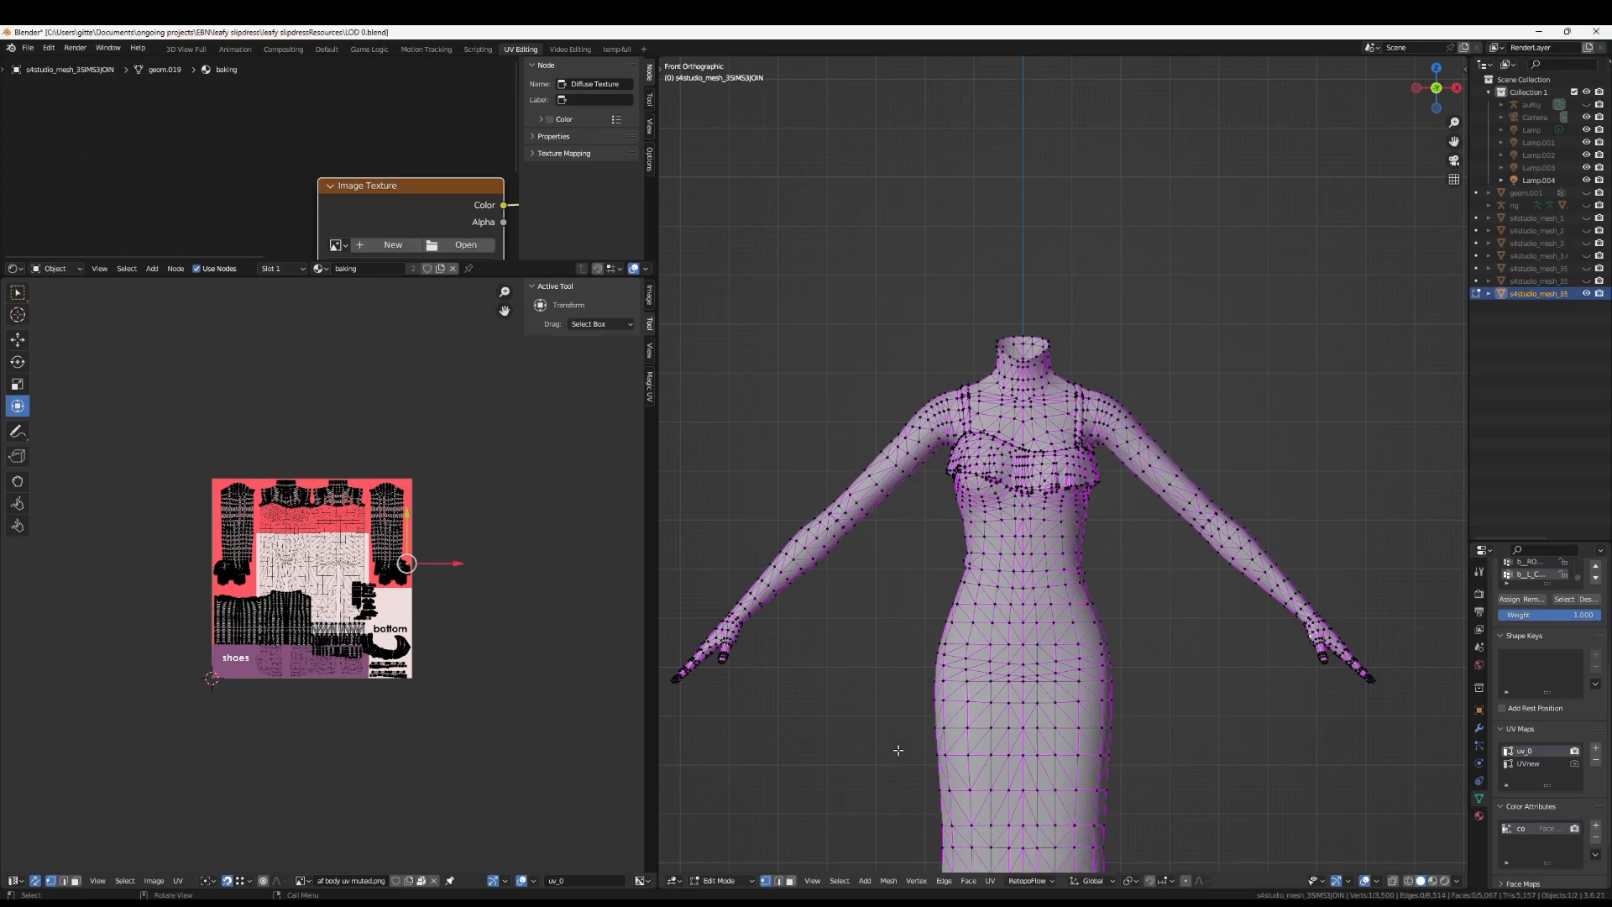
{"action": "scroll", "coordinate": [565, 672], "scroll_direction": "up", "scroll_amount": 2}
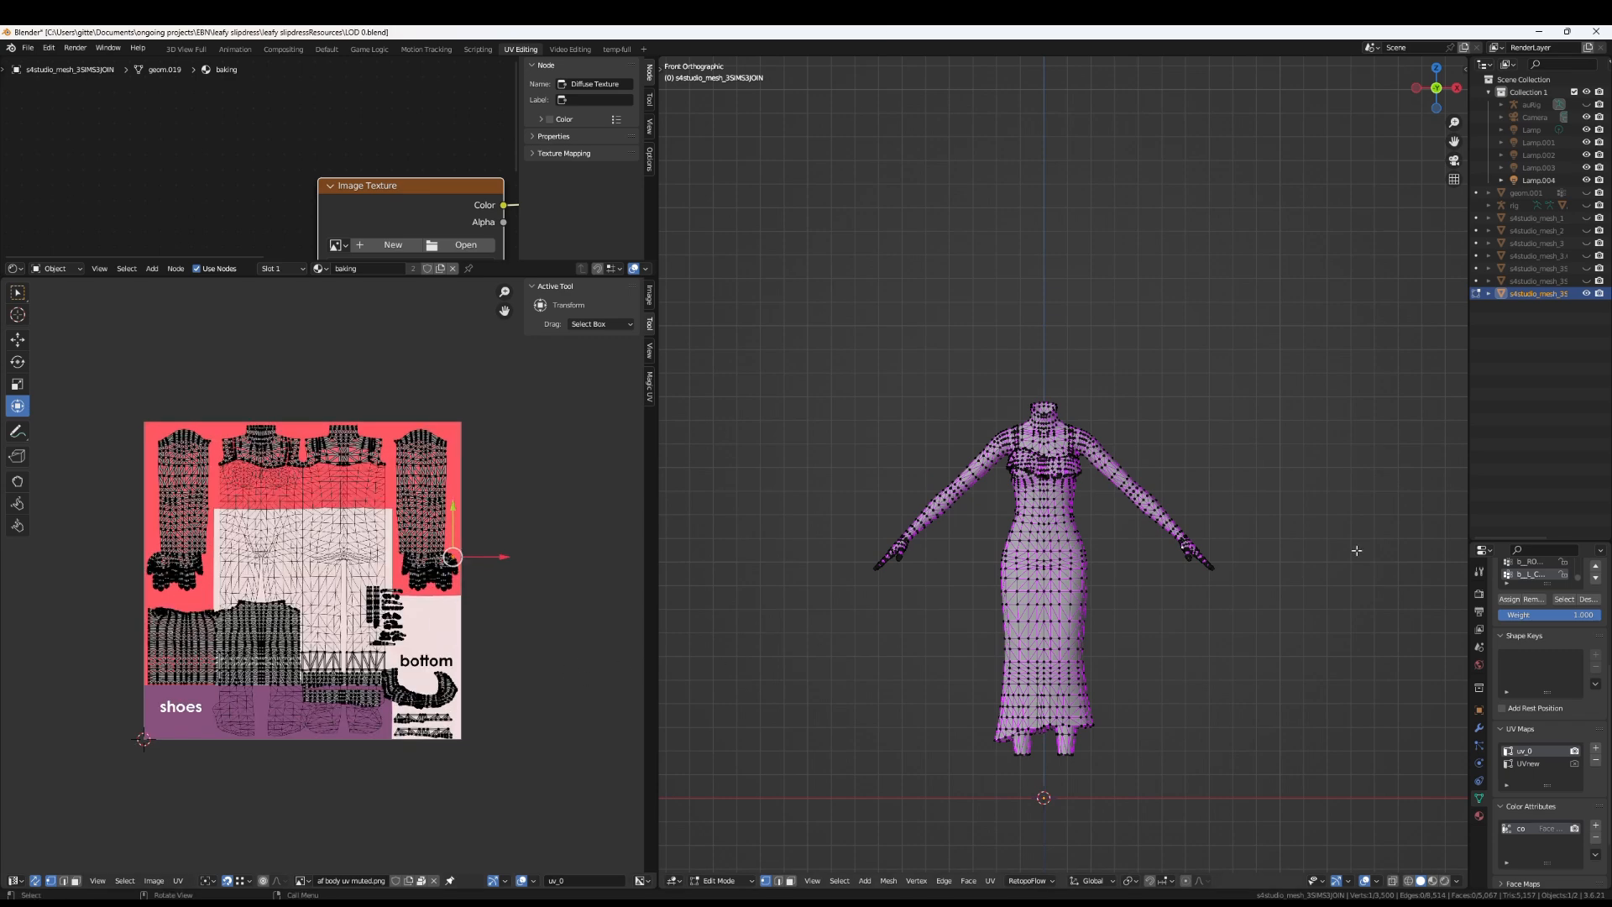
{"action": "left_click_drag", "start_coordinate": [659, 505], "coordinate": [254, 499]}
{"action": "scroll", "coordinate": [1083, 402], "scroll_direction": "up", "scroll_amount": 2}
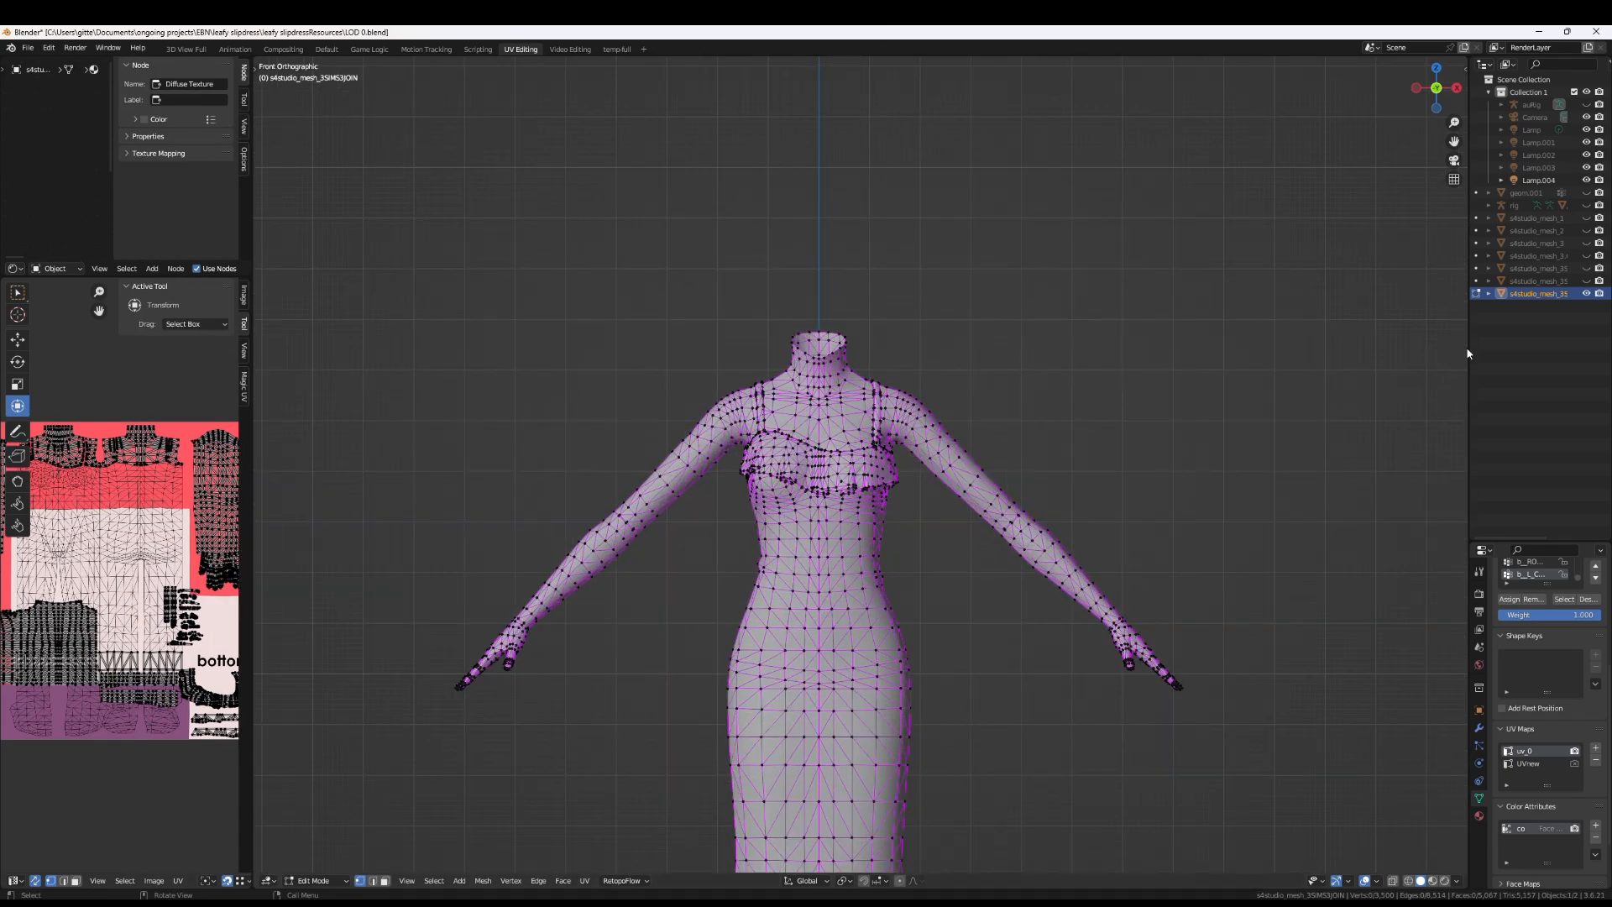
{"action": "left_click_drag", "start_coordinate": [1466, 347], "coordinate": [1153, 347]}
{"action": "scroll", "coordinate": [756, 403], "scroll_direction": "up", "scroll_amount": 4}
{"action": "middle_click_drag", "start_coordinate": [730, 403], "coordinate": [923, 395]}
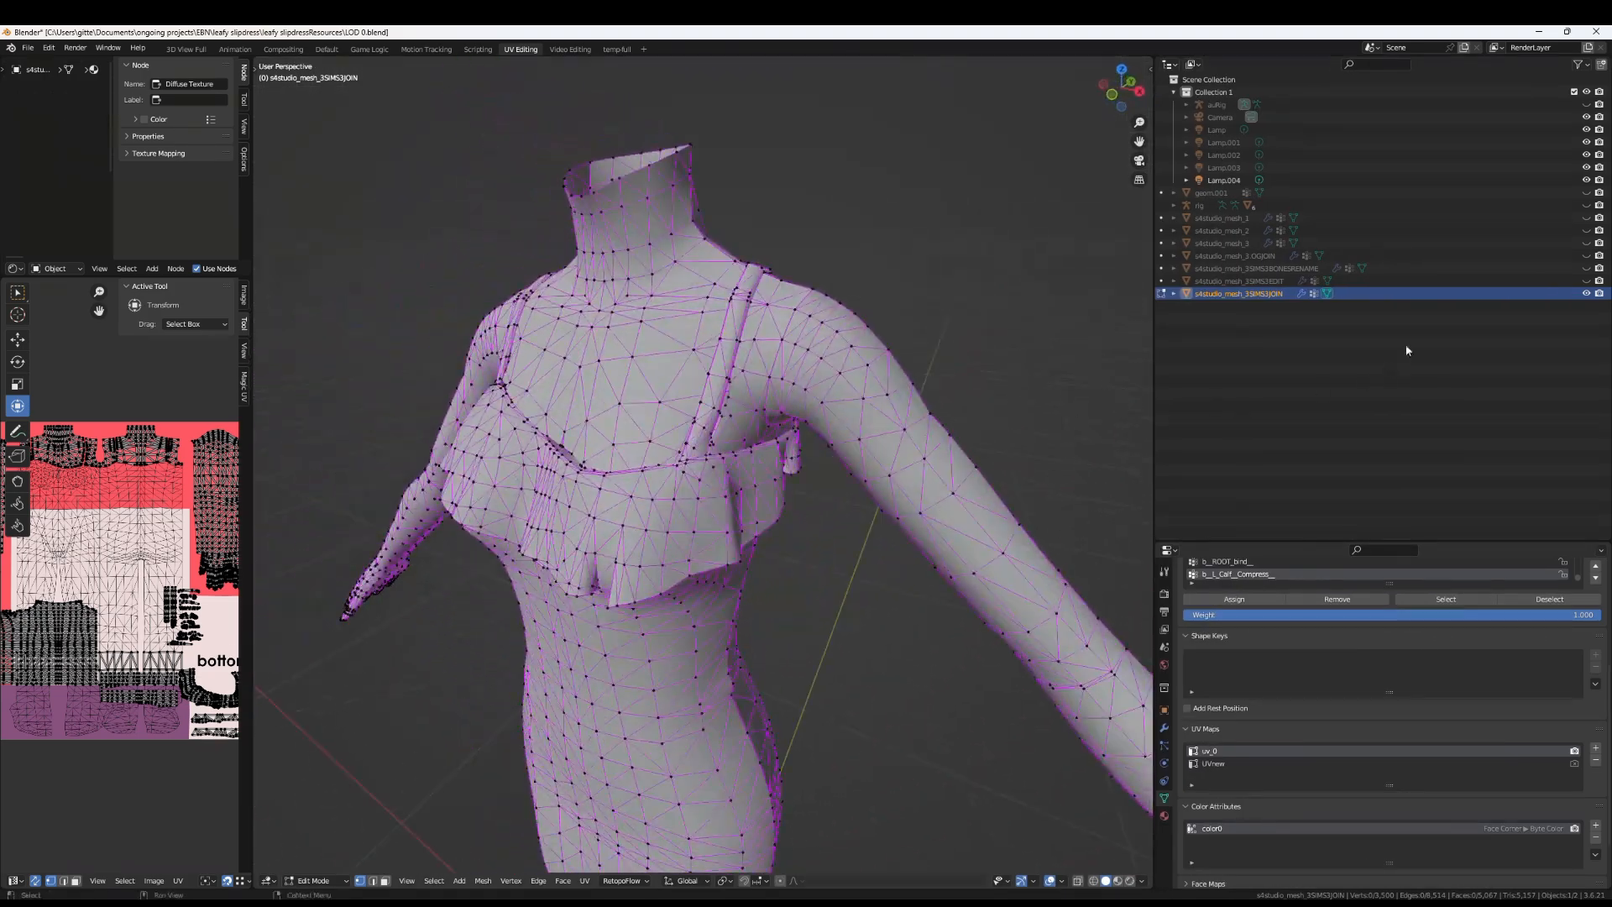
Hide the joined dress mesh, show geom.001, and inspect its neck and shoulders in front view
{"action": "left_click", "coordinate": [1586, 293]}
{"action": "left_click", "coordinate": [1586, 192]}
{"action": "scroll", "coordinate": [846, 435], "scroll_direction": "down", "scroll_amount": 5}
{"action": "key", "text": "KP_1"}
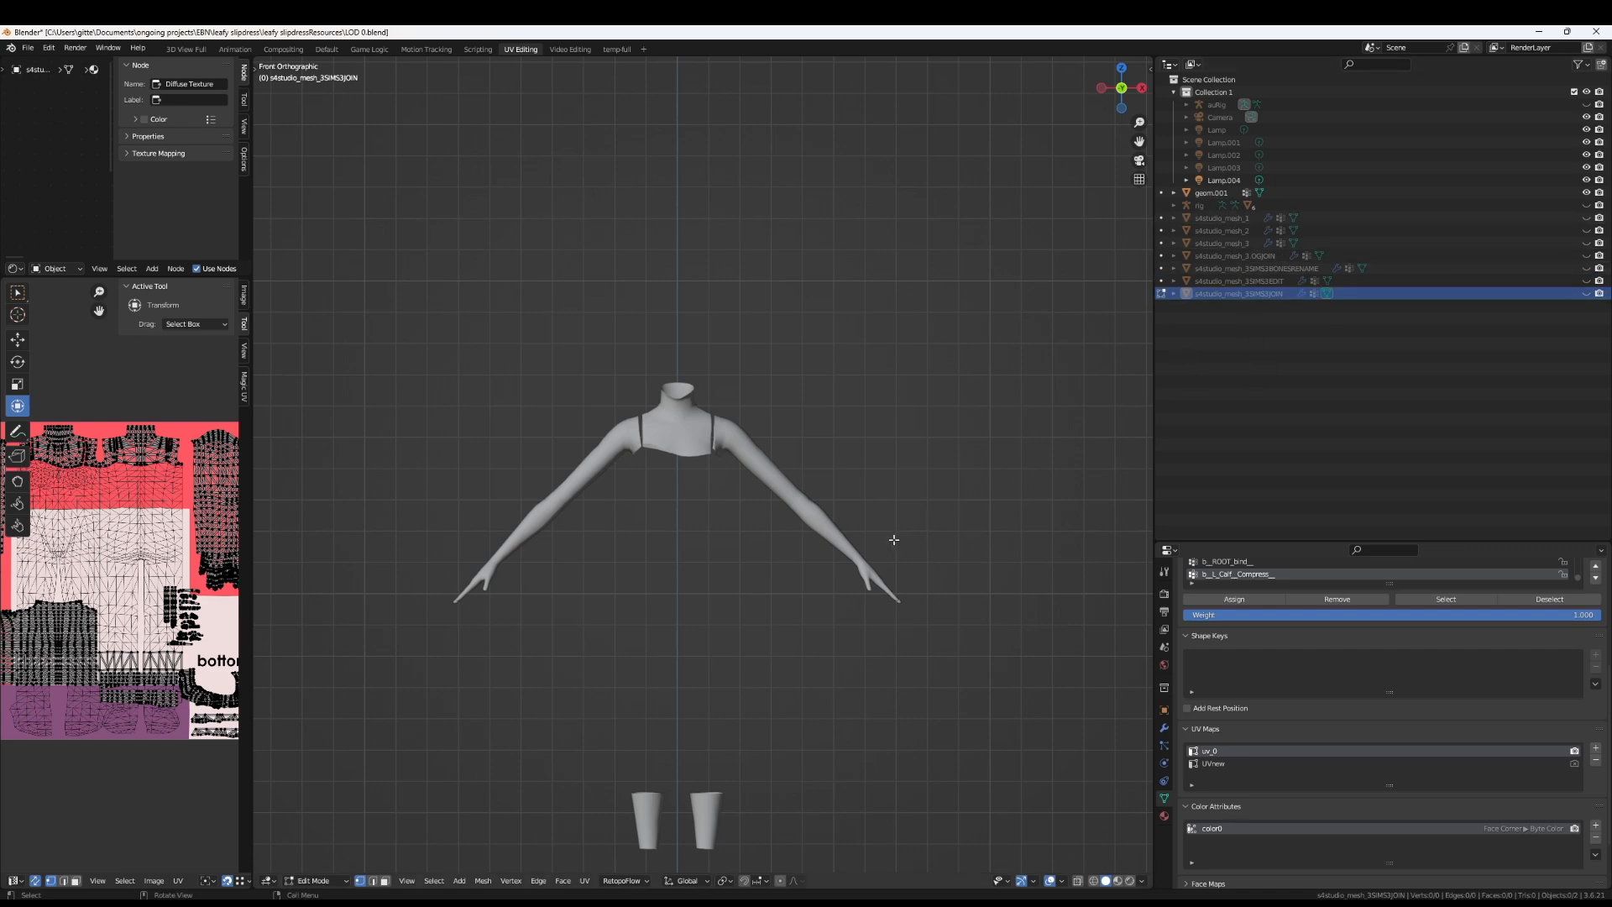
{"action": "scroll", "coordinate": [895, 539], "scroll_direction": "up", "scroll_amount": 1}
{"action": "middle_click_drag", "start_coordinate": [787, 658], "coordinate": [821, 507], "text": "shift"}
{"action": "middle_click_drag", "start_coordinate": [793, 373], "coordinate": [809, 491], "text": "shift"}
{"action": "scroll", "coordinate": [808, 490], "scroll_direction": "up", "scroll_amount": 8}
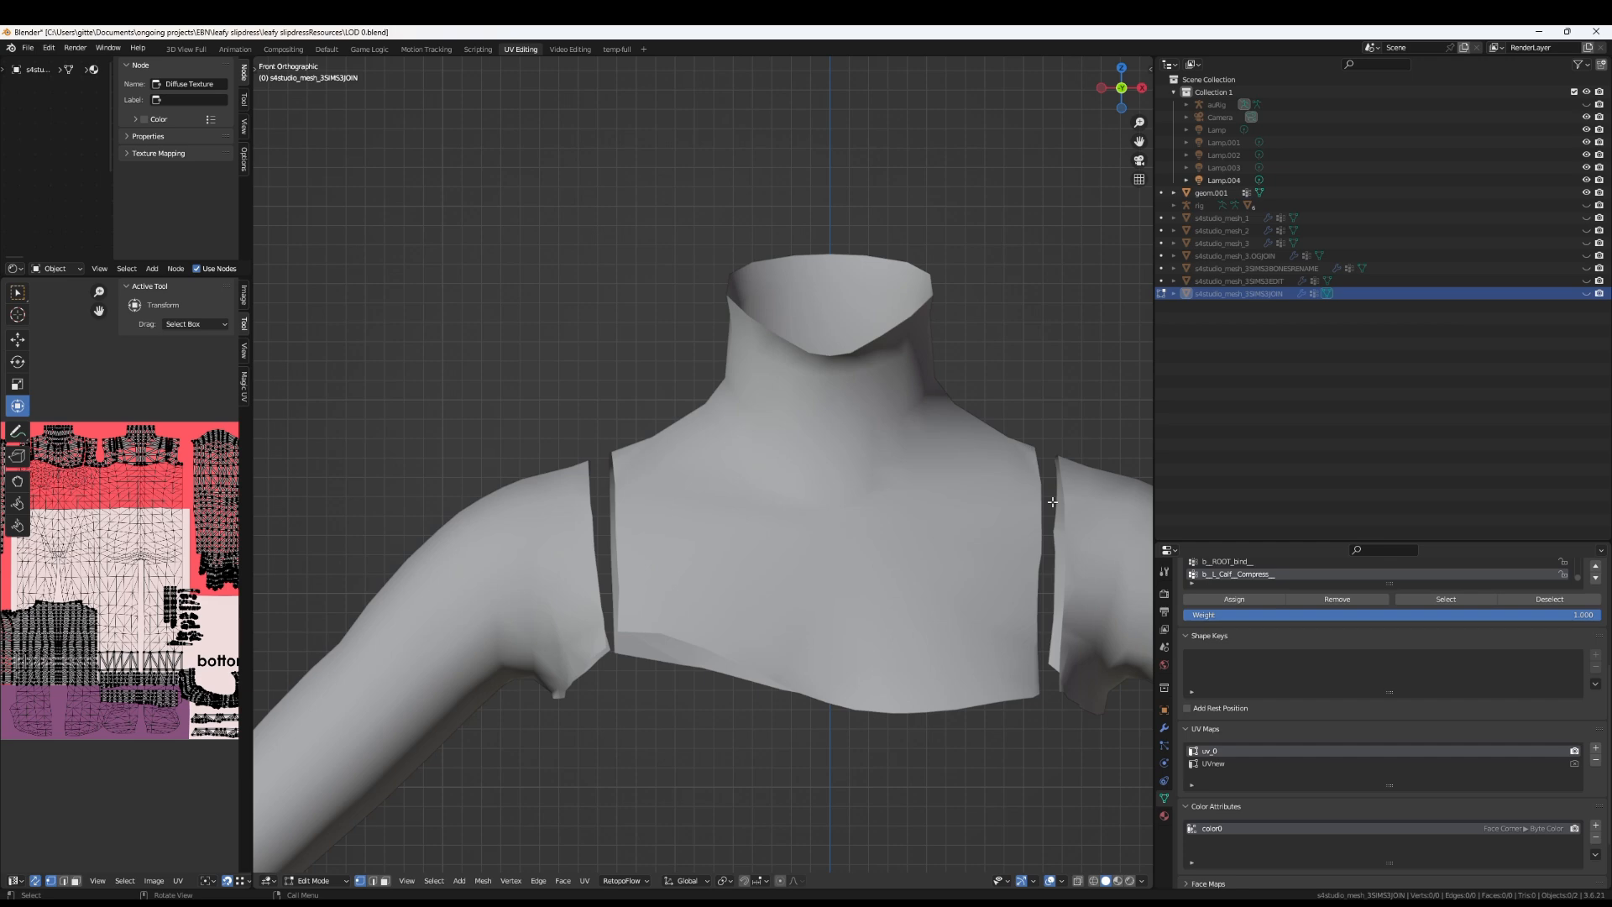
{"action": "scroll", "coordinate": [856, 500], "scroll_direction": "down", "scroll_amount": 6}
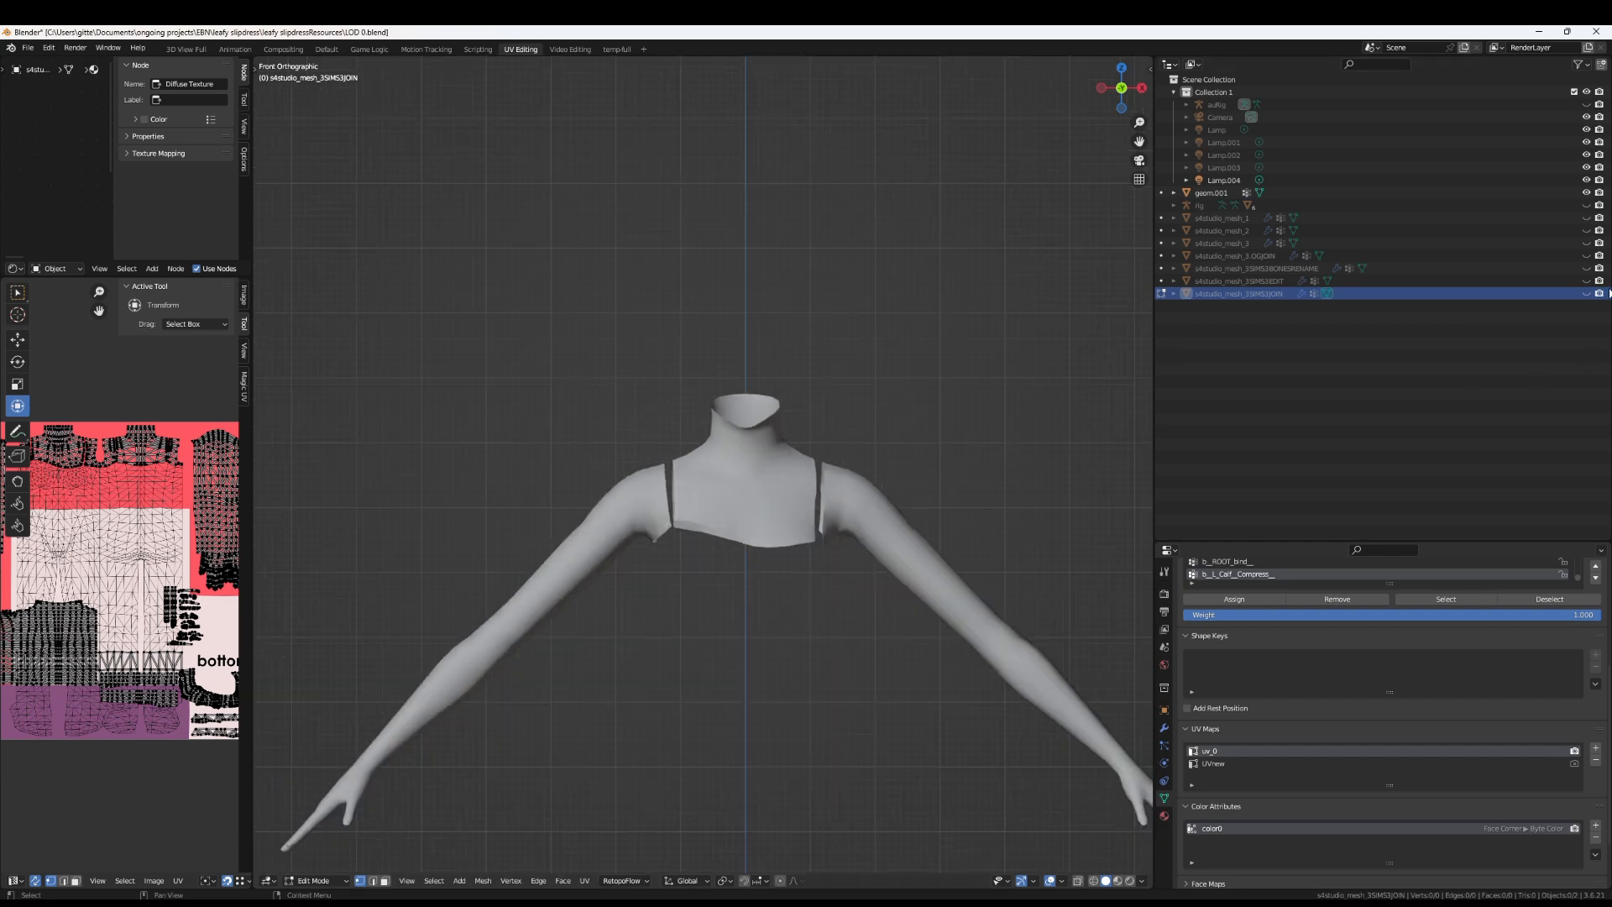
Show the joined dress mesh again and put it in Object Mode, displaying the rig only briefly
{"action": "left_click", "coordinate": [1586, 205]}
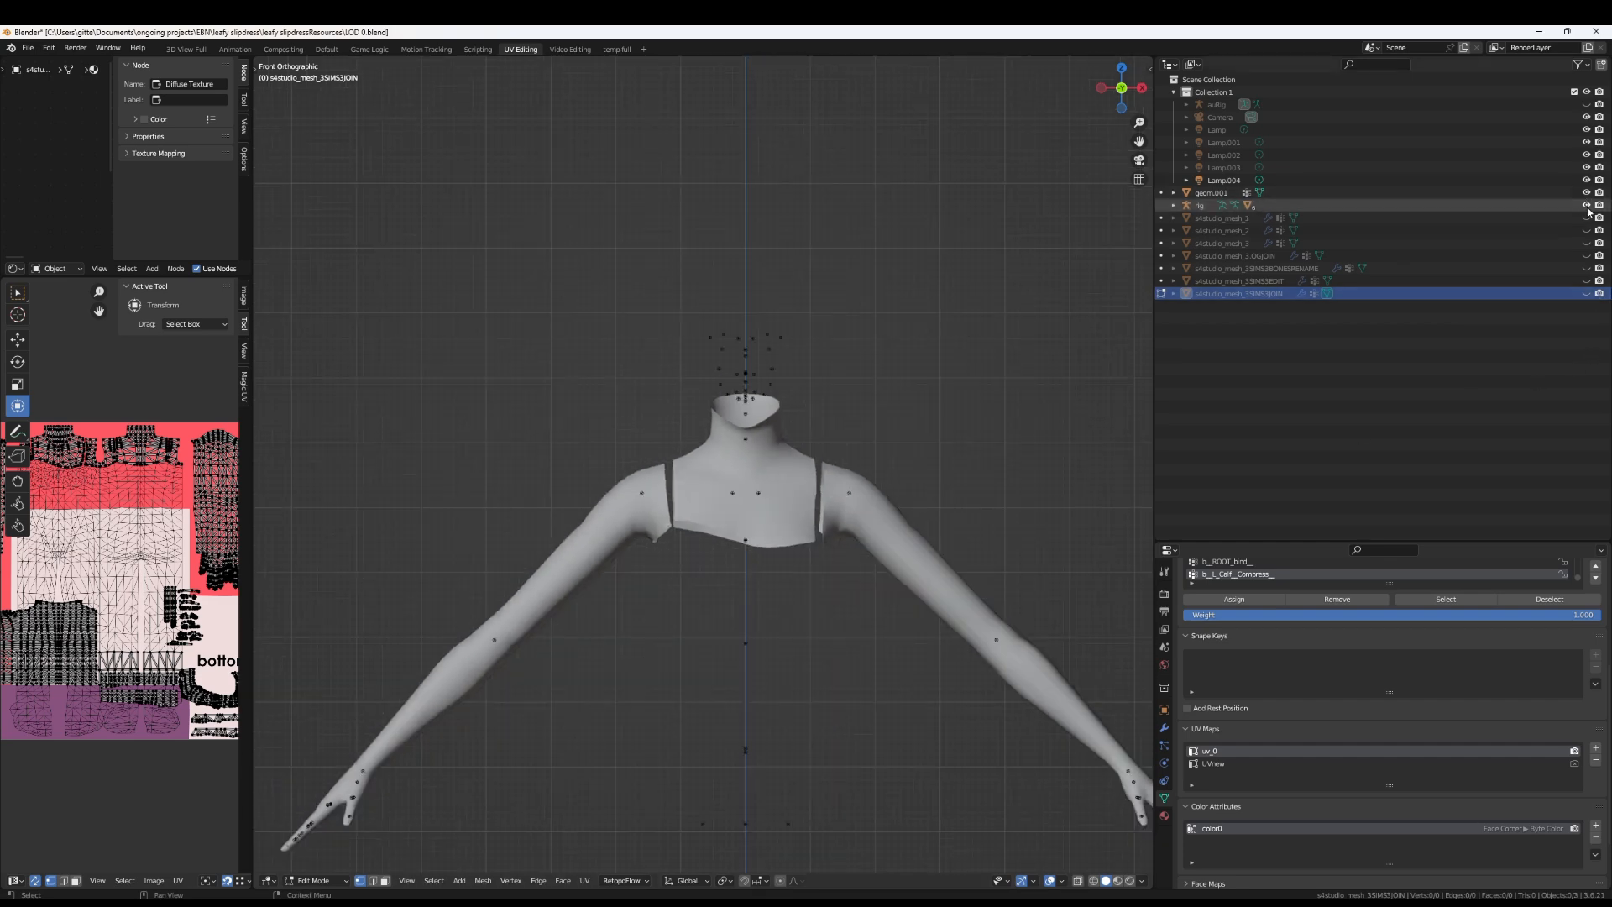
{"action": "left_click", "coordinate": [1585, 293]}
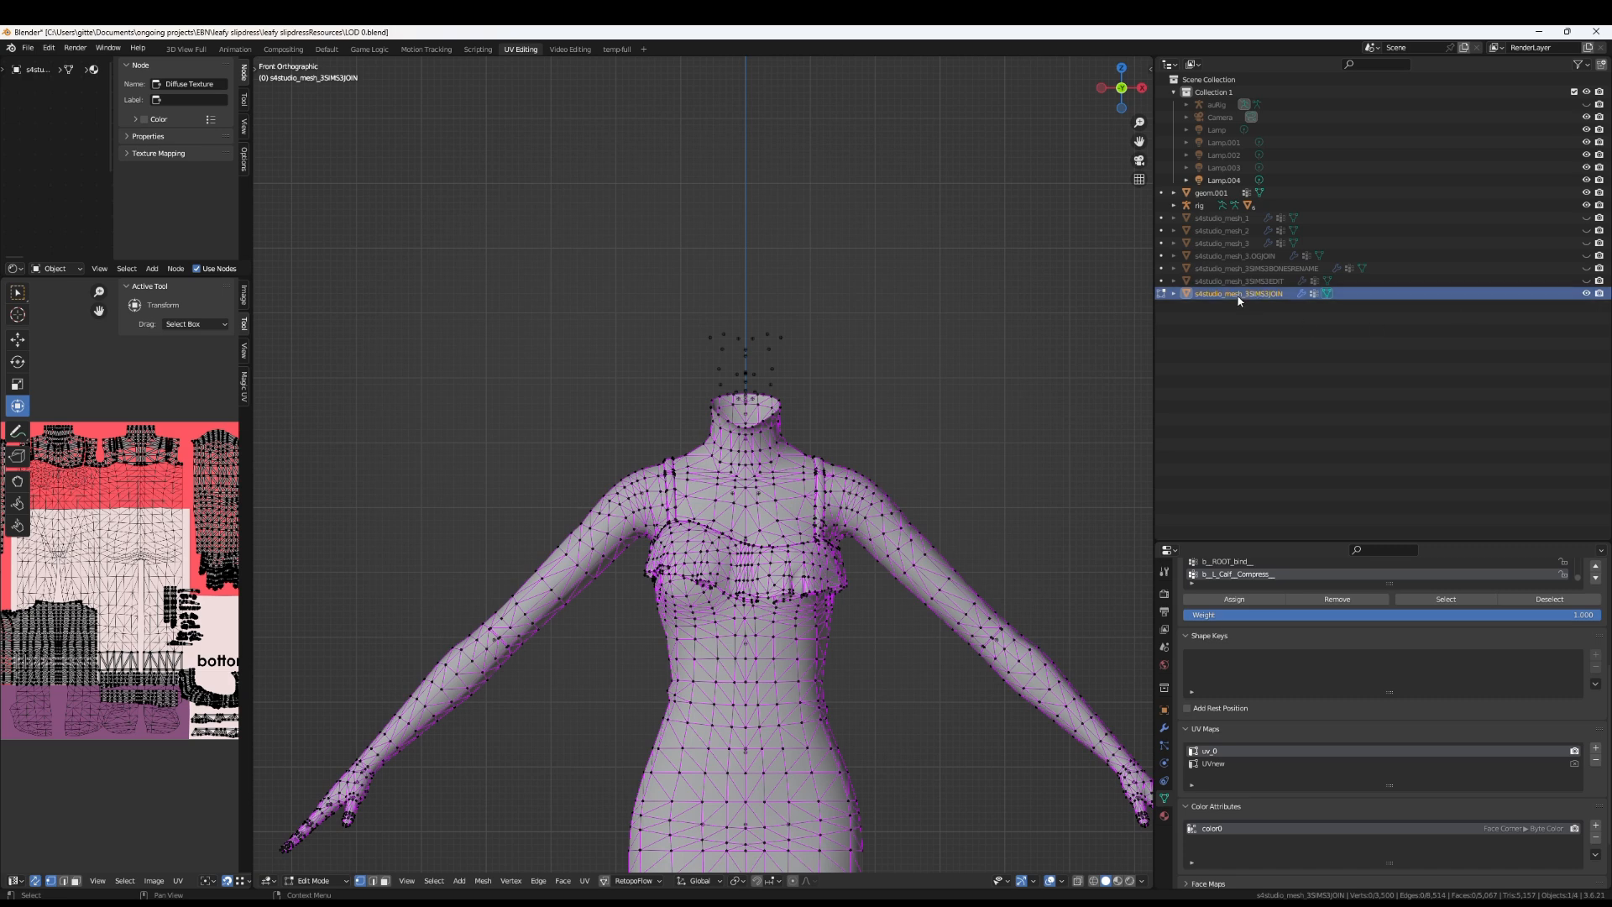
{"action": "left_click", "coordinate": [1161, 294]}
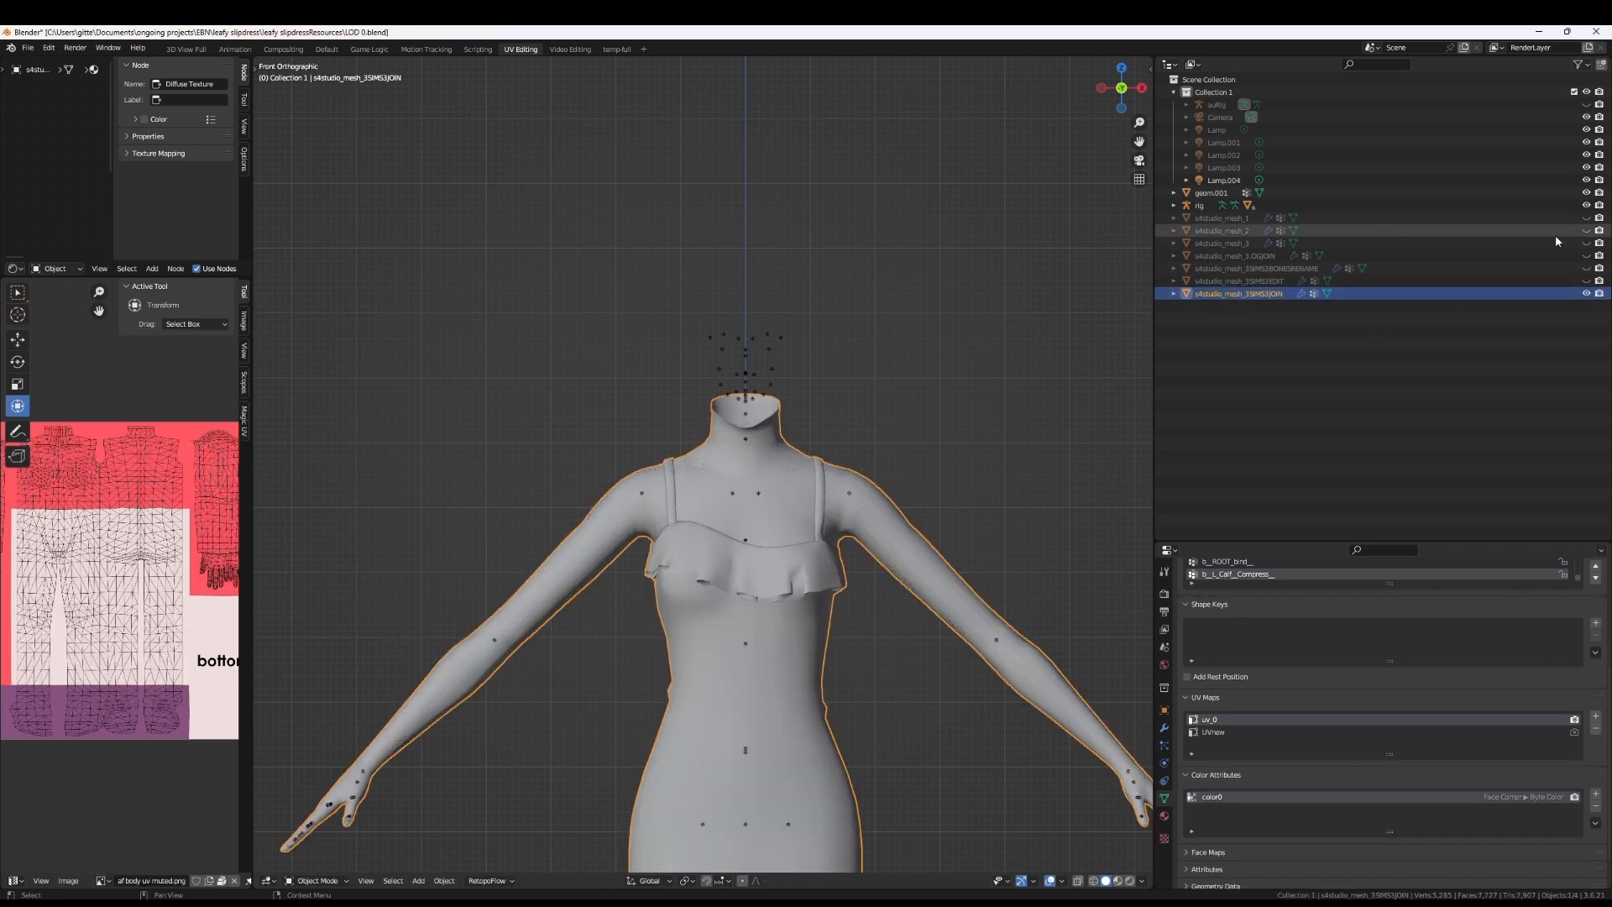
{"action": "left_click", "coordinate": [1585, 205]}
{"action": "scroll", "coordinate": [839, 655], "scroll_direction": "down", "scroll_amount": 5}
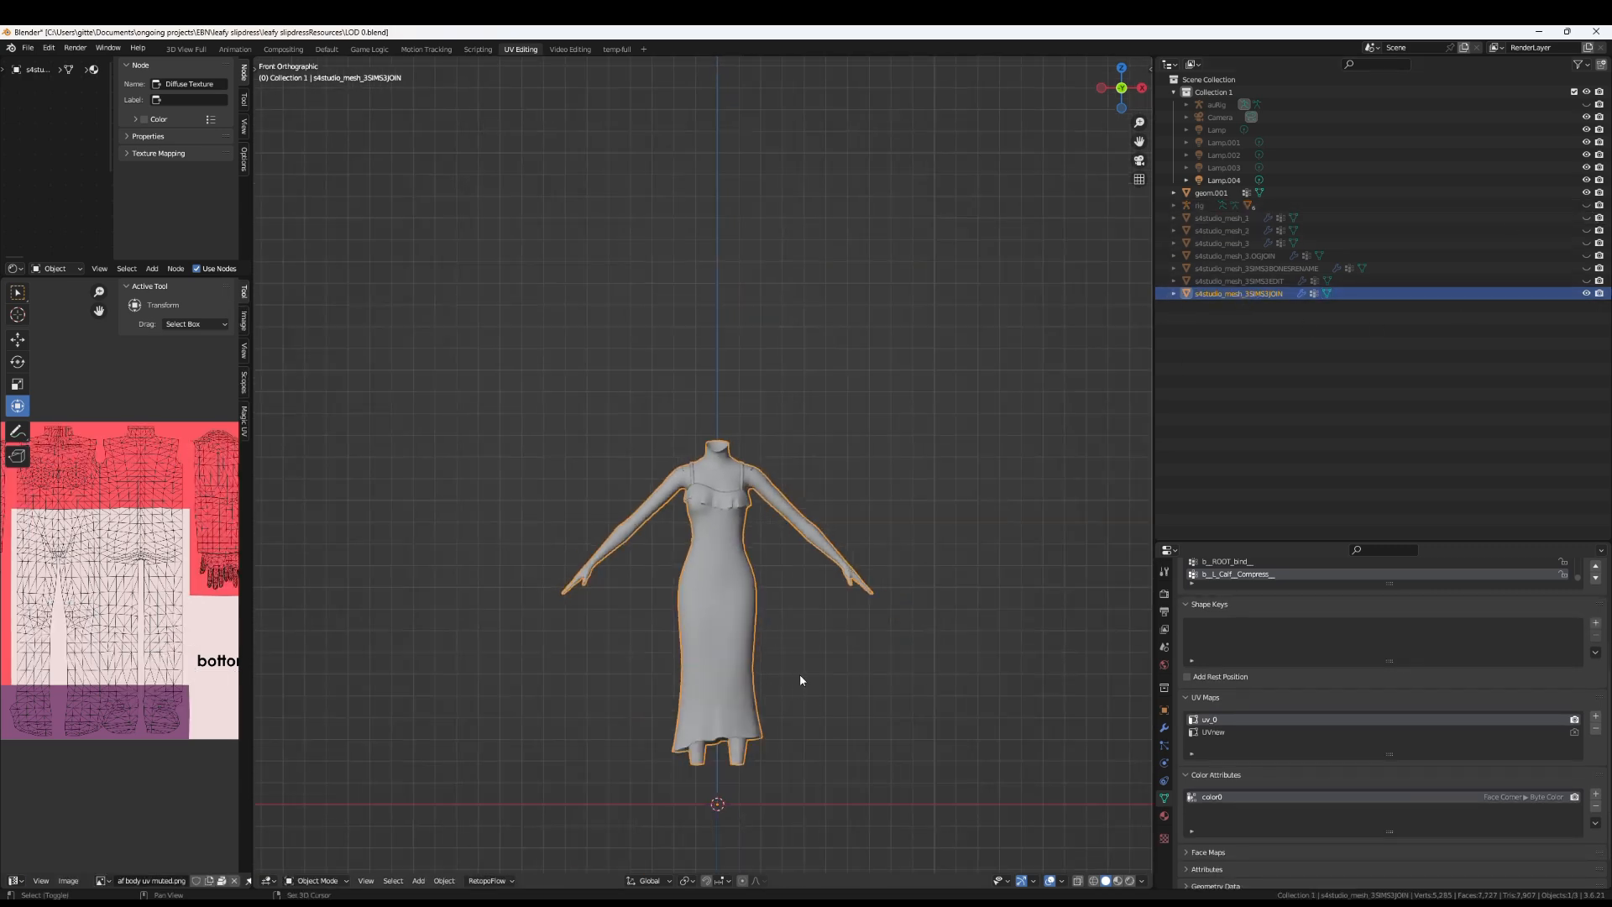
{"action": "scroll", "coordinate": [846, 537], "scroll_direction": "up", "scroll_amount": 3}
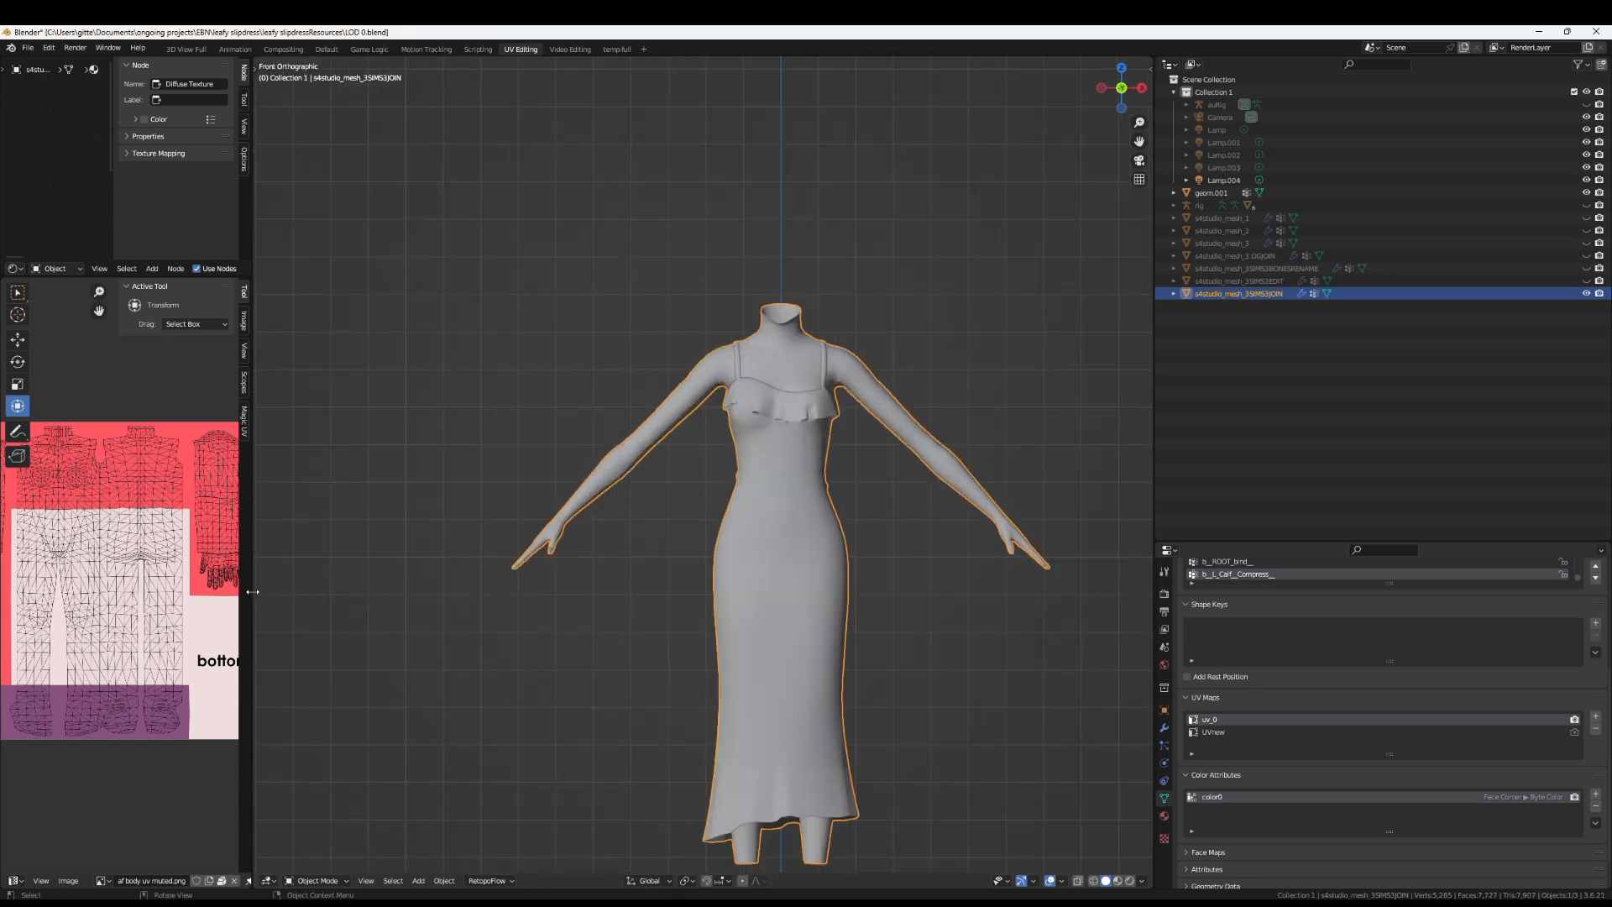
Widen the UV and node editors and delete the color0 color attribute from the joined dress mesh
{"action": "left_click", "coordinate": [287, 614]}
{"action": "left_click_drag", "start_coordinate": [253, 614], "coordinate": [615, 613]}
{"action": "scroll", "coordinate": [1286, 774], "scroll_direction": "down", "scroll_amount": 2}
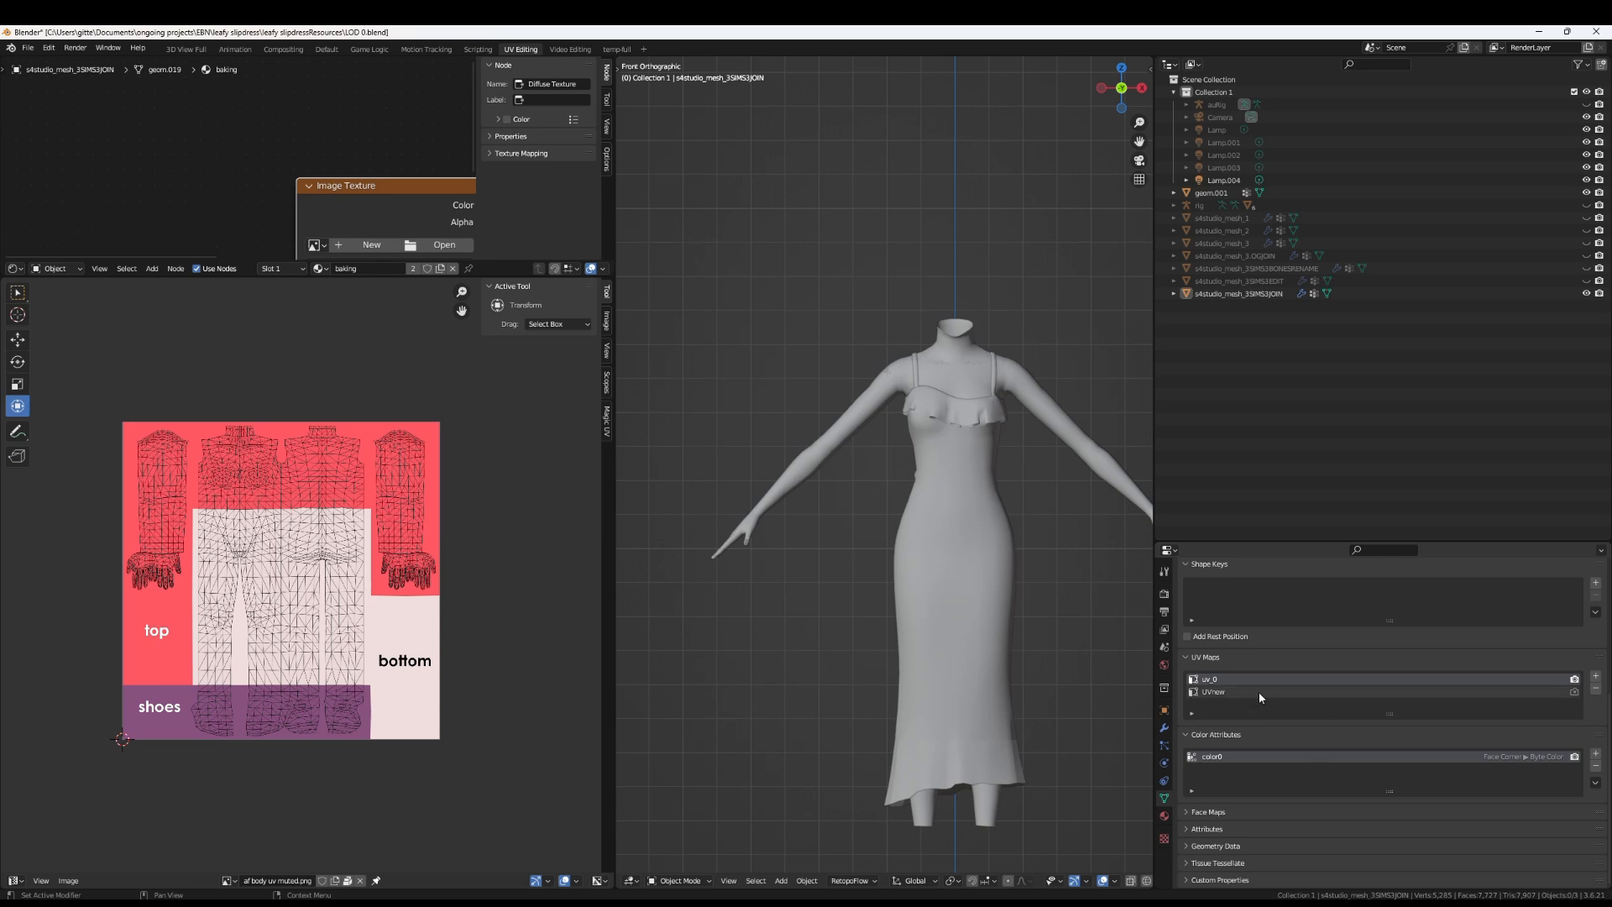
{"action": "left_click", "coordinate": [1594, 766]}
Add a third UV map to the dress mesh from uv_0 and enter Edit Mode
{"action": "left_click", "coordinate": [1309, 691]}
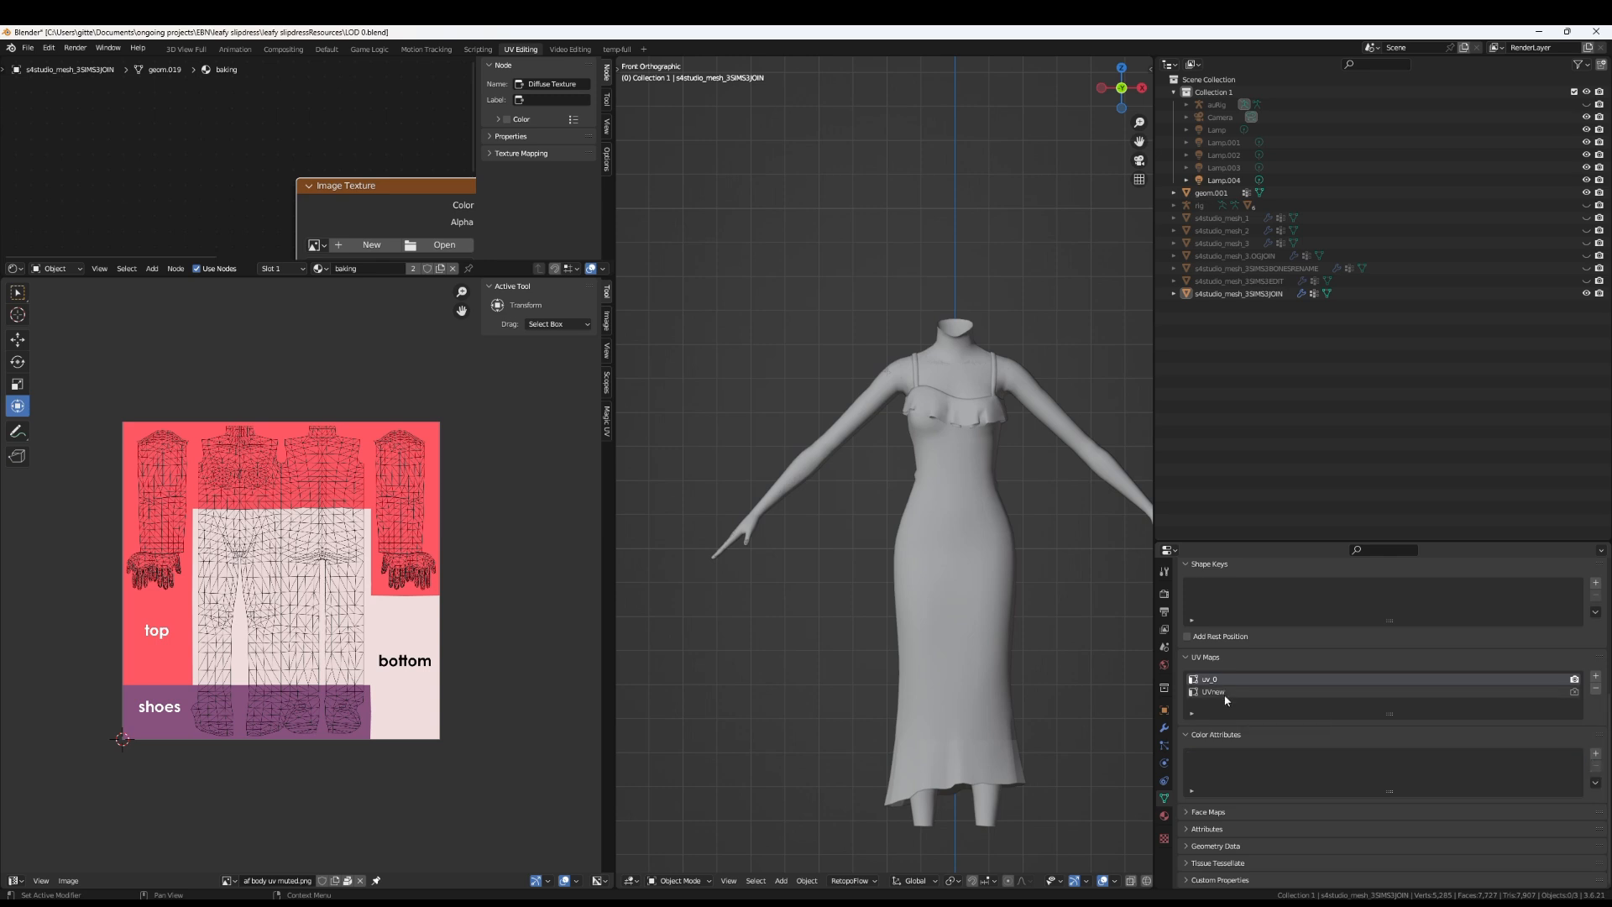
{"action": "left_click", "coordinate": [1326, 679]}
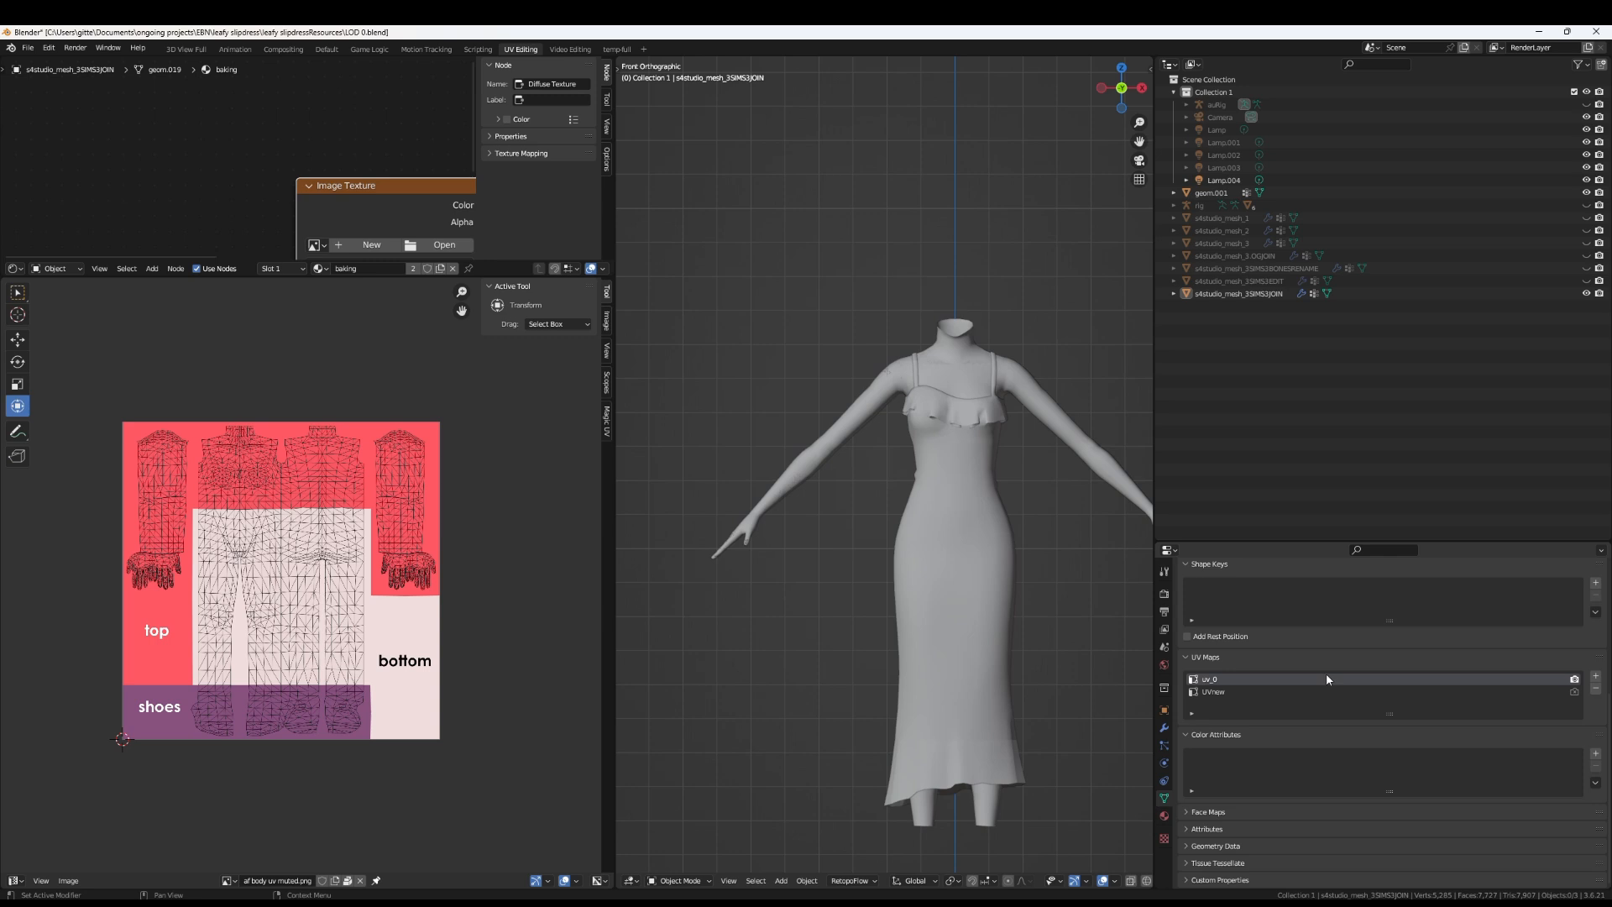
{"action": "left_click", "coordinate": [1596, 677]}
{"action": "left_click", "coordinate": [1227, 692]}
{"action": "left_click", "coordinate": [1442, 704]}
{"action": "left_click", "coordinate": [701, 881]}
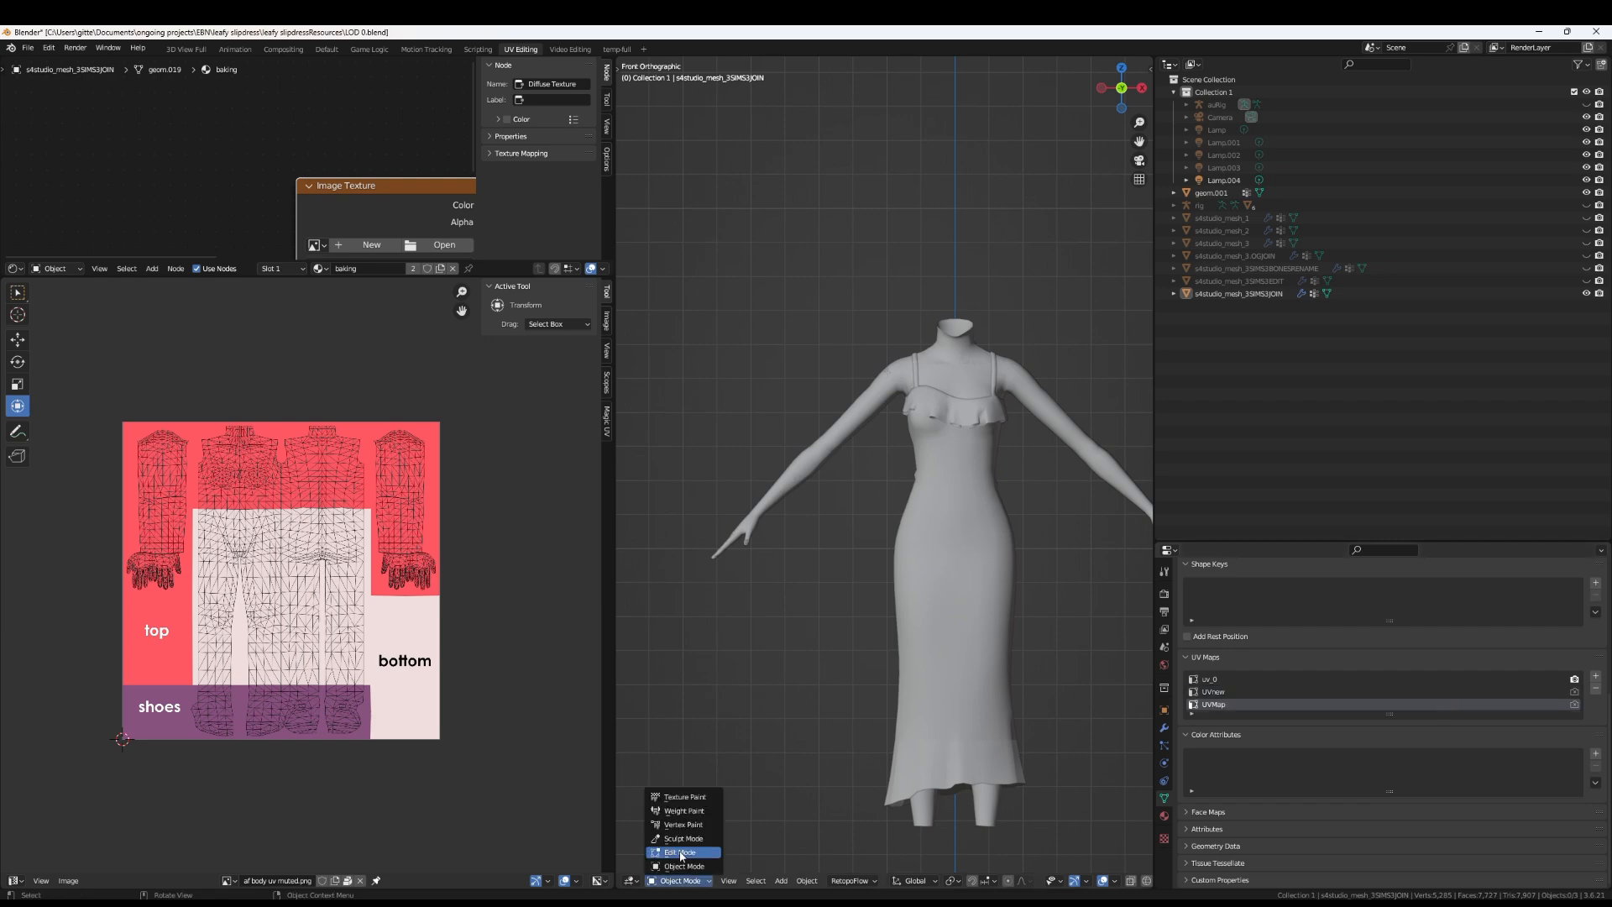
{"action": "left_click", "coordinate": [680, 852]}
Compare the new UV map's layout with those of uv_0 and UVnew, finishing on uv_0
{"action": "scroll", "coordinate": [504, 730], "scroll_direction": "up", "scroll_amount": 1}
{"action": "middle_click_drag", "start_coordinate": [604, 699], "coordinate": [610, 698]}
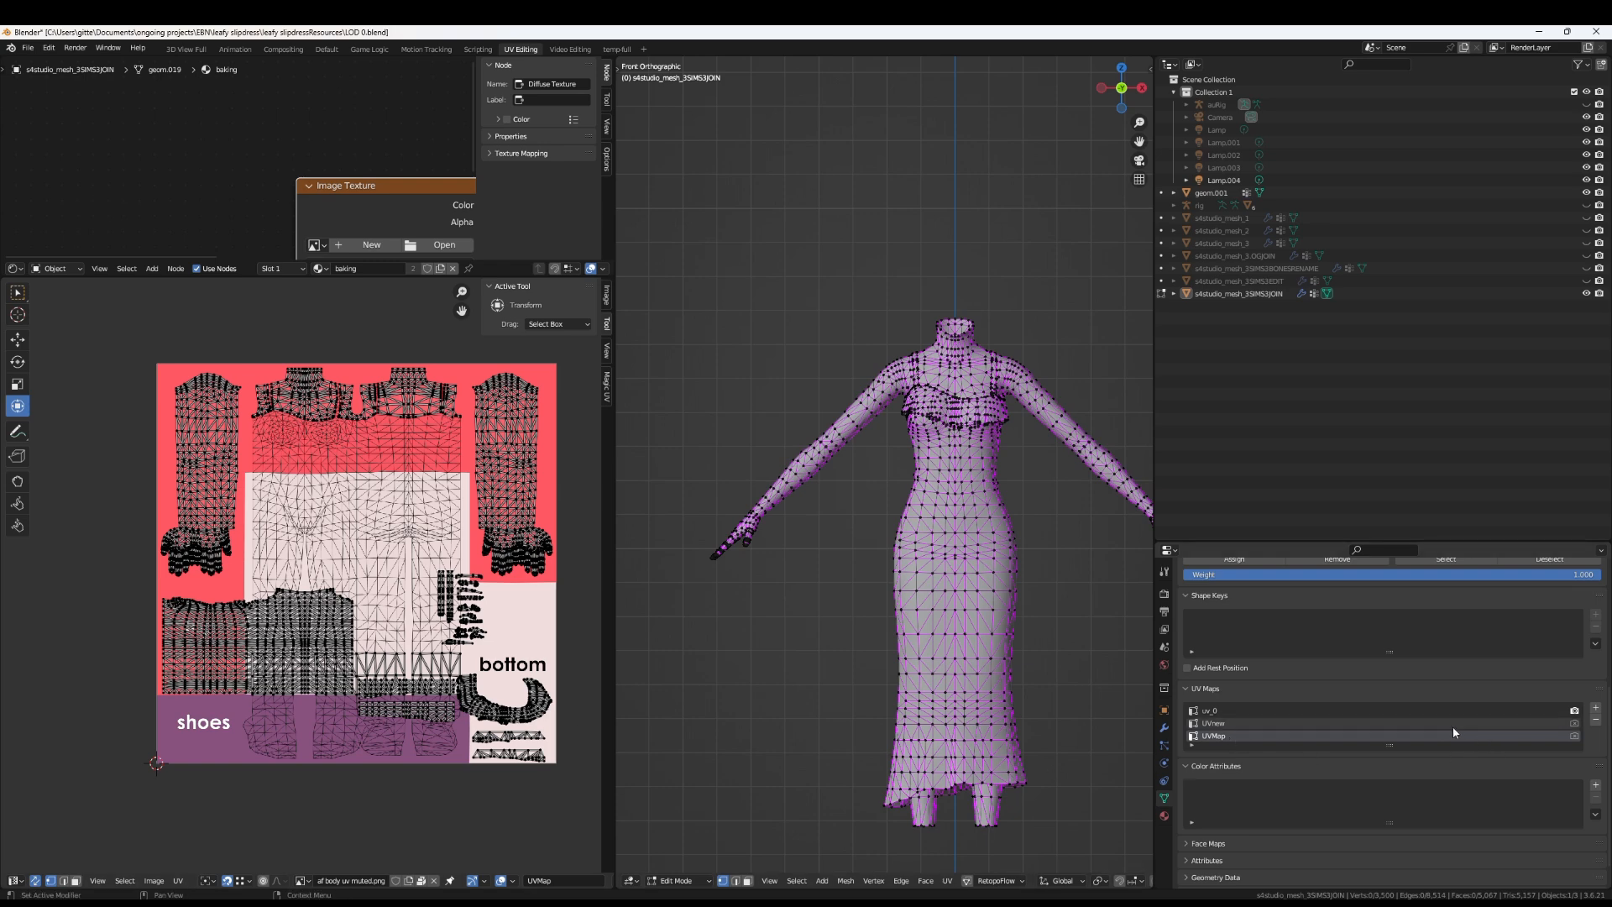
{"action": "left_click", "coordinate": [1228, 711]}
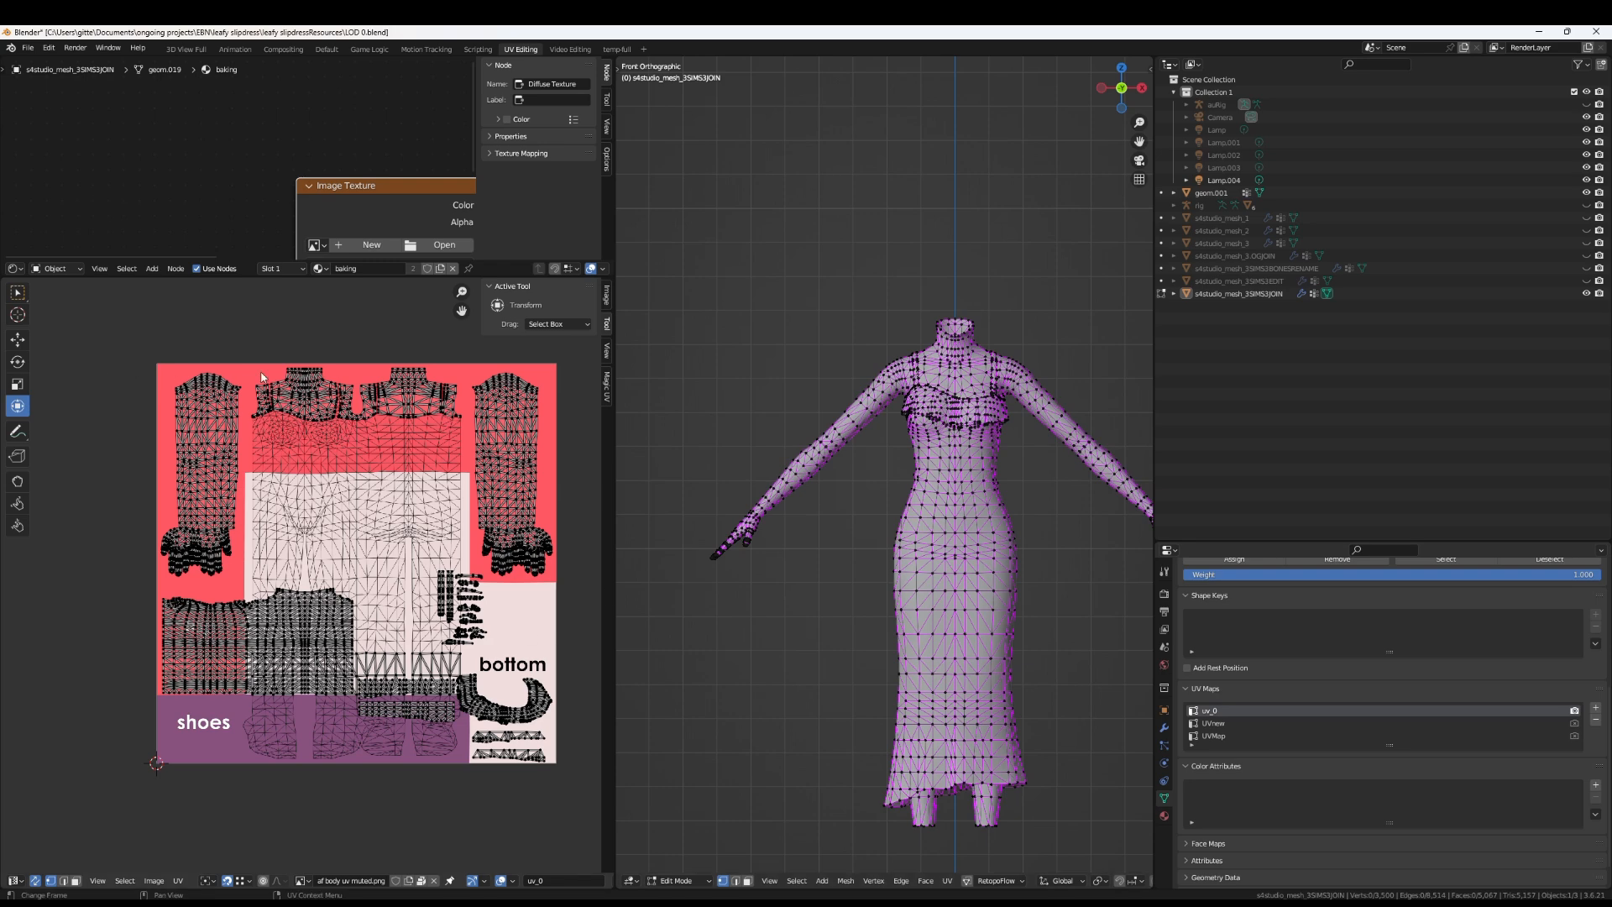
{"action": "left_click", "coordinate": [1213, 724]}
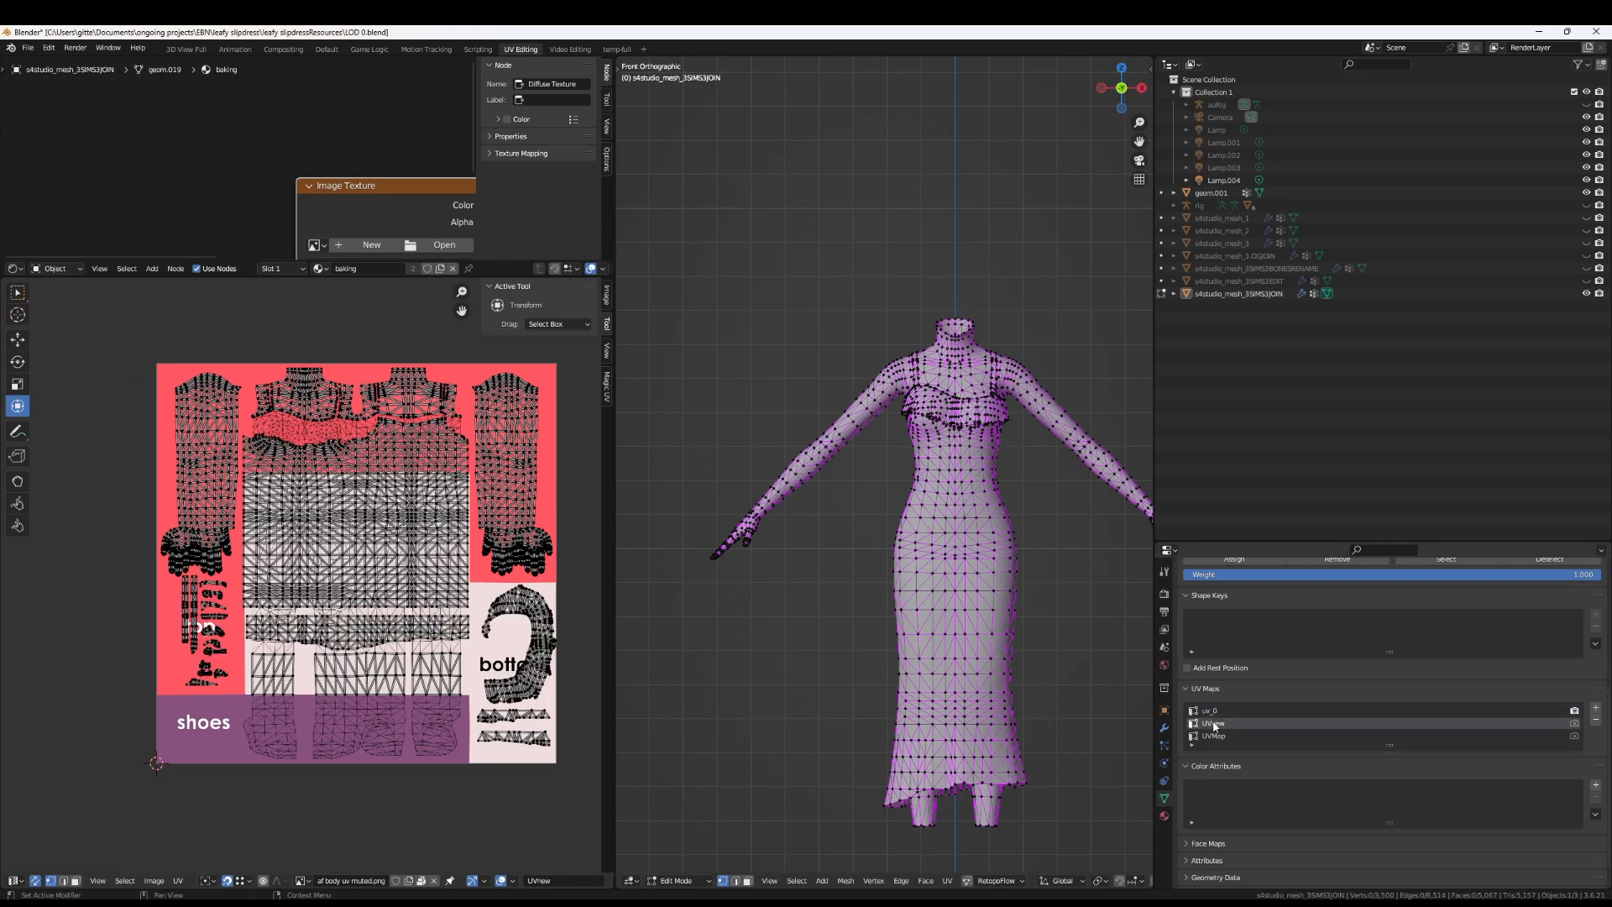
{"action": "left_click", "coordinate": [1218, 711]}
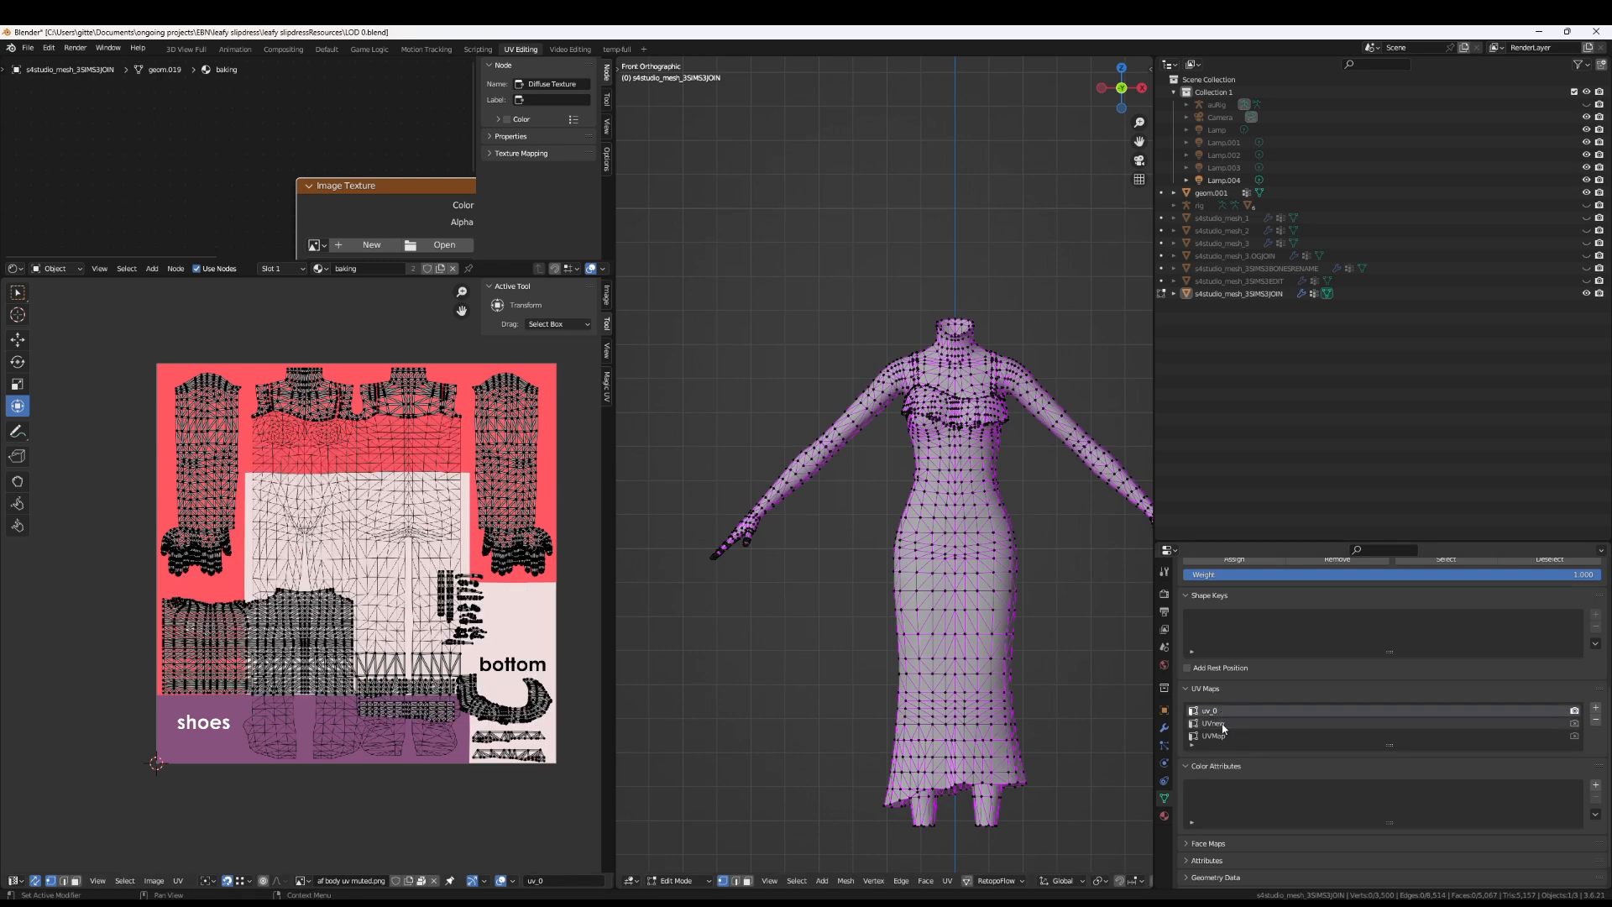
{"action": "left_click", "coordinate": [1217, 724]}
{"action": "left_click", "coordinate": [1218, 713]}
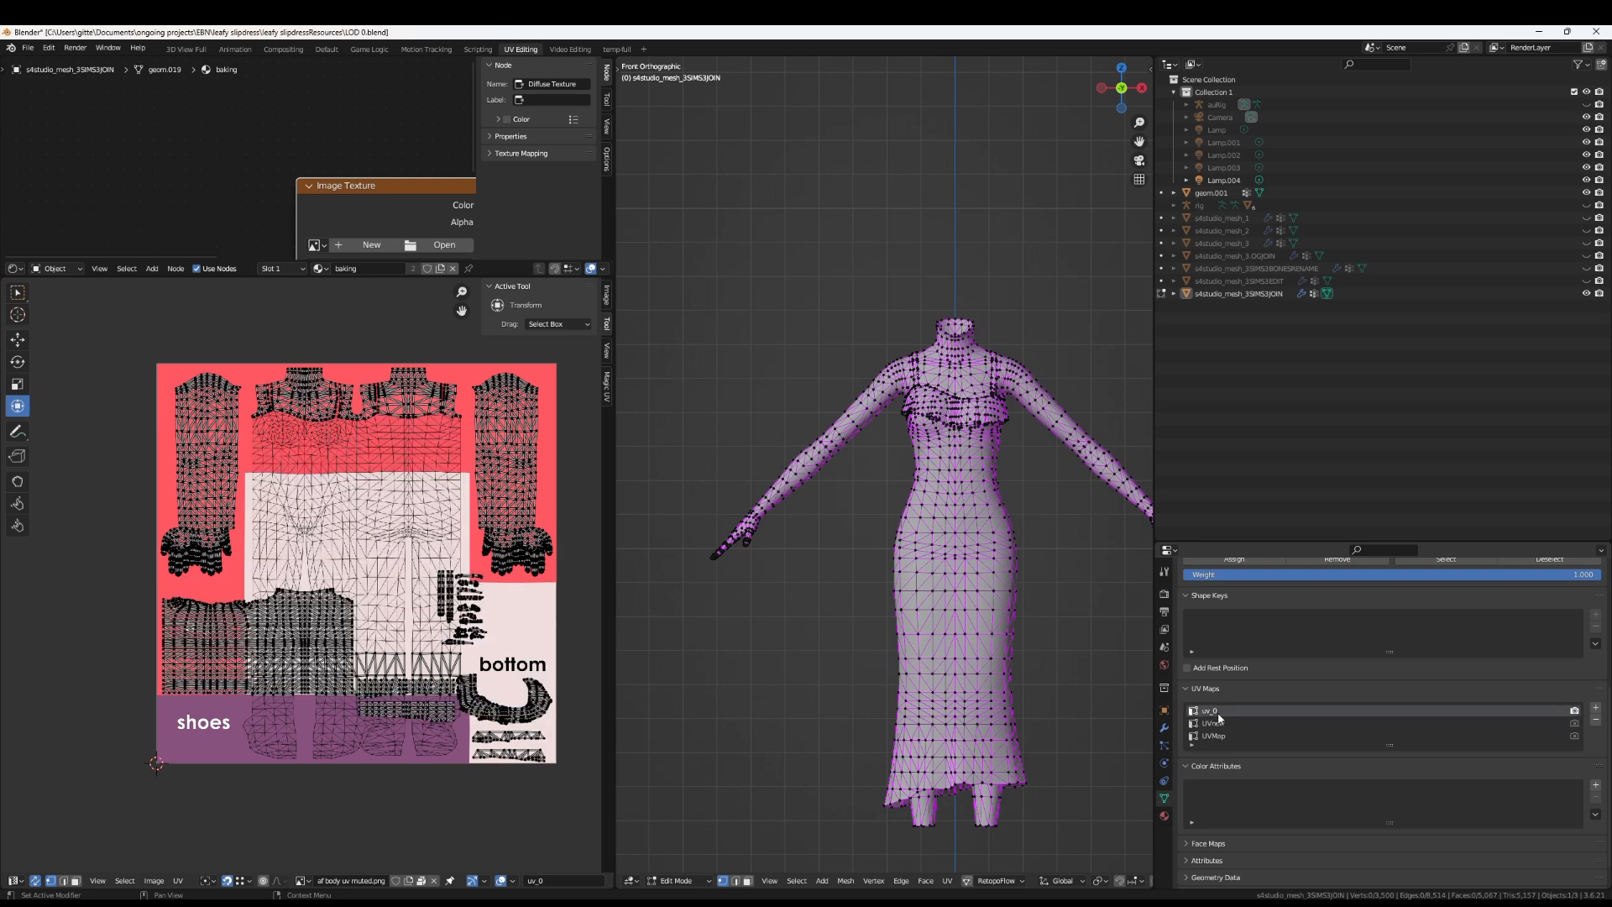
Widen the 3D viewport and show the dress in Material Preview with the colorgrid image assigned to the baking material's Image Texture node
{"action": "left_click_drag", "start_coordinate": [1155, 800], "coordinate": [1345, 801]}
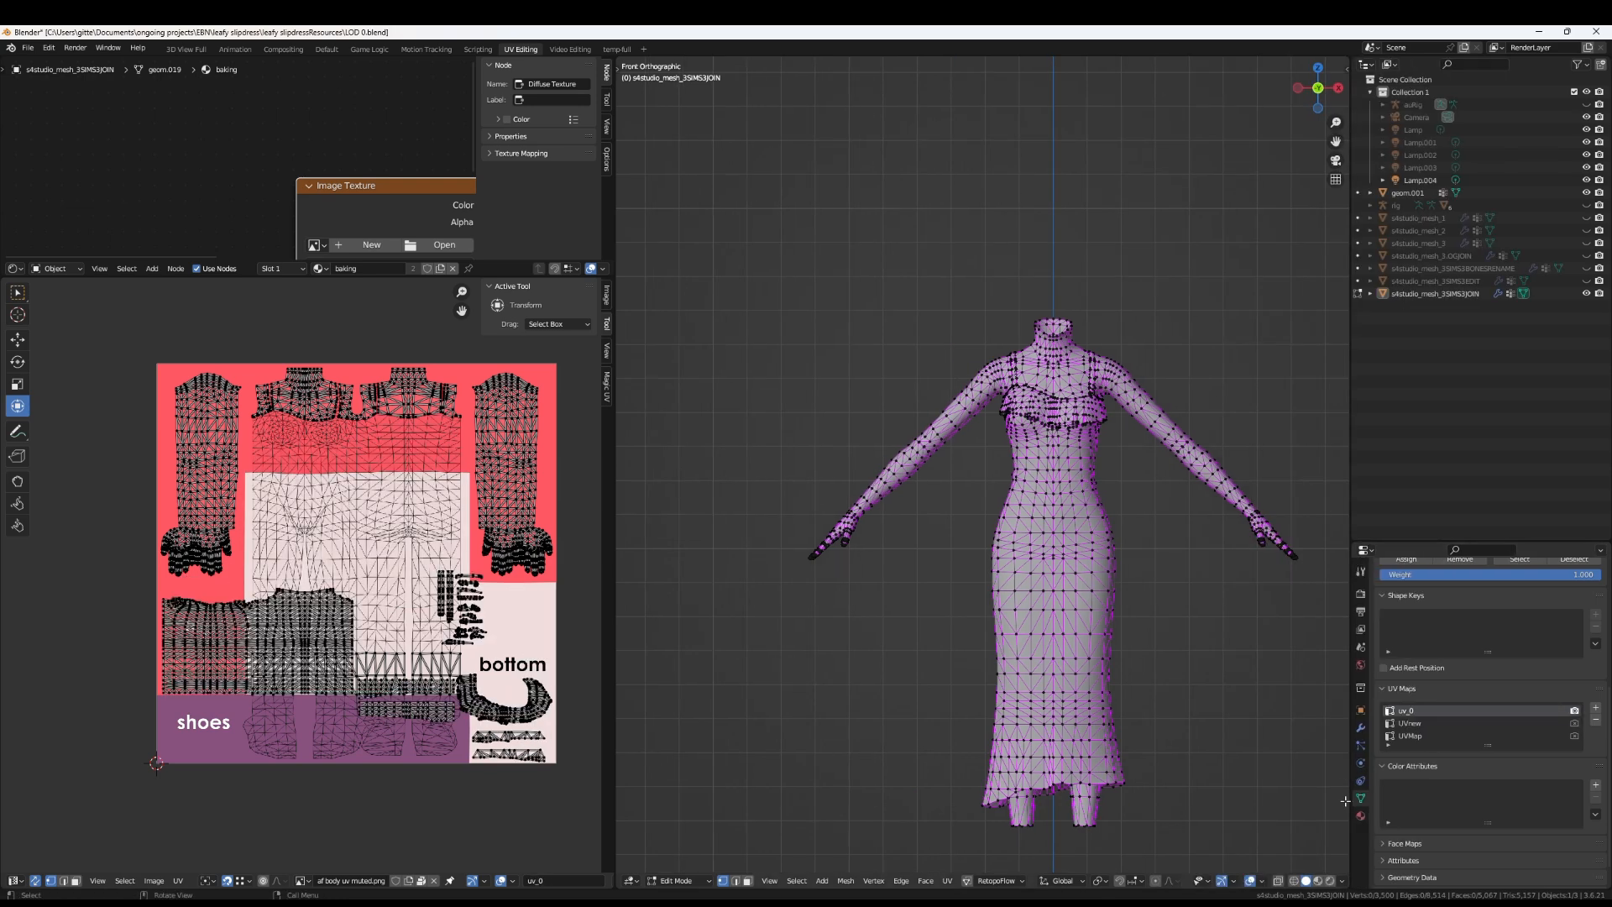
{"action": "left_click", "coordinate": [1318, 882]}
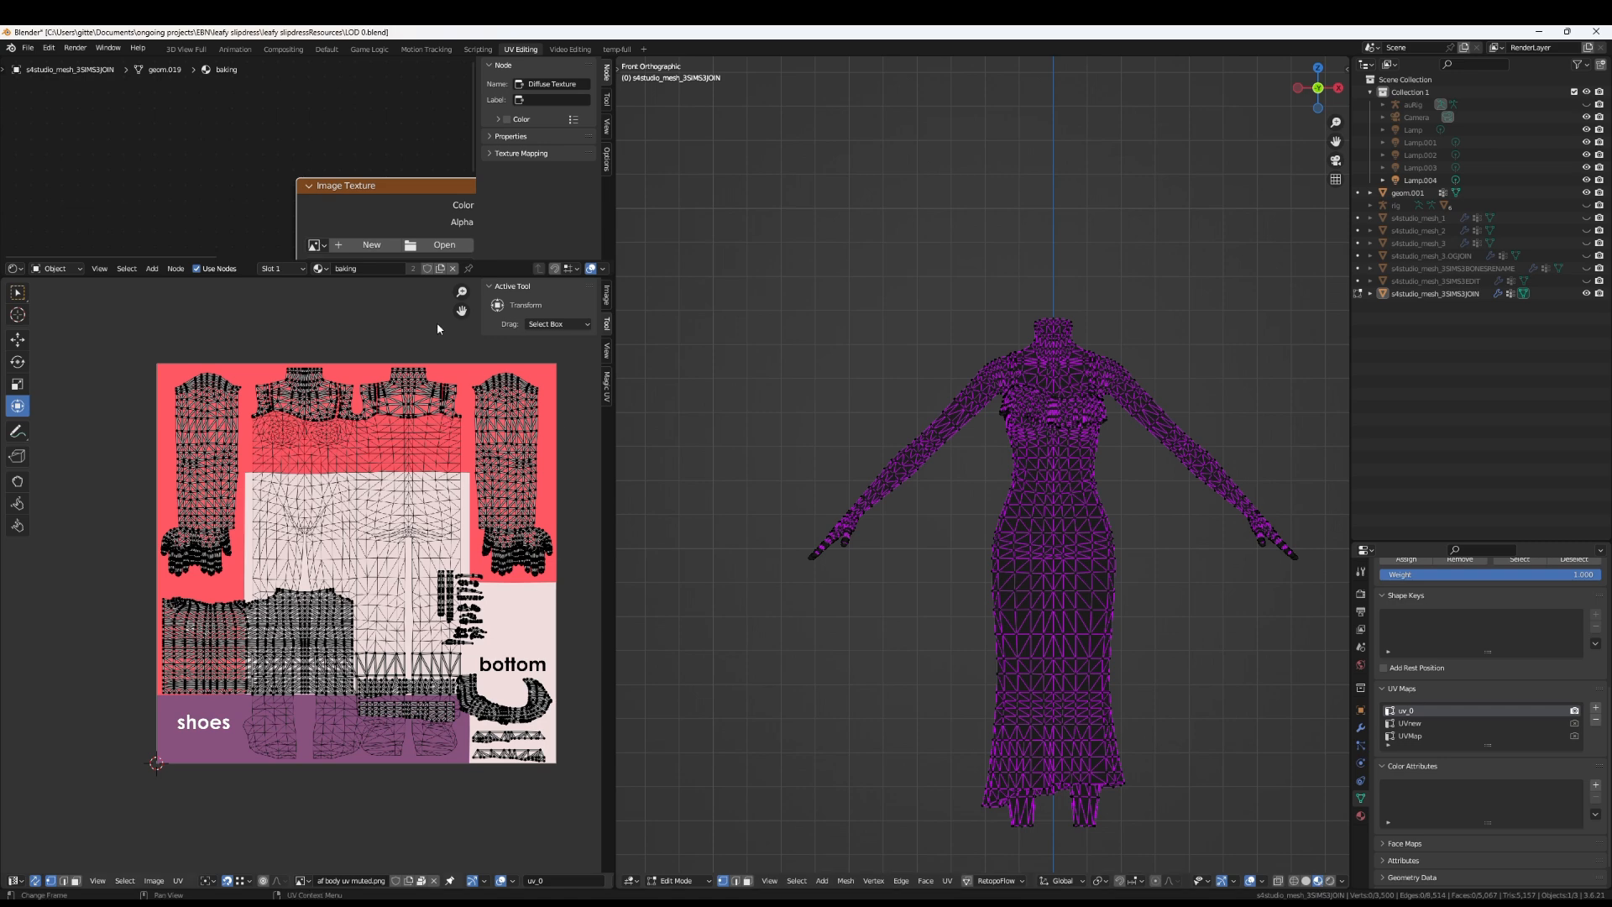
{"action": "scroll", "coordinate": [202, 166], "scroll_direction": "down", "scroll_amount": 4}
{"action": "middle_click_drag", "start_coordinate": [203, 166], "coordinate": [199, 180]}
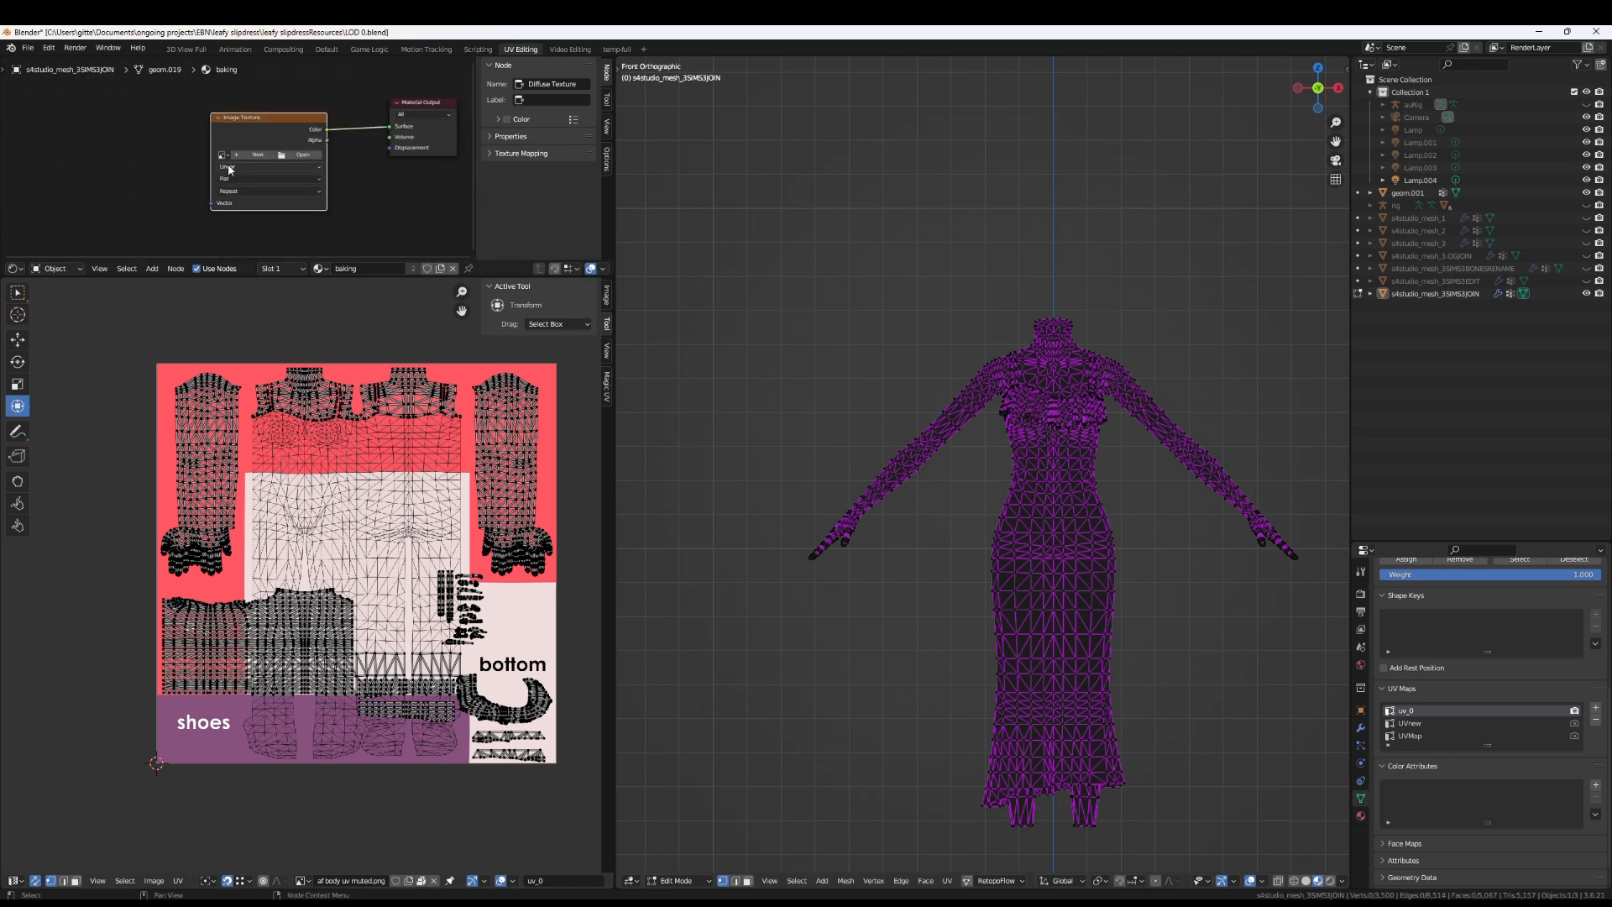
{"action": "left_click", "coordinate": [223, 155]}
{"action": "left_click", "coordinate": [261, 241]}
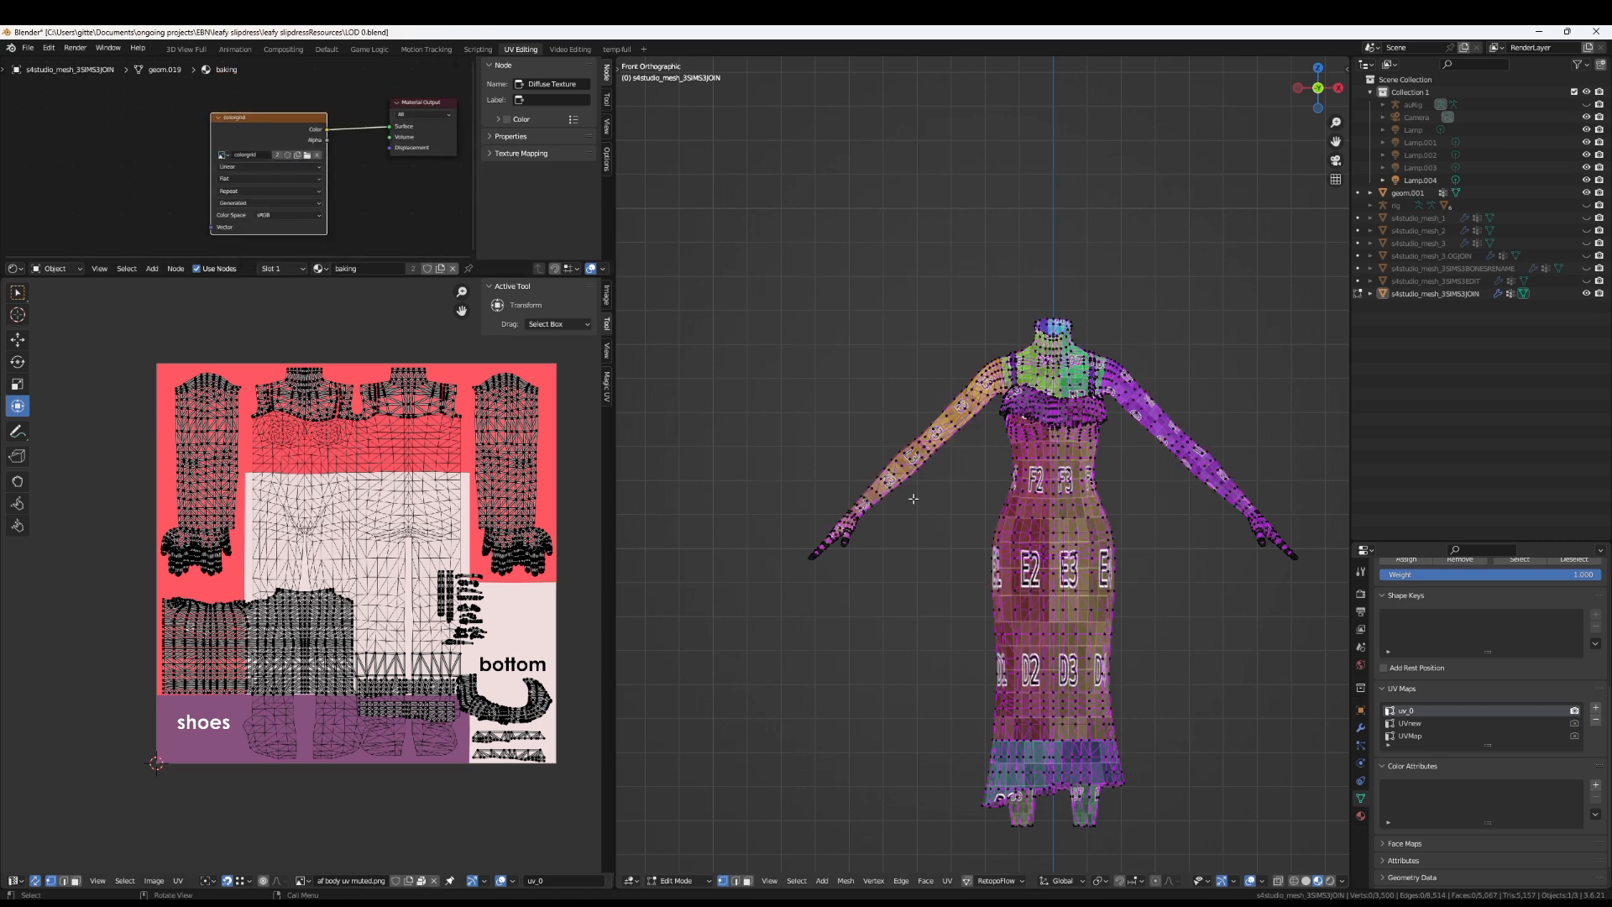
{"action": "scroll", "coordinate": [1209, 608], "scroll_direction": "up", "scroll_amount": 2}
{"action": "middle_click_drag", "start_coordinate": [1213, 606], "coordinate": [1096, 566], "text": "shift"}
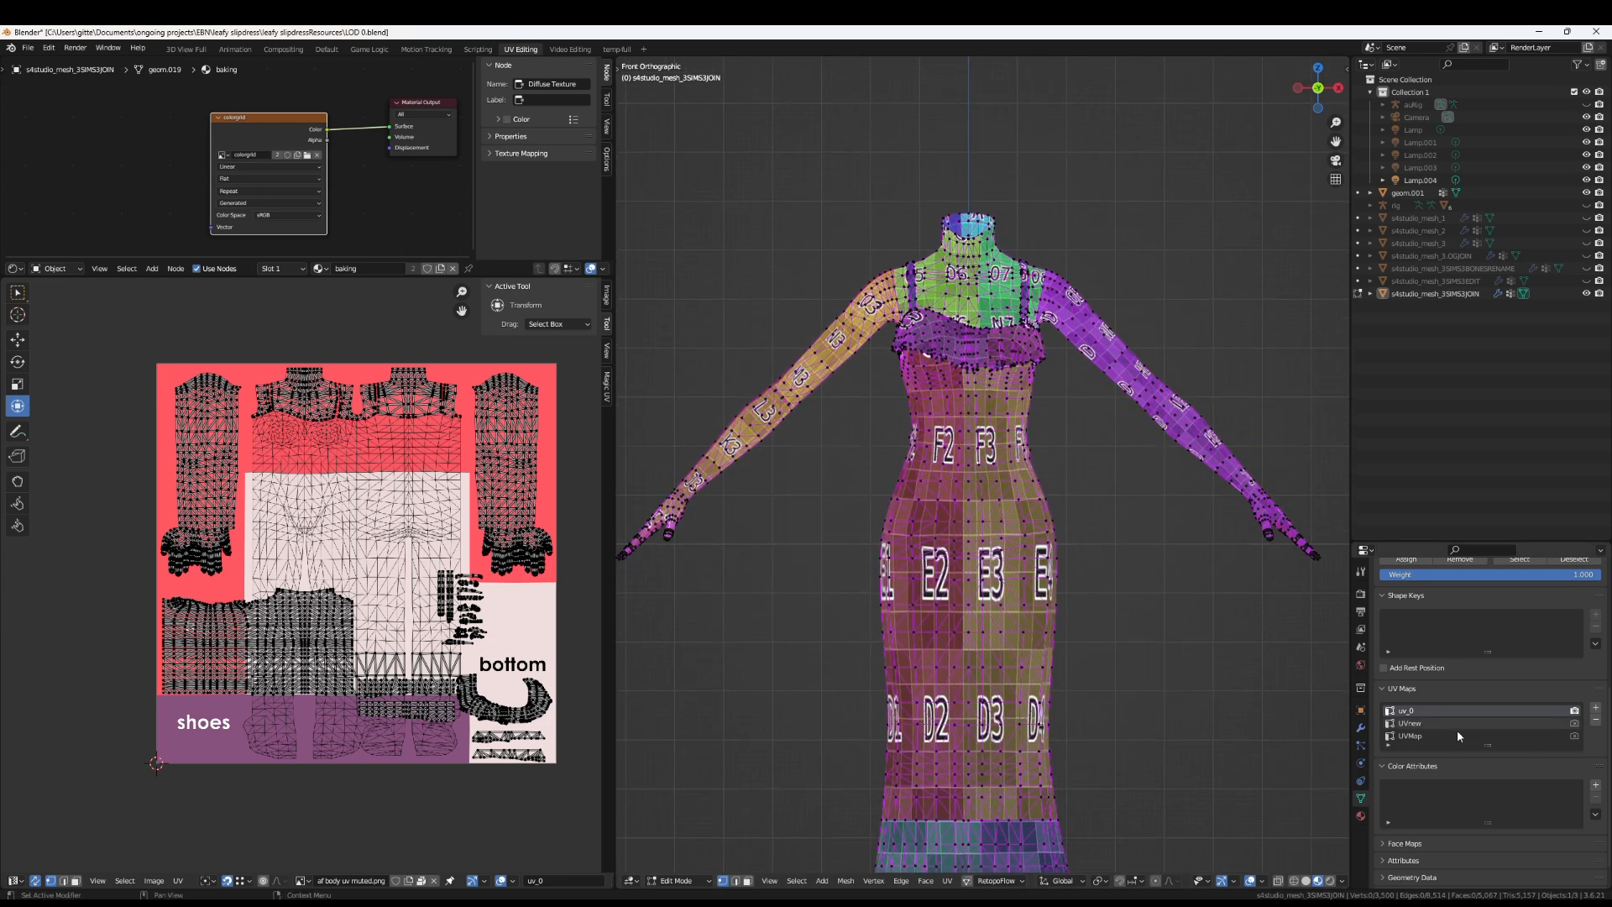
Compare how the color grid maps onto the dress with uv_0, UVnew and UVMap set for rendering, finishing on uv_0
{"action": "left_click", "coordinate": [1573, 722]}
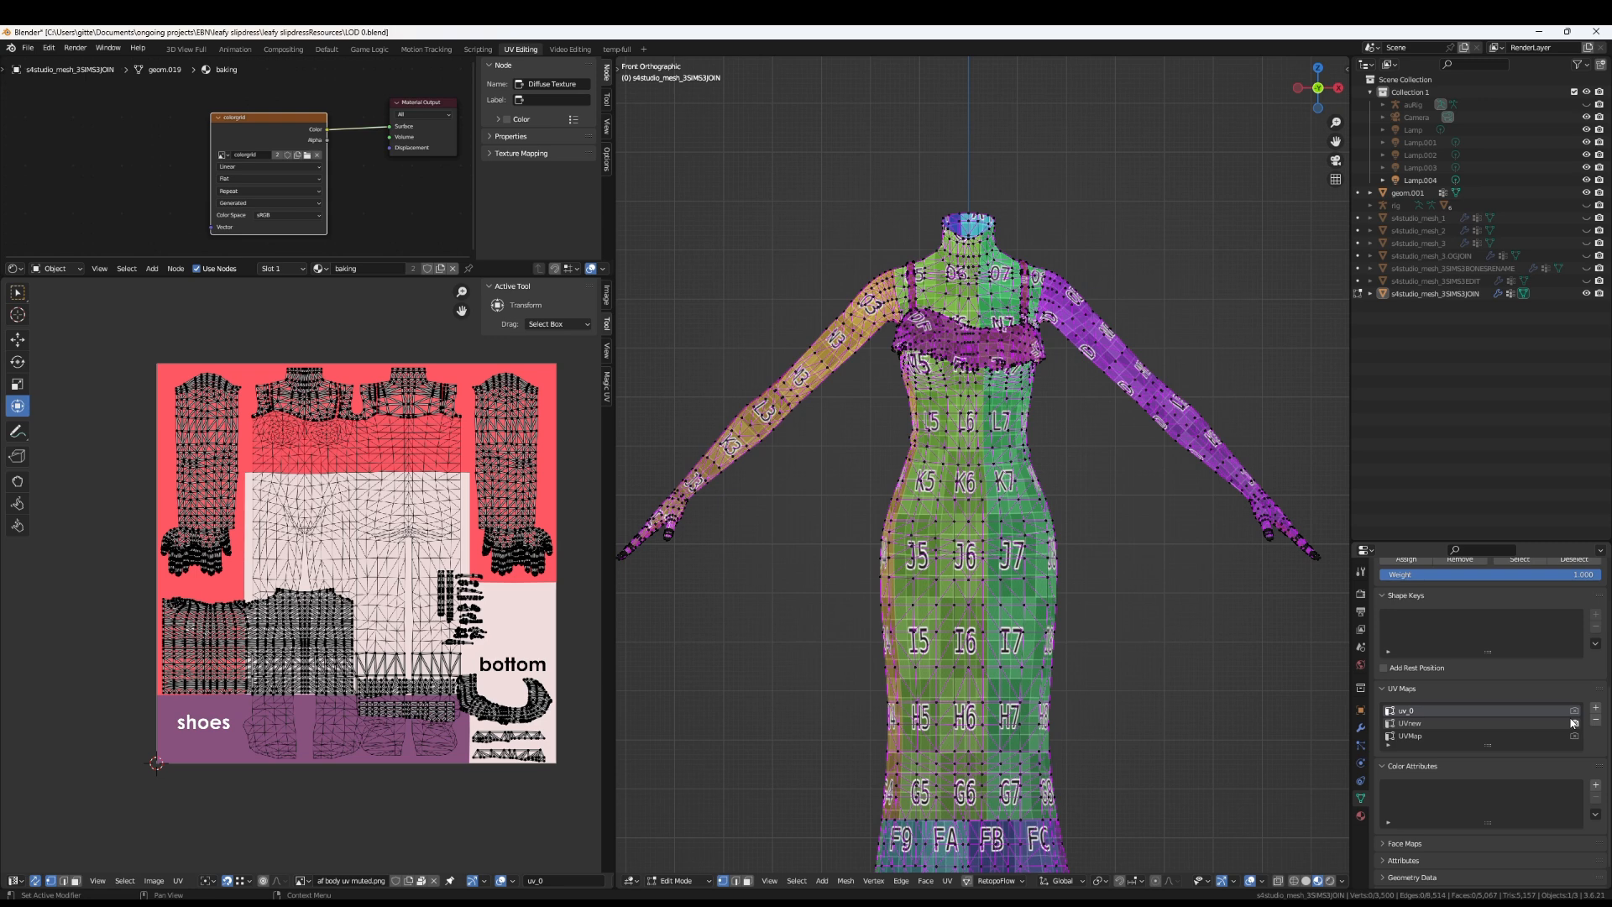
{"action": "left_click", "coordinate": [1574, 710]}
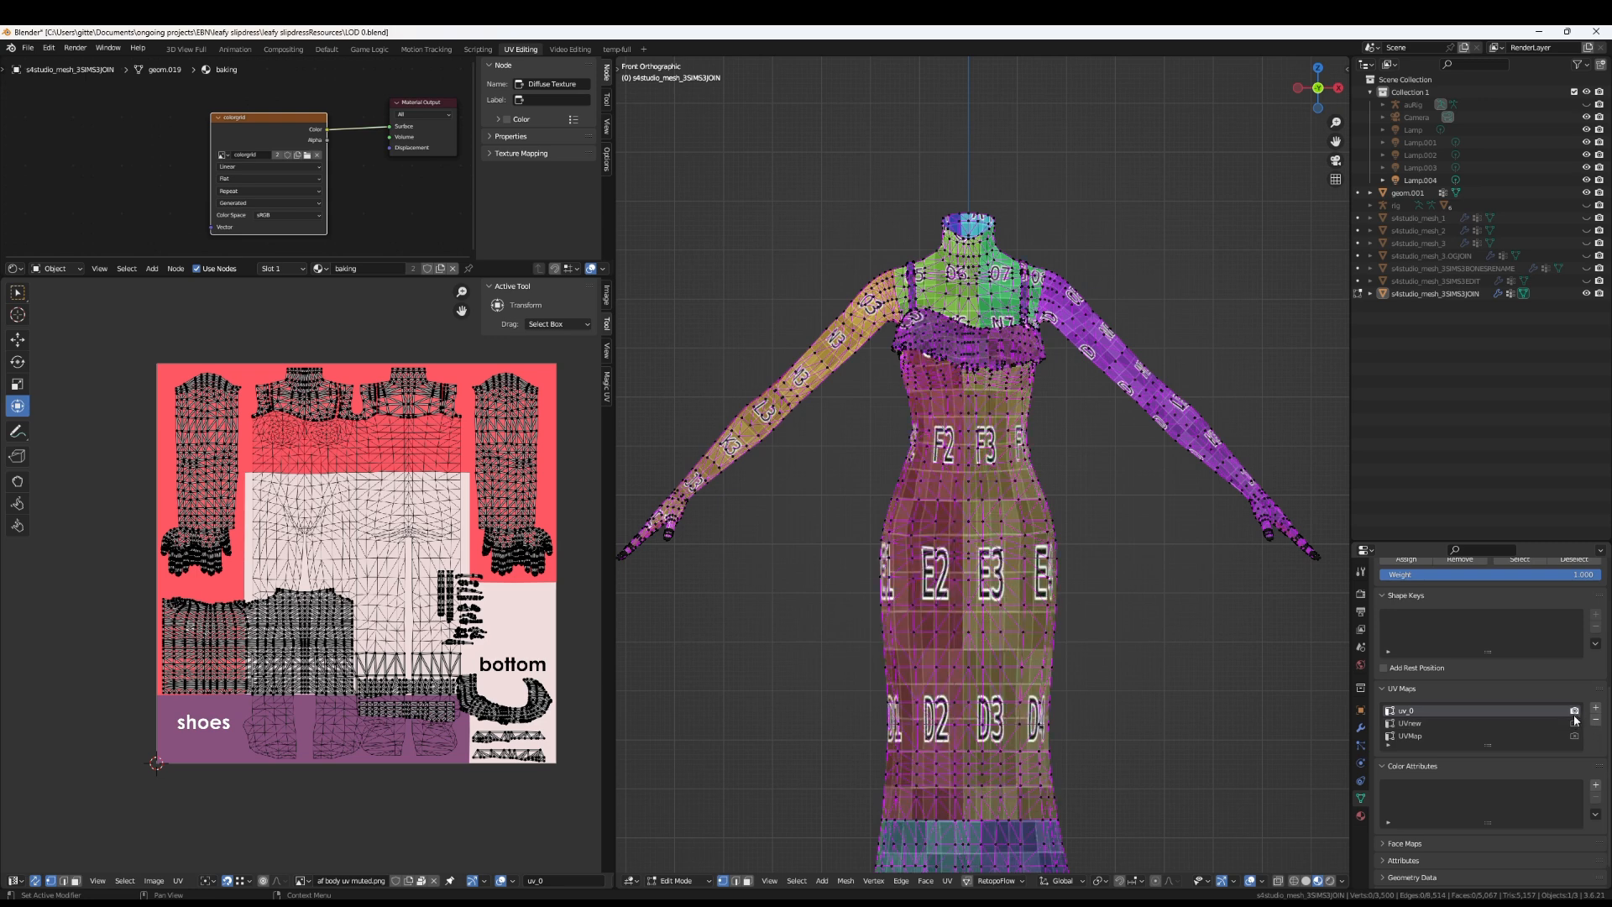
{"action": "left_click", "coordinate": [1574, 724]}
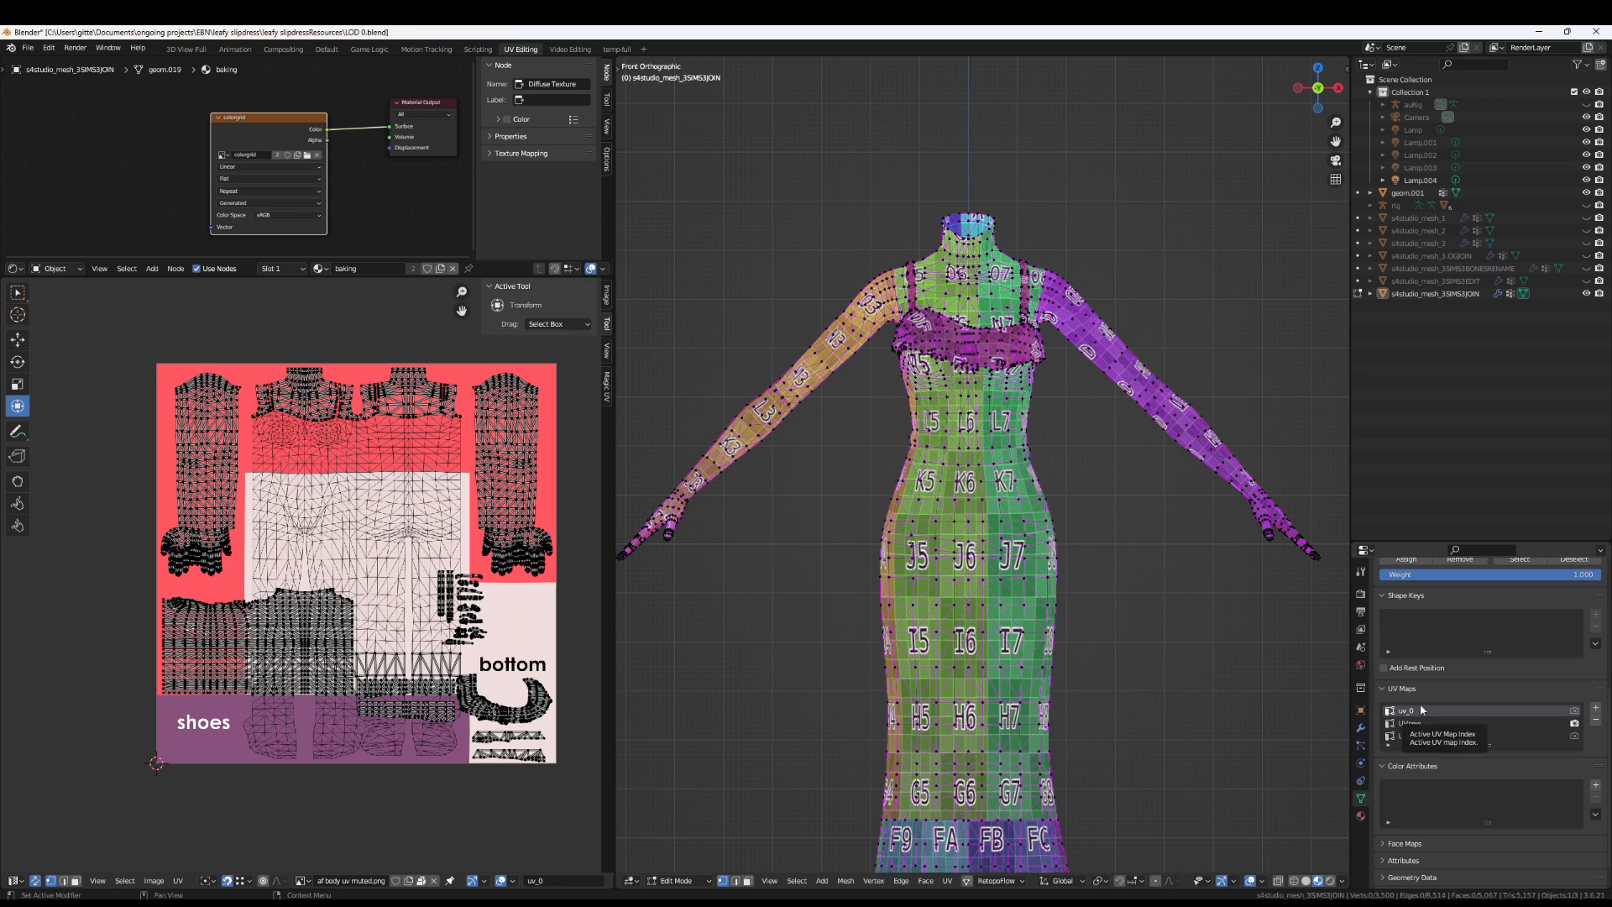
{"action": "left_click", "coordinate": [1573, 724]}
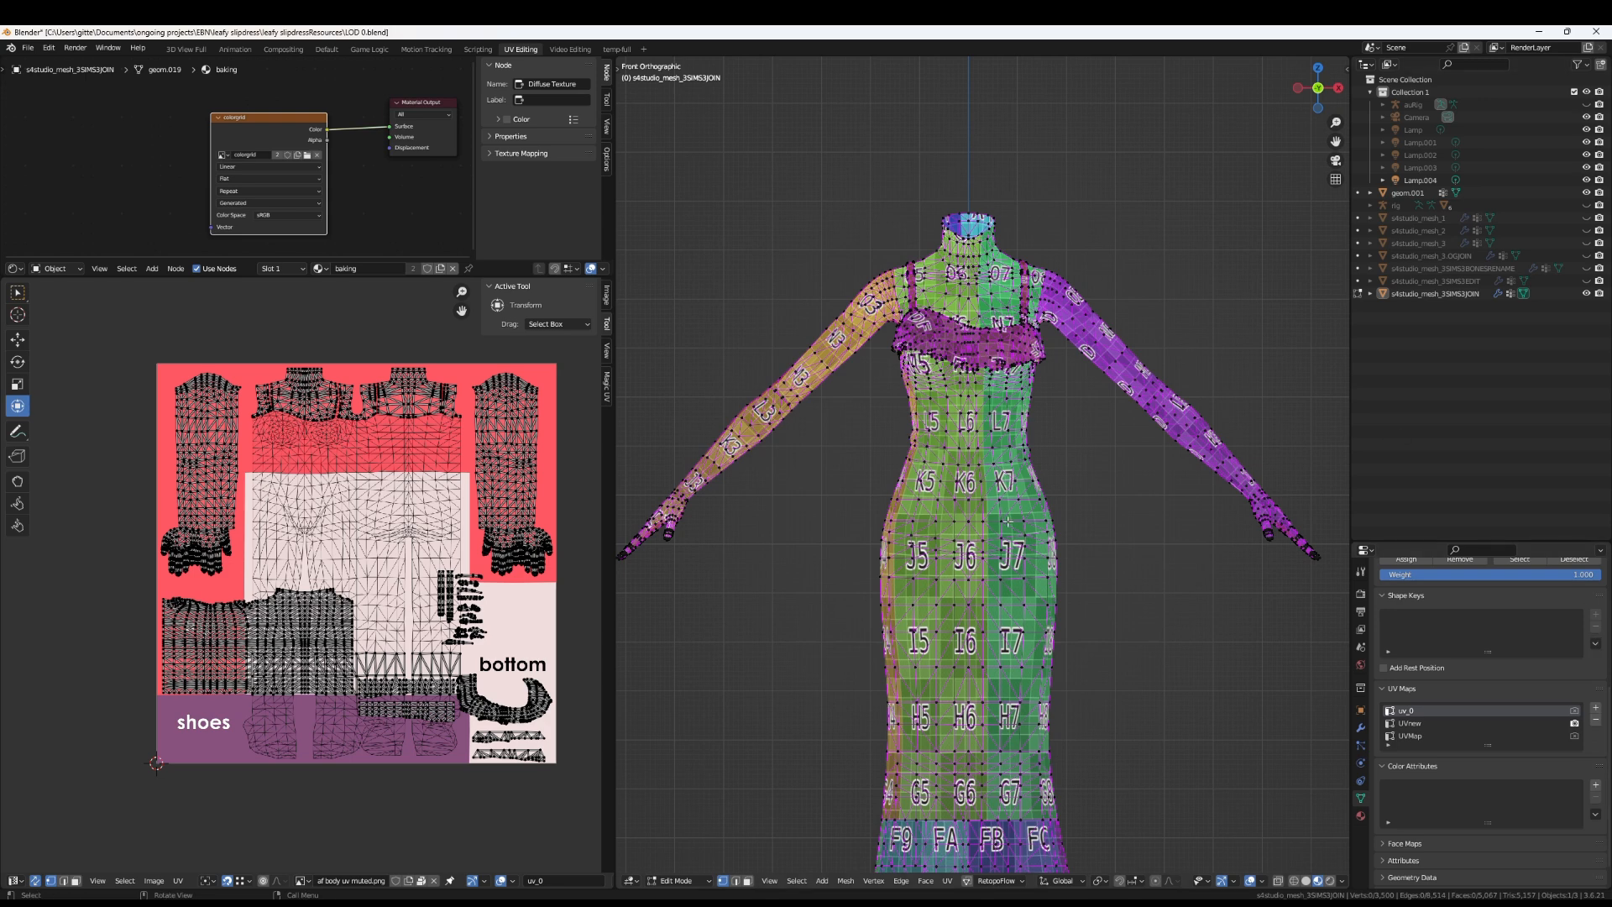
{"action": "left_click", "coordinate": [1573, 735]}
{"action": "left_click", "coordinate": [1574, 723]}
{"action": "left_click", "coordinate": [1574, 735]}
{"action": "left_click", "coordinate": [1574, 722]}
{"action": "left_click", "coordinate": [1574, 710]}
Alternate the active UV map between uv_0 and UVnew to compare the island layouts, keeping uv_0 as the render map
{"action": "left_click", "coordinate": [1422, 723]}
{"action": "left_click", "coordinate": [1420, 711]}
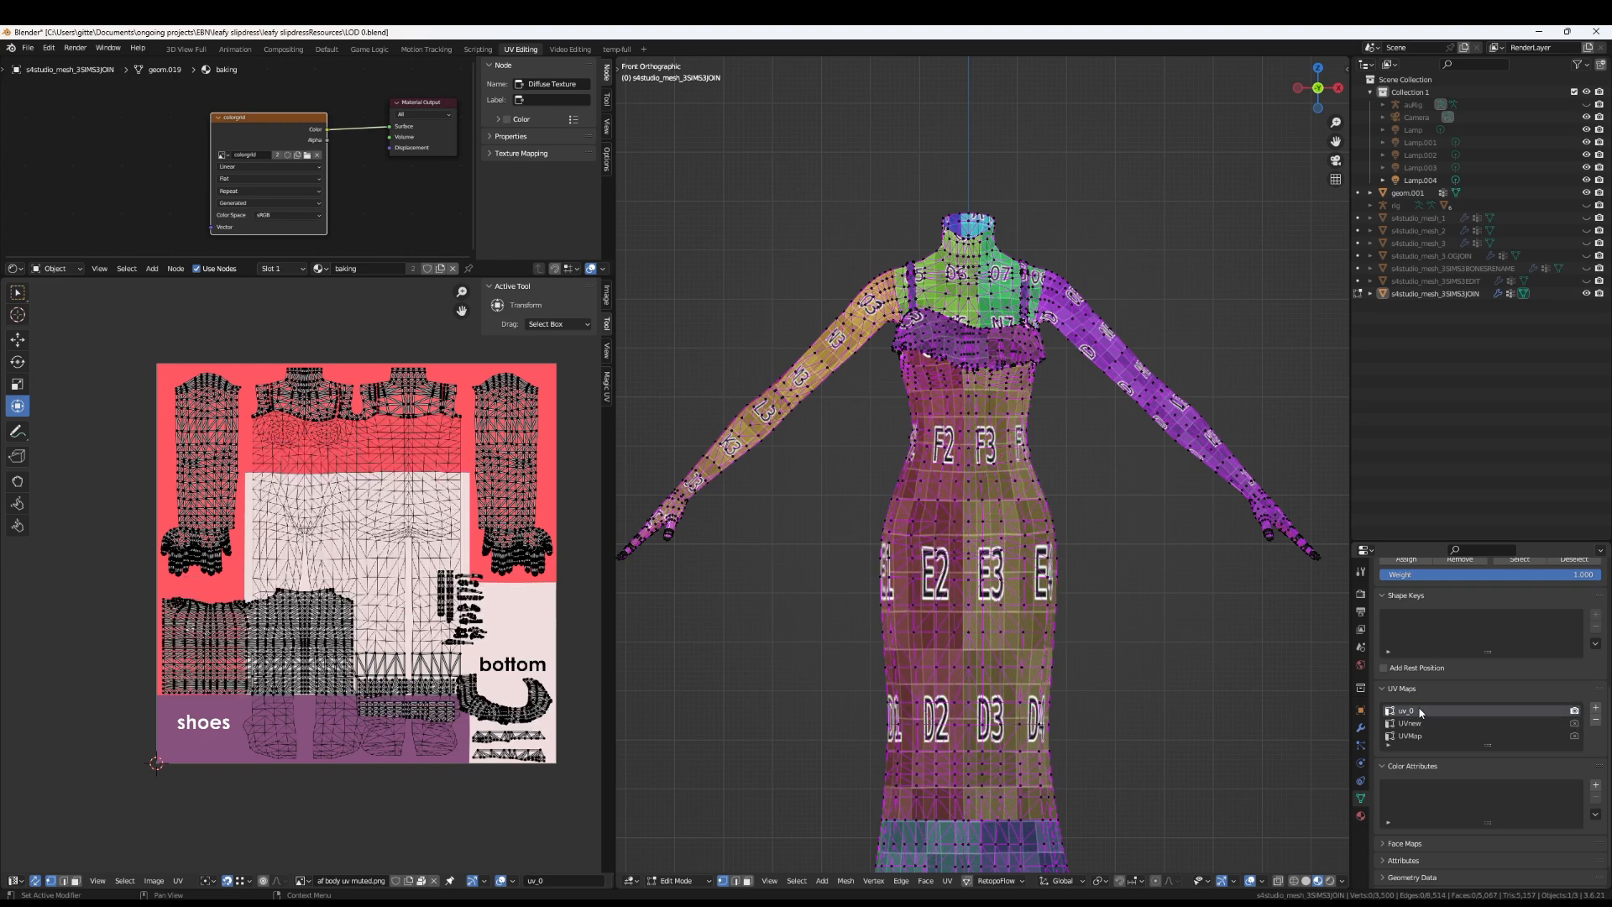
{"action": "left_click", "coordinate": [1422, 722]}
{"action": "left_click", "coordinate": [1420, 711]}
{"action": "left_click", "coordinate": [1426, 723]}
{"action": "left_click", "coordinate": [1420, 711]}
{"action": "left_click", "coordinate": [1426, 723]}
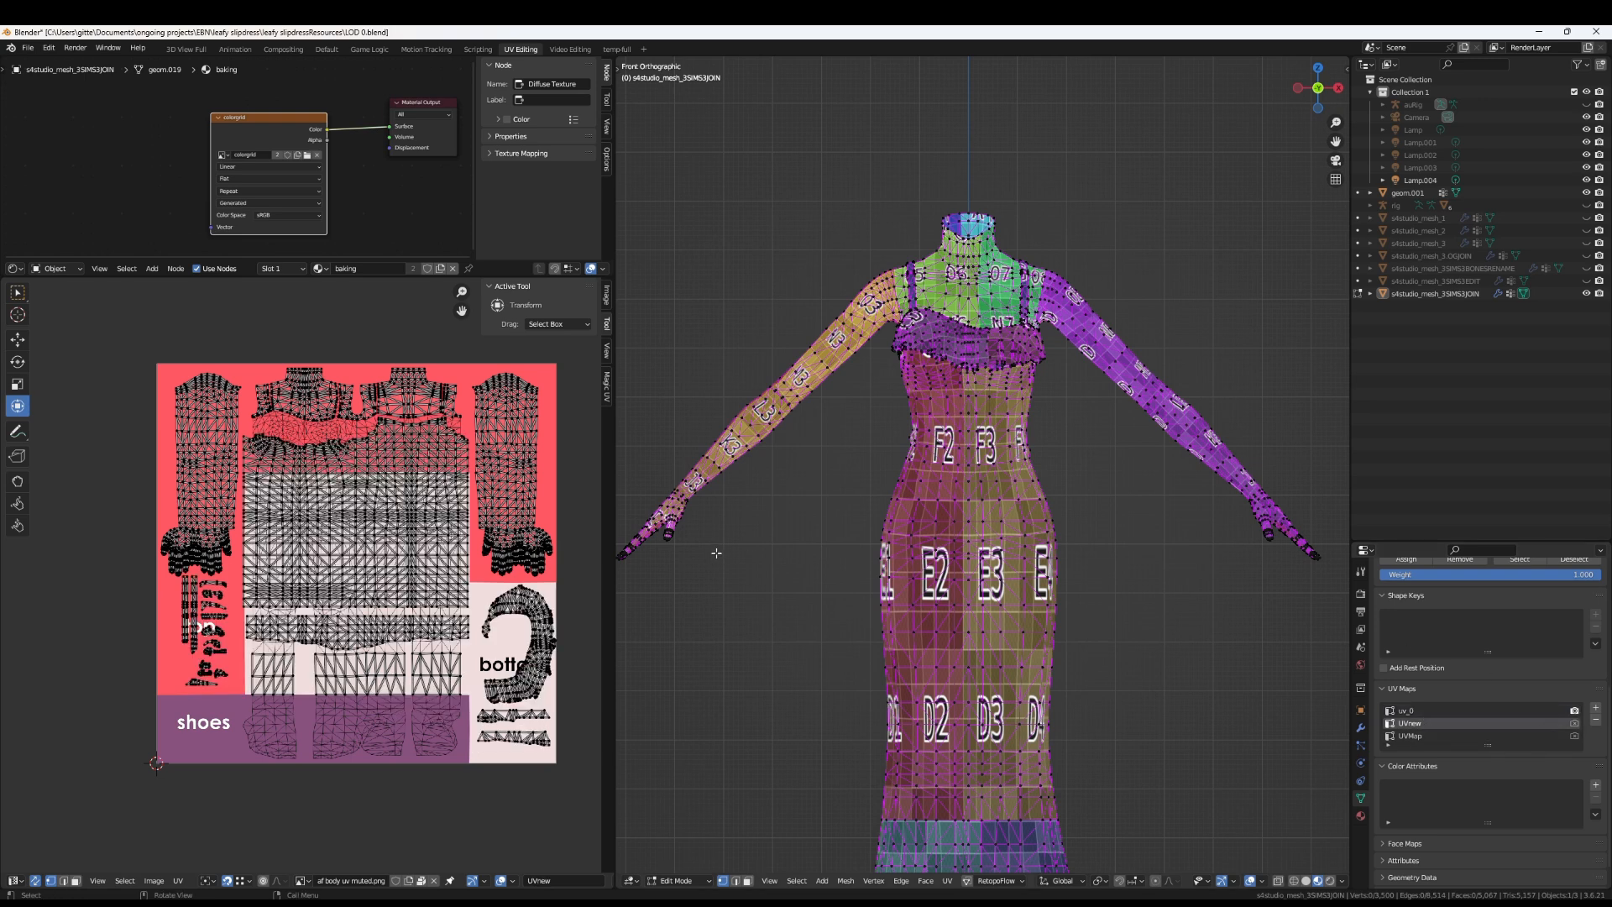
{"action": "left_click", "coordinate": [1495, 709]}
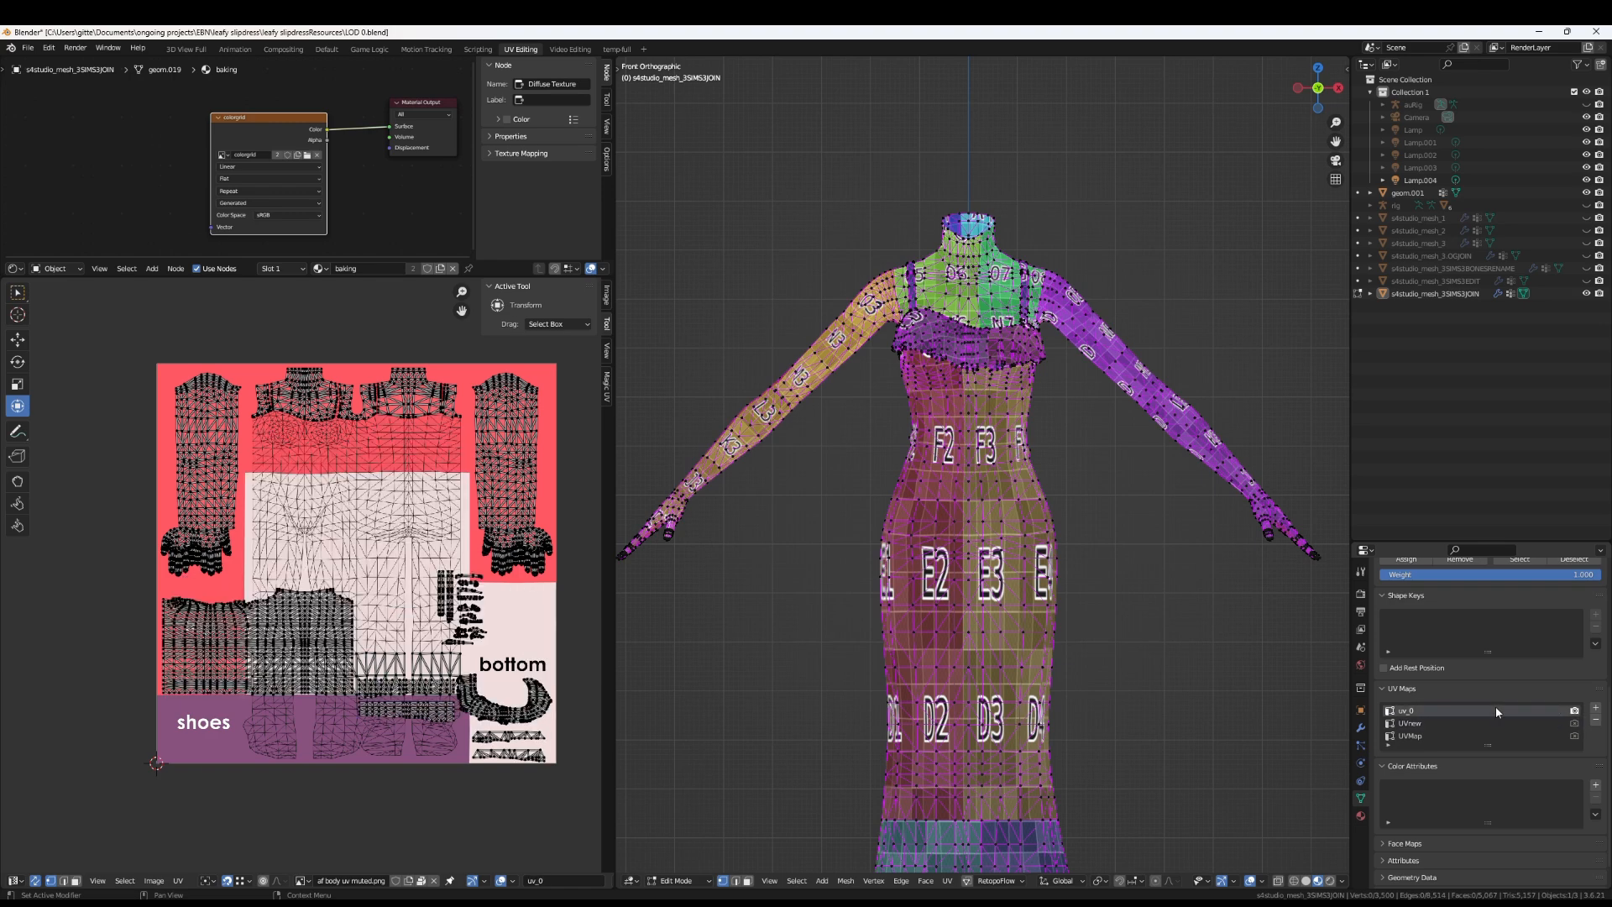
Select both linked UV islands of the dress body above the shoes area of the layout
{"action": "scroll", "coordinate": [370, 696], "scroll_direction": "up", "scroll_amount": 3}
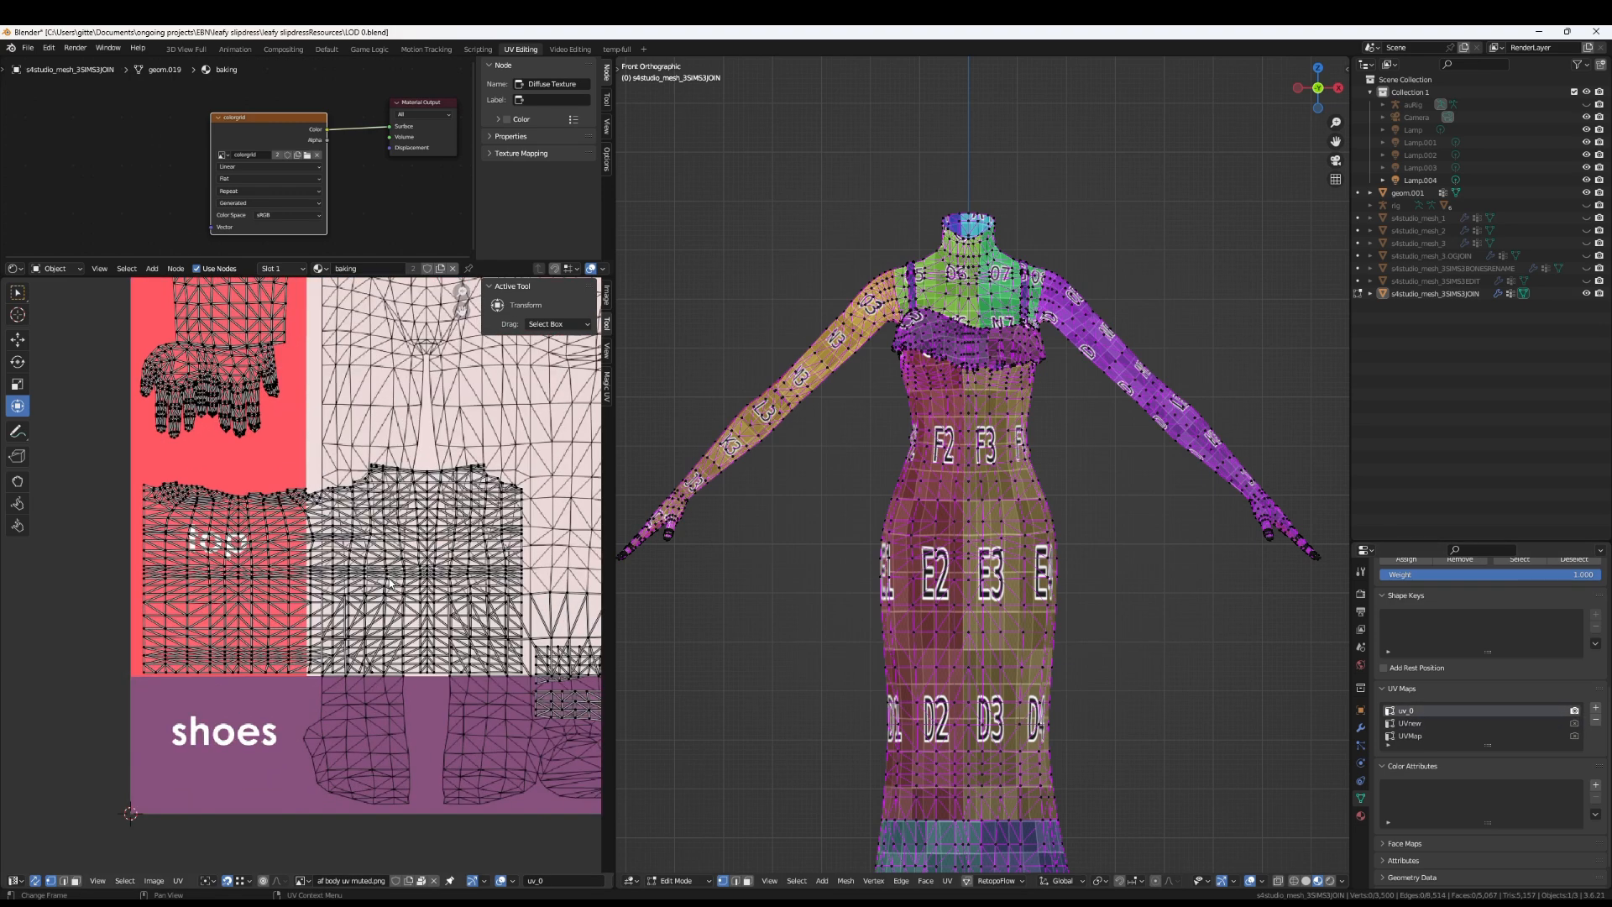
{"action": "middle_click_drag", "start_coordinate": [451, 506], "coordinate": [333, 600]}
{"action": "middle_click_drag", "start_coordinate": [339, 606], "coordinate": [331, 655]}
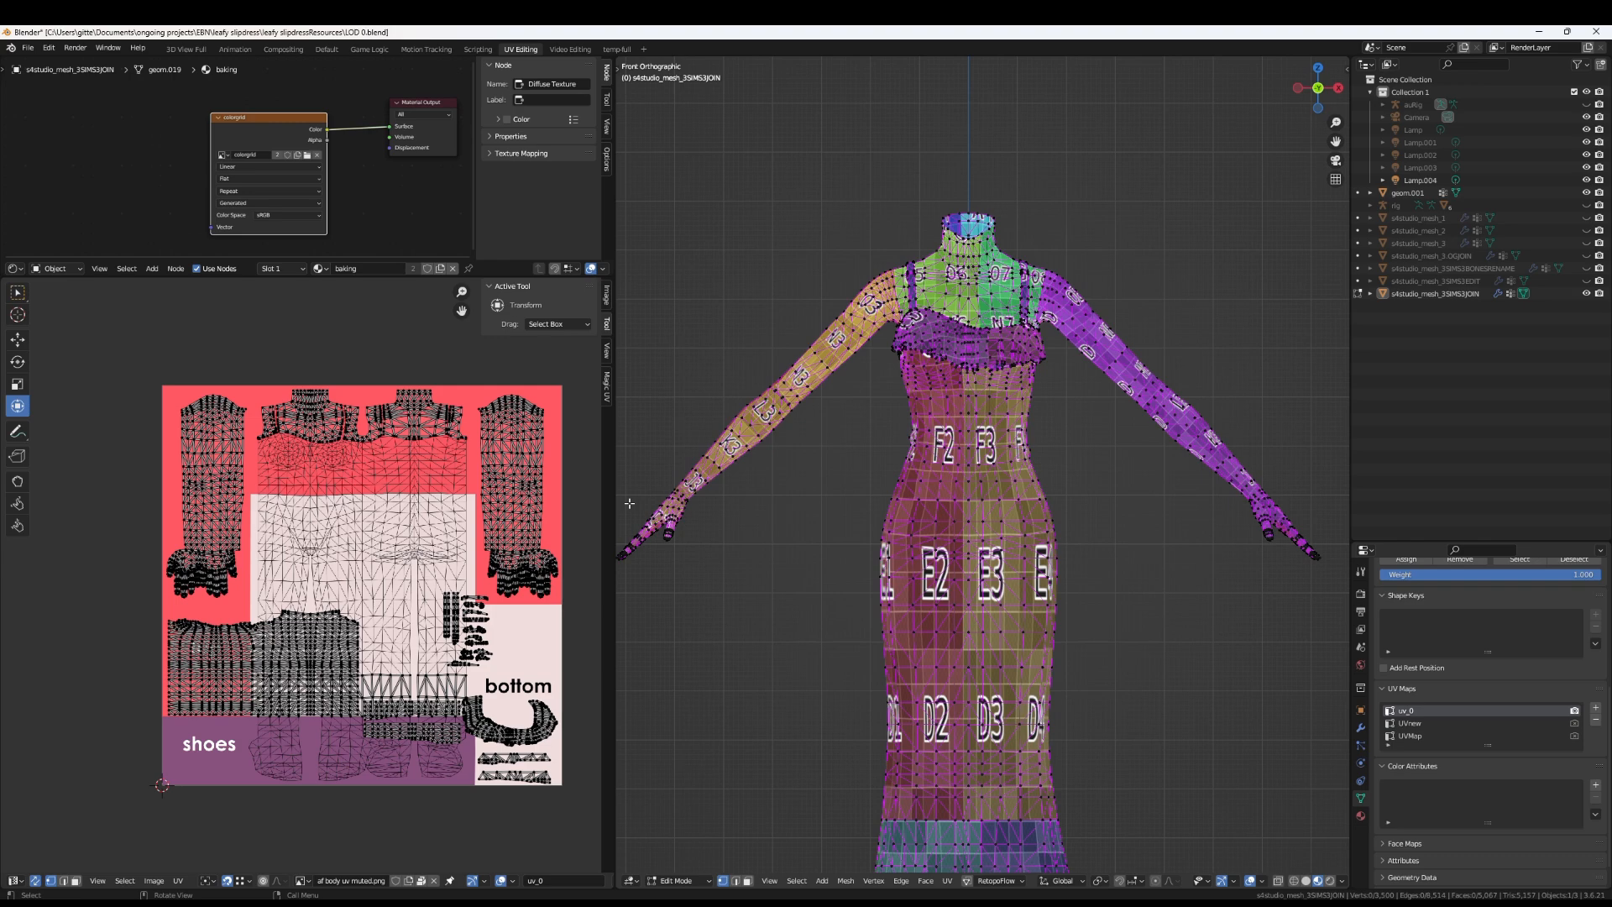
{"action": "scroll", "coordinate": [363, 579], "scroll_direction": "up", "scroll_amount": 2}
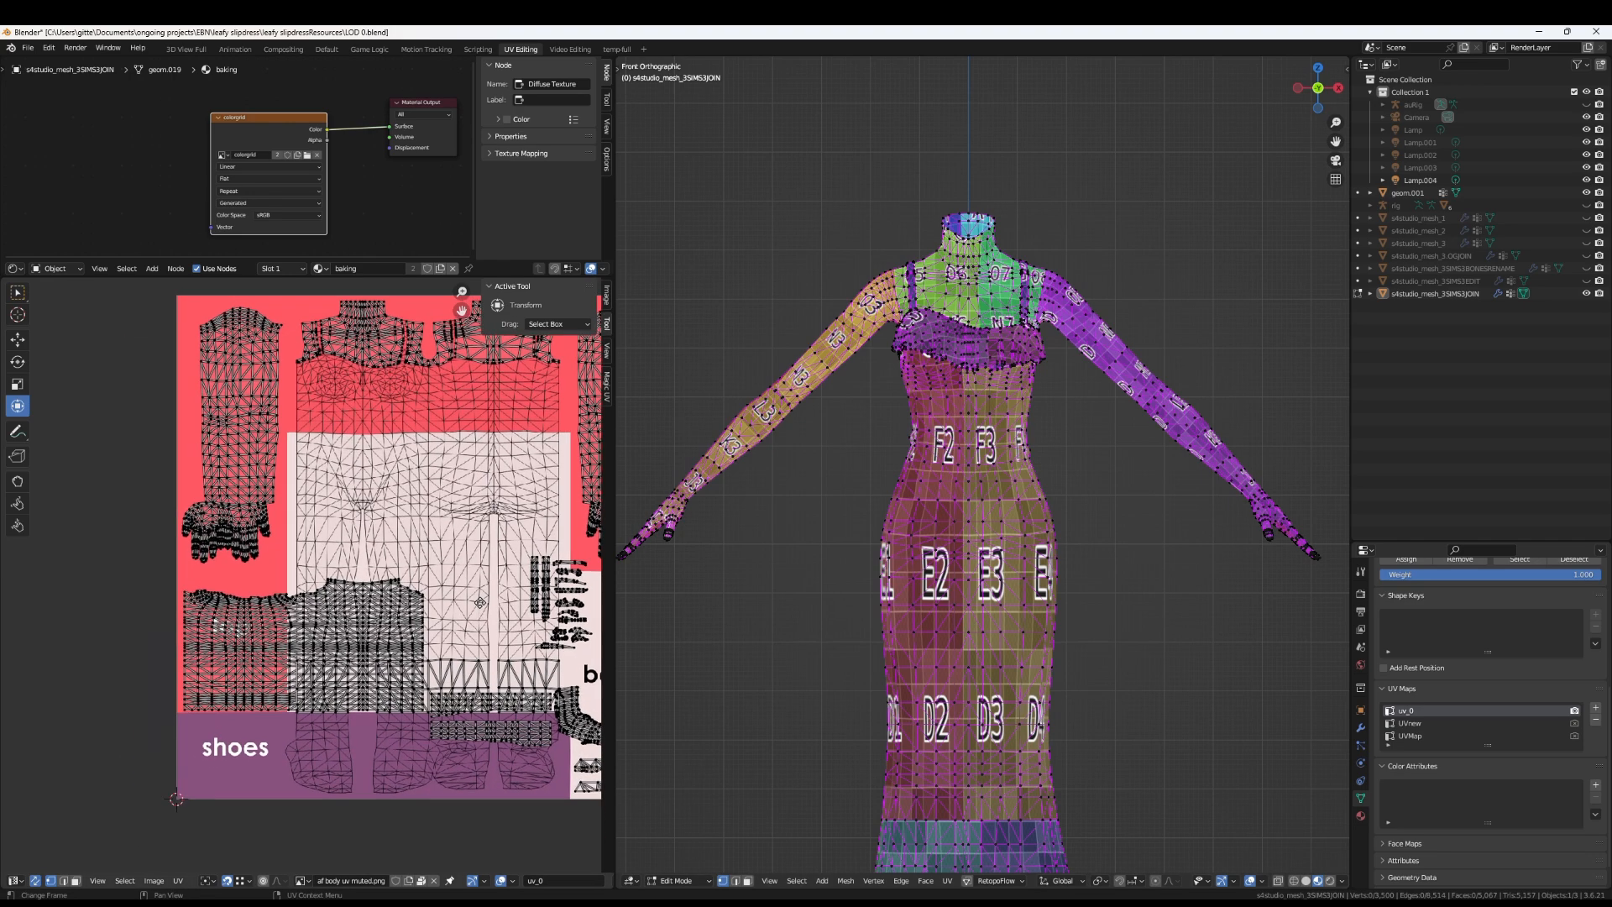
{"action": "key", "text": "l"}
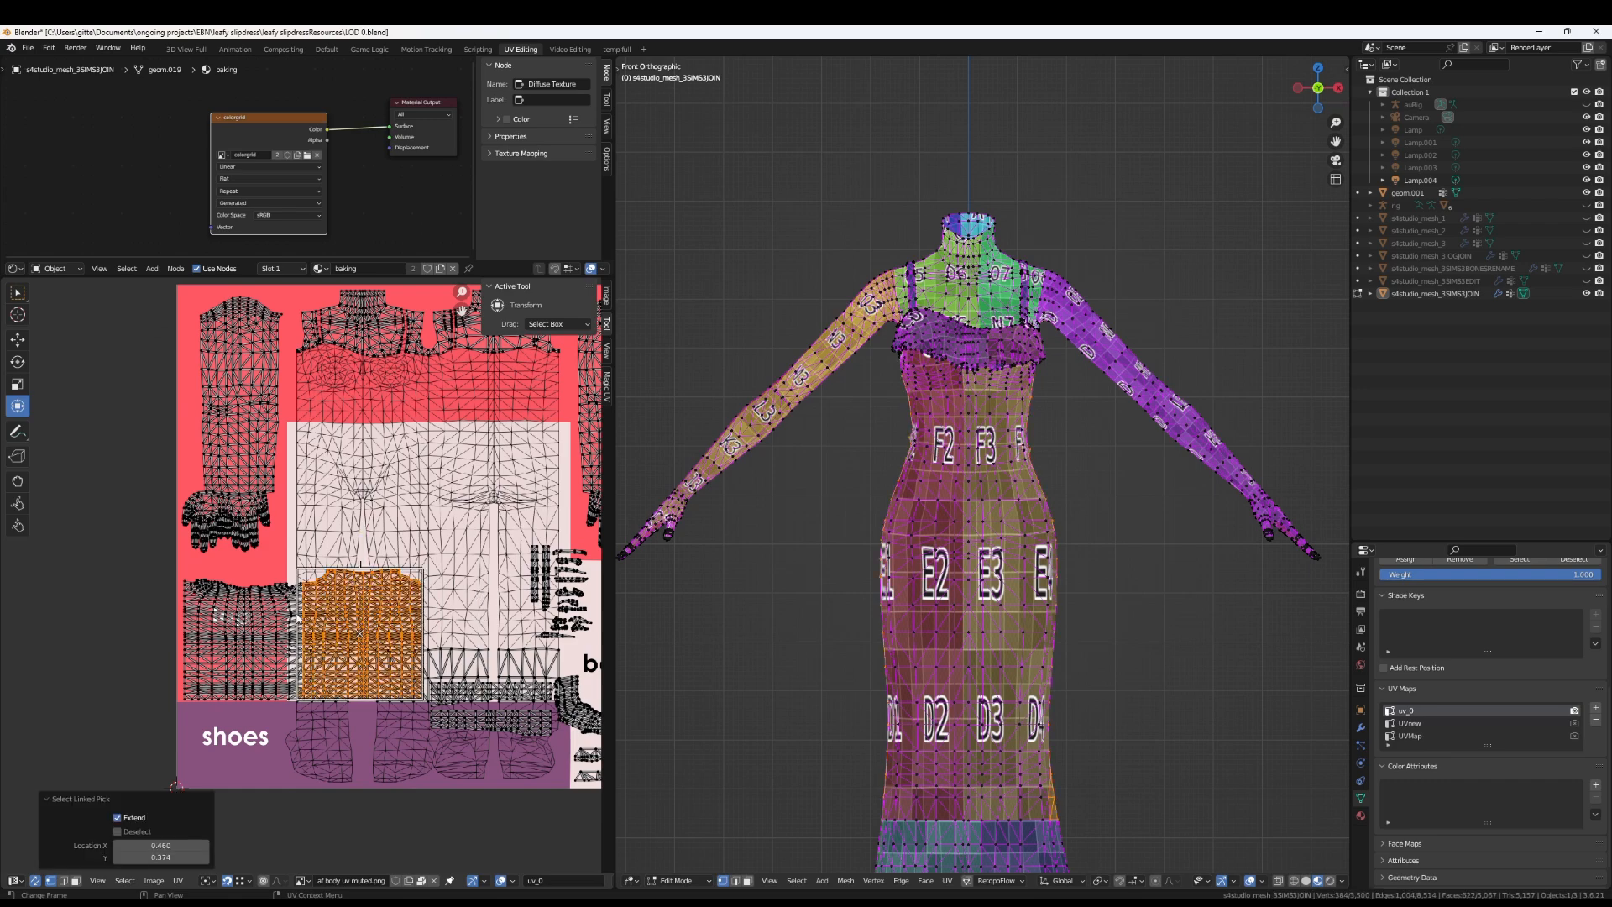
{"action": "key", "text": "l"}
{"action": "scroll", "coordinate": [50, 781], "scroll_direction": "up", "scroll_amount": 4}
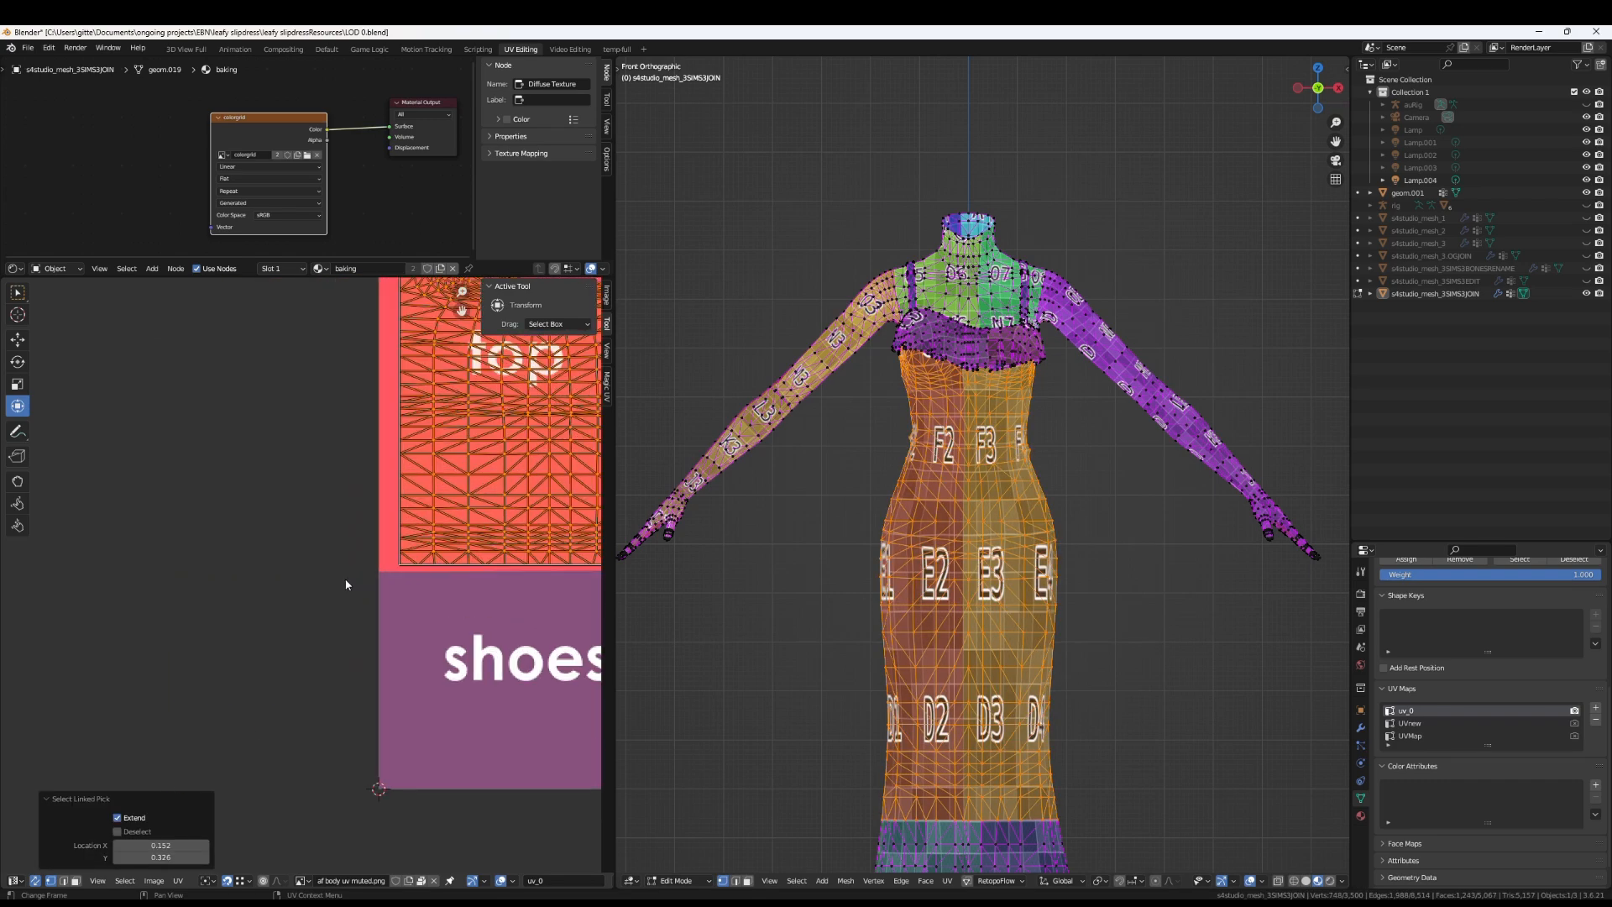
{"action": "scroll", "coordinate": [346, 584], "scroll_direction": "down", "scroll_amount": 6}
{"action": "key", "text": "g"}
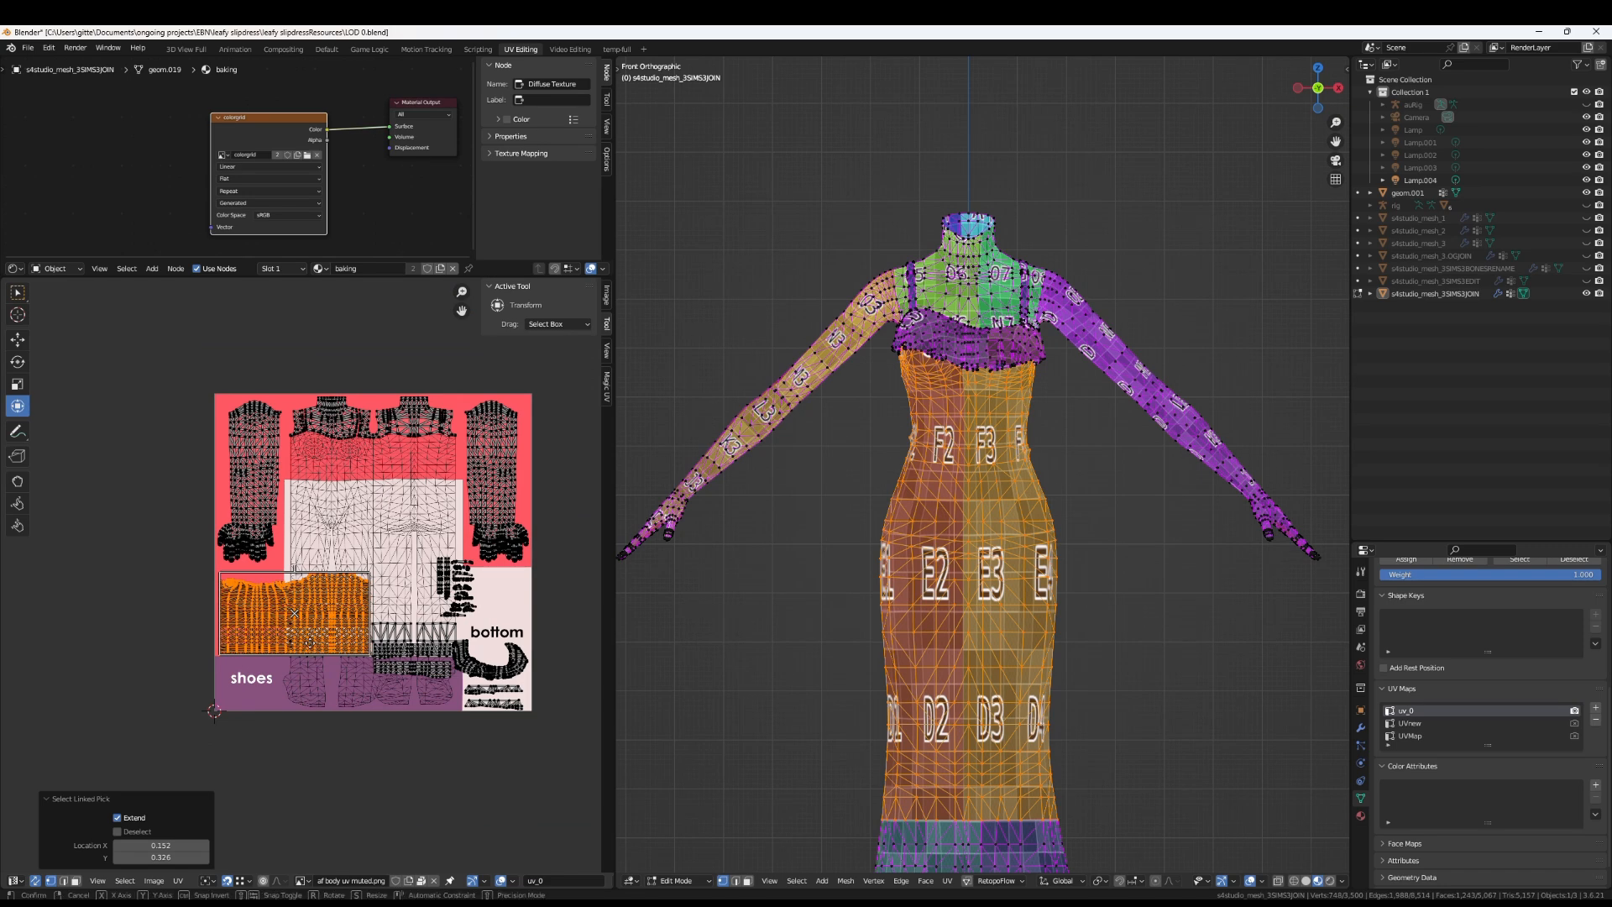
{"action": "right_click", "coordinate": [346, 625]}
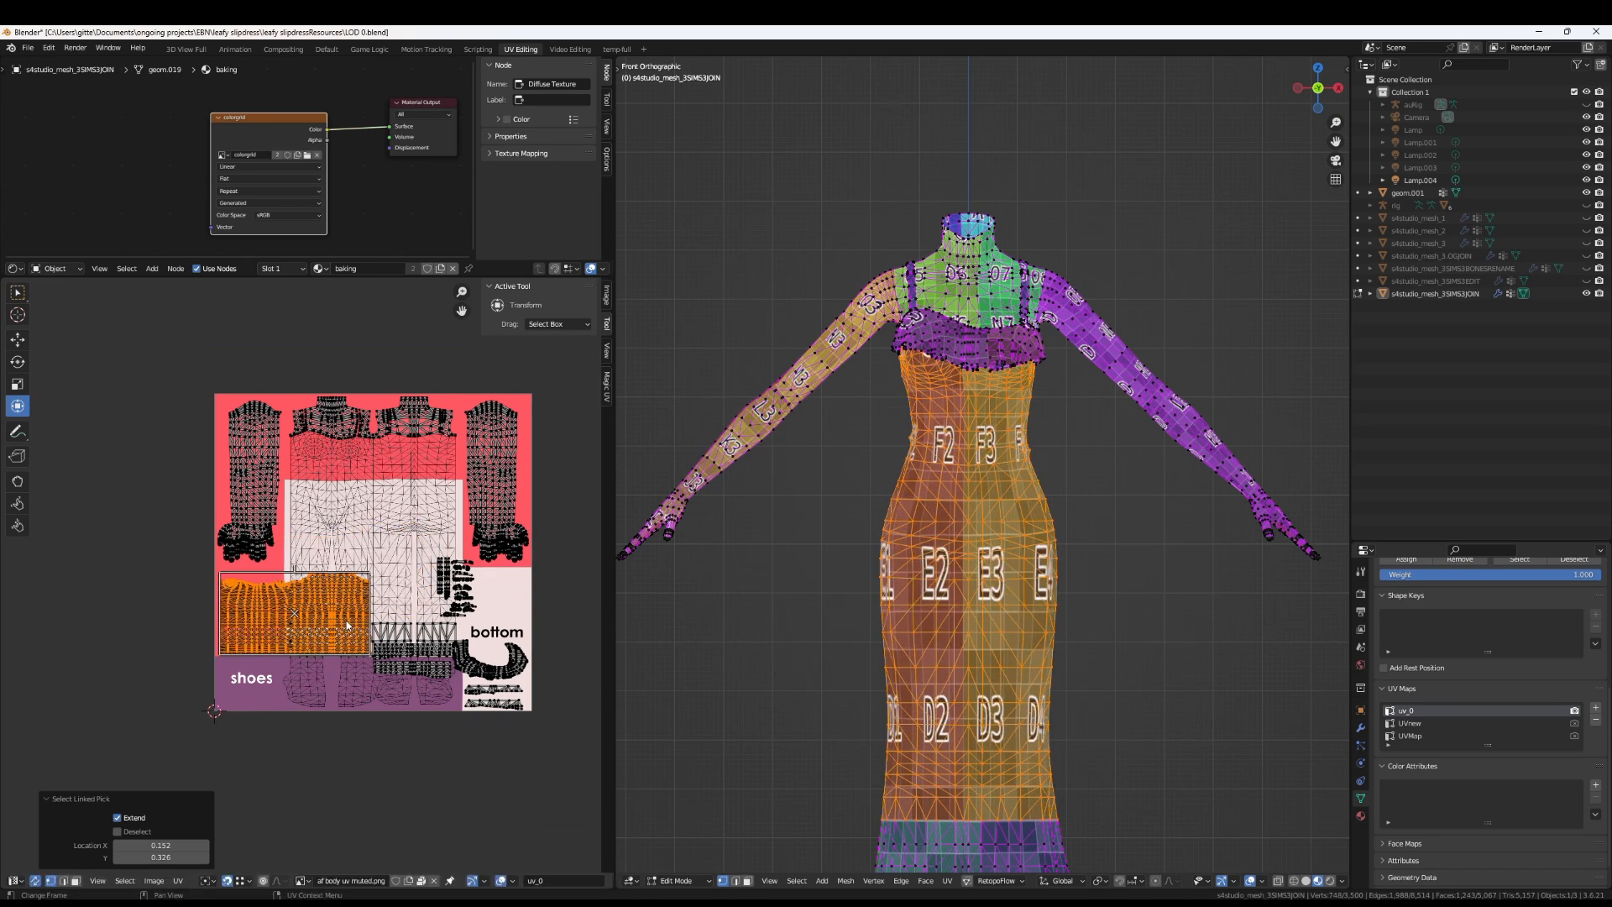
Make UVMap the active and render UV map and move the selected dress-body islands by about 0.254 in X and 0.381 in Y
{"action": "left_click", "coordinate": [1500, 734]}
{"action": "left_click", "coordinate": [1574, 735]}
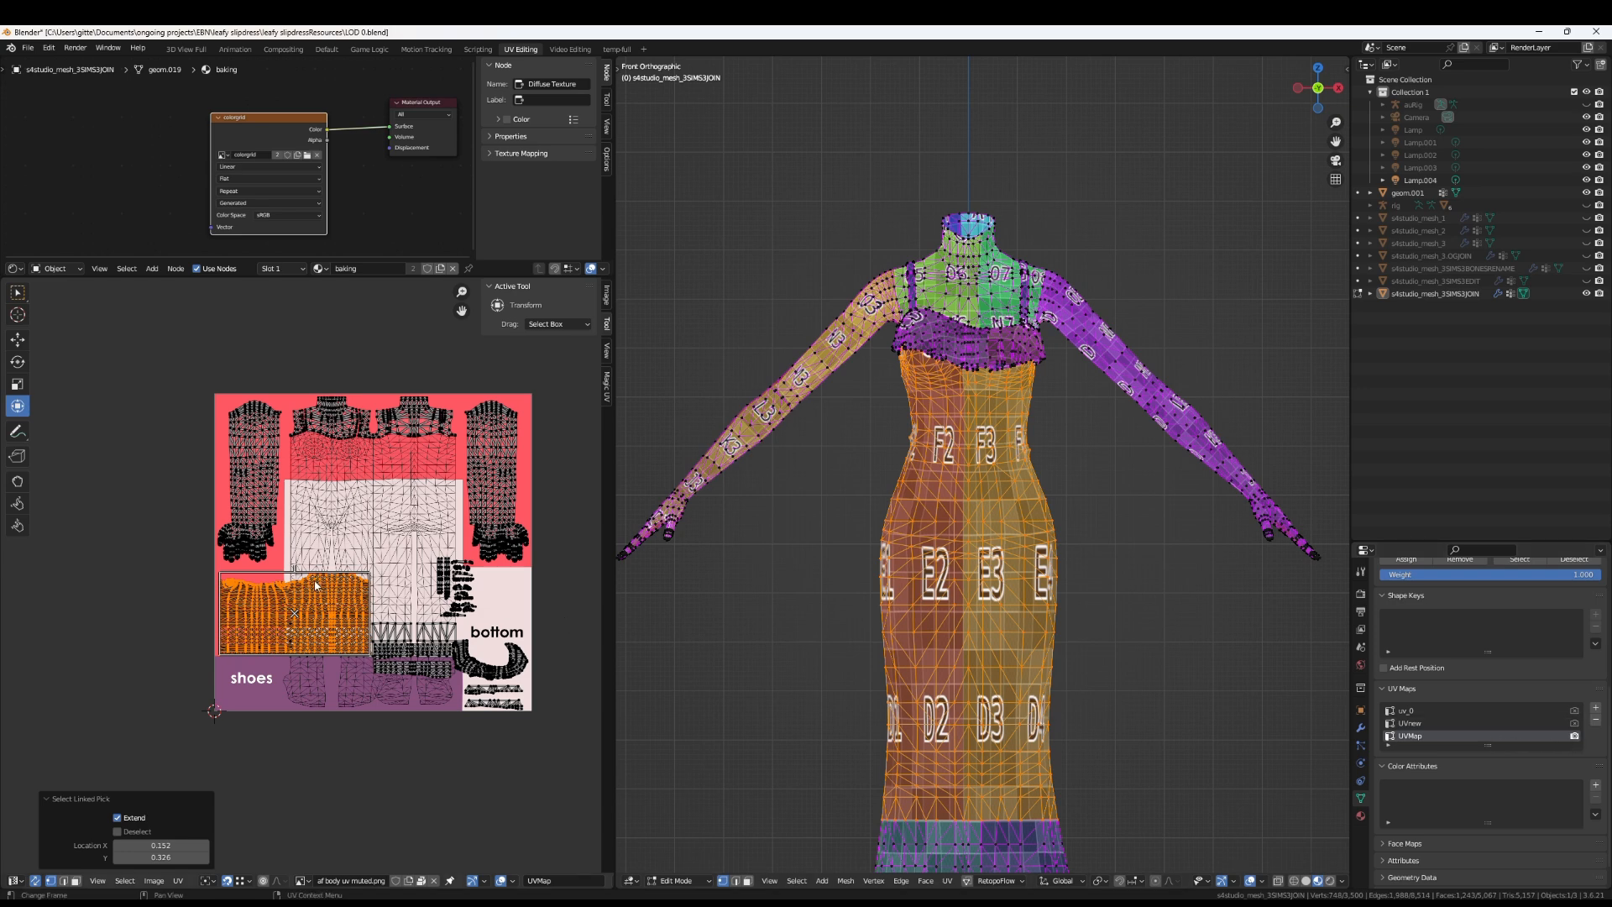
{"action": "key", "text": "g"}
{"action": "left_click", "coordinate": [398, 463]}
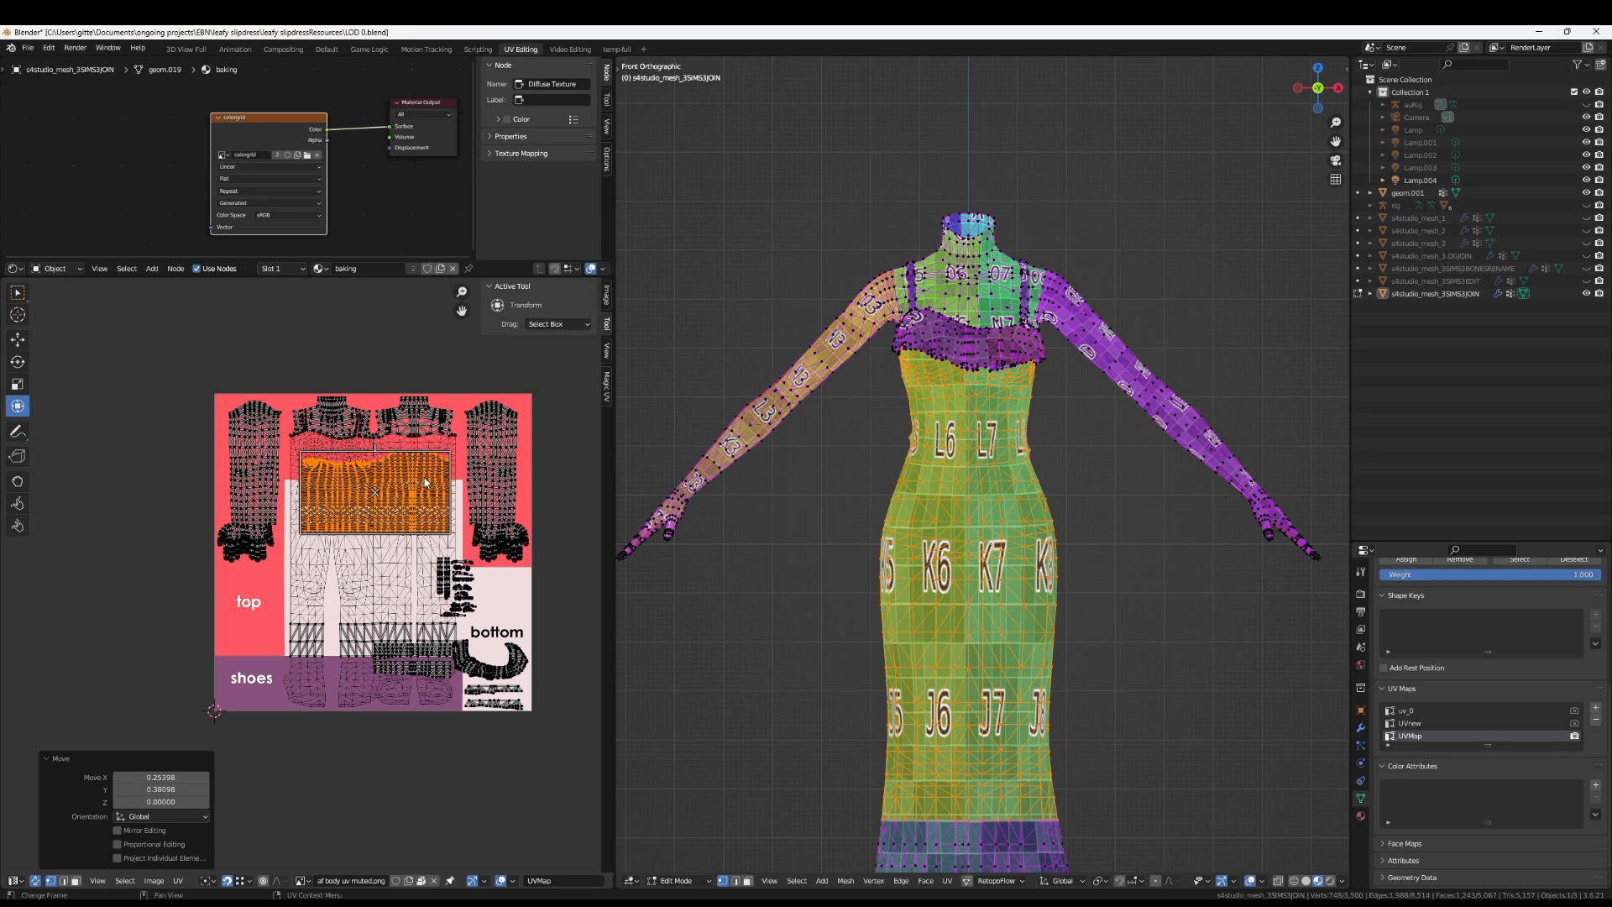
Scale the dress-body islands along Y by 1.5 and check the color grid on the dress
{"action": "key", "text": "g"}
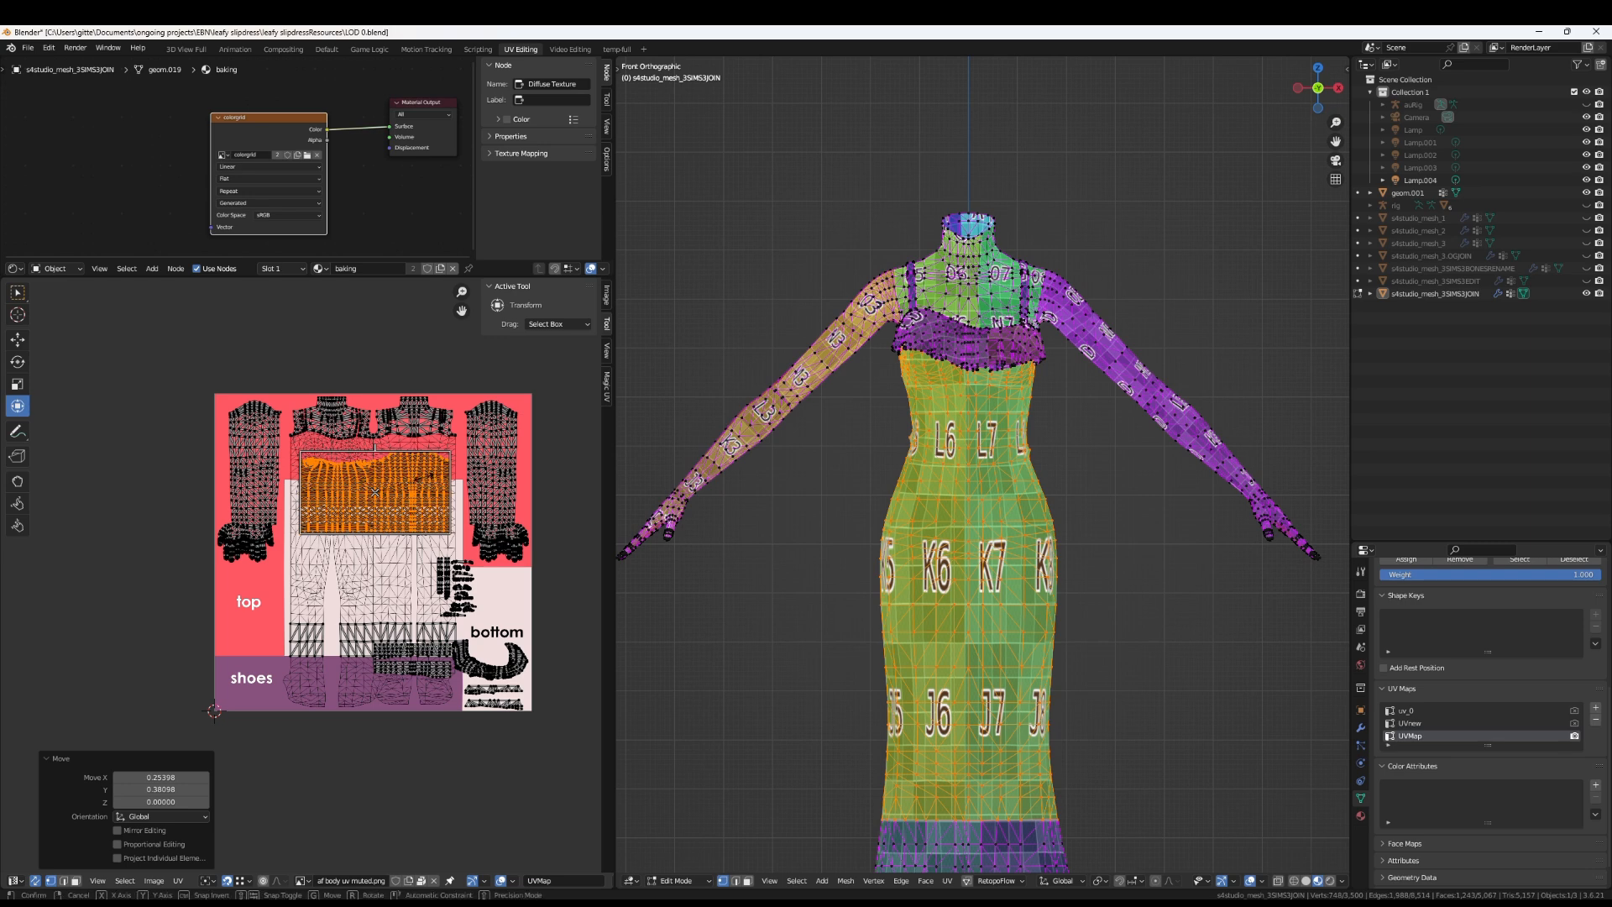
{"action": "key", "text": "s"}
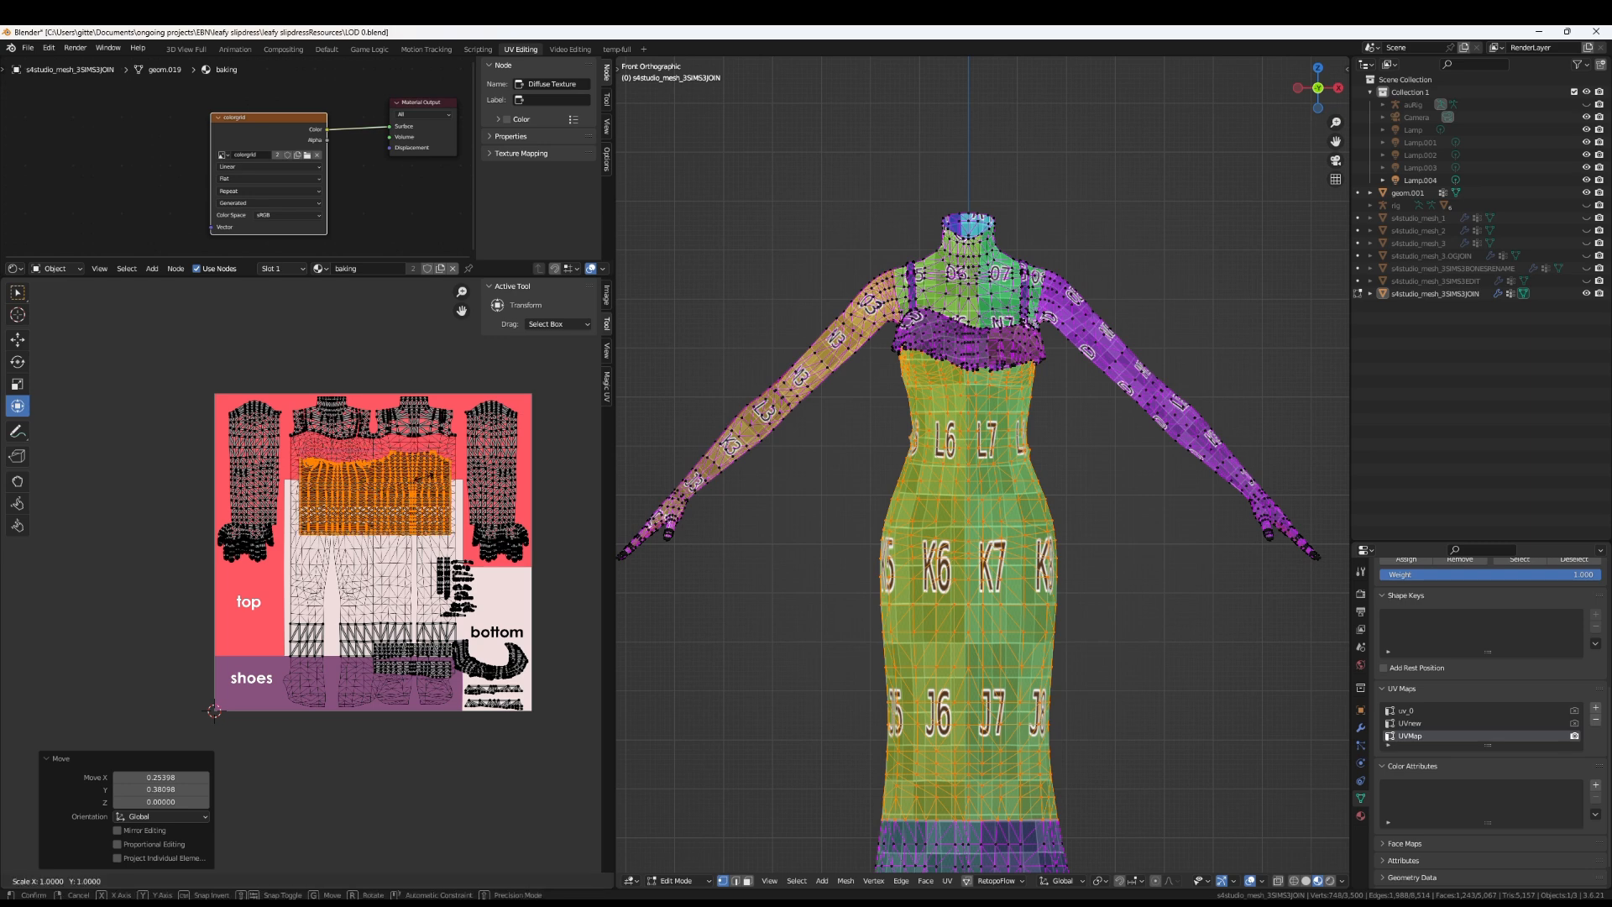
{"action": "key", "text": "y"}
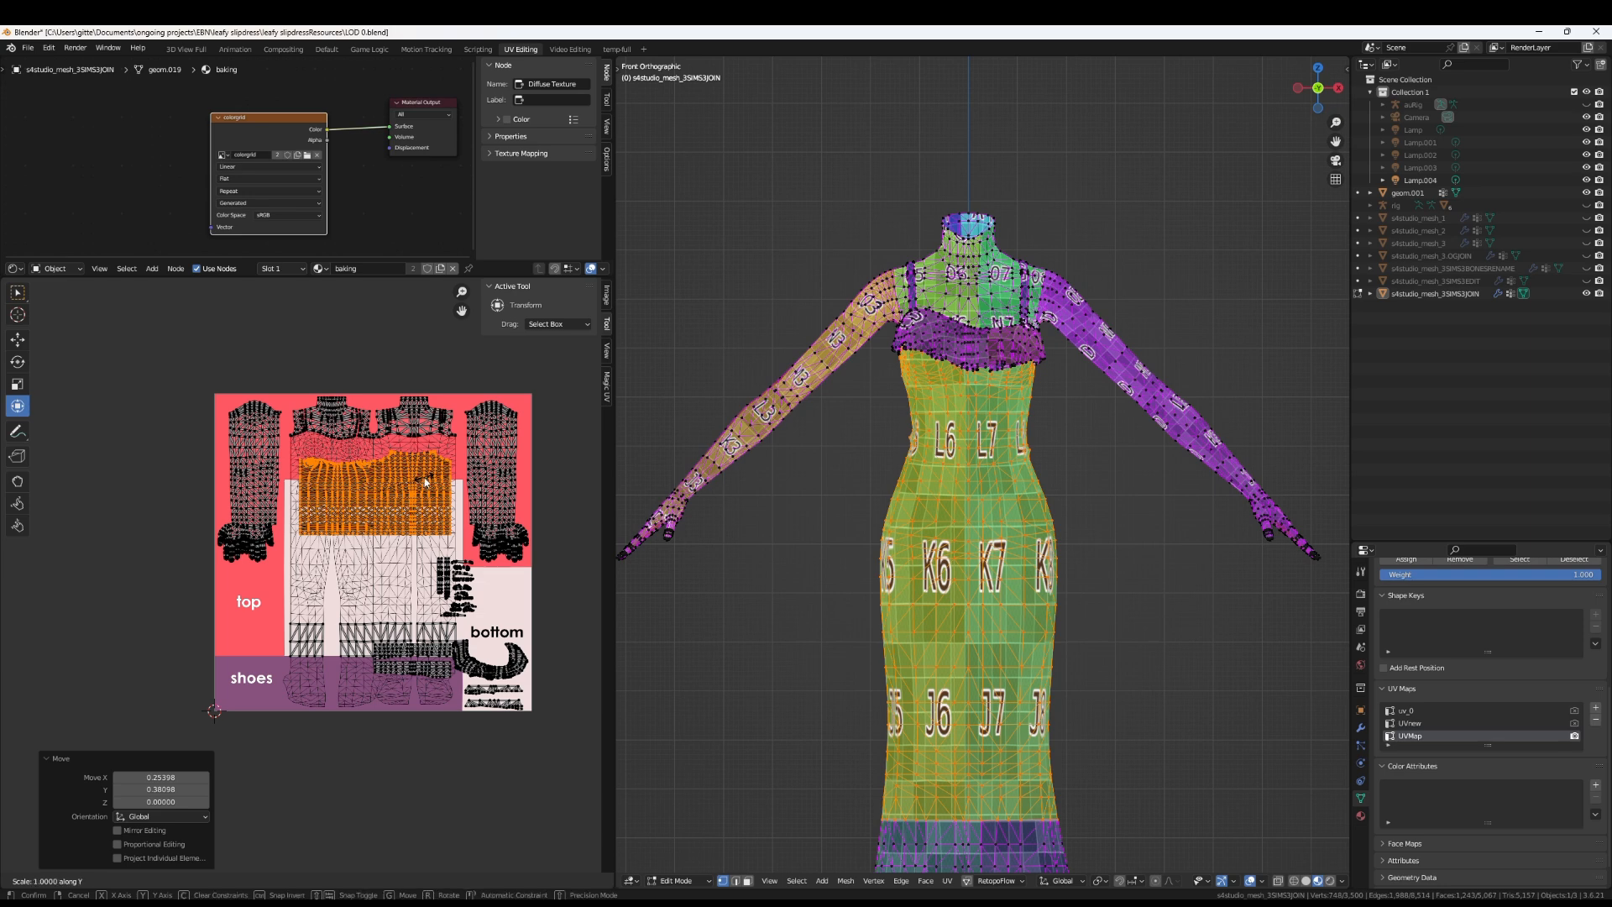
{"action": "left_click", "coordinate": [426, 481]}
{"action": "left_click", "coordinate": [182, 802]}
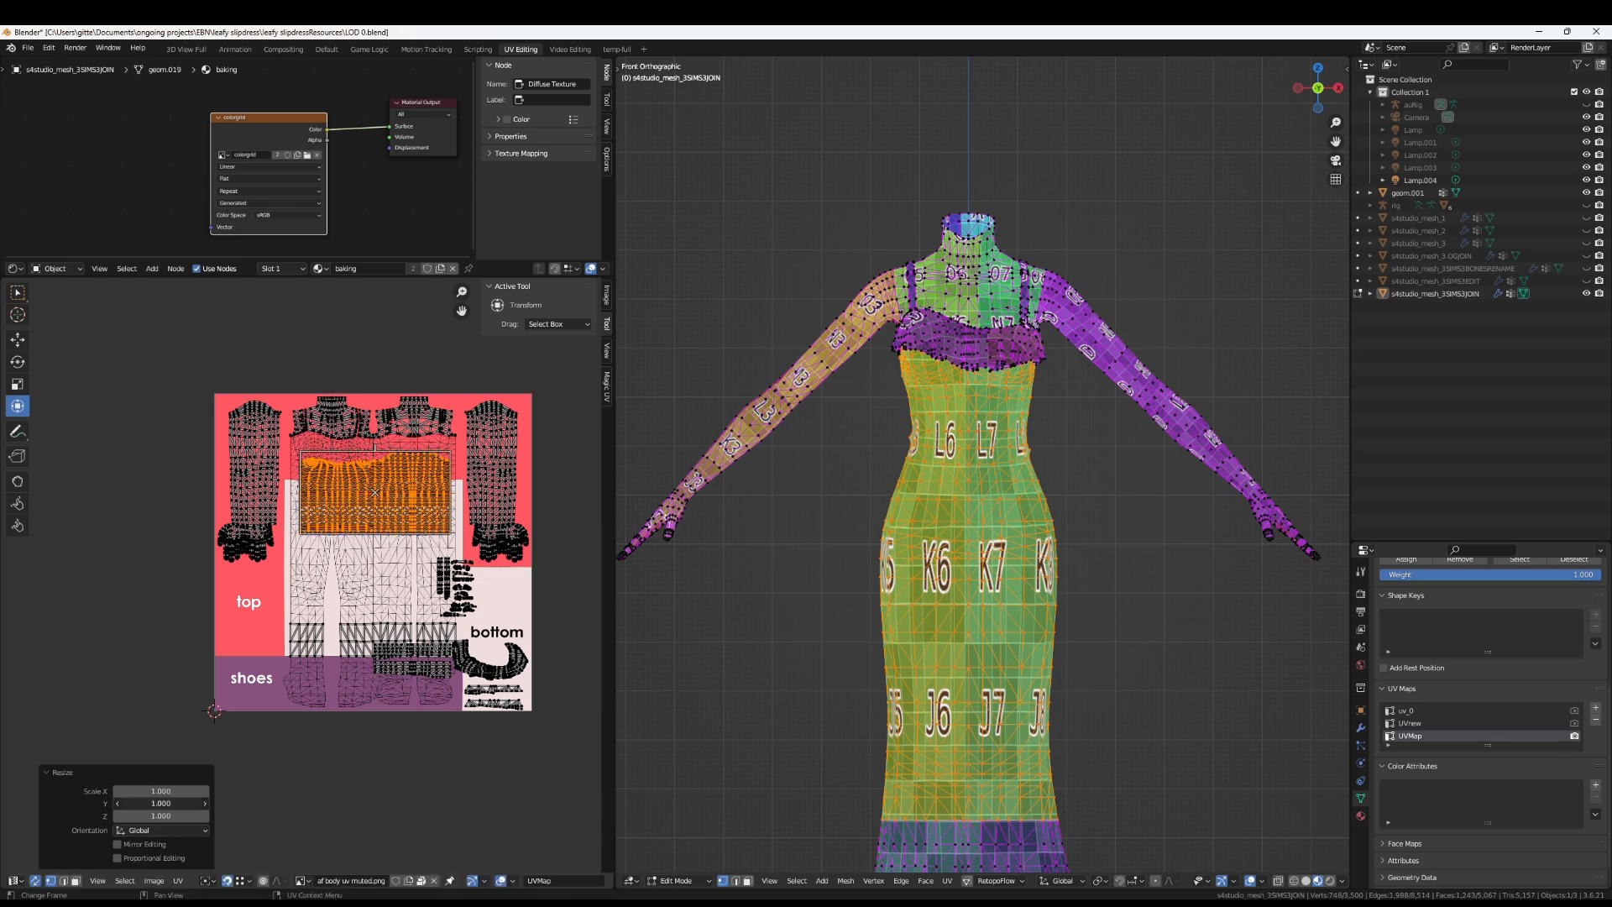
{"action": "type", "text": "1.5"}
{"action": "key", "text": "Return"}
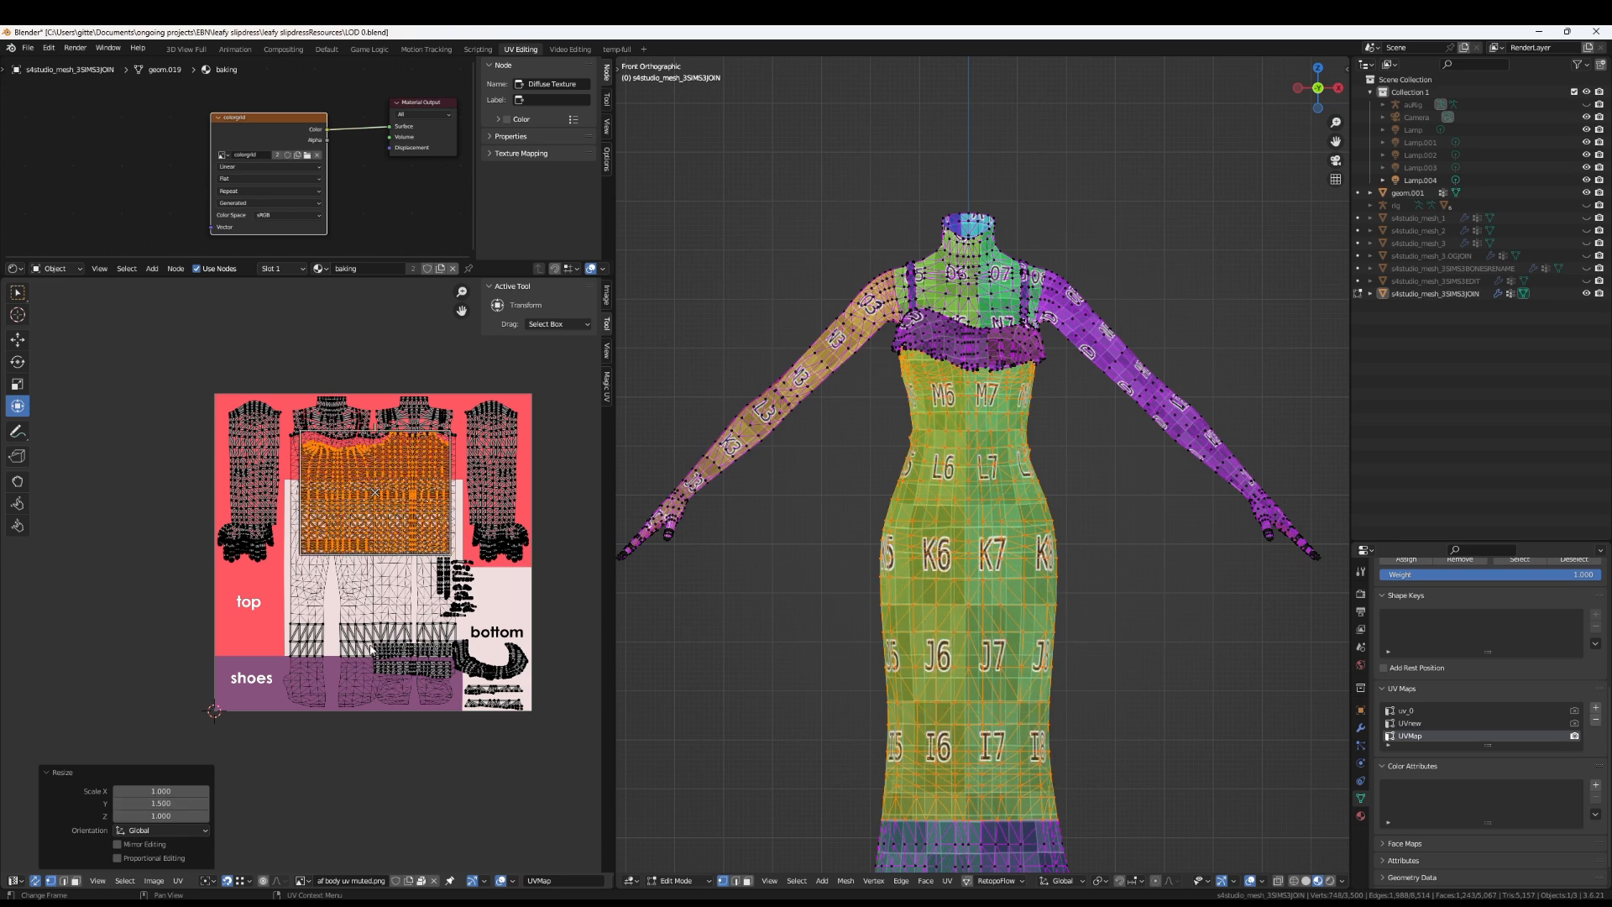
{"action": "scroll", "coordinate": [965, 655], "scroll_direction": "up", "scroll_amount": 4}
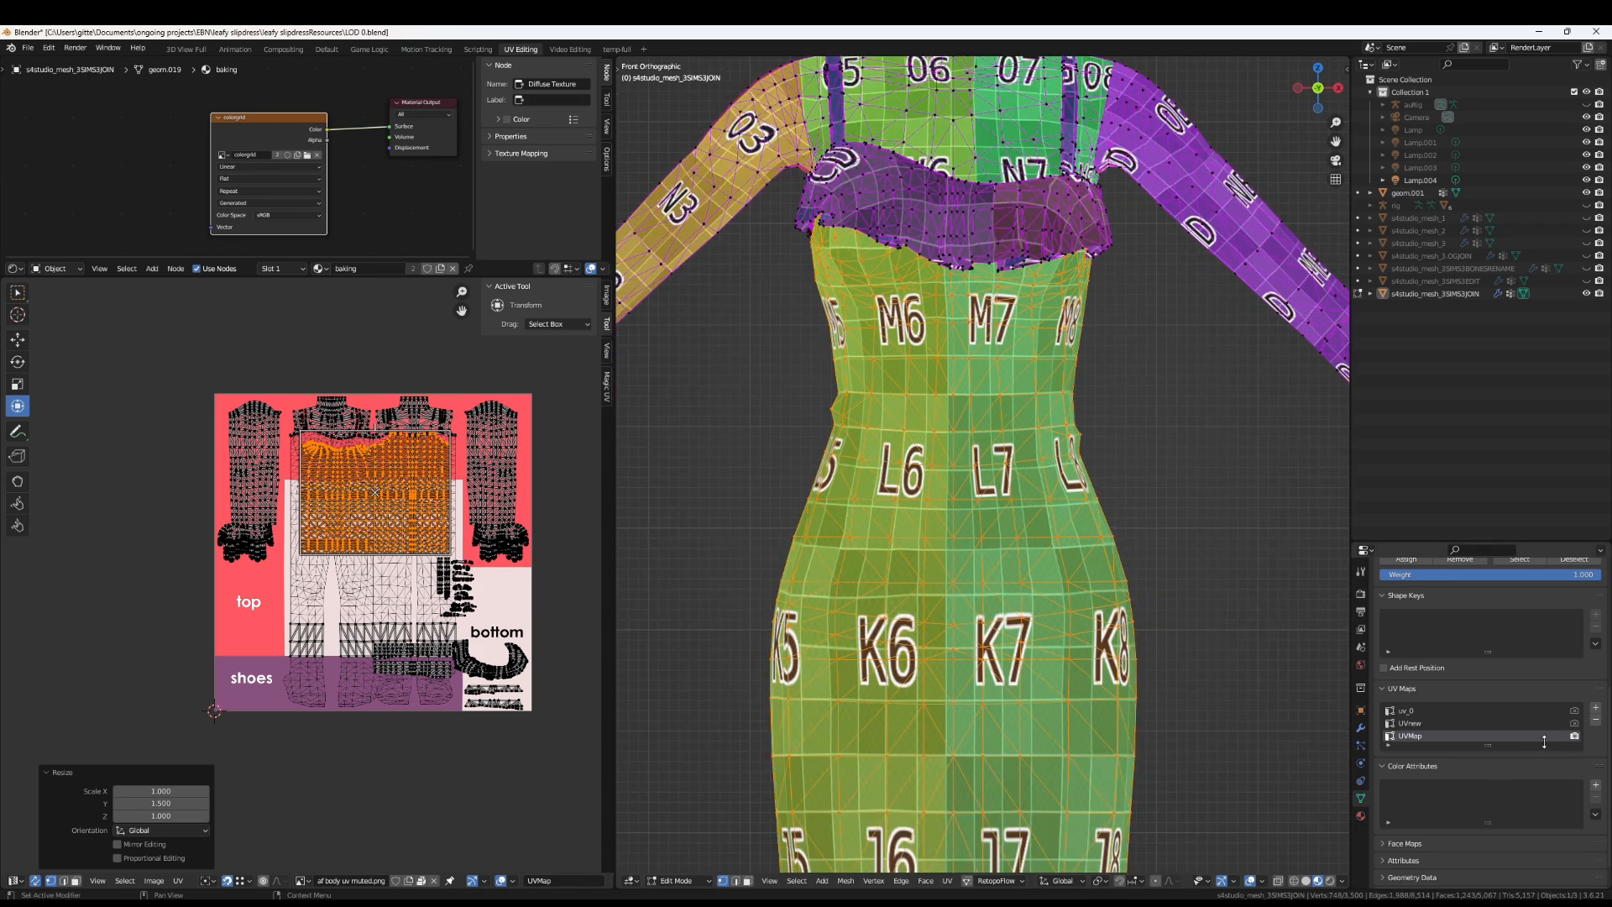
{"action": "scroll", "coordinate": [982, 587], "scroll_direction": "up", "scroll_amount": 1}
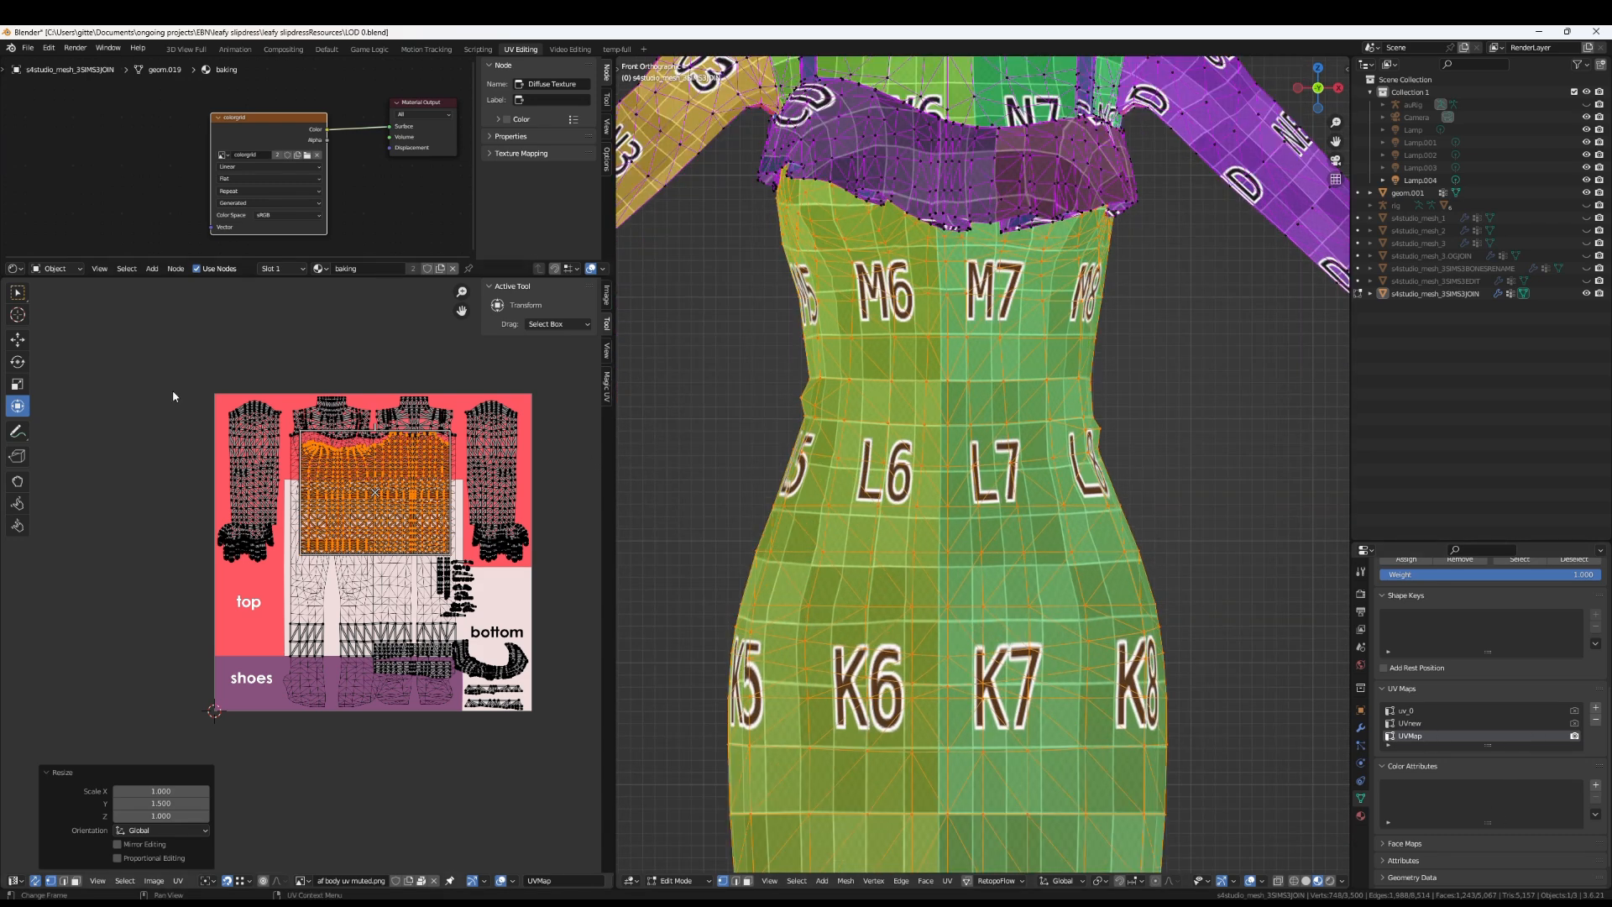
Try to stretch the dress-body islands along Y by about 3.73 and reselect them in the layout
{"action": "key", "text": "s"}
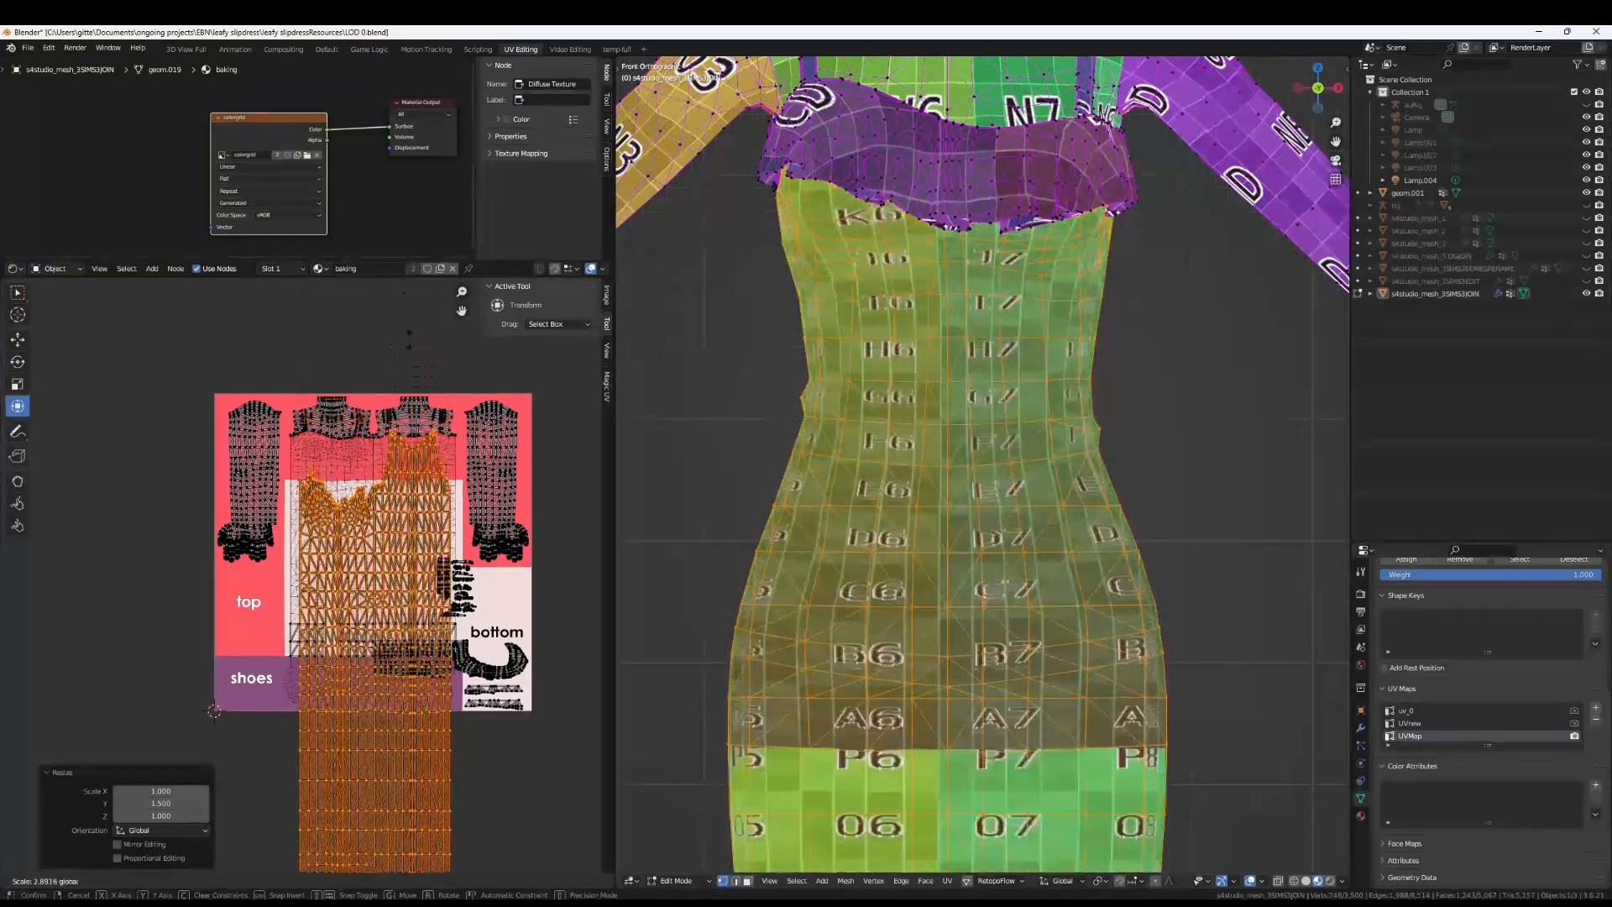
{"action": "left_click", "coordinate": [421, 311]}
{"action": "scroll", "coordinate": [423, 320], "scroll_direction": "down", "scroll_amount": 4}
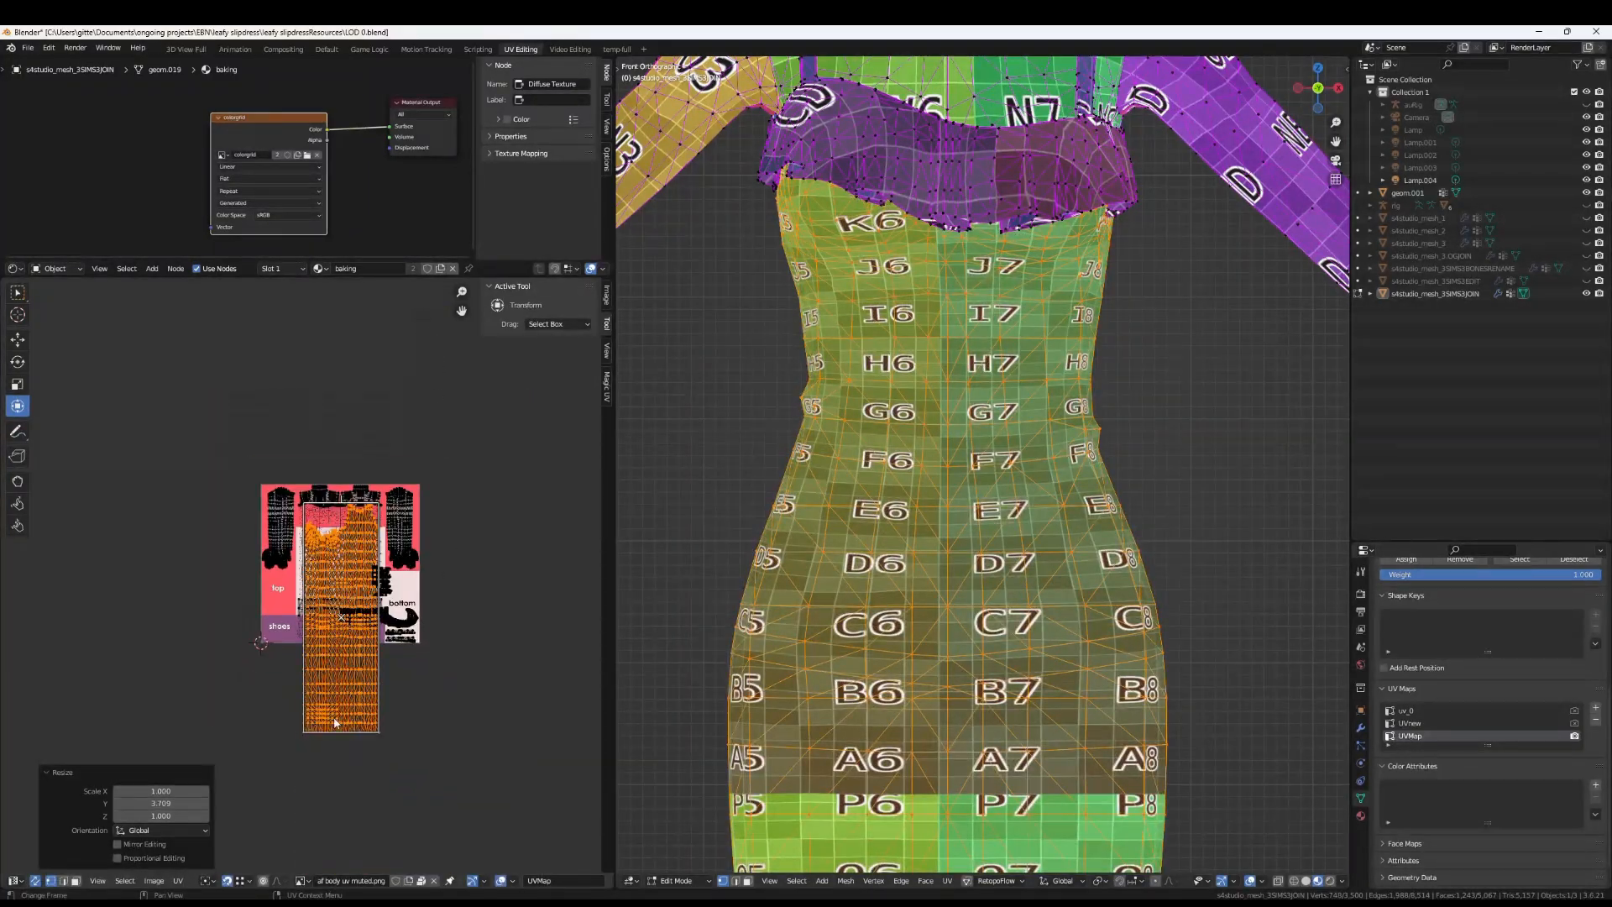
{"action": "left_click_drag", "start_coordinate": [331, 728], "coordinate": [349, 631]}
{"action": "key", "text": "a"}
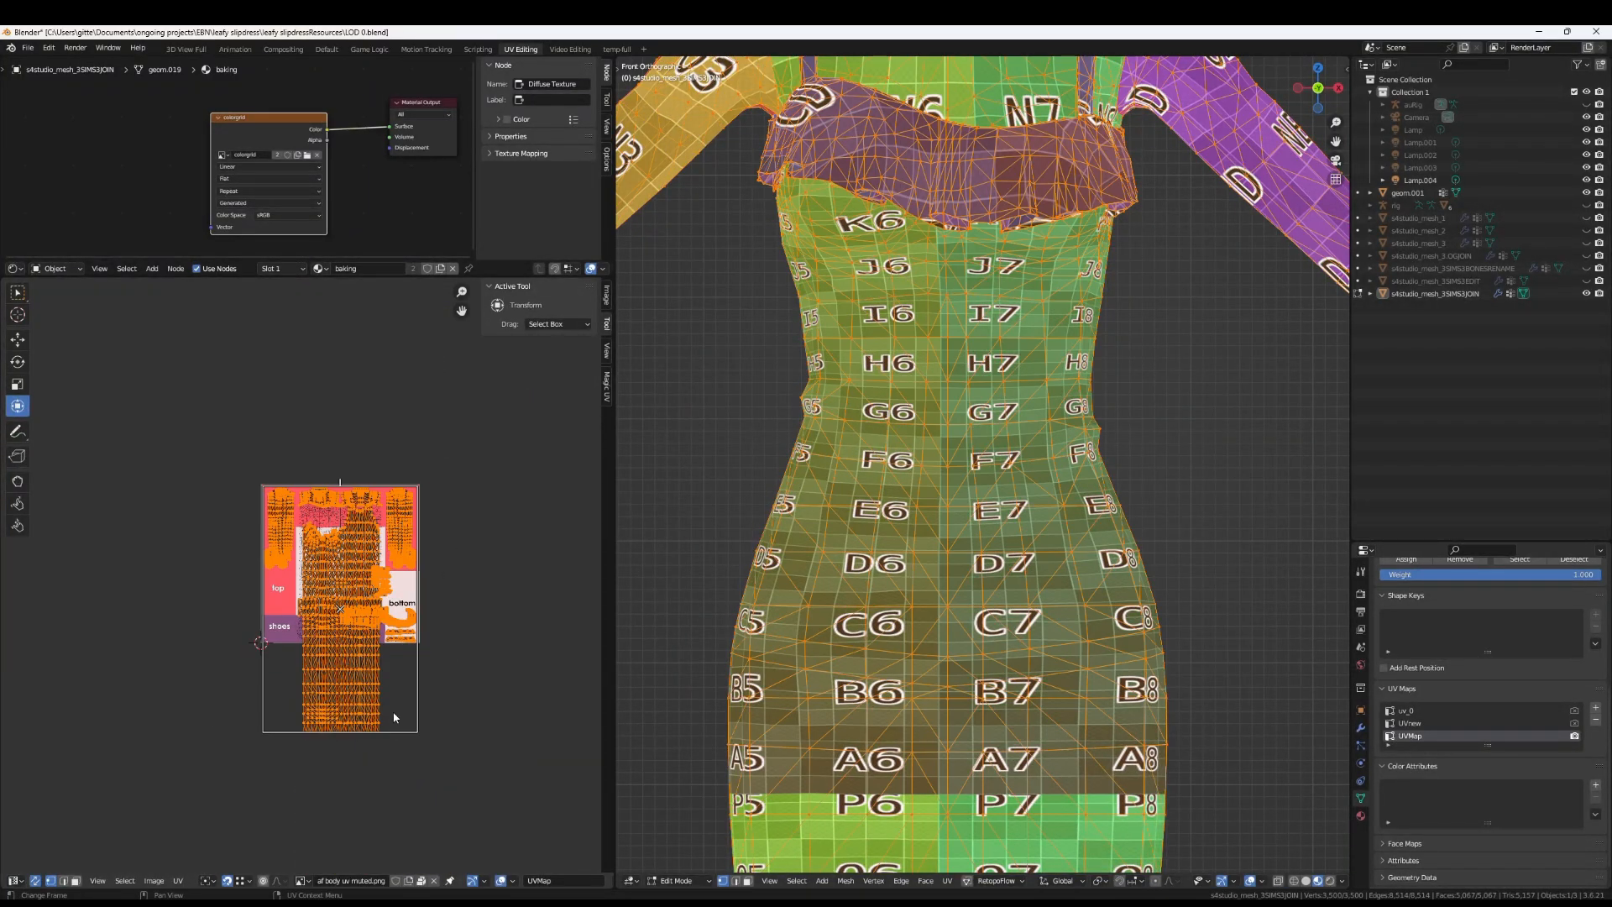
{"action": "key", "text": "alt+a"}
{"action": "key", "text": "l"}
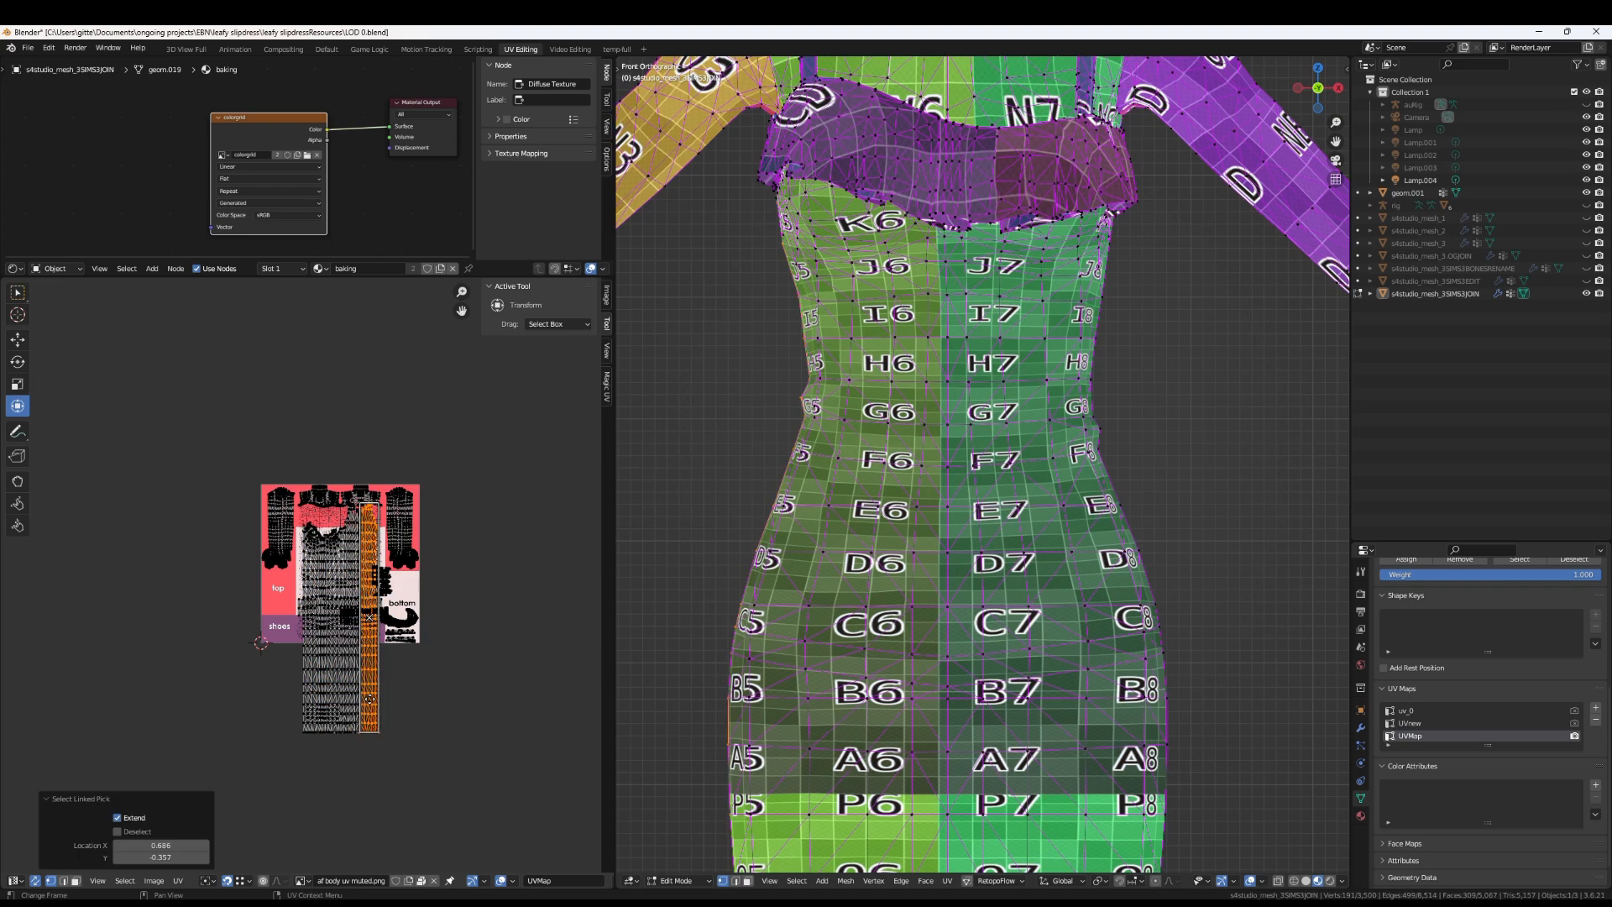
Try to rescale the stretched dress-body islands along Y with a factor of 1.5
{"action": "key", "text": "s"}
{"action": "key", "text": "y"}
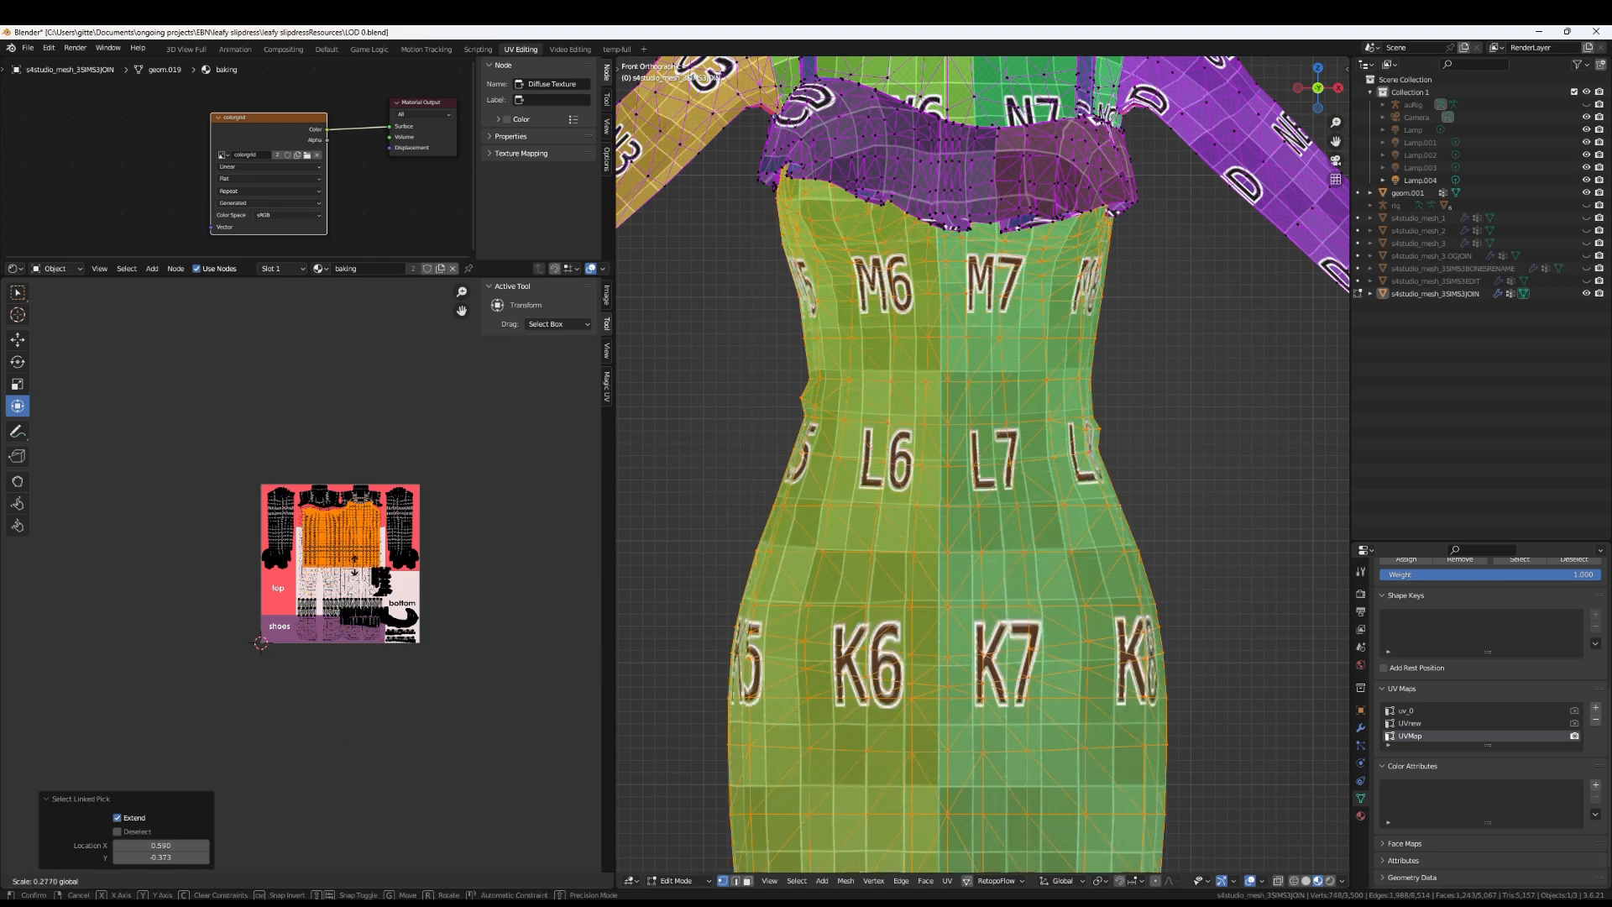
{"action": "left_click", "coordinate": [361, 590]}
{"action": "scroll", "coordinate": [361, 590], "scroll_direction": "up", "scroll_amount": 4}
{"action": "left_click", "coordinate": [184, 803]}
{"action": "type", "text": "1.5"}
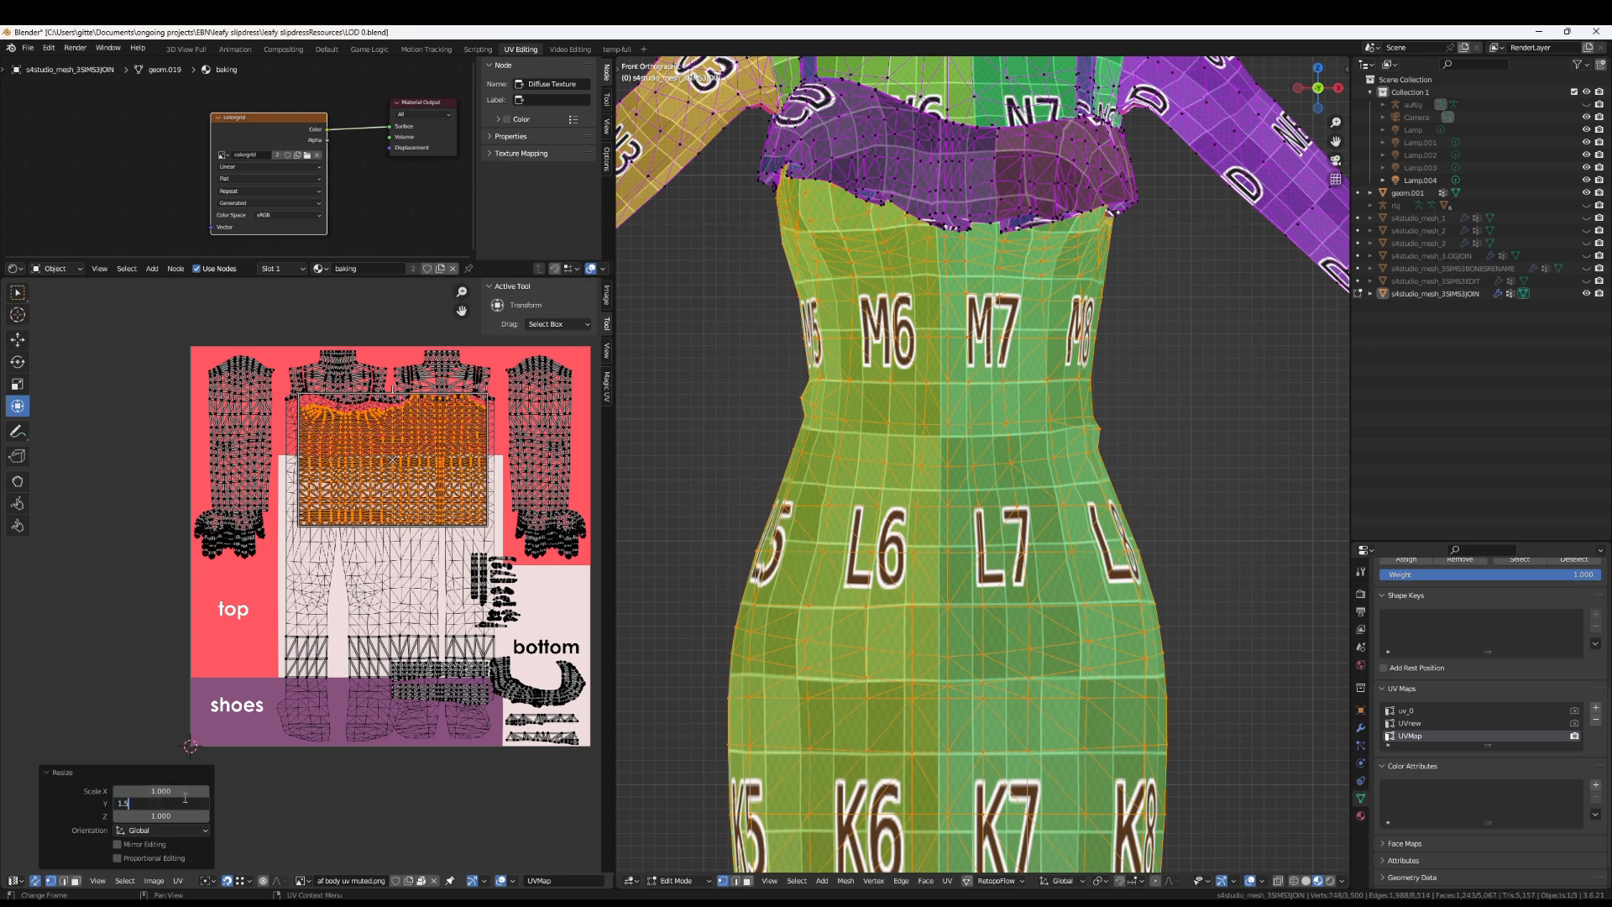
{"action": "key", "text": "Return"}
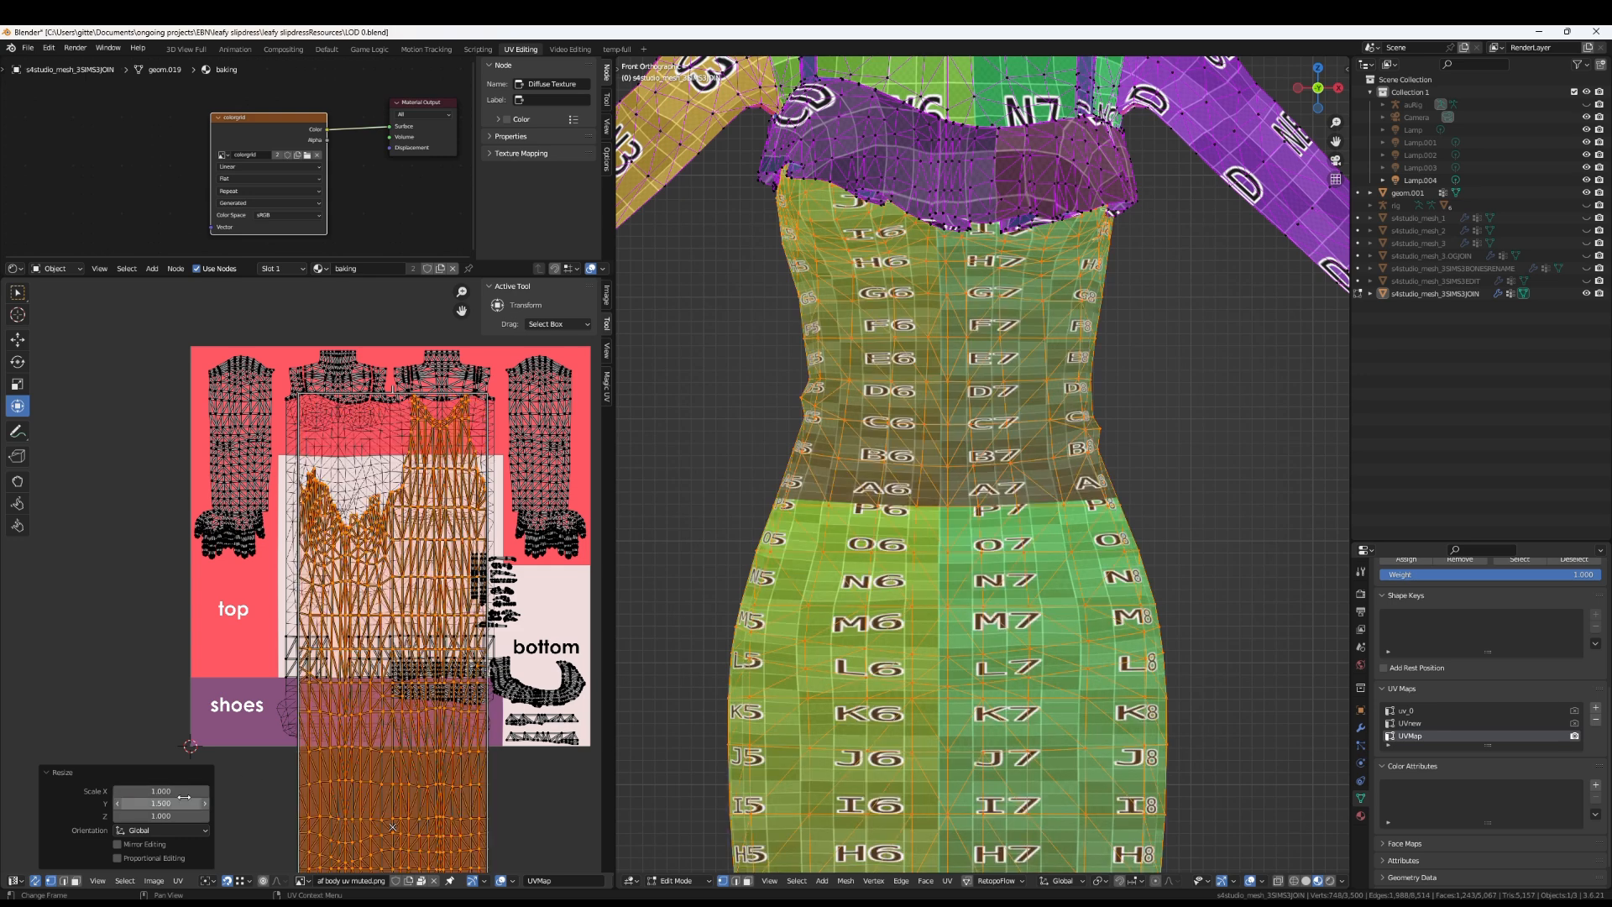
Undo the extra rescaling and selection changes, back to the dress-body islands scaled by 1.5 along Y
{"action": "key", "text": "ctrl+z"}
{"action": "key", "text": "ctrl+z"}
{"action": "key", "text": "ctrl+z"}
{"action": "key", "text": "ctrl+z"}
{"action": "key", "text": "ctrl+z"}
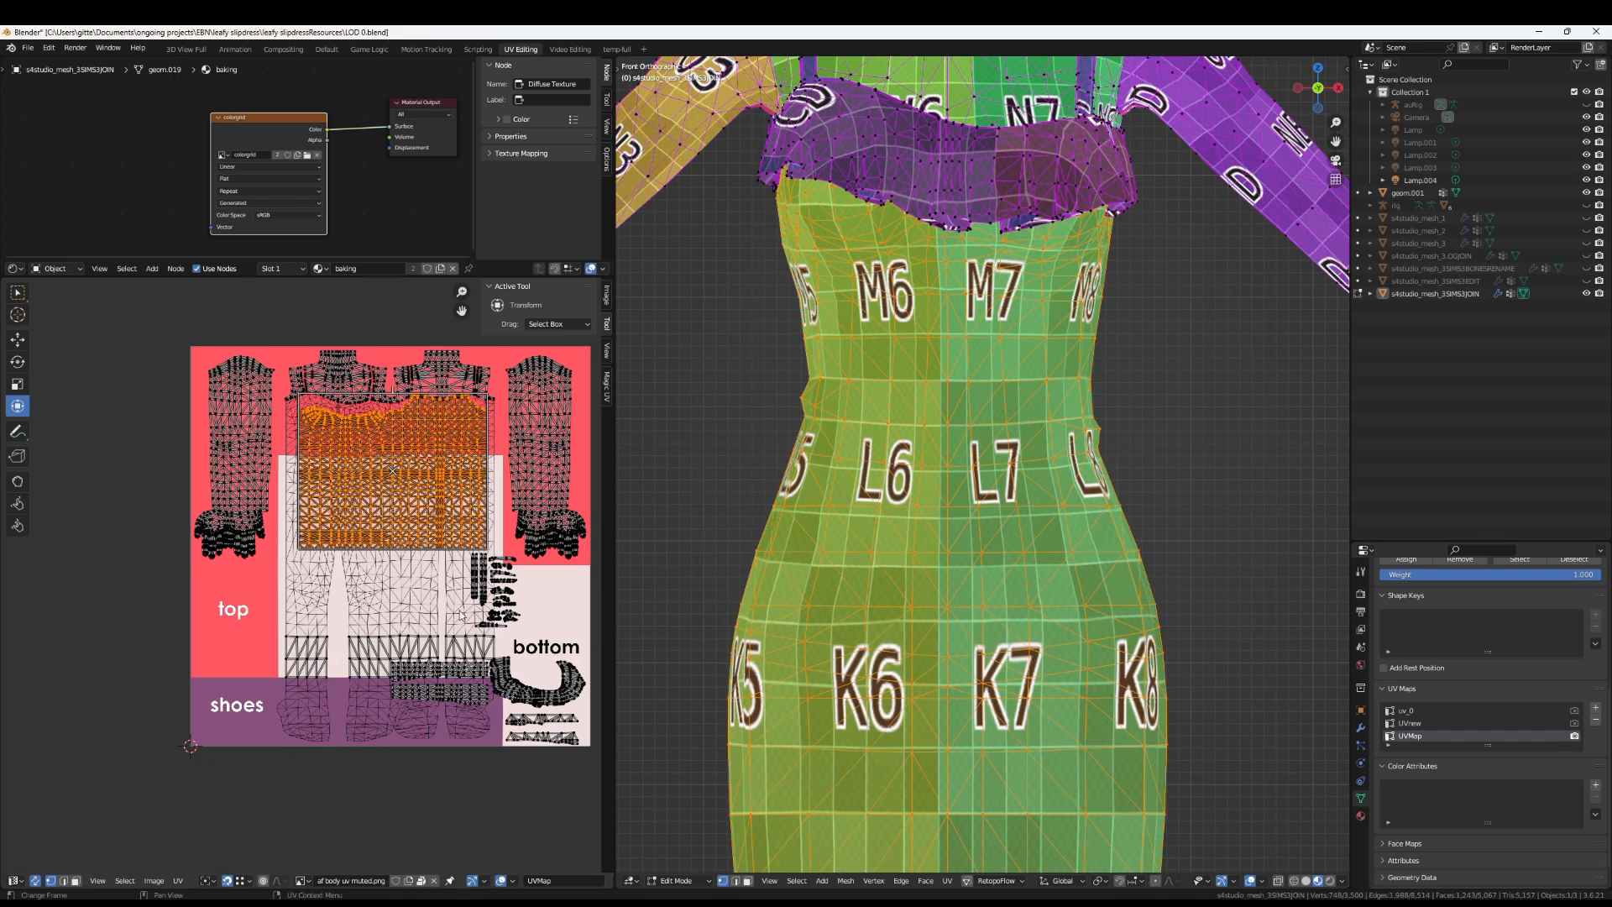
Move the dress-body islands by -0.045 in X and -0.0275 in Y over the torso area
{"action": "scroll", "coordinate": [437, 424], "scroll_direction": "up", "scroll_amount": 1}
{"action": "key", "text": "g"}
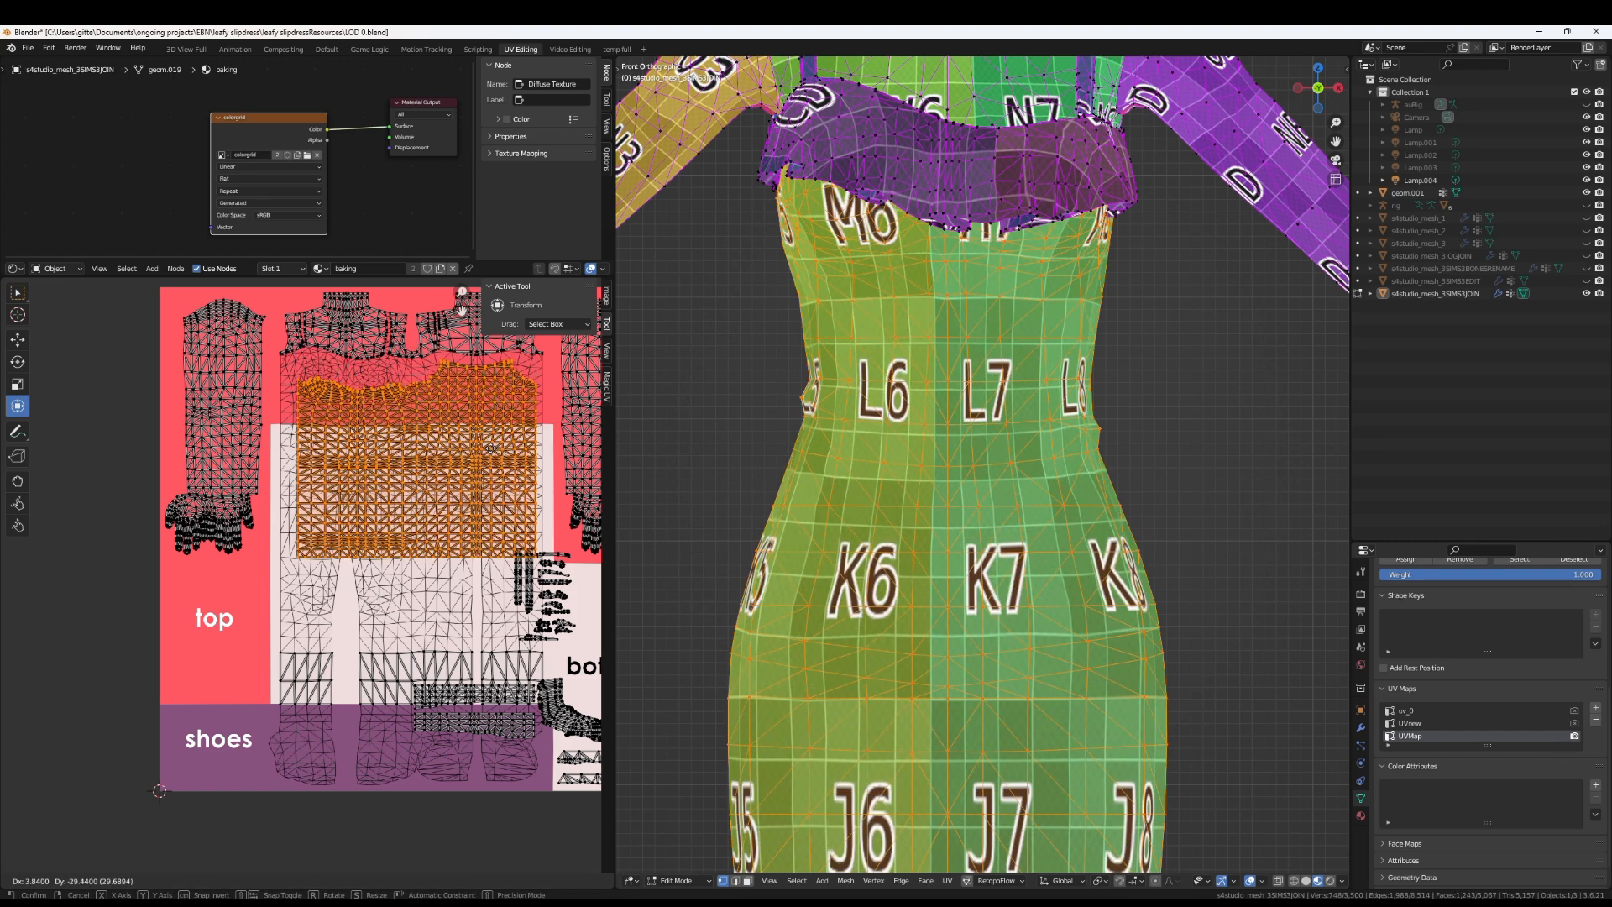
{"action": "left_click", "coordinate": [467, 452]}
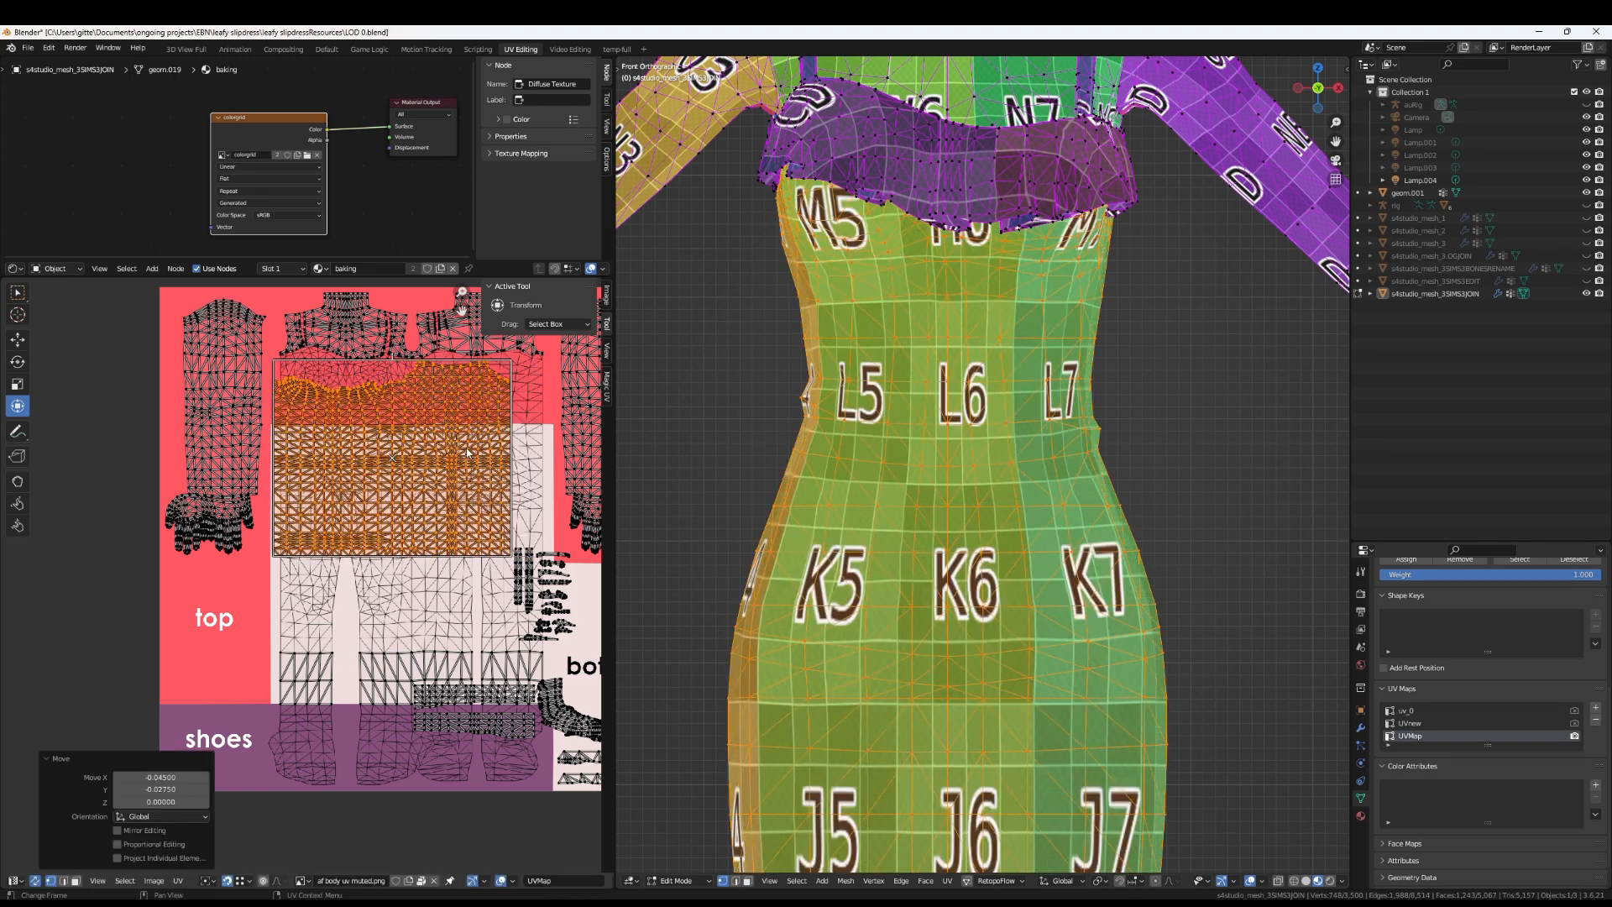
Select the whole cluster of small trim islands above the bottom label in the UV layout
{"action": "scroll", "coordinate": [447, 537], "scroll_direction": "up", "scroll_amount": 1}
{"action": "middle_click_drag", "start_coordinate": [521, 592], "coordinate": [445, 535]}
{"action": "left_click", "coordinate": [554, 570]}
{"action": "left_click_drag", "start_coordinate": [543, 612], "coordinate": [450, 484]}
{"action": "middle_click_drag", "start_coordinate": [565, 572], "coordinate": [470, 554]}
{"action": "scroll", "coordinate": [471, 553], "scroll_direction": "down", "scroll_amount": 3}
{"action": "scroll", "coordinate": [435, 562], "scroll_direction": "up", "scroll_amount": 3}
{"action": "left_click", "coordinate": [406, 565]}
{"action": "key", "text": "l"}
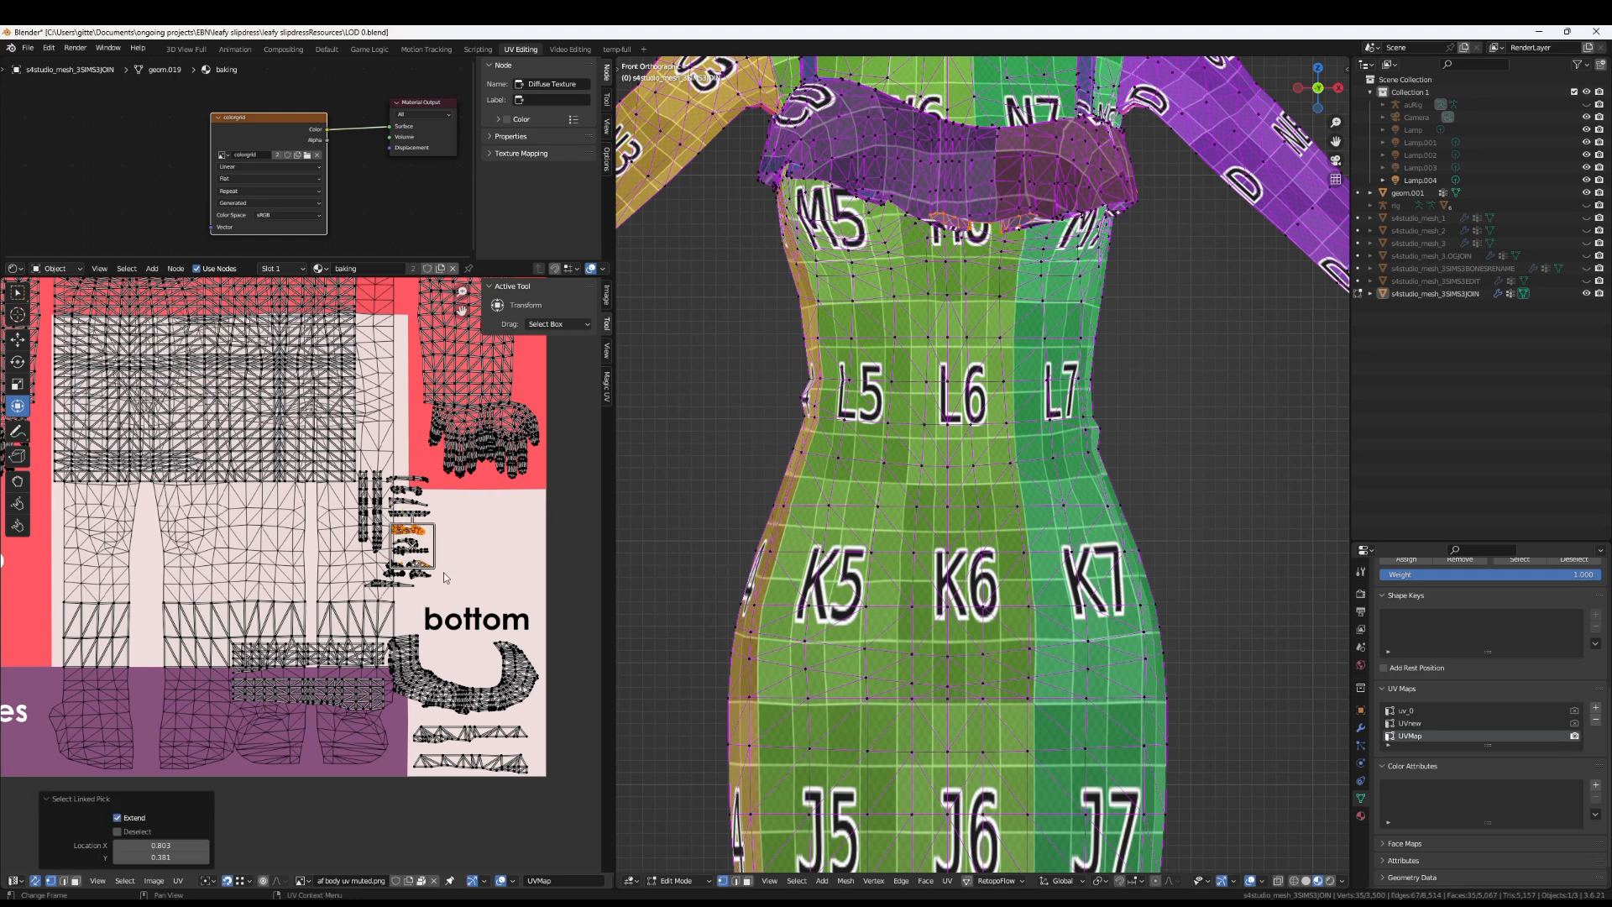
{"action": "scroll", "coordinate": [443, 572], "scroll_direction": "up", "scroll_amount": 3}
{"action": "left_click_drag", "start_coordinate": [405, 361], "coordinate": [564, 616]}
{"action": "scroll", "coordinate": [448, 551], "scroll_direction": "down", "scroll_amount": 5}
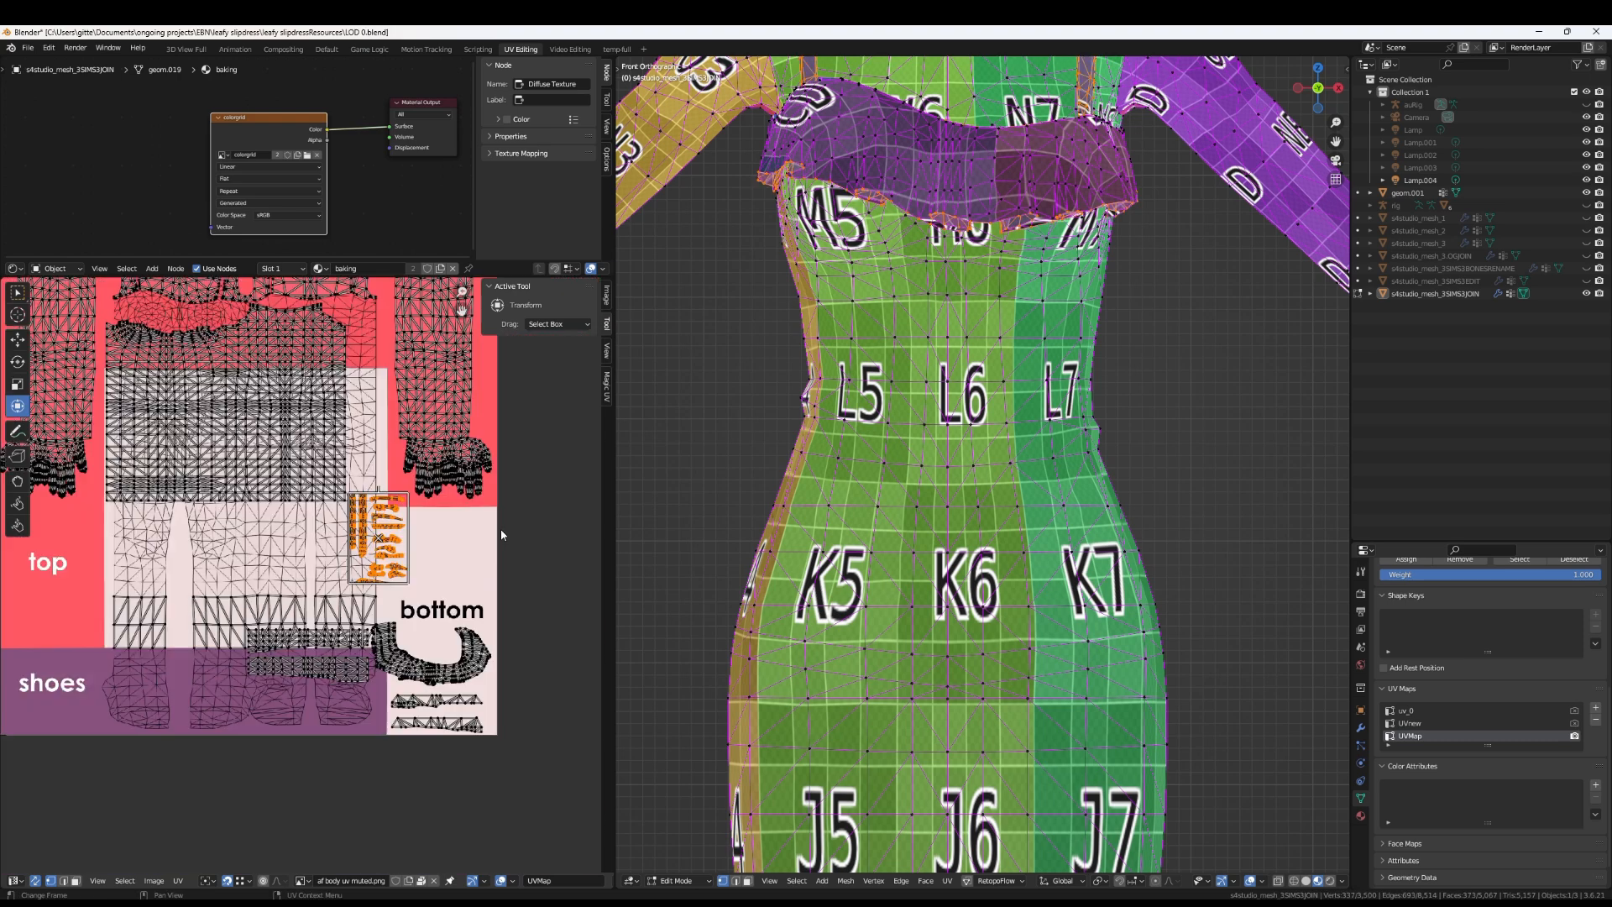
Scale the small trim islands along Y by 1.5
{"action": "key", "text": "s"}
{"action": "key", "text": "y"}
{"action": "left_click", "coordinate": [409, 586]}
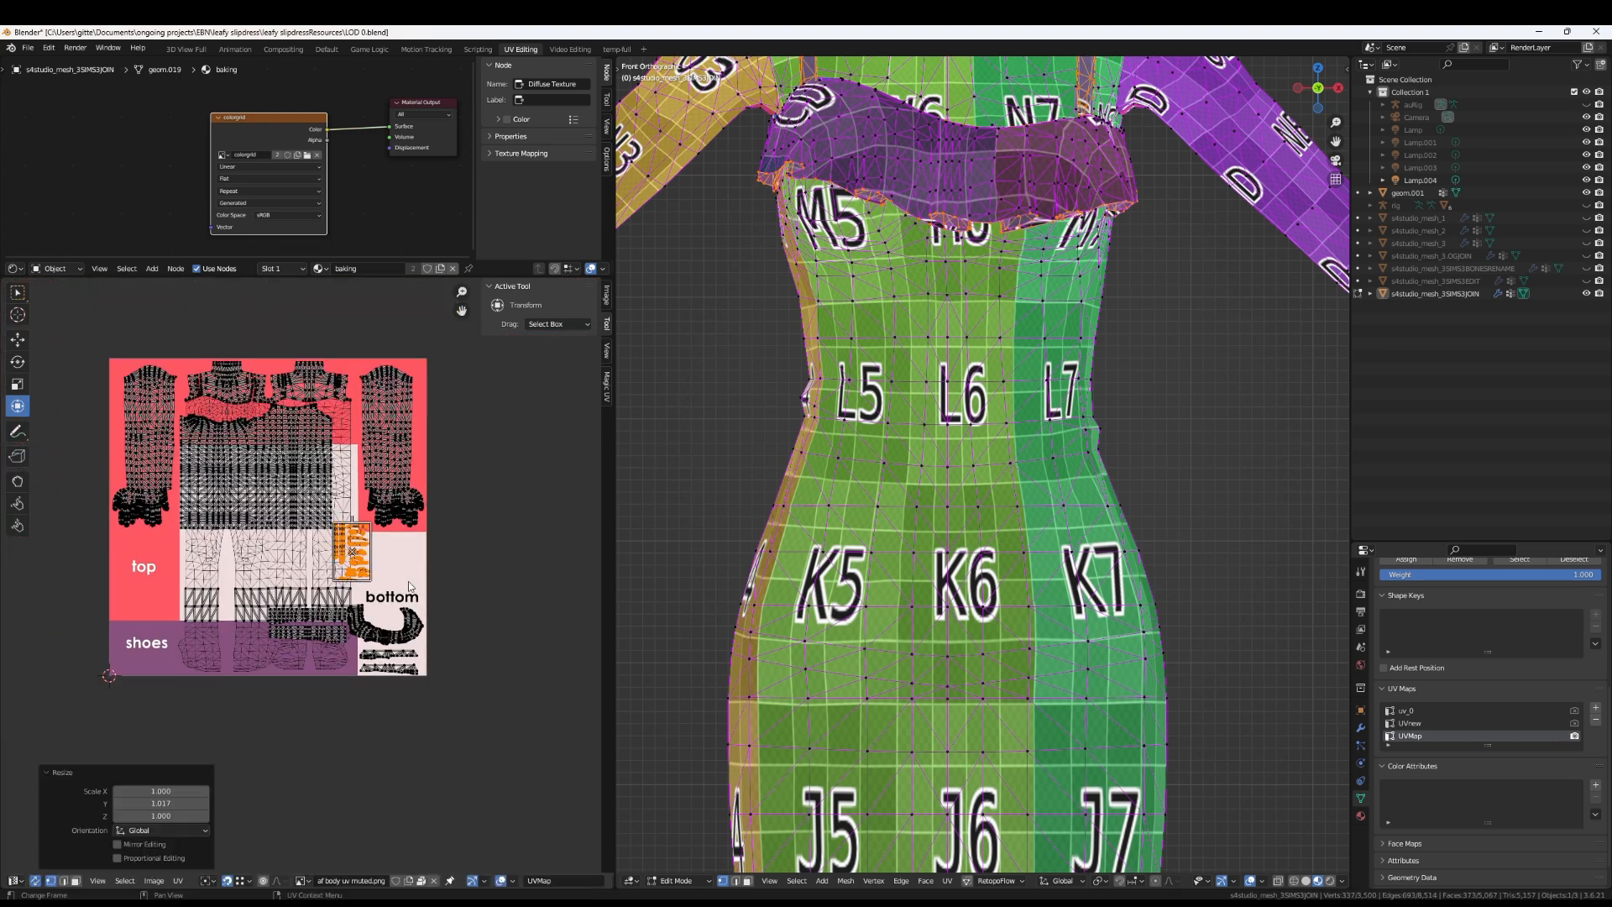
{"action": "left_click", "coordinate": [162, 803]}
{"action": "type", "text": "4"}
{"action": "type", "text": ".5"}
{"action": "key", "text": "BackSpace"}
{"action": "key", "text": "BackSpace"}
{"action": "key", "text": "BackSpace"}
{"action": "type", "text": "1.5"}
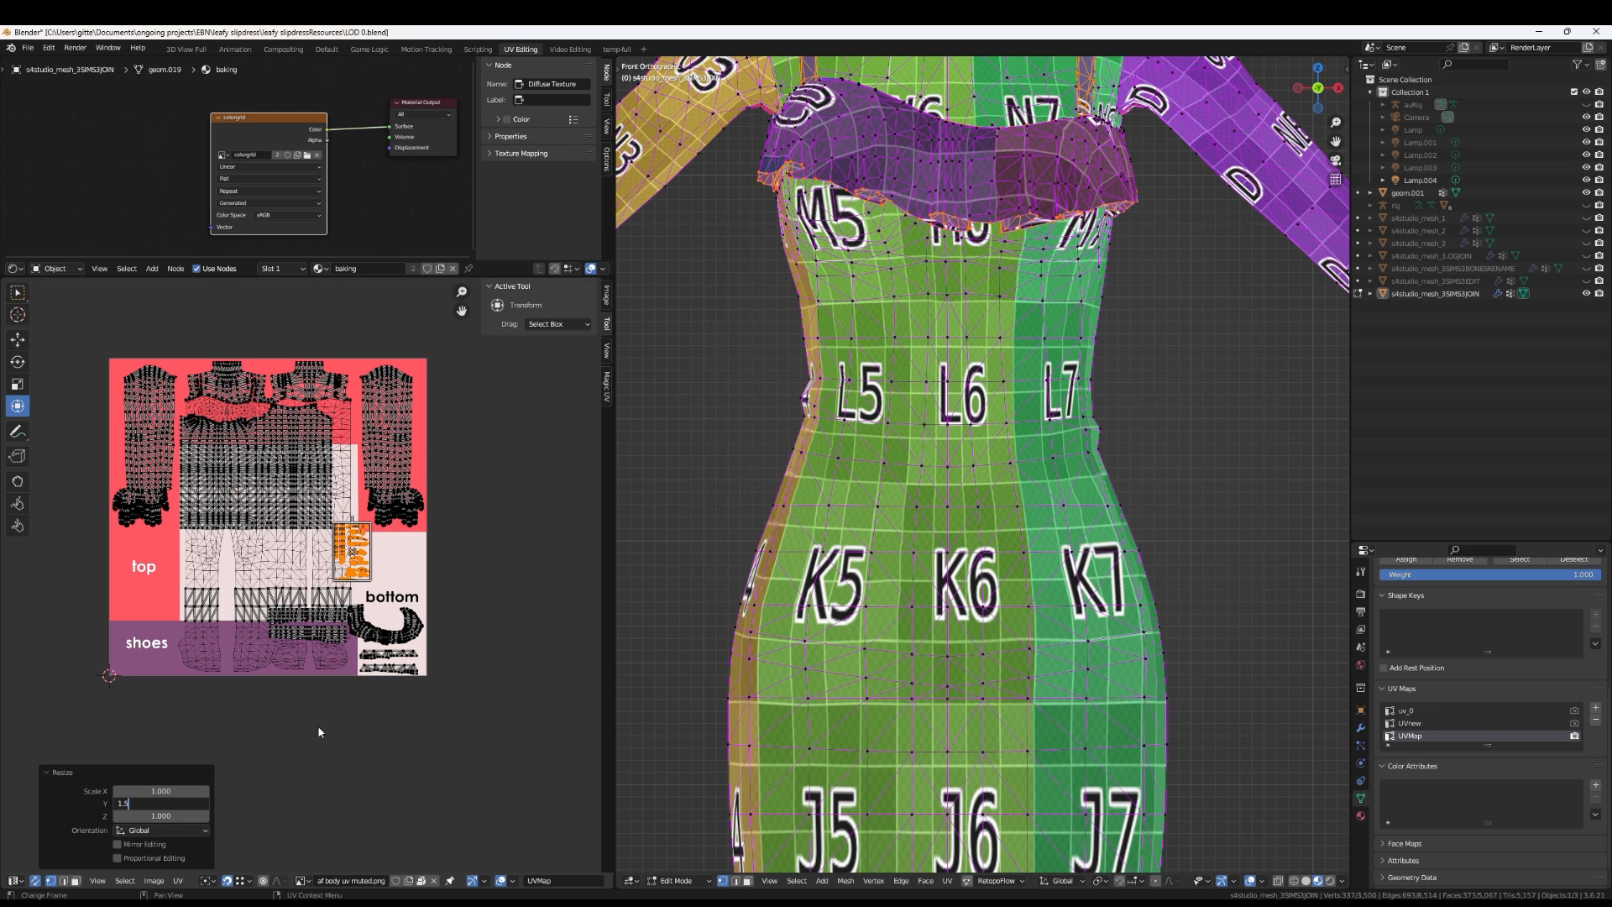
{"action": "key", "text": "Return"}
Move the trim islands onto the free area around the top label and deselect them
{"action": "scroll", "coordinate": [319, 588], "scroll_direction": "up", "scroll_amount": 1}
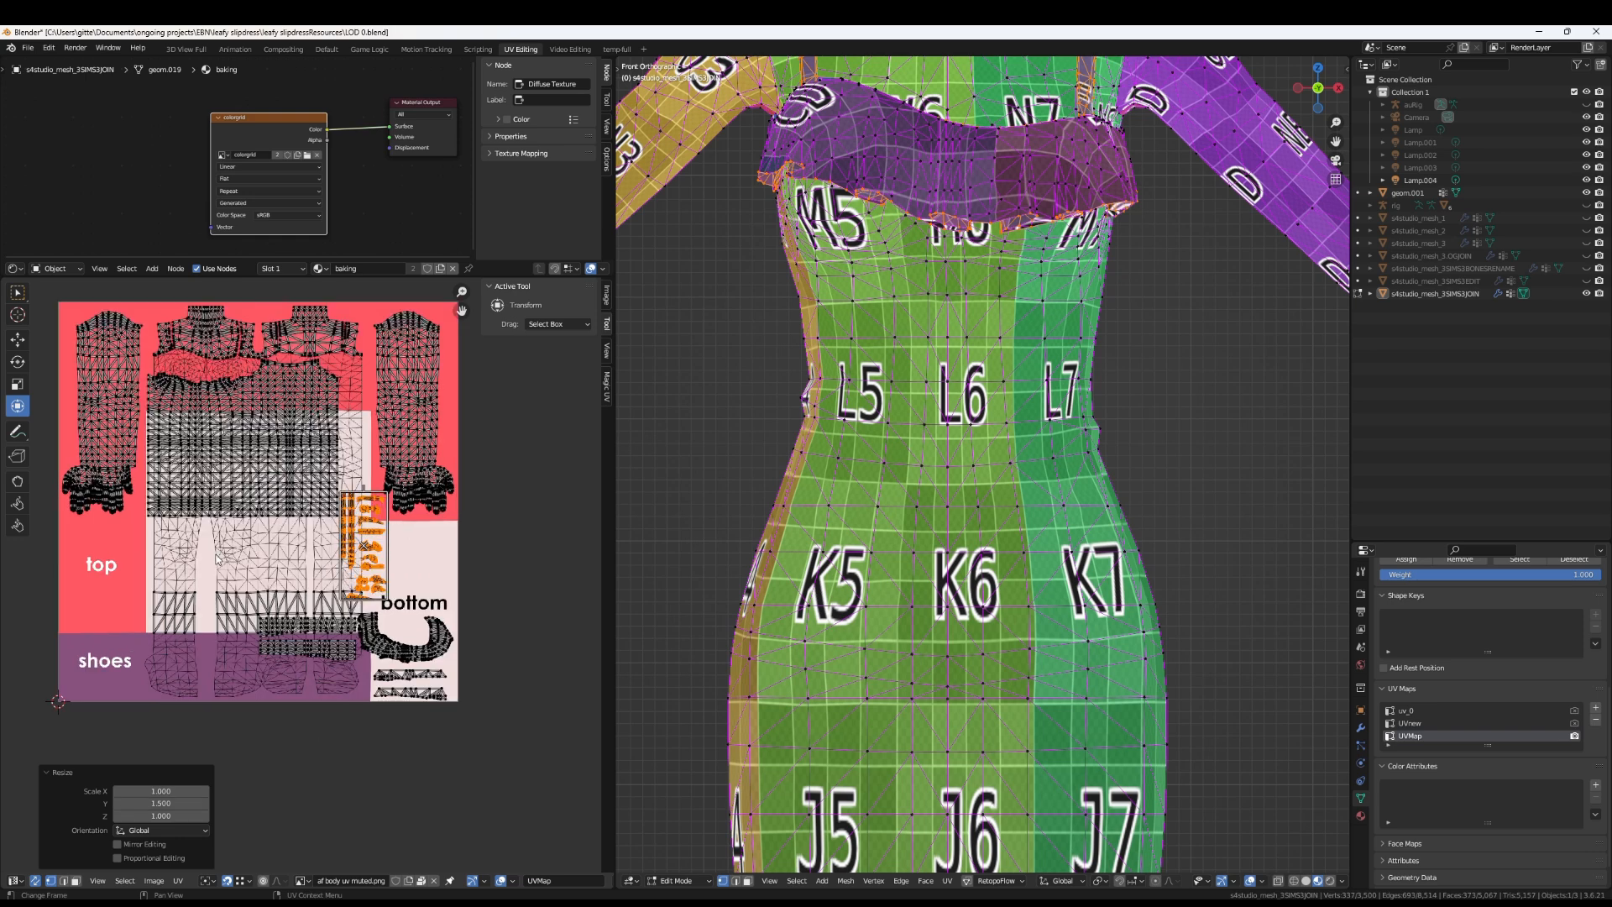
{"action": "left_click_drag", "start_coordinate": [385, 554], "coordinate": [125, 580]}
{"action": "left_click", "coordinate": [281, 470]}
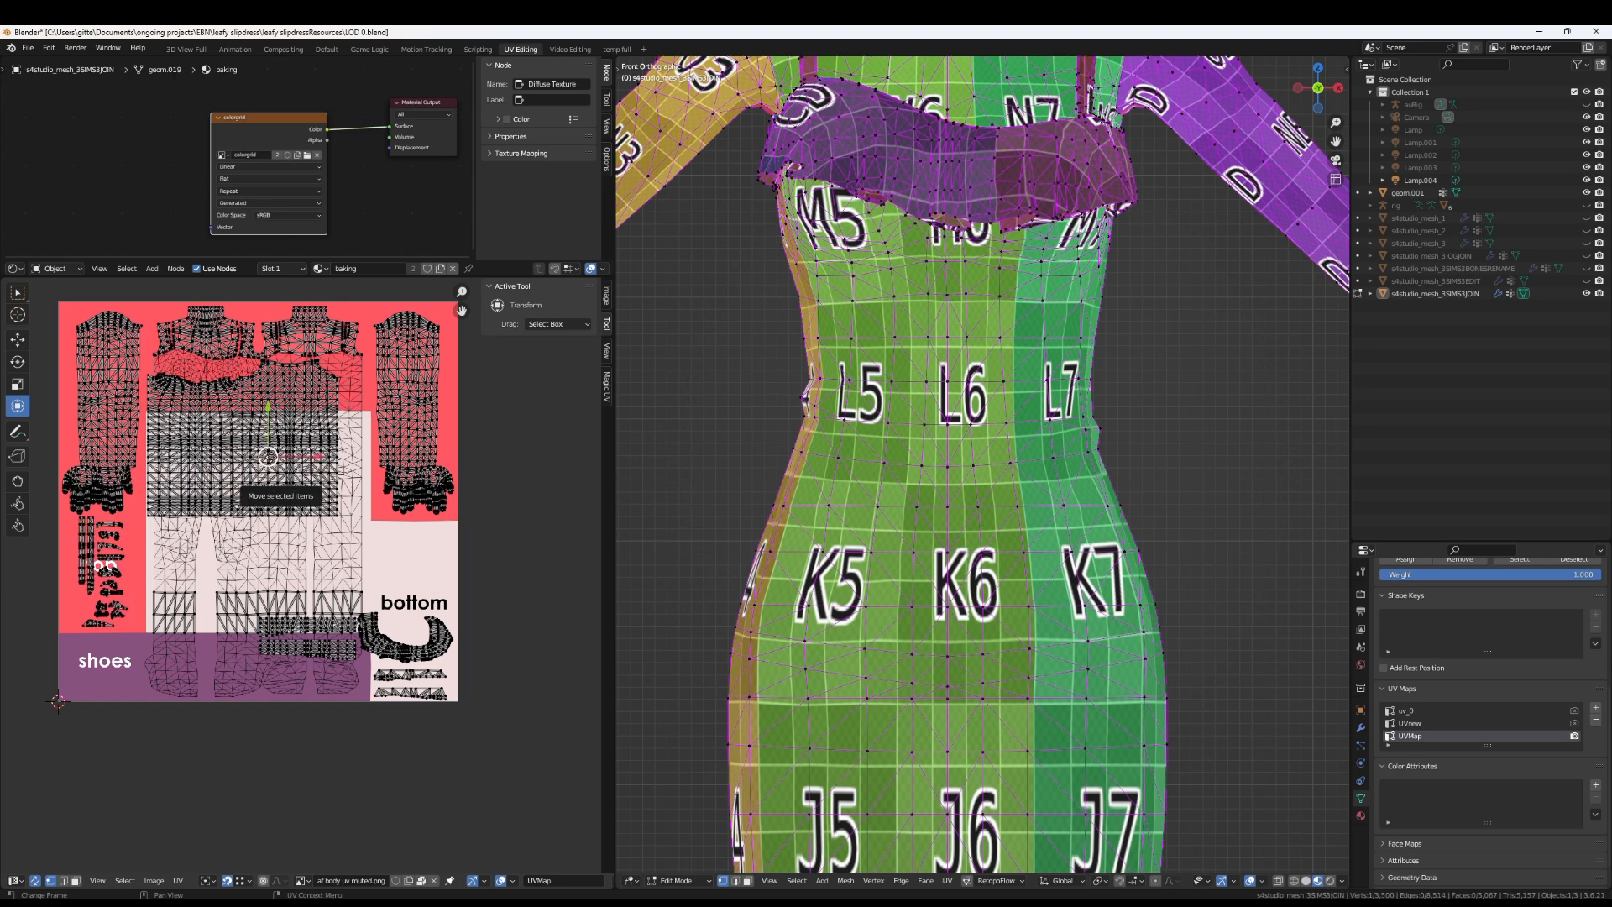
Reselect the dress-body islands, center them over the torso area and enlarge them to fill the width between the sleeve islands
{"action": "key", "text": "l"}
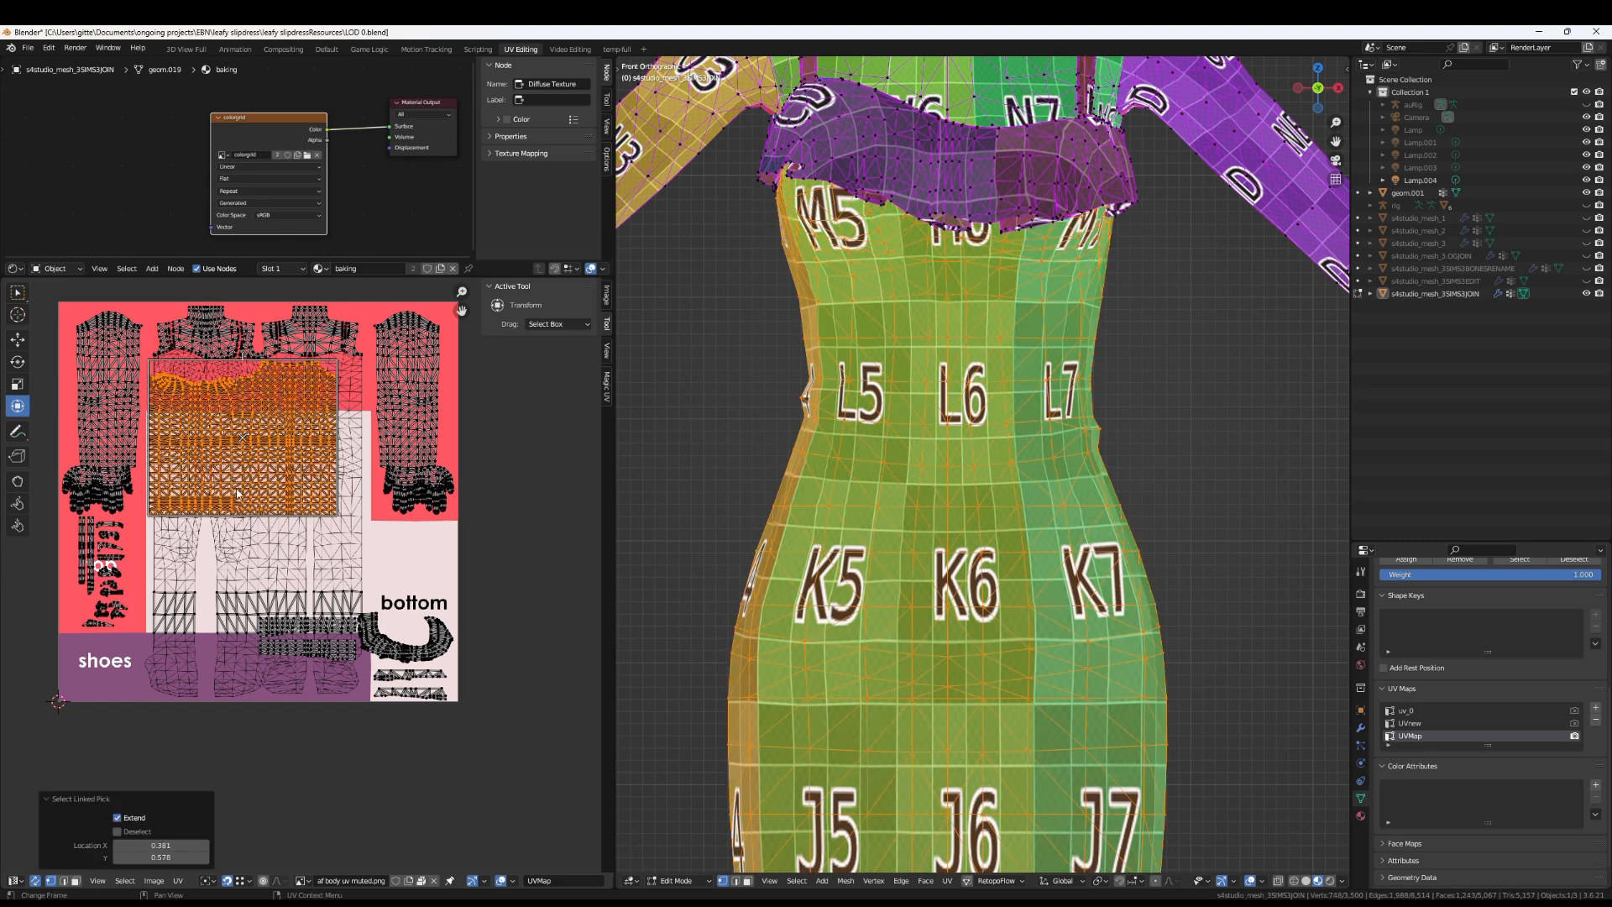
{"action": "key", "text": "g"}
{"action": "left_click", "coordinate": [339, 507]}
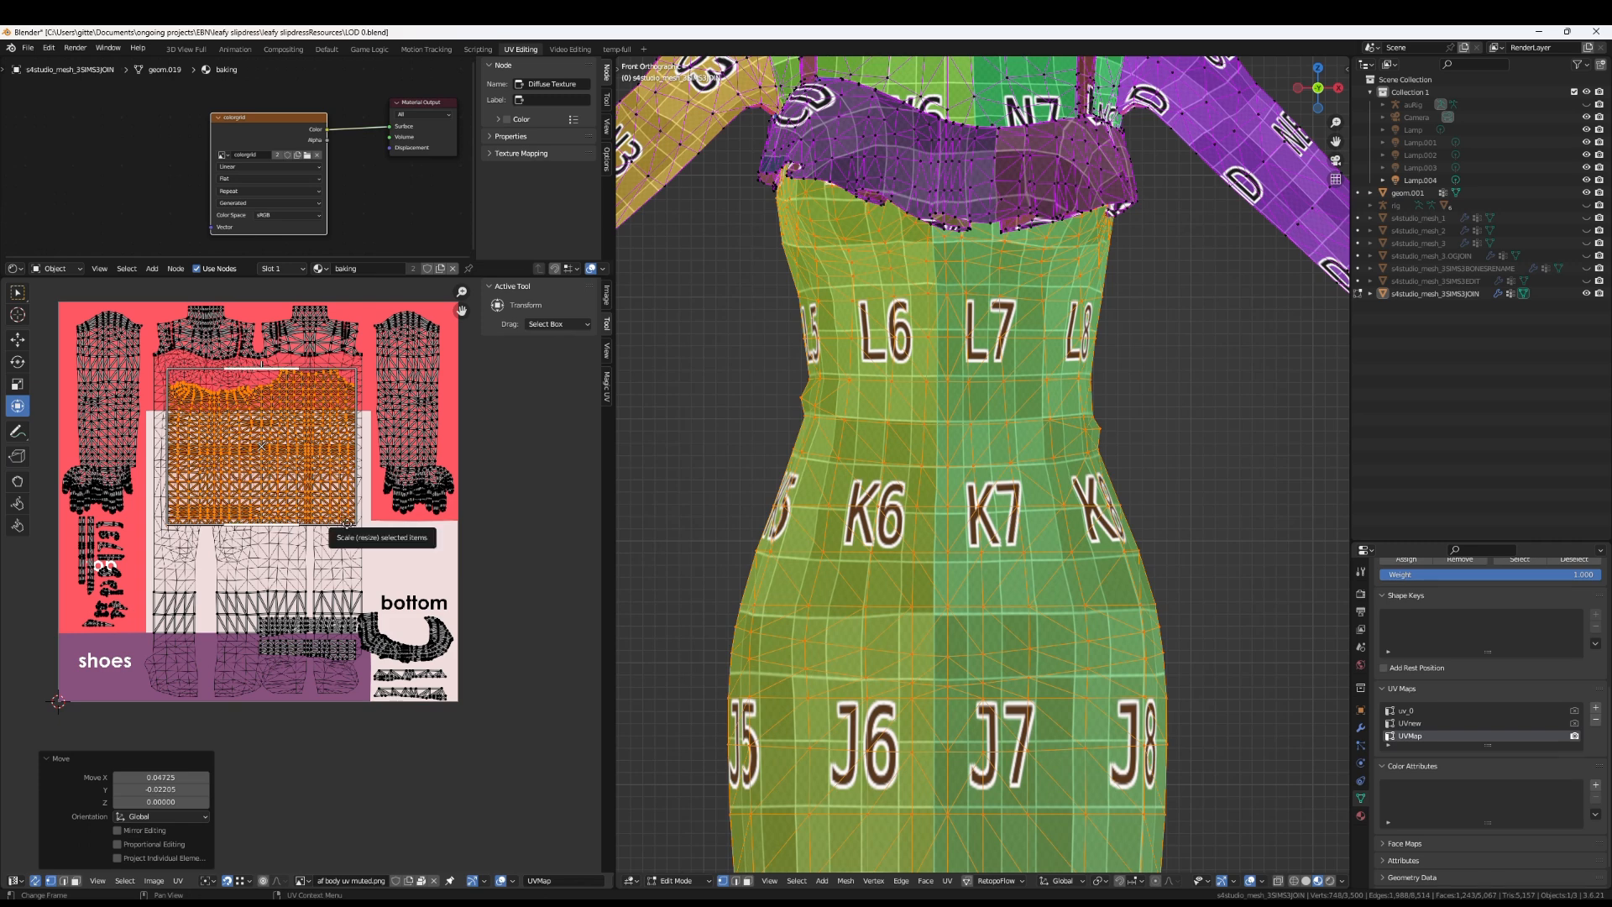
{"action": "left_click_drag", "start_coordinate": [347, 524], "coordinate": [351, 471]}
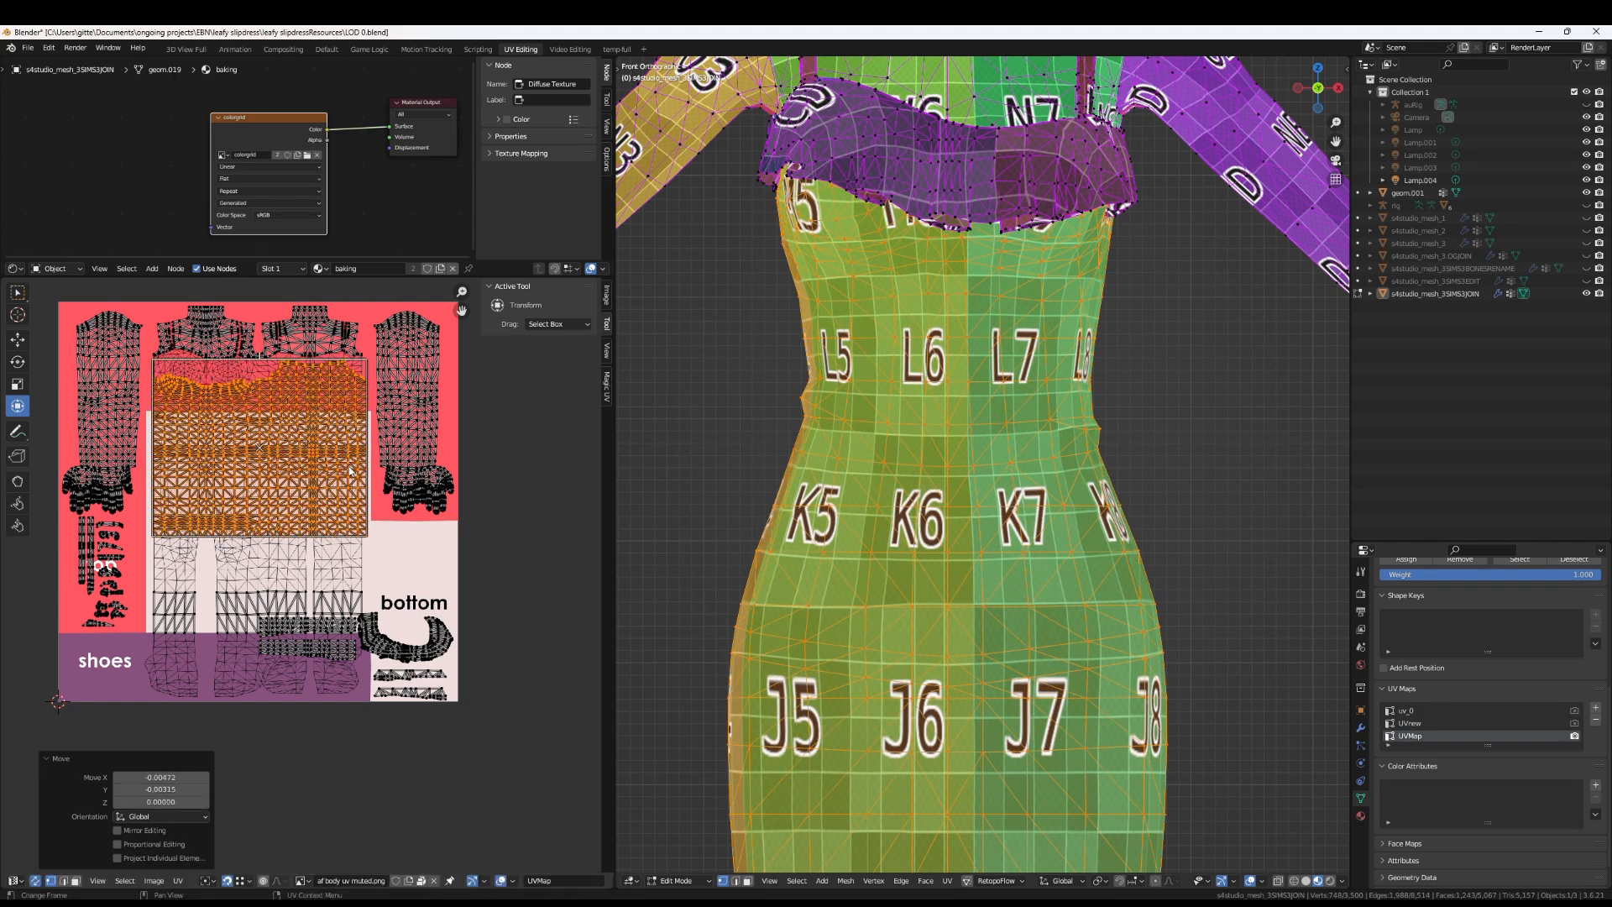
Fine-tune the size and position of the dress-body islands so they fill the gap between the two sleeve islands
{"action": "key", "text": "s"}
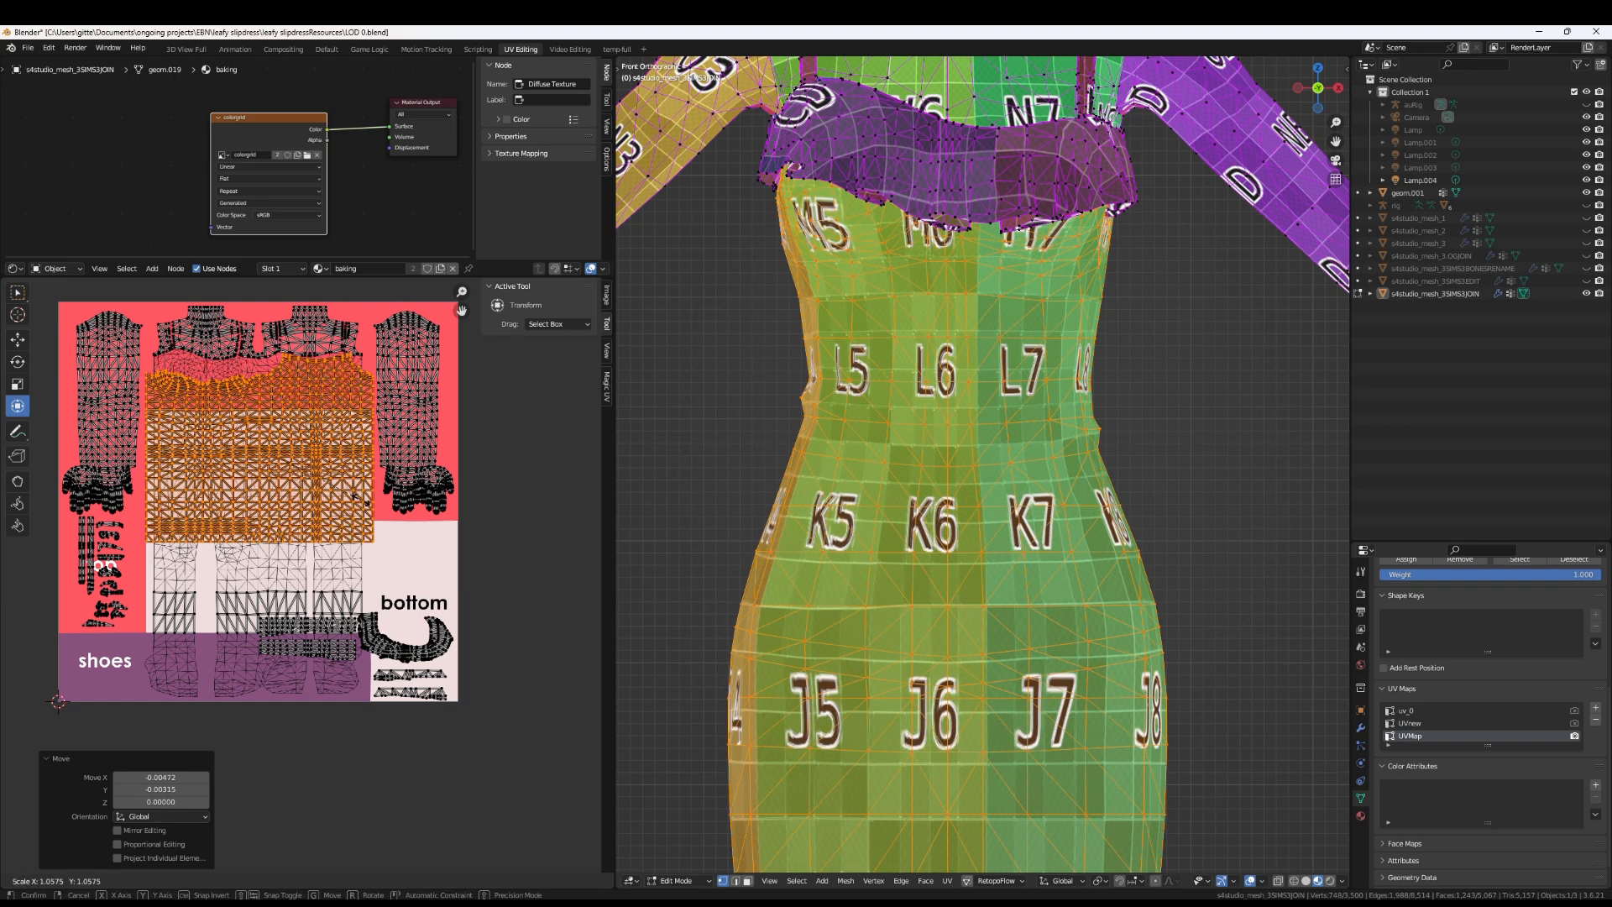
{"action": "left_click", "coordinate": [359, 498]}
{"action": "key", "text": "s"}
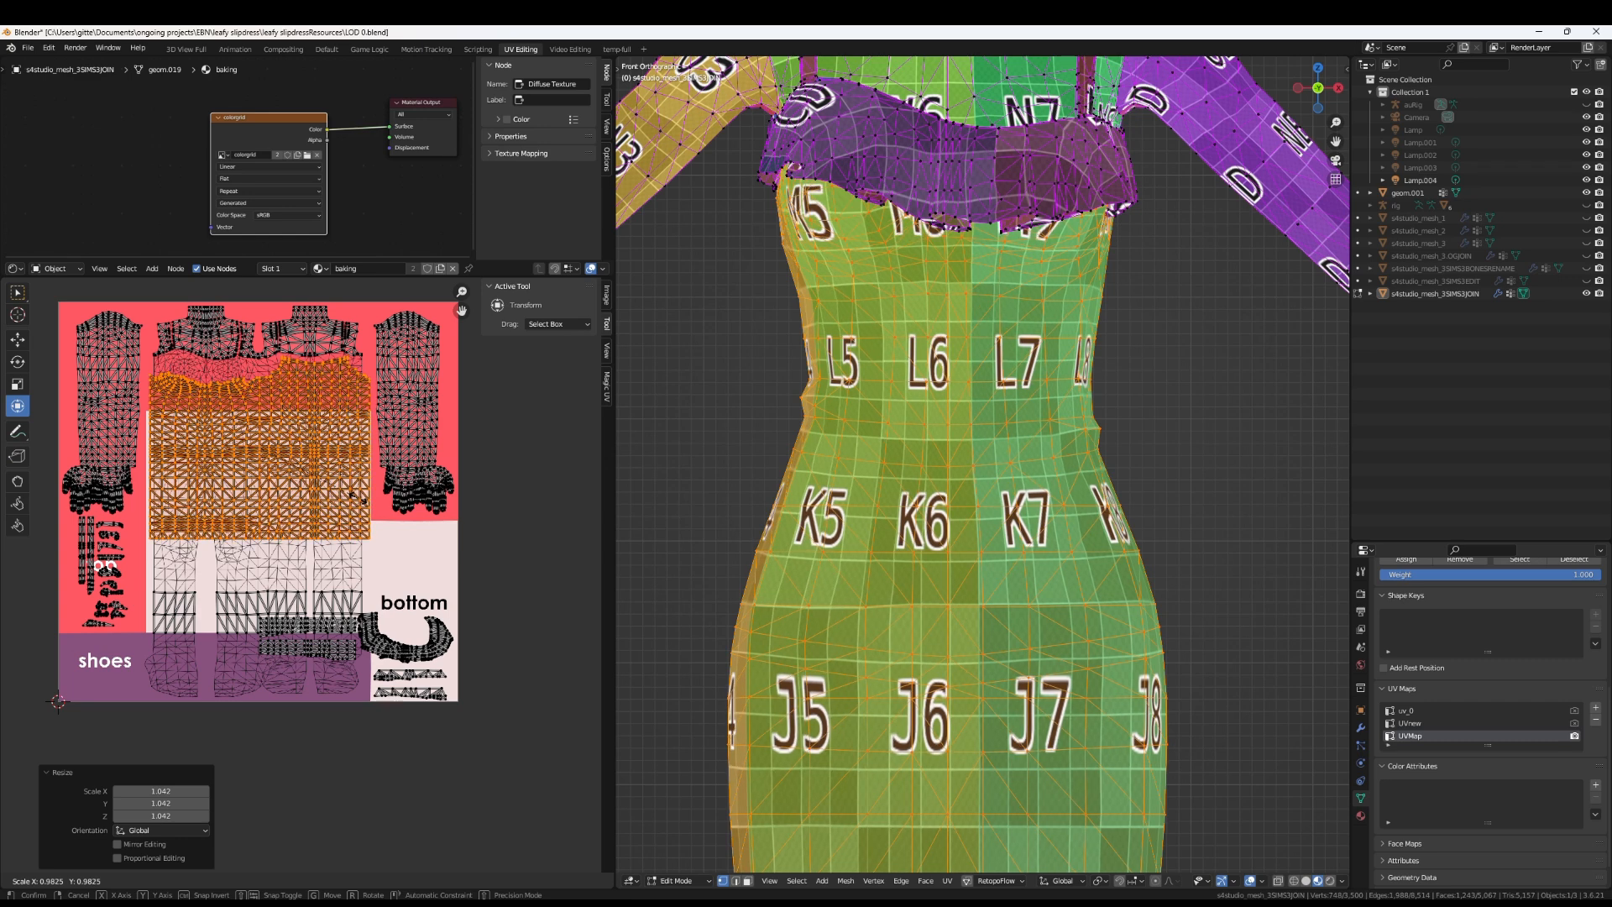
{"action": "left_click", "coordinate": [361, 497]}
{"action": "key", "text": "g"}
{"action": "left_click", "coordinate": [357, 497]}
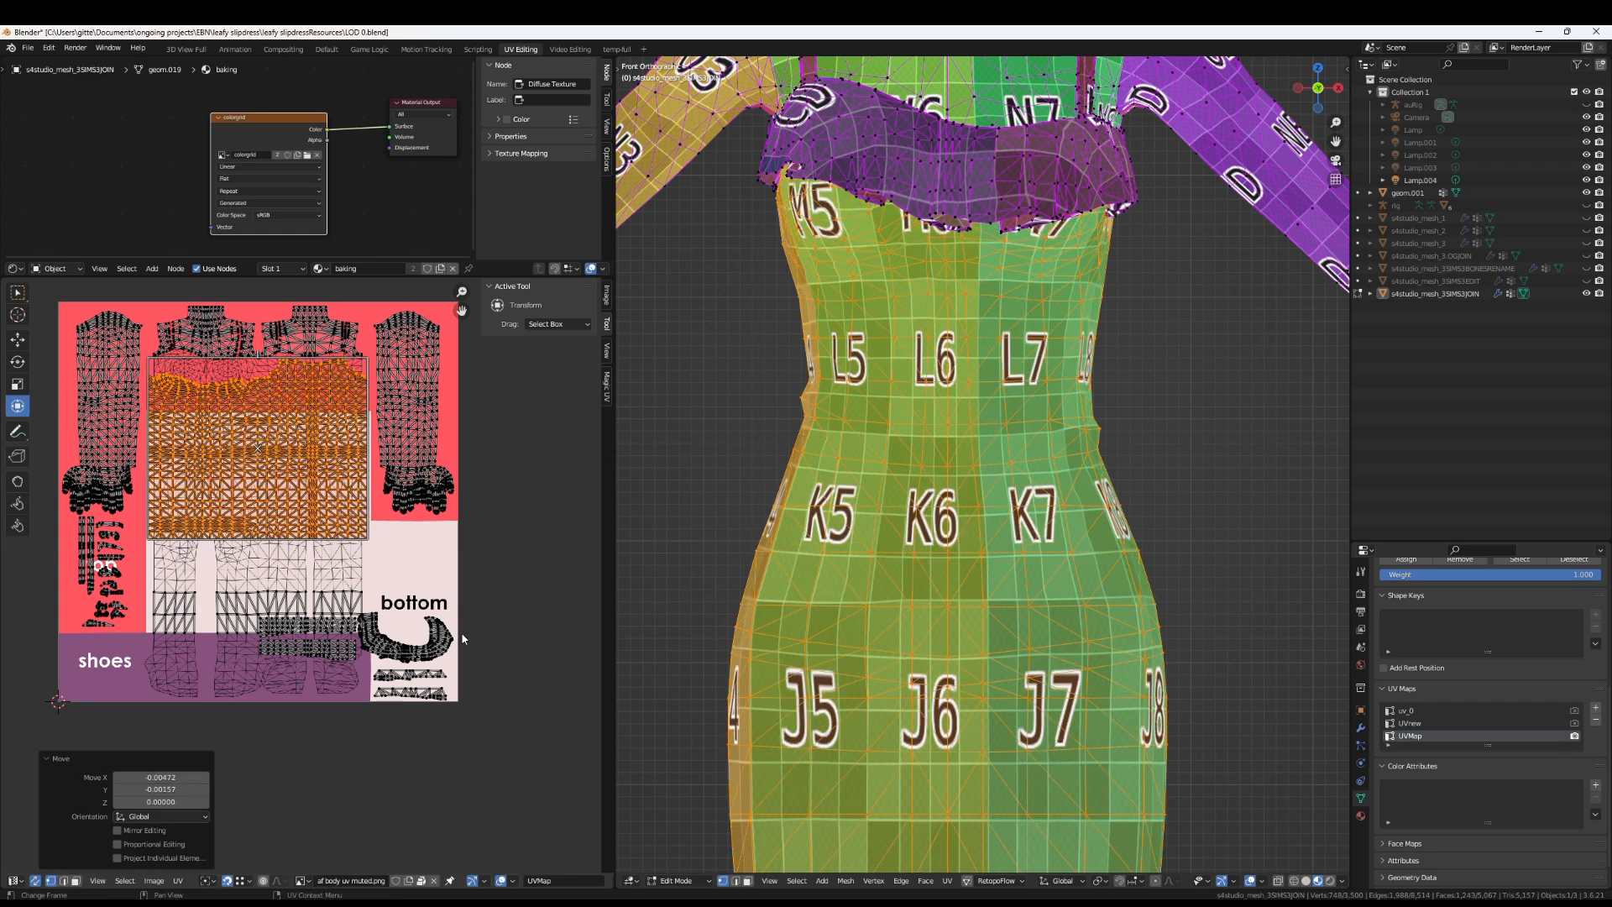
{"action": "scroll", "coordinate": [375, 602], "scroll_direction": "up", "scroll_amount": 5}
{"action": "key", "text": "l"}
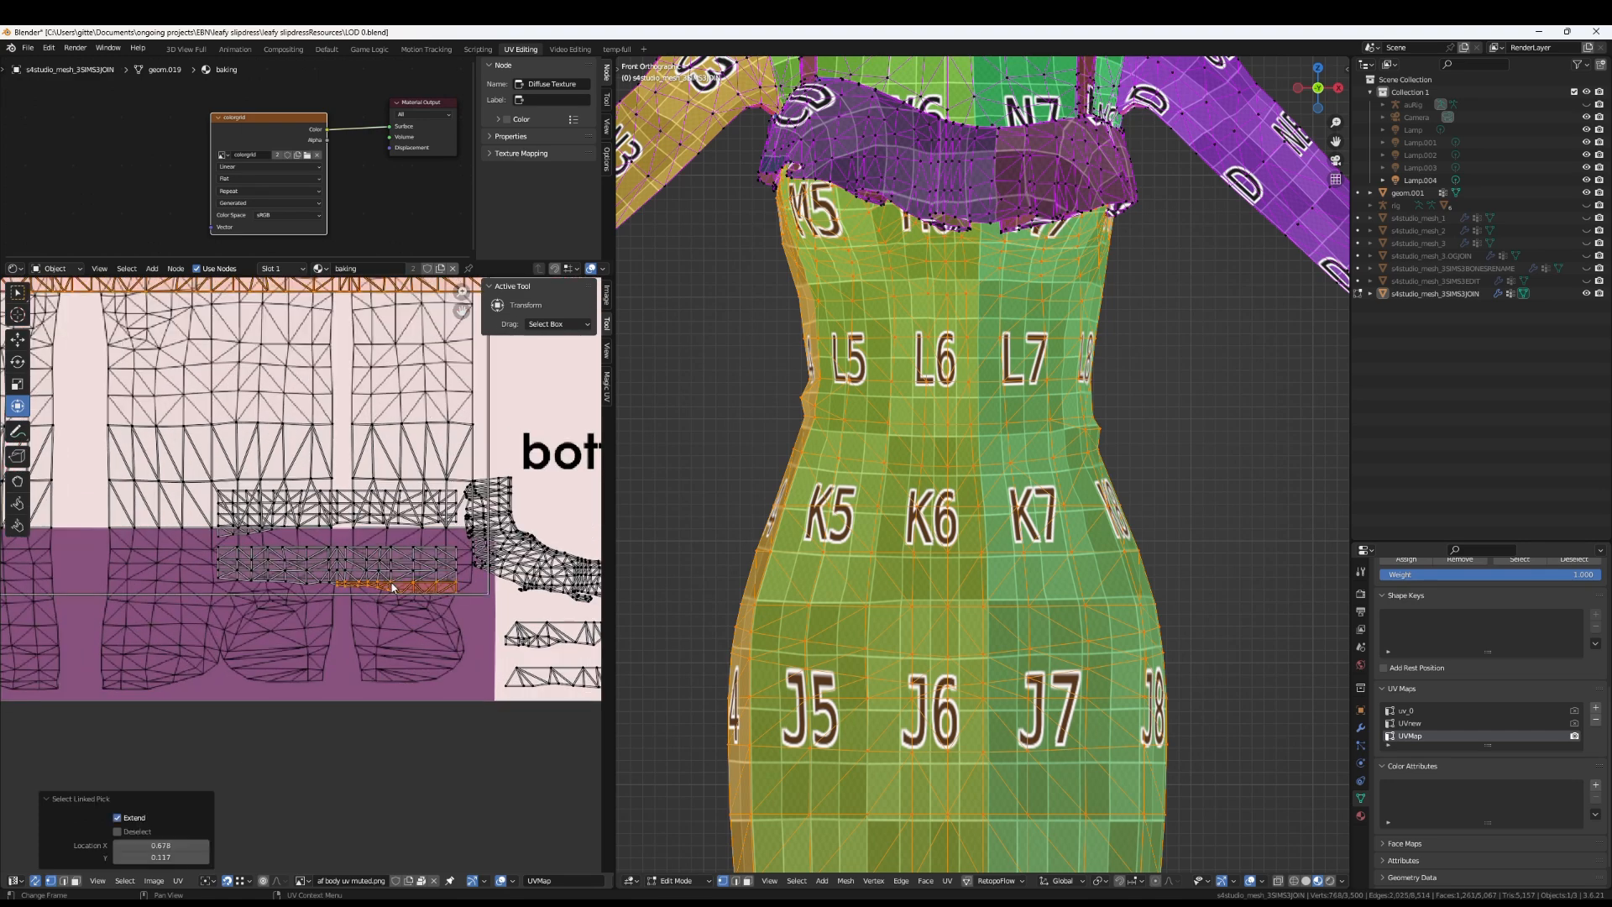
{"action": "key", "text": "l"}
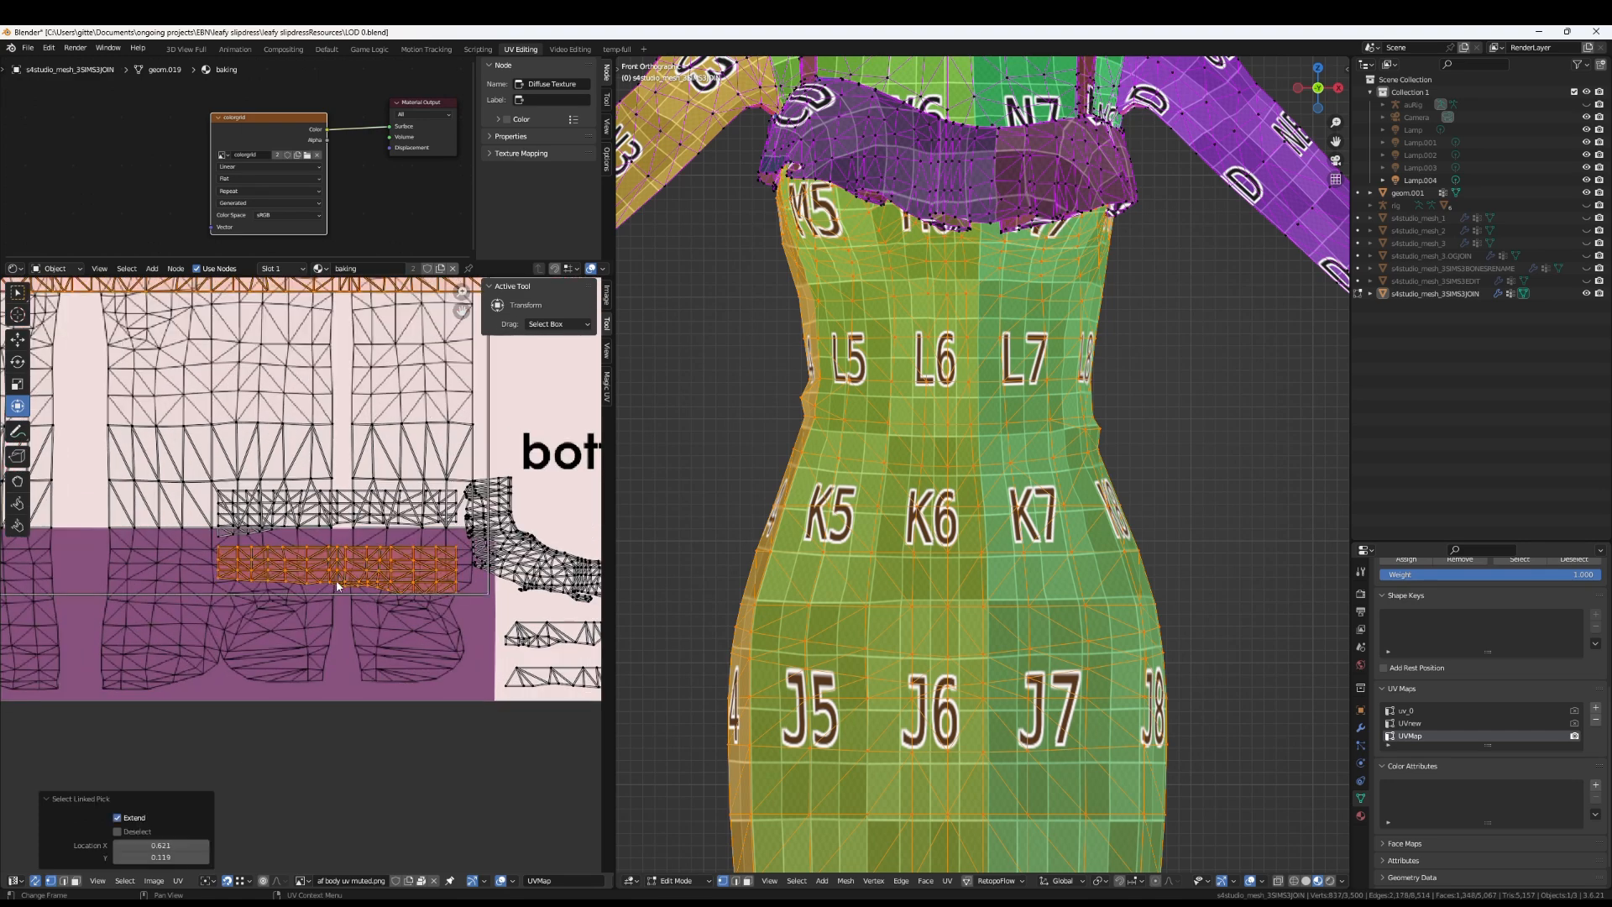
{"action": "key", "text": "l"}
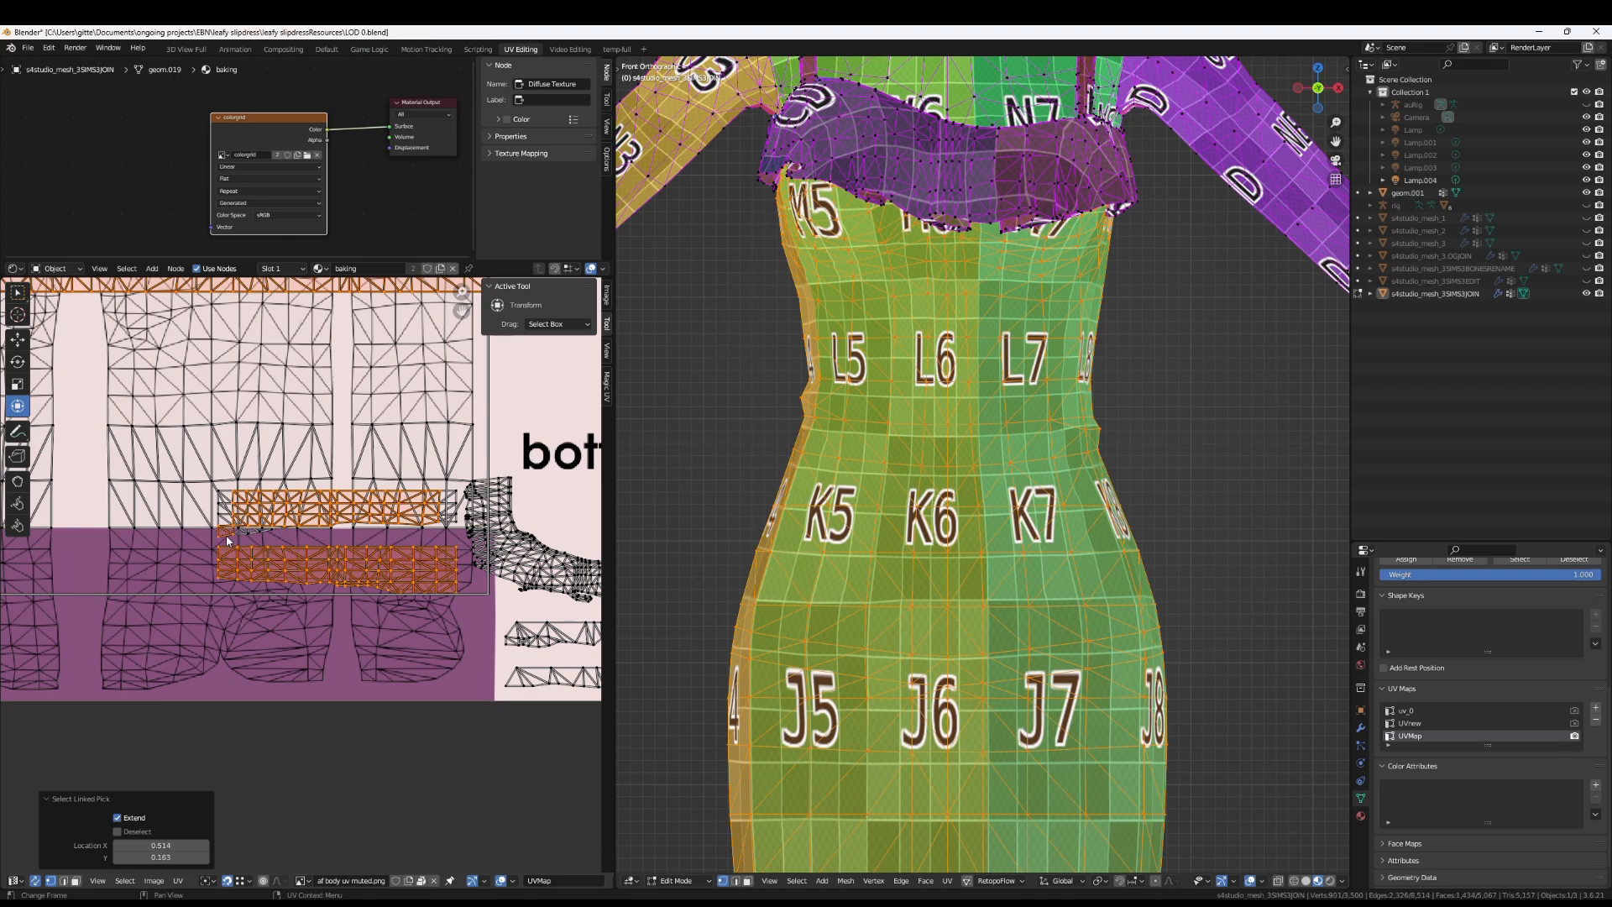
{"action": "scroll", "coordinate": [228, 527], "scroll_direction": "up", "scroll_amount": 3}
{"action": "key", "text": "l"}
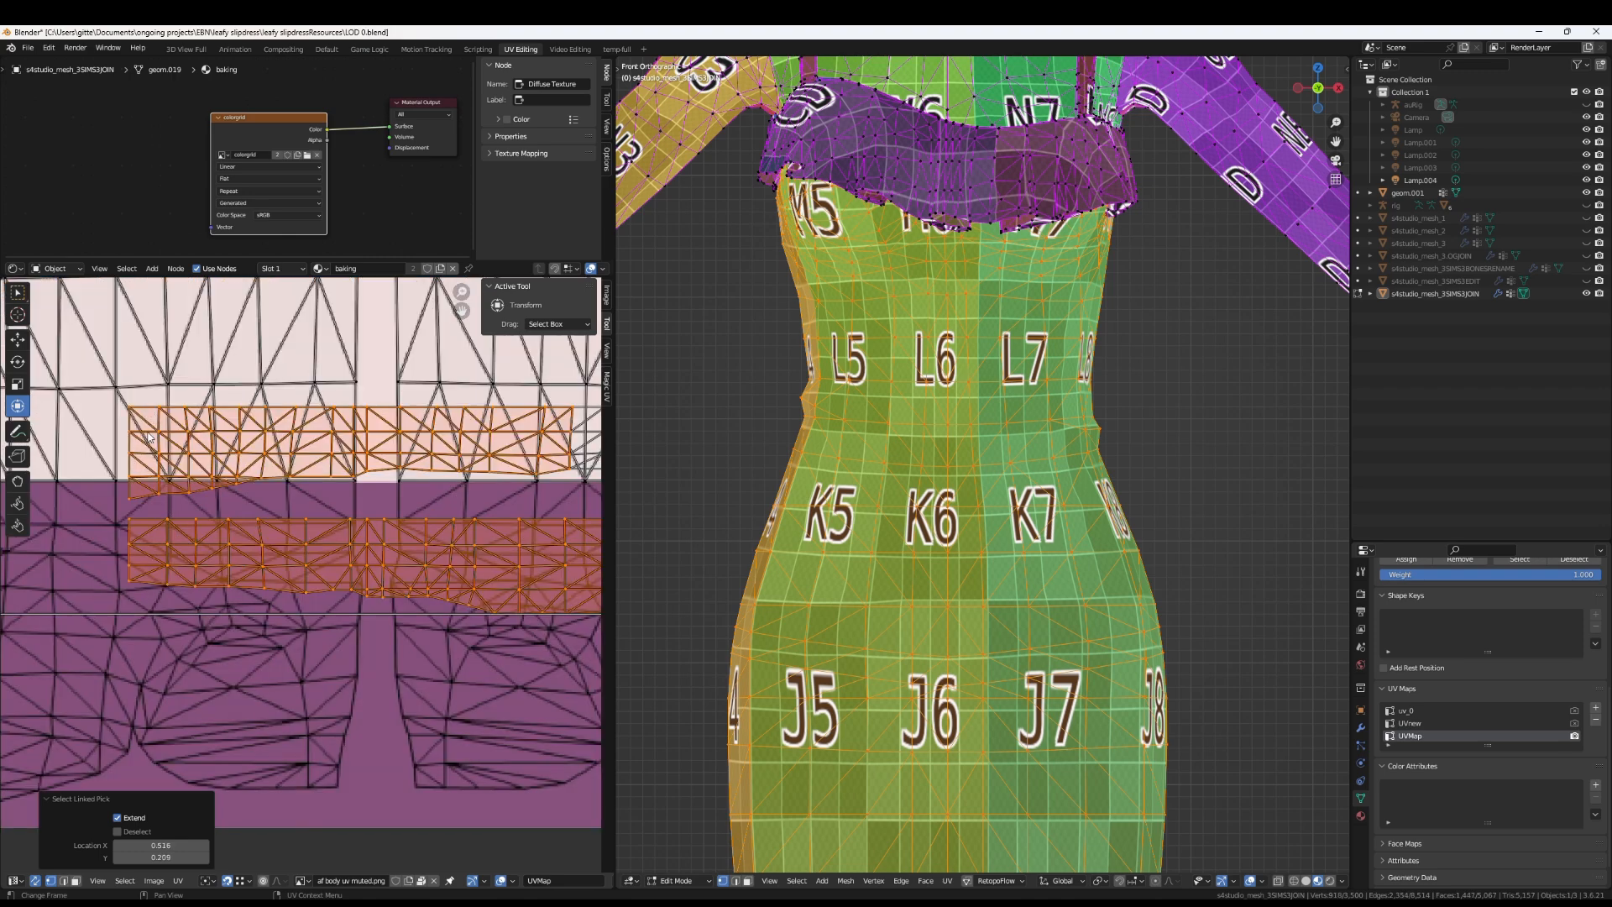
{"action": "scroll", "coordinate": [463, 564], "scroll_direction": "up", "scroll_amount": 3}
{"action": "scroll", "coordinate": [482, 538], "scroll_direction": "down", "scroll_amount": 3}
{"action": "key", "text": "l"}
{"action": "scroll", "coordinate": [420, 554], "scroll_direction": "down", "scroll_amount": 4}
{"action": "scroll", "coordinate": [407, 561], "scroll_direction": "down", "scroll_amount": 4}
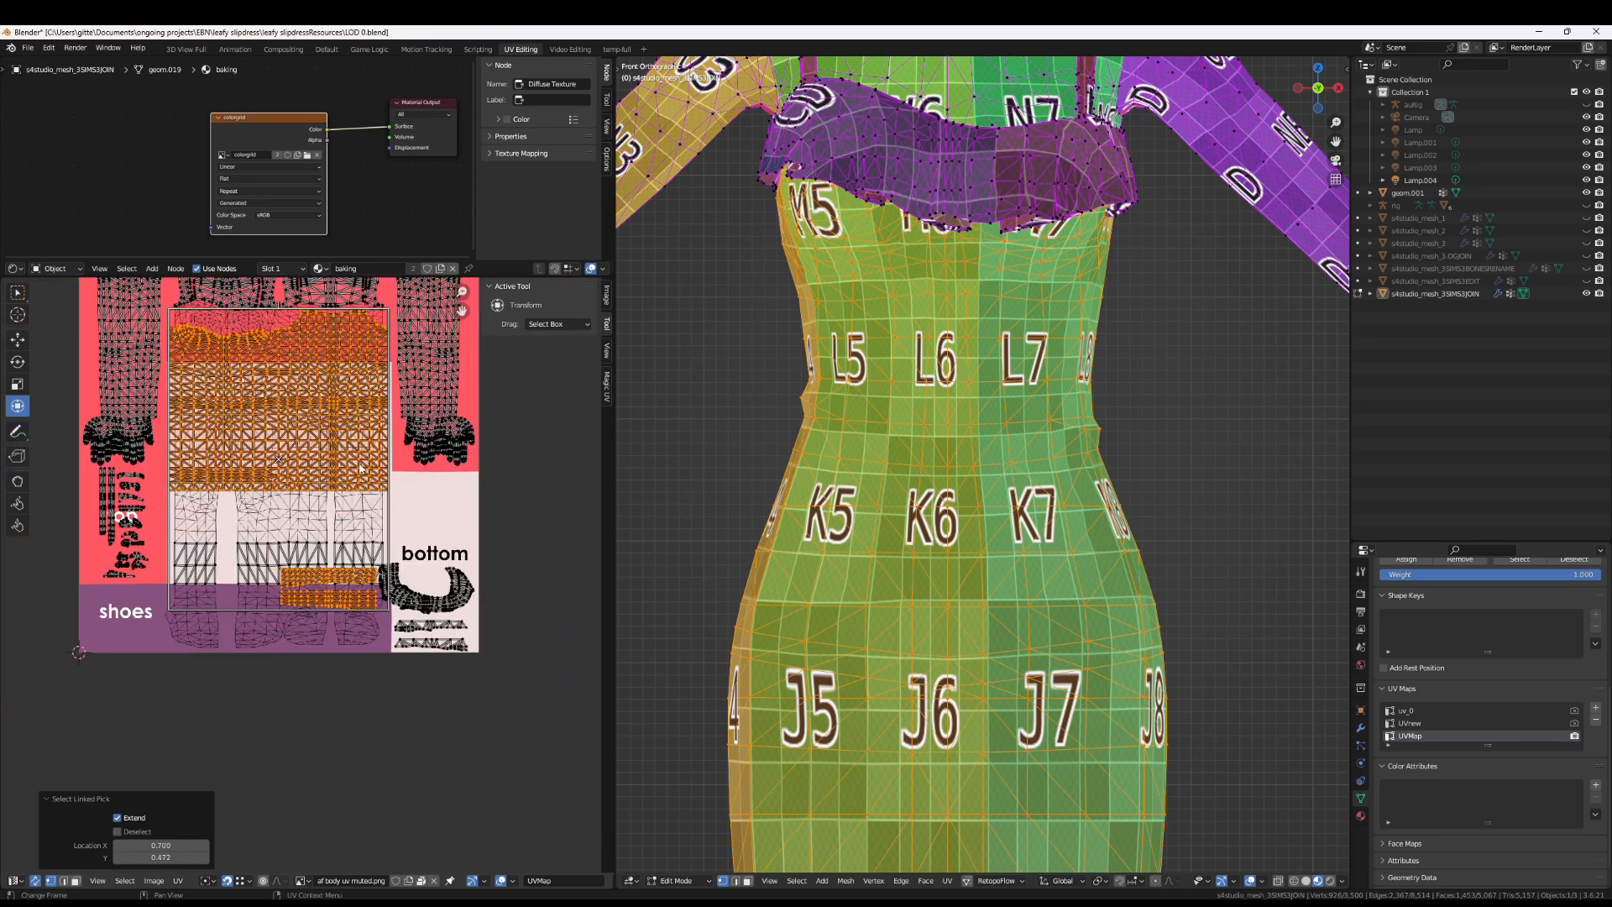
{"action": "left_click", "coordinate": [357, 636]}
Hide the lower-leg islands, select the two skirt-hem strips and move them onto the empty area beside the texture layout
{"action": "scroll", "coordinate": [357, 636], "scroll_direction": "up", "scroll_amount": 8}
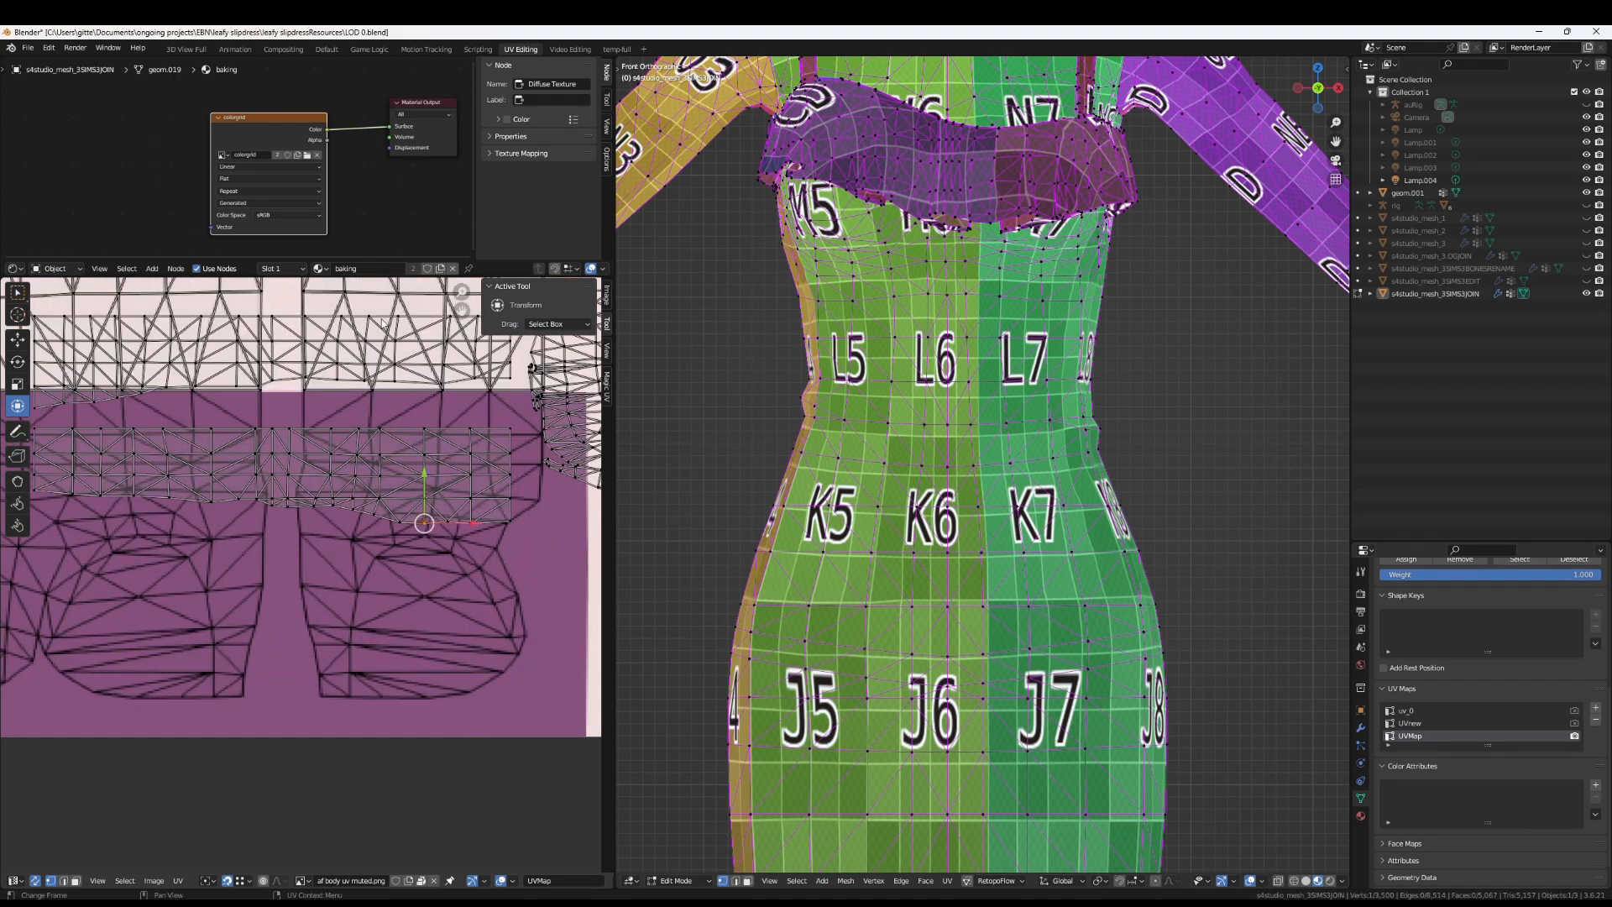
{"action": "middle_click_drag", "start_coordinate": [440, 653], "coordinate": [458, 710]}
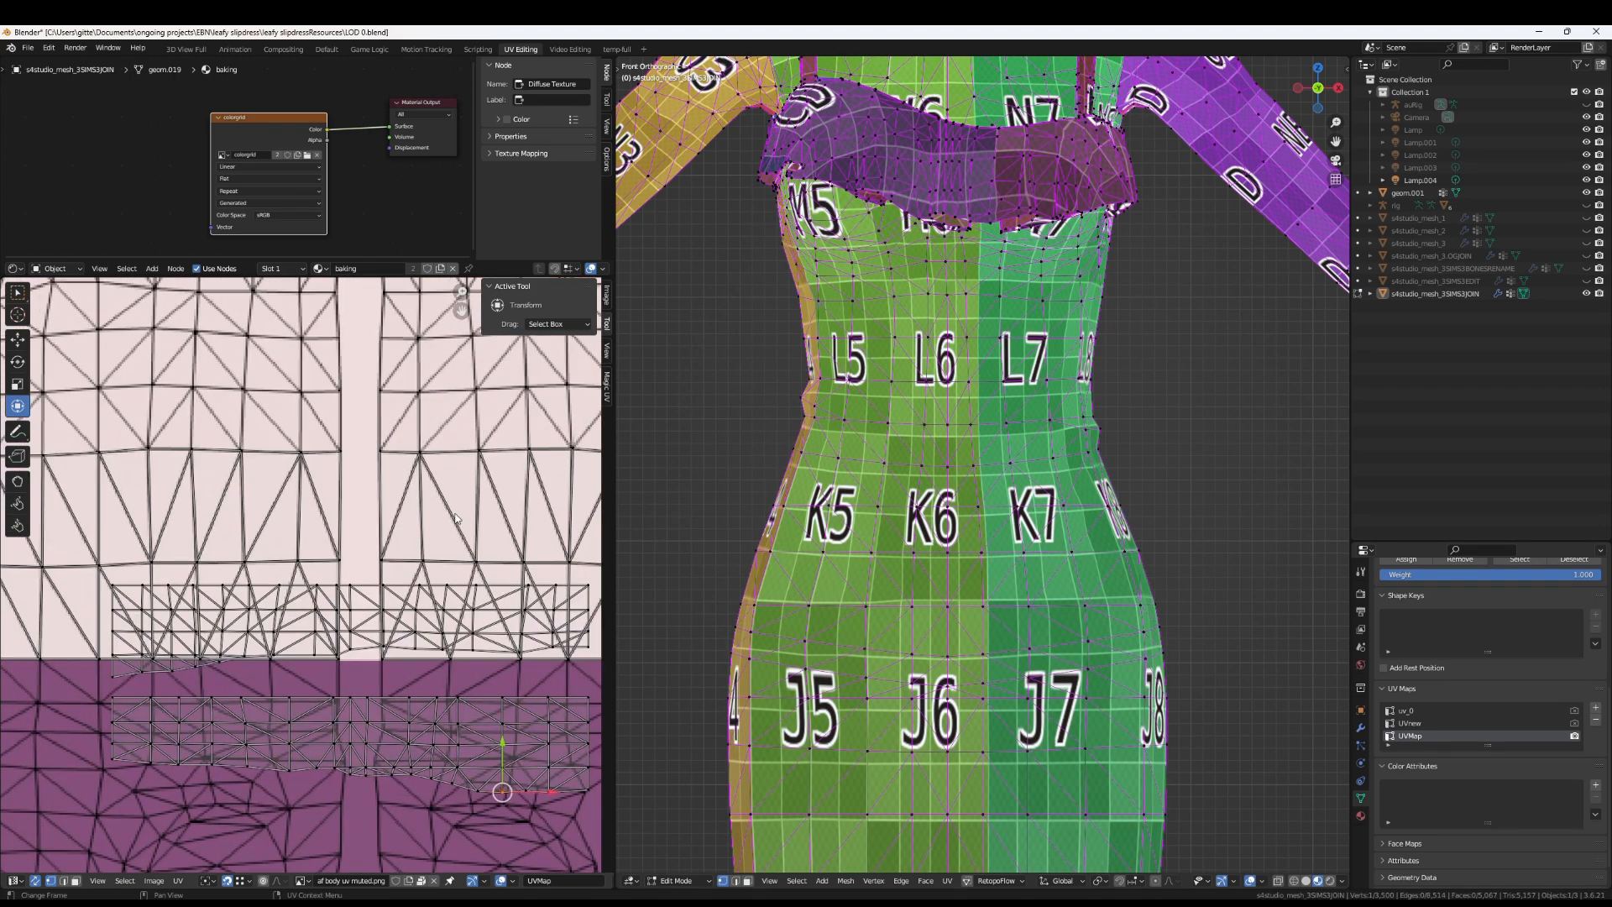
{"action": "key", "text": "h"}
{"action": "scroll", "coordinate": [134, 524], "scroll_direction": "down", "scroll_amount": 2}
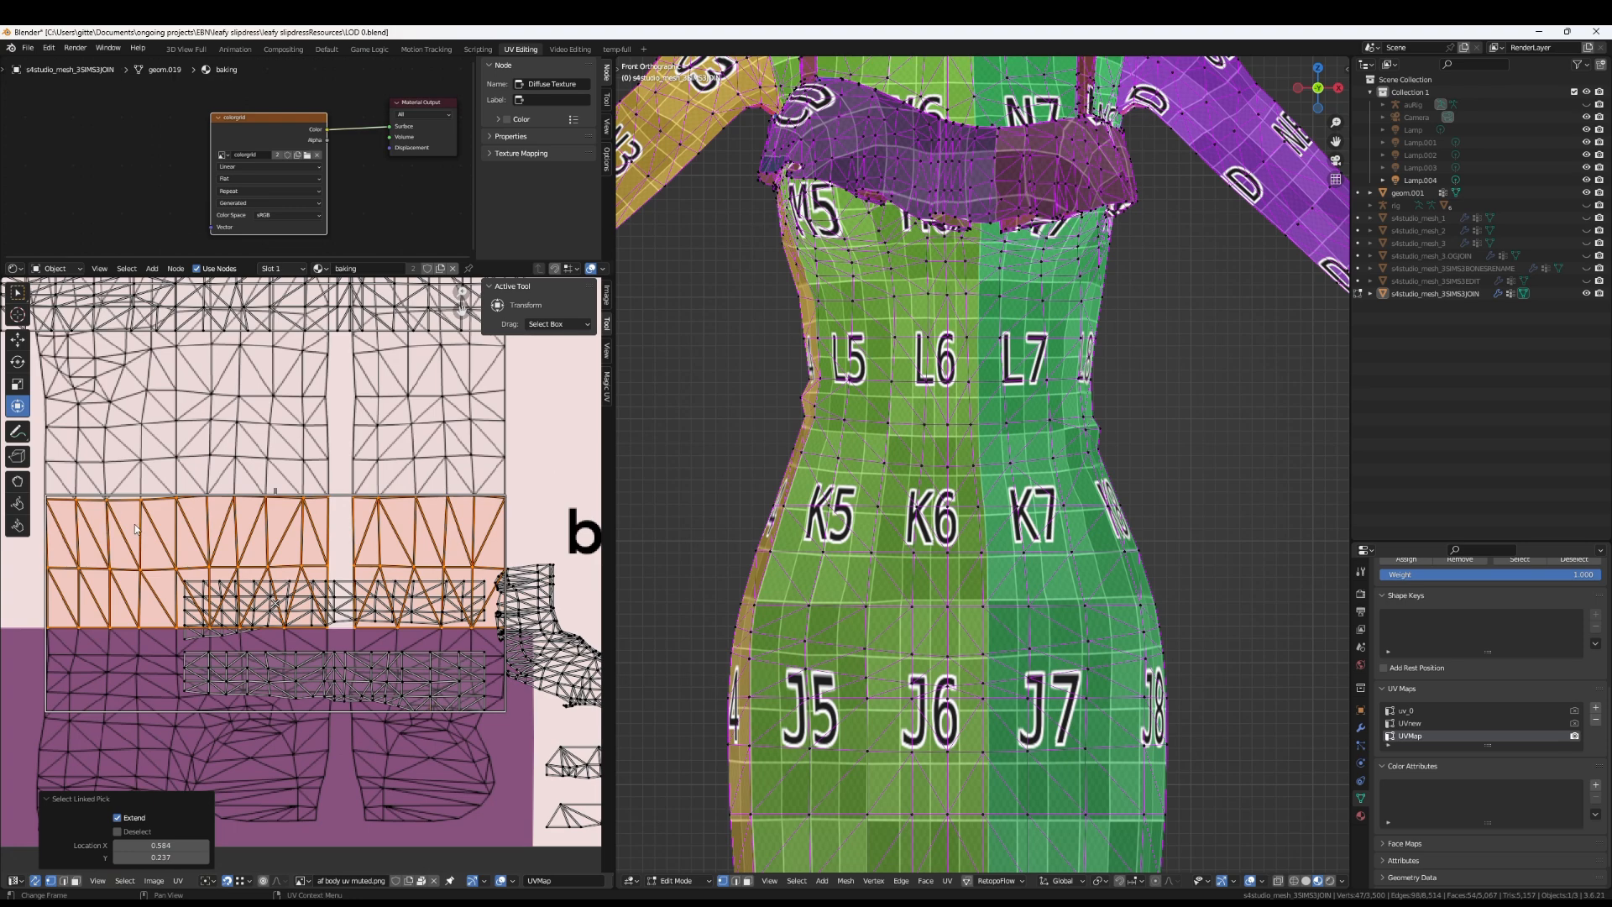
{"action": "left_click_drag", "start_coordinate": [163, 566], "coordinate": [502, 794]}
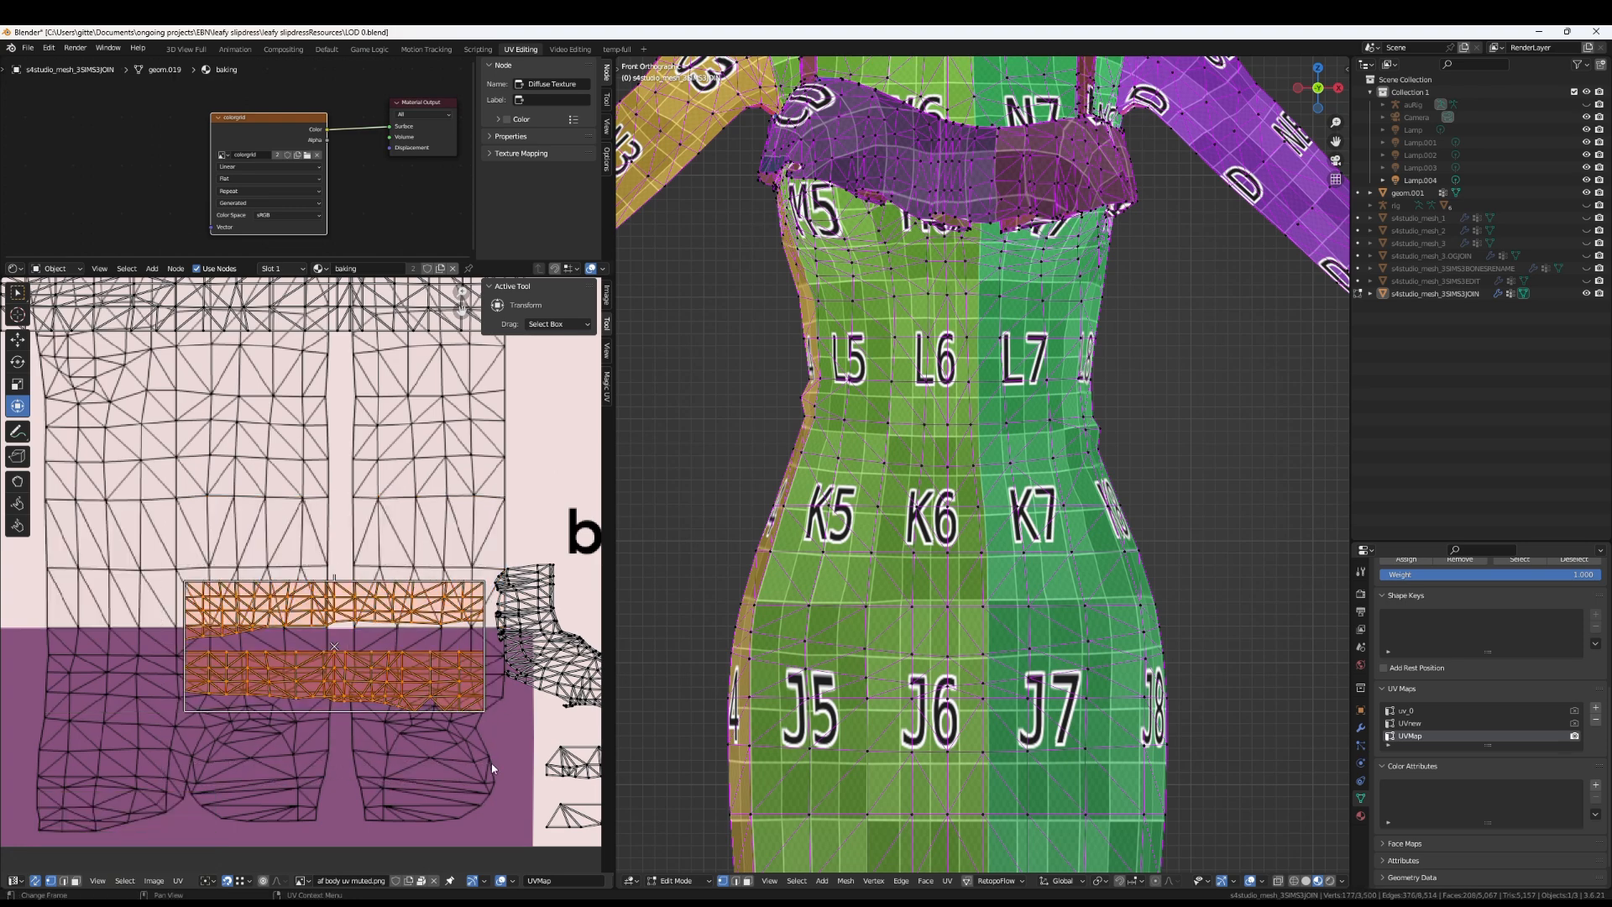
{"action": "scroll", "coordinate": [451, 707], "scroll_direction": "down", "scroll_amount": 3}
{"action": "scroll", "coordinate": [451, 708], "scroll_direction": "down", "scroll_amount": 2}
{"action": "key", "text": "g"}
{"action": "left_click", "coordinate": [550, 548]}
Move the curved bust-ruffle island and the pair of small strips below the bottom label outside the texture layout
{"action": "left_click_drag", "start_coordinate": [354, 552], "coordinate": [474, 625]}
{"action": "middle_click_drag", "start_coordinate": [448, 617], "coordinate": [329, 620]}
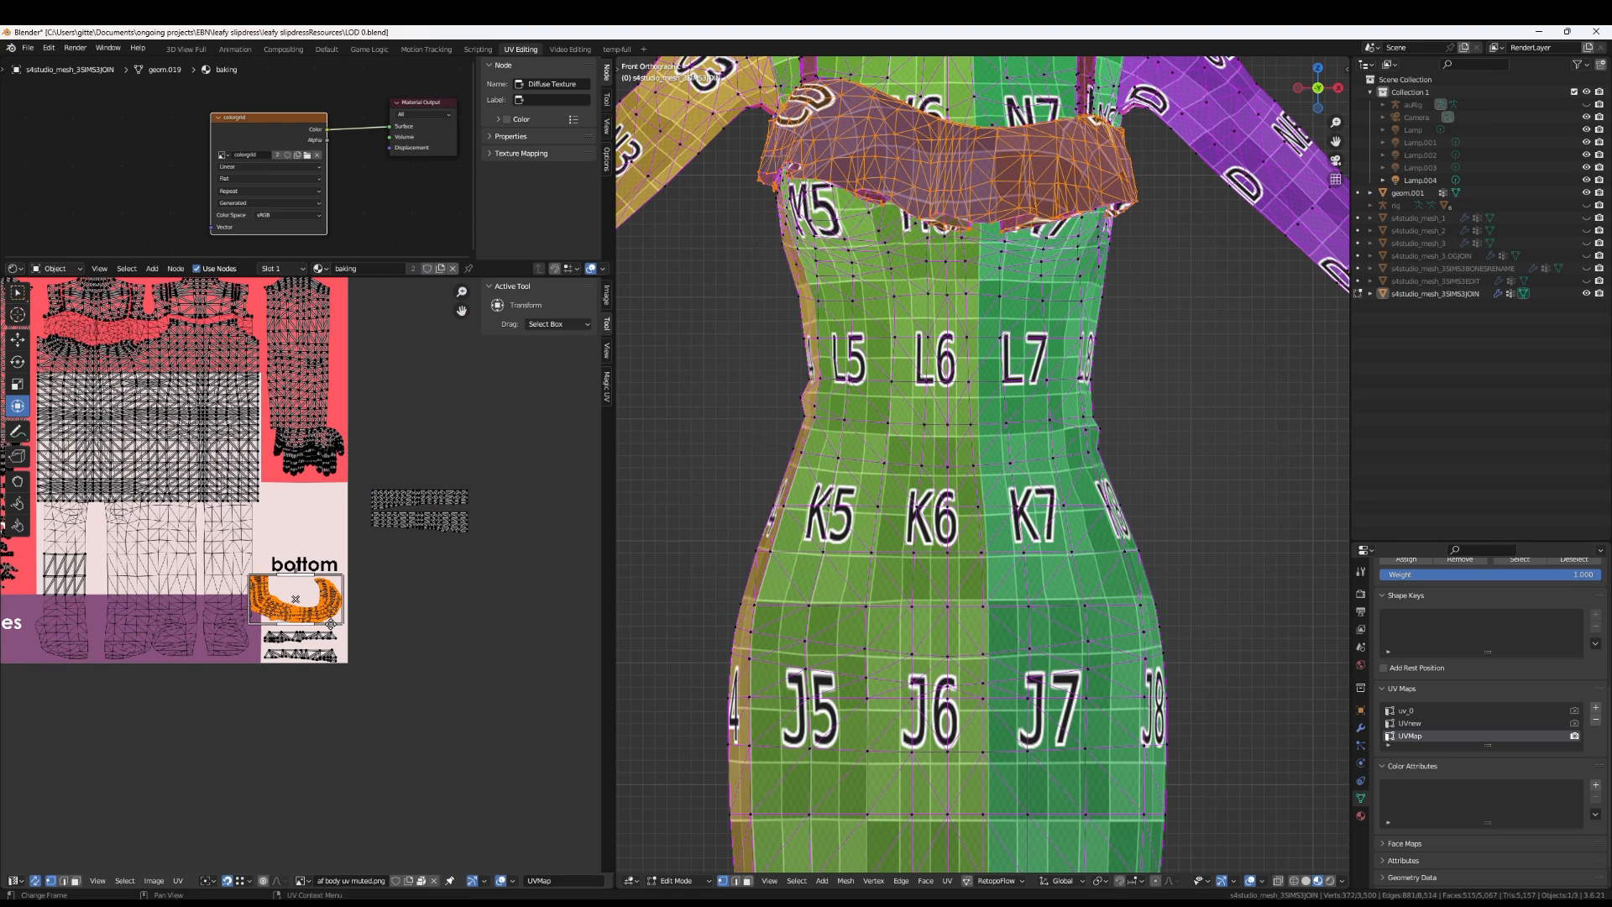
{"action": "key", "text": "g"}
{"action": "left_click", "coordinate": [577, 538]}
{"action": "left_click_drag", "start_coordinate": [213, 608], "coordinate": [342, 667]}
{"action": "key", "text": "g"}
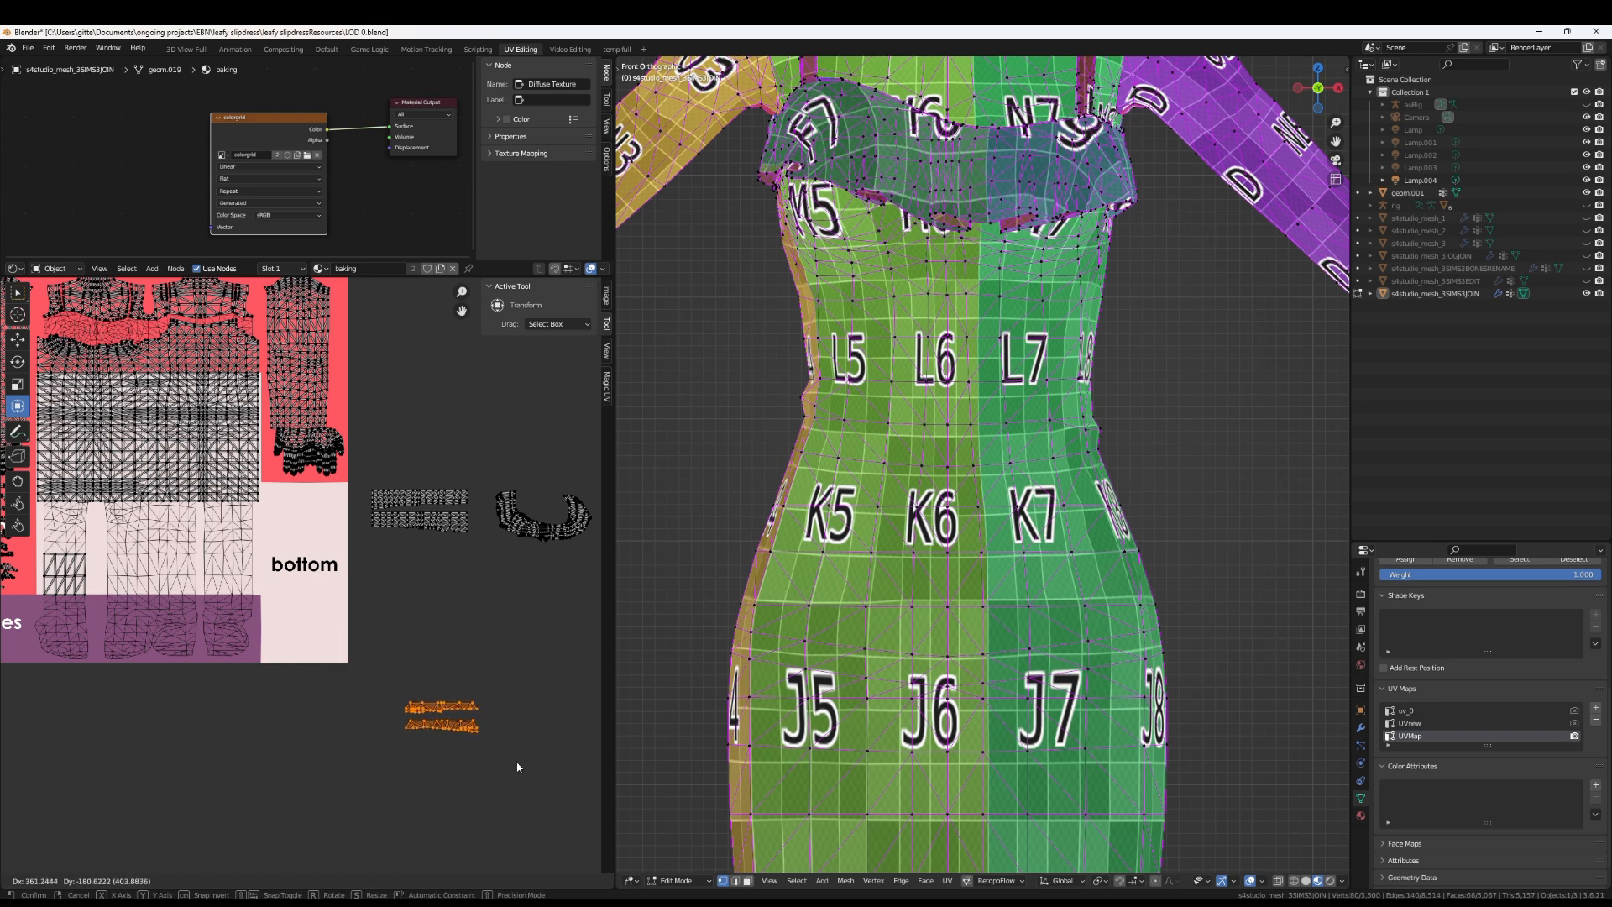
{"action": "left_click", "coordinate": [486, 742]}
Select all the islands moved outside the layout, scale them along Y by 1.5 and deselect them
{"action": "left_click_drag", "start_coordinate": [365, 465], "coordinate": [567, 807]}
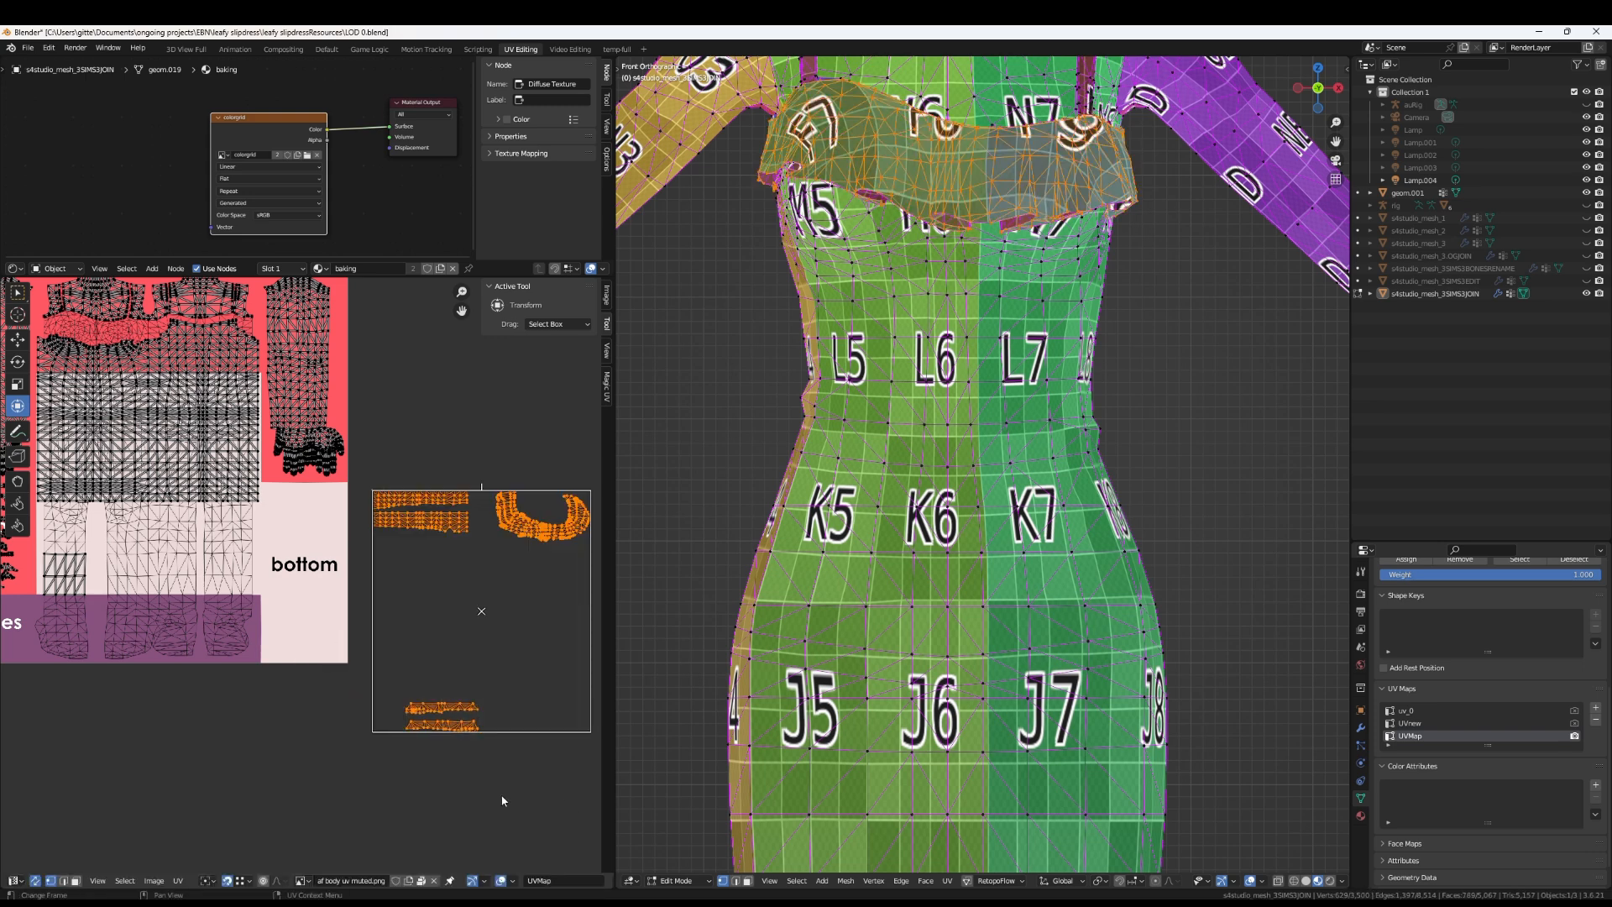
{"action": "key", "text": "s"}
{"action": "key", "text": "y"}
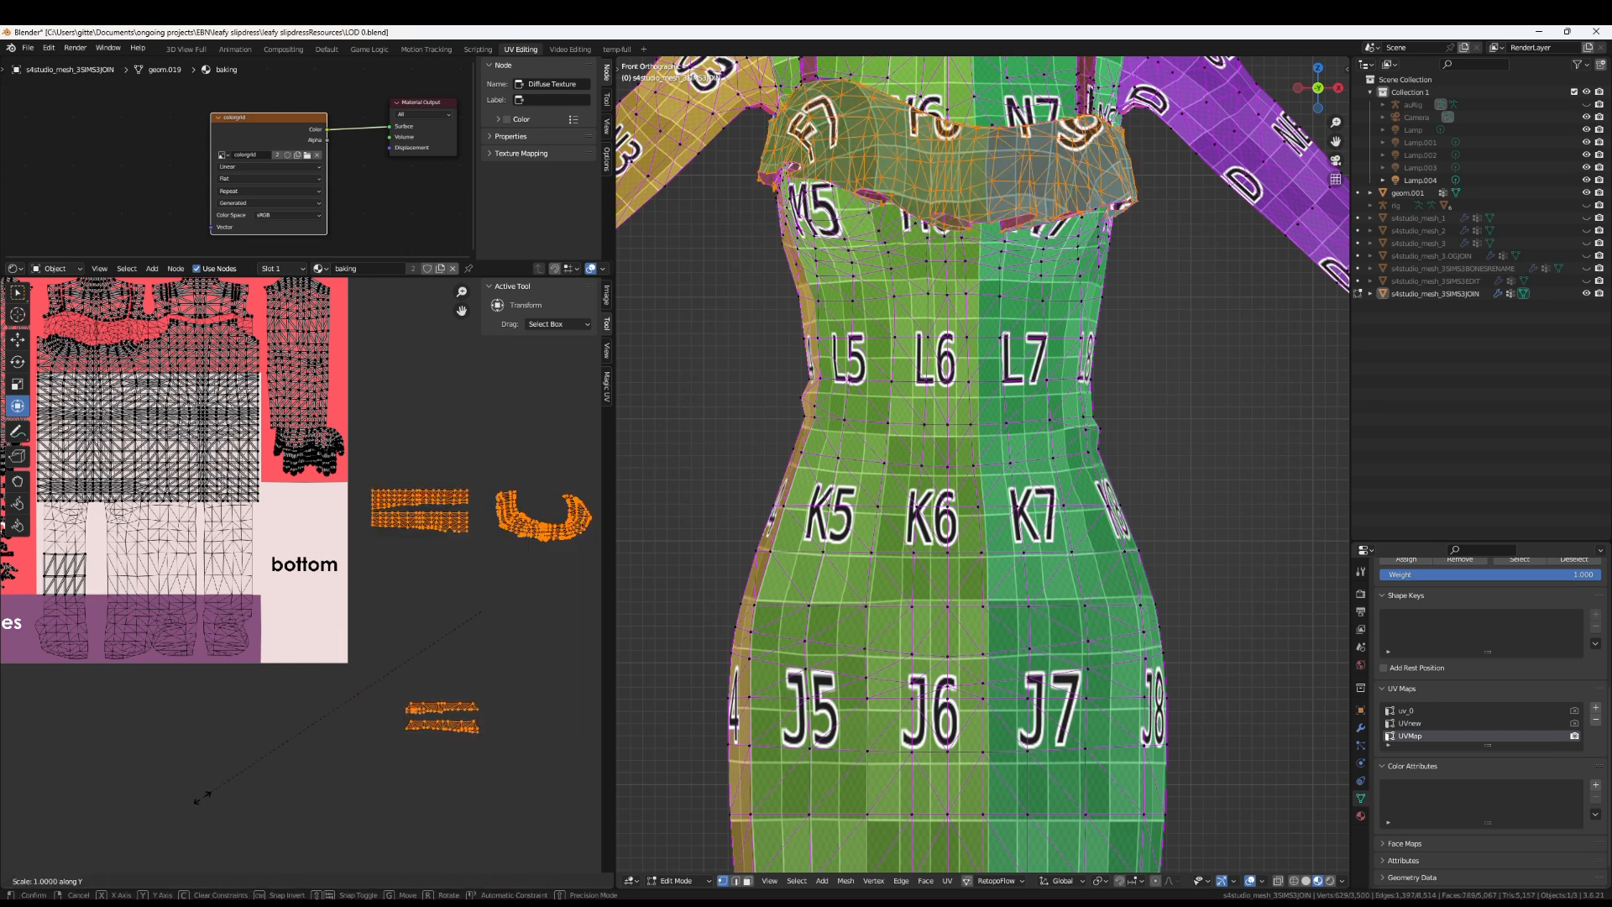
{"action": "left_click", "coordinate": [202, 796]}
{"action": "left_click", "coordinate": [147, 806]}
{"action": "type", "text": "1.5"}
{"action": "key", "text": "Return"}
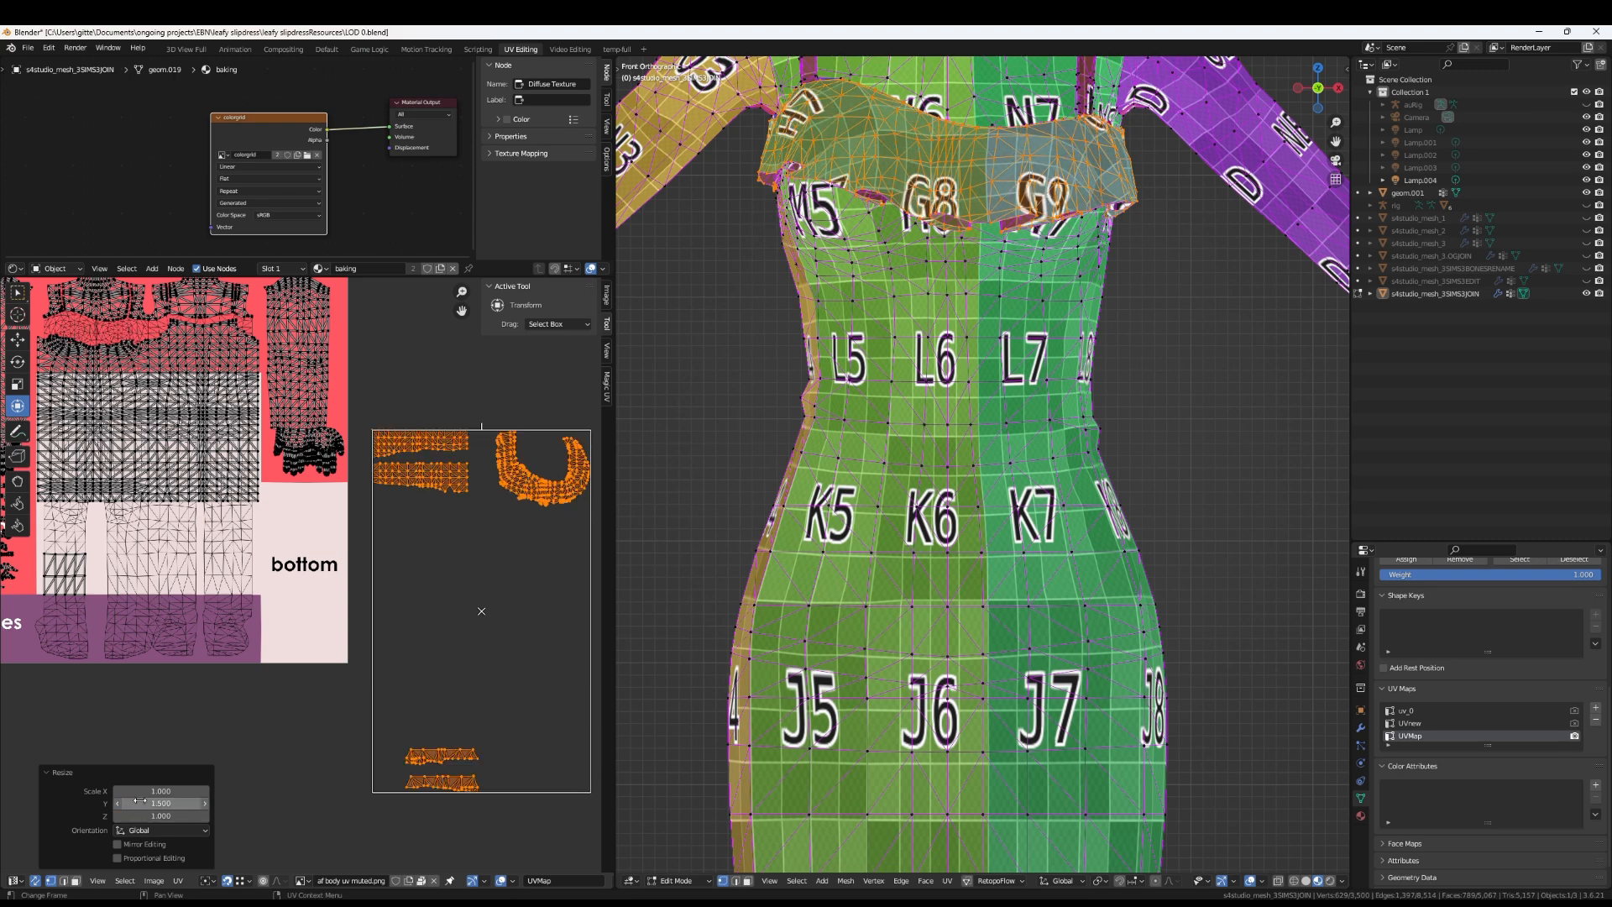
{"action": "left_click", "coordinate": [386, 677]}
Move the two skirt-hem strips up and away from the bust-ruffle island, and deselect them
{"action": "scroll", "coordinate": [386, 677], "scroll_direction": "down", "scroll_amount": 1}
{"action": "middle_click_drag", "start_coordinate": [386, 677], "coordinate": [500, 707]}
{"action": "left_click_drag", "start_coordinate": [468, 476], "coordinate": [562, 577]}
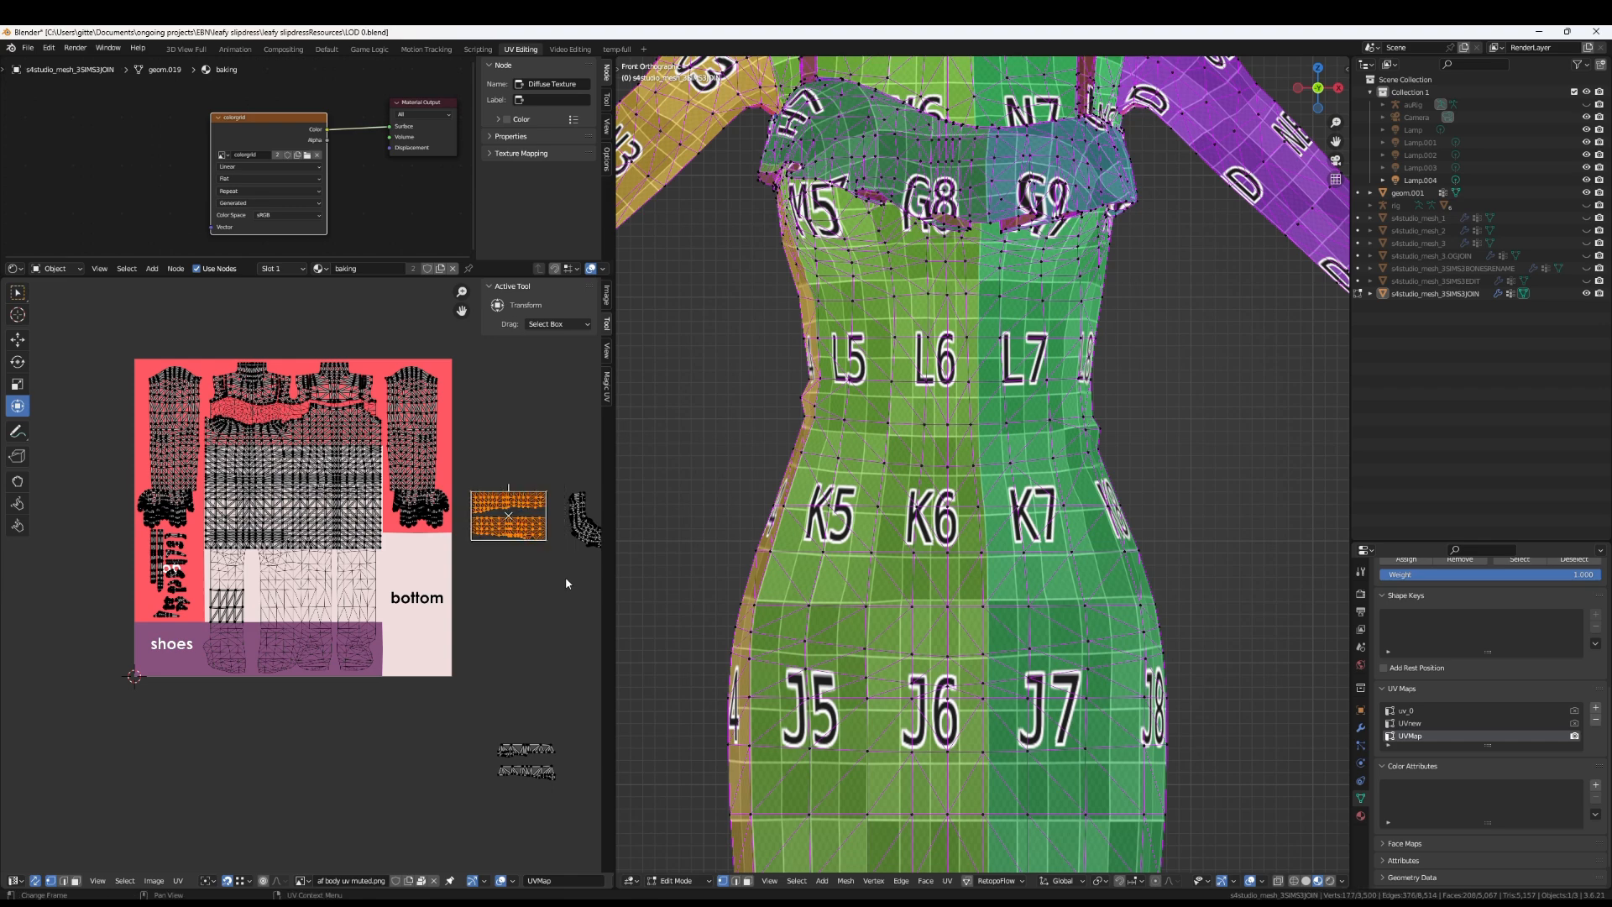
{"action": "scroll", "coordinate": [536, 532], "scroll_direction": "up", "scroll_amount": 1}
{"action": "middle_click_drag", "start_coordinate": [536, 529], "coordinate": [289, 599]}
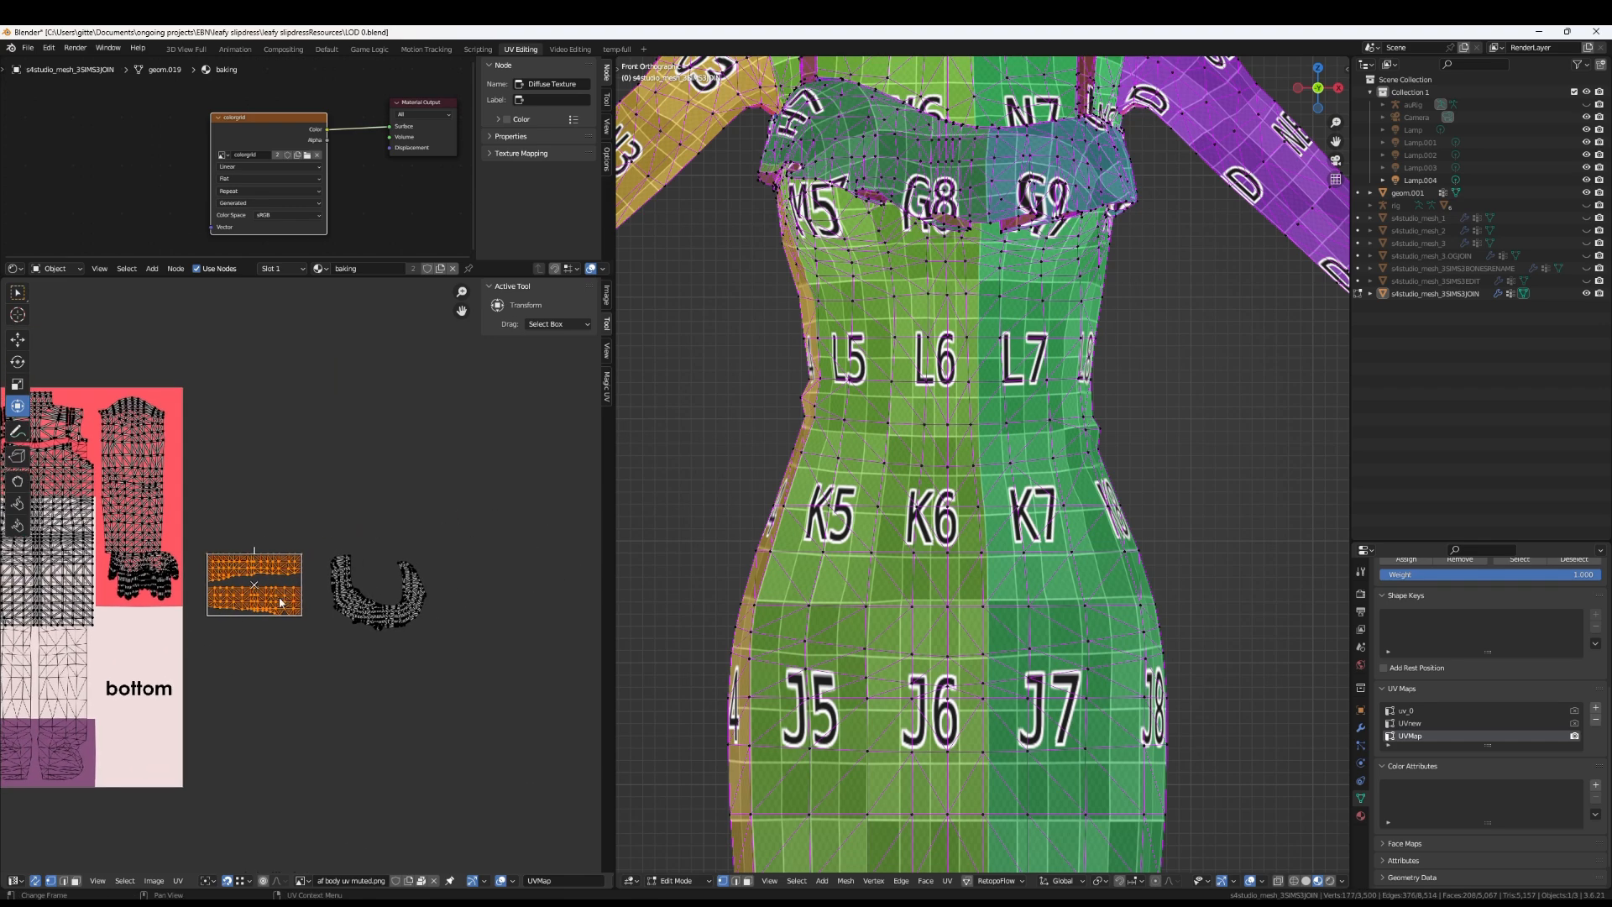
{"action": "key", "text": "g"}
{"action": "left_click", "coordinate": [434, 454]}
{"action": "scroll", "coordinate": [404, 618], "scroll_direction": "up", "scroll_amount": 4}
{"action": "middle_click_drag", "start_coordinate": [467, 490], "coordinate": [445, 637]}
{"action": "left_click", "coordinate": [435, 632]}
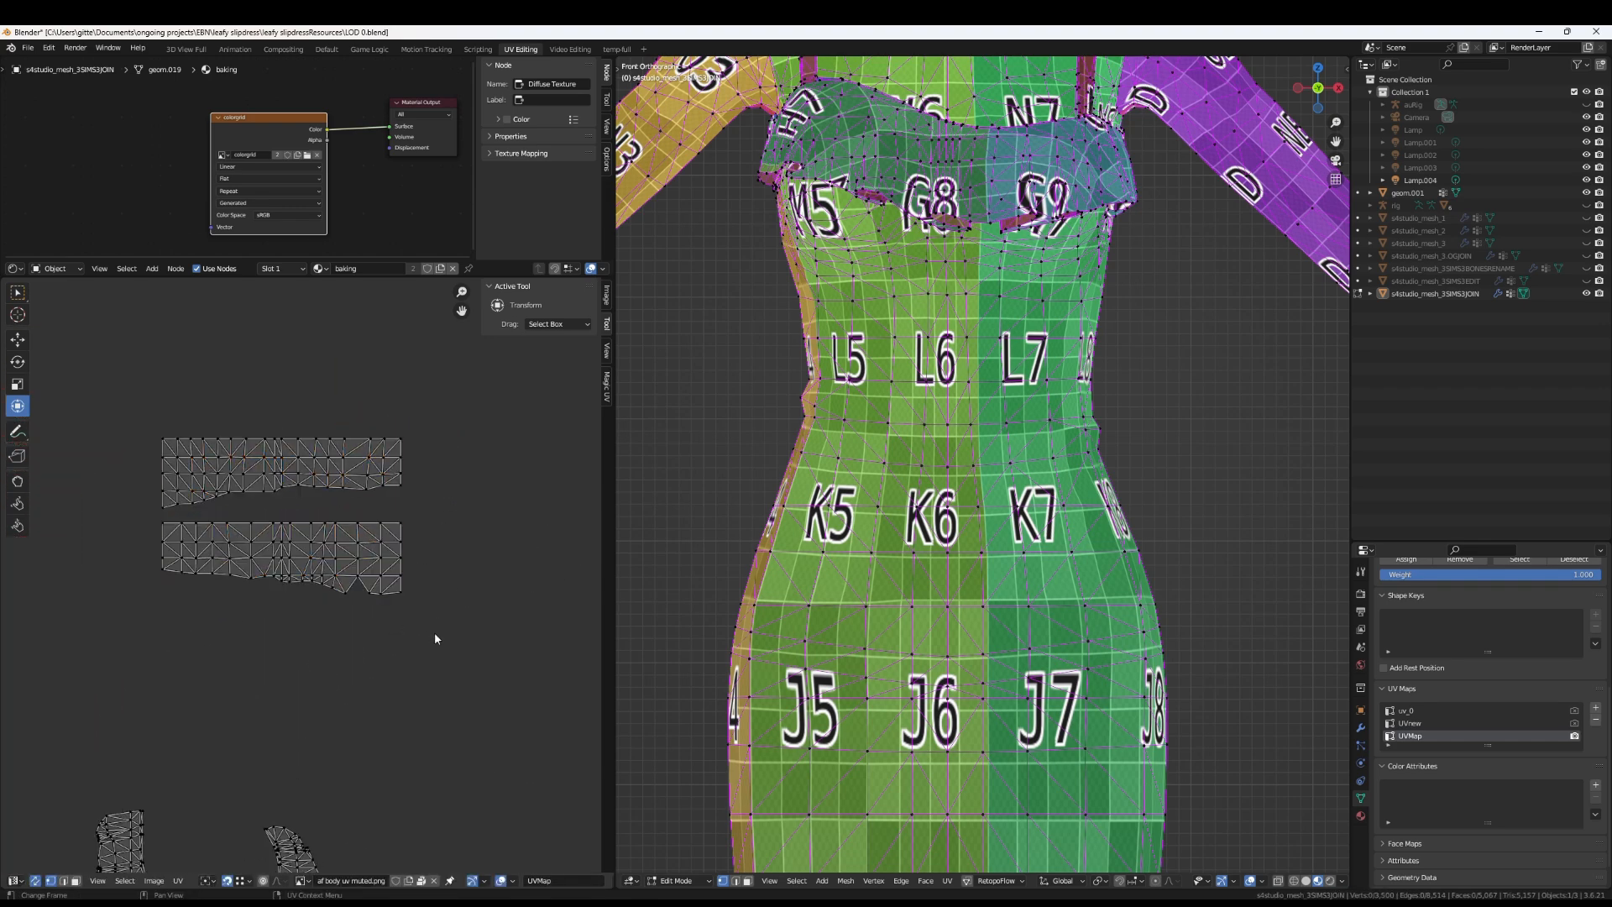
Examine the notch in the lower hem strip and locate its missing triangle on the dress's back hem
{"action": "scroll", "coordinate": [308, 583], "scroll_direction": "down", "scroll_amount": 3}
{"action": "middle_click_drag", "start_coordinate": [336, 620], "coordinate": [344, 578]}
{"action": "left_click_drag", "start_coordinate": [316, 513], "coordinate": [345, 543]}
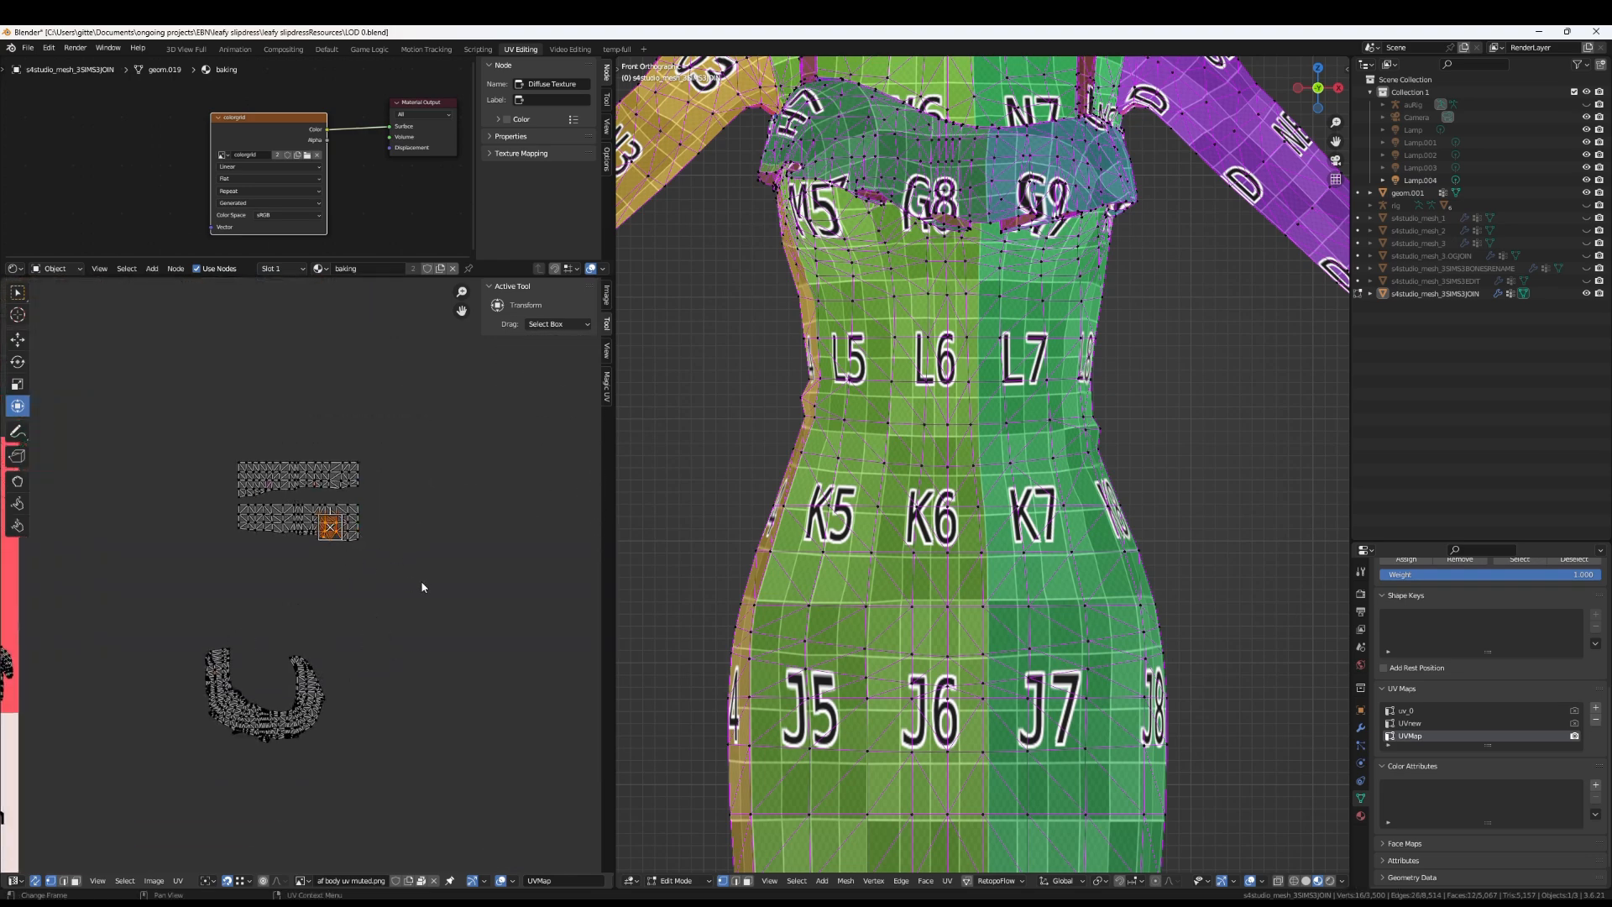
{"action": "scroll", "coordinate": [411, 583], "scroll_direction": "down", "scroll_amount": 2}
{"action": "scroll", "coordinate": [928, 731], "scroll_direction": "down", "scroll_amount": 4}
{"action": "middle_click_drag", "start_coordinate": [1119, 759], "coordinate": [1213, 774]}
{"action": "scroll", "coordinate": [974, 684], "scroll_direction": "down", "scroll_amount": 3}
{"action": "middle_click_drag", "start_coordinate": [973, 684], "coordinate": [896, 464]}
{"action": "scroll", "coordinate": [896, 464], "scroll_direction": "up", "scroll_amount": 4}
{"action": "scroll", "coordinate": [796, 479], "scroll_direction": "down", "scroll_amount": 3}
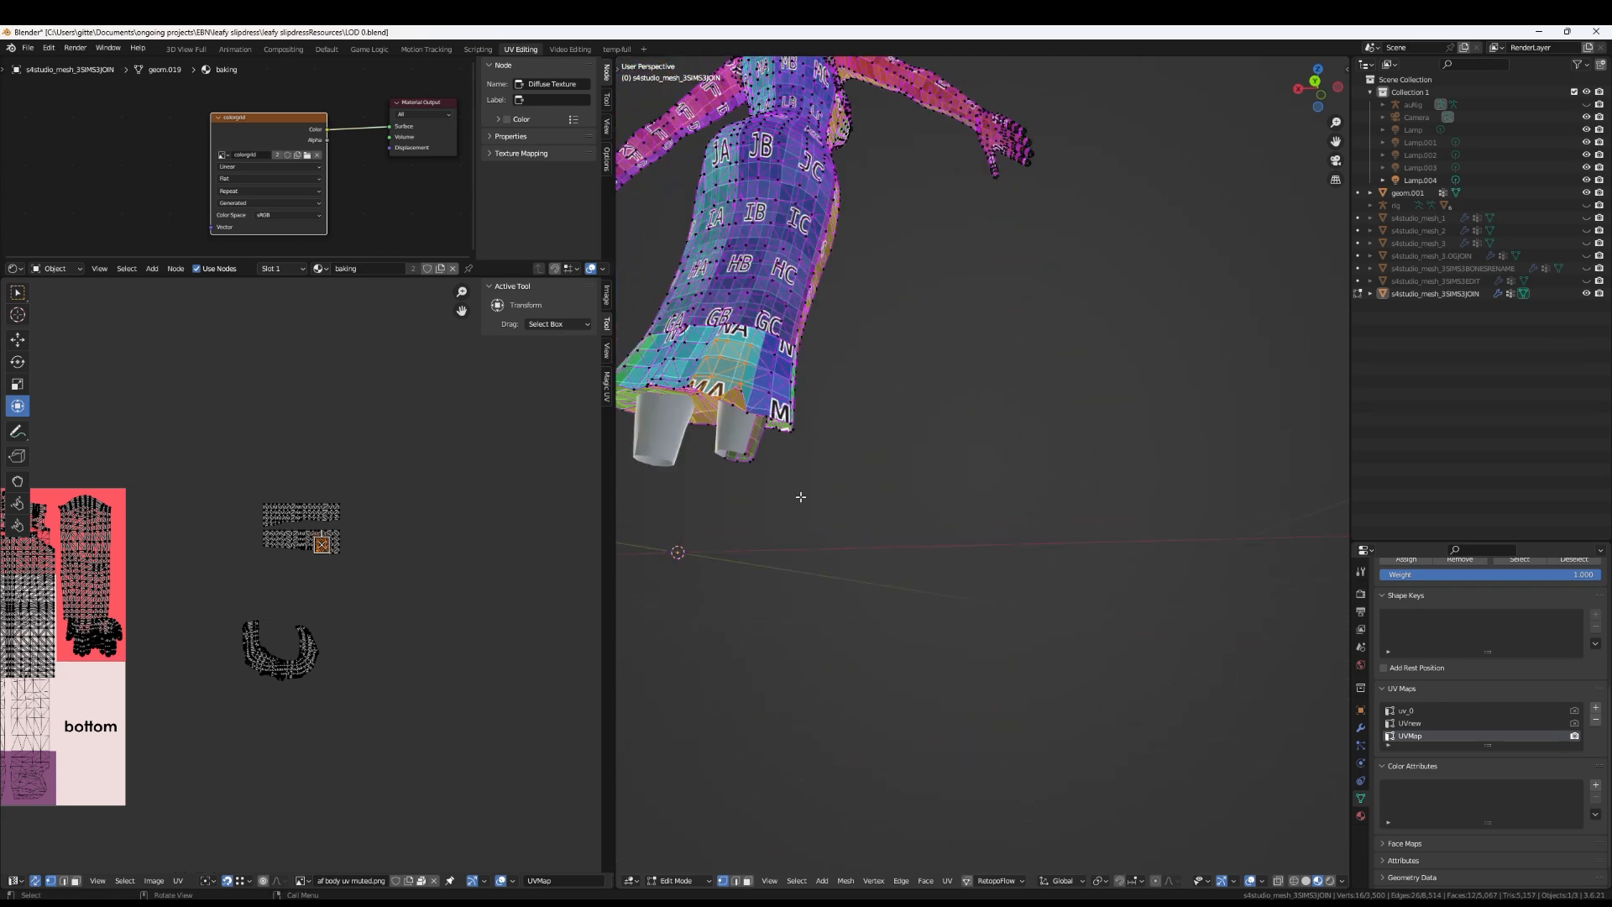
{"action": "scroll", "coordinate": [799, 491], "scroll_direction": "up", "scroll_amount": 5}
{"action": "left_click", "coordinate": [823, 501]}
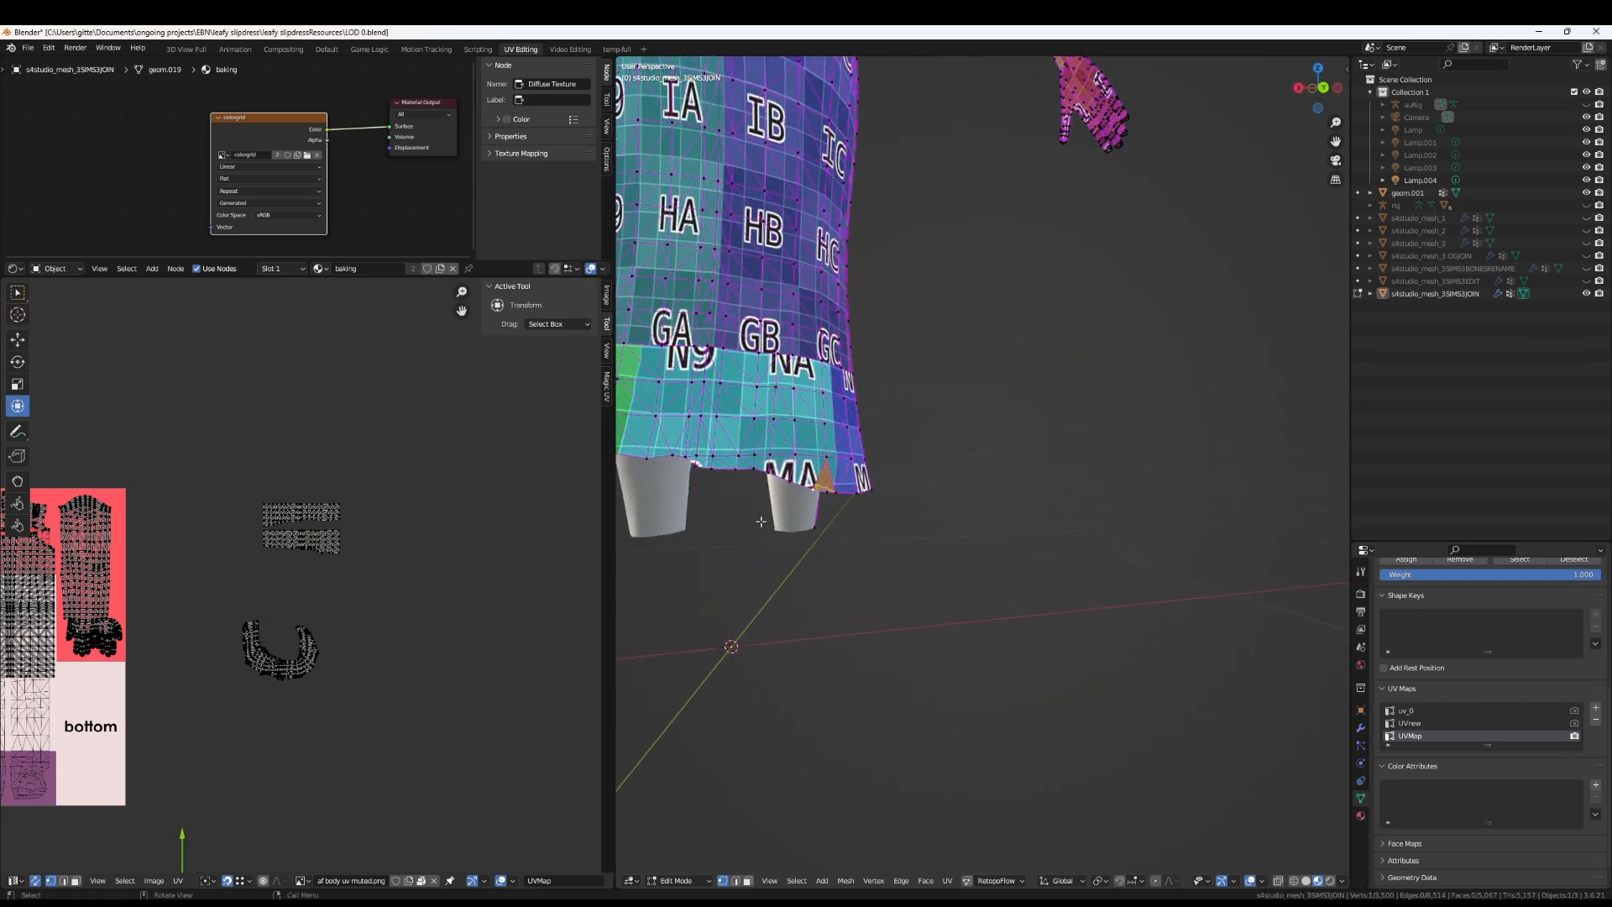
Reveal the hidden leg islands and select the stray hem triangle lying among the shoe islands
{"action": "key", "text": "alt+h"}
{"action": "key", "text": "Home"}
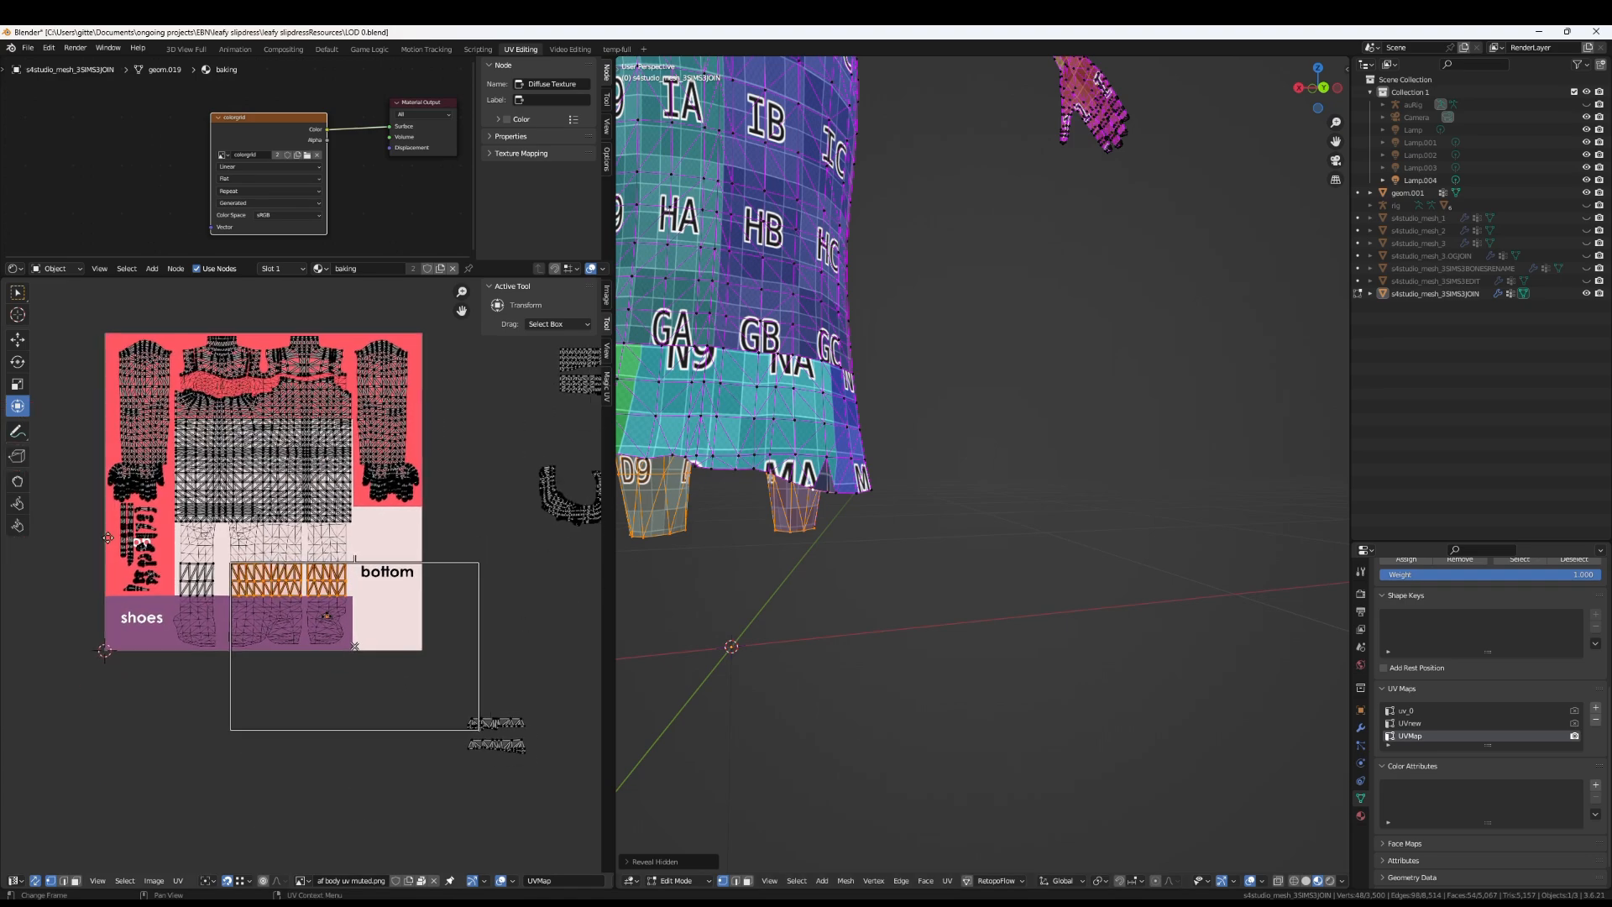
{"action": "scroll", "coordinate": [227, 631], "scroll_direction": "up", "scroll_amount": 4}
{"action": "left_click_drag", "start_coordinate": [225, 628], "coordinate": [299, 681]}
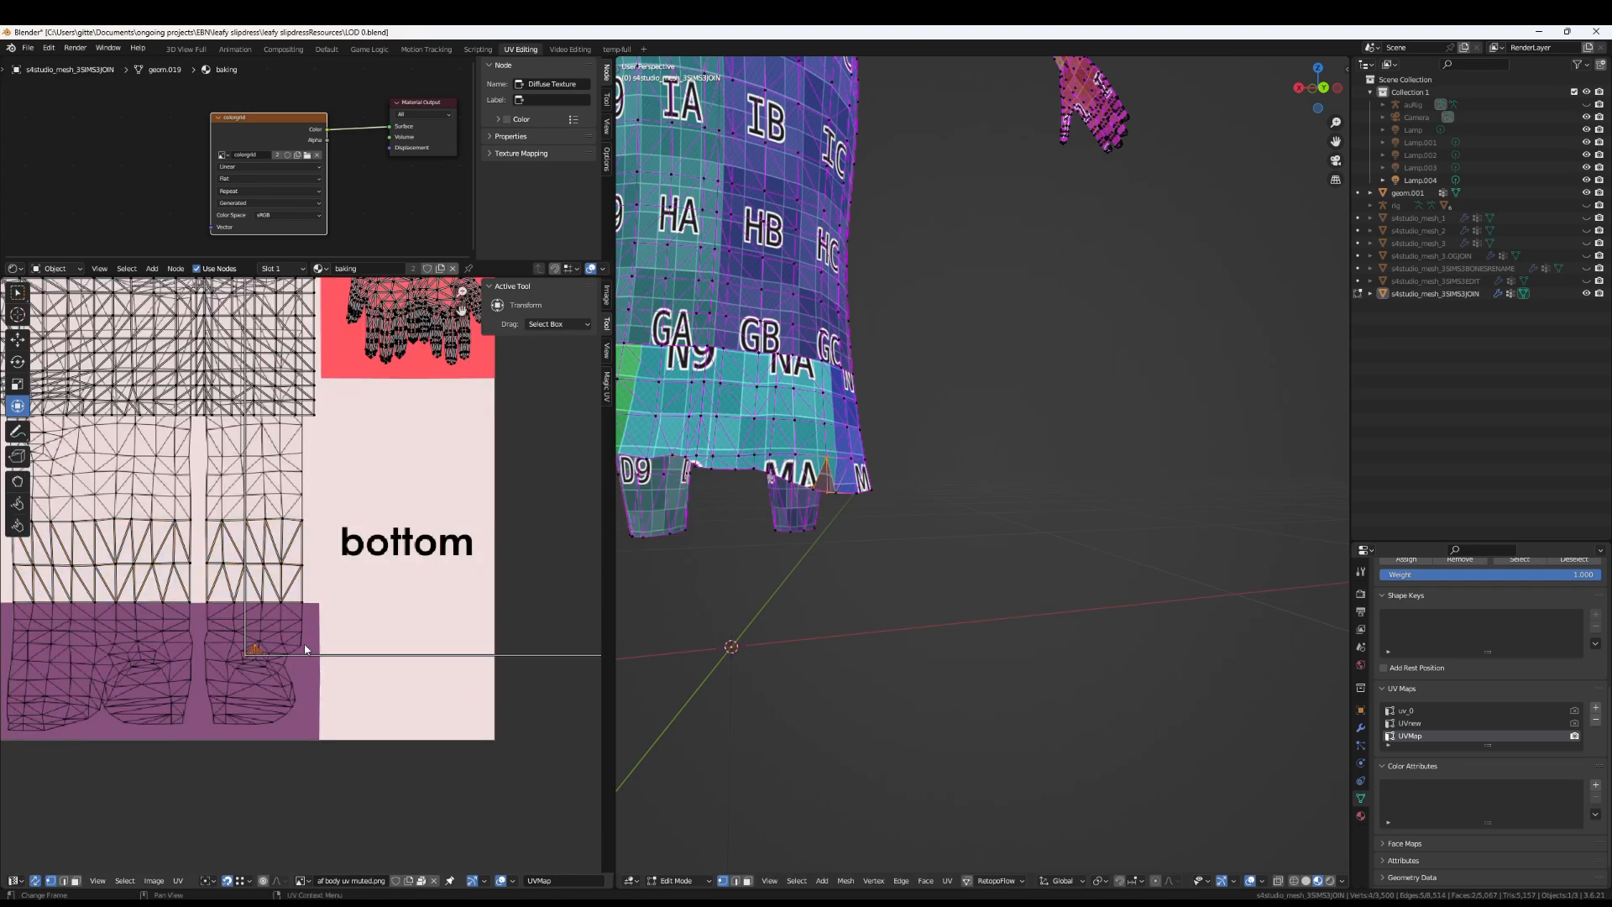
Switch to island selection and move the stray hem triangle out to just below the lower hem strip
{"action": "scroll", "coordinate": [319, 648], "scroll_direction": "down", "scroll_amount": 5}
{"action": "scroll", "coordinate": [360, 557], "scroll_direction": "up", "scroll_amount": 2}
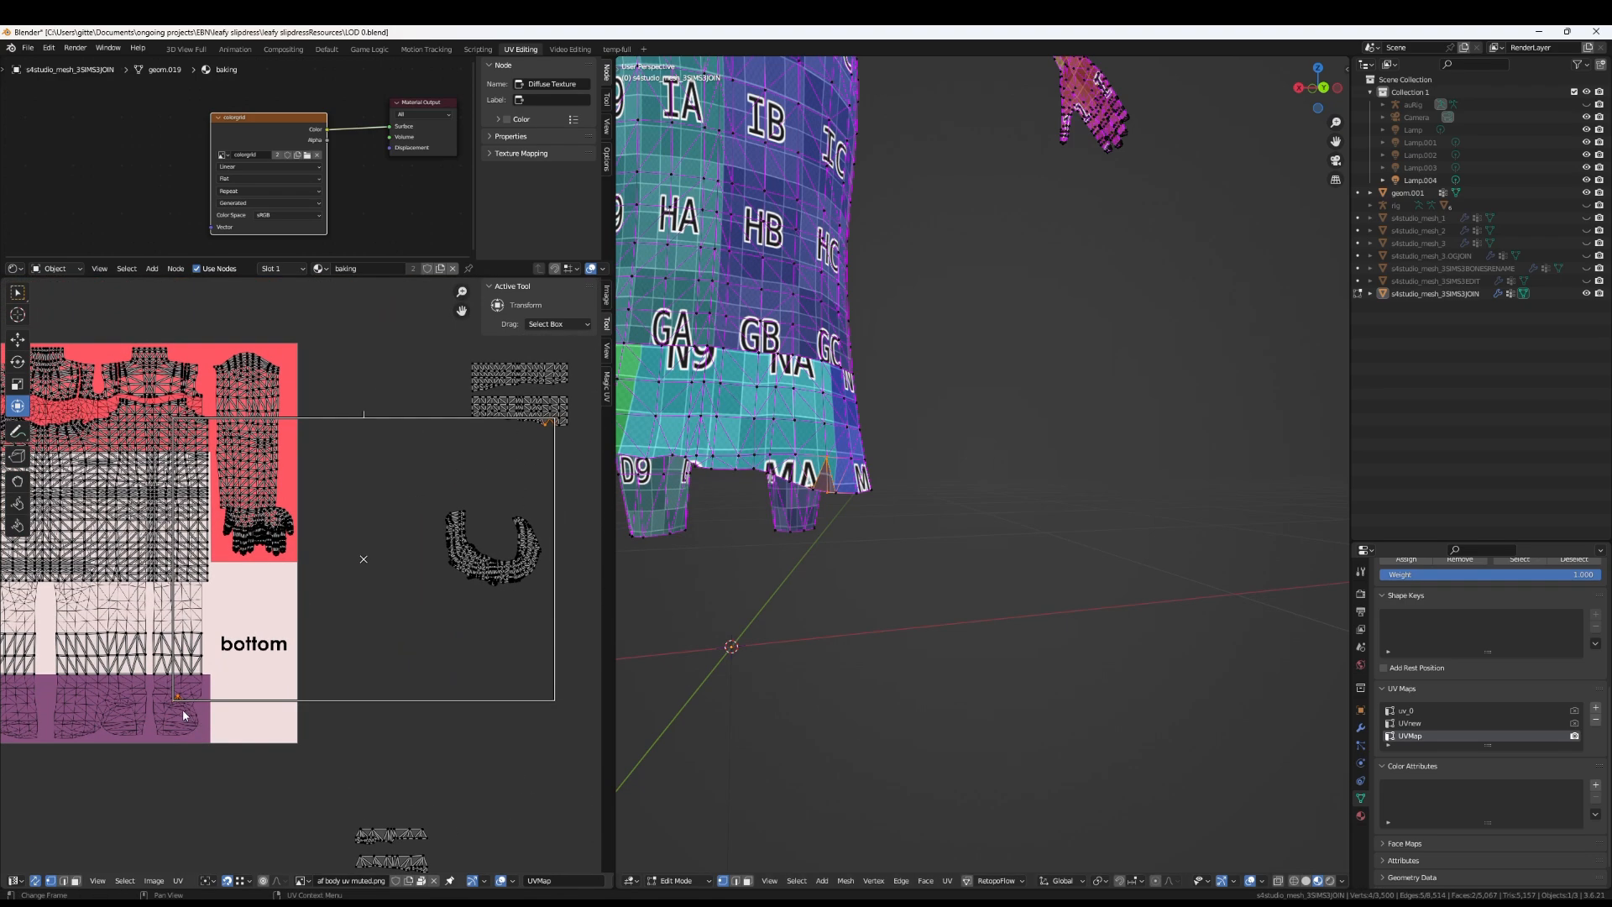
{"action": "key", "text": "4"}
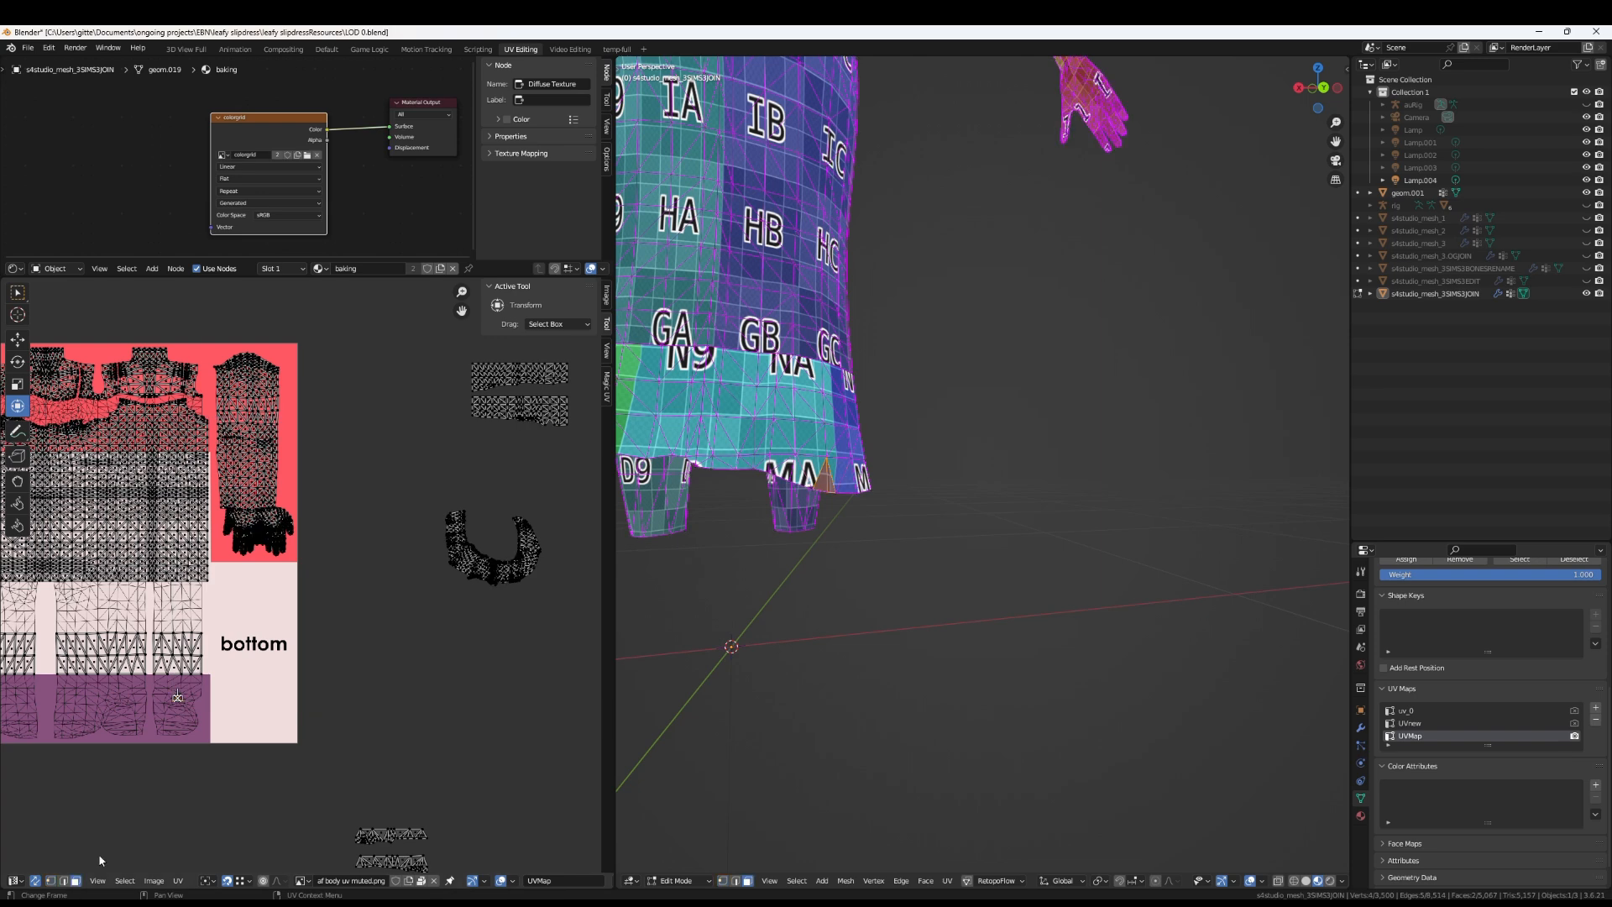
{"action": "key", "text": "g"}
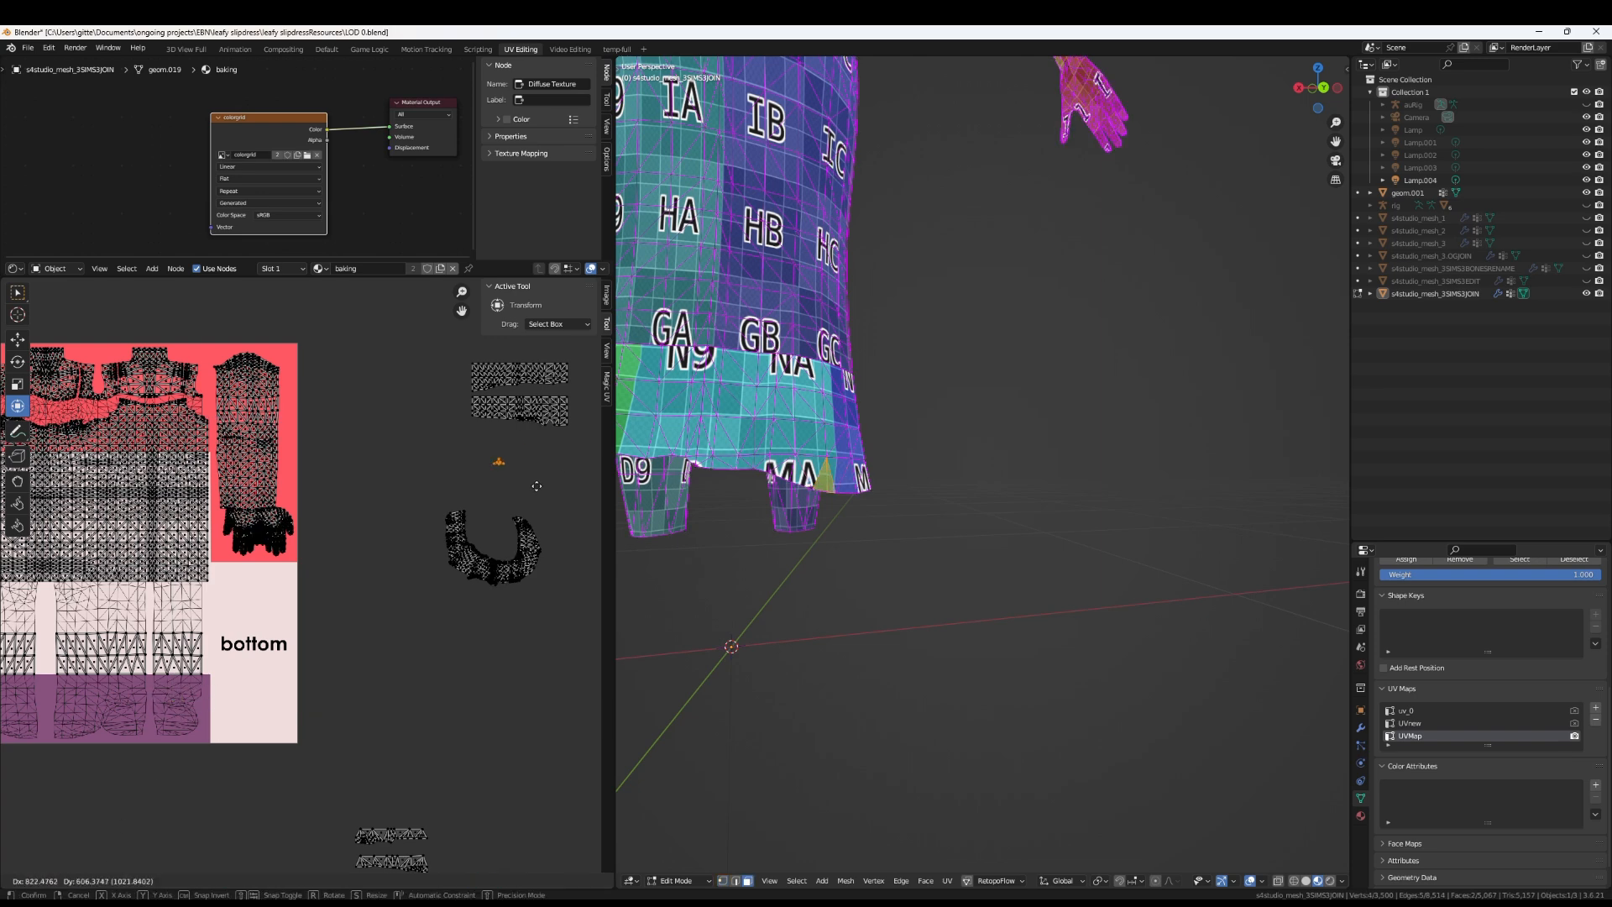
{"action": "left_click", "coordinate": [214, 723]}
{"action": "scroll", "coordinate": [259, 611], "scroll_direction": "up", "scroll_amount": 8}
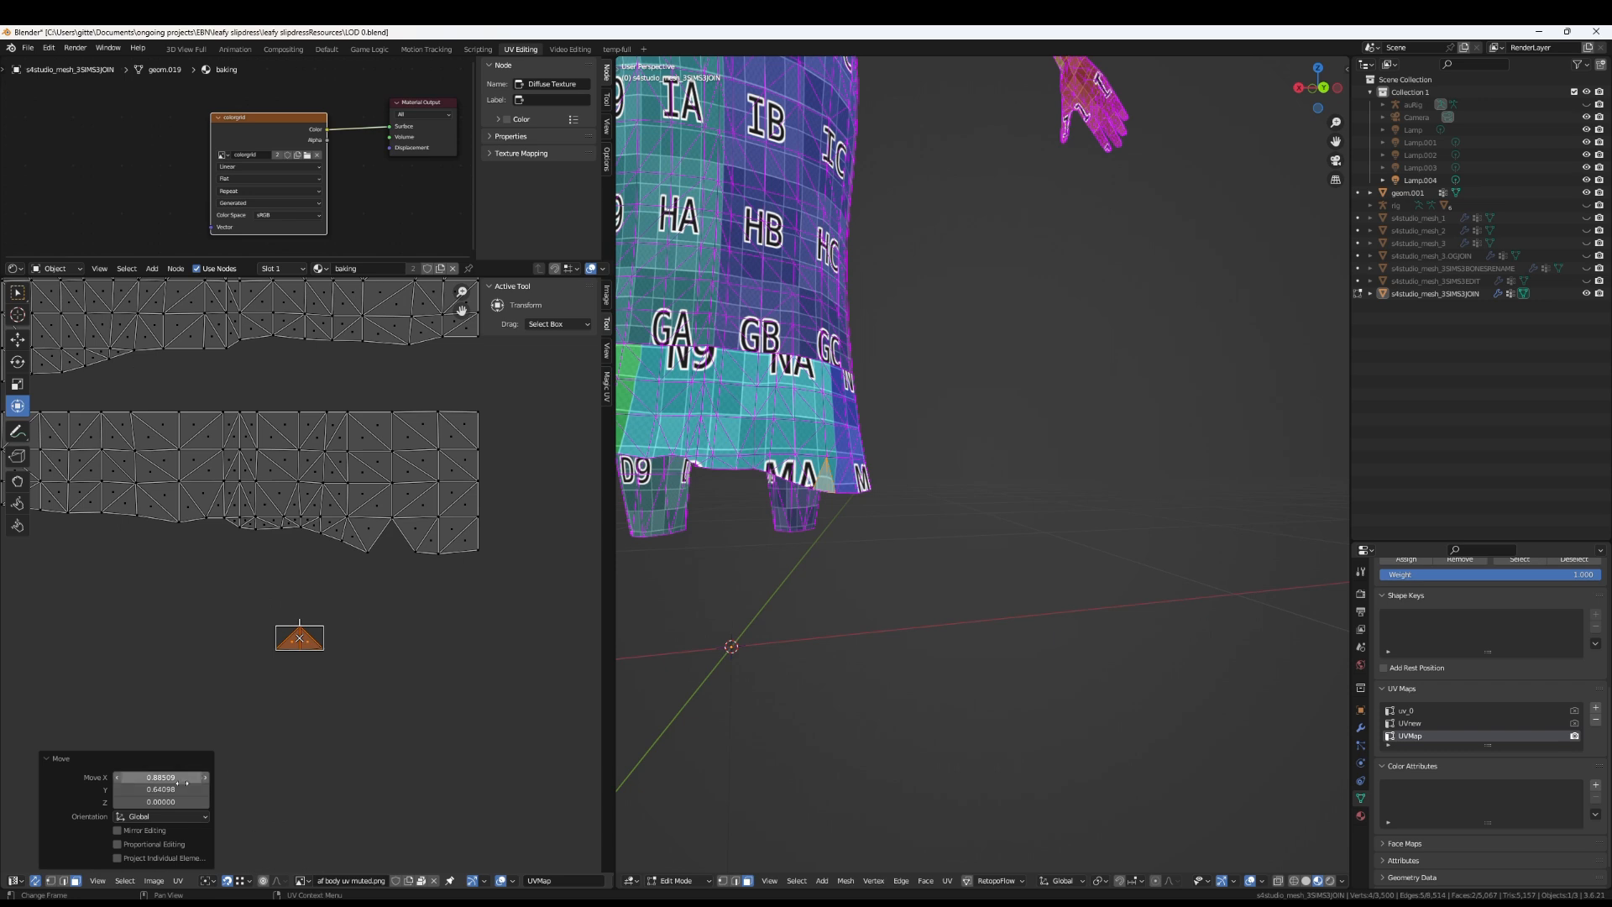
Scale the stray hem triangle along Y by 1.5
{"action": "key", "text": "s"}
{"action": "key", "text": "y"}
{"action": "left_click", "coordinate": [299, 773]}
{"action": "left_click", "coordinate": [182, 803]}
{"action": "type", "text": "1.5"}
{"action": "key", "text": "Return"}
{"action": "scroll", "coordinate": [311, 612], "scroll_direction": "up", "scroll_amount": 2}
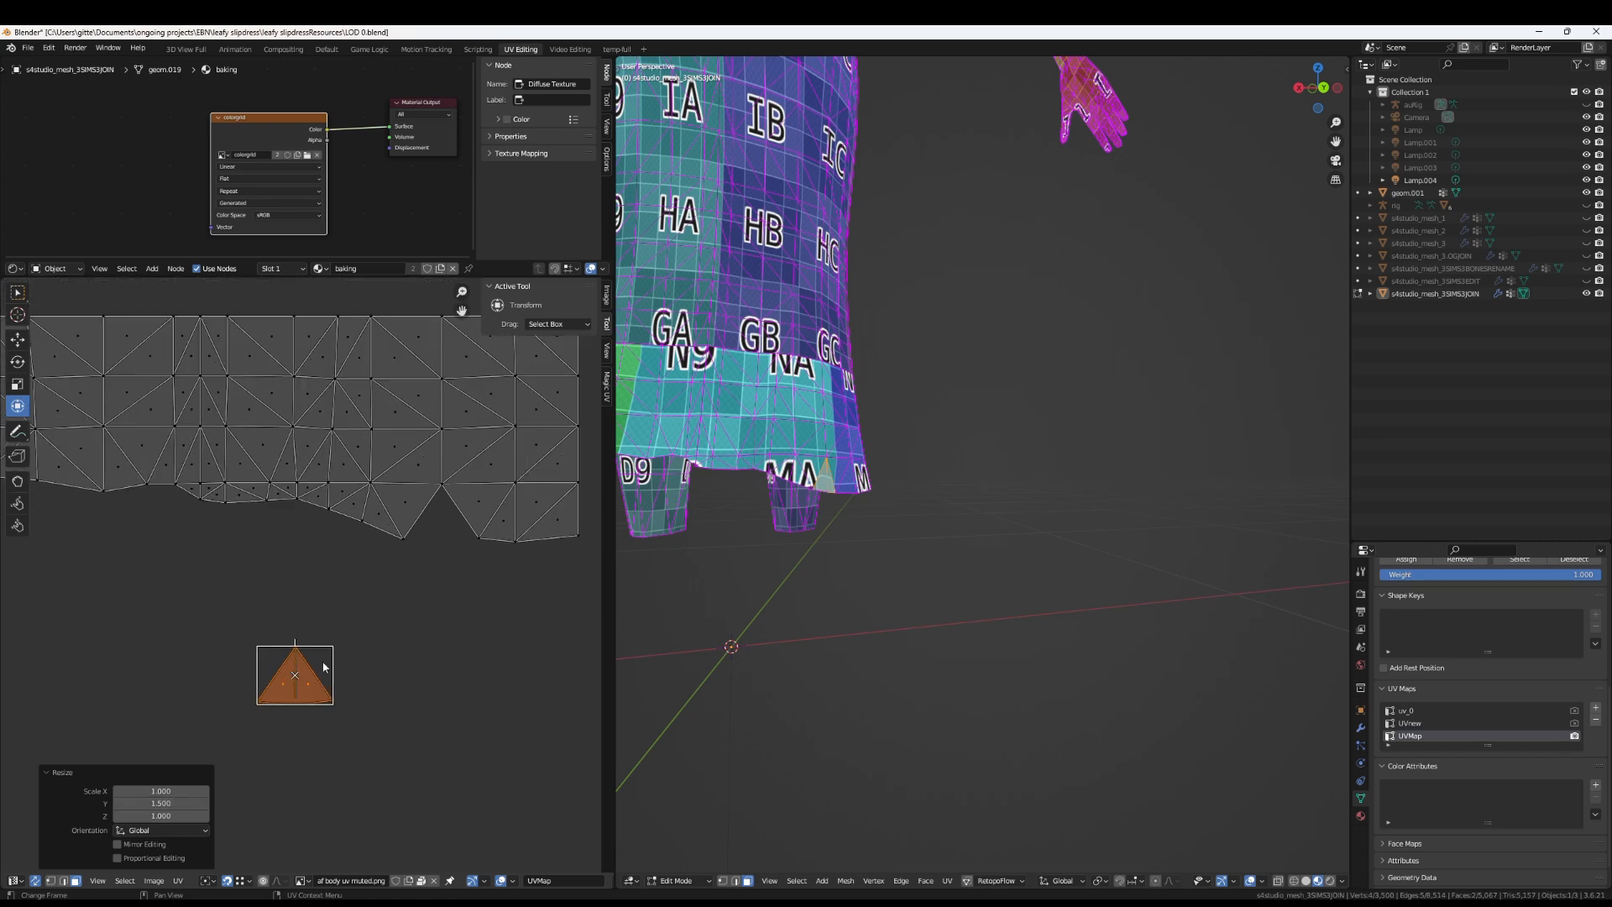
Fit the hem triangle into the notch along the lower edge of the lower hem strip
{"action": "key", "text": "g"}
{"action": "left_click", "coordinate": [424, 485]}
{"action": "key", "text": "g"}
{"action": "left_click", "coordinate": [430, 487]}
{"action": "scroll", "coordinate": [431, 487], "scroll_direction": "down", "scroll_amount": 5}
{"action": "middle_click_drag", "start_coordinate": [454, 640], "coordinate": [43, 574]}
{"action": "scroll", "coordinate": [299, 593], "scroll_direction": "down", "scroll_amount": 3}
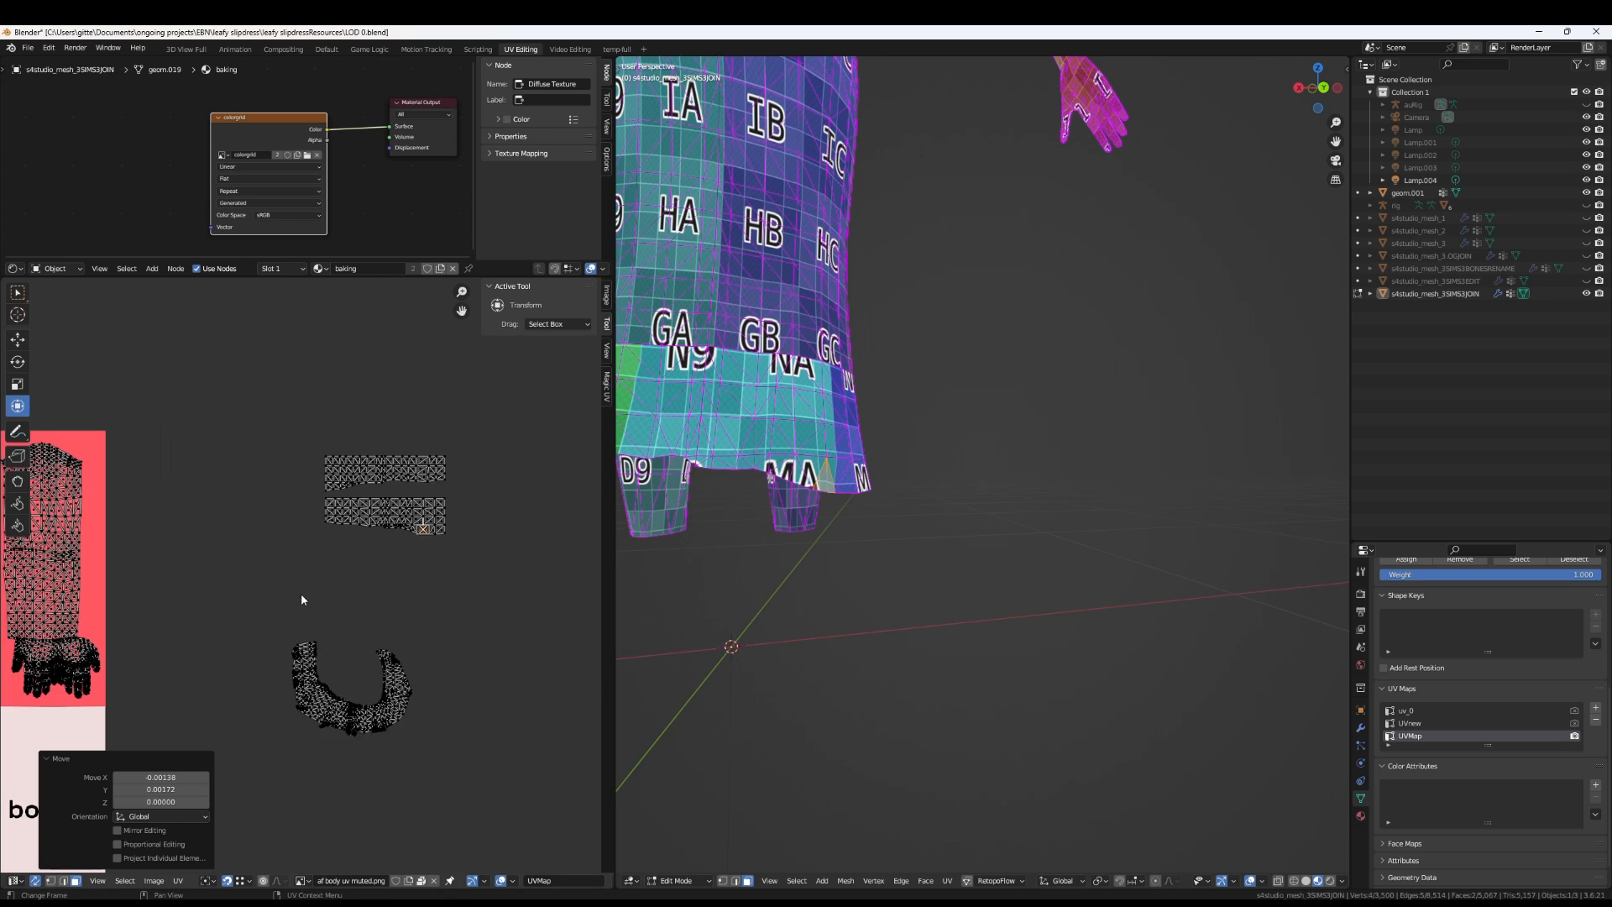
Select the lower hem strip with its triangle and move it end to end with the upper hem strip
{"action": "left_click_drag", "start_coordinate": [318, 494], "coordinate": [448, 541]}
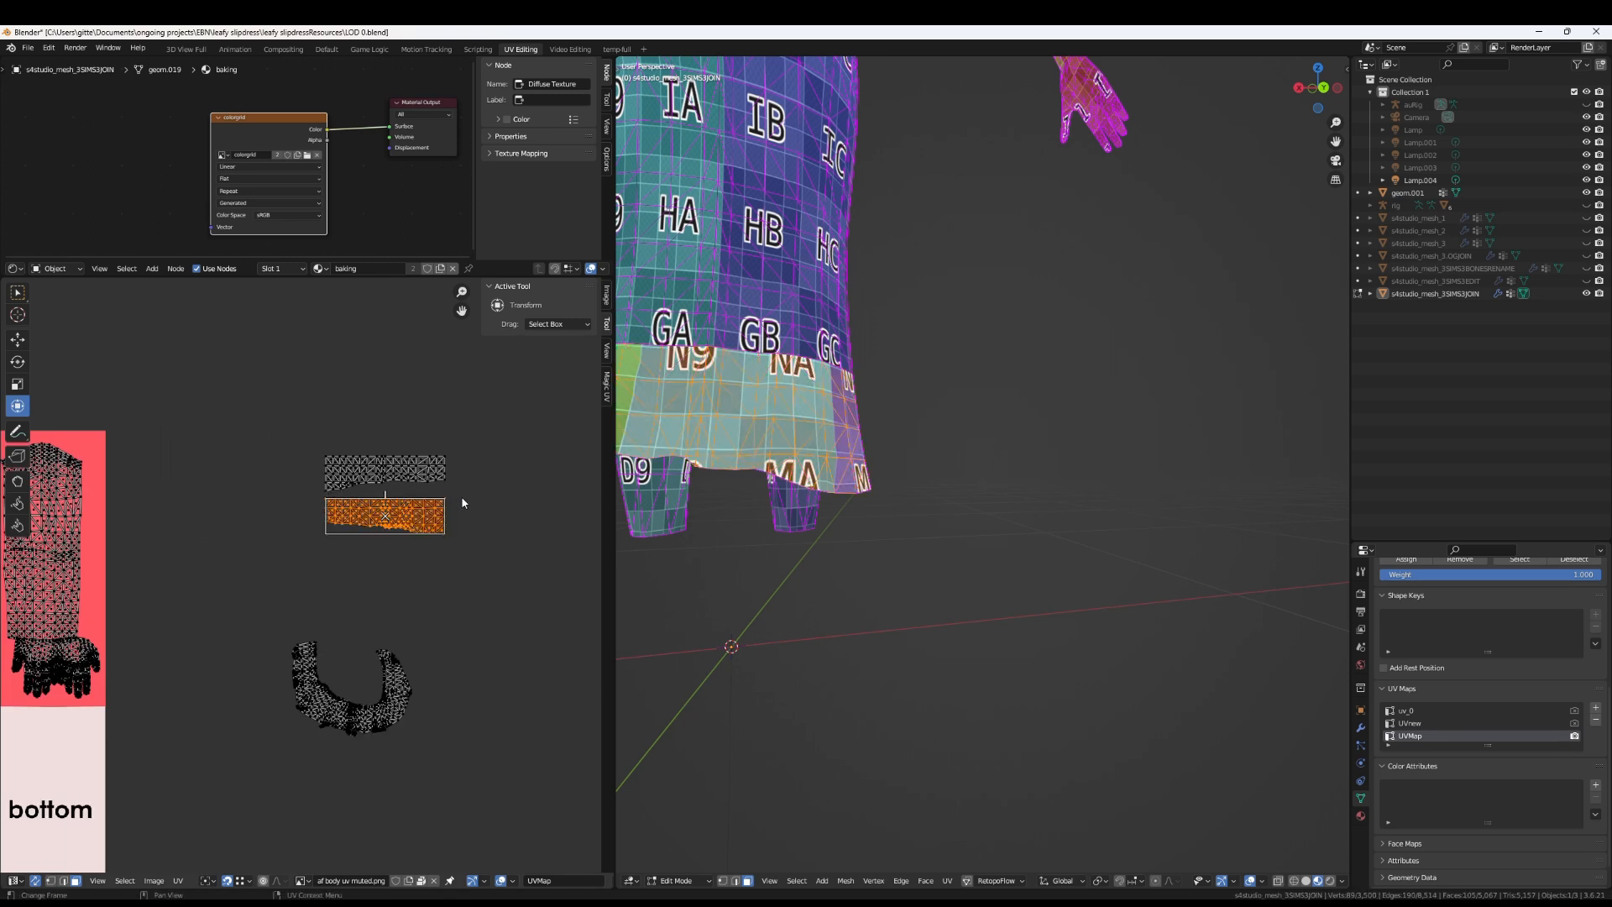
{"action": "key", "text": "h"}
{"action": "key", "text": "ctrl+z"}
{"action": "key", "text": "g"}
{"action": "left_click", "coordinate": [311, 464]}
{"action": "key", "text": "g"}
{"action": "left_click", "coordinate": [326, 457]}
{"action": "left_click", "coordinate": [239, 881]}
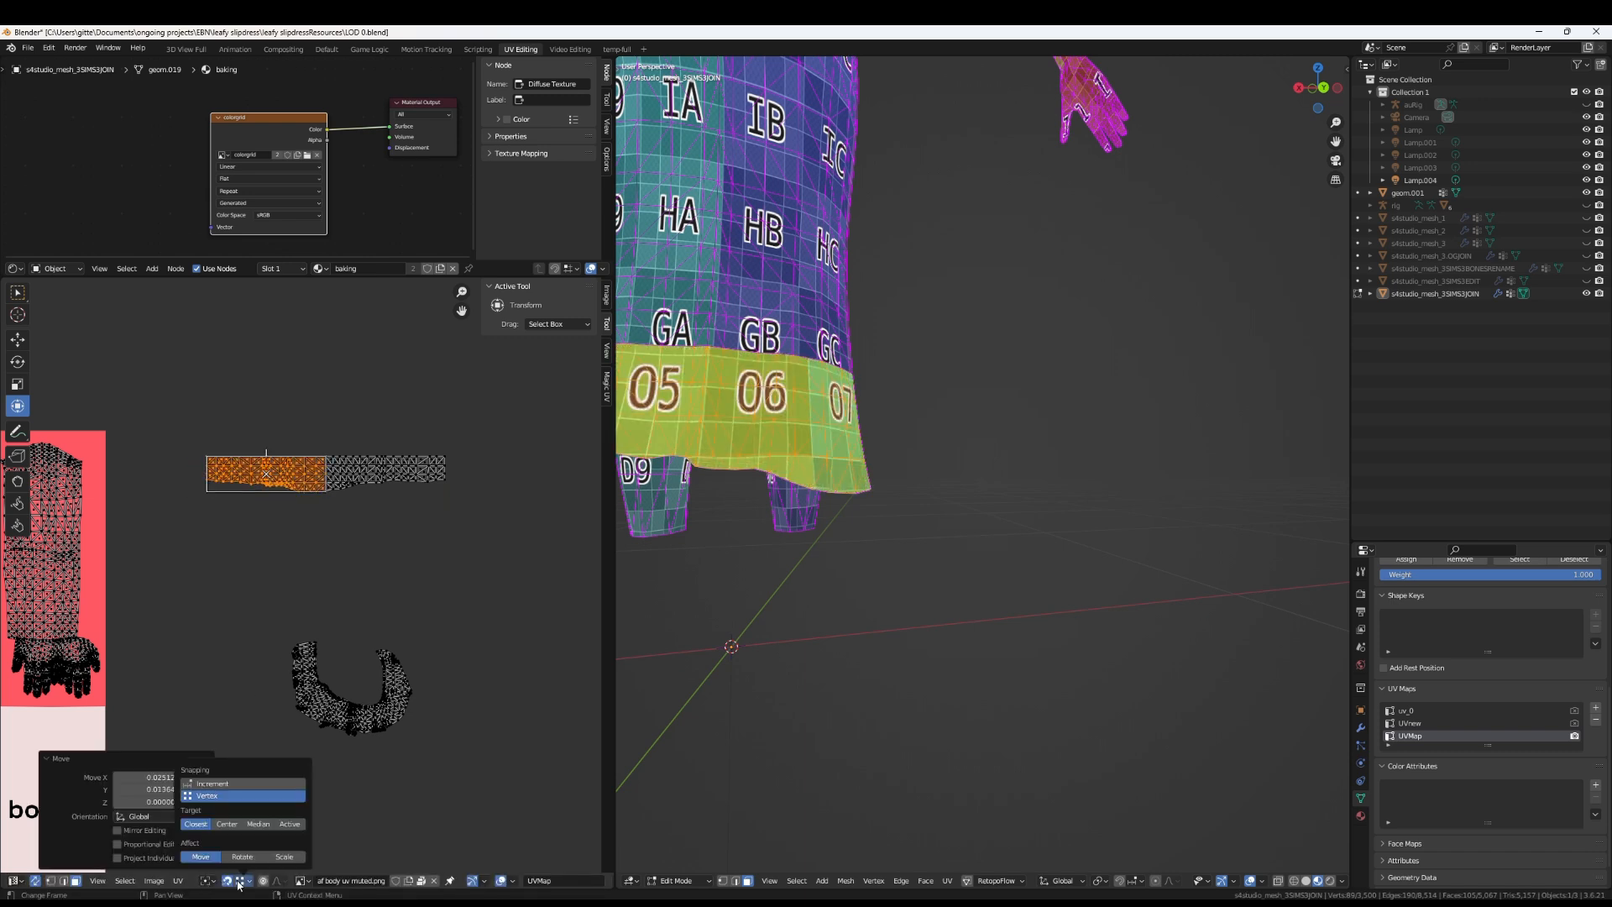
{"action": "left_click", "coordinate": [316, 550]}
Select both joined hem strips and move them onto the layout, just below the dress-body islands over the upper legs
{"action": "left_click_drag", "start_coordinate": [180, 384], "coordinate": [448, 524]}
{"action": "middle_click_drag", "start_coordinate": [346, 591], "coordinate": [492, 554]}
{"action": "scroll", "coordinate": [493, 554], "scroll_direction": "down", "scroll_amount": 4}
{"action": "scroll", "coordinate": [493, 554], "scroll_direction": "up", "scroll_amount": 1}
{"action": "middle_click_drag", "start_coordinate": [407, 512], "coordinate": [473, 508]}
{"action": "key", "text": "g"}
{"action": "left_click", "coordinate": [262, 658]}
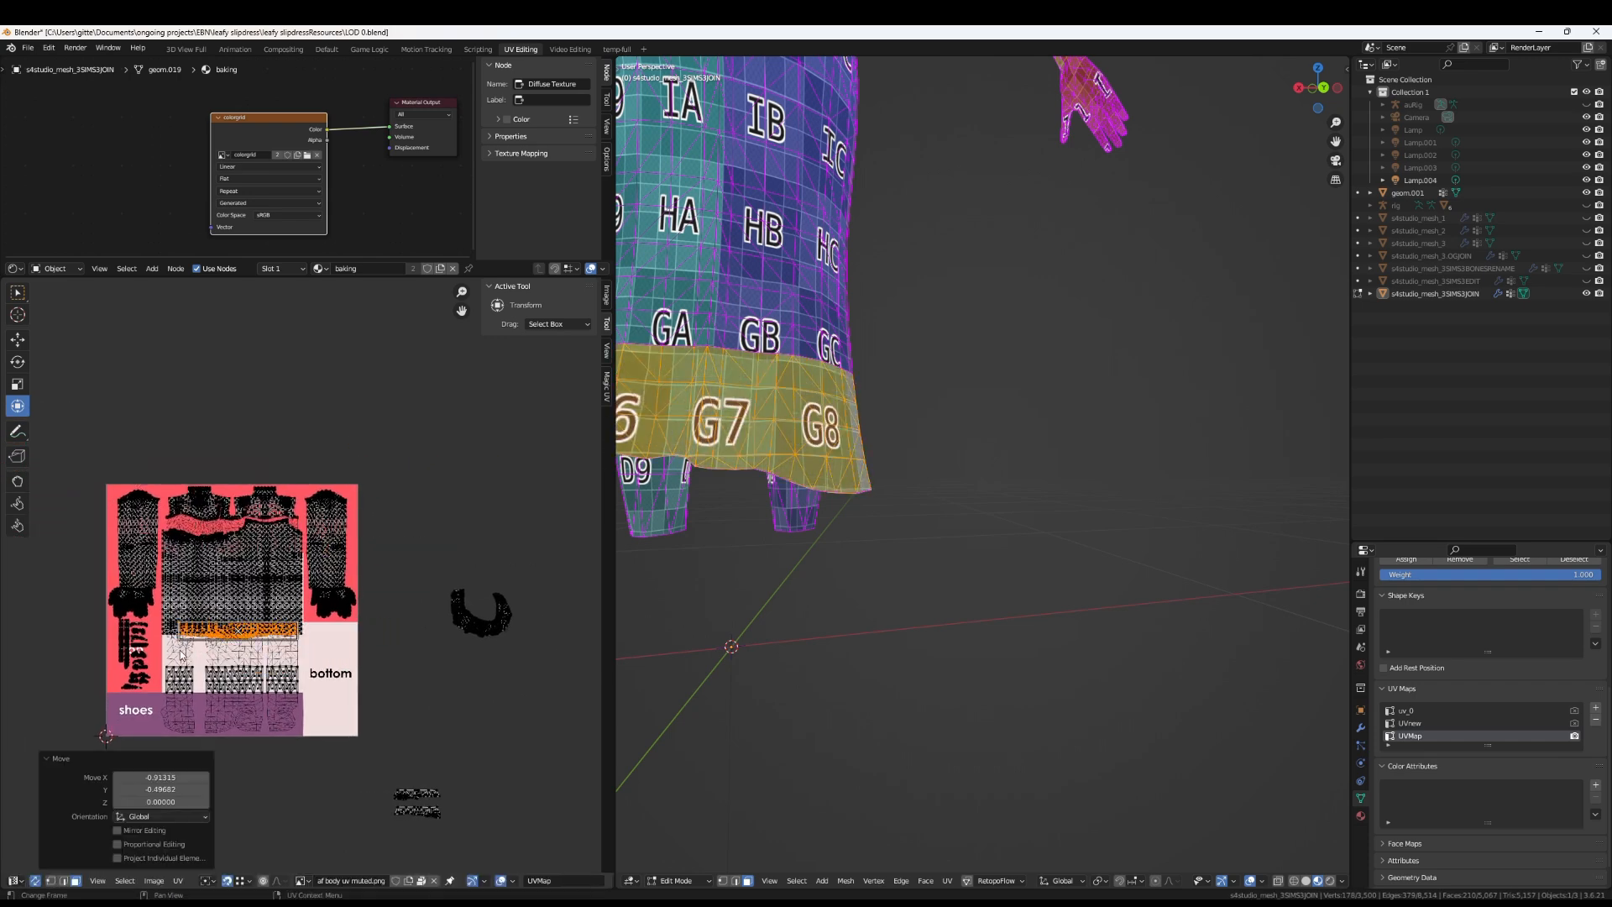
{"action": "middle_click_drag", "start_coordinate": [261, 658], "coordinate": [348, 587]}
{"action": "scroll", "coordinate": [367, 527], "scroll_direction": "up", "scroll_amount": 3}
{"action": "key", "text": "g"}
{"action": "left_click", "coordinate": [341, 579]}
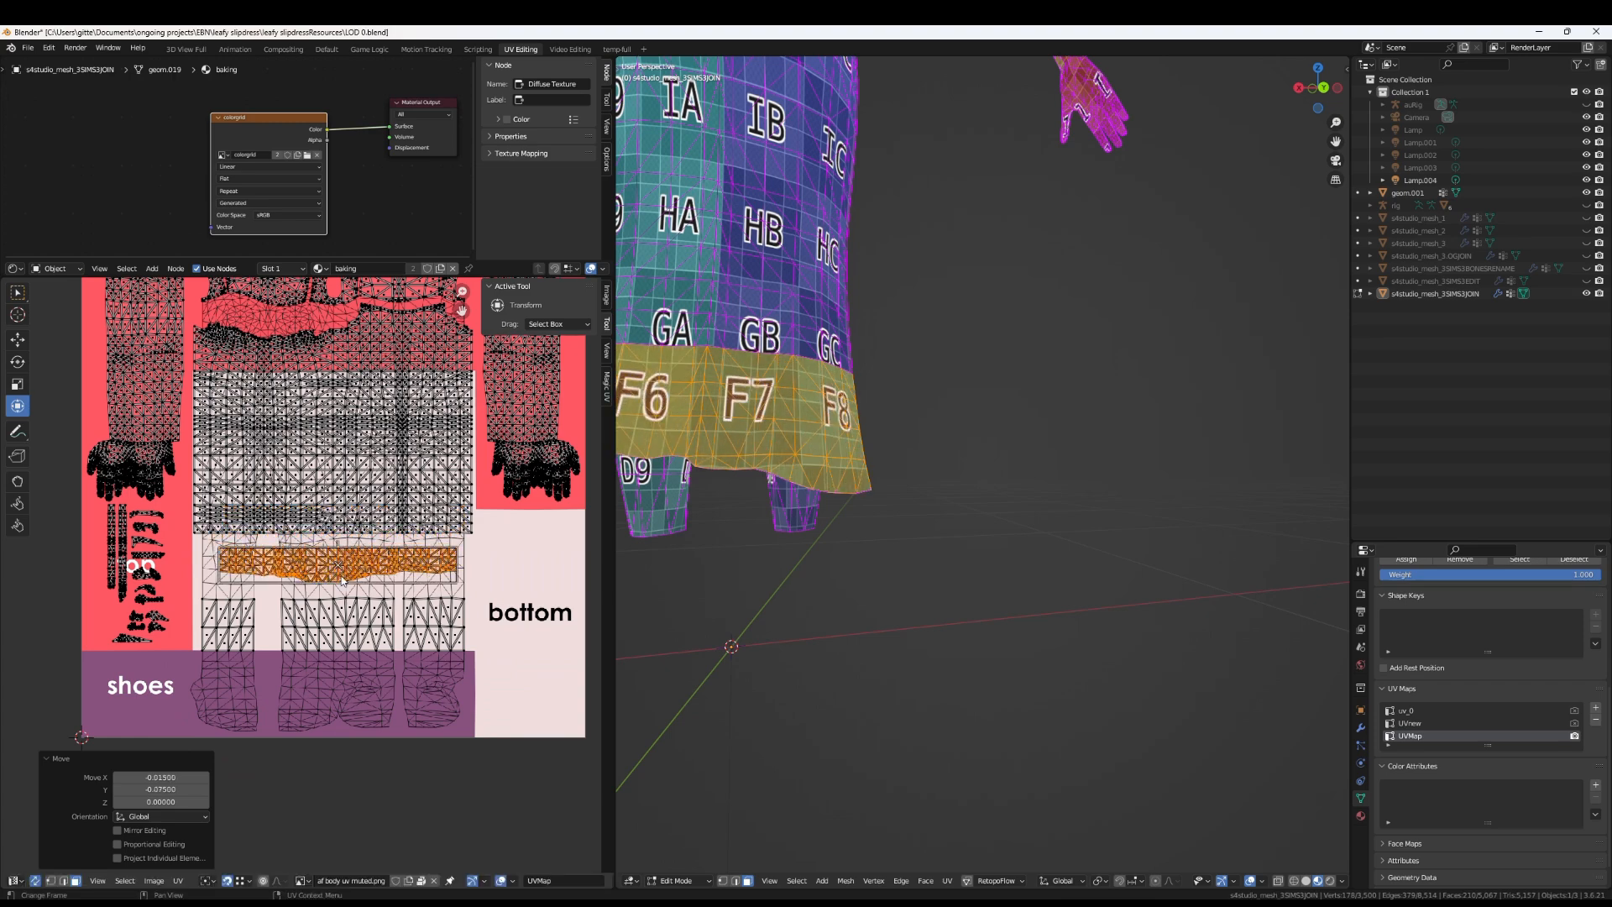
Scale the joined hem strips by 1.173 and align them with the side edges of the dress-body islands above
{"action": "scroll", "coordinate": [342, 579], "scroll_direction": "down", "scroll_amount": 2}
{"action": "scroll", "coordinate": [341, 579], "scroll_direction": "up", "scroll_amount": 2}
{"action": "scroll", "coordinate": [279, 437], "scroll_direction": "up", "scroll_amount": 1}
{"action": "middle_click_drag", "start_coordinate": [308, 596], "coordinate": [310, 601]}
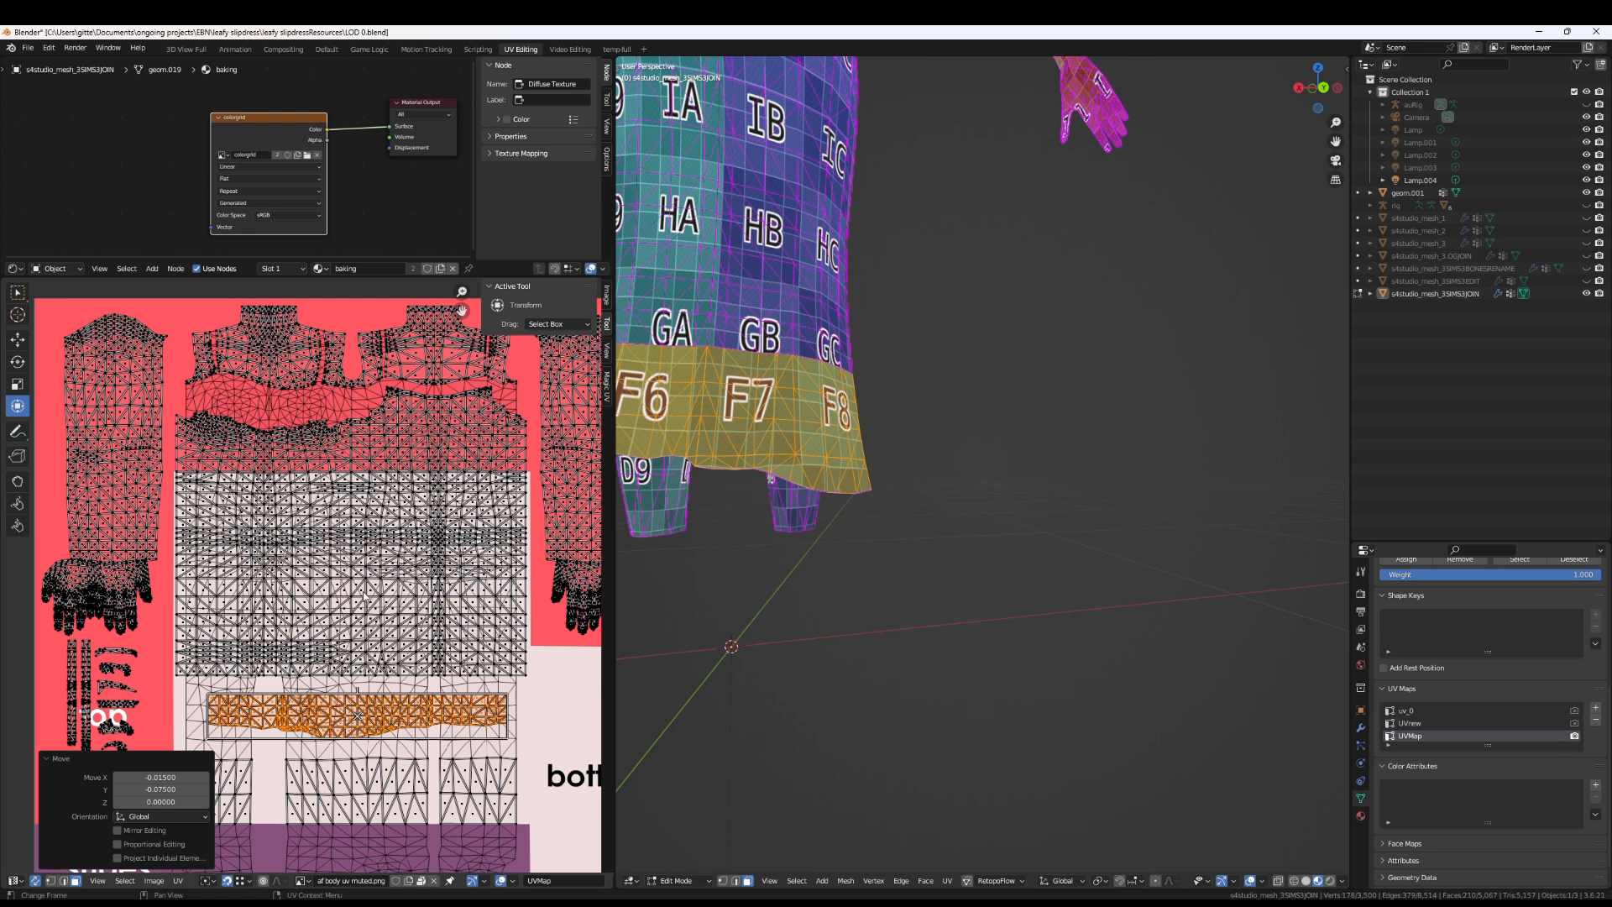
{"action": "key", "text": "s"}
{"action": "left_click", "coordinate": [535, 718]}
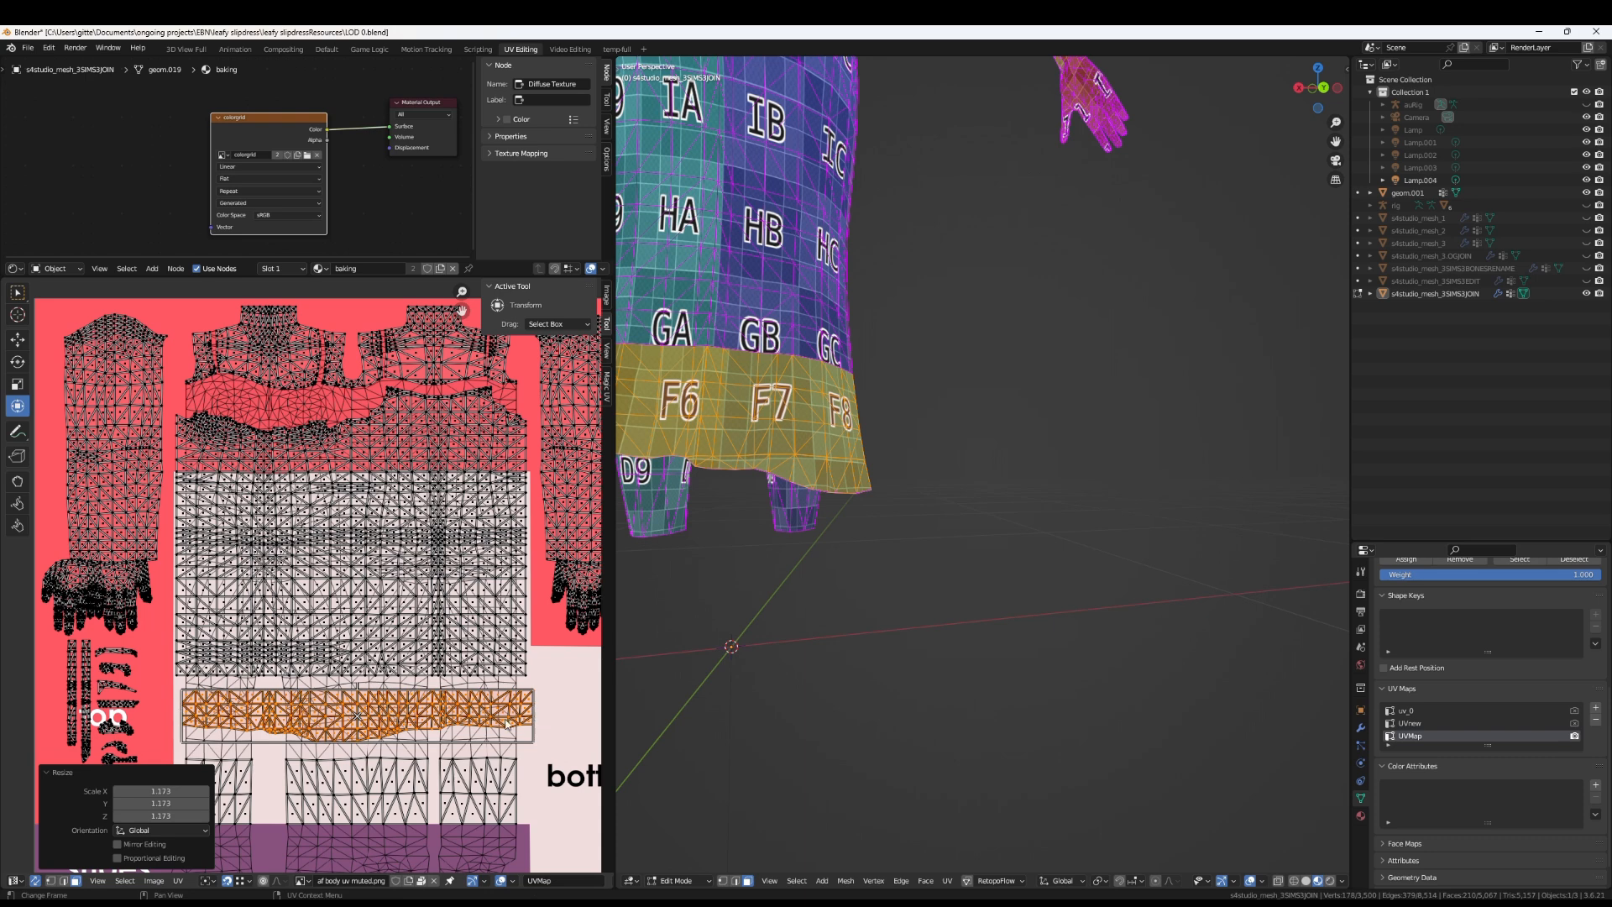
{"action": "key", "text": "g"}
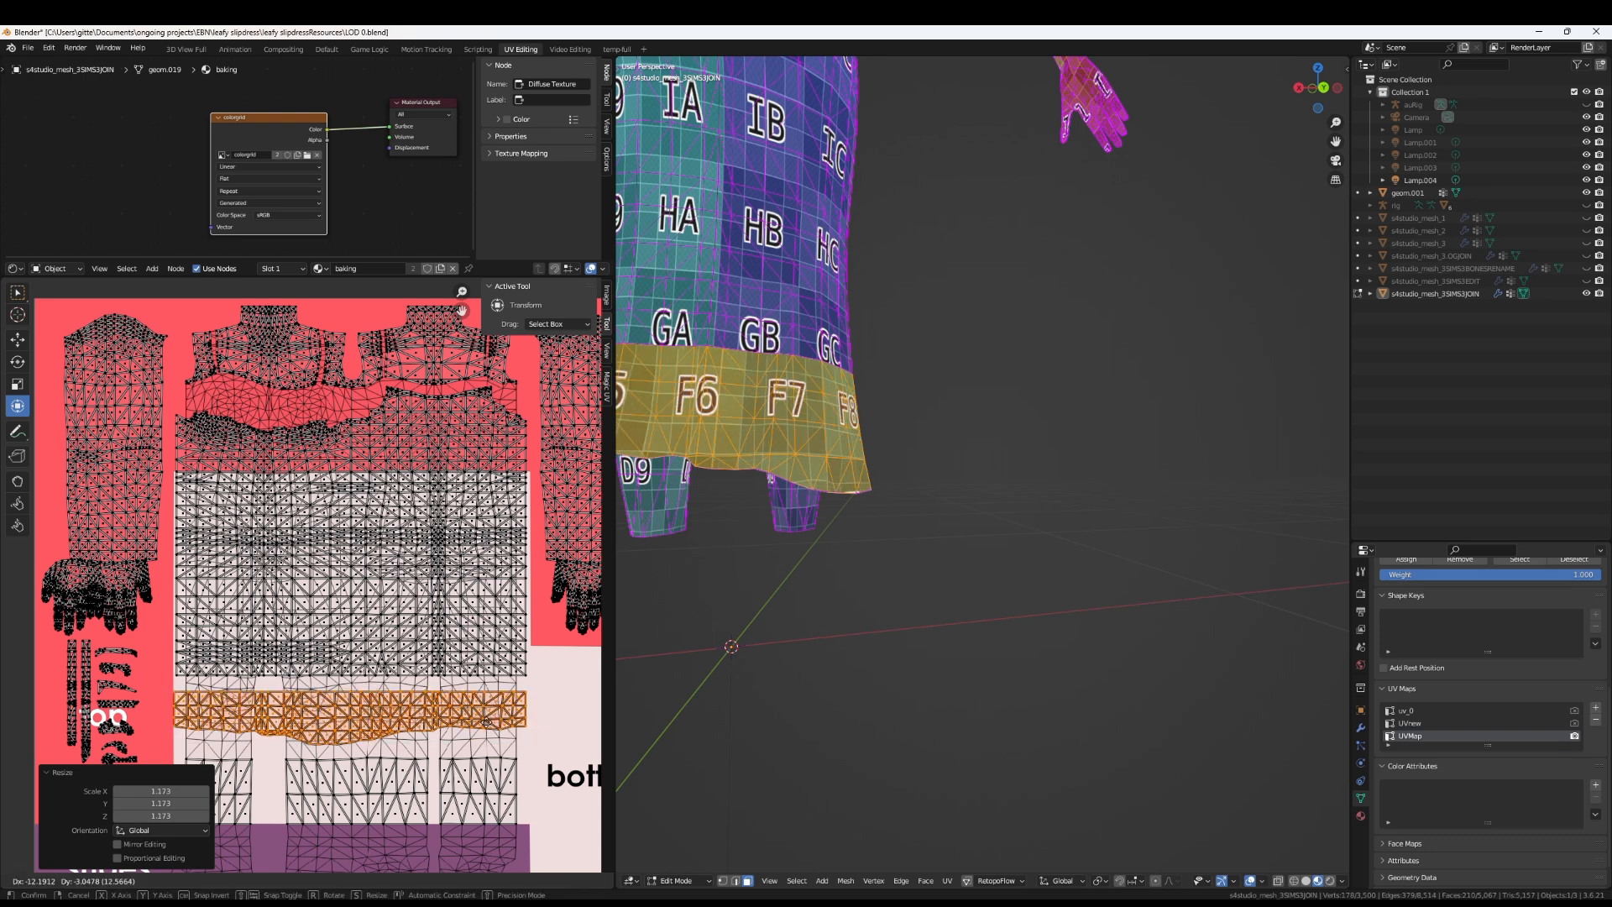
{"action": "left_click", "coordinate": [491, 722]}
Select the two leftover strip islands outside the layout and move them into the lower part of the "bottom" area
{"action": "scroll", "coordinate": [488, 724], "scroll_direction": "down", "scroll_amount": 3}
{"action": "middle_click_drag", "start_coordinate": [485, 823], "coordinate": [344, 678]}
{"action": "left_click_drag", "start_coordinate": [383, 636], "coordinate": [546, 762]}
{"action": "key", "text": "g"}
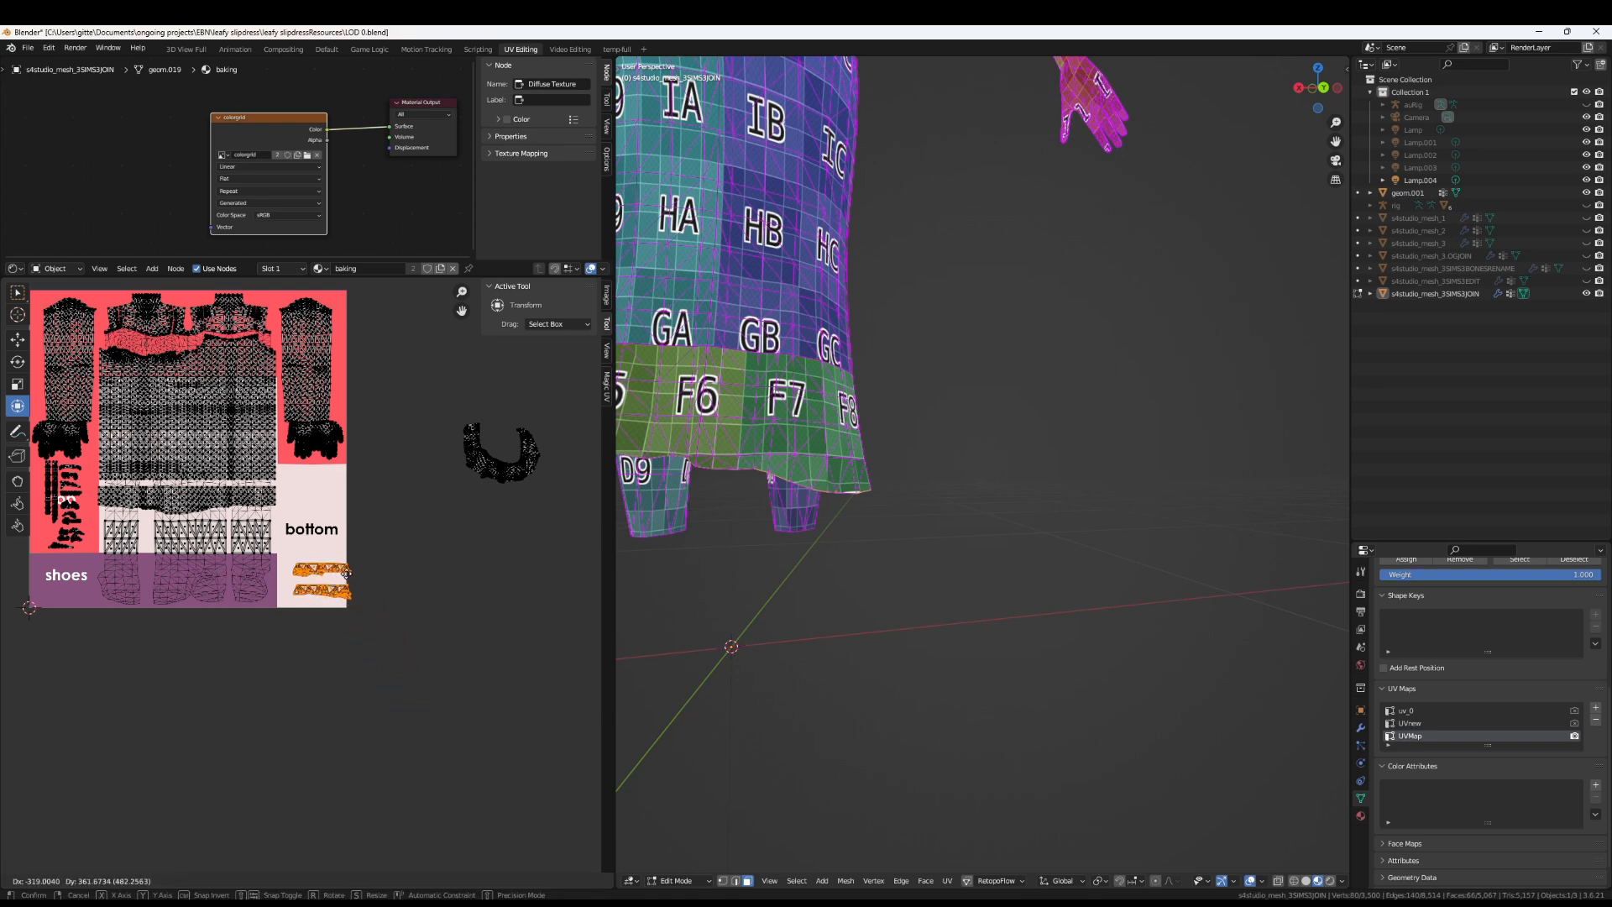
{"action": "left_click", "coordinate": [336, 574]}
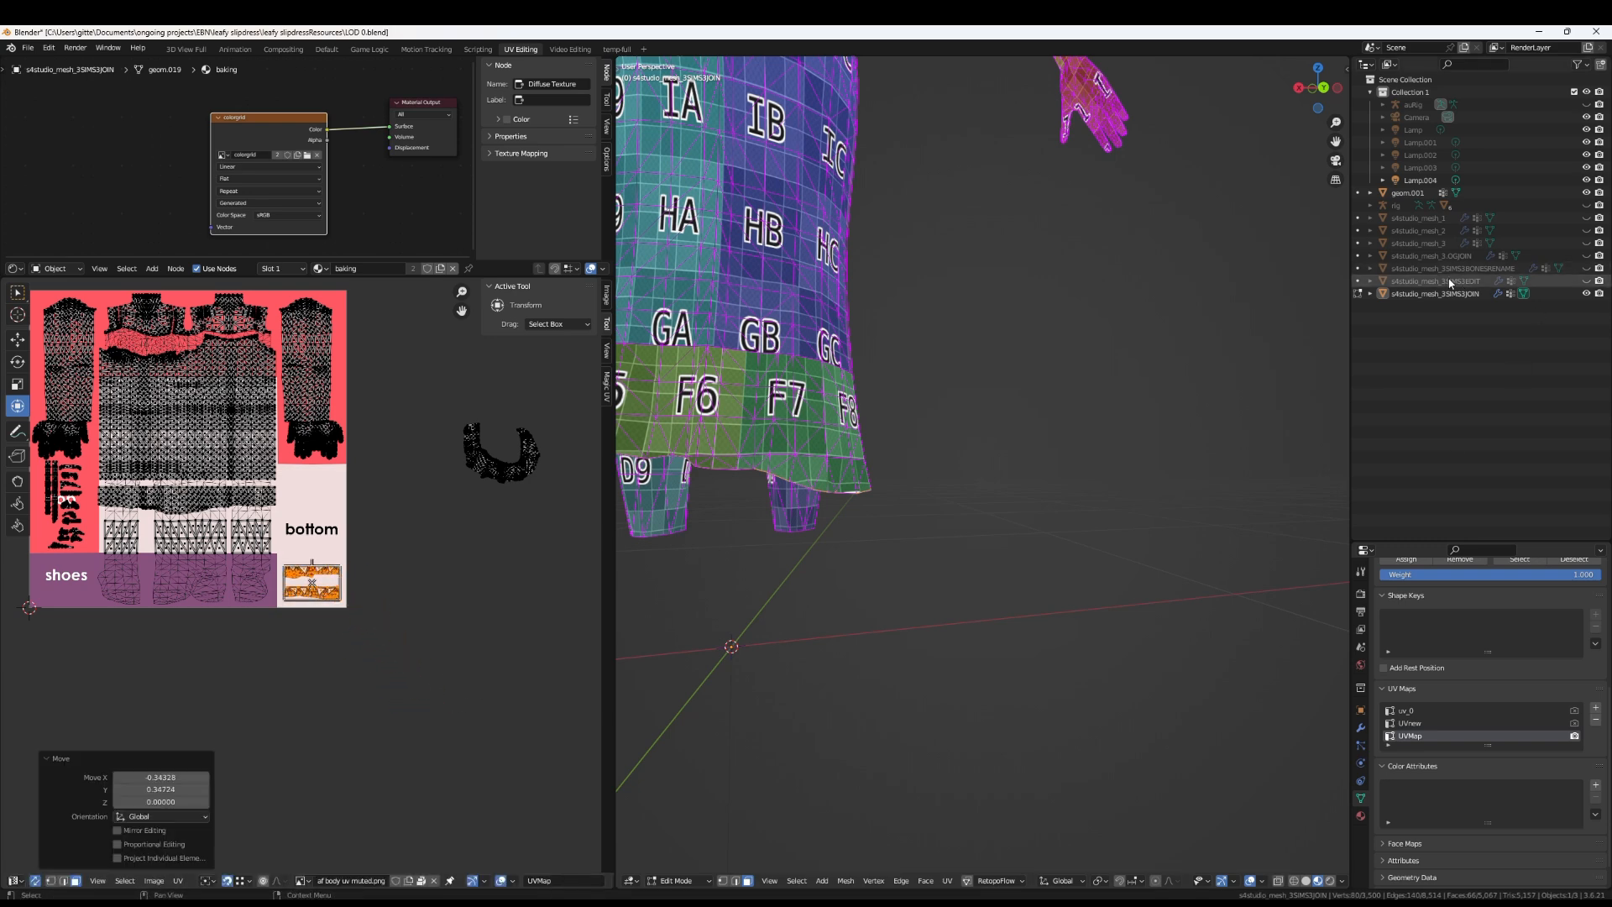
Include geom.001 in the mesh editing and check how the body and dress islands overlap around the upper torso
{"action": "left_click", "coordinate": [1357, 193]}
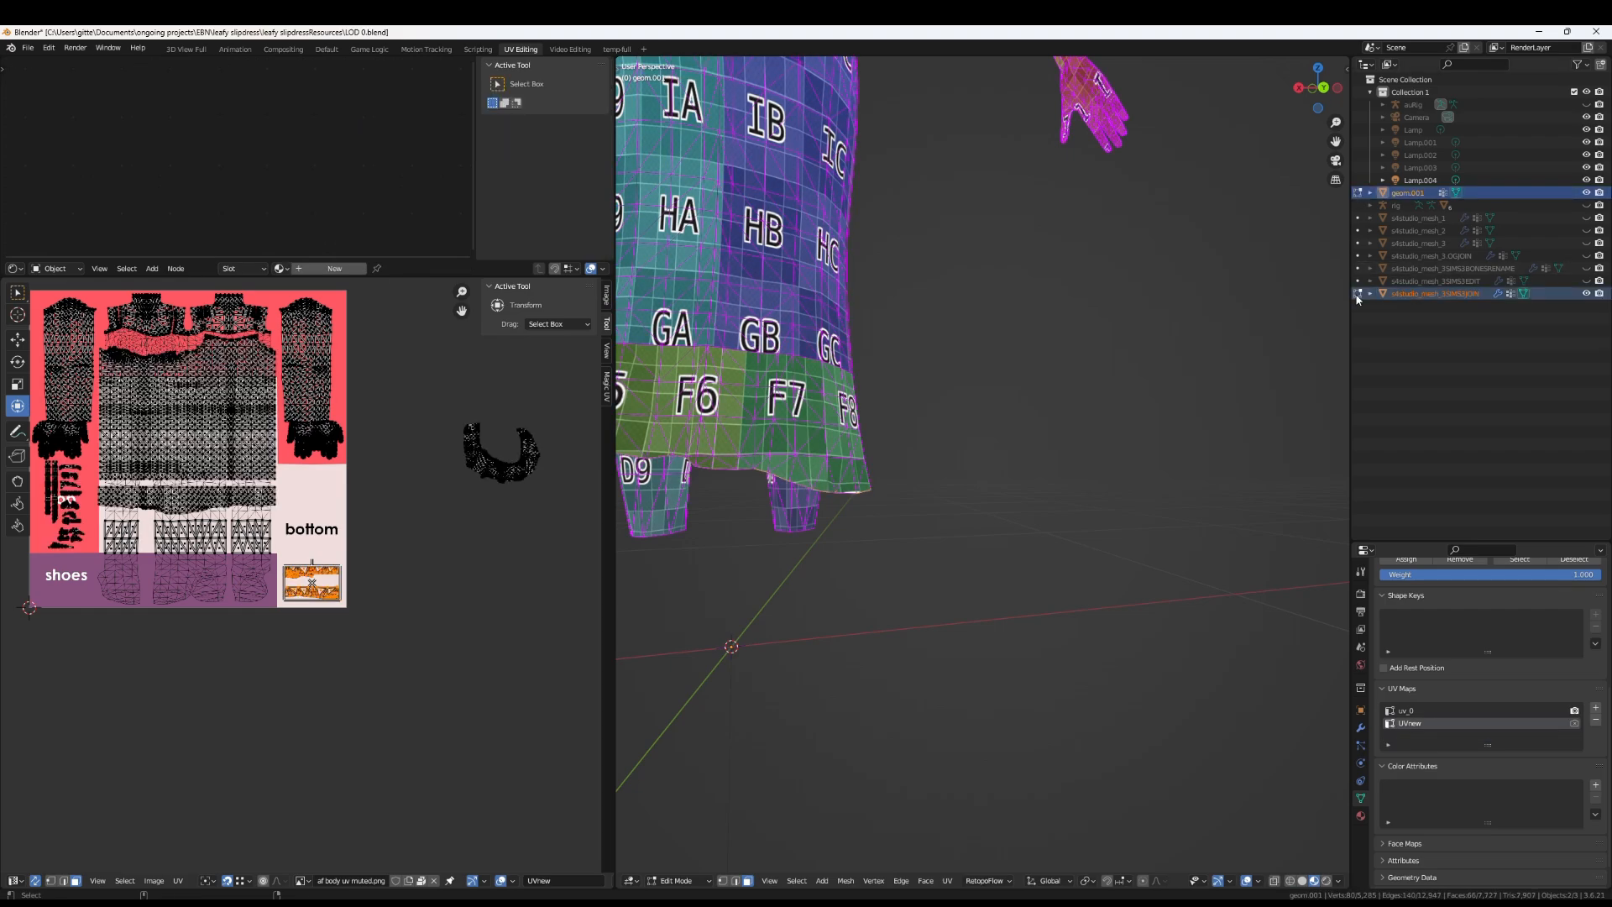
{"action": "middle_click_drag", "start_coordinate": [199, 458], "coordinate": [308, 577]}
{"action": "scroll", "coordinate": [307, 576], "scroll_direction": "up", "scroll_amount": 4}
{"action": "middle_click_drag", "start_coordinate": [308, 433], "coordinate": [480, 668]}
{"action": "scroll", "coordinate": [417, 497], "scroll_direction": "up", "scroll_amount": 3}
{"action": "middle_click_drag", "start_coordinate": [418, 497], "coordinate": [317, 615]}
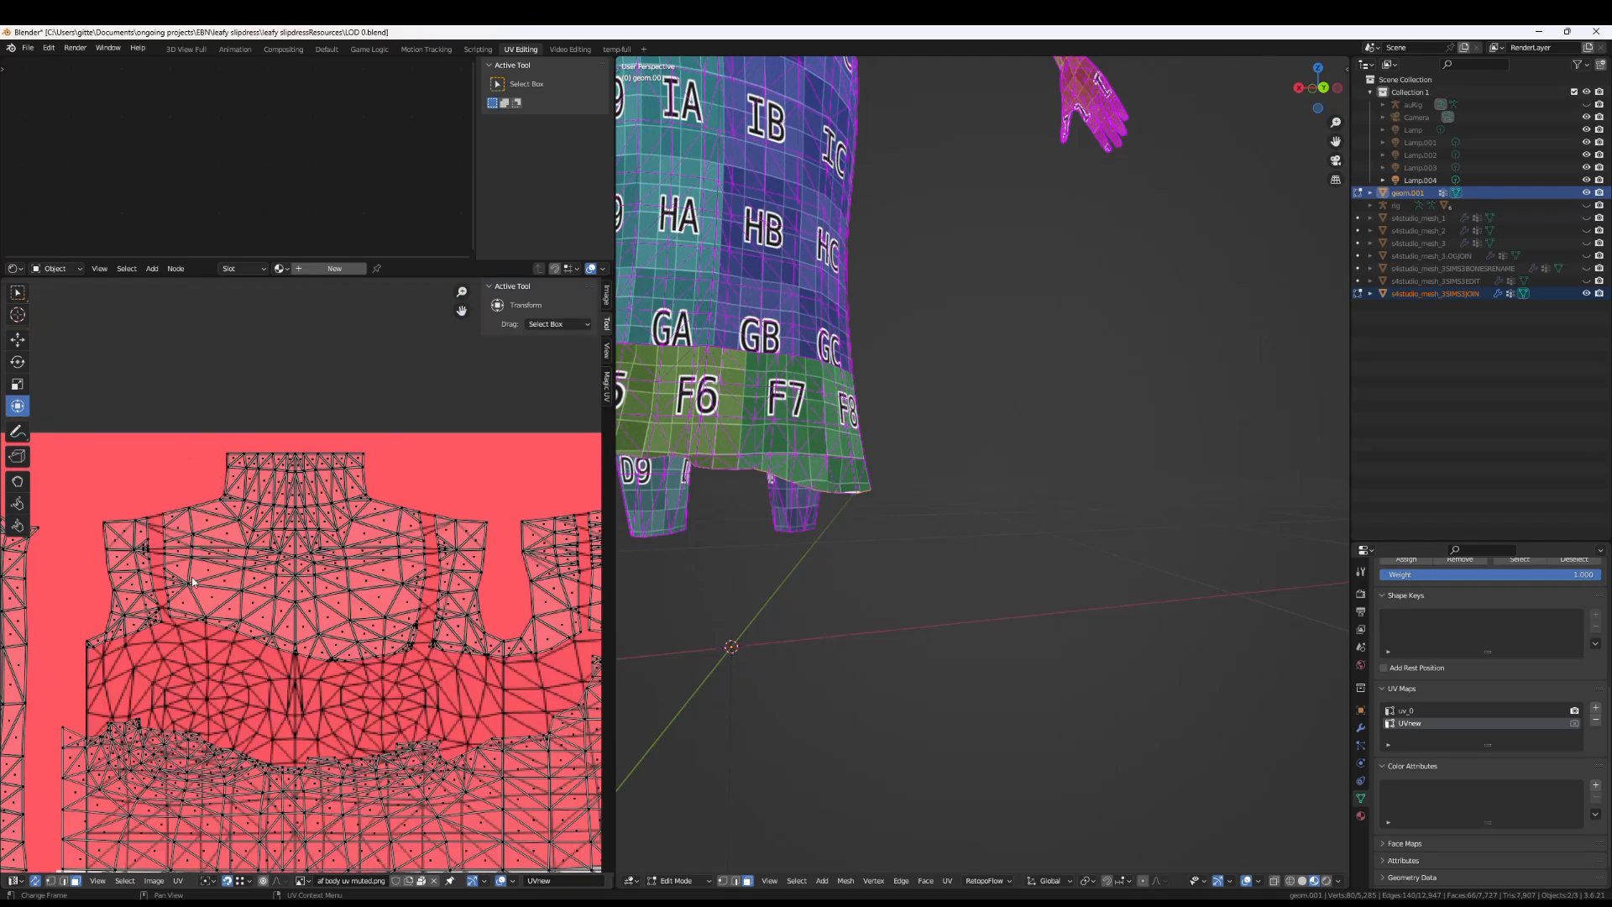
{"action": "scroll", "coordinate": [314, 571], "scroll_direction": "down", "scroll_amount": 5}
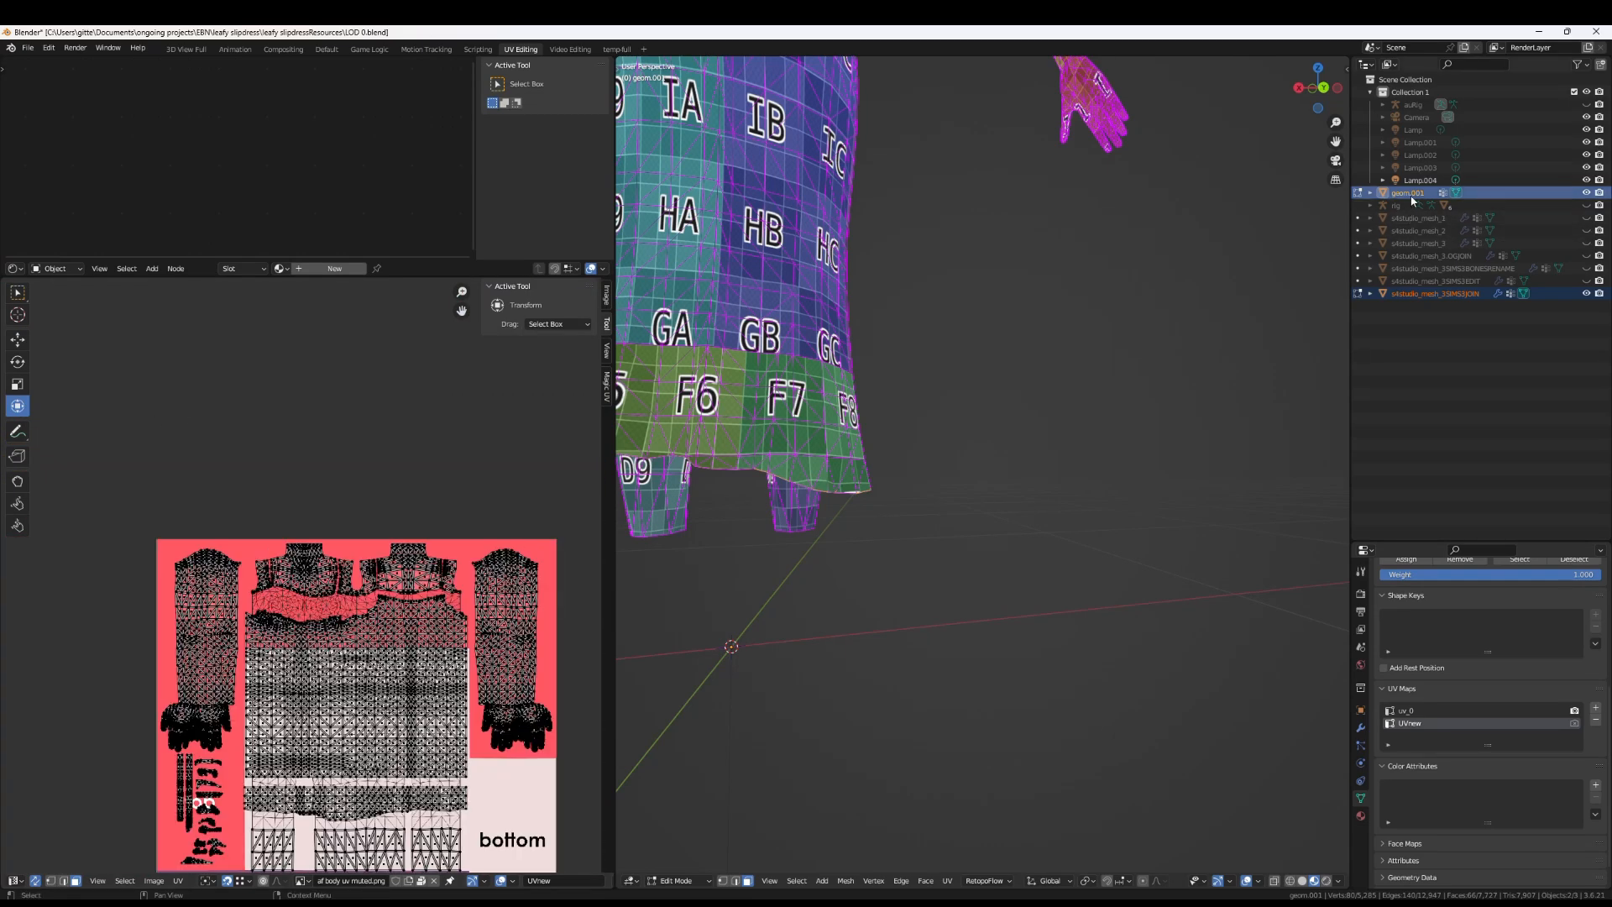
Select the U-shaped ruffle island outside the layout and move it into the "bottom" area above the two strips
{"action": "middle_click_drag", "start_coordinate": [395, 622], "coordinate": [142, 806]}
{"action": "middle_click_drag", "start_coordinate": [369, 572], "coordinate": [448, 808]}
{"action": "middle_click_drag", "start_coordinate": [543, 710], "coordinate": [421, 725]}
{"action": "left_click", "coordinate": [435, 666]}
{"action": "left_click_drag", "start_coordinate": [385, 496], "coordinate": [518, 674]}
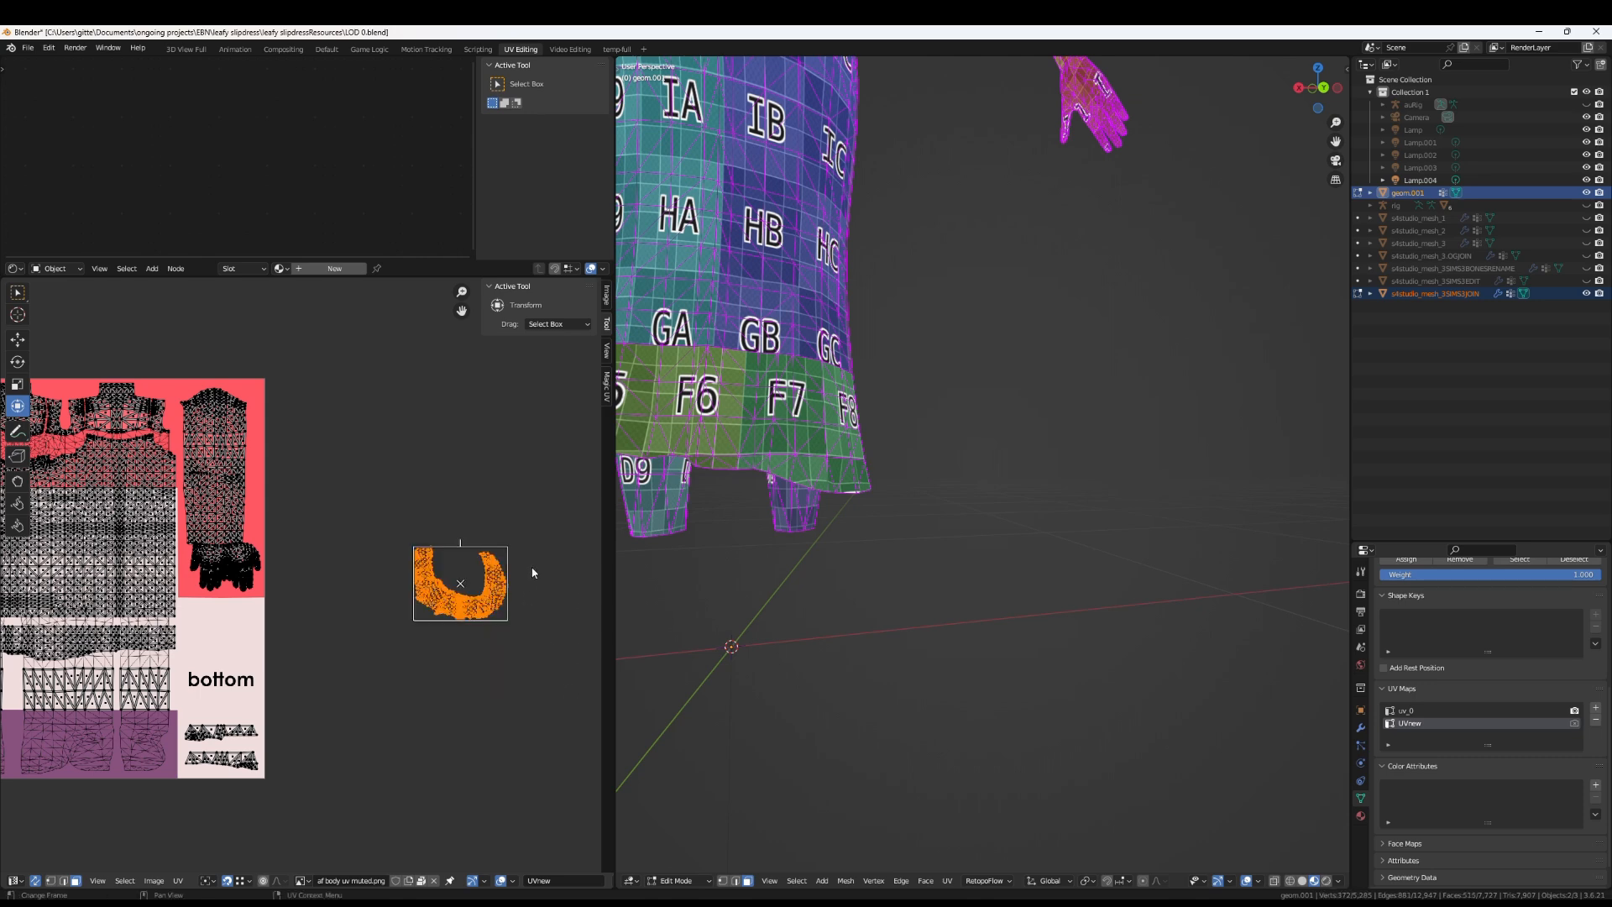
{"action": "key", "text": "g"}
{"action": "left_click", "coordinate": [293, 652]}
{"action": "middle_click_drag", "start_coordinate": [430, 673], "coordinate": [552, 630]}
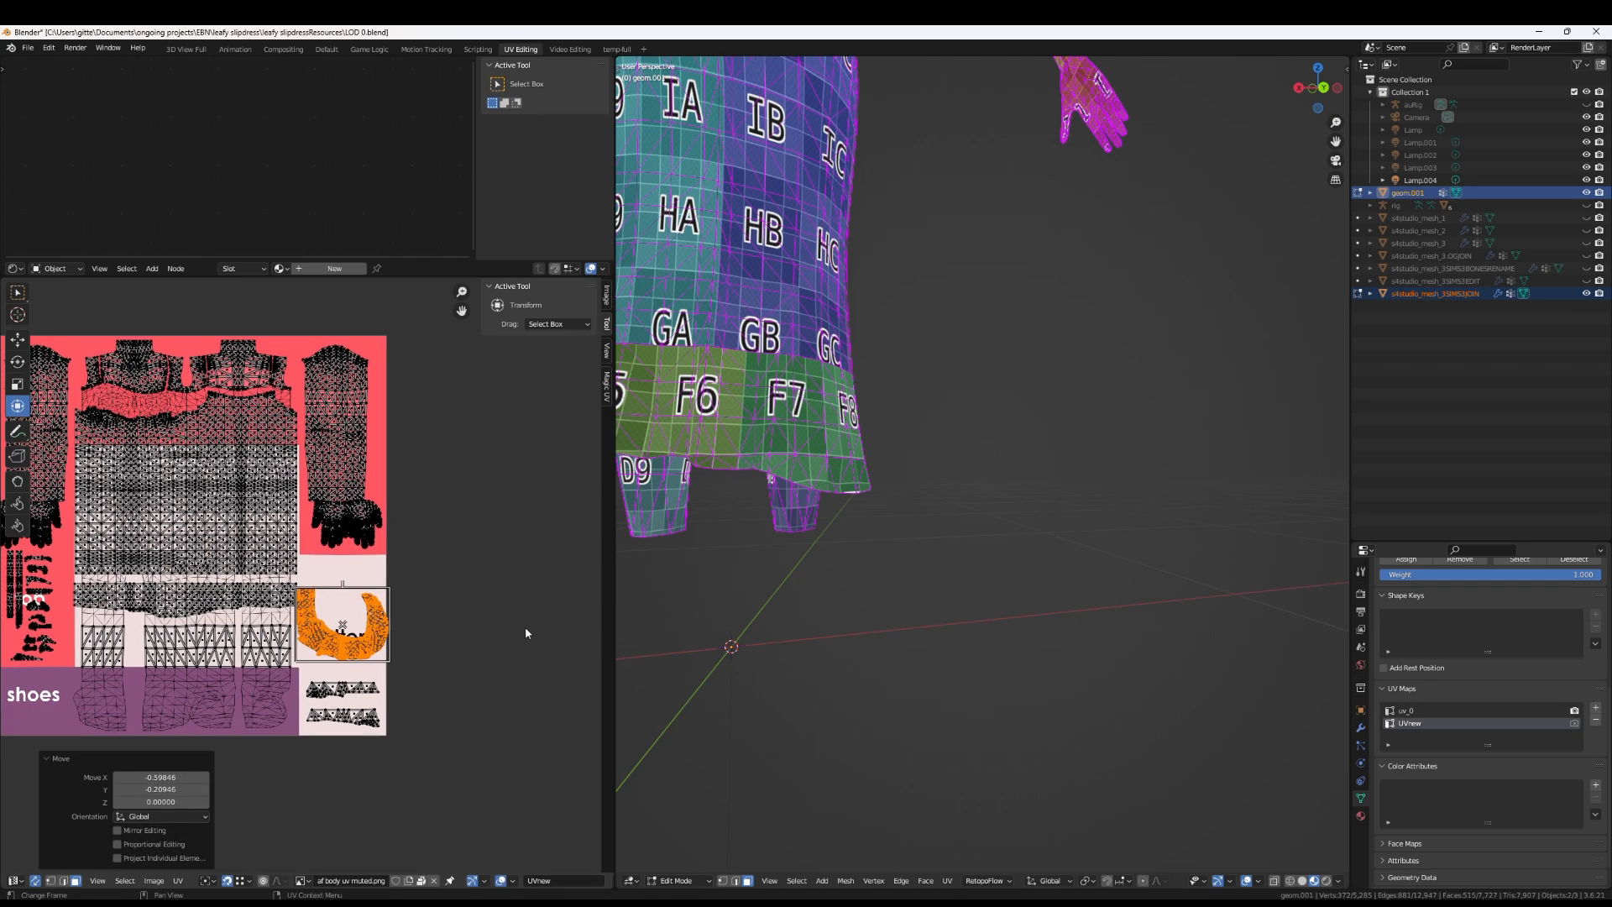
Try rotating the ruffle island by about 90 degrees, and undo the rotation
{"action": "key", "text": "r"}
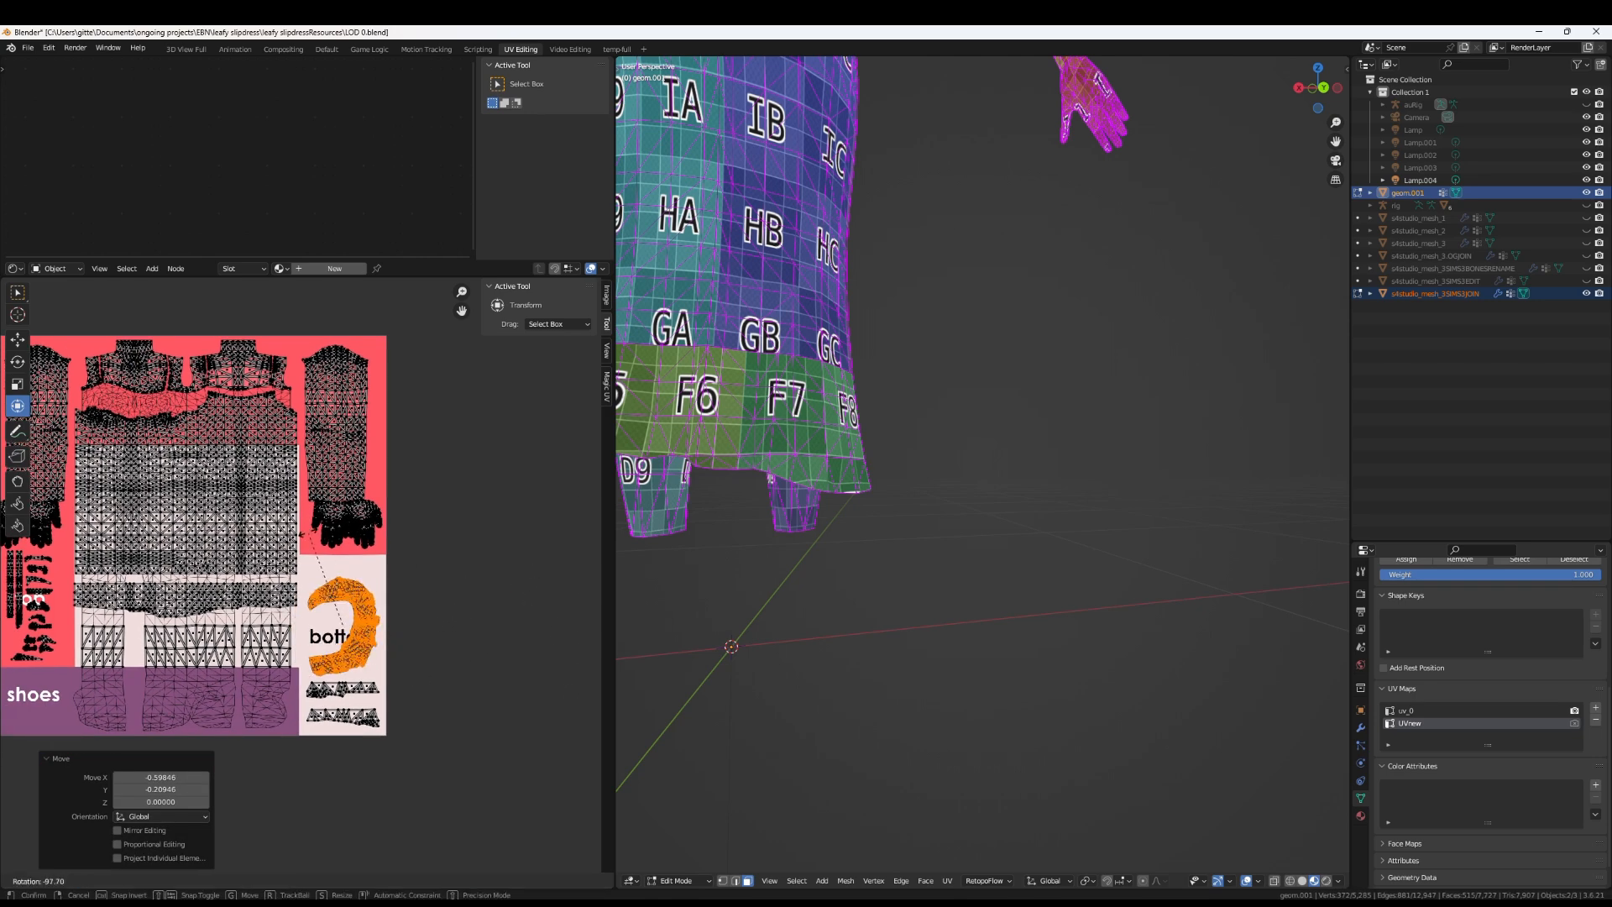
{"action": "left_click", "coordinate": [334, 548]}
{"action": "scroll", "coordinate": [683, 579], "scroll_direction": "down", "scroll_amount": 4}
{"action": "middle_click_drag", "start_coordinate": [684, 580], "coordinate": [697, 672]}
{"action": "scroll", "coordinate": [742, 292], "scroll_direction": "down", "scroll_amount": 5}
{"action": "middle_click_drag", "start_coordinate": [742, 292], "coordinate": [634, 550]}
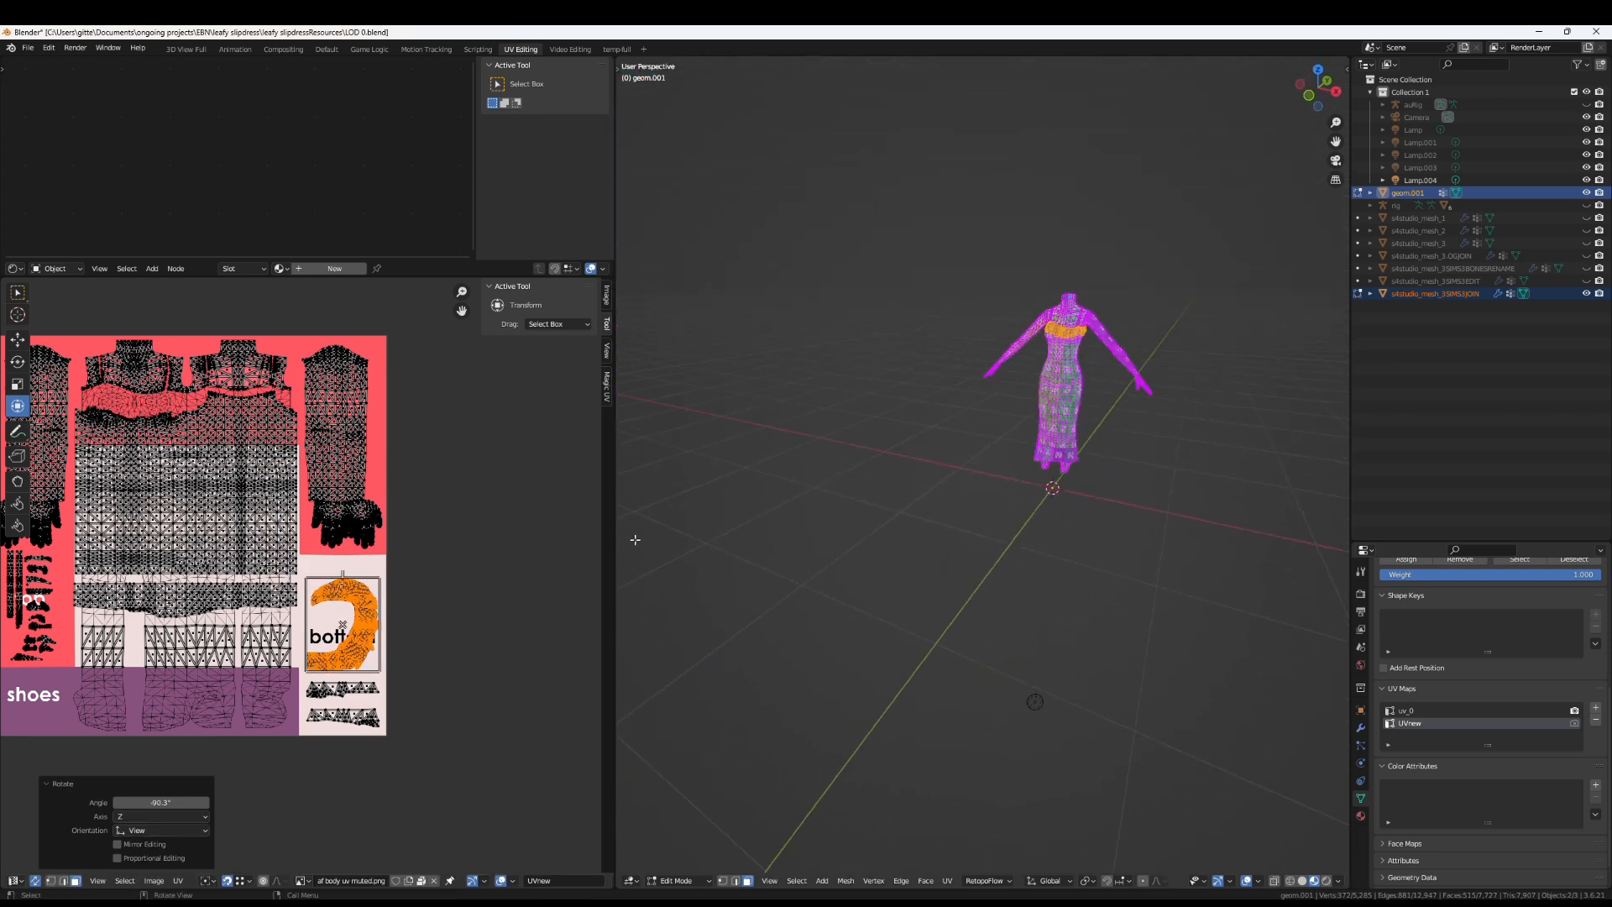
{"action": "scroll", "coordinate": [465, 600], "scroll_direction": "up", "scroll_amount": 3}
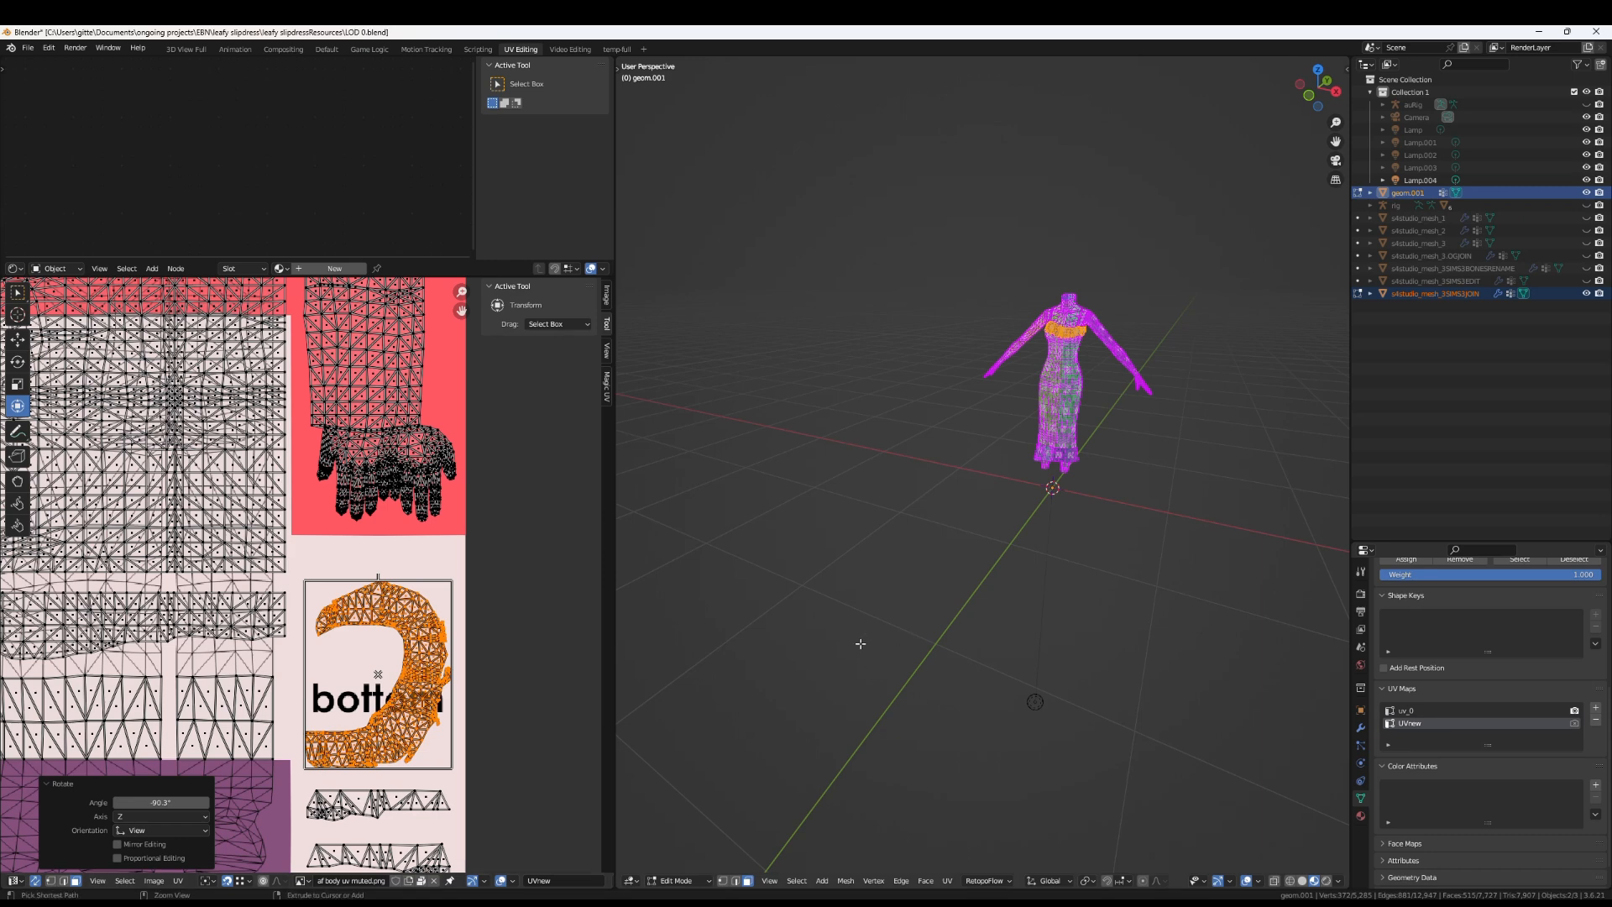
{"action": "key", "text": "ctrl+z"}
{"action": "scroll", "coordinate": [1028, 458], "scroll_direction": "up", "scroll_amount": 3}
{"action": "middle_click_drag", "start_coordinate": [1028, 457], "coordinate": [1124, 558], "text": "shift"}
{"action": "scroll", "coordinate": [999, 567], "scroll_direction": "up", "scroll_amount": 3}
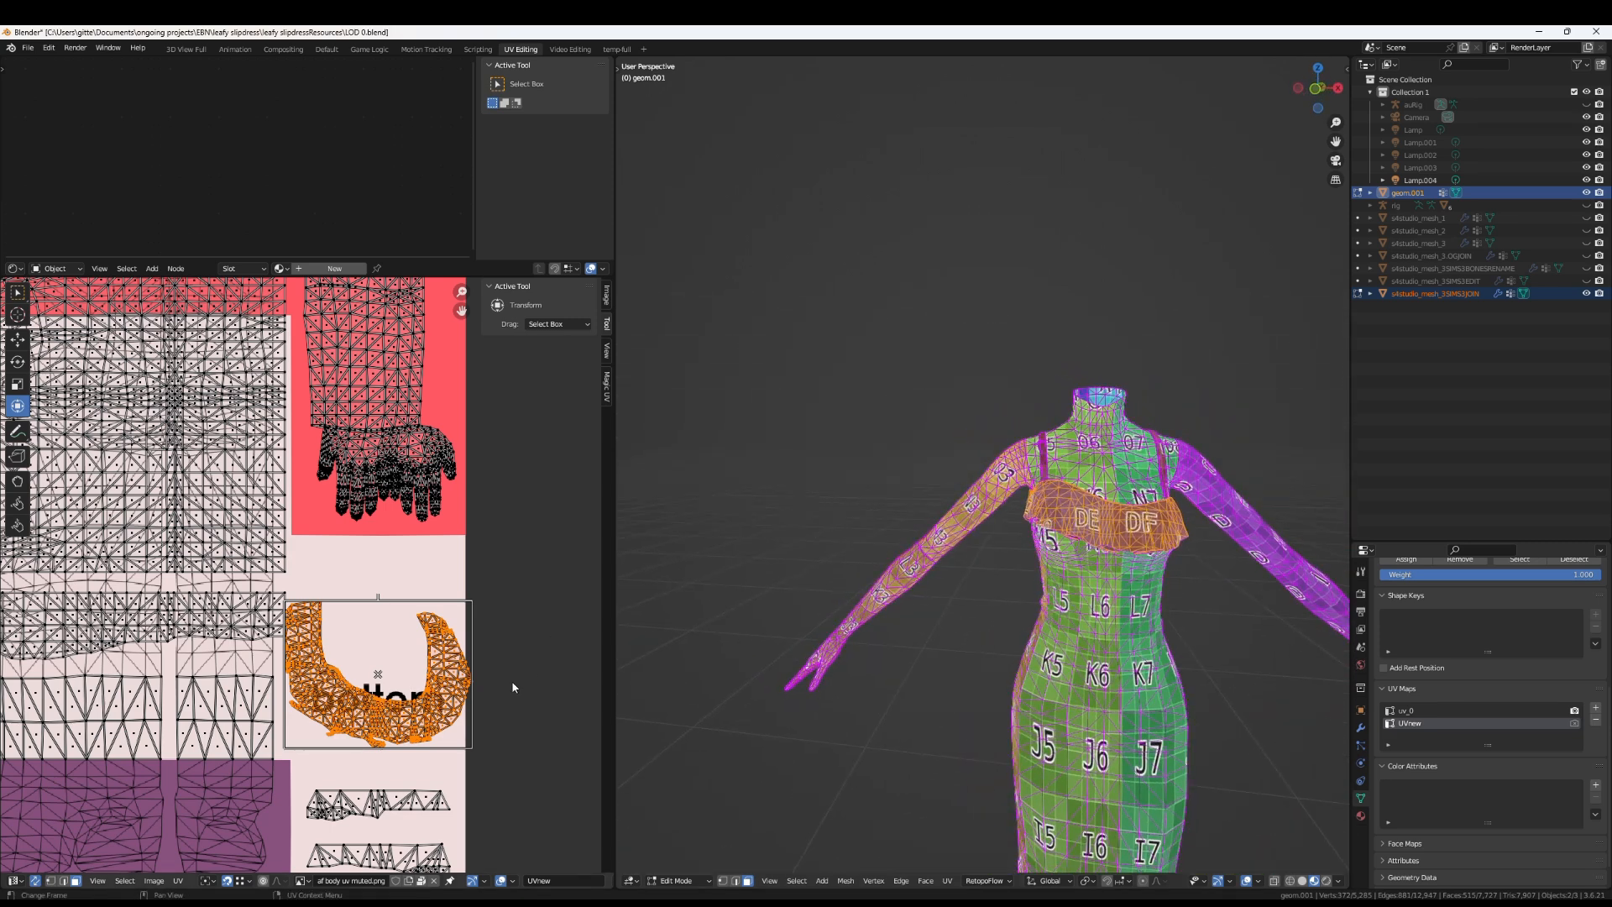
Move the ruffle island down by about 0.045 so it sits just above the two strips, and deselect it
{"action": "left_click_drag", "start_coordinate": [472, 674], "coordinate": [436, 723]}
{"action": "scroll", "coordinate": [437, 665], "scroll_direction": "down", "scroll_amount": 4}
{"action": "scroll", "coordinate": [435, 665], "scroll_direction": "up", "scroll_amount": 3}
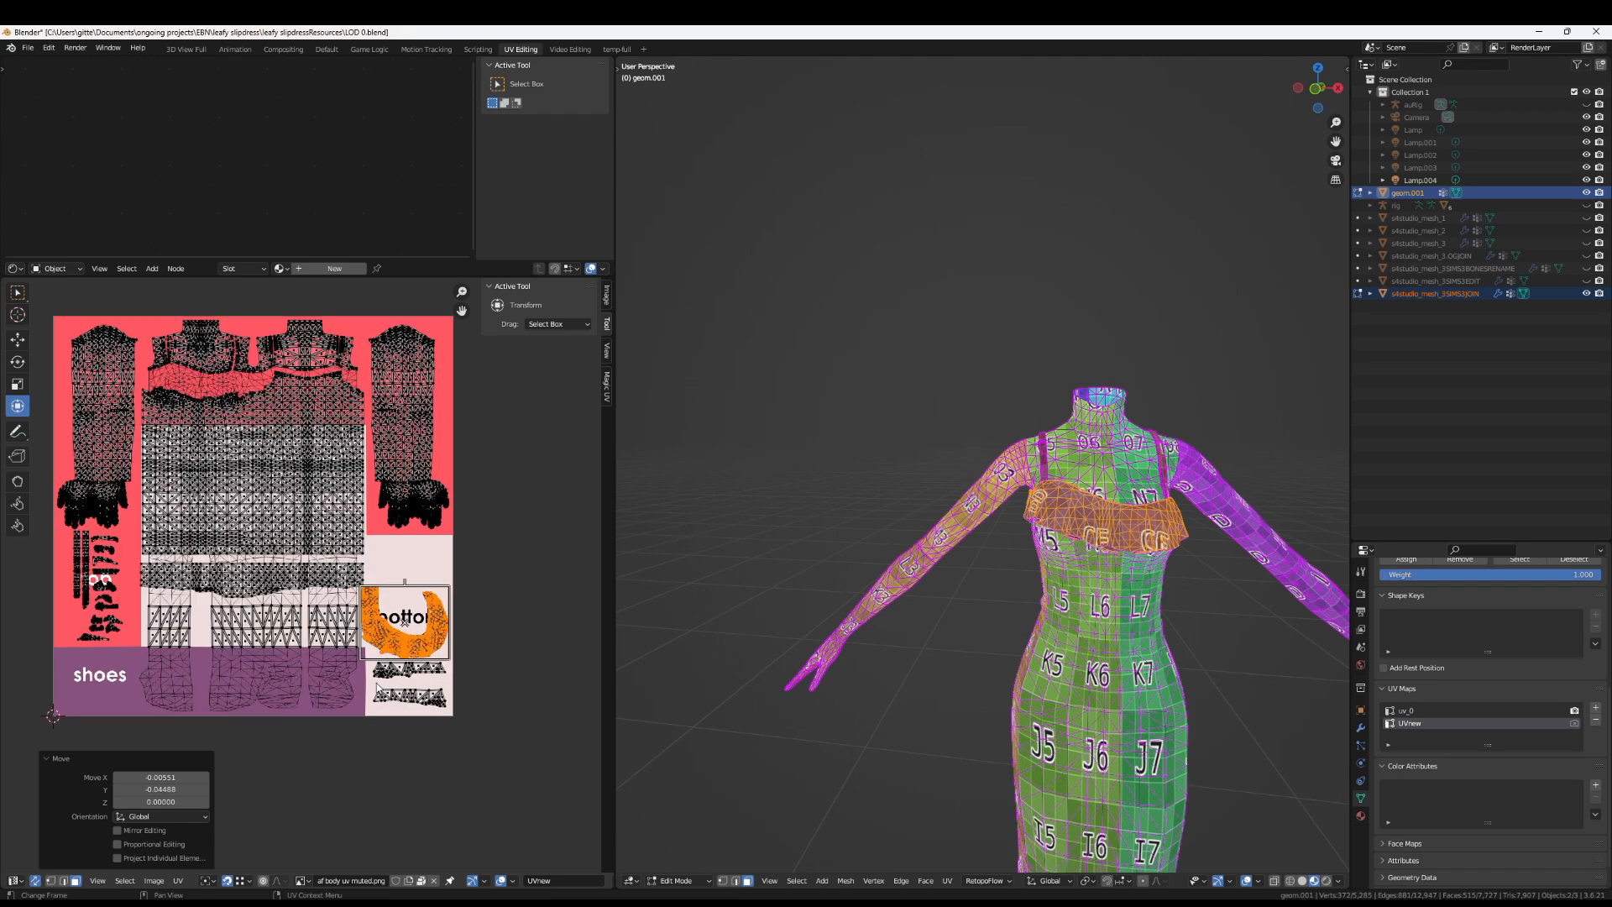
{"action": "left_click", "coordinate": [432, 702]}
{"action": "scroll", "coordinate": [431, 702], "scroll_direction": "down", "scroll_amount": 1}
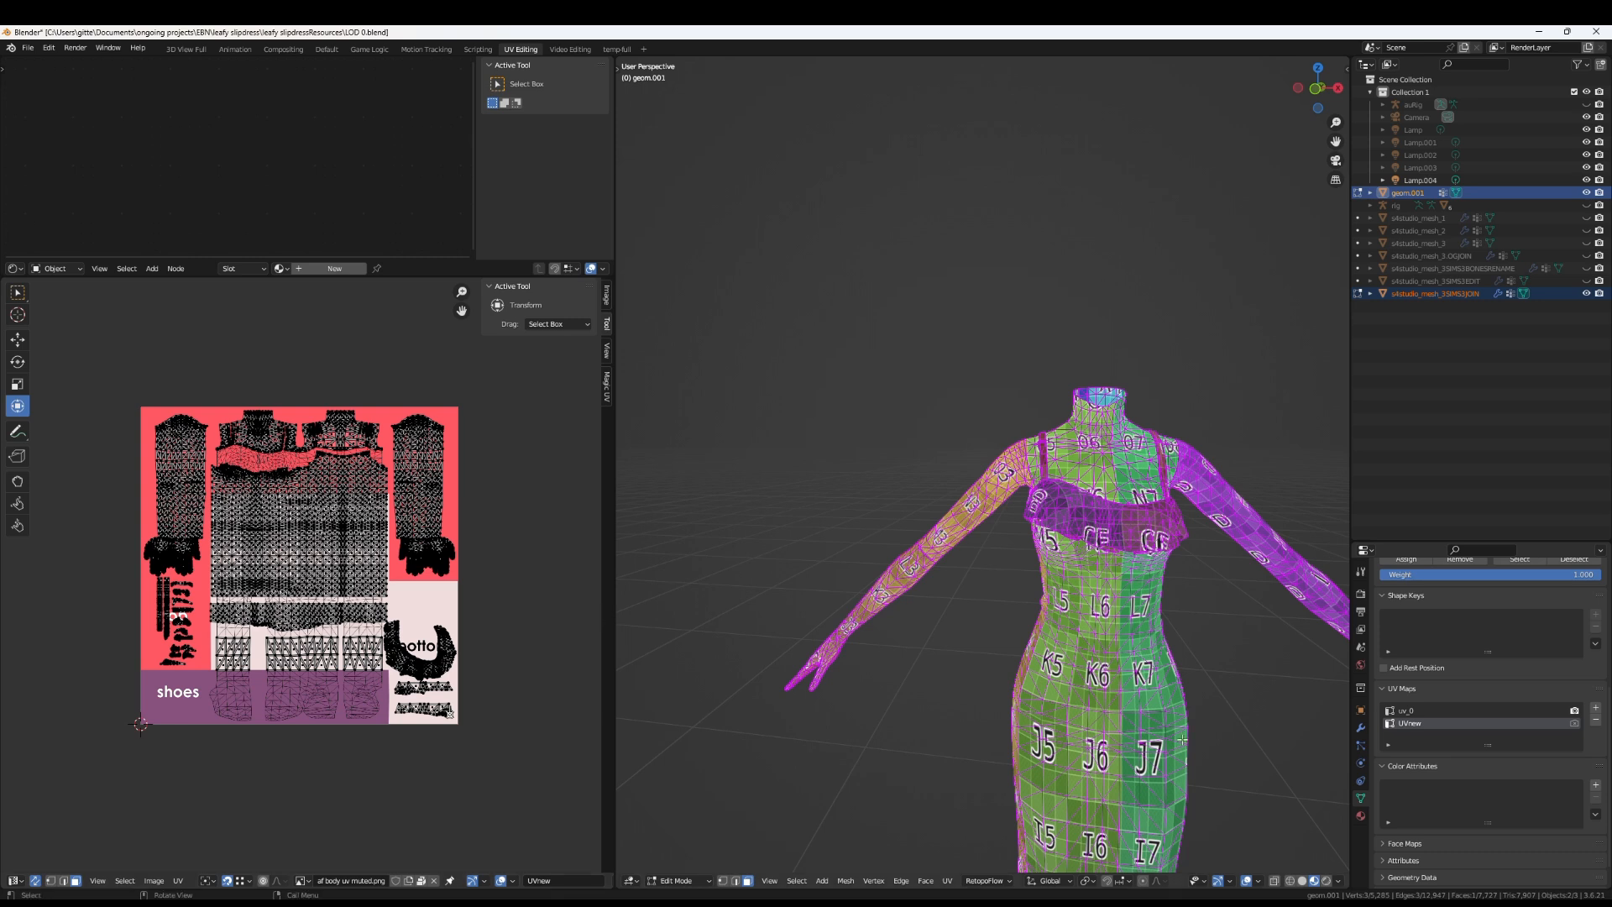
Make s4studio_mesh_3SIMS3JOIN the active object and delete its UV map named UVMap
{"action": "left_click", "coordinate": [1359, 296]}
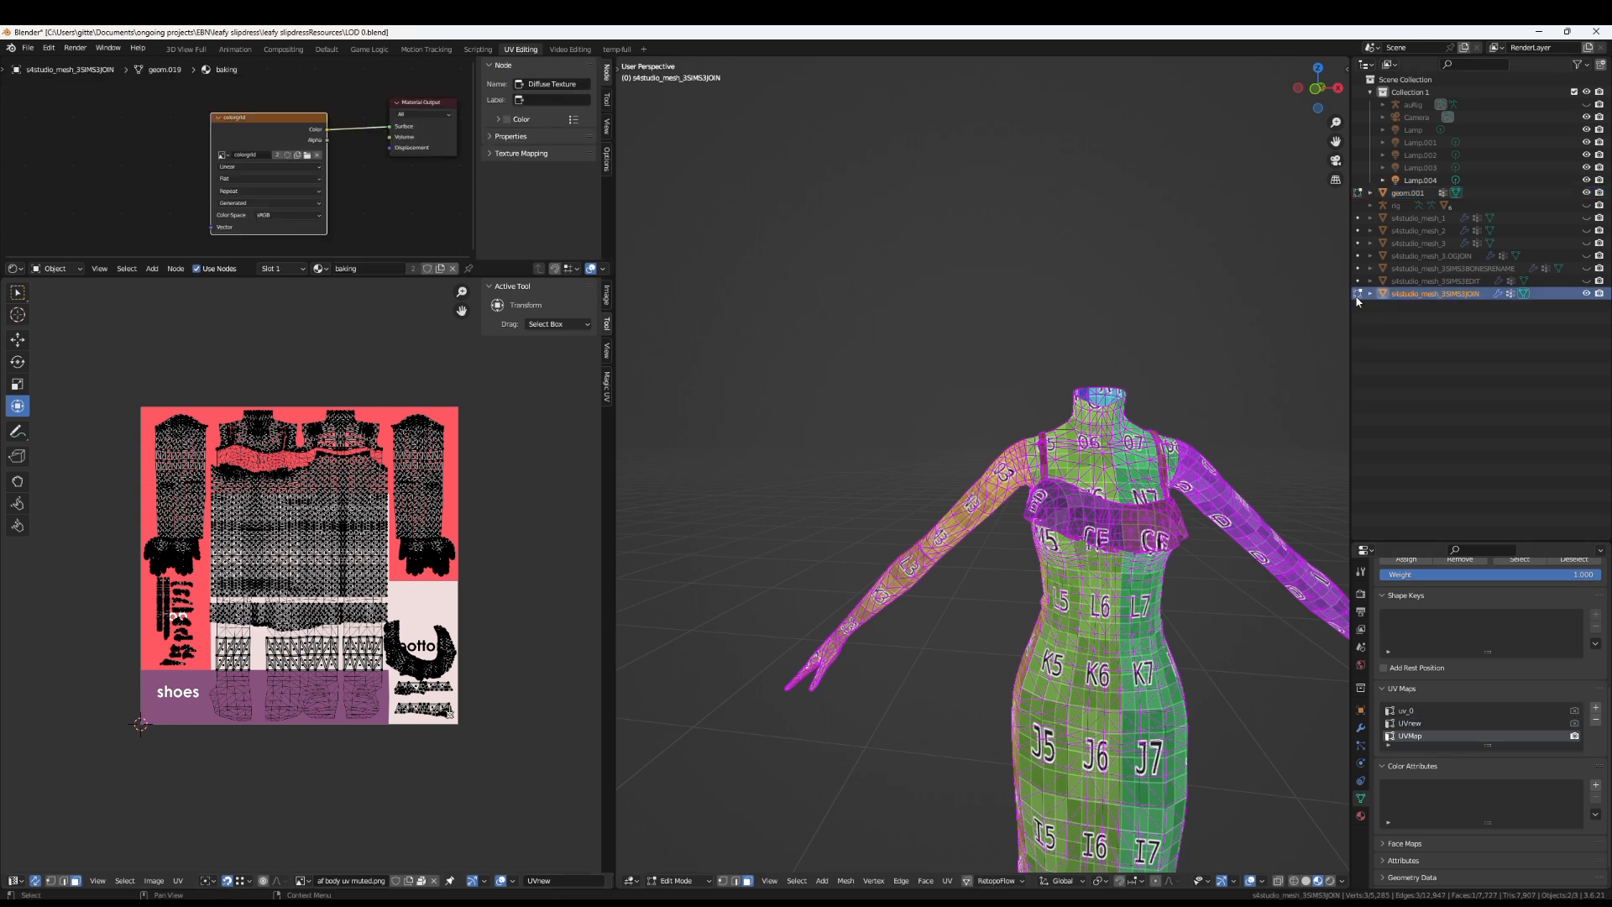
{"action": "left_click", "coordinate": [1555, 739]}
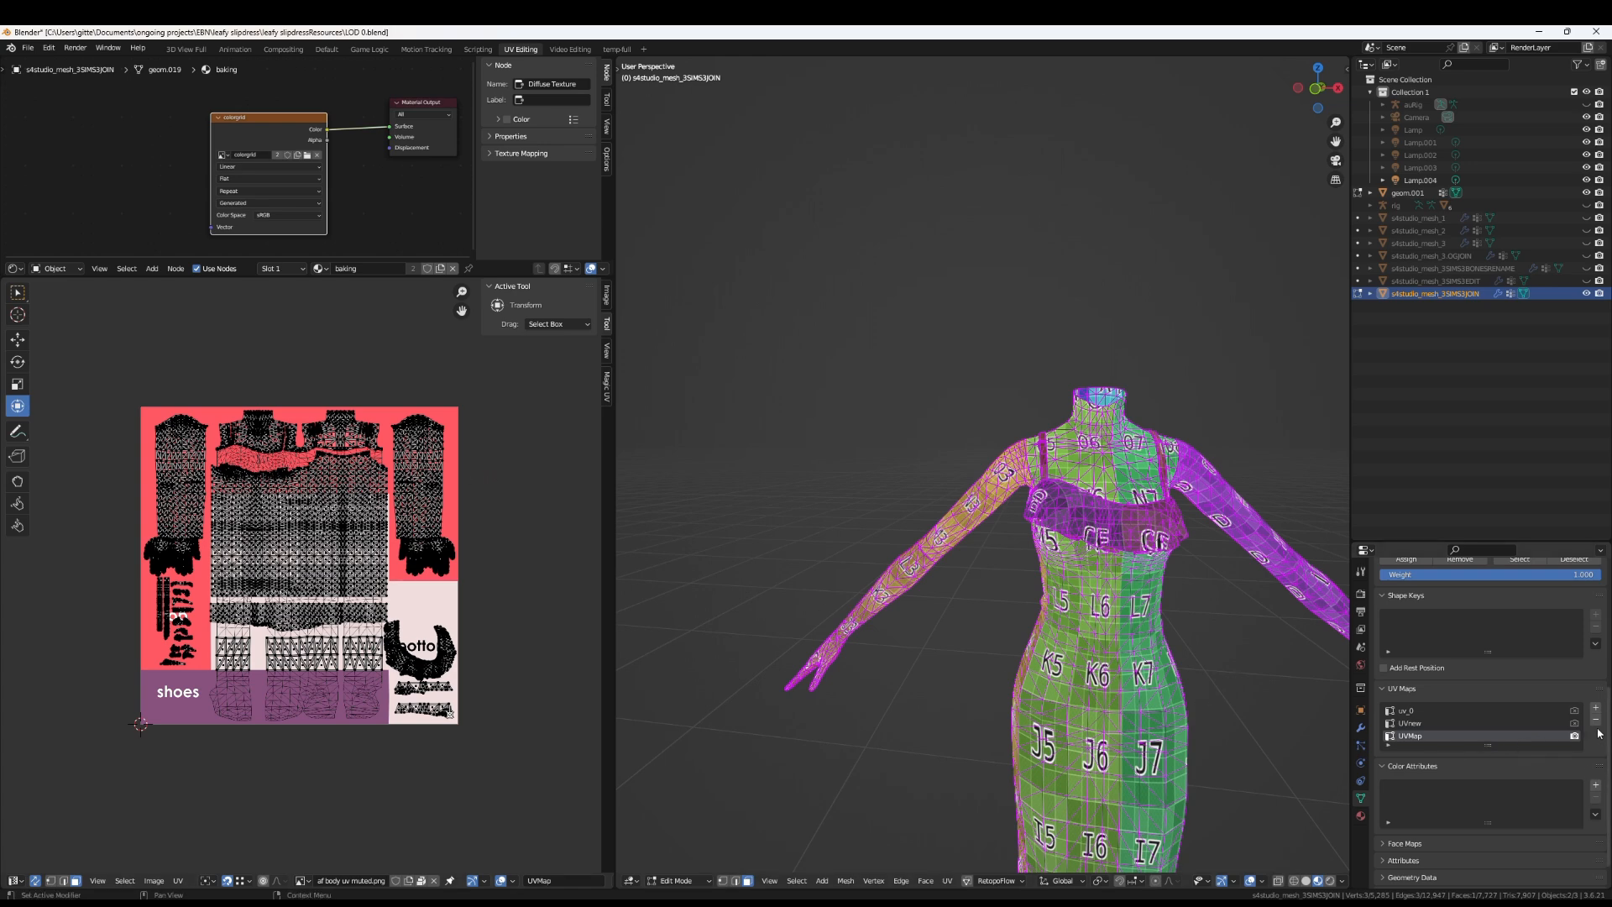
{"action": "left_click", "coordinate": [1597, 722]}
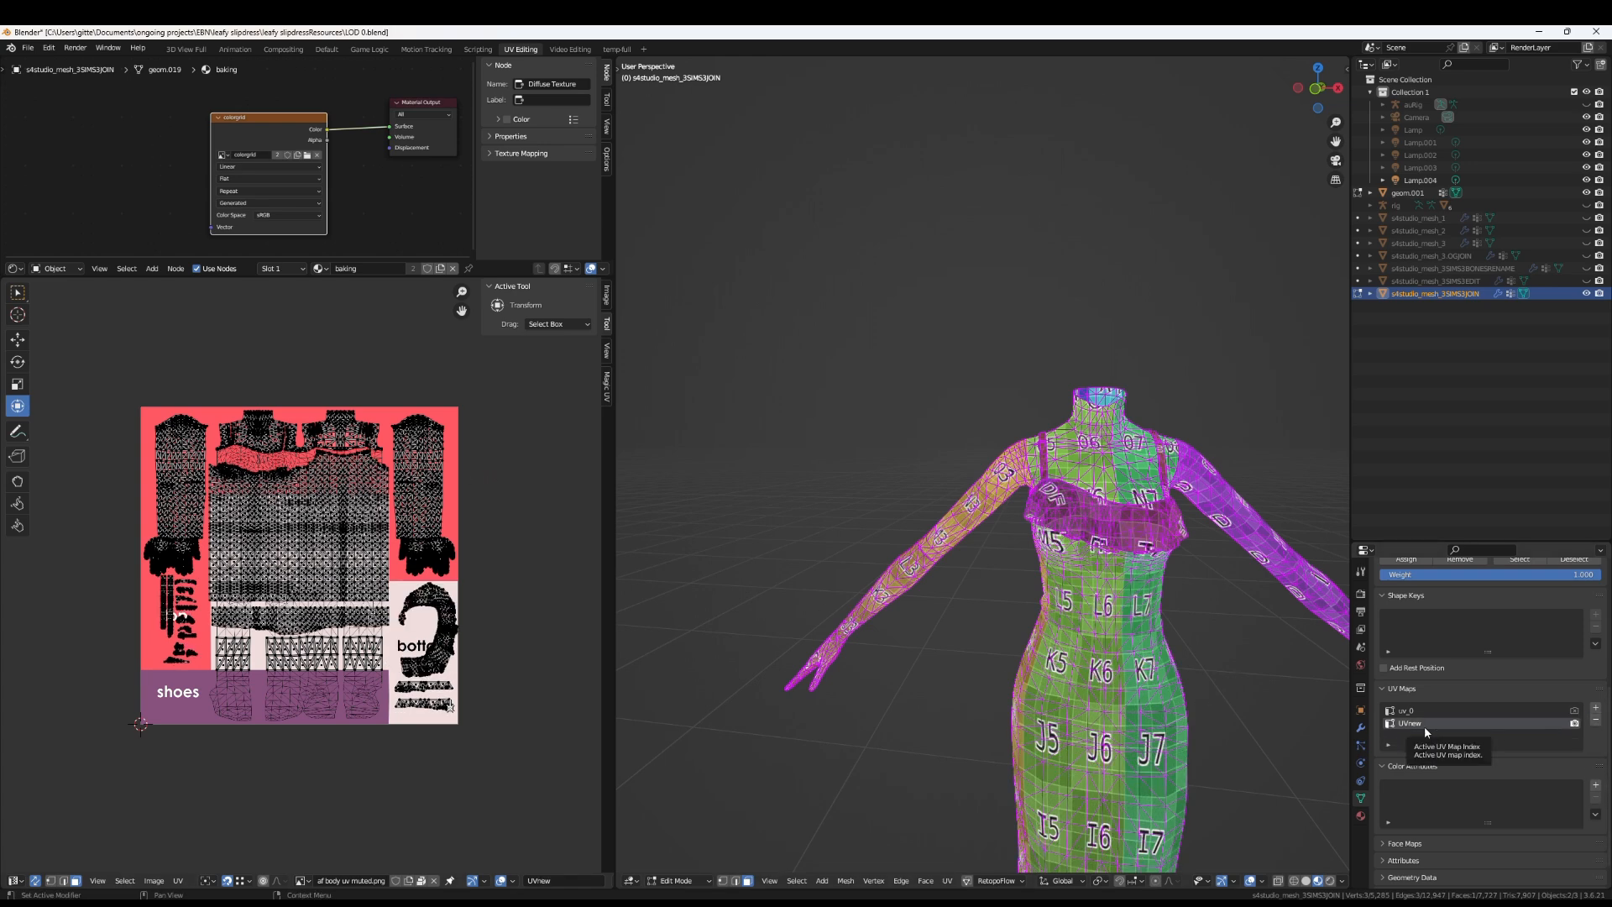
Select the ruffle island in the UVnew layout and rotate it about 88 degrees so the U opens upward
{"action": "scroll", "coordinate": [425, 641], "scroll_direction": "up", "scroll_amount": 1}
{"action": "middle_click_drag", "start_coordinate": [425, 641], "coordinate": [327, 548]}
{"action": "scroll", "coordinate": [327, 547], "scroll_direction": "up", "scroll_amount": 3}
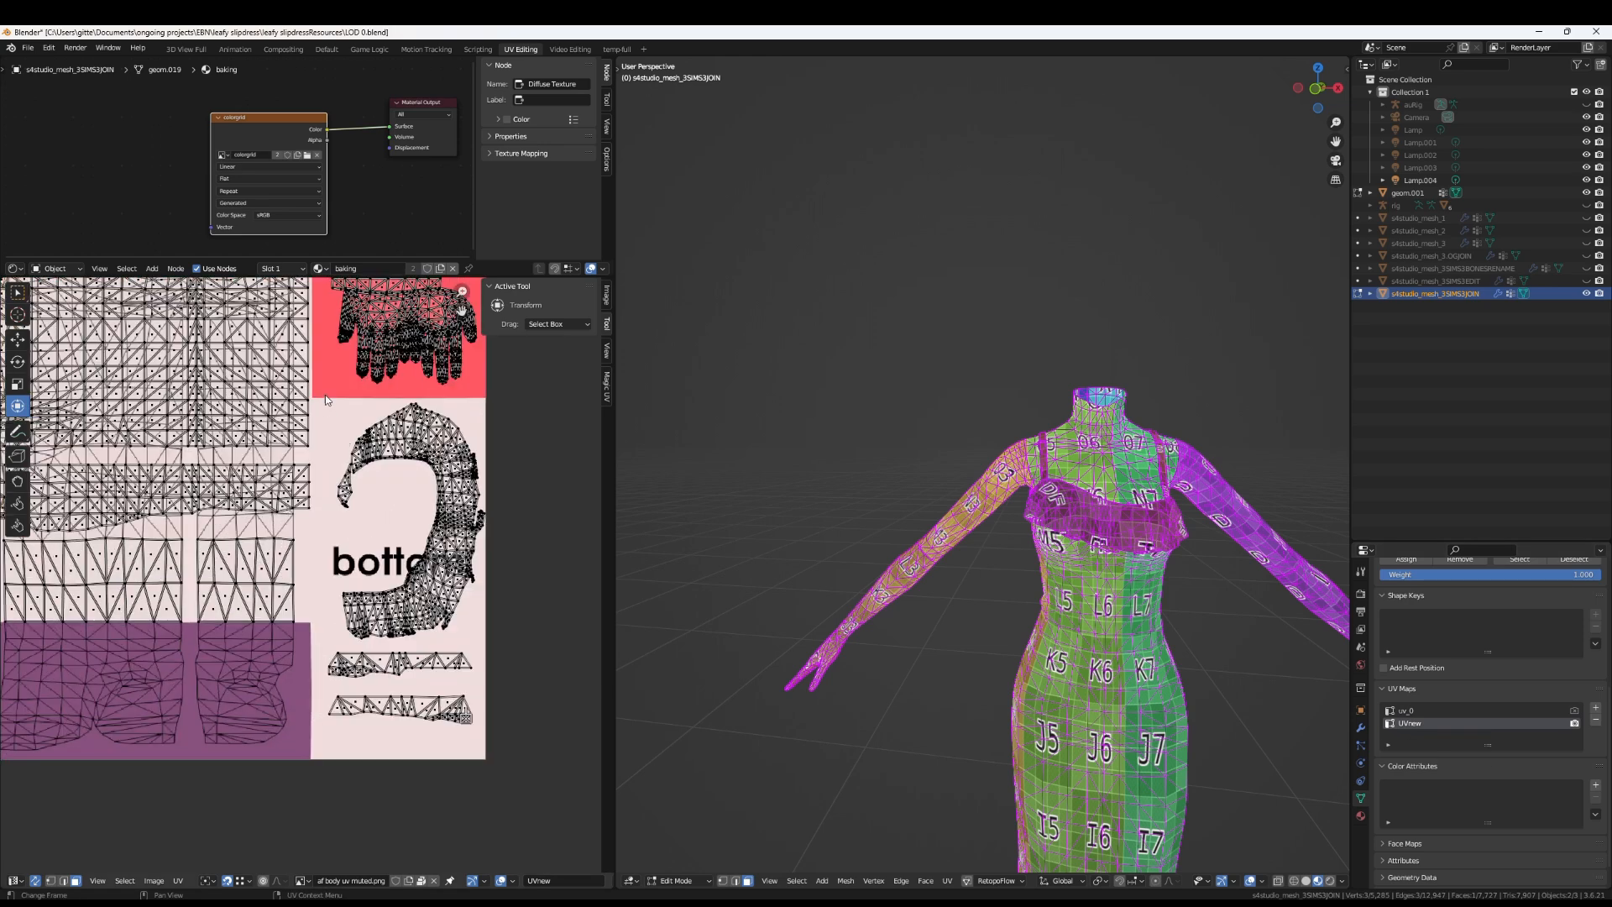
{"action": "left_click_drag", "start_coordinate": [324, 393], "coordinate": [507, 644]}
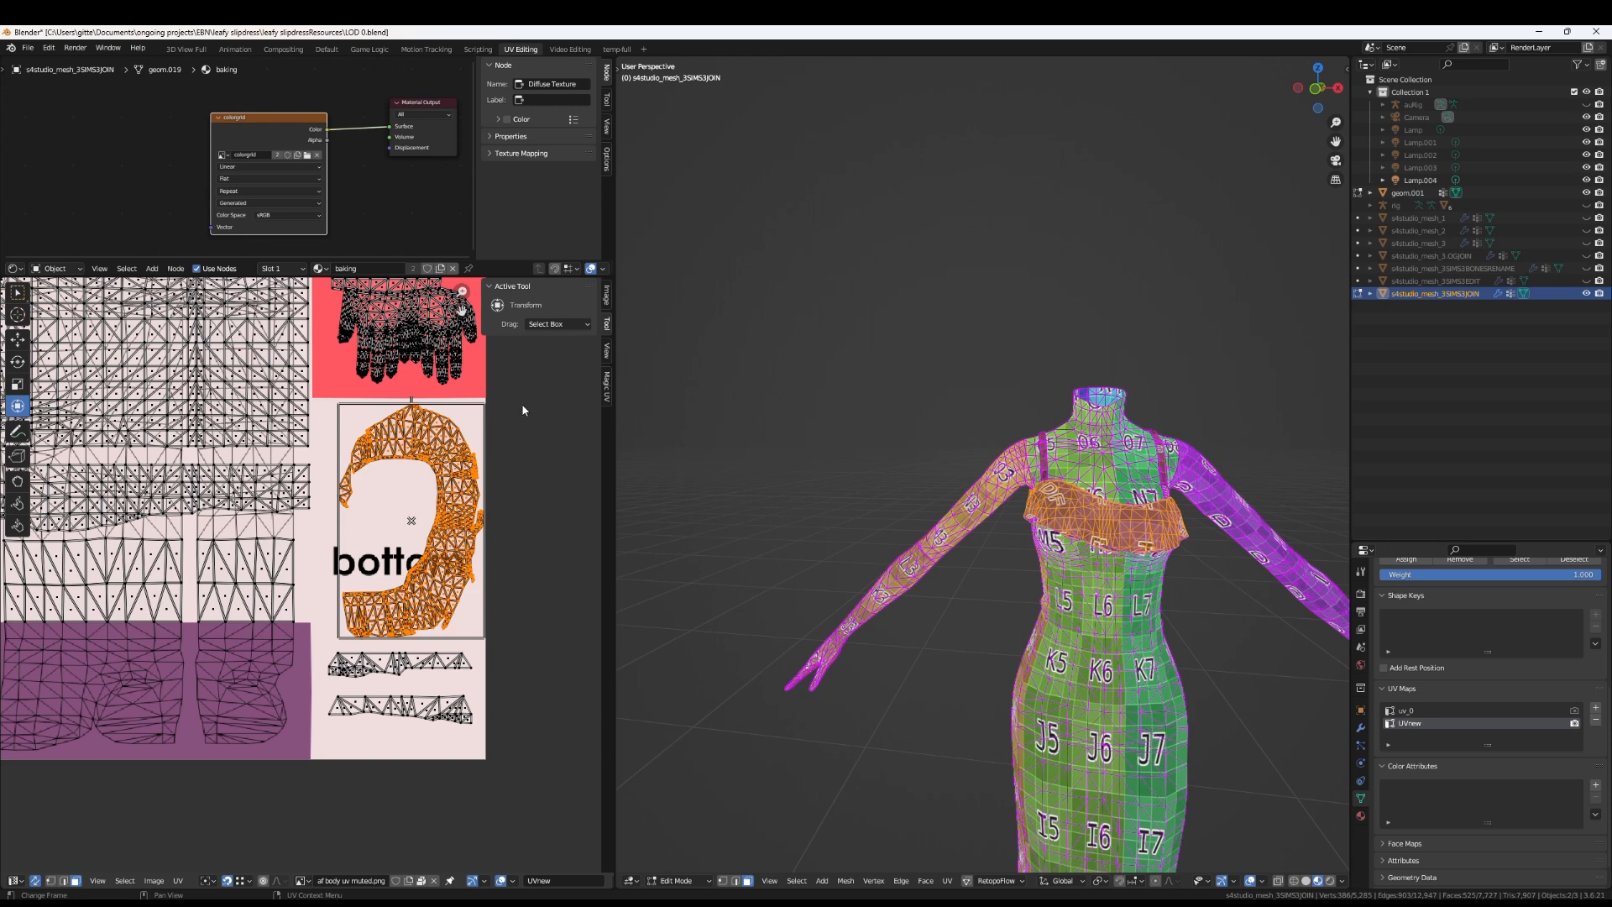
{"action": "key", "text": "r"}
{"action": "left_click", "coordinate": [517, 616]}
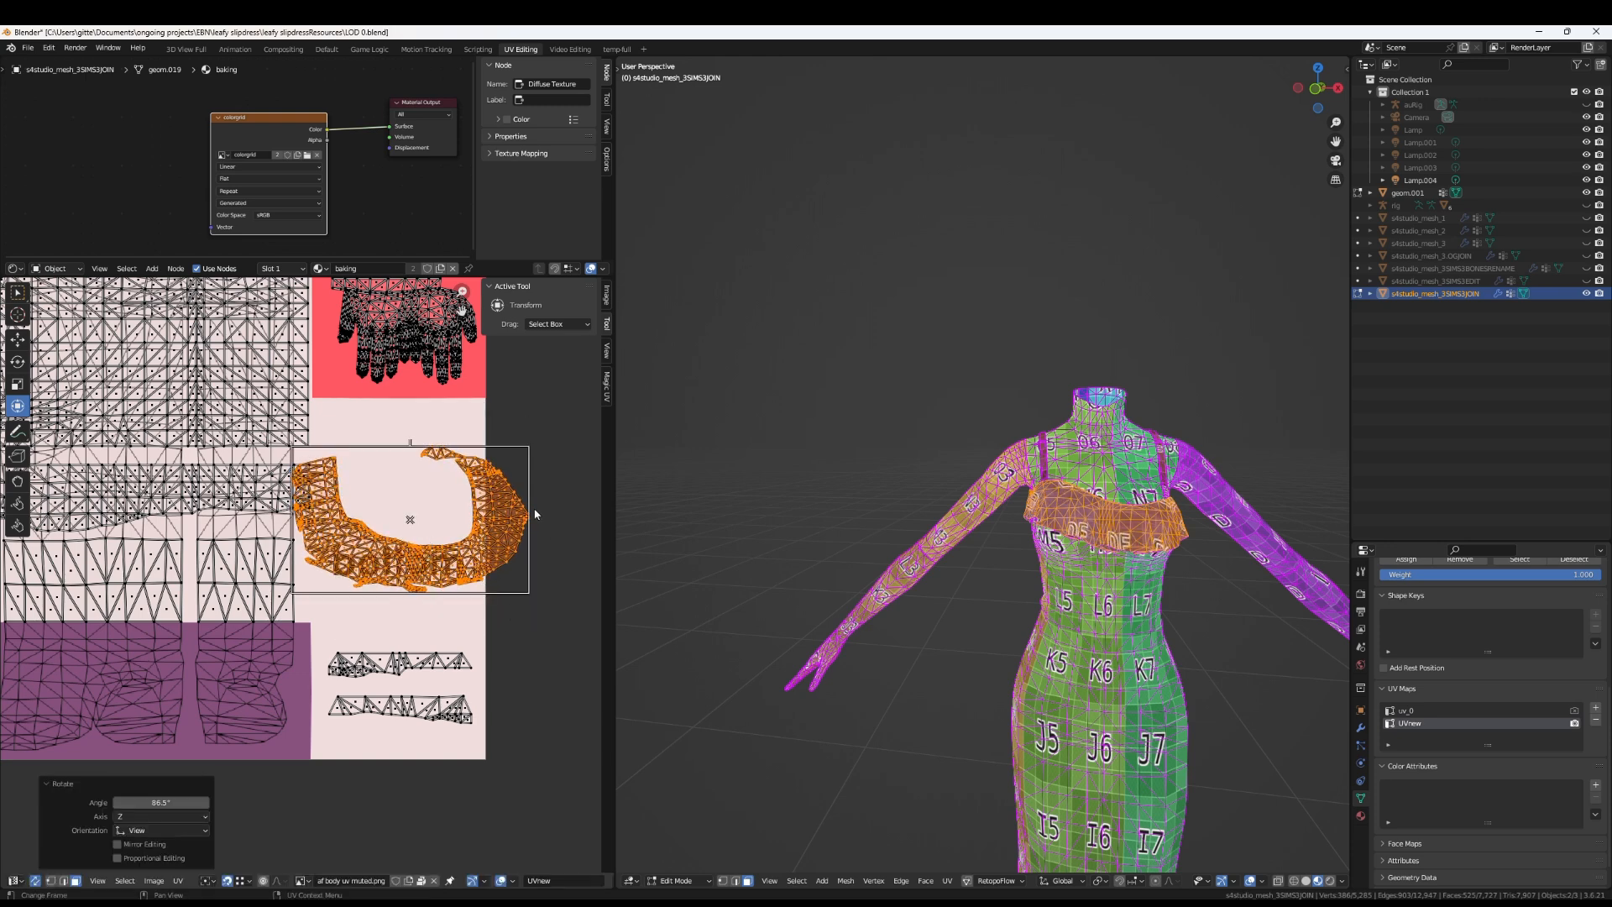
Narrow the ruffle island along X to about 0.8 and fit it into the "bottom" area just above the two strips
{"action": "key", "text": "s"}
{"action": "left_click", "coordinate": [485, 501]}
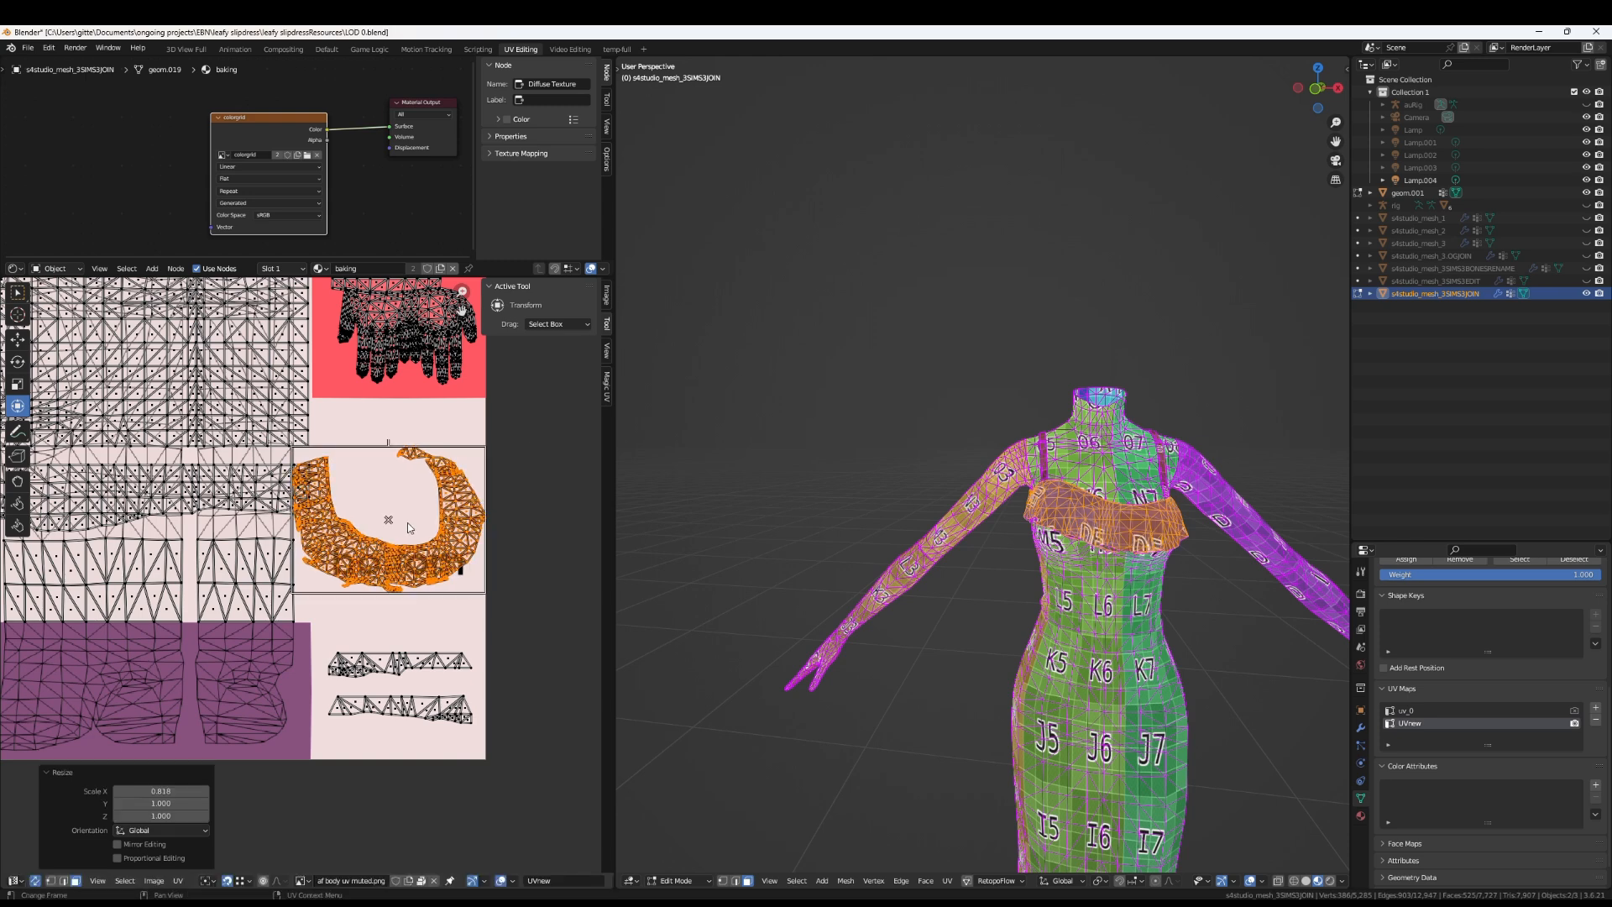
{"action": "left_click_drag", "start_coordinate": [407, 537], "coordinate": [410, 585]}
{"action": "key", "text": "s"}
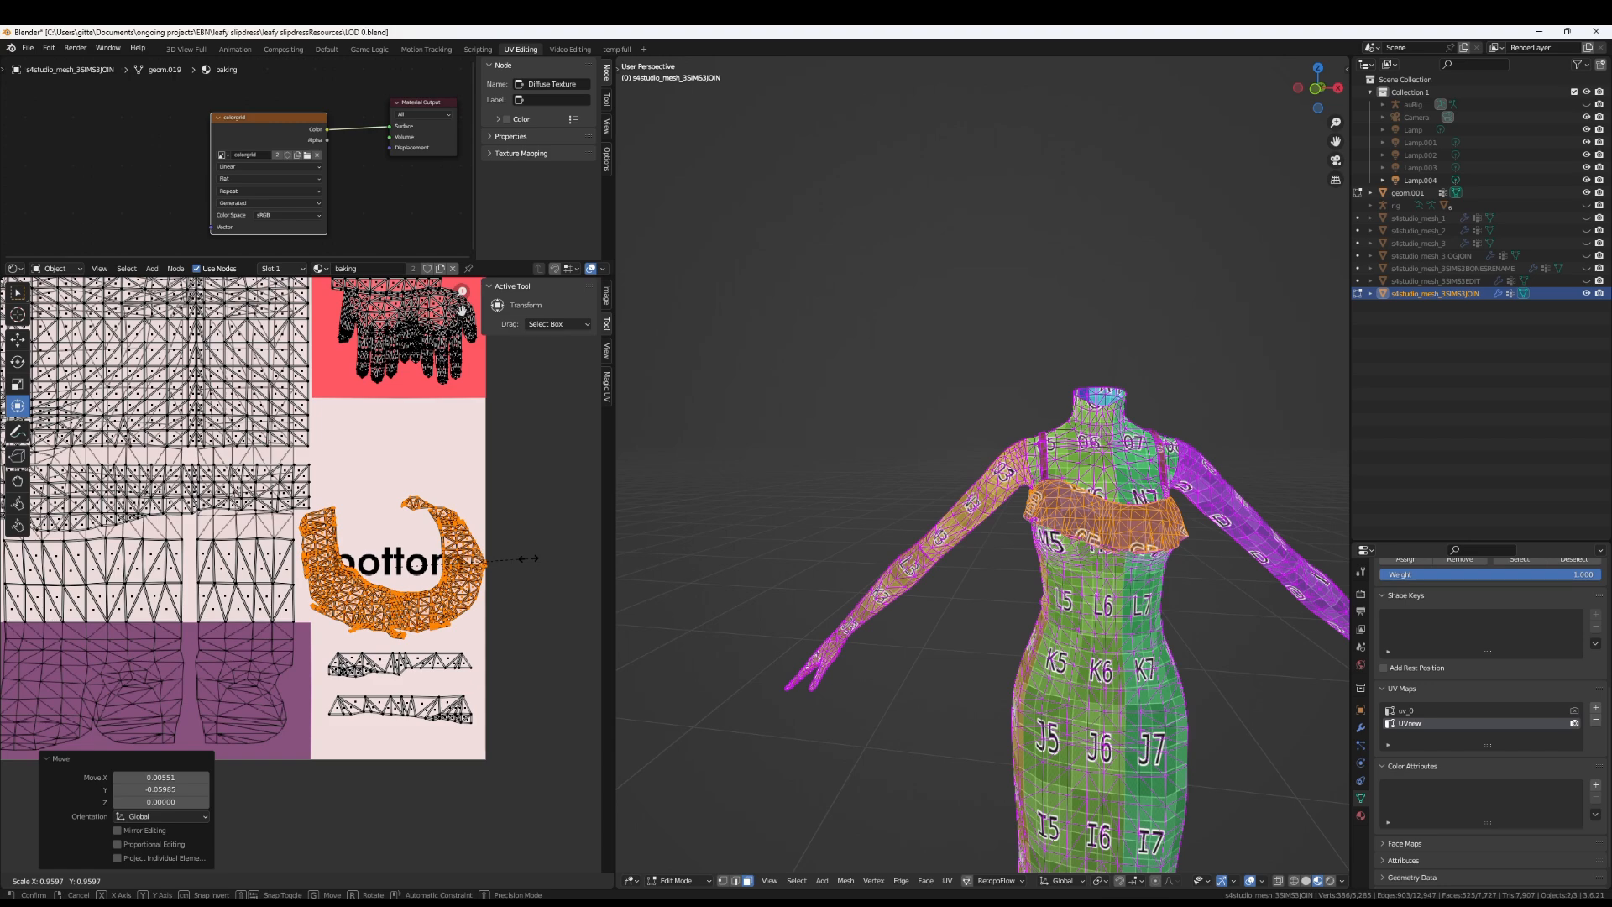
{"action": "left_click", "coordinate": [529, 560]}
{"action": "key", "text": "g"}
{"action": "left_click", "coordinate": [492, 557]}
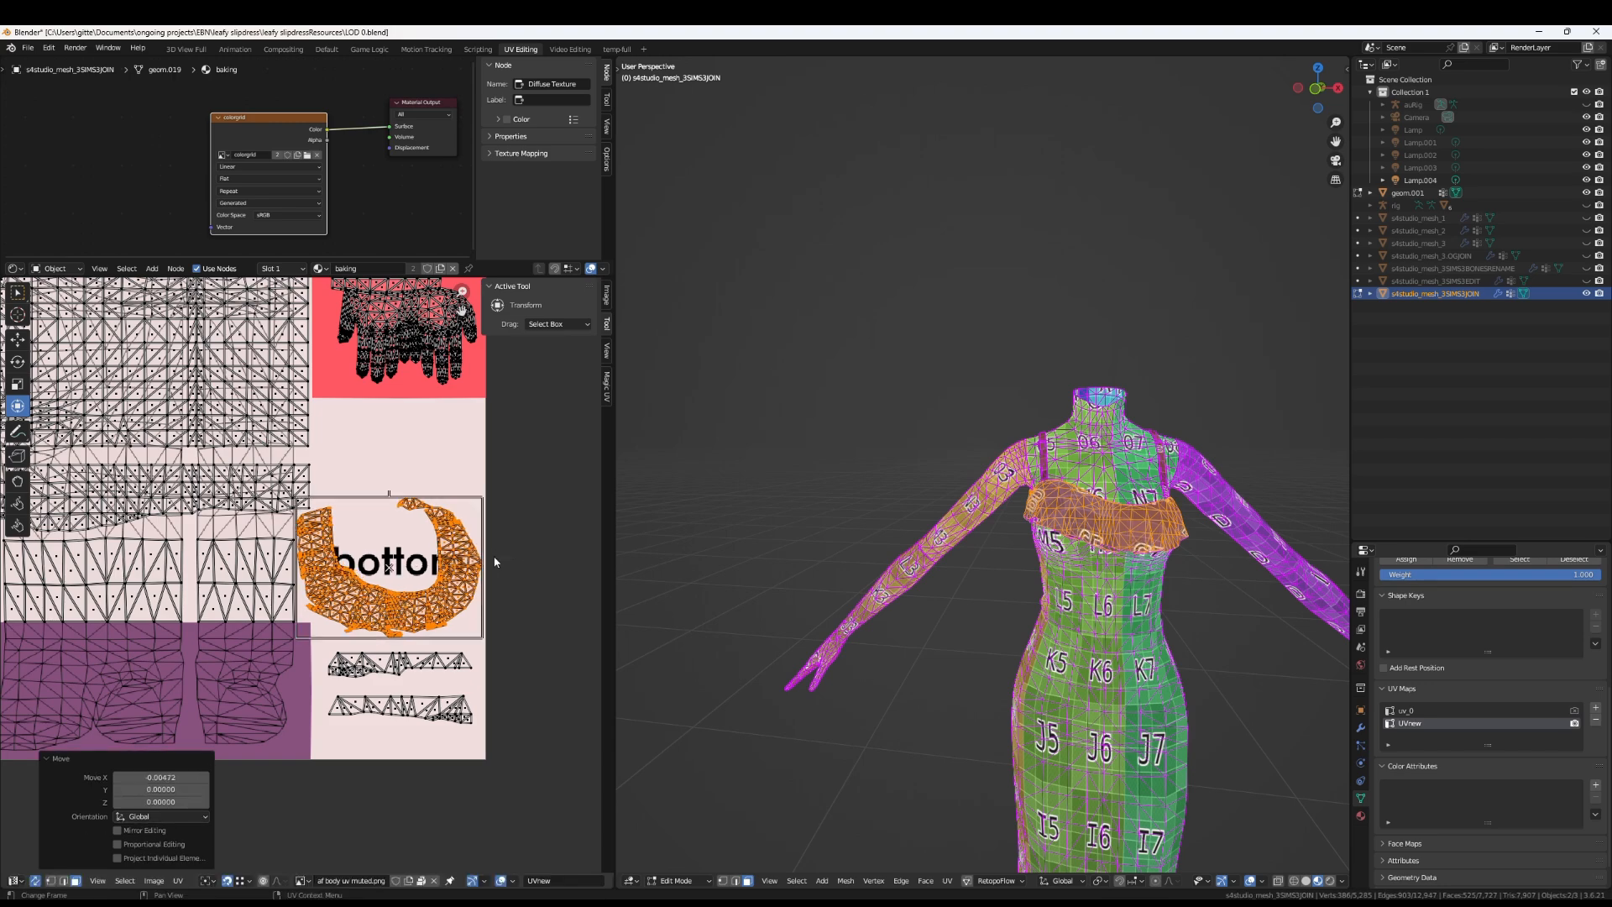
{"action": "scroll", "coordinate": [381, 673], "scroll_direction": "down", "scroll_amount": 4}
{"action": "scroll", "coordinate": [398, 579], "scroll_direction": "up", "scroll_amount": 1}
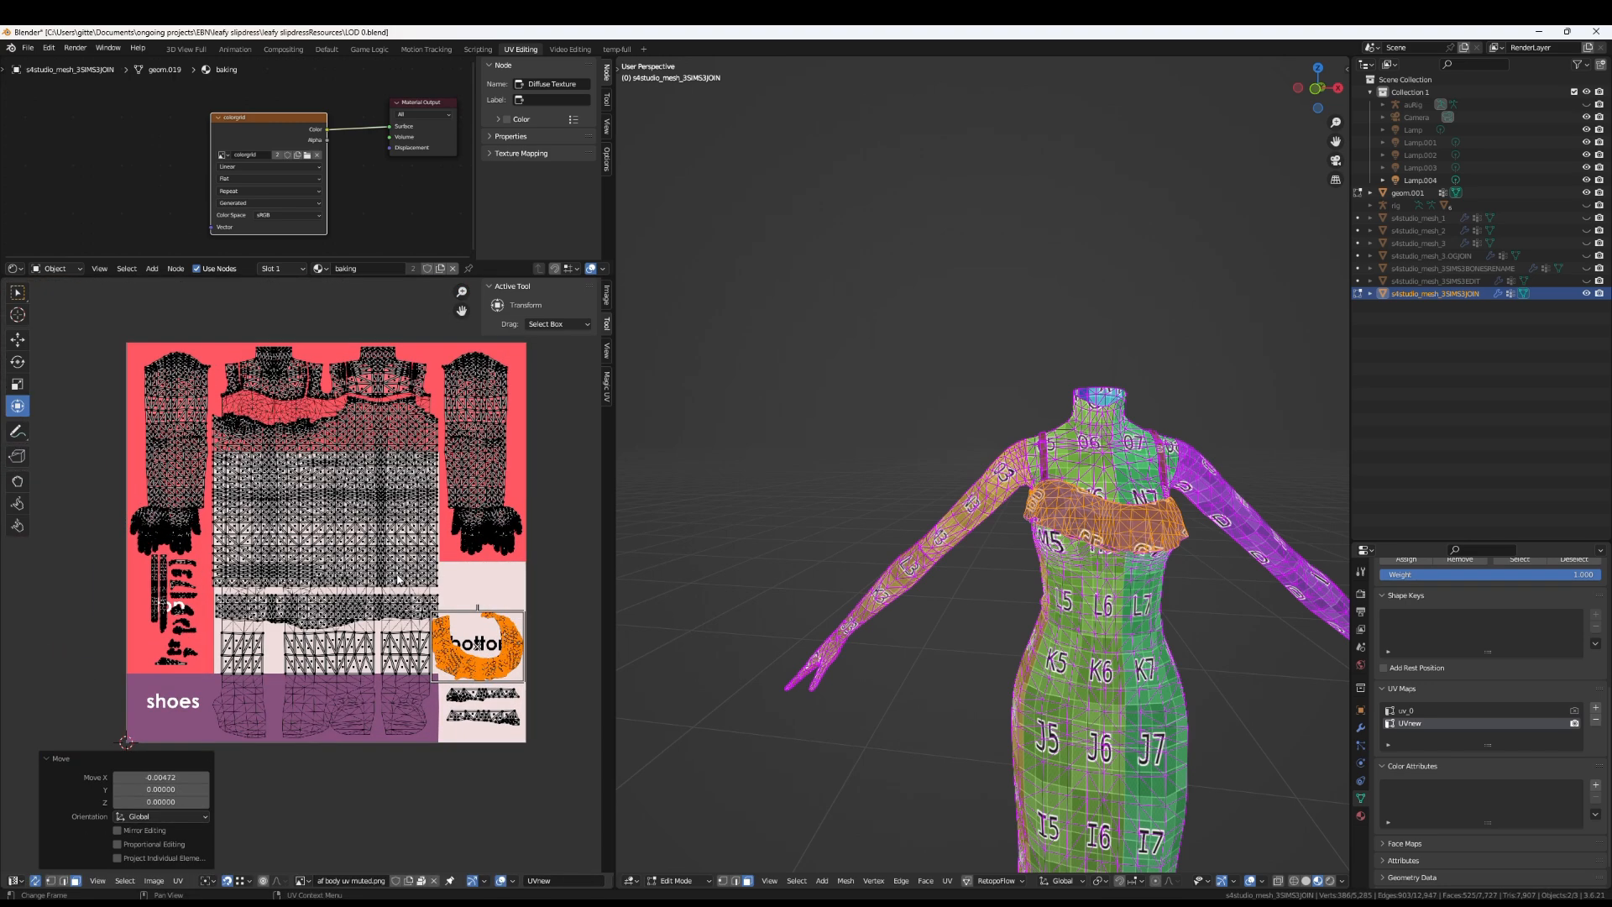
Compare the uv_0 and UVnew layouts, keep UVnew active, and deselect the ruffle island
{"action": "left_click", "coordinate": [1431, 711]}
{"action": "left_click", "coordinate": [1434, 722]}
{"action": "left_click", "coordinate": [1423, 711]}
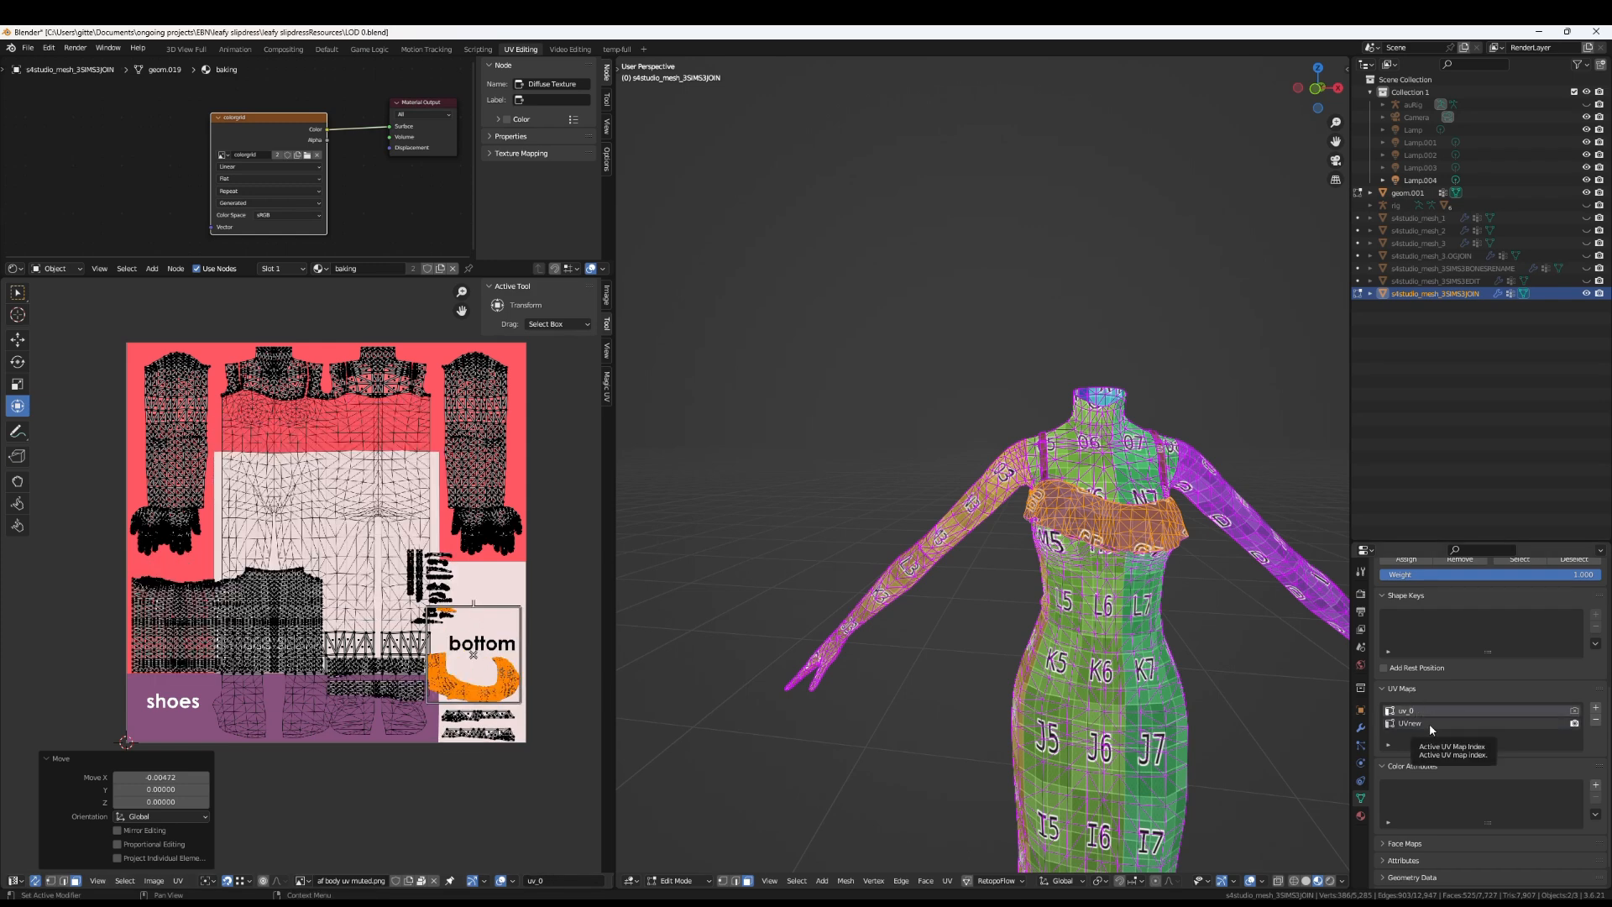
{"action": "left_click", "coordinate": [1428, 722]}
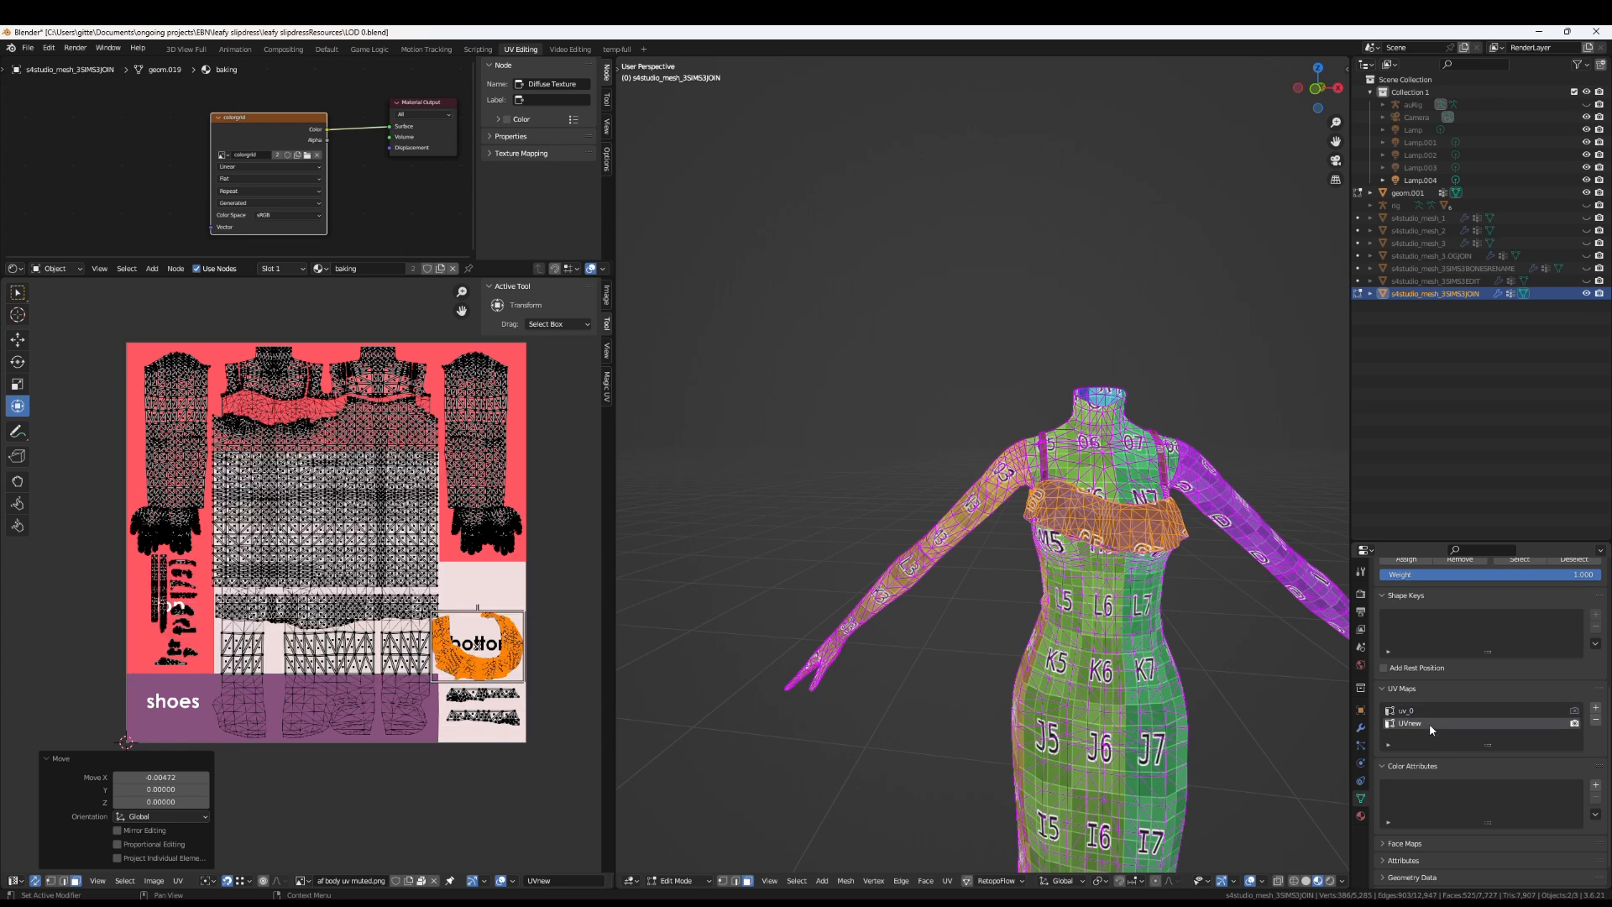
{"action": "left_click", "coordinate": [434, 567]}
Enlarge the shader editor in height and width to give the baking material's nodes more room
{"action": "middle_click_drag", "start_coordinate": [395, 334], "coordinate": [409, 546]}
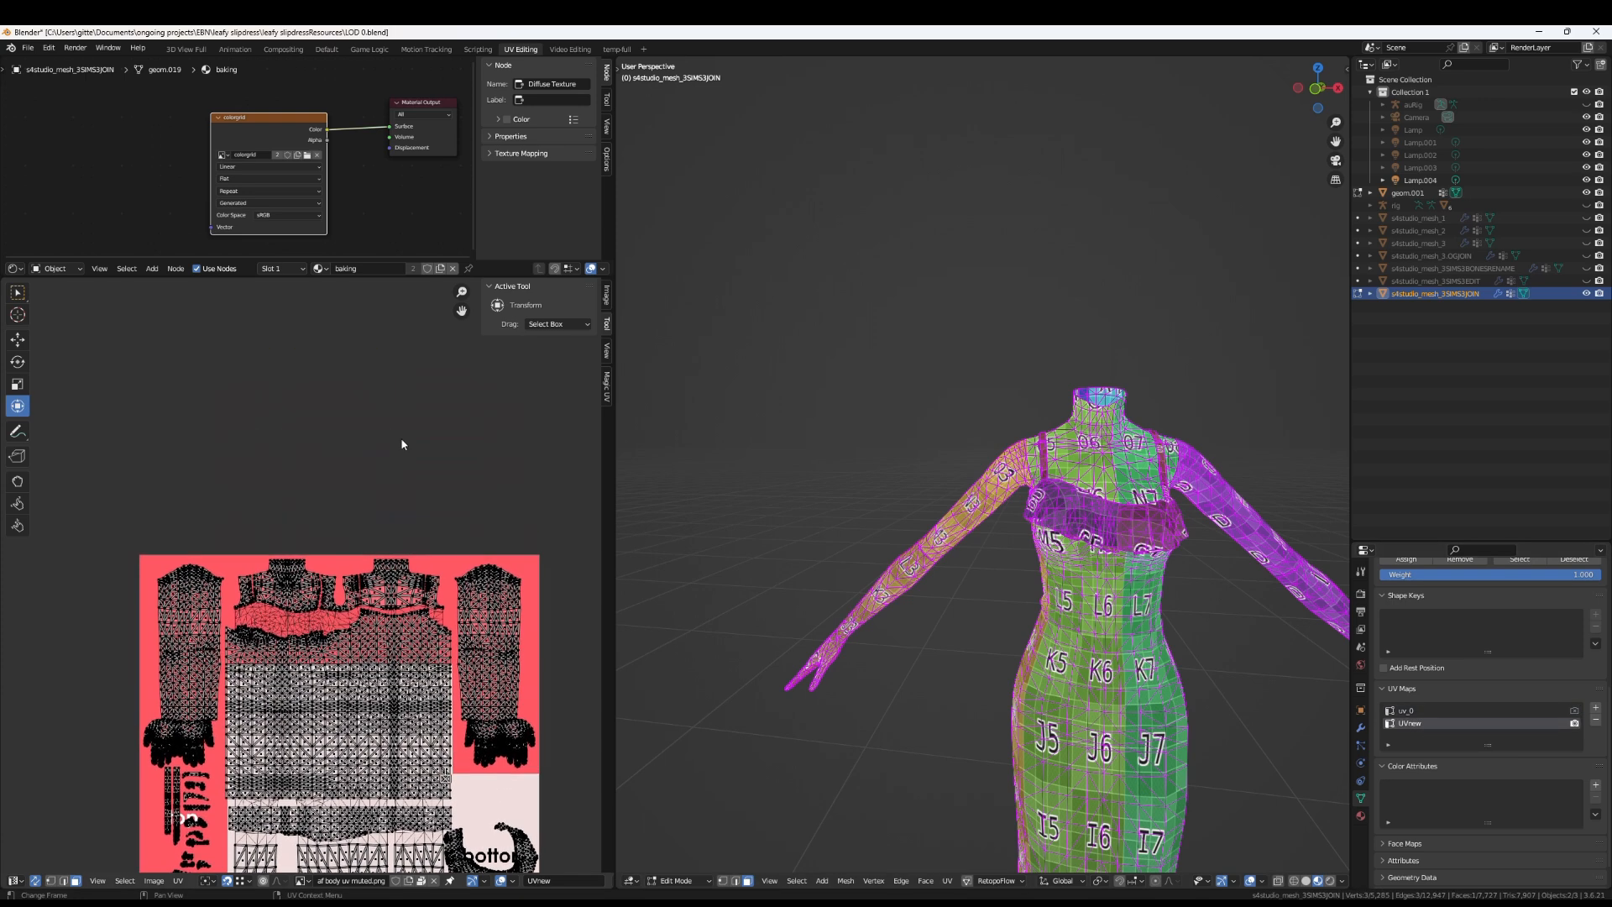
{"action": "left_click_drag", "start_coordinate": [383, 277], "coordinate": [383, 639]}
{"action": "left_click_drag", "start_coordinate": [616, 100], "coordinate": [950, 101]}
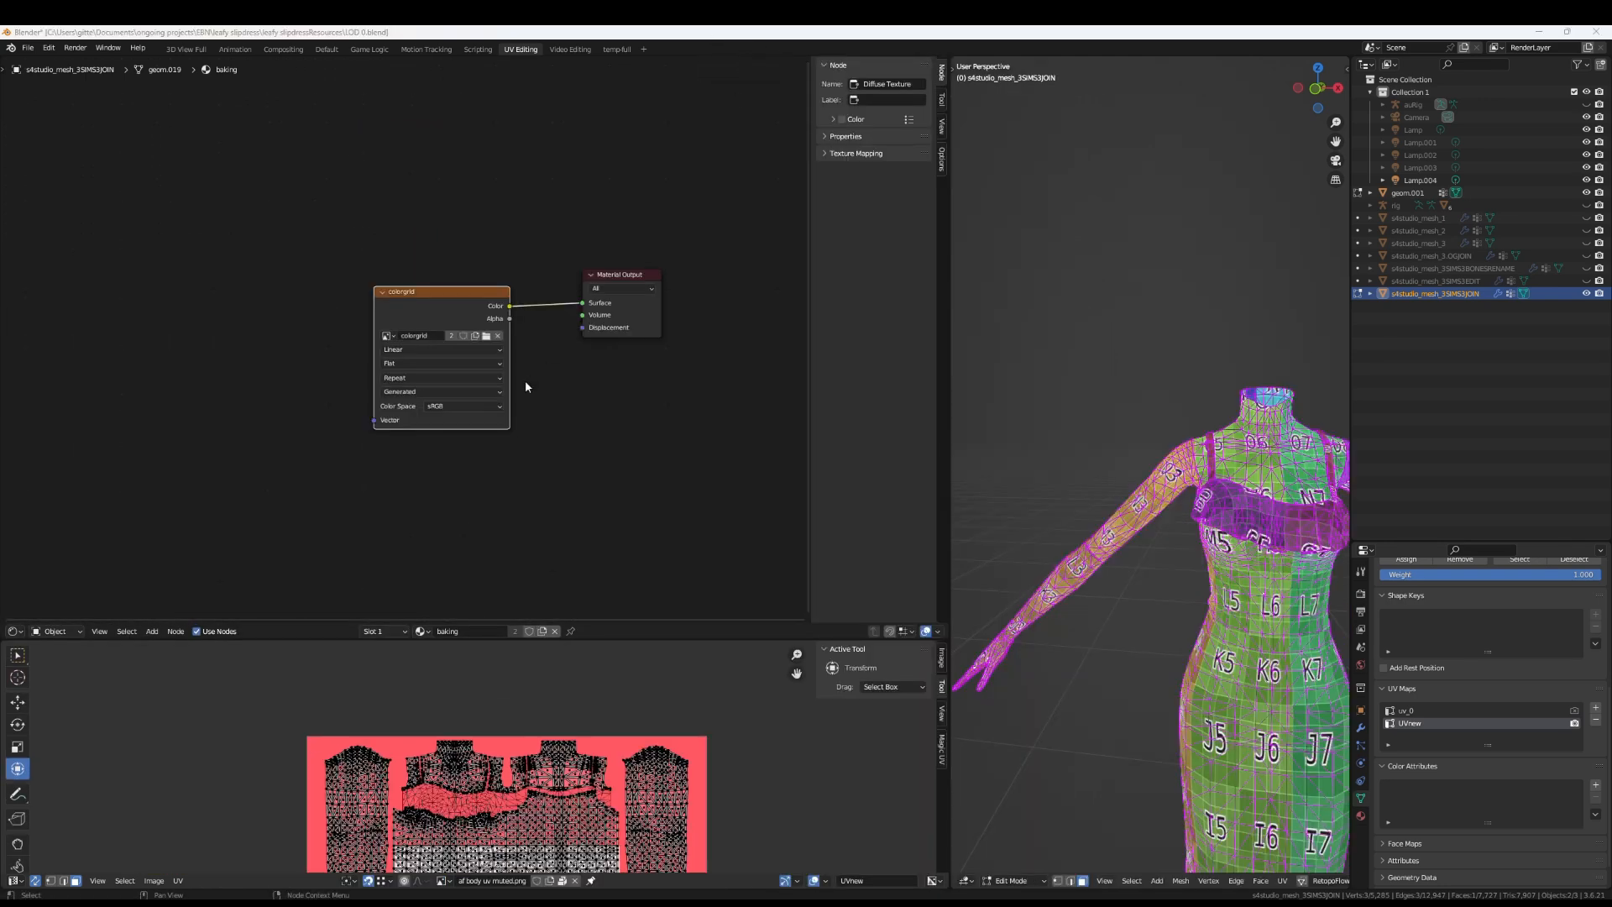
{"action": "scroll", "coordinate": [638, 496], "scroll_direction": "up", "scroll_amount": 3}
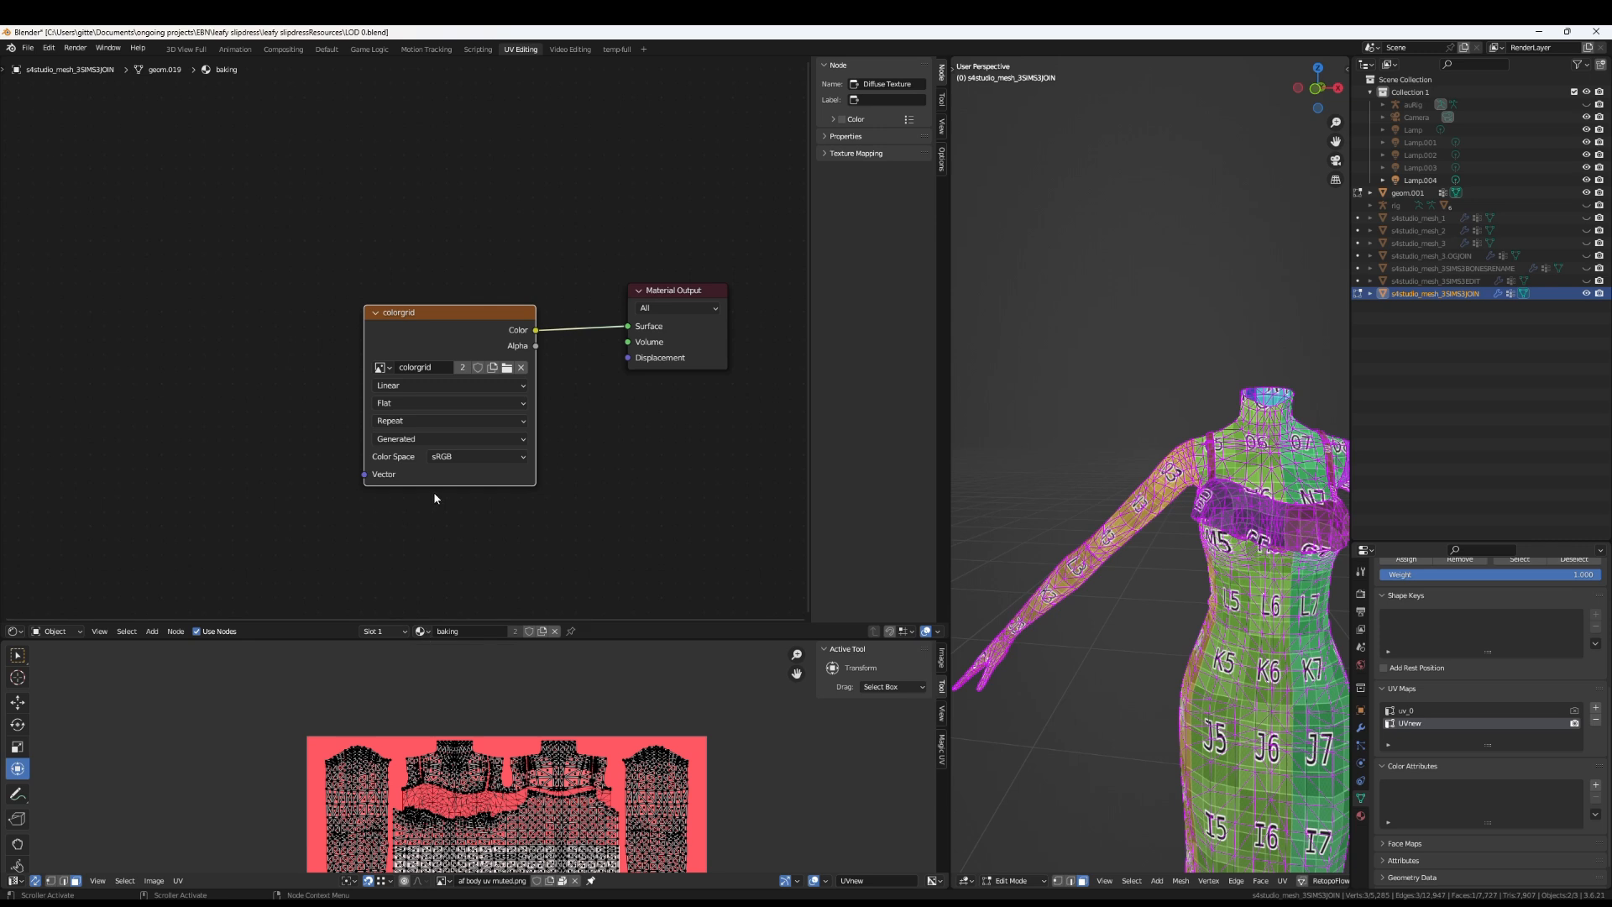
{"action": "scroll", "coordinate": [348, 394], "scroll_direction": "down", "scroll_amount": 2}
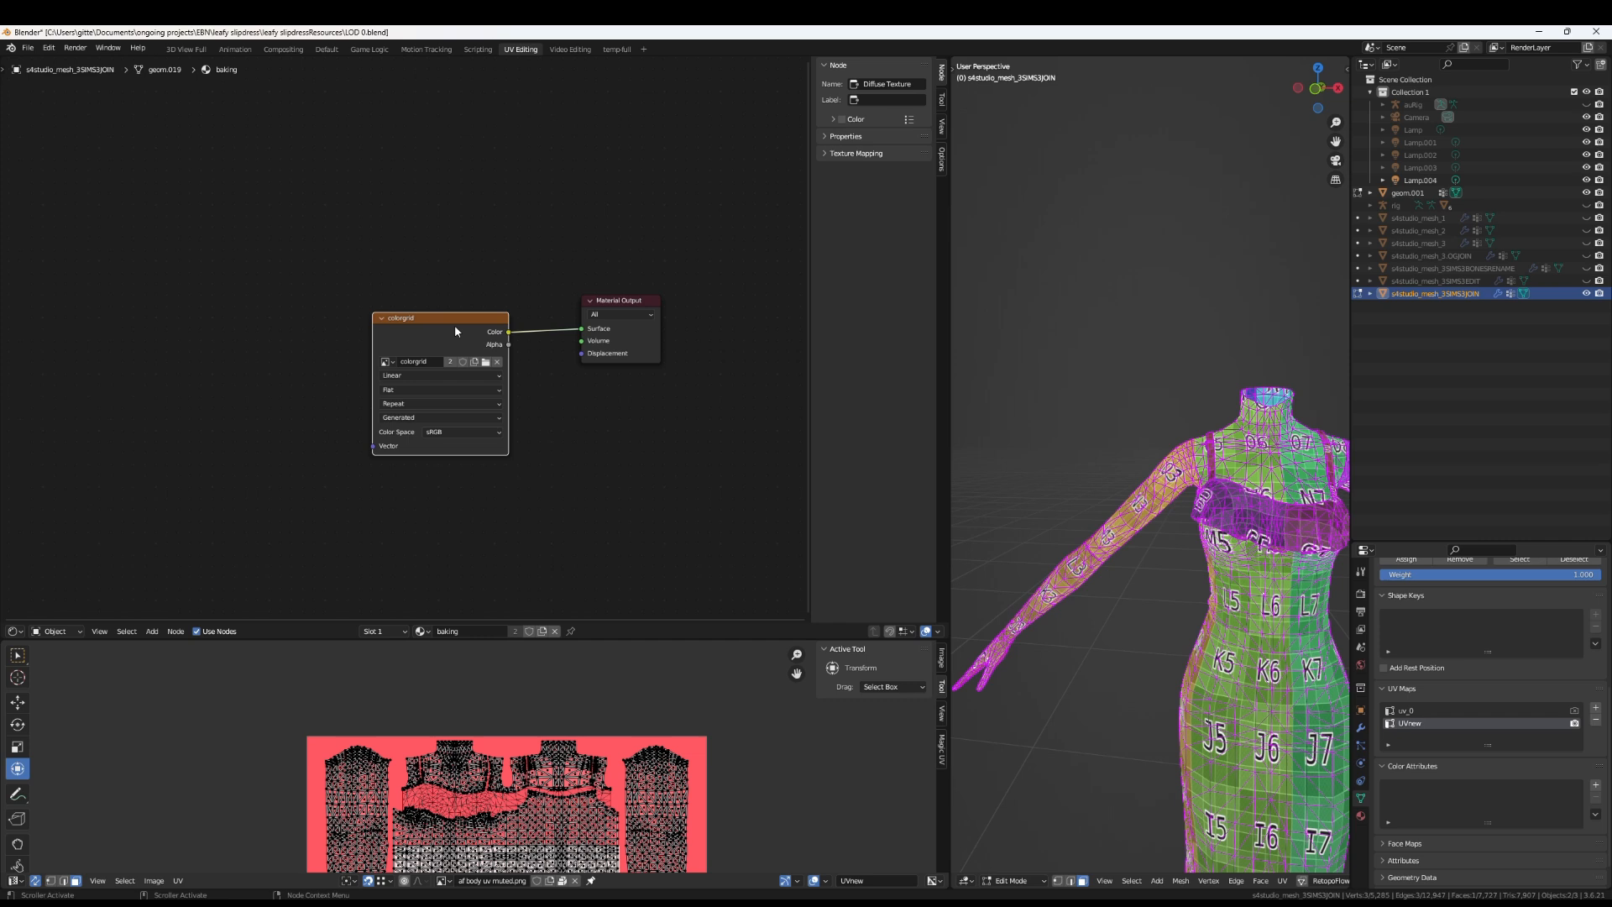
Unlink the baking material from the joined dress mesh and create a new material in its place
{"action": "left_click", "coordinate": [556, 633]}
{"action": "left_click", "coordinate": [448, 631]}
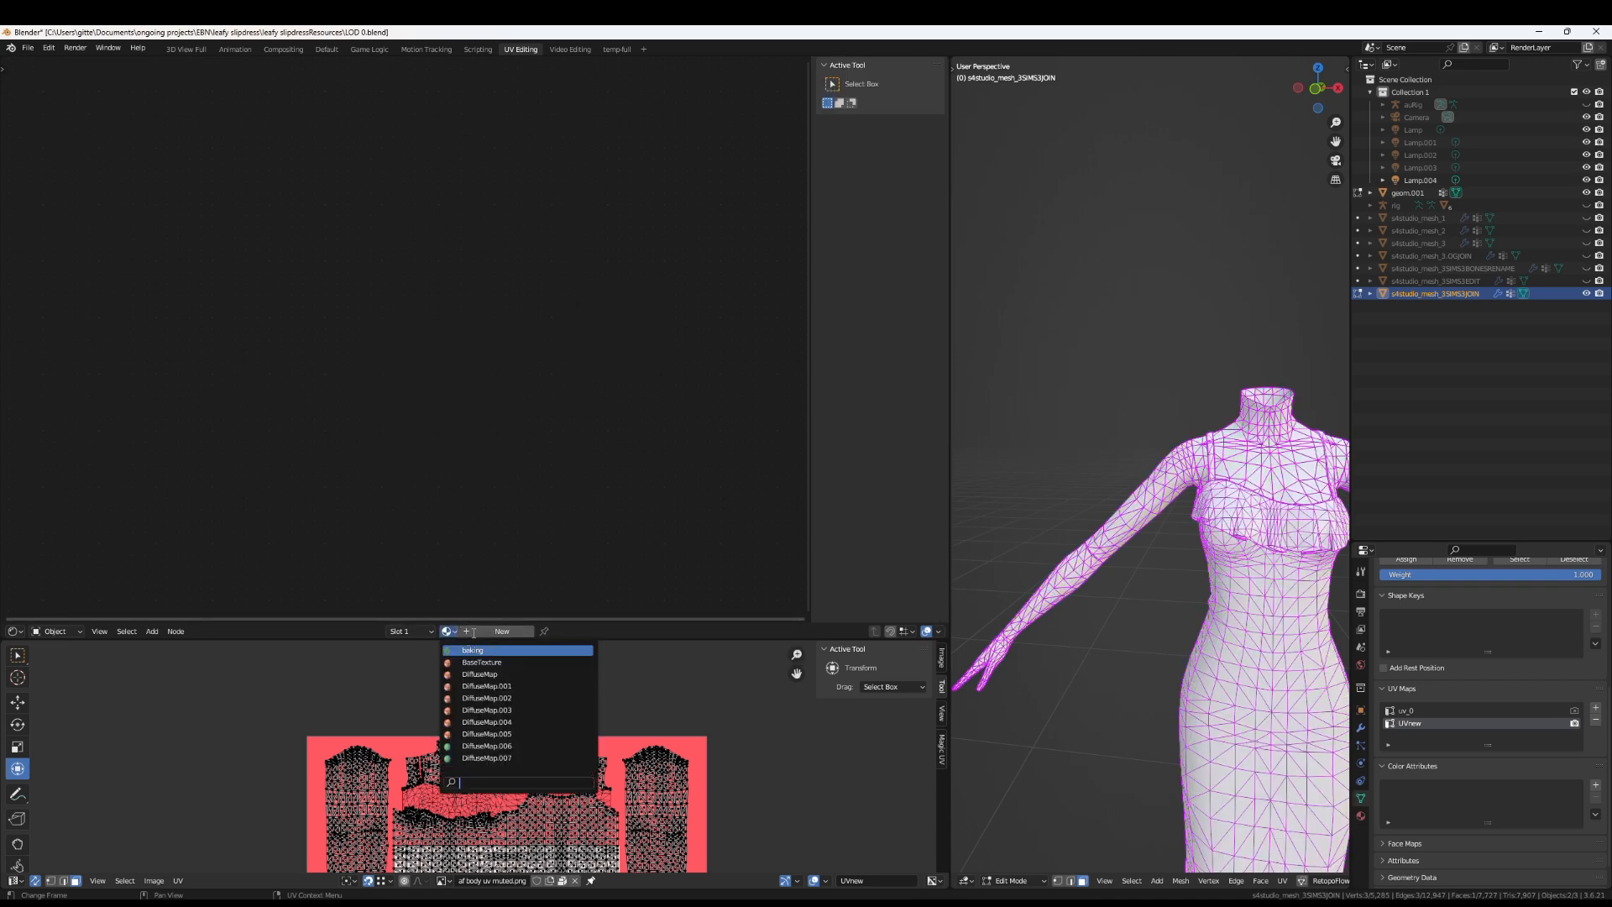
{"action": "left_click", "coordinate": [474, 632]}
Name the new material Baking2 and bring all its nodes into view
{"action": "double_click", "coordinate": [468, 632]}
{"action": "type", "text": "BAKLIN"}
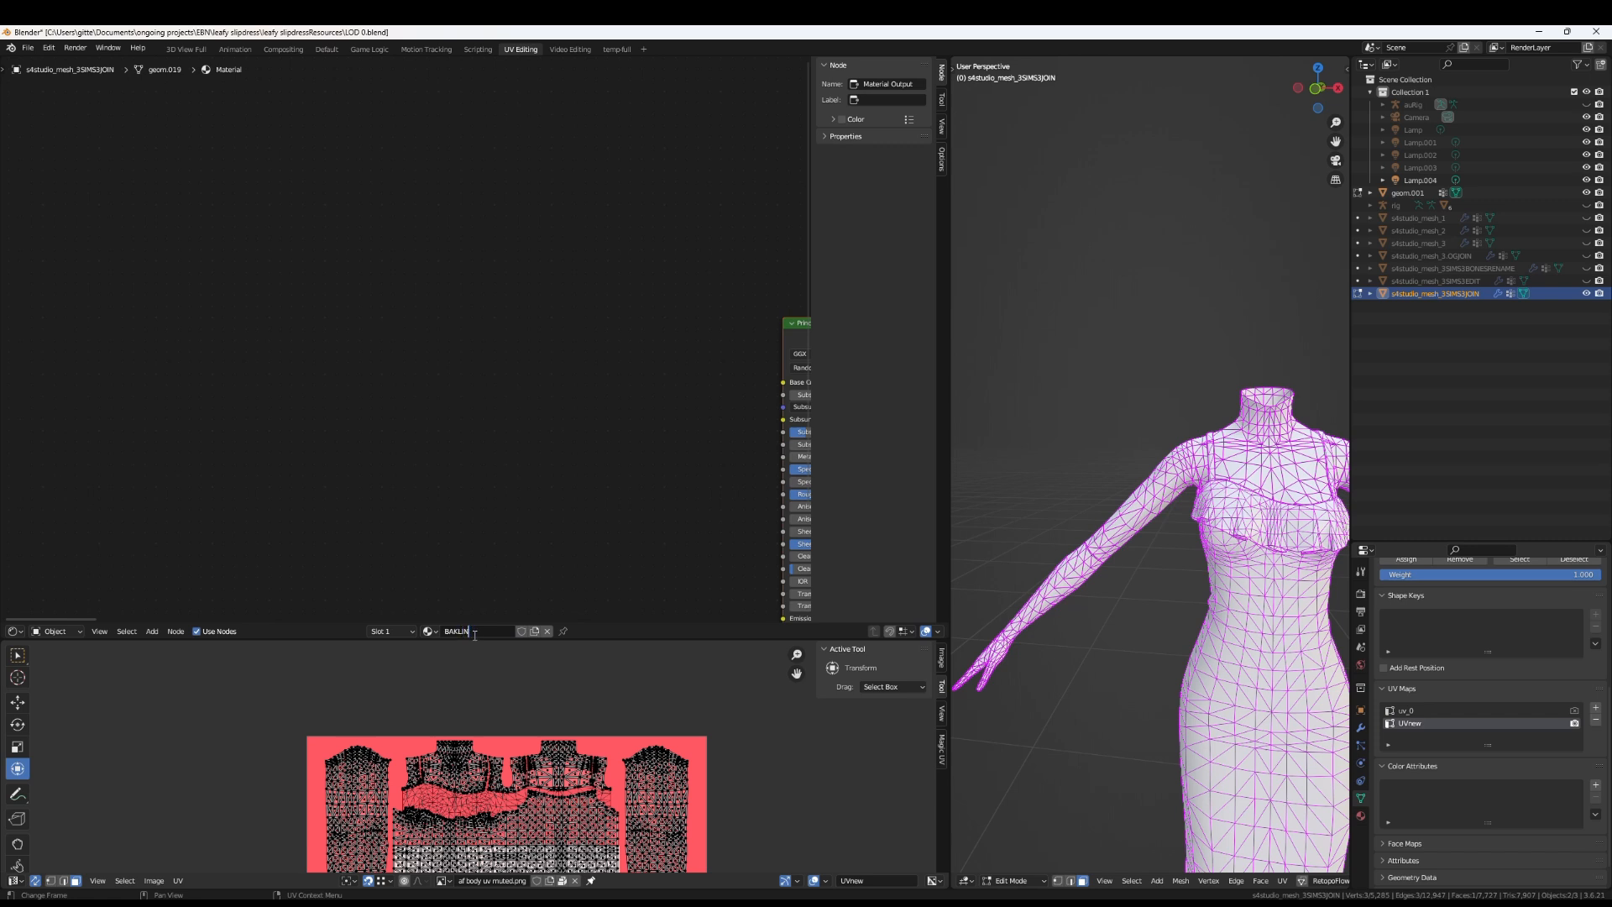
{"action": "key", "text": "BackSpace"}
{"action": "key", "text": "BackSpace"}
{"action": "key", "text": "BackSpace"}
{"action": "key", "text": "BackSpace"}
{"action": "key", "text": "BackSpace"}
{"action": "type", "text": "aking2"}
{"action": "key", "text": "Return"}
{"action": "key", "text": "Home"}
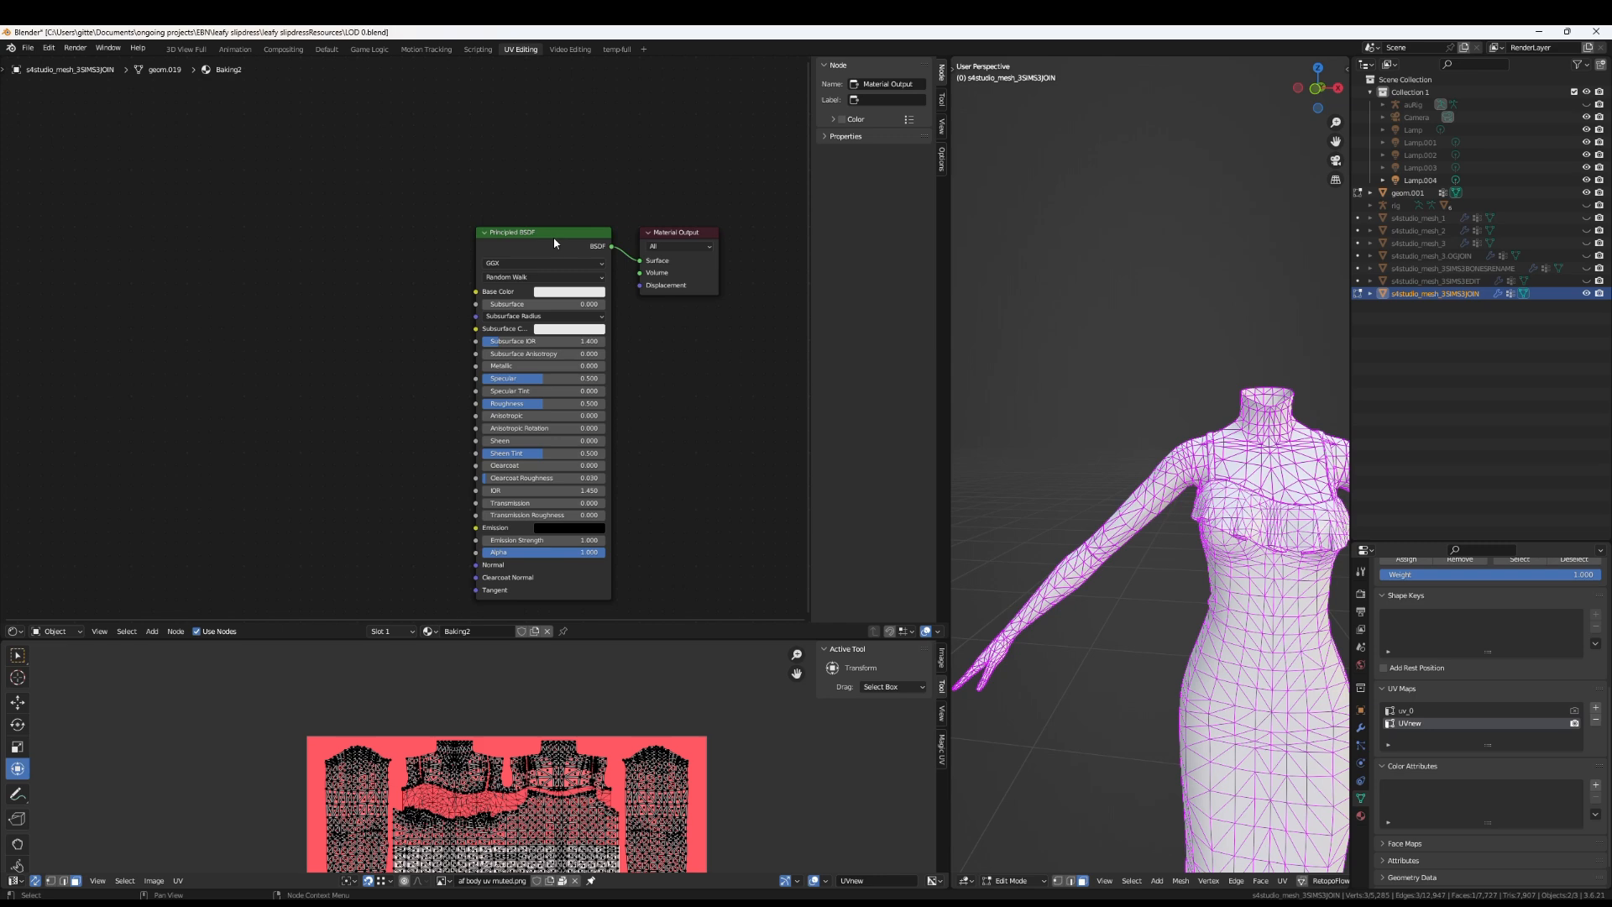
Replace the Principled BSDF with an Image Texture node whose Color feeds the Surface input, and start opening an image for it
{"action": "left_click", "coordinate": [554, 243]}
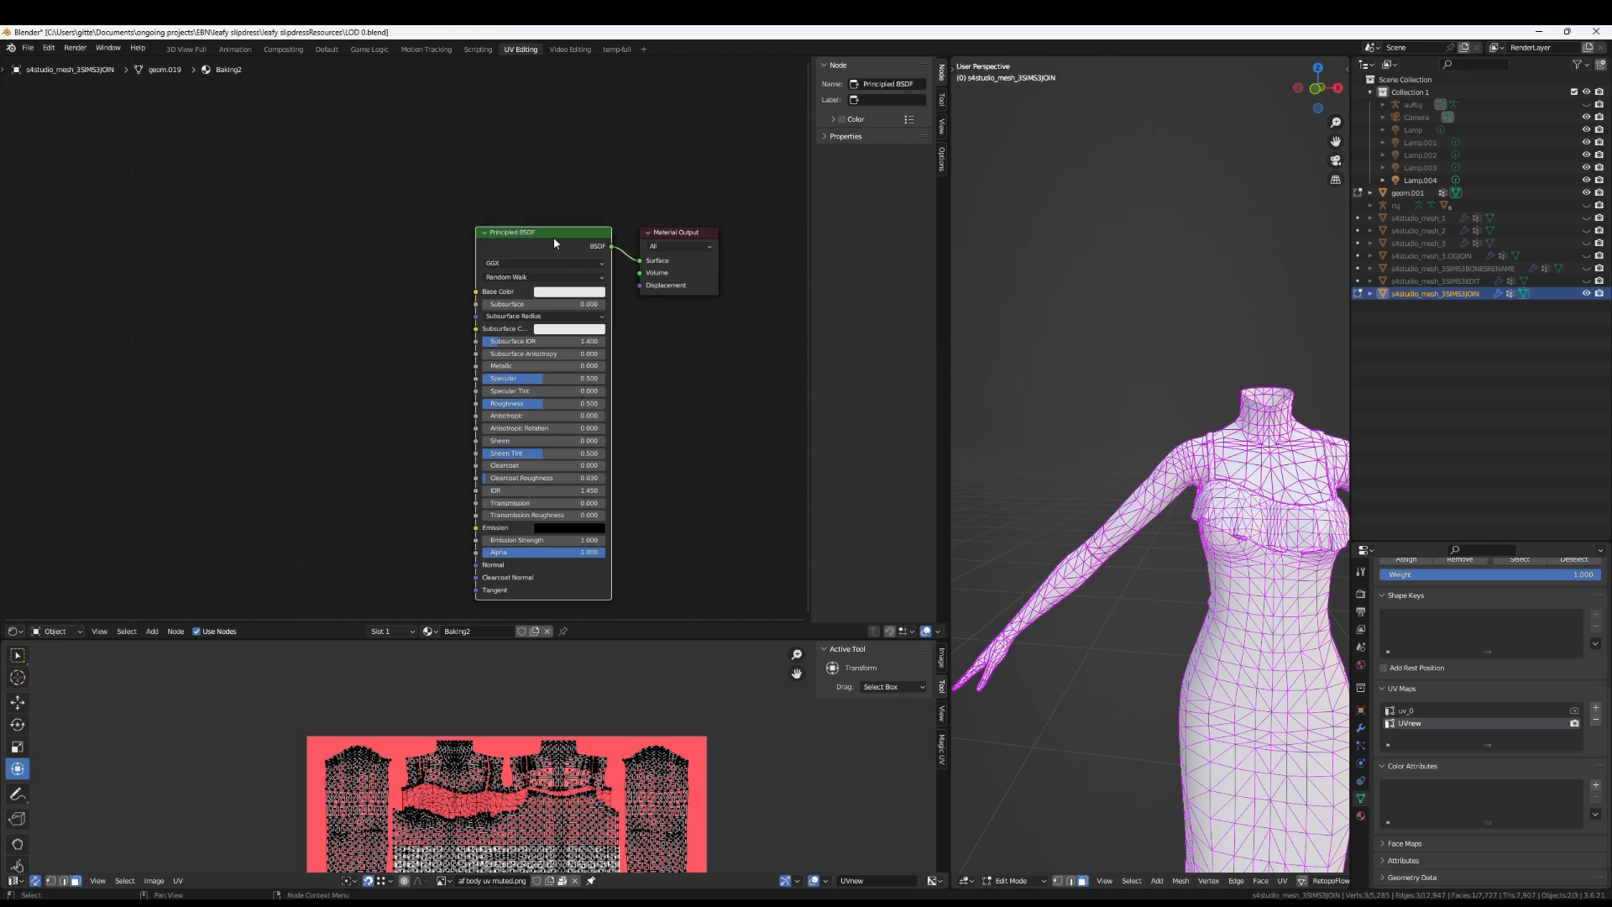
{"action": "key", "text": "x"}
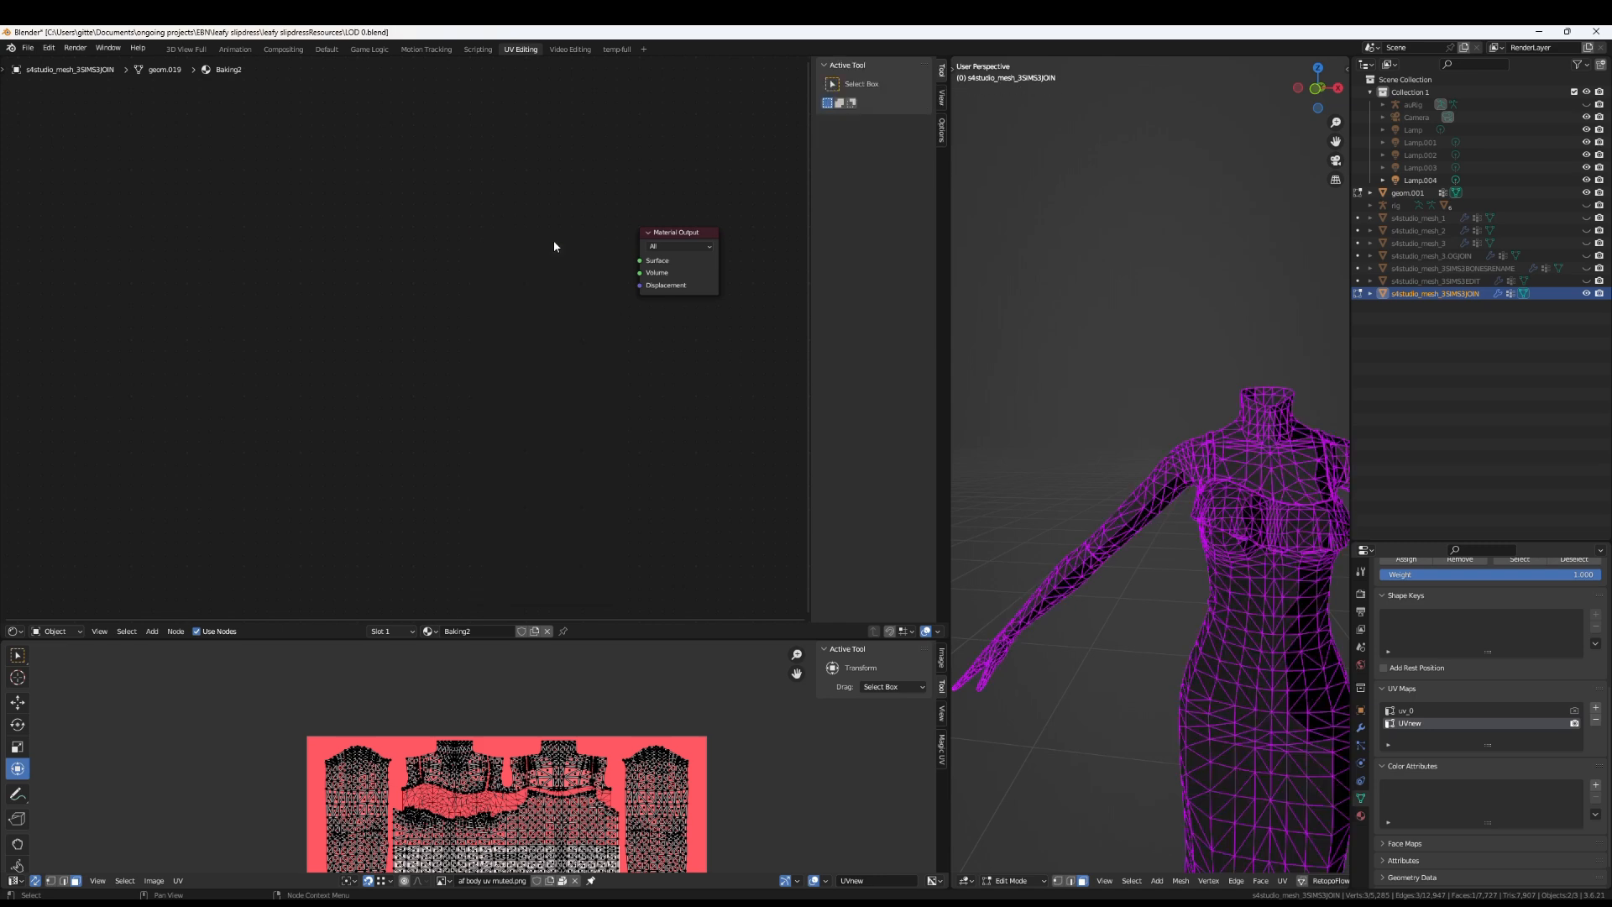
{"action": "key", "text": "shift+a"}
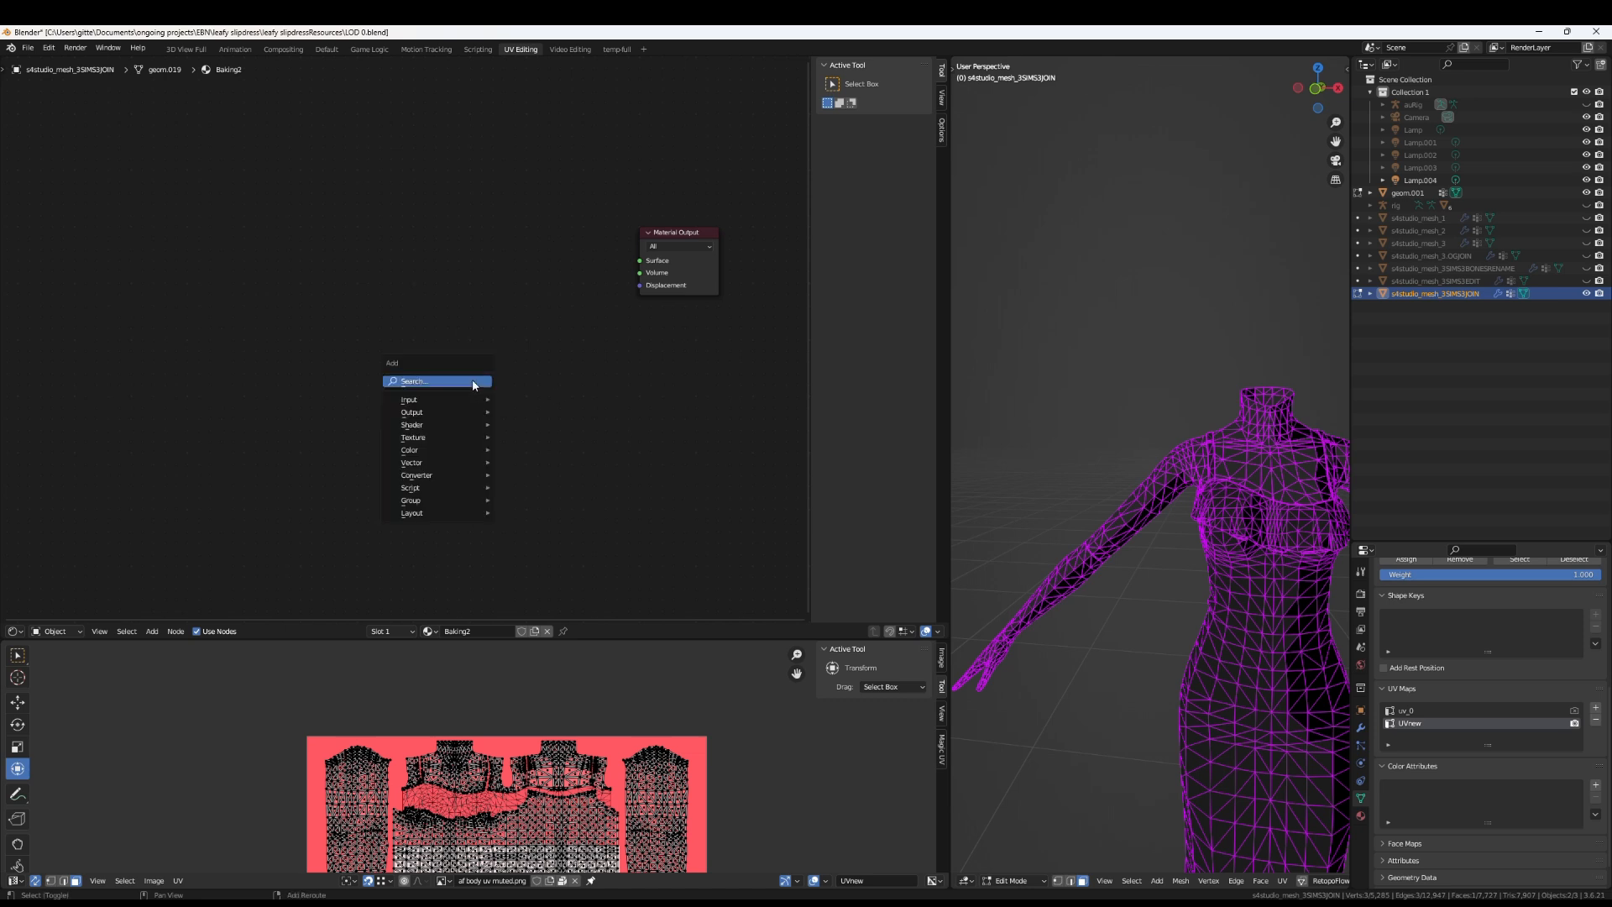
{"action": "mouse_move", "coordinate": [450, 444]}
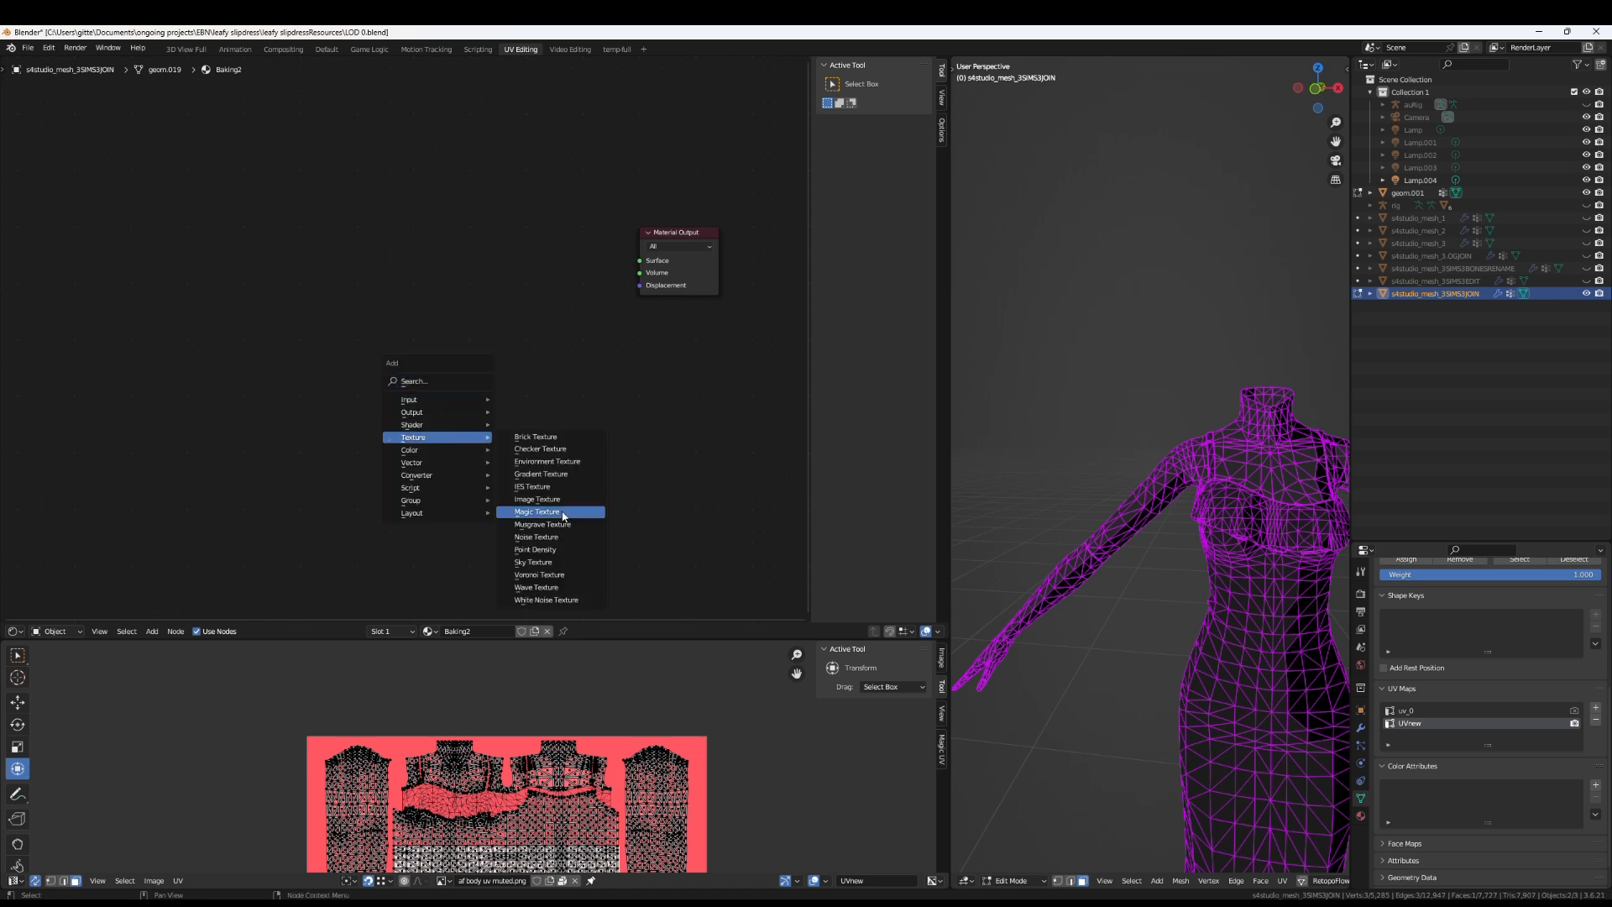
{"action": "left_click", "coordinate": [536, 499]}
{"action": "left_click", "coordinate": [620, 253]}
{"action": "left_click_drag", "start_coordinate": [621, 252], "coordinate": [640, 261]}
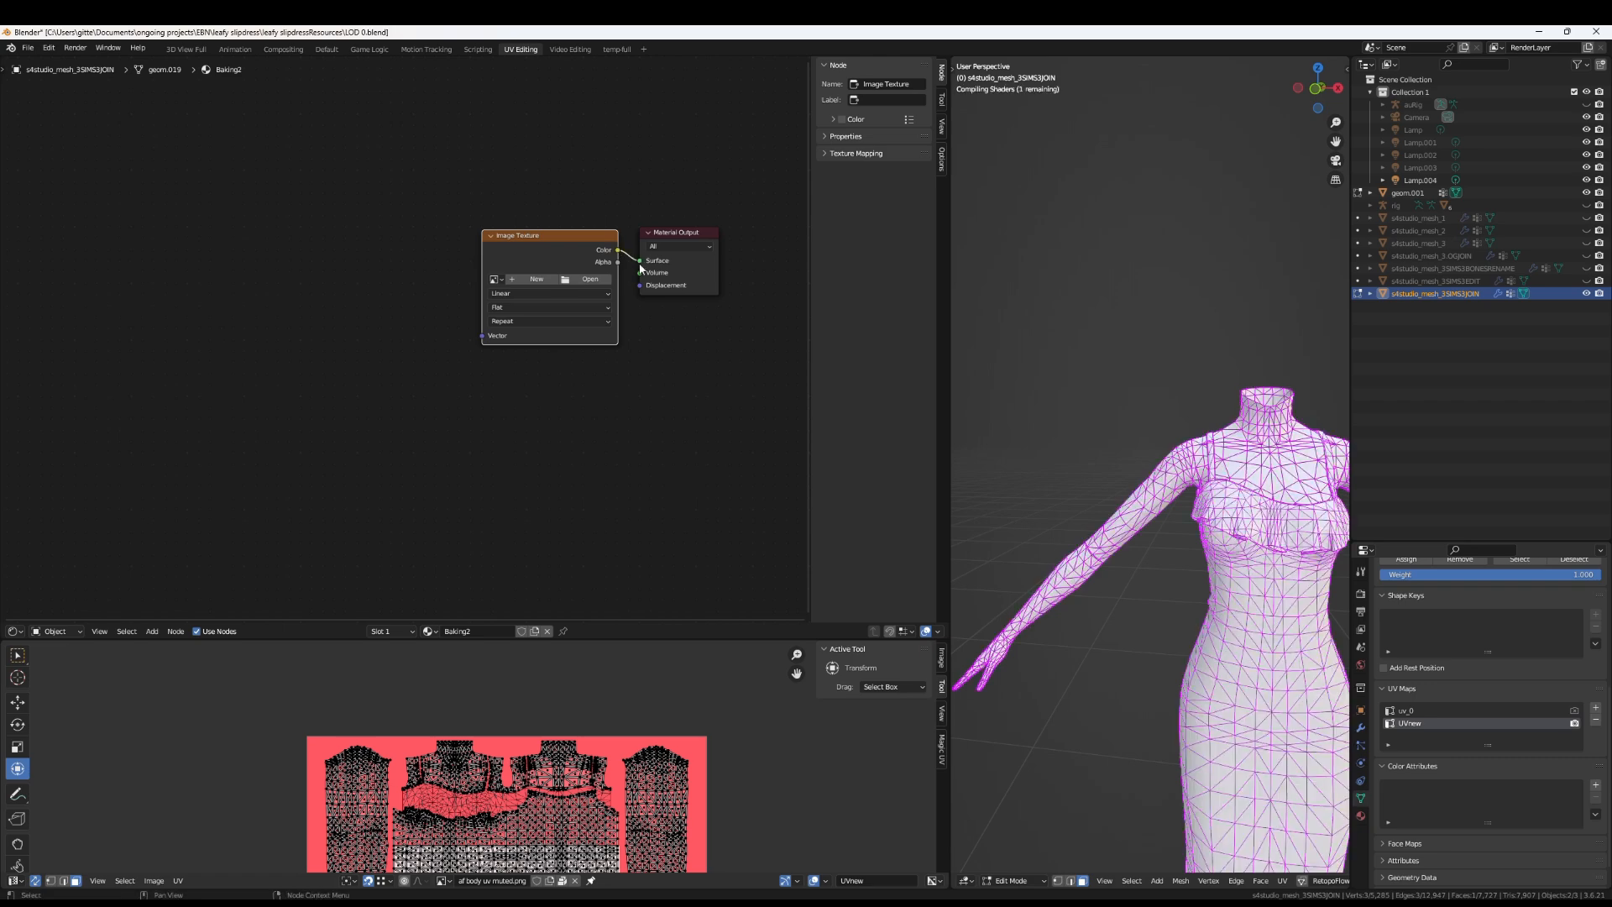
{"action": "left_click", "coordinate": [500, 280]}
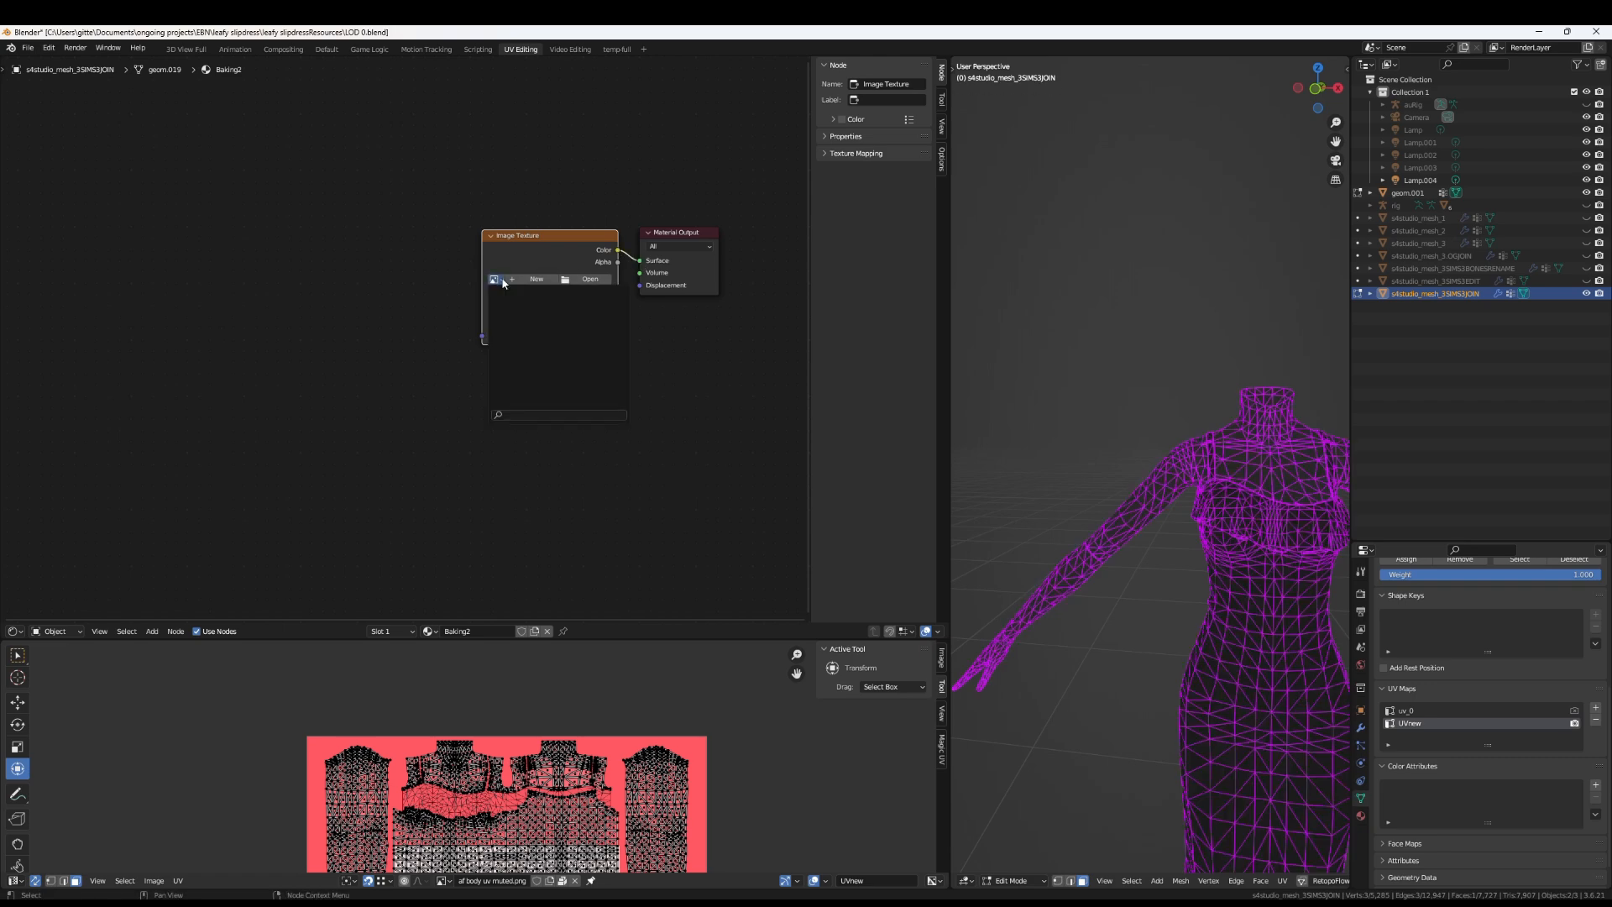
{"action": "left_click", "coordinate": [590, 279]}
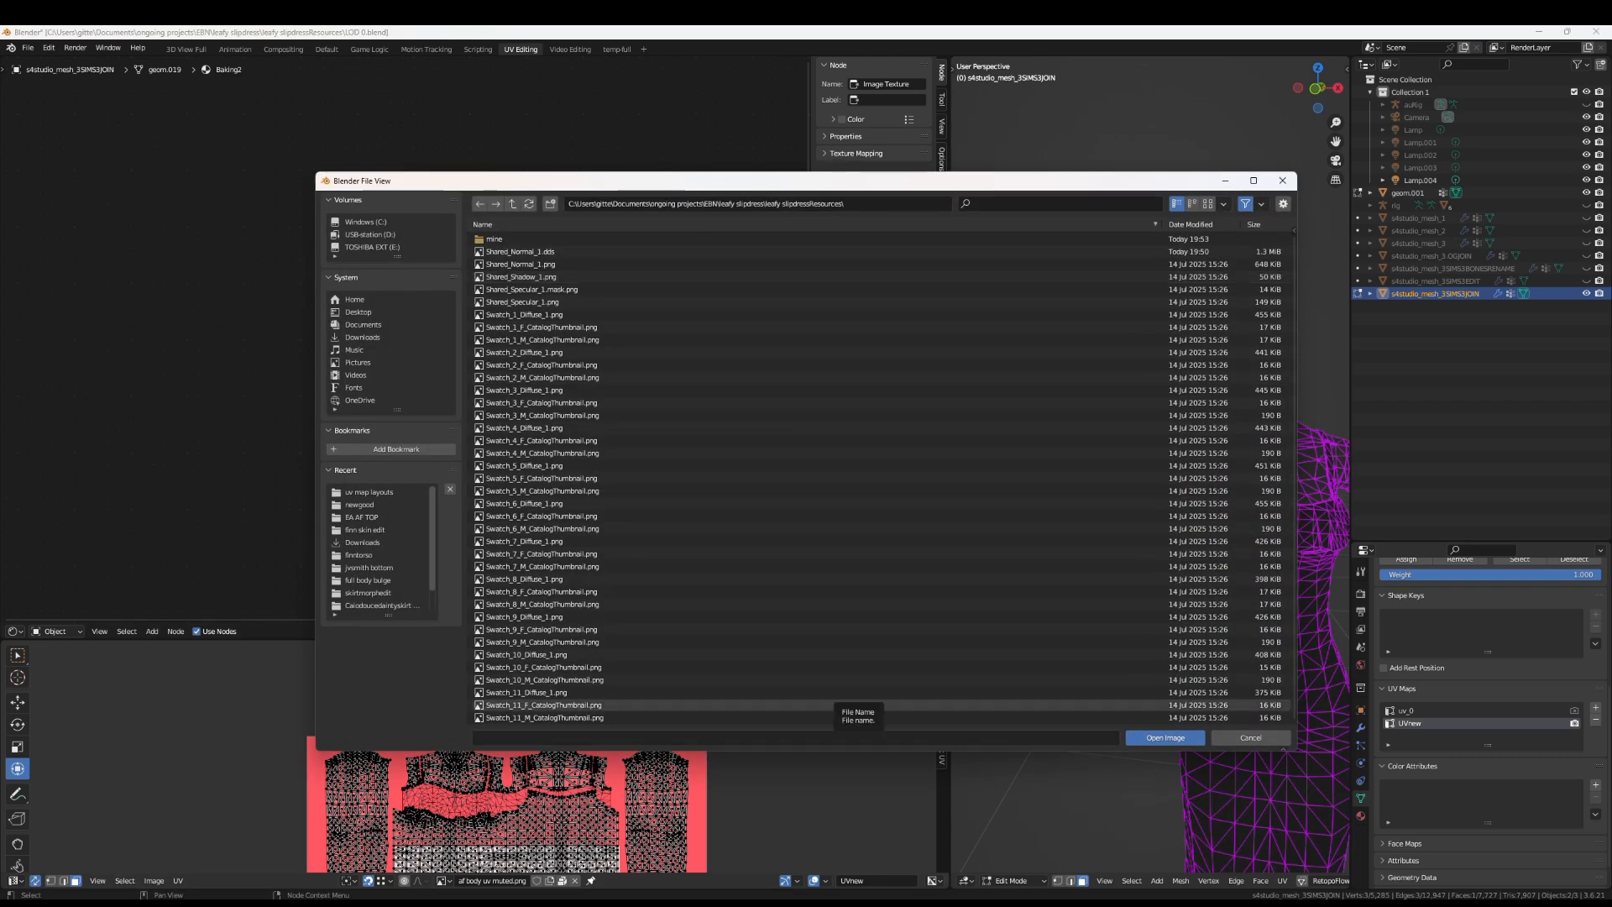
Switch to File Explorer and inspect Swatch_6_Diffuse_1.png from the leafy slipdressResources folder up close
{"action": "mouse_move", "coordinate": [779, 902]}
{"action": "left_click", "coordinate": [779, 848]}
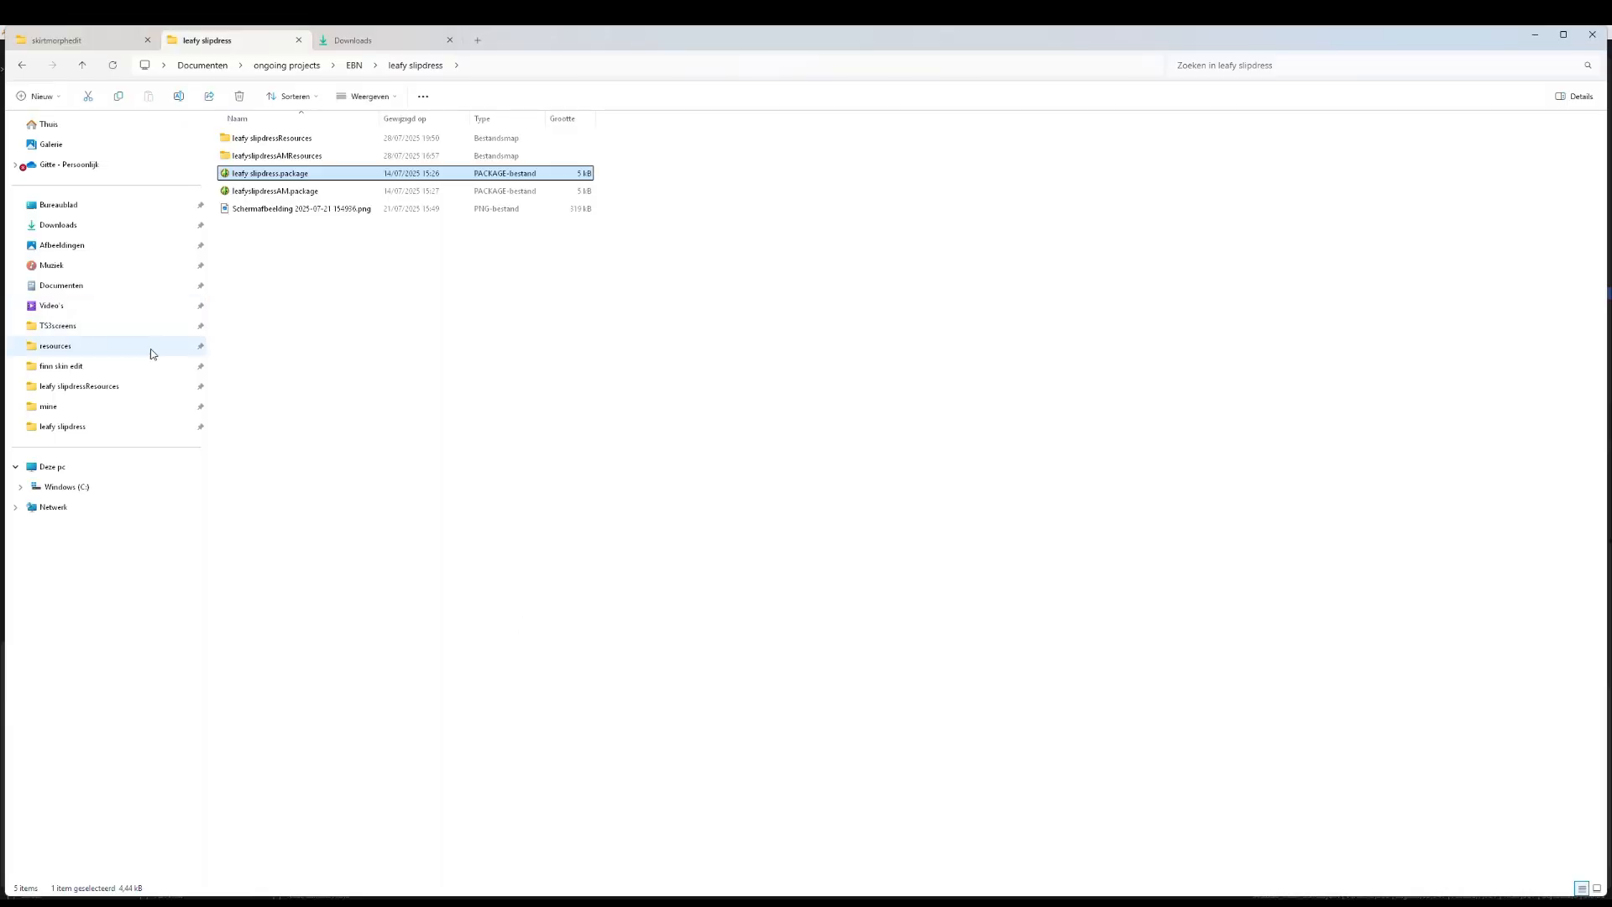
{"action": "left_click", "coordinate": [118, 386]}
{"action": "double_click", "coordinate": [668, 256]}
{"action": "scroll", "coordinate": [739, 609], "scroll_direction": "up", "scroll_amount": 3}
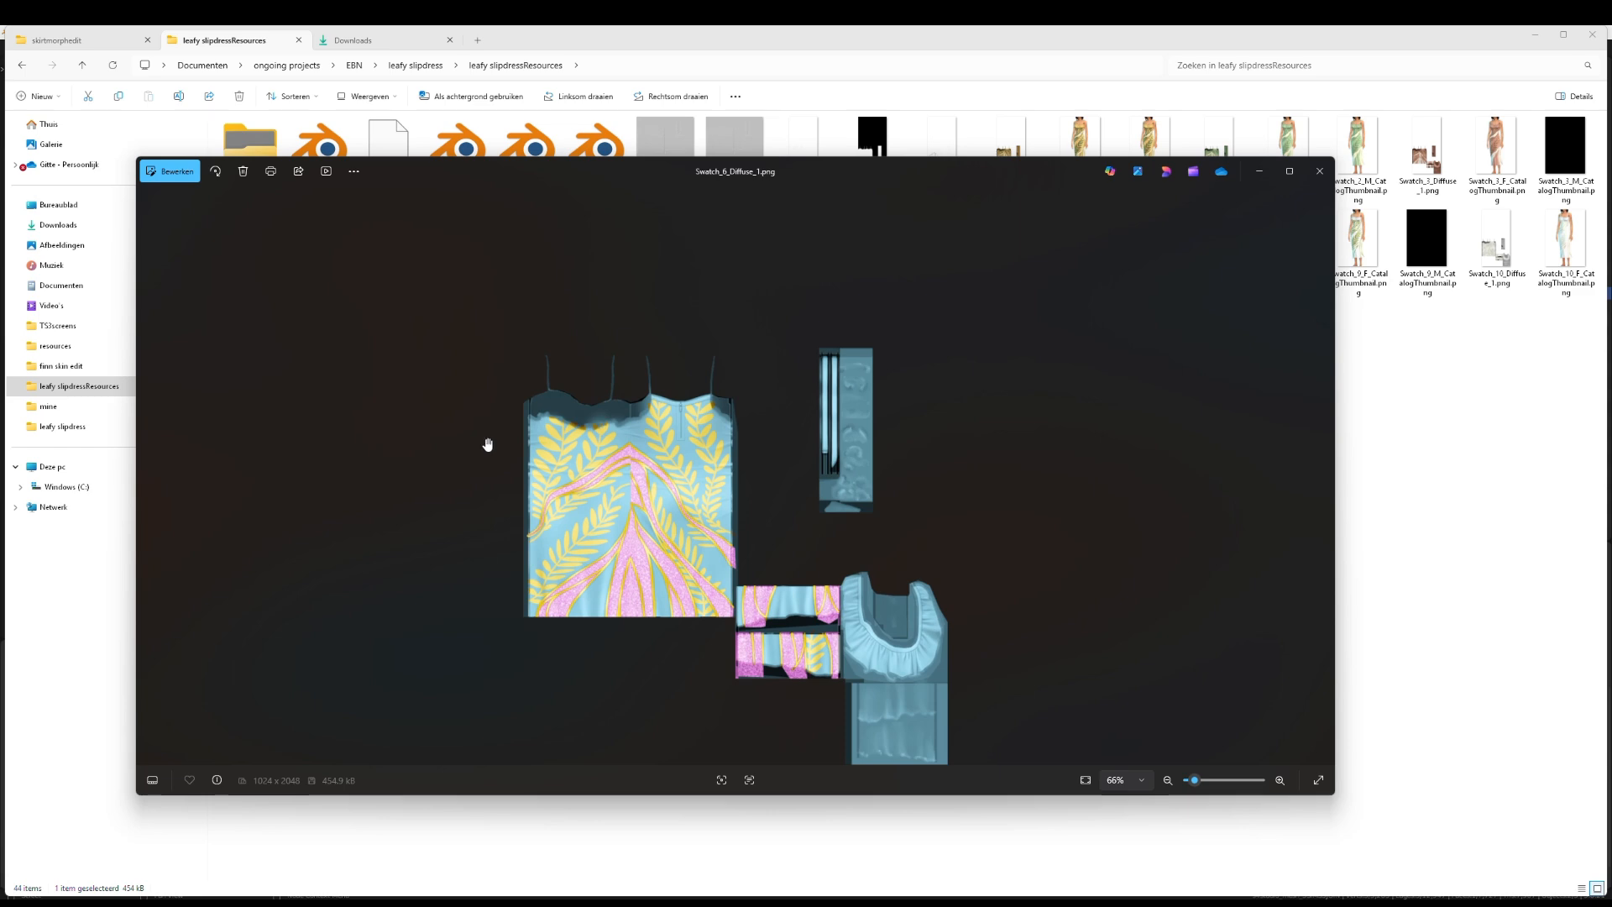
{"action": "scroll", "coordinate": [630, 487], "scroll_direction": "up", "scroll_amount": 2}
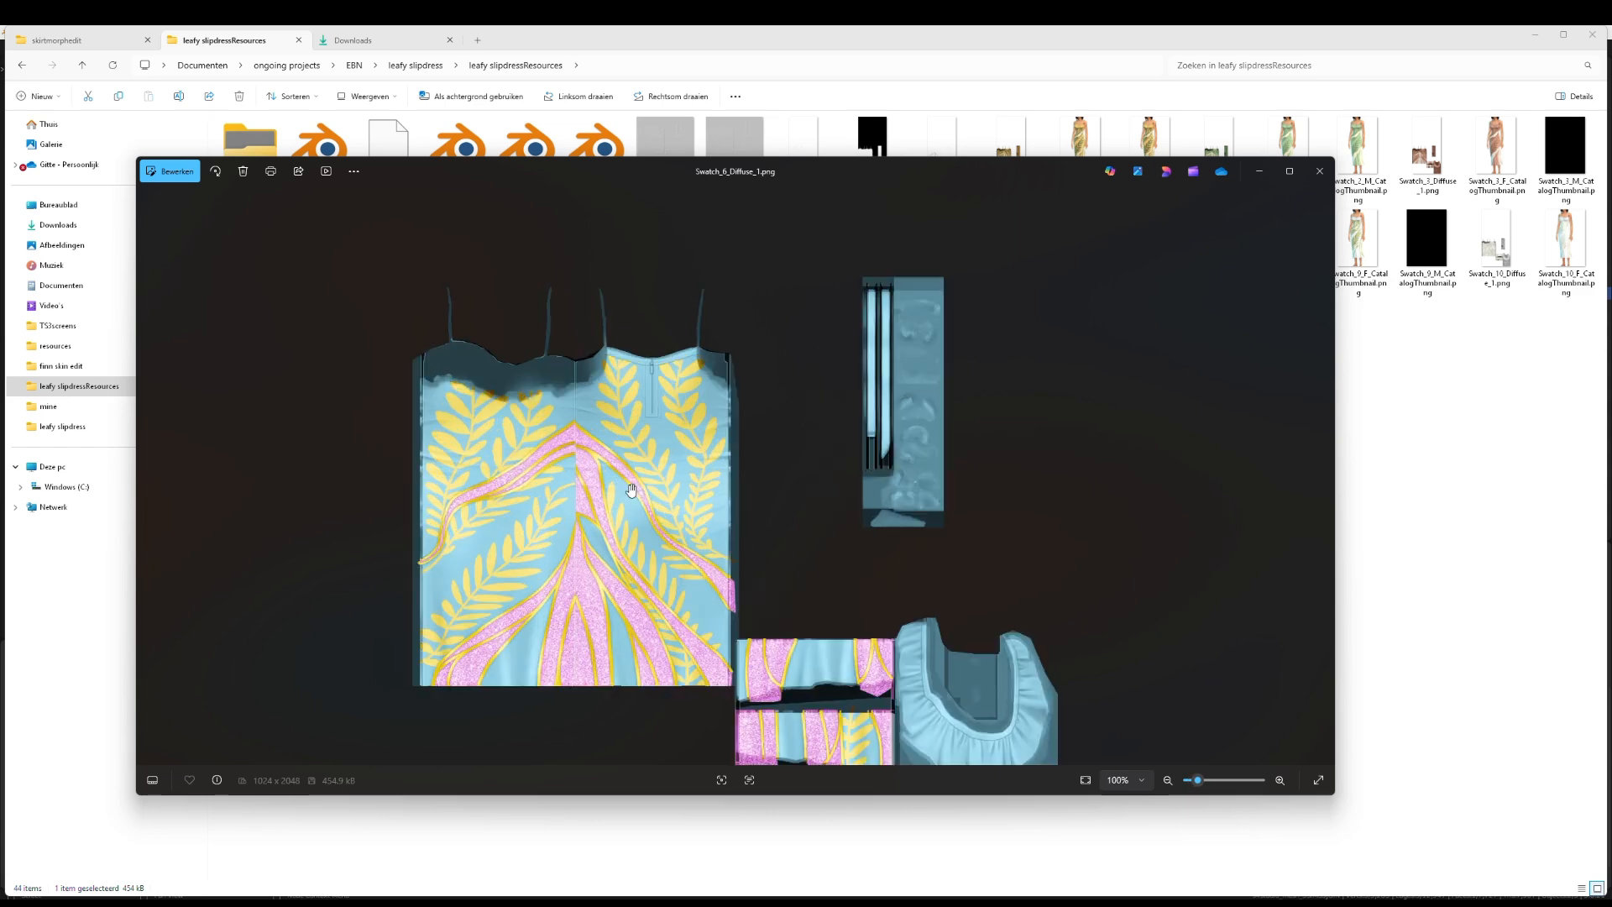
{"action": "scroll", "coordinate": [631, 490], "scroll_direction": "down", "scroll_amount": 2}
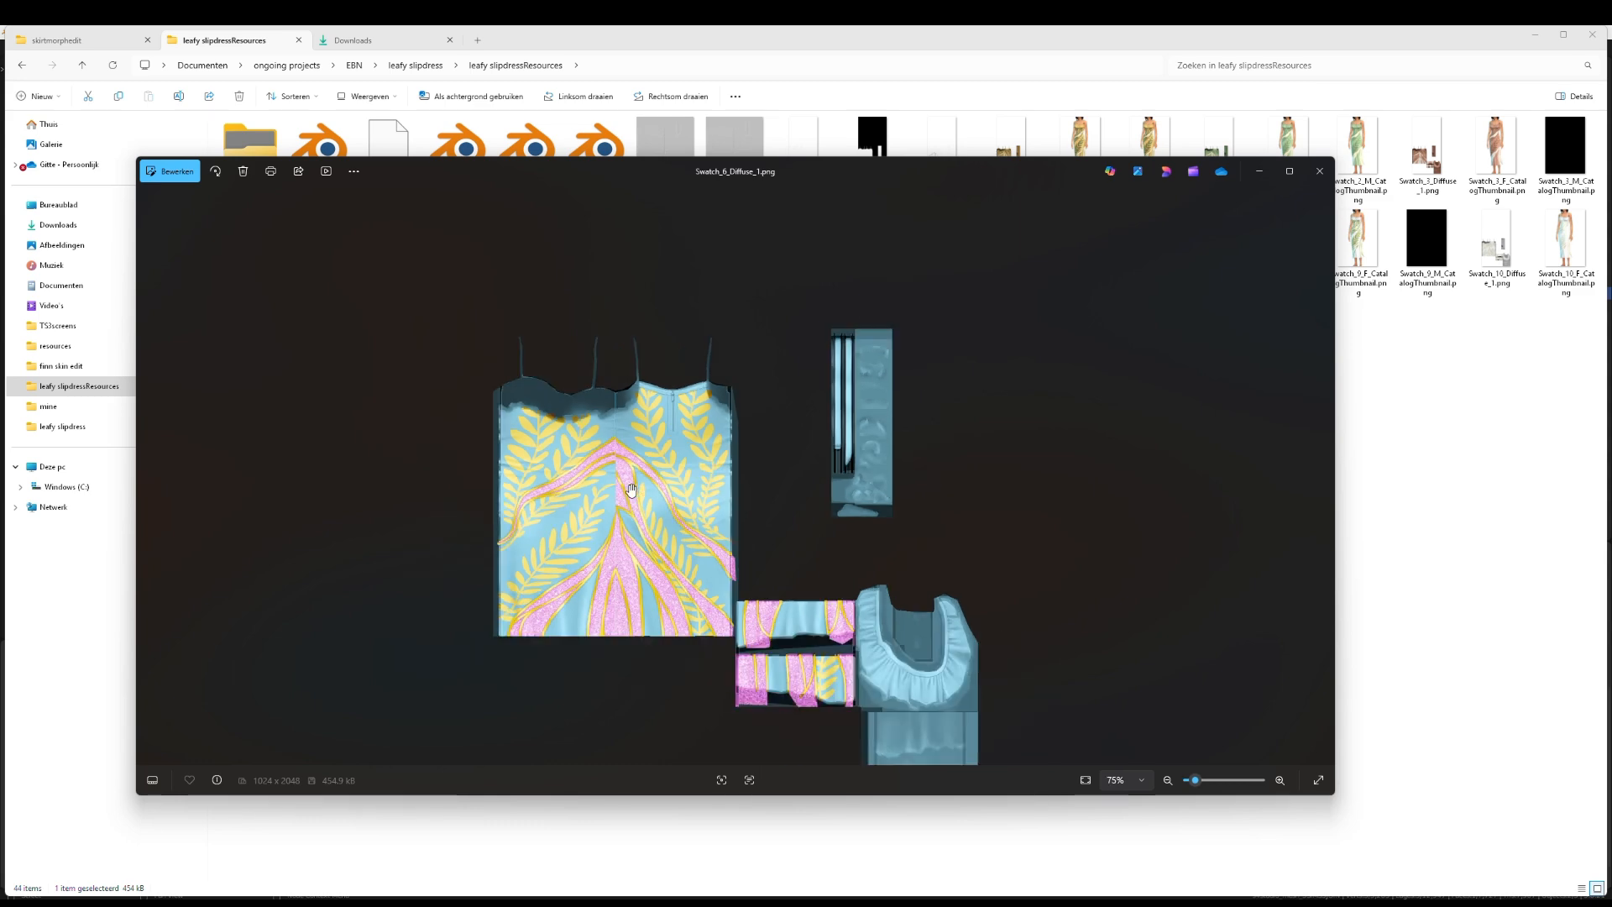
{"action": "left_click", "coordinate": [1319, 170]}
Examine the Swatch_1 female catalog thumbnail and the Swatch_1_Diffuse_1.png texture
{"action": "double_click", "coordinate": [1081, 143]}
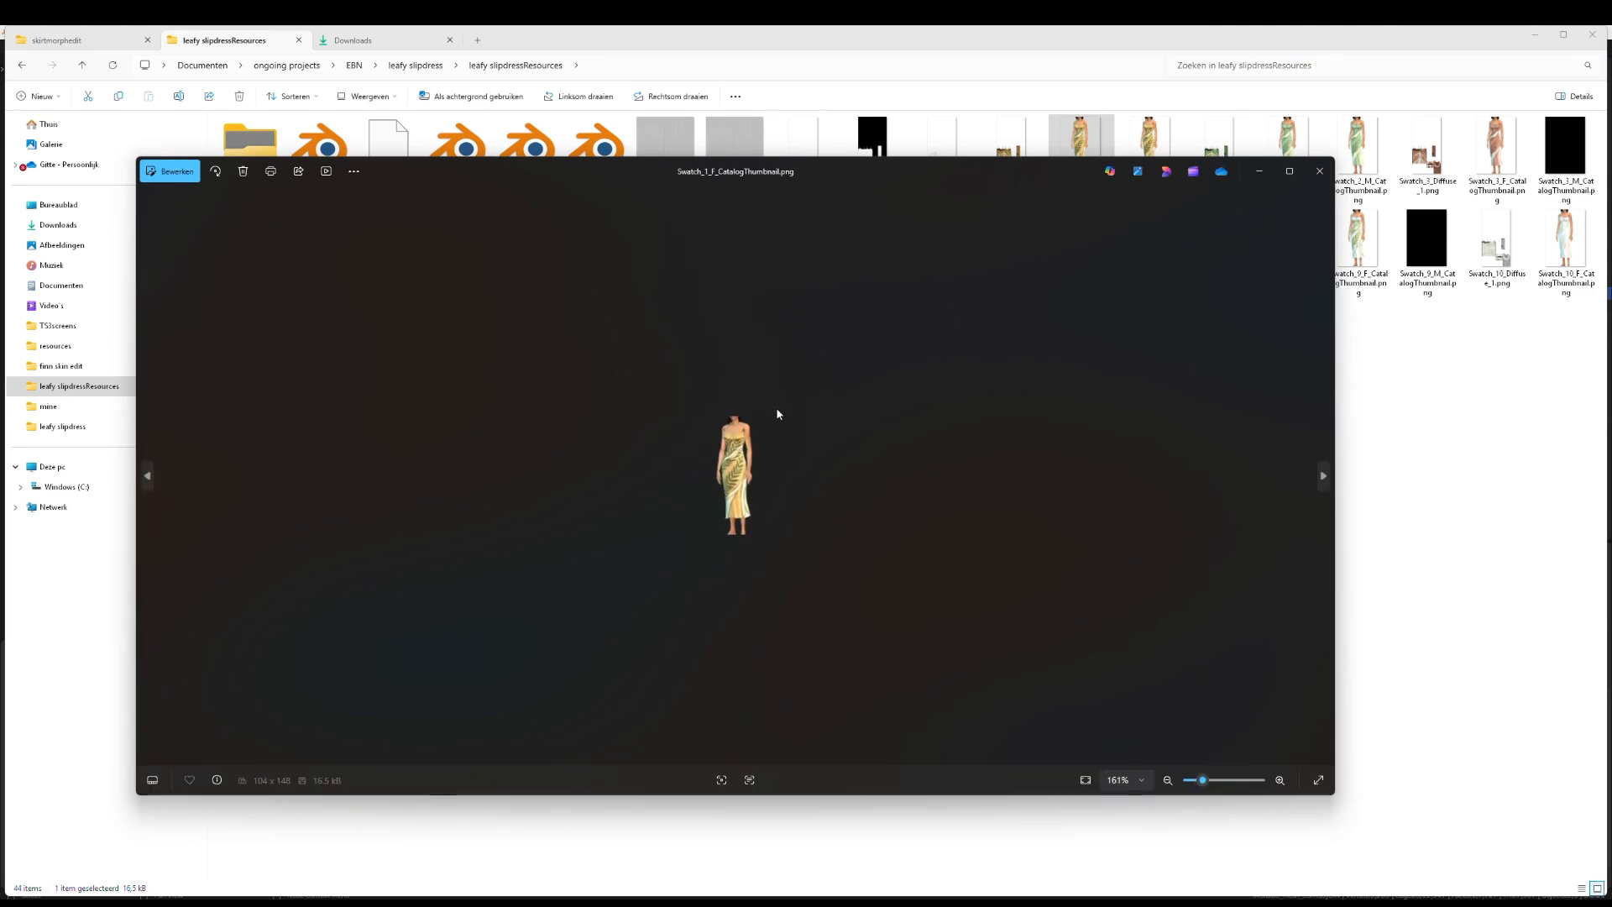
{"action": "scroll", "coordinate": [774, 406], "scroll_direction": "up", "scroll_amount": 3}
{"action": "left_click", "coordinate": [1320, 171]}
{"action": "double_click", "coordinate": [1011, 149]}
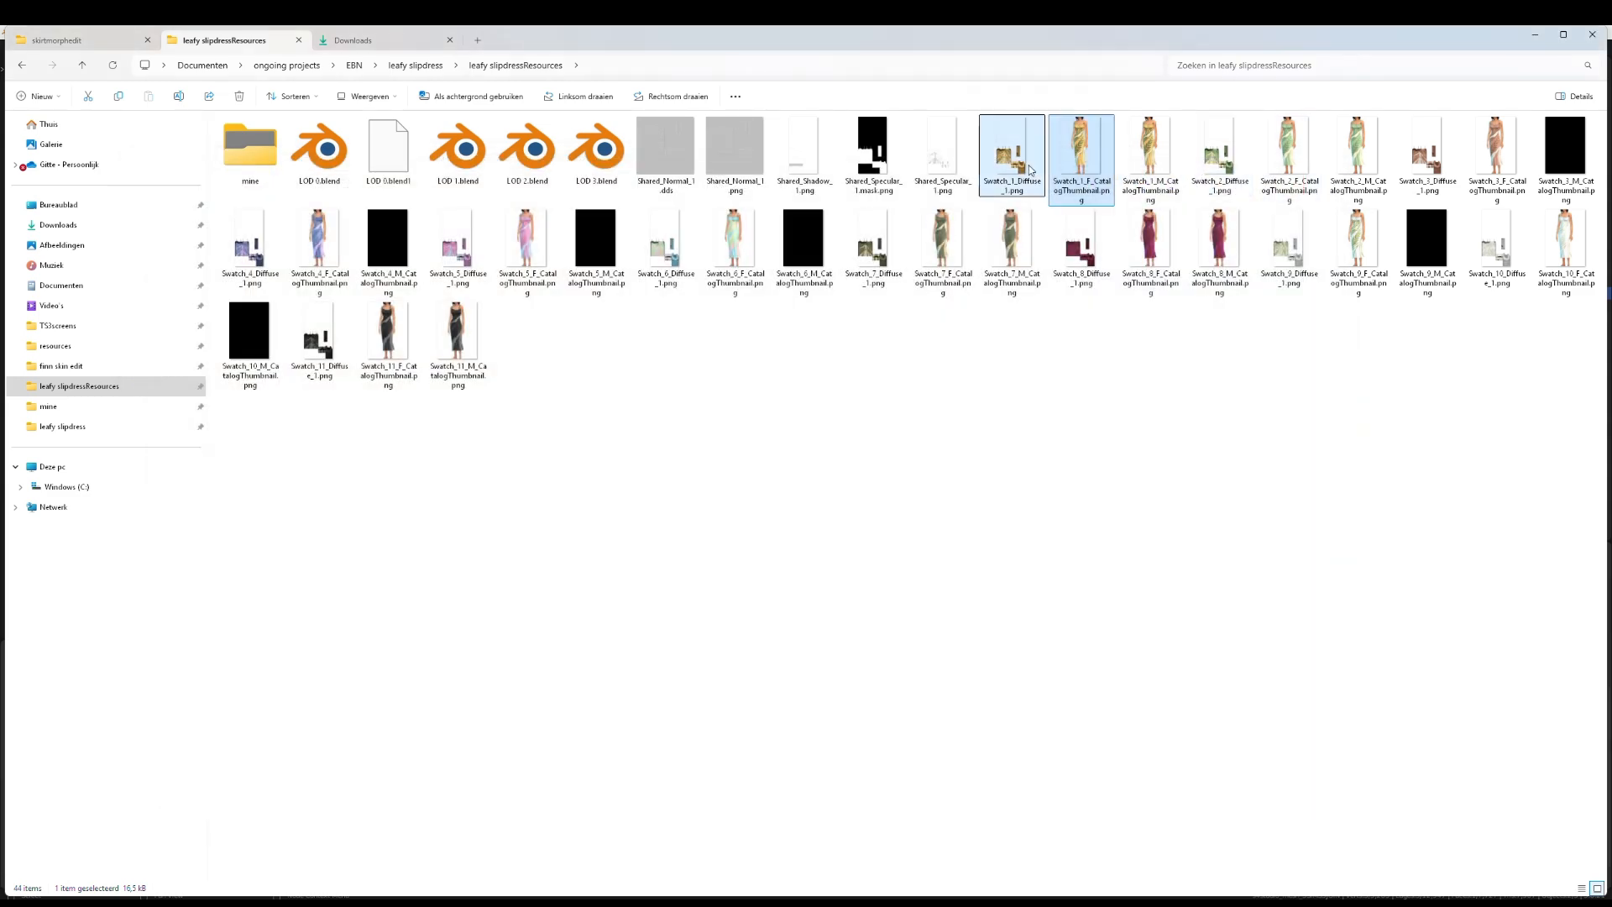
{"action": "scroll", "coordinate": [657, 569], "scroll_direction": "up", "scroll_amount": 3}
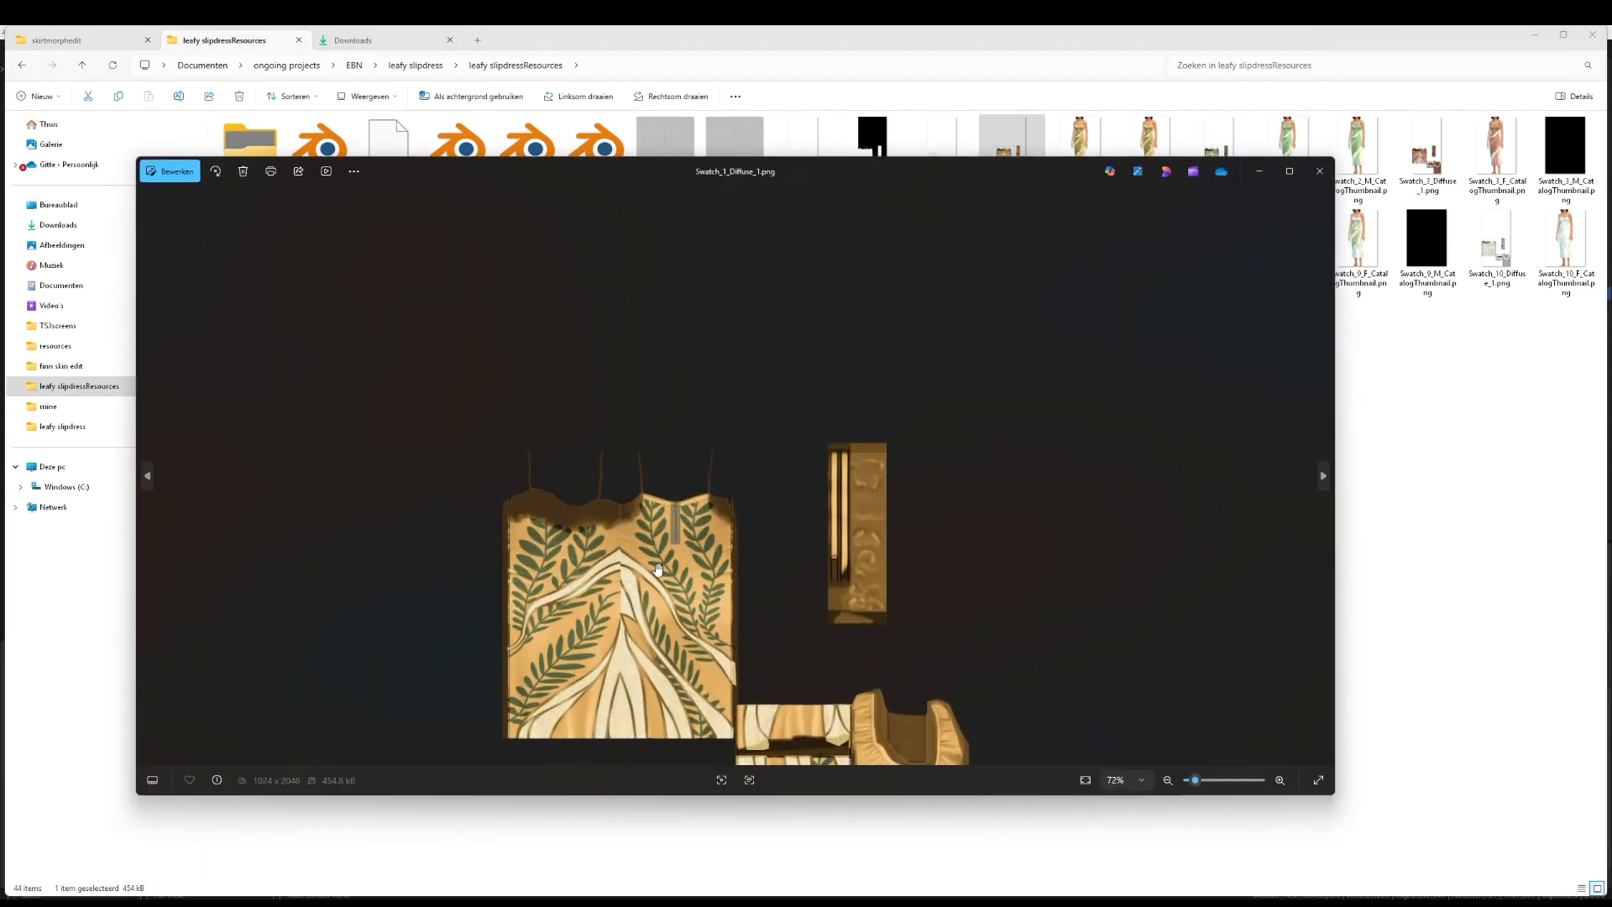
{"action": "left_click", "coordinate": [1320, 170]}
Examine the Swatch_10_Diffuse_1.png texture and the Swatch_3 and Swatch_10 female catalog thumbnails
{"action": "double_click", "coordinate": [1499, 269]}
{"action": "scroll", "coordinate": [622, 528], "scroll_direction": "up", "scroll_amount": 4}
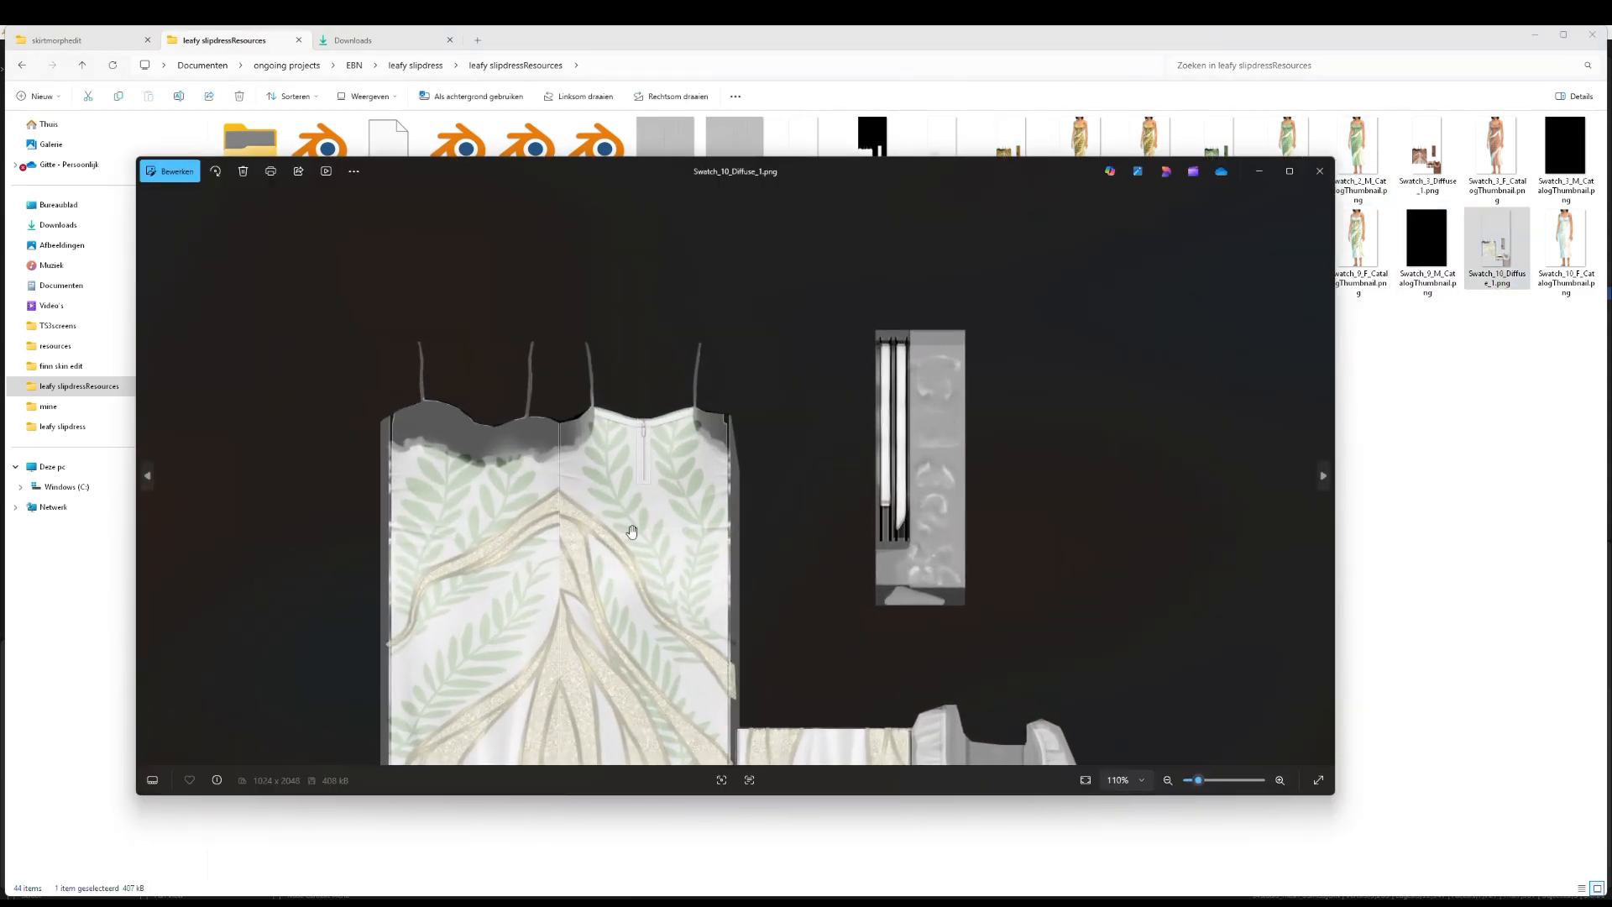
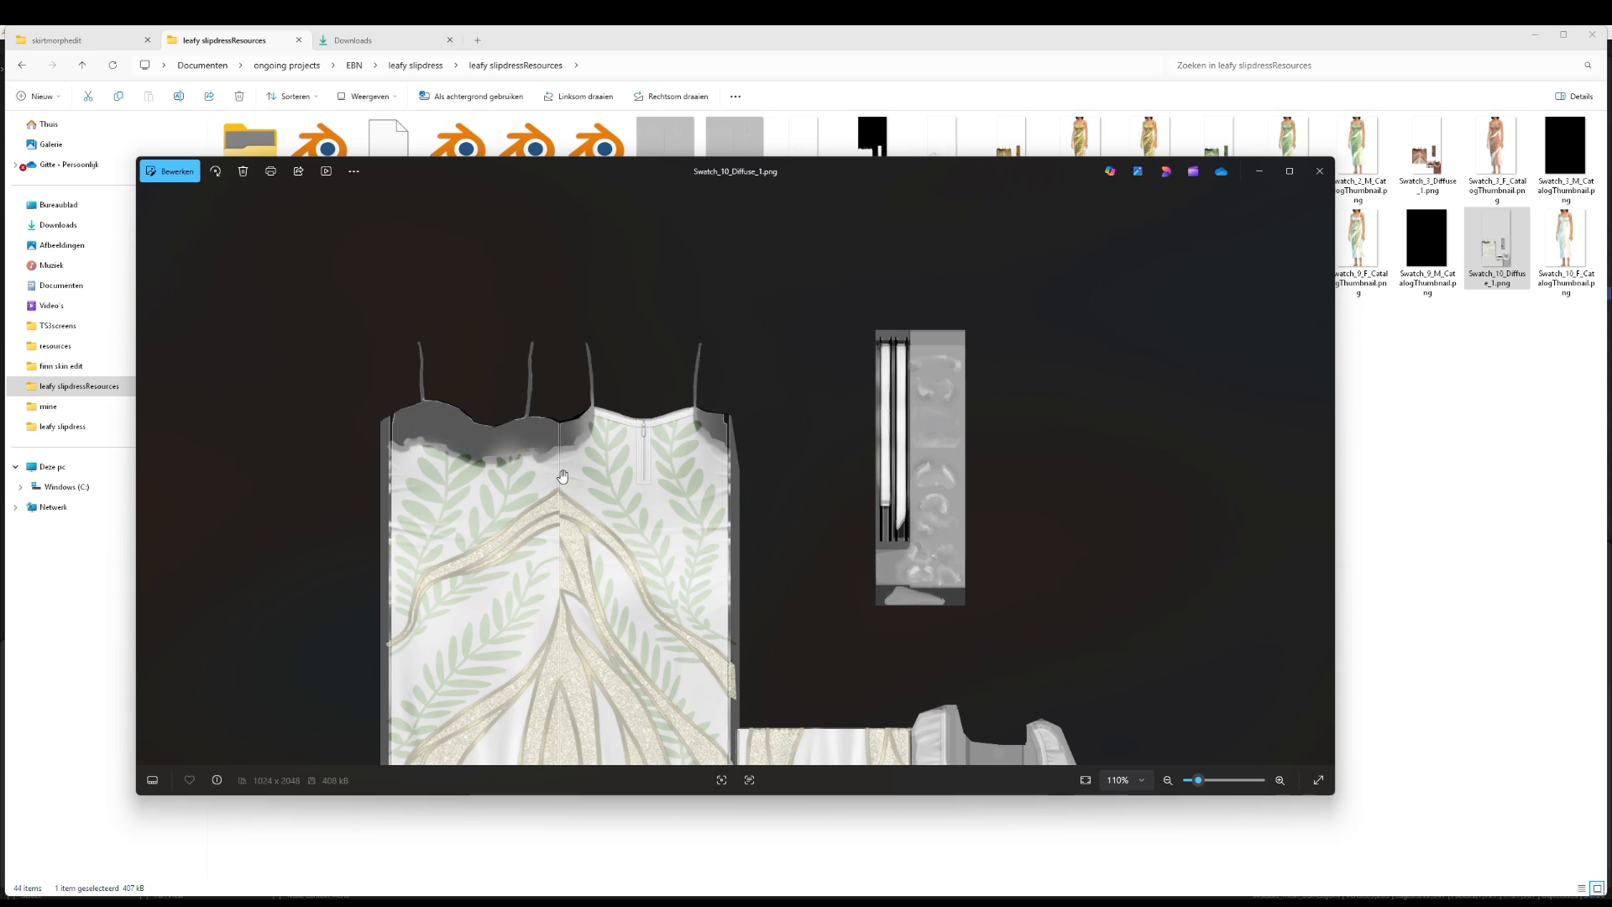
{"action": "left_click", "coordinate": [1320, 171]}
{"action": "double_click", "coordinate": [1496, 152]}
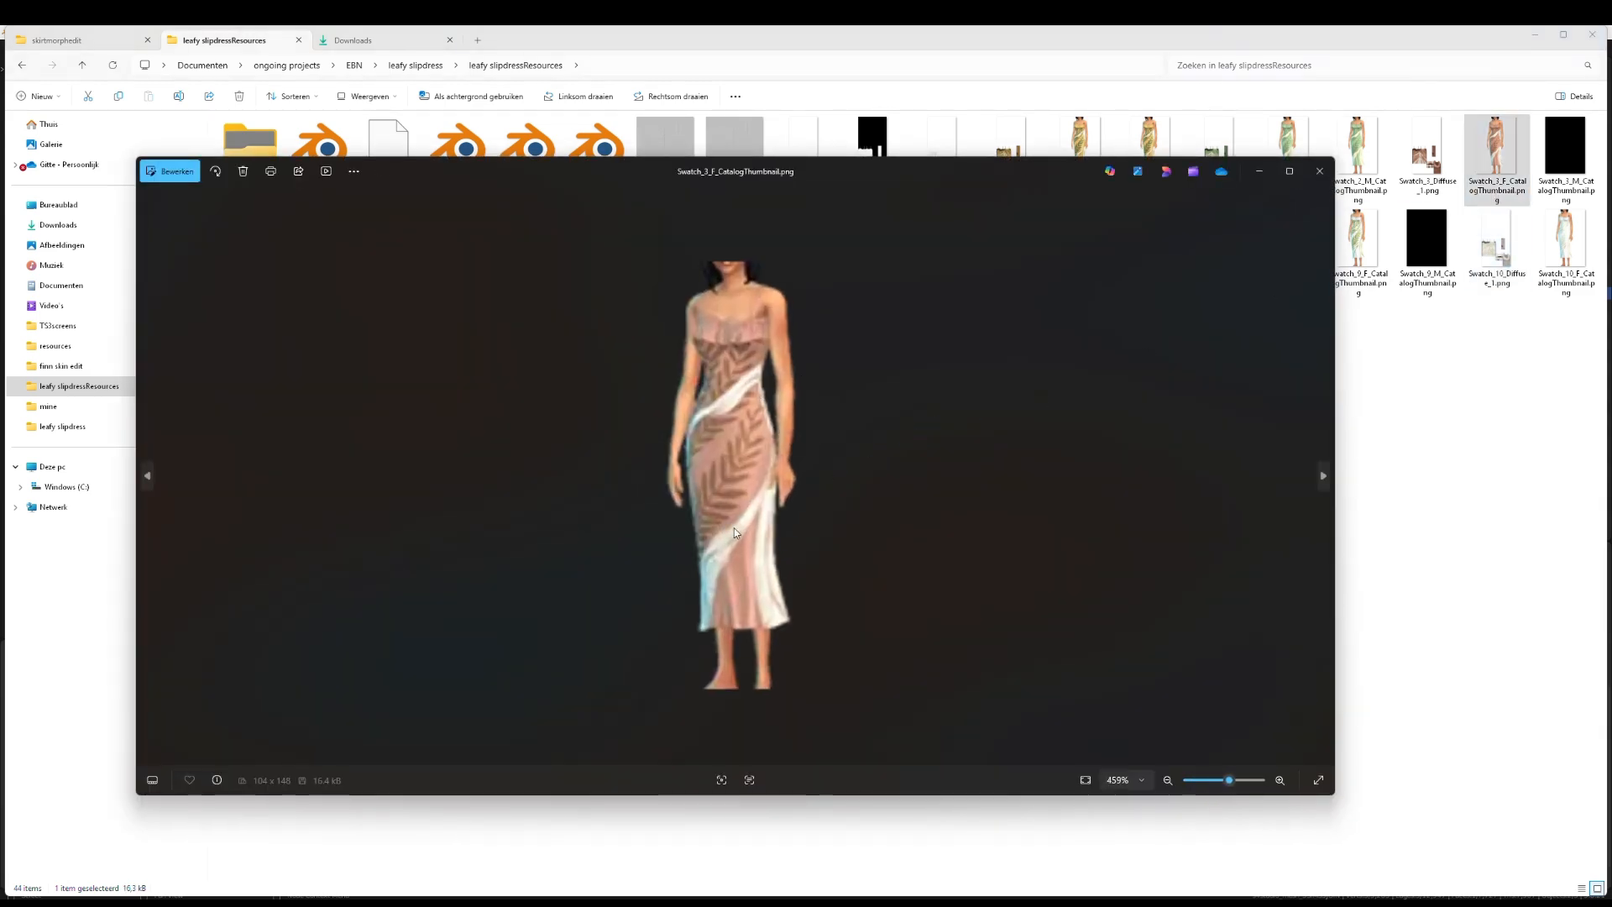
{"action": "left_click", "coordinate": [1319, 171]}
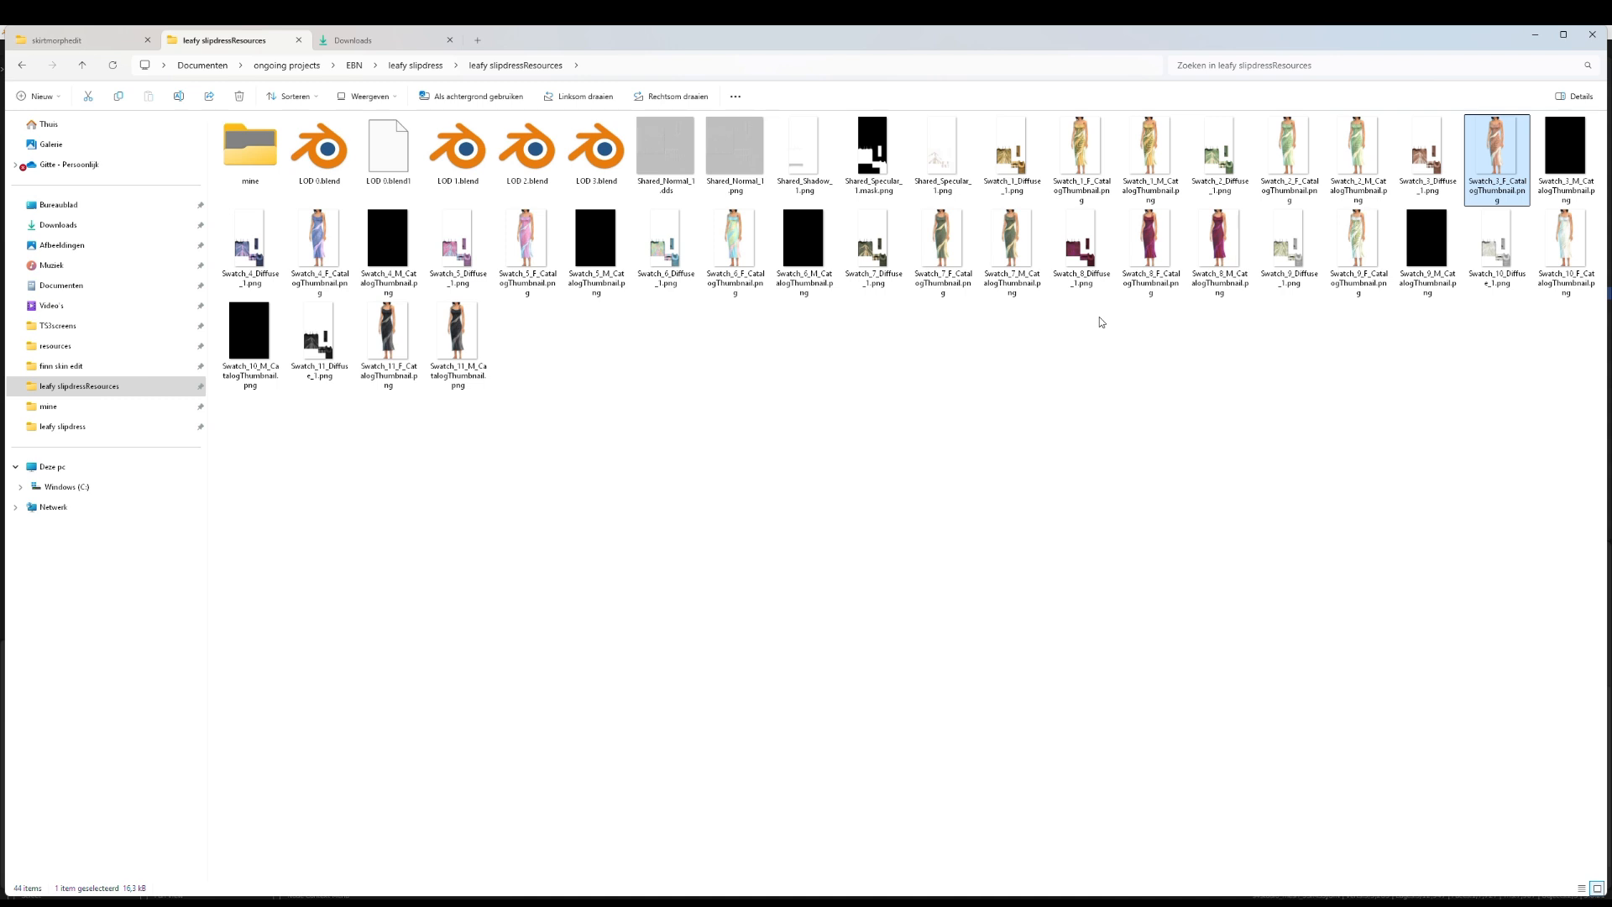
{"action": "double_click", "coordinate": [1587, 231]}
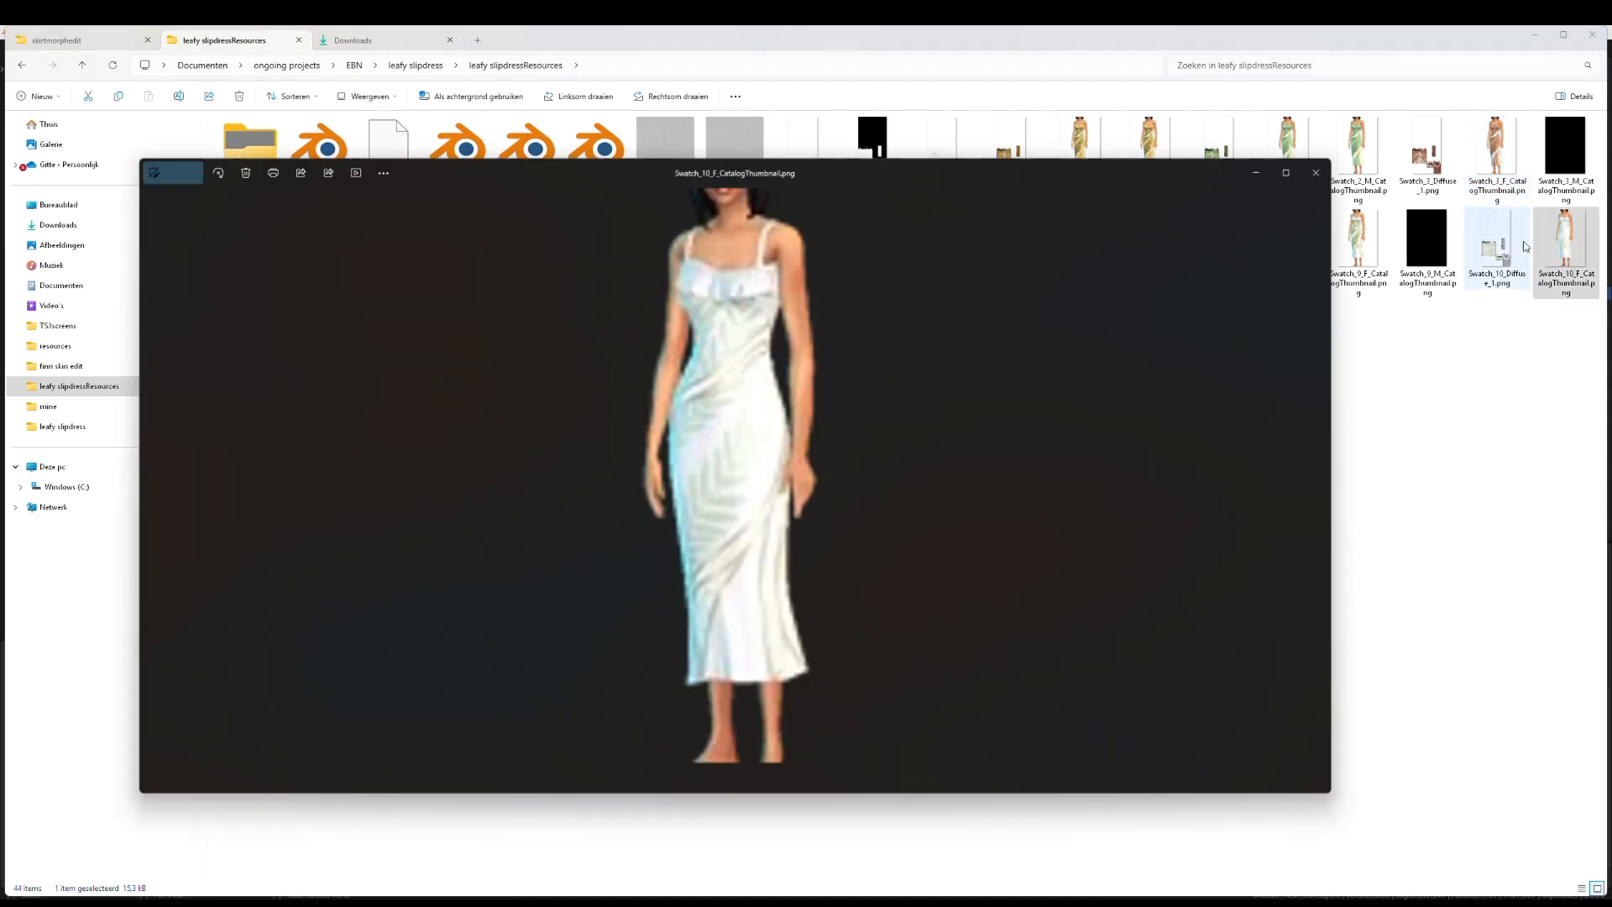
{"action": "left_click", "coordinate": [1320, 172]}
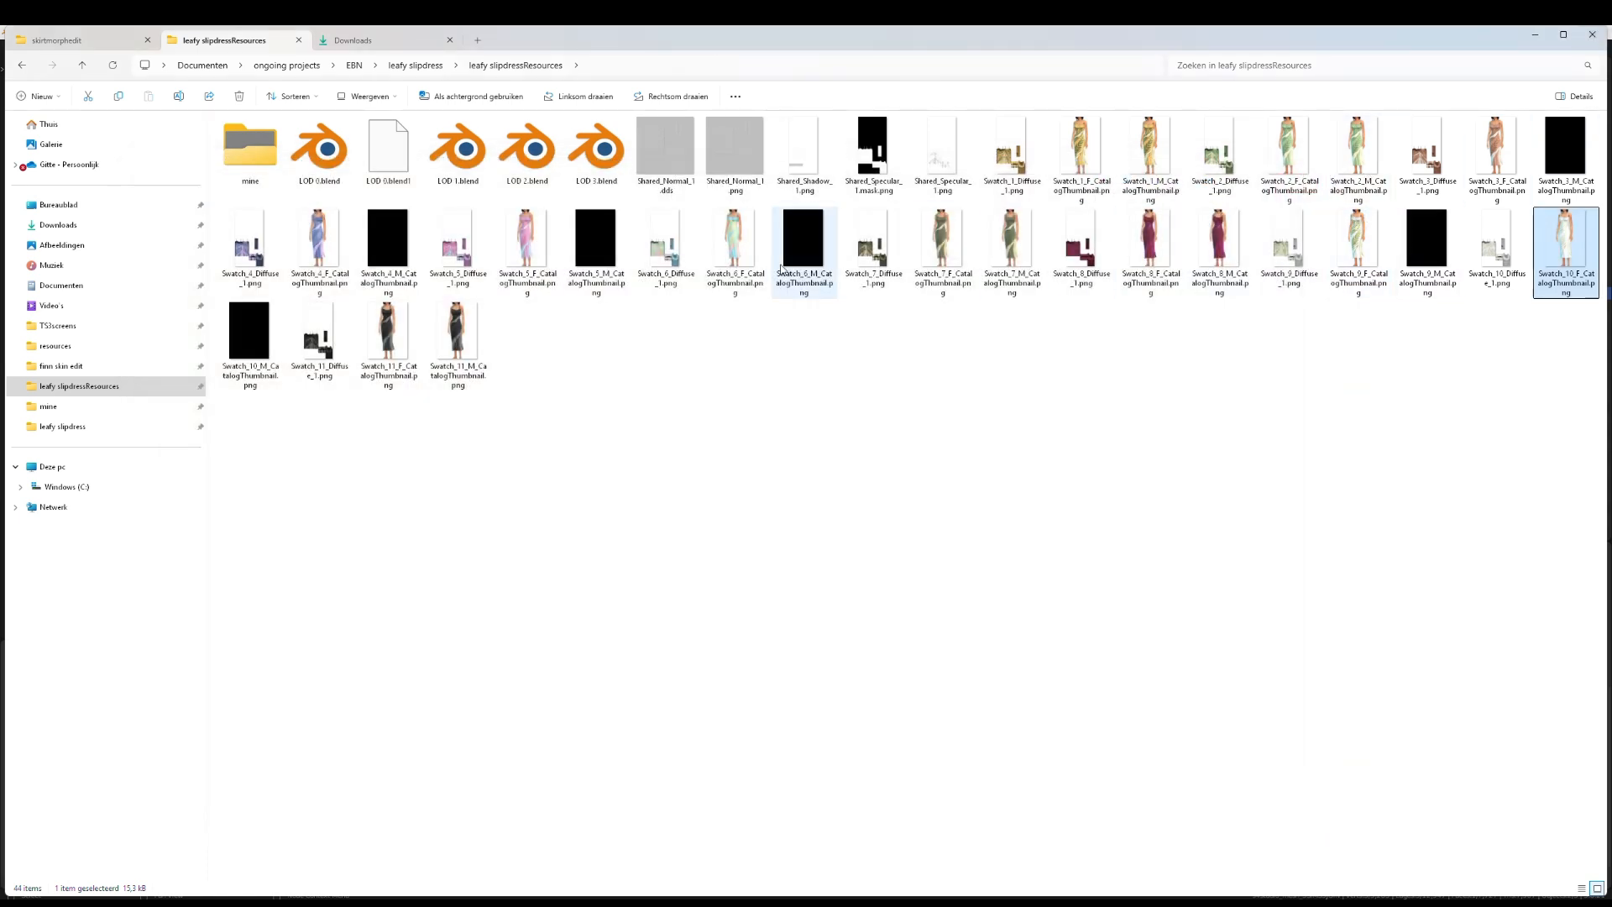
Return to Blender and load Swatch_6_Diffuse_1.png into the Image Texture node
{"action": "left_click", "coordinate": [735, 243]}
{"action": "left_click", "coordinate": [665, 243]}
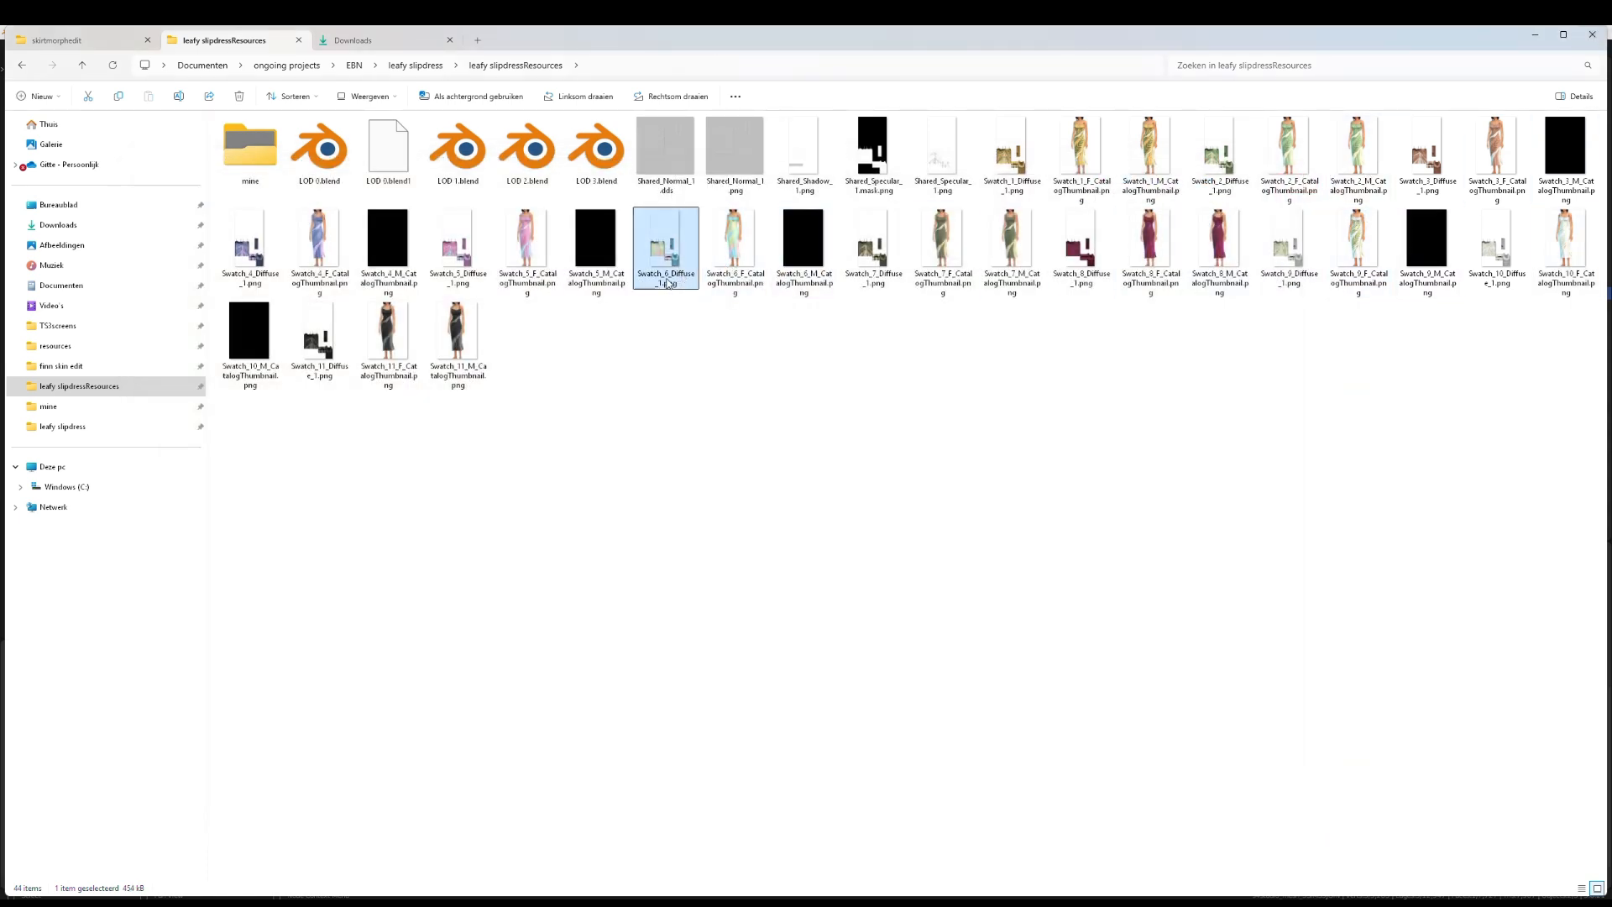
{"action": "left_click", "coordinate": [1593, 34]}
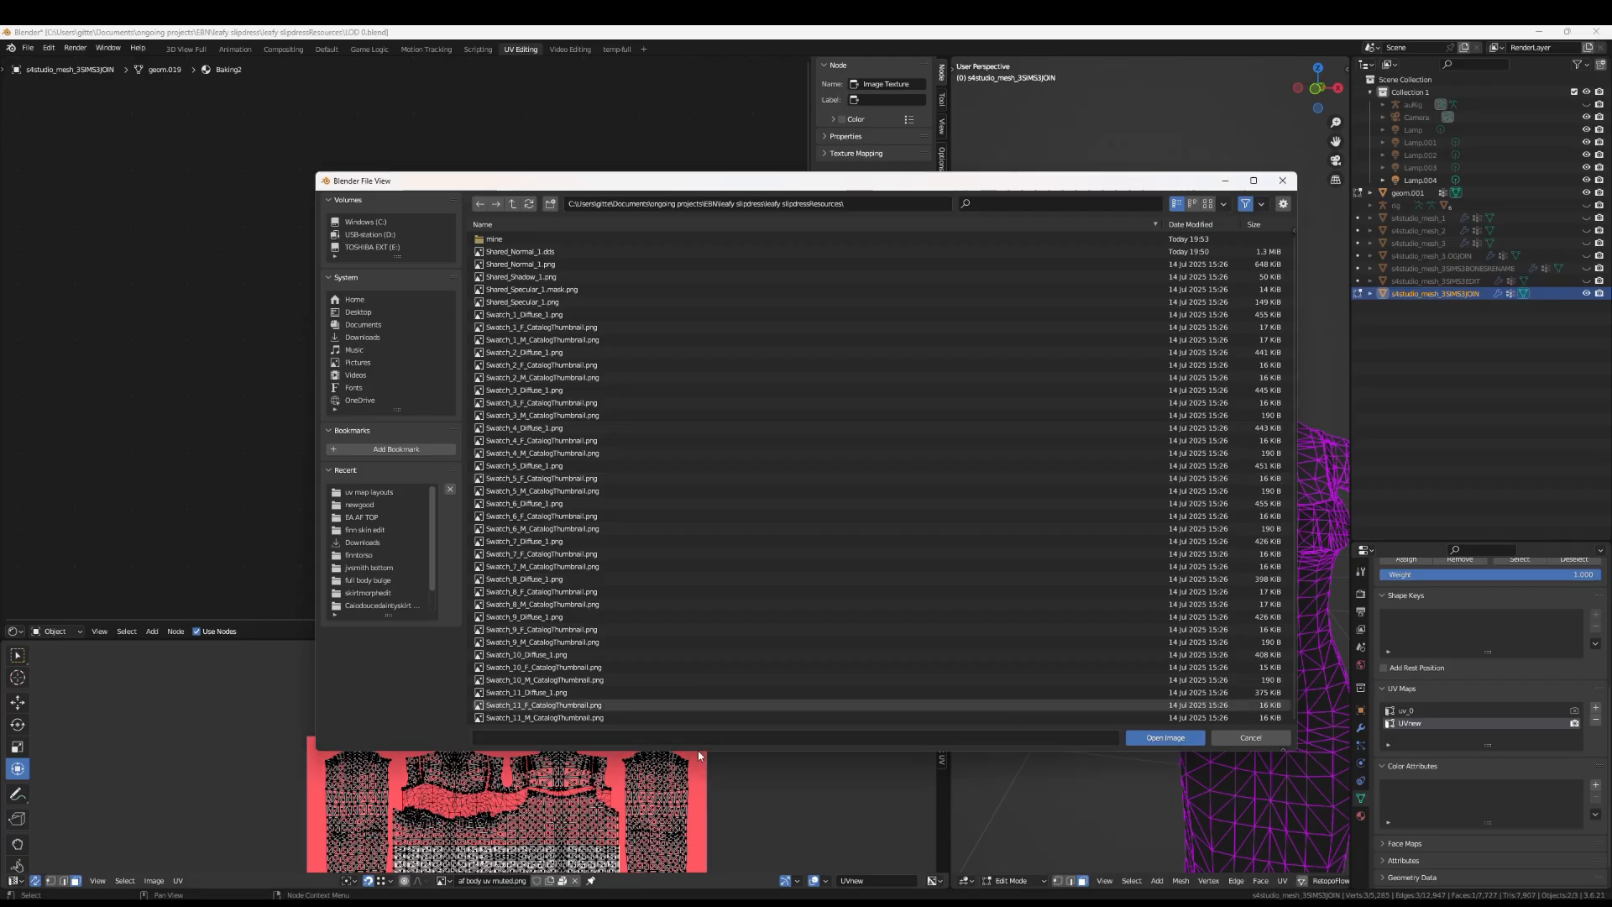
{"action": "left_click", "coordinate": [568, 503]}
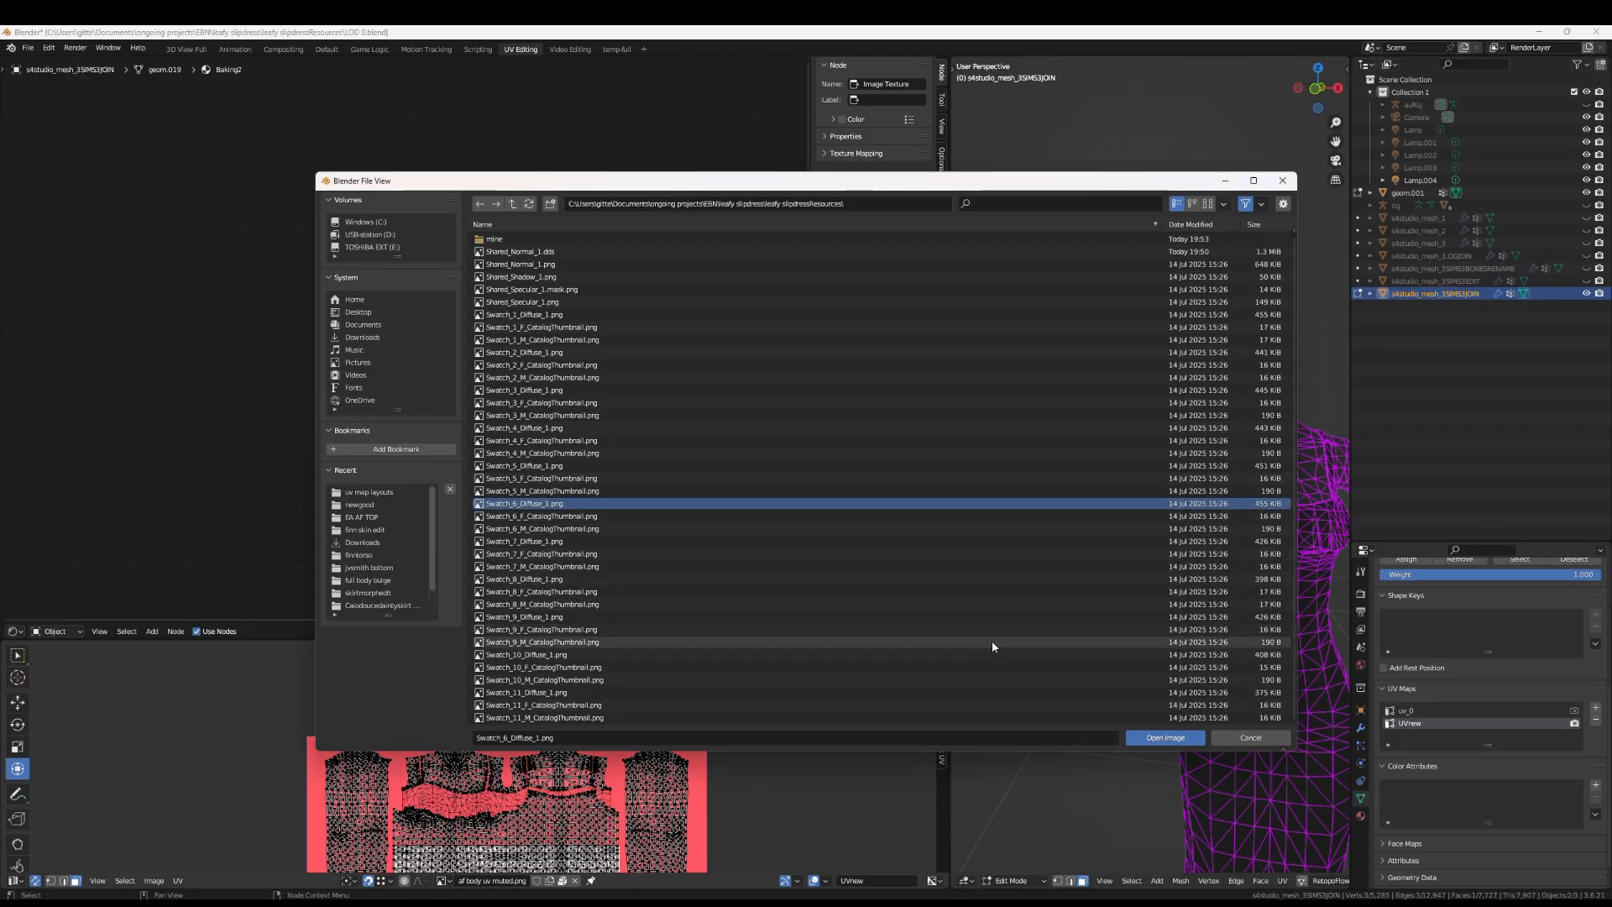
{"action": "left_click", "coordinate": [1165, 737]}
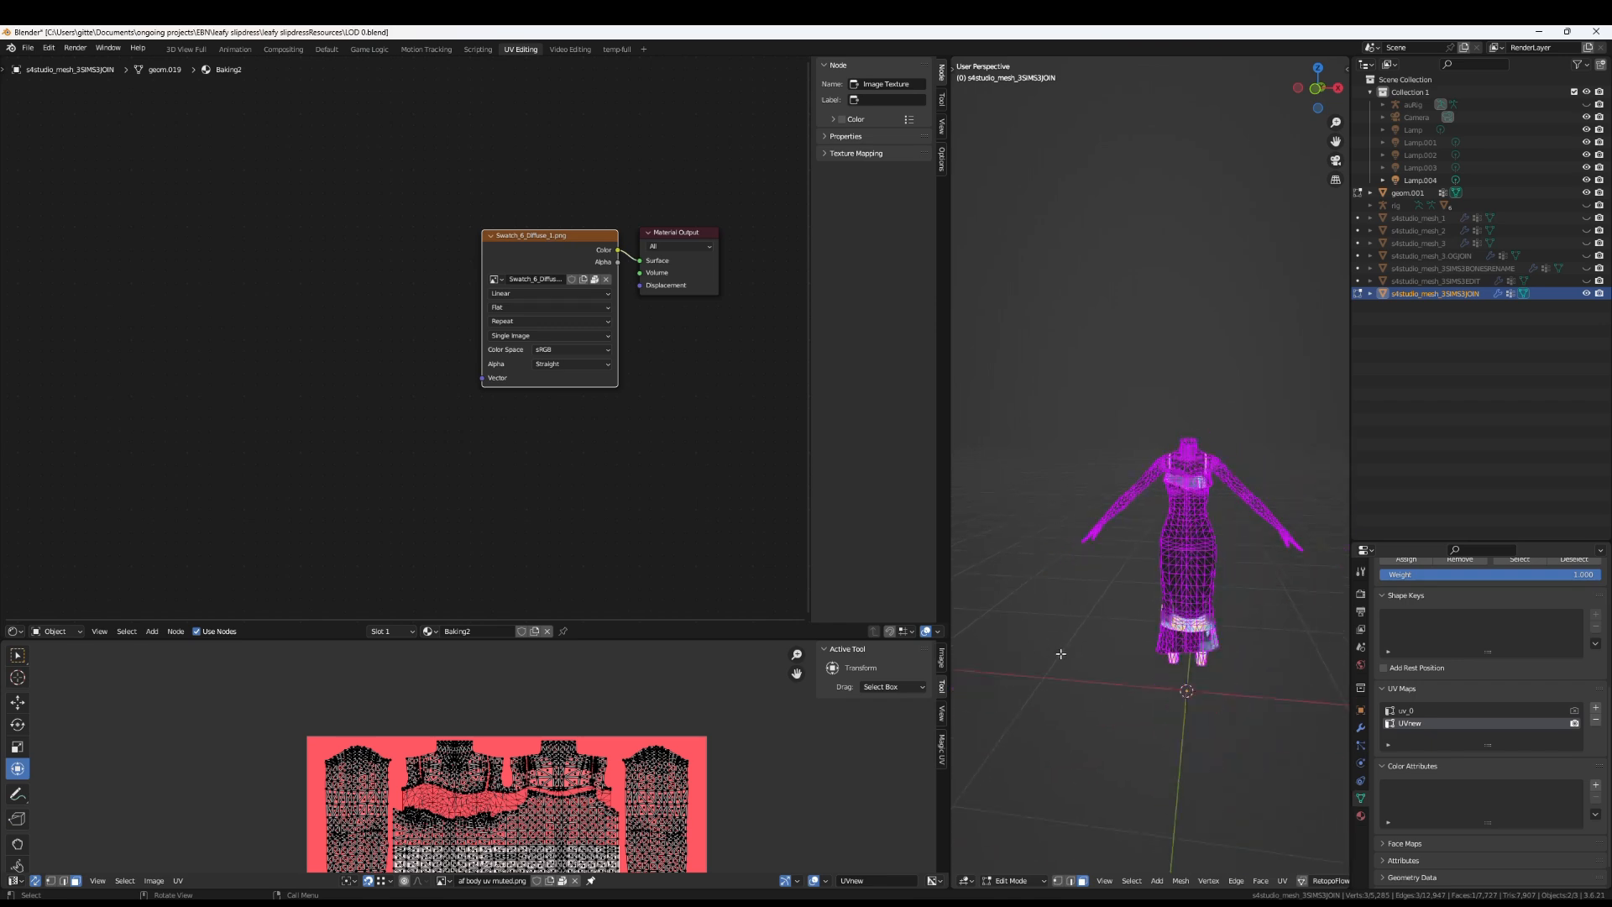
Make uv_0 the UV map used for rendering so the swatch texture follows the dress's original layout
{"action": "scroll", "coordinate": [1175, 654], "scroll_direction": "up", "scroll_amount": 1}
{"action": "scroll", "coordinate": [1200, 690], "scroll_direction": "up", "scroll_amount": 7}
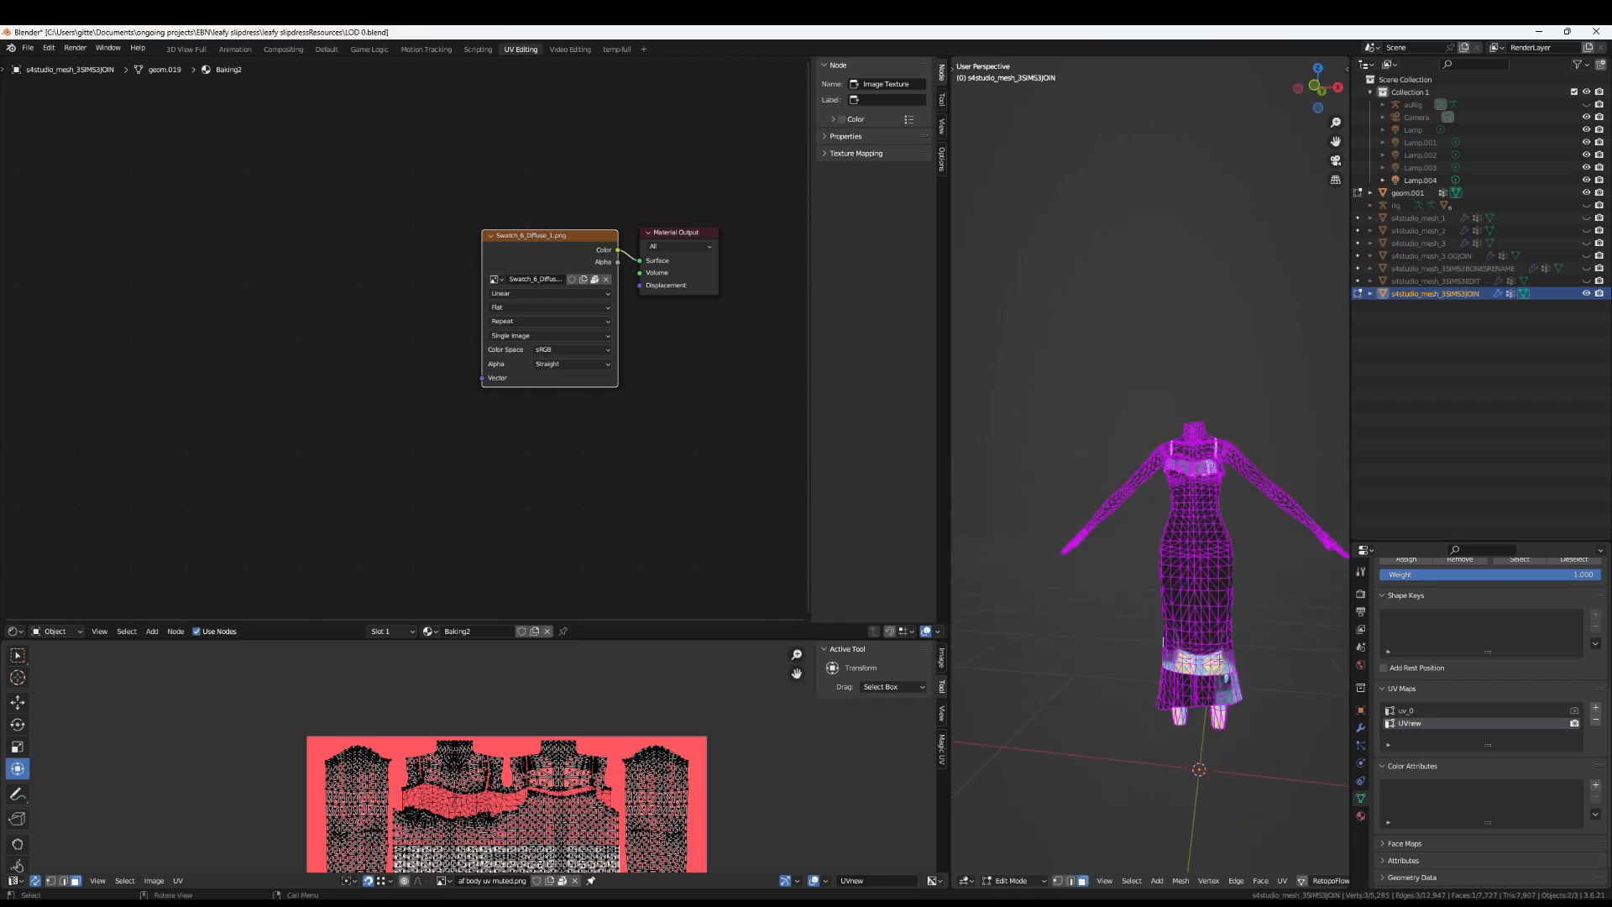
{"action": "scroll", "coordinate": [1159, 529], "scroll_direction": "down", "scroll_amount": 6}
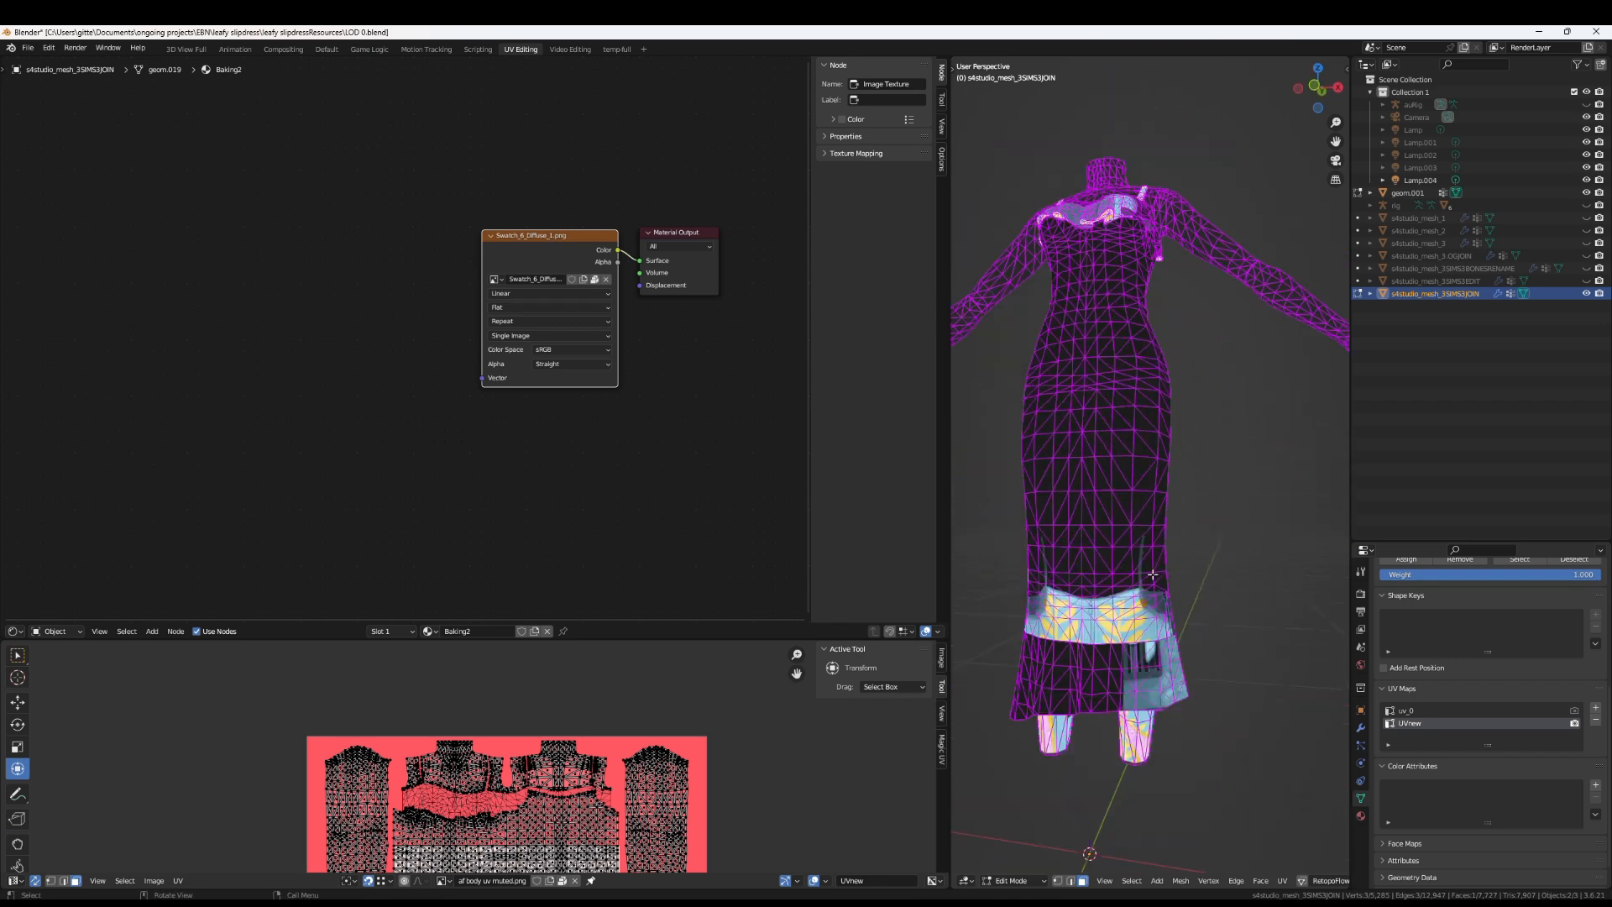
{"action": "left_click", "coordinate": [1574, 710]}
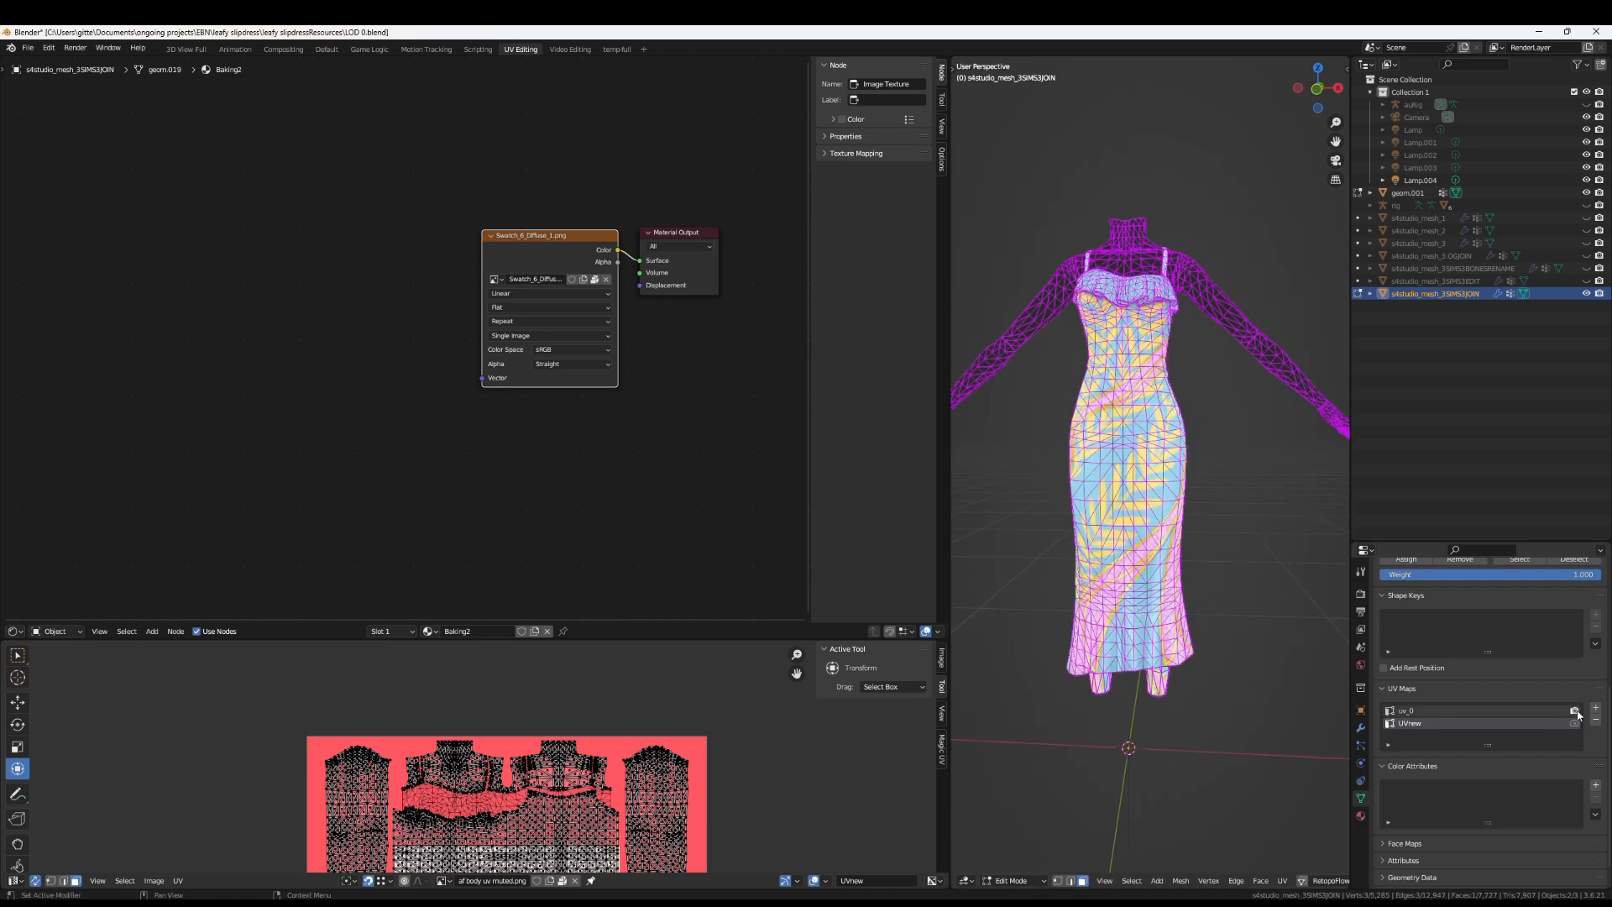
Add a UV Map node set to uv_0 and connect its UV output to the image texture's Vector input
{"action": "middle_click_drag", "start_coordinate": [737, 456], "coordinate": [763, 580], "text": "shift"}
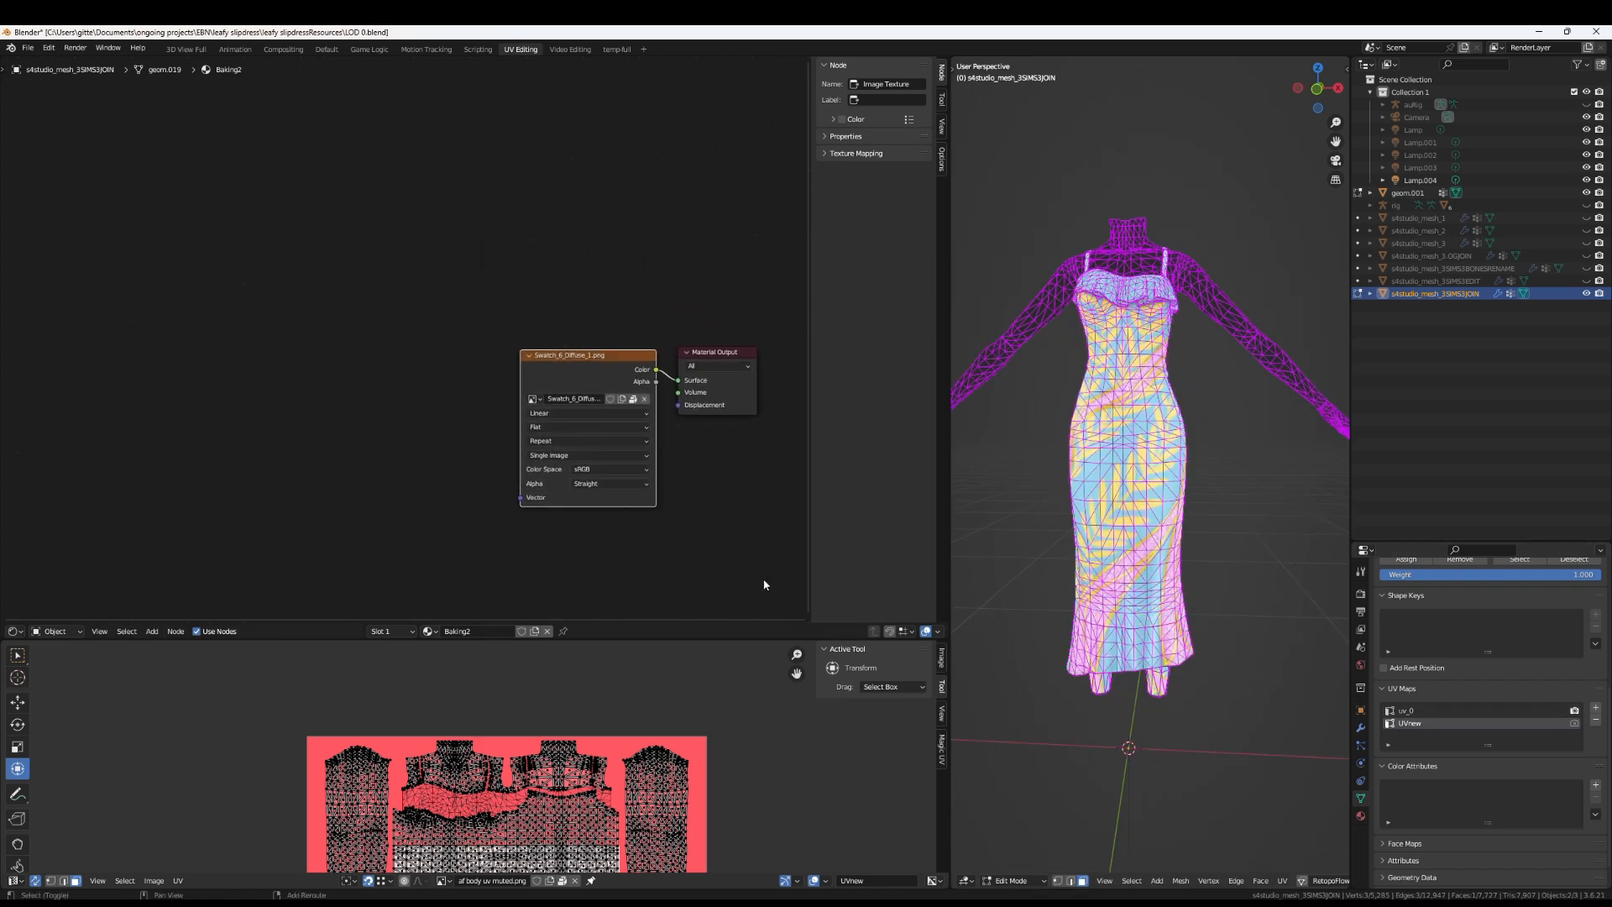
{"action": "key", "text": "shift+a"}
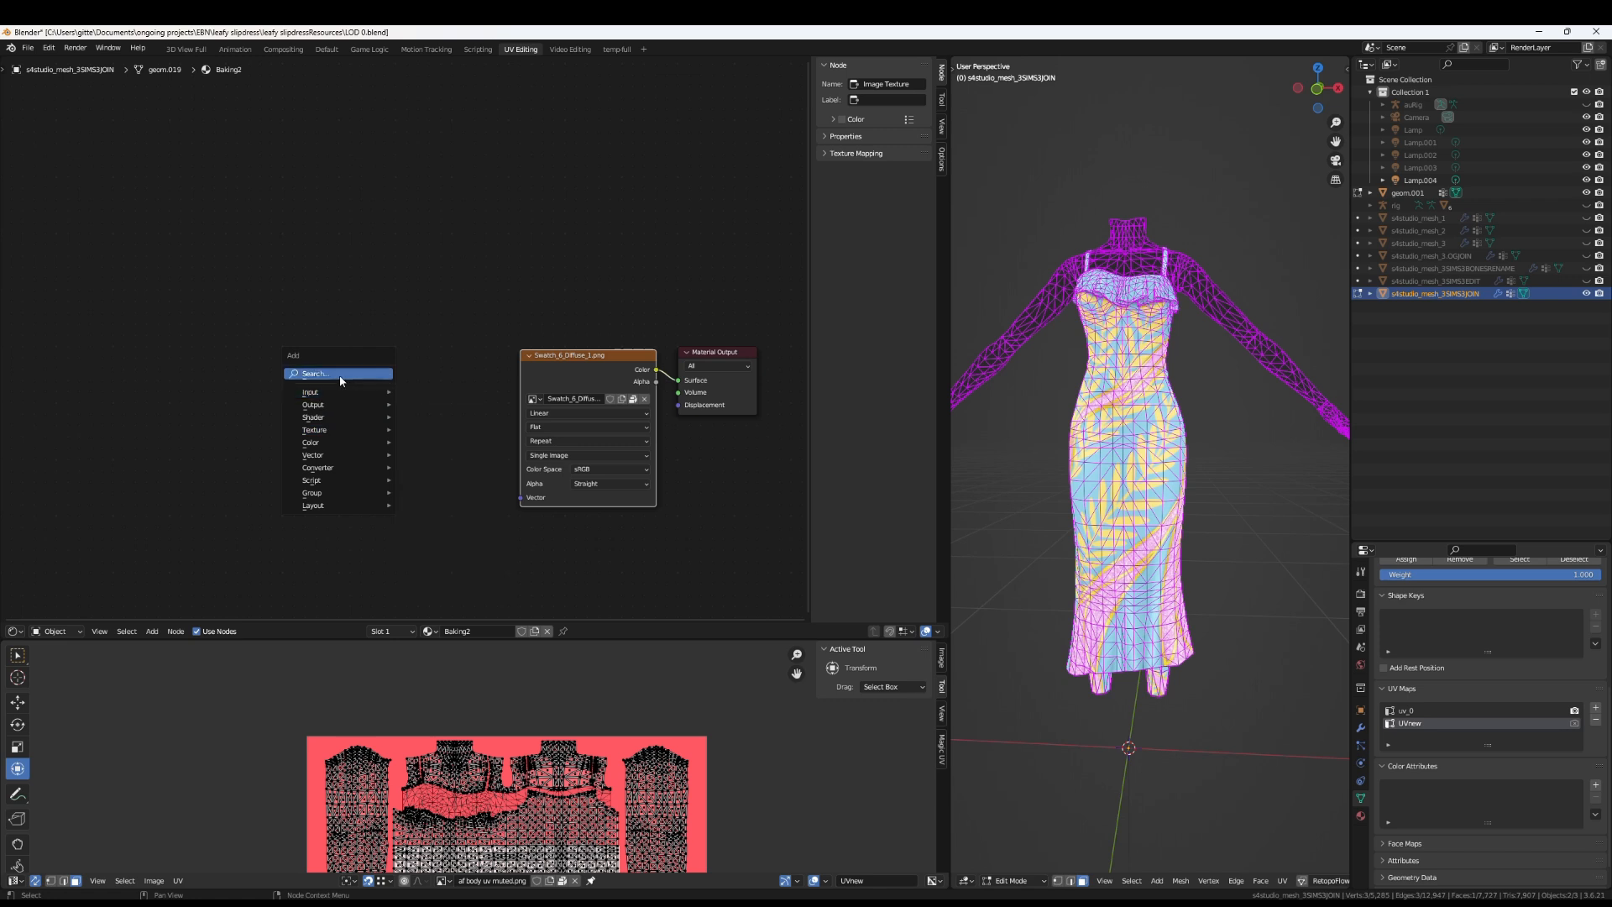
{"action": "left_click", "coordinate": [341, 377]}
{"action": "type", "text": "uv"}
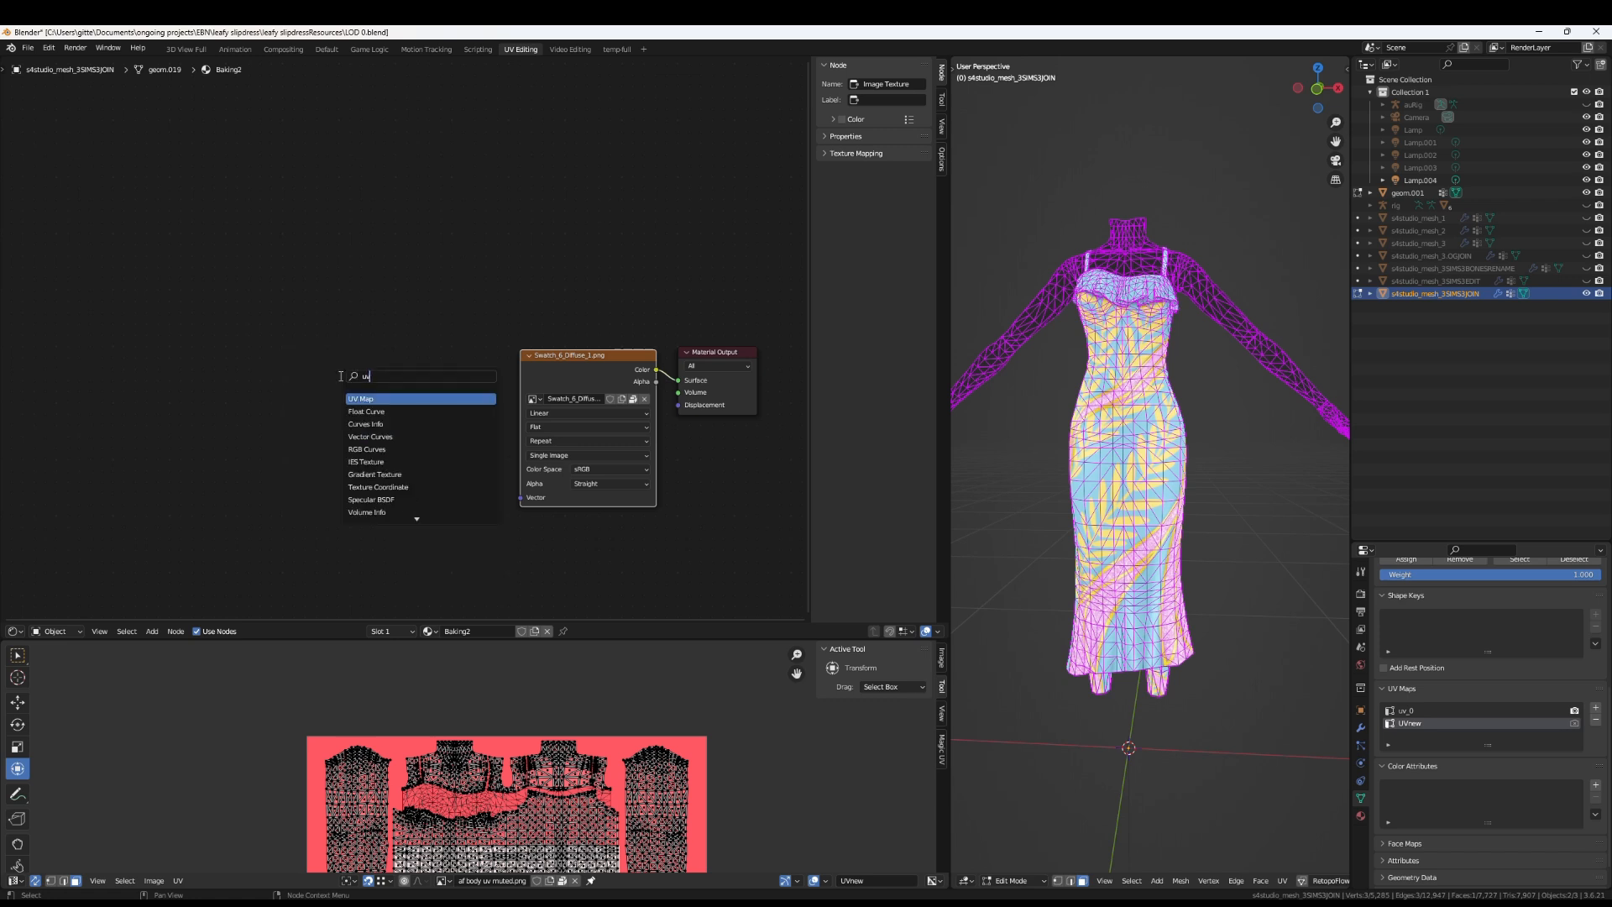
{"action": "left_click", "coordinate": [384, 400]}
{"action": "left_click", "coordinate": [366, 446]}
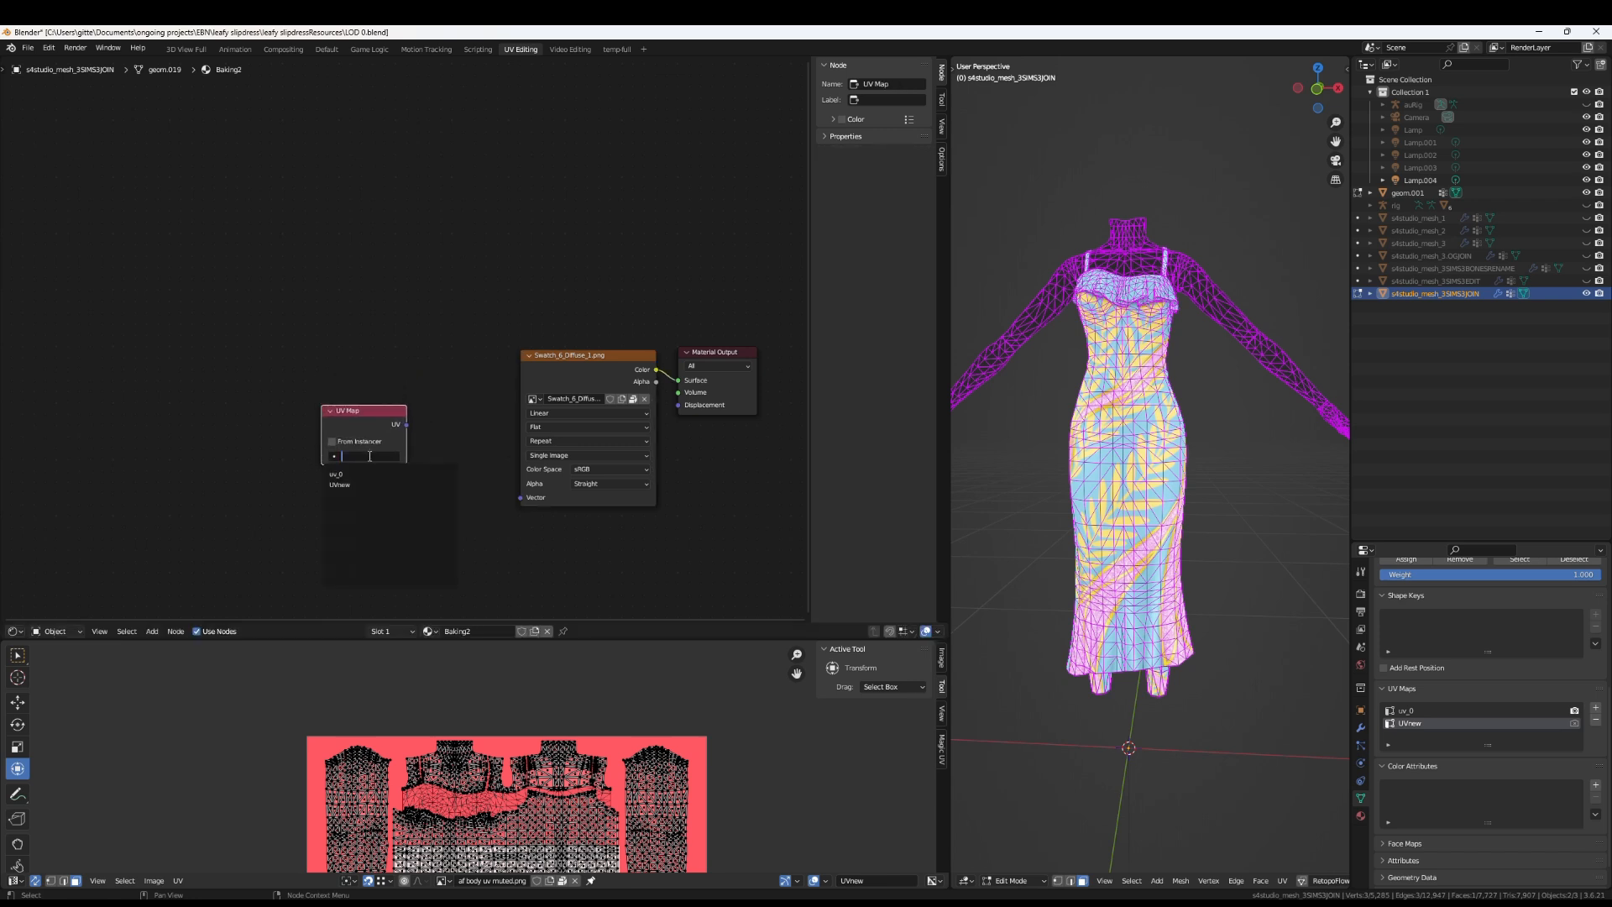
{"action": "left_click_drag", "start_coordinate": [406, 425], "coordinate": [521, 497]}
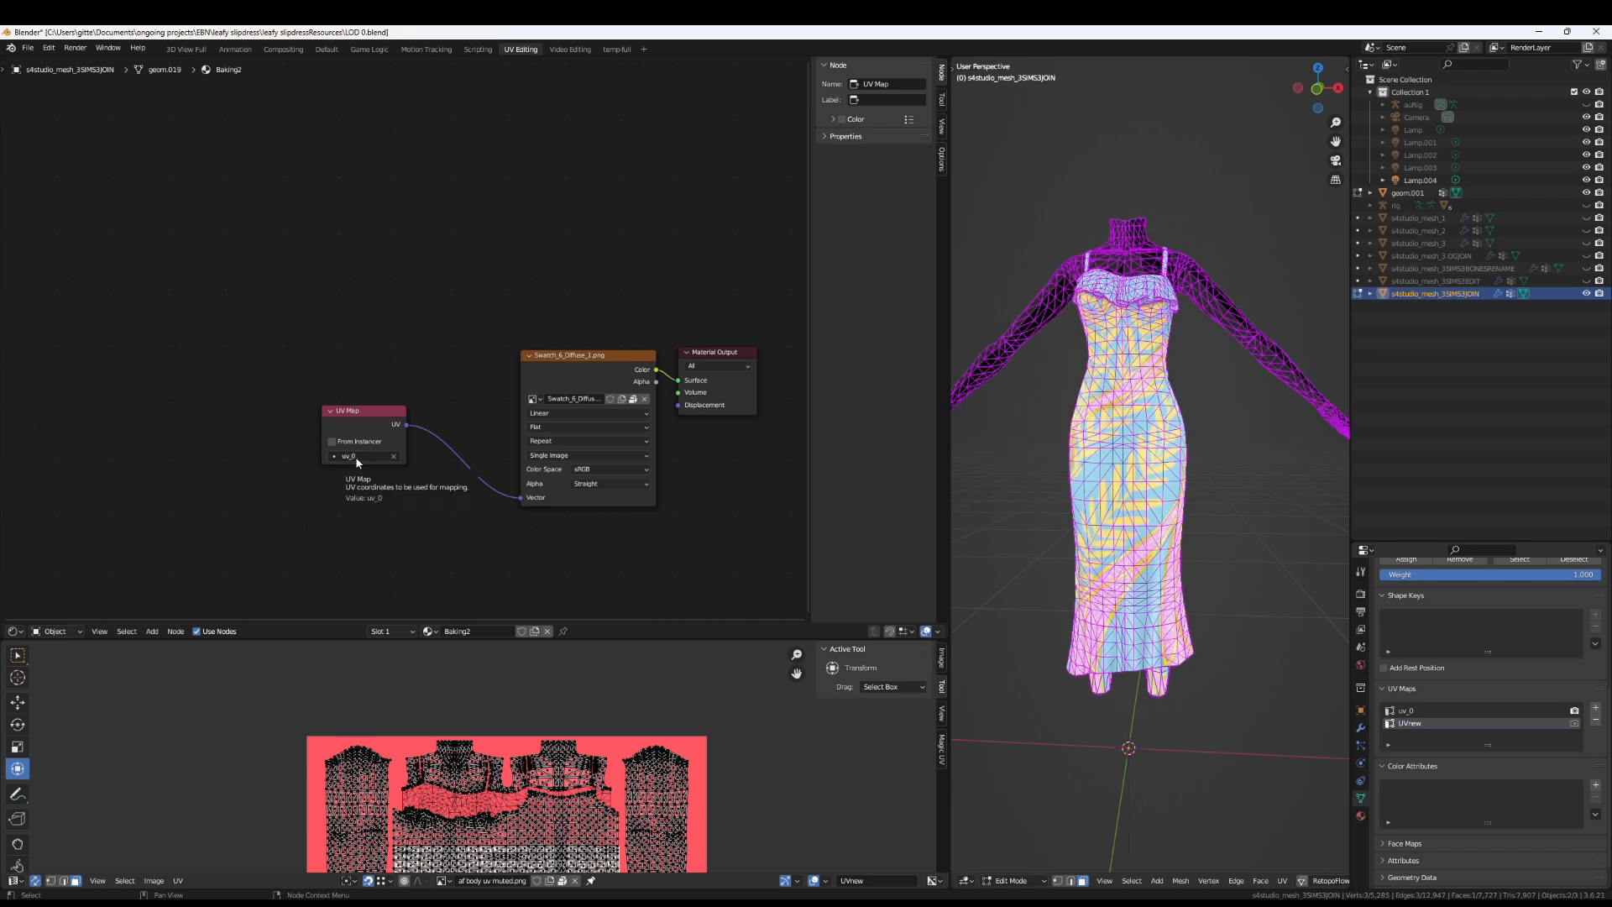
Duplicate the UV Map node together with the Swatch_6_Diffuse_1.png image texture node
{"action": "left_click", "coordinate": [578, 357]}
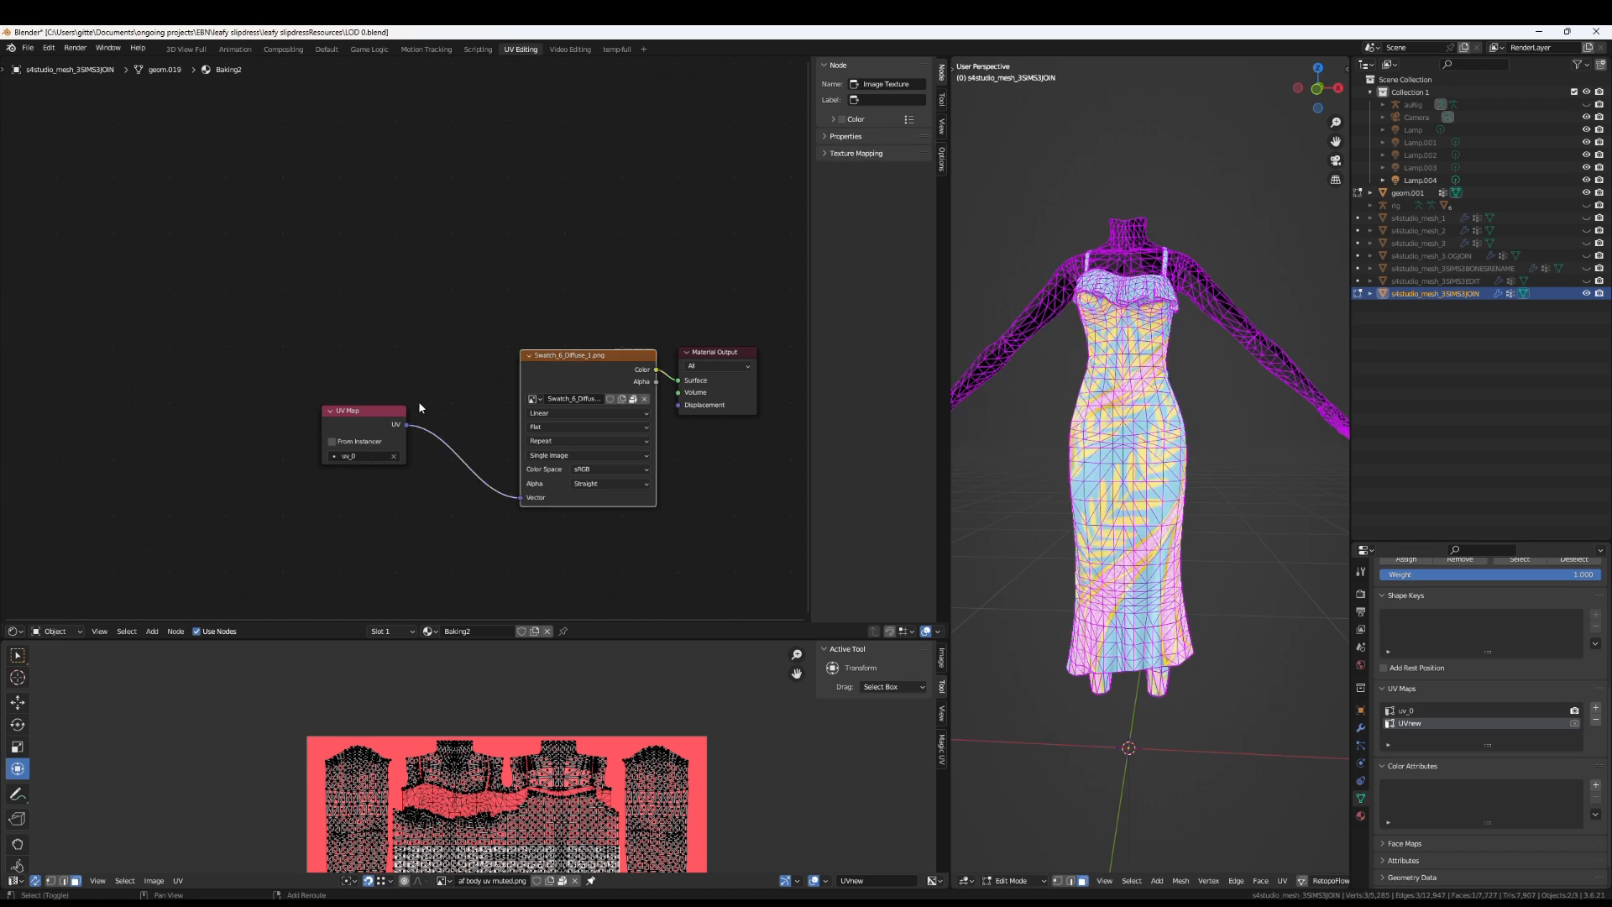
{"action": "left_click", "coordinate": [375, 420]}
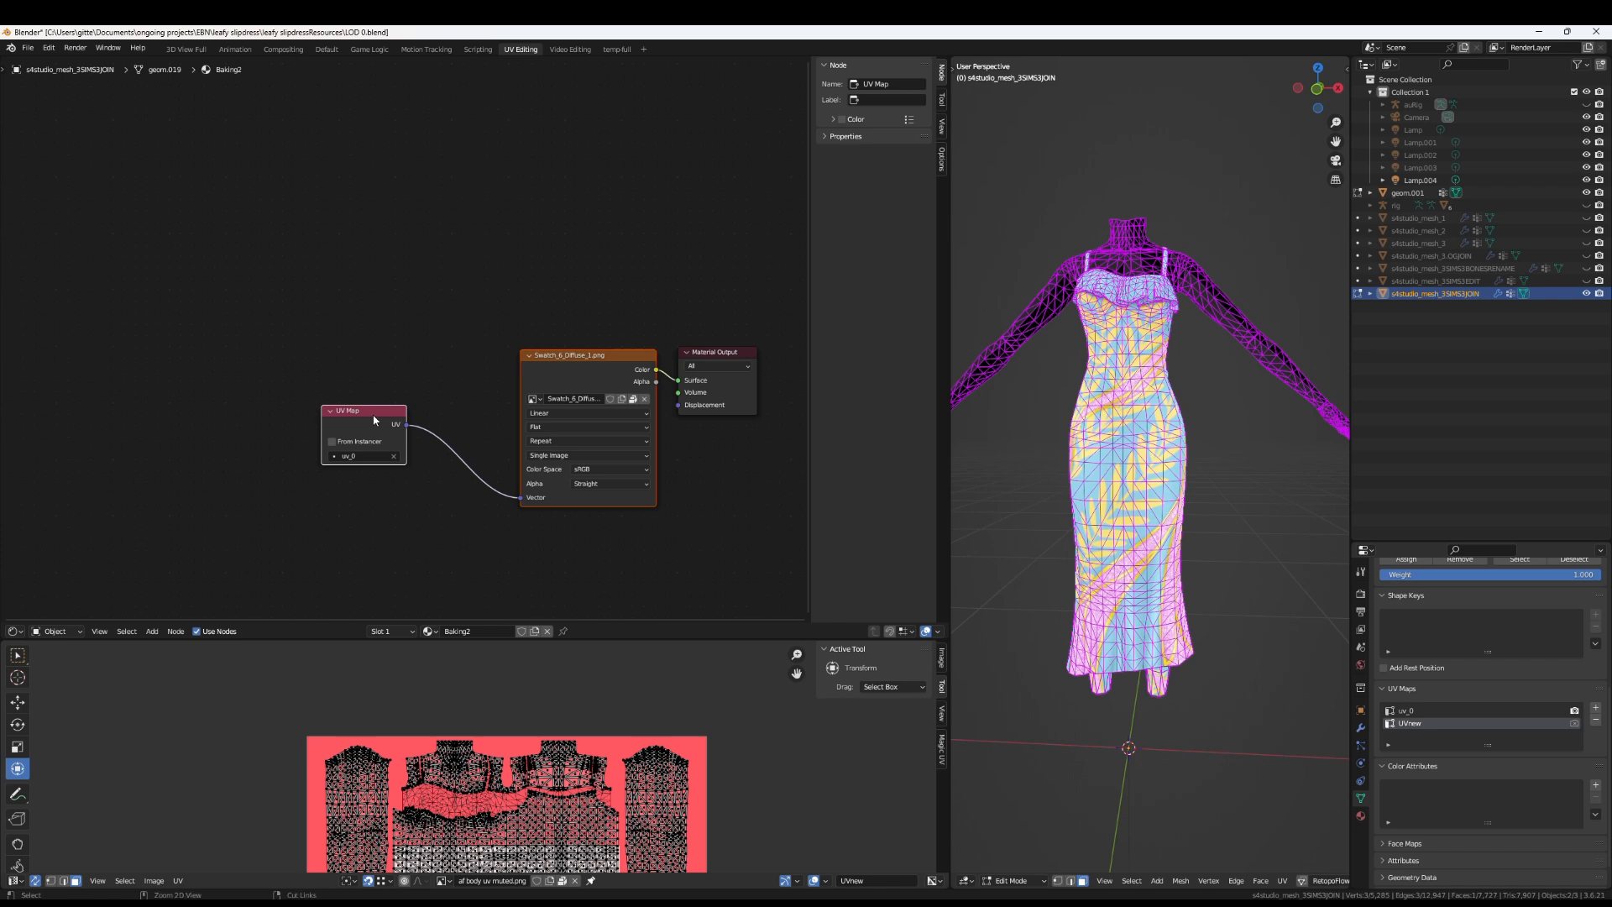
{"action": "key", "text": "ctrl+v"}
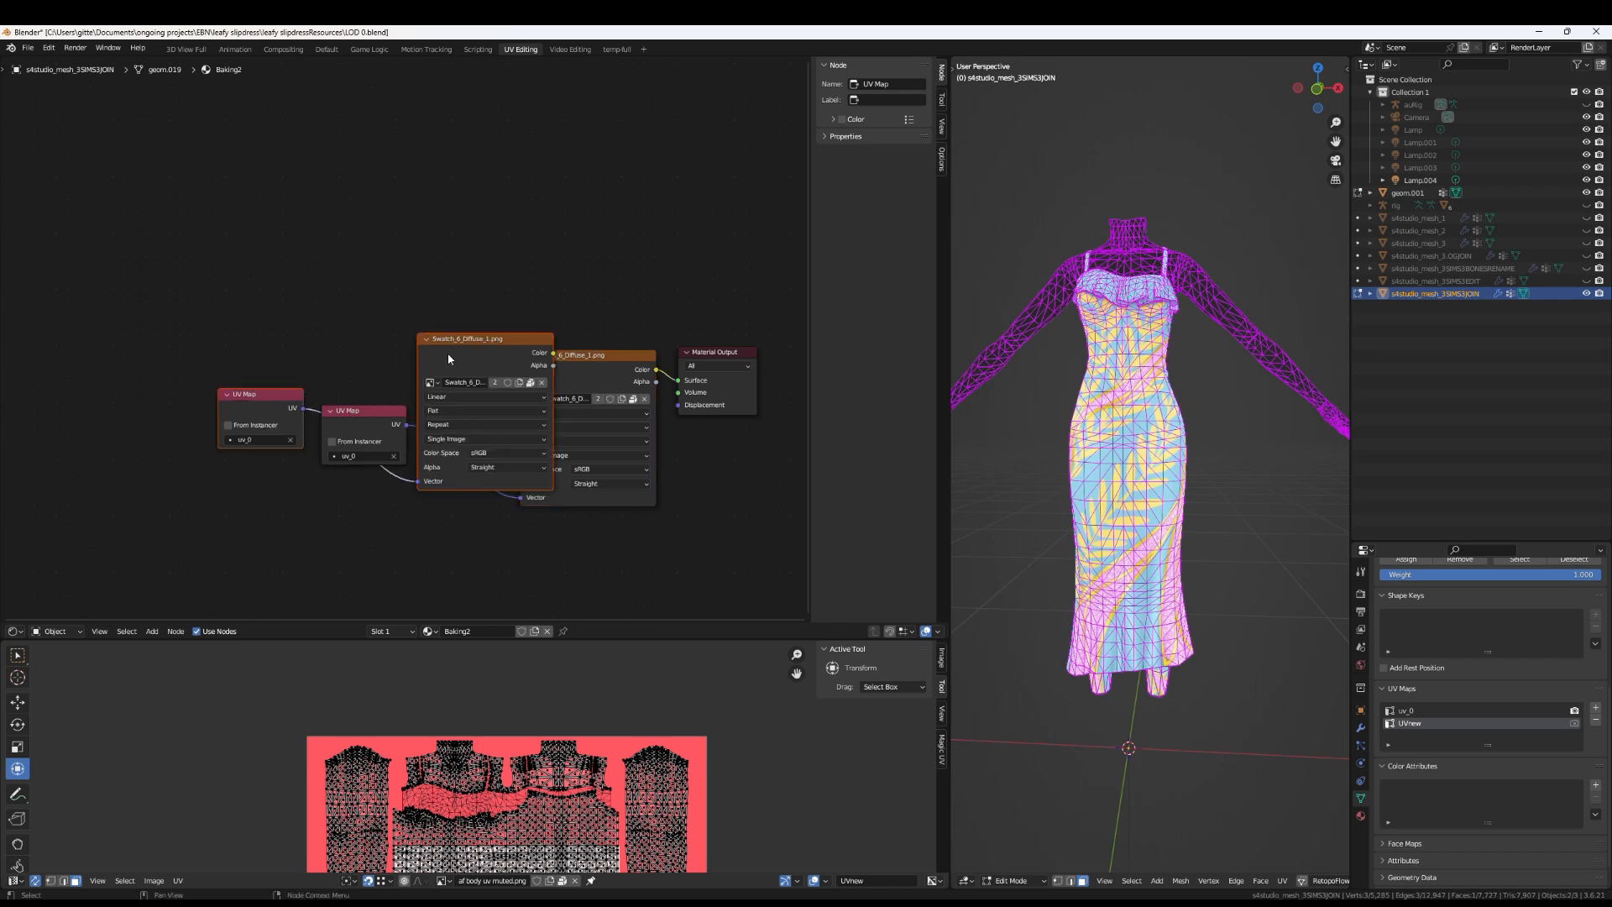
Place the duplicated UV Map and image texture nodes above the originals and unlink the swatch image from the copy
{"action": "left_click_drag", "start_coordinate": [447, 352], "coordinate": [547, 145]}
{"action": "left_click", "coordinate": [533, 175]}
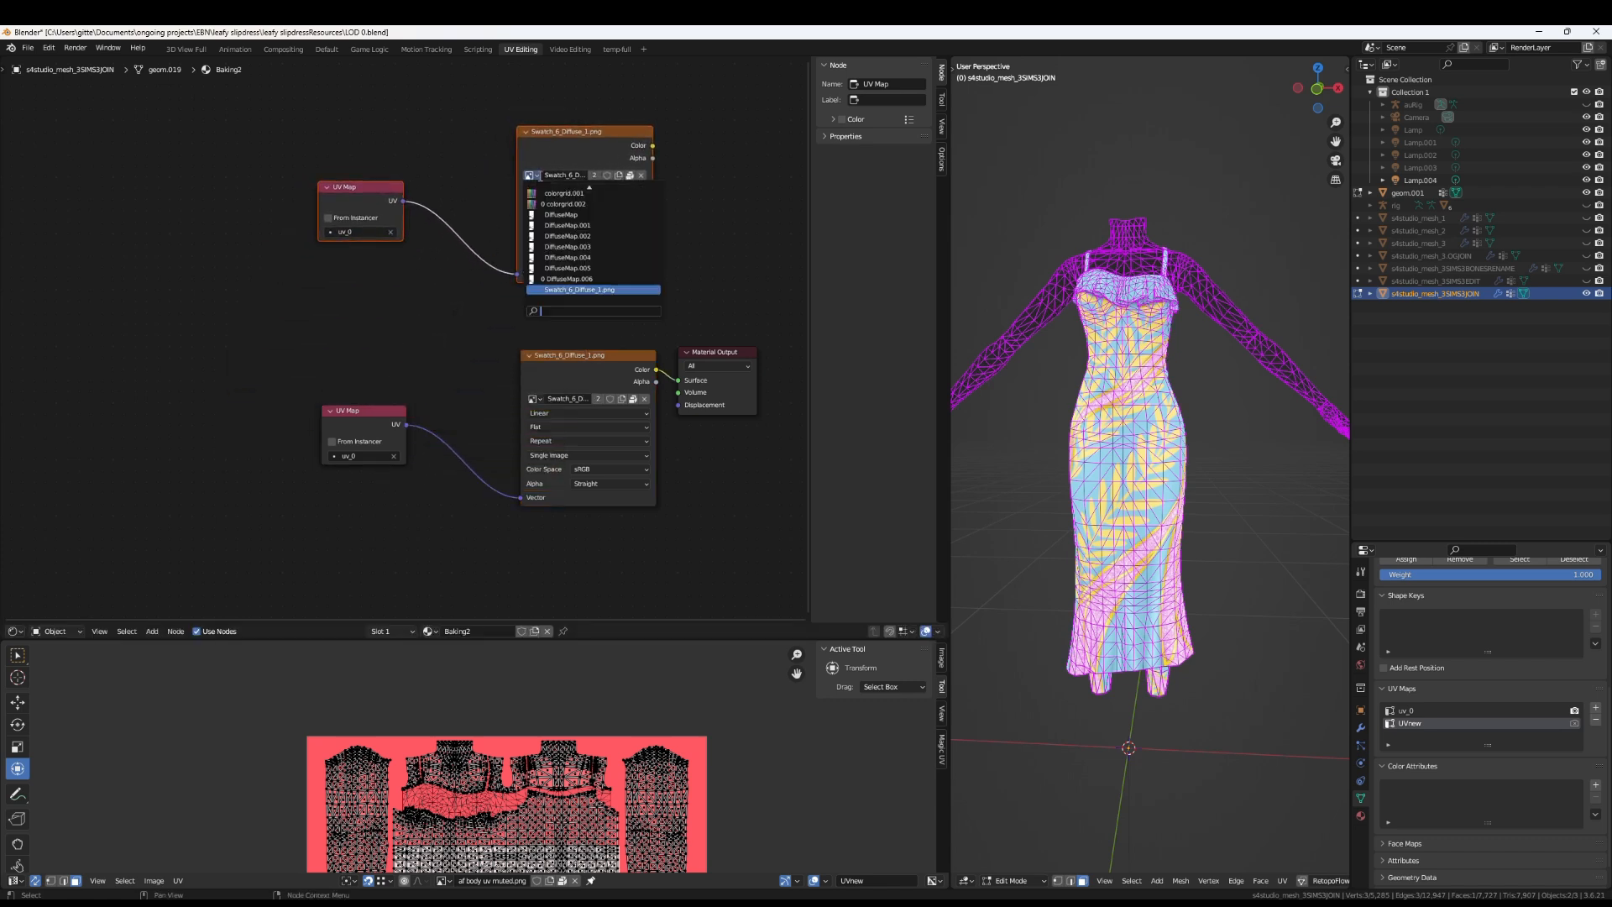
{"action": "left_click", "coordinate": [641, 175]}
Start a new image in the duplicated image texture node and name it multibake
{"action": "left_click", "coordinate": [569, 175]}
{"action": "left_click", "coordinate": [581, 195]}
{"action": "key", "text": "BackSpace"}
{"action": "key", "text": "BackSpace"}
{"action": "key", "text": "BackSpace"}
{"action": "key", "text": "BackSpace"}
{"action": "key", "text": "BackSpace"}
{"action": "key", "text": "BackSpace"}
{"action": "key", "text": "BackSpace"}
{"action": "key", "text": "BackSpace"}
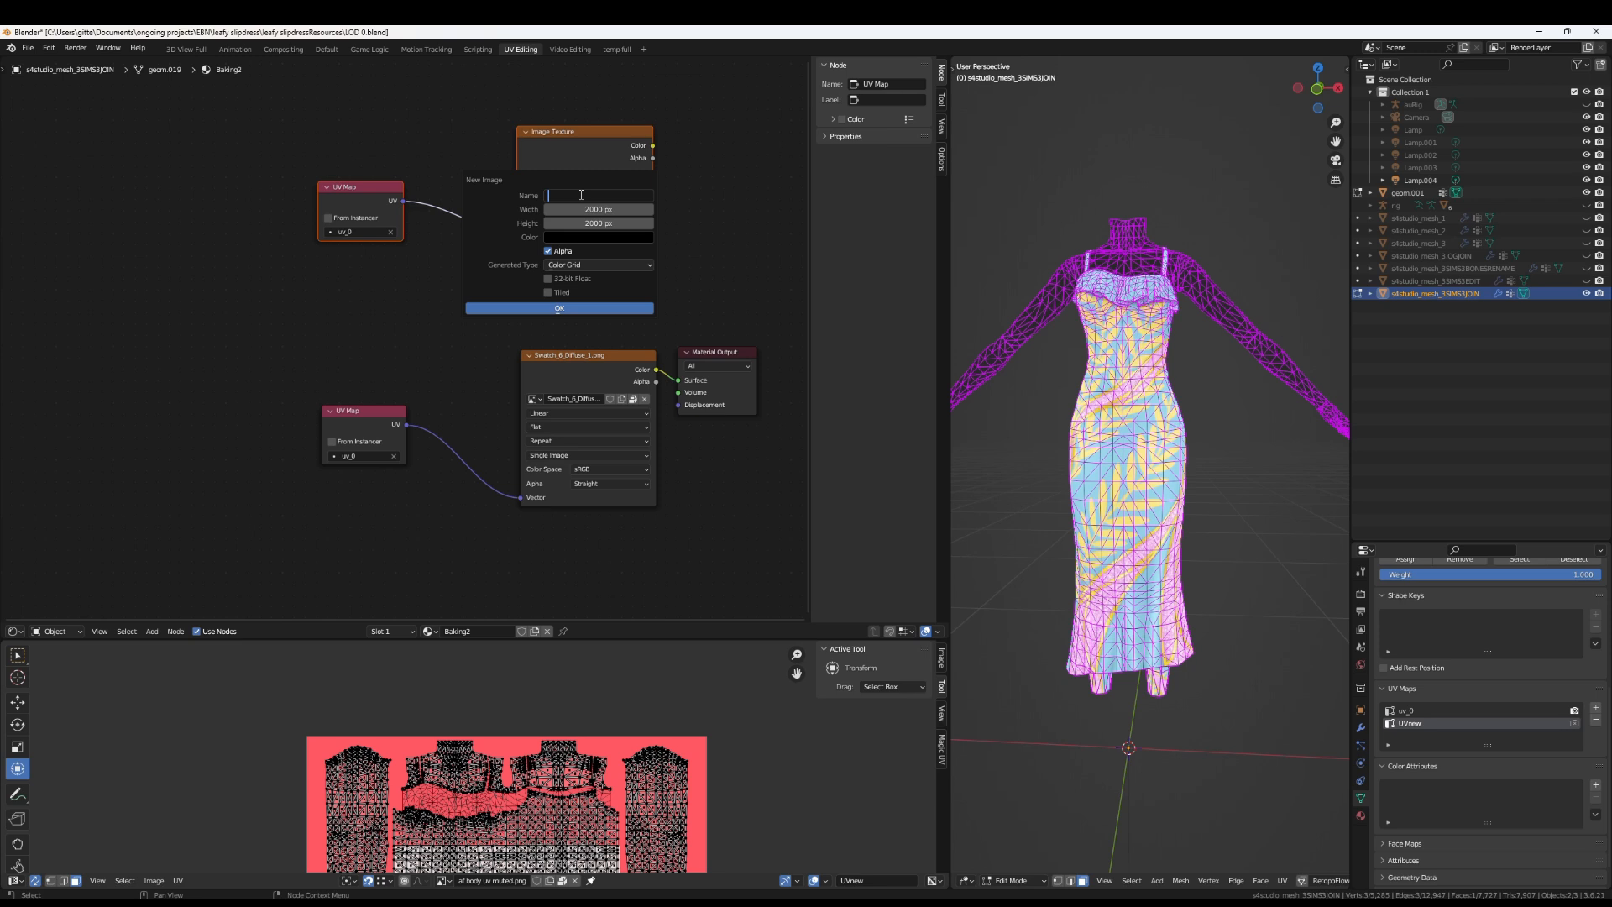
{"action": "type", "text": "multibake"}
Set the new image's width and height to 1024 px and create it
{"action": "left_click", "coordinate": [616, 209]}
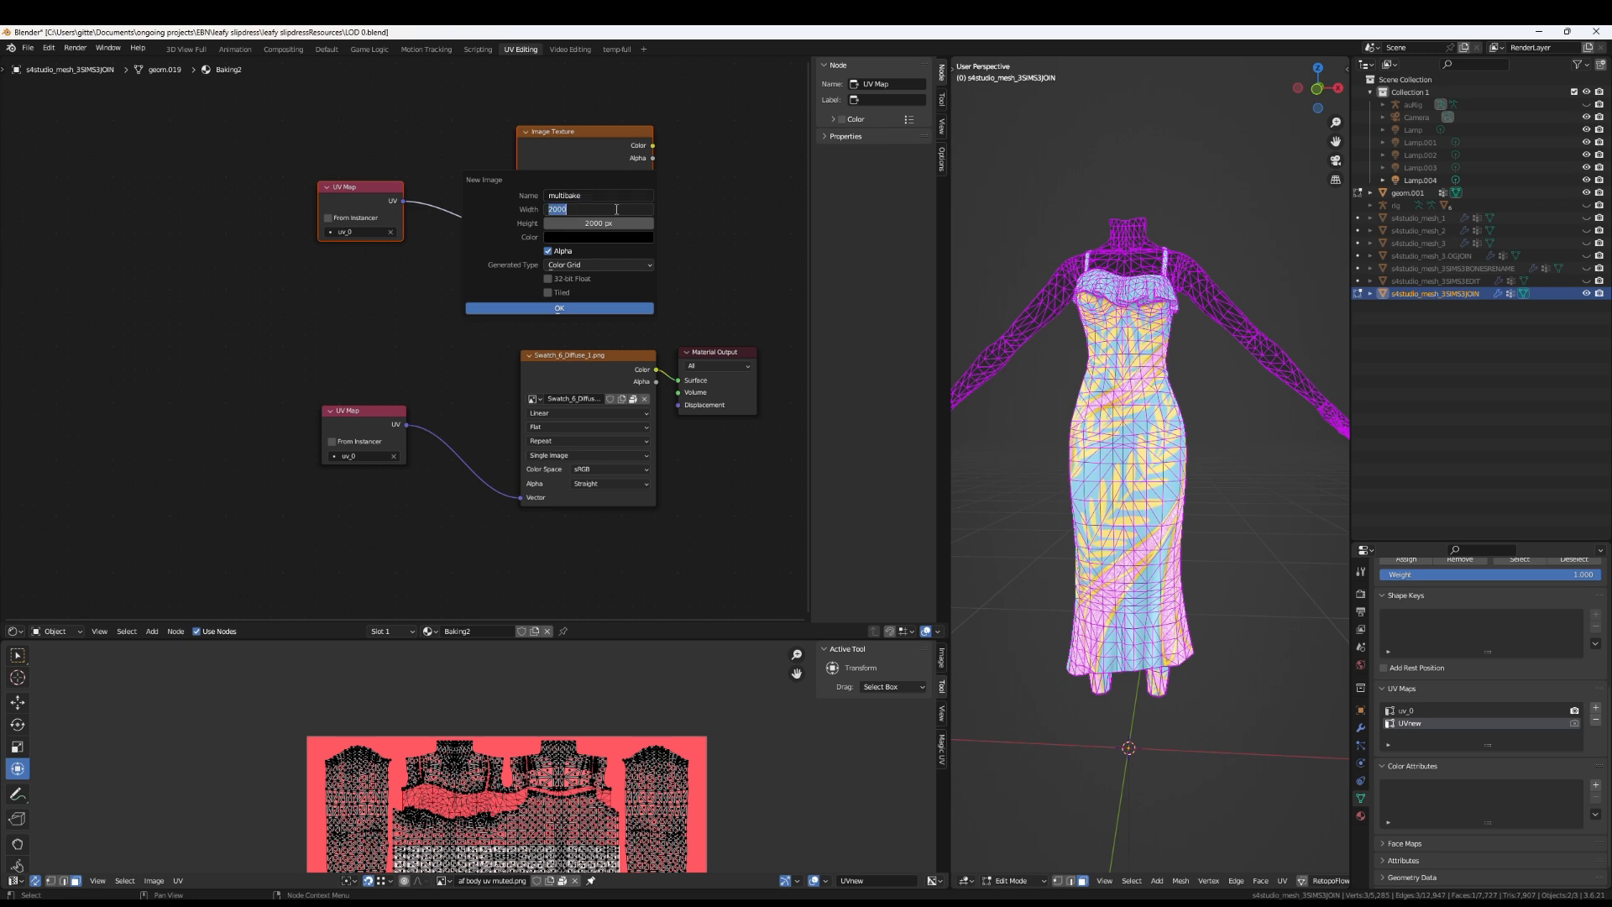
{"action": "type", "text": "1024"}
{"action": "left_click", "coordinate": [590, 223]}
{"action": "type", "text": "10"}
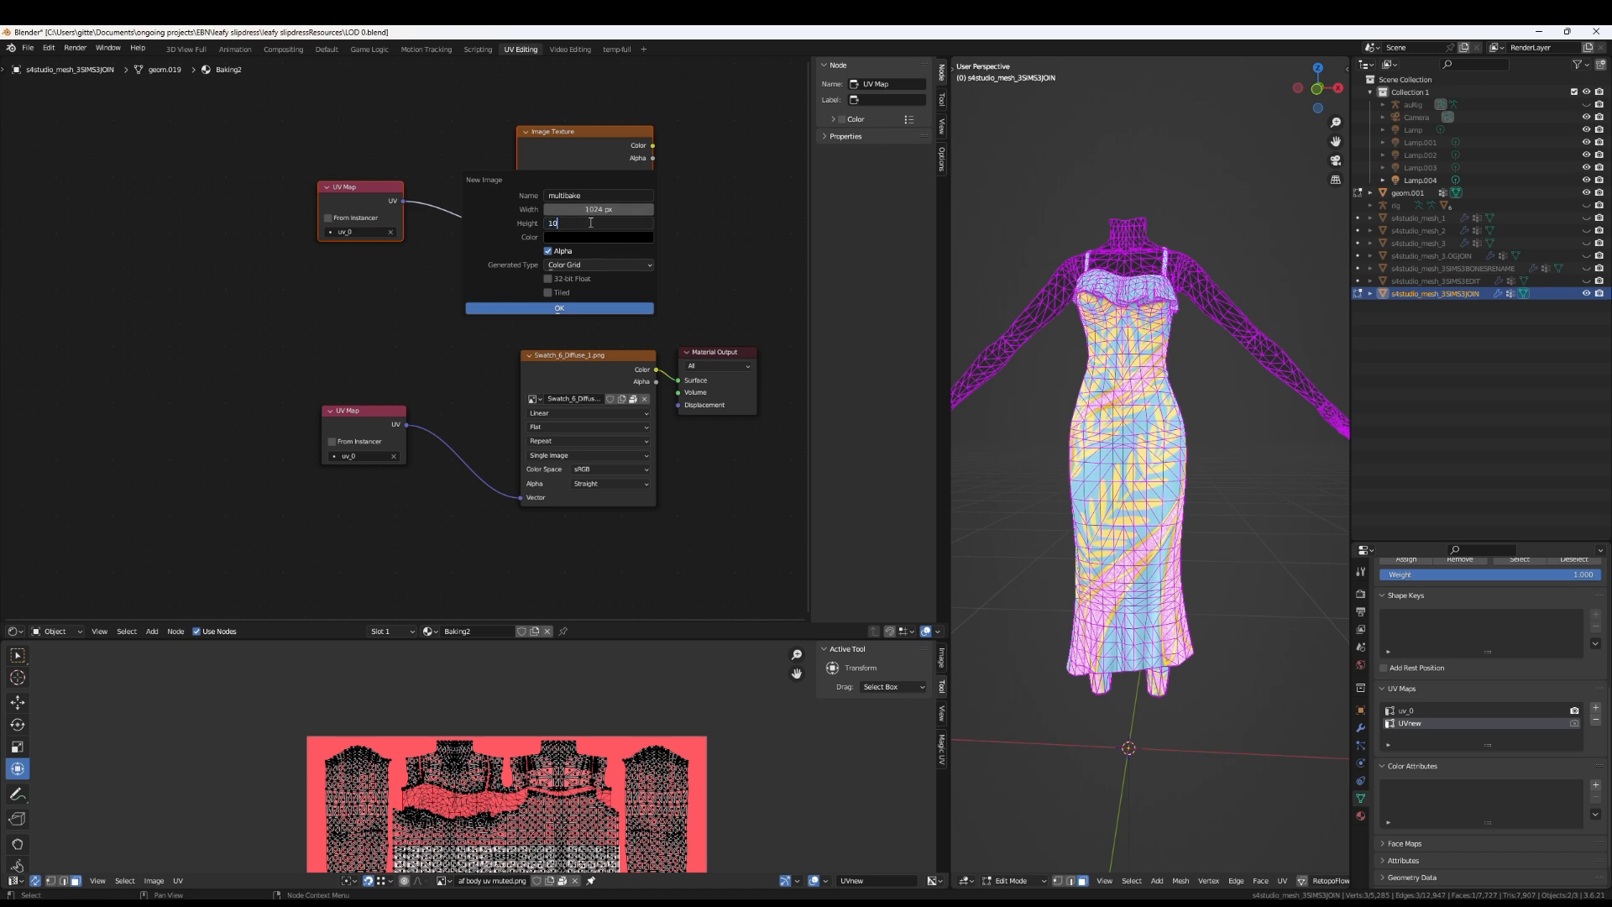
{"action": "type", "text": "24"}
{"action": "left_click", "coordinate": [559, 309]}
Set the duplicated UV Map node to UVnew and enlarge the UV editor area below the node editor
{"action": "left_click", "coordinate": [346, 232]}
{"action": "left_click", "coordinate": [373, 265]}
{"action": "scroll", "coordinate": [471, 312], "scroll_direction": "down", "scroll_amount": 1}
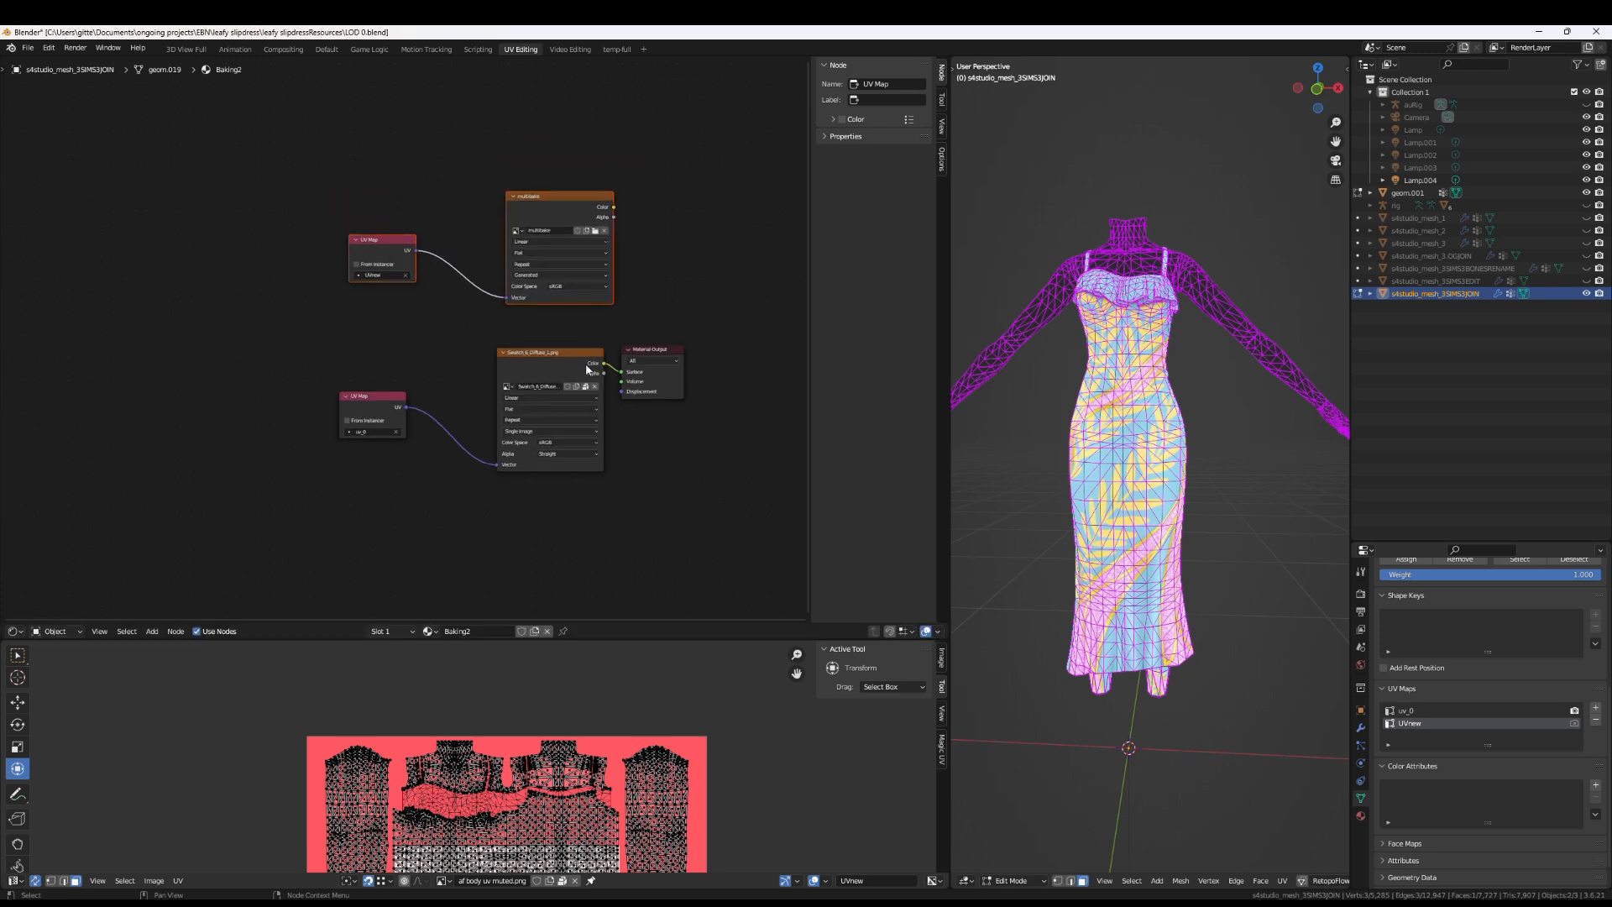
{"action": "scroll", "coordinate": [471, 312], "scroll_direction": "down", "scroll_amount": 2}
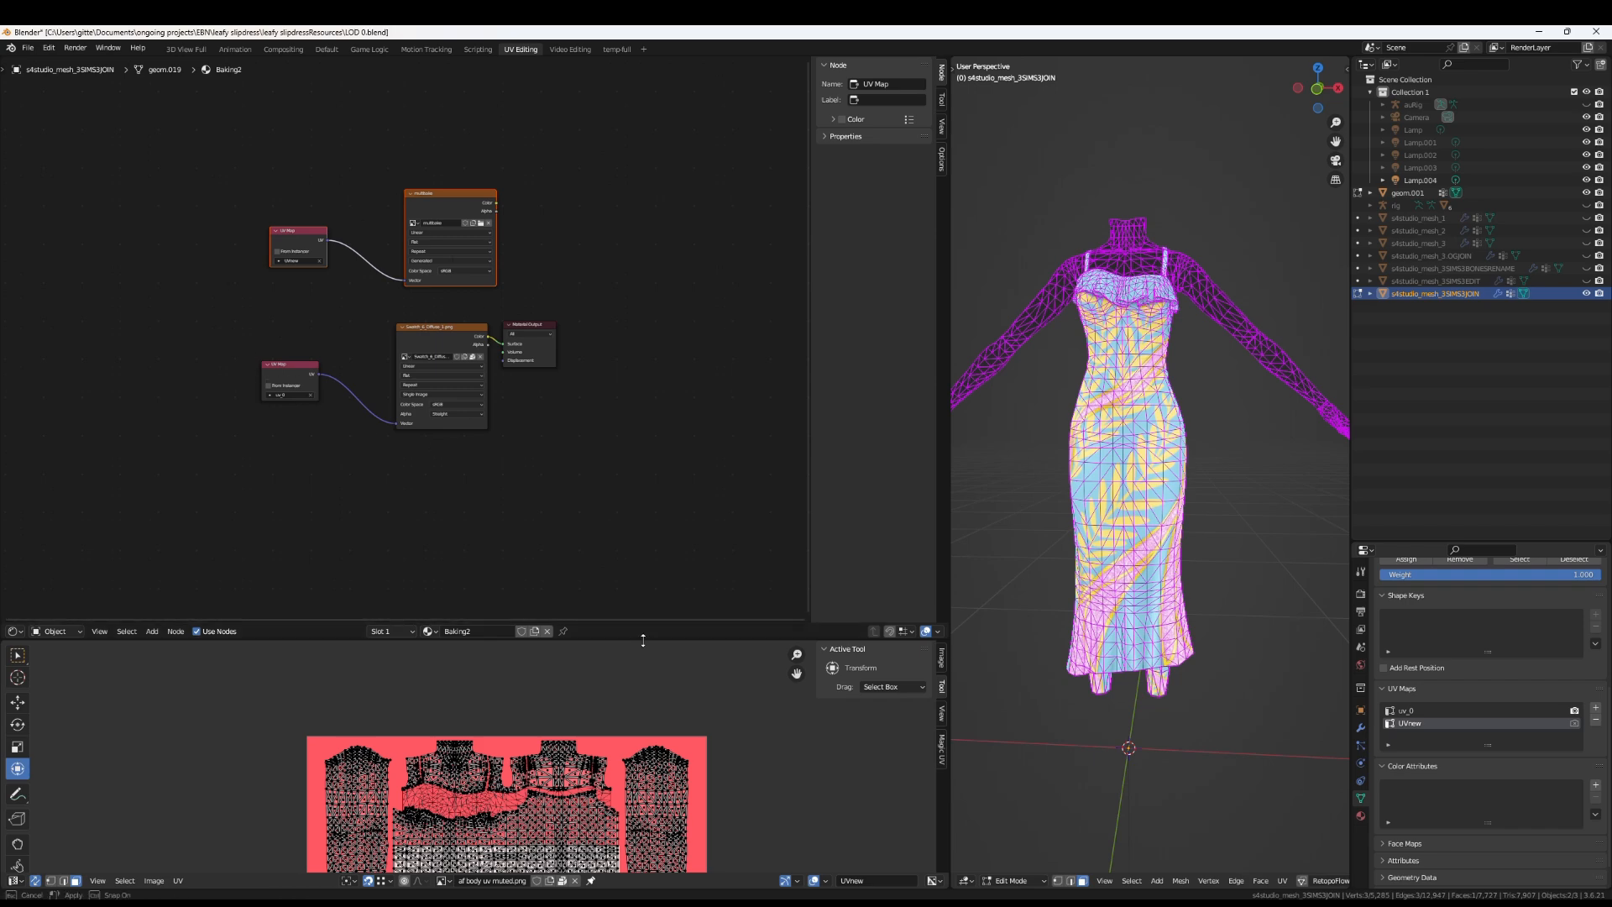
{"action": "left_click_drag", "start_coordinate": [638, 620], "coordinate": [638, 214]}
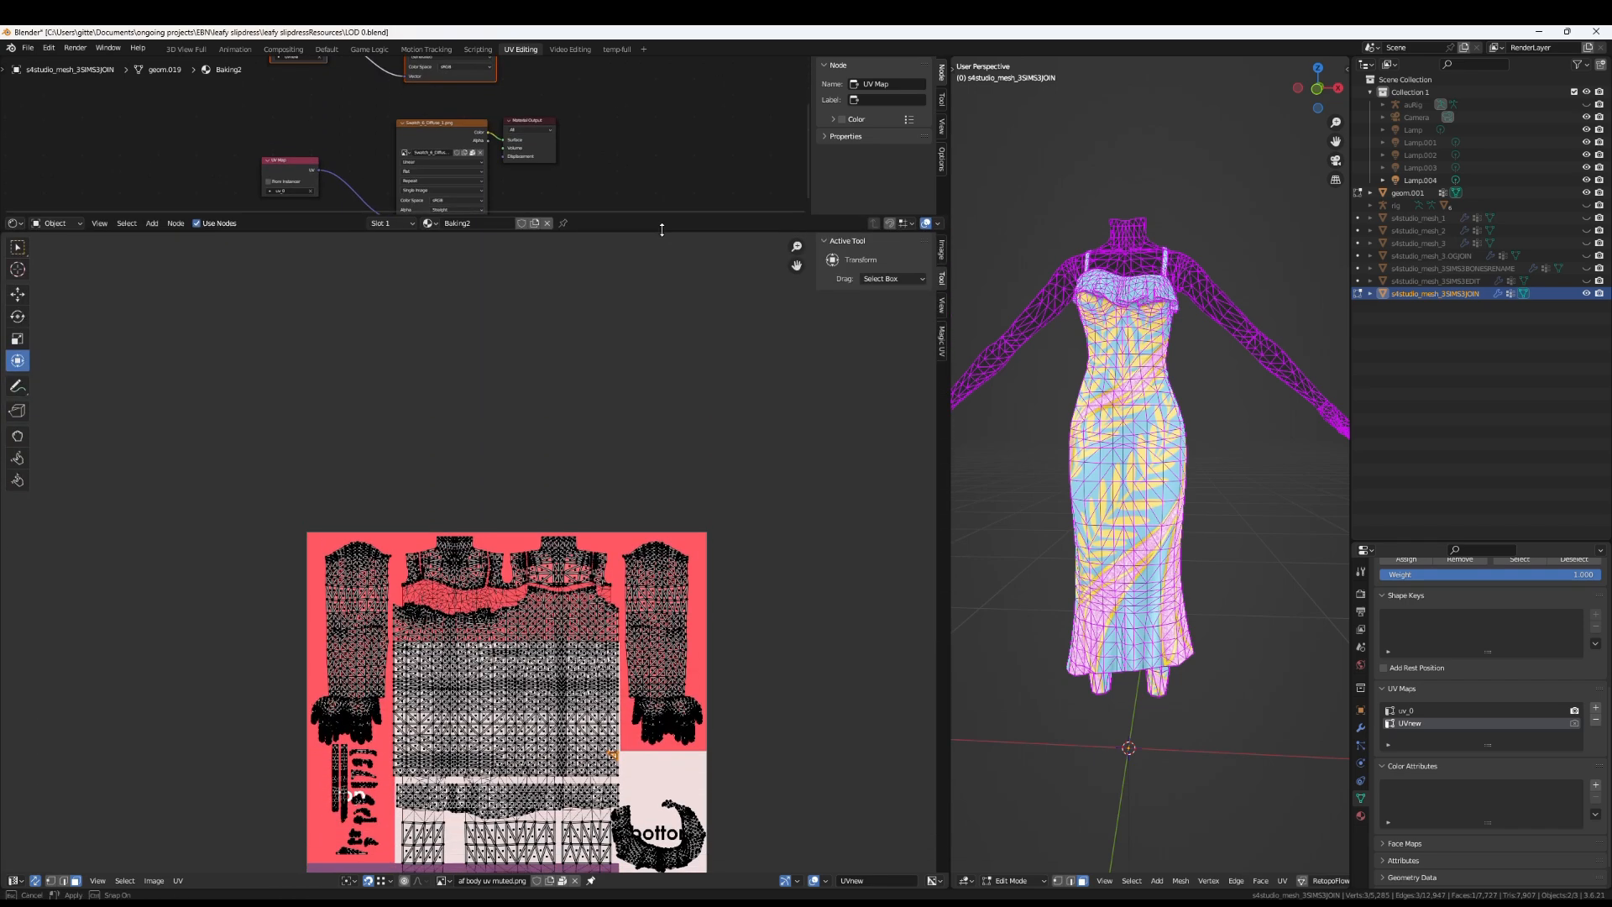
Set the scene's render engine to Cycles
{"action": "left_click", "coordinate": [1361, 593]}
{"action": "scroll", "coordinate": [1494, 586], "scroll_direction": "up", "scroll_amount": 2}
{"action": "left_click", "coordinate": [1503, 592]}
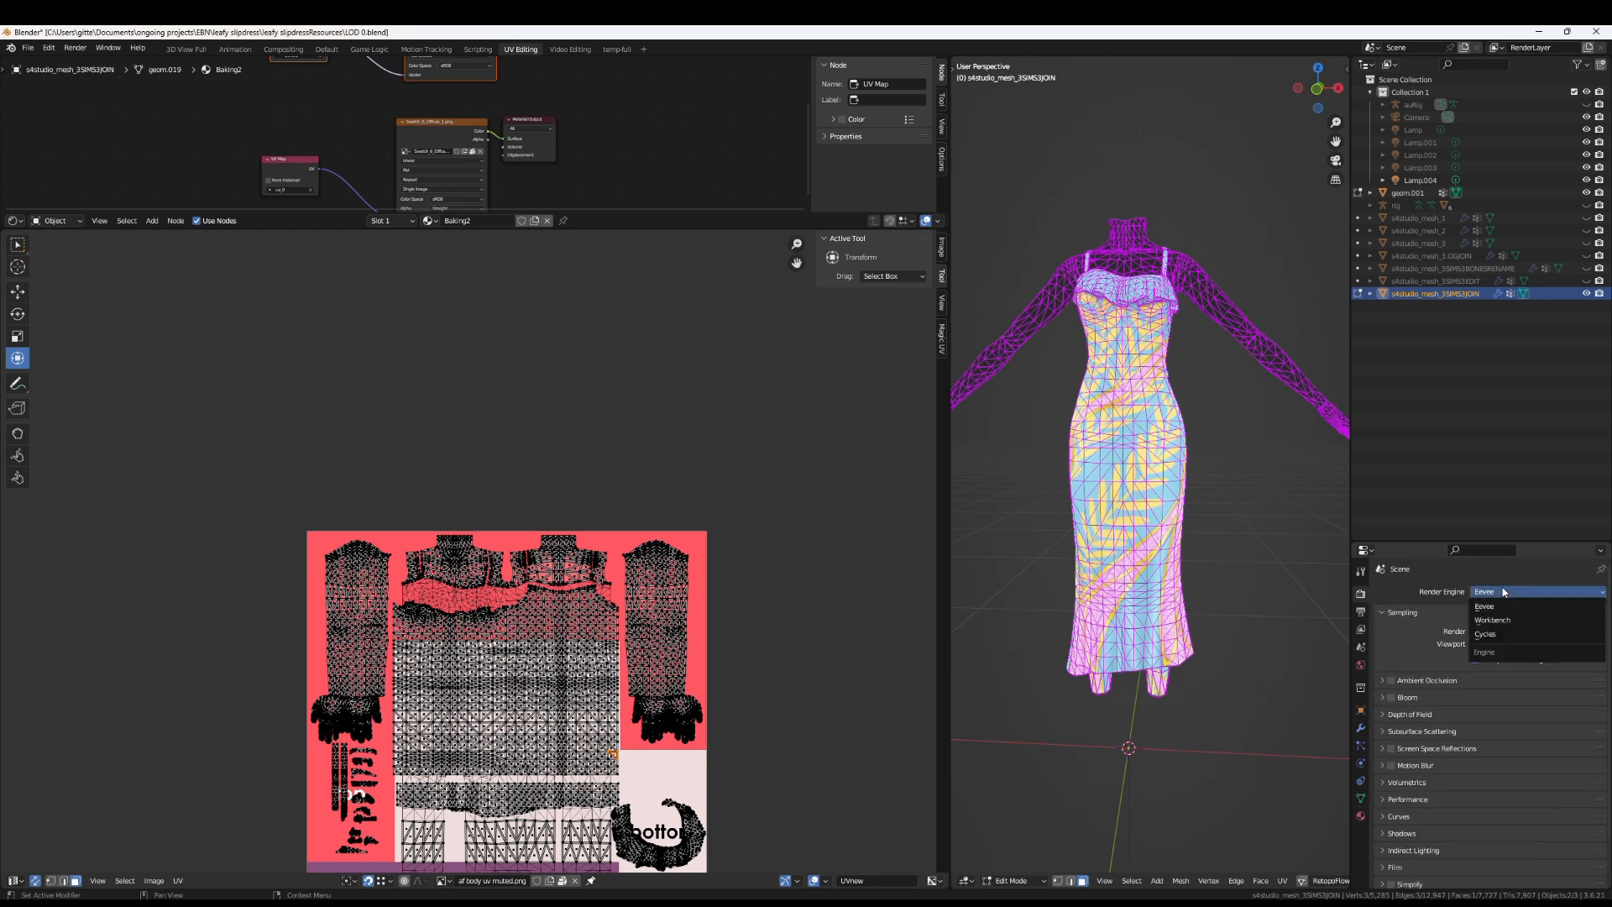
{"action": "left_click", "coordinate": [1502, 634]}
Expand the Bake settings and set the bake type to Emit
{"action": "scroll", "coordinate": [1477, 633], "scroll_direction": "down", "scroll_amount": 5}
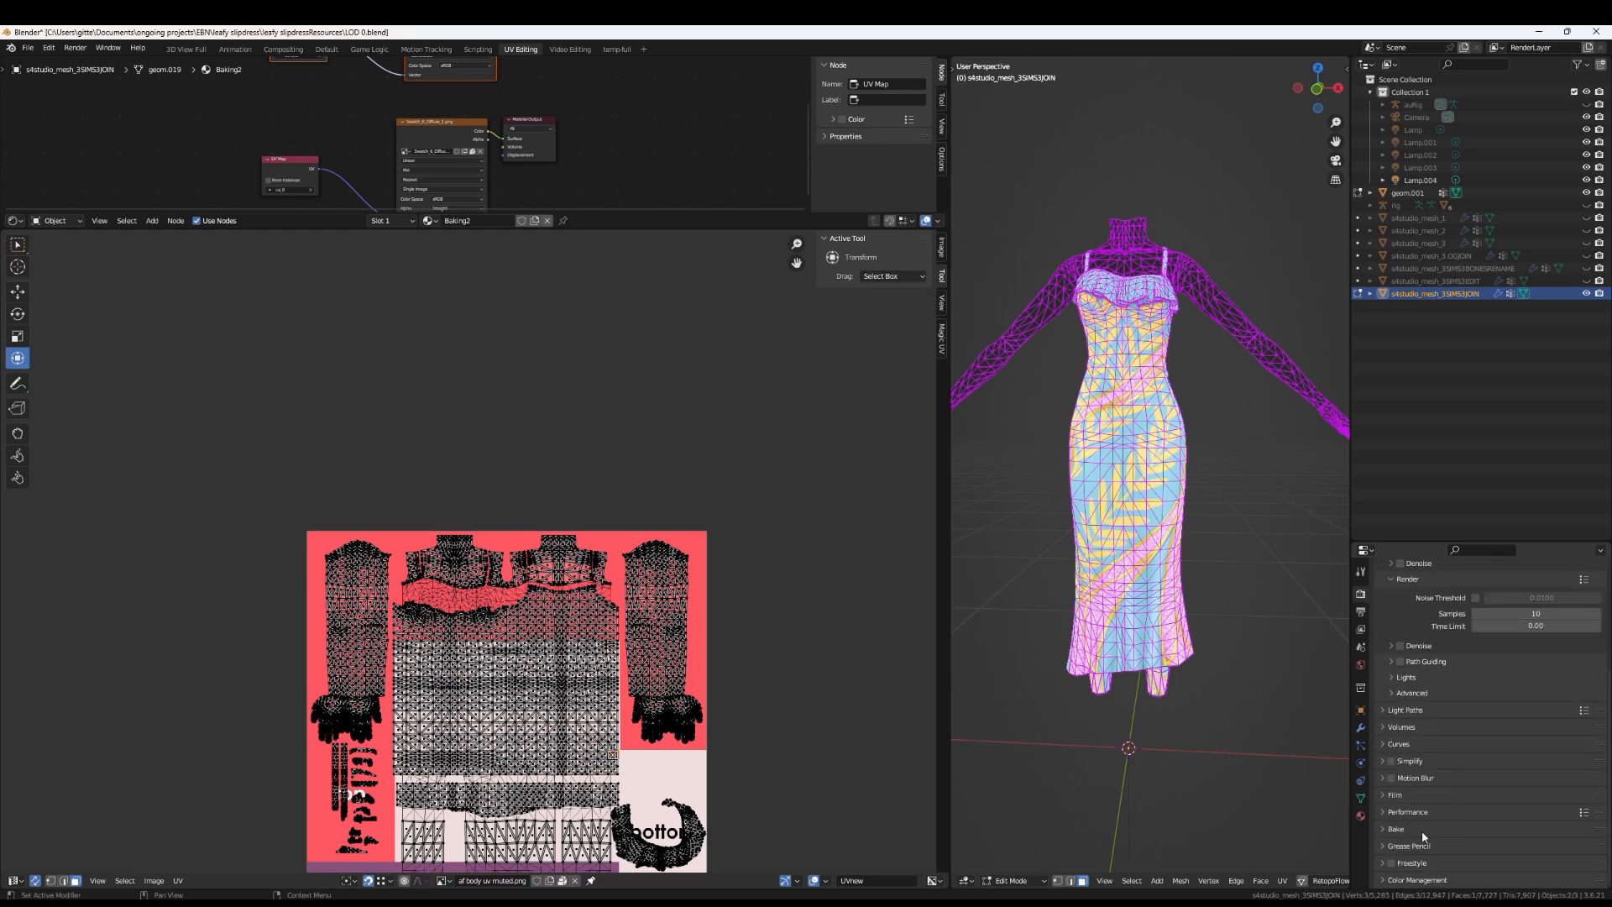
{"action": "left_click", "coordinate": [1385, 830]}
{"action": "scroll", "coordinate": [1490, 746], "scroll_direction": "down", "scroll_amount": 6}
{"action": "left_click", "coordinate": [1511, 654]}
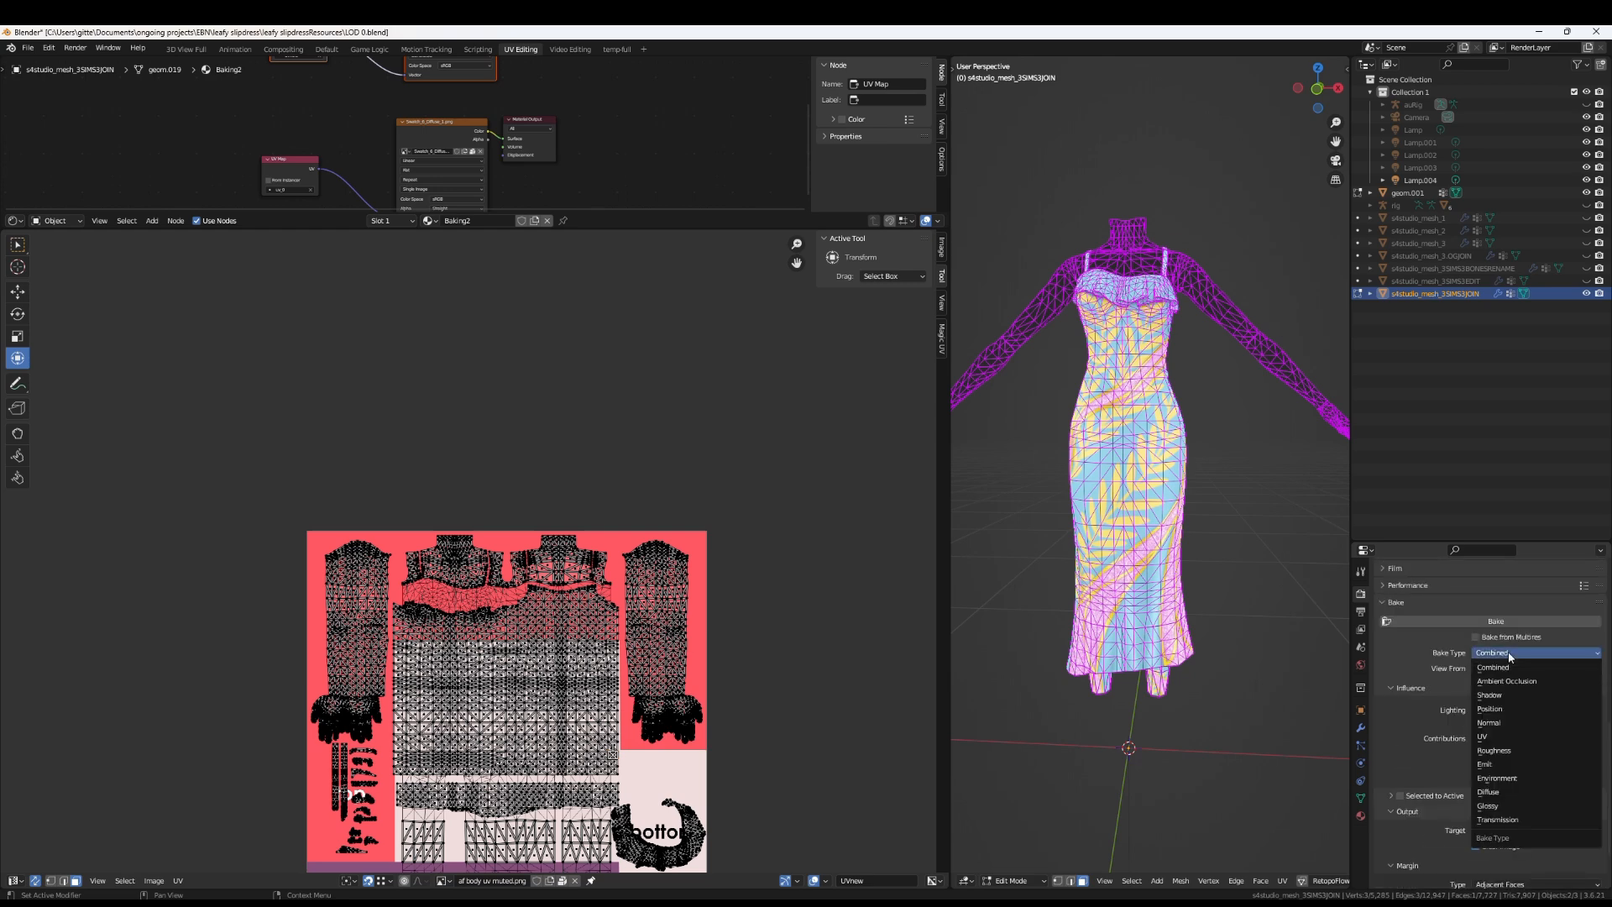
{"action": "left_click", "coordinate": [1505, 764]}
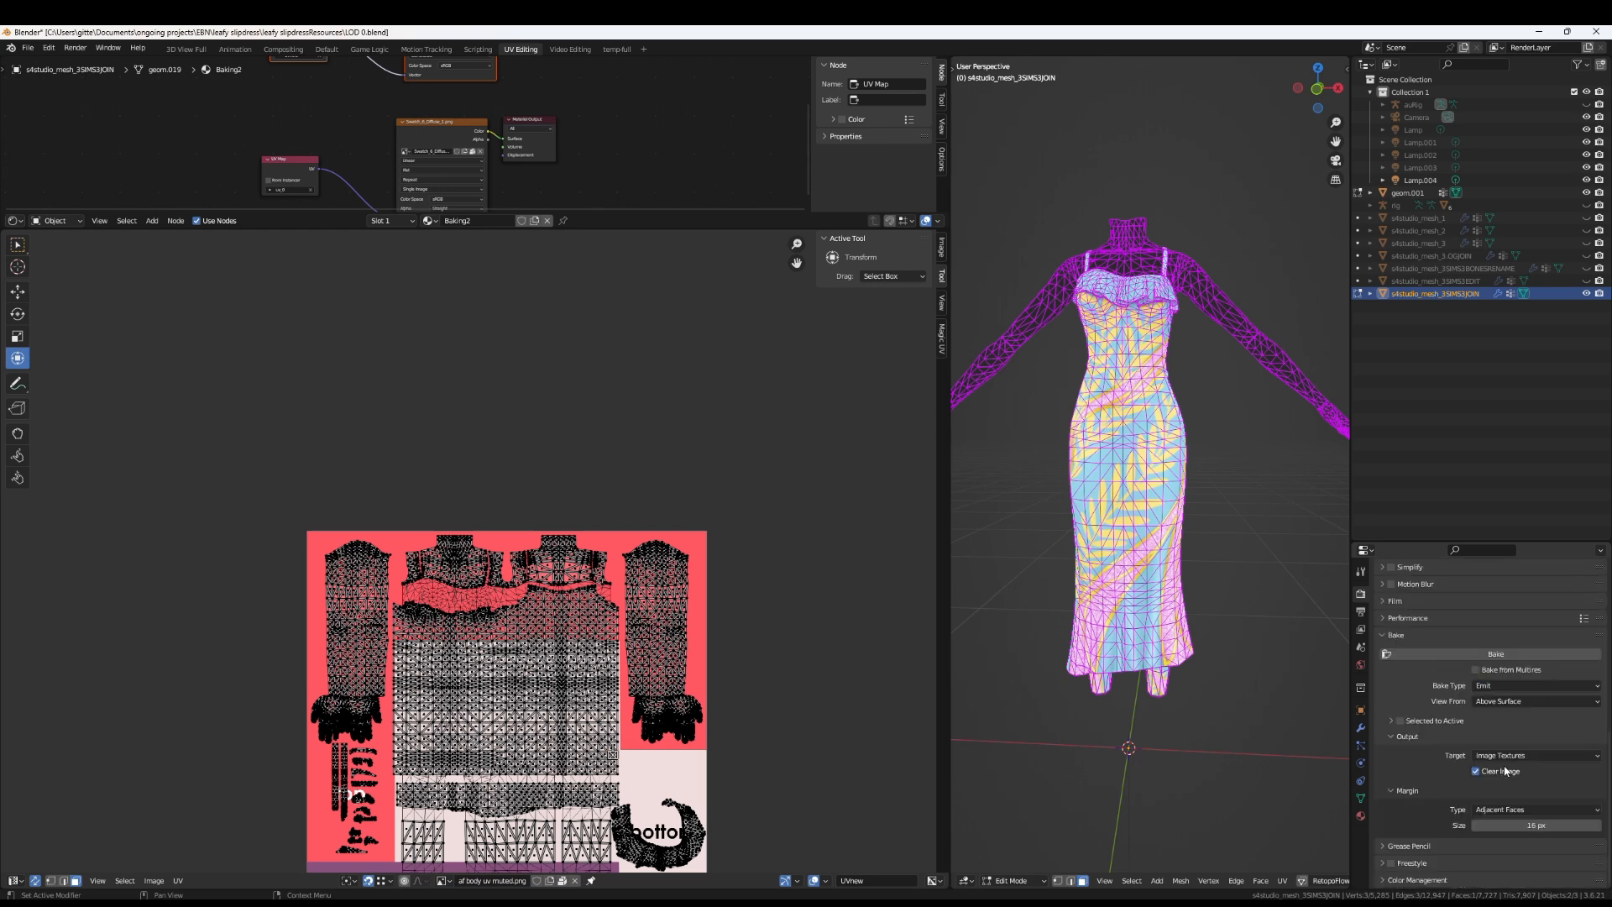
{"action": "scroll", "coordinate": [756, 694], "scroll_direction": "down", "scroll_amount": 2}
{"action": "scroll", "coordinate": [503, 755], "scroll_direction": "up", "scroll_amount": 2}
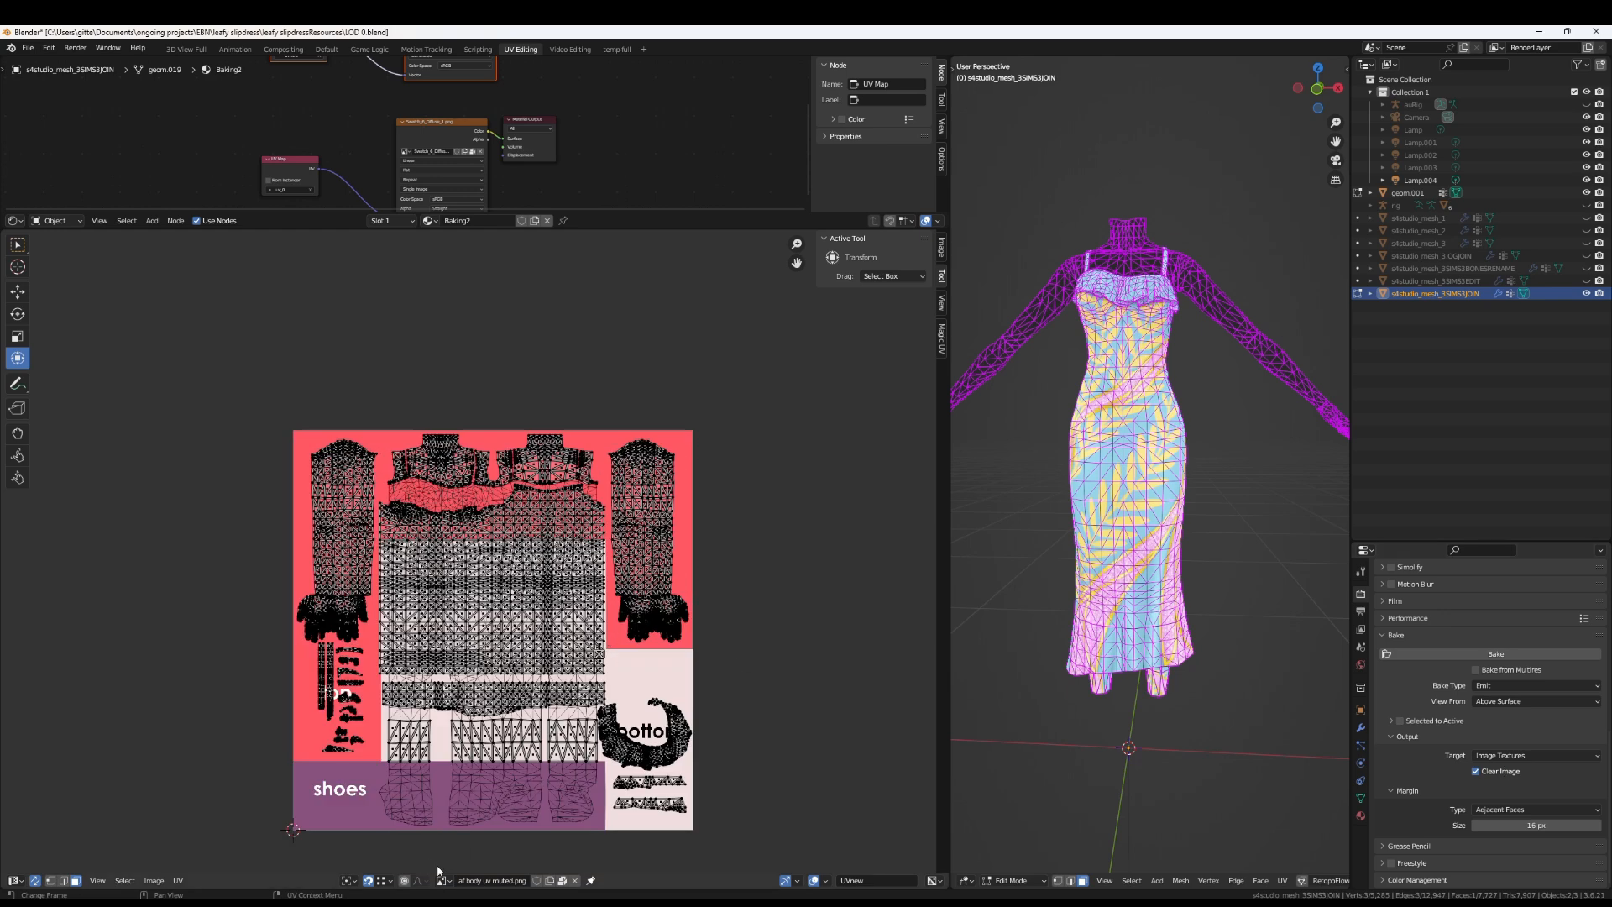
Display the multibake image in the UV editor
{"action": "left_click", "coordinate": [442, 880]}
{"action": "scroll", "coordinate": [491, 839], "scroll_direction": "down", "scroll_amount": 5}
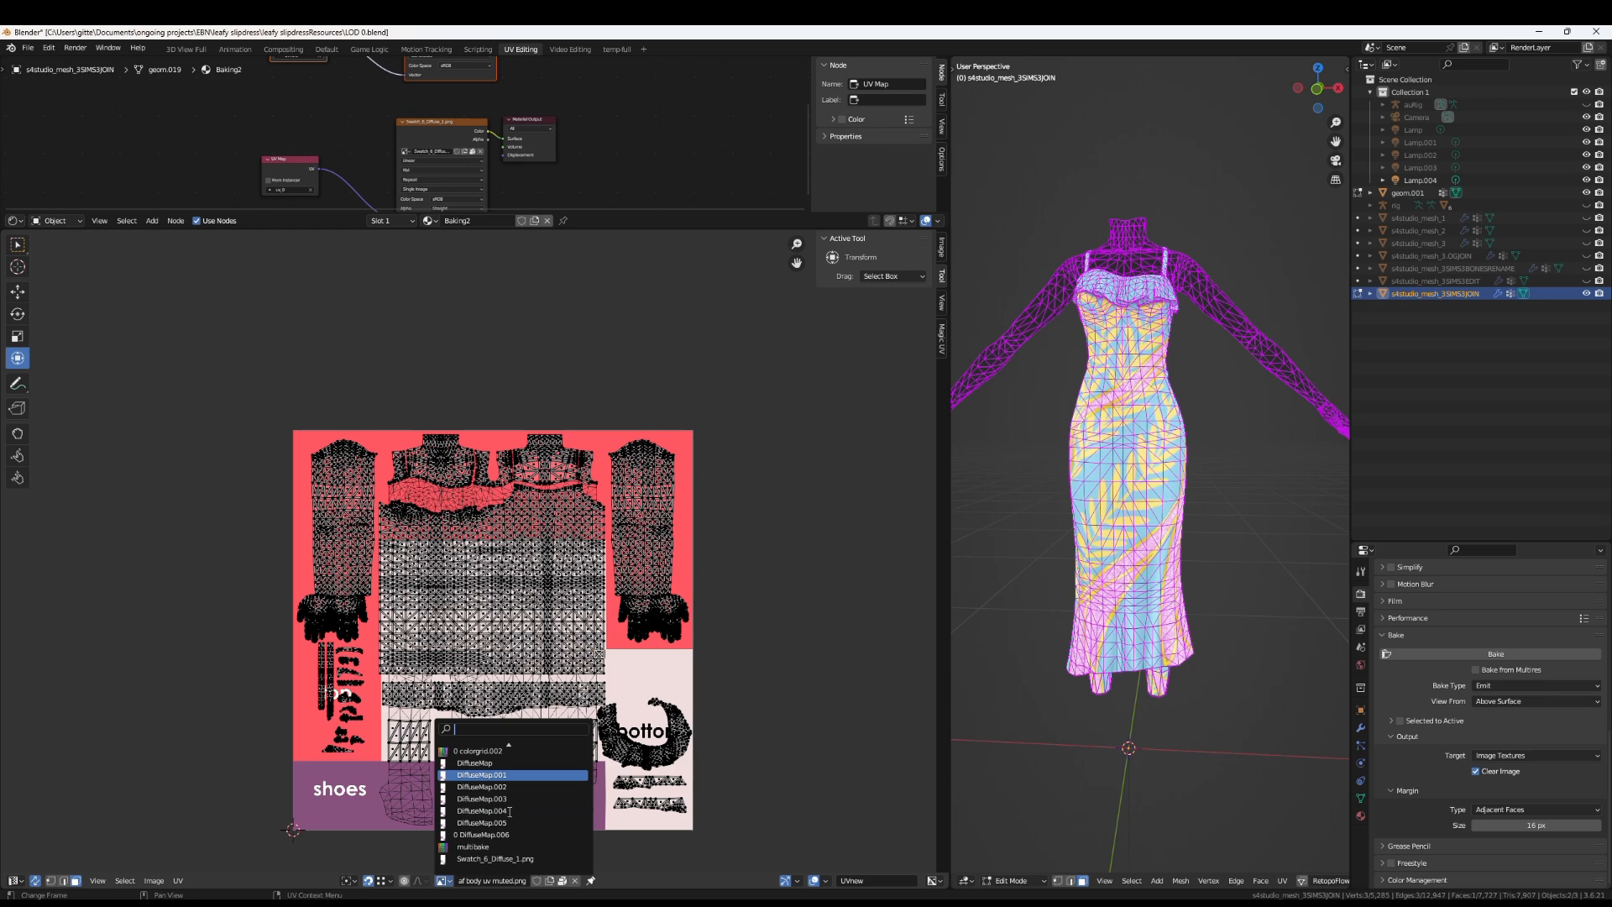
{"action": "scroll", "coordinate": [509, 811], "scroll_direction": "up", "scroll_amount": 5}
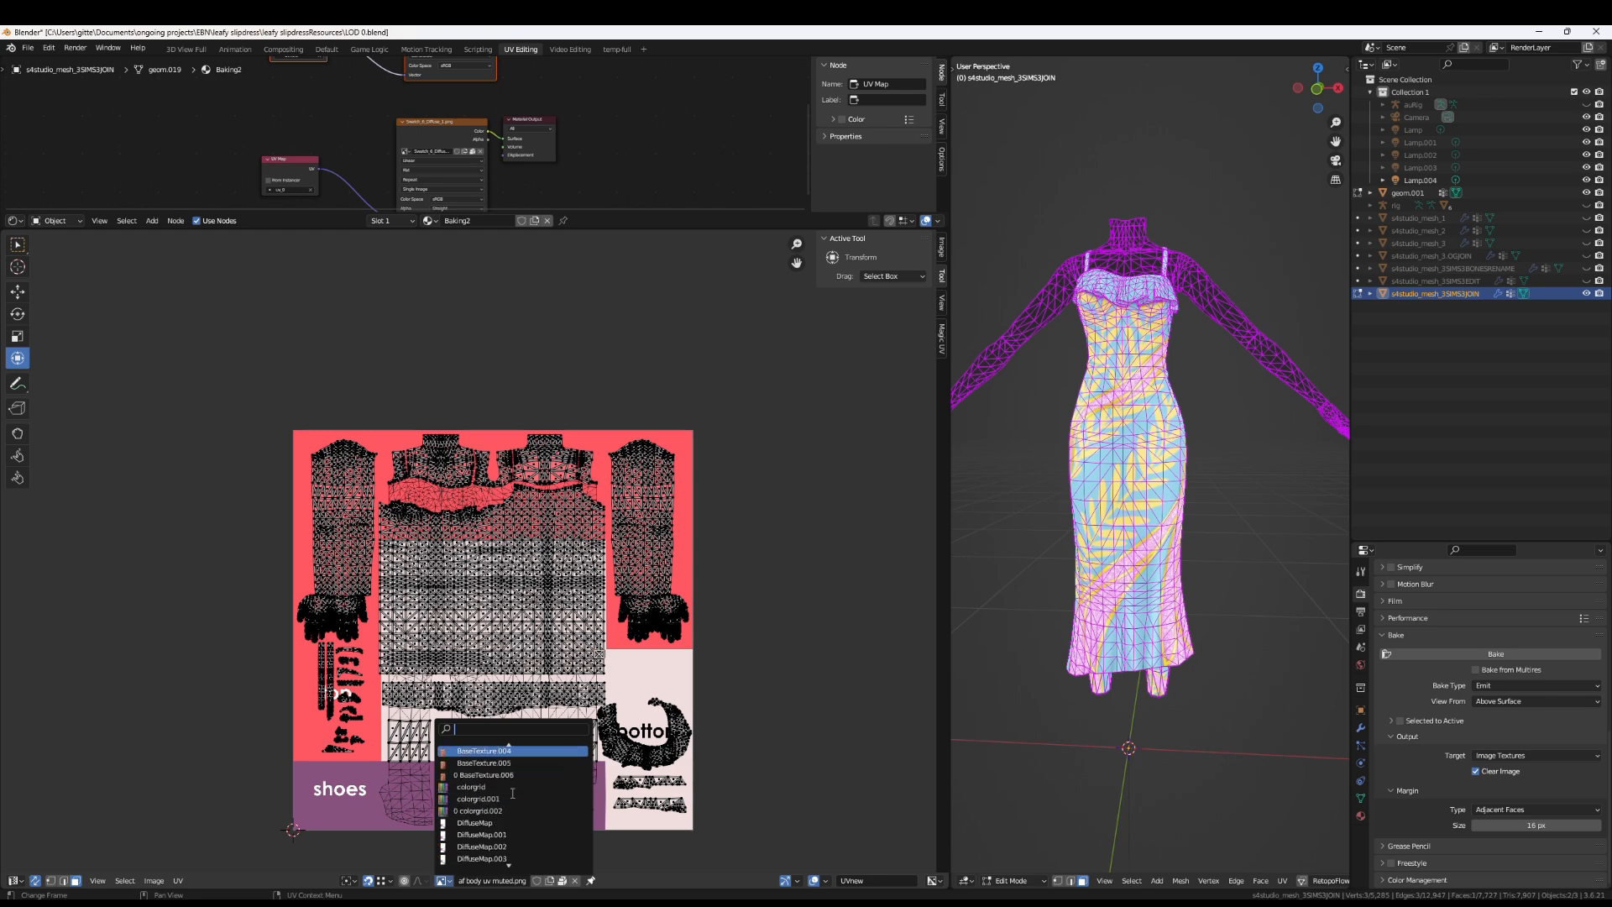
{"action": "scroll", "coordinate": [511, 805], "scroll_direction": "down", "scroll_amount": 11}
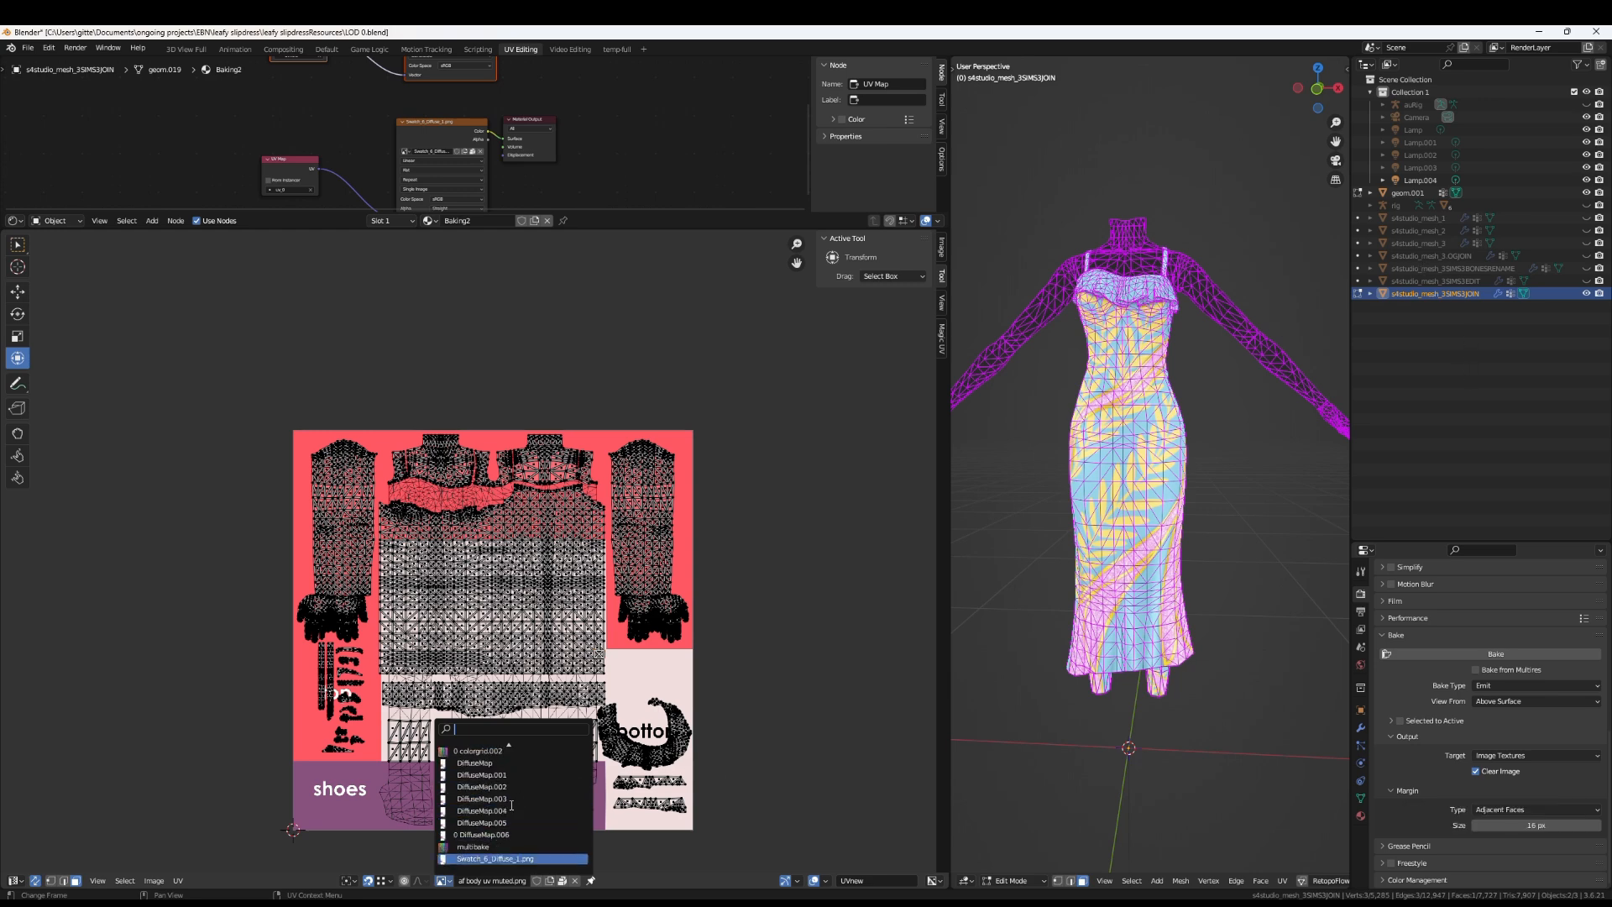
{"action": "left_click", "coordinate": [498, 848]}
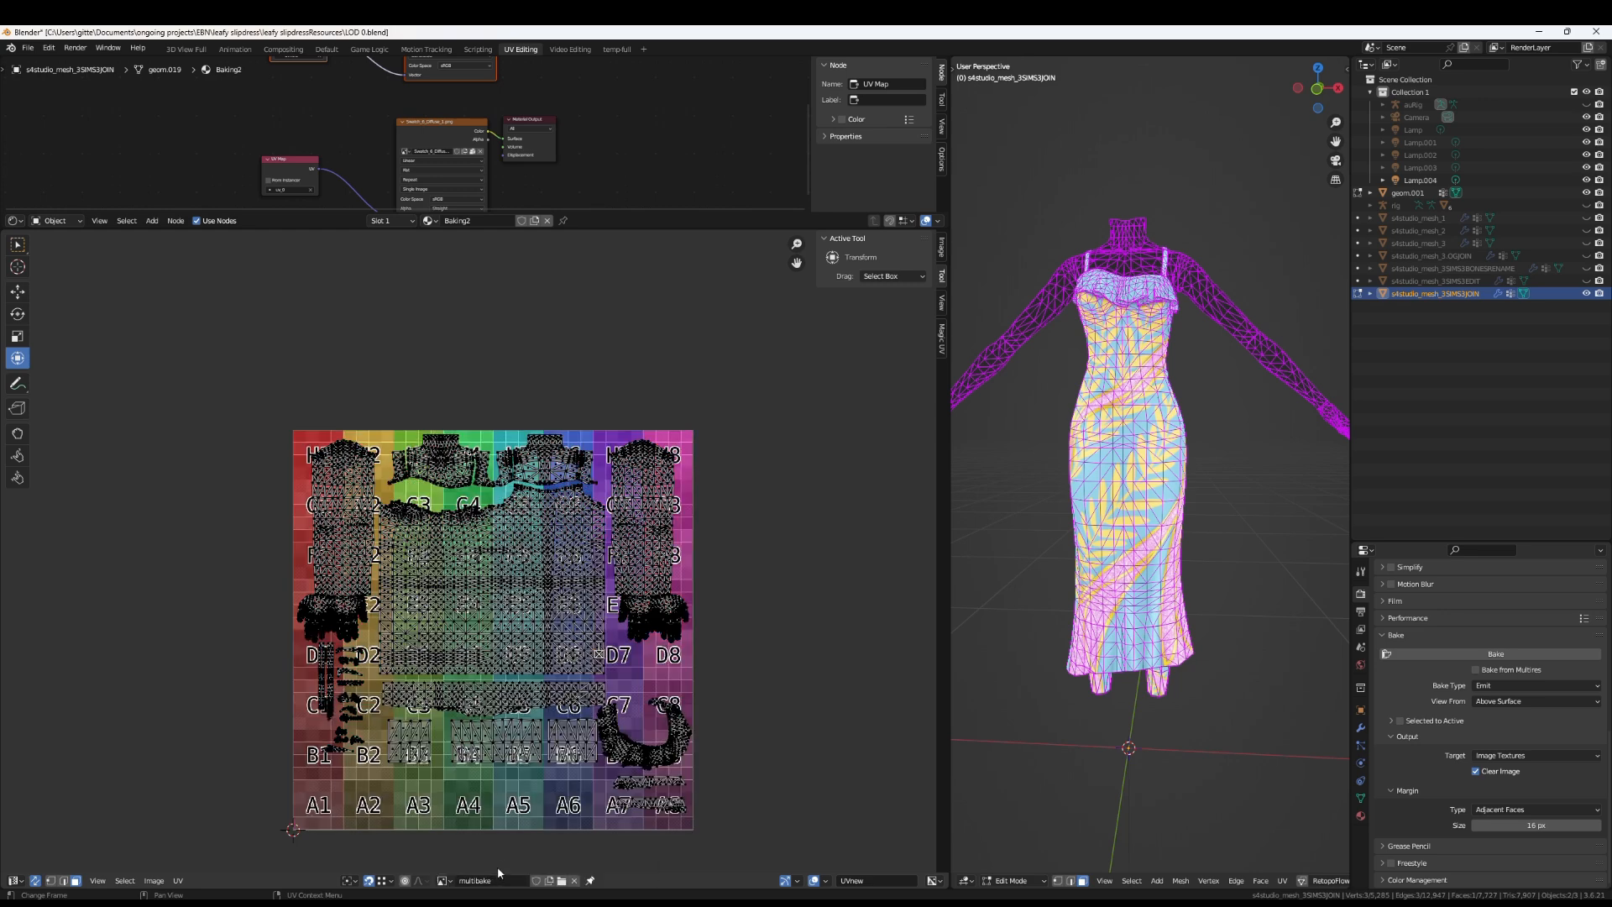
Unlink multibake from the duplicated texture node and create a new image there with generated type Blank, named multibake
{"action": "middle_click_drag", "start_coordinate": [603, 126], "coordinate": [642, 220]}
{"action": "scroll", "coordinate": [405, 128], "scroll_direction": "up", "scroll_amount": 1}
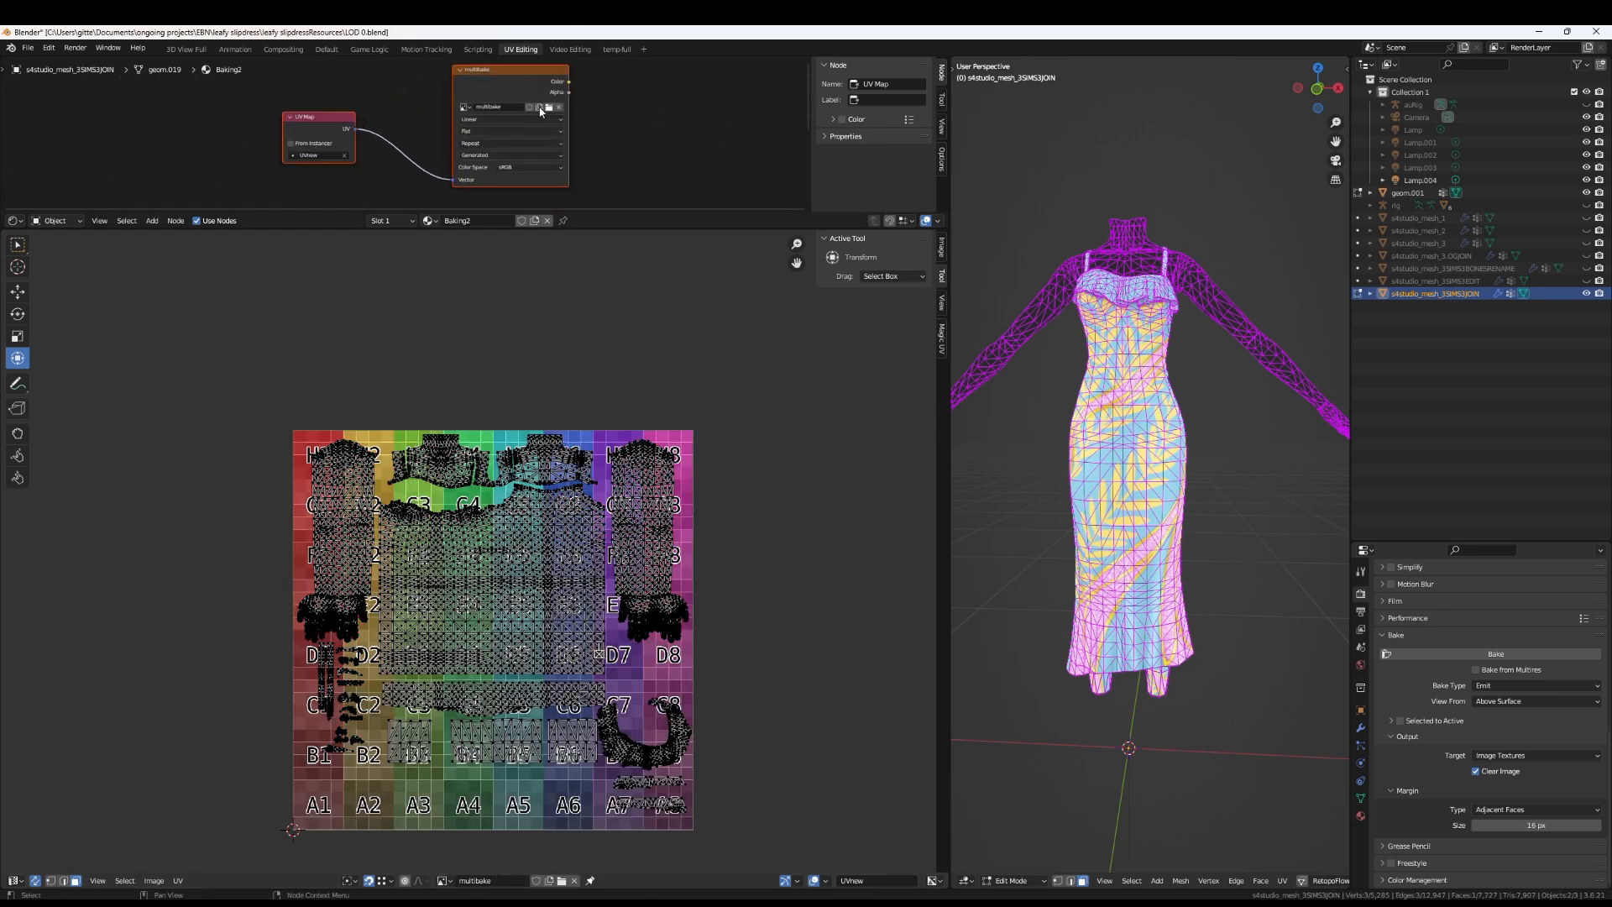
{"action": "left_click", "coordinate": [561, 107]}
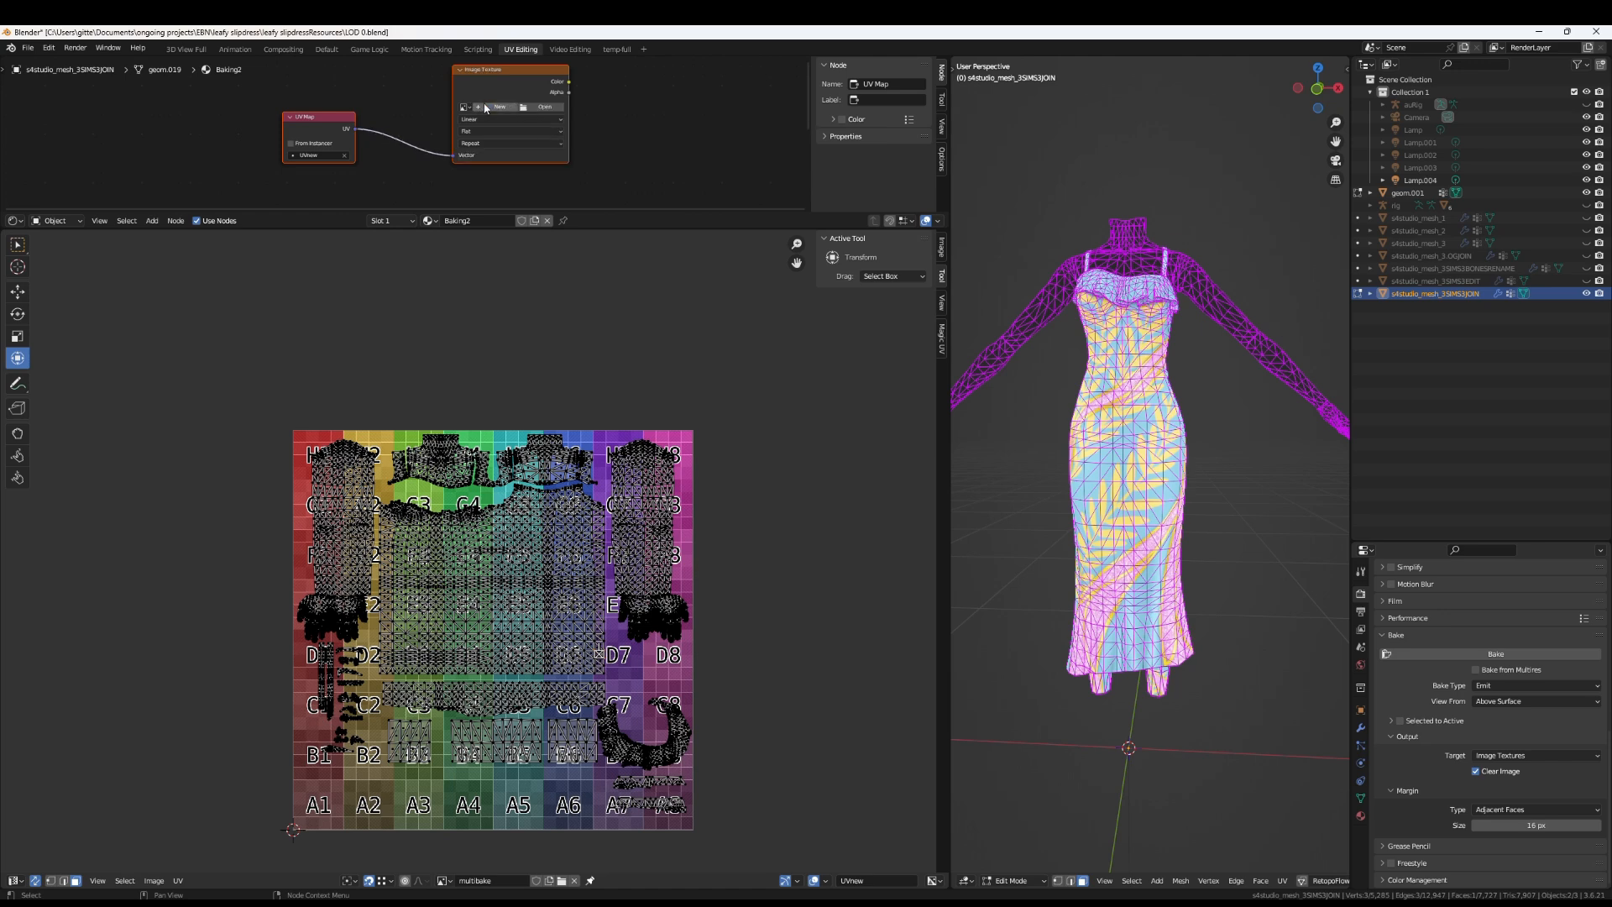
{"action": "left_click", "coordinate": [497, 106]}
{"action": "left_click", "coordinate": [507, 198]}
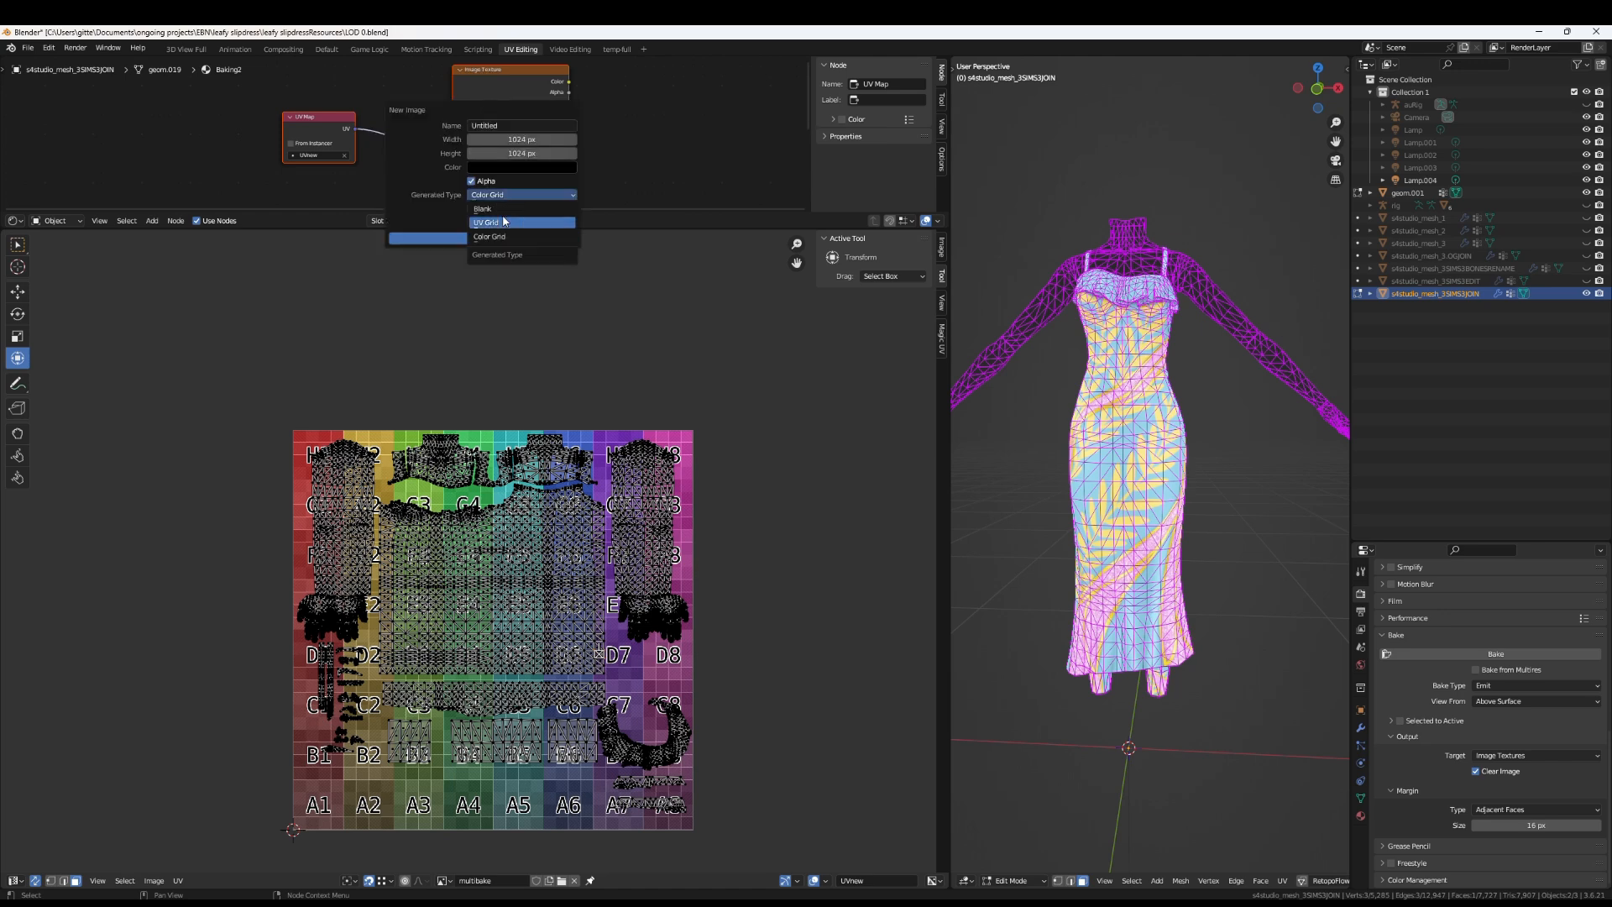
{"action": "left_click", "coordinate": [504, 218]}
{"action": "left_click", "coordinate": [509, 126]}
{"action": "type", "text": "m"}
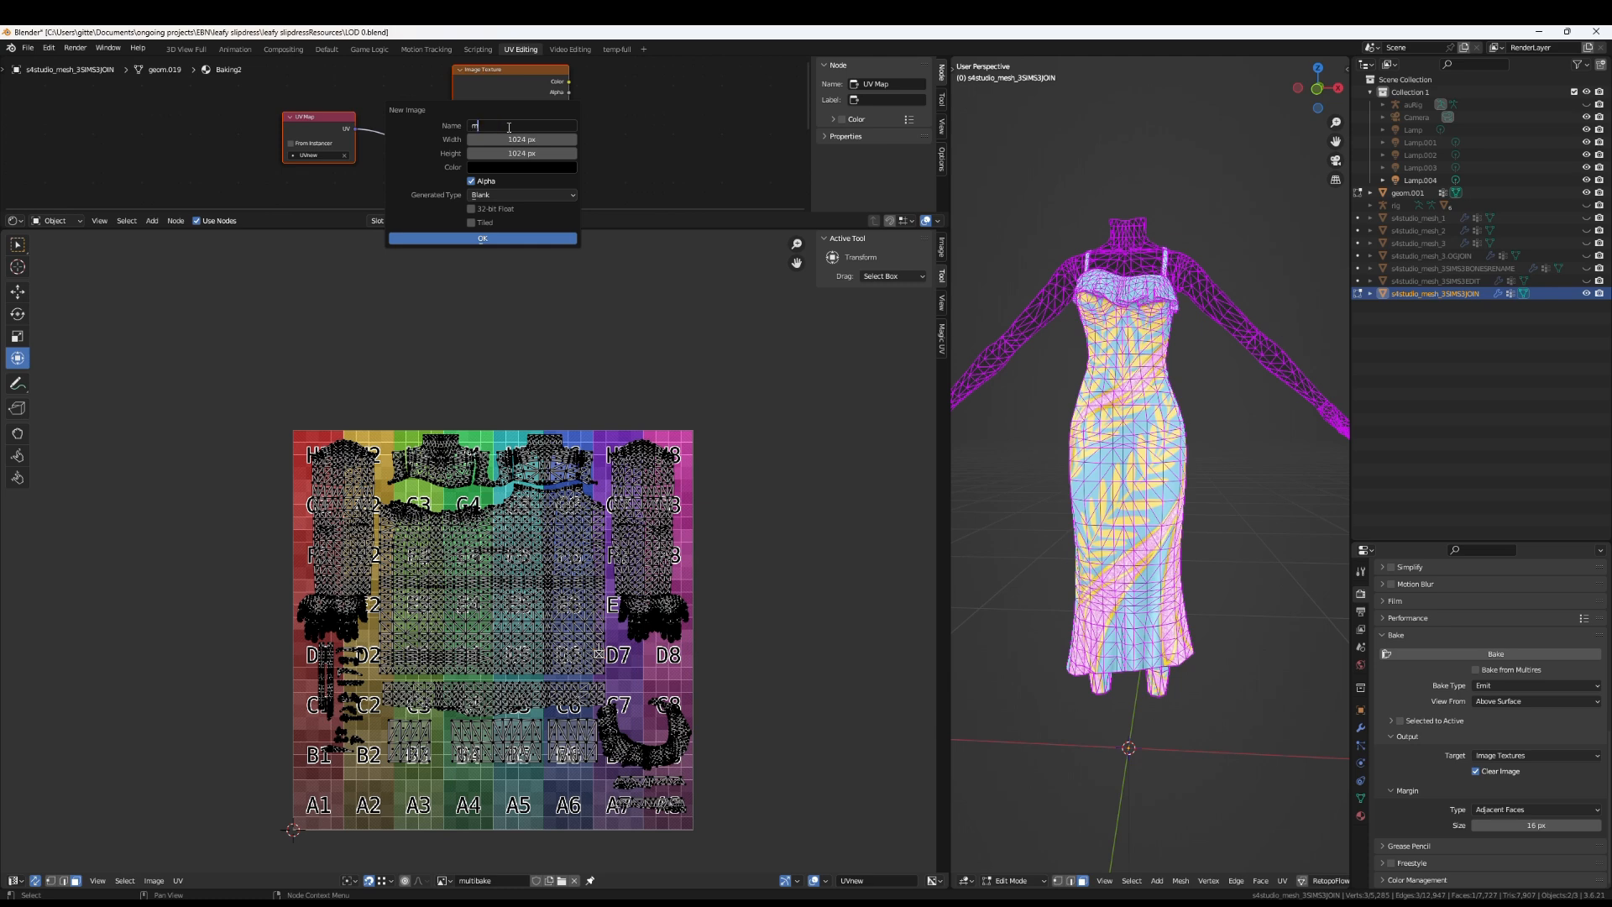
{"action": "type", "text": "ultibake"}
{"action": "left_click", "coordinate": [518, 239]}
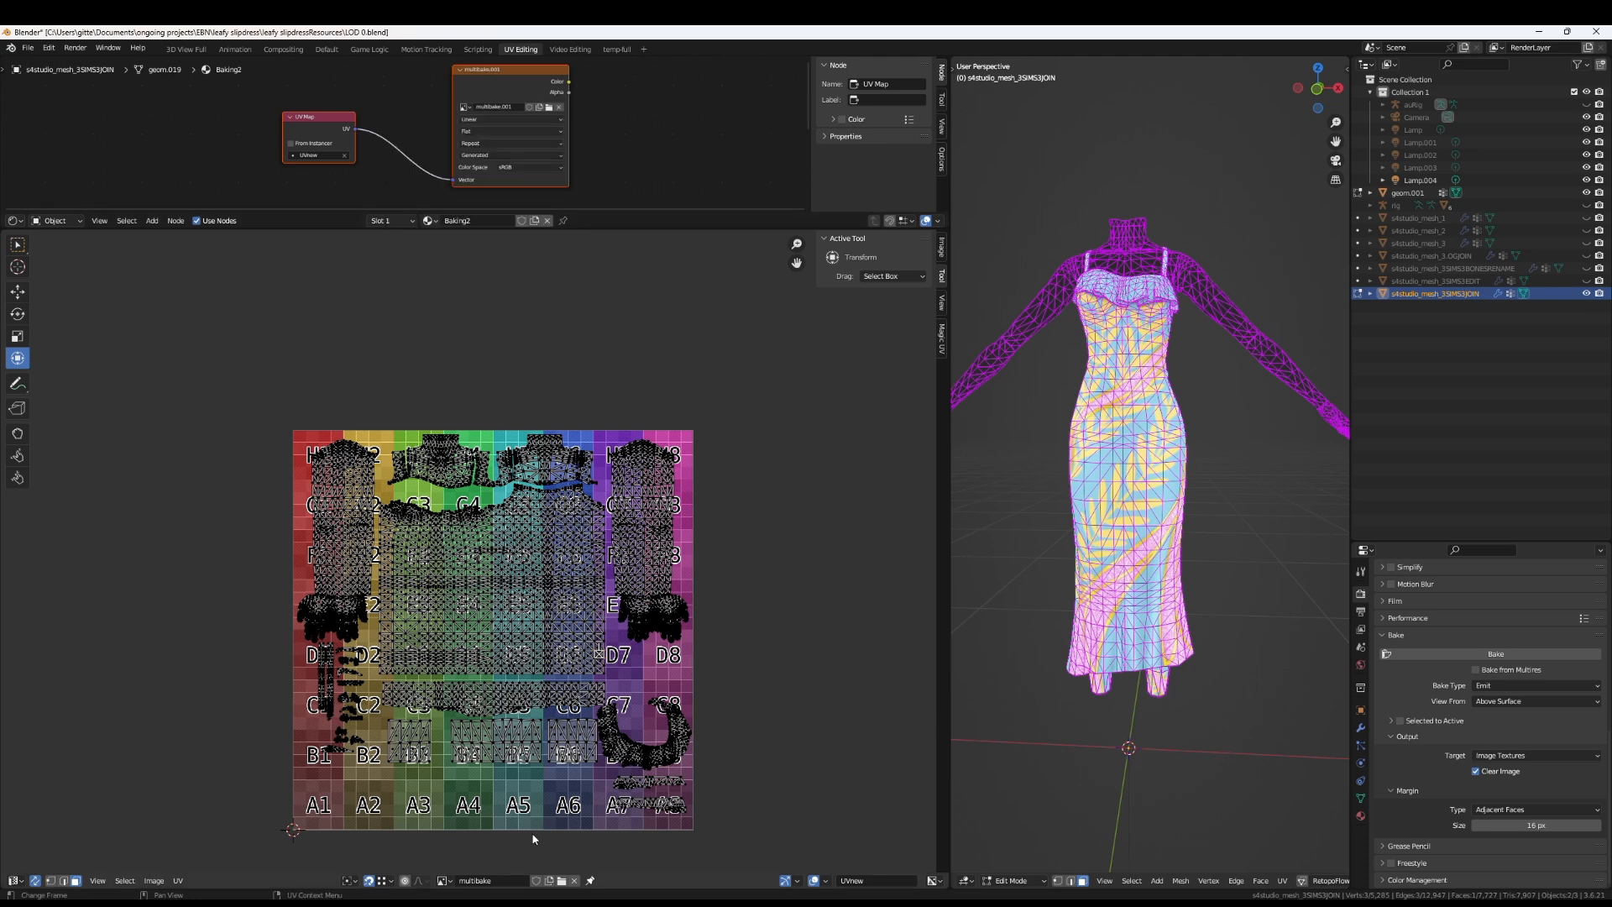
Display the blank multibake.001 image behind the UV layout in the UV editor
{"action": "left_click", "coordinate": [442, 879]}
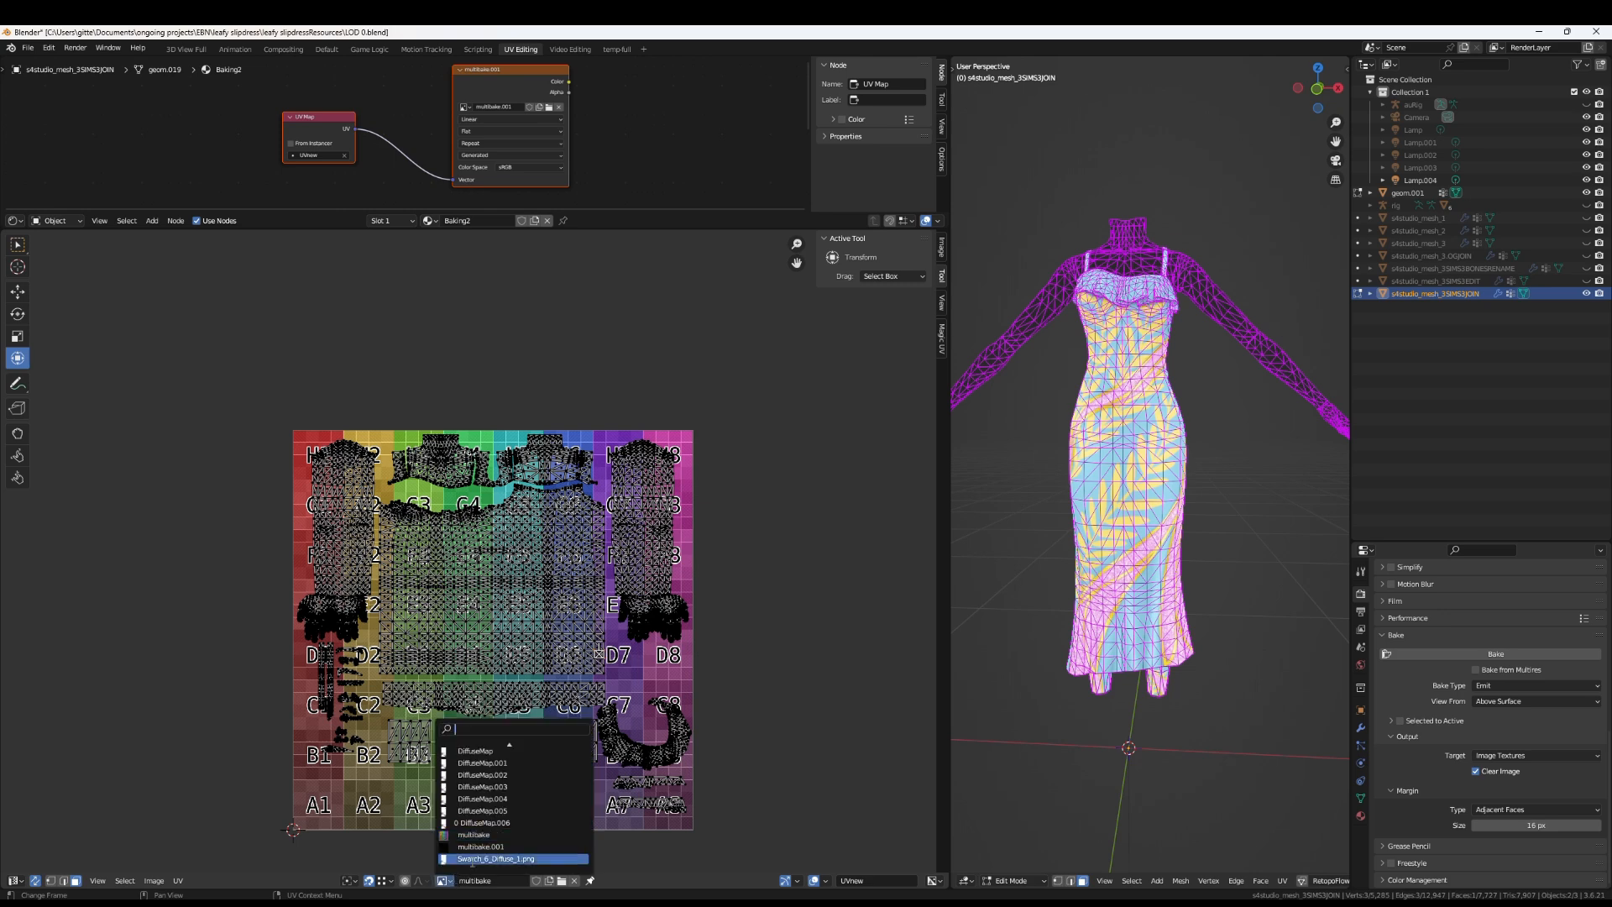
{"action": "left_click", "coordinate": [490, 847]}
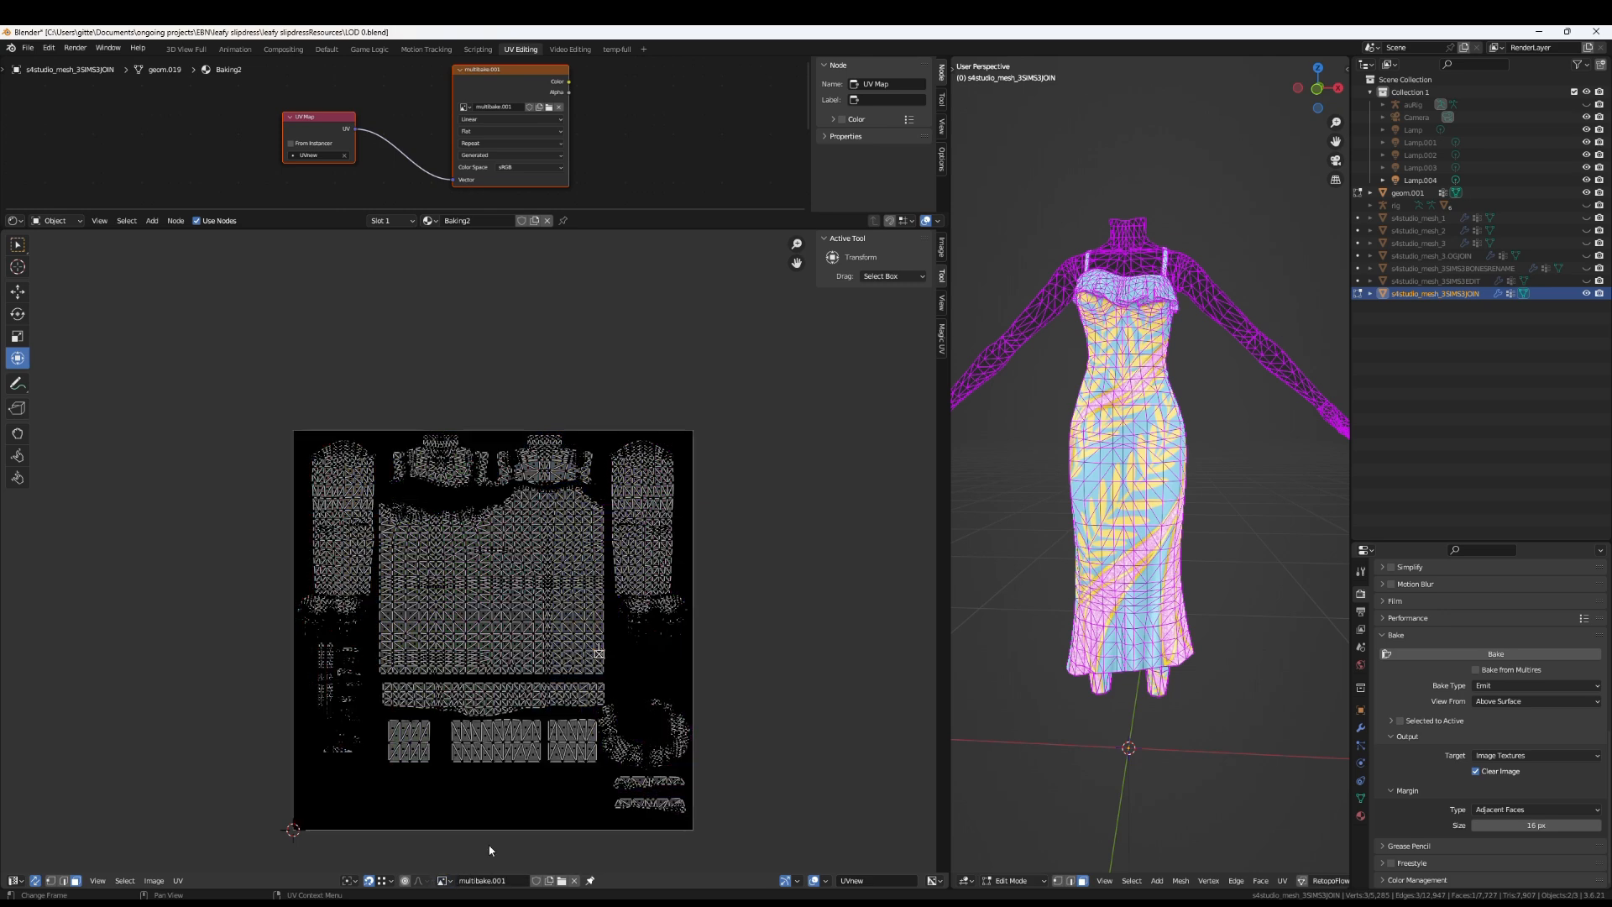
{"action": "scroll", "coordinate": [466, 797], "scroll_direction": "down", "scroll_amount": 3}
{"action": "scroll", "coordinate": [514, 543], "scroll_direction": "up", "scroll_amount": 1}
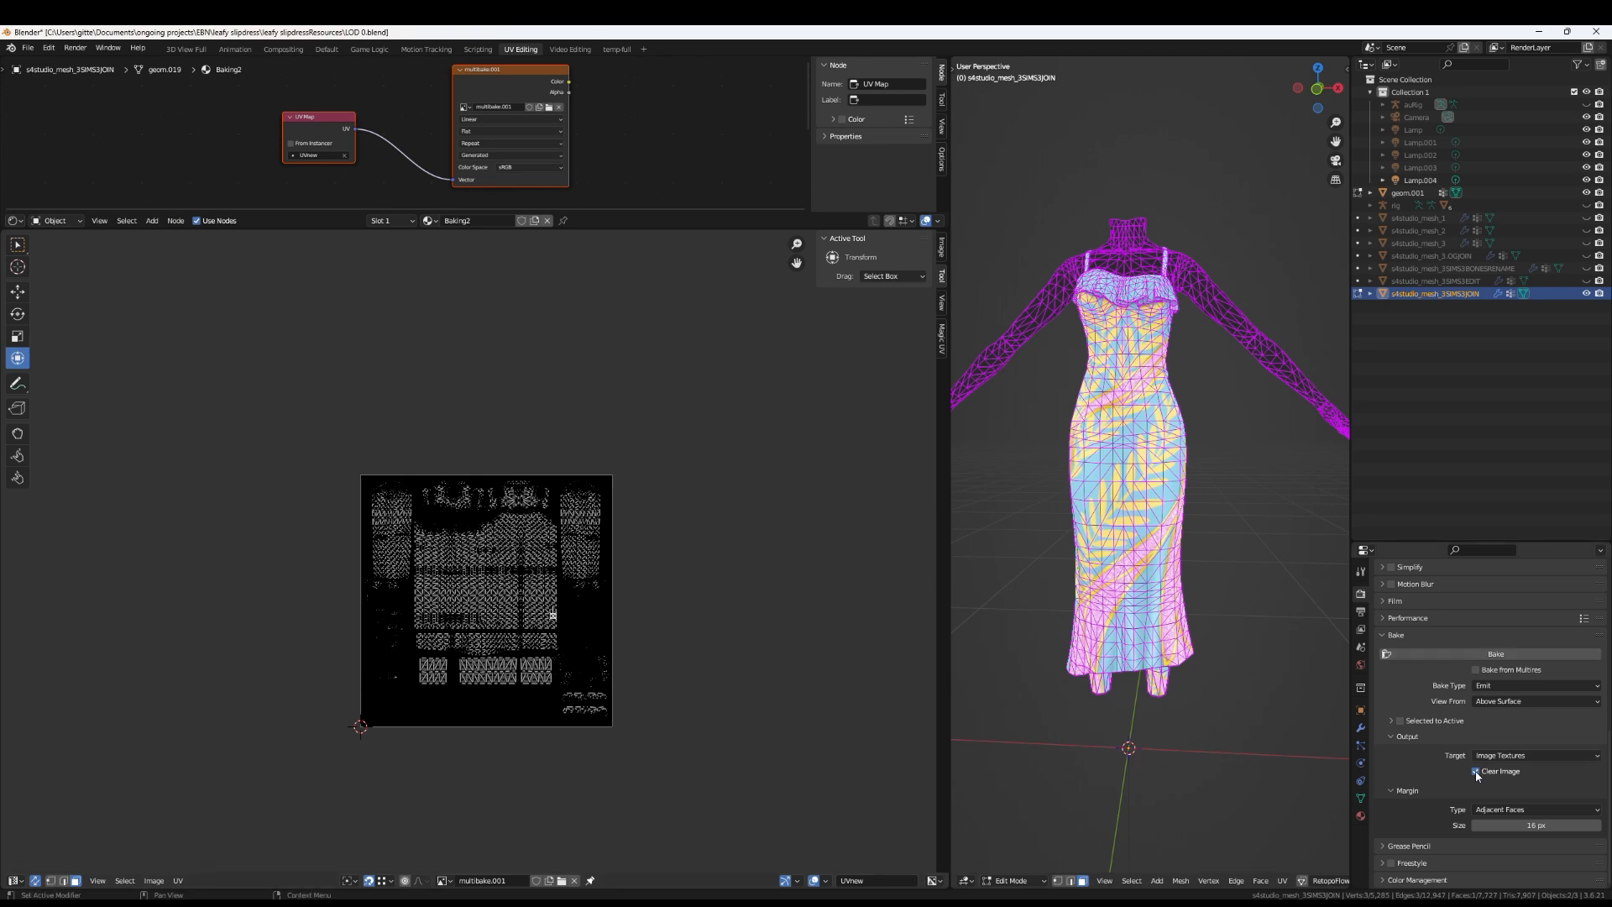
Set the bake margin size to 5 px
{"action": "left_click", "coordinate": [1515, 825]}
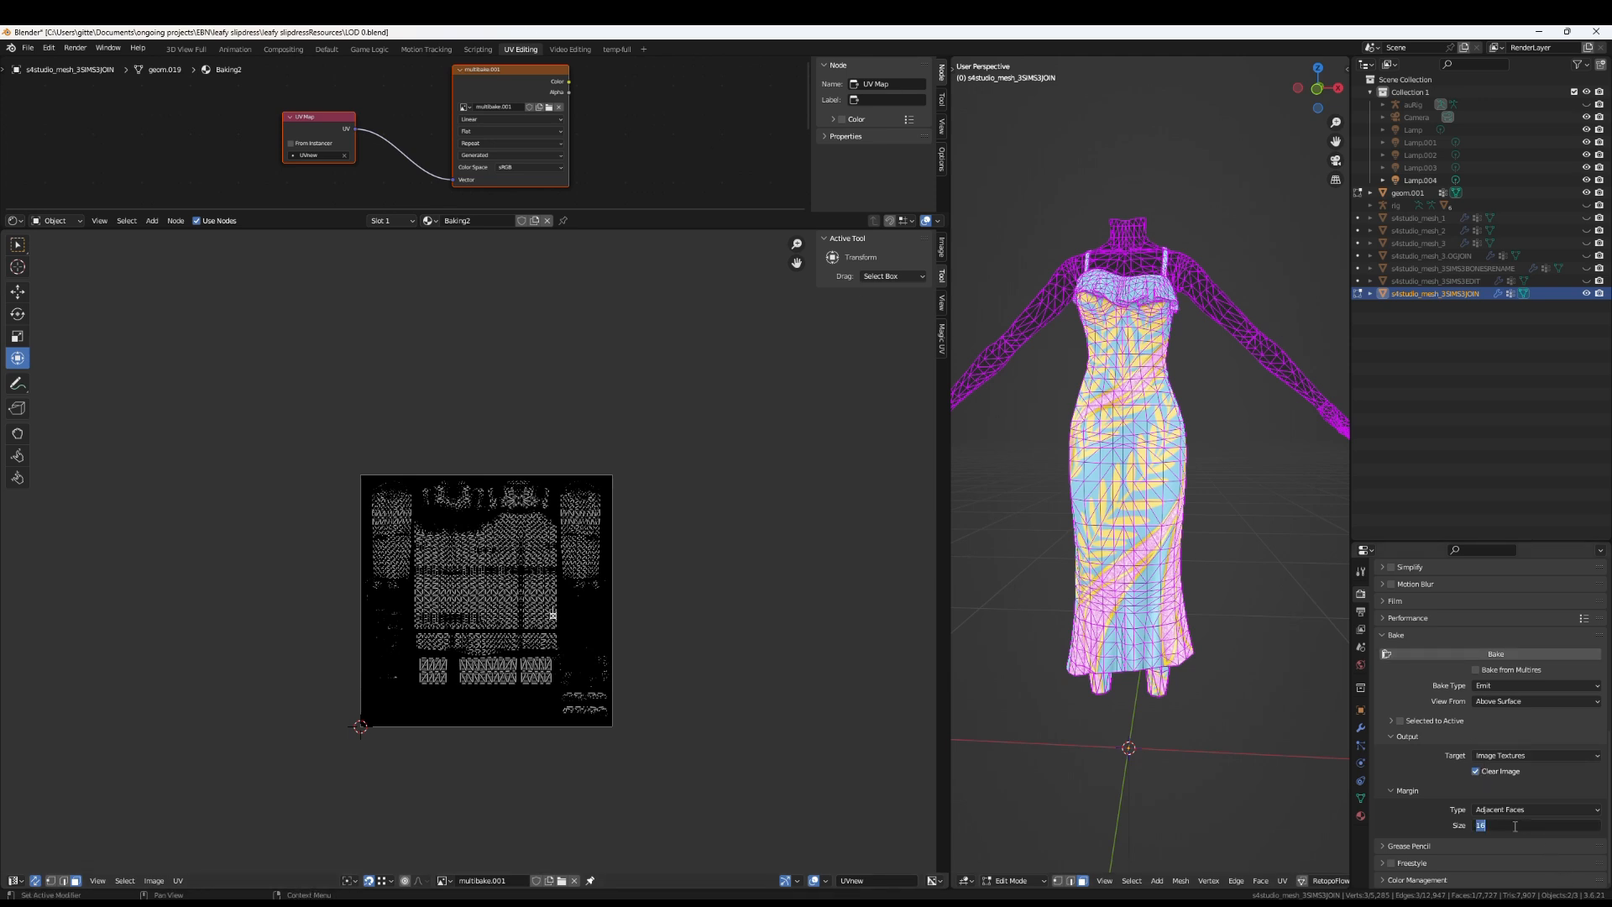
{"action": "type", "text": "5"}
{"action": "key", "text": "Return"}
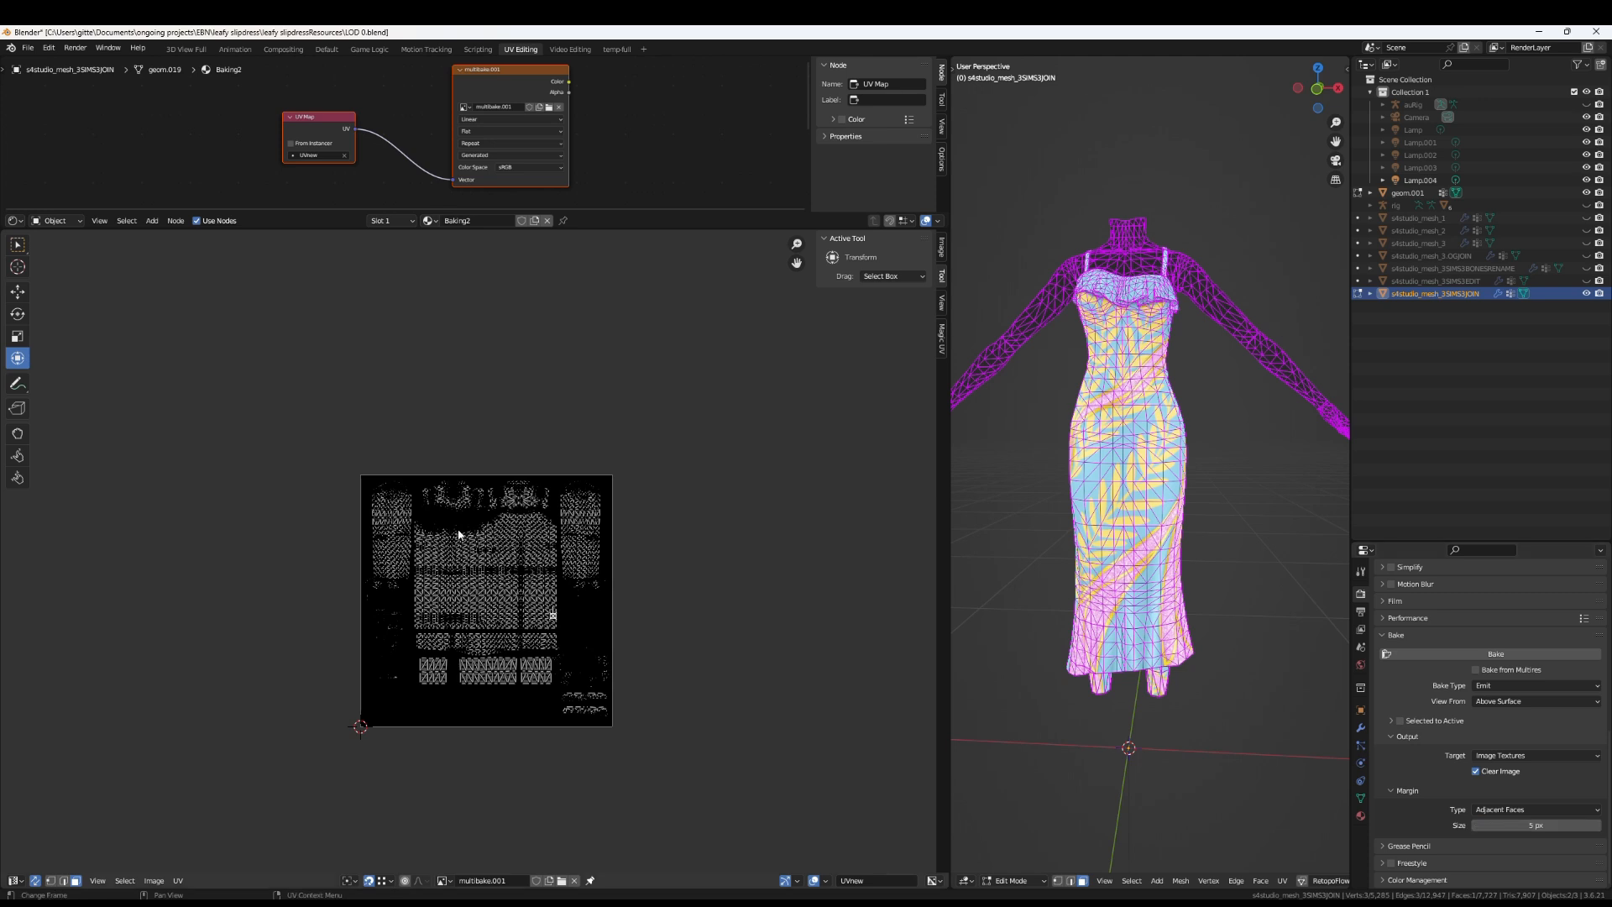
Examine the gaps between the UVnew islands around the dress, arms, hands and lower pieces
{"action": "scroll", "coordinate": [615, 518], "scroll_direction": "up", "scroll_amount": 6}
{"action": "middle_click_drag", "start_coordinate": [640, 537], "coordinate": [630, 566]}
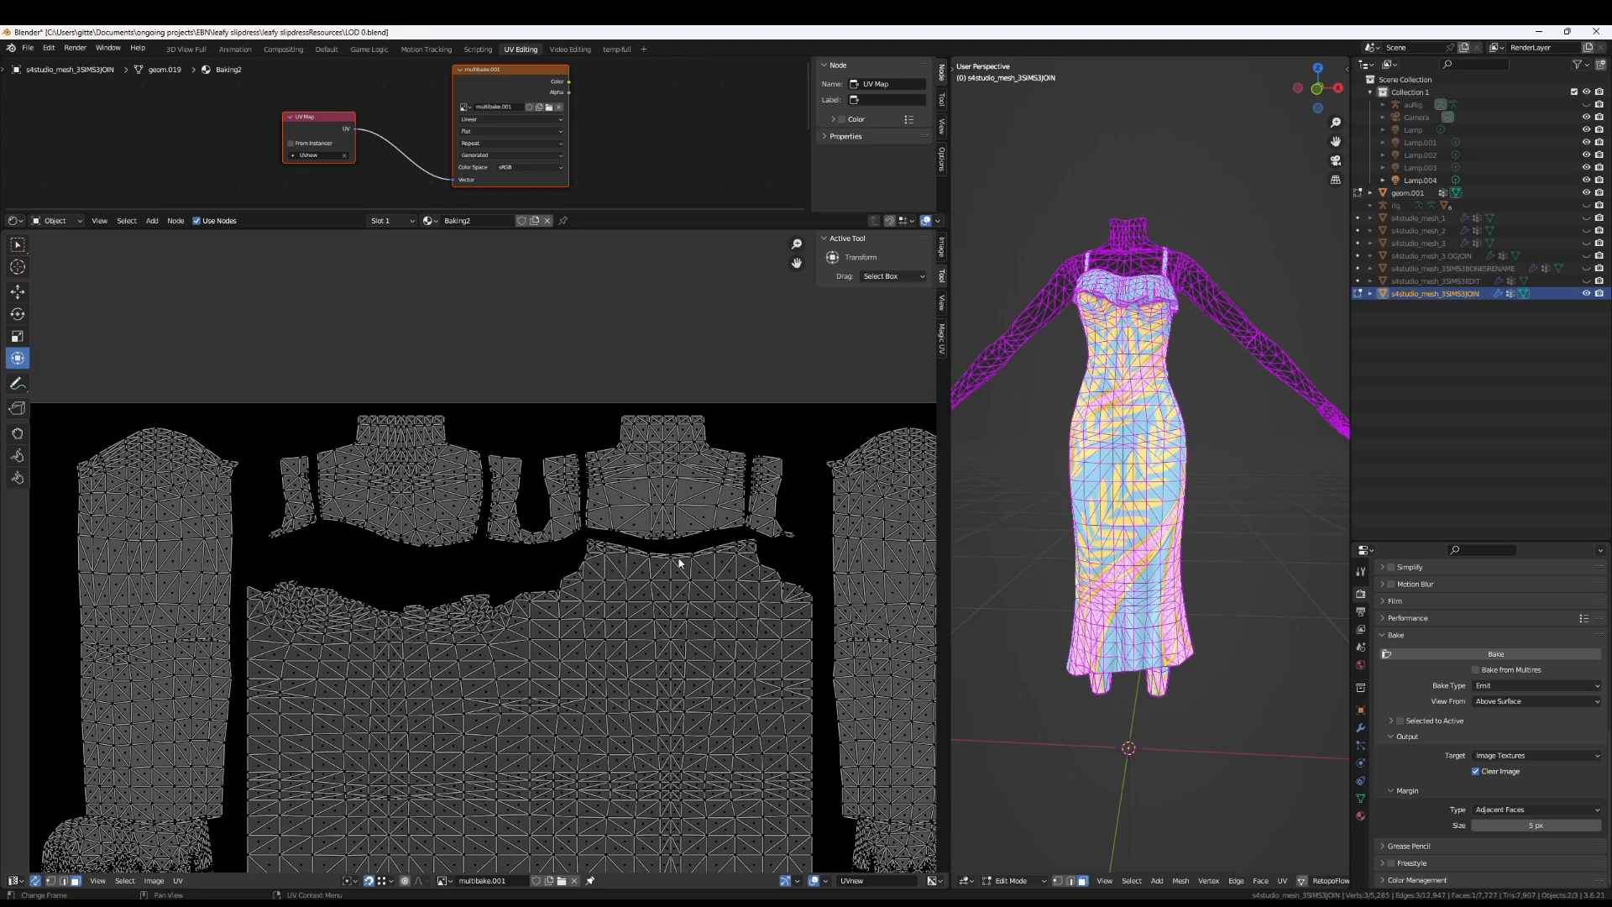
{"action": "scroll", "coordinate": [663, 550], "scroll_direction": "down", "scroll_amount": 4}
{"action": "middle_click_drag", "start_coordinate": [588, 613], "coordinate": [571, 449]}
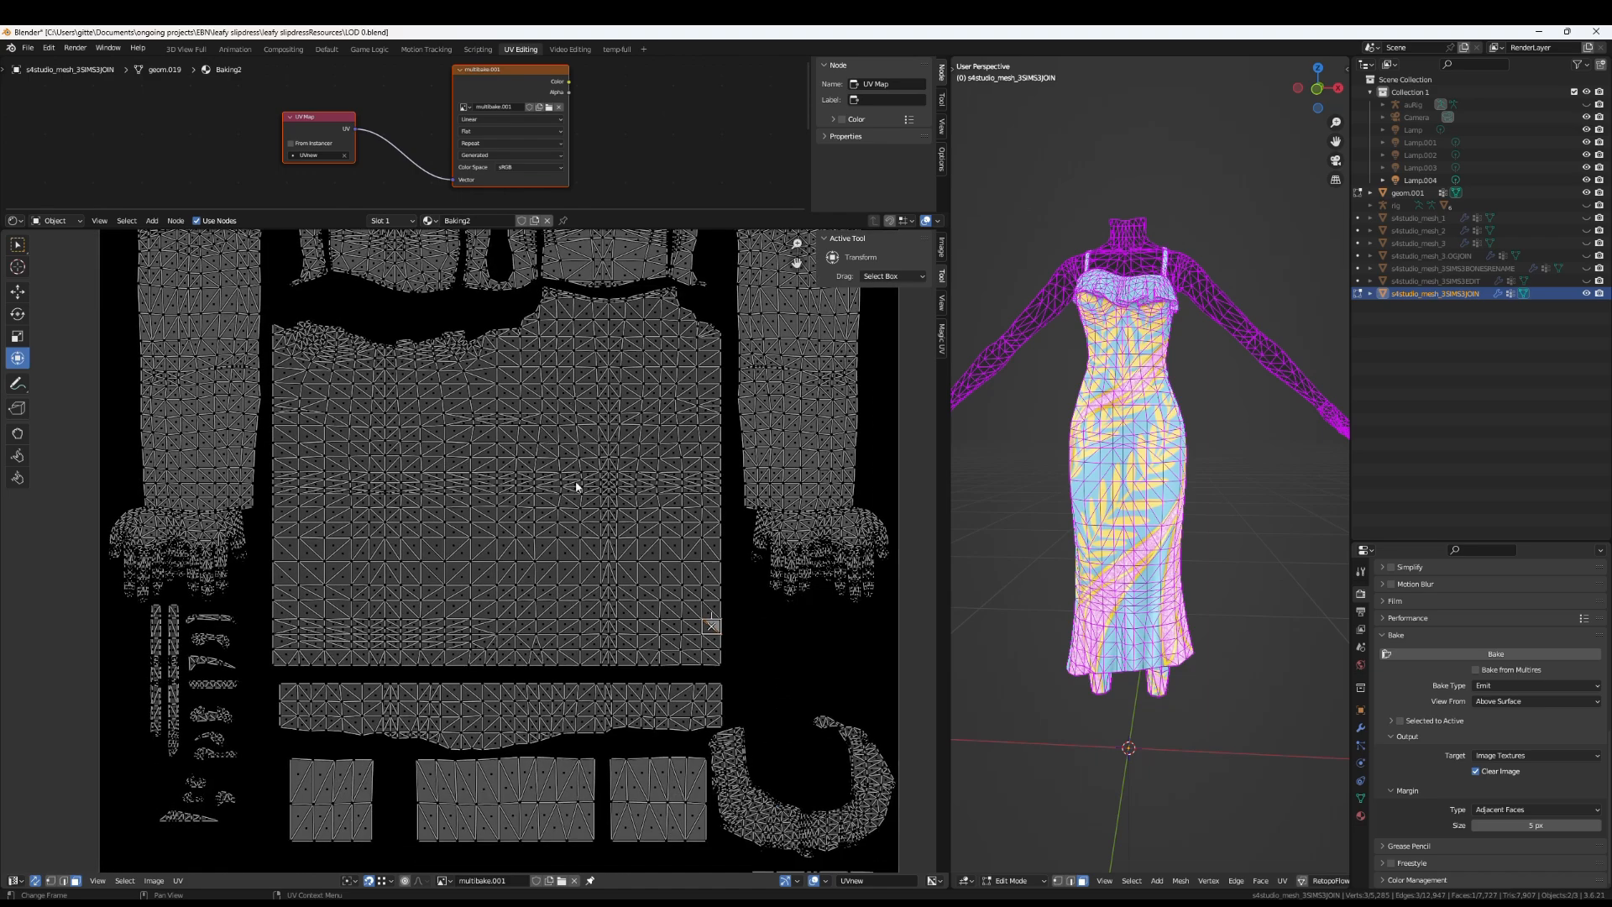
{"action": "scroll", "coordinate": [643, 635], "scroll_direction": "up", "scroll_amount": 3}
{"action": "middle_click_drag", "start_coordinate": [733, 770], "coordinate": [722, 722]}
{"action": "scroll", "coordinate": [643, 634], "scroll_direction": "down", "scroll_amount": 3}
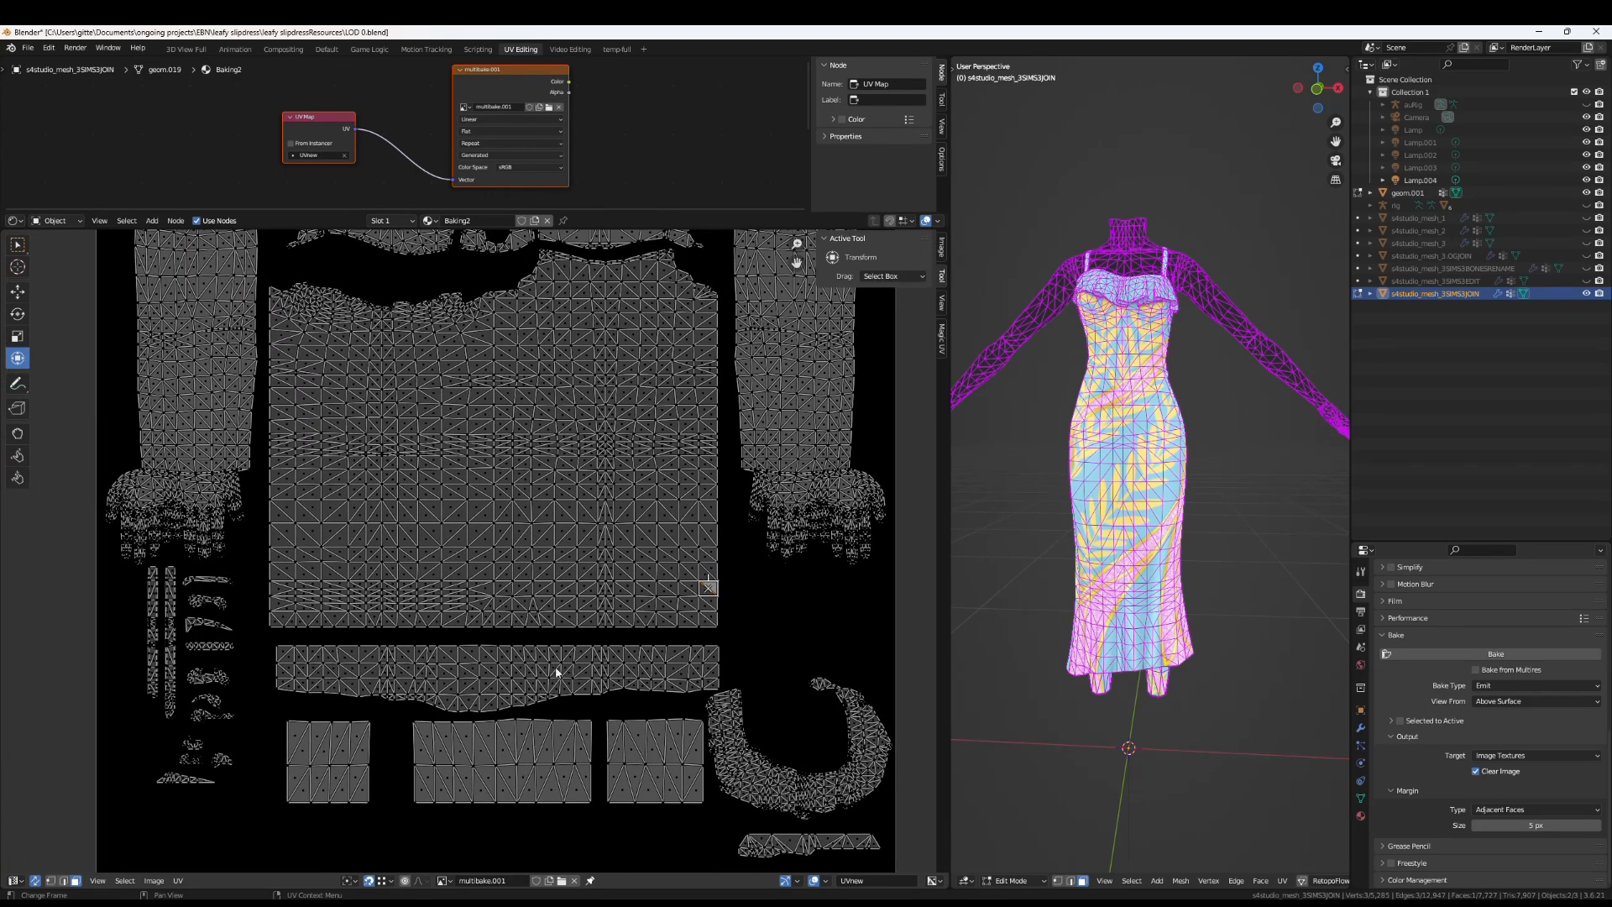
{"action": "scroll", "coordinate": [551, 670], "scroll_direction": "down", "scroll_amount": 2}
{"action": "scroll", "coordinate": [470, 592], "scroll_direction": "up", "scroll_amount": 3}
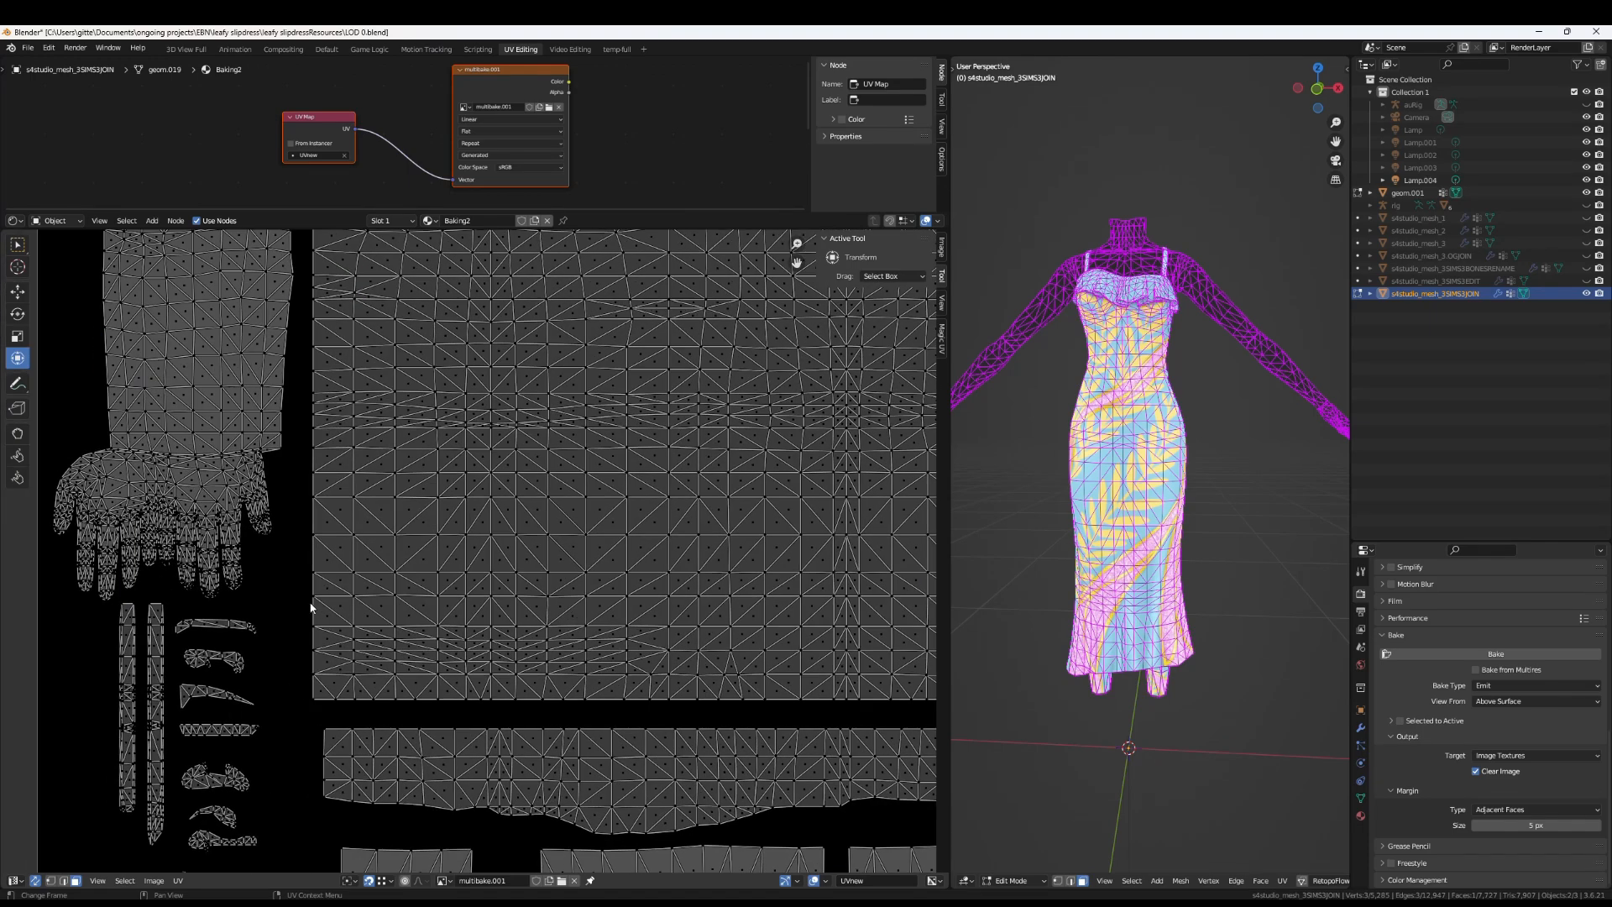
{"action": "scroll", "coordinate": [660, 571], "scroll_direction": "down", "scroll_amount": 8}
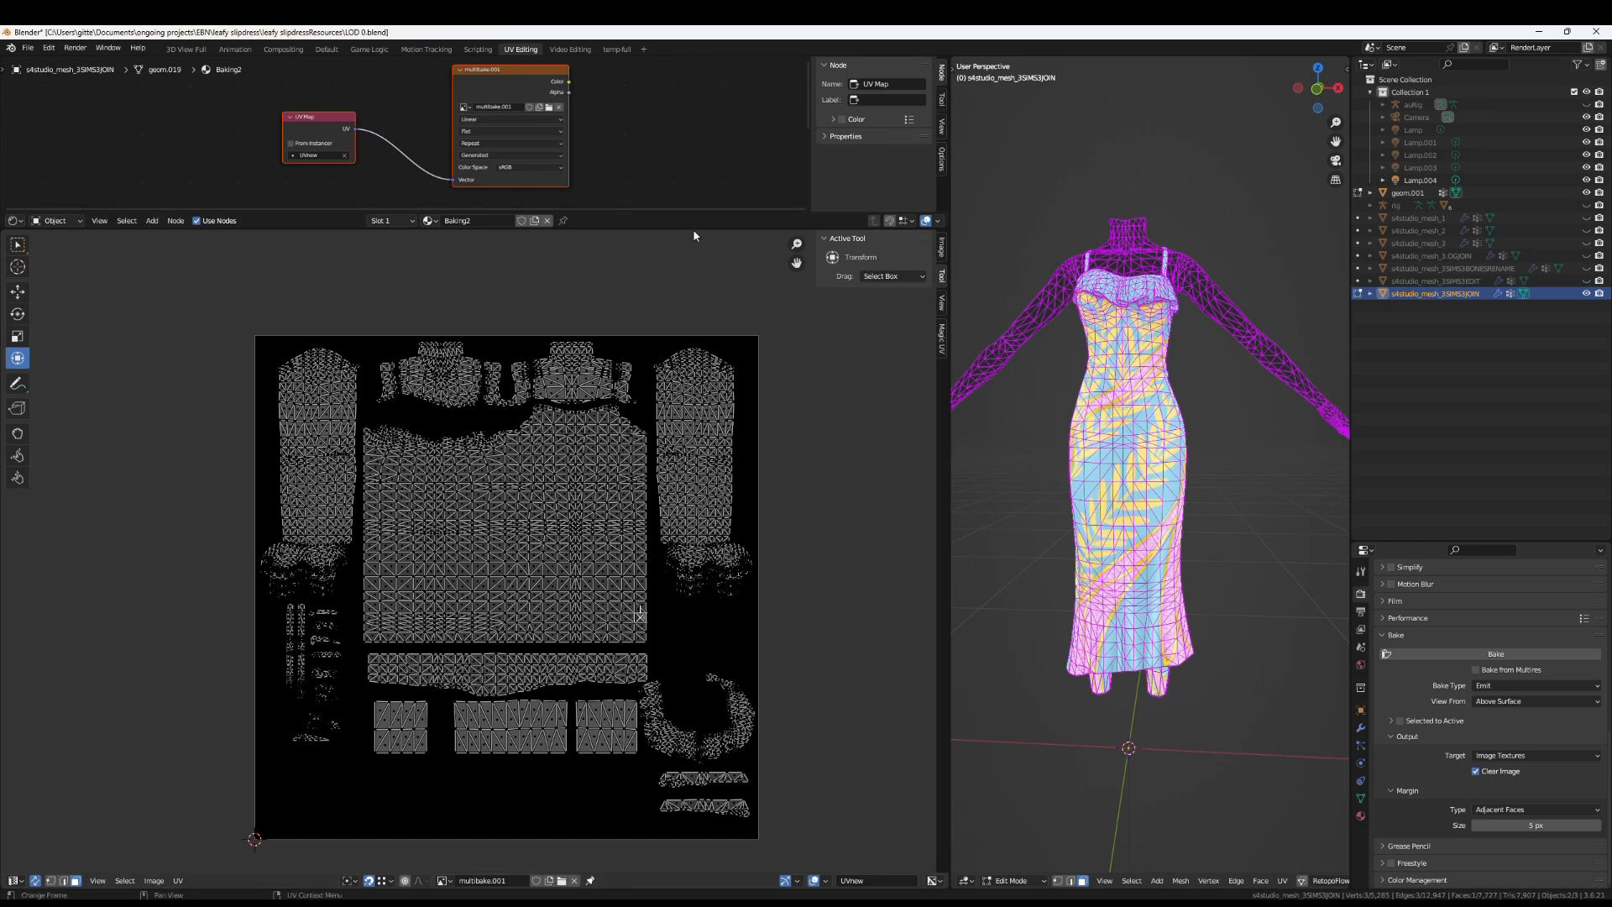
Make the multibake.001 image texture node the only selected node and bake the swatch onto it
{"action": "left_click_drag", "start_coordinate": [695, 213], "coordinate": [754, 507]}
{"action": "scroll", "coordinate": [697, 350], "scroll_direction": "up", "scroll_amount": 1}
{"action": "middle_click_drag", "start_coordinate": [697, 349], "coordinate": [693, 273]}
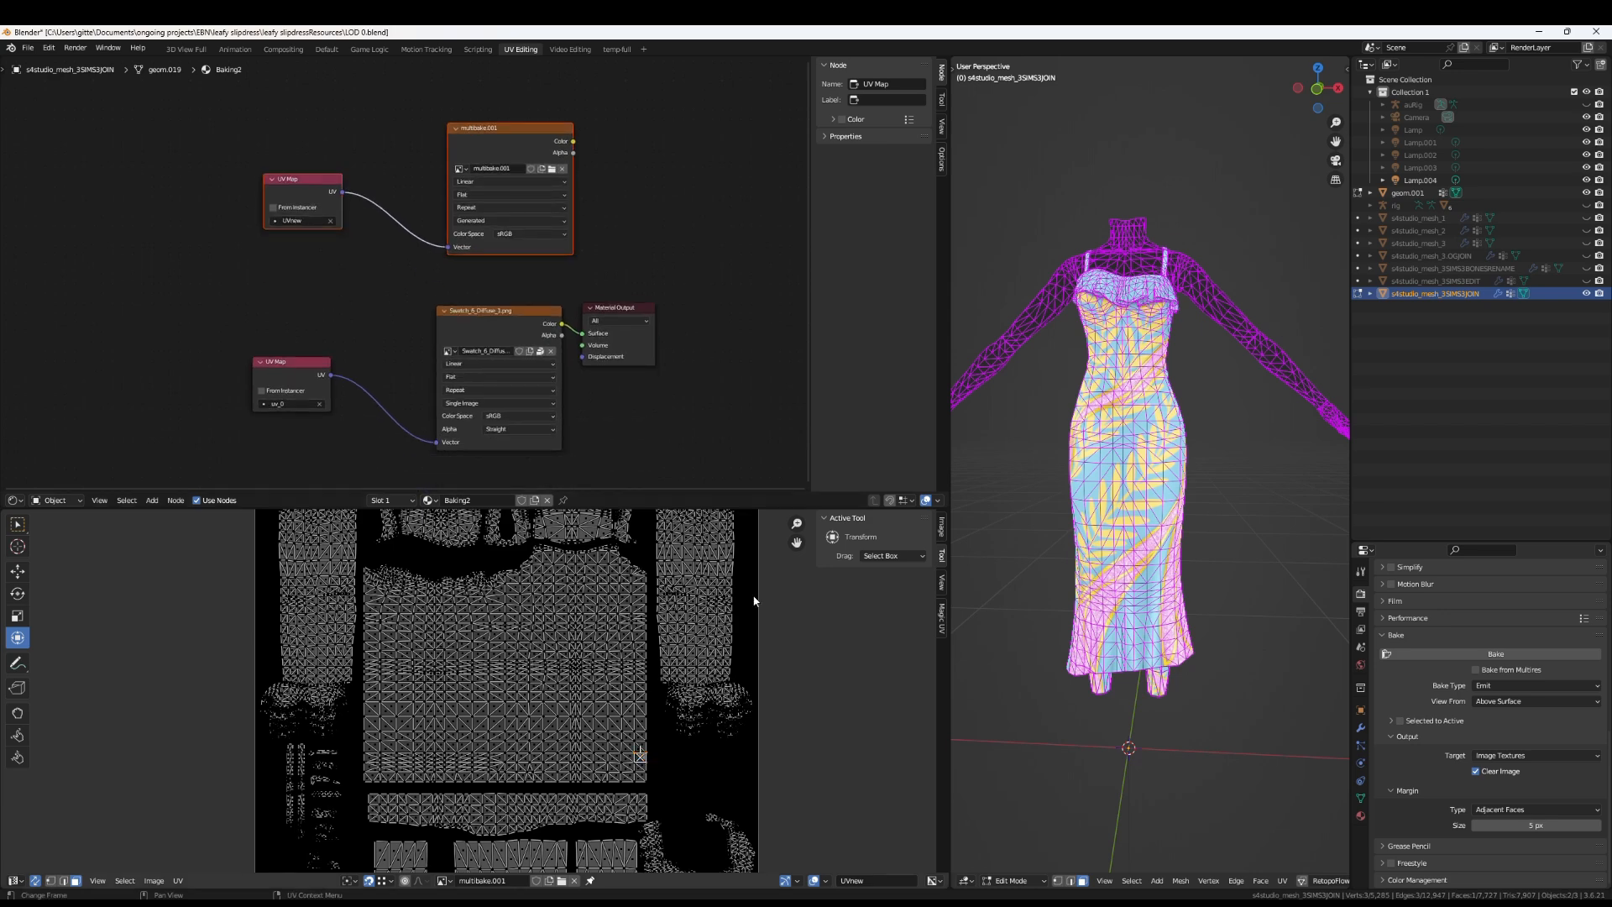
{"action": "scroll", "coordinate": [652, 618], "scroll_direction": "down", "scroll_amount": 3}
{"action": "scroll", "coordinate": [652, 618], "scroll_direction": "up", "scroll_amount": 1}
{"action": "left_click", "coordinate": [494, 147]}
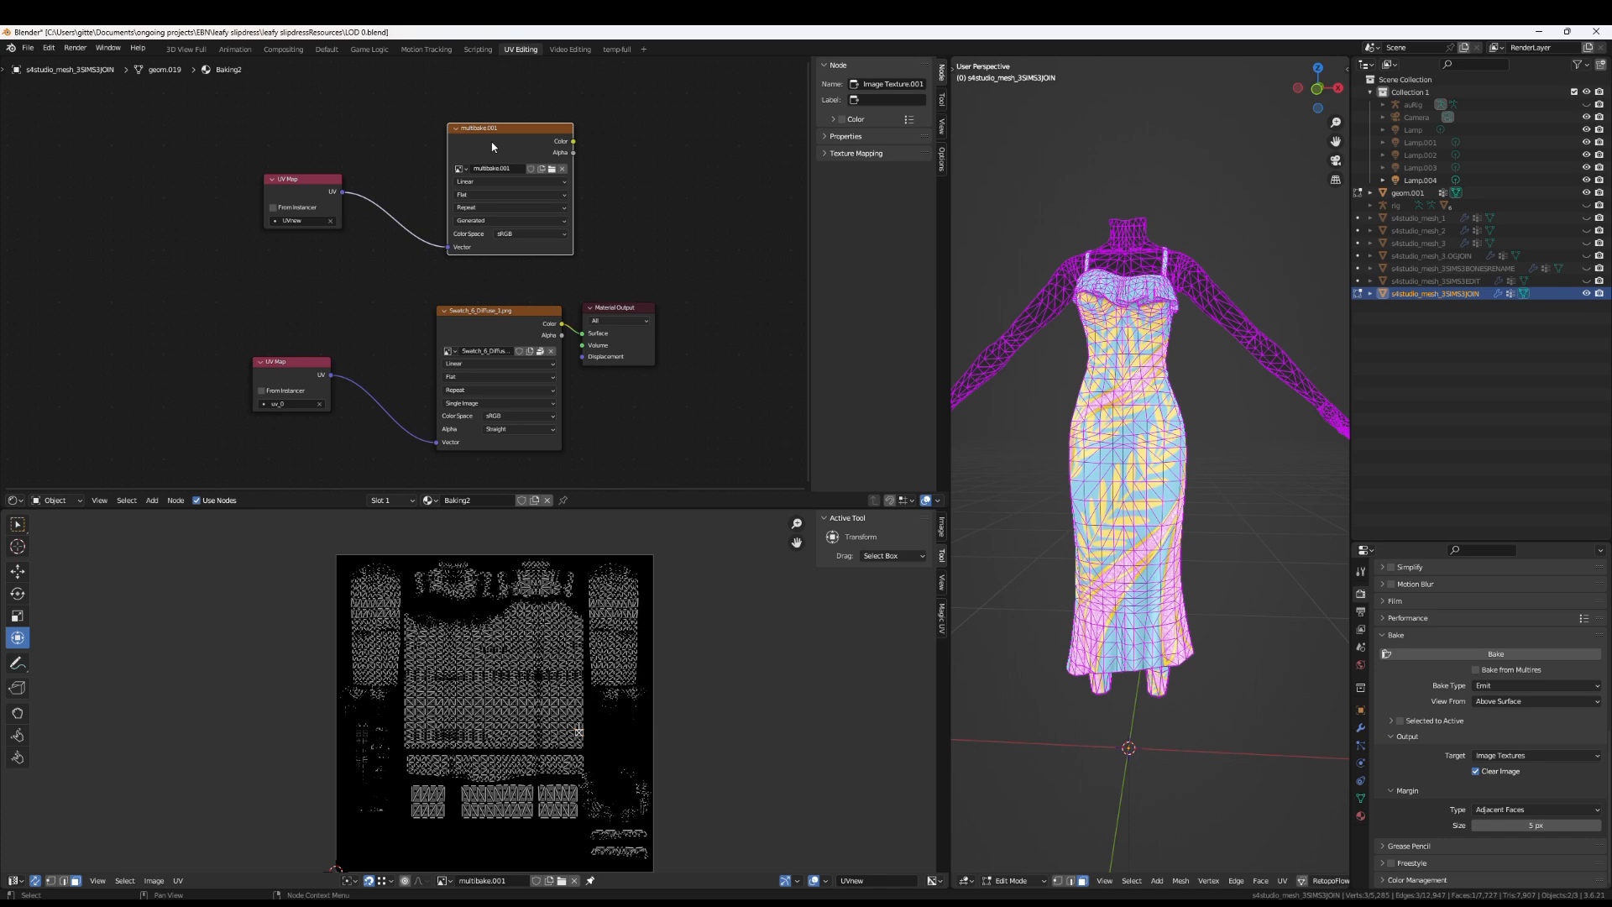
{"action": "left_click_drag", "start_coordinate": [767, 488], "coordinate": [793, 383]}
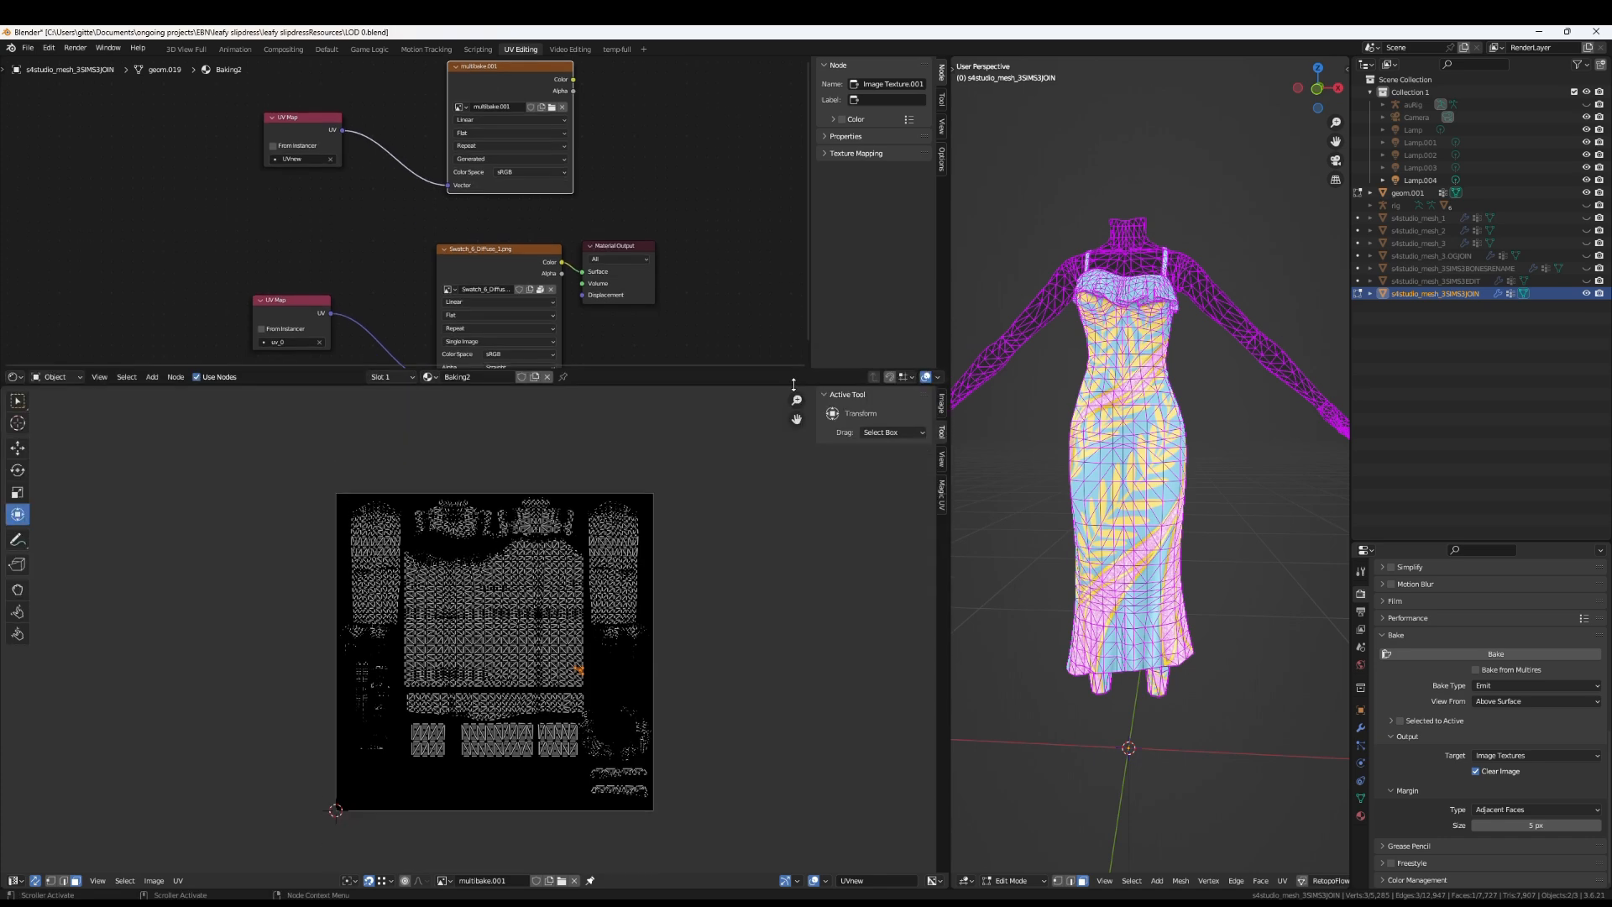
{"action": "left_click", "coordinate": [1409, 655]}
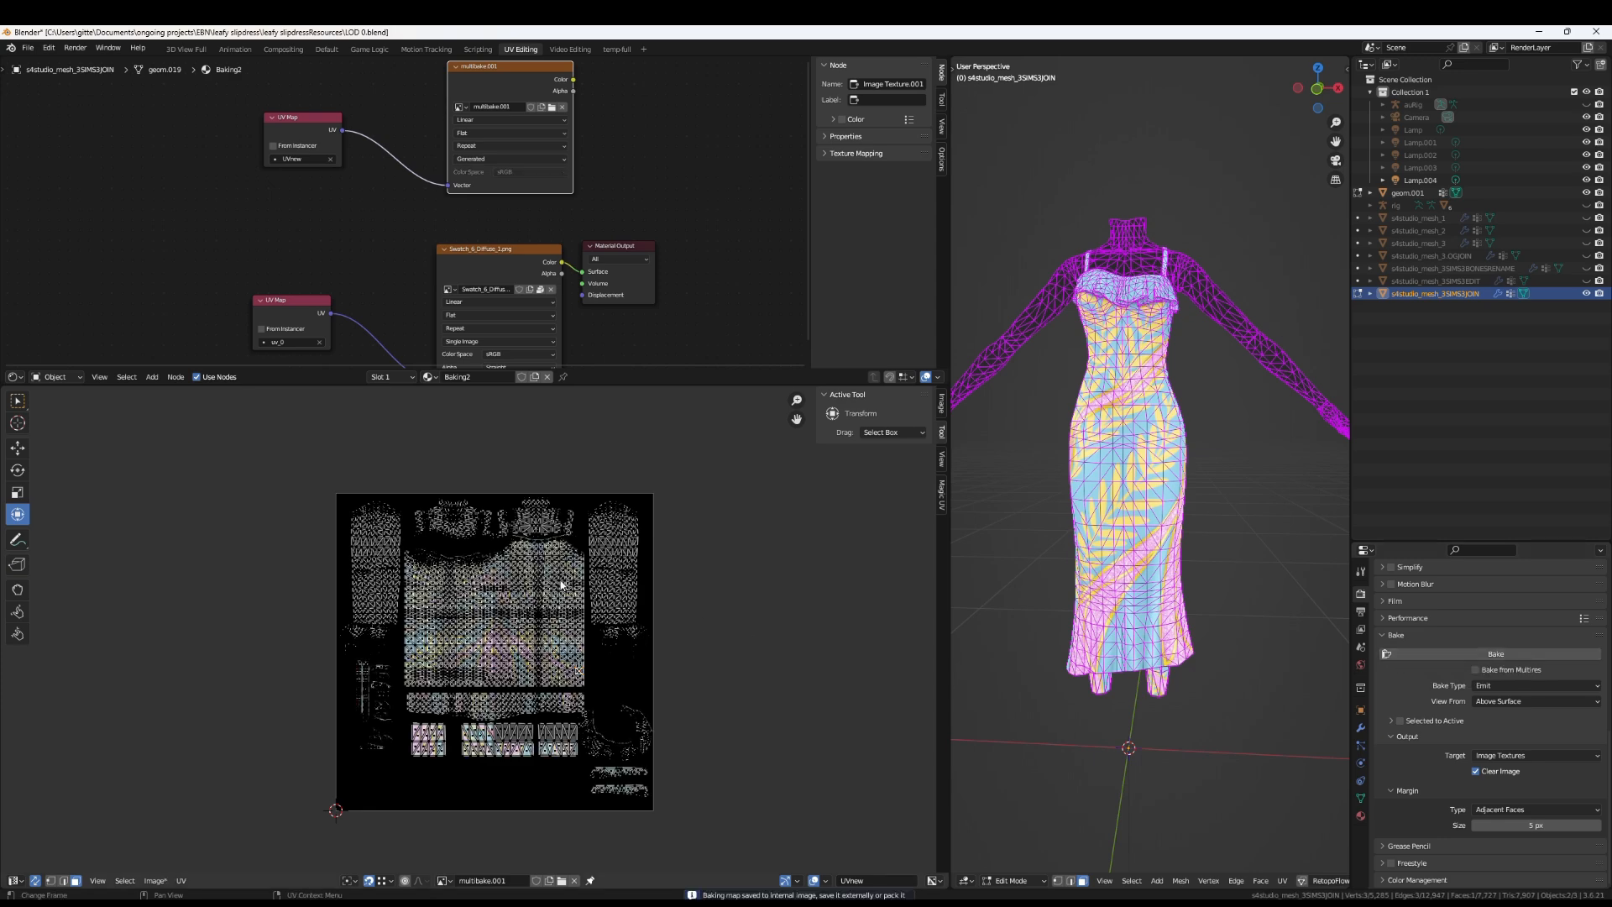
Examine the baked swatch and its margins on the ruffle, strap strips and lower islands of multibake.001
{"action": "scroll", "coordinate": [561, 585], "scroll_direction": "up", "scroll_amount": 1}
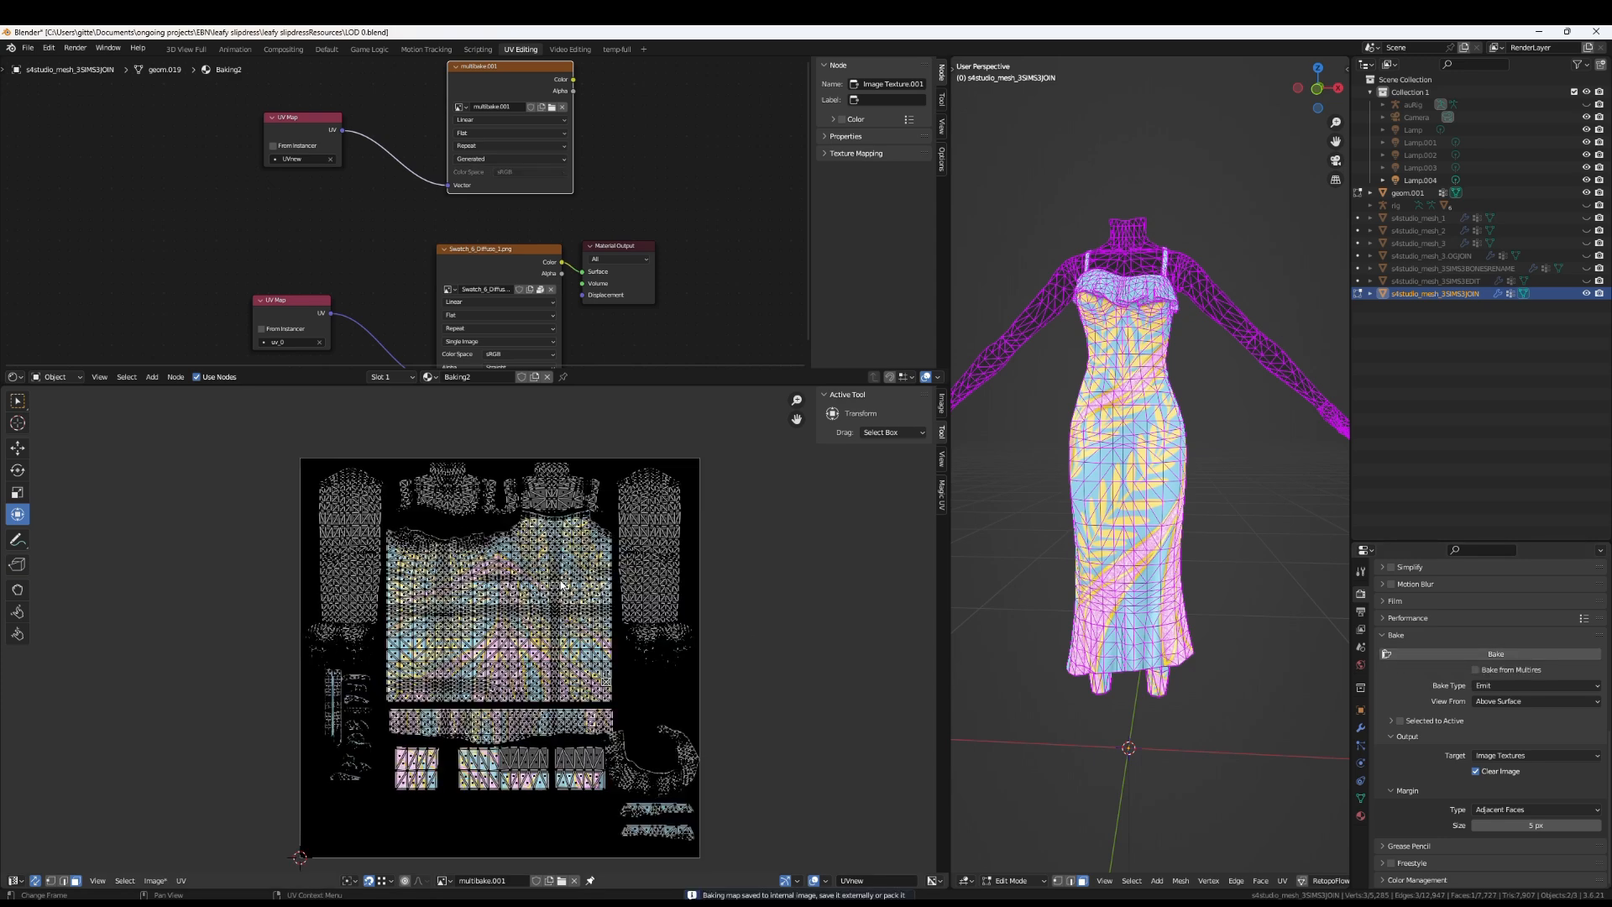
{"action": "scroll", "coordinate": [562, 585], "scroll_direction": "up", "scroll_amount": 2}
{"action": "scroll", "coordinate": [717, 838], "scroll_direction": "up", "scroll_amount": 1}
{"action": "scroll", "coordinate": [754, 715], "scroll_direction": "up", "scroll_amount": 3}
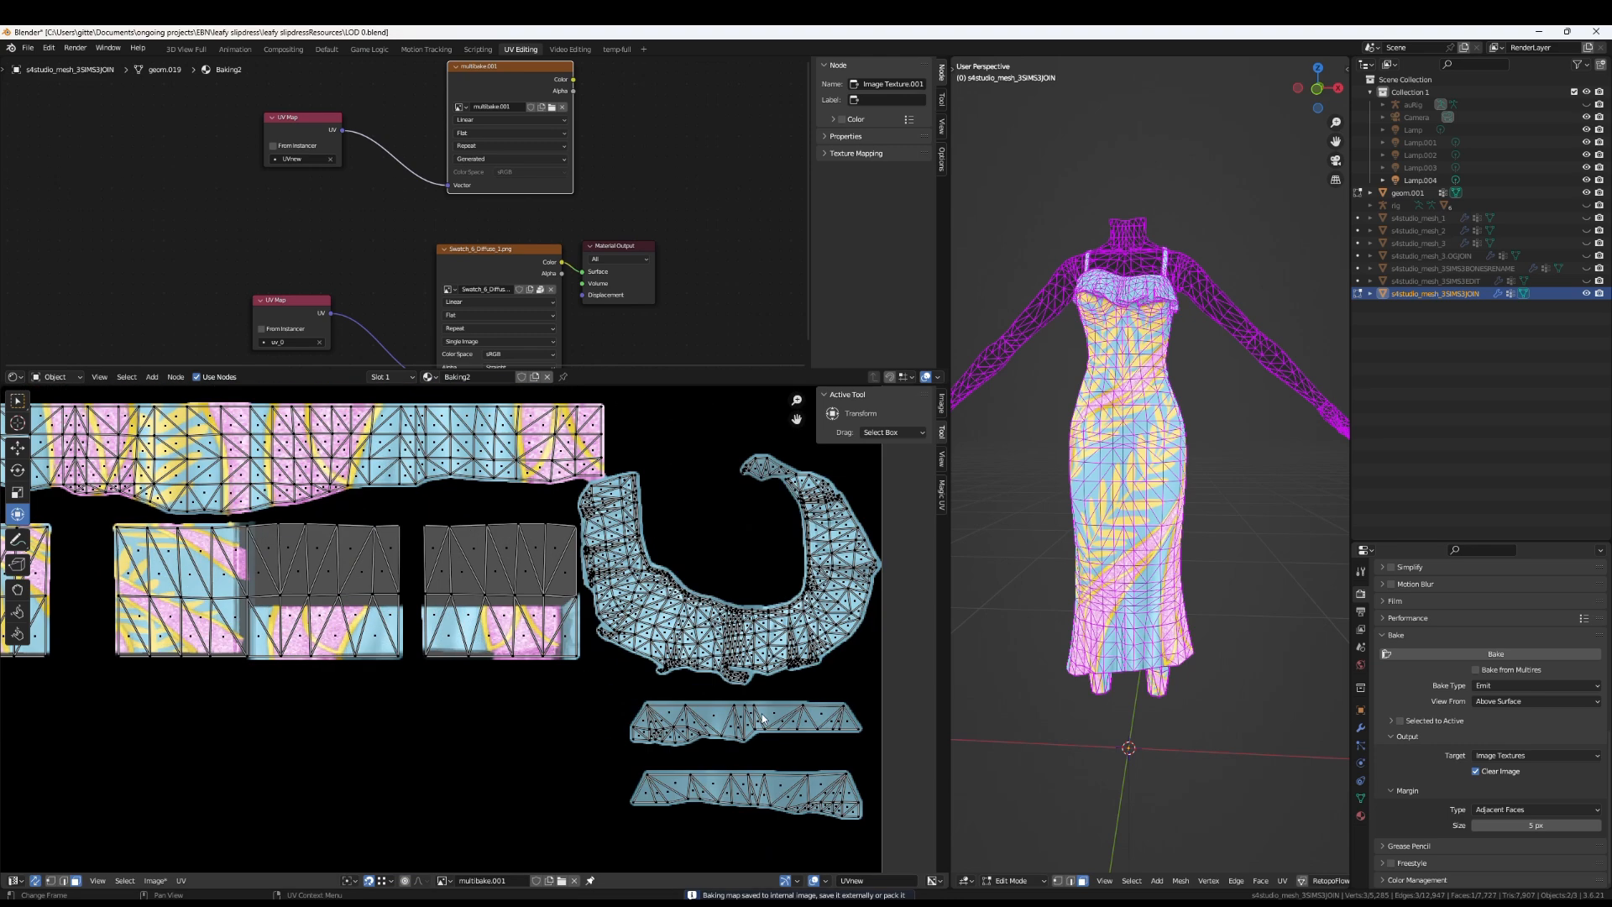
{"action": "middle_click_drag", "start_coordinate": [689, 684], "coordinate": [632, 762]}
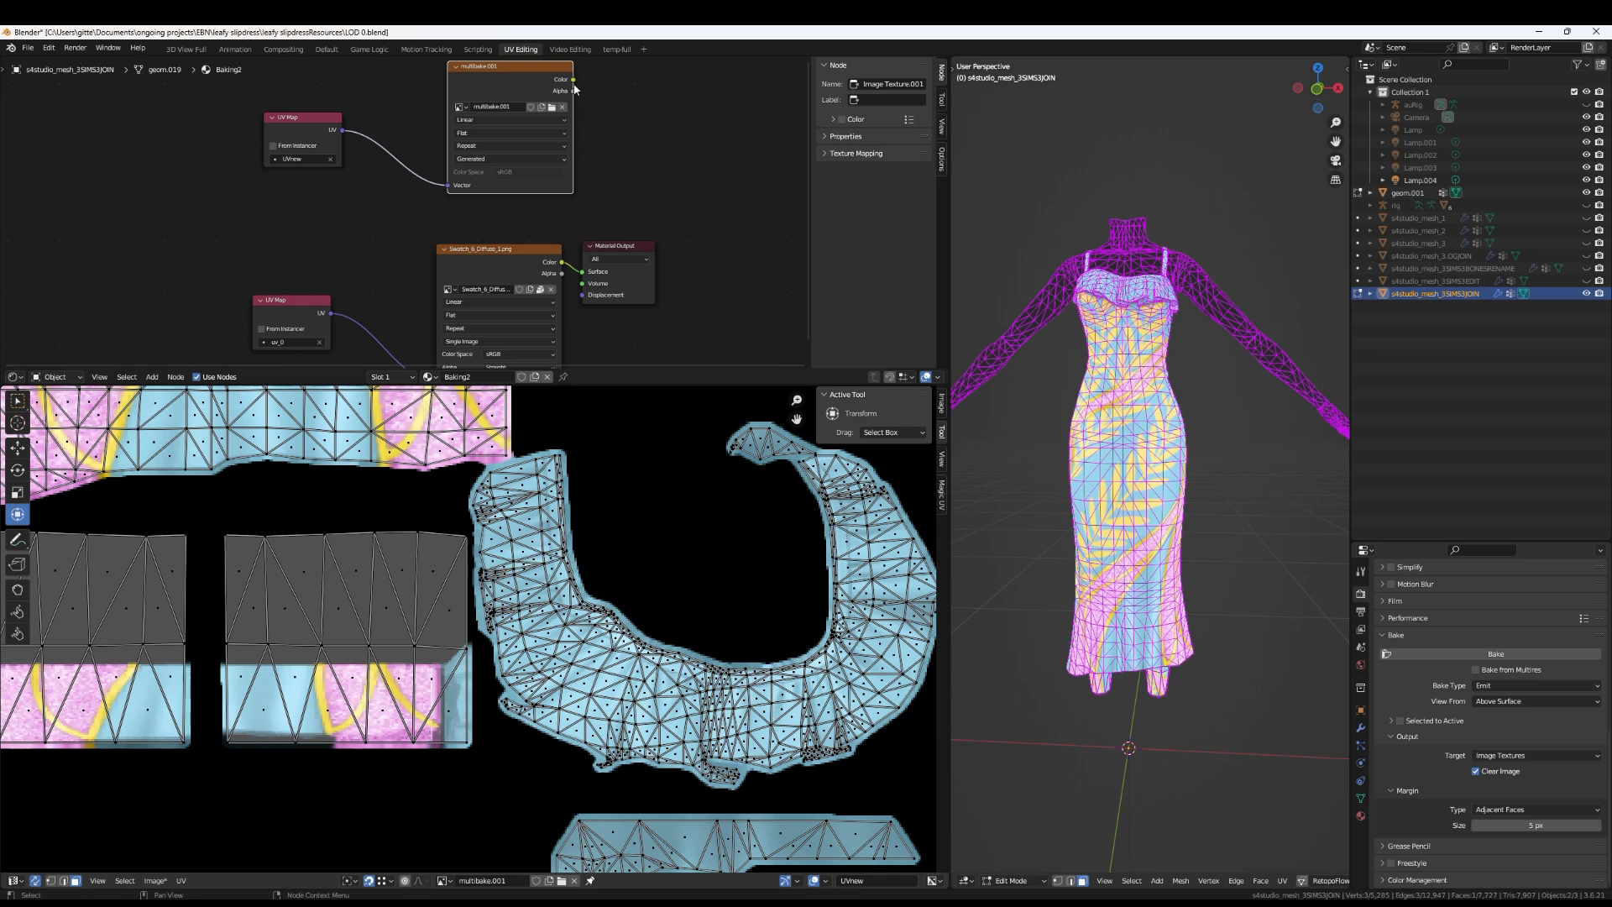
Compare the dress with the multibake.001 image and with the original swatch feeding the Material Output's Surface
{"action": "left_click_drag", "start_coordinate": [573, 81], "coordinate": [582, 272]}
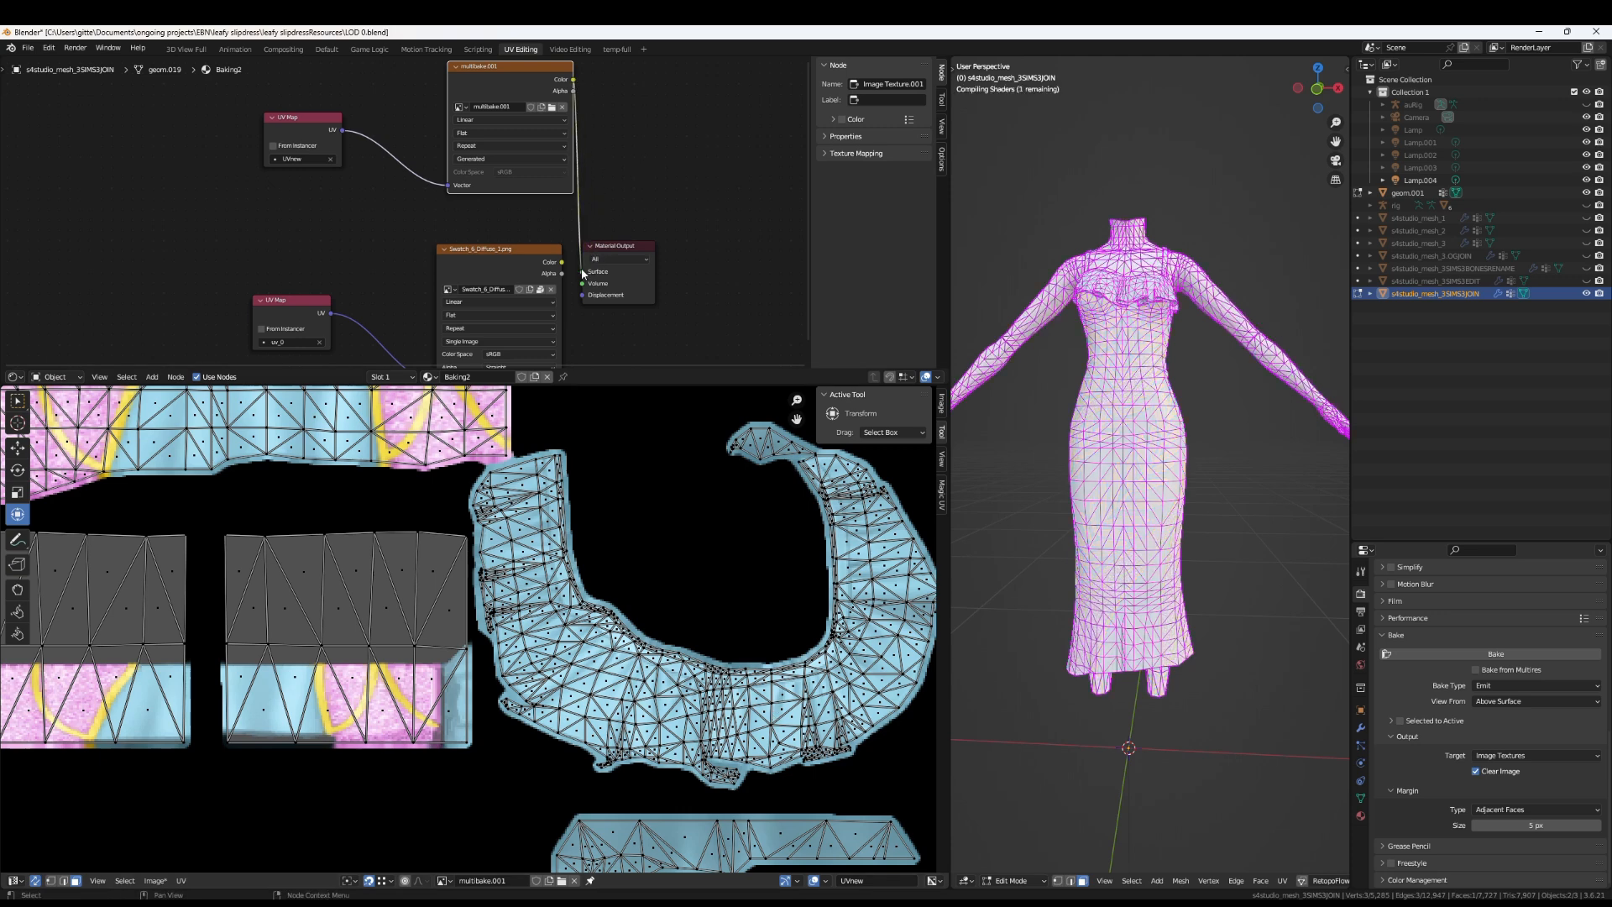
{"action": "left_click", "coordinate": [1361, 798]}
{"action": "scroll", "coordinate": [1287, 572], "scroll_direction": "up", "scroll_amount": 3}
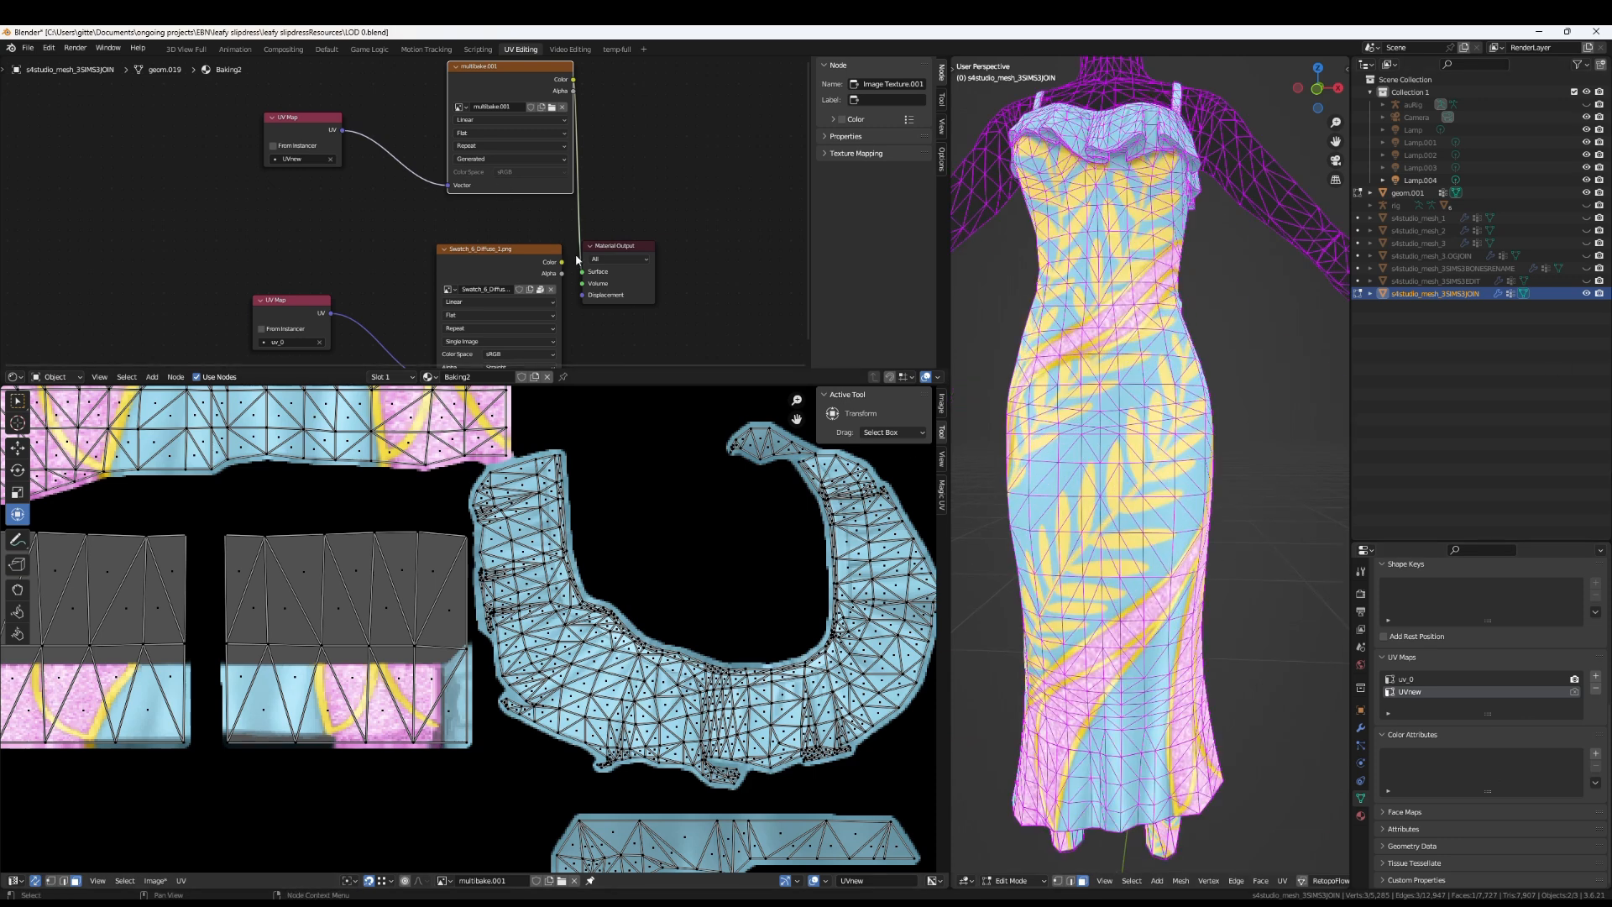
{"action": "left_click_drag", "start_coordinate": [561, 264], "coordinate": [582, 274]}
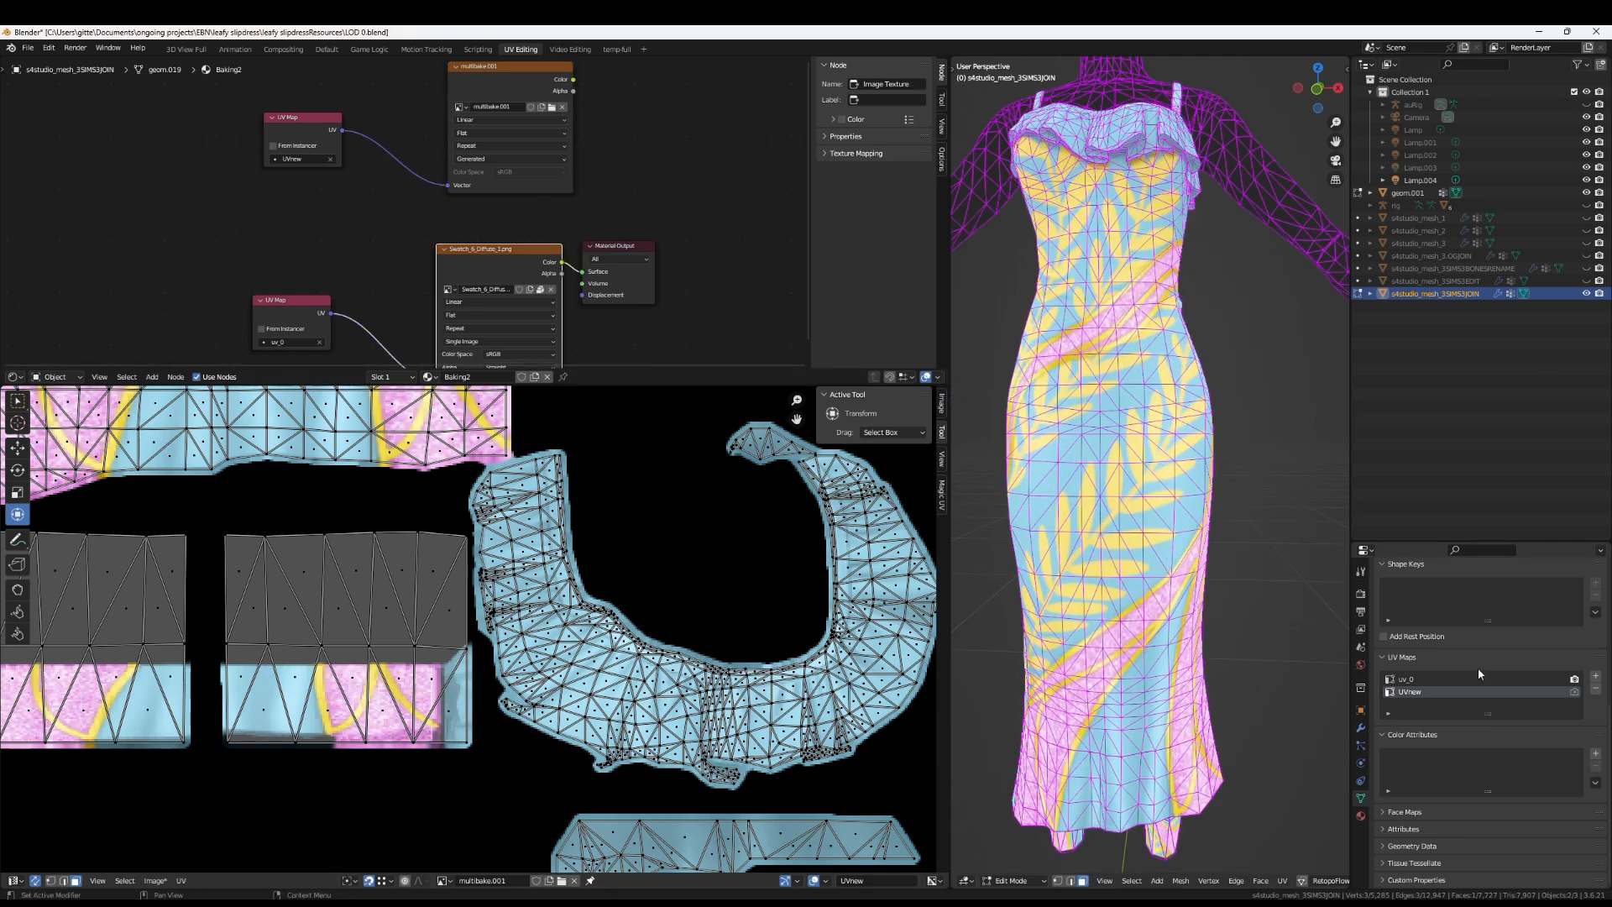
Make UVnew the dress's render-active UV map and connect the multibake.001 image's Color to the Material Output's Surface
{"action": "left_click", "coordinate": [1574, 691]}
{"action": "left_click_drag", "start_coordinate": [573, 79], "coordinate": [585, 276]}
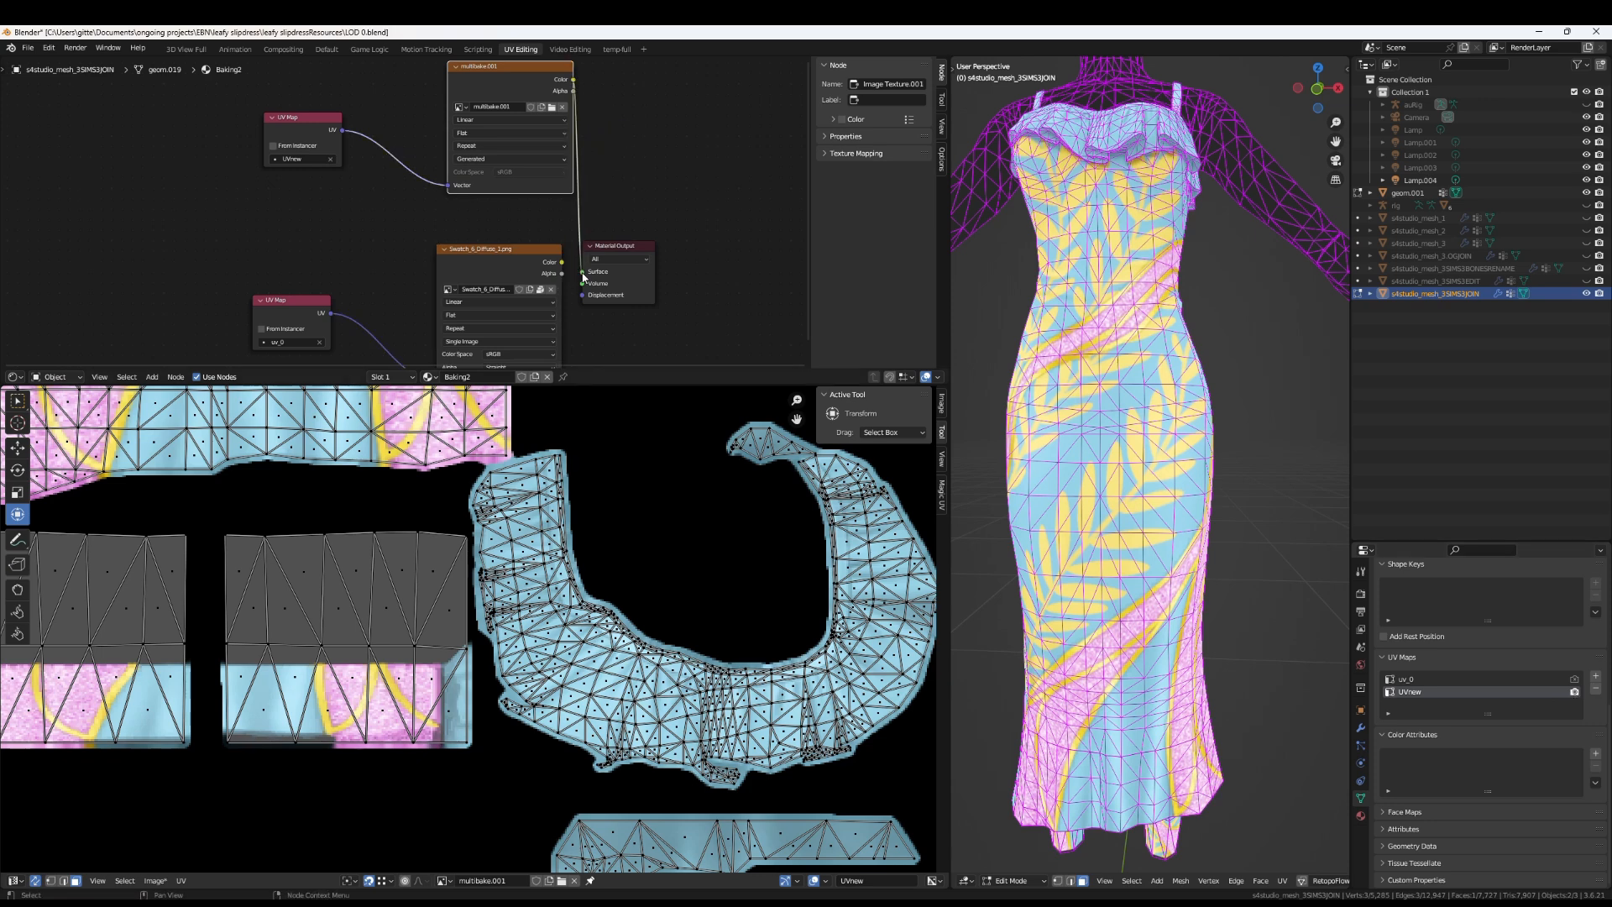
{"action": "left_click", "coordinate": [1574, 678]}
{"action": "left_click", "coordinate": [1574, 692]}
{"action": "scroll", "coordinate": [1119, 547], "scroll_direction": "down", "scroll_amount": 4}
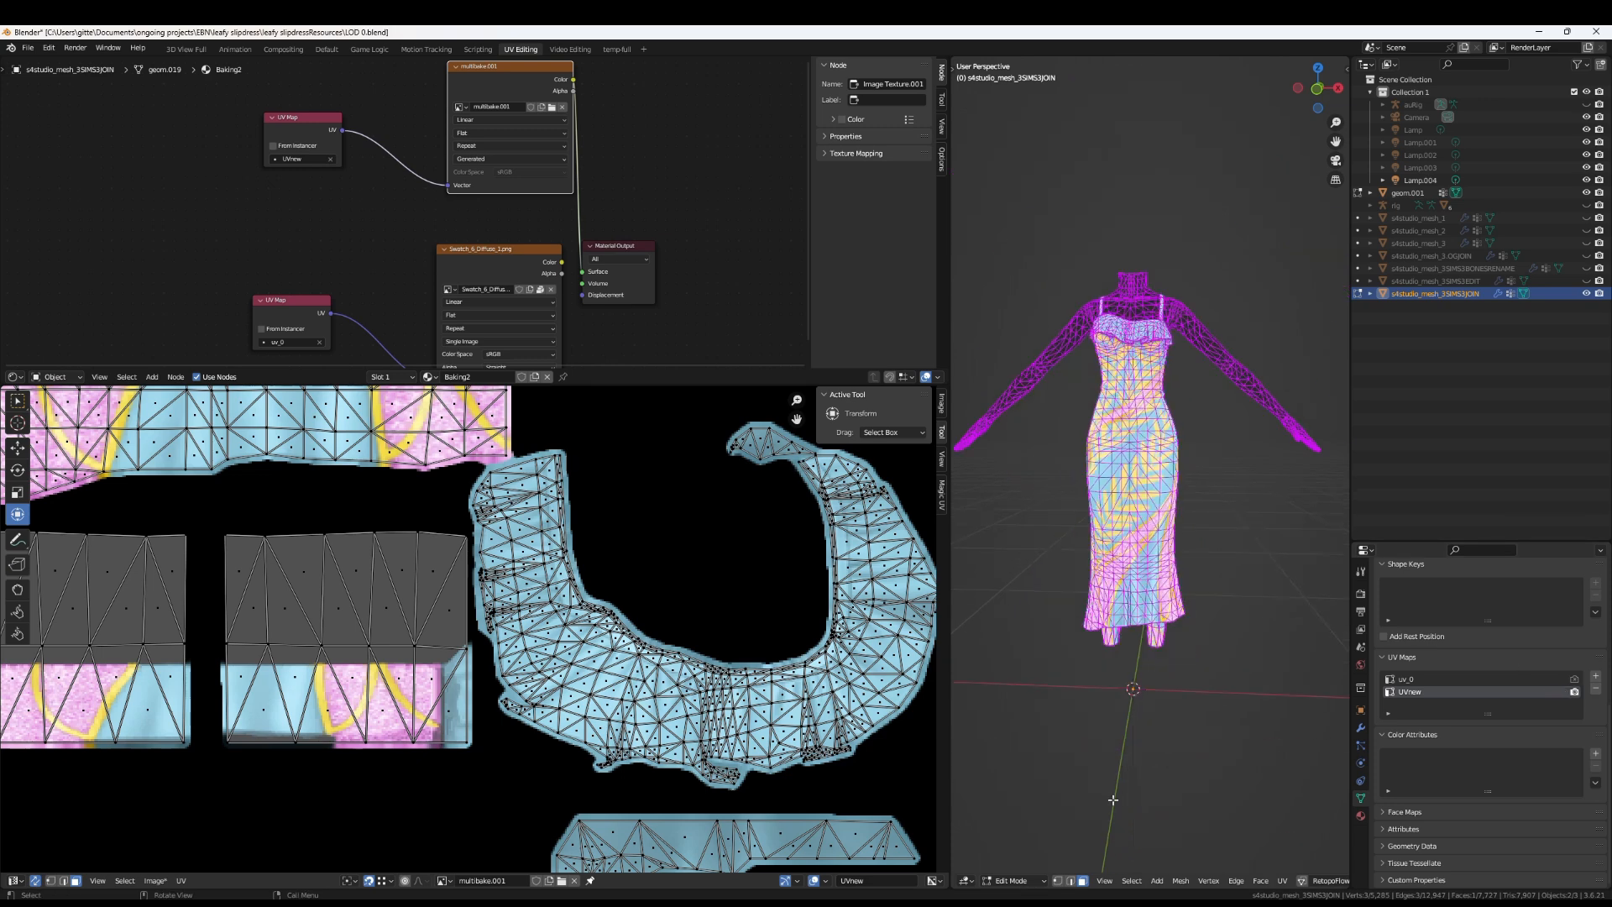
Switch to Object Mode, widen the 3D viewport, hide geom.001 and show the textured dress from the front
{"action": "left_click", "coordinate": [1018, 880]}
{"action": "left_click", "coordinate": [1030, 868]}
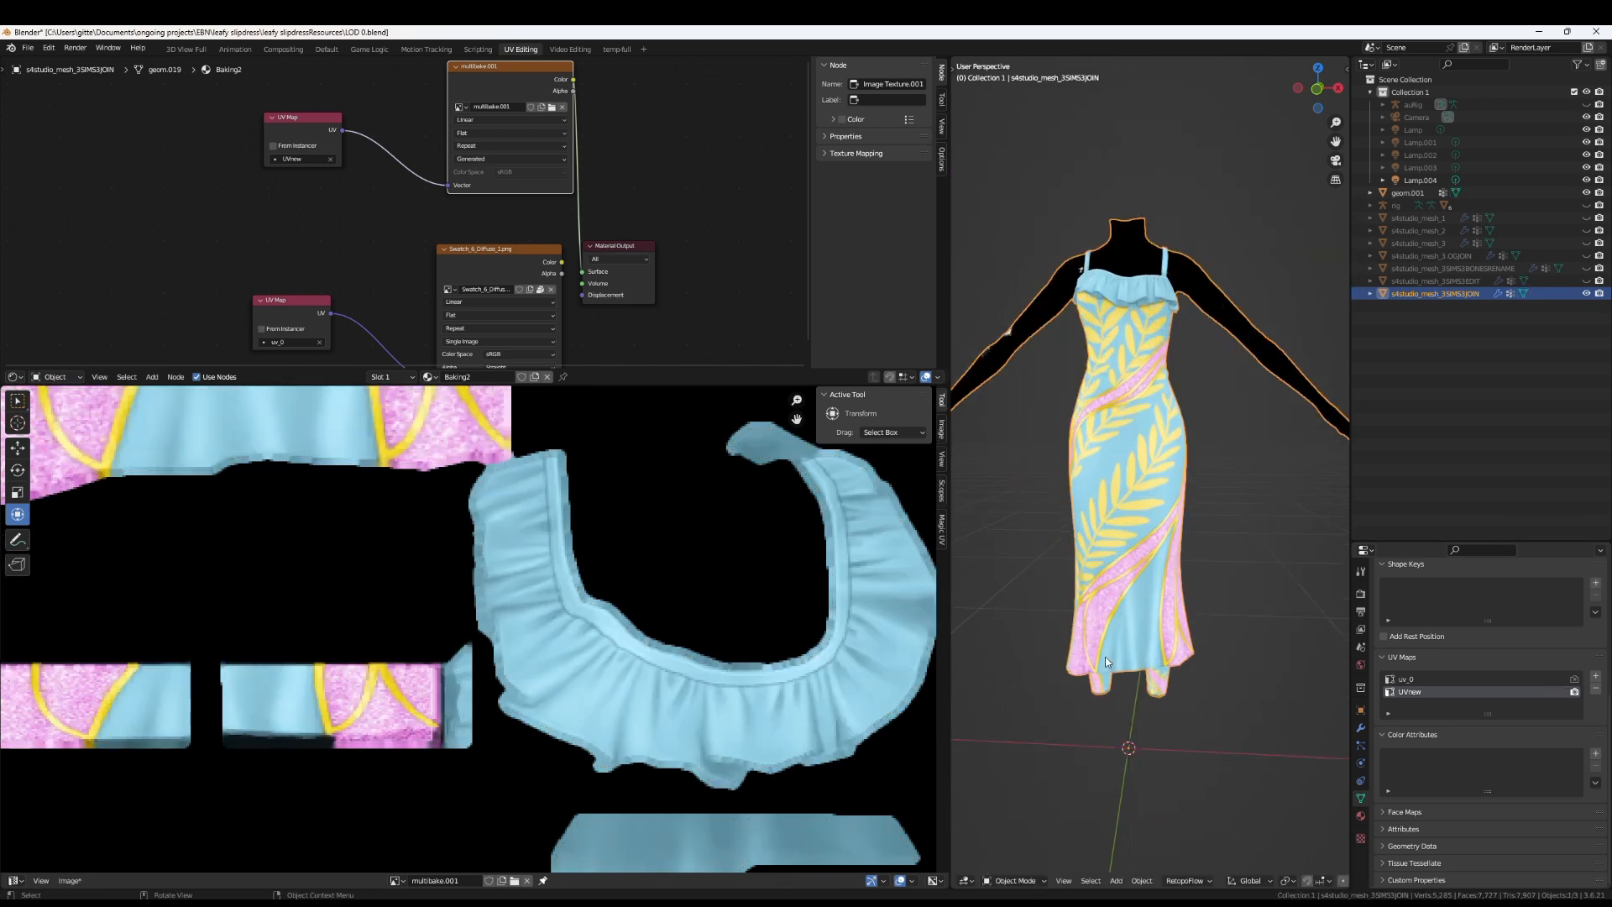
{"action": "scroll", "coordinate": [1106, 663], "scroll_direction": "up", "scroll_amount": 2}
{"action": "left_click_drag", "start_coordinate": [950, 579], "coordinate": [638, 563]}
{"action": "left_click", "coordinate": [1587, 192]}
{"action": "key", "text": "KP_1"}
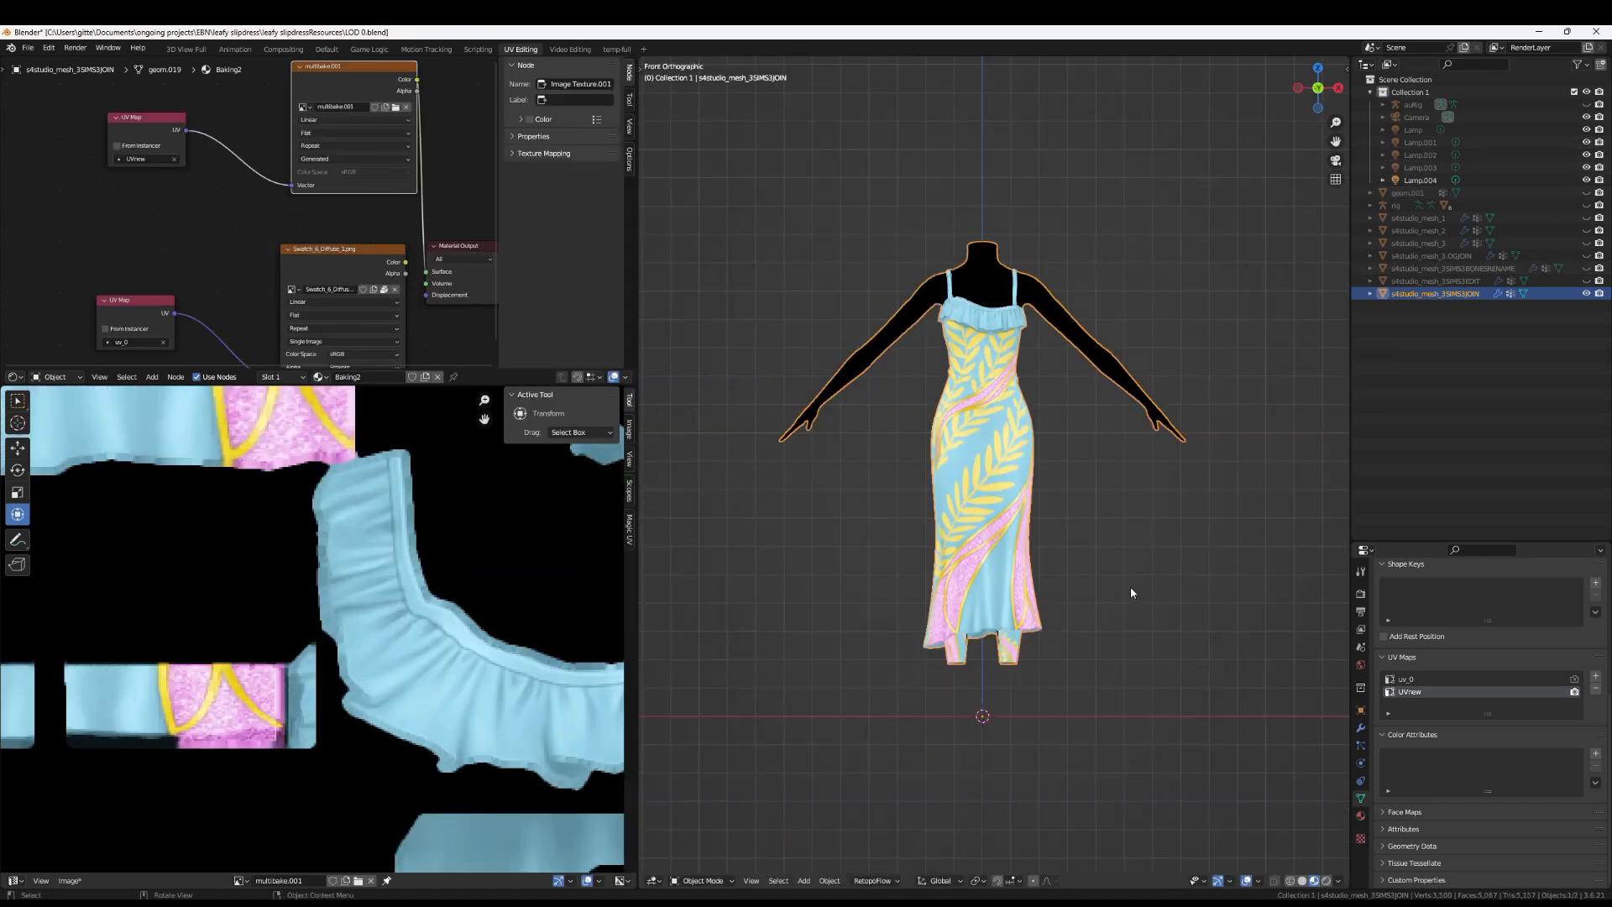
{"action": "scroll", "coordinate": [1130, 586], "scroll_direction": "up", "scroll_amount": 3}
{"action": "middle_click_drag", "start_coordinate": [1117, 539], "coordinate": [1121, 490], "text": "shift"}
Make uv_0 the dress's selected and render-active UV map
{"action": "scroll", "coordinate": [445, 644], "scroll_direction": "down", "scroll_amount": 5}
{"action": "middle_click_drag", "start_coordinate": [429, 672], "coordinate": [18, 685]}
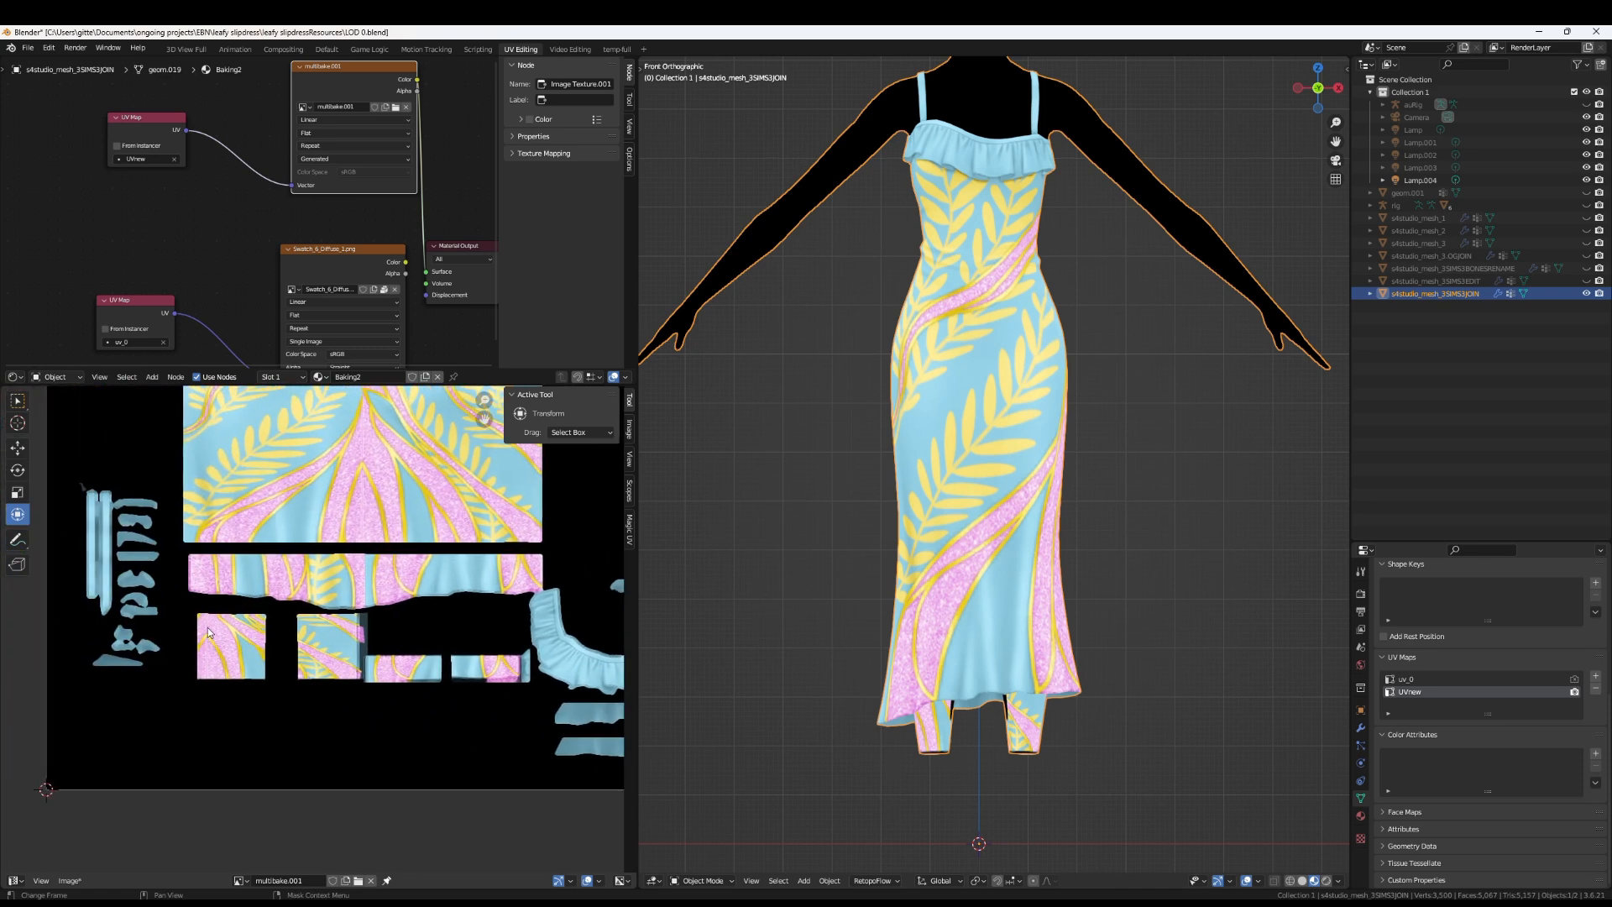
{"action": "scroll", "coordinate": [209, 633], "scroll_direction": "down", "scroll_amount": 2}
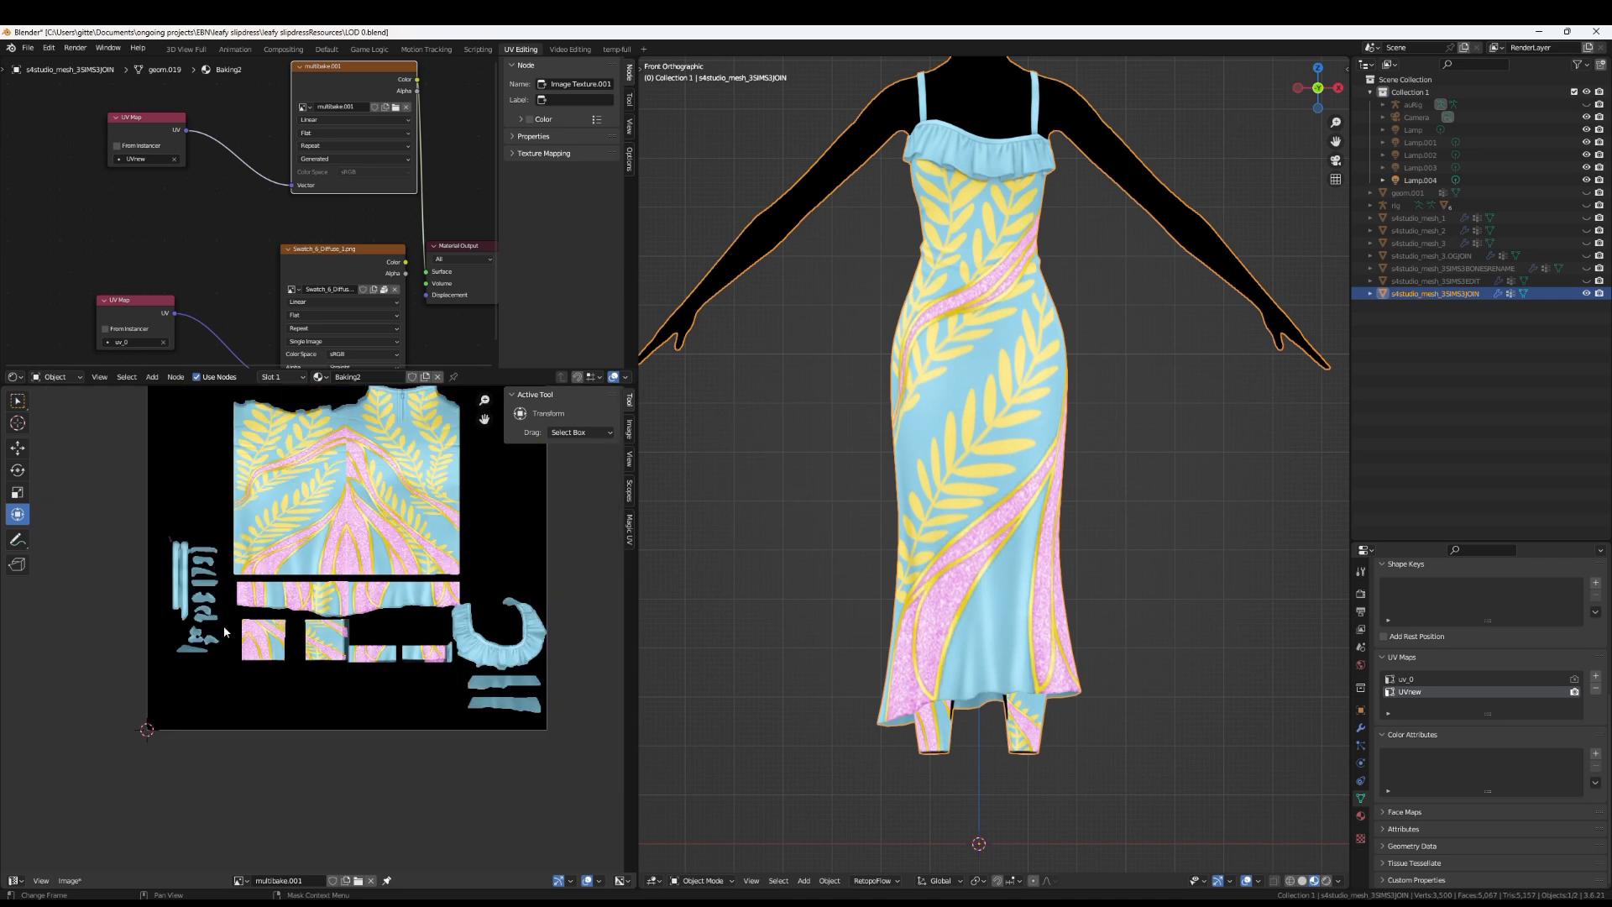
{"action": "scroll", "coordinate": [272, 633], "scroll_direction": "up", "scroll_amount": 2}
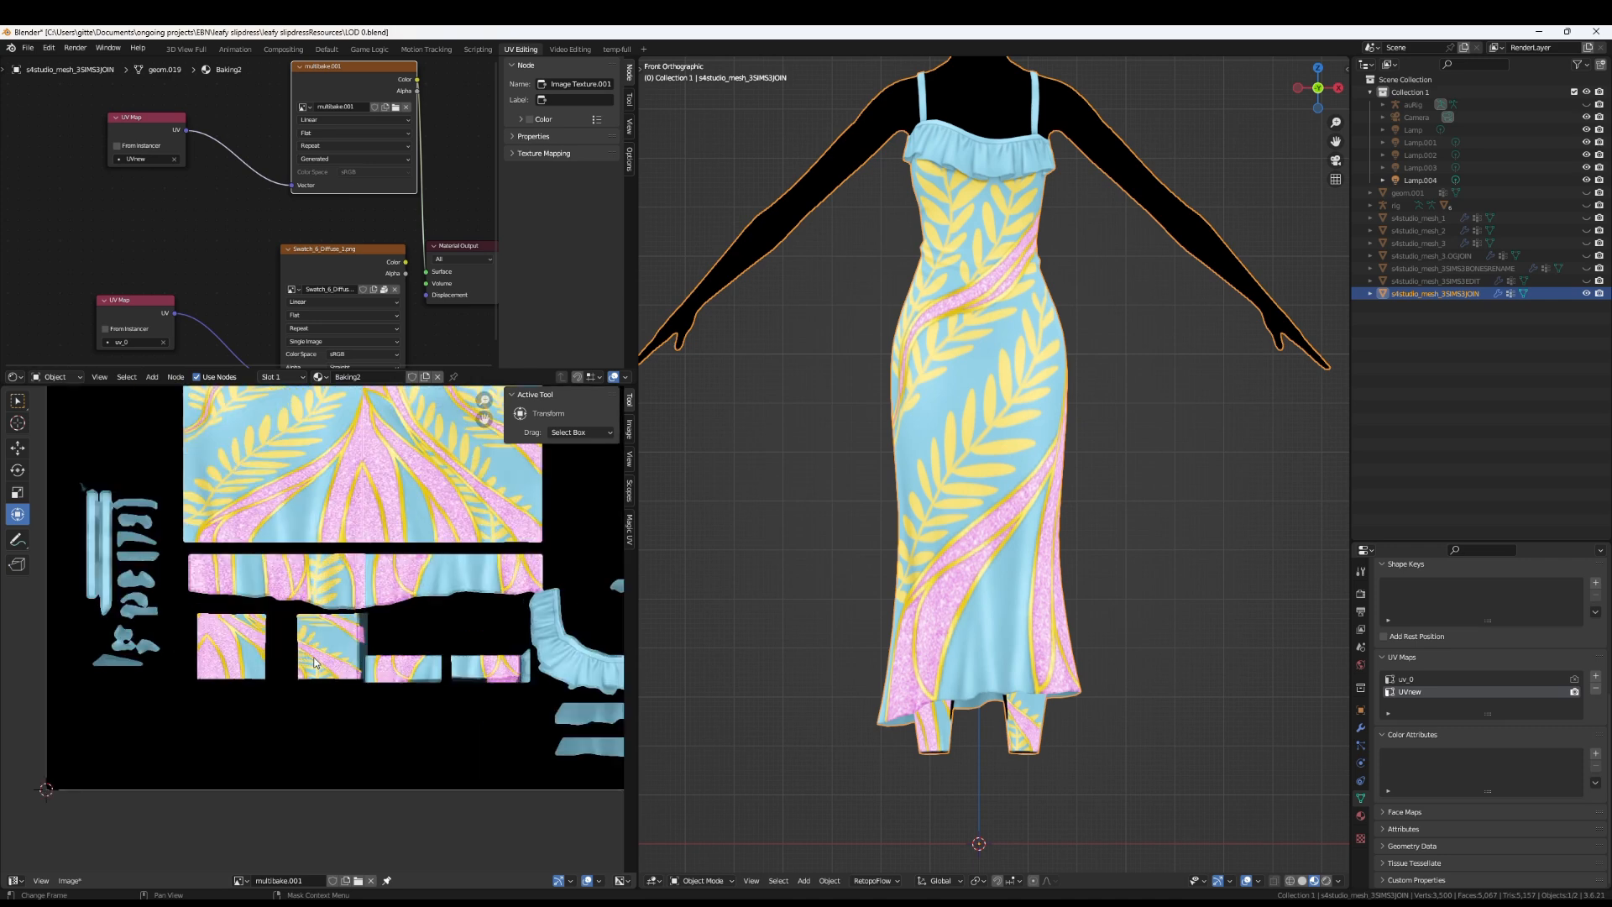
{"action": "left_click", "coordinate": [1440, 681]}
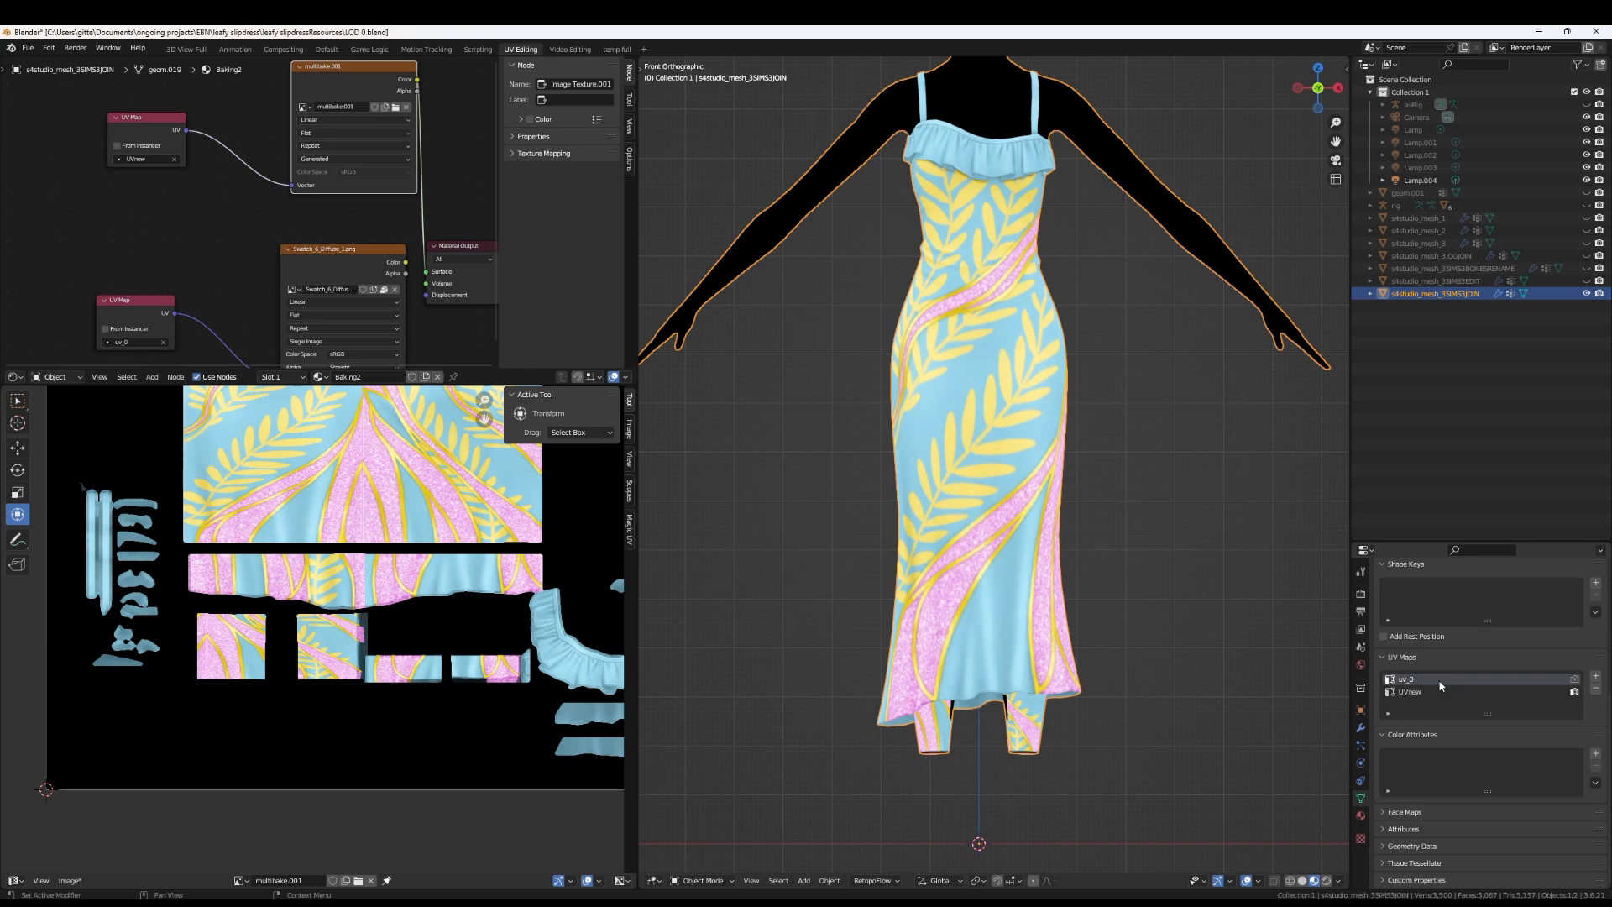
{"action": "left_click", "coordinate": [1574, 680]}
Examine the baked lower squares, hem strip and overall island layout in the multibake.001 image
{"action": "scroll", "coordinate": [327, 673], "scroll_direction": "up", "scroll_amount": 2}
{"action": "scroll", "coordinate": [331, 671], "scroll_direction": "up", "scroll_amount": 1}
{"action": "mouse_move", "coordinate": [462, 658]}
{"action": "middle_mouse_down"}
{"action": "mouse_move", "coordinate": [314, 683]}
{"action": "mouse_move", "coordinate": [458, 658]}
{"action": "middle_mouse_up"}
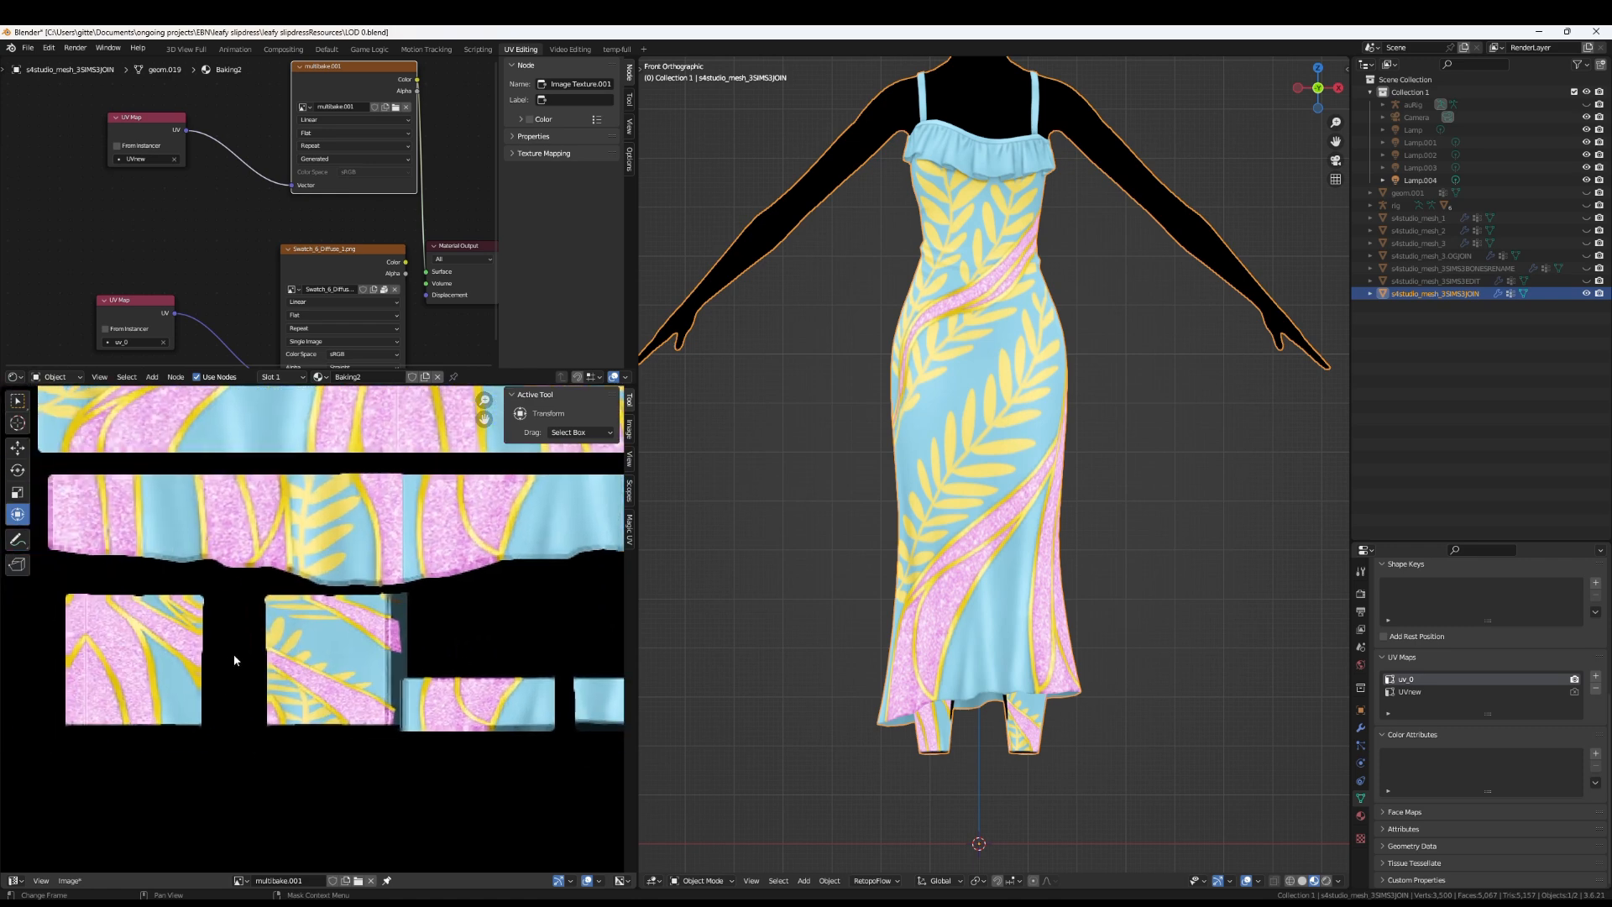
{"action": "scroll", "coordinate": [234, 653], "scroll_direction": "down", "scroll_amount": 4}
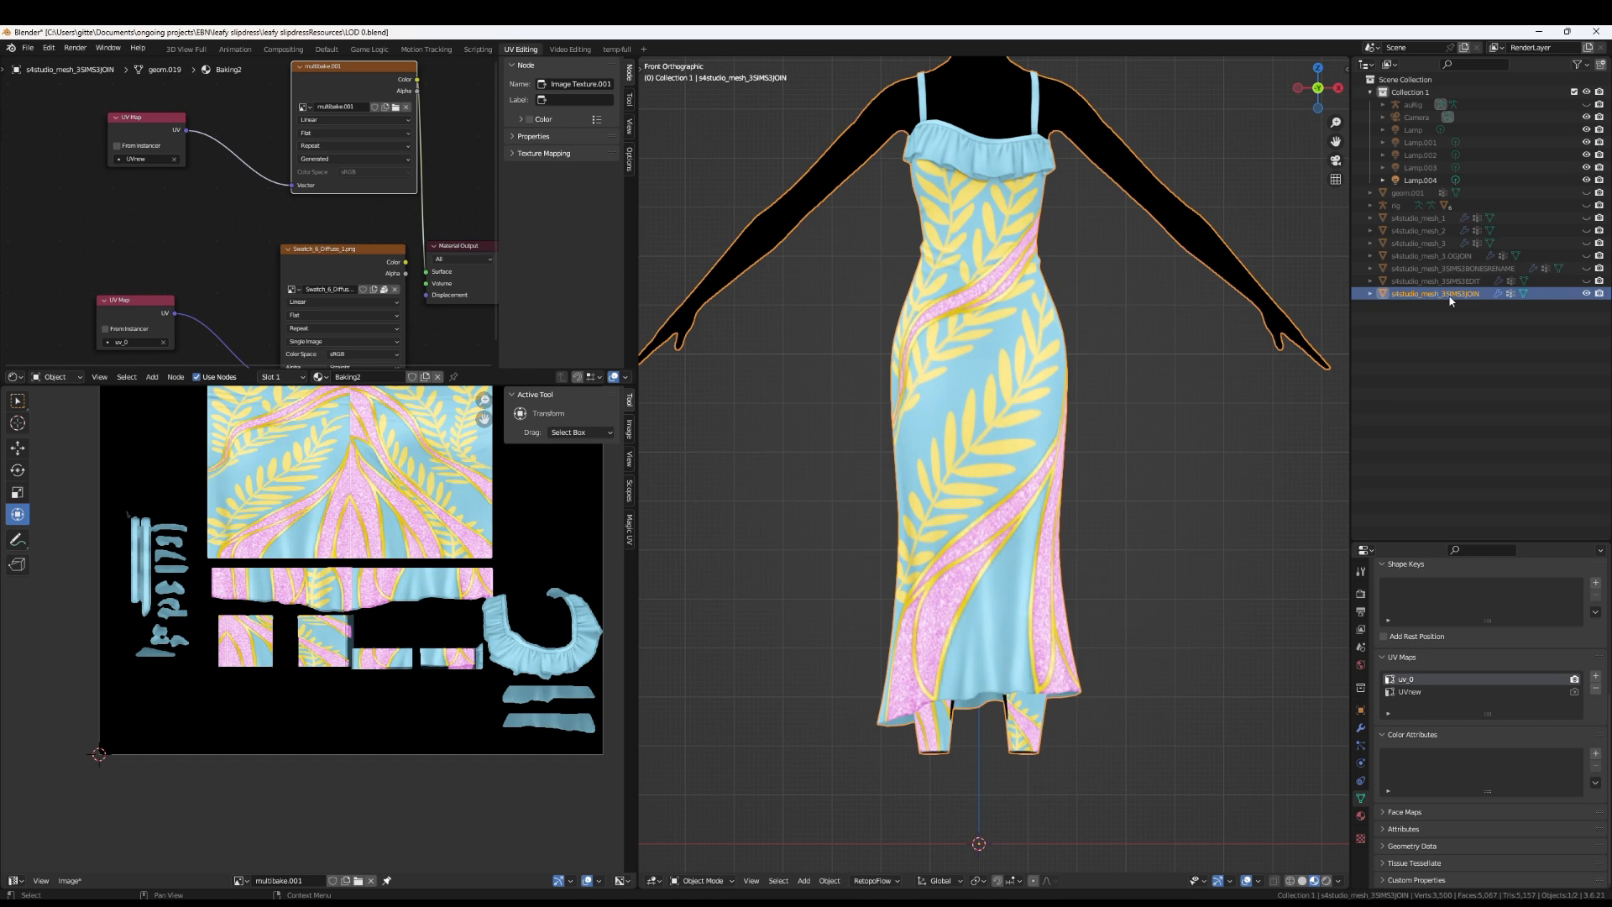
{"action": "scroll", "coordinate": [410, 694], "scroll_direction": "down", "scroll_amount": 2}
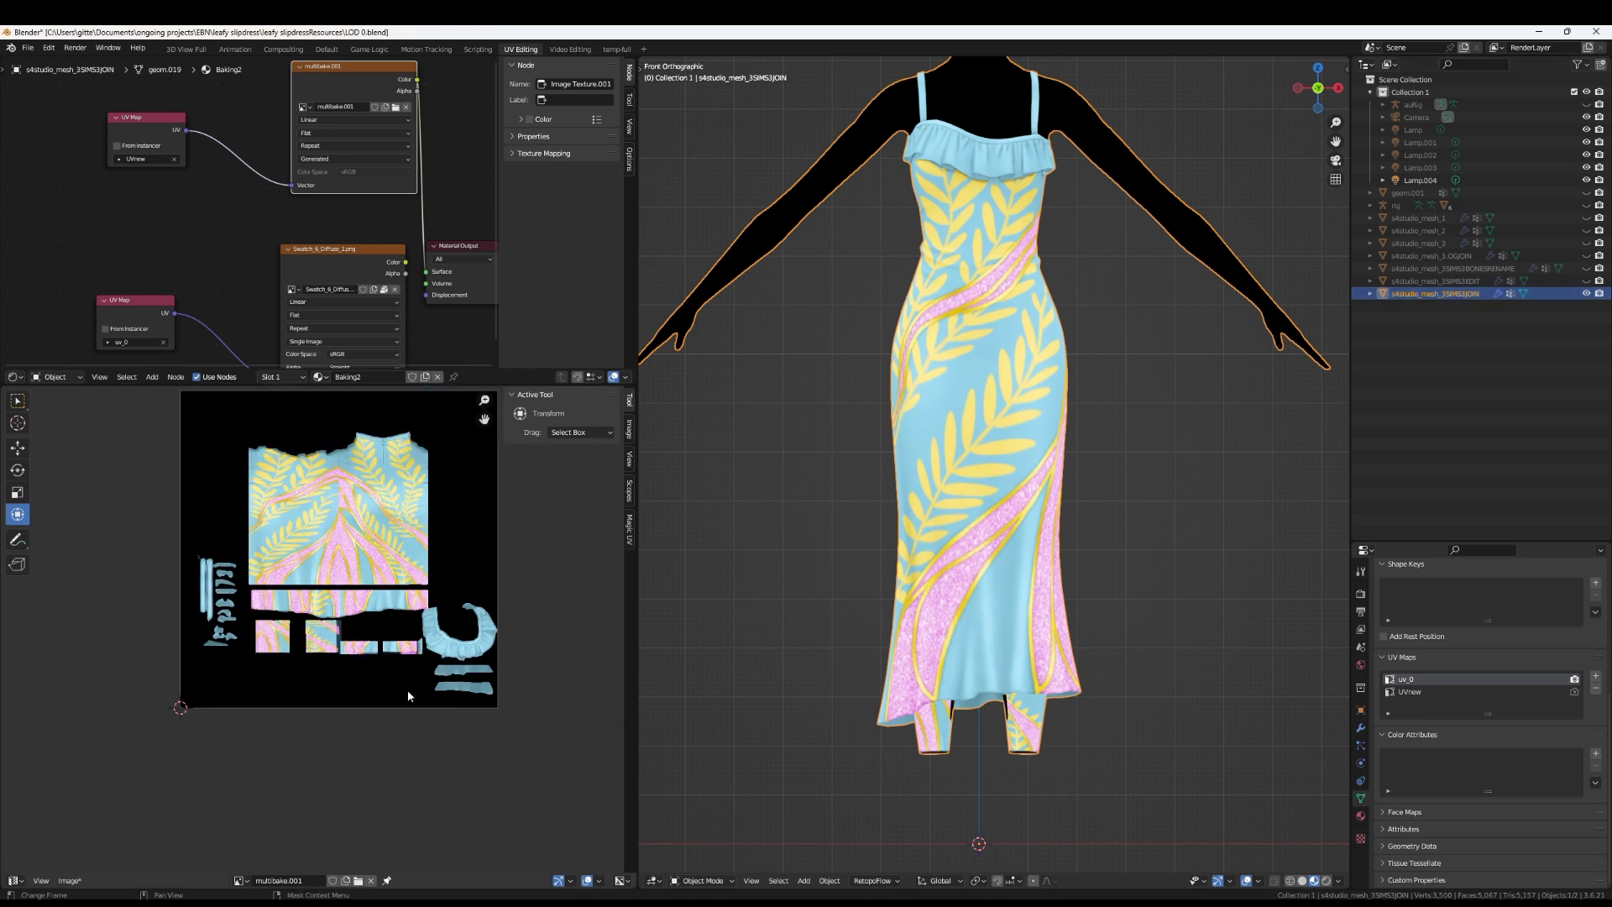
{"action": "scroll", "coordinate": [408, 695], "scroll_direction": "up", "scroll_amount": 2}
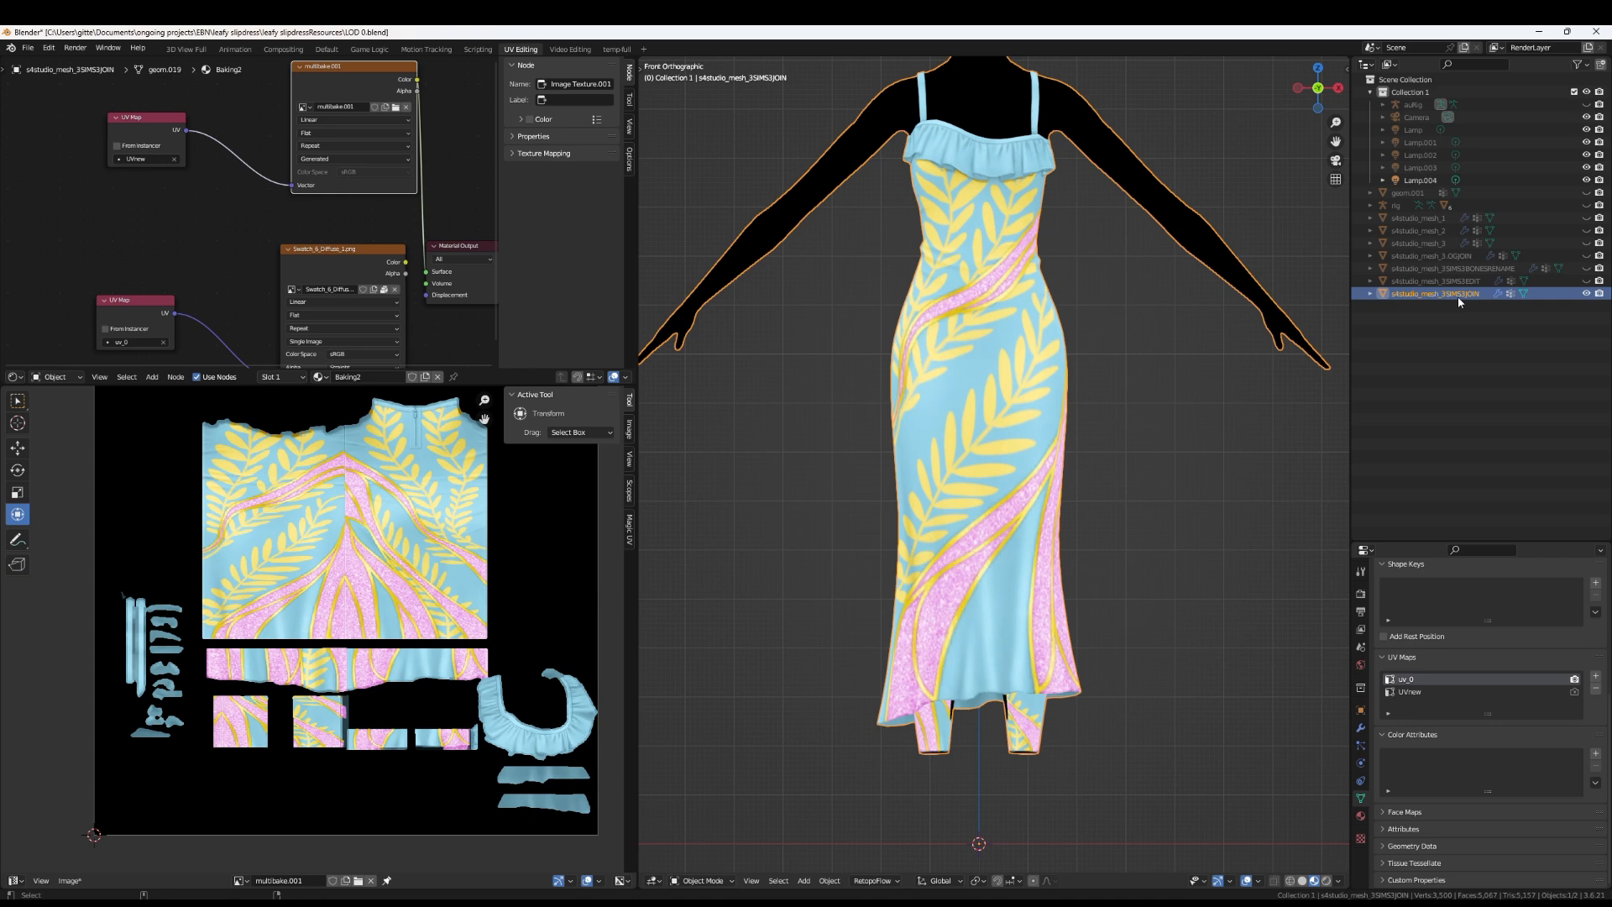
Paste a copy of the s4studio_mesh_3SIMS3JOIN dress and delete the rig and bone-shape objects pasted with it
{"action": "key", "text": "ctrl+v"}
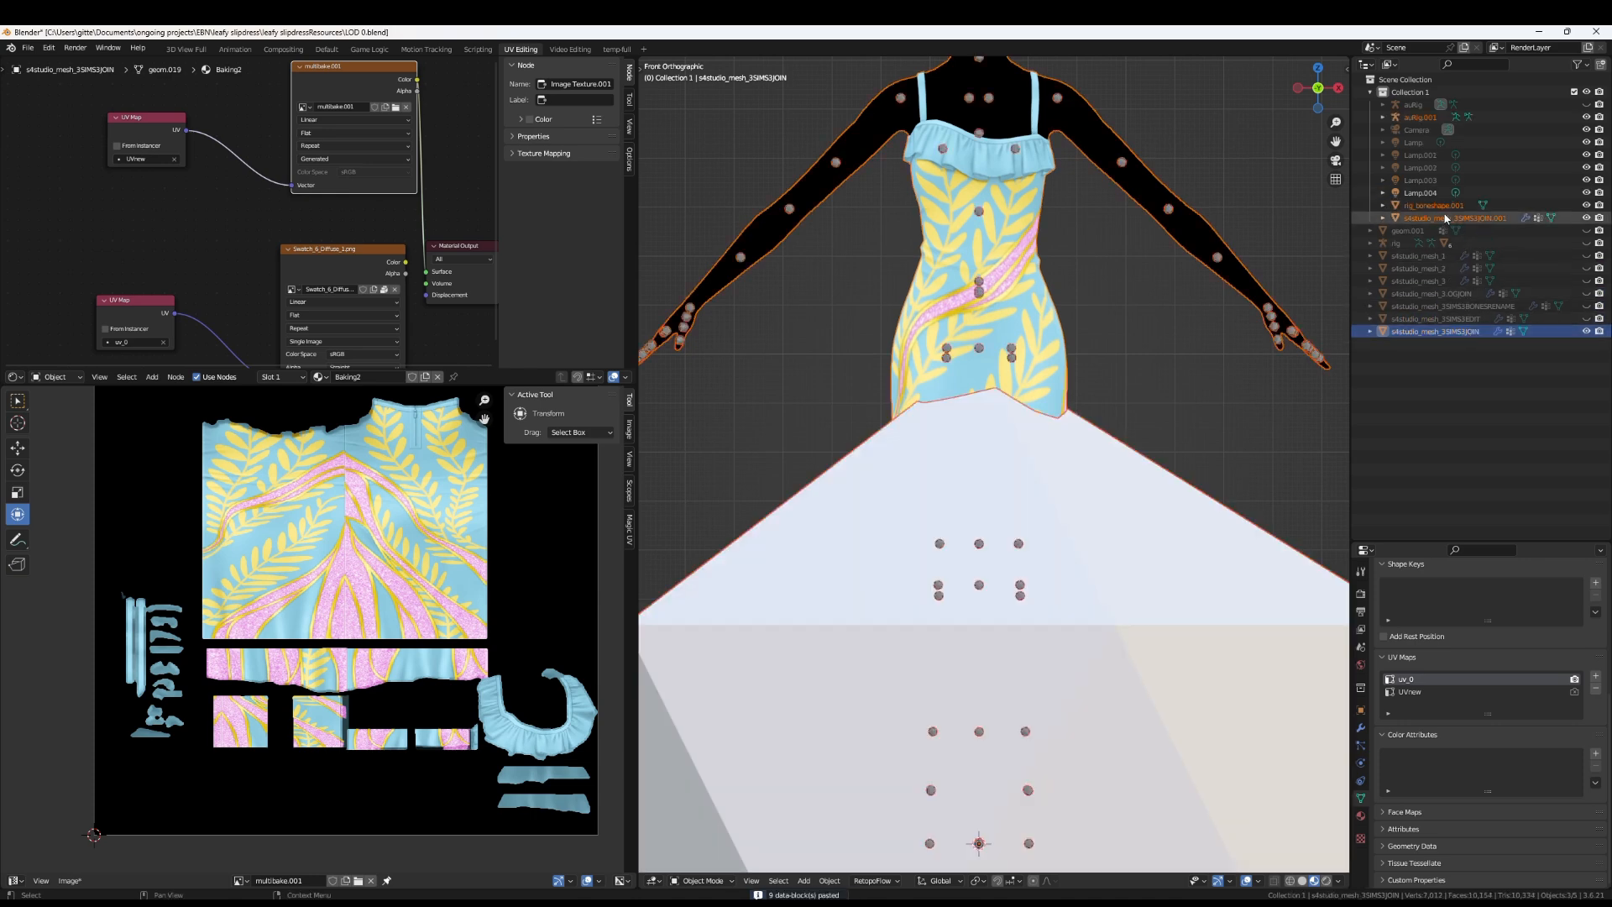
{"action": "key", "text": "Delete"}
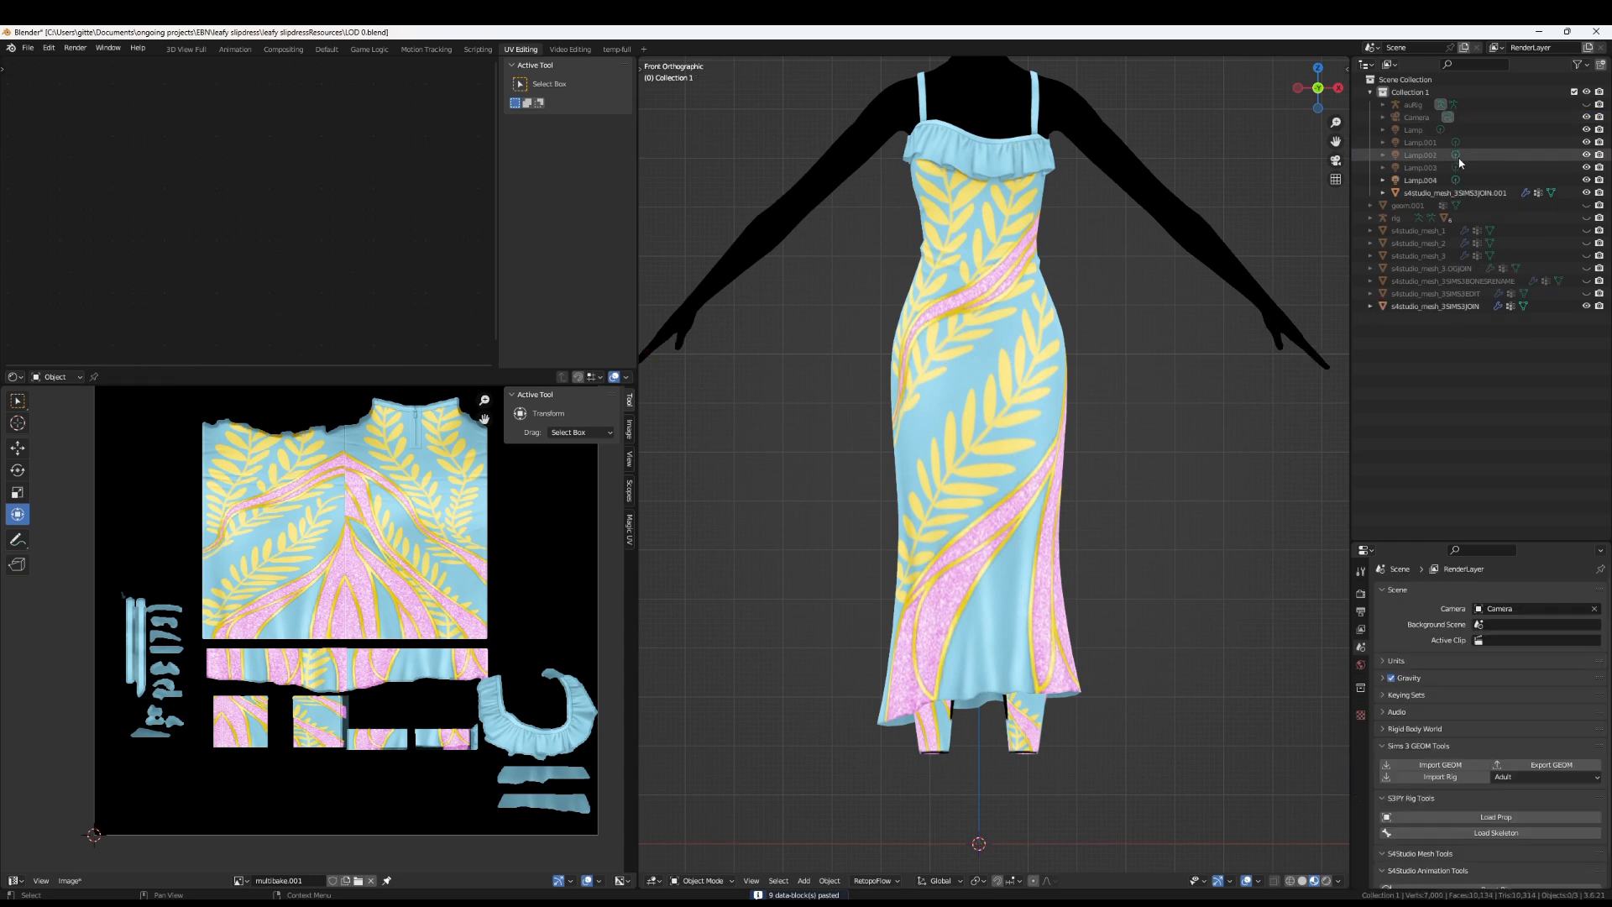
Move the duplicated joined mesh out of Collection 1, rename it s4studio_mesh_3SIMS3BAKE and hide the original joined mesh
{"action": "left_click", "coordinate": [1488, 195]}
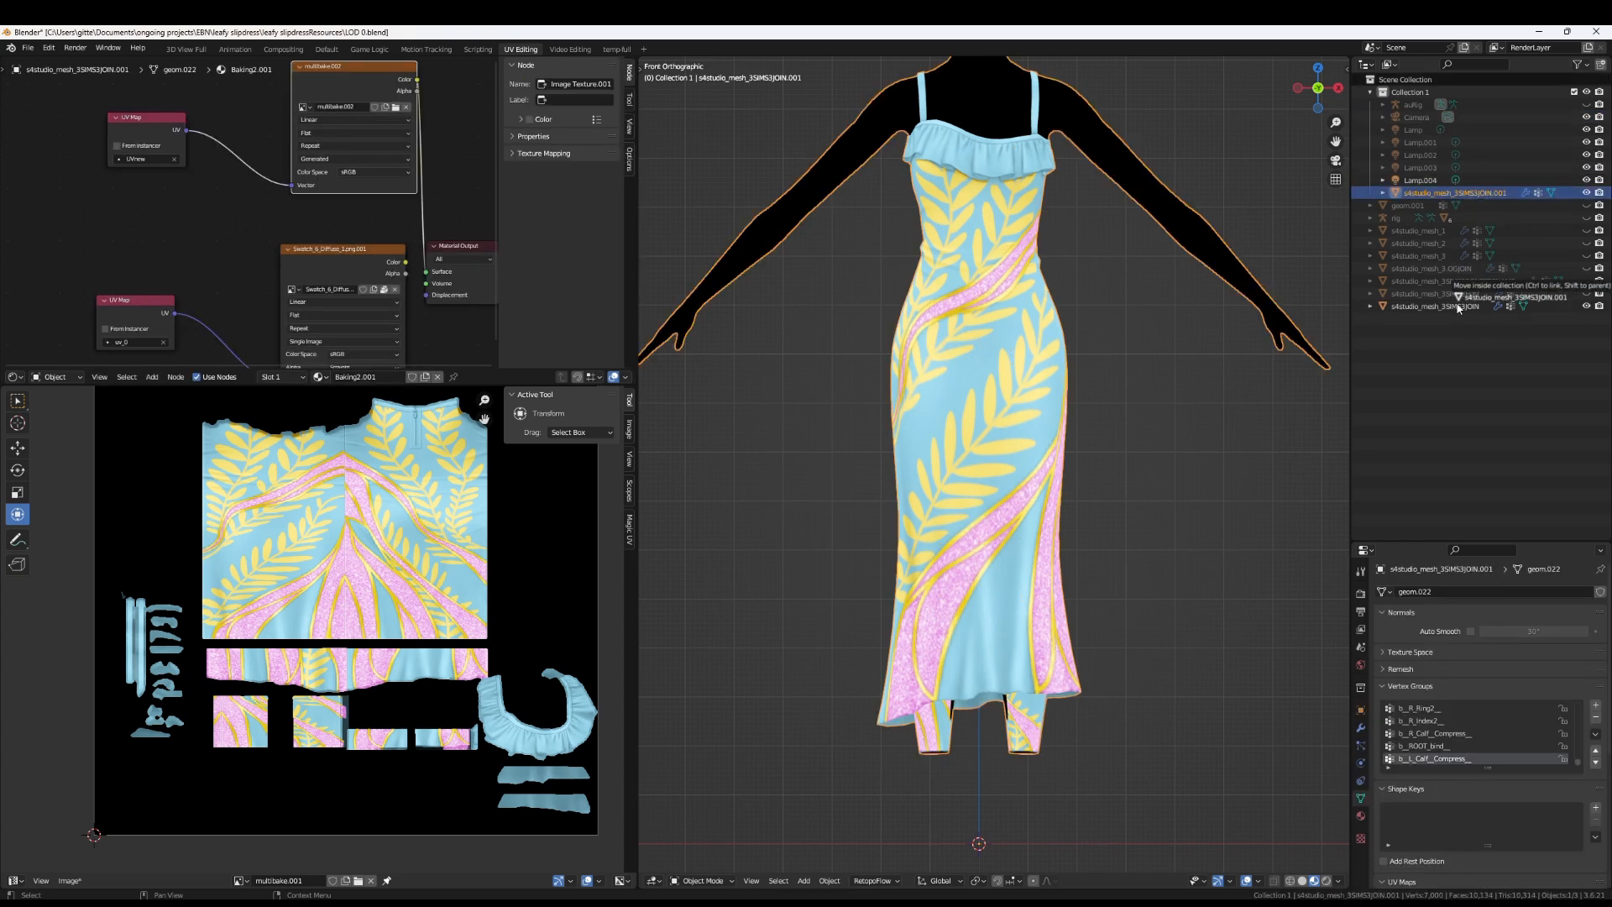
{"action": "double_click", "coordinate": [1486, 305]}
{"action": "left_click_drag", "start_coordinate": [1499, 309], "coordinate": [1465, 310]}
{"action": "key", "text": "BackSpace"}
{"action": "type", "text": "BAKE"}
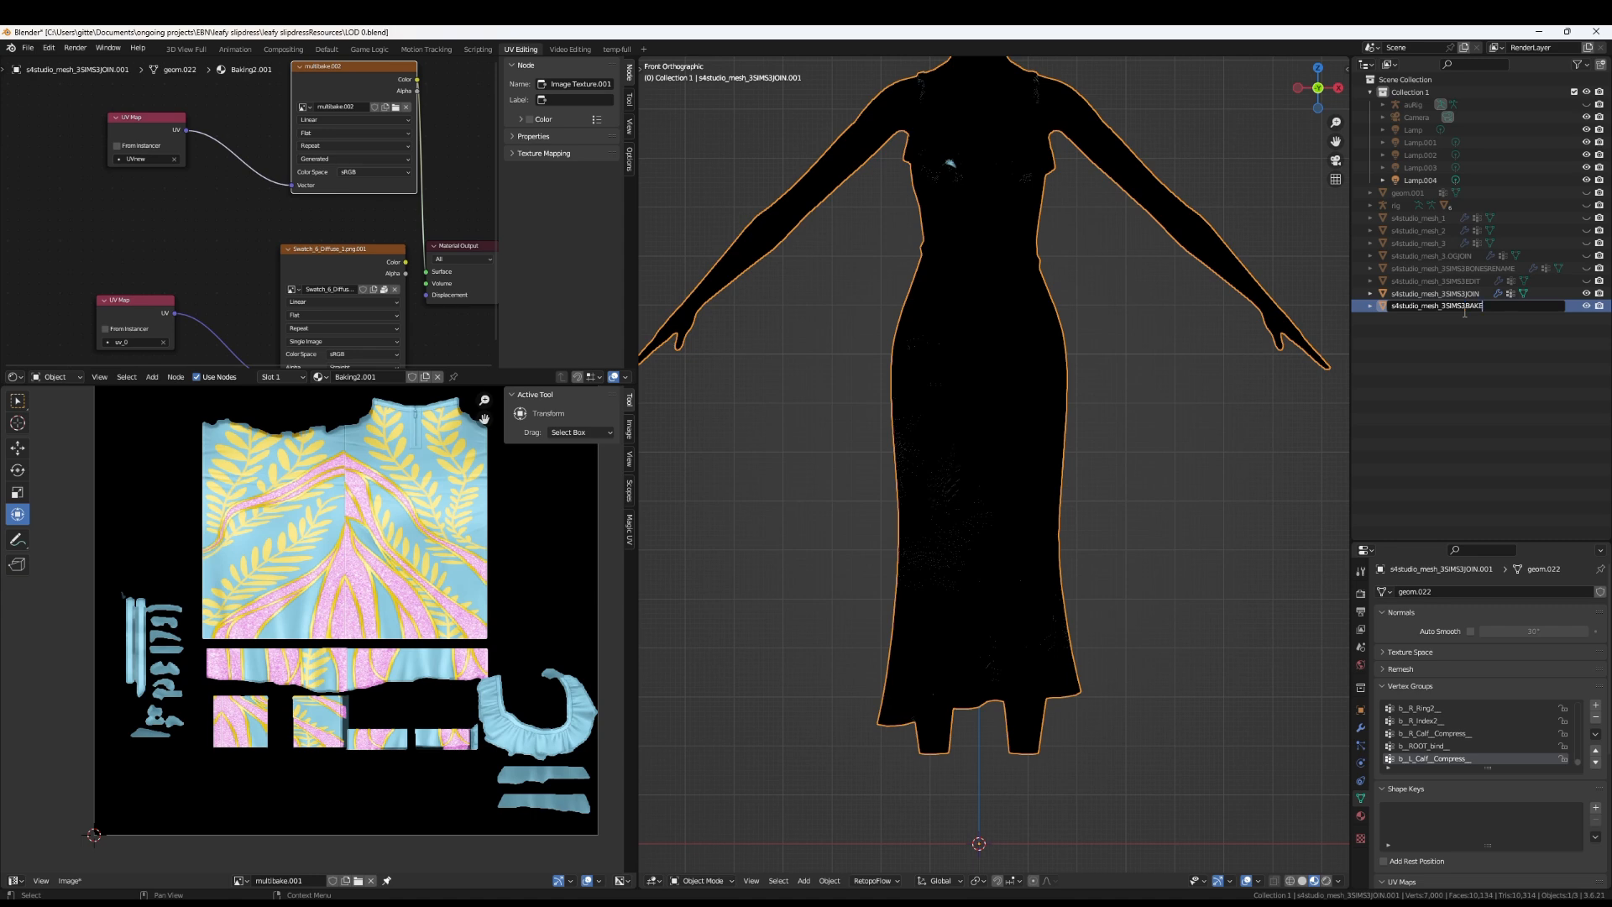
{"action": "key", "text": "Return"}
{"action": "left_click", "coordinate": [1583, 307]}
{"action": "scroll", "coordinate": [696, 382], "scroll_direction": "down", "scroll_amount": 3}
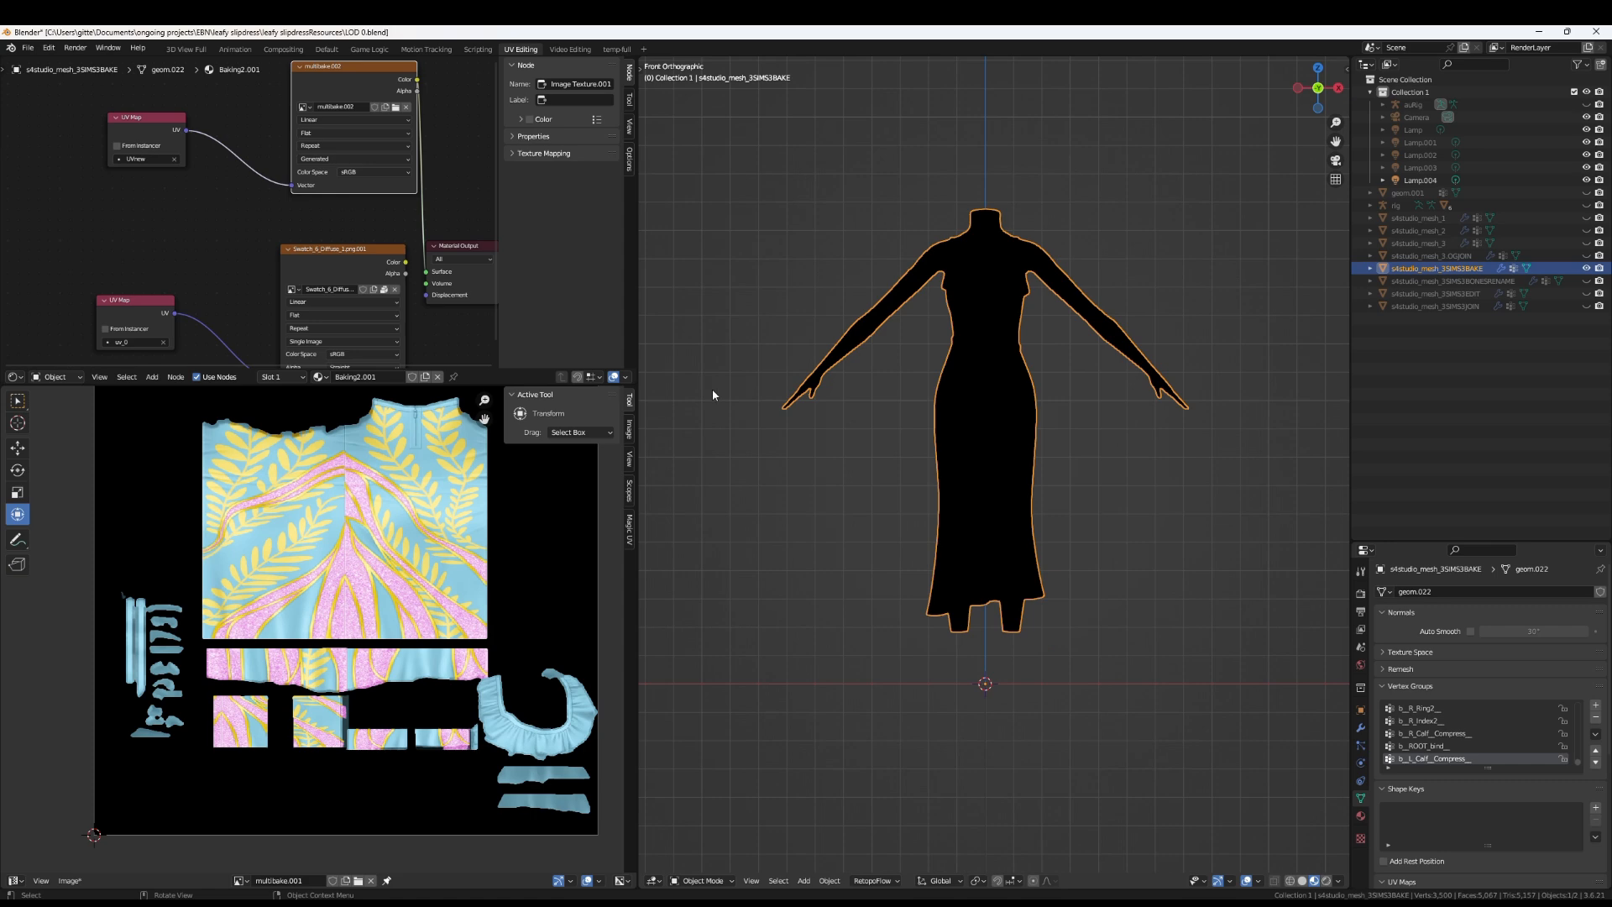
In Edit Mode, select the linked leg islands in the UV layout, switching the active map to UVnew, and delete their faces
{"action": "scroll", "coordinate": [334, 334], "scroll_direction": "down", "scroll_amount": 2}
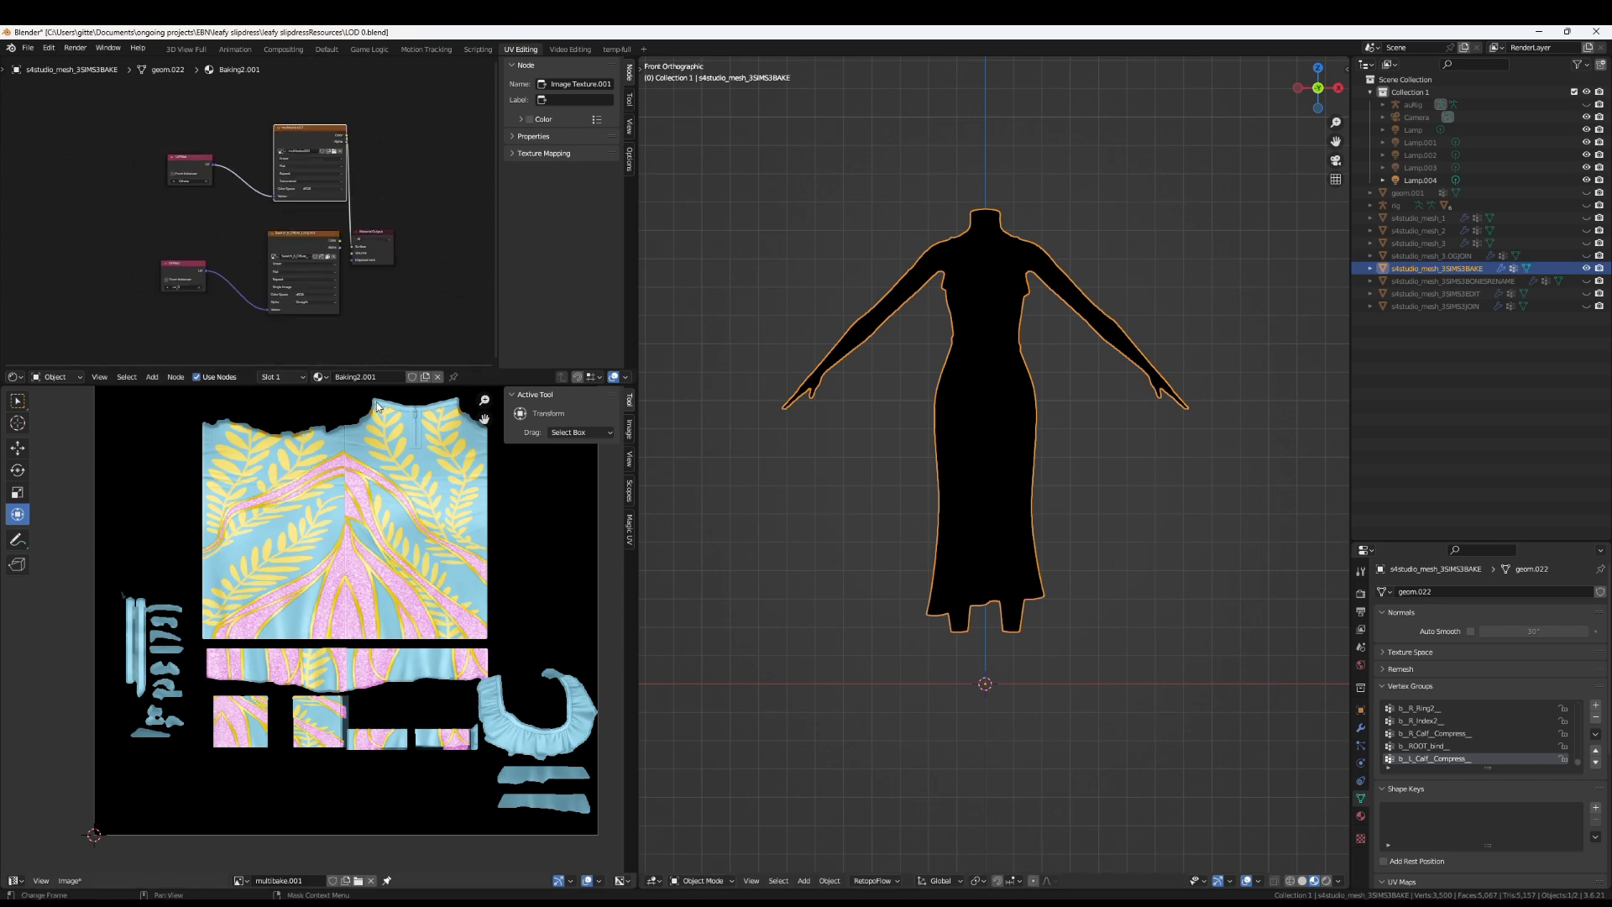
{"action": "scroll", "coordinate": [369, 663], "scroll_direction": "down", "scroll_amount": 1}
{"action": "left_click", "coordinate": [702, 880]}
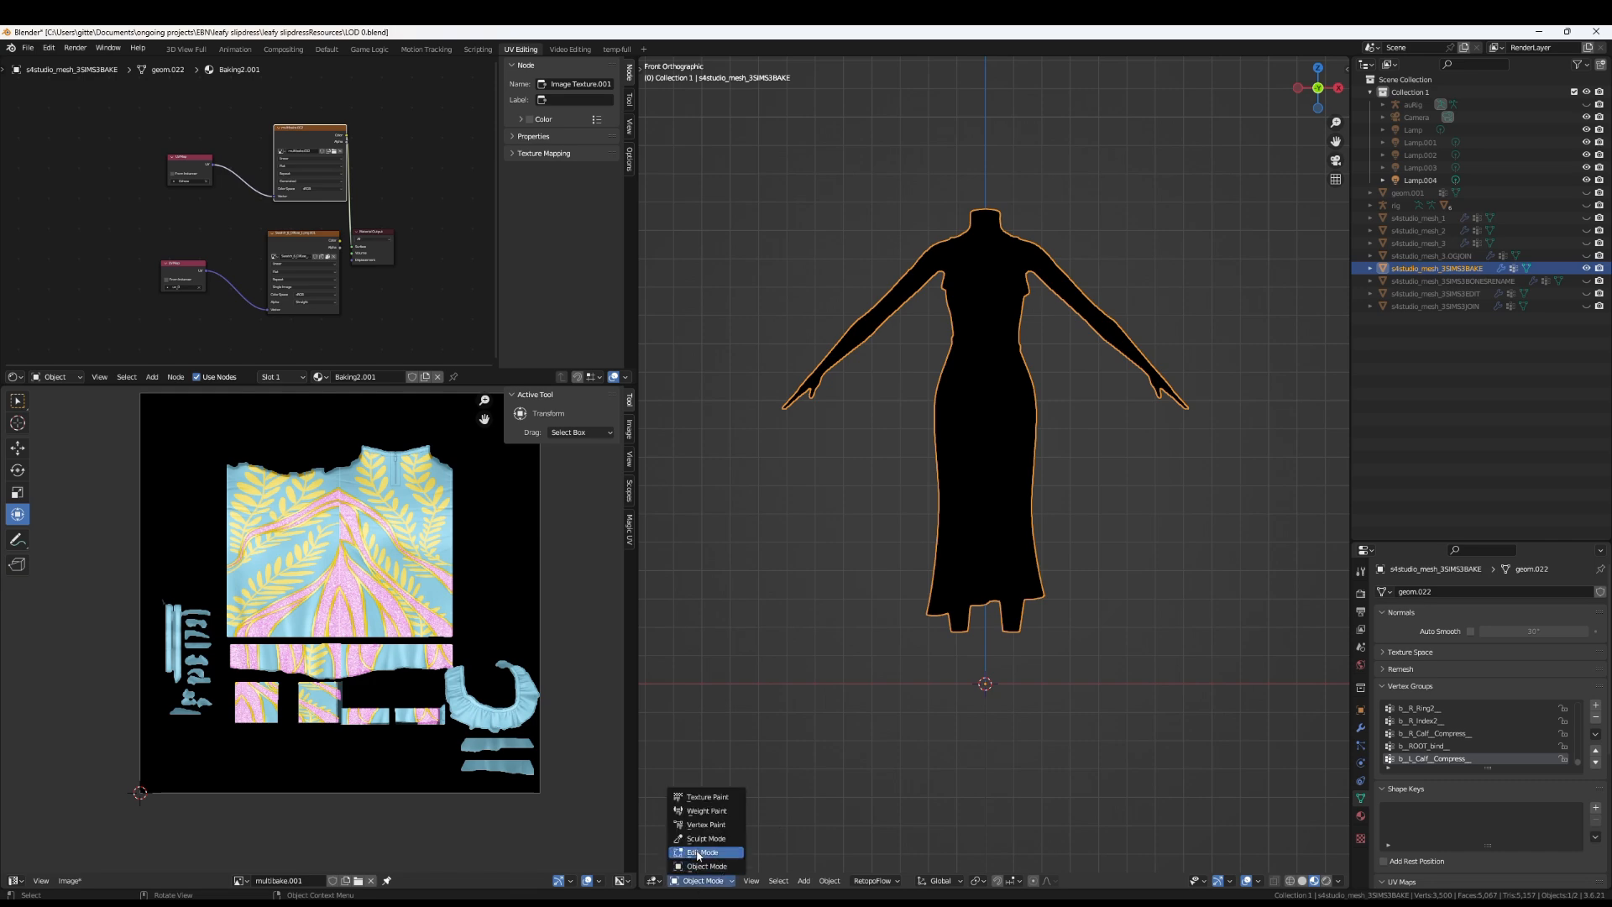
{"action": "left_click", "coordinate": [705, 854]}
{"action": "scroll", "coordinate": [314, 759], "scroll_direction": "up", "scroll_amount": 3}
{"action": "key", "text": "l"}
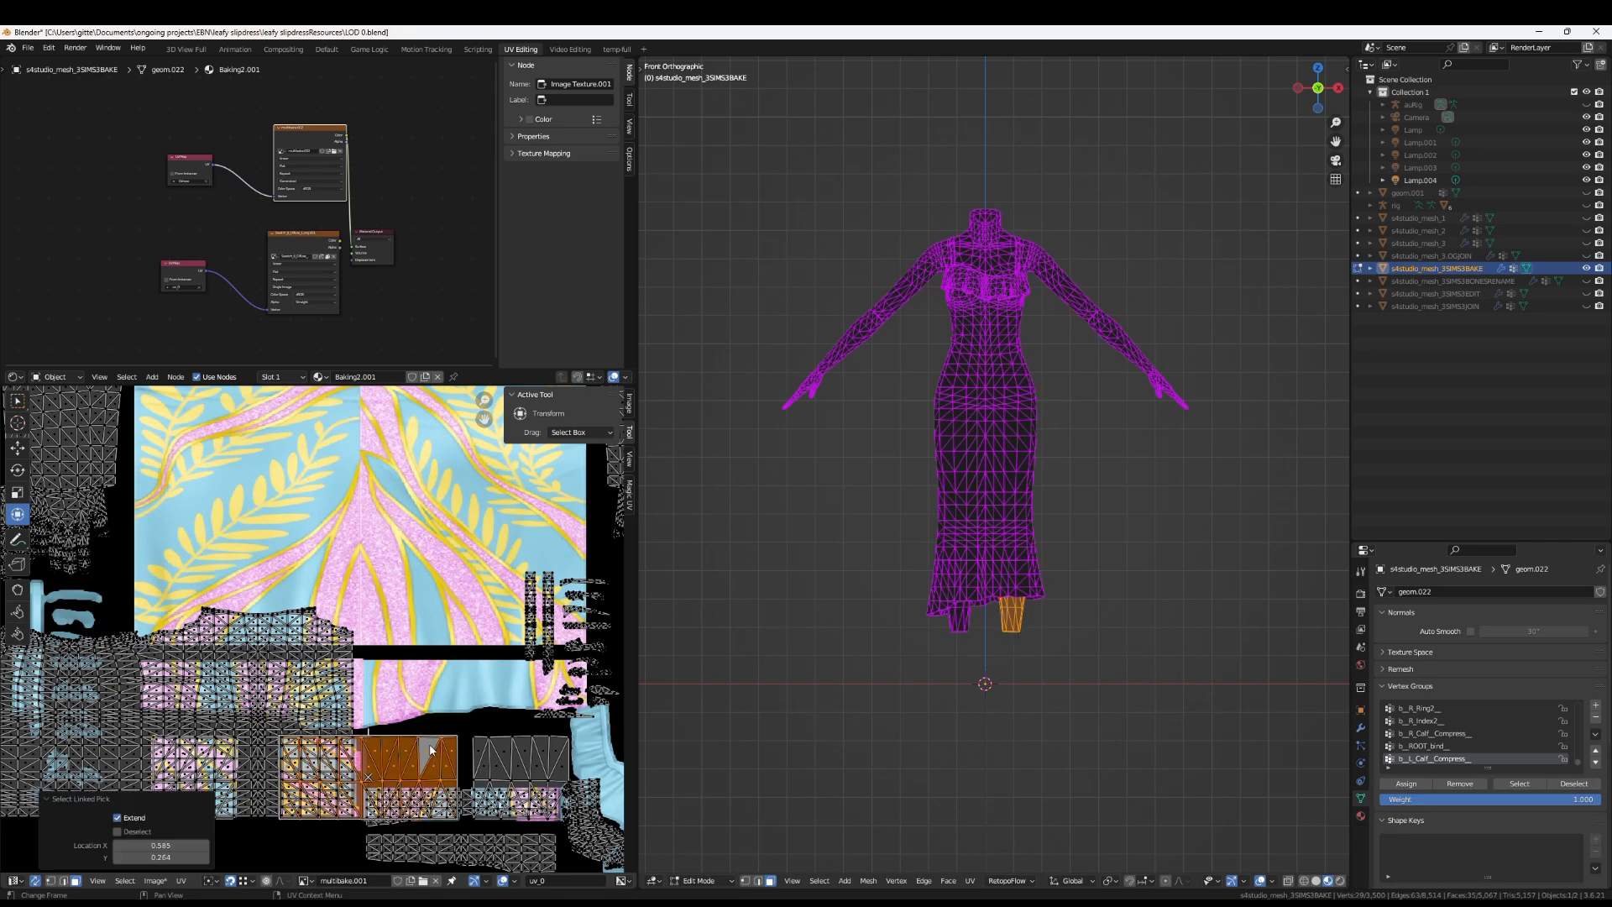
{"action": "key", "text": "l"}
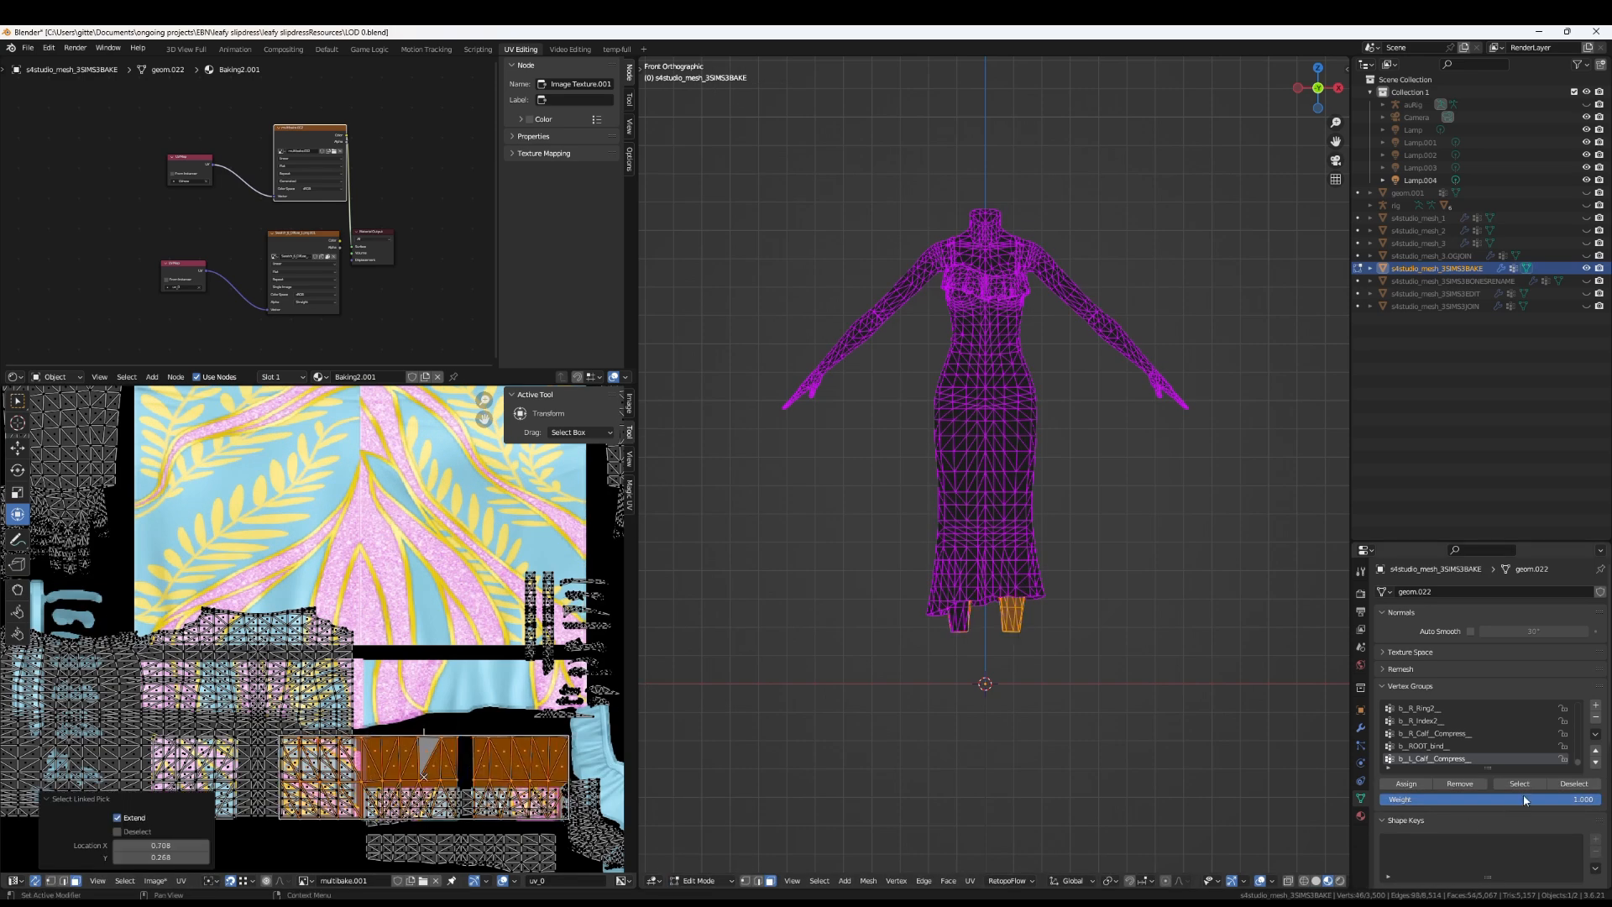
{"action": "scroll", "coordinate": [1427, 835], "scroll_direction": "down", "scroll_amount": 3}
{"action": "scroll", "coordinate": [1427, 836], "scroll_direction": "down", "scroll_amount": 3}
{"action": "left_click", "coordinate": [1423, 772]}
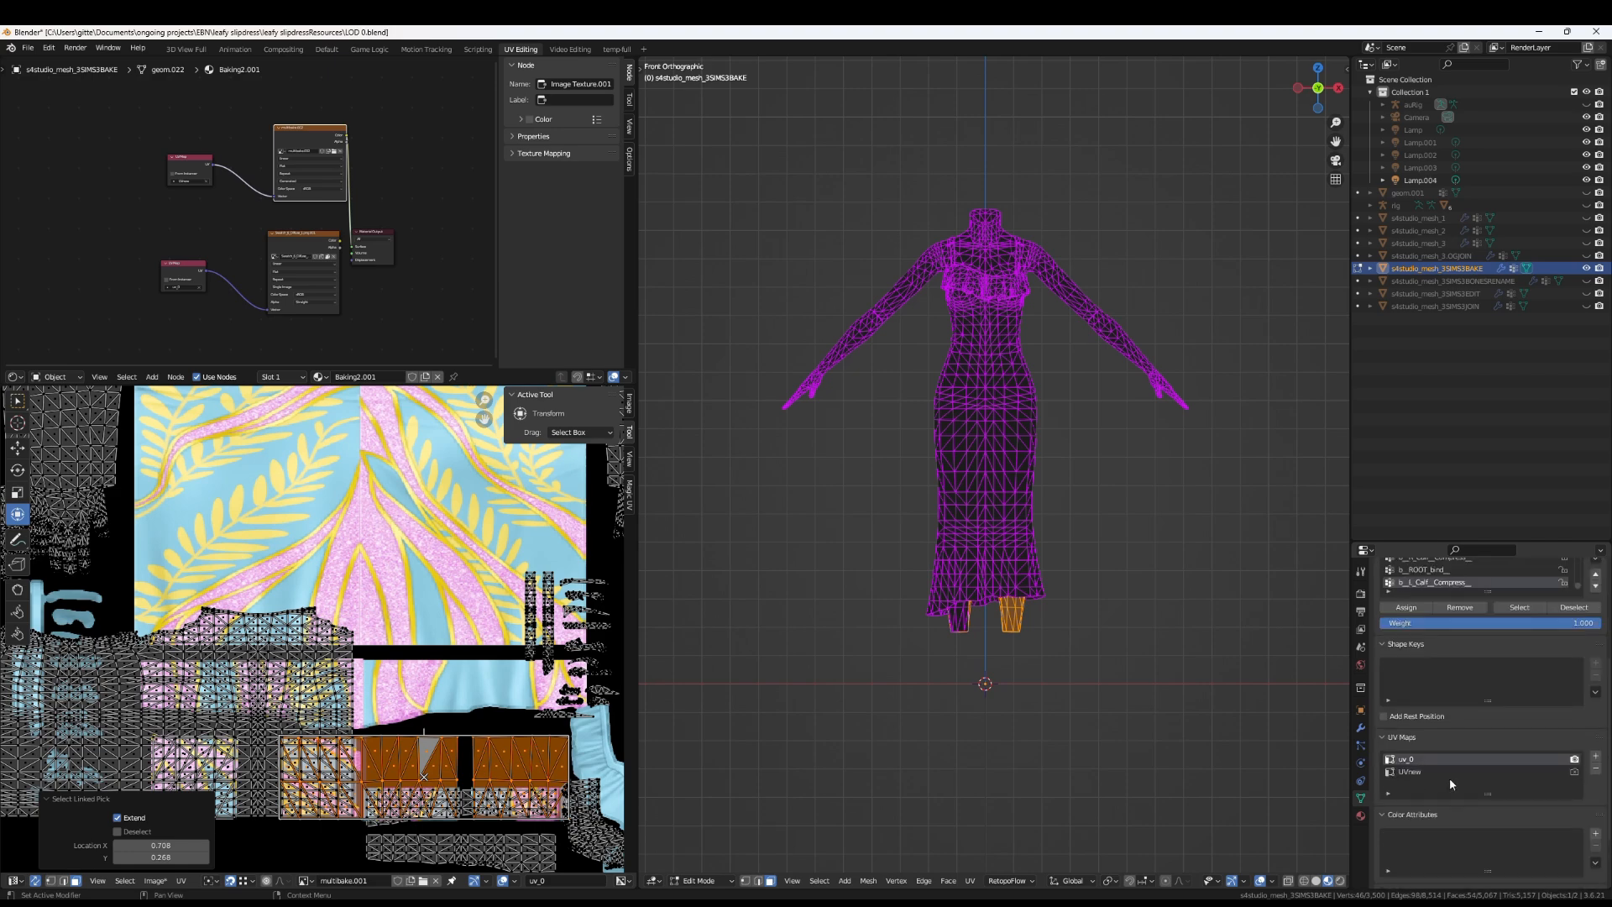
{"action": "scroll", "coordinate": [441, 434], "scroll_direction": "down", "scroll_amount": 2}
{"action": "key", "text": "l"}
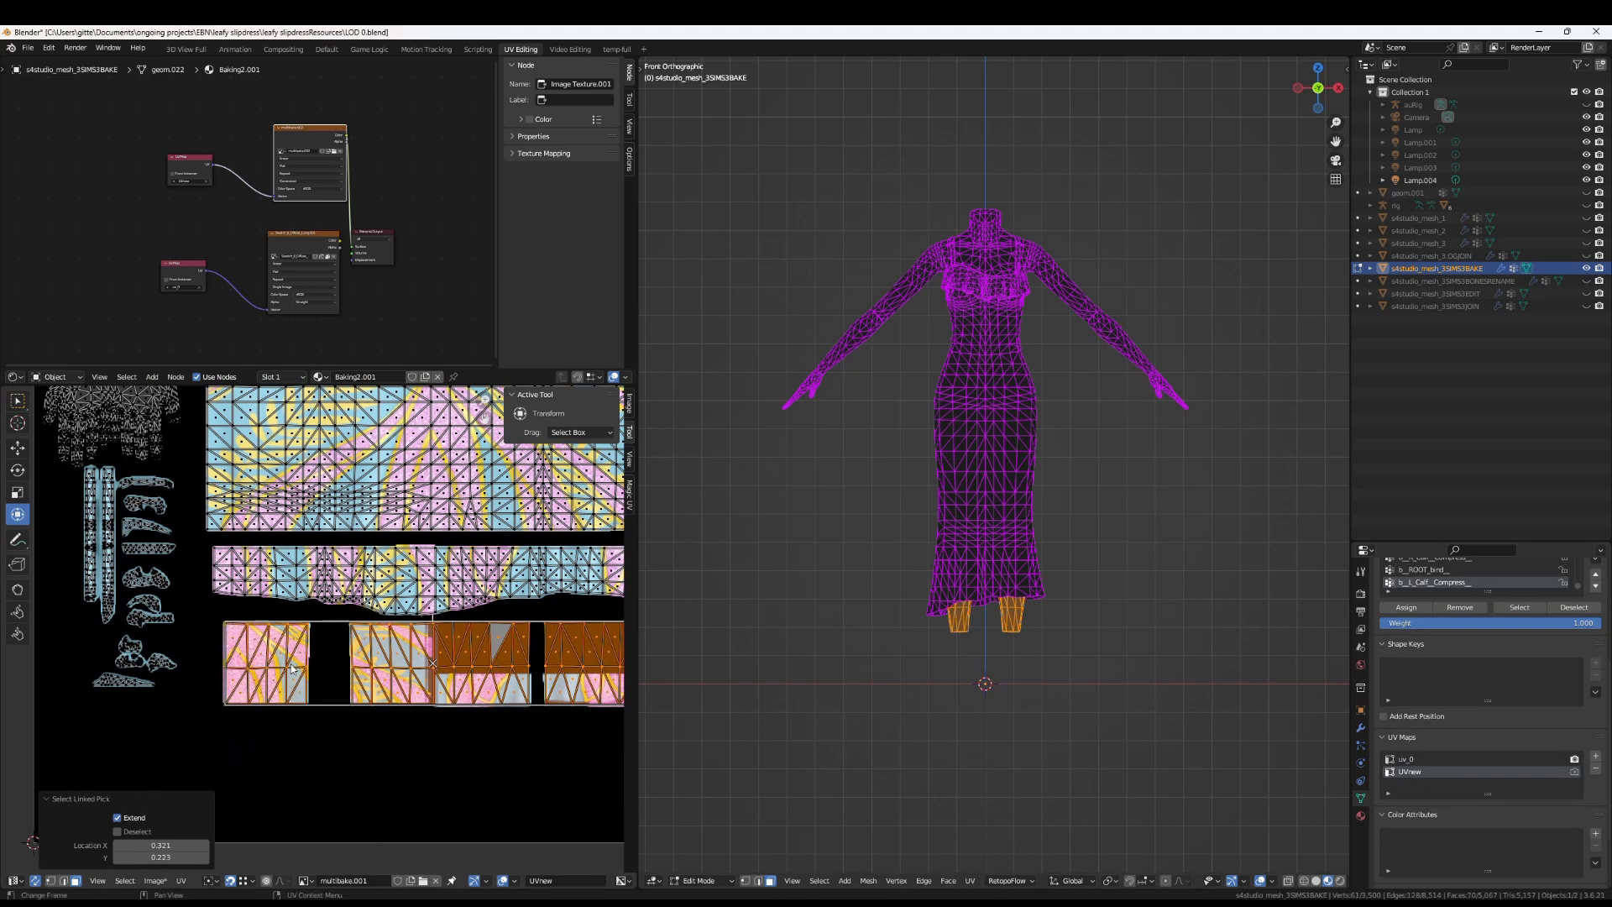
{"action": "key", "text": "x"}
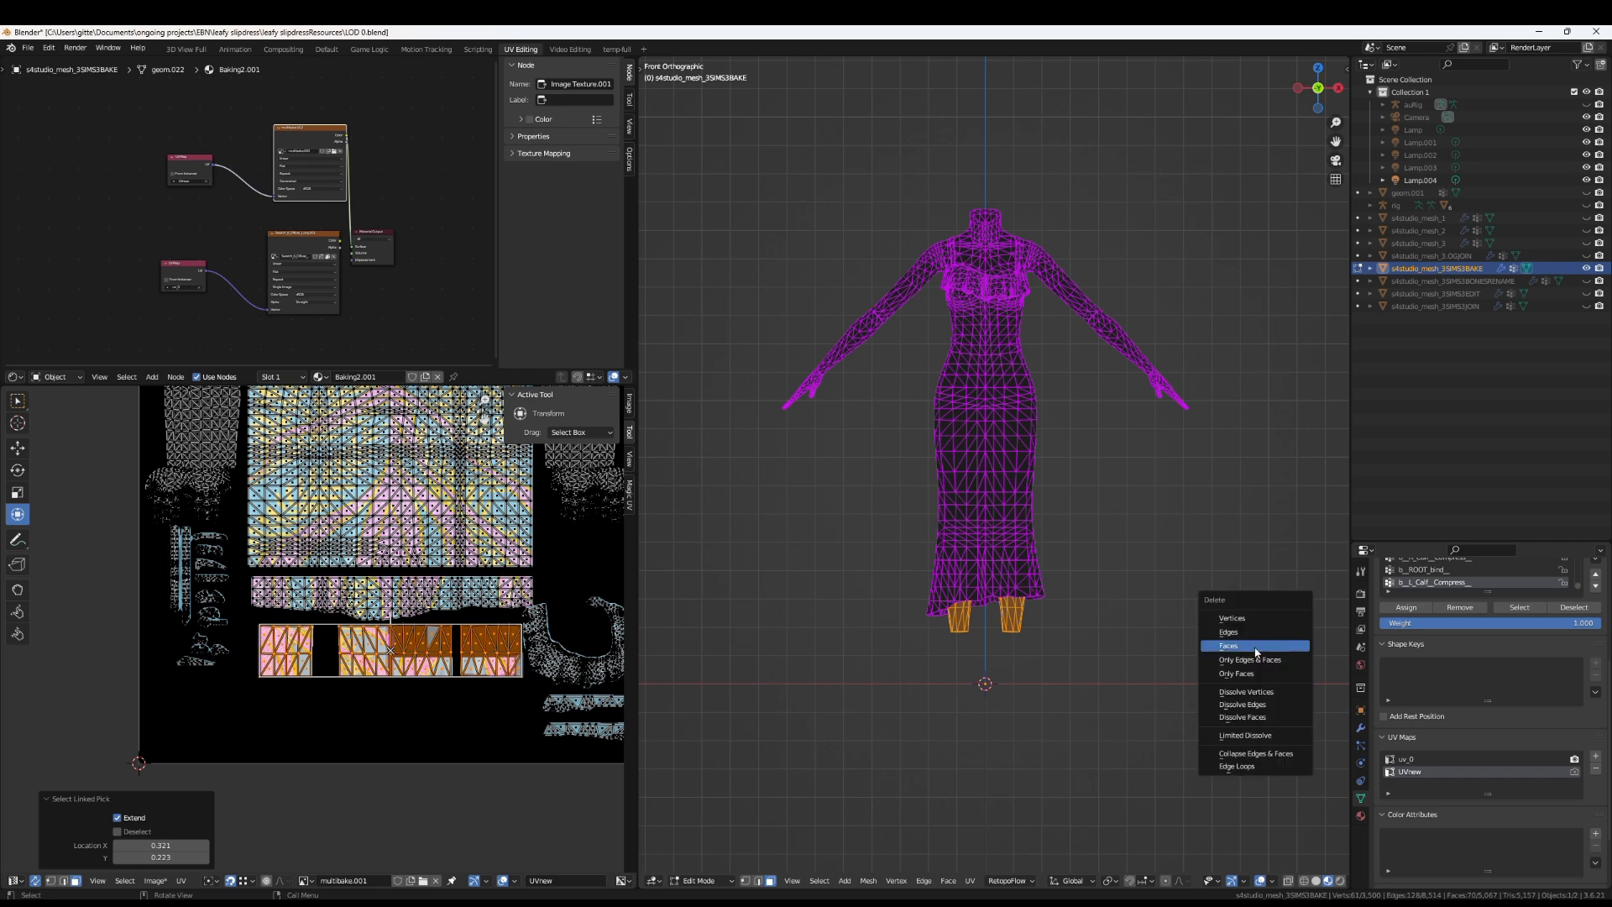
{"action": "left_click", "coordinate": [1255, 647]}
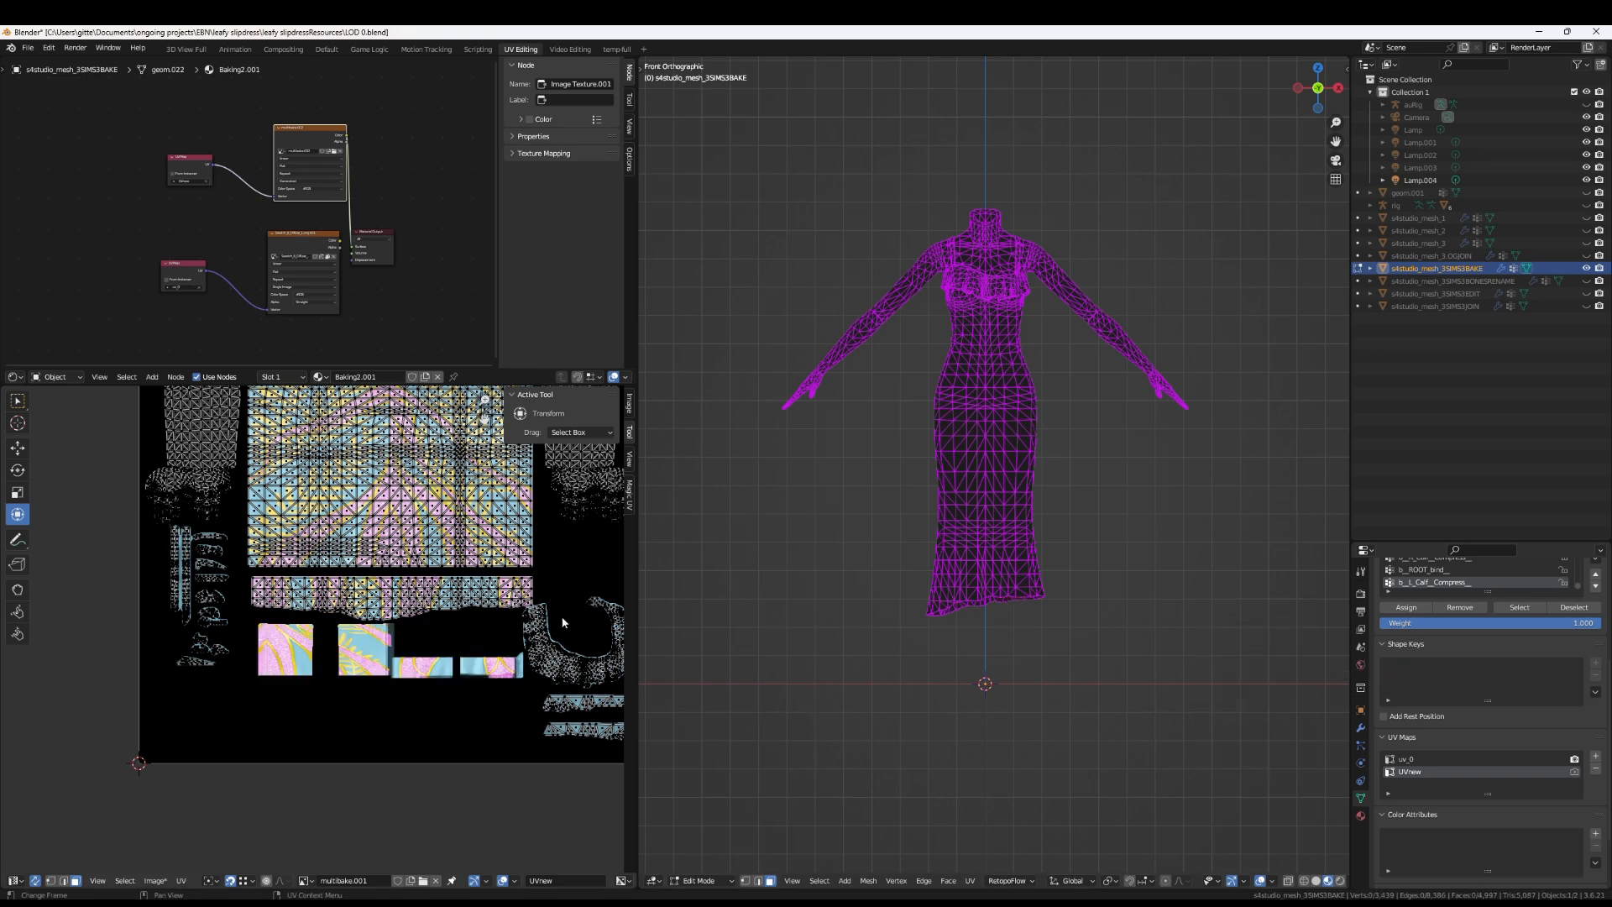
Connect the Swatch_6_Diffuse texture's Color to the Material Output's Surface and make uv_0 the active UV map
{"action": "scroll", "coordinate": [351, 252], "scroll_direction": "up", "scroll_amount": 1}
{"action": "left_click", "coordinate": [351, 252]}
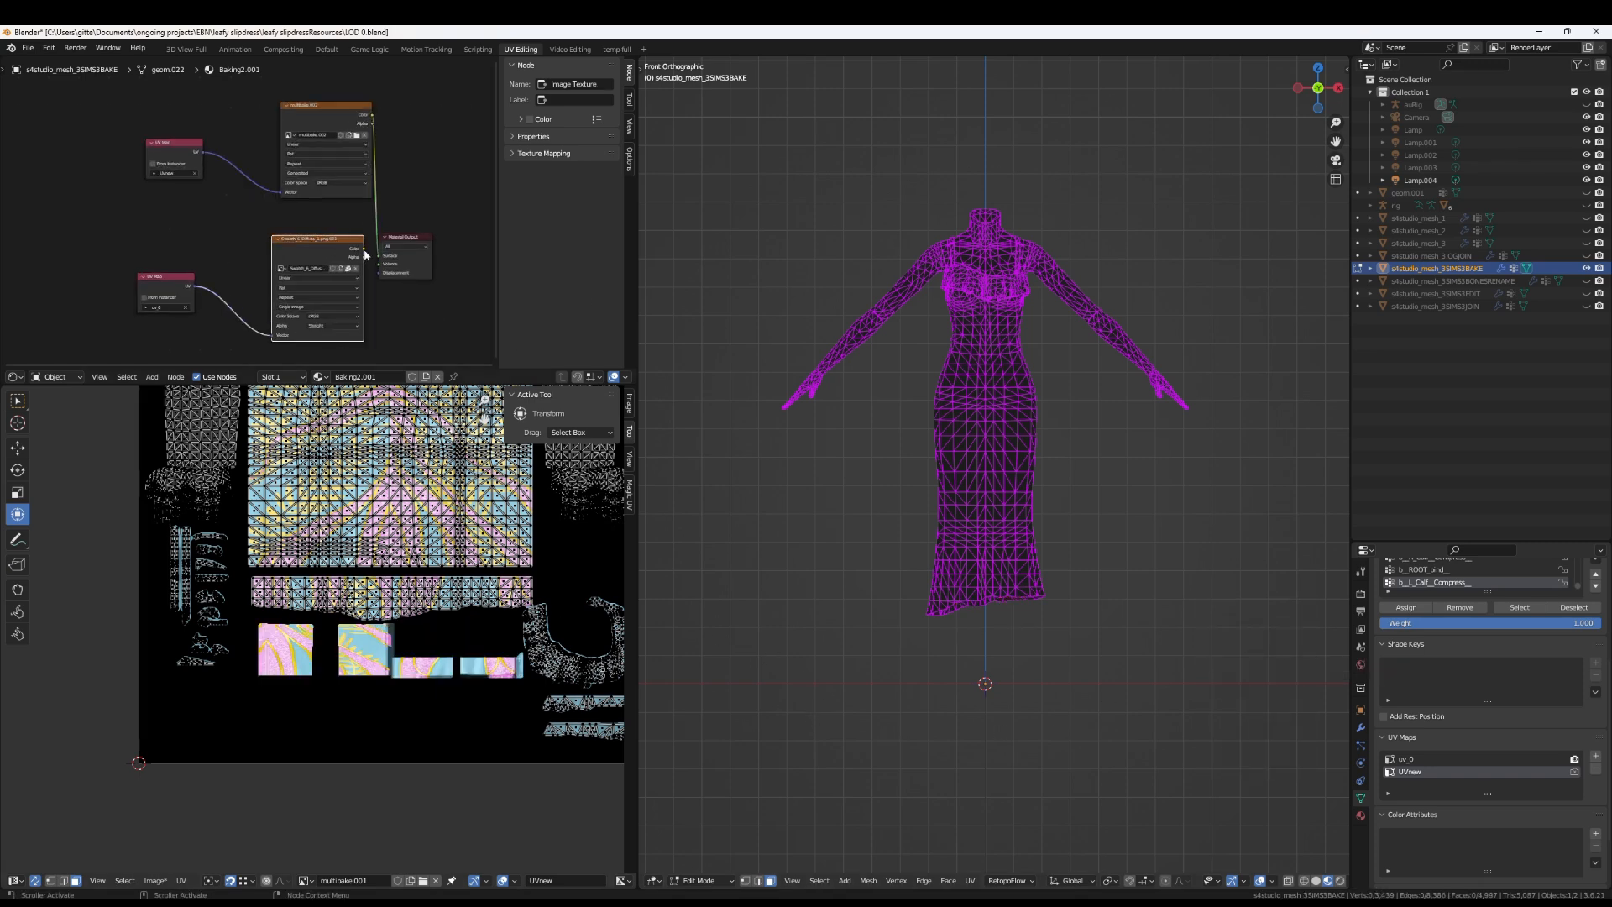
{"action": "left_click", "coordinate": [1460, 759]}
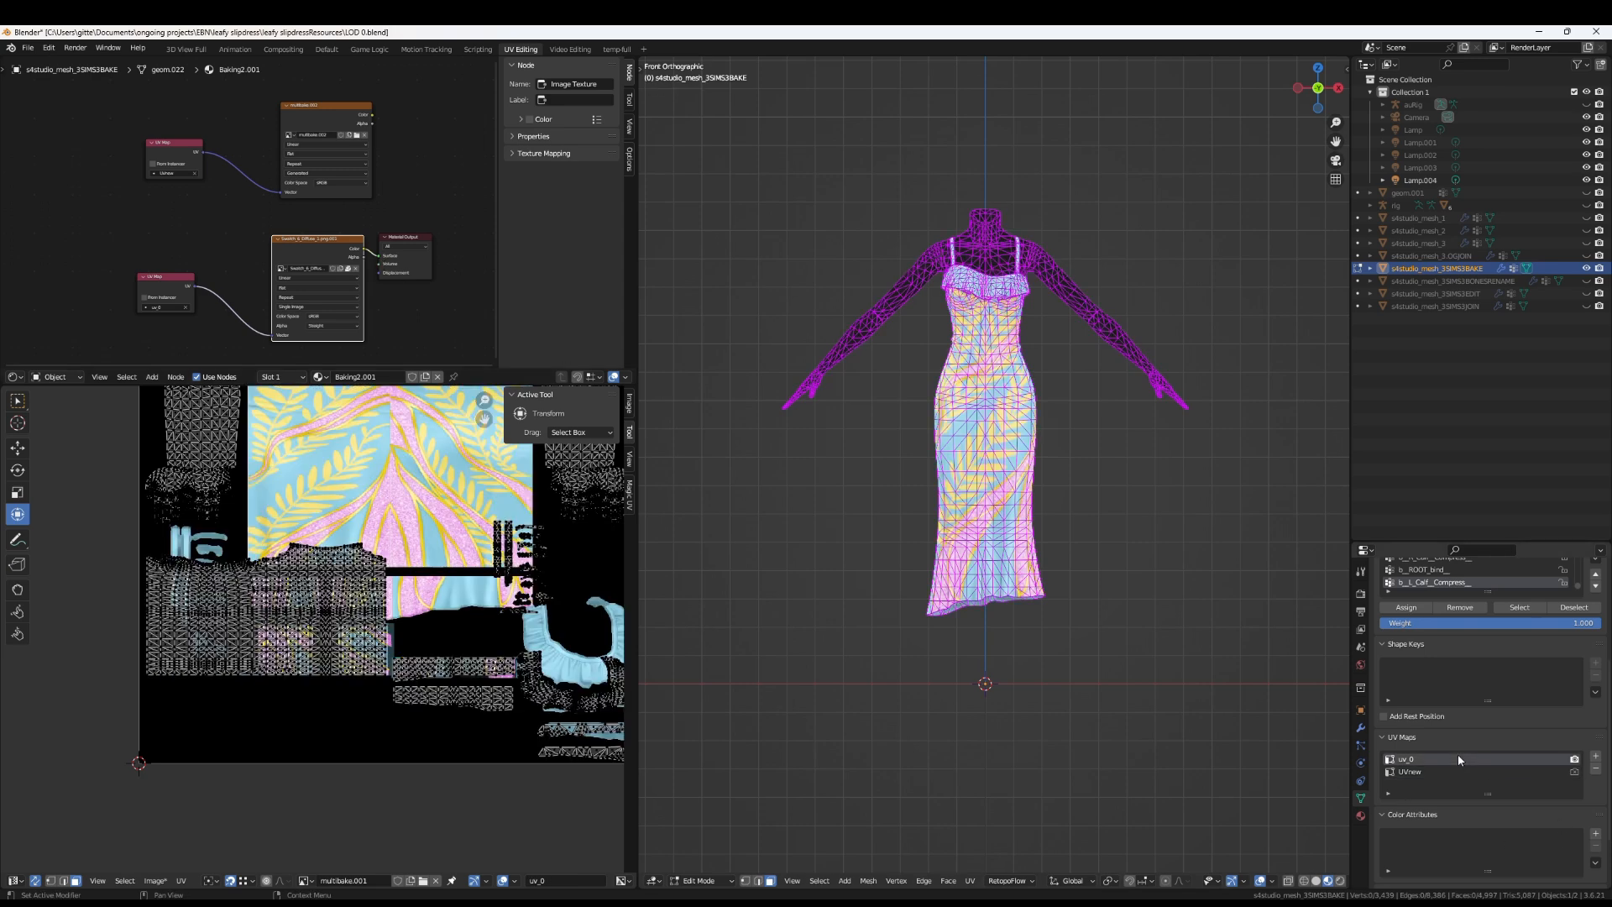
{"action": "scroll", "coordinate": [463, 721], "scroll_direction": "down", "scroll_amount": 3}
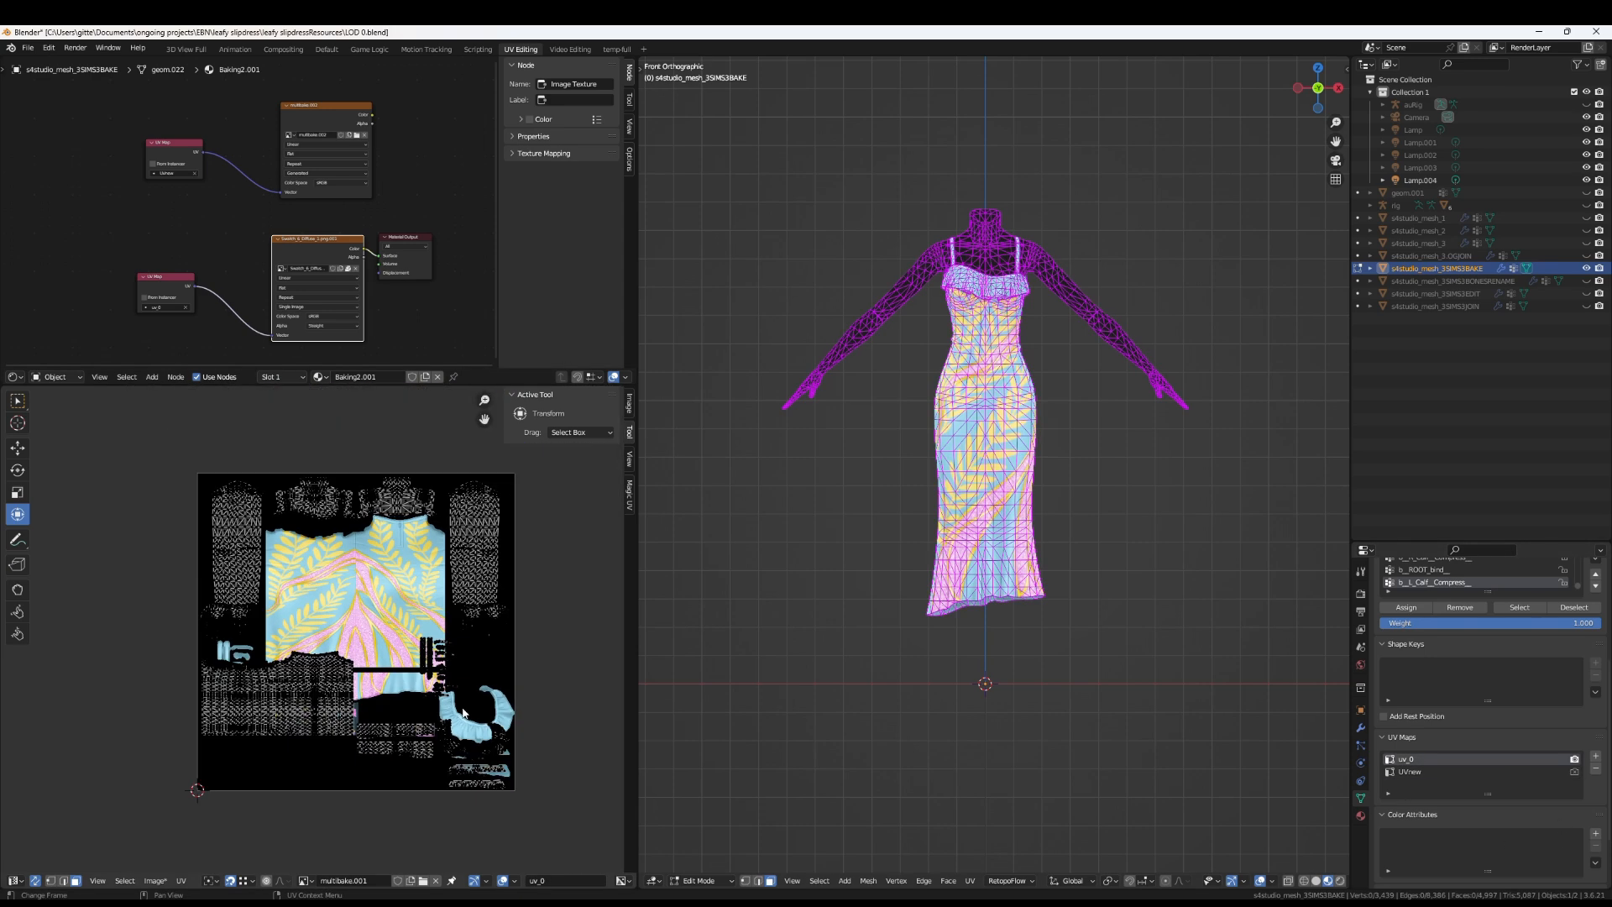
{"action": "scroll", "coordinate": [464, 722], "scroll_direction": "up", "scroll_amount": 1}
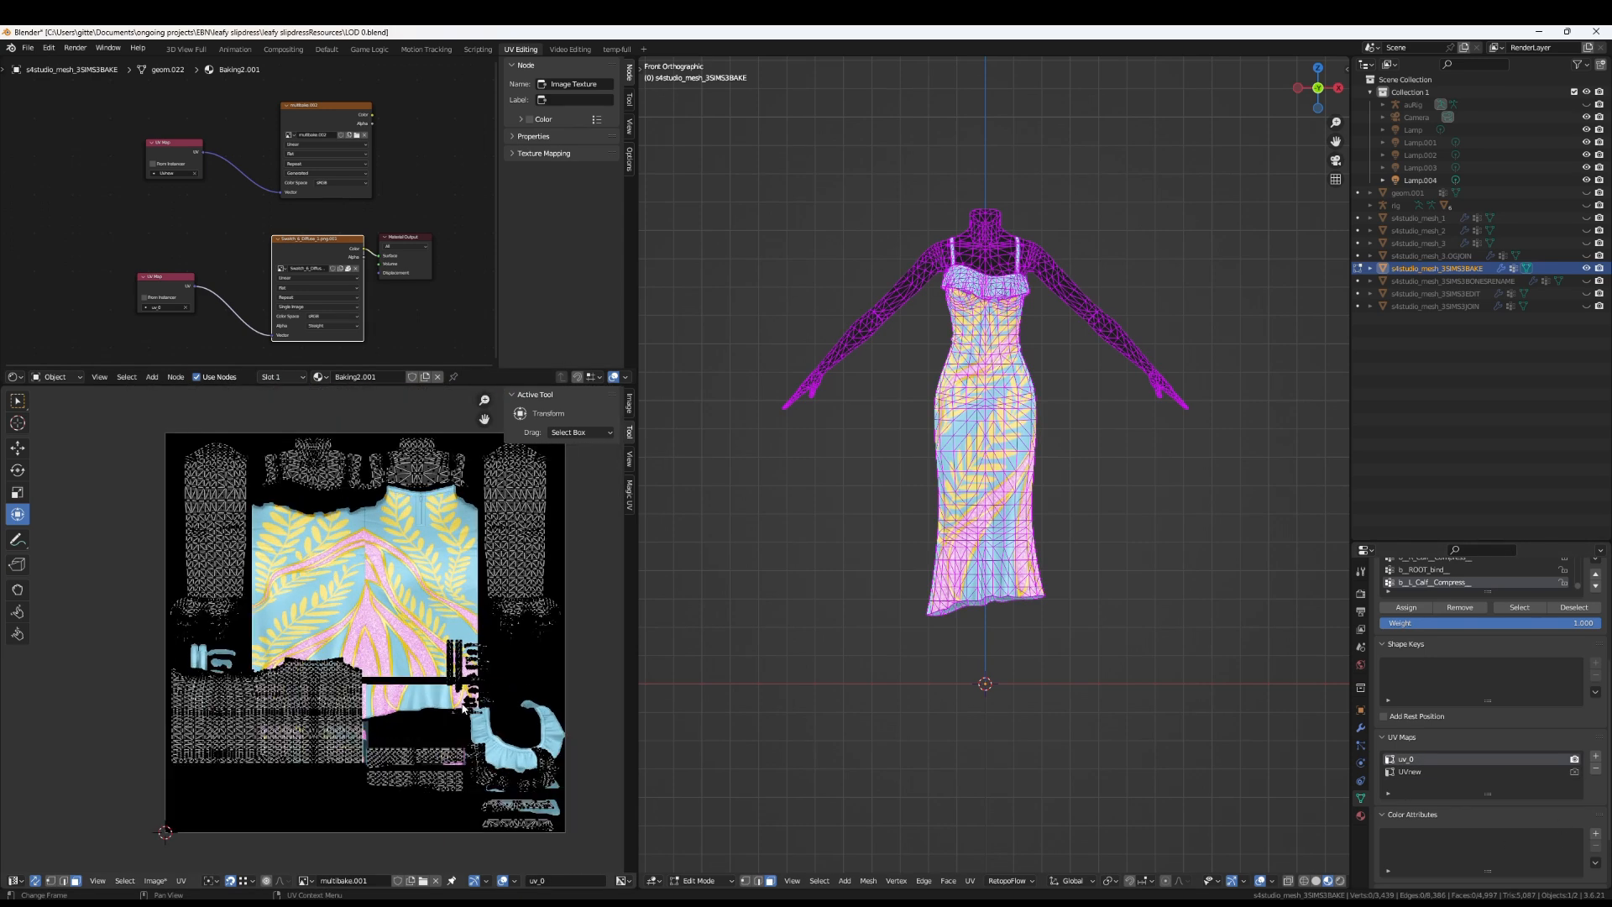
Bake the diffuse texture into the multibake.002 image node with UVnew as the active UV map
{"action": "left_click", "coordinate": [1361, 645]}
{"action": "left_click", "coordinate": [1361, 593]}
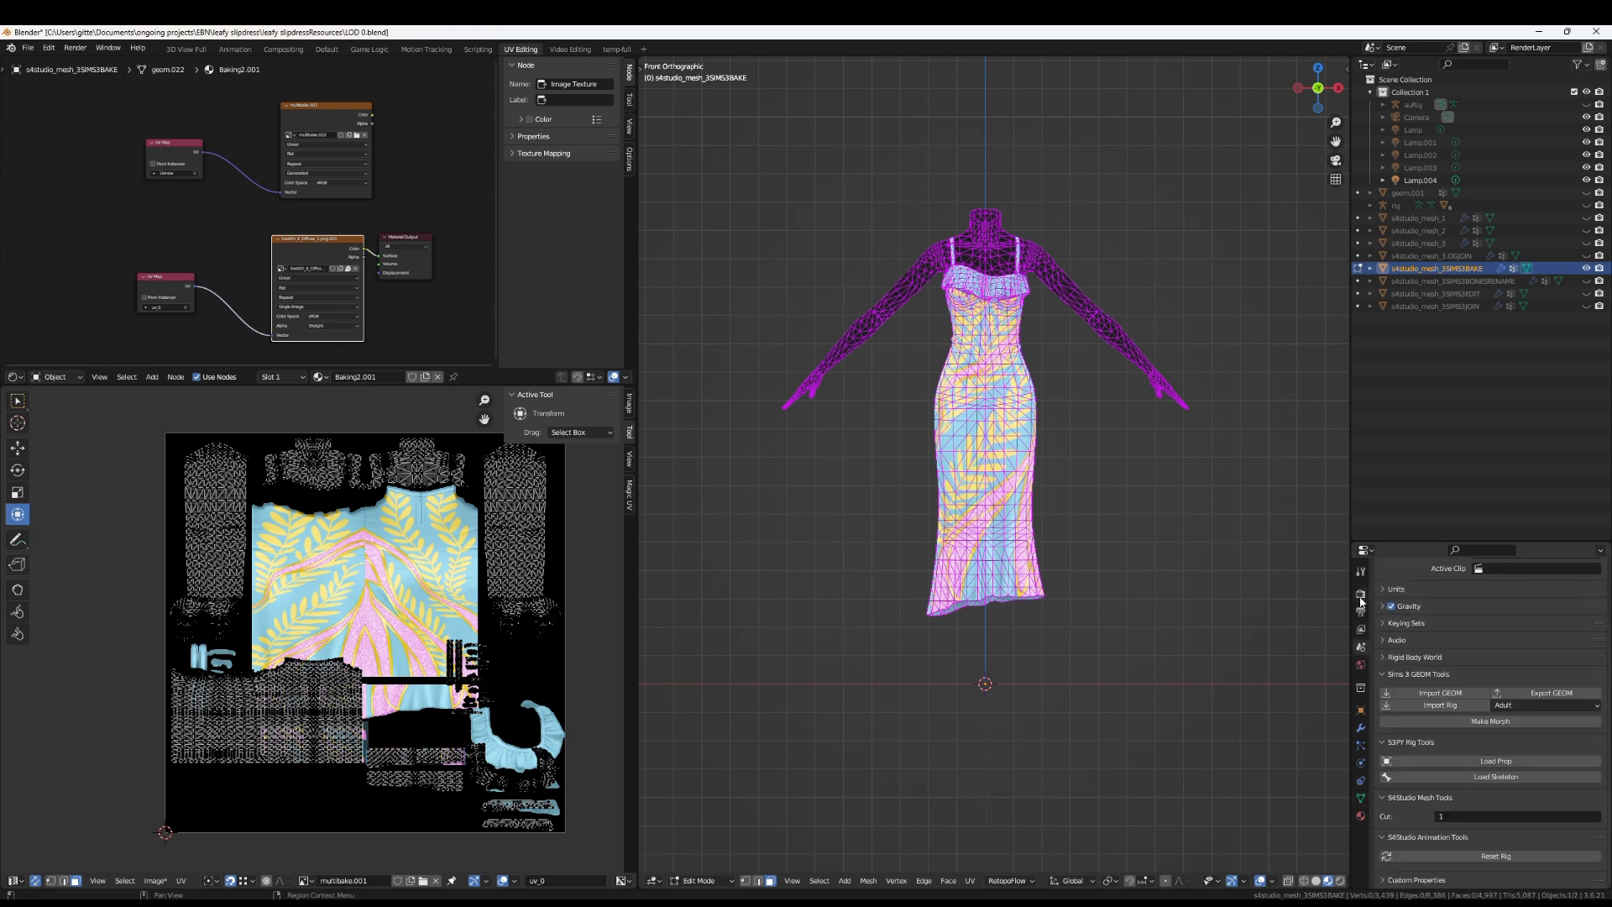
{"action": "scroll", "coordinate": [1502, 697], "scroll_direction": "down", "scroll_amount": 5}
{"action": "scroll", "coordinate": [1478, 735], "scroll_direction": "down", "scroll_amount": 5}
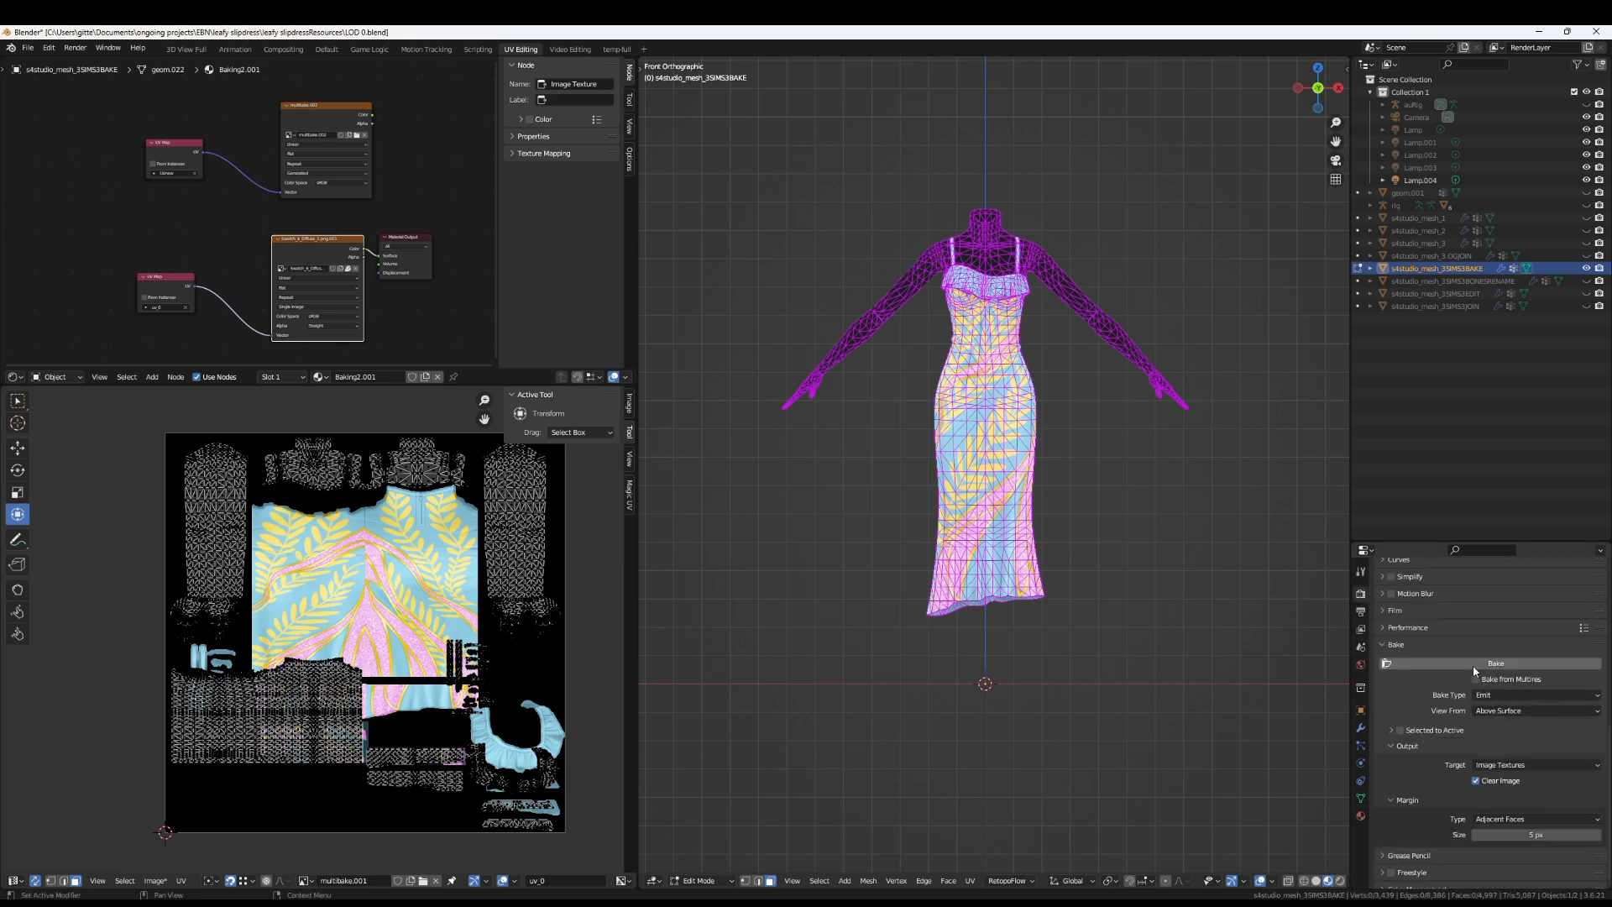
{"action": "left_click", "coordinate": [299, 115]}
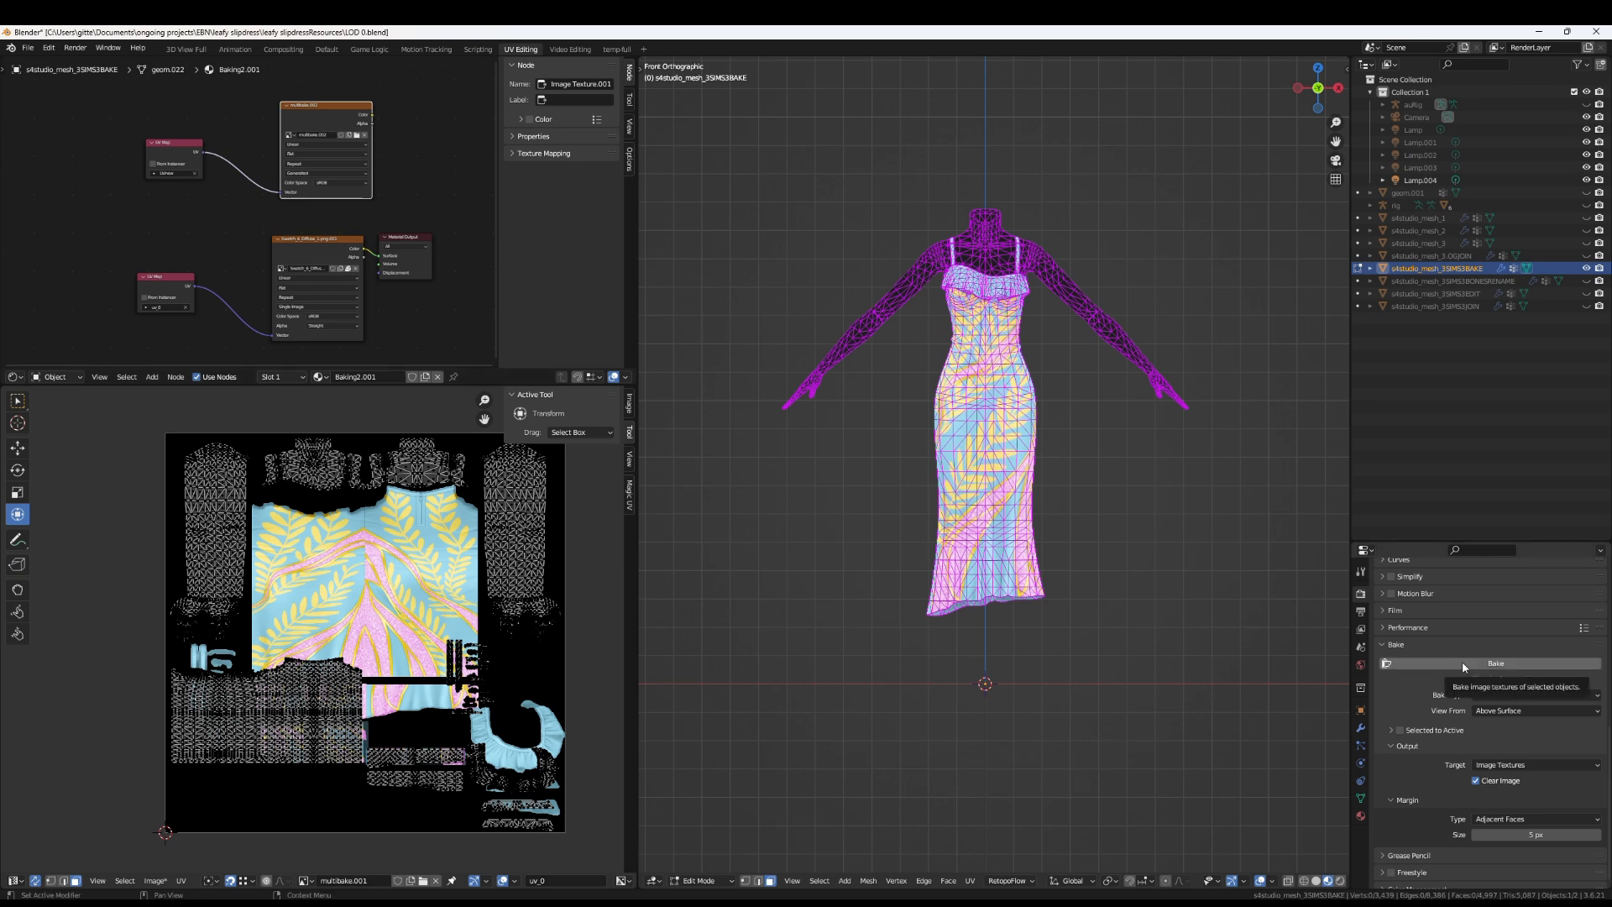
{"action": "left_click", "coordinate": [1361, 798]}
{"action": "left_click", "coordinate": [1422, 692]}
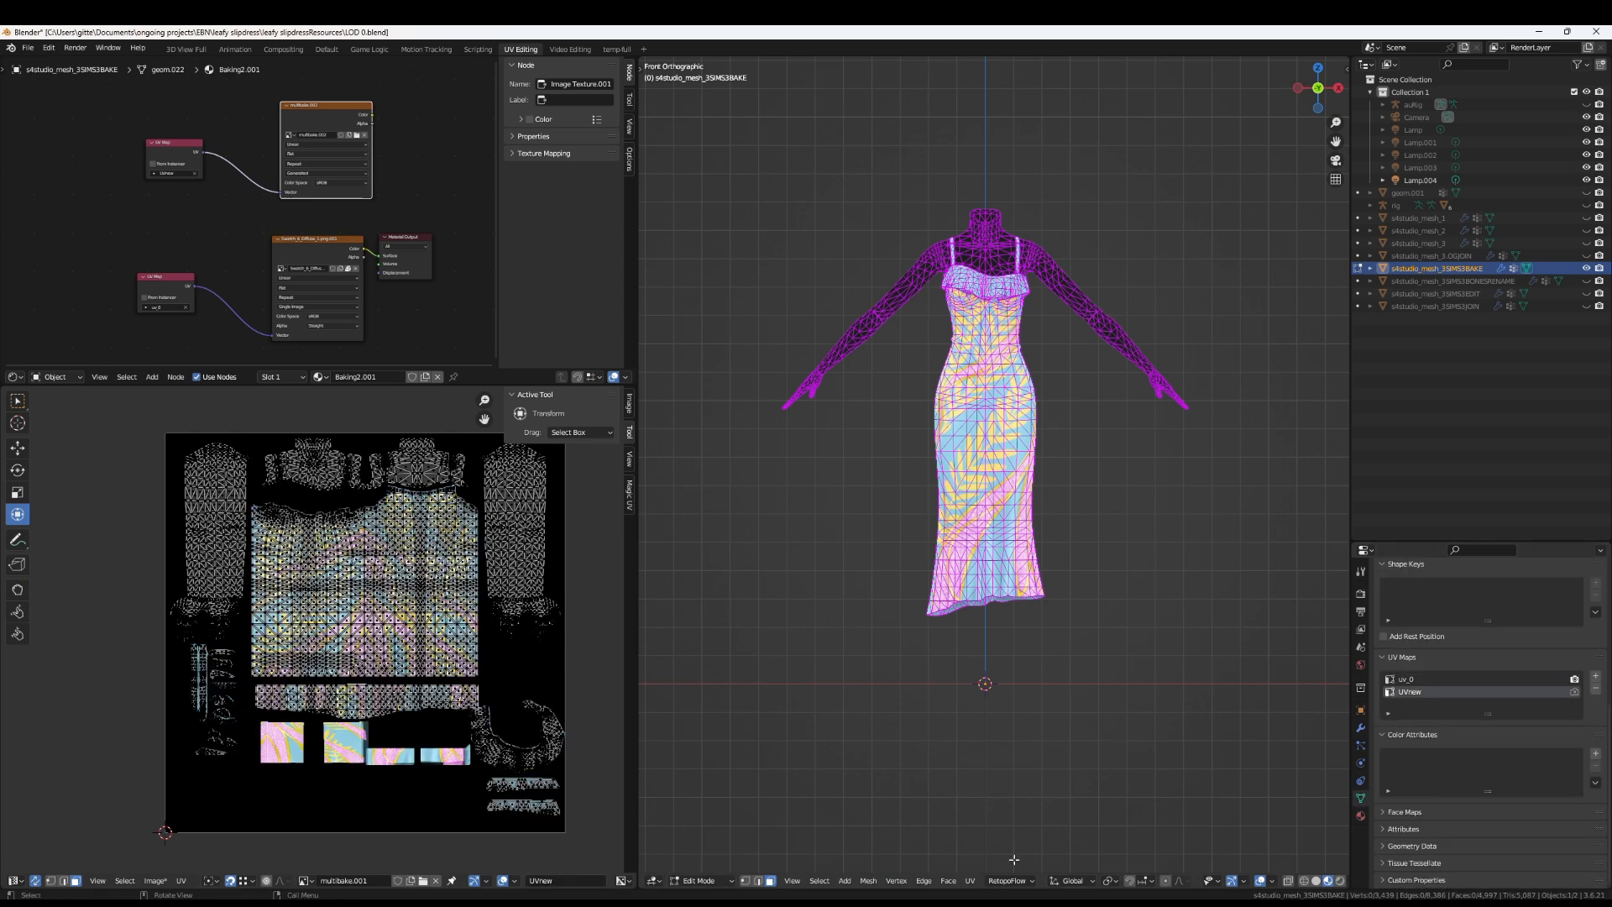
{"action": "left_click", "coordinate": [1361, 612]}
{"action": "left_click", "coordinate": [1361, 593]}
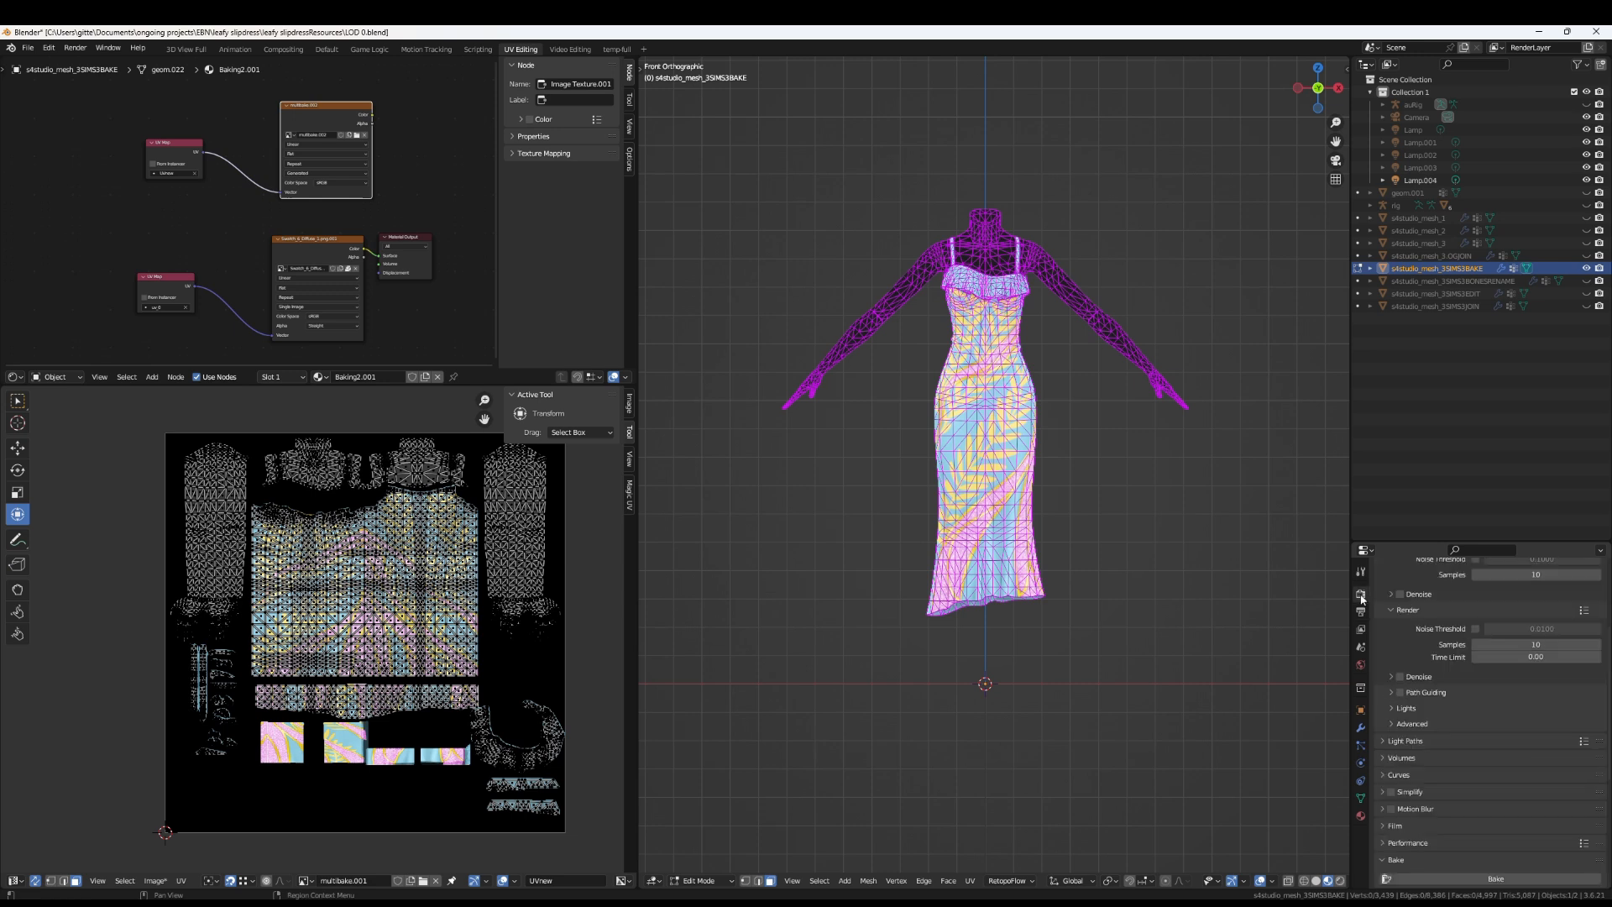
{"action": "left_click", "coordinate": [1491, 654]}
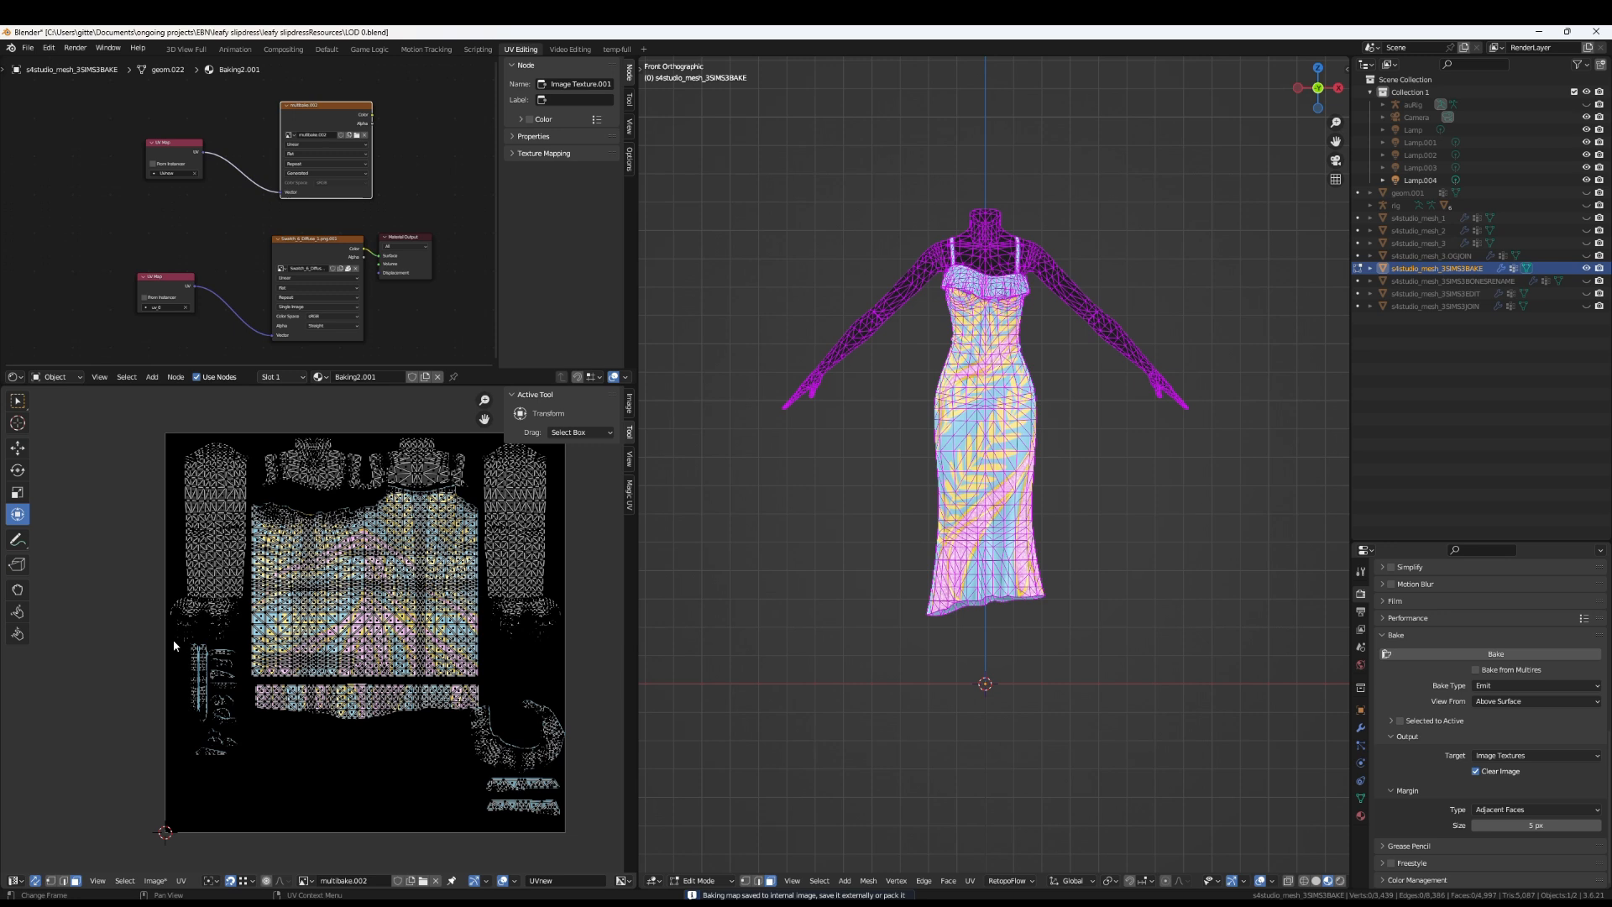
Save the baked image as a PNG in the resources subfolder, removing the 002 suffix from its file name
{"action": "left_click", "coordinate": [155, 880]}
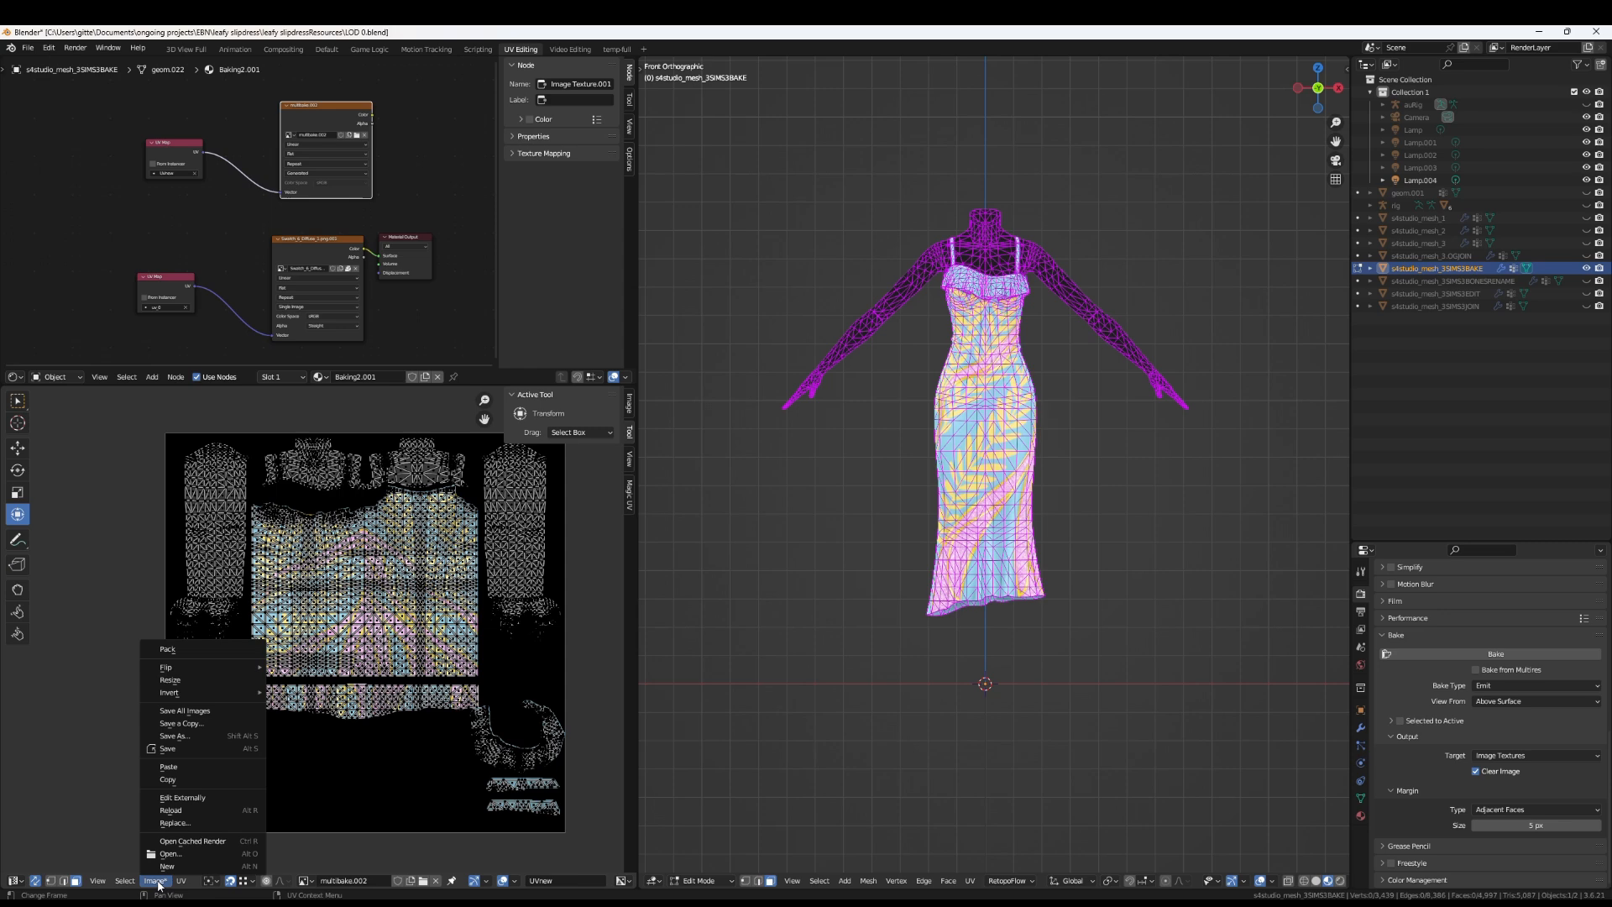
{"action": "left_click", "coordinate": [192, 739]}
{"action": "double_click", "coordinate": [495, 239]}
{"action": "left_click", "coordinate": [566, 738]}
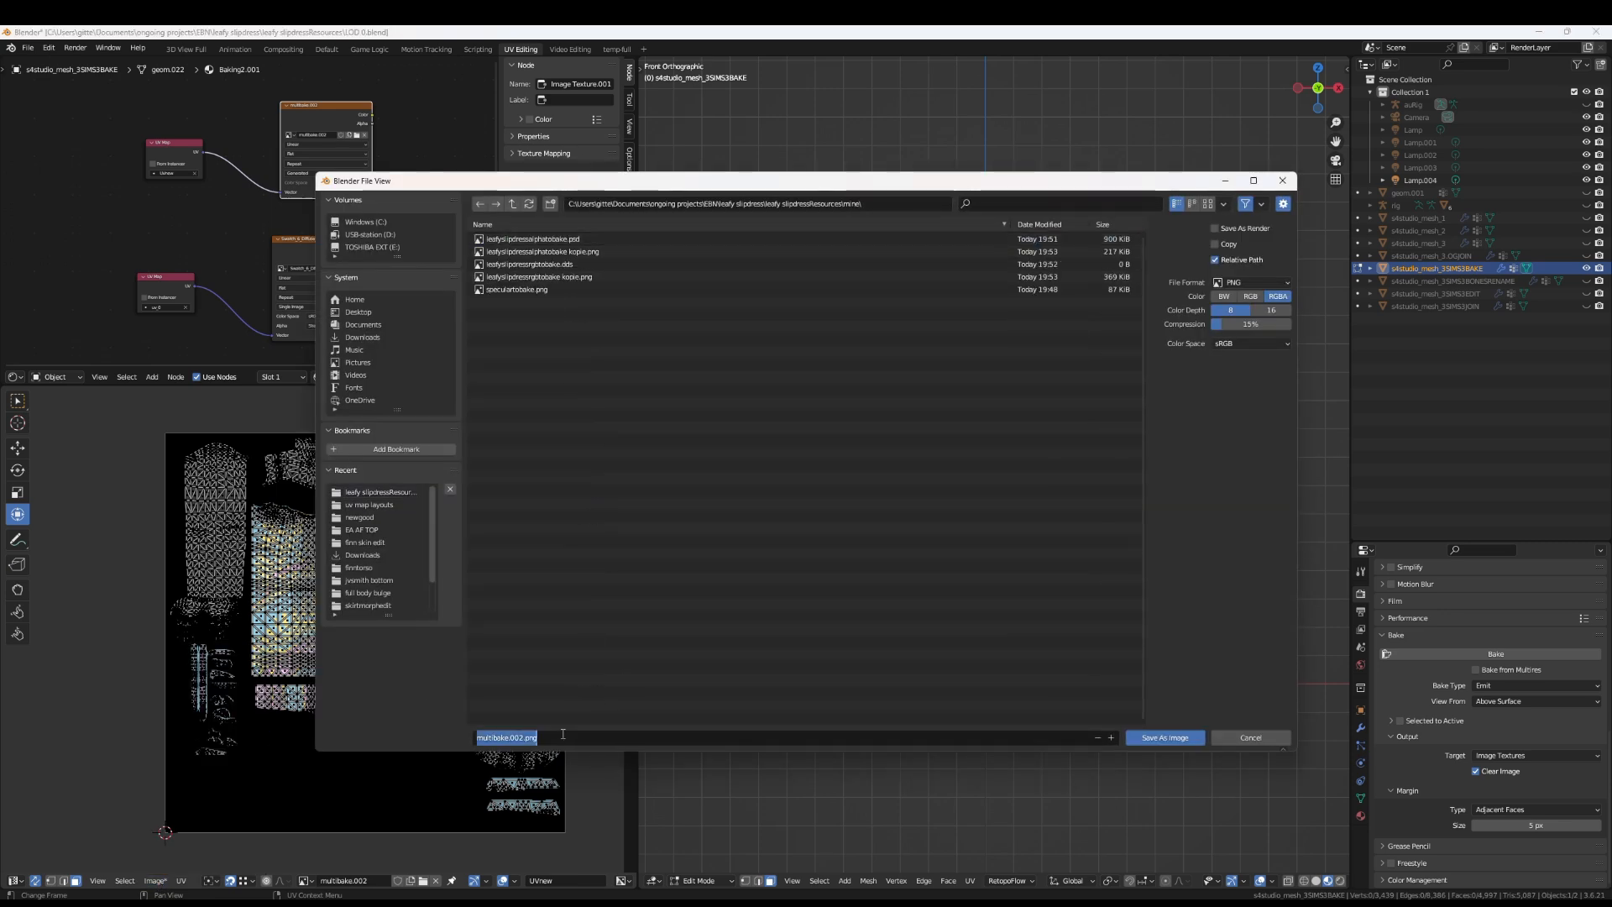
{"action": "left_click", "coordinate": [524, 737]}
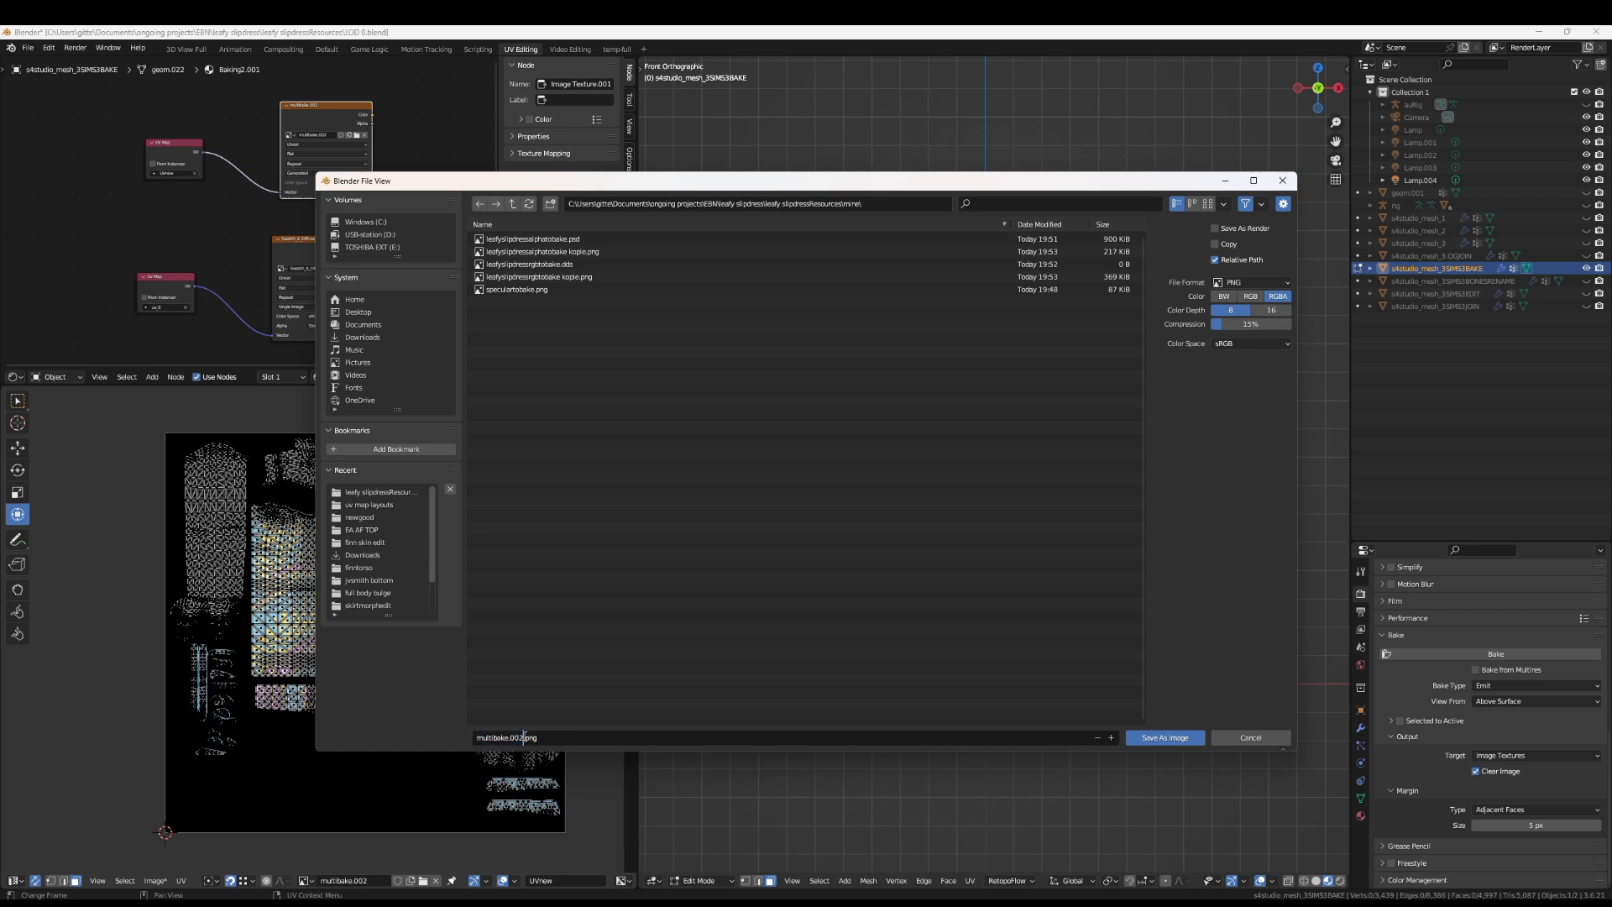
{"action": "key", "text": "BackSpace"}
{"action": "key", "text": "BackSpace"}
{"action": "key", "text": "BackSpace"}
{"action": "key", "text": "BackSpace"}
{"action": "type", "text": "."}
{"action": "left_click", "coordinate": [1265, 462]}
{"action": "left_click", "coordinate": [1165, 737]}
Feed the swatch texture's Alpha into the material's Surface and replace the multibake.002 image with a new one named "alpha bake"
{"action": "scroll", "coordinate": [332, 292], "scroll_direction": "up", "scroll_amount": 4}
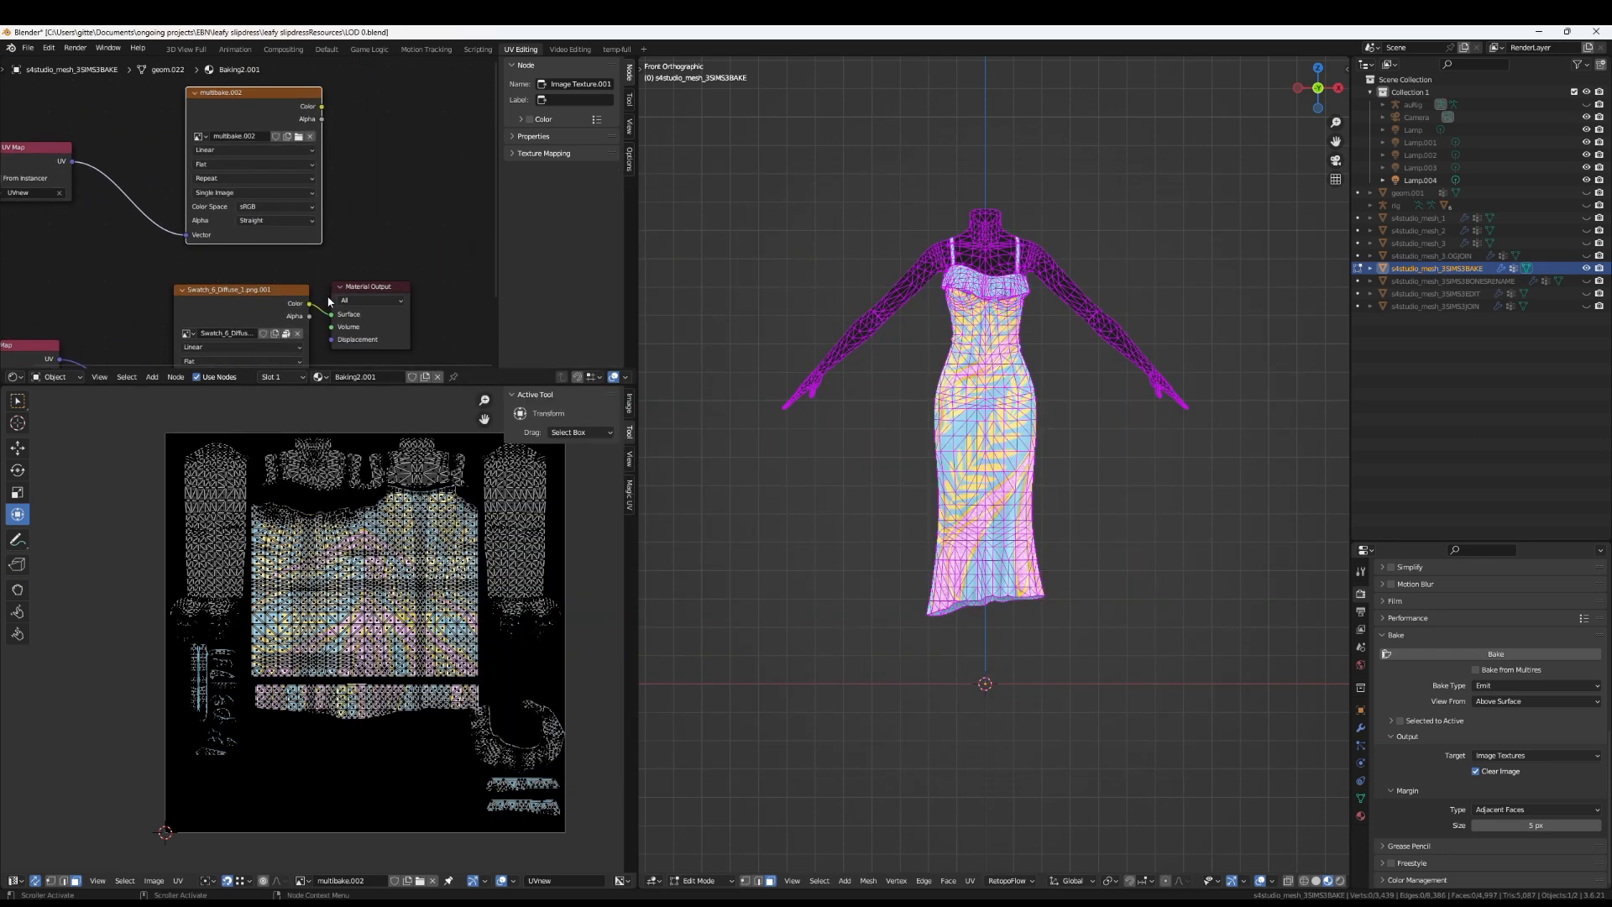
{"action": "left_click_drag", "start_coordinate": [309, 317], "coordinate": [331, 315]}
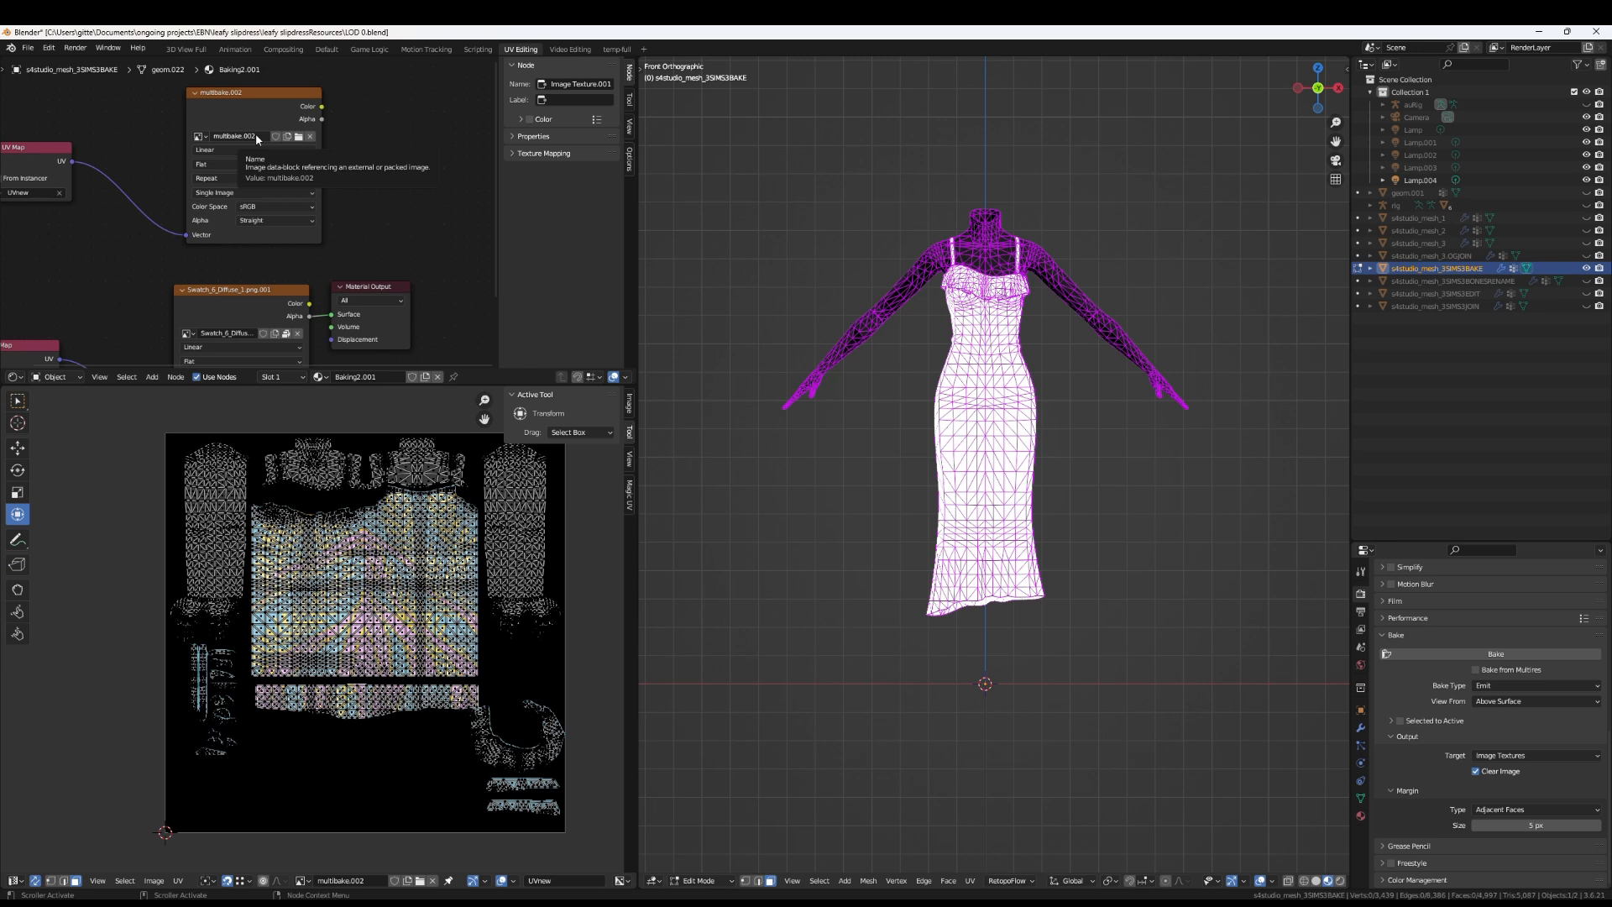
{"action": "middle_click_drag", "start_coordinate": [255, 132], "coordinate": [285, 160]}
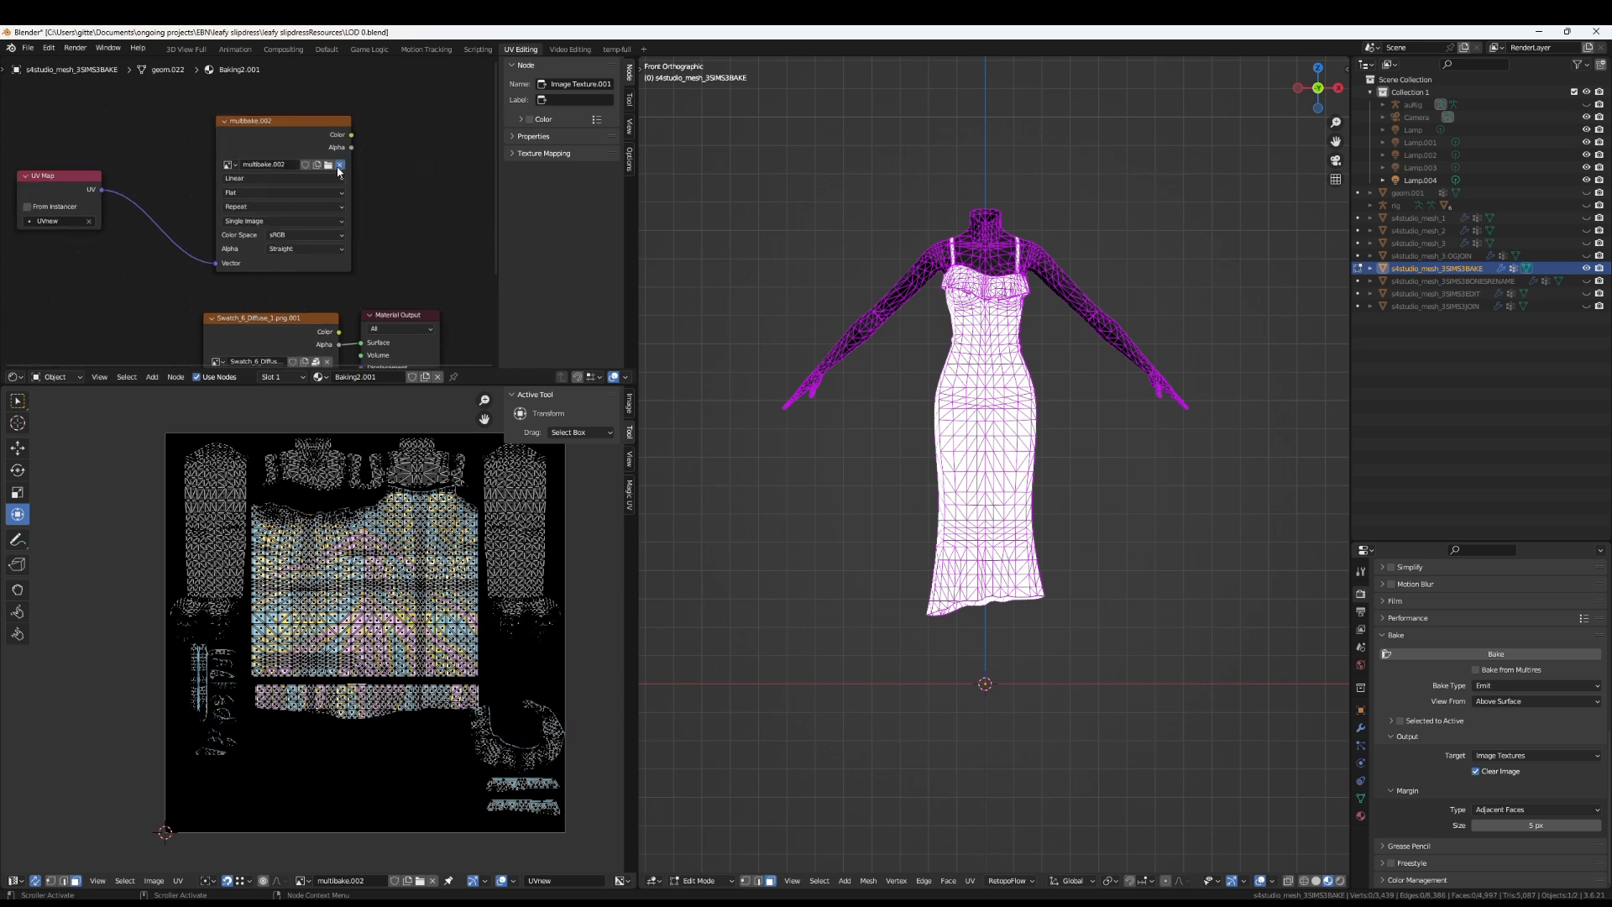
{"action": "left_click", "coordinate": [339, 163]}
{"action": "left_click", "coordinate": [271, 164]}
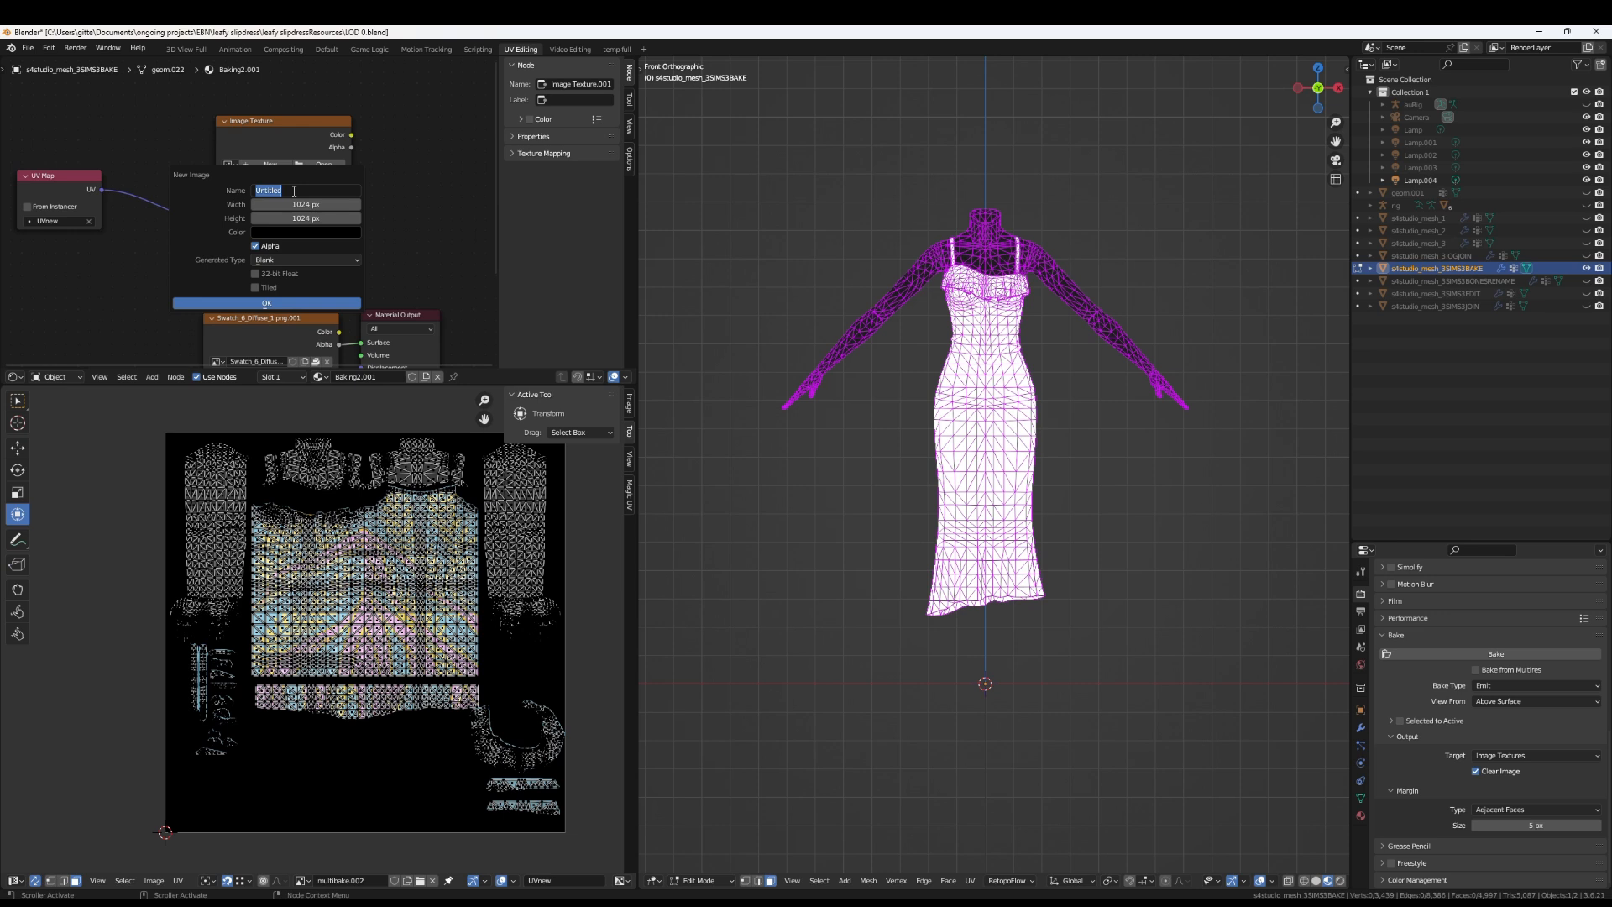
{"action": "type", "text": "alpha bake"}
{"action": "left_click", "coordinate": [298, 304]}
Select the alpha bake texture node as the target and bake the swatch's alpha into it
{"action": "scroll", "coordinate": [335, 255], "scroll_direction": "down", "scroll_amount": 3}
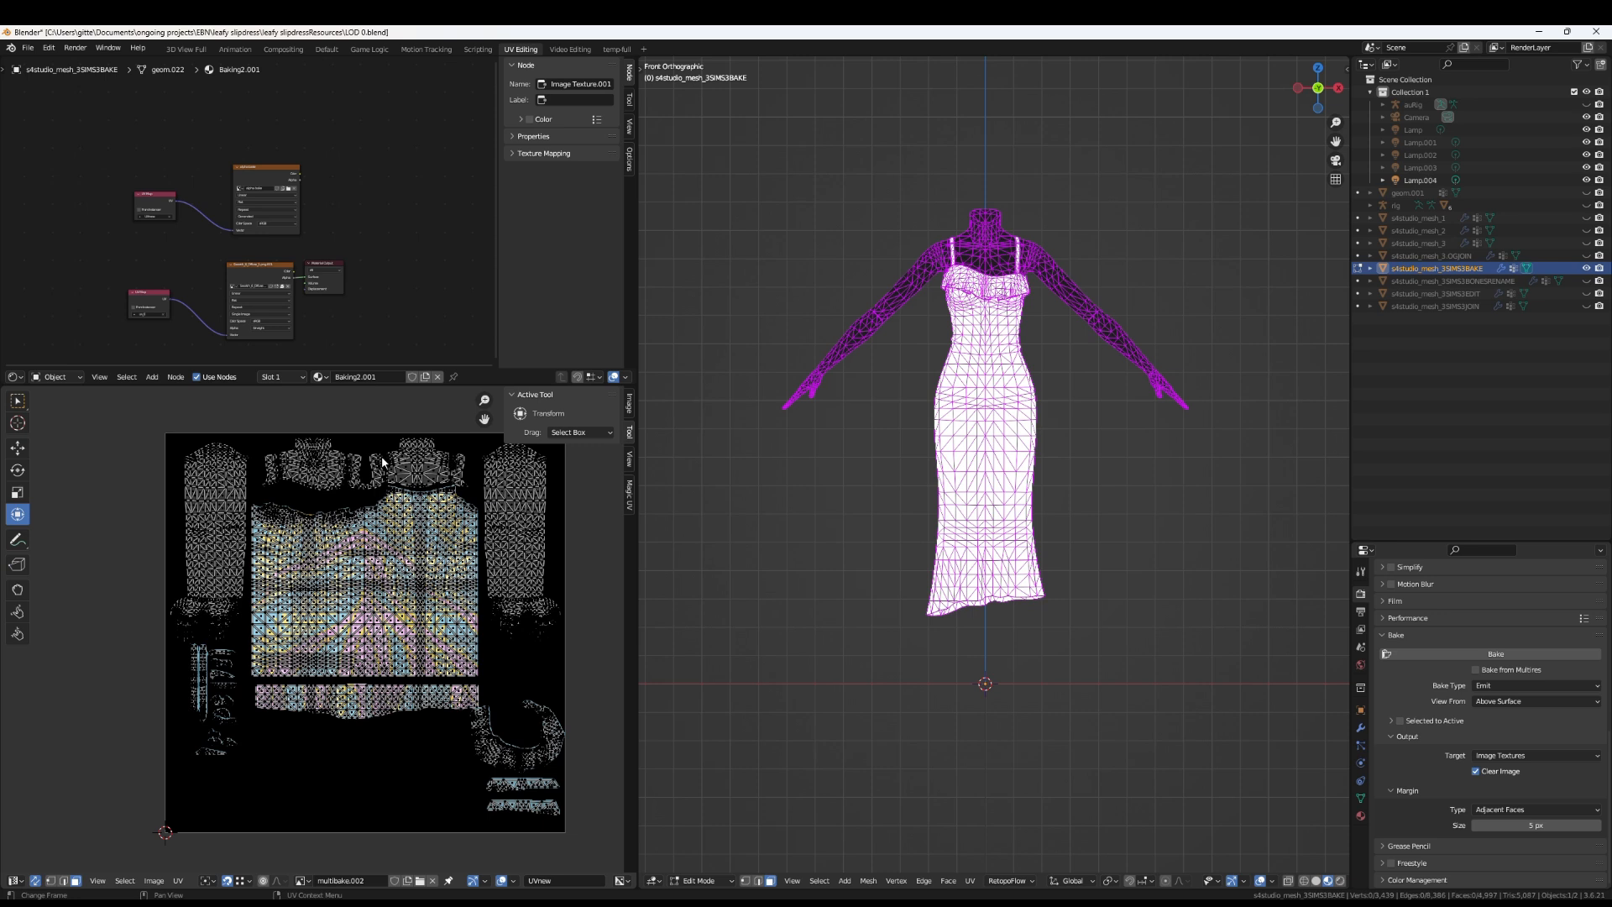
{"action": "scroll", "coordinate": [220, 302], "scroll_direction": "up", "scroll_amount": 3}
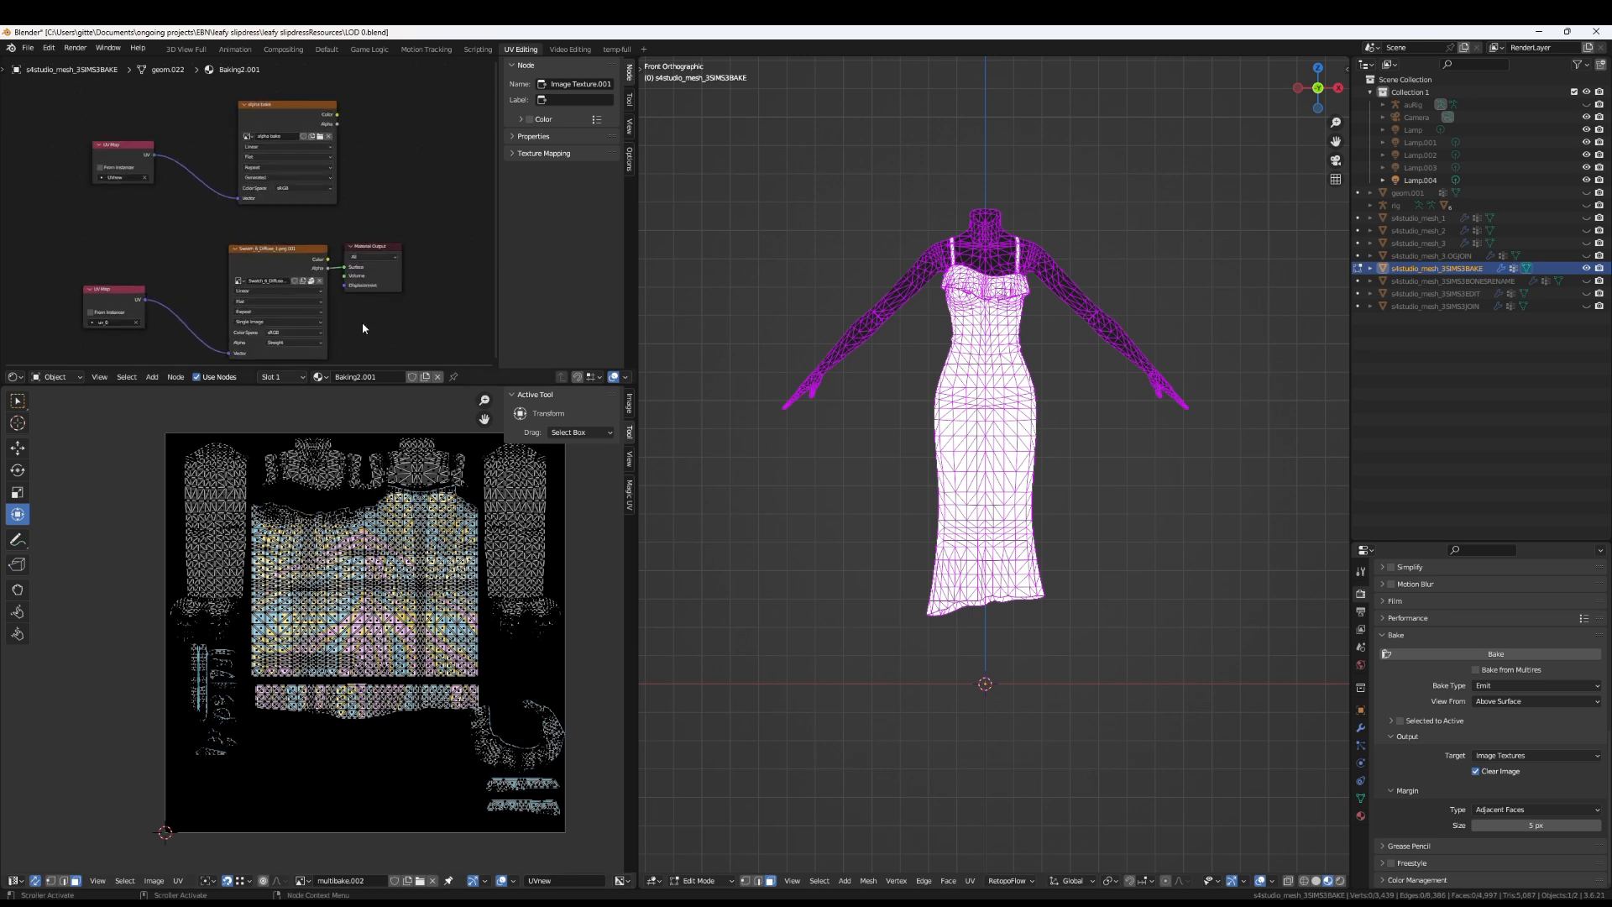
{"action": "middle_click_drag", "start_coordinate": [357, 297], "coordinate": [381, 290]}
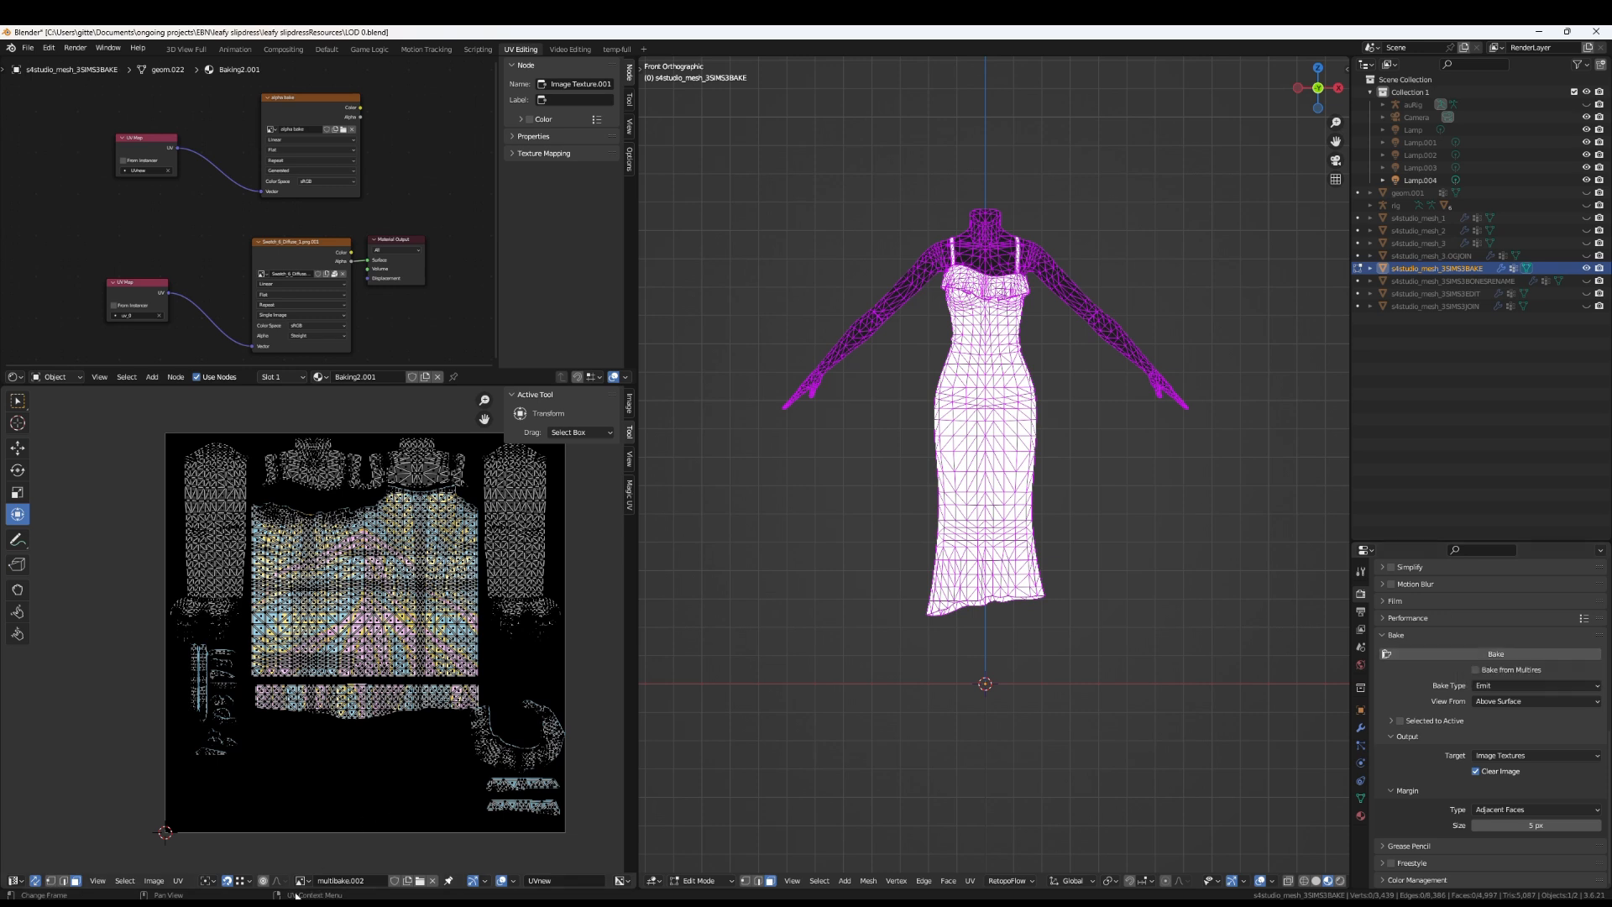
{"action": "left_click", "coordinate": [279, 122]}
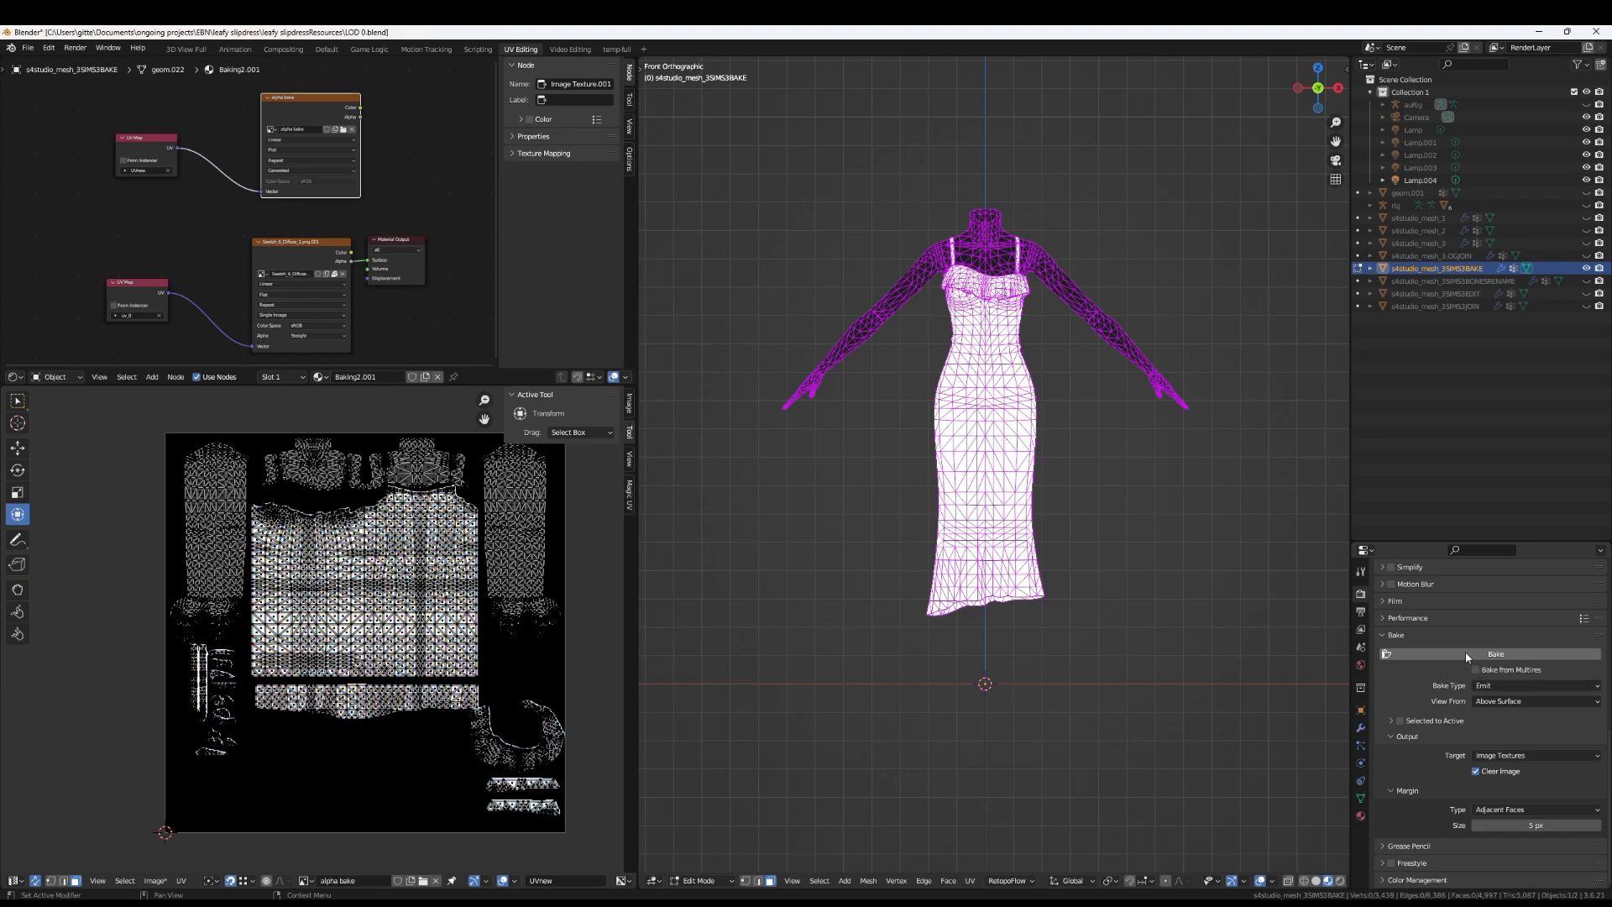
{"action": "left_click", "coordinate": [1459, 651]}
Examine the baked alpha's margins around the strap and hand islands in the UV layout
{"action": "scroll", "coordinate": [384, 630], "scroll_direction": "up", "scroll_amount": 3}
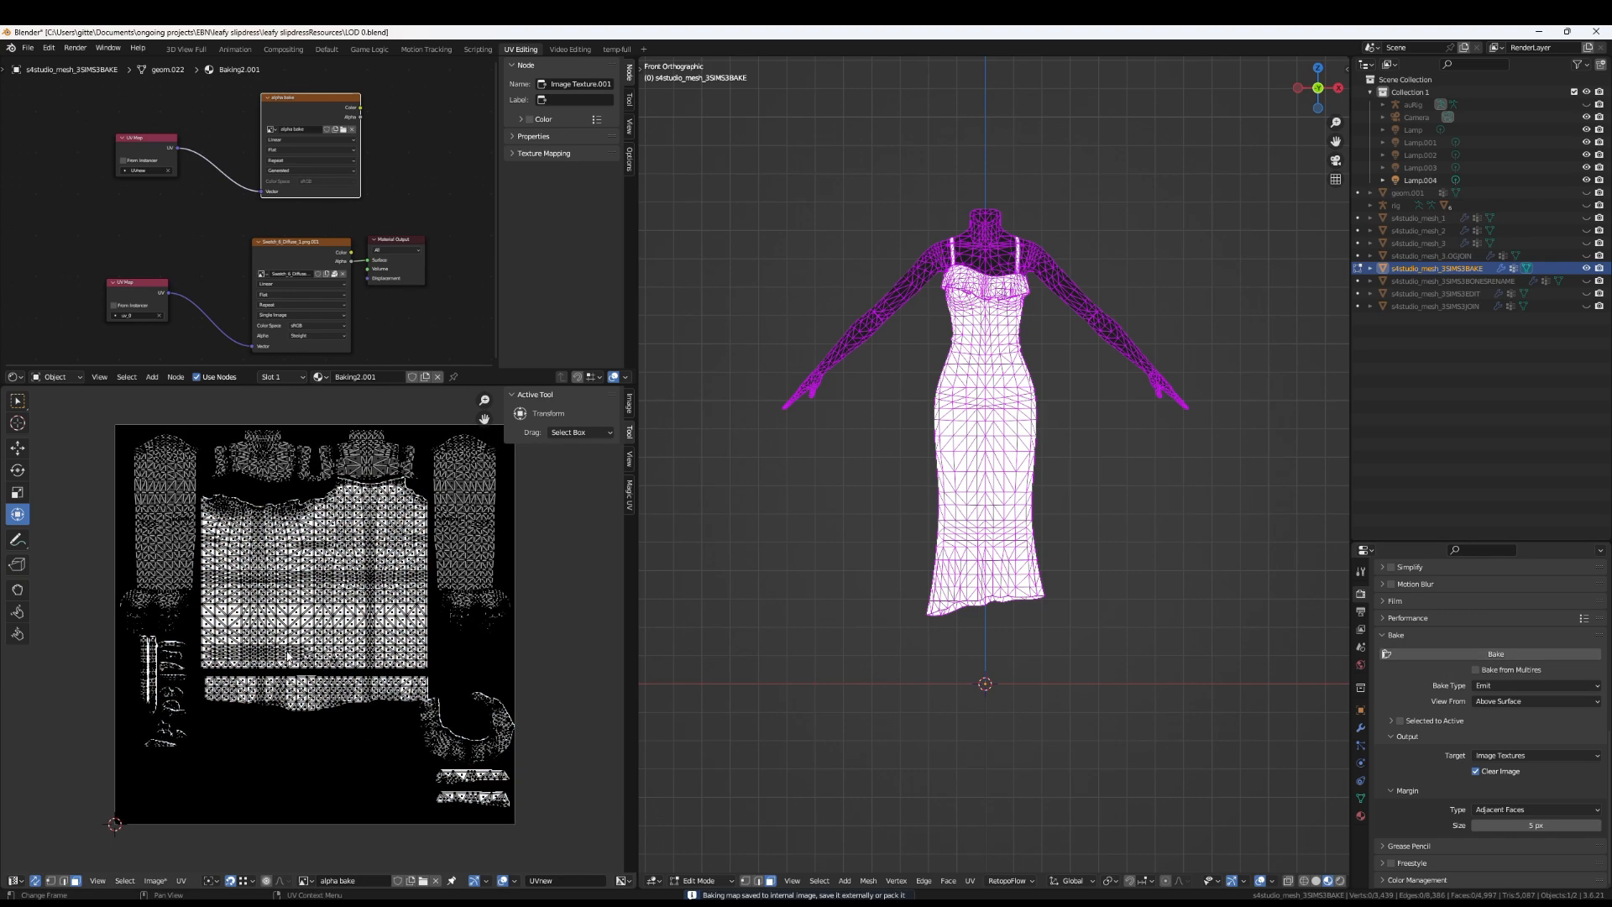
{"action": "mouse_move", "coordinate": [337, 413]}
{"action": "middle_mouse_down"}
{"action": "mouse_move", "coordinate": [372, 436]}
{"action": "mouse_move", "coordinate": [363, 422]}
{"action": "middle_mouse_up"}
{"action": "scroll", "coordinate": [320, 663], "scroll_direction": "down", "scroll_amount": 2}
{"action": "scroll", "coordinate": [319, 664], "scroll_direction": "up", "scroll_amount": 2}
{"action": "scroll", "coordinate": [334, 616], "scroll_direction": "up", "scroll_amount": 5}
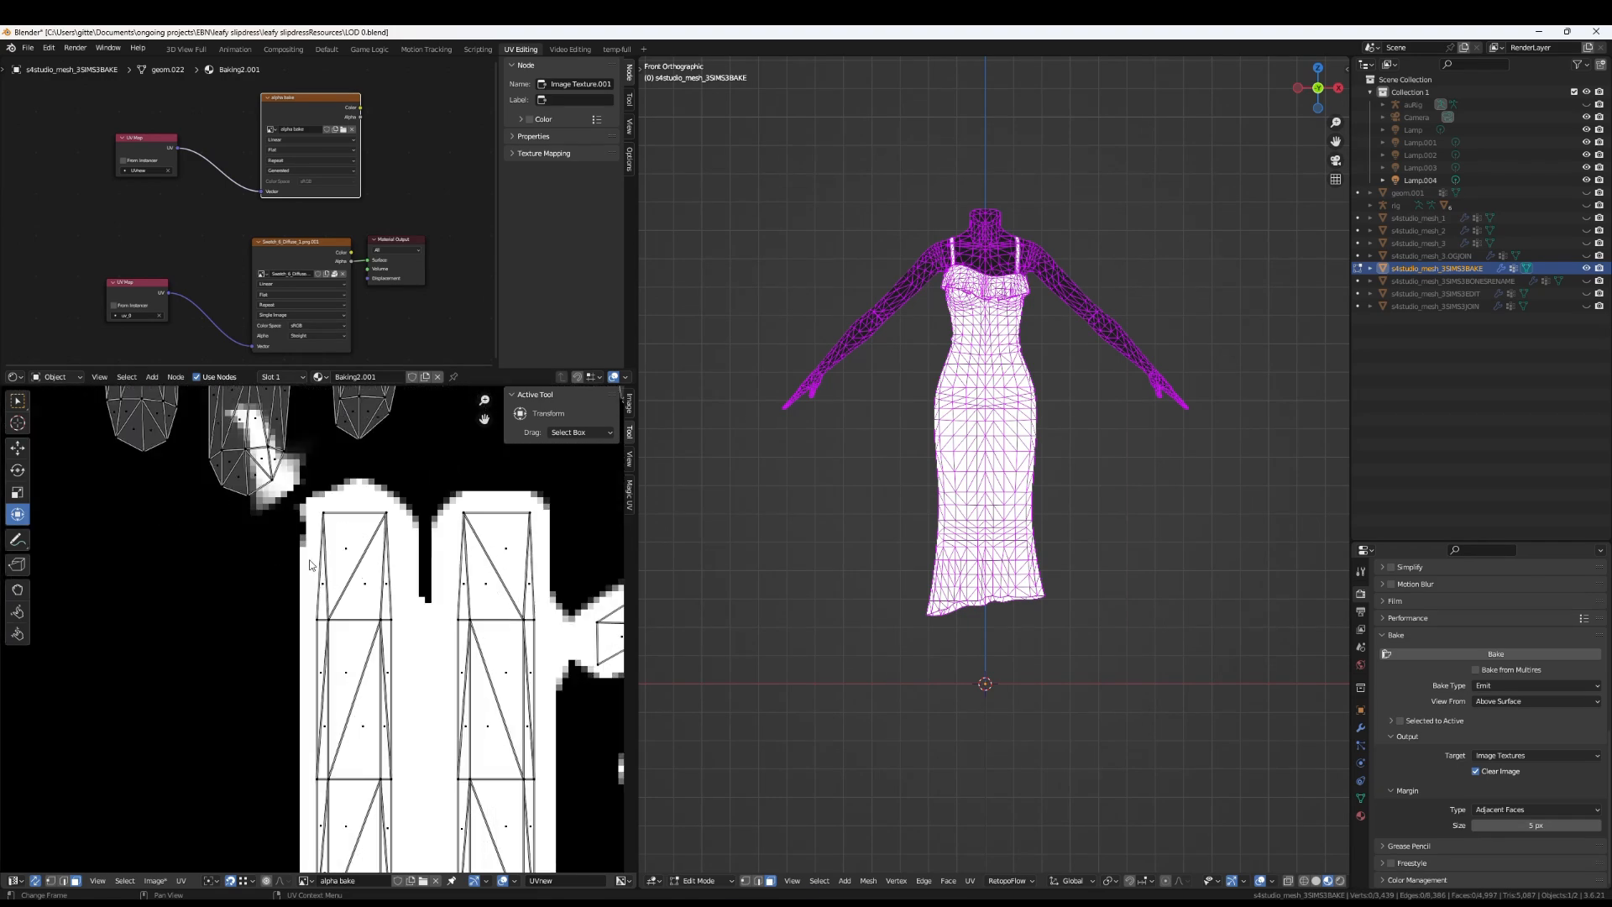
{"action": "scroll", "coordinate": [323, 575], "scroll_direction": "down", "scroll_amount": 4}
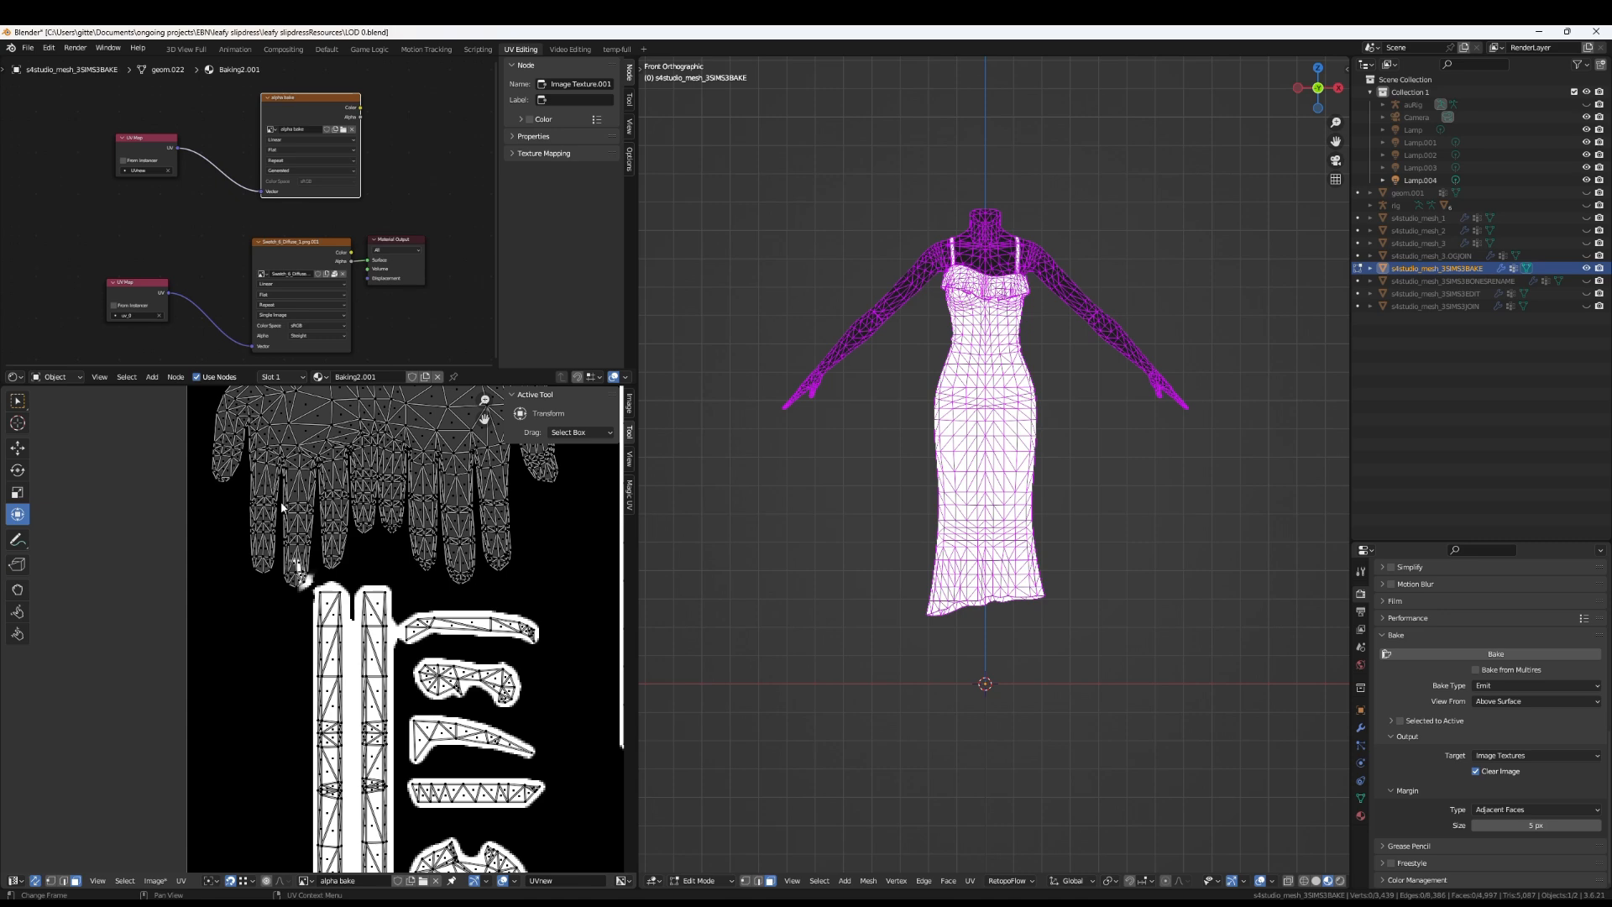
Compare the baked alpha against the original uv_0 layout, then make the UVnew map active again
{"action": "mouse_move", "coordinate": [921, 623]}
{"action": "middle_mouse_down"}
{"action": "mouse_move", "coordinate": [1069, 641]}
{"action": "mouse_move", "coordinate": [931, 639]}
{"action": "middle_mouse_up"}
{"action": "scroll", "coordinate": [931, 640], "scroll_direction": "down", "scroll_amount": 1}
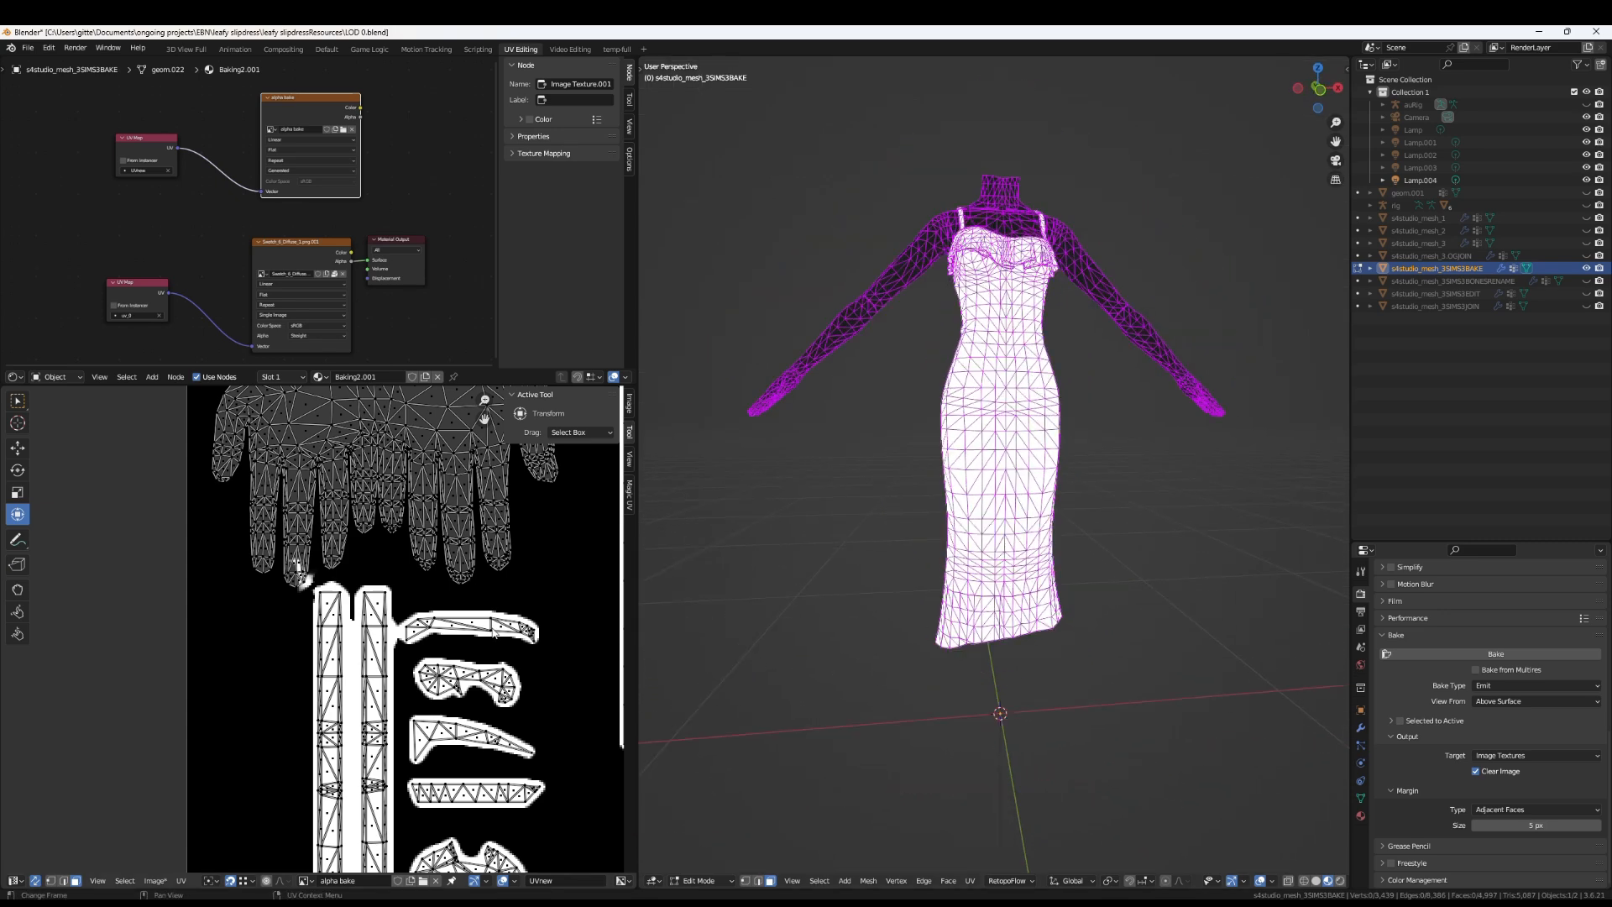
{"action": "scroll", "coordinate": [550, 643], "scroll_direction": "down", "scroll_amount": 5}
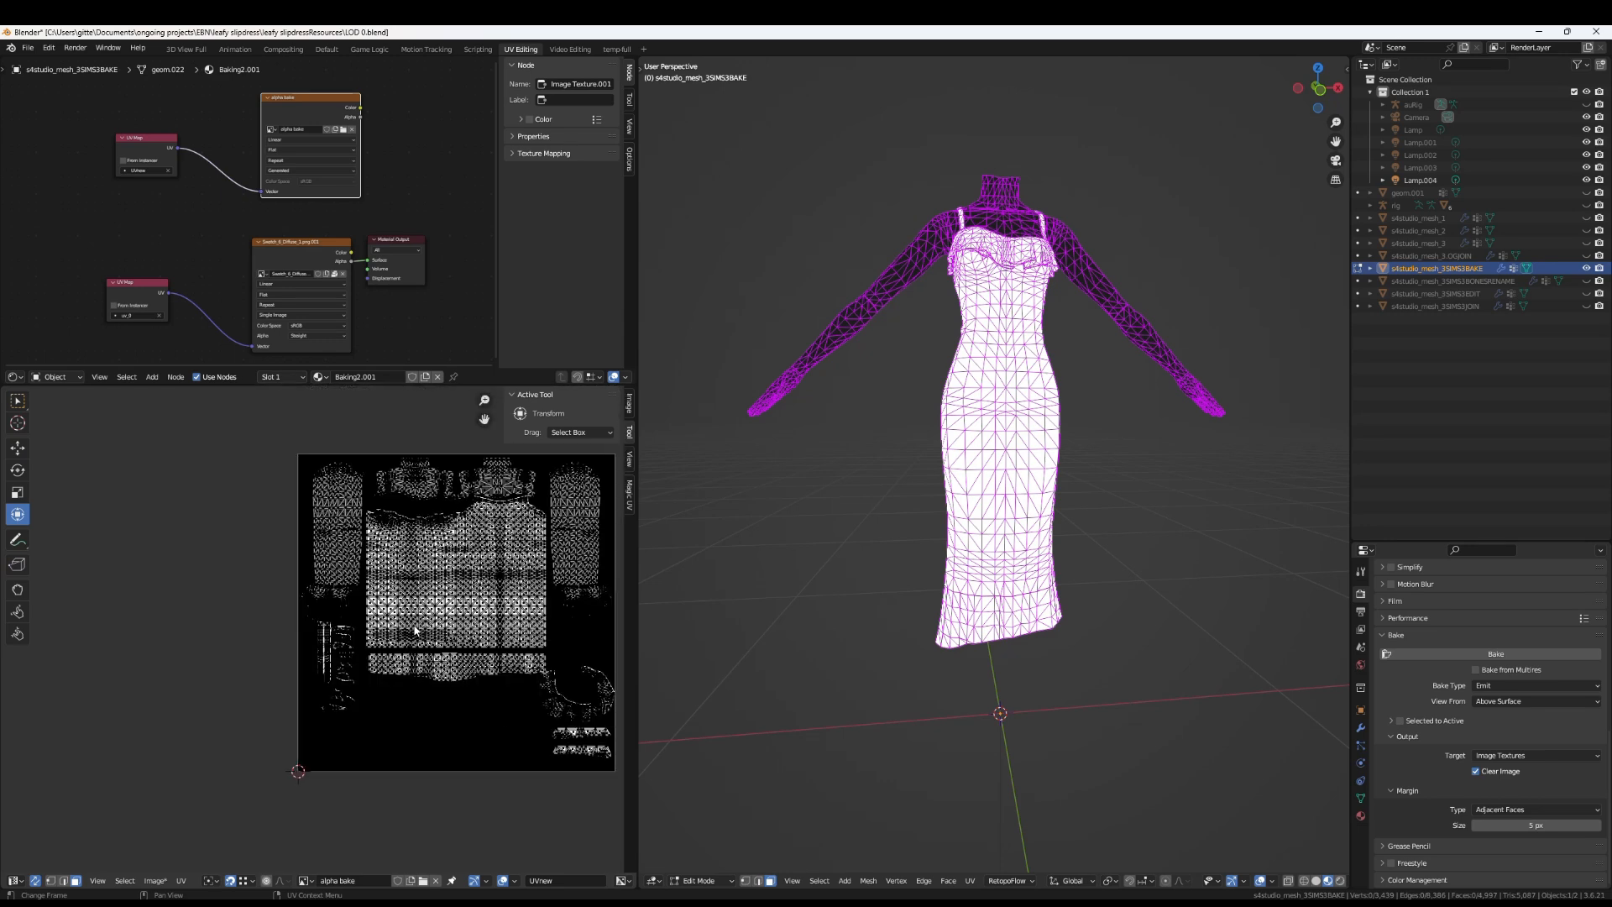
{"action": "left_click", "coordinate": [1361, 726]}
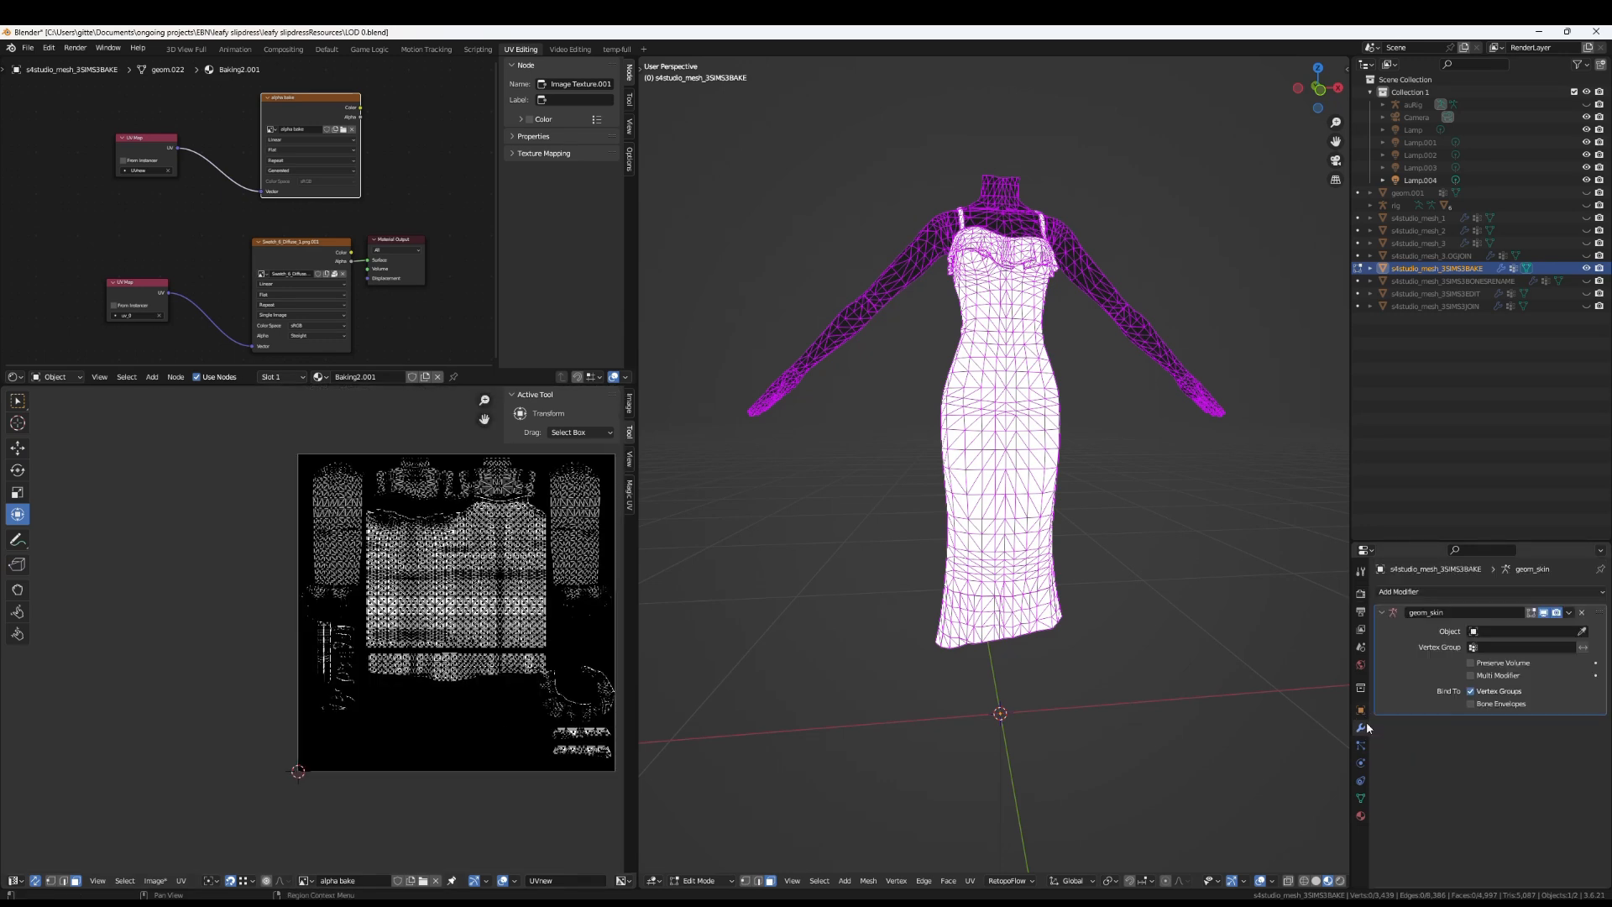
{"action": "left_click", "coordinate": [1361, 798]}
{"action": "scroll", "coordinate": [1479, 792], "scroll_direction": "down", "scroll_amount": 6}
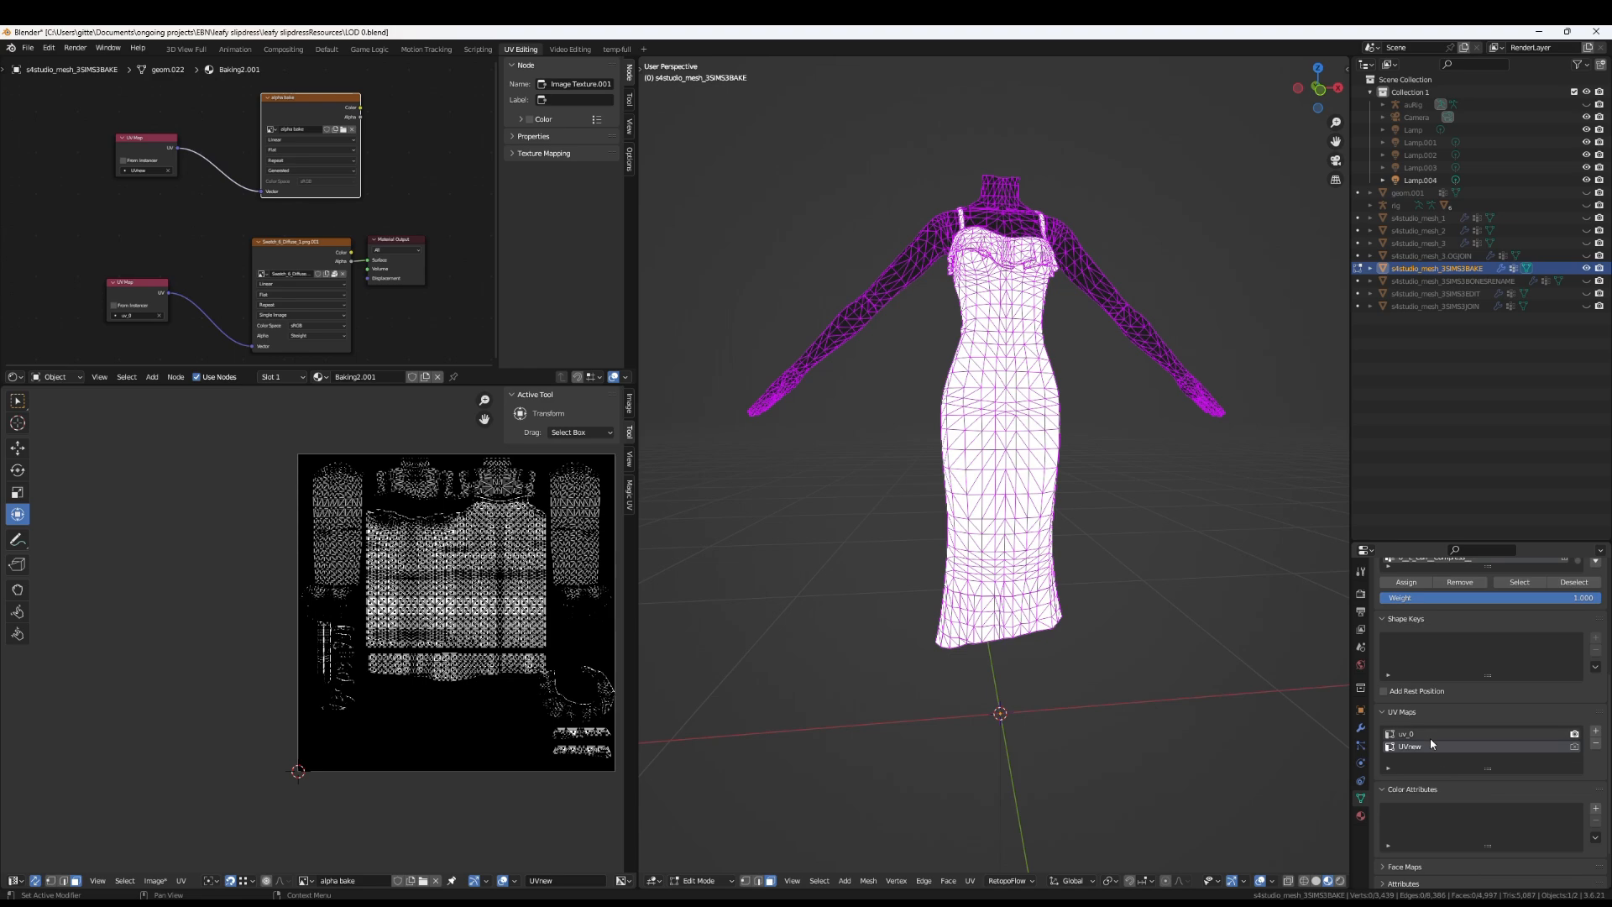
{"action": "left_click", "coordinate": [1406, 732]}
{"action": "scroll", "coordinate": [445, 655], "scroll_direction": "up", "scroll_amount": 6}
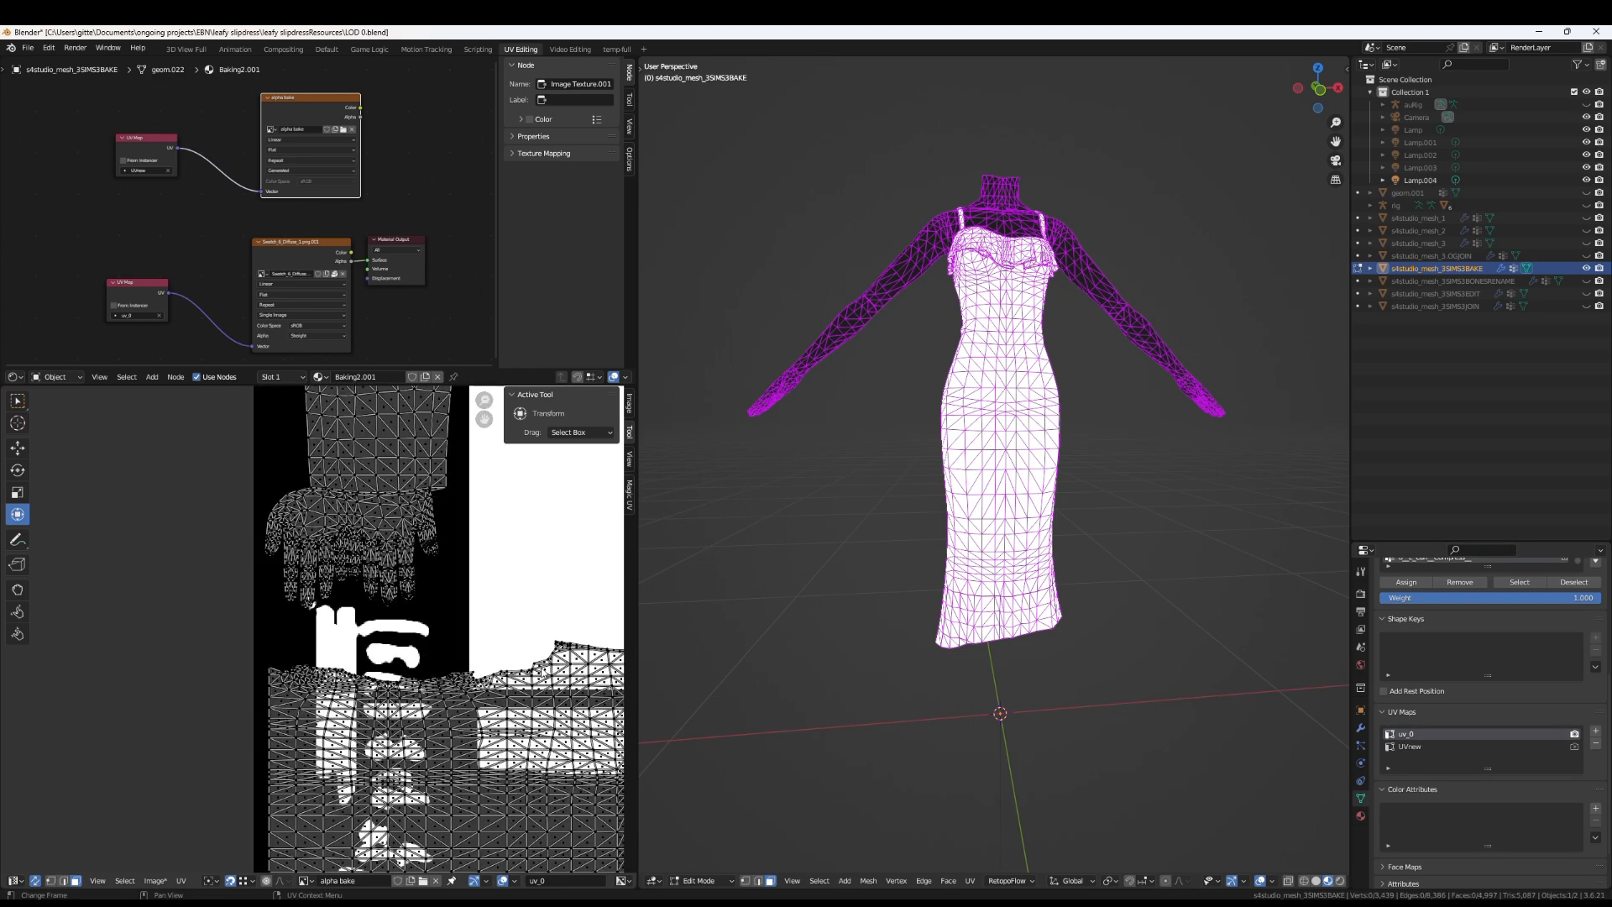
{"action": "scroll", "coordinate": [543, 673], "scroll_direction": "down", "scroll_amount": 2}
{"action": "middle_click_drag", "start_coordinate": [542, 673], "coordinate": [351, 625]}
{"action": "scroll", "coordinate": [966, 487], "scroll_direction": "down", "scroll_amount": 3}
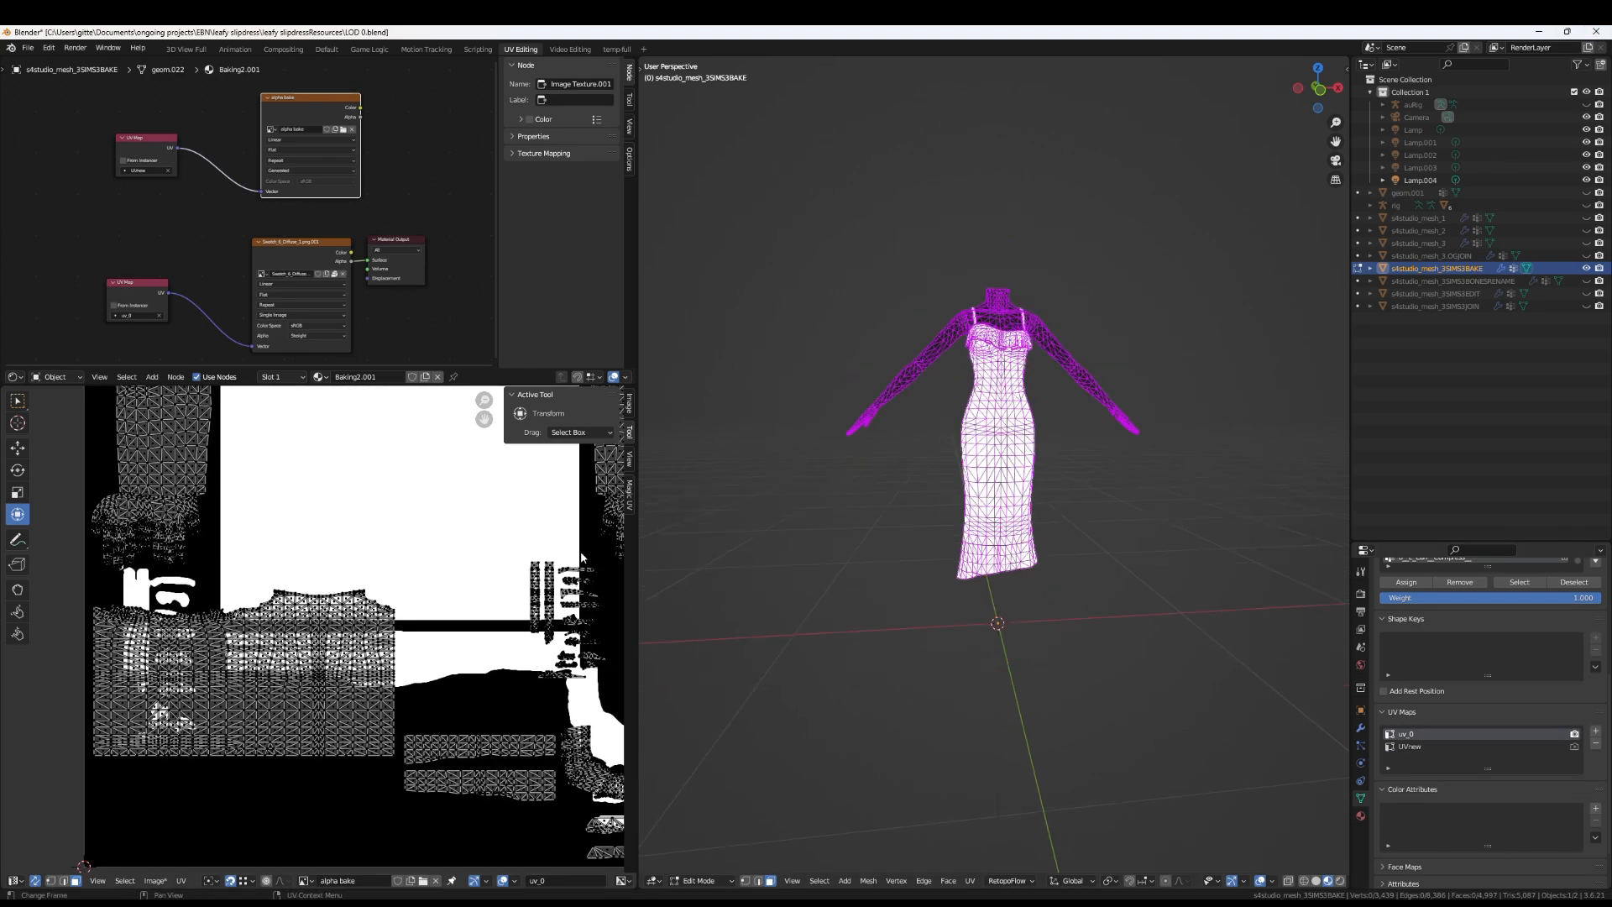
{"action": "scroll", "coordinate": [336, 619], "scroll_direction": "down", "scroll_amount": 2}
{"action": "scroll", "coordinate": [455, 623], "scroll_direction": "up", "scroll_amount": 1}
{"action": "middle_click_drag", "start_coordinate": [455, 623], "coordinate": [486, 648]}
{"action": "middle_click_drag", "start_coordinate": [302, 612], "coordinate": [472, 601]}
{"action": "scroll", "coordinate": [494, 606], "scroll_direction": "up", "scroll_amount": 4}
{"action": "scroll", "coordinate": [316, 629], "scroll_direction": "up", "scroll_amount": 4}
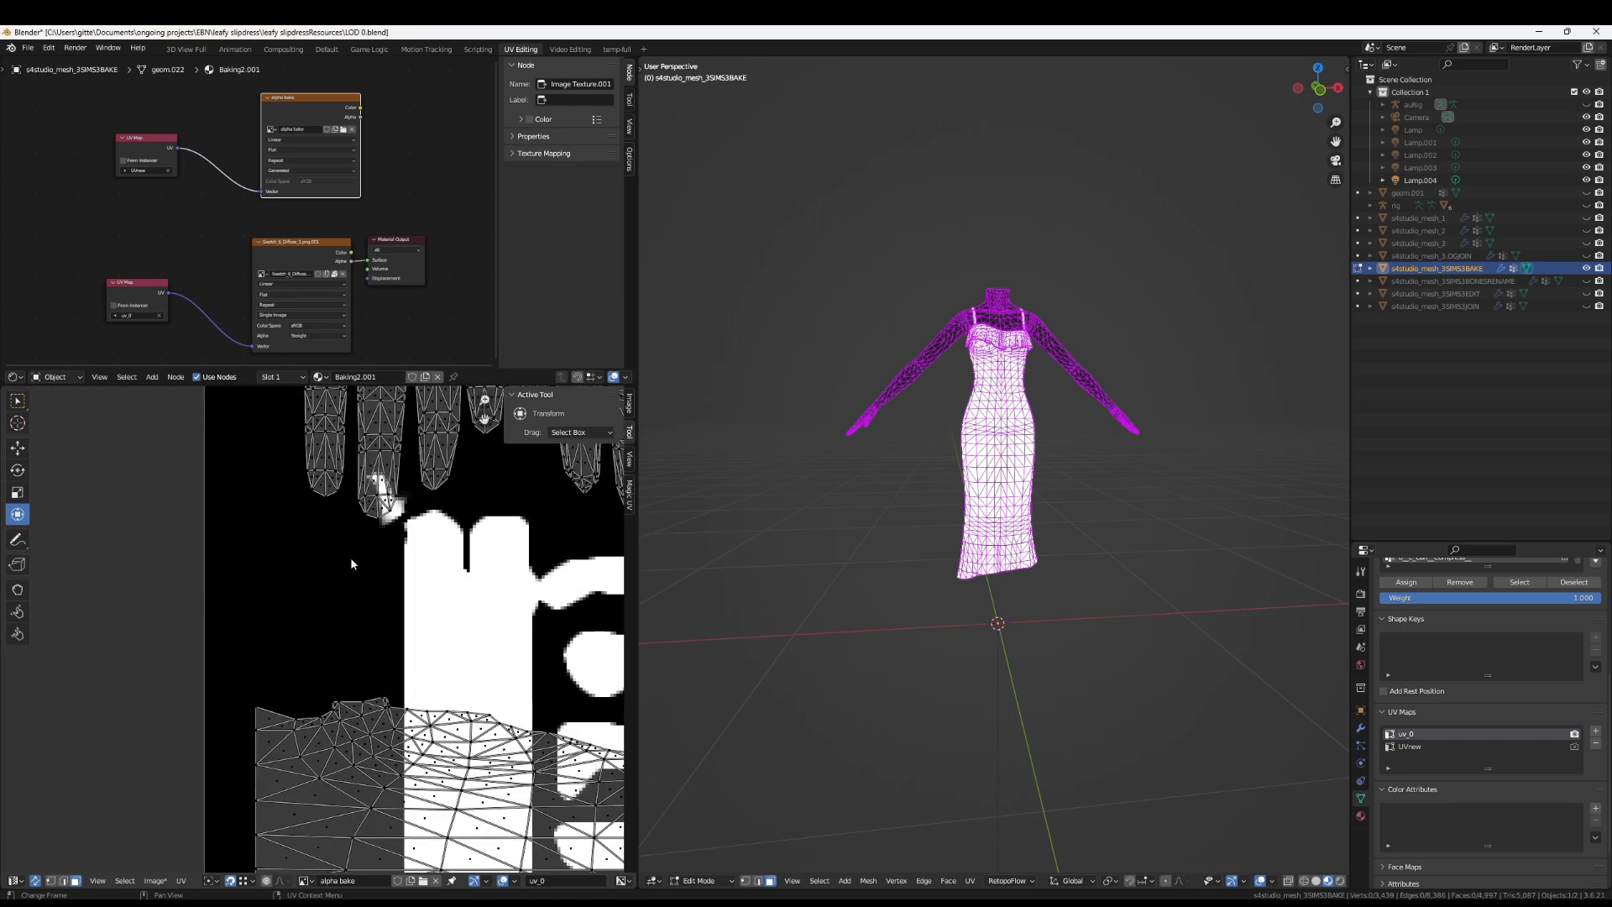
{"action": "left_click", "coordinate": [1396, 747]}
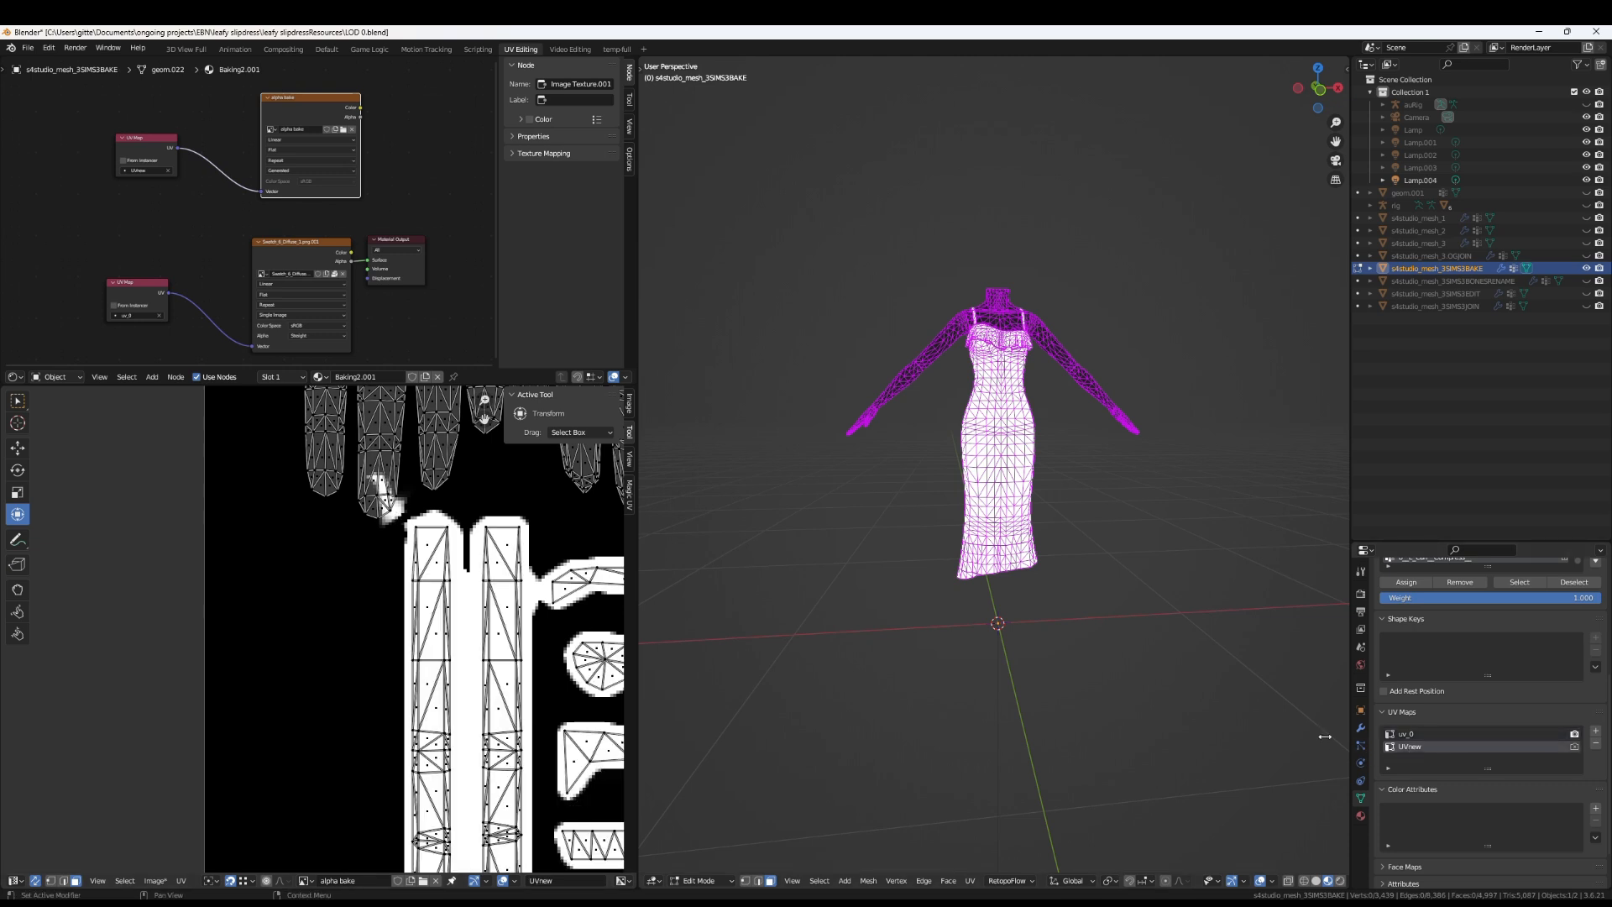
Check the strap and hand margins on the multibake.002 image, then return to the alpha bake image
{"action": "left_click", "coordinate": [305, 880]}
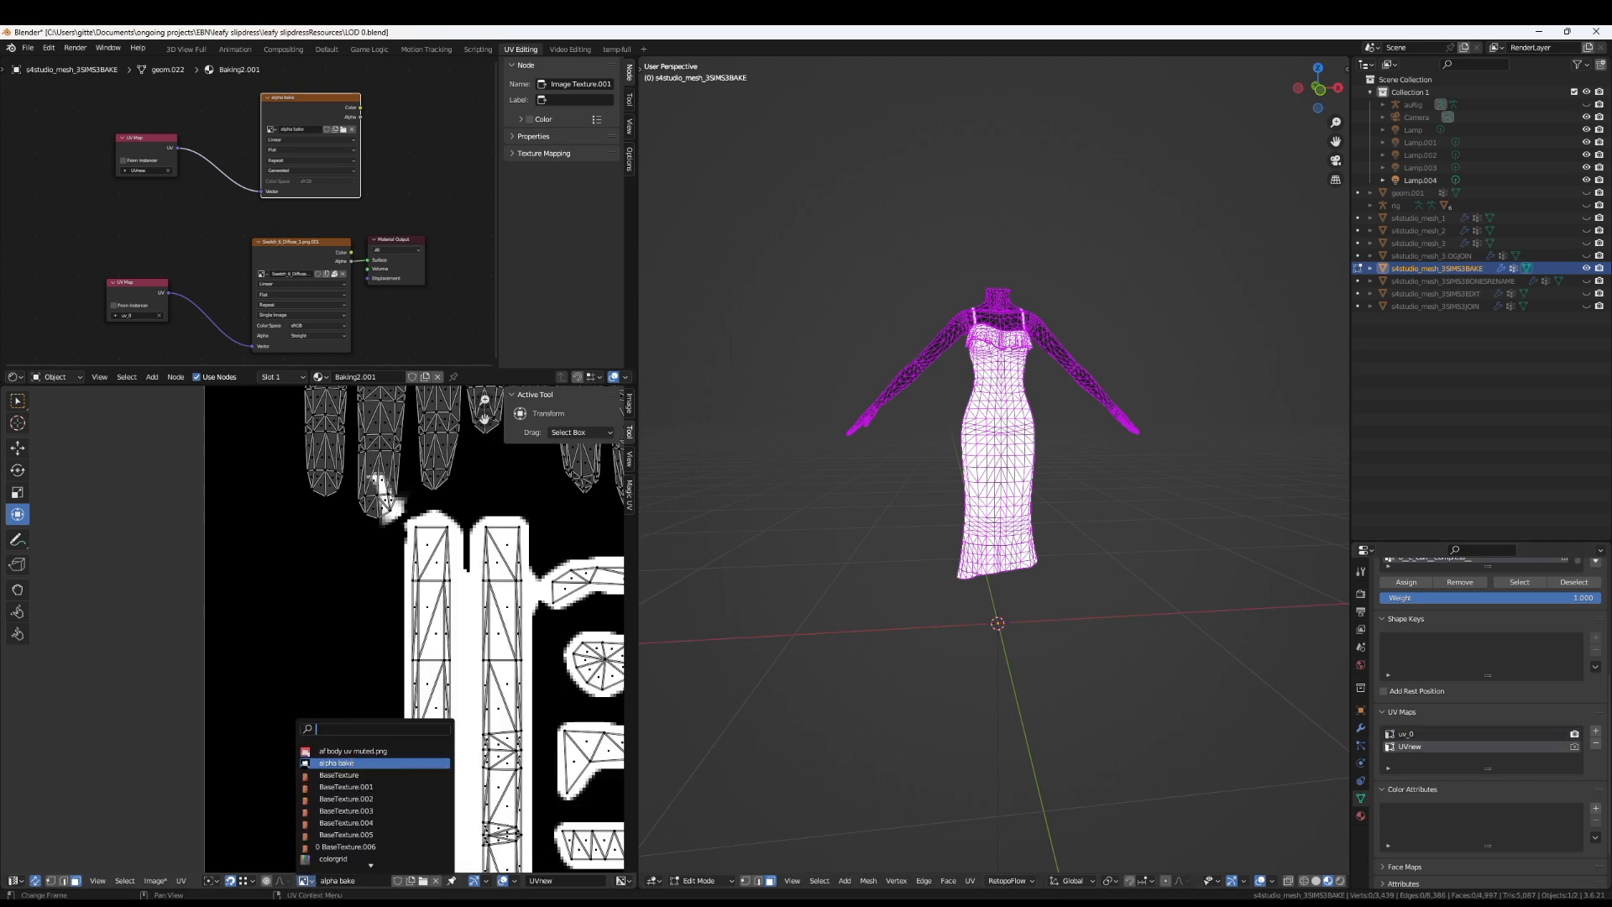
{"action": "scroll", "coordinate": [359, 826], "scroll_direction": "down", "scroll_amount": 6}
{"action": "scroll", "coordinate": [362, 826], "scroll_direction": "down", "scroll_amount": 1}
{"action": "key", "text": "Return"}
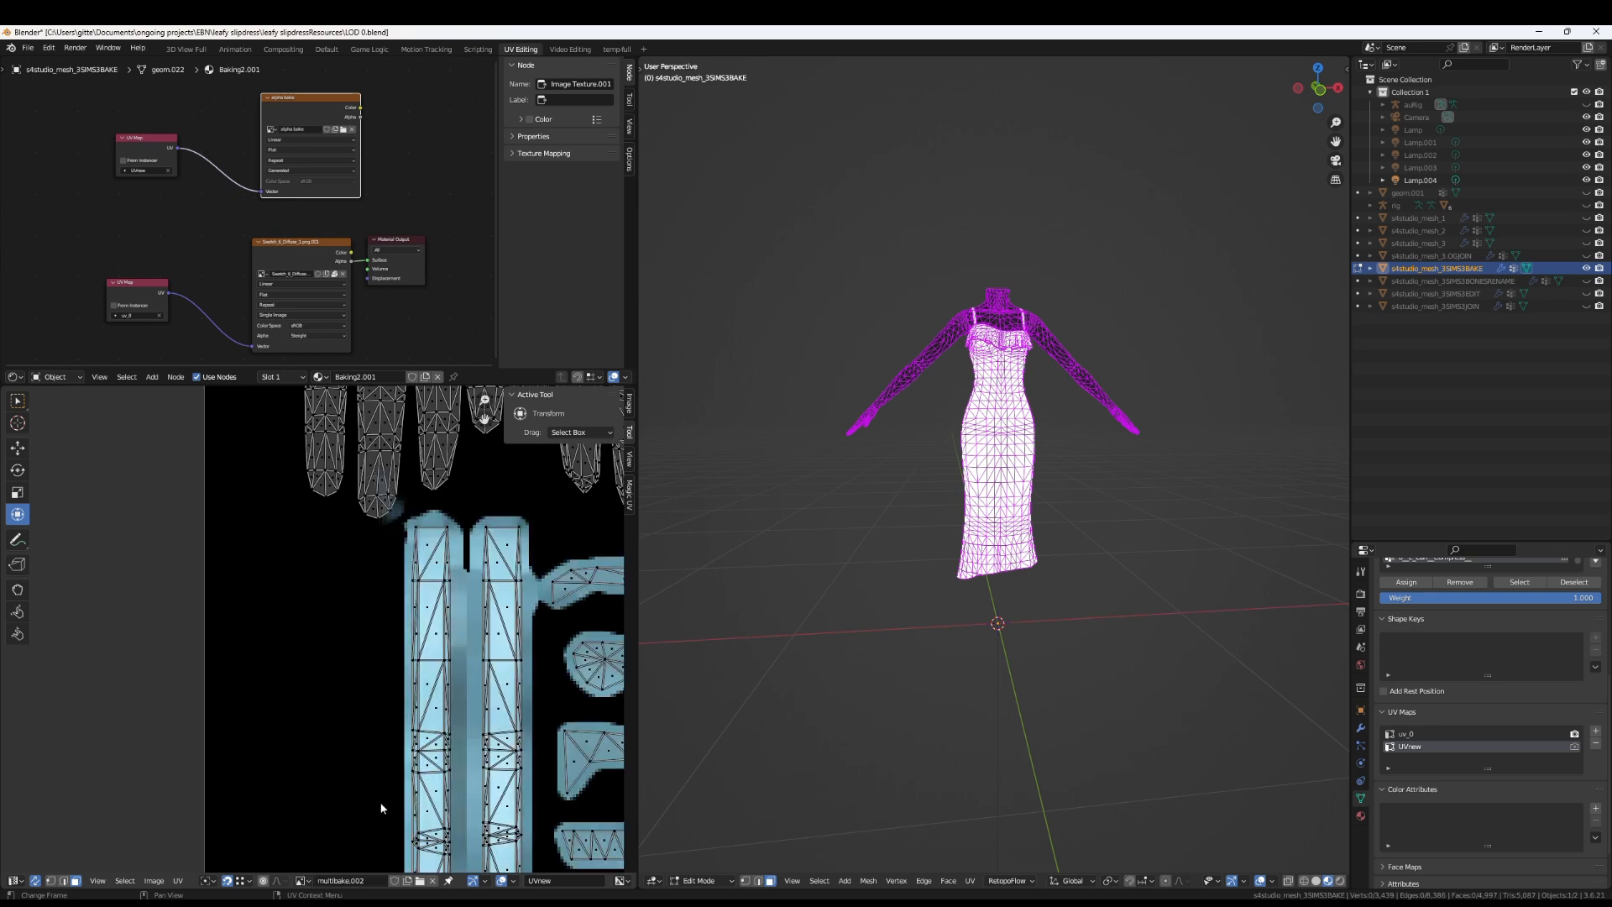
{"action": "left_click", "coordinate": [300, 880]}
{"action": "scroll", "coordinate": [333, 835], "scroll_direction": "down", "scroll_amount": 3}
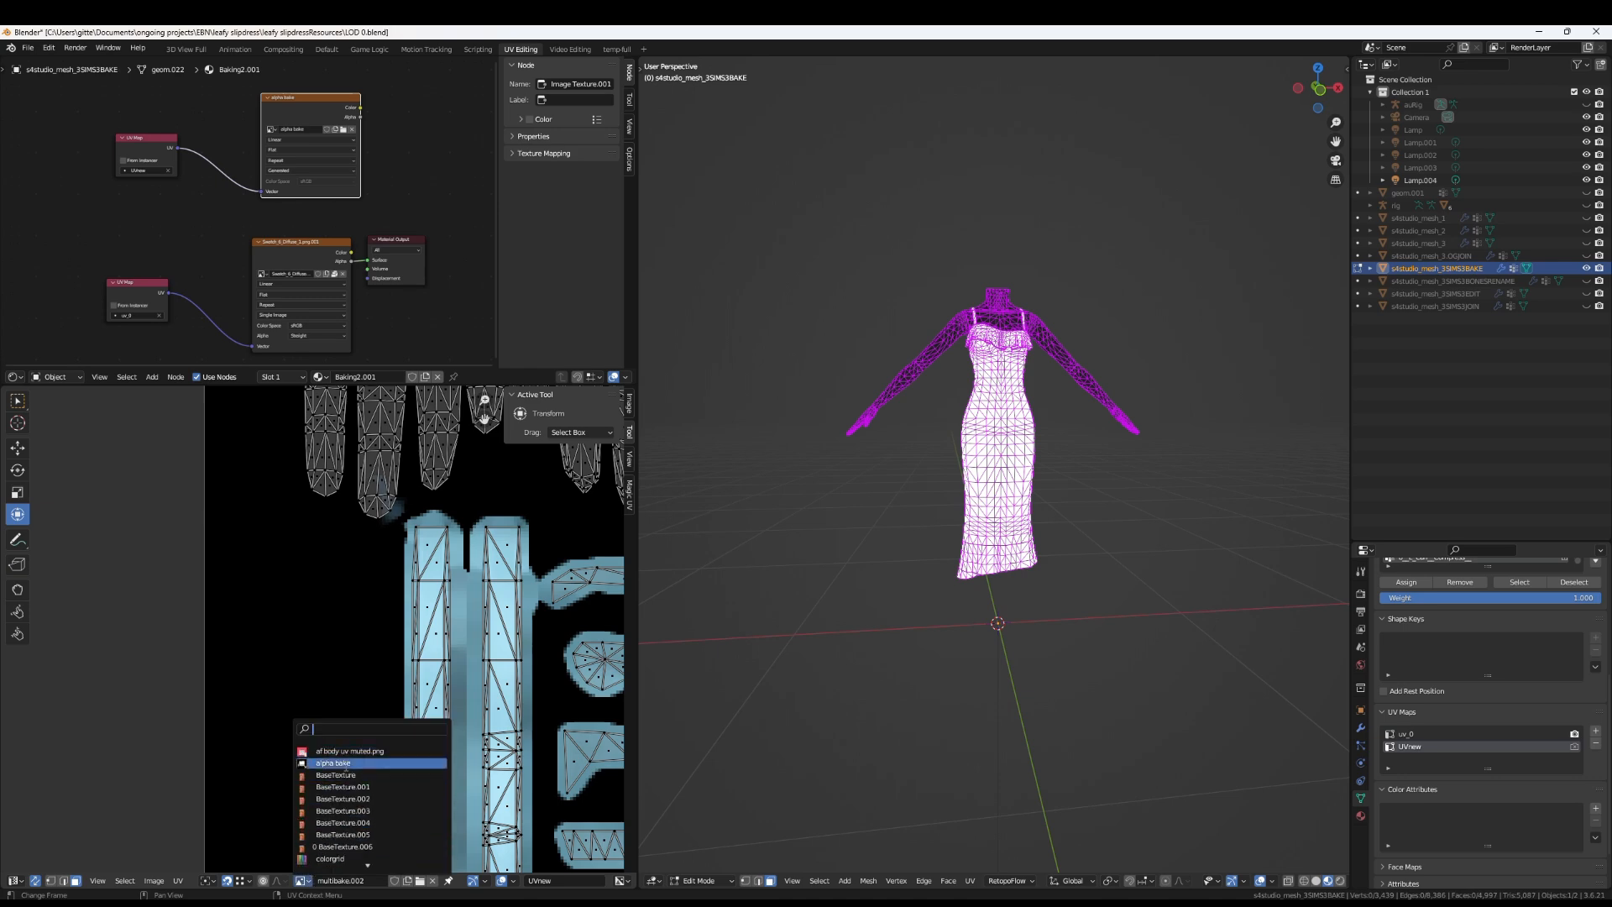
{"action": "left_click", "coordinate": [340, 762]}
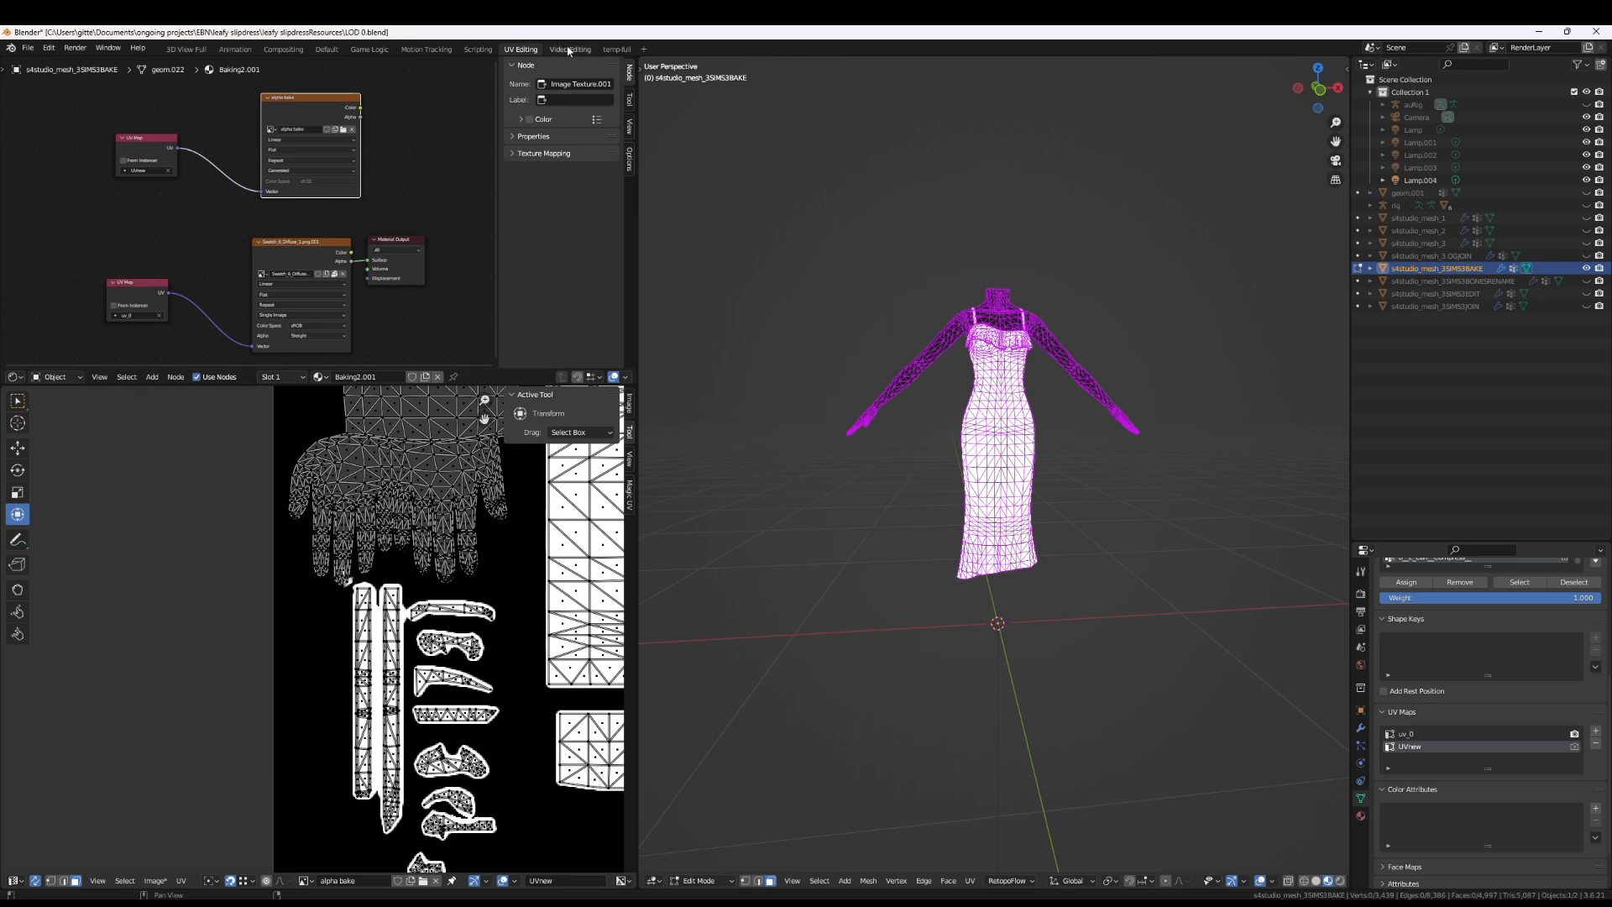
Put the baking mesh into Texture Paint mode
{"action": "scroll", "coordinate": [378, 669], "scroll_direction": "down", "scroll_amount": 2}
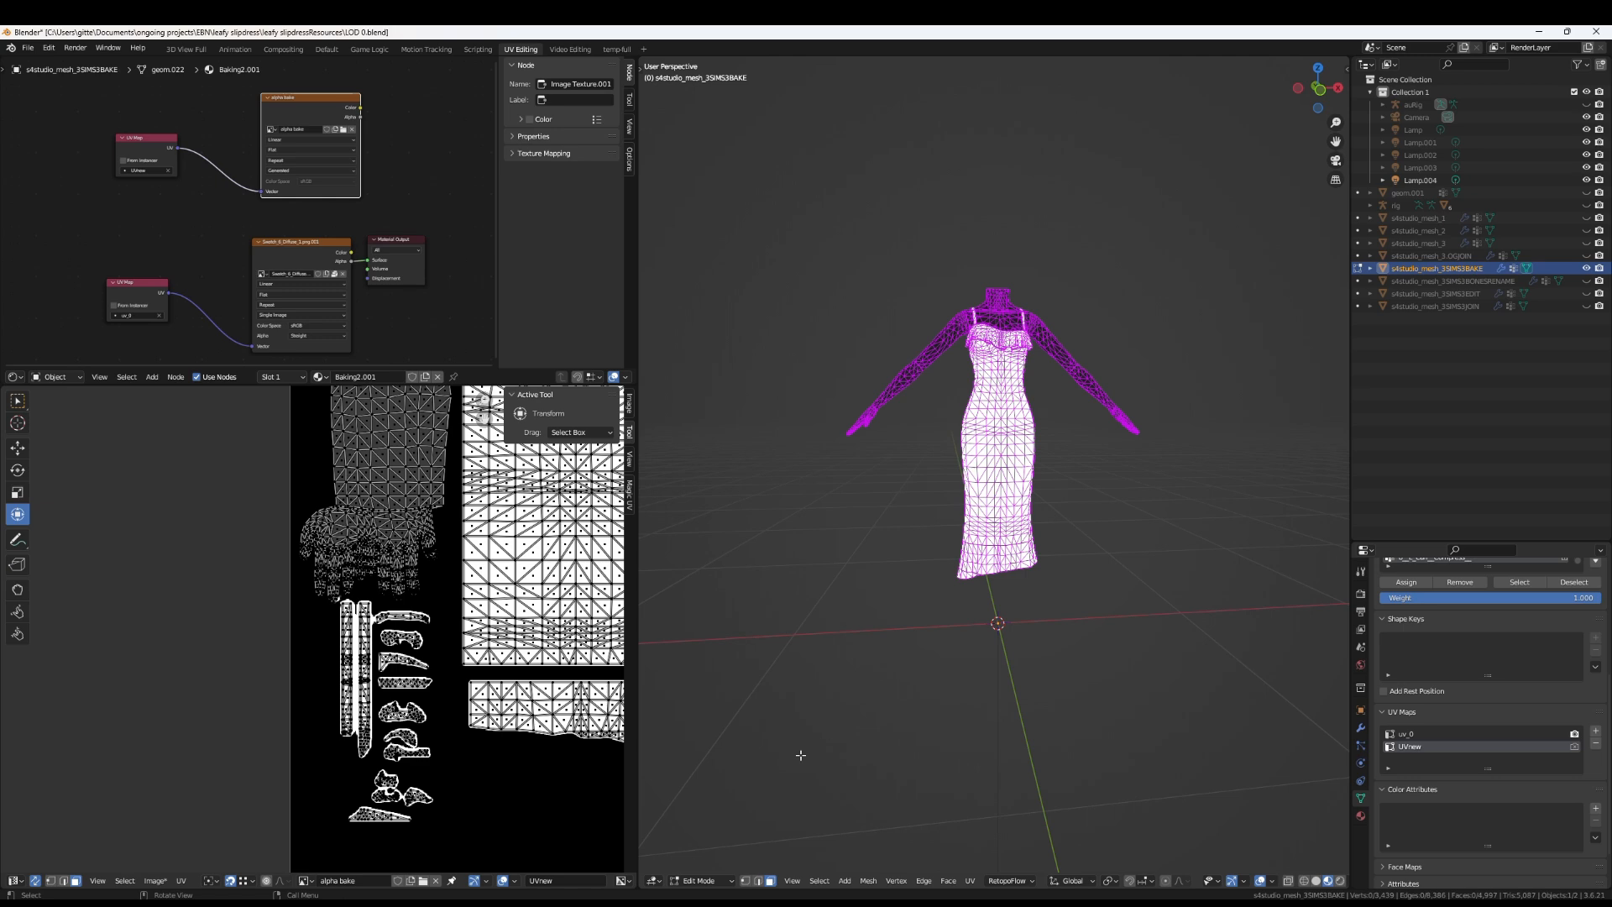
{"action": "left_click", "coordinate": [700, 880]}
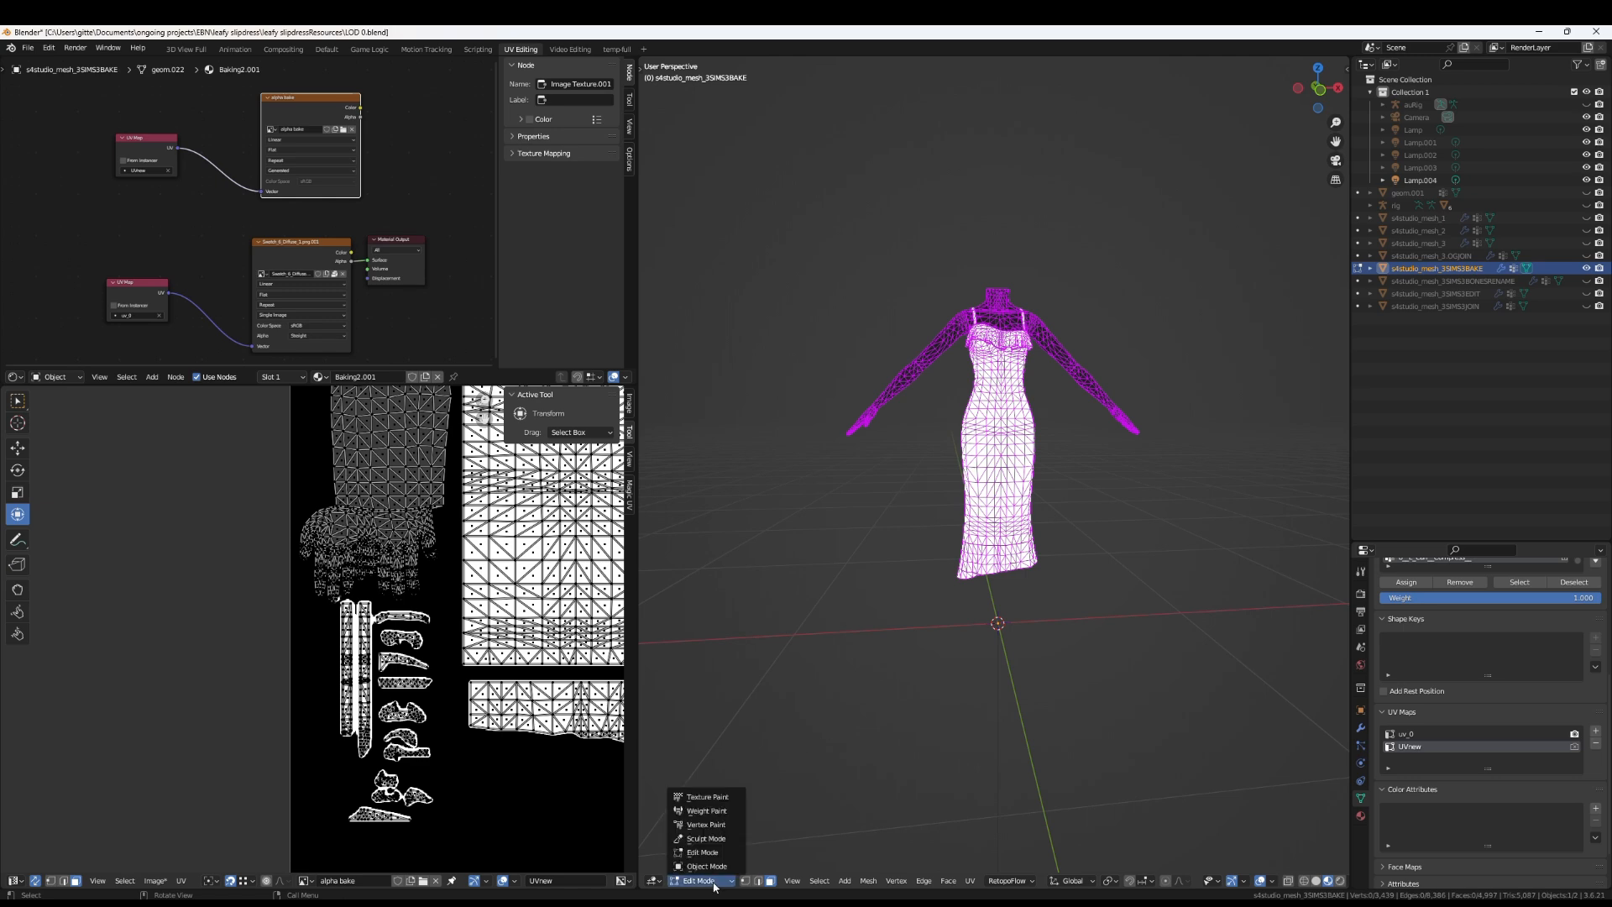
{"action": "left_click", "coordinate": [707, 796]}
{"action": "scroll", "coordinate": [422, 527], "scroll_direction": "up", "scroll_amount": 4}
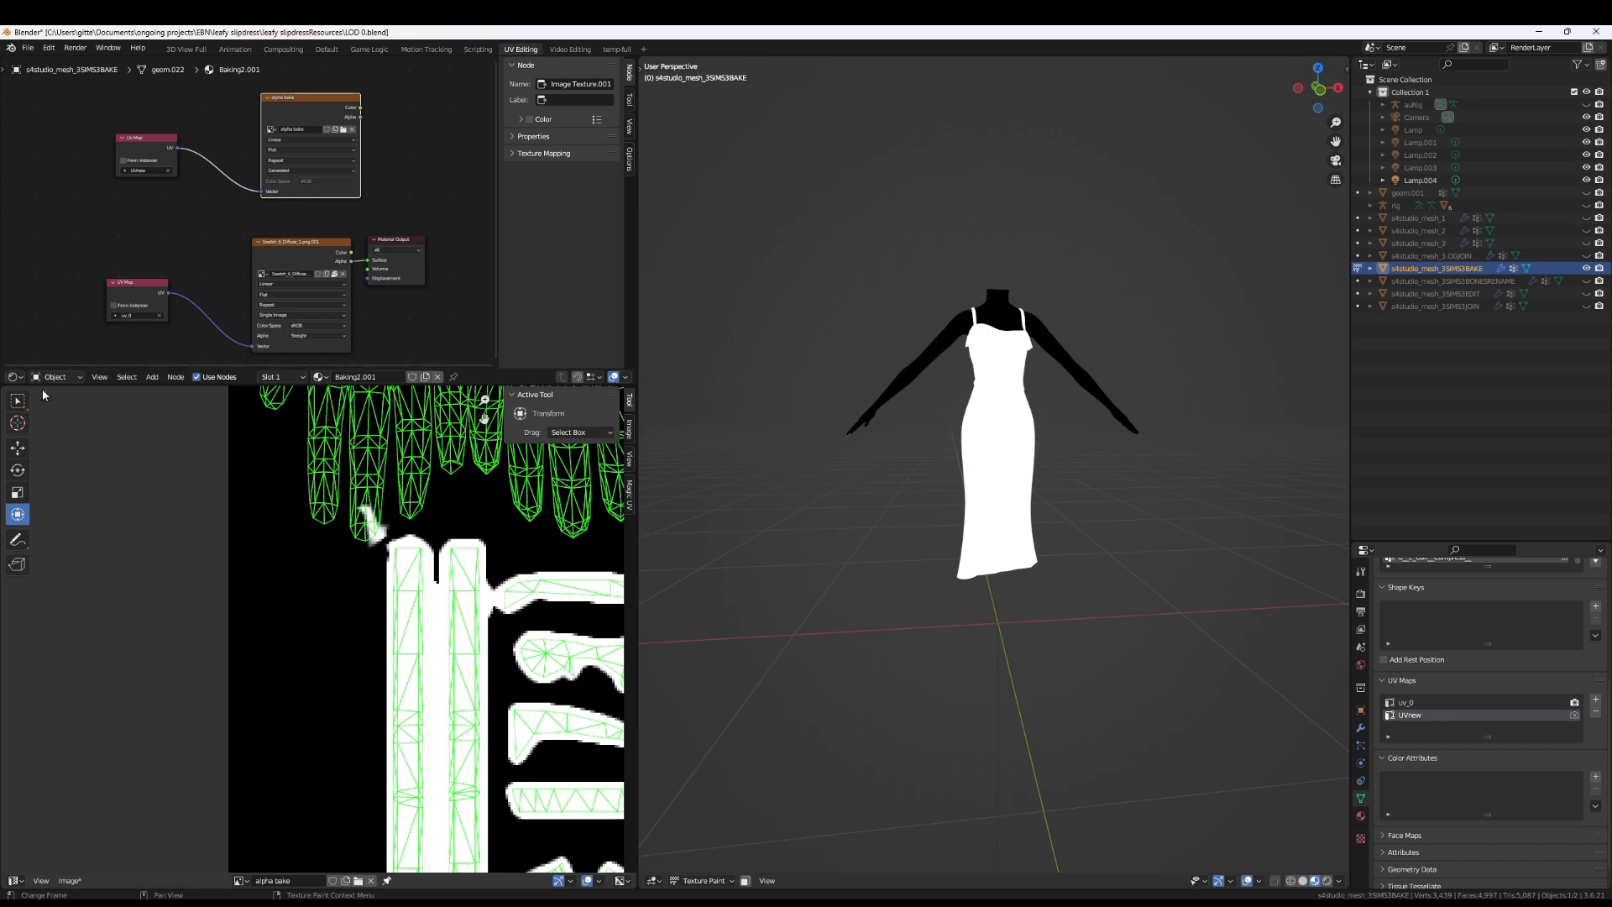
Change the UV editor to an Image Editor and set it to Paint mode for the alpha bake image
{"action": "left_click", "coordinate": [39, 880]}
{"action": "left_click", "coordinate": [37, 881]}
{"action": "left_click", "coordinate": [14, 881]}
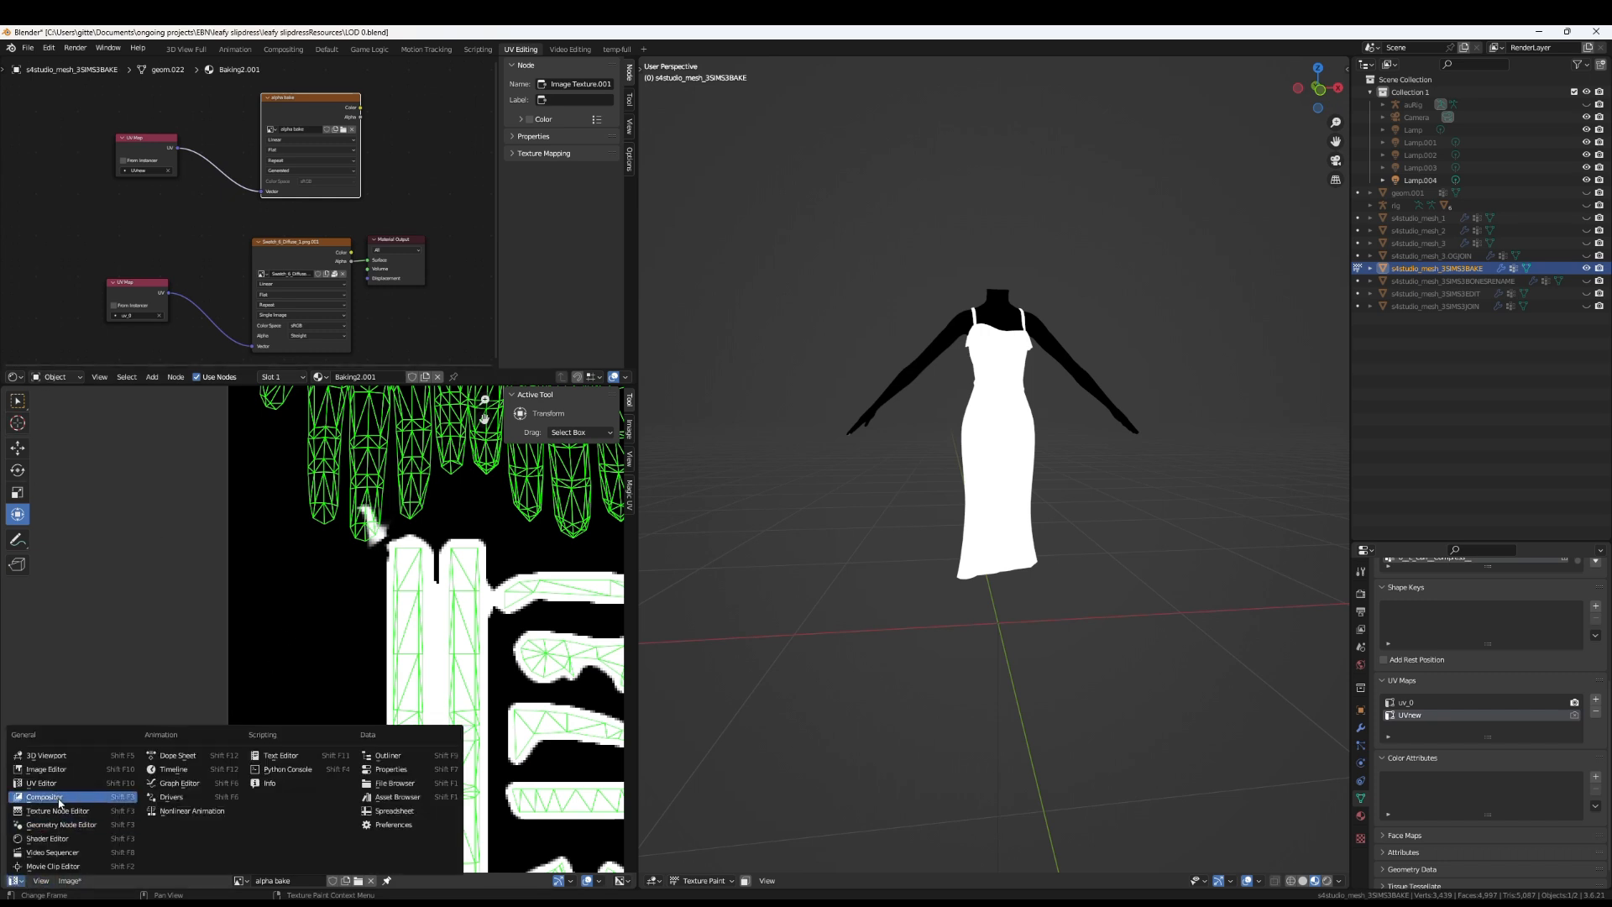
{"action": "left_click", "coordinate": [46, 769]}
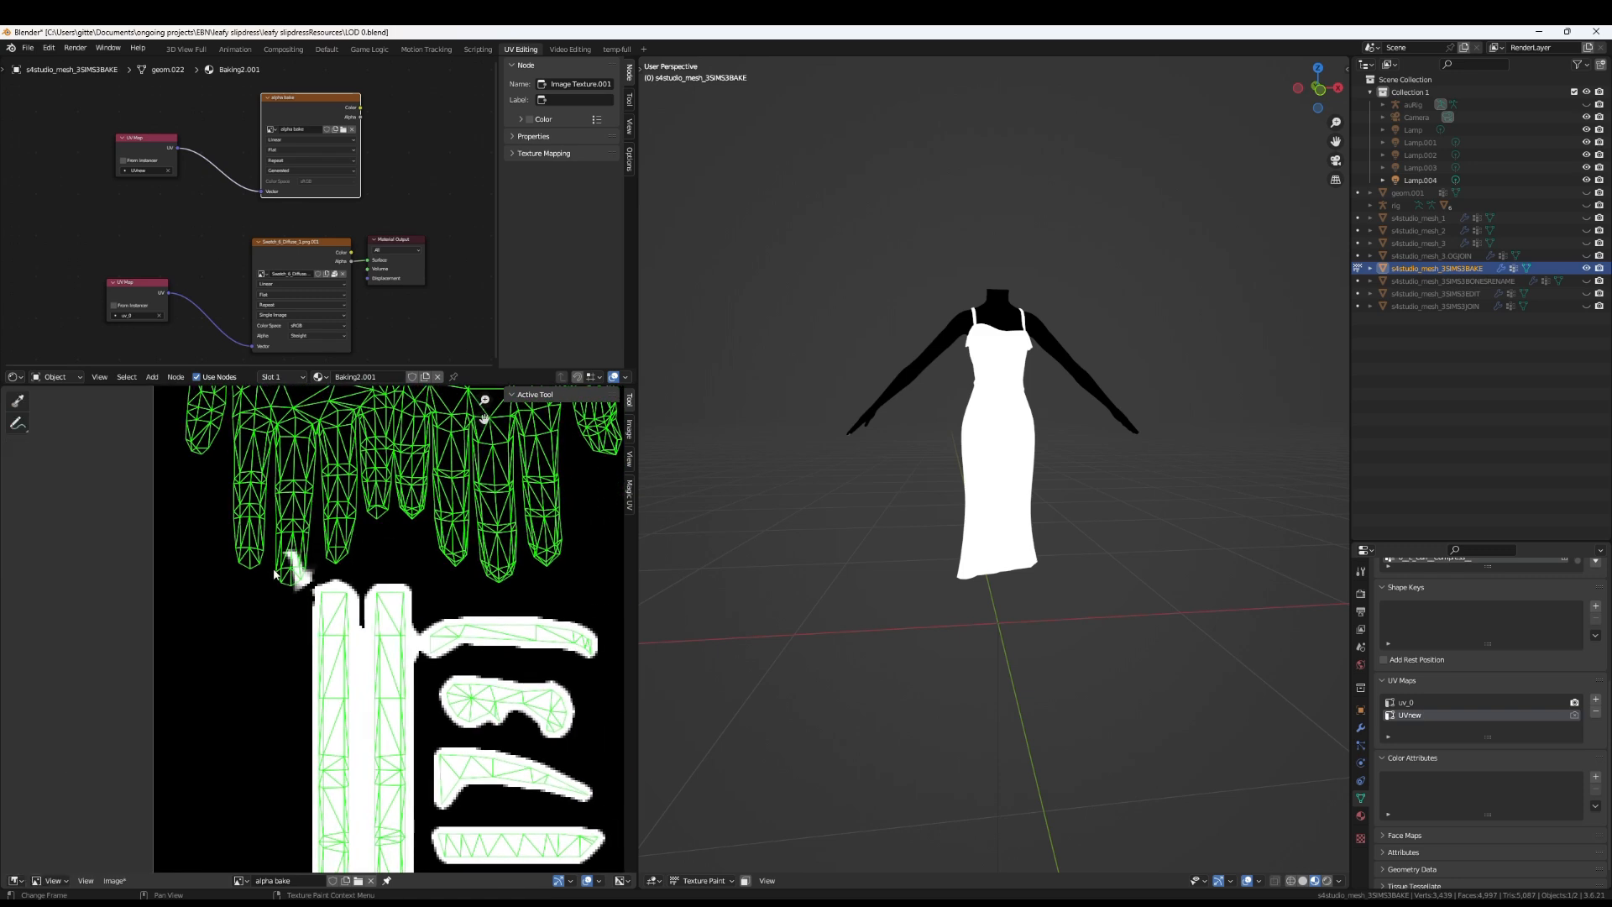
{"action": "scroll", "coordinate": [277, 573], "scroll_direction": "up", "scroll_amount": 3}
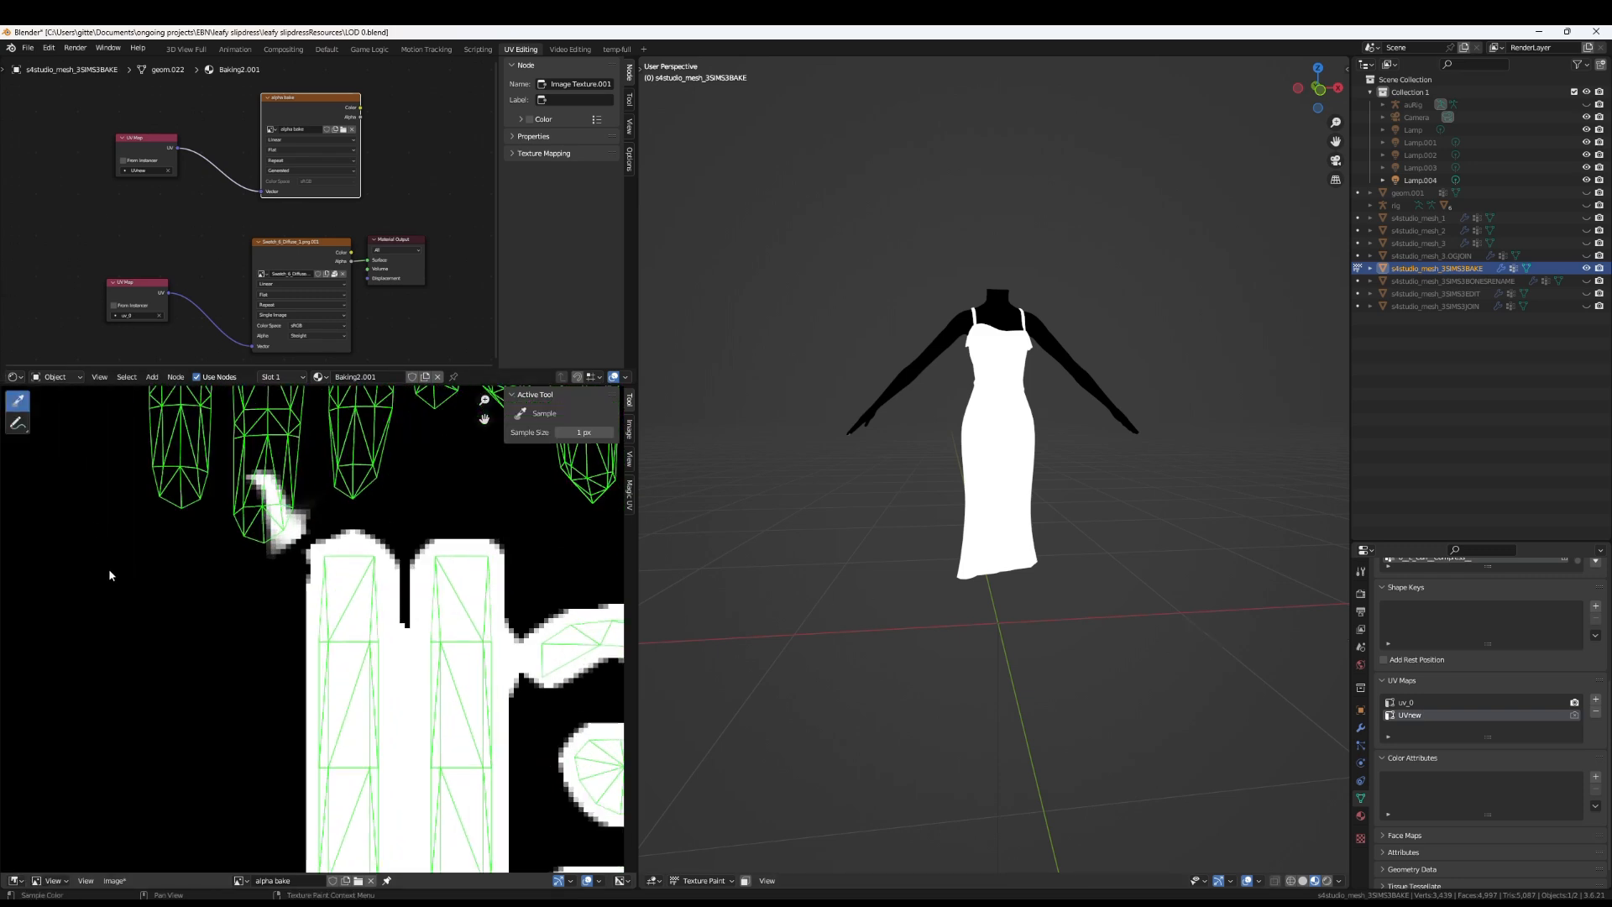
{"action": "left_click", "coordinate": [66, 881]}
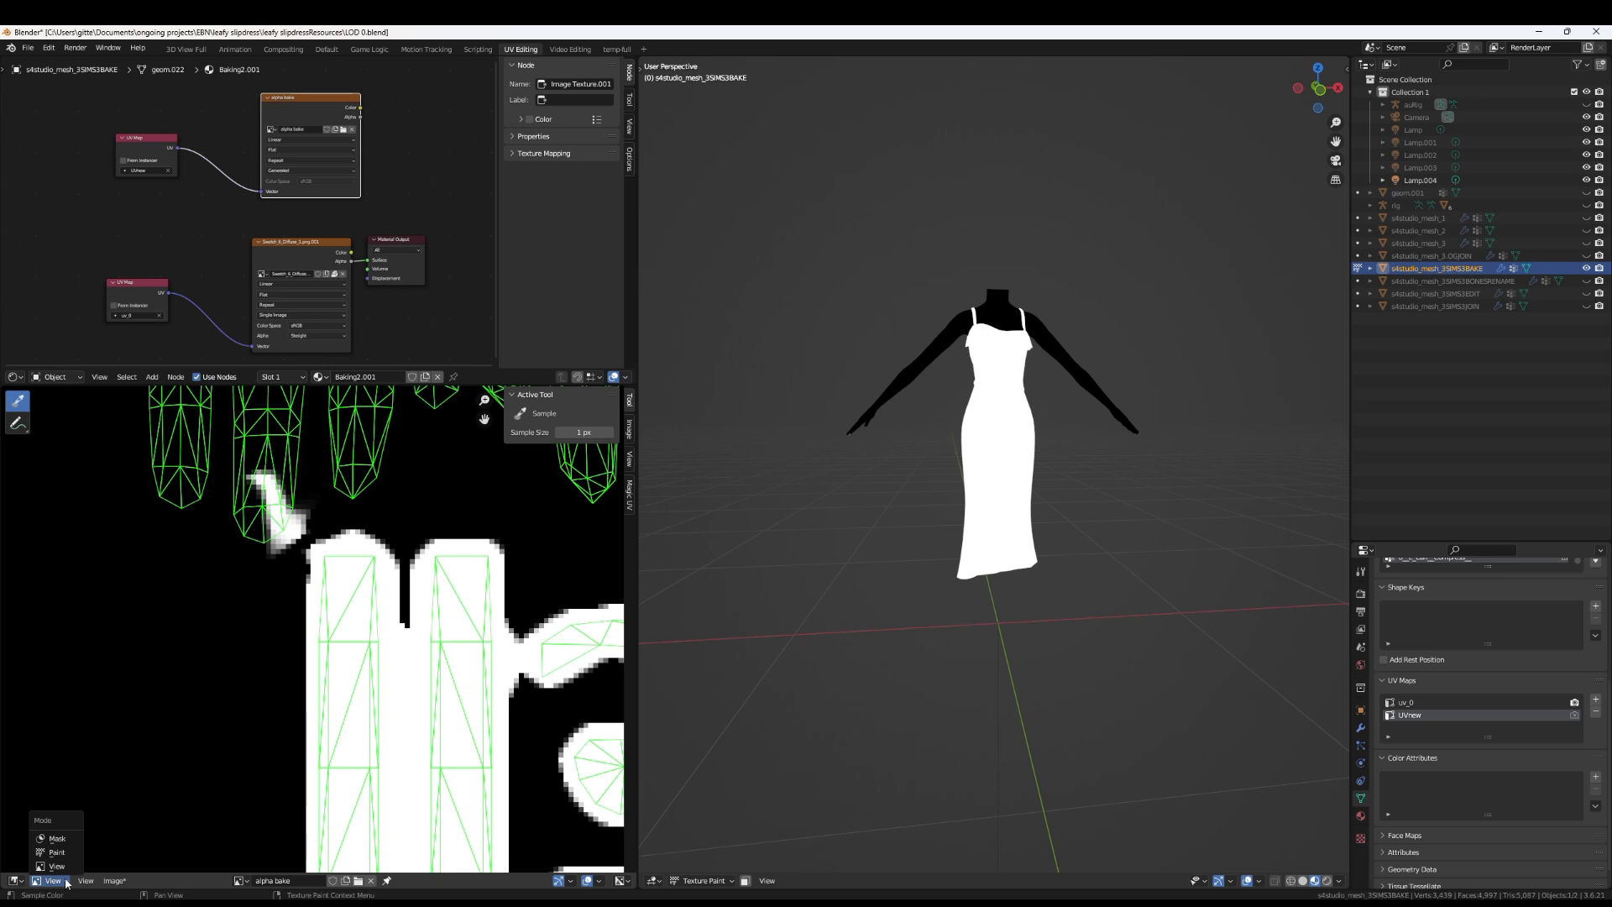
{"action": "left_click", "coordinate": [55, 852]}
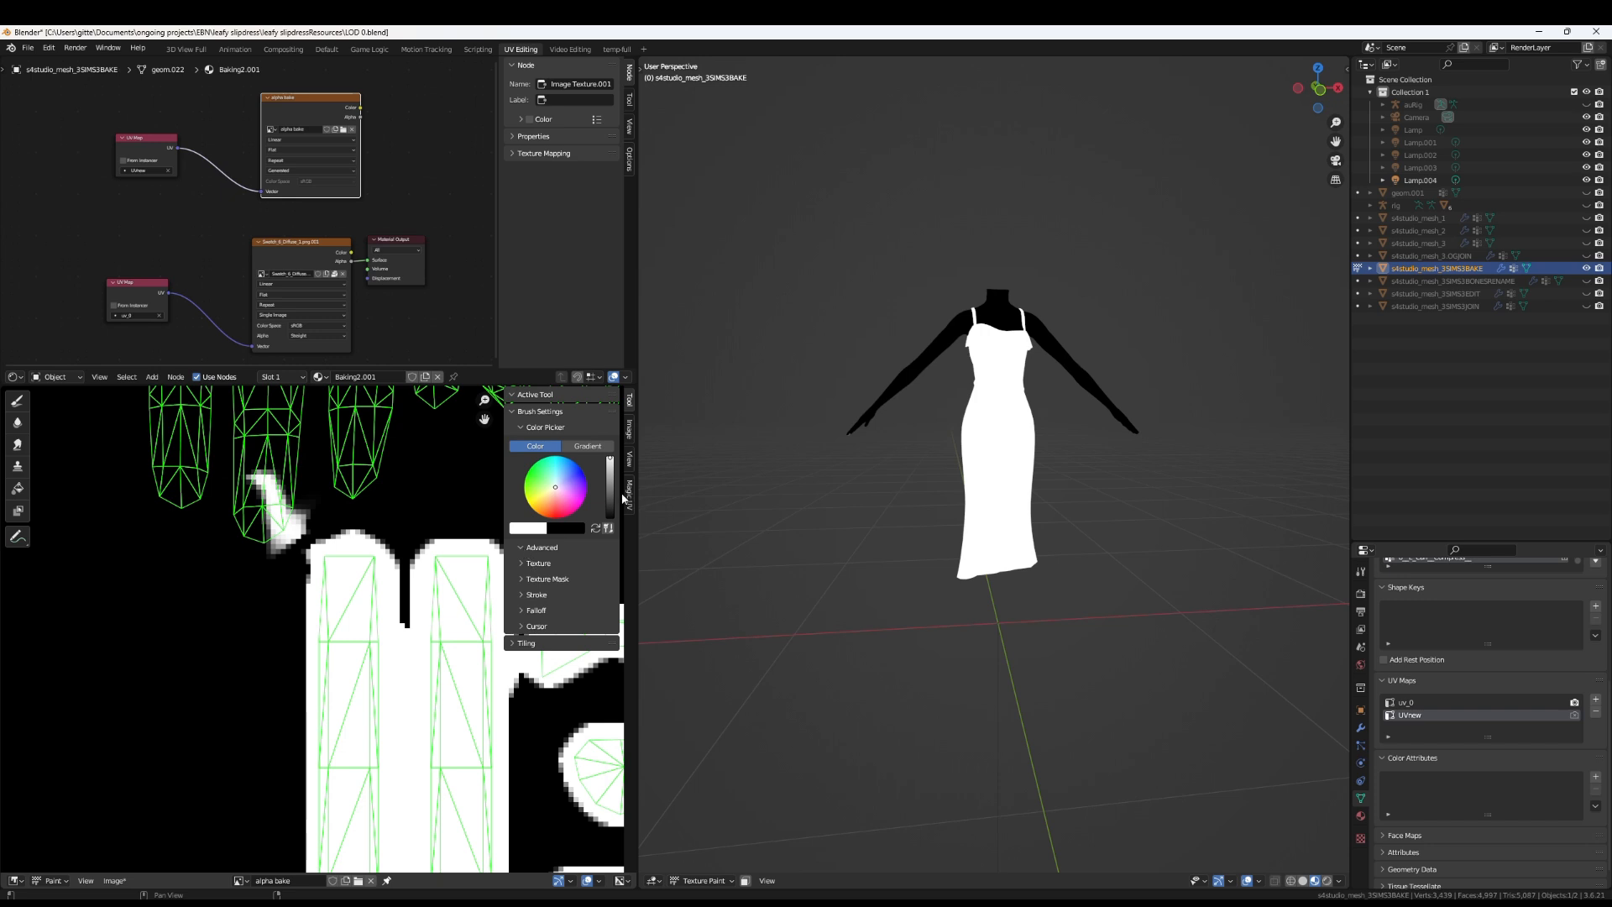
Enlarge the image editor, choose the Draw brush and set its radius to 5 px
{"action": "left_click_drag", "start_coordinate": [634, 496], "coordinate": [920, 488]}
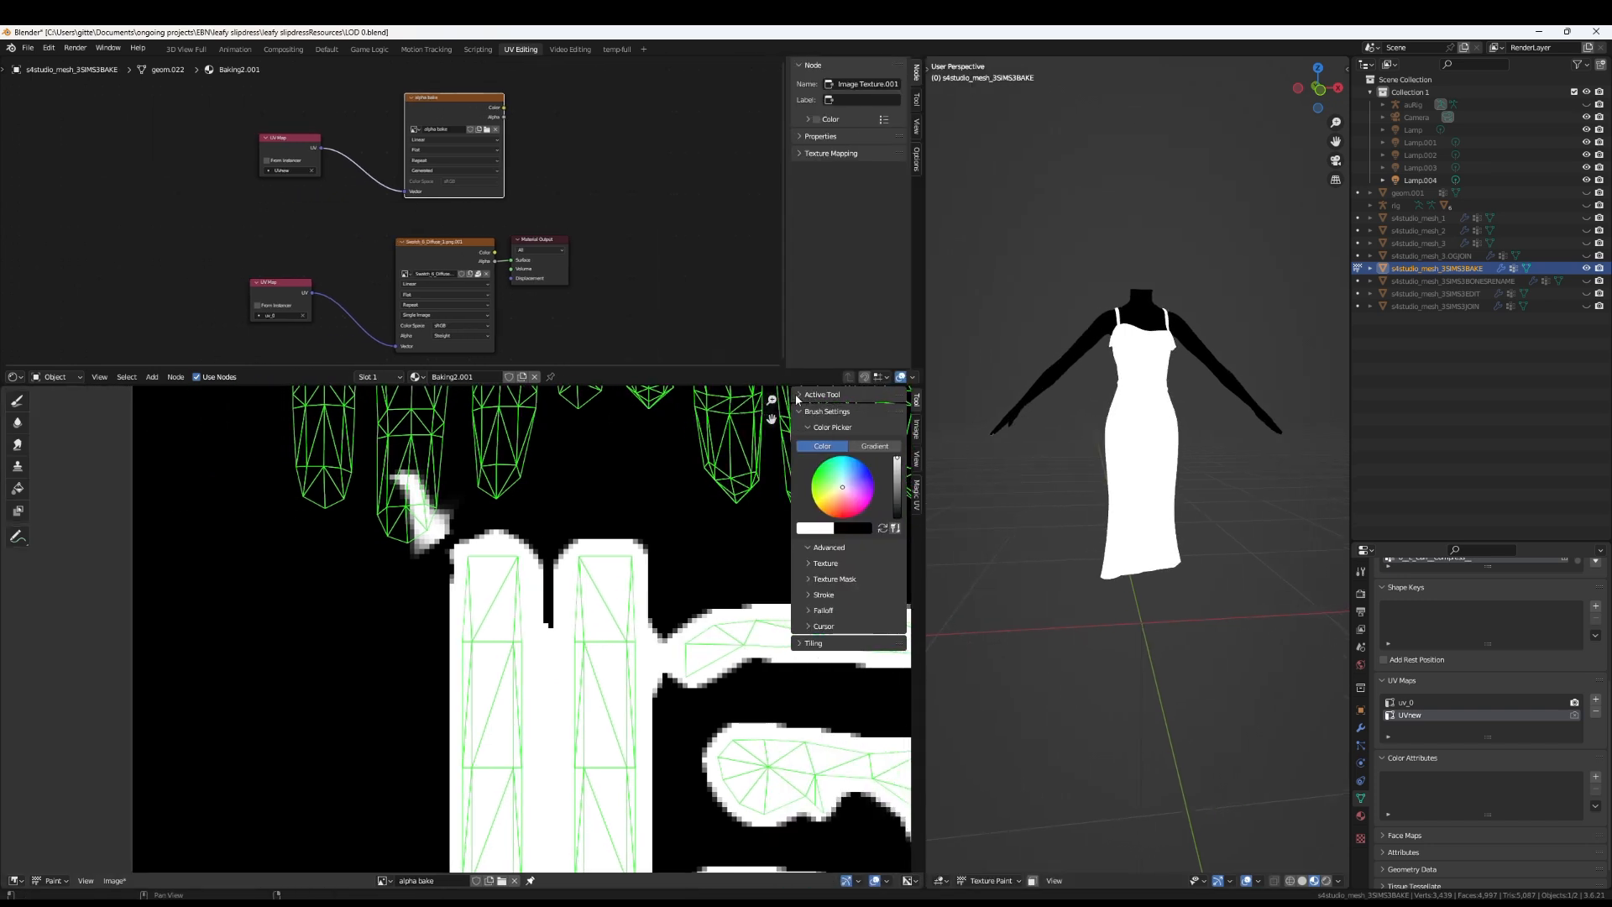
{"action": "left_click", "coordinate": [17, 400]}
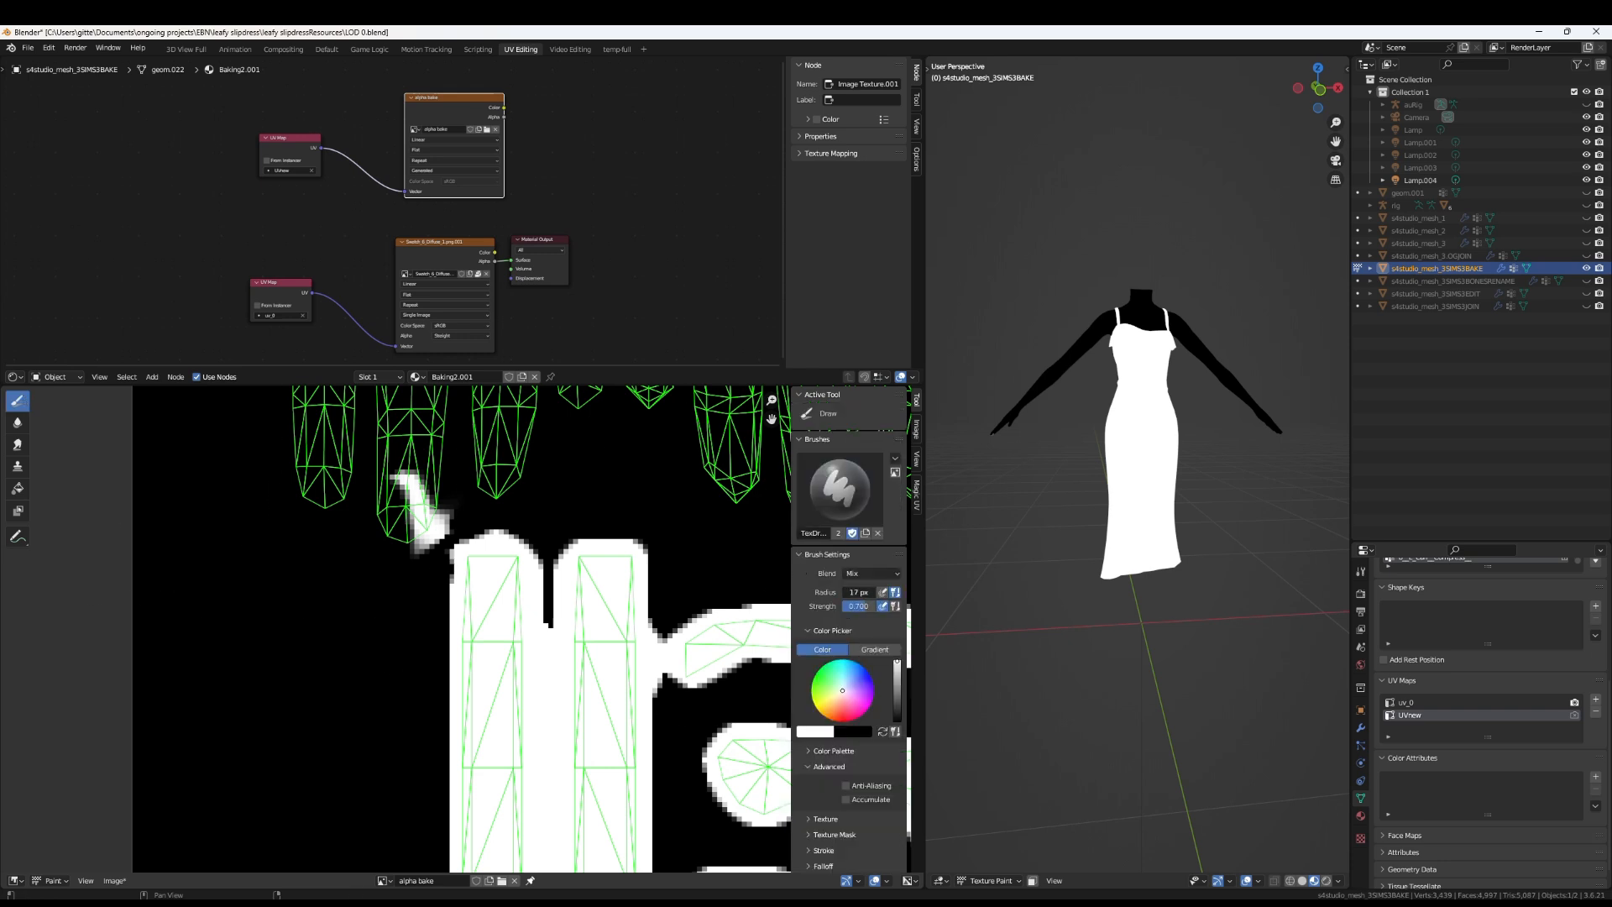
{"action": "left_click", "coordinate": [855, 592]}
{"action": "type", "text": "5"}
{"action": "key", "text": "Return"}
Try to paint over the white spill at the fingertip, inspecting the image's alpha channel before switching the display to Color
{"action": "left_click", "coordinate": [865, 731]}
{"action": "mouse_move", "coordinate": [408, 483]}
{"action": "left_mouse_down"}
{"action": "mouse_move", "coordinate": [399, 514]}
{"action": "mouse_move", "coordinate": [424, 542]}
{"action": "left_mouse_up"}
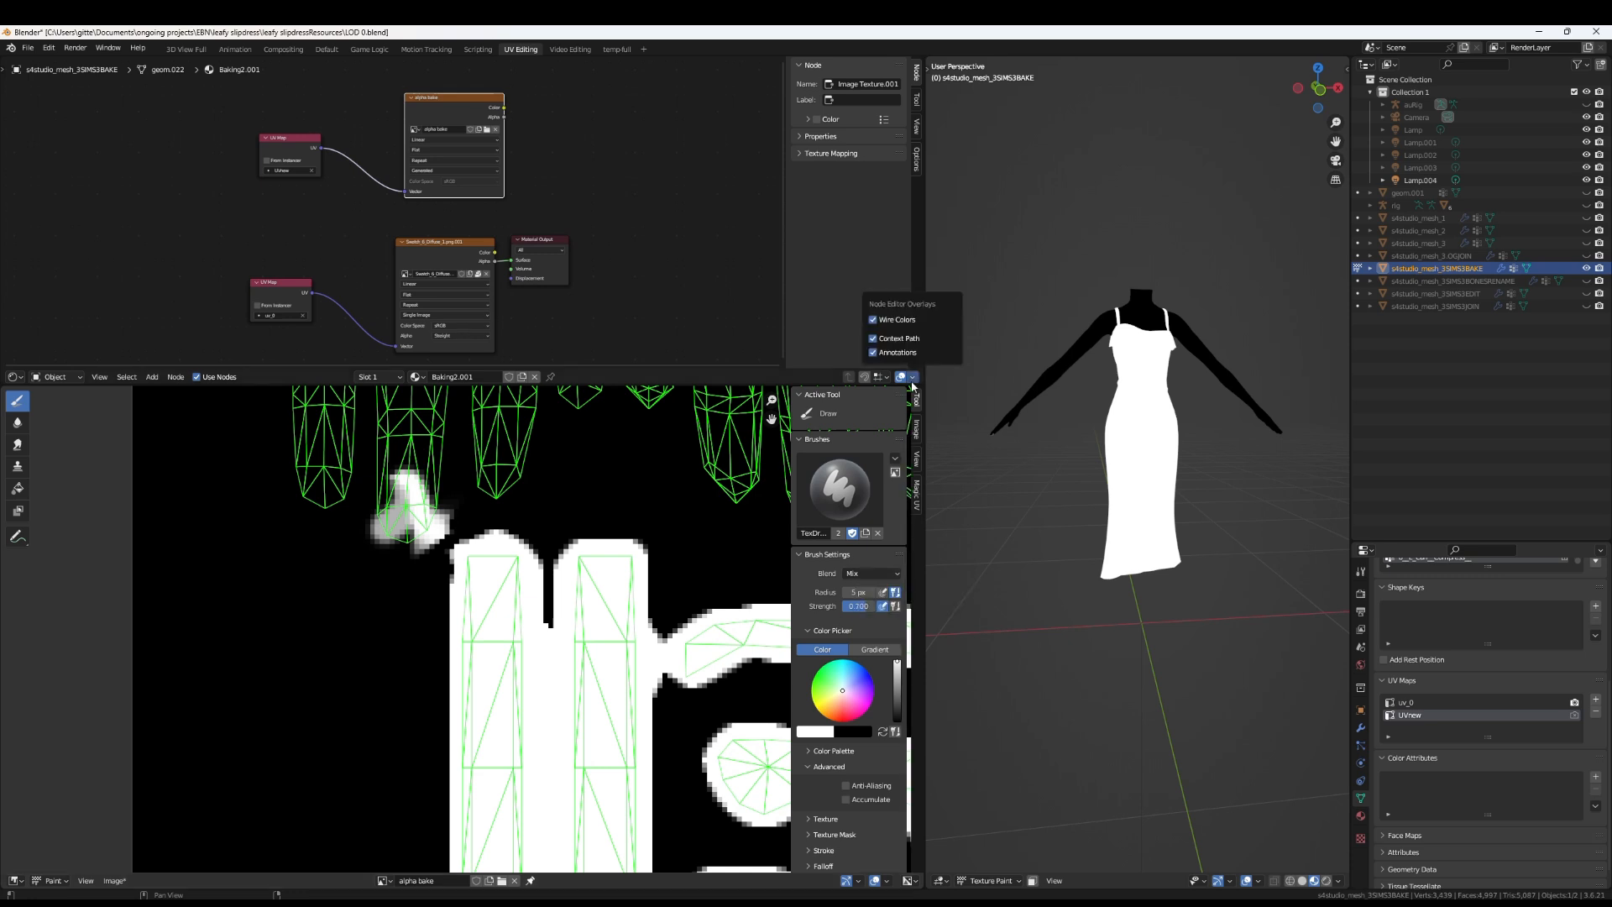
{"action": "left_click", "coordinate": [910, 880]}
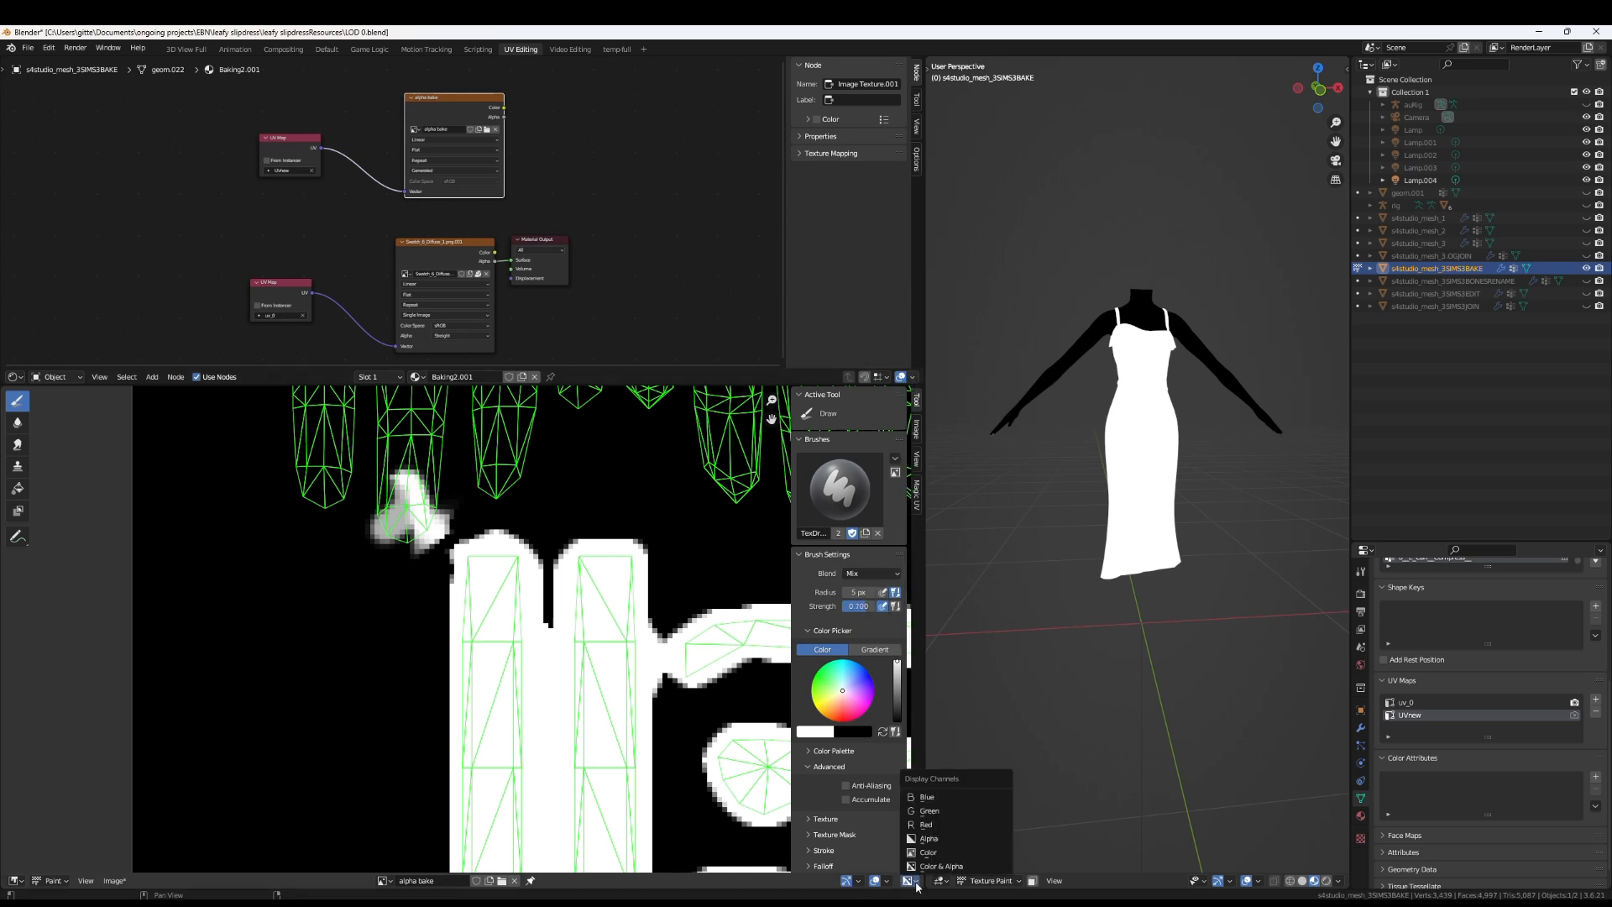
{"action": "left_click", "coordinate": [928, 837]}
{"action": "left_click", "coordinate": [910, 880]}
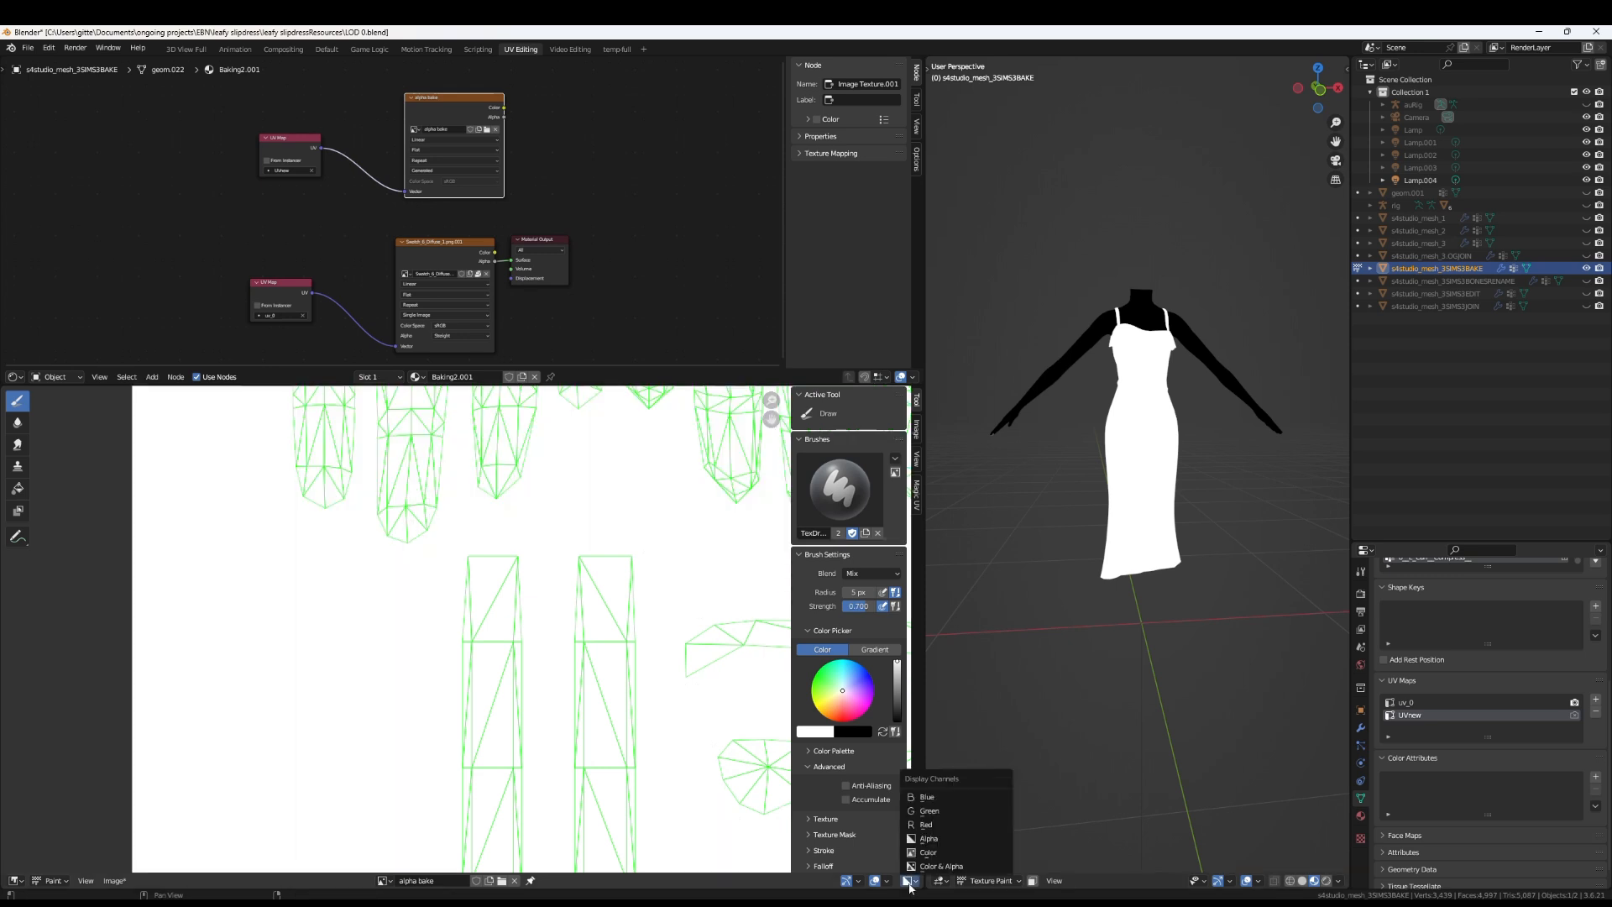
{"action": "left_click", "coordinate": [939, 852]}
{"action": "mouse_move", "coordinate": [374, 477]}
{"action": "left_mouse_down"}
{"action": "mouse_move", "coordinate": [386, 537]}
{"action": "mouse_move", "coordinate": [336, 595]}
{"action": "left_mouse_up"}
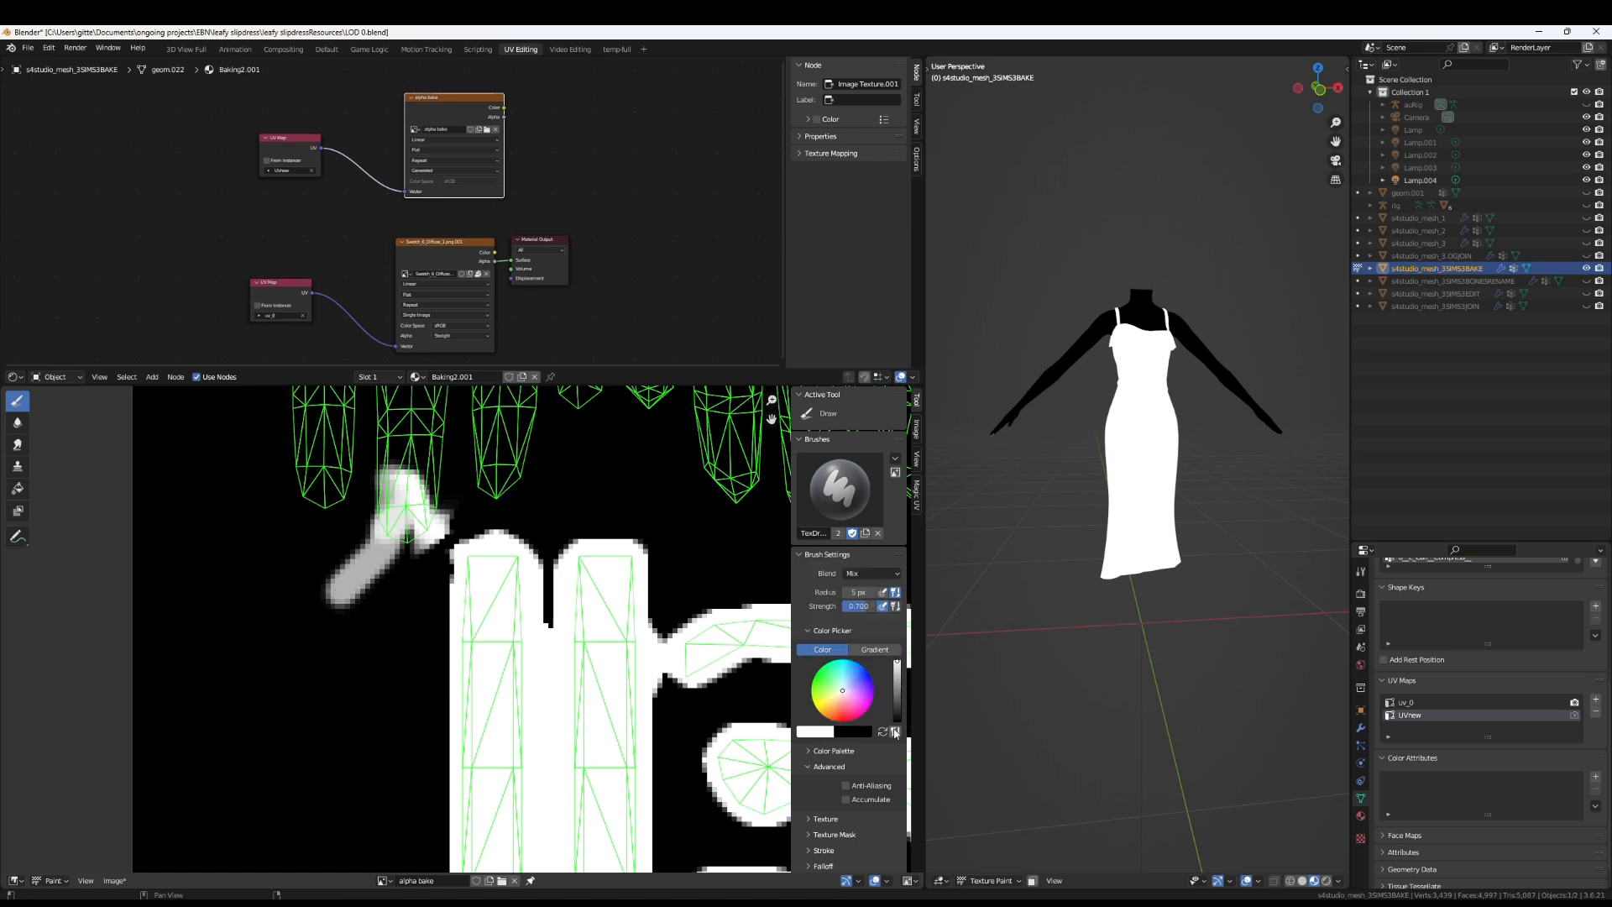
Set the brush to black at strength 1.000 and paint out the white spill around the fingertip above the straps
{"action": "left_click_drag", "start_coordinate": [897, 676], "coordinate": [897, 720]}
{"action": "mouse_move", "coordinate": [390, 537]}
{"action": "left_mouse_down"}
{"action": "mouse_move", "coordinate": [326, 606]}
{"action": "mouse_move", "coordinate": [403, 474]}
{"action": "mouse_move", "coordinate": [419, 491]}
{"action": "mouse_move", "coordinate": [371, 514]}
{"action": "left_mouse_up"}
{"action": "left_click_drag", "start_coordinate": [858, 606], "coordinate": [880, 607]}
{"action": "mouse_move", "coordinate": [391, 512]}
{"action": "left_mouse_down"}
{"action": "mouse_move", "coordinate": [441, 493]}
{"action": "mouse_move", "coordinate": [389, 561]}
{"action": "mouse_move", "coordinate": [432, 529]}
{"action": "mouse_move", "coordinate": [403, 557]}
{"action": "left_mouse_up"}
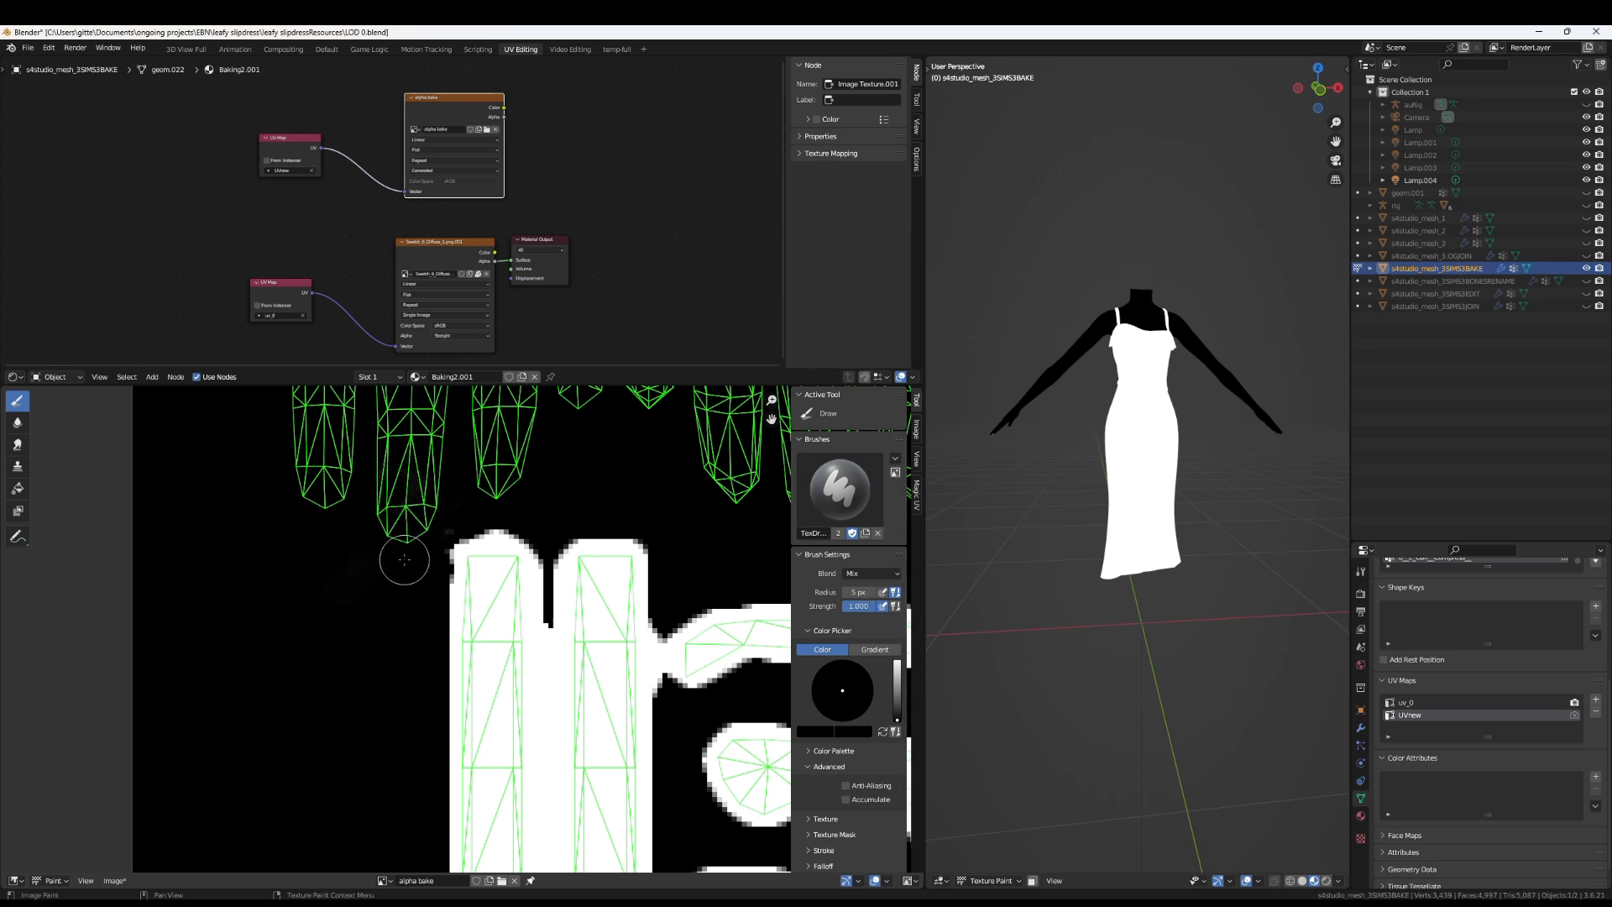
Save the cleaned alpha image as alphabake.png in the same resources subfolder as multibake.png
{"action": "scroll", "coordinate": [329, 557], "scroll_direction": "down", "scroll_amount": 6}
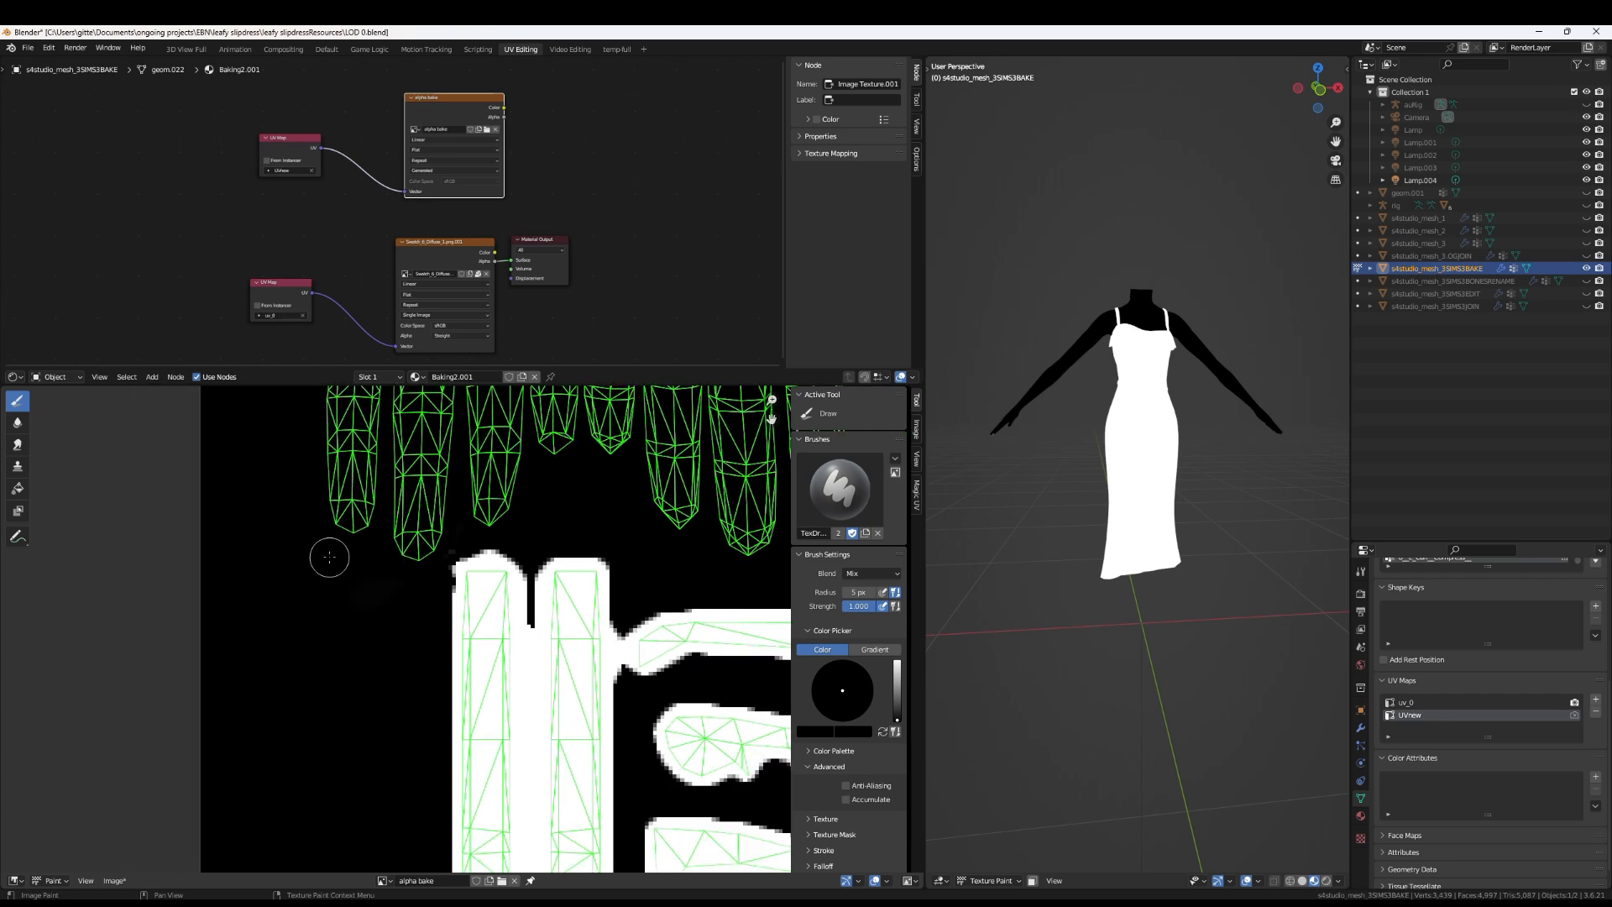
{"action": "scroll", "coordinate": [232, 540], "scroll_direction": "down", "scroll_amount": 4}
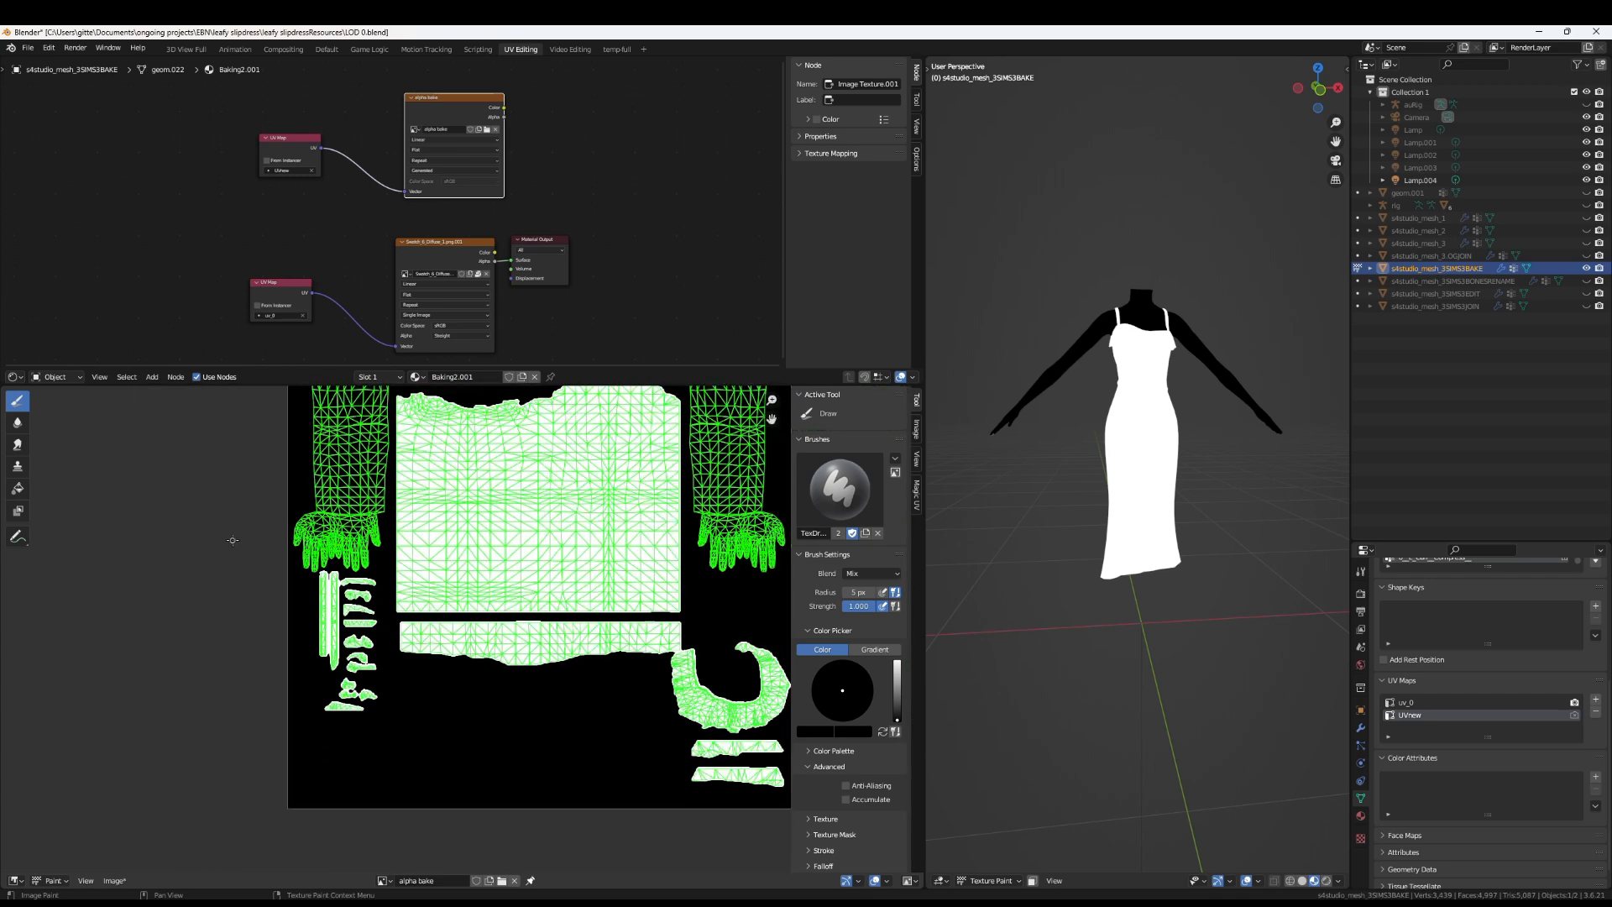
{"action": "scroll", "coordinate": [233, 540], "scroll_direction": "down", "scroll_amount": 3}
{"action": "left_click", "coordinate": [115, 880]}
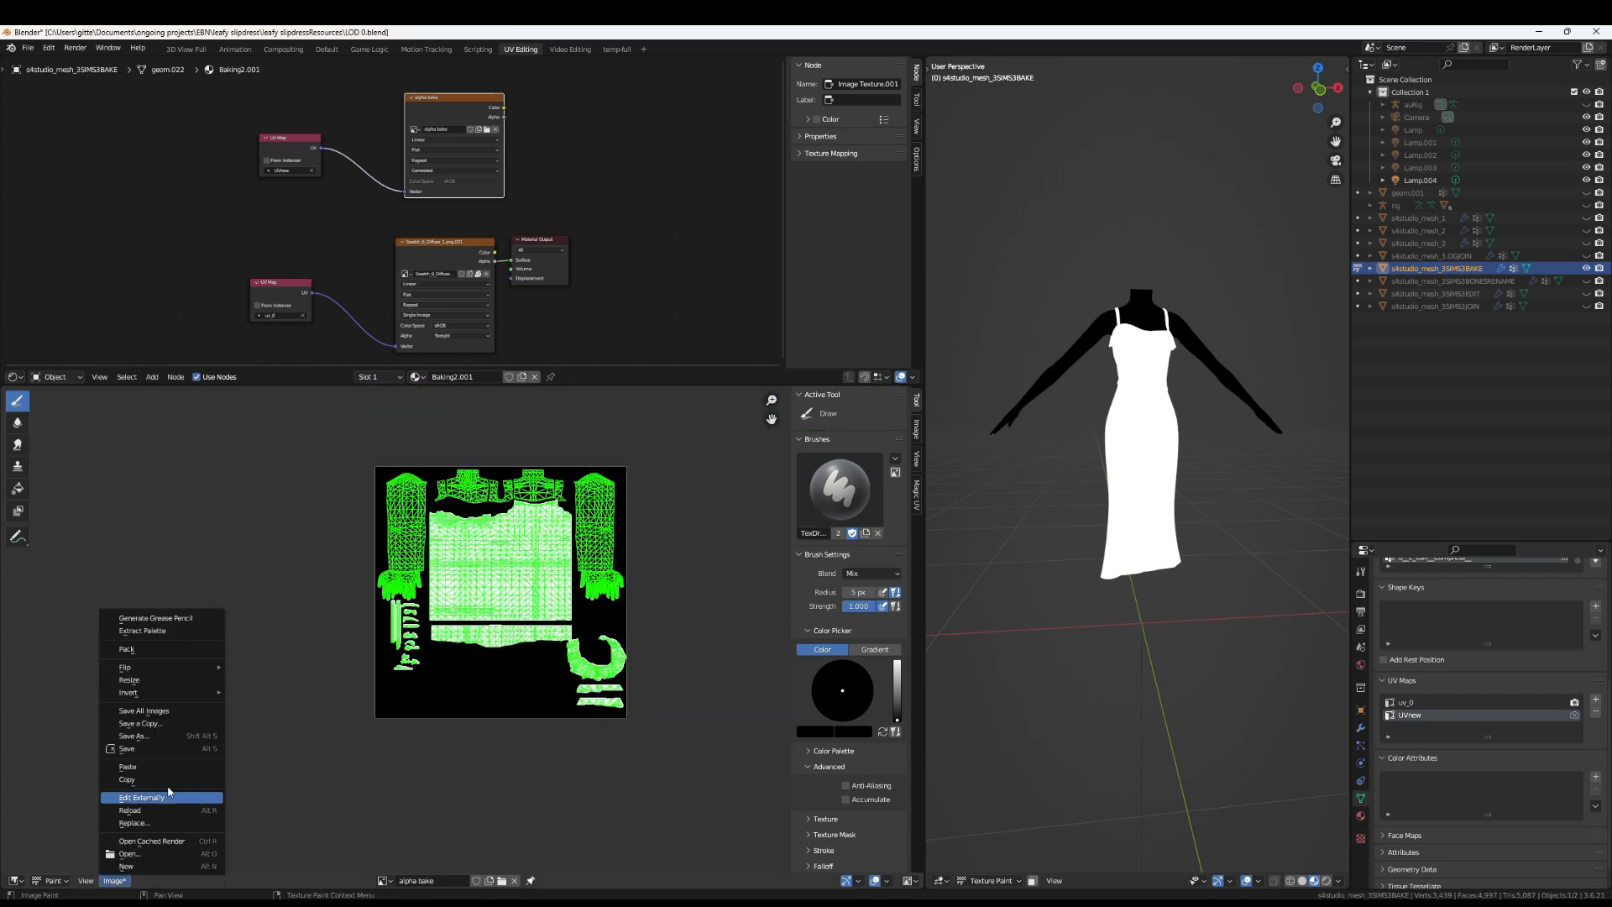
{"action": "left_click", "coordinate": [154, 742]}
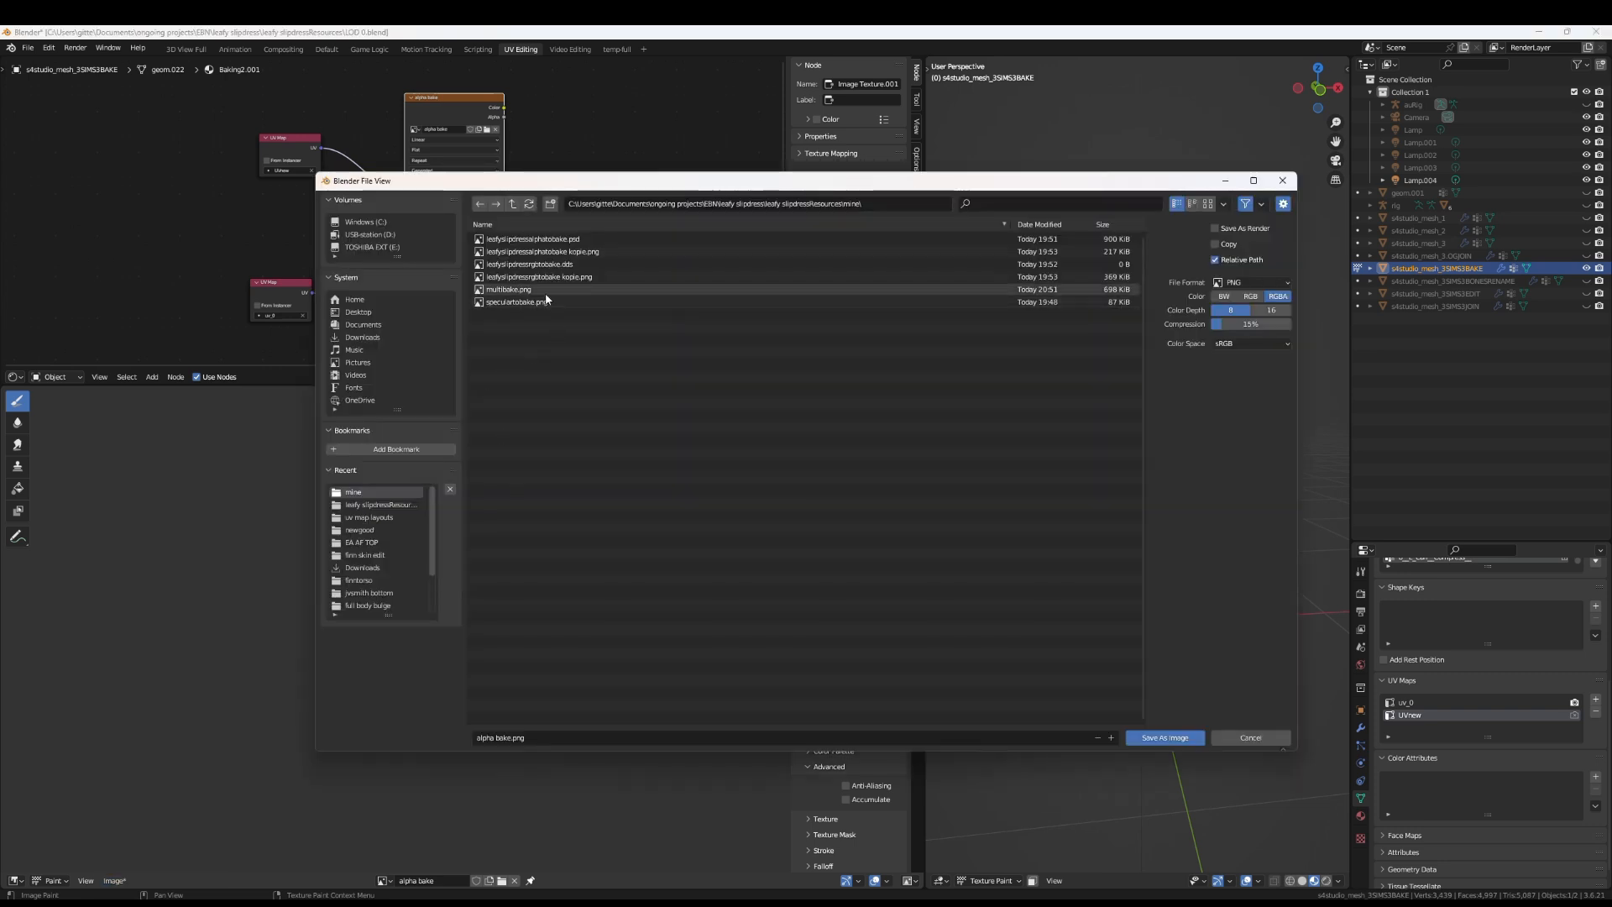
{"action": "left_click", "coordinate": [509, 288]}
{"action": "left_click_drag", "start_coordinate": [497, 743], "coordinate": [431, 740]}
{"action": "key", "text": "BackSpace"}
{"action": "type", "text": "alpha"}
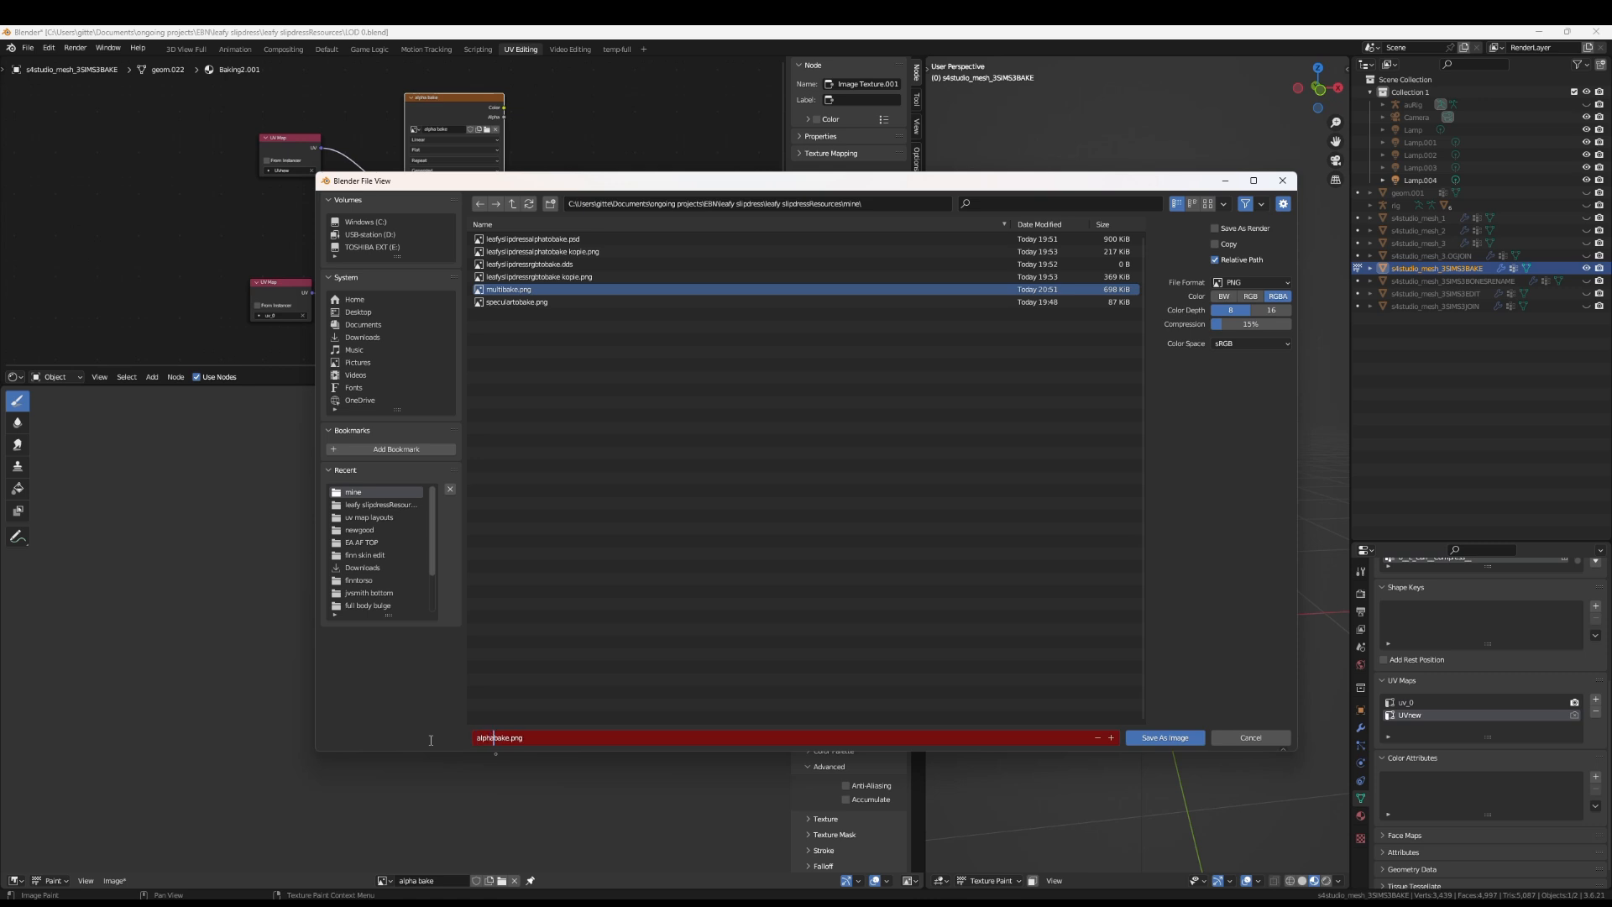
{"action": "left_click", "coordinate": [1172, 737]}
{"action": "left_click", "coordinate": [1172, 737]}
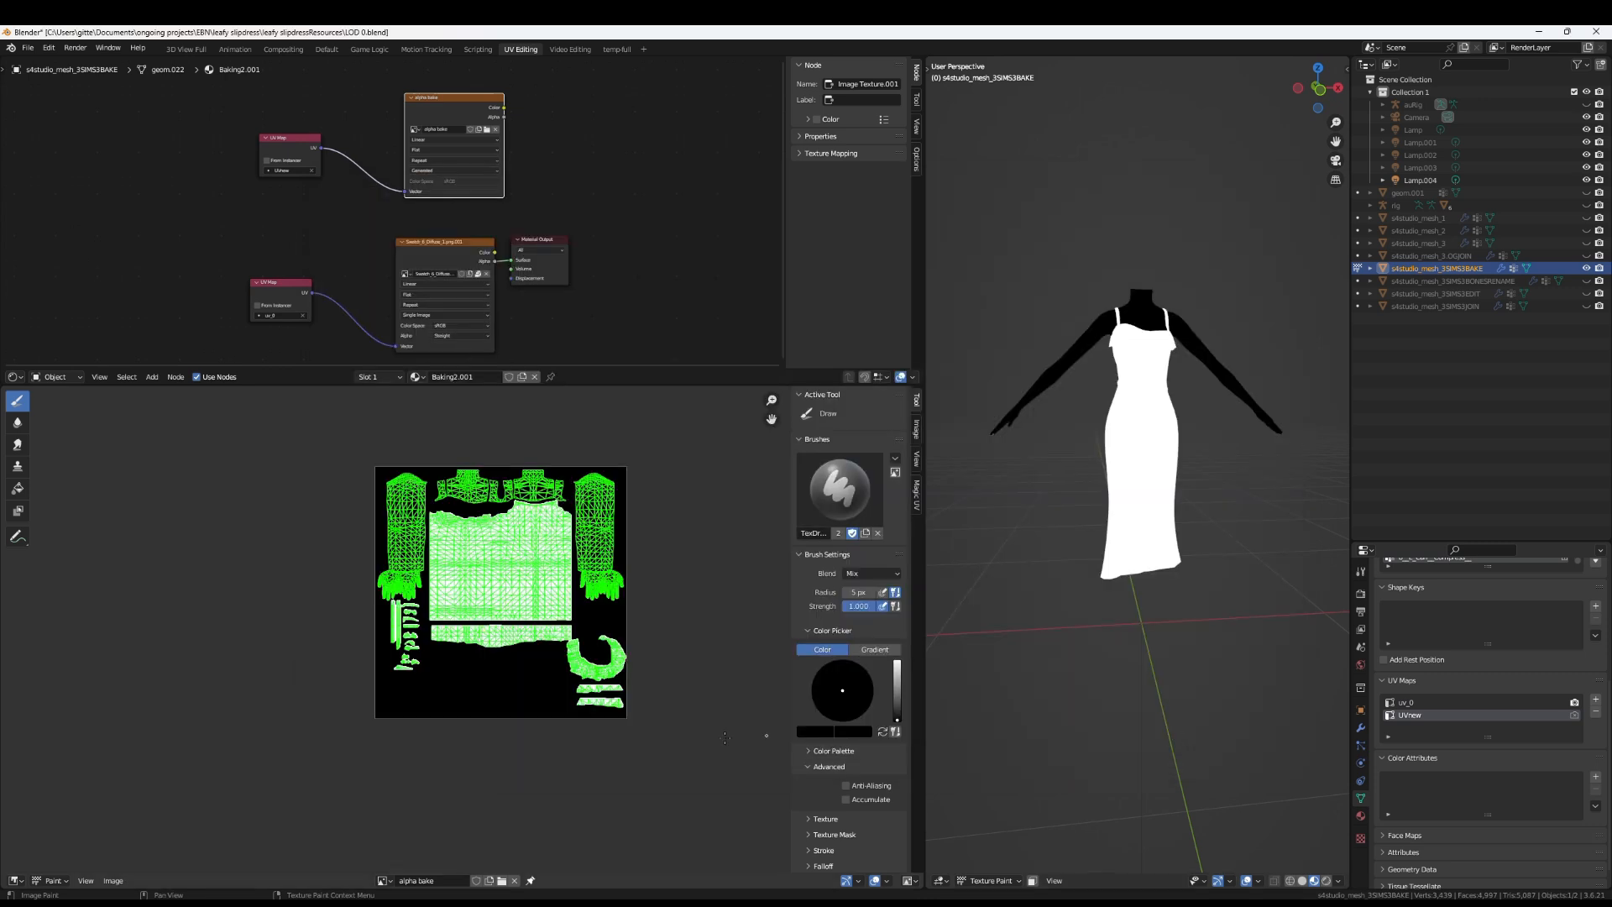
{"action": "scroll", "coordinate": [579, 216], "scroll_direction": "up", "scroll_amount": 5}
{"action": "middle_click_drag", "start_coordinate": [480, 283], "coordinate": [411, 220]}
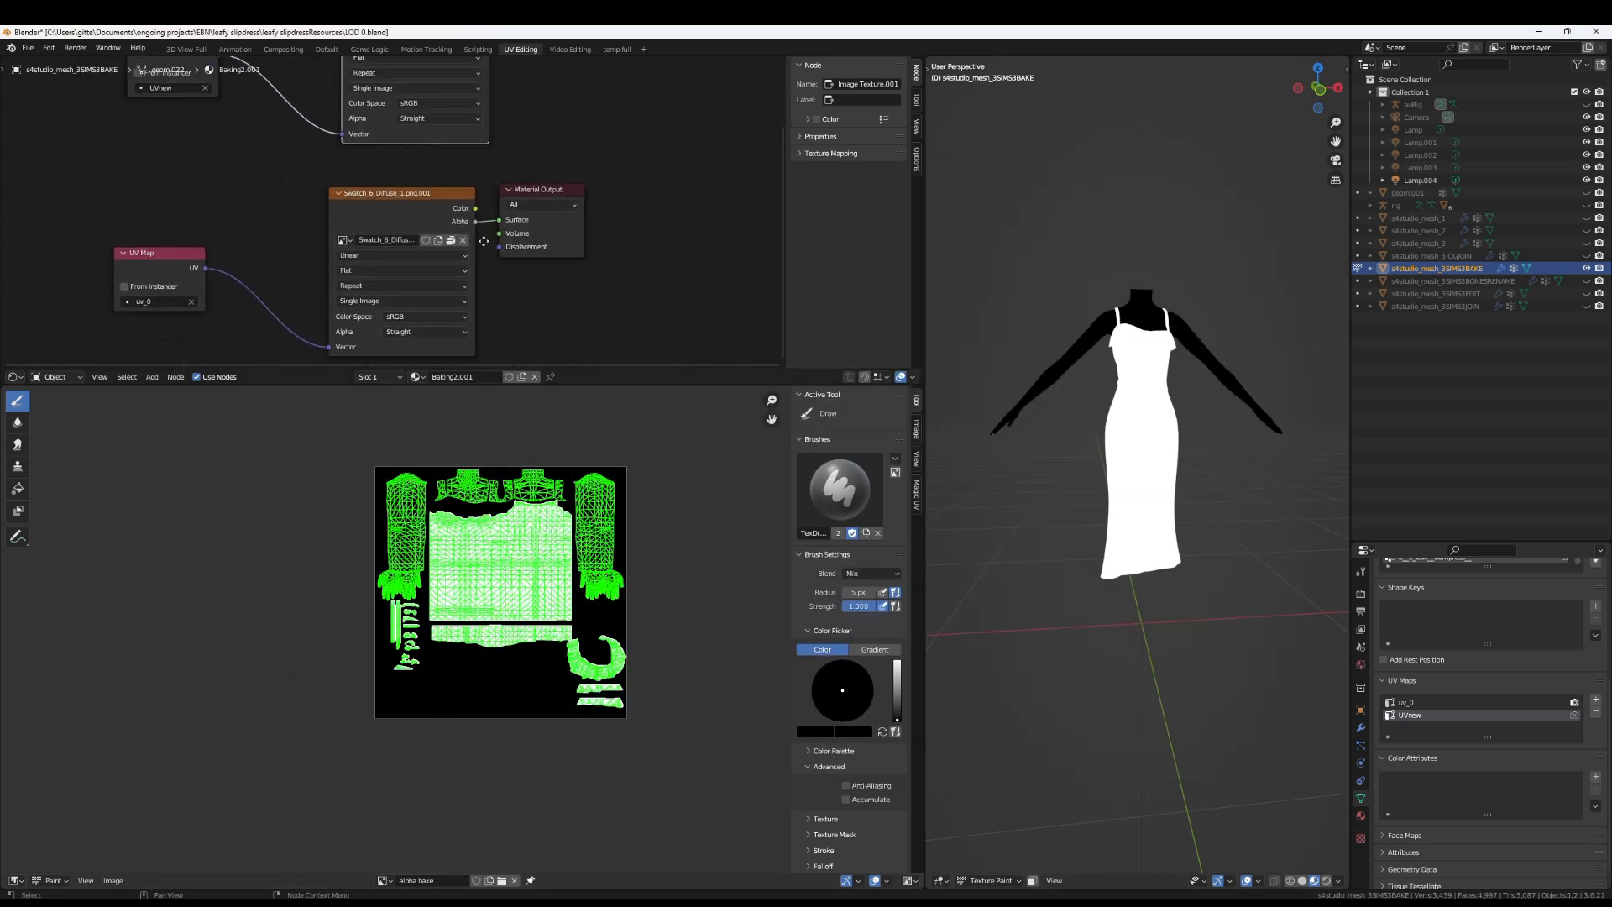
{"action": "scroll", "coordinate": [481, 240], "scroll_direction": "up", "scroll_amount": 2}
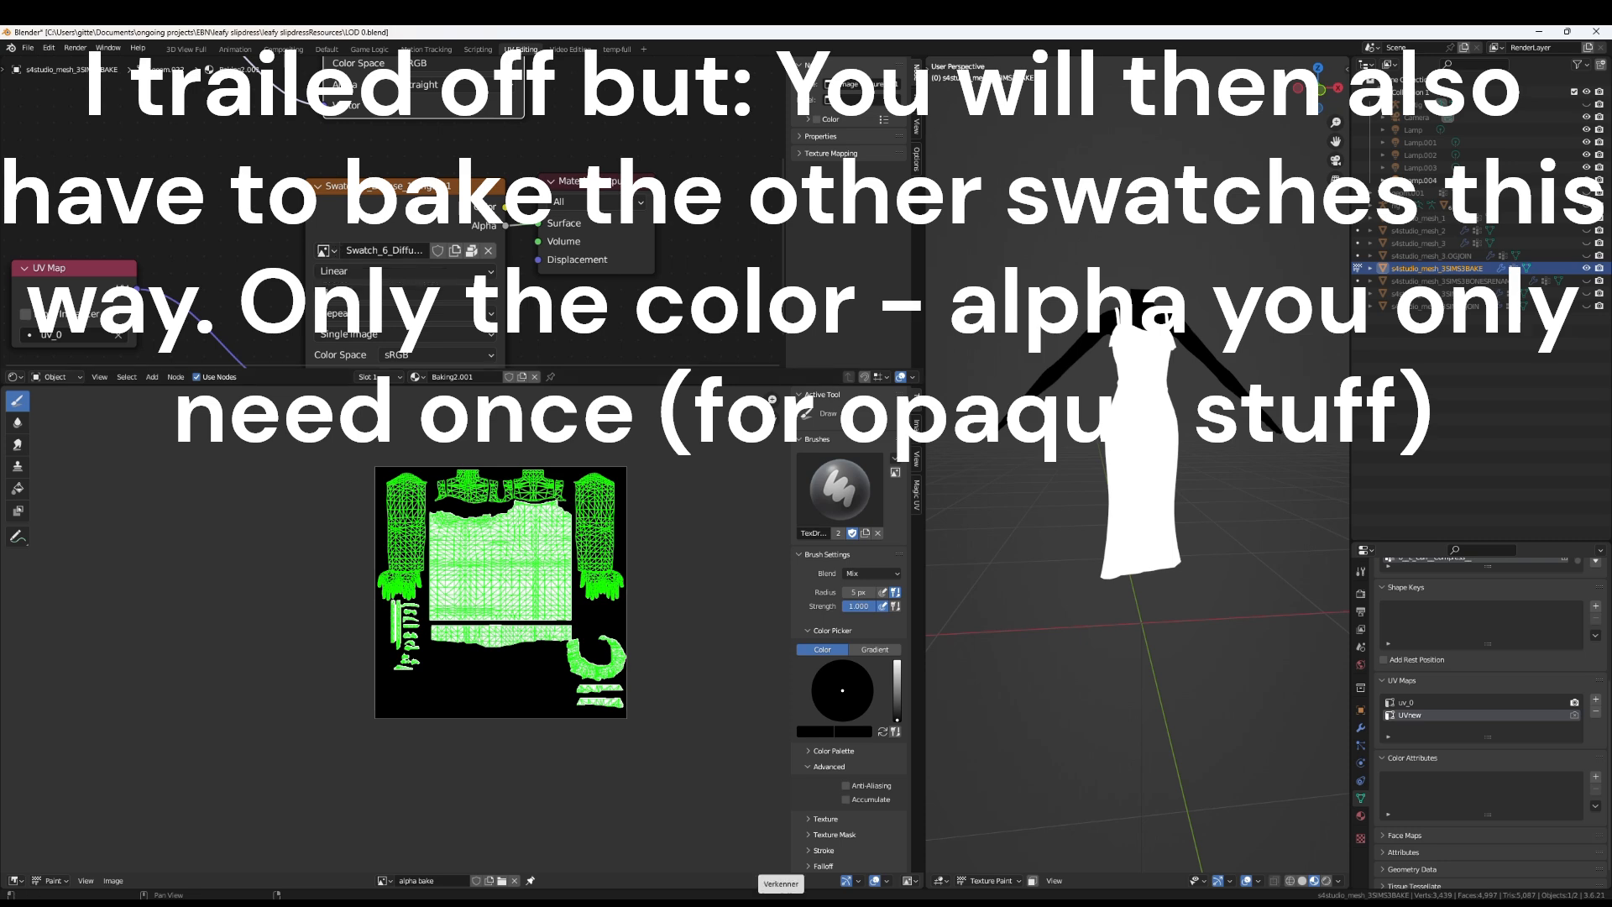
Display the multibake.002 image in the image editor and examine the baked leaf pattern and its edges up close
{"action": "scroll", "coordinate": [458, 629], "scroll_direction": "up", "scroll_amount": 3}
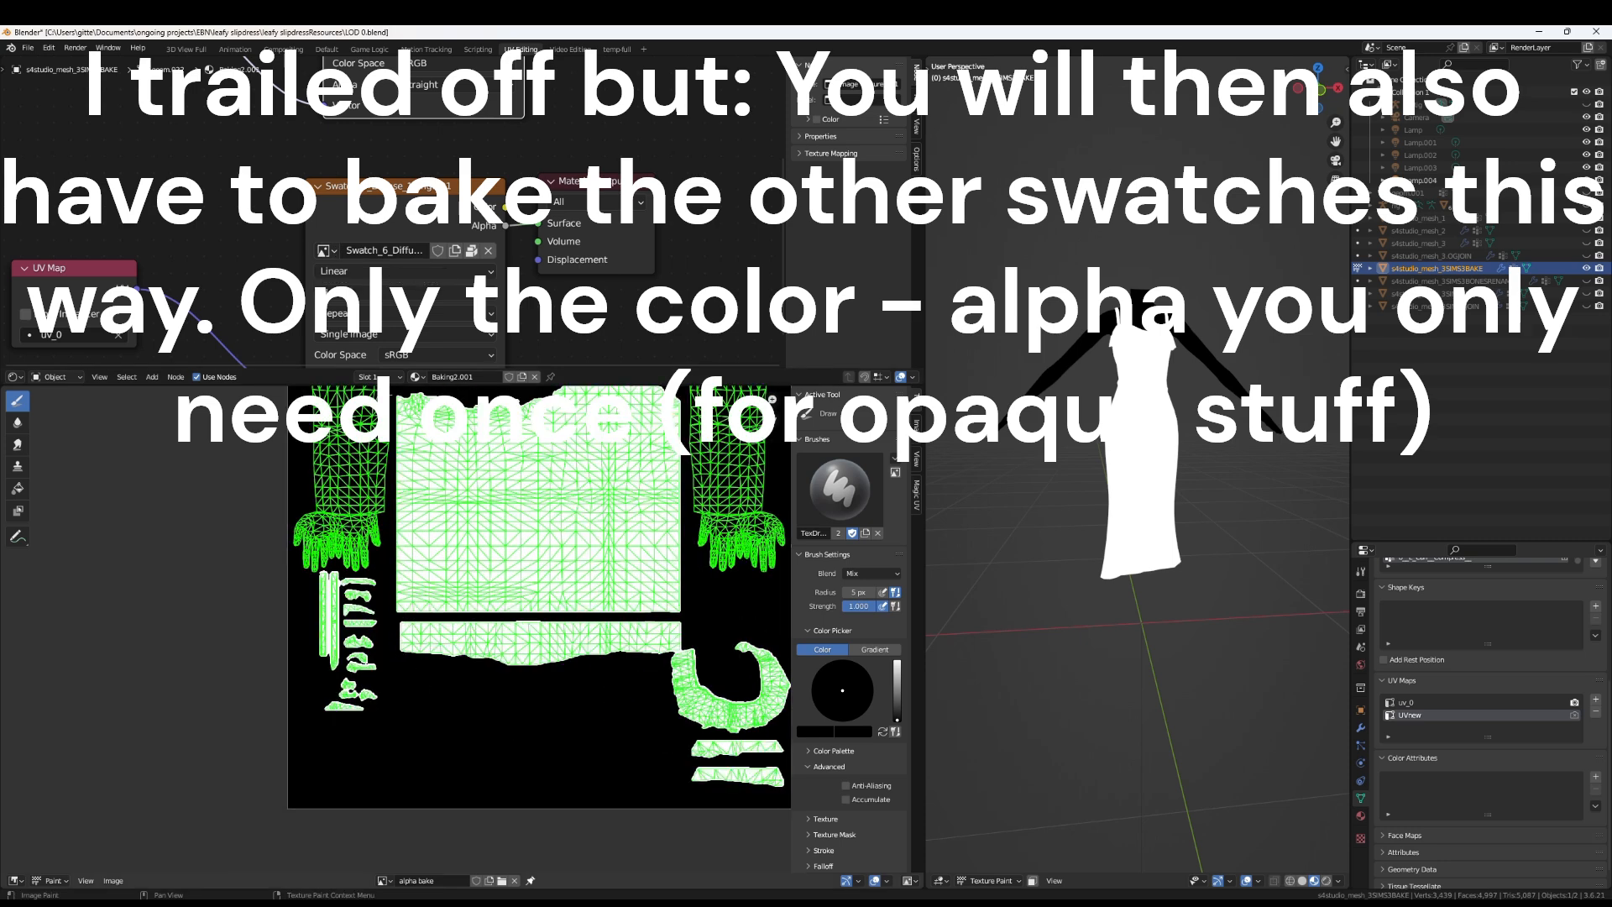
{"action": "left_click", "coordinate": [383, 880]}
{"action": "scroll", "coordinate": [438, 826], "scroll_direction": "down", "scroll_amount": 3}
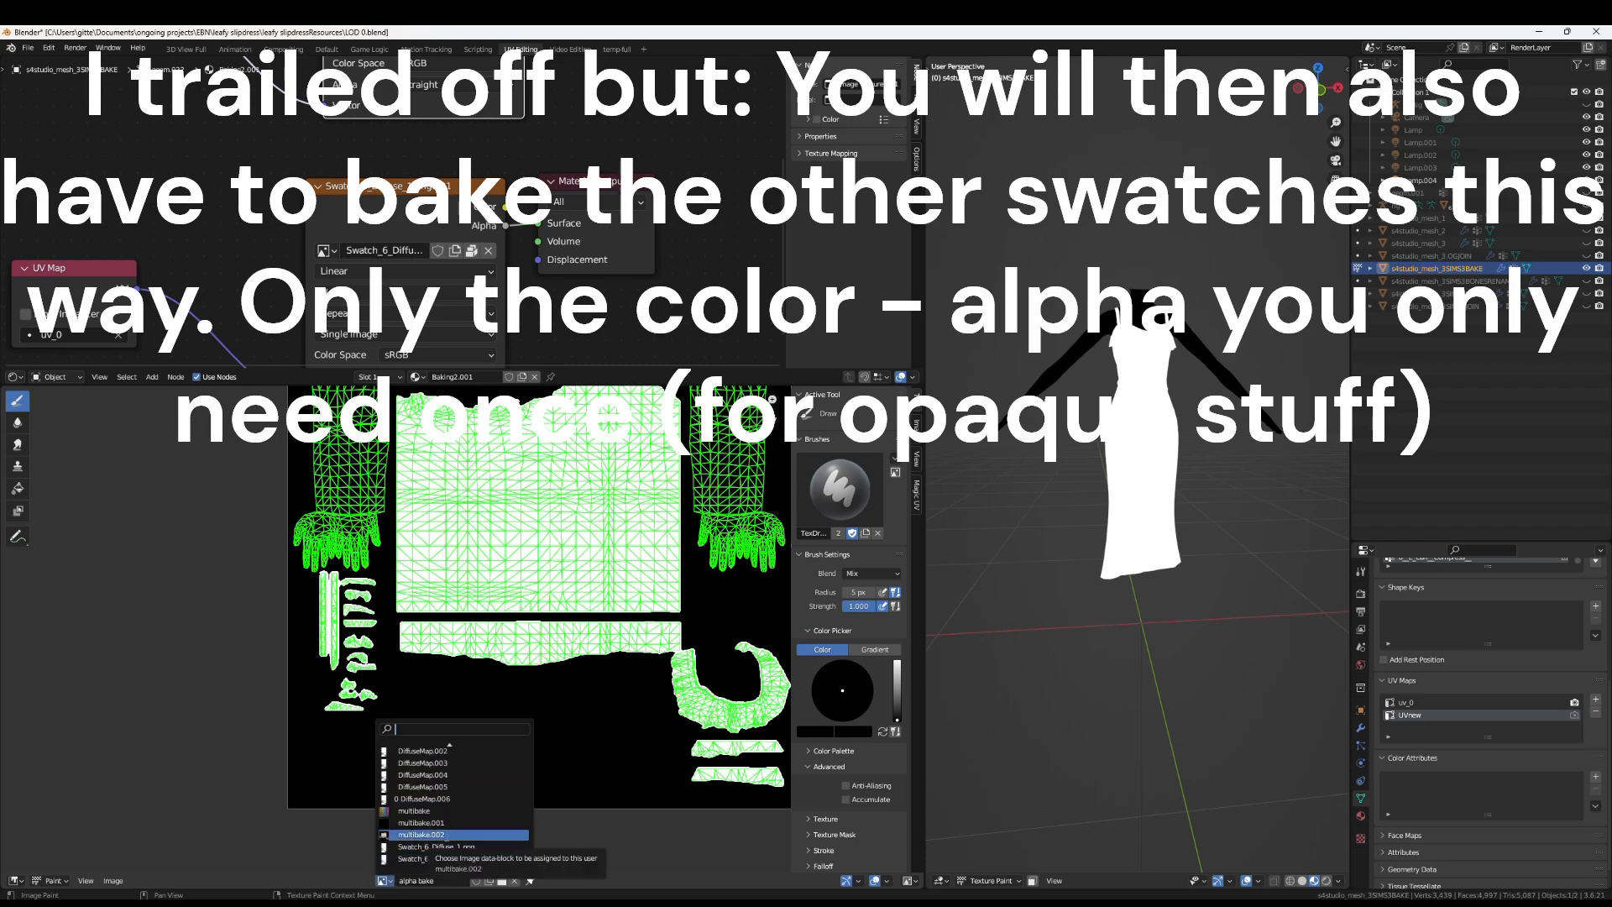
{"action": "left_click", "coordinate": [436, 835]}
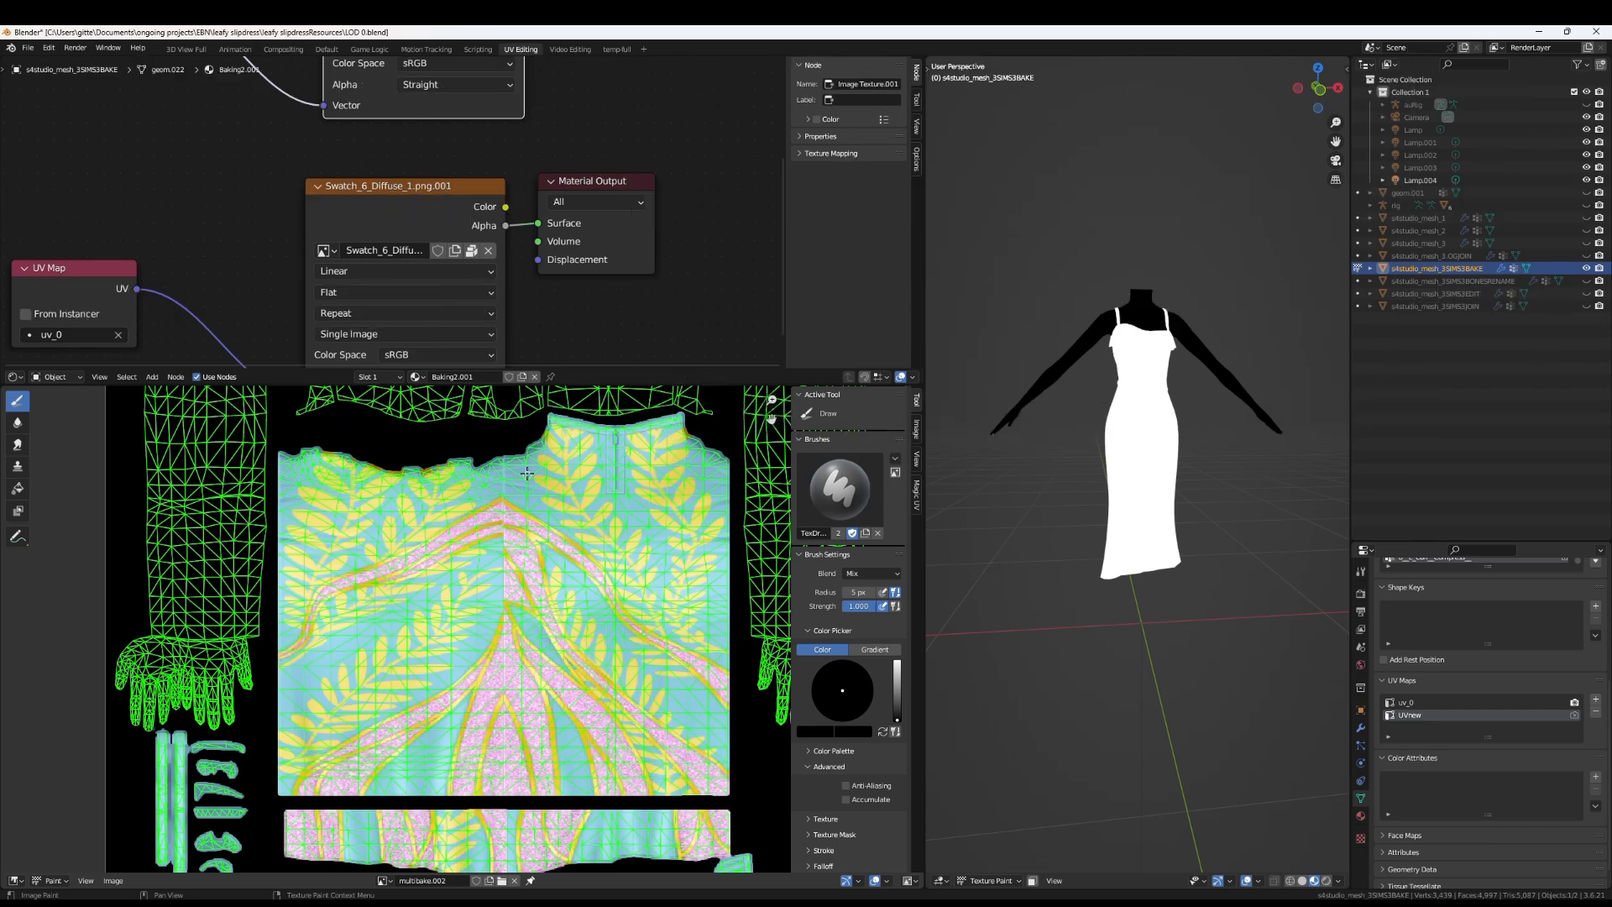
{"action": "scroll", "coordinate": [521, 470], "scroll_direction": "down", "scroll_amount": 2}
{"action": "middle_click_drag", "start_coordinate": [500, 614], "coordinate": [470, 534]}
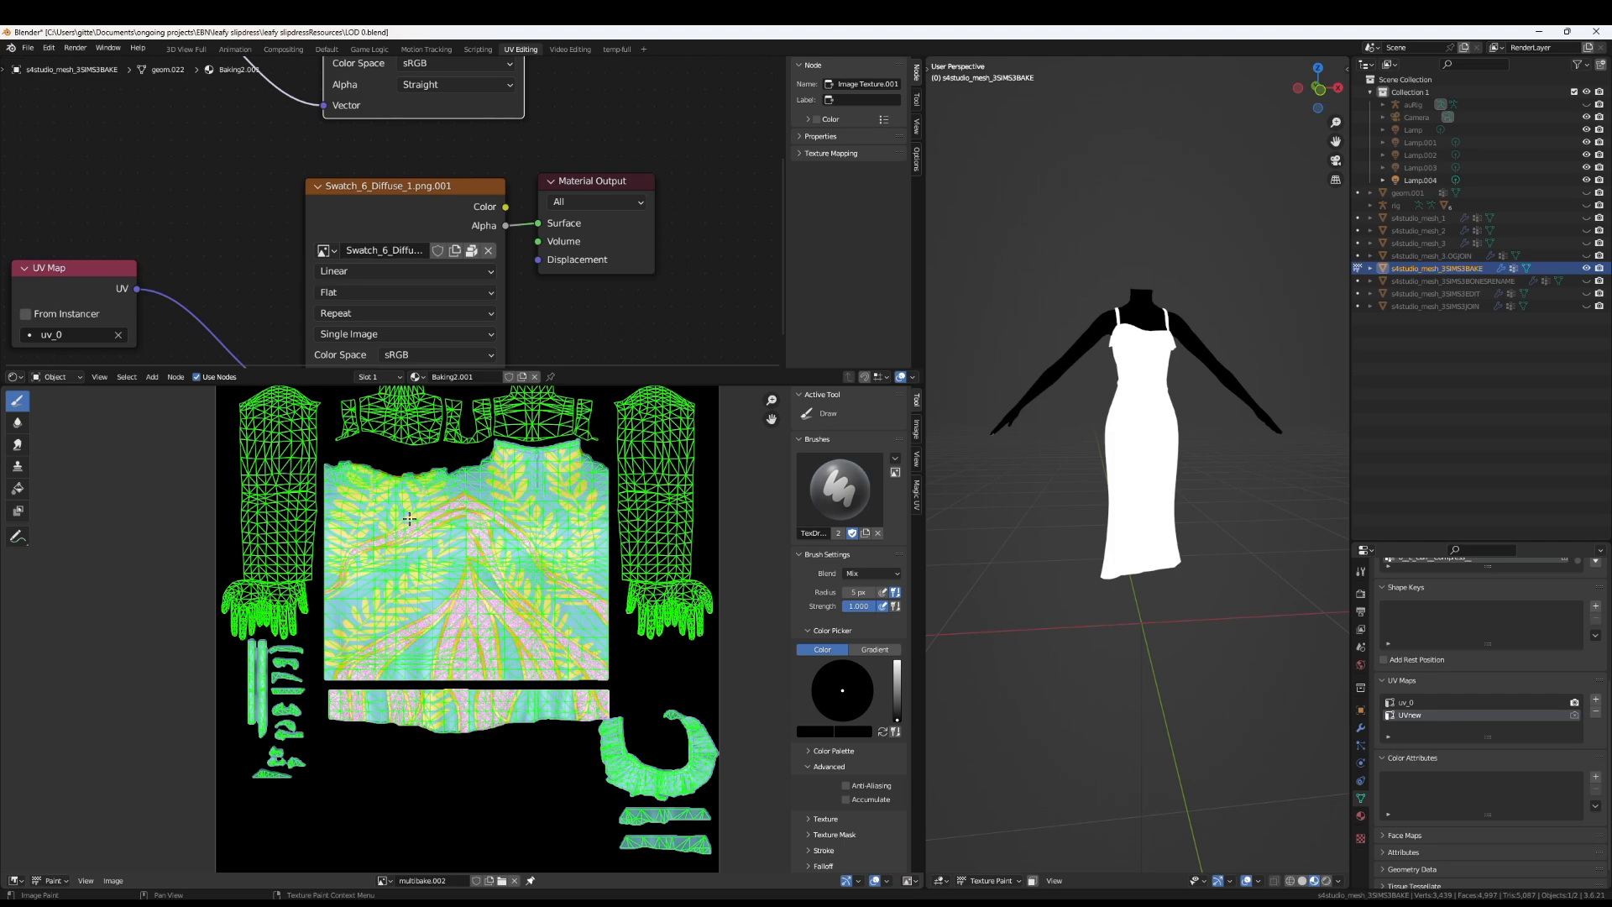
{"action": "scroll", "coordinate": [424, 522], "scroll_direction": "up", "scroll_amount": 6}
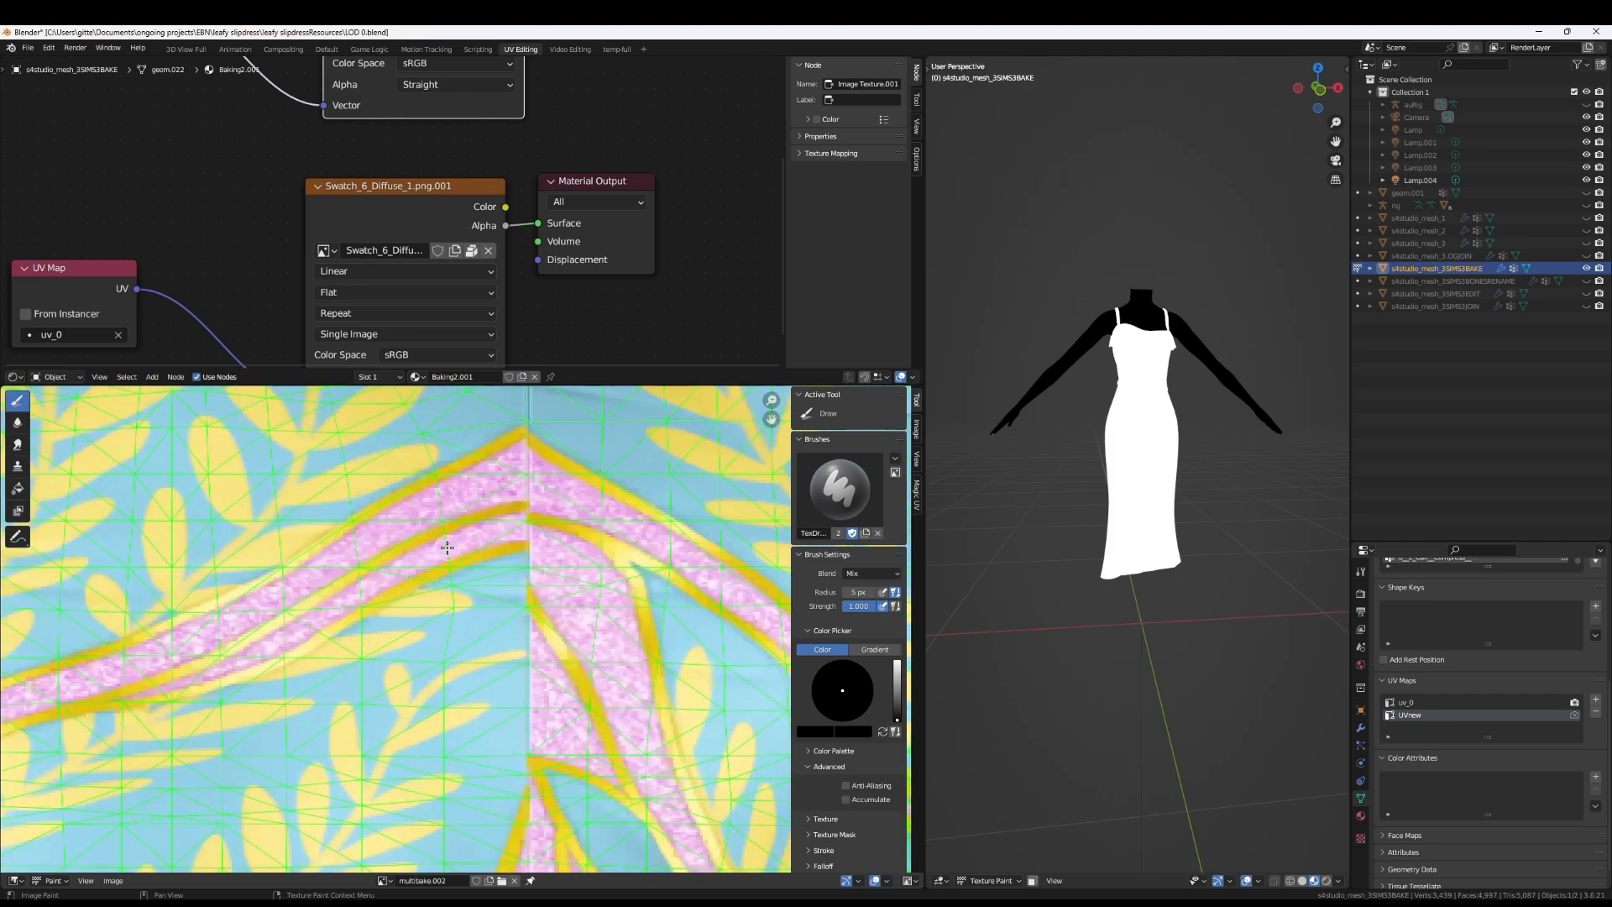
{"action": "middle_click_drag", "start_coordinate": [236, 420], "coordinate": [415, 592]}
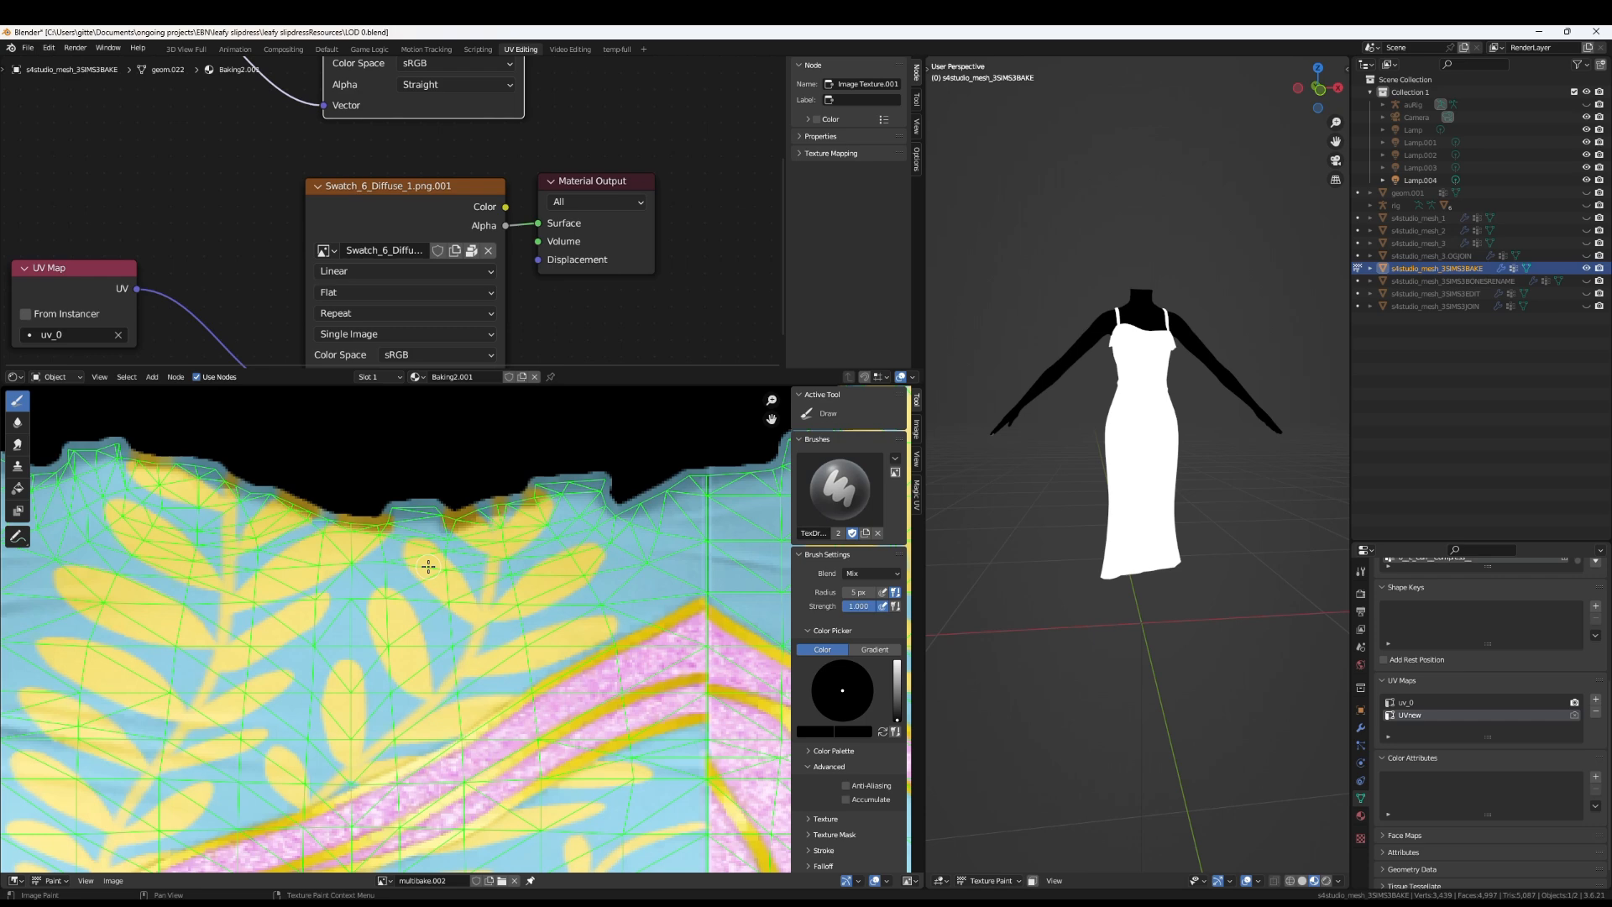
{"action": "scroll", "coordinate": [423, 561], "scroll_direction": "up", "scroll_amount": 3}
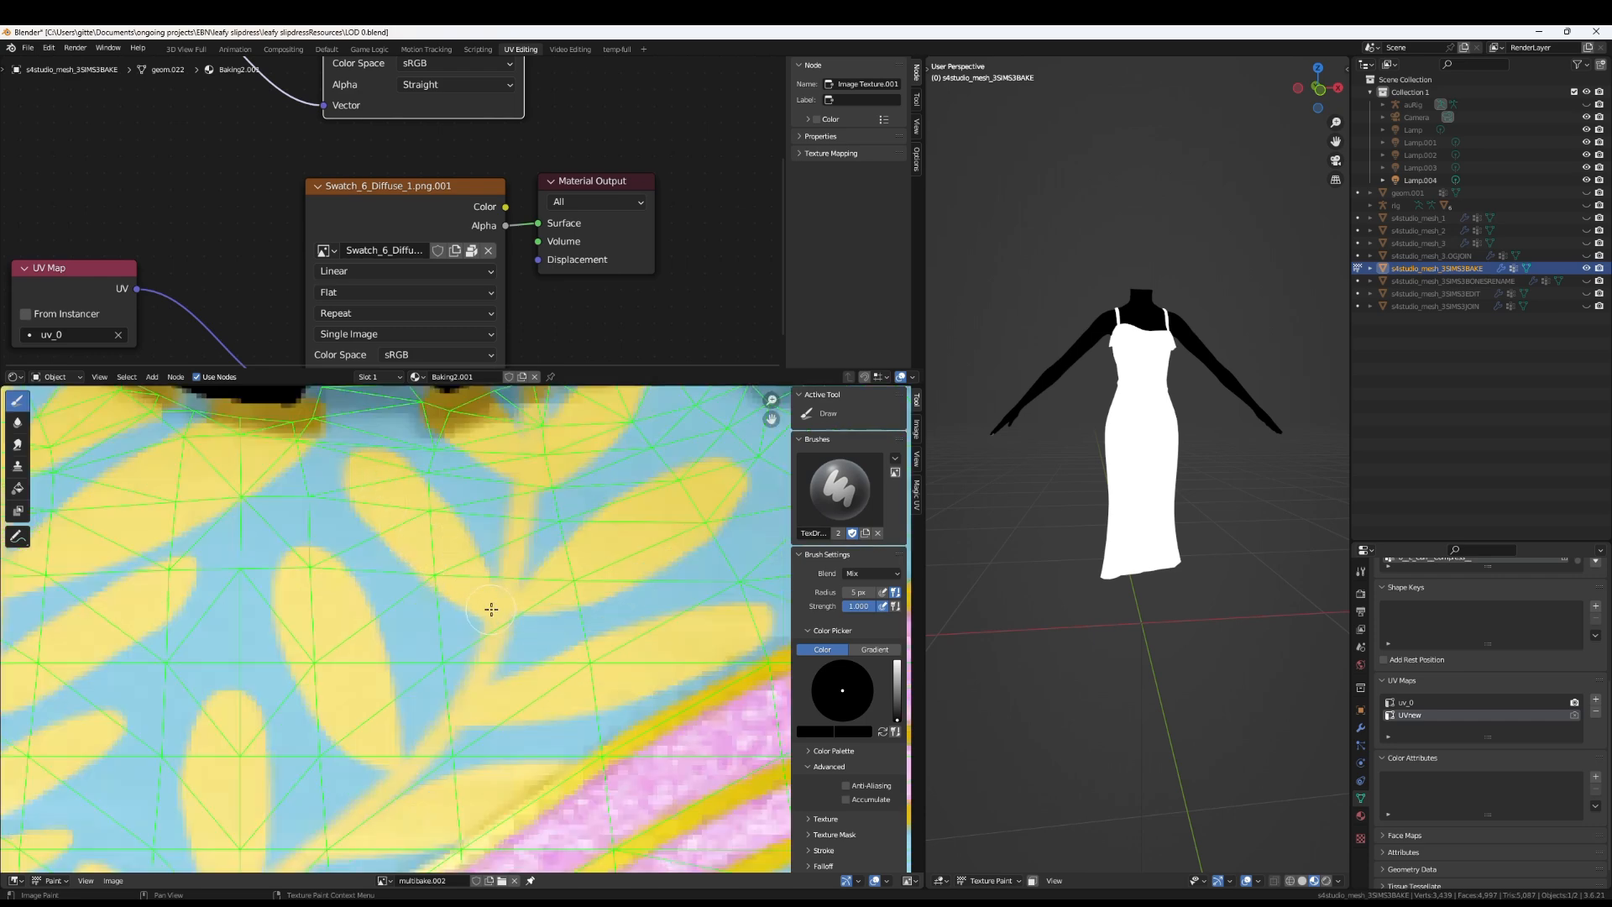
{"action": "scroll", "coordinate": [453, 530], "scroll_direction": "down", "scroll_amount": 8}
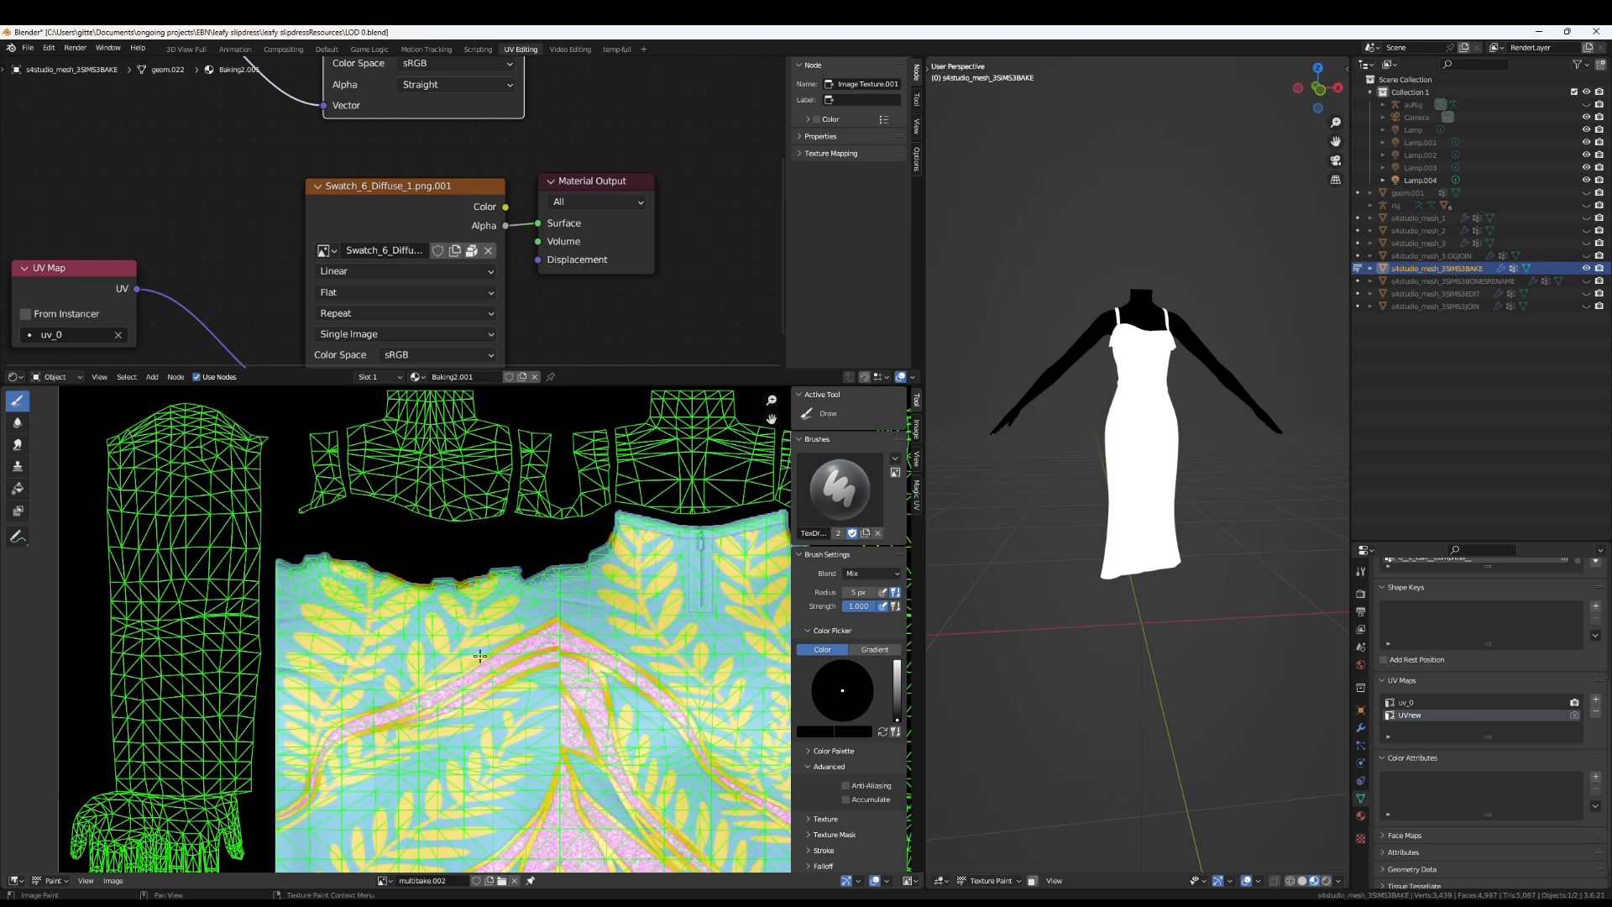
{"action": "scroll", "coordinate": [498, 659], "scroll_direction": "up", "scroll_amount": 2}
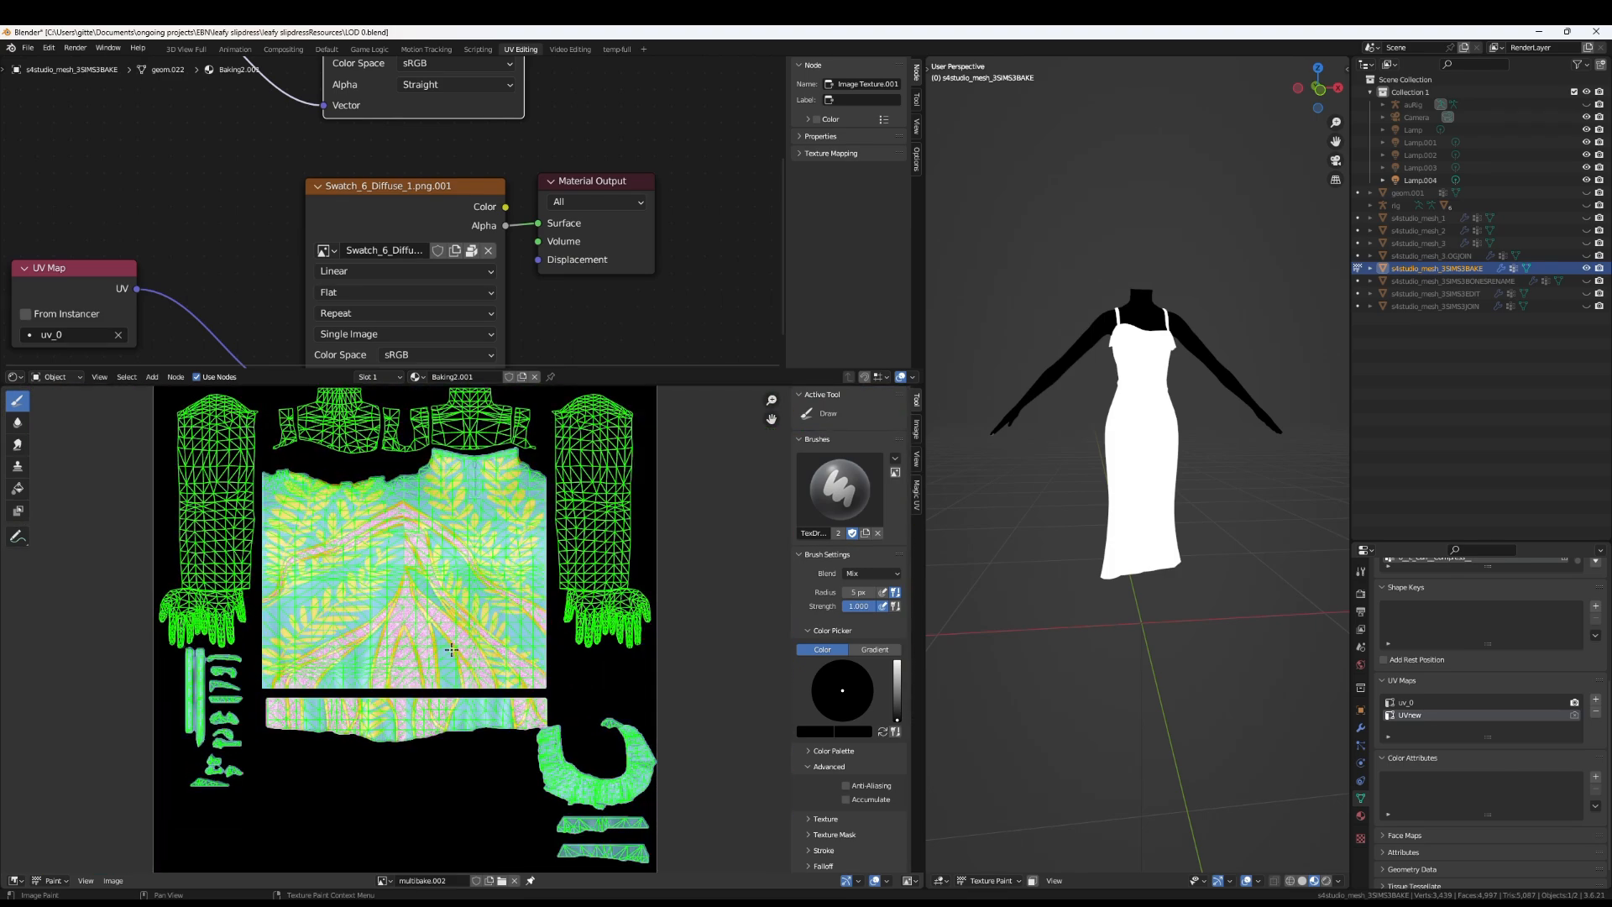
Replace the source node's Swatch_6_Diffuse_1.png texture with leafyslipdressalphatobake kopie.png from the mine folder
{"action": "left_click", "coordinate": [325, 251]}
{"action": "left_click", "coordinate": [488, 250]}
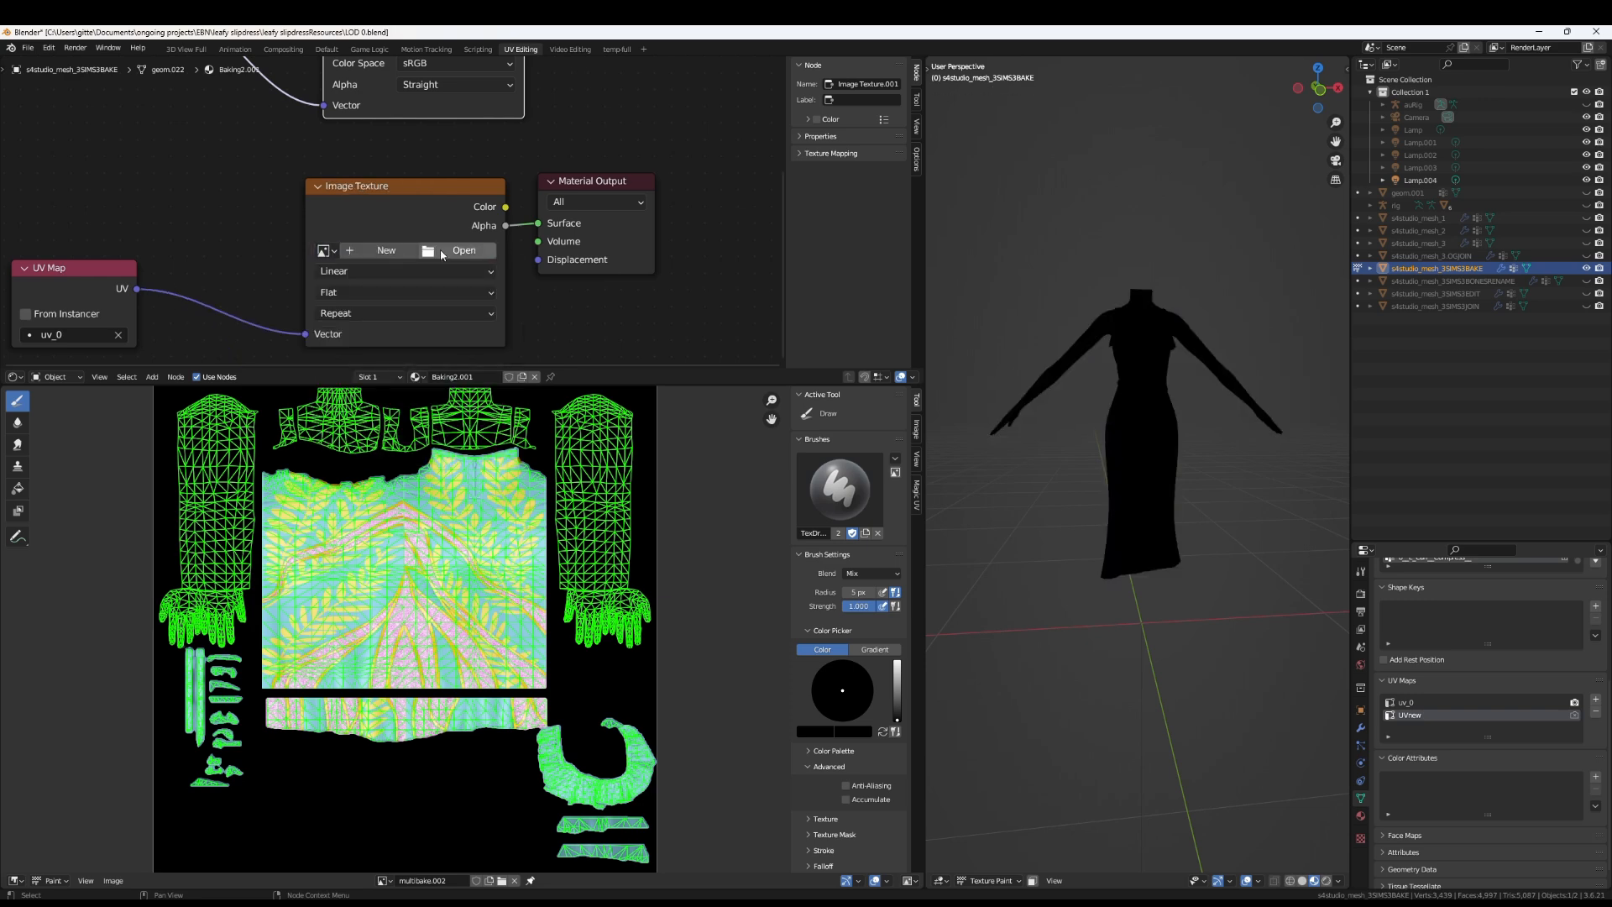
{"action": "left_click", "coordinate": [462, 250]}
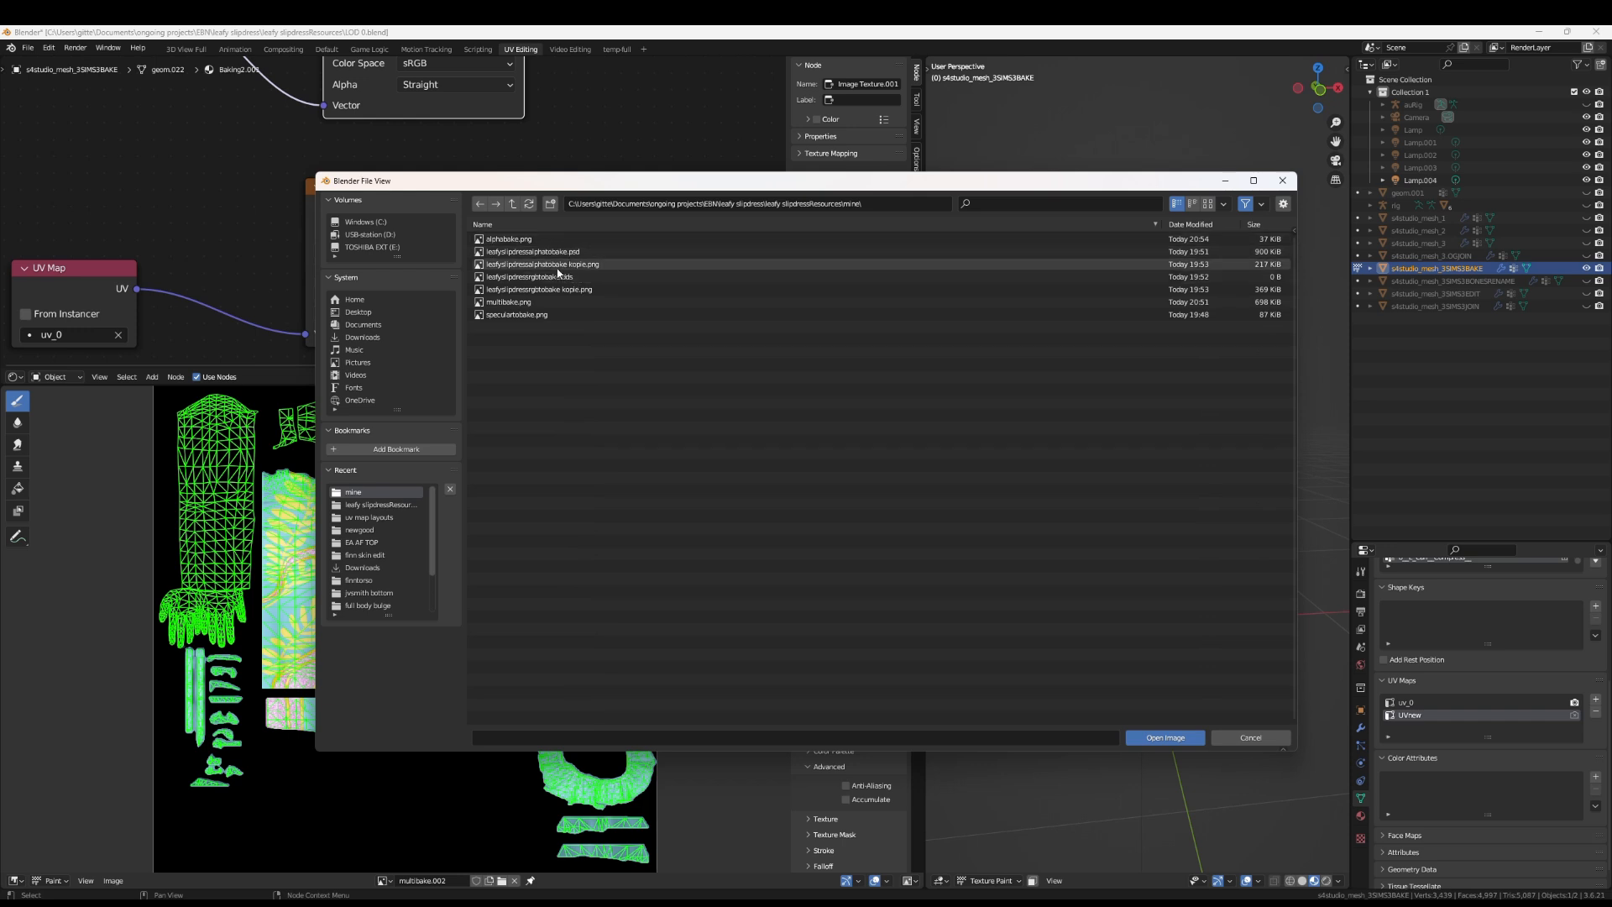
{"action": "left_click", "coordinate": [558, 265]}
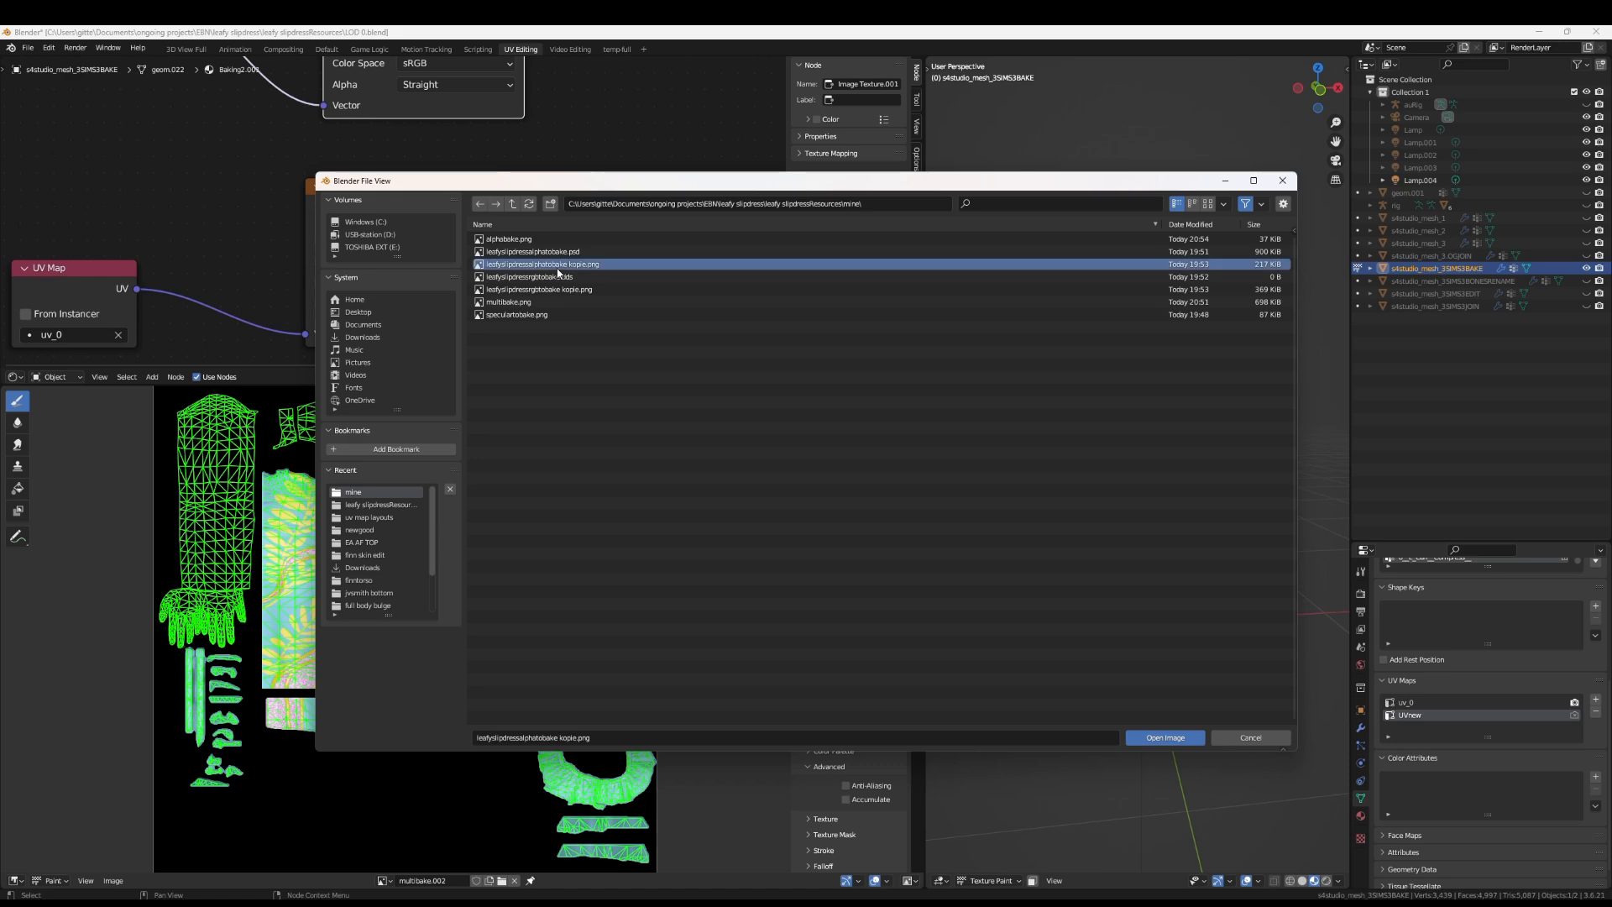
{"action": "left_click", "coordinate": [1186, 738]}
{"action": "scroll", "coordinate": [1139, 453], "scroll_direction": "down", "scroll_amount": 1}
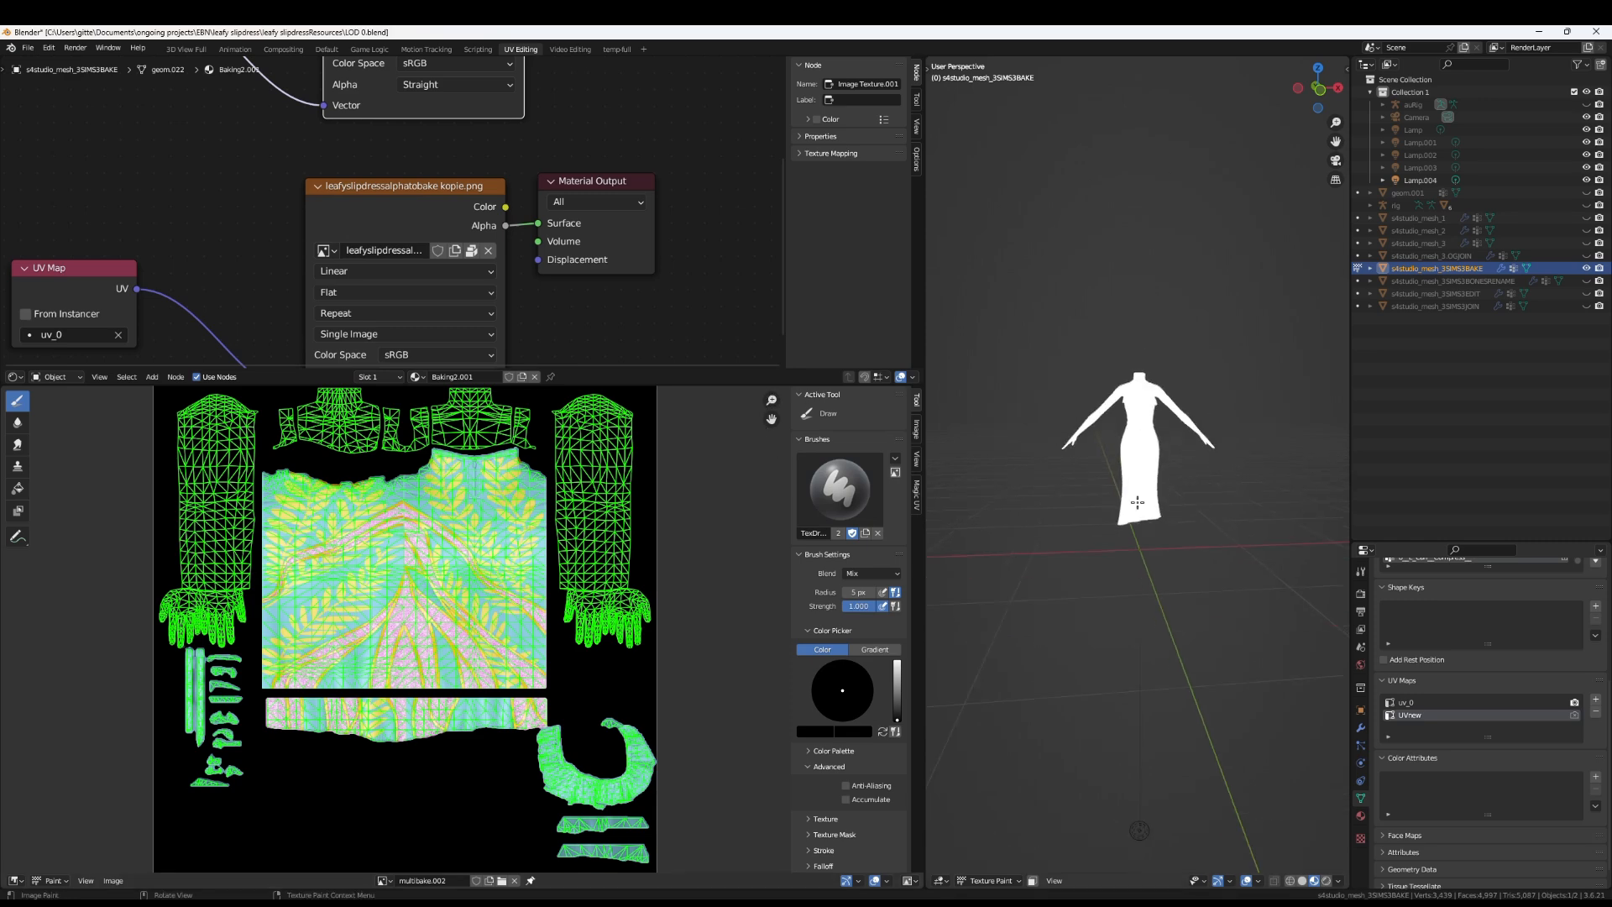
Connect the source texture's Color output to the Material Output's Surface and check the normal detail on the dress
{"action": "left_click_drag", "start_coordinate": [504, 206], "coordinate": [537, 222]}
{"action": "scroll", "coordinate": [1184, 562], "scroll_direction": "up", "scroll_amount": 5}
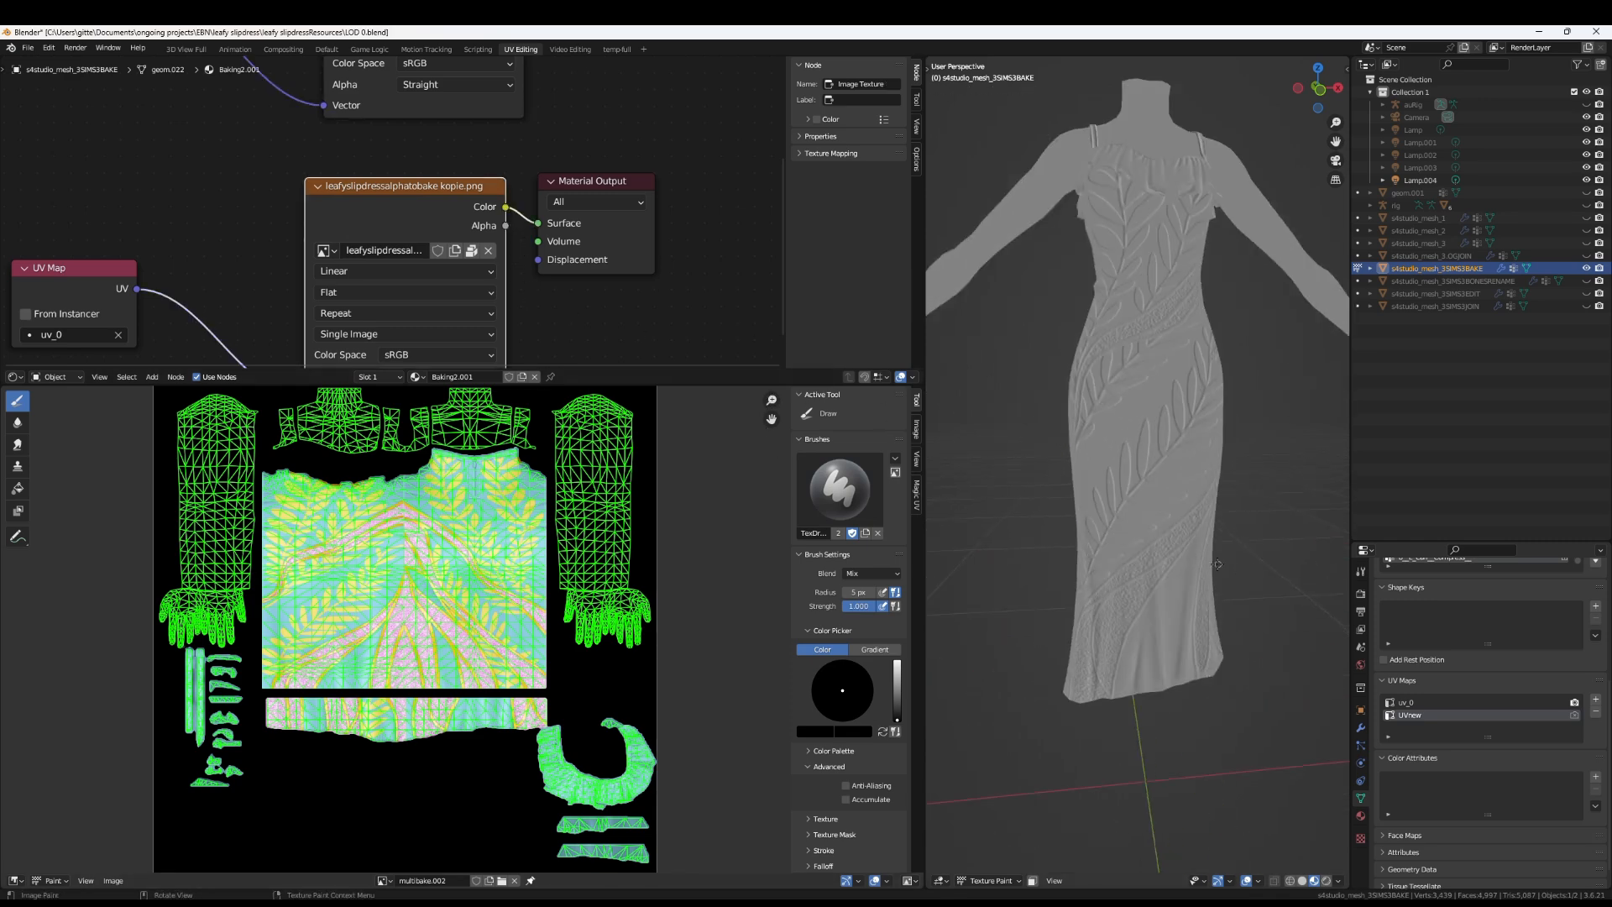
{"action": "scroll", "coordinate": [1183, 562], "scroll_direction": "up", "scroll_amount": 1}
{"action": "scroll", "coordinate": [559, 661], "scroll_direction": "down", "scroll_amount": 3}
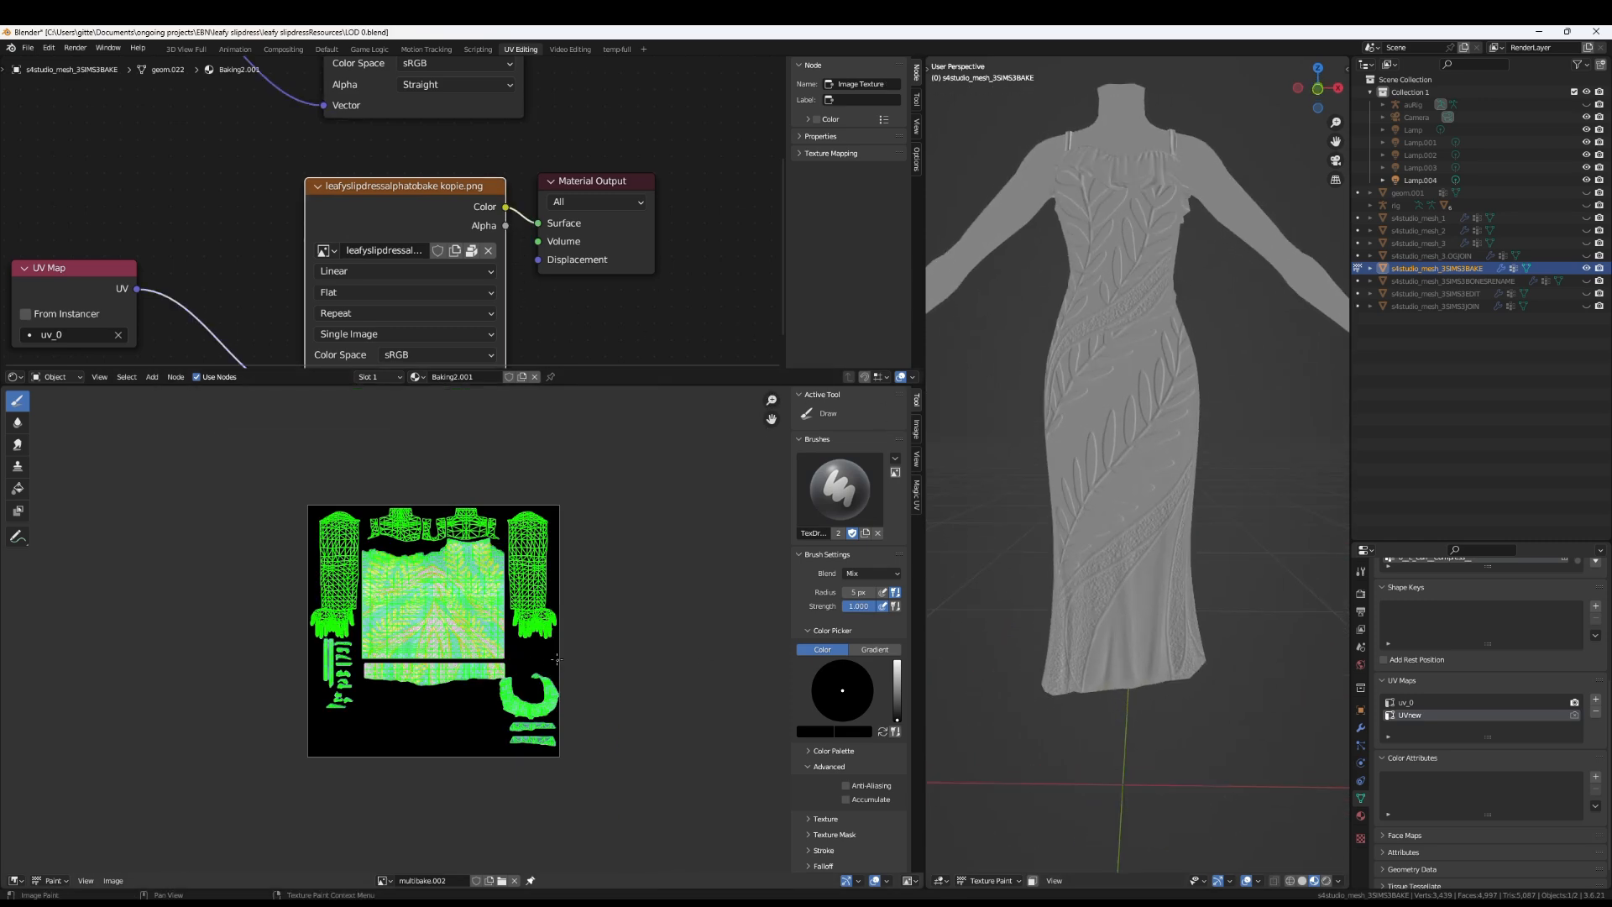
Replace the alpha bake image in the UVnew target texture node with a new 1024 px image named normalalphabake
{"action": "scroll", "coordinate": [420, 168], "scroll_direction": "down", "scroll_amount": 7}
{"action": "middle_click_drag", "start_coordinate": [411, 134], "coordinate": [450, 276]}
{"action": "left_click", "coordinate": [442, 192]}
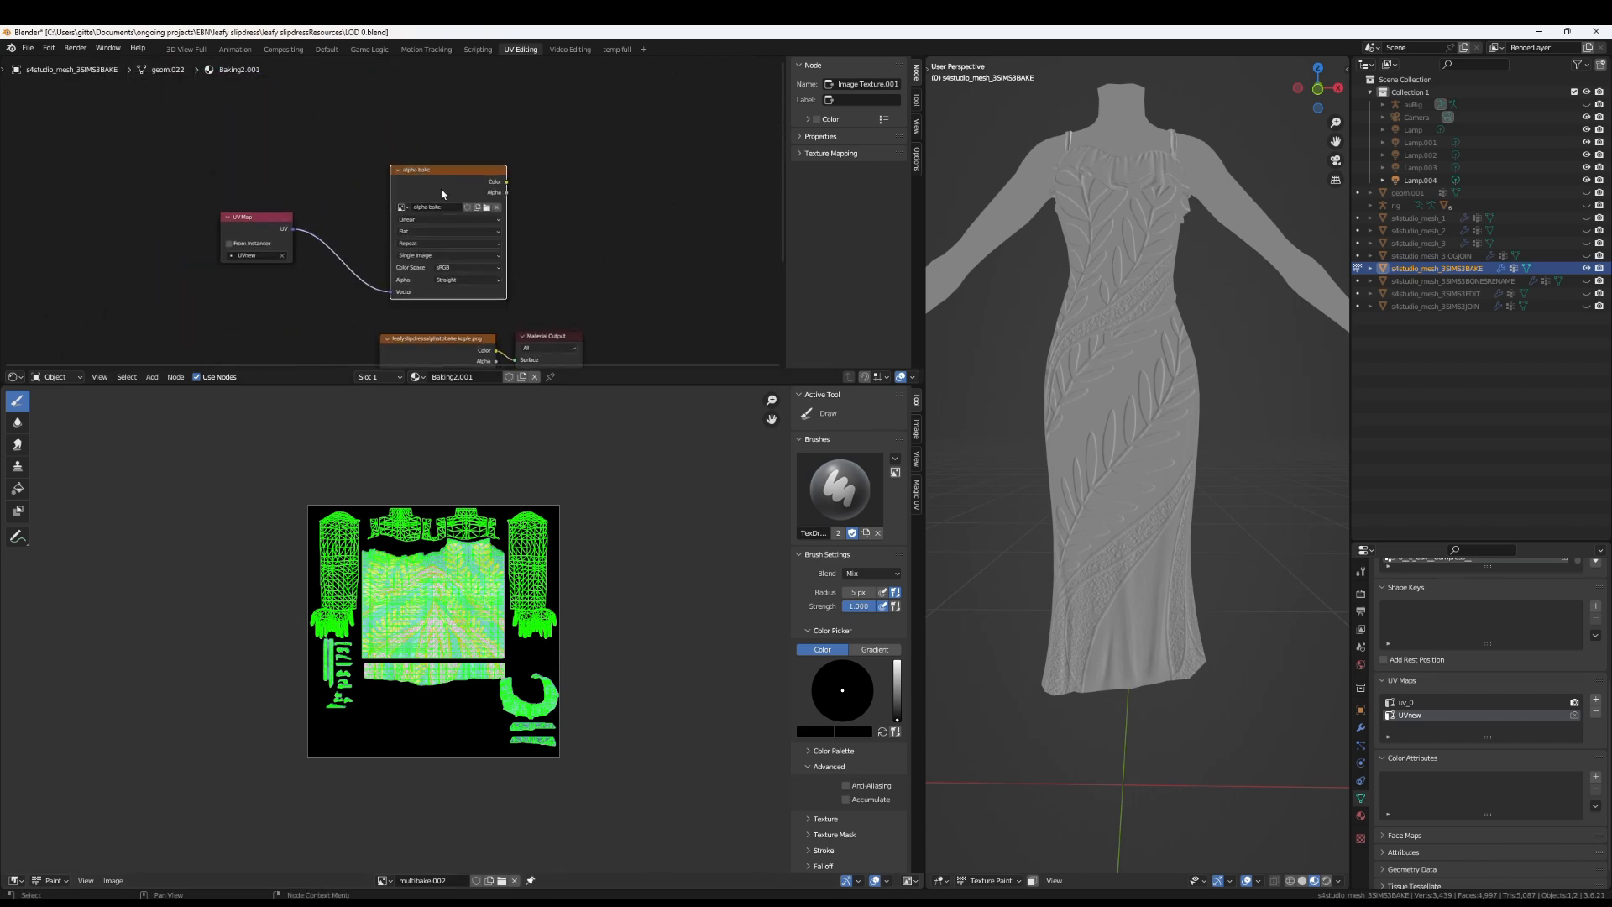
{"action": "left_click", "coordinate": [486, 207]}
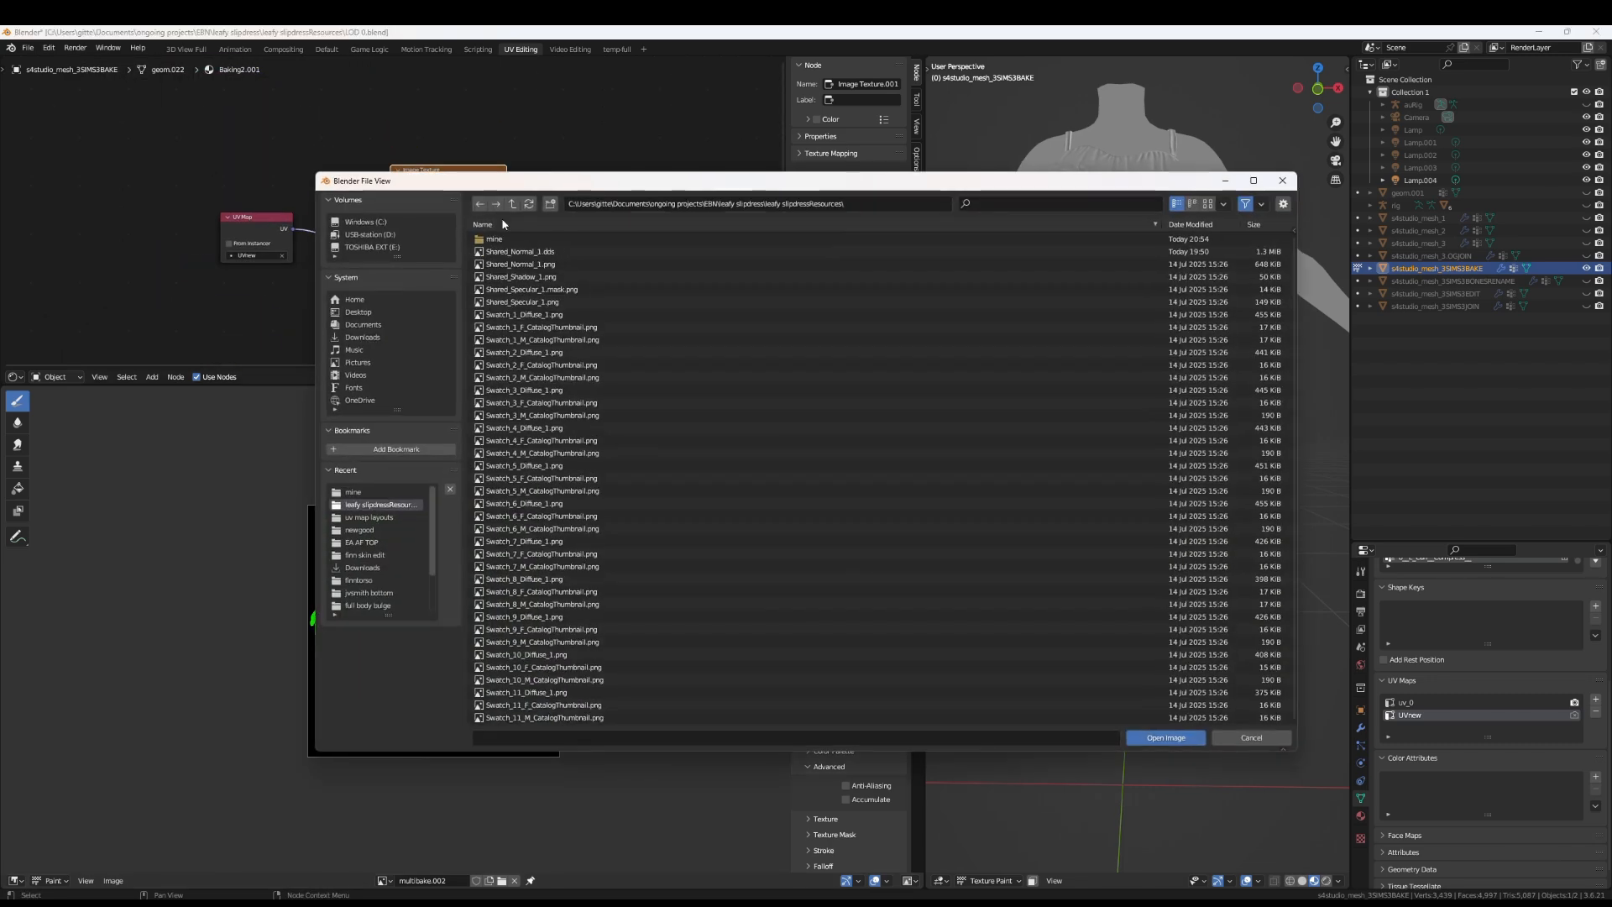
{"action": "left_click", "coordinate": [1282, 181]}
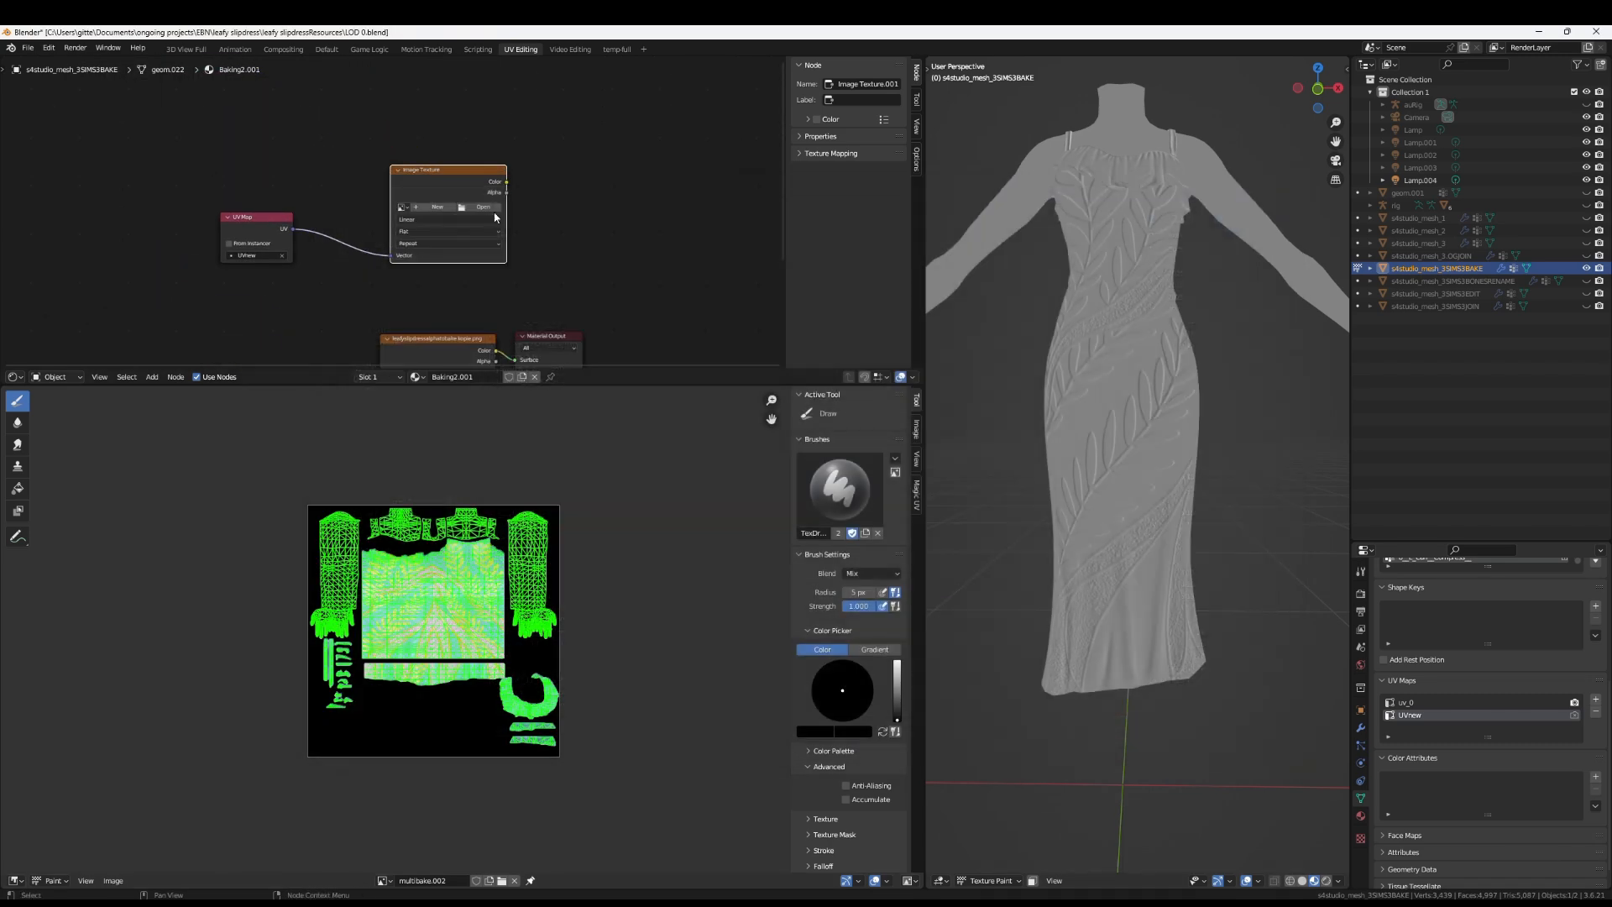
{"action": "left_click", "coordinate": [429, 206]}
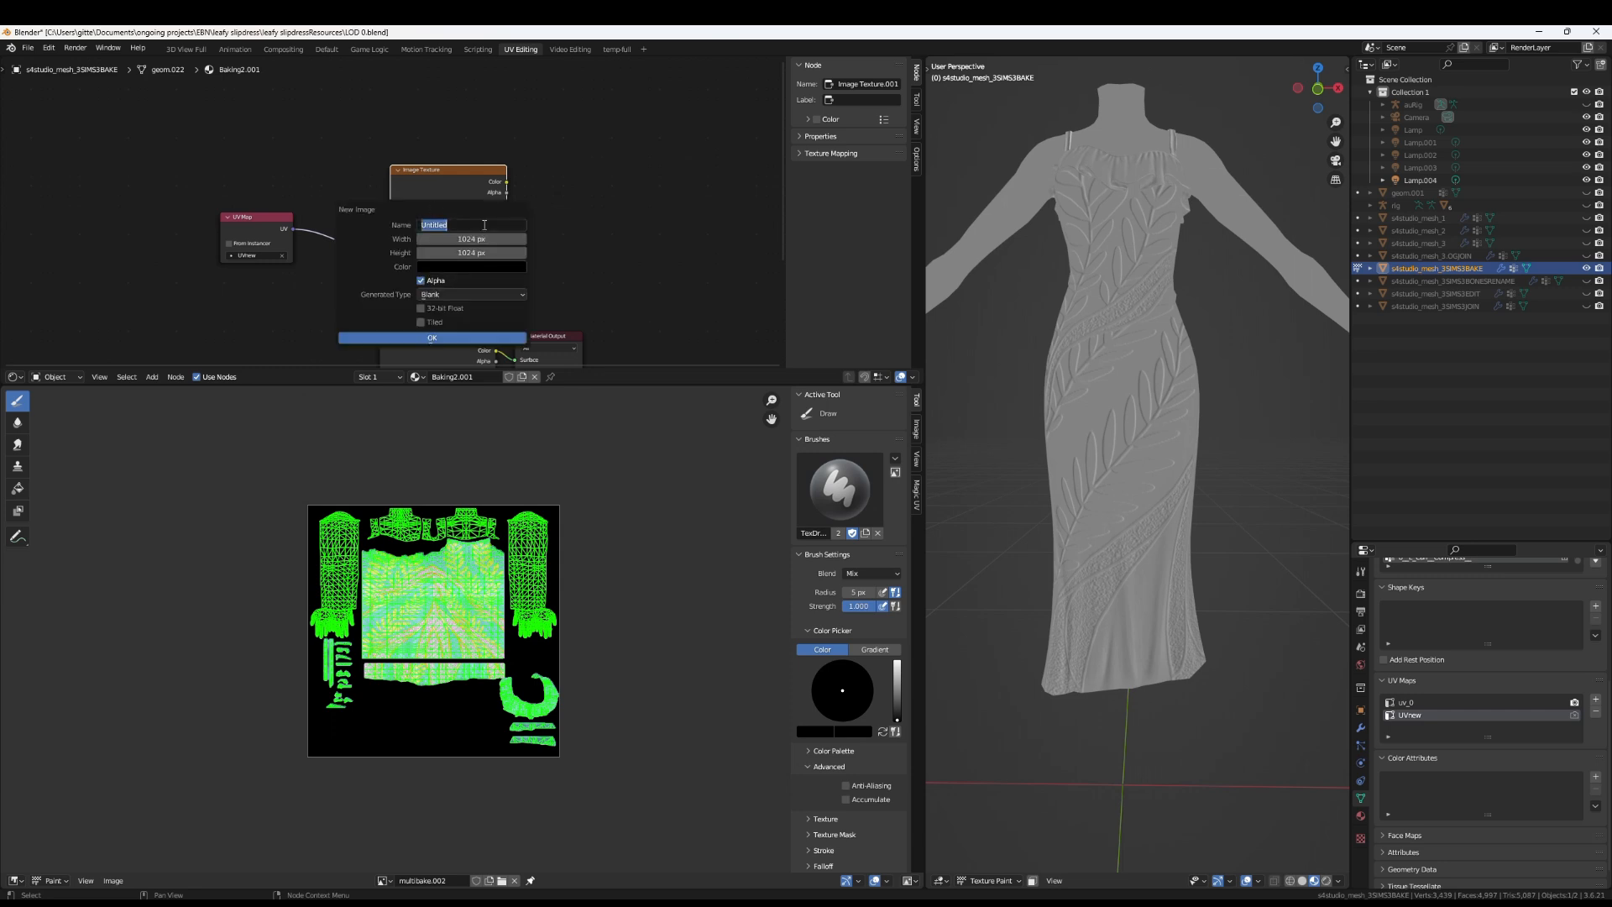
{"action": "type", "text": "anormal"}
{"action": "key", "text": "ctrl+BackSpace"}
{"action": "type", "text": "normalalphabake"}
{"action": "left_click", "coordinate": [467, 338]}
Bake the normal map's alpha texture into the normalalphabake image using the Emit bake type, and check the result
{"action": "scroll", "coordinate": [466, 200], "scroll_direction": "down", "scroll_amount": 4}
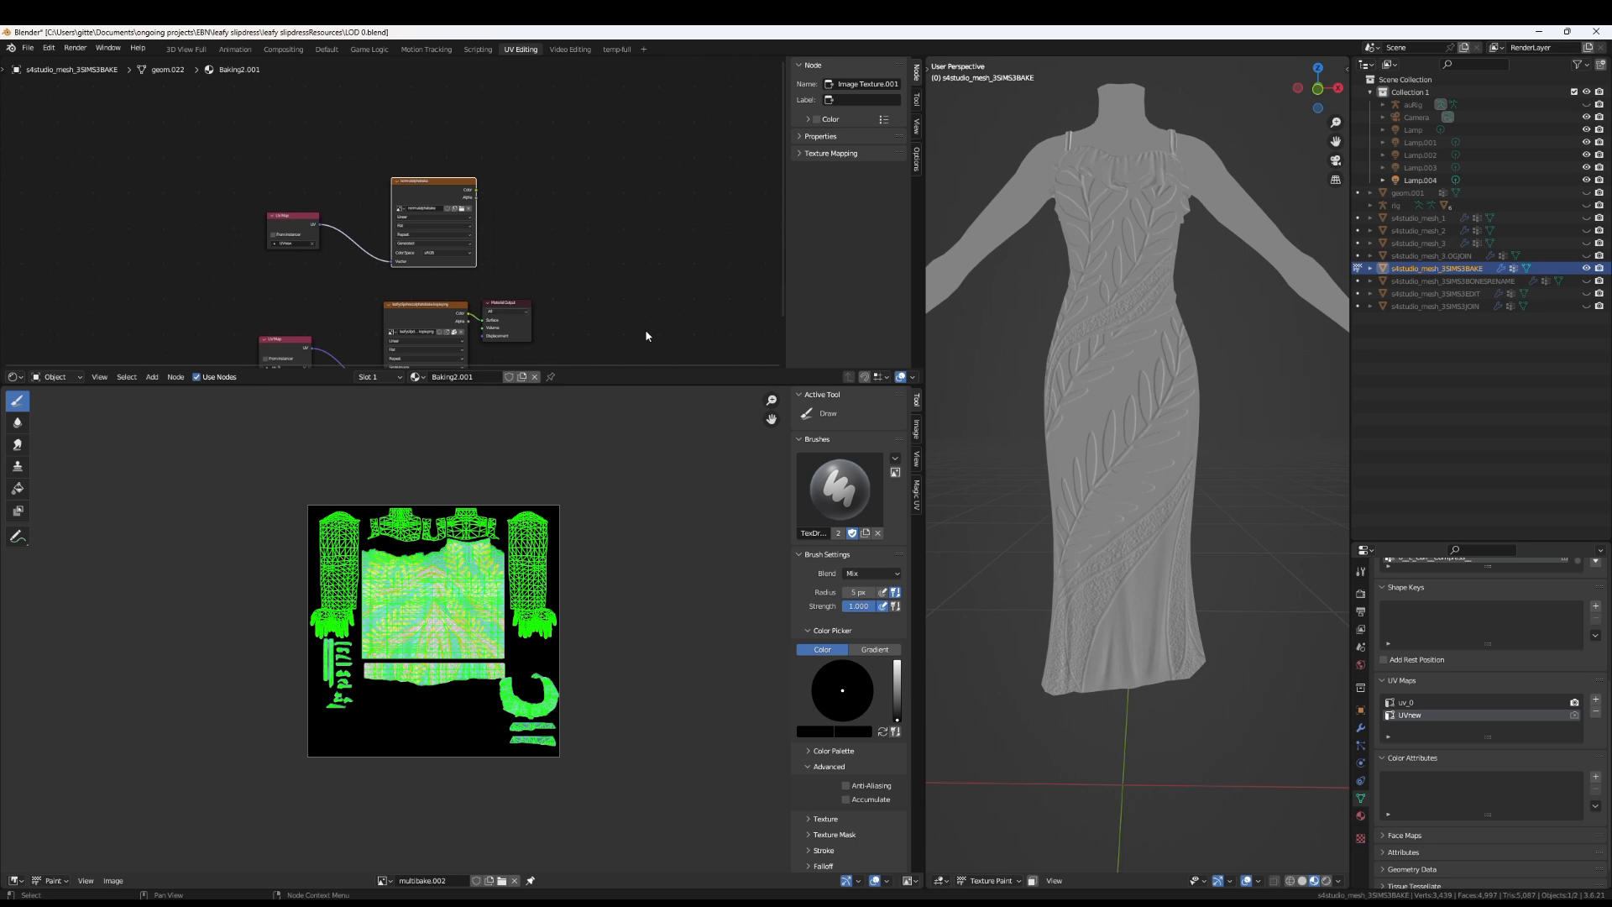
{"action": "middle_click_drag", "start_coordinate": [647, 338], "coordinate": [632, 272]}
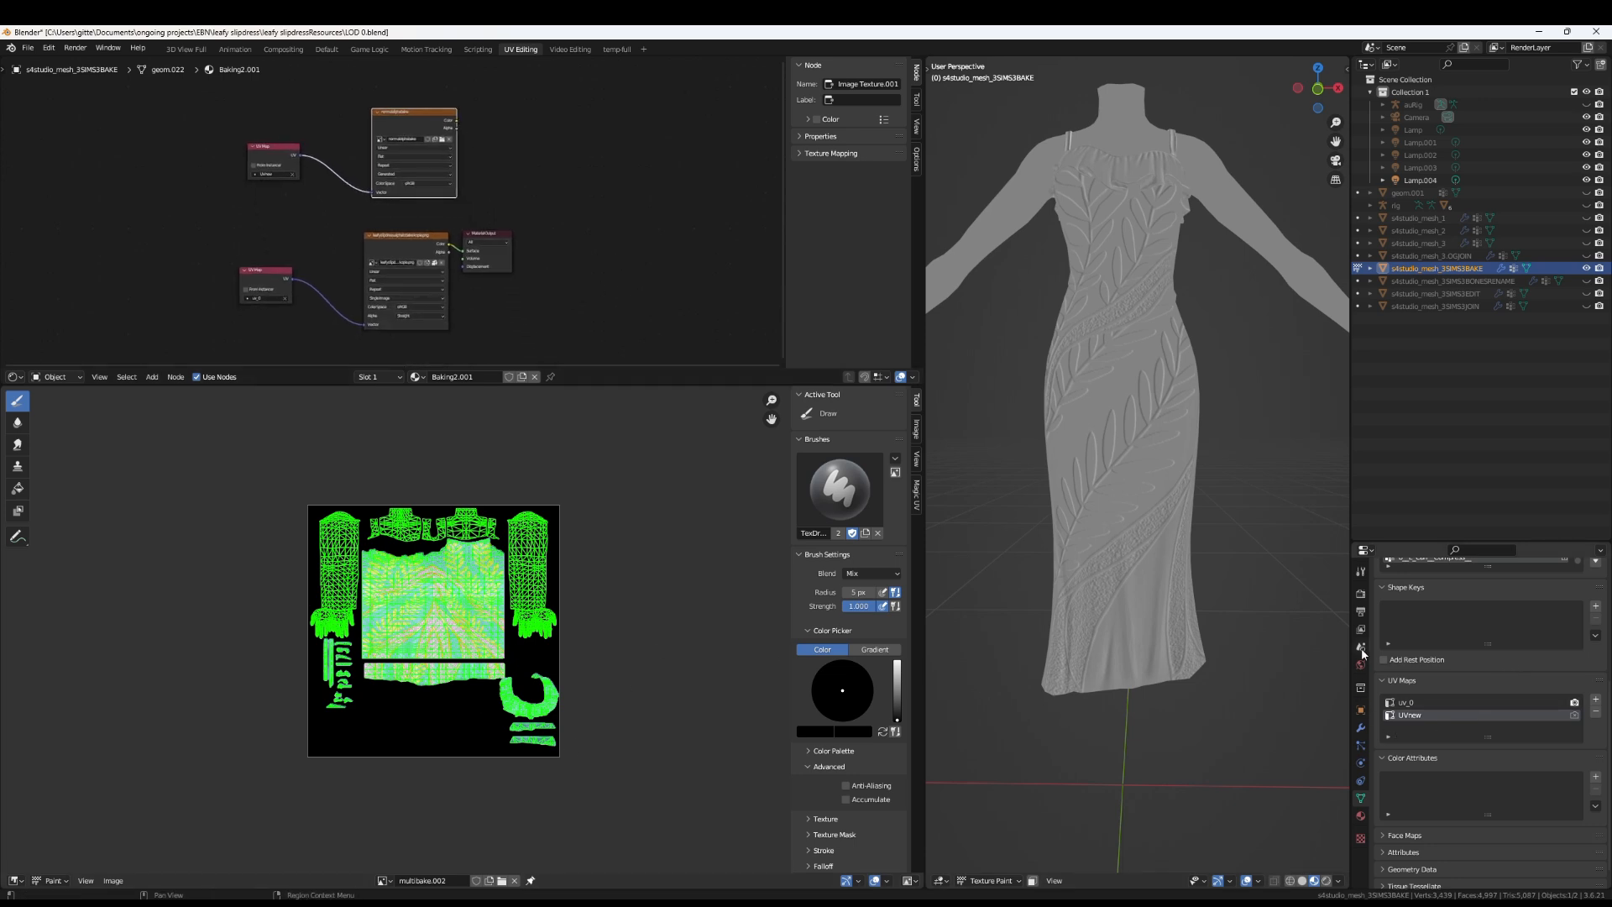
{"action": "left_click", "coordinate": [1361, 606]}
{"action": "left_click", "coordinate": [1359, 801]}
{"action": "scroll", "coordinate": [1472, 803], "scroll_direction": "down", "scroll_amount": 1}
{"action": "left_click", "coordinate": [1362, 597]}
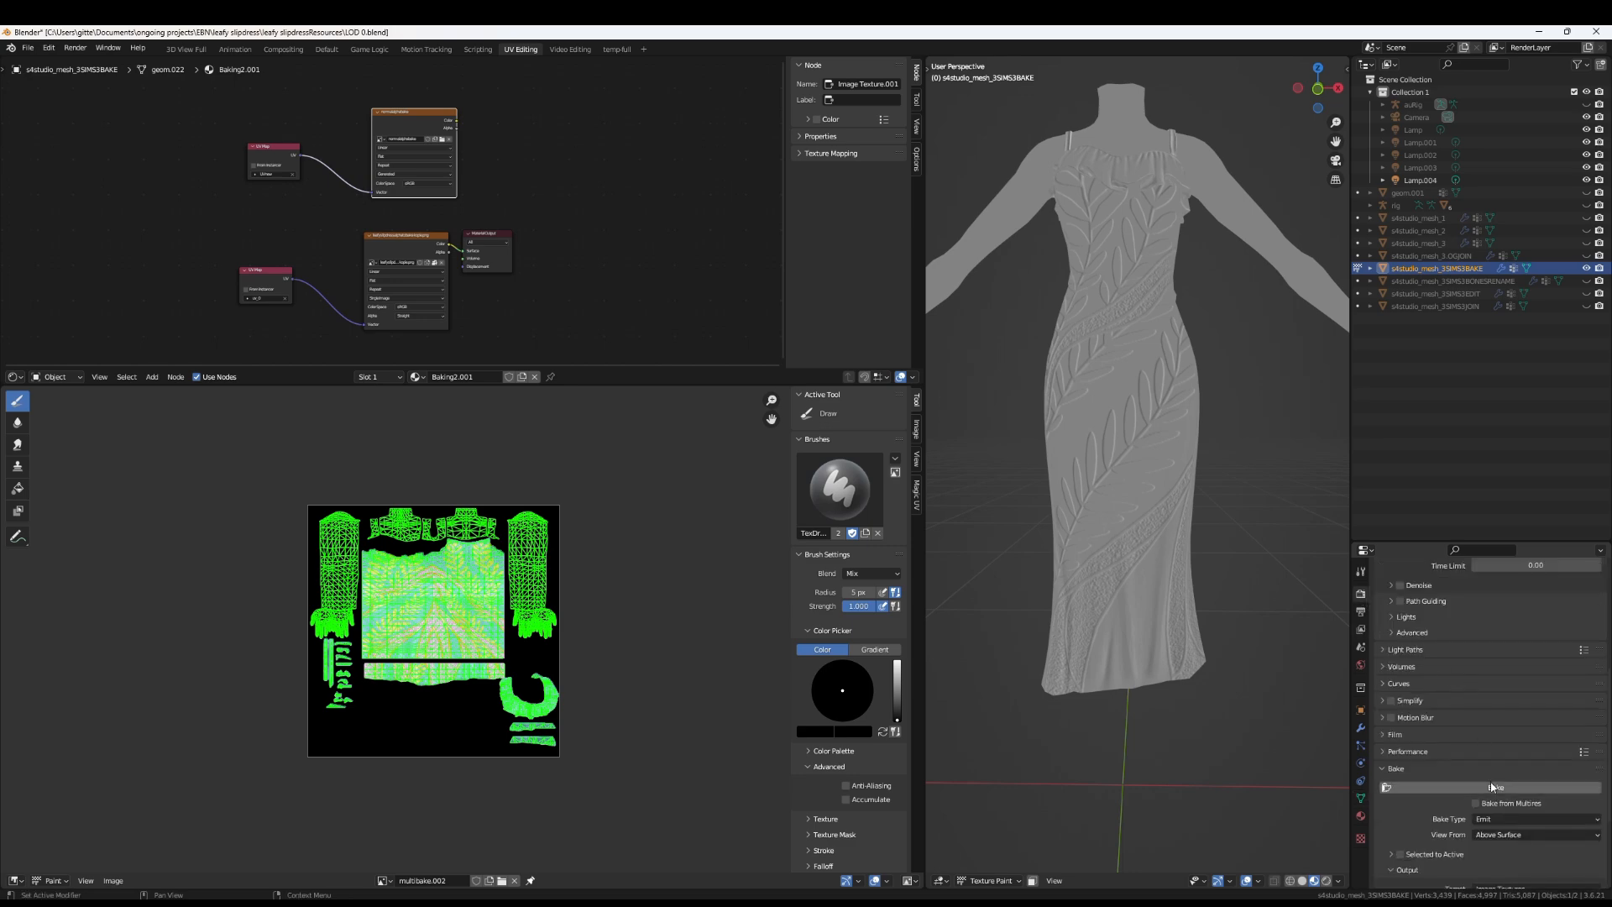
{"action": "left_click", "coordinate": [1492, 786]}
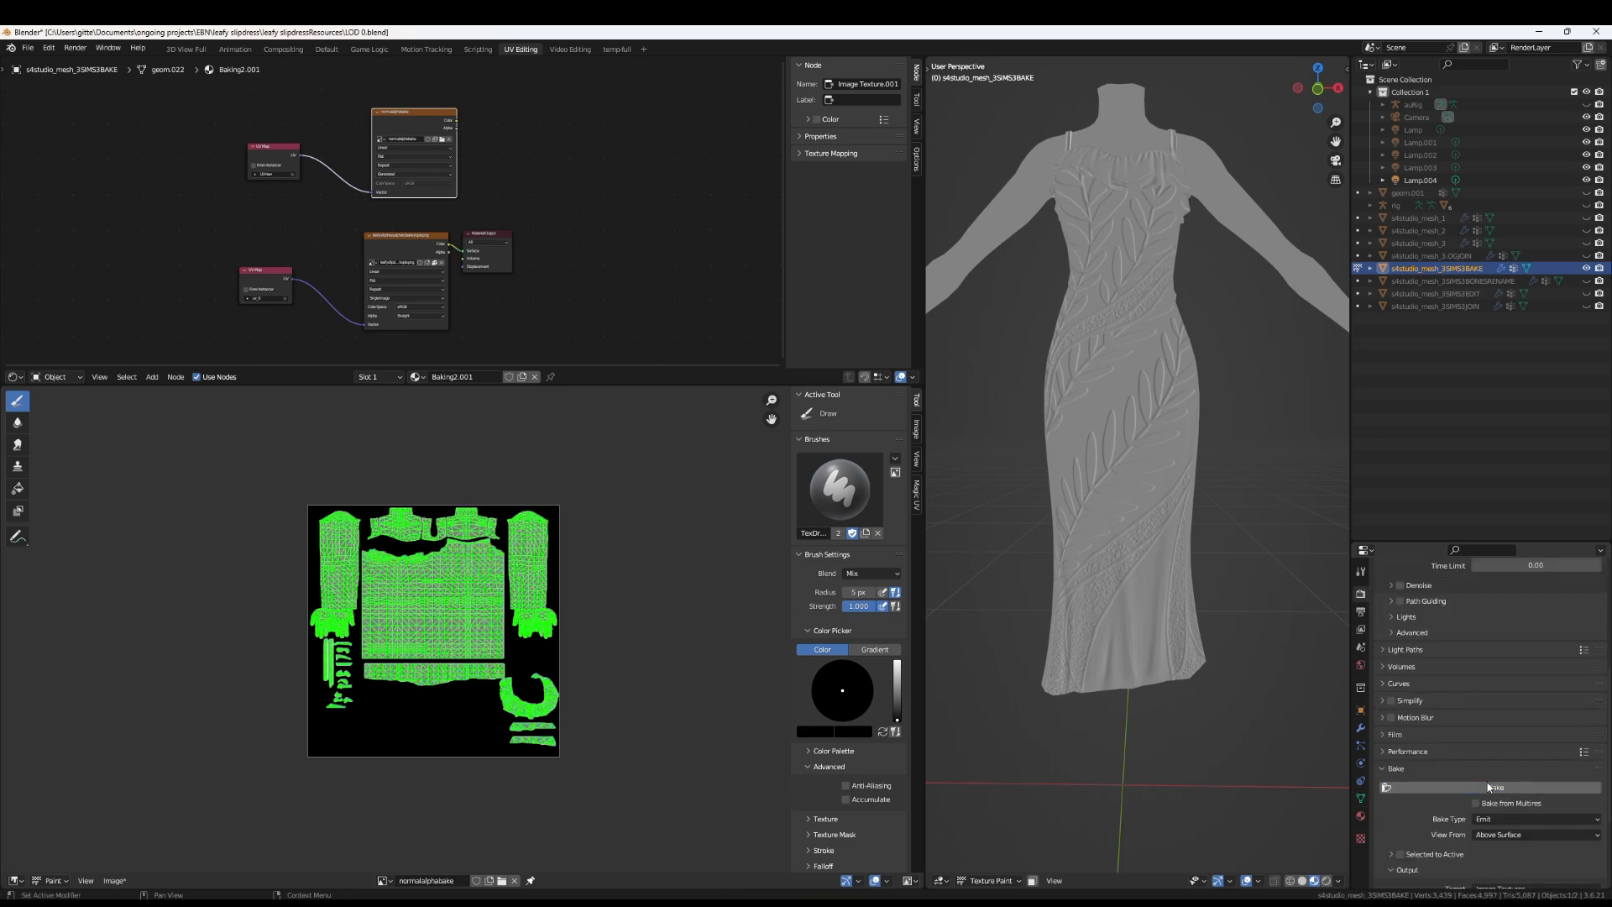
{"action": "scroll", "coordinate": [660, 627], "scroll_direction": "up", "scroll_amount": 4}
{"action": "middle_click_drag", "start_coordinate": [492, 625], "coordinate": [574, 650]}
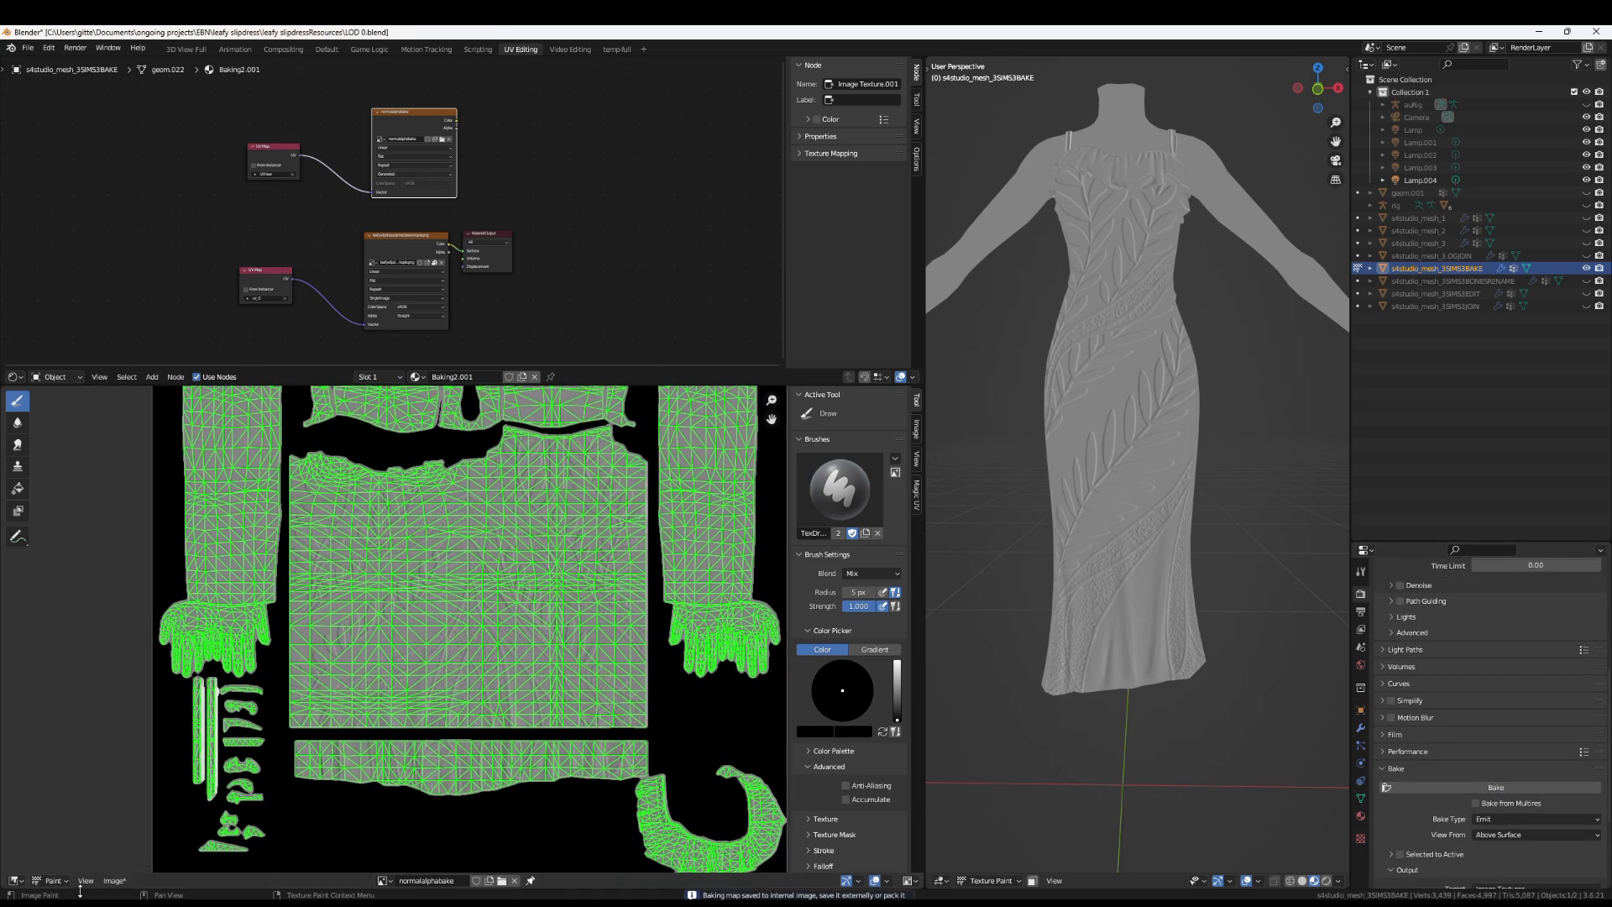
Save the baked image as normalalphabake.png in the mine folder
{"action": "left_click", "coordinate": [107, 883]}
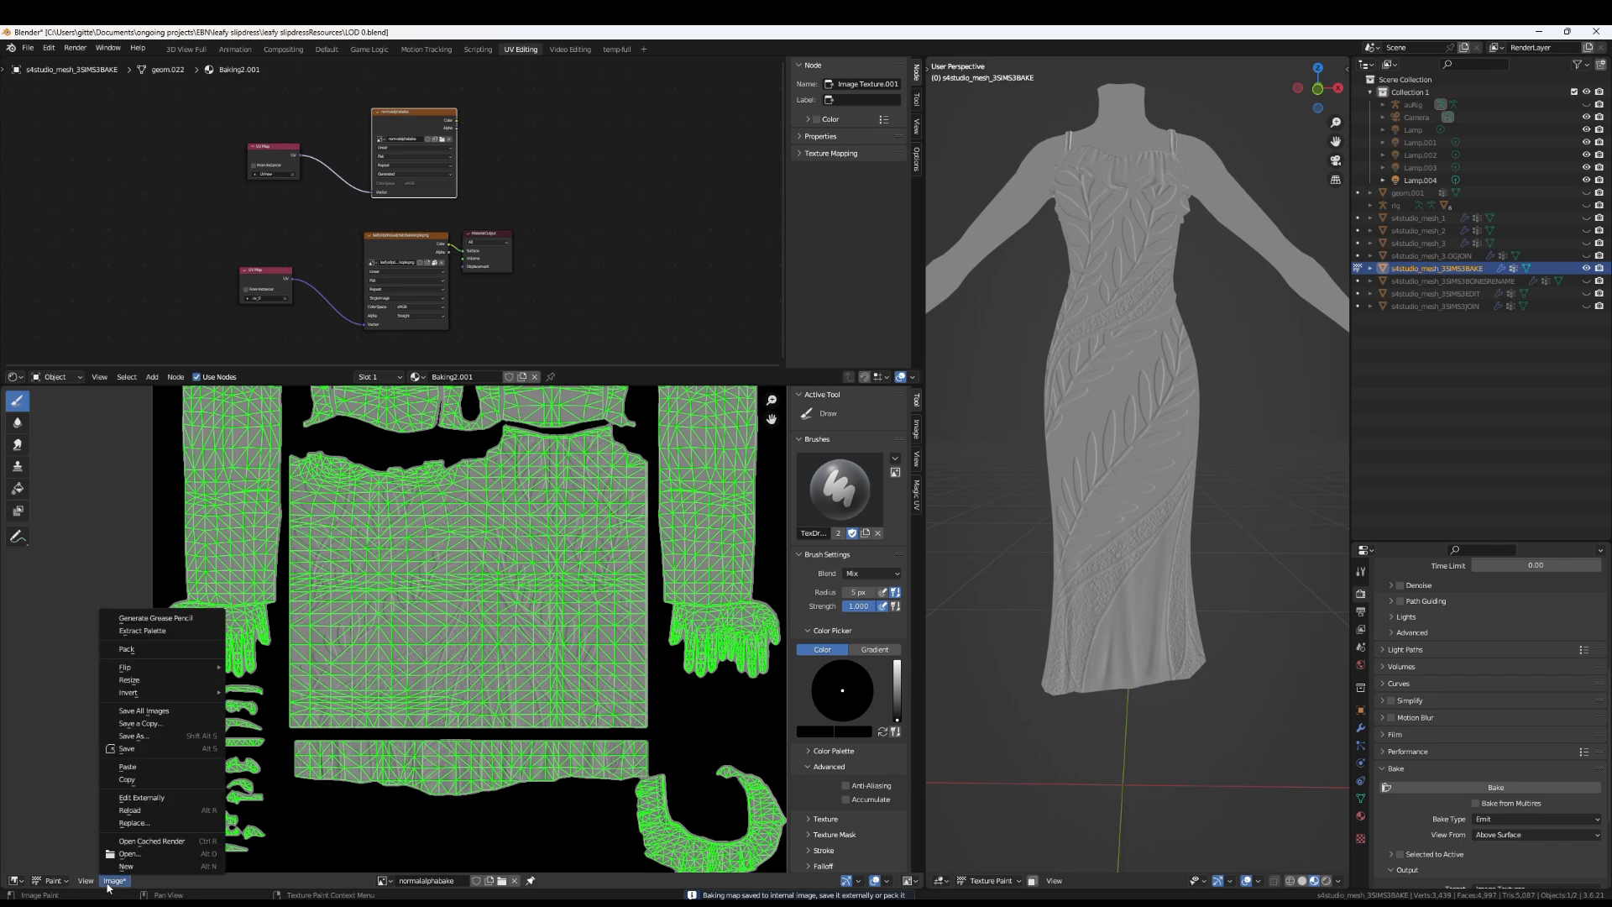
{"action": "left_click", "coordinate": [160, 724]}
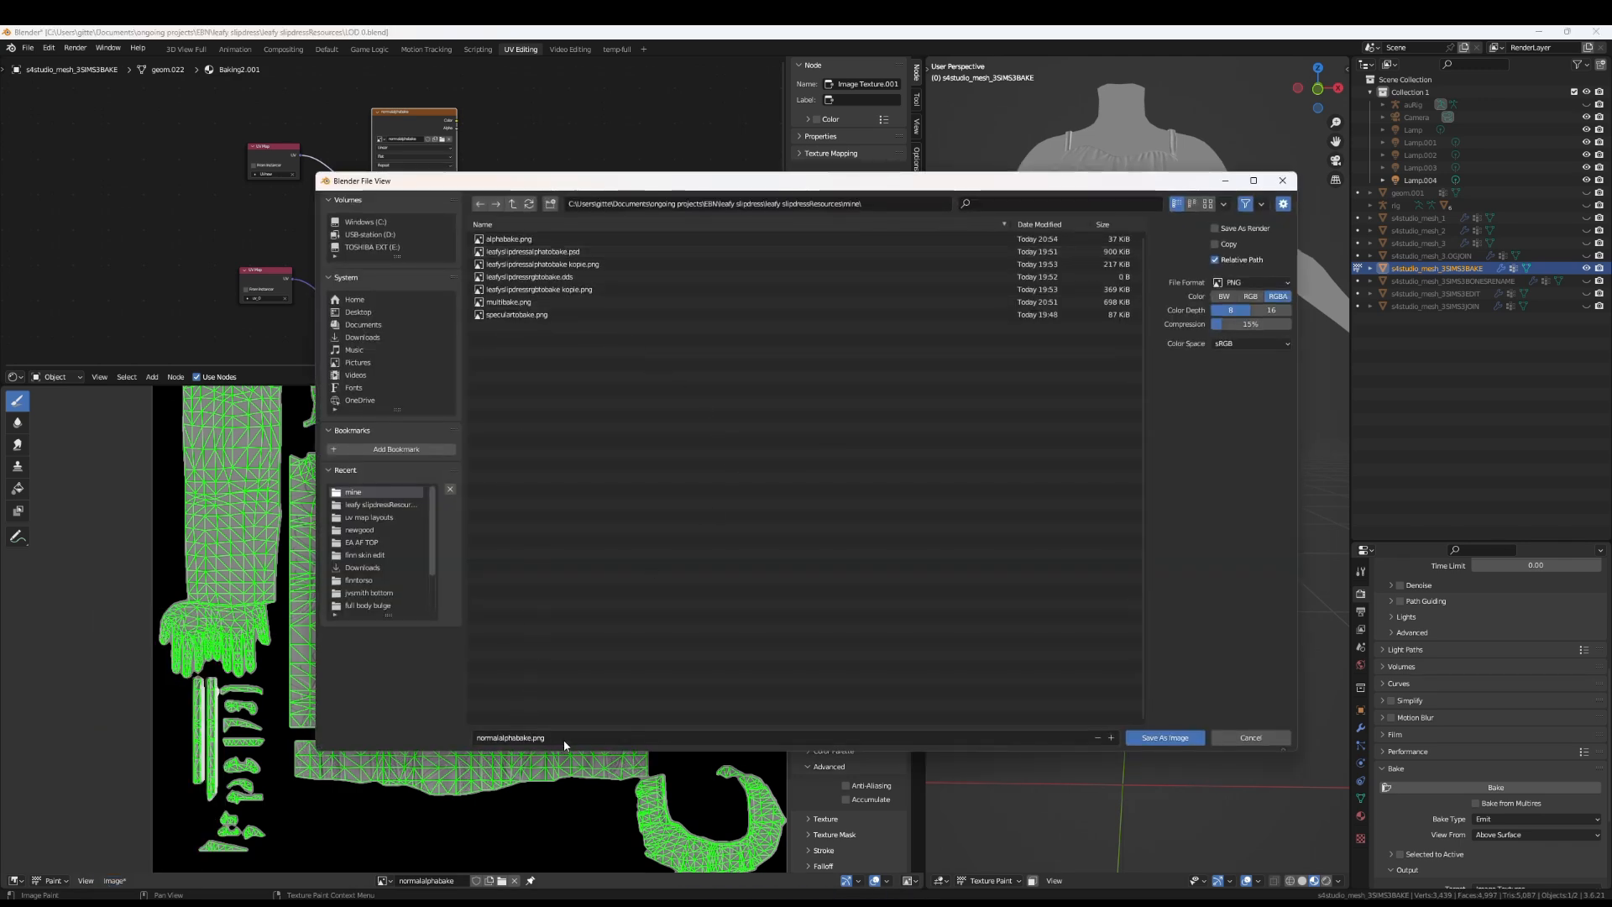
{"action": "left_click", "coordinate": [1165, 737]}
Replace the target texture node's image with a new 1024 px image named normalrgbbake
{"action": "scroll", "coordinate": [517, 103], "scroll_direction": "up", "scroll_amount": 4}
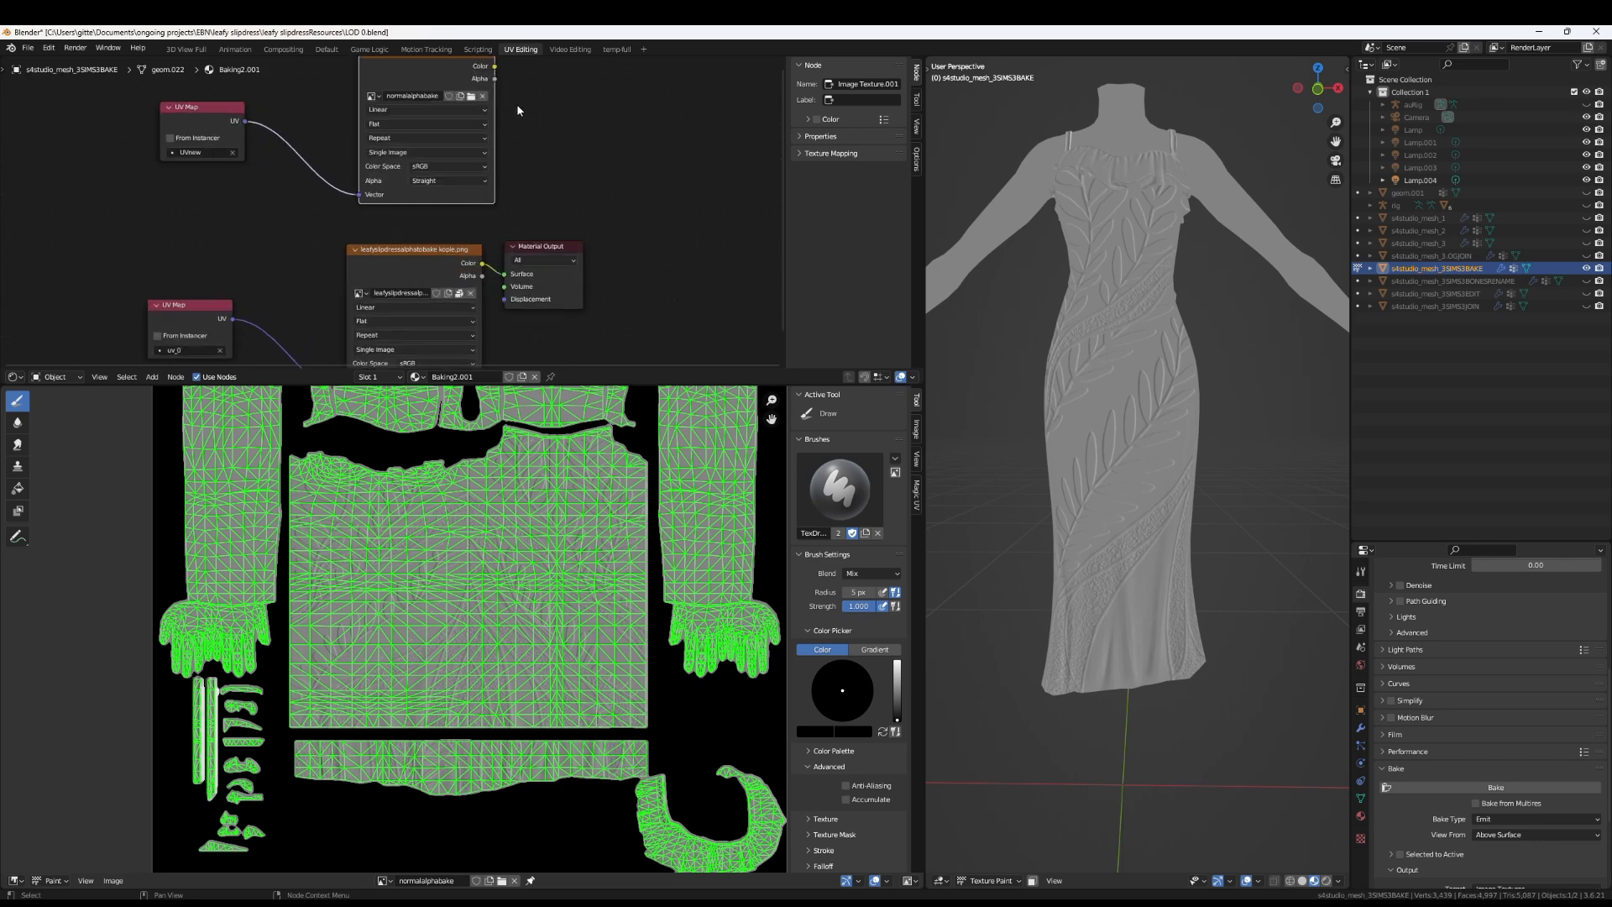
{"action": "middle_click_drag", "start_coordinate": [517, 106], "coordinate": [544, 245]}
{"action": "scroll", "coordinate": [544, 245], "scroll_direction": "up", "scroll_amount": 3}
{"action": "left_click", "coordinate": [503, 237]}
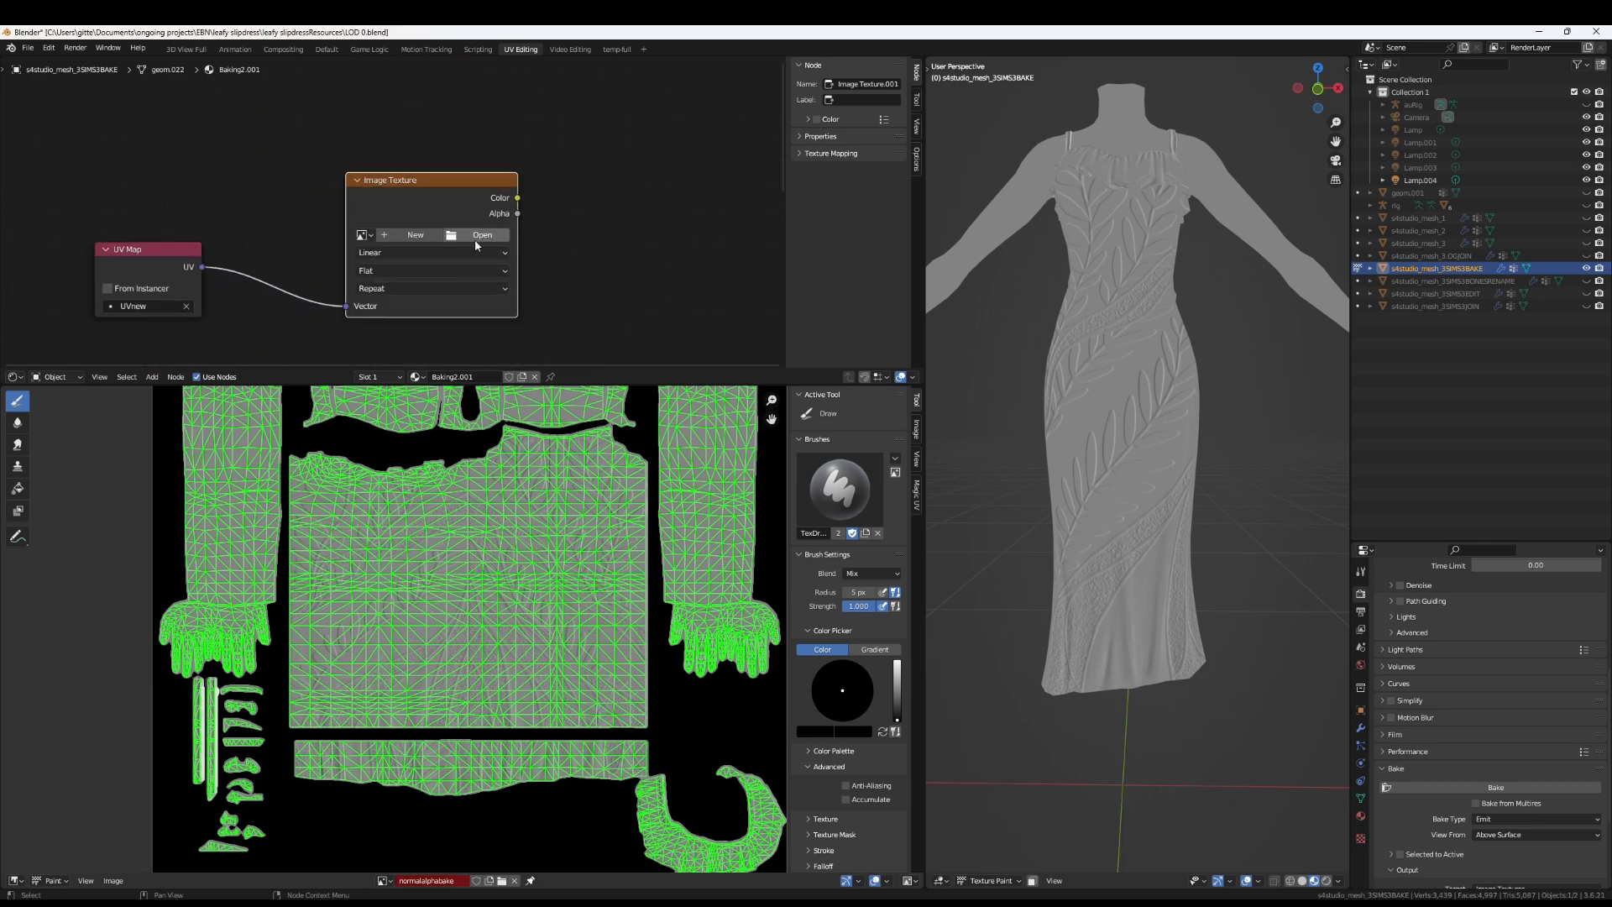
{"action": "left_click", "coordinate": [416, 235]}
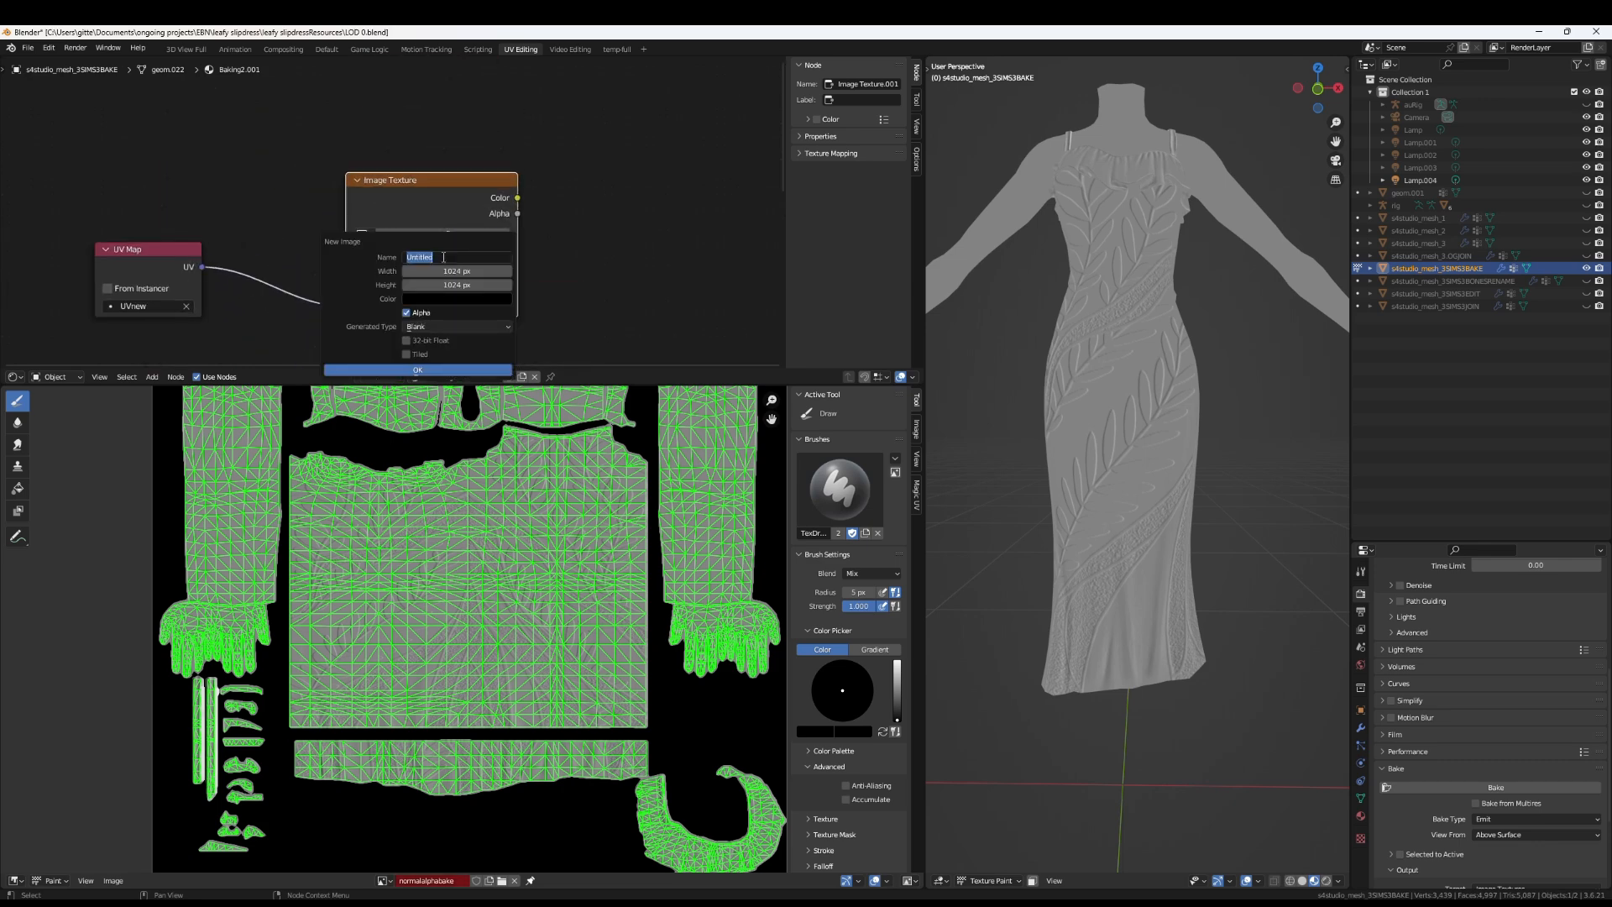
{"action": "type", "text": "normalrgbbake"}
{"action": "left_click", "coordinate": [459, 372]}
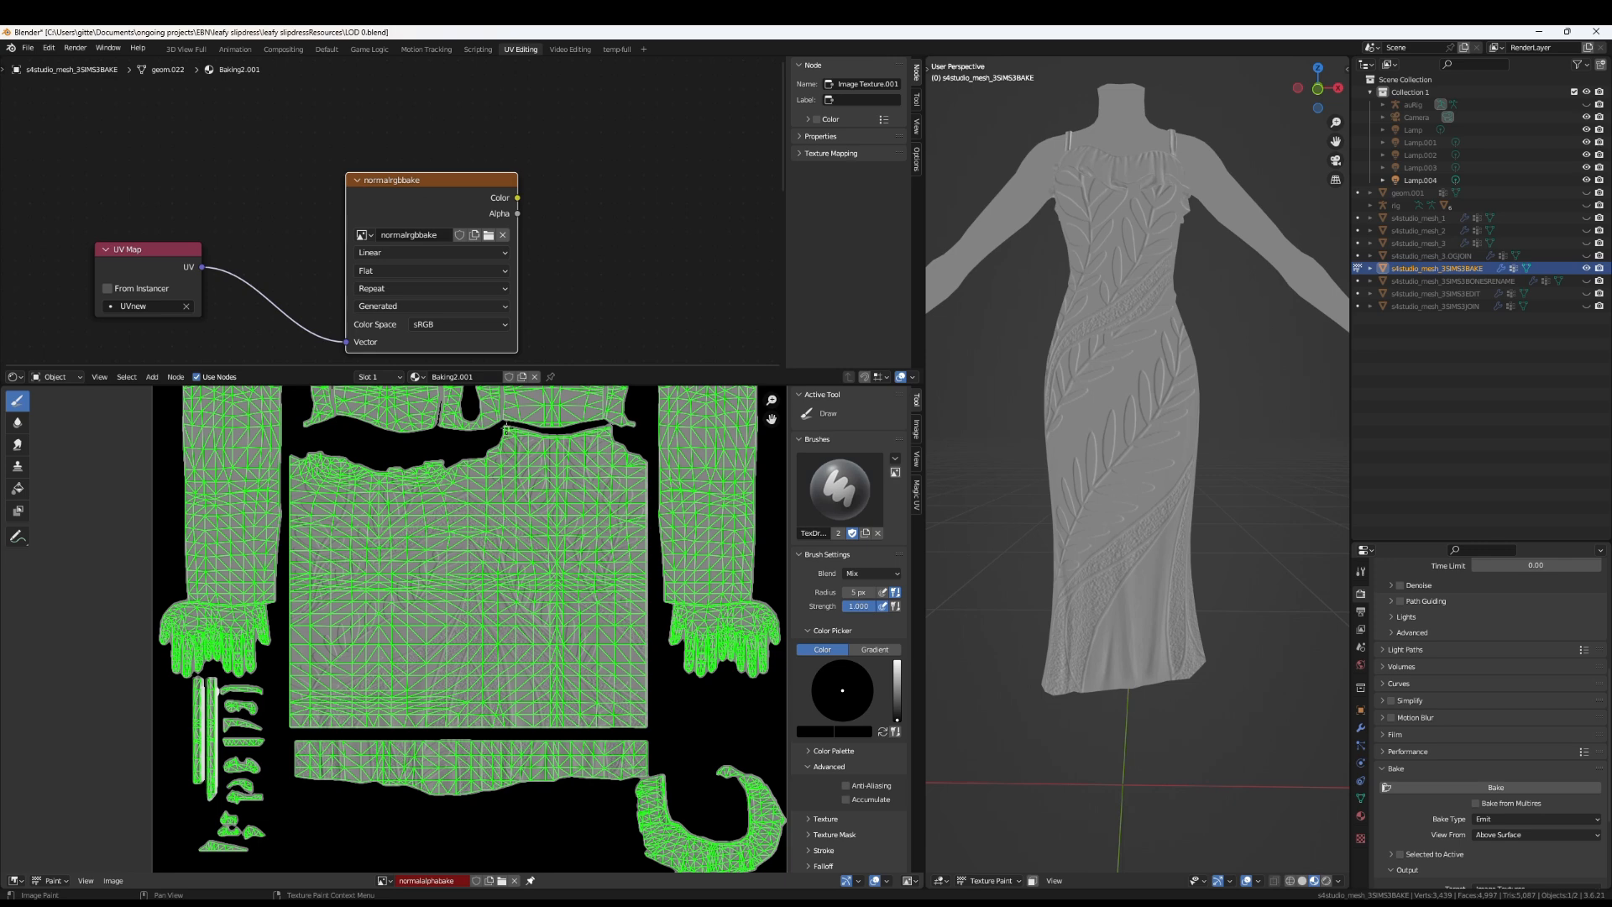
Replace the source node's texture with leafyslipdressrgbtobake kopie.png from the mine folder
{"action": "scroll", "coordinate": [514, 324], "scroll_direction": "down", "scroll_amount": 5}
{"action": "middle_click_drag", "start_coordinate": [590, 285], "coordinate": [578, 121]}
{"action": "scroll", "coordinate": [377, 256], "scroll_direction": "up", "scroll_amount": 3}
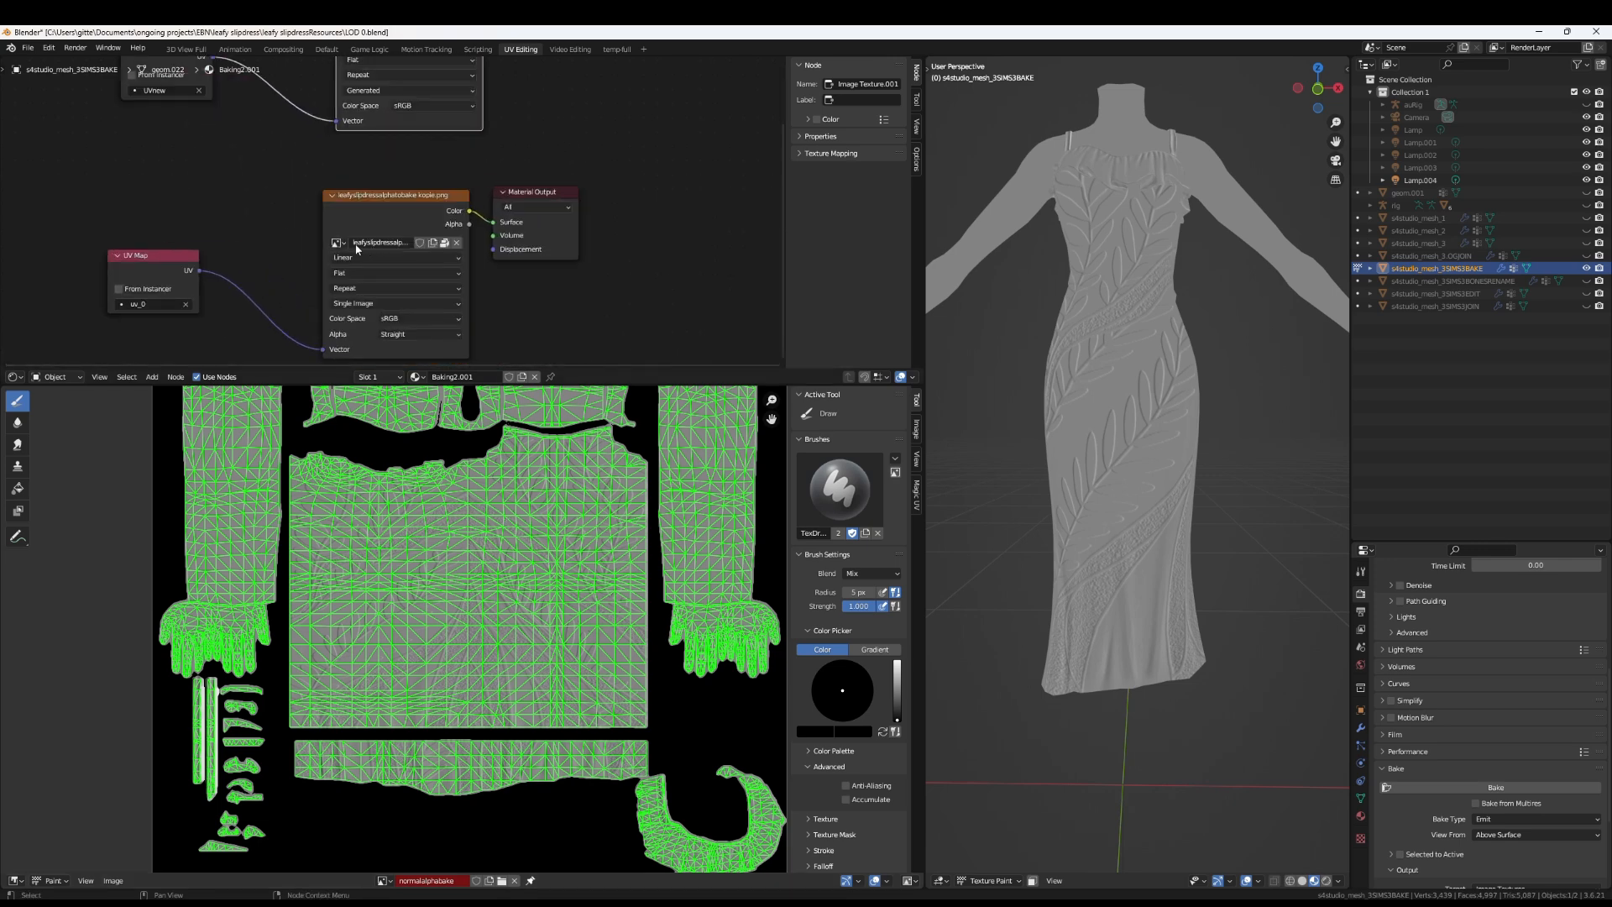
{"action": "left_click", "coordinate": [457, 242]}
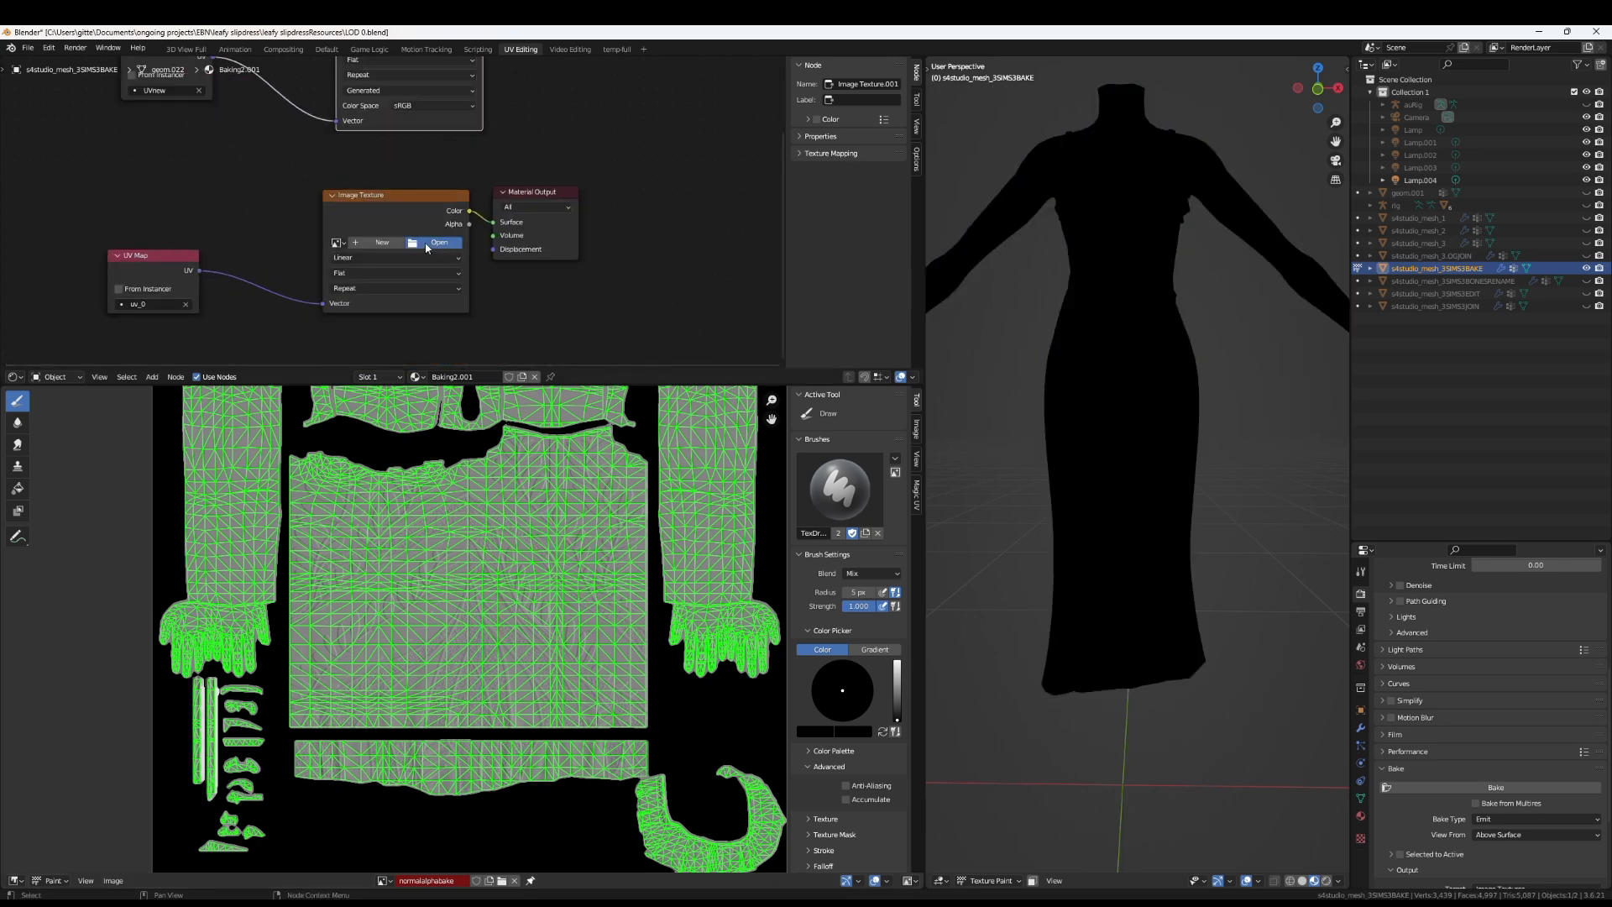
{"action": "left_click", "coordinate": [428, 245]}
{"action": "double_click", "coordinate": [523, 245]}
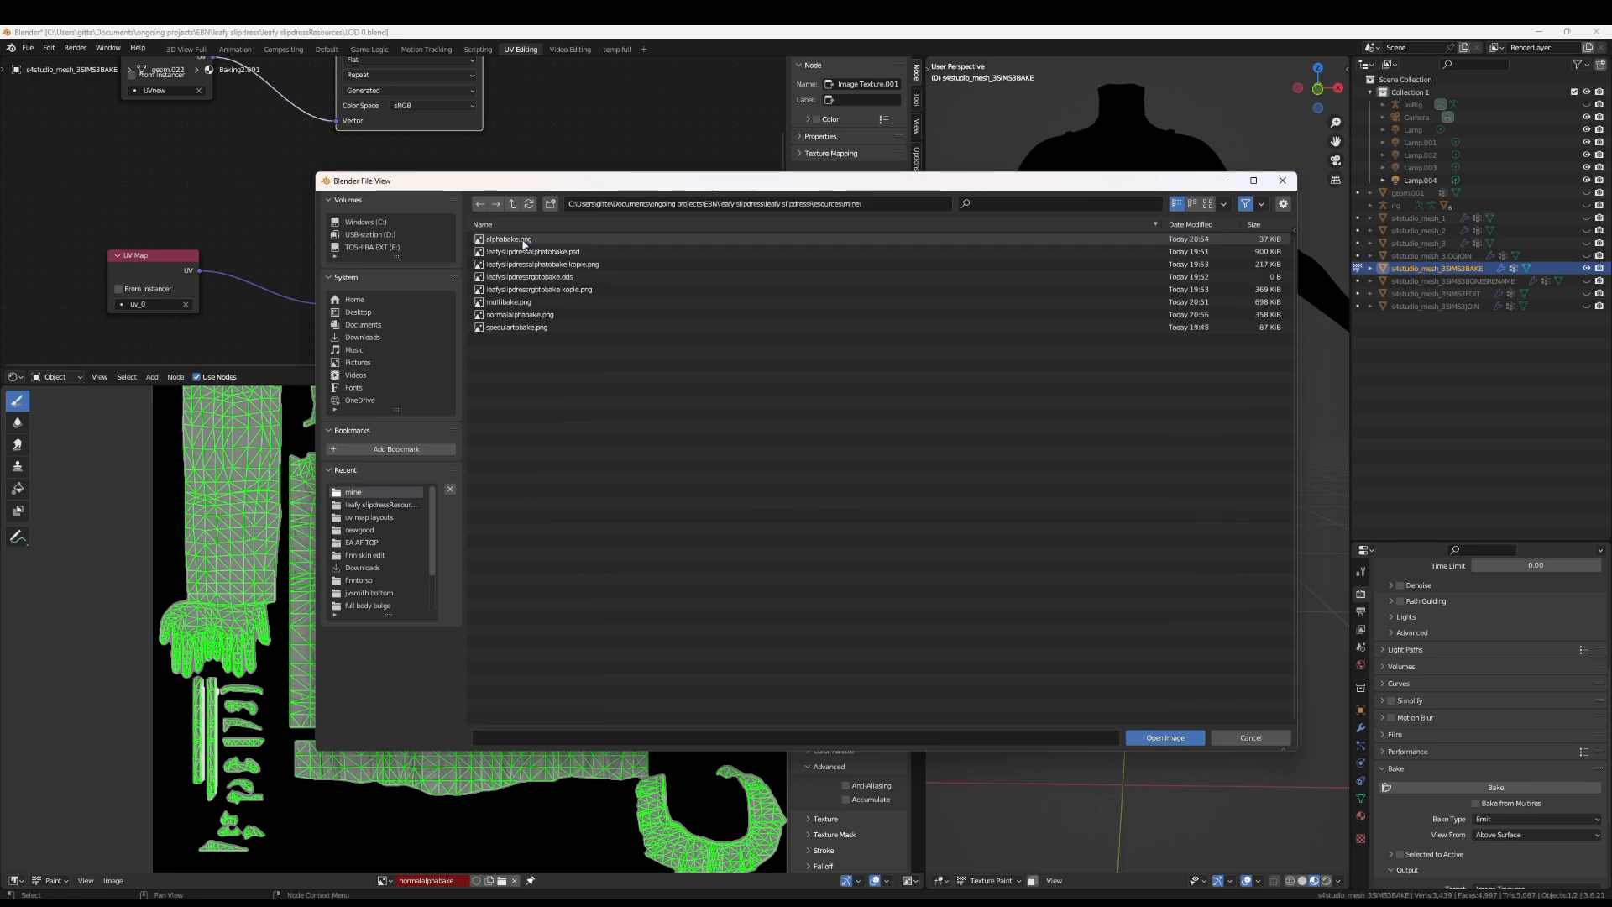
{"action": "left_click", "coordinate": [600, 291]}
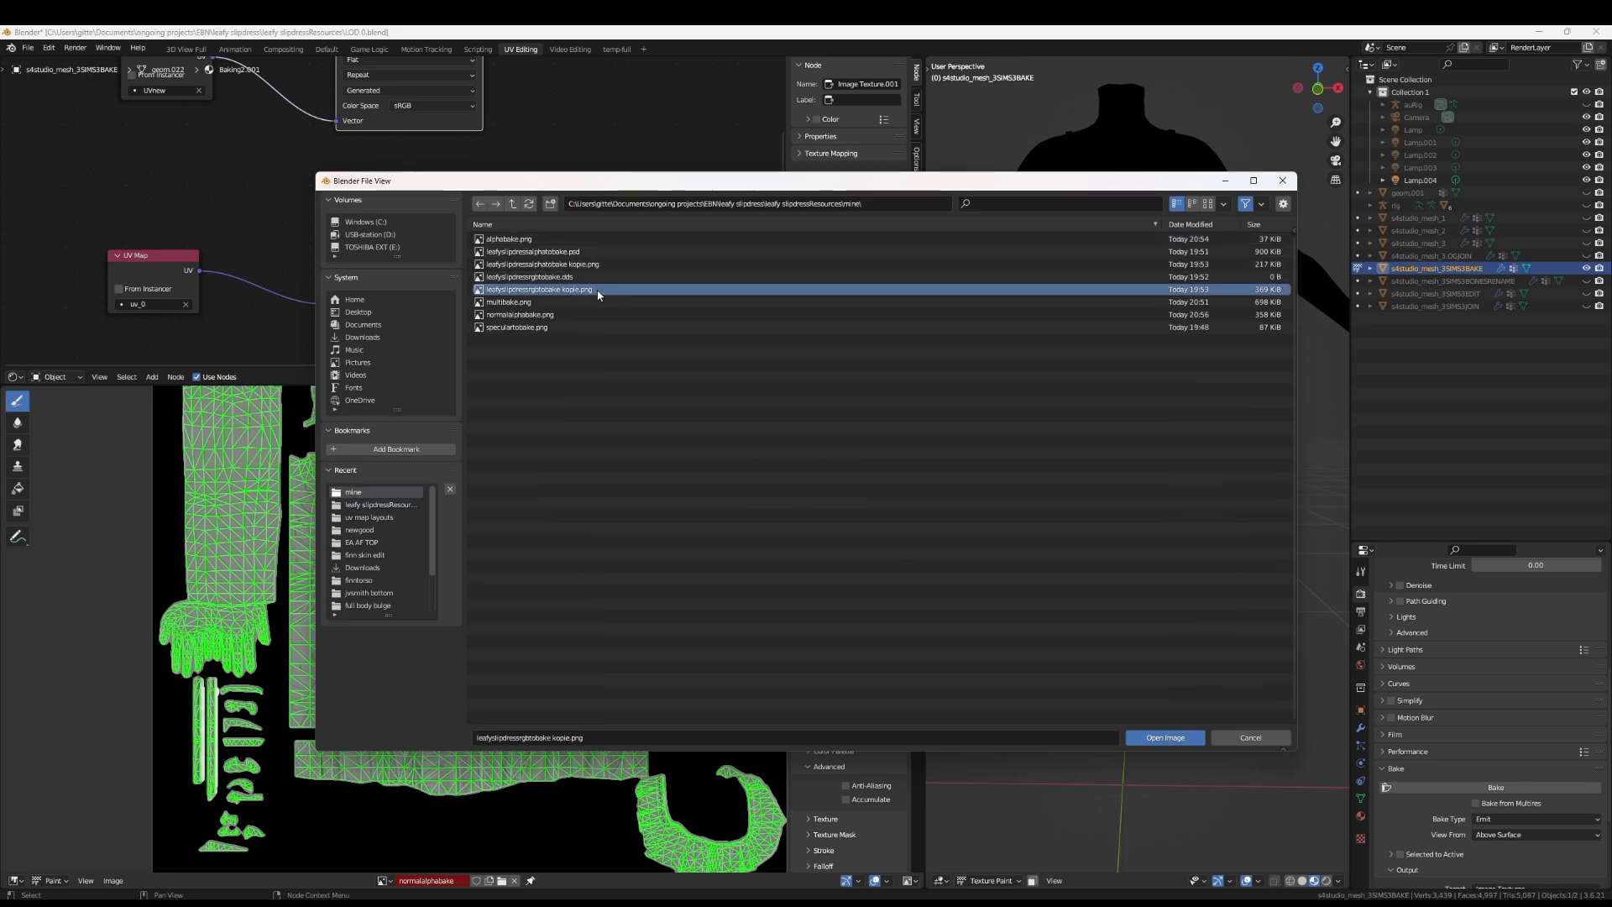
{"action": "double_click", "coordinate": [605, 292]}
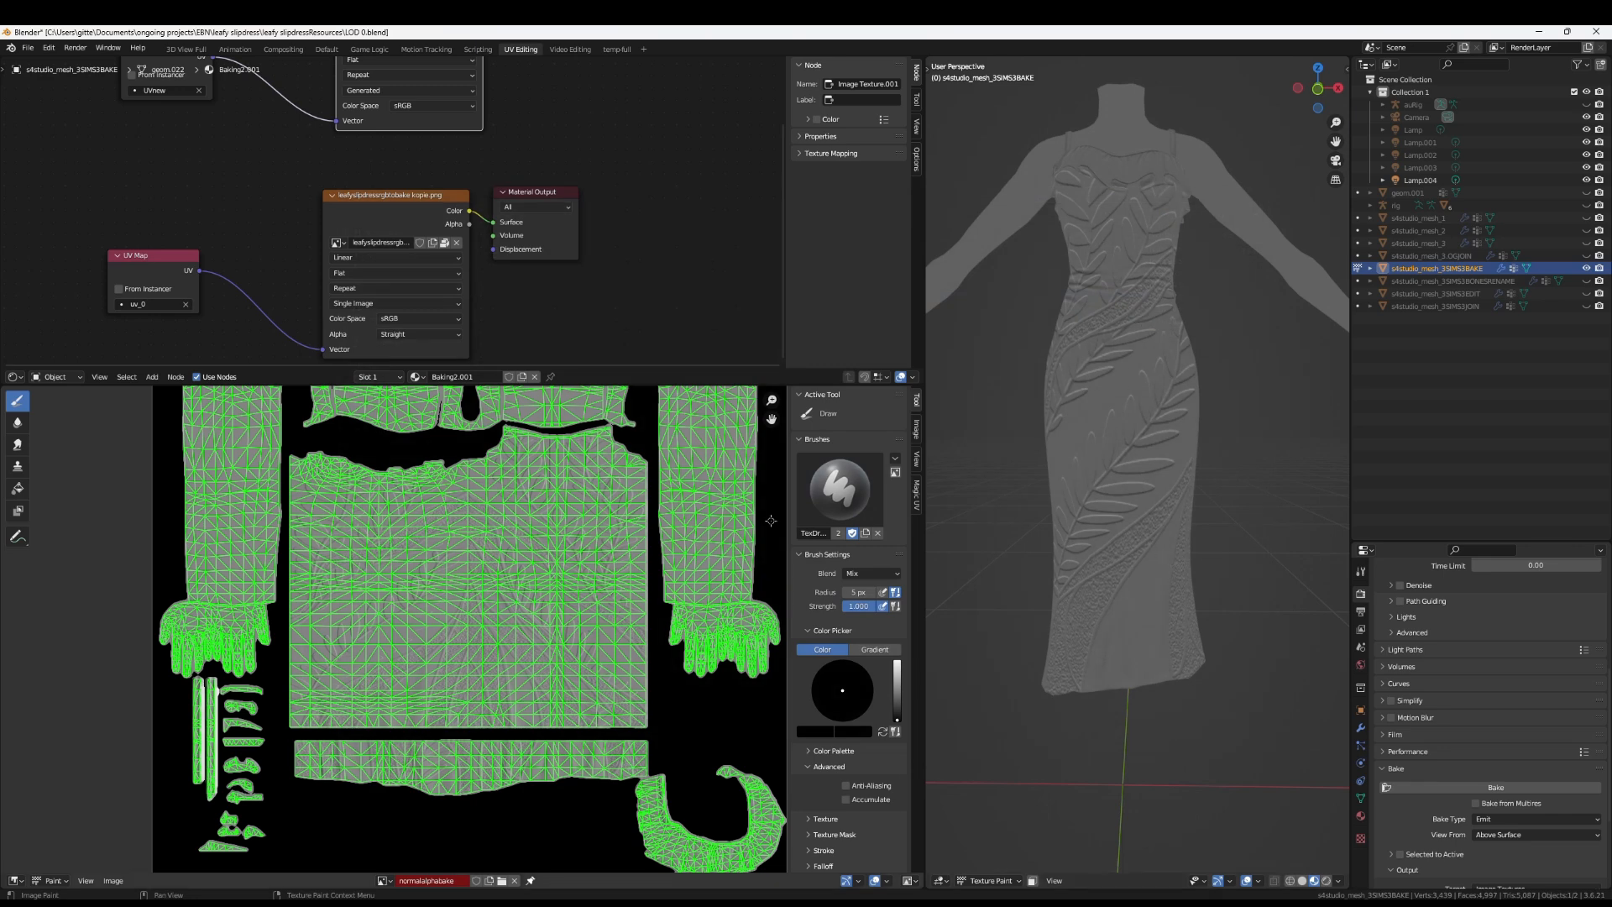
Bake the normal map's RGB texture into the normalrgbbake image and save it as normalrgbbake.png in the mine folder
{"action": "scroll", "coordinate": [1464, 764], "scroll_direction": "down", "scroll_amount": 2}
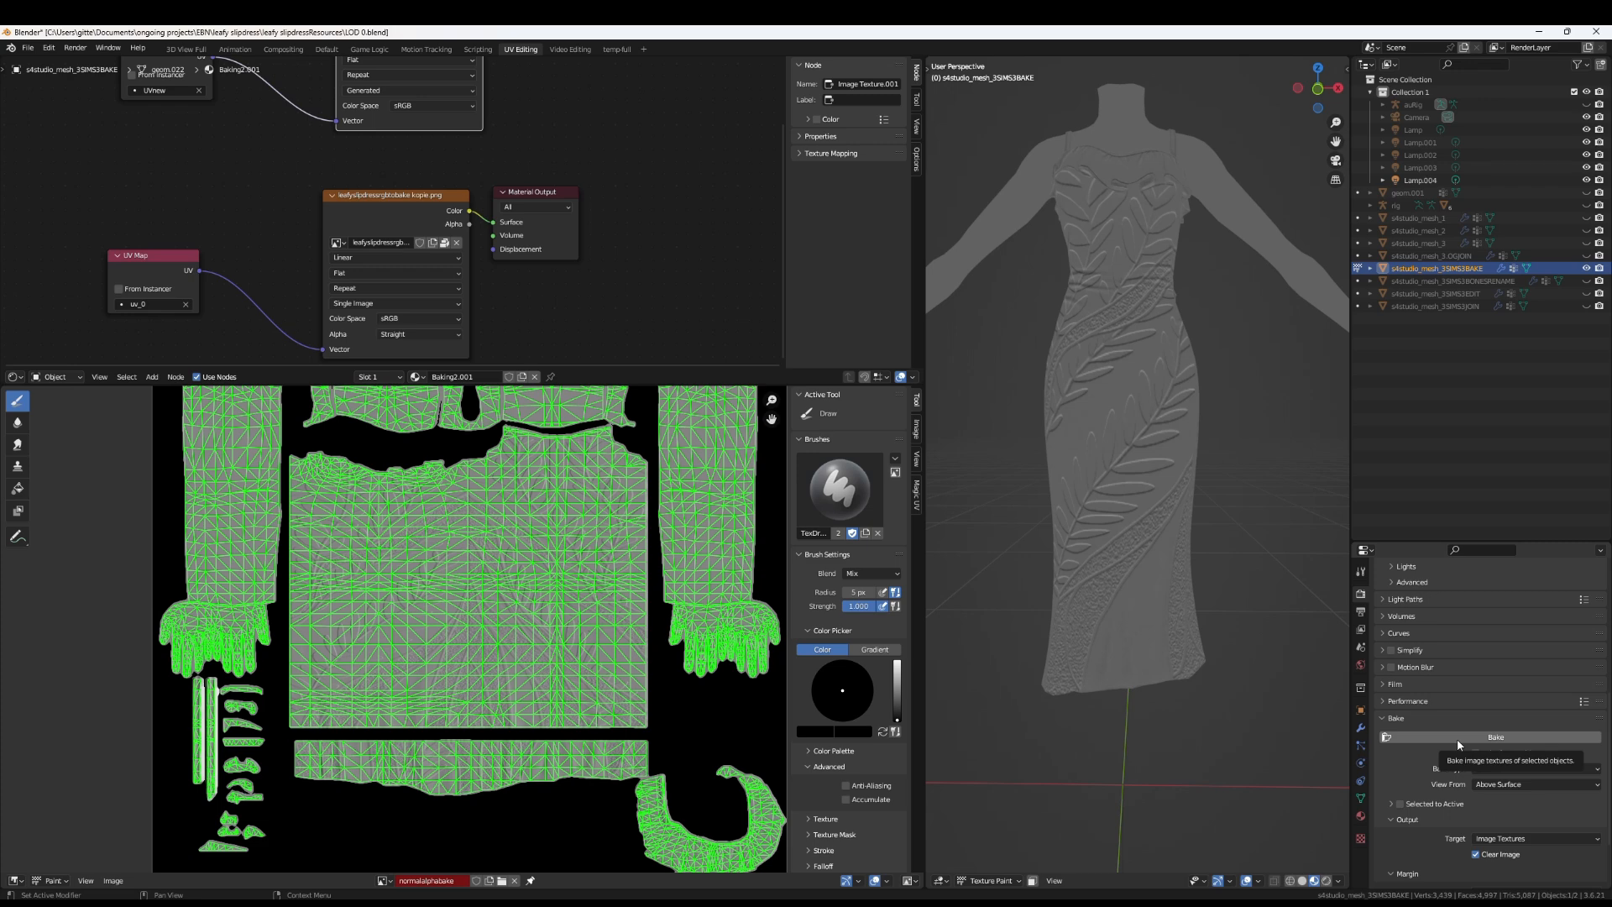
{"action": "left_click", "coordinate": [1457, 738]}
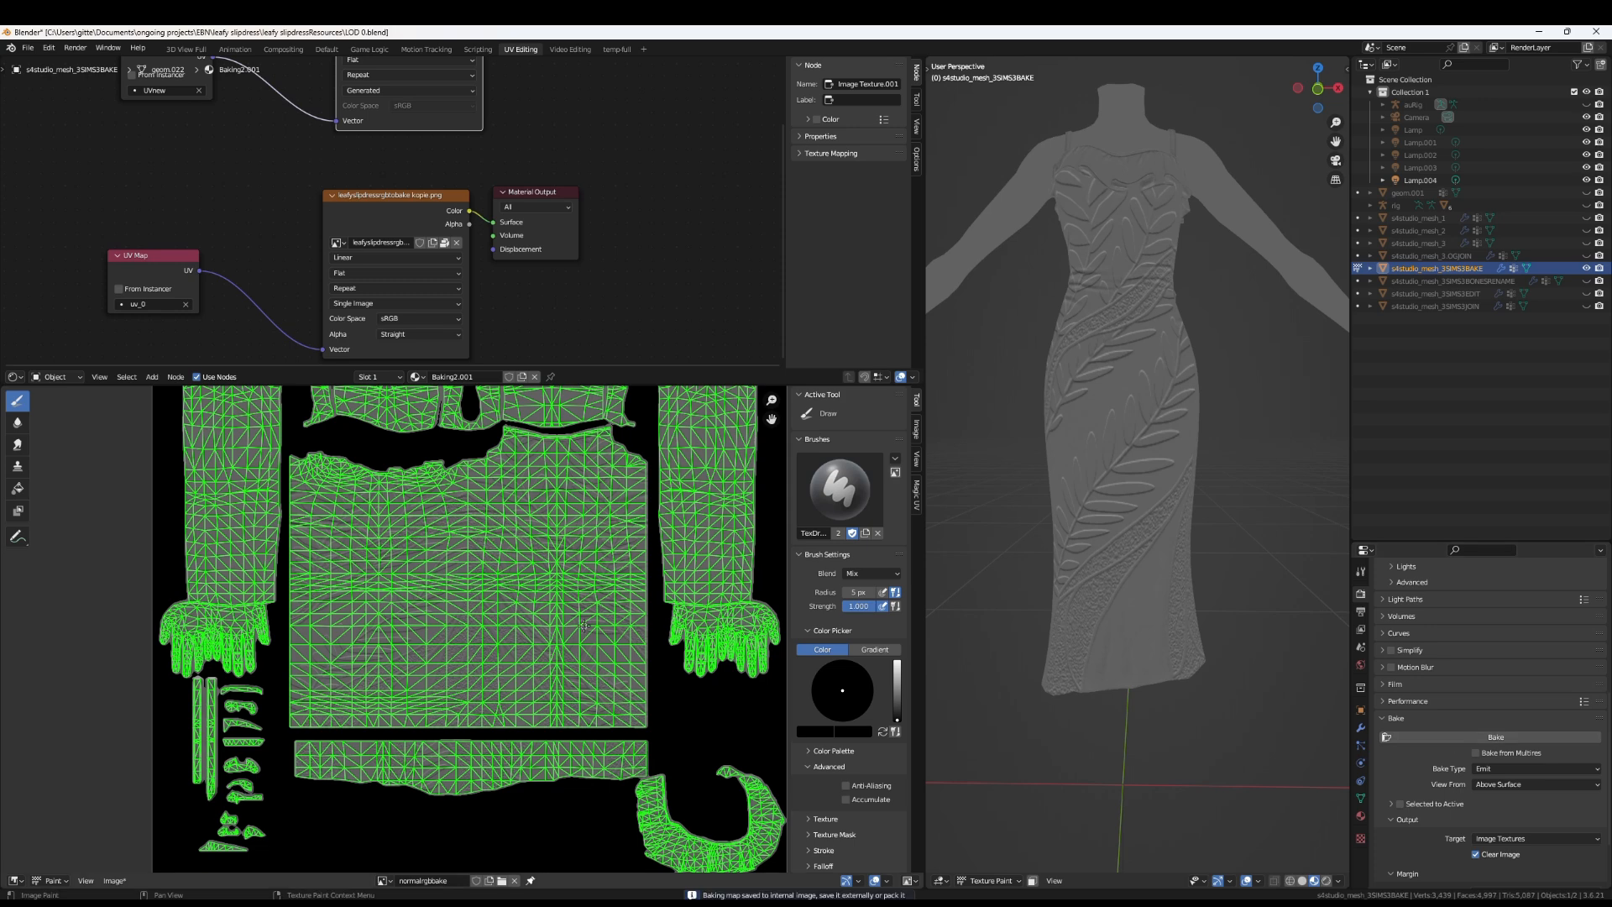
{"action": "left_click", "coordinate": [114, 879]}
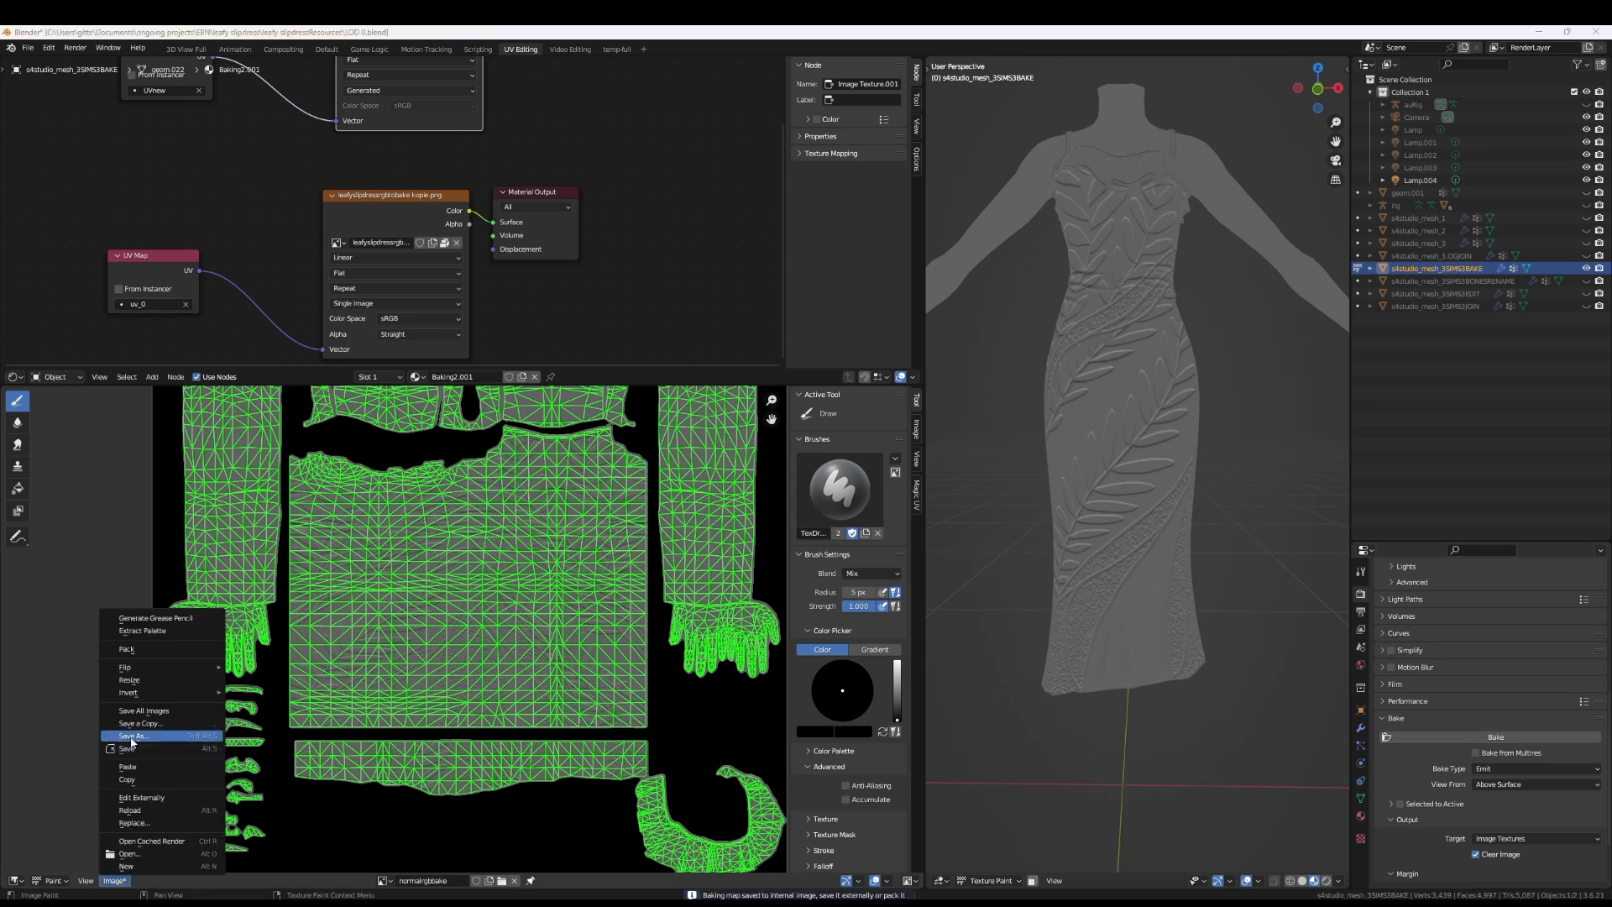
{"action": "left_click", "coordinate": [155, 732]}
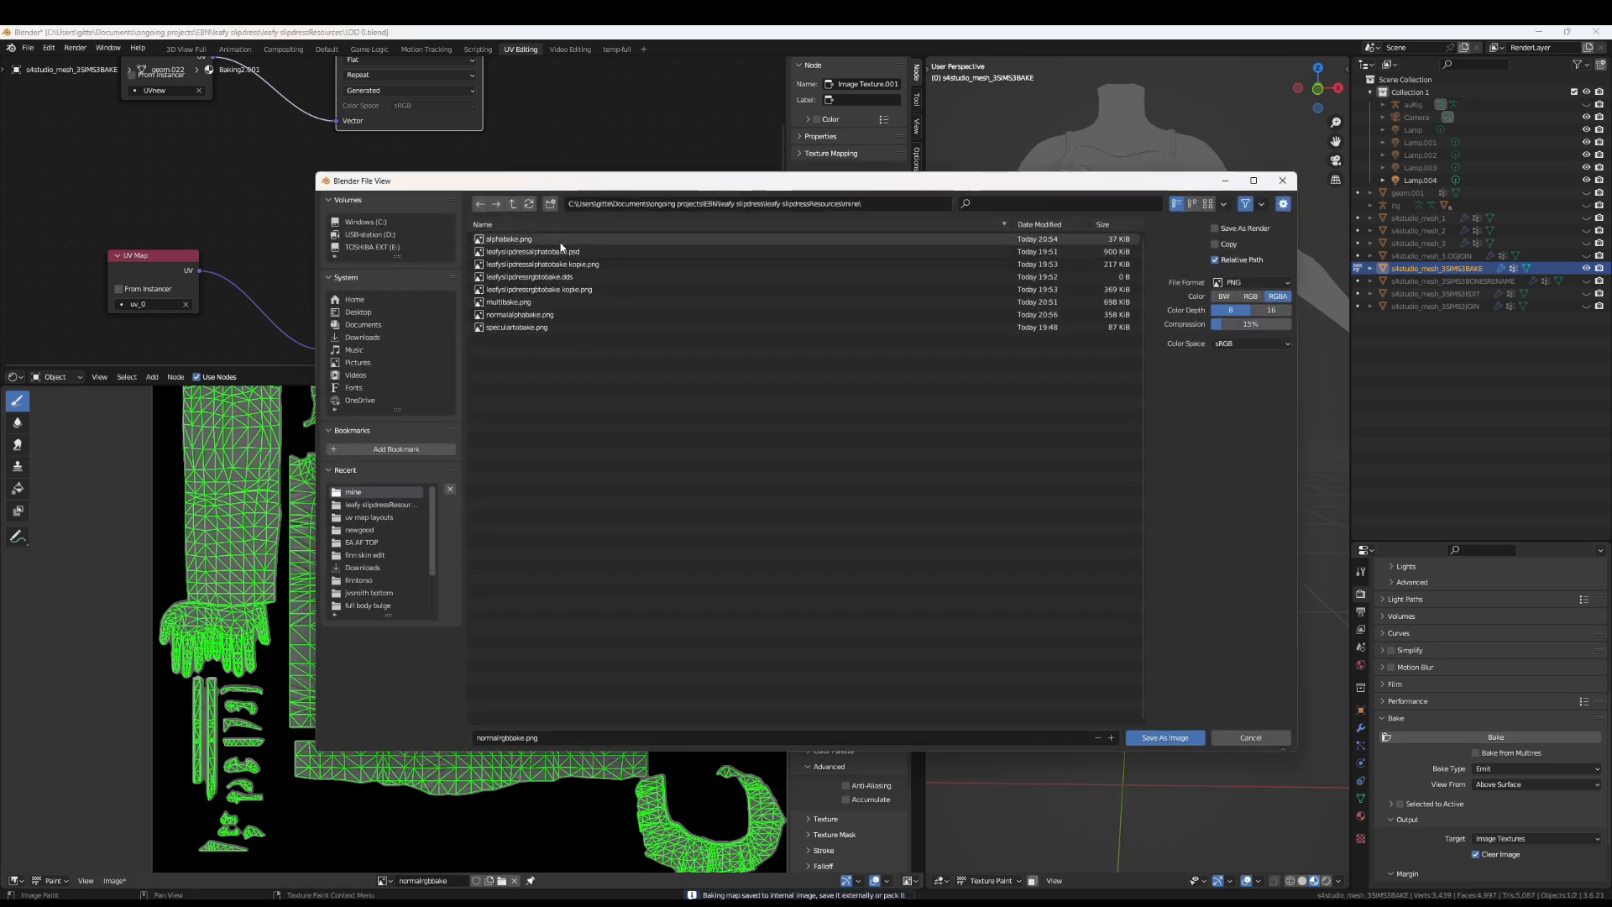
{"action": "left_click", "coordinate": [1183, 740]}
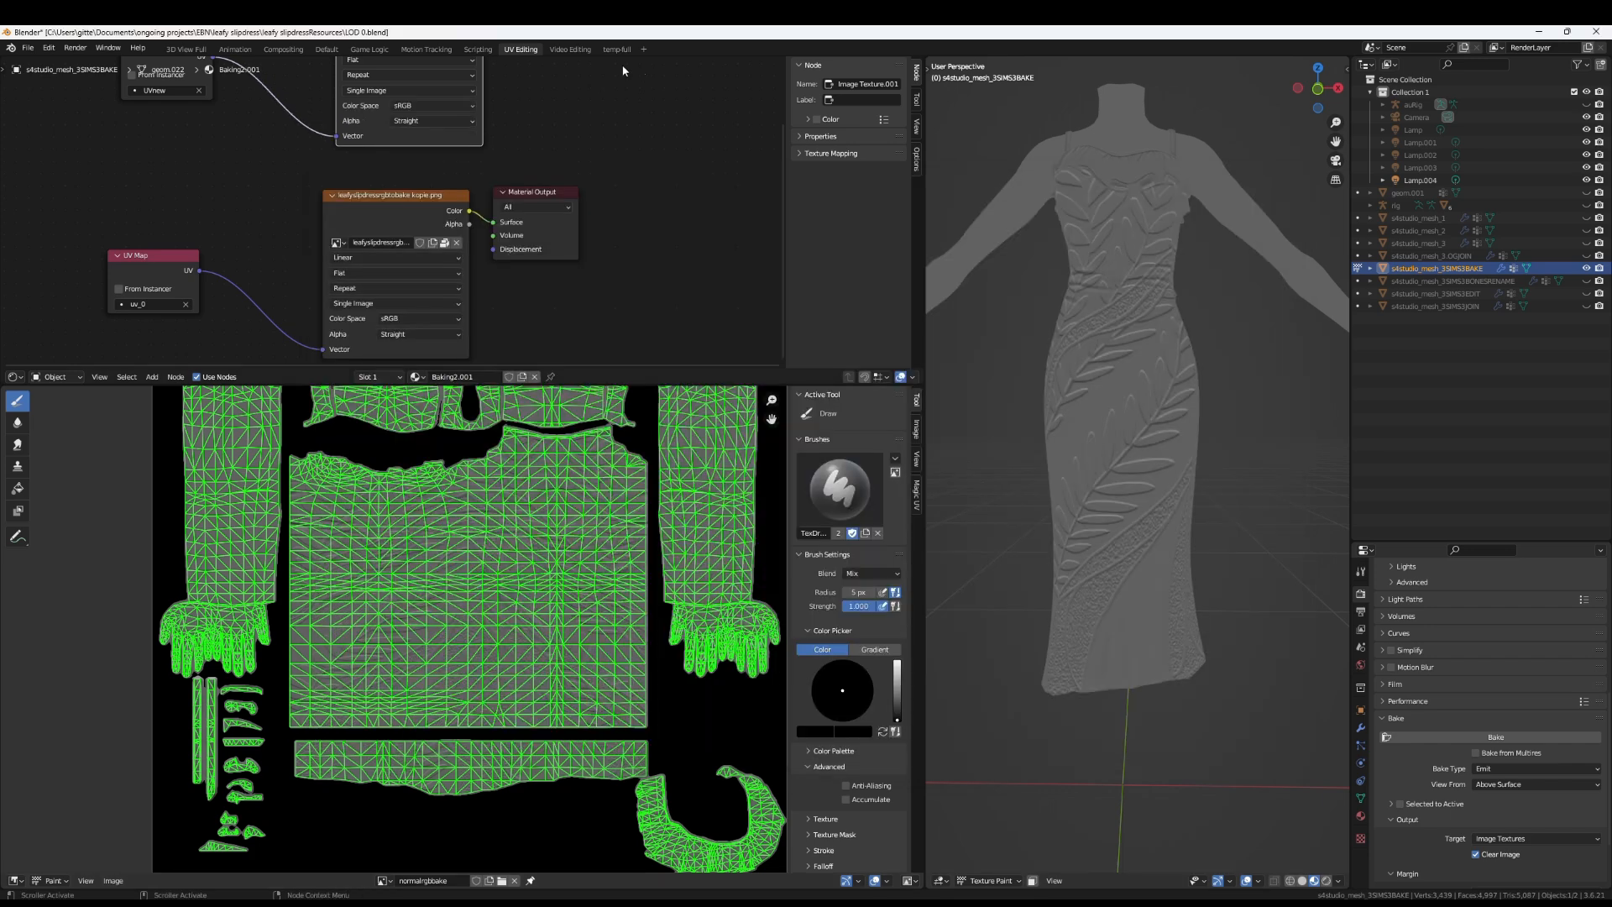
{"action": "scroll", "coordinate": [579, 121], "scroll_direction": "down", "scroll_amount": 3}
{"action": "middle_click_drag", "start_coordinate": [559, 126], "coordinate": [587, 294]}
{"action": "scroll", "coordinate": [495, 241], "scroll_direction": "up", "scroll_amount": 3}
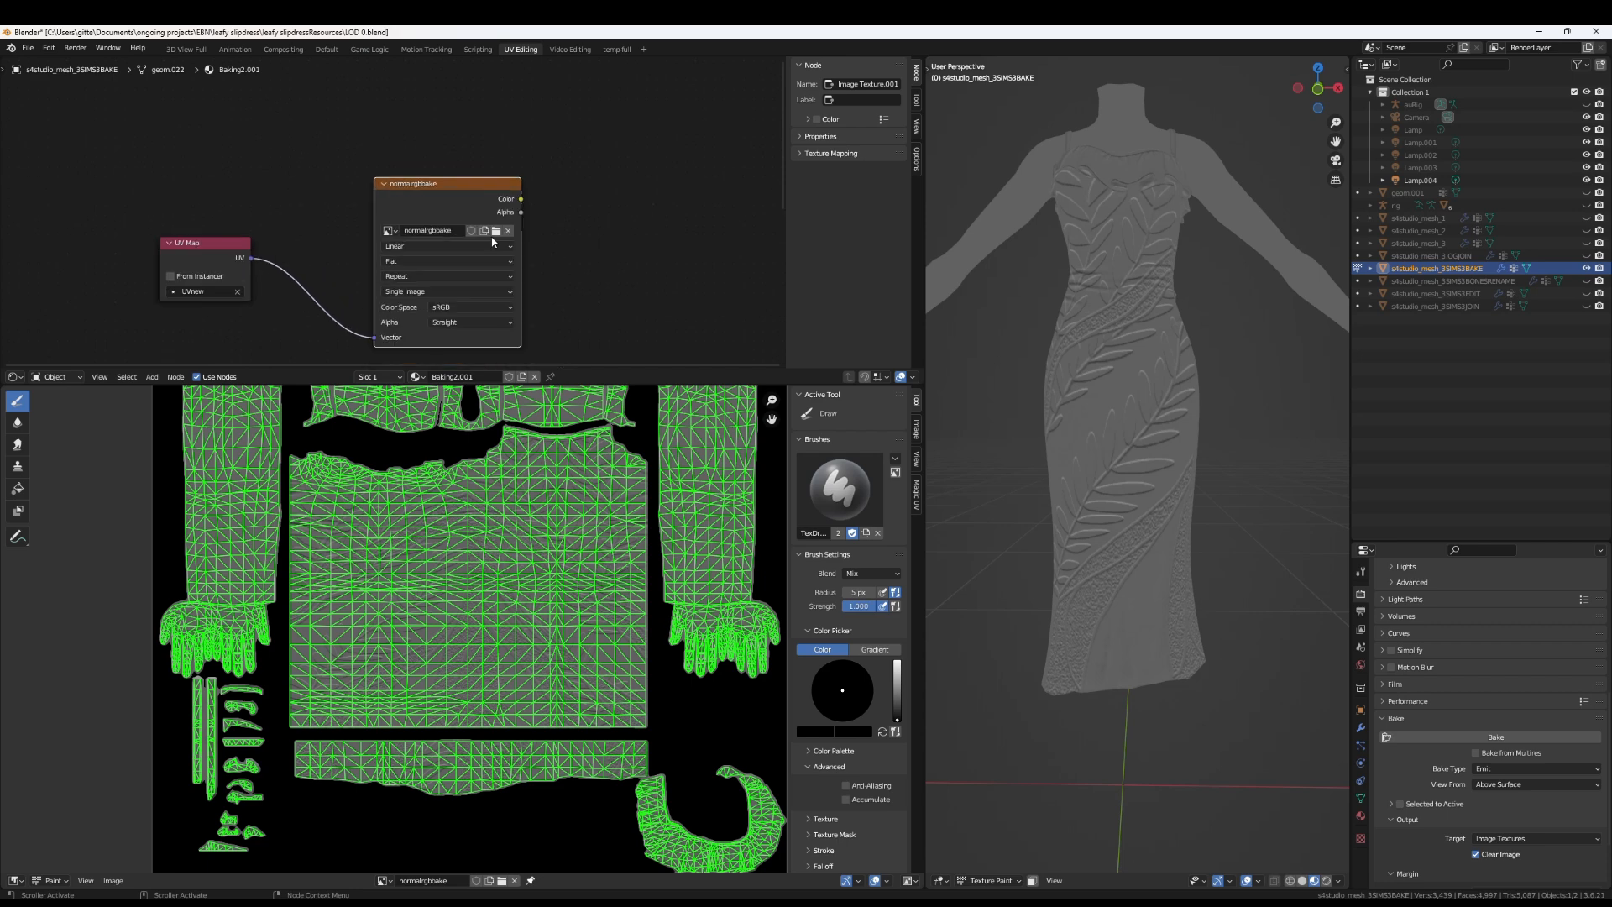
{"action": "left_click", "coordinate": [507, 231]}
{"action": "left_click", "coordinate": [480, 235]}
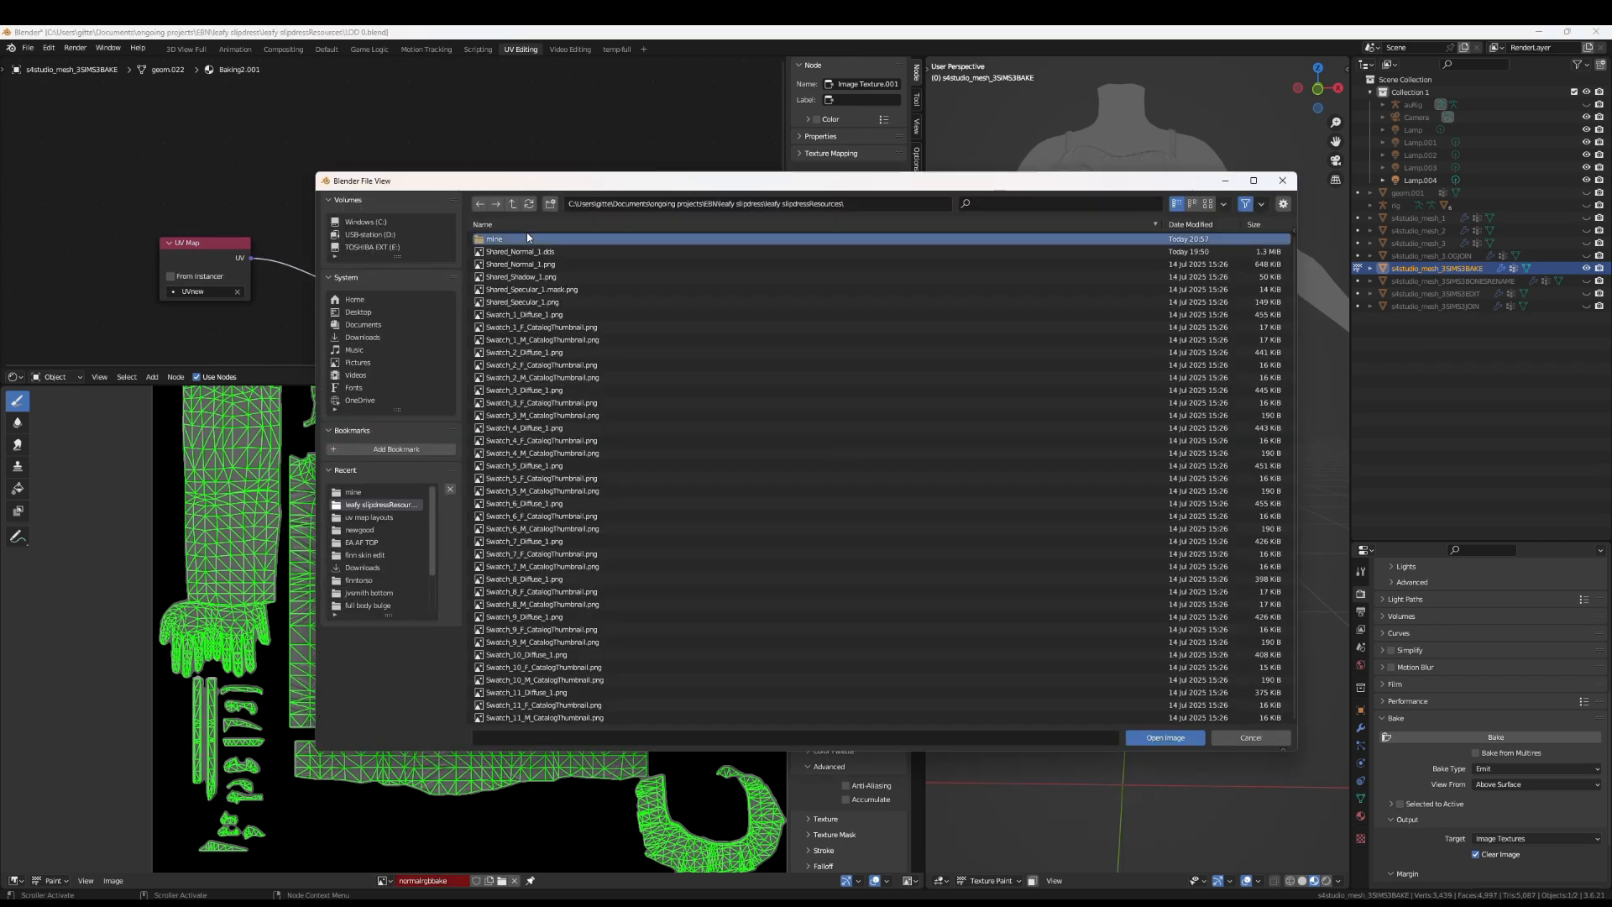
{"action": "left_click", "coordinate": [562, 337]}
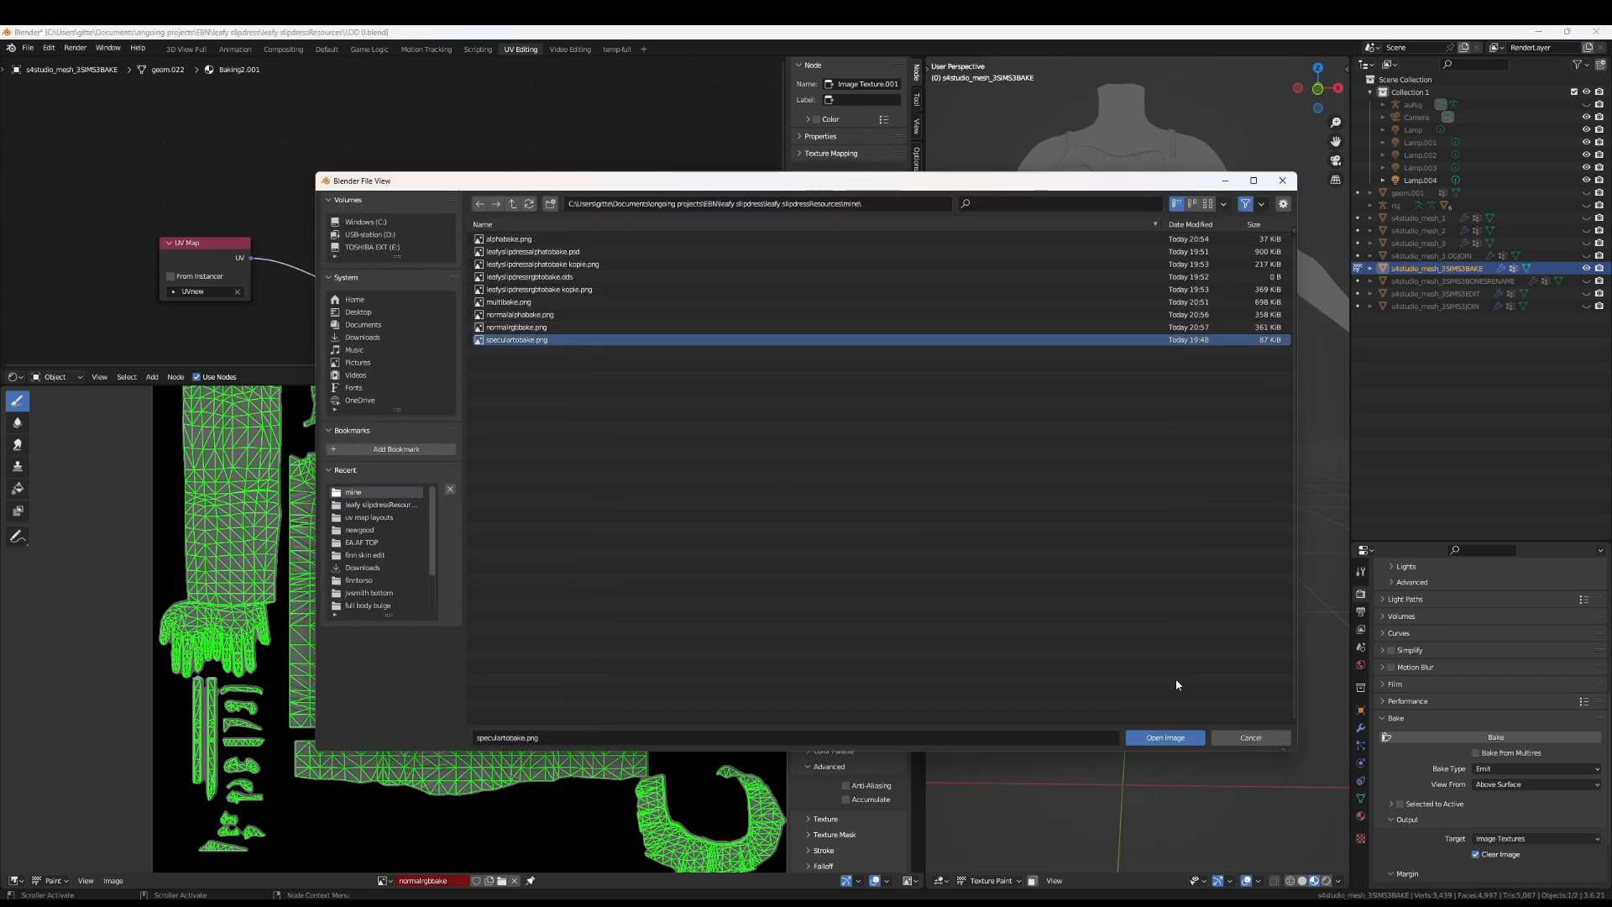
{"action": "left_click", "coordinate": [1166, 737]}
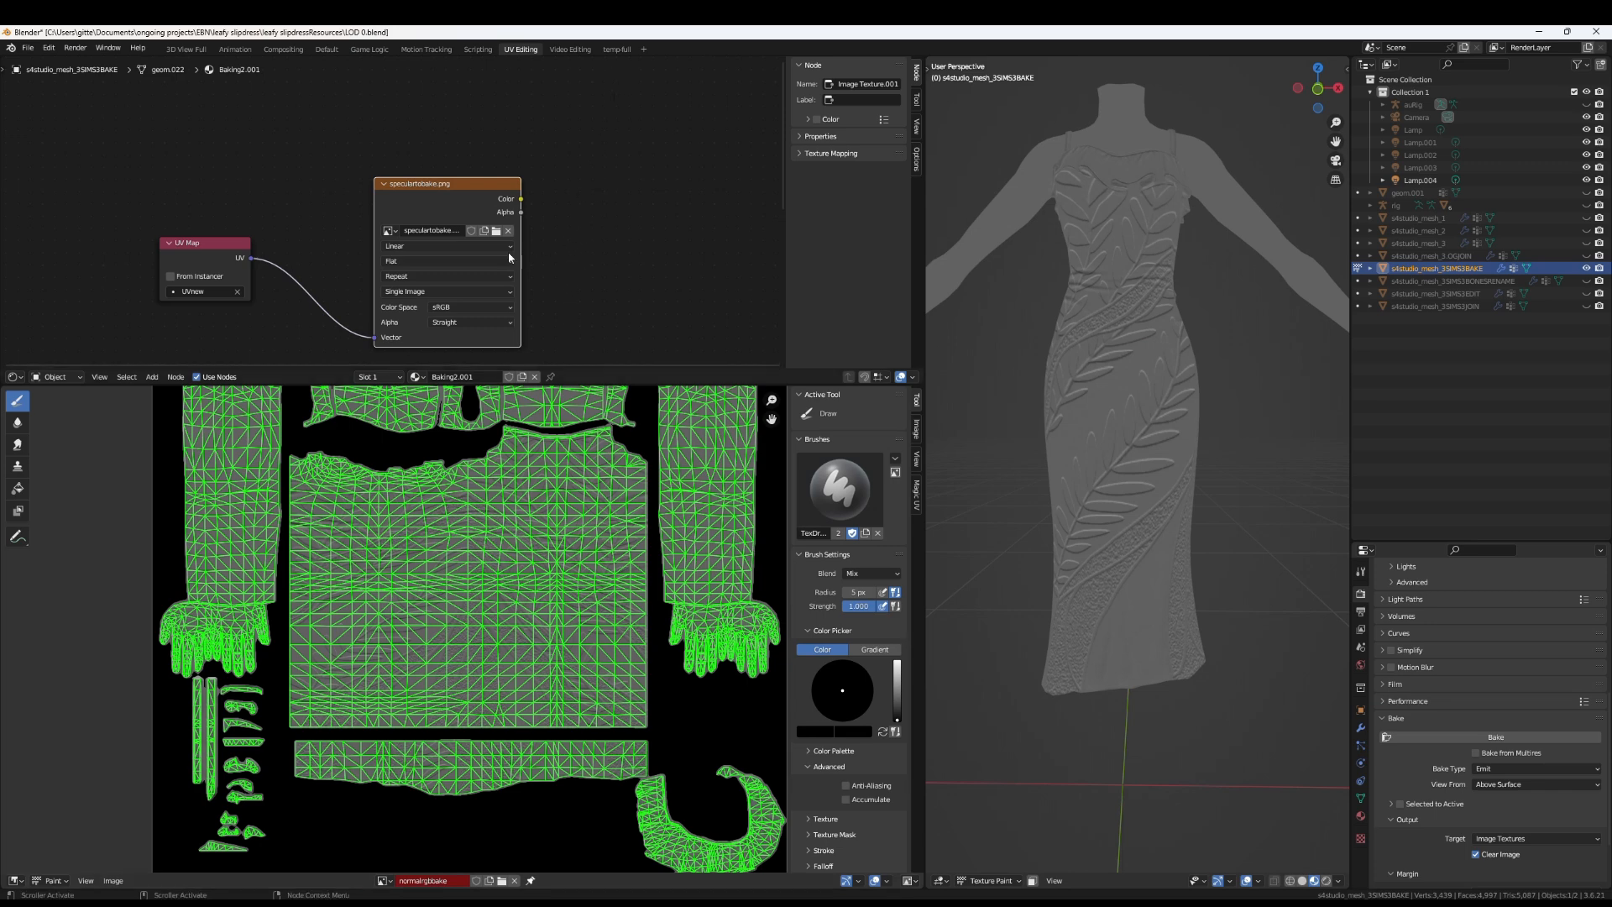
Replace the target texture node's image with a new 1024 px image named specularbake
{"action": "middle_click_drag", "start_coordinate": [554, 267], "coordinate": [577, 210]}
{"action": "scroll", "coordinate": [578, 210], "scroll_direction": "up", "scroll_amount": 1}
{"action": "left_click", "coordinate": [528, 174]}
{"action": "left_click", "coordinate": [462, 175]}
{"action": "left_click", "coordinate": [492, 194]}
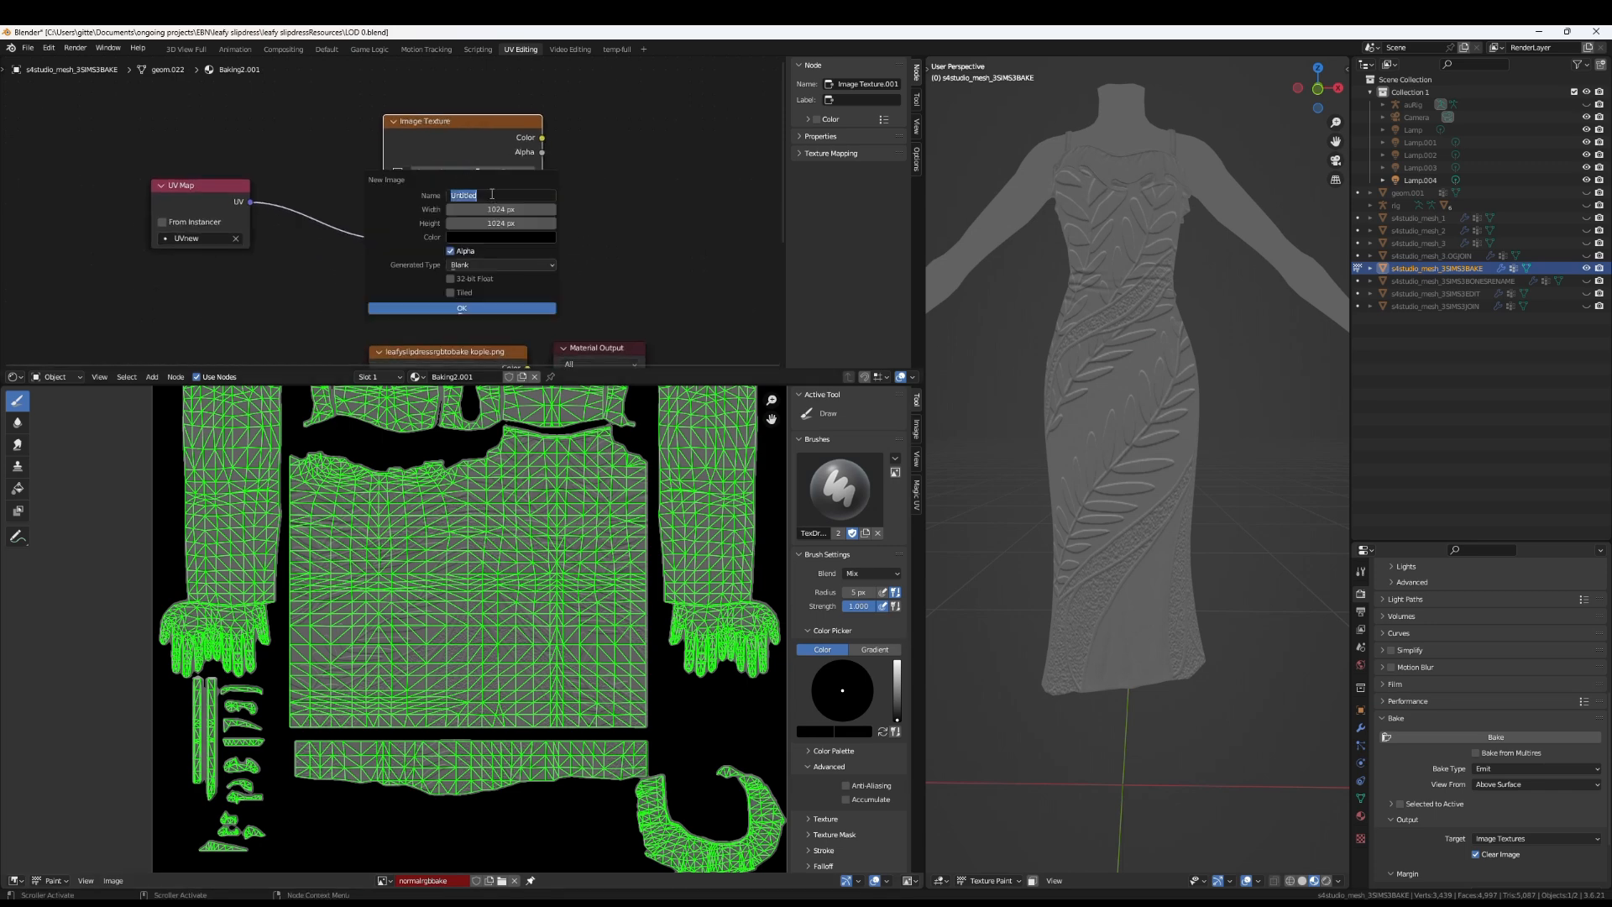
{"action": "type", "text": "specularbake"}
{"action": "left_click", "coordinate": [495, 308]}
Replace the source node's texture with speculartobake.png from the mine folder
{"action": "middle_click_drag", "start_coordinate": [495, 304], "coordinate": [517, 119]}
{"action": "left_click", "coordinate": [501, 227]}
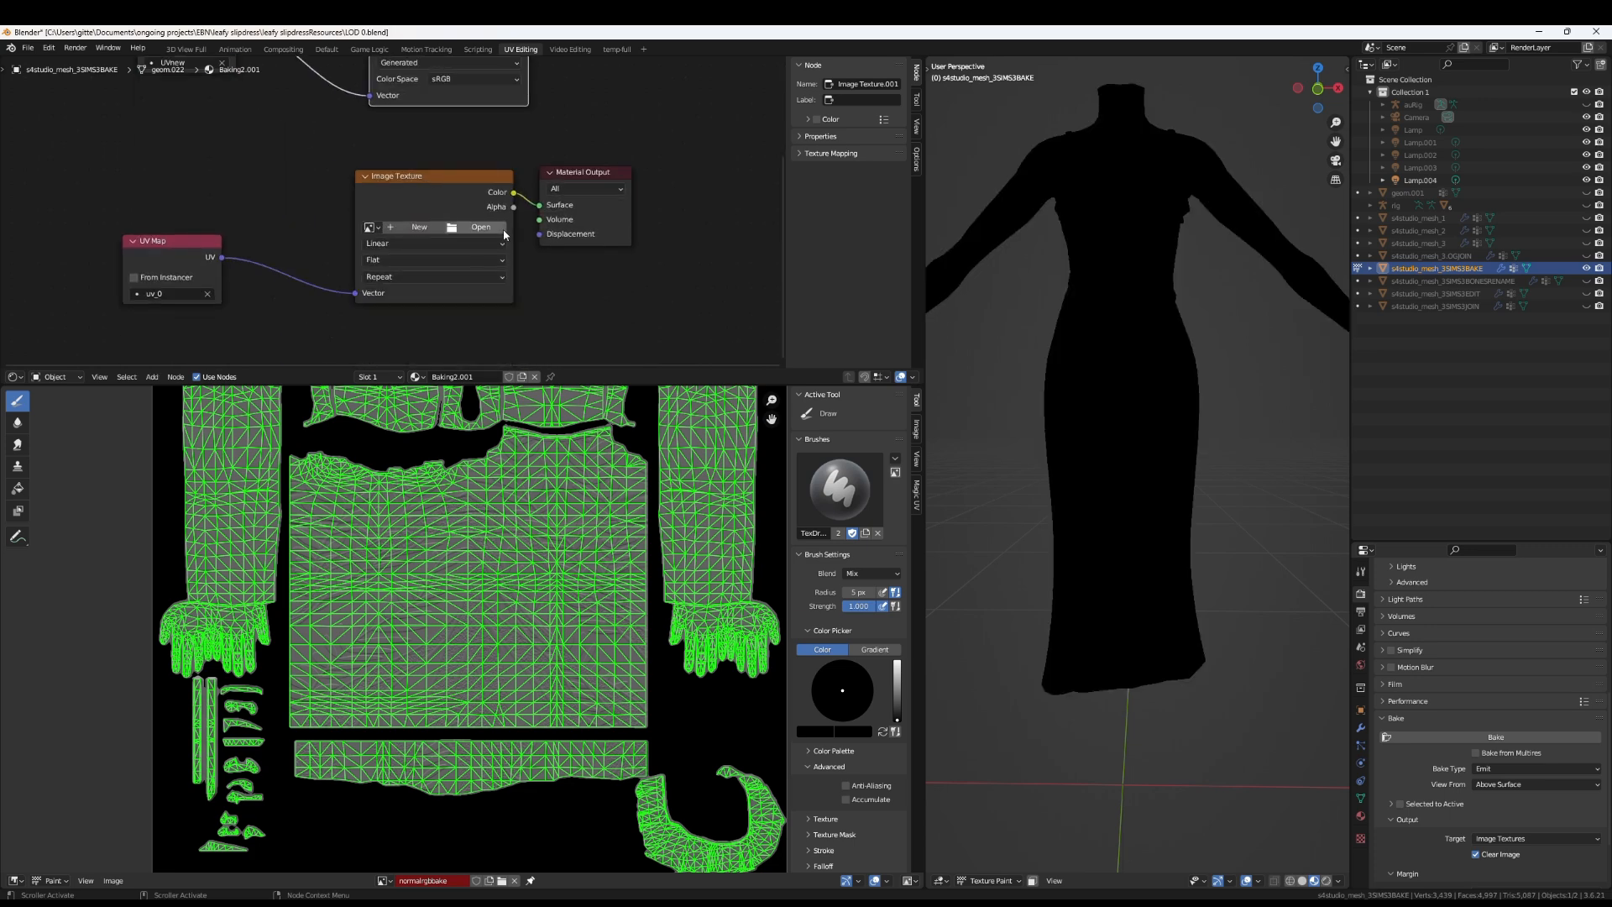
{"action": "left_click", "coordinate": [483, 227]}
{"action": "left_click", "coordinate": [554, 250]}
{"action": "double_click", "coordinate": [494, 238]}
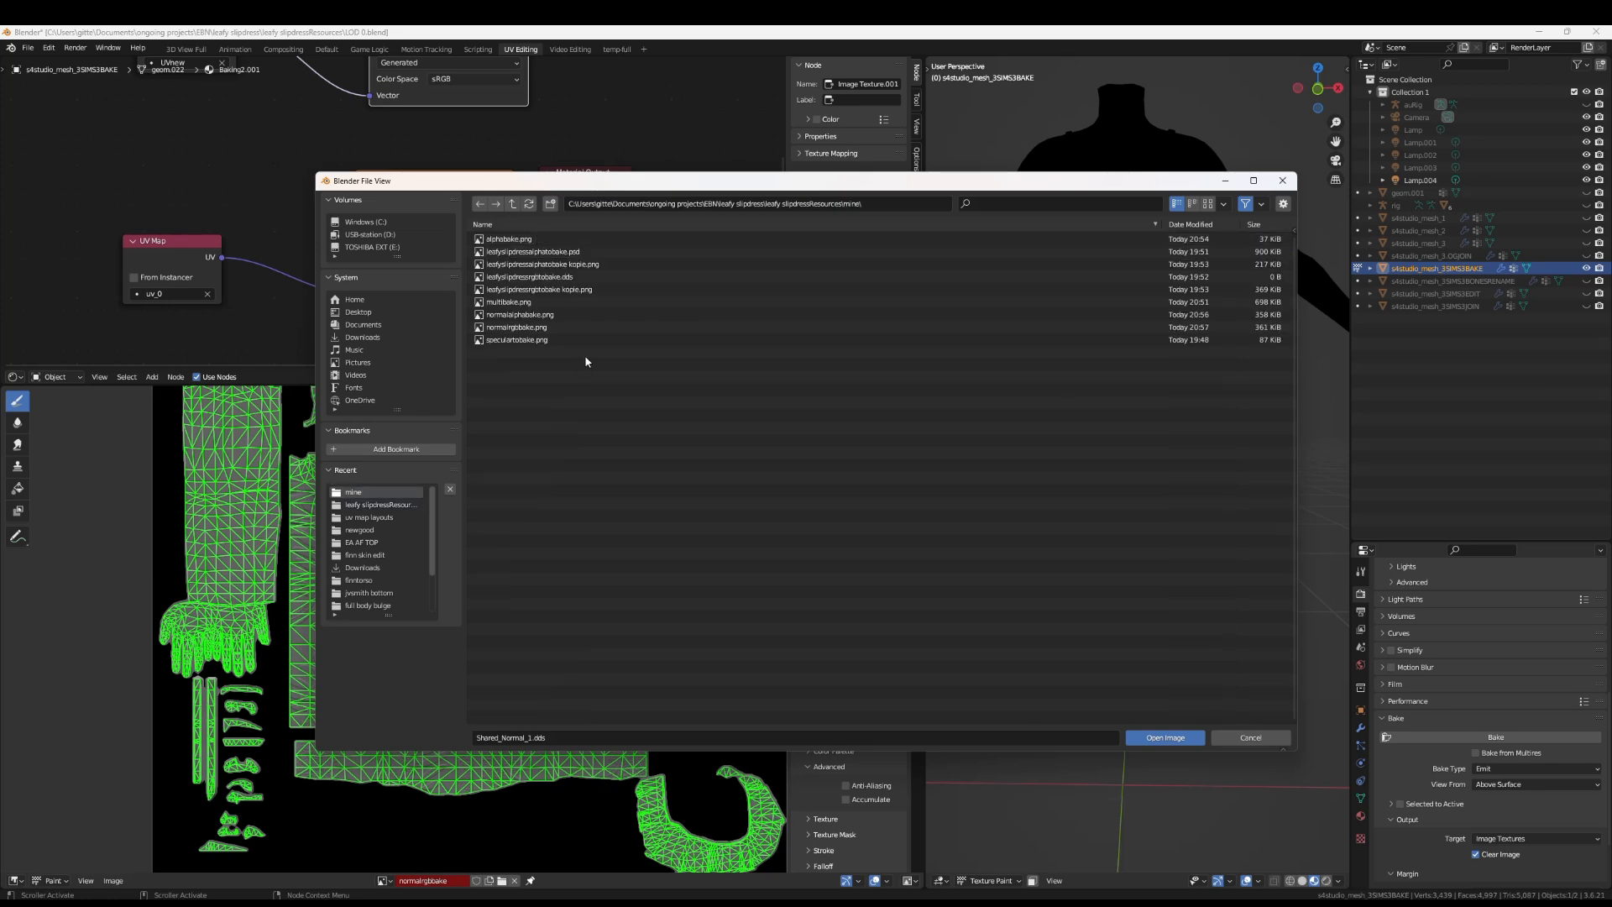
{"action": "left_click", "coordinate": [517, 338]}
{"action": "left_click", "coordinate": [1167, 737]}
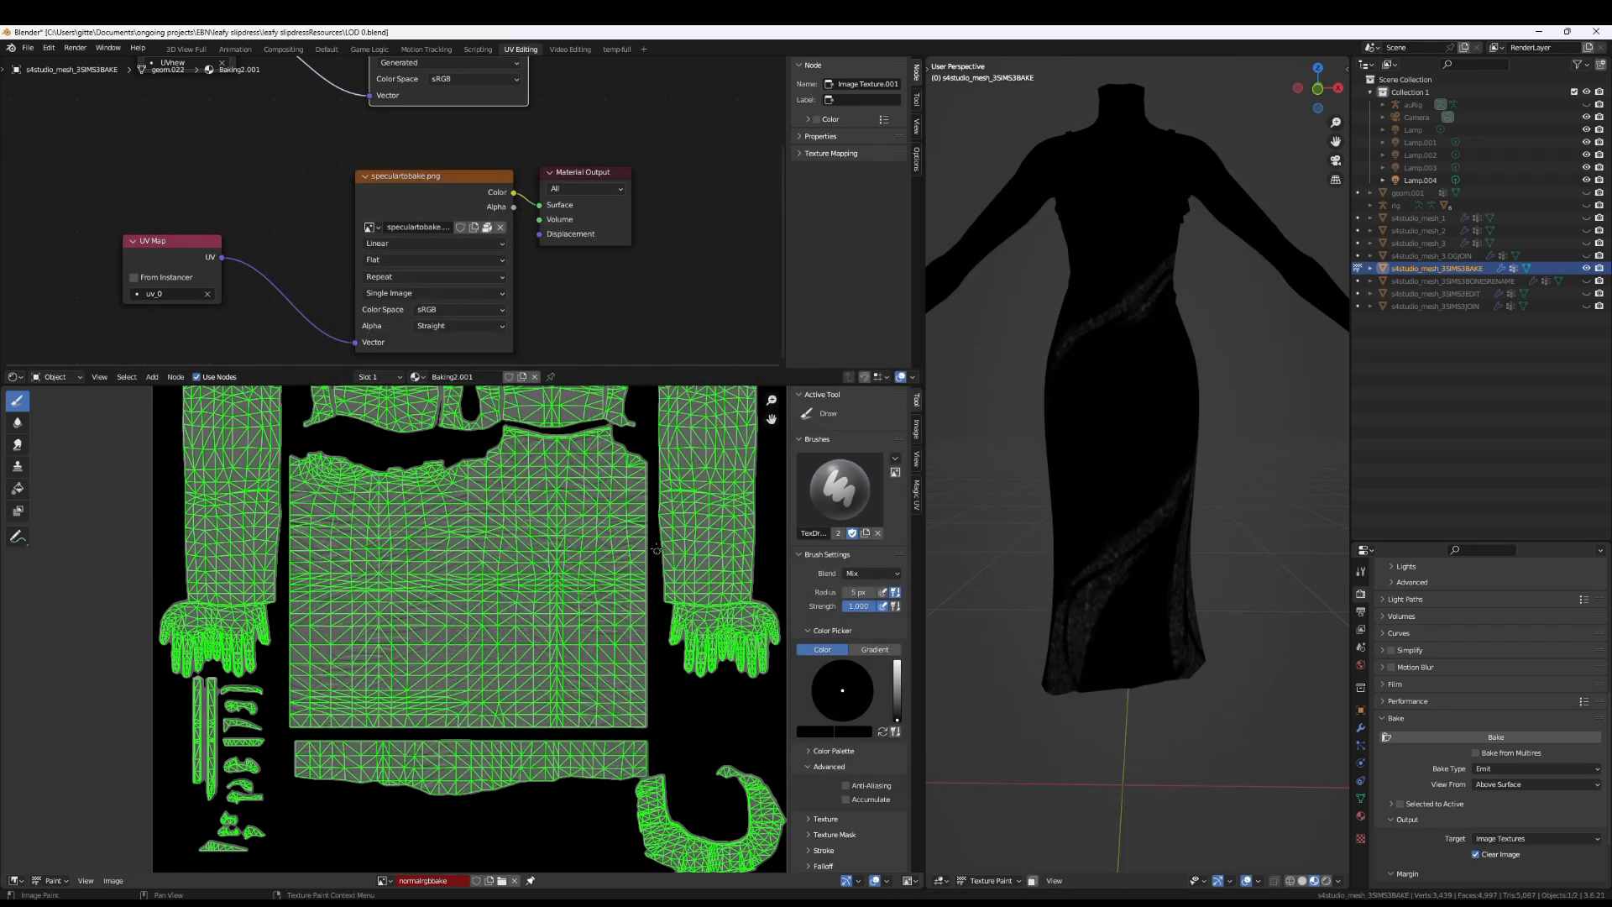
Examine how the specular texture sits on the dress and inspect the dress area of the UV layout
{"action": "scroll", "coordinate": [1151, 470], "scroll_direction": "down", "scroll_amount": 2}
{"action": "middle_click_drag", "start_coordinate": [1196, 502], "coordinate": [1134, 512]}
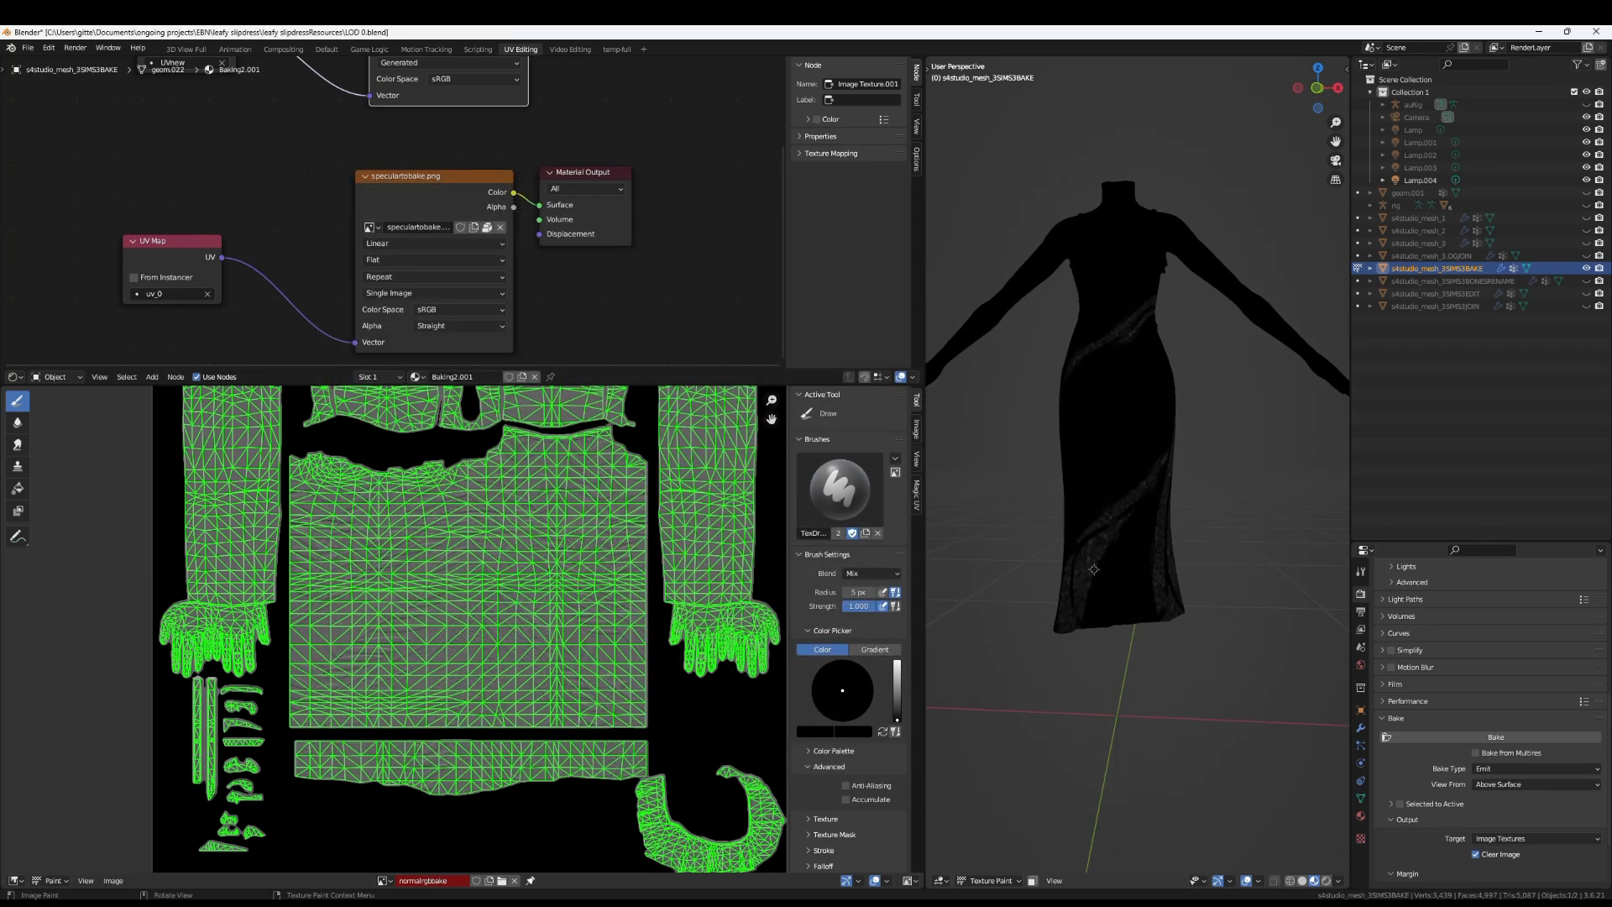
{"action": "scroll", "coordinate": [1117, 470], "scroll_direction": "up", "scroll_amount": 4}
{"action": "scroll", "coordinate": [1123, 353], "scroll_direction": "up", "scroll_amount": 2}
{"action": "scroll", "coordinate": [1216, 364], "scroll_direction": "down", "scroll_amount": 4}
{"action": "middle_click_drag", "start_coordinate": [1216, 363], "coordinate": [1175, 504]}
{"action": "scroll", "coordinate": [1213, 378], "scroll_direction": "up", "scroll_amount": 3}
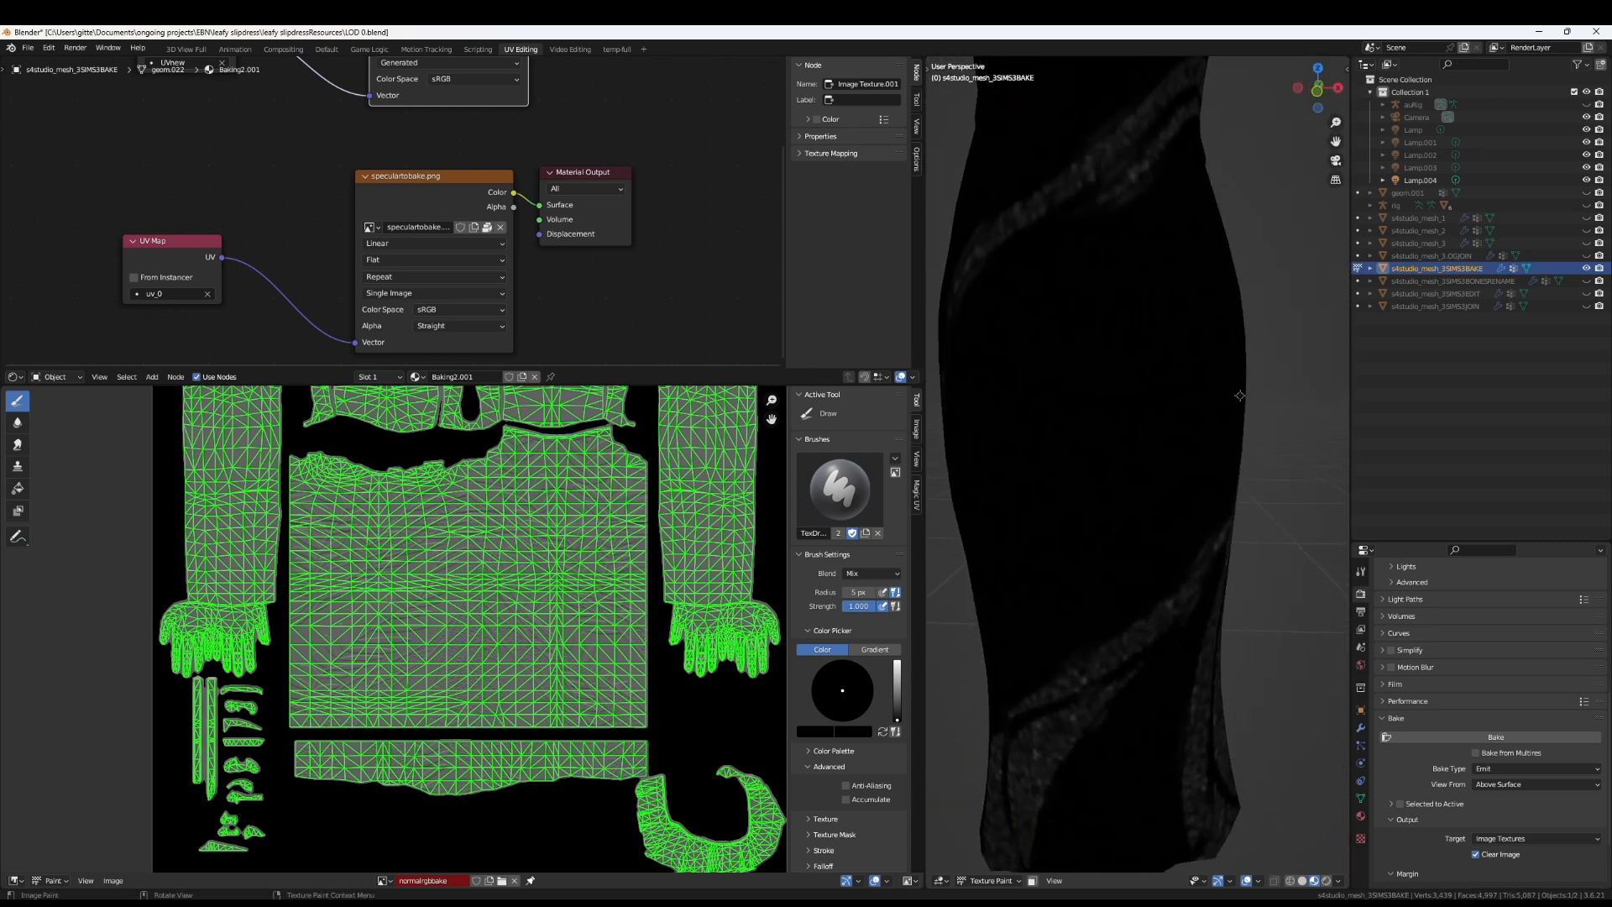
{"action": "scroll", "coordinate": [1159, 515], "scroll_direction": "down", "scroll_amount": 3}
{"action": "scroll", "coordinate": [567, 642], "scroll_direction": "up", "scroll_amount": 4}
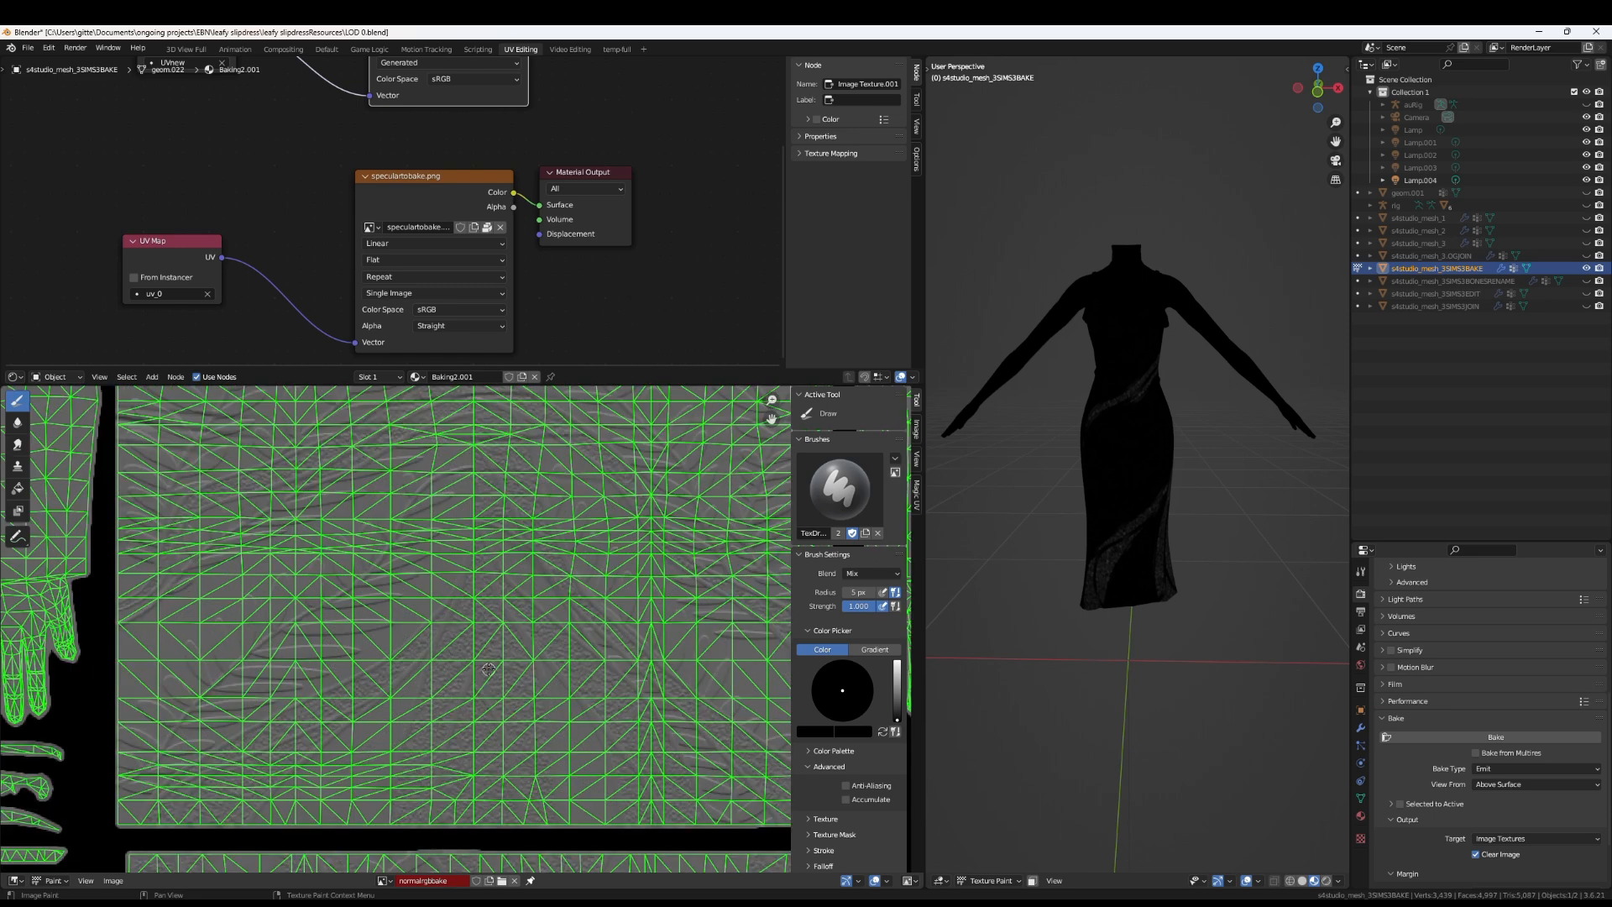
{"action": "scroll", "coordinate": [488, 669], "scroll_direction": "down", "scroll_amount": 3}
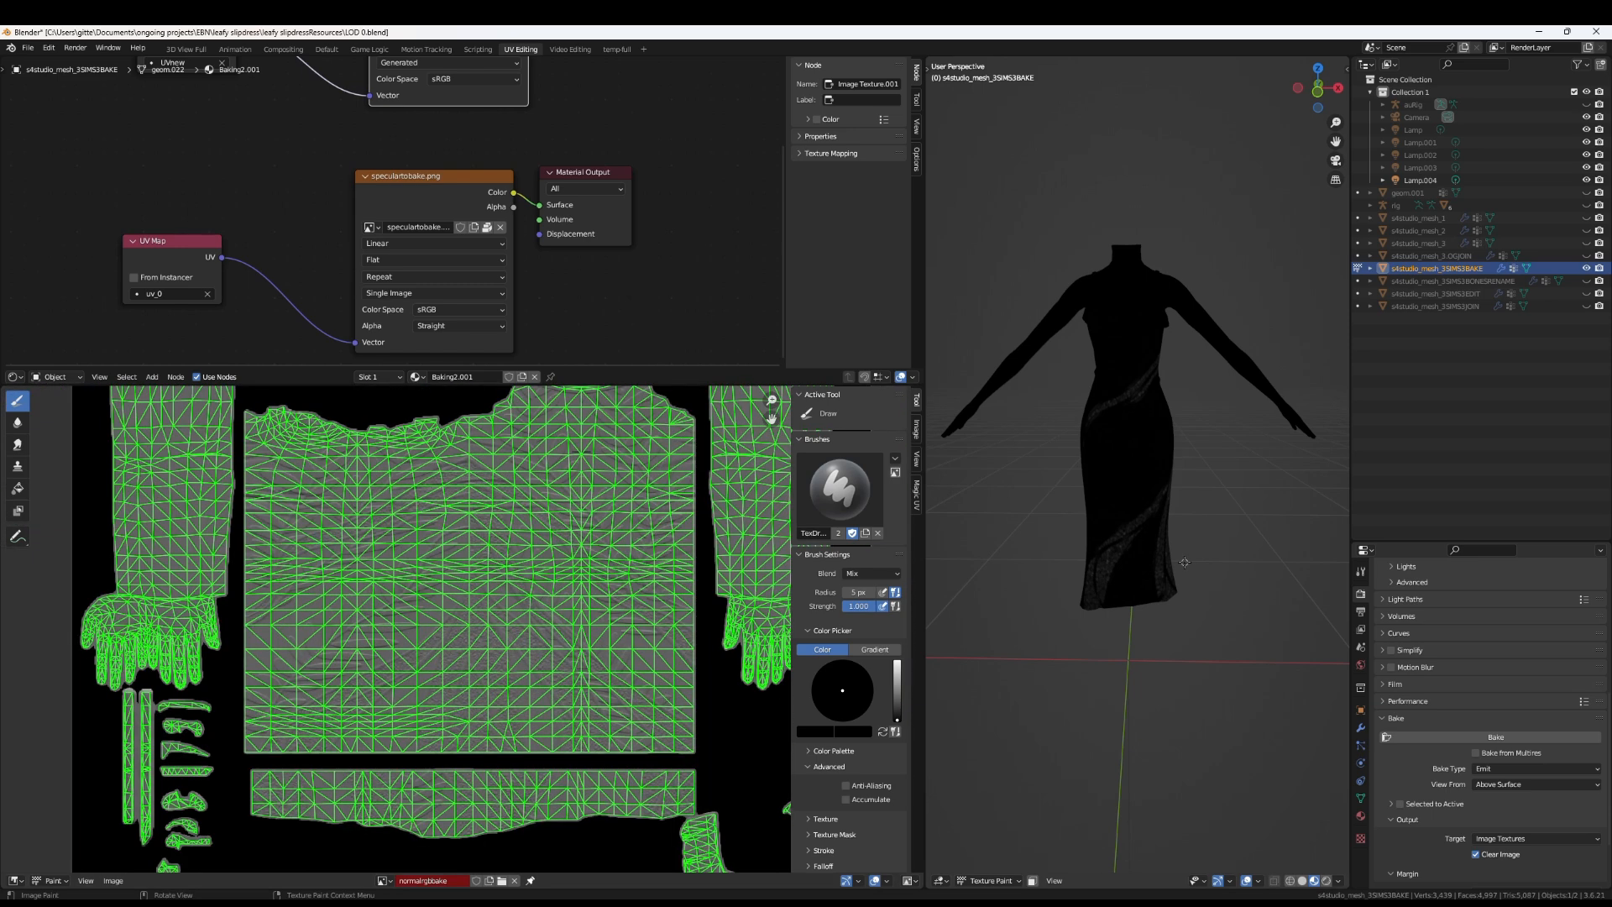
Bake the specular texture into the specularbake image and check the result up close on the UV layout
{"action": "left_click", "coordinate": [1513, 742]}
{"action": "scroll", "coordinate": [599, 634], "scroll_direction": "up", "scroll_amount": 9}
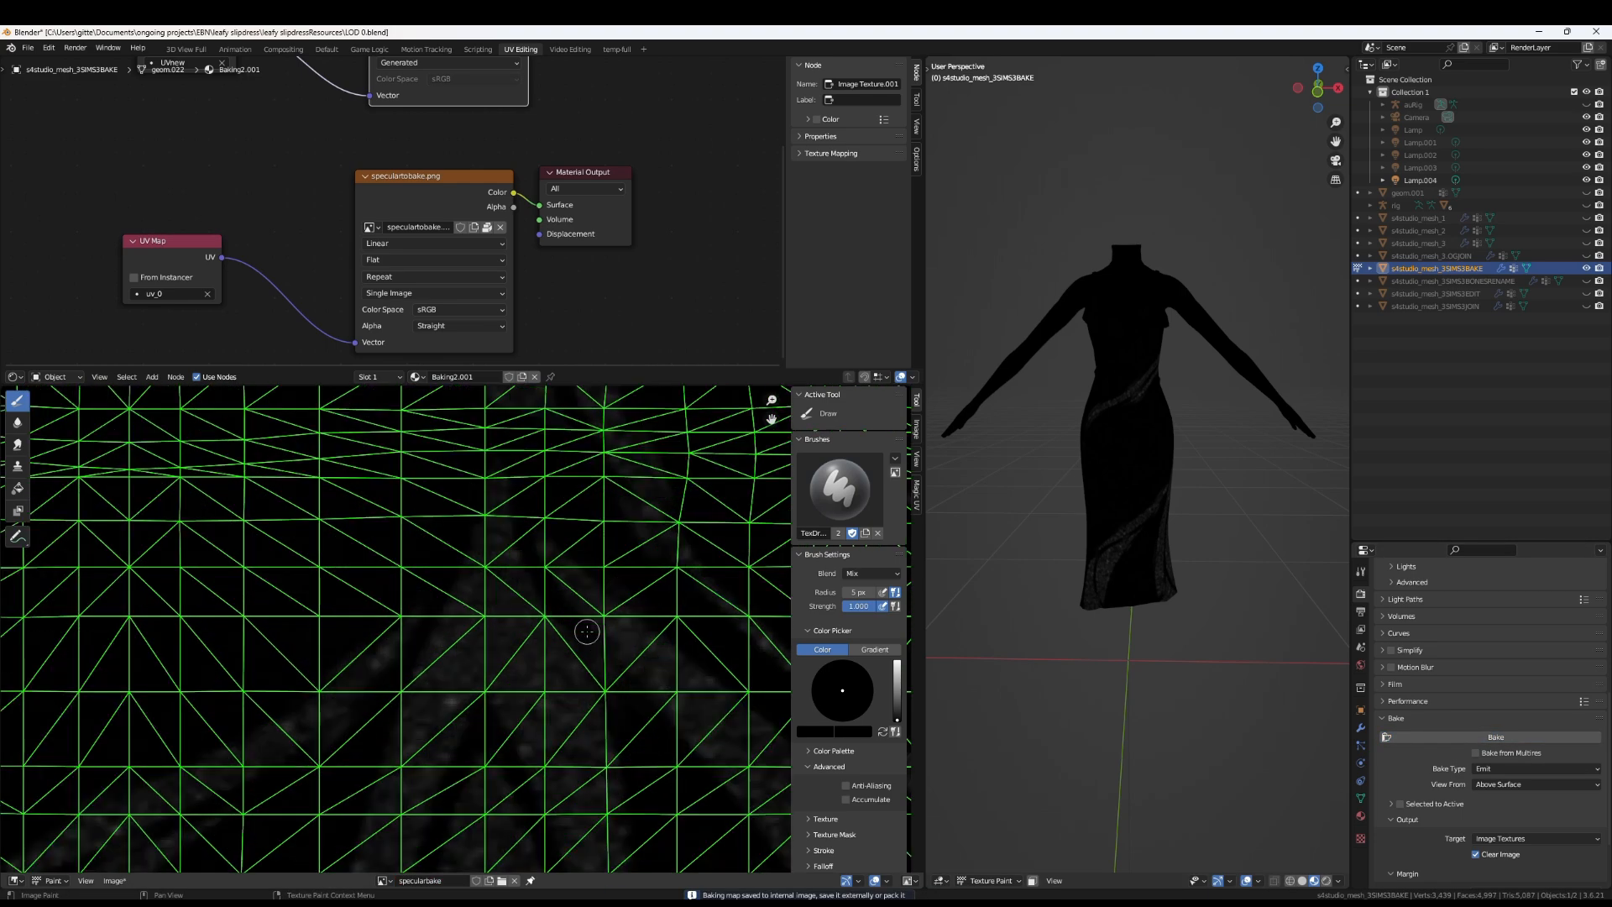
{"action": "scroll", "coordinate": [701, 453], "scroll_direction": "down", "scroll_amount": 4}
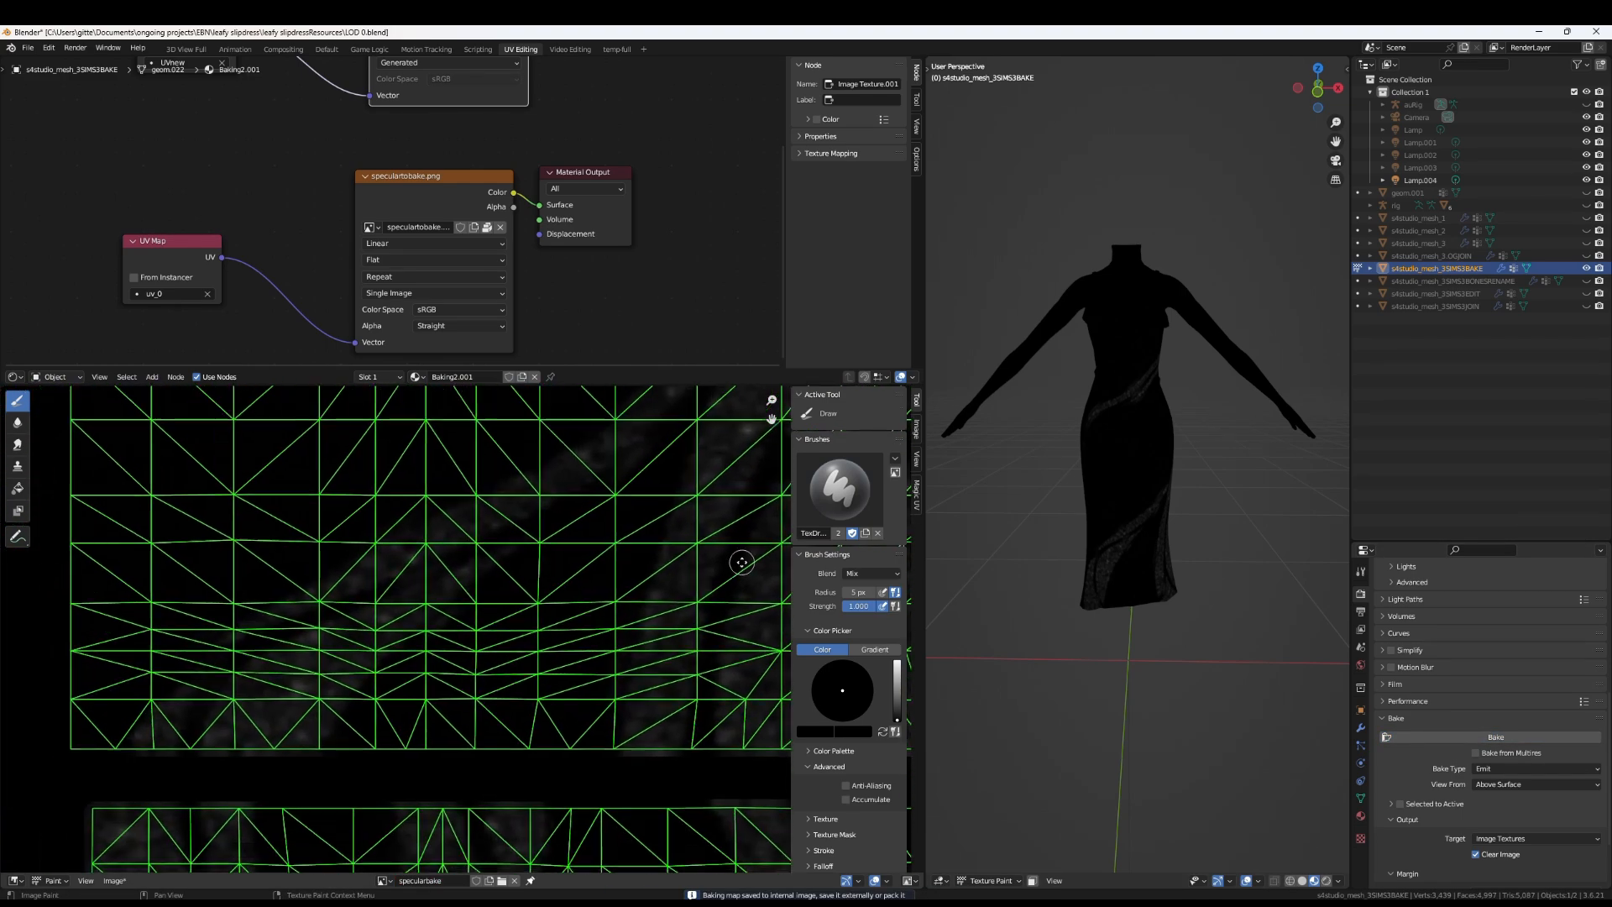
{"action": "scroll", "coordinate": [545, 642], "scroll_direction": "down", "scroll_amount": 2}
{"action": "scroll", "coordinate": [1101, 576], "scroll_direction": "up", "scroll_amount": 7}
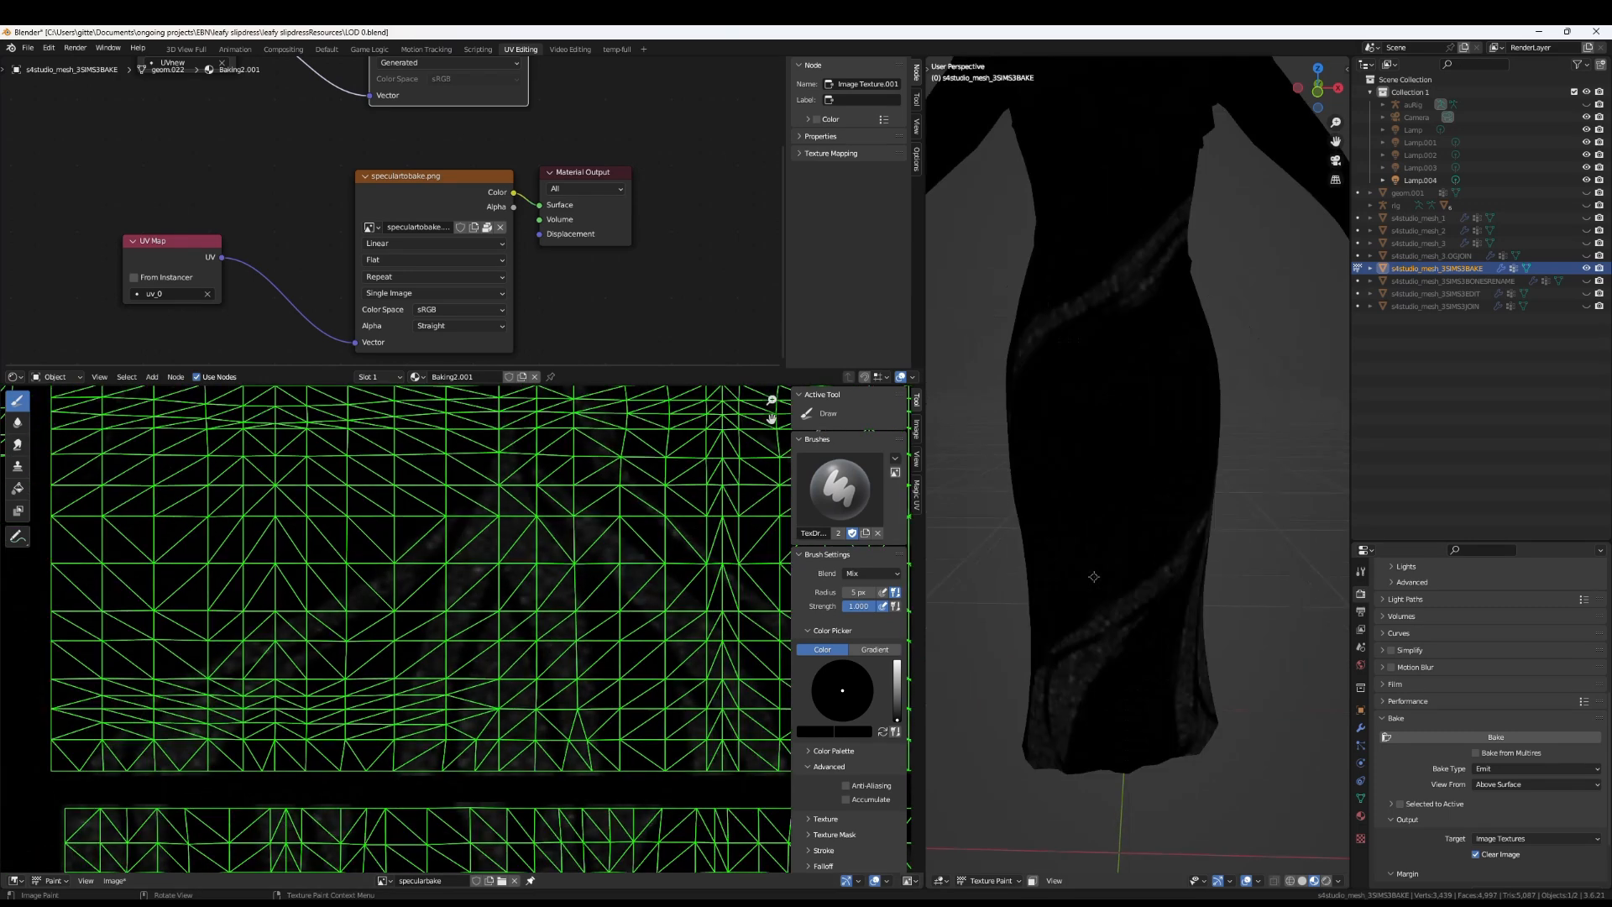
Connect the specularbake texture's colour to the material output's surface, set UVnew as the render UV map, and check the dress
{"action": "middle_click_drag", "start_coordinate": [1096, 581], "coordinate": [1088, 544]}
{"action": "middle_click_drag", "start_coordinate": [579, 160], "coordinate": [591, 264]}
{"action": "left_click_drag", "start_coordinate": [539, 66], "coordinate": [551, 317]}
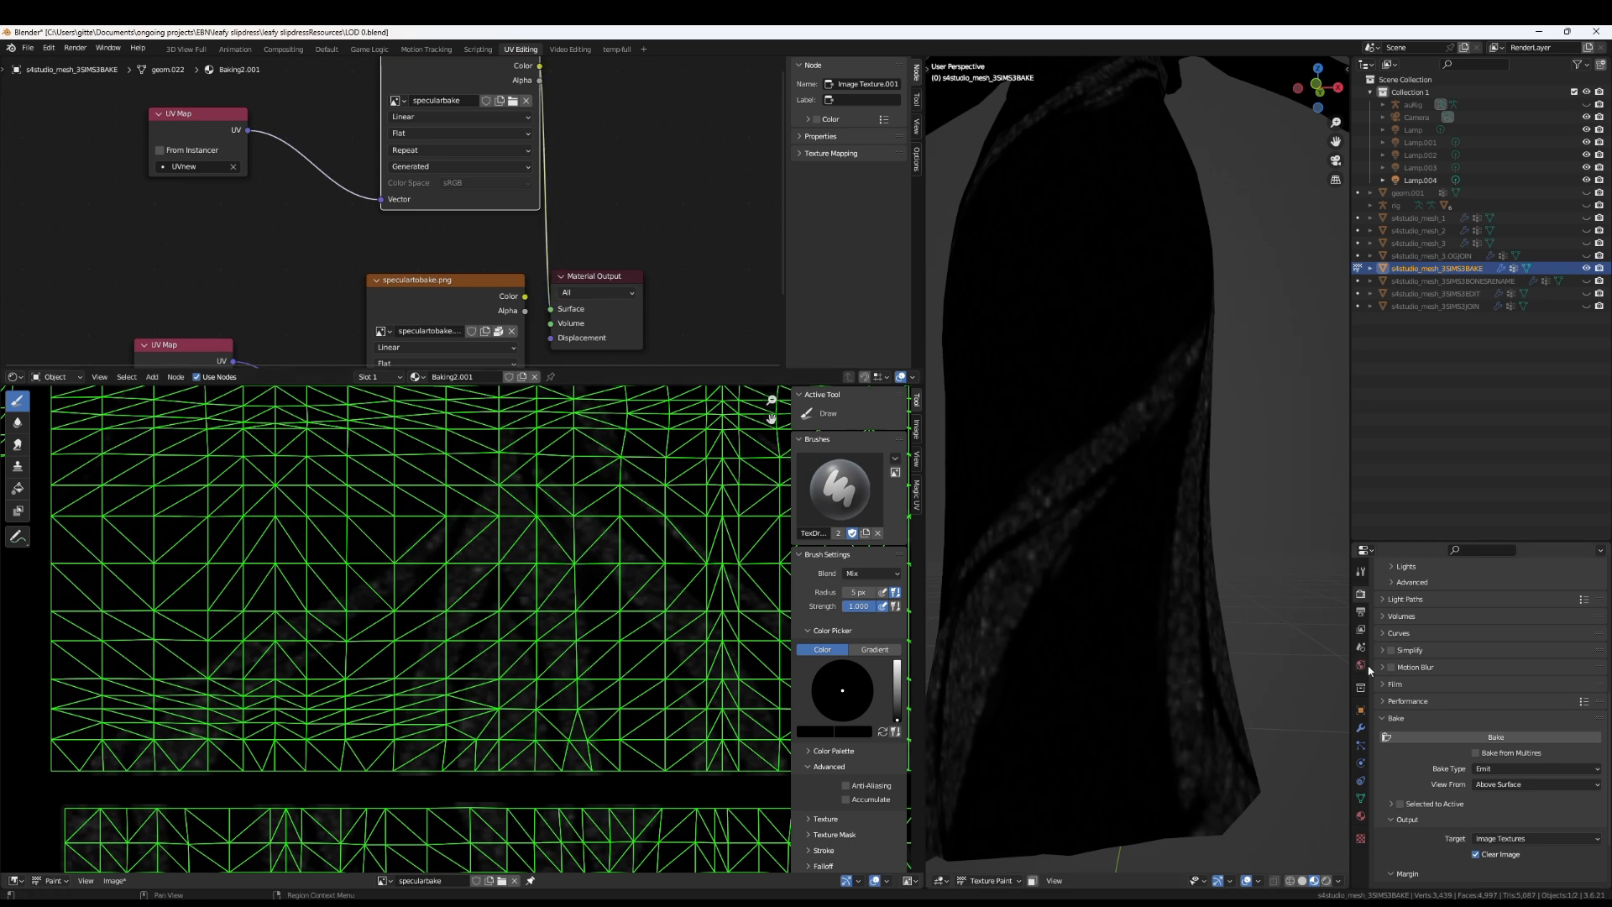
{"action": "left_click", "coordinate": [1360, 797]}
{"action": "left_click", "coordinate": [1574, 692]}
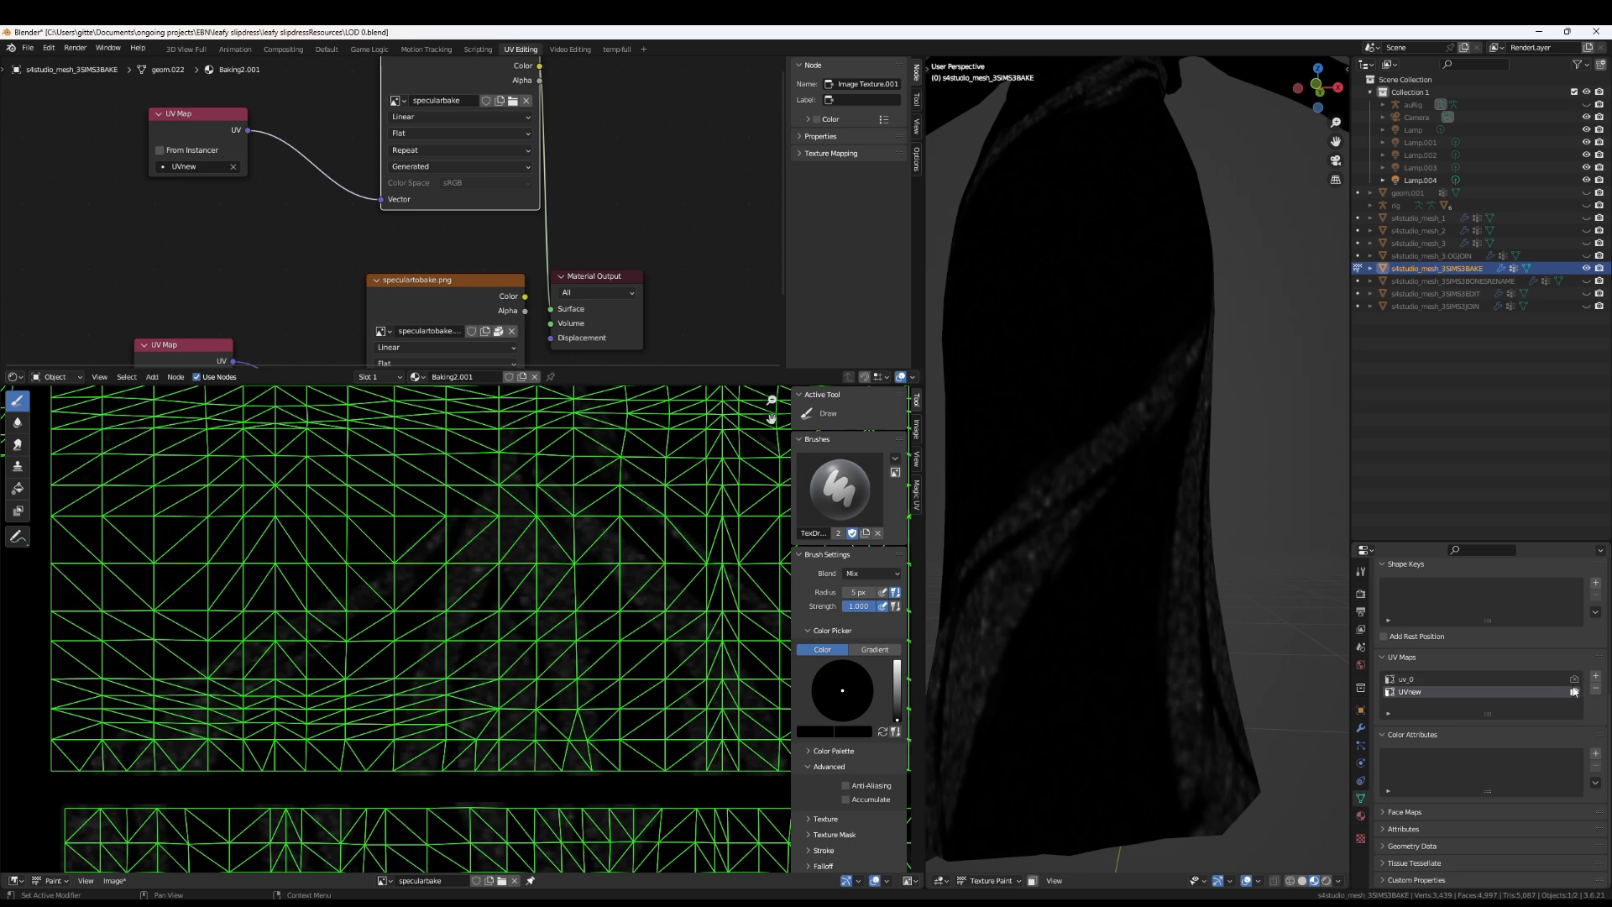
{"action": "scroll", "coordinate": [1004, 507], "scroll_direction": "down", "scroll_amount": 6}
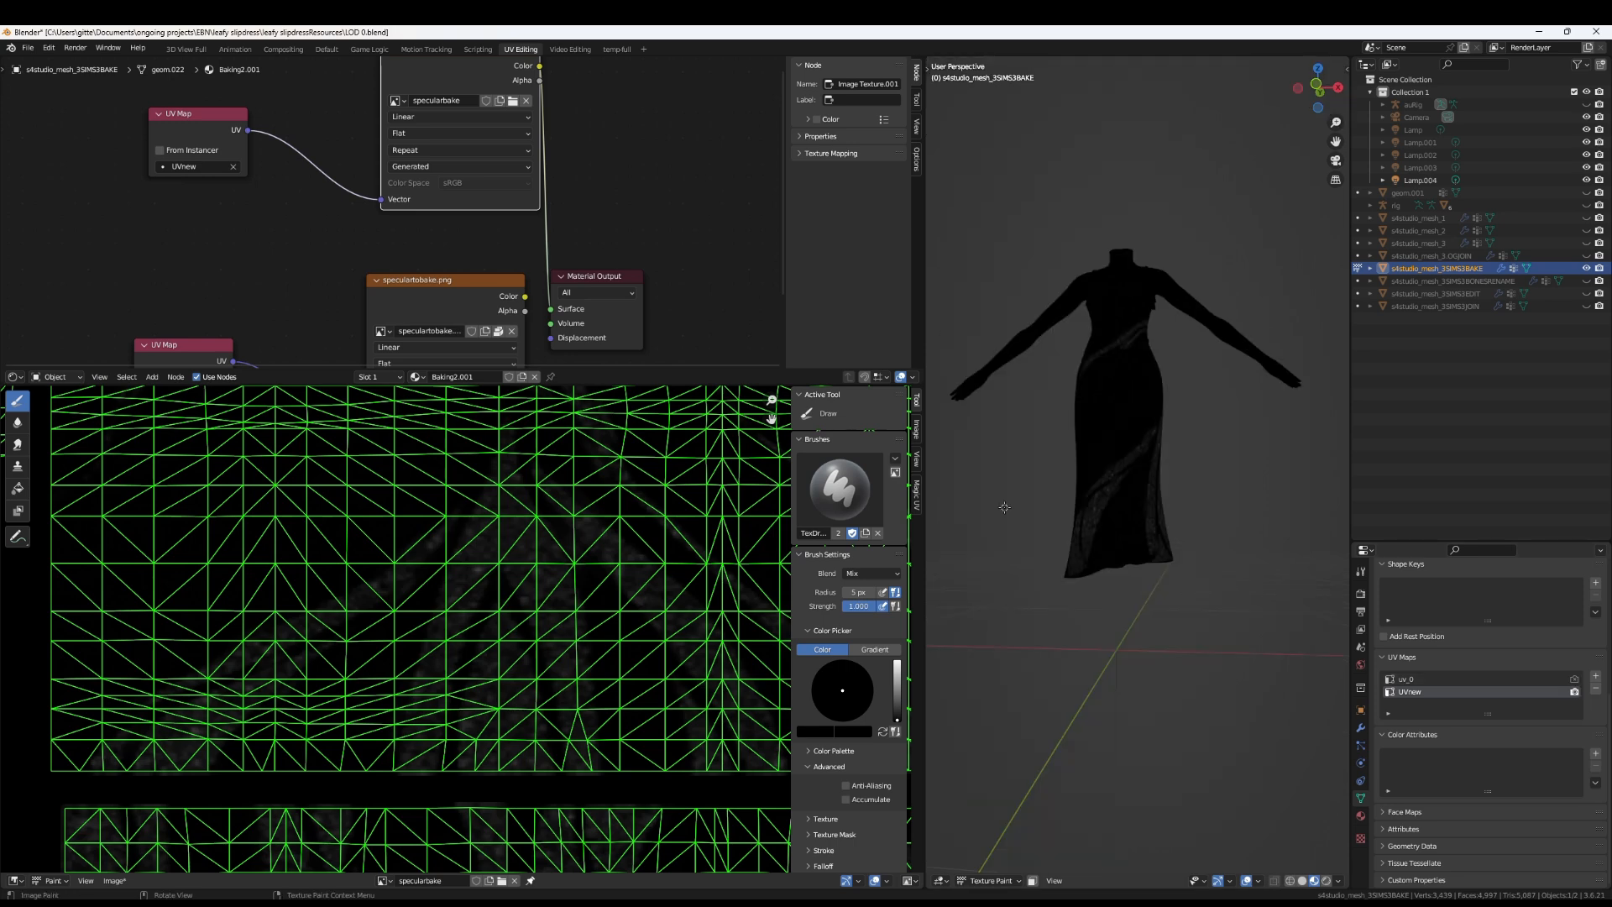
{"action": "scroll", "coordinate": [1105, 332], "scroll_direction": "down", "scroll_amount": 3}
{"action": "middle_click_drag", "start_coordinate": [1059, 336], "coordinate": [1088, 368]}
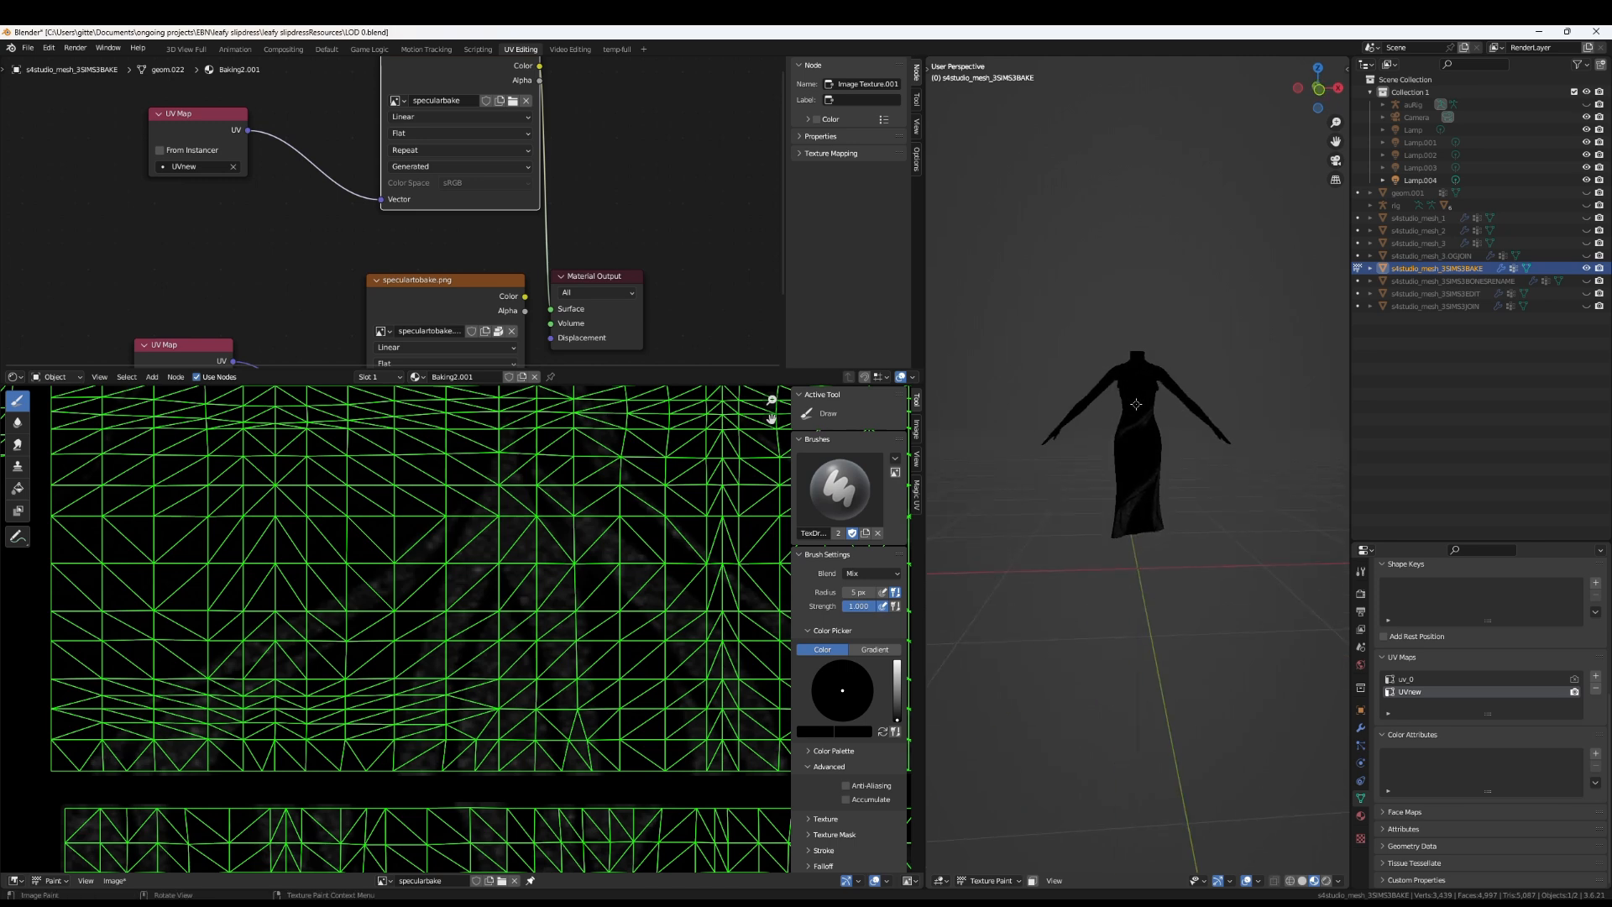
{"action": "scroll", "coordinate": [1086, 343], "scroll_direction": "up", "scroll_amount": 5}
Save the baked specular image as specularbake.png in the mine folder
{"action": "key", "text": "Home"}
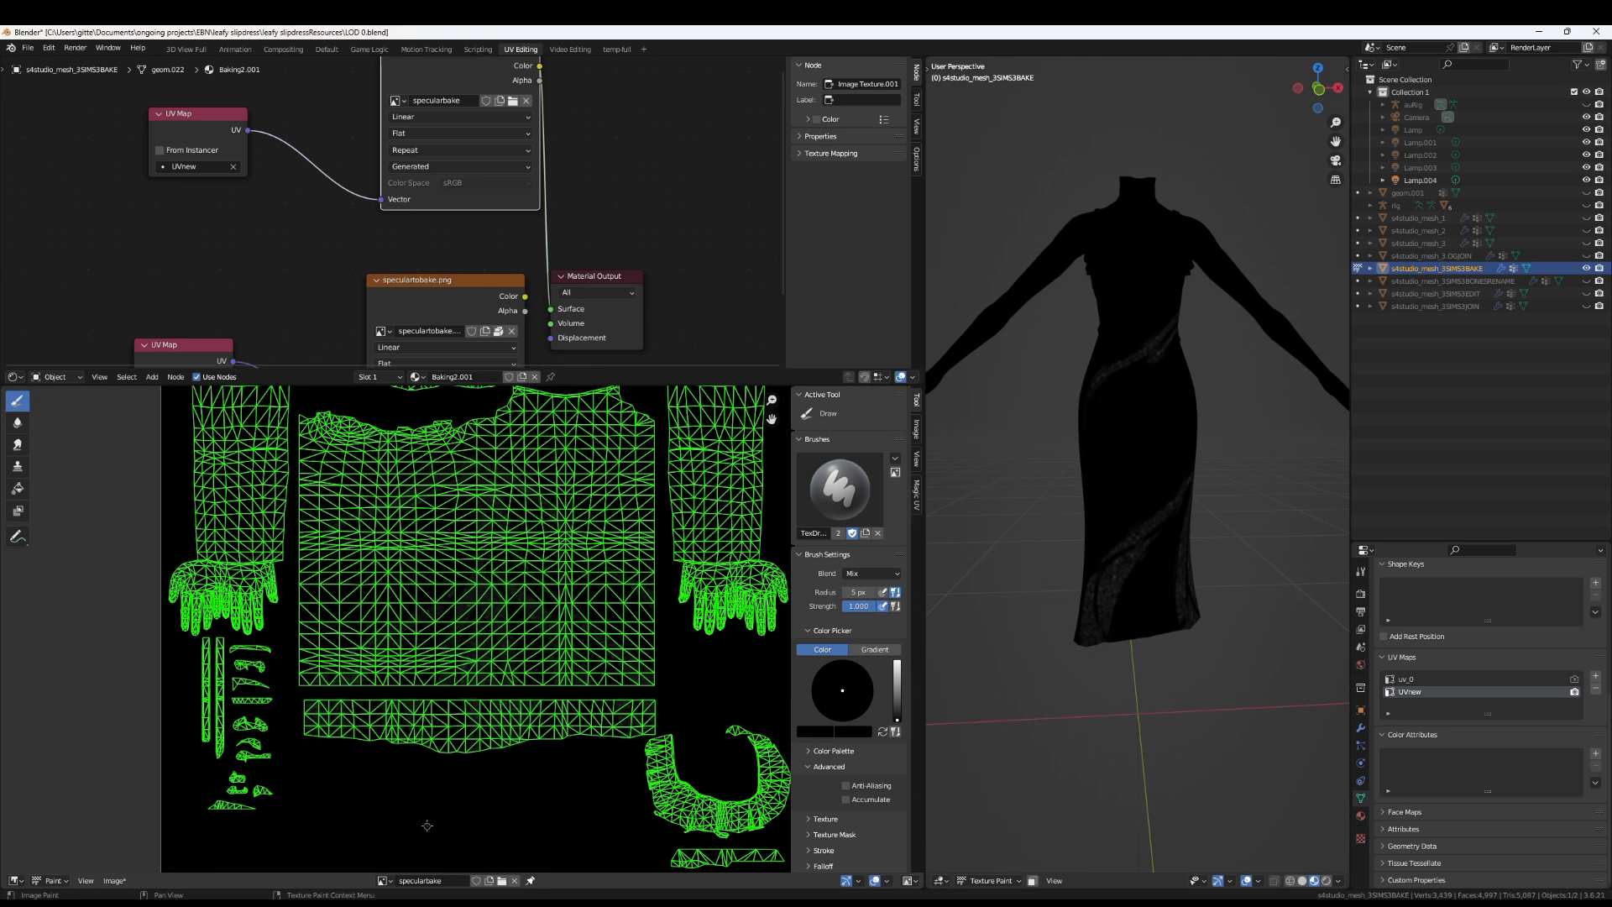
{"action": "left_click", "coordinate": [114, 880]}
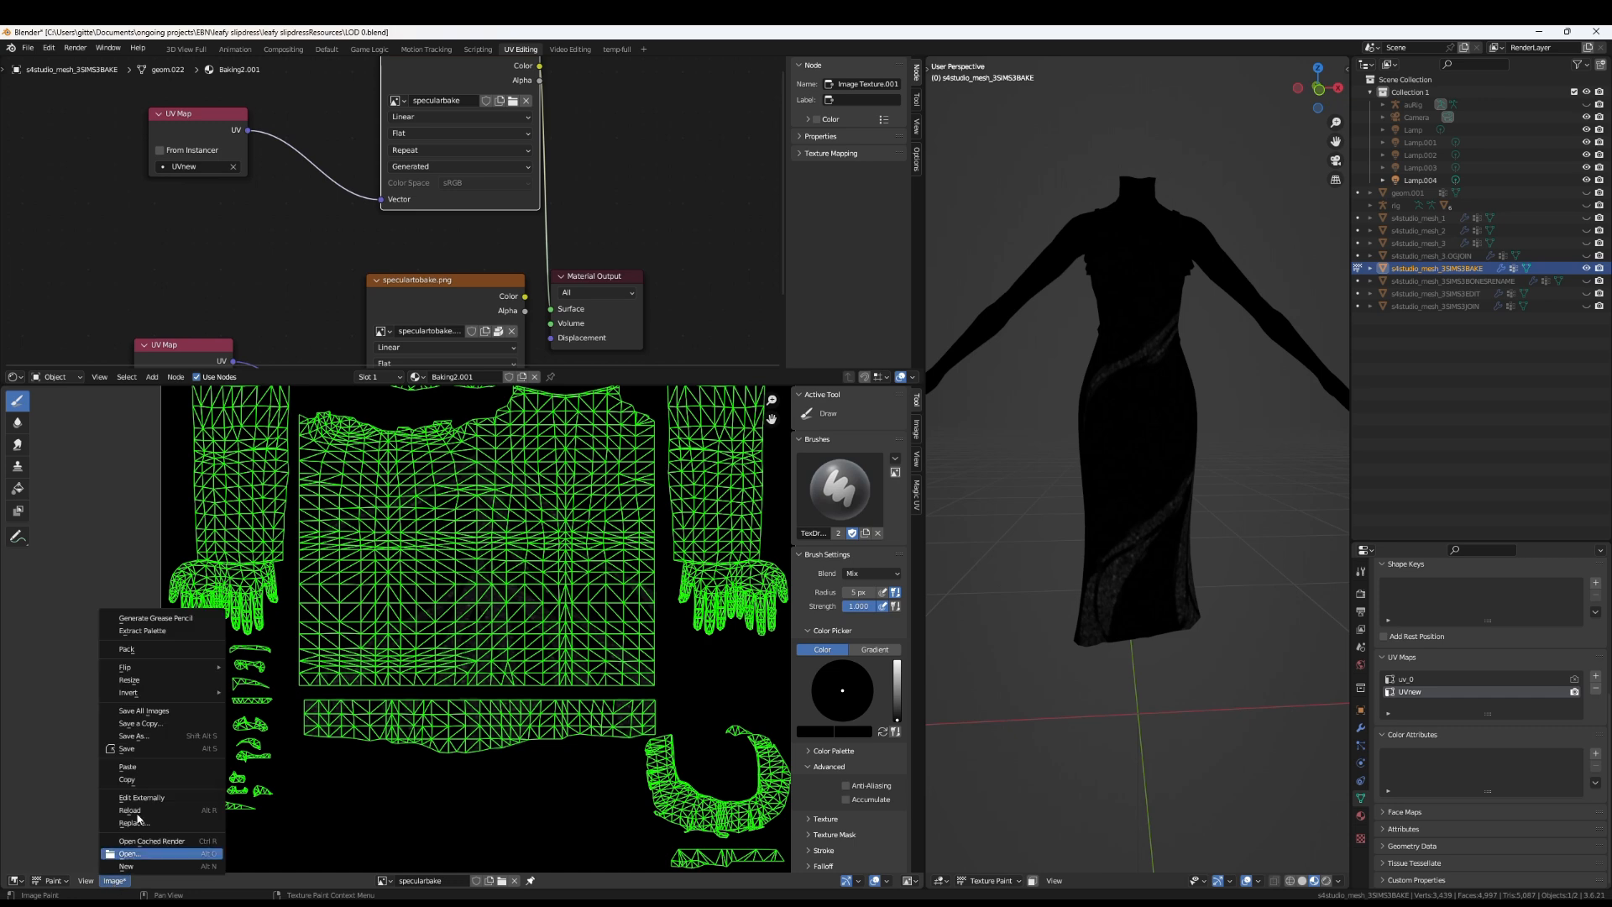
{"action": "left_click", "coordinate": [152, 735]}
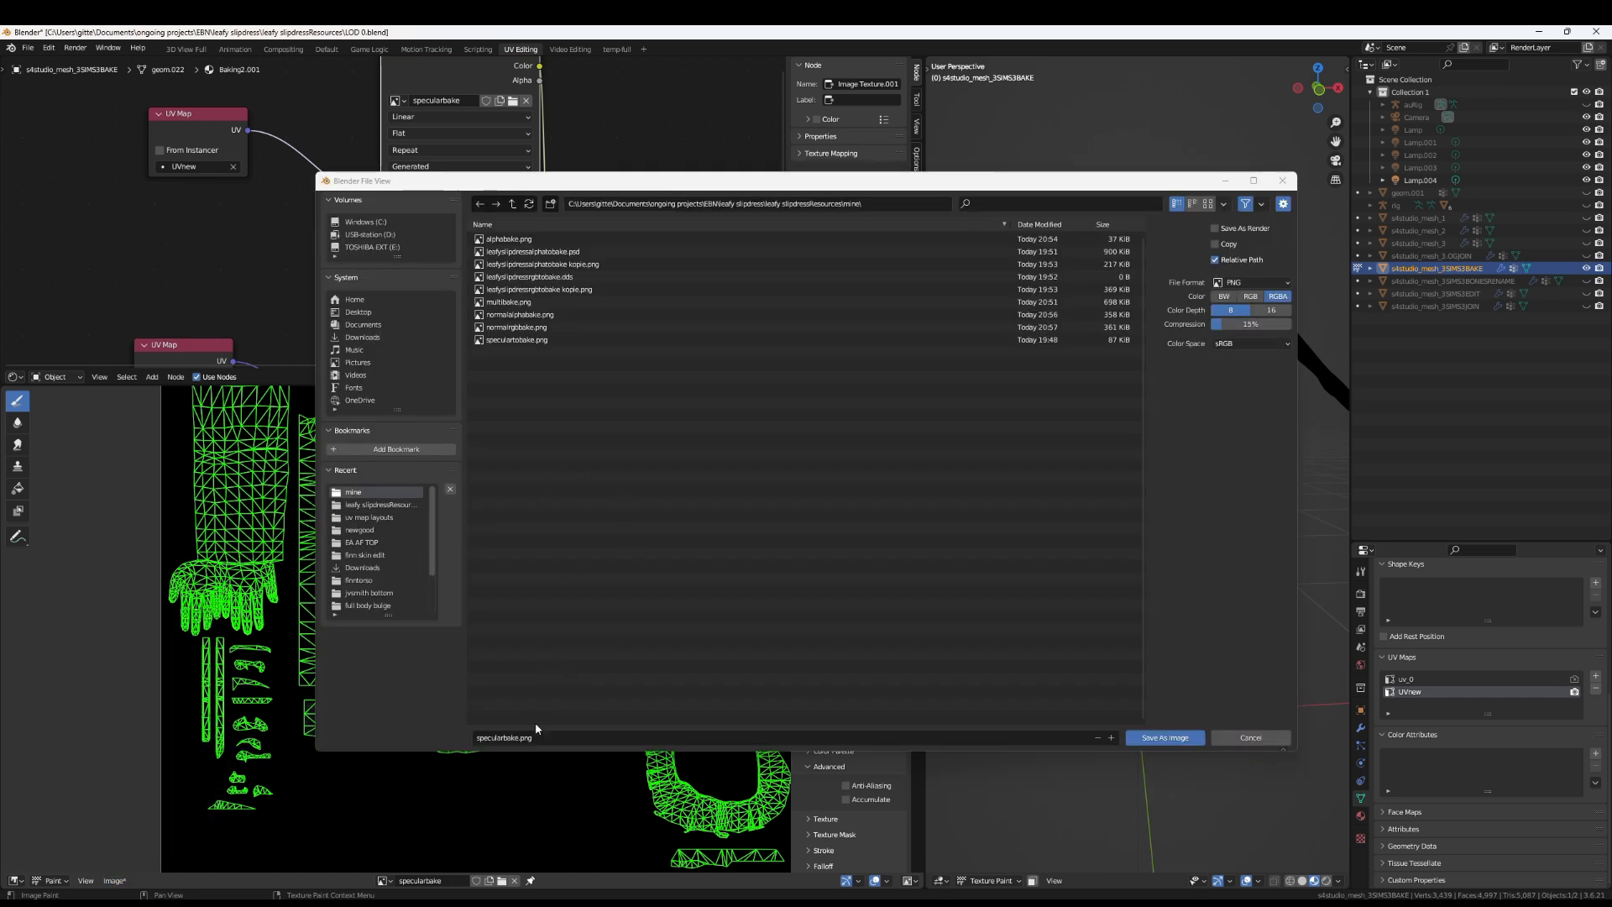
{"action": "left_click", "coordinate": [1165, 737]}
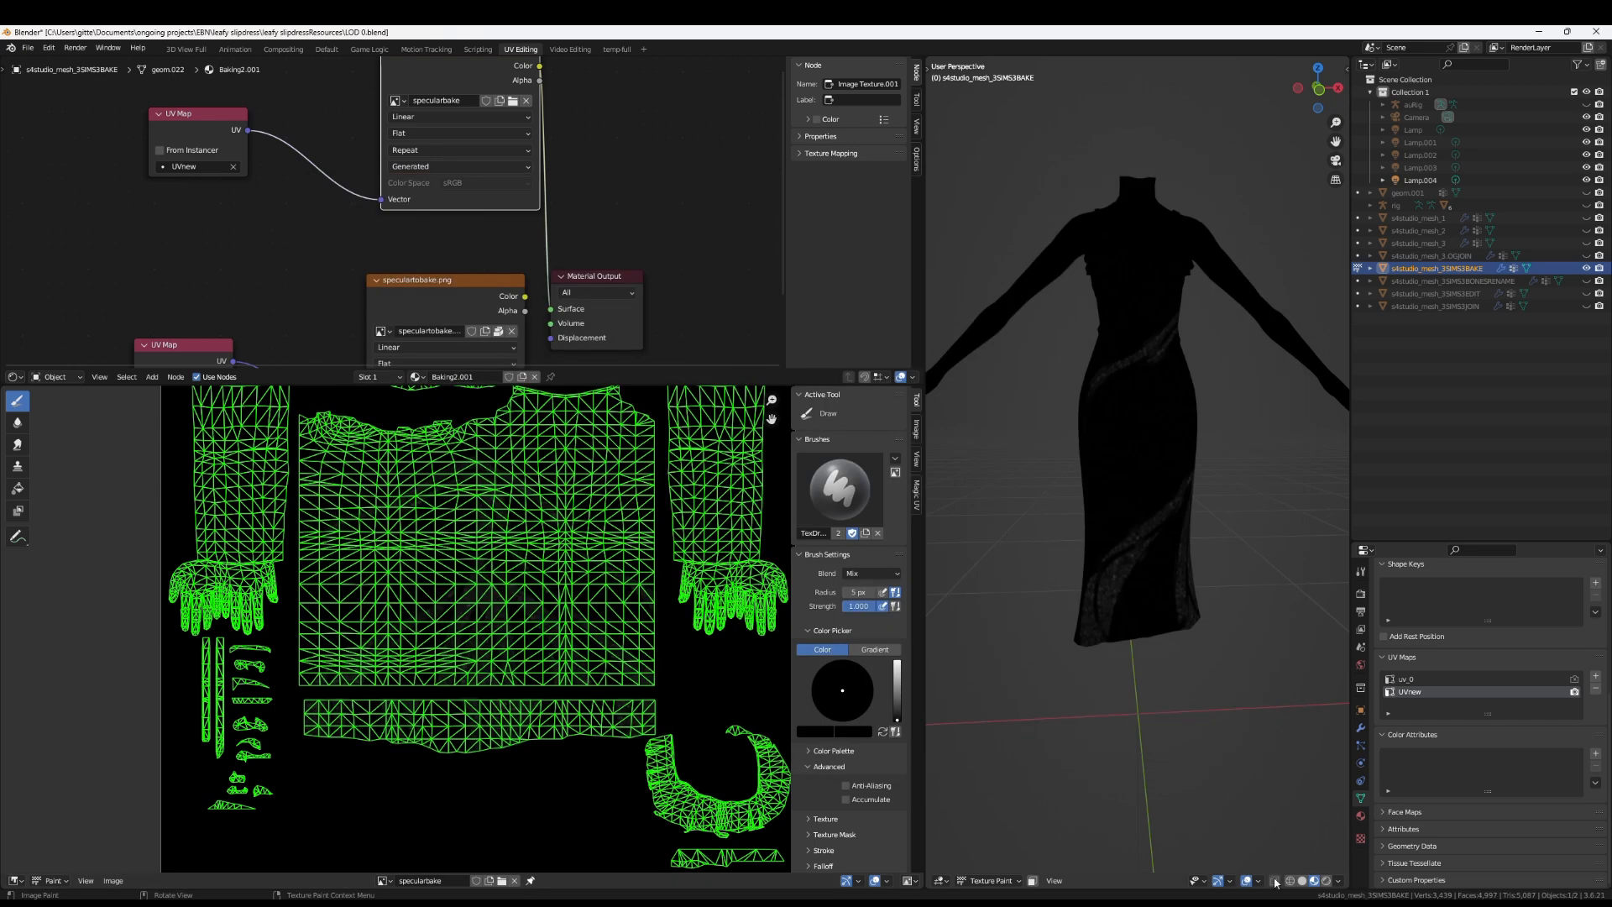
Switch the 3D viewport to solid shading, widen it, and bring the whole dress into view
{"action": "left_click", "coordinate": [1302, 881]}
{"action": "left_click_drag", "start_coordinate": [925, 357], "coordinate": [620, 357]}
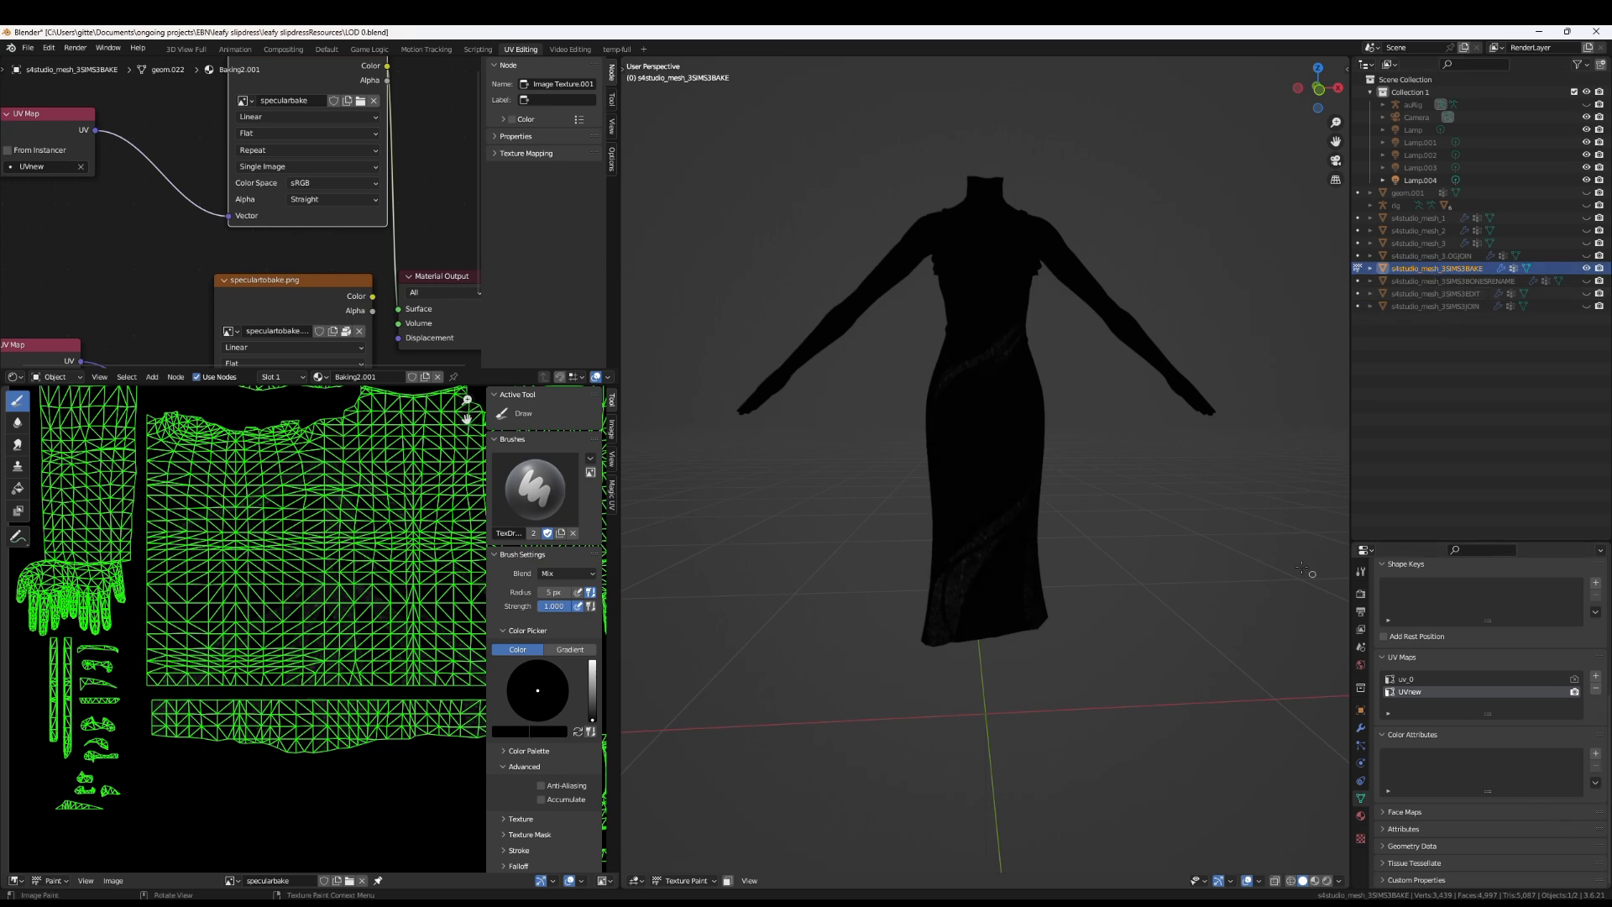
{"action": "scroll", "coordinate": [1256, 543], "scroll_direction": "up", "scroll_amount": 5}
{"action": "scroll", "coordinate": [1223, 530], "scroll_direction": "down", "scroll_amount": 5}
{"action": "middle_click_drag", "start_coordinate": [1090, 396], "coordinate": [1108, 542], "text": "shift"}
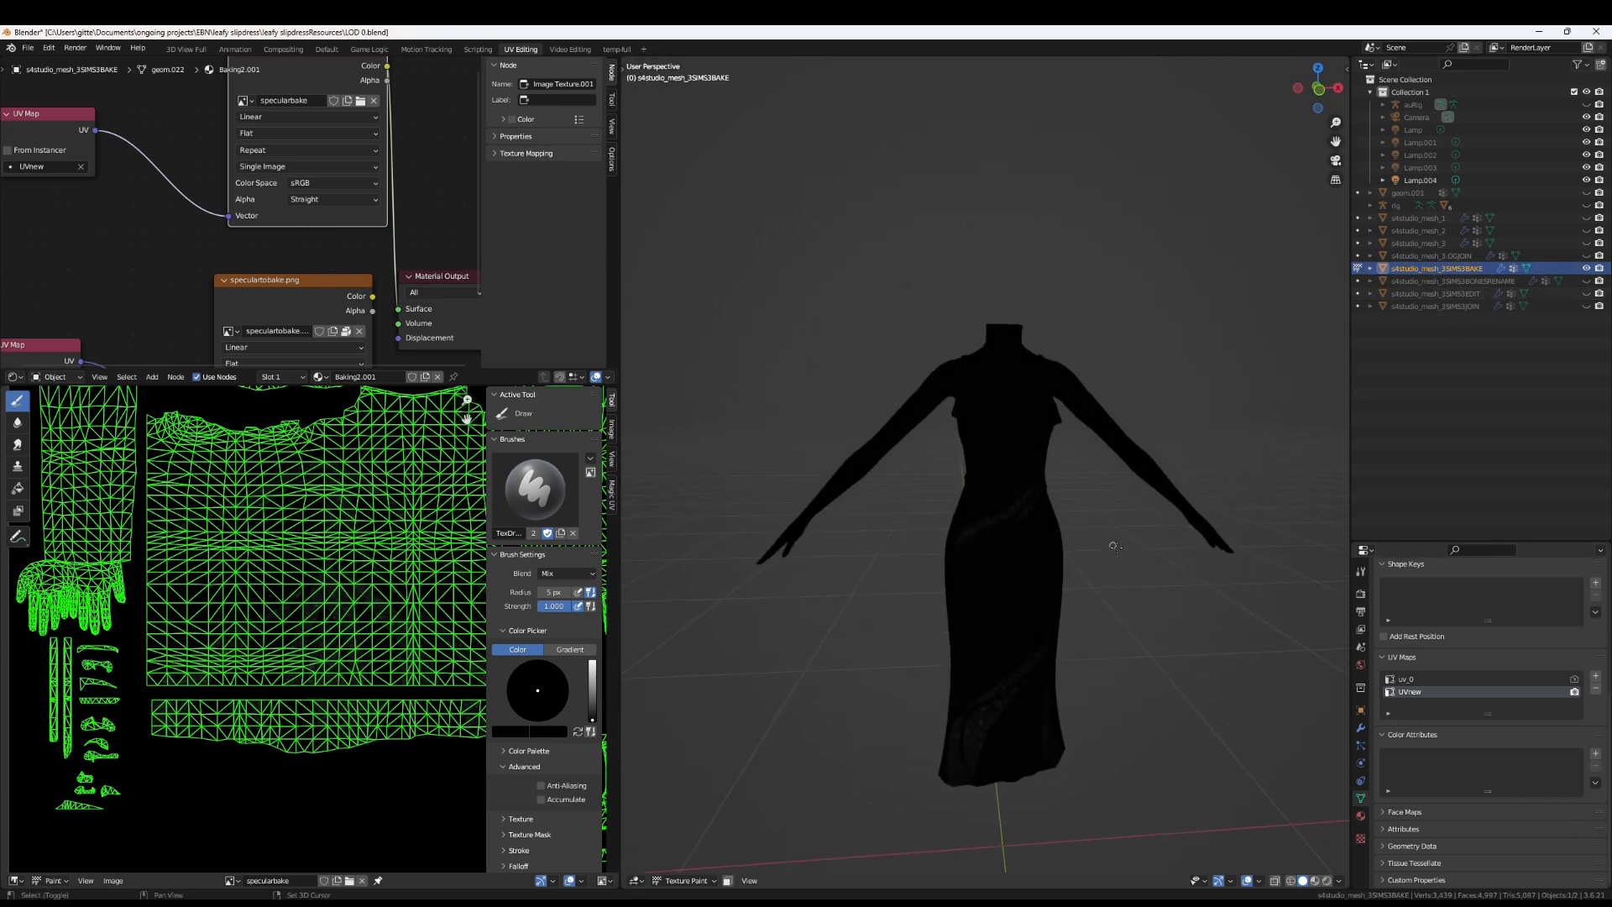
Make uv_0 the active UV map of the baking mesh and return to Object Mode
{"action": "left_click", "coordinate": [1535, 678]}
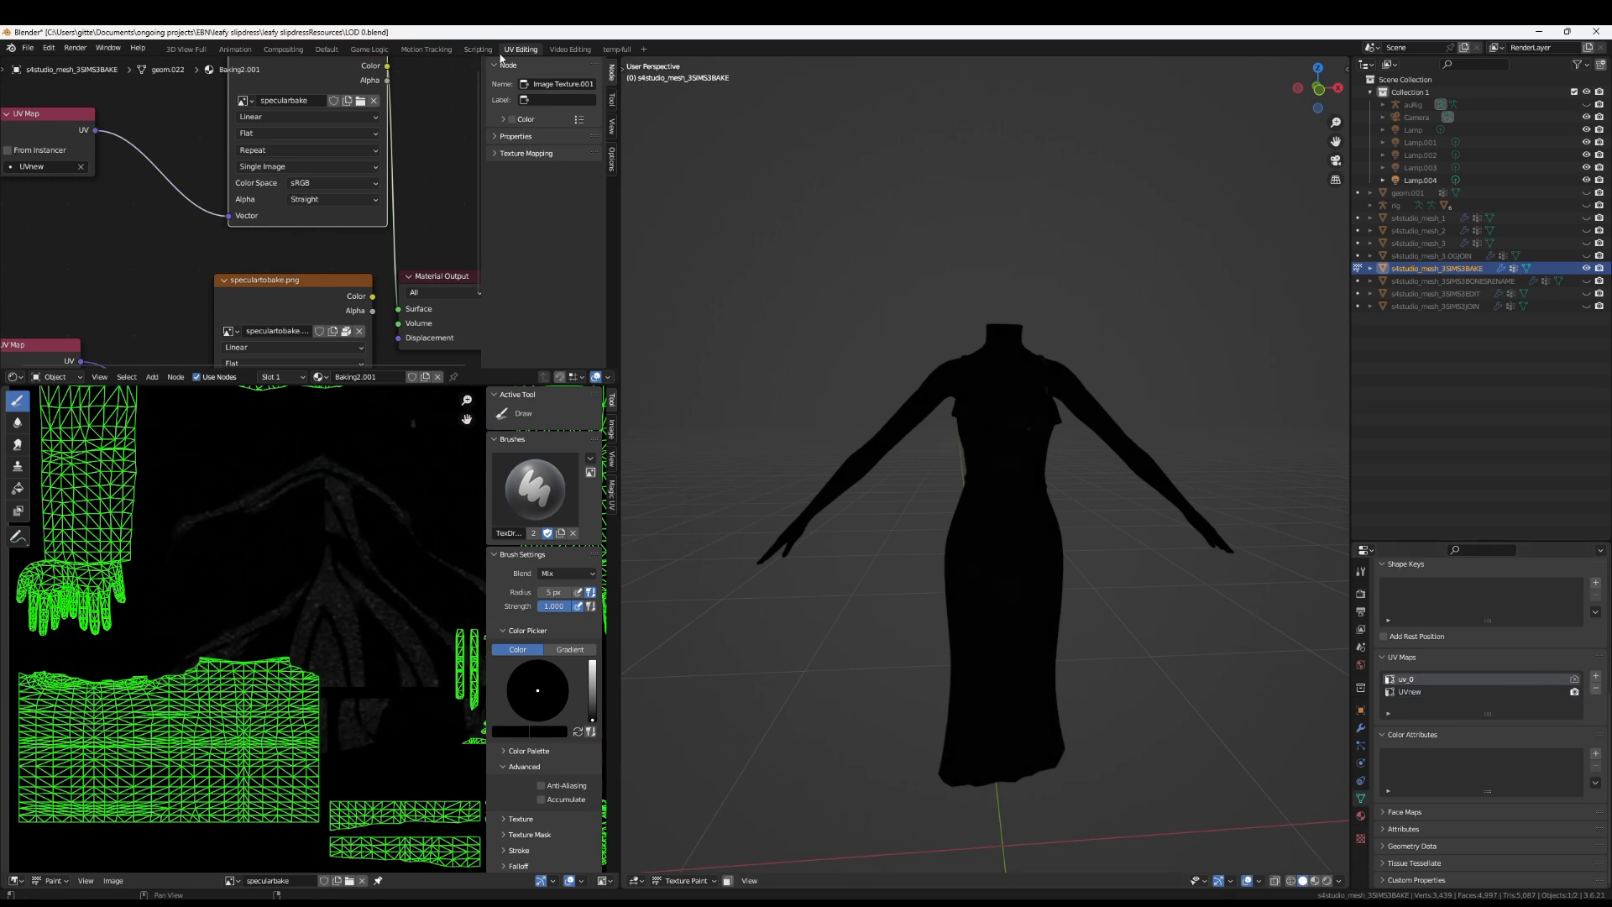
{"action": "left_click", "coordinate": [687, 880]}
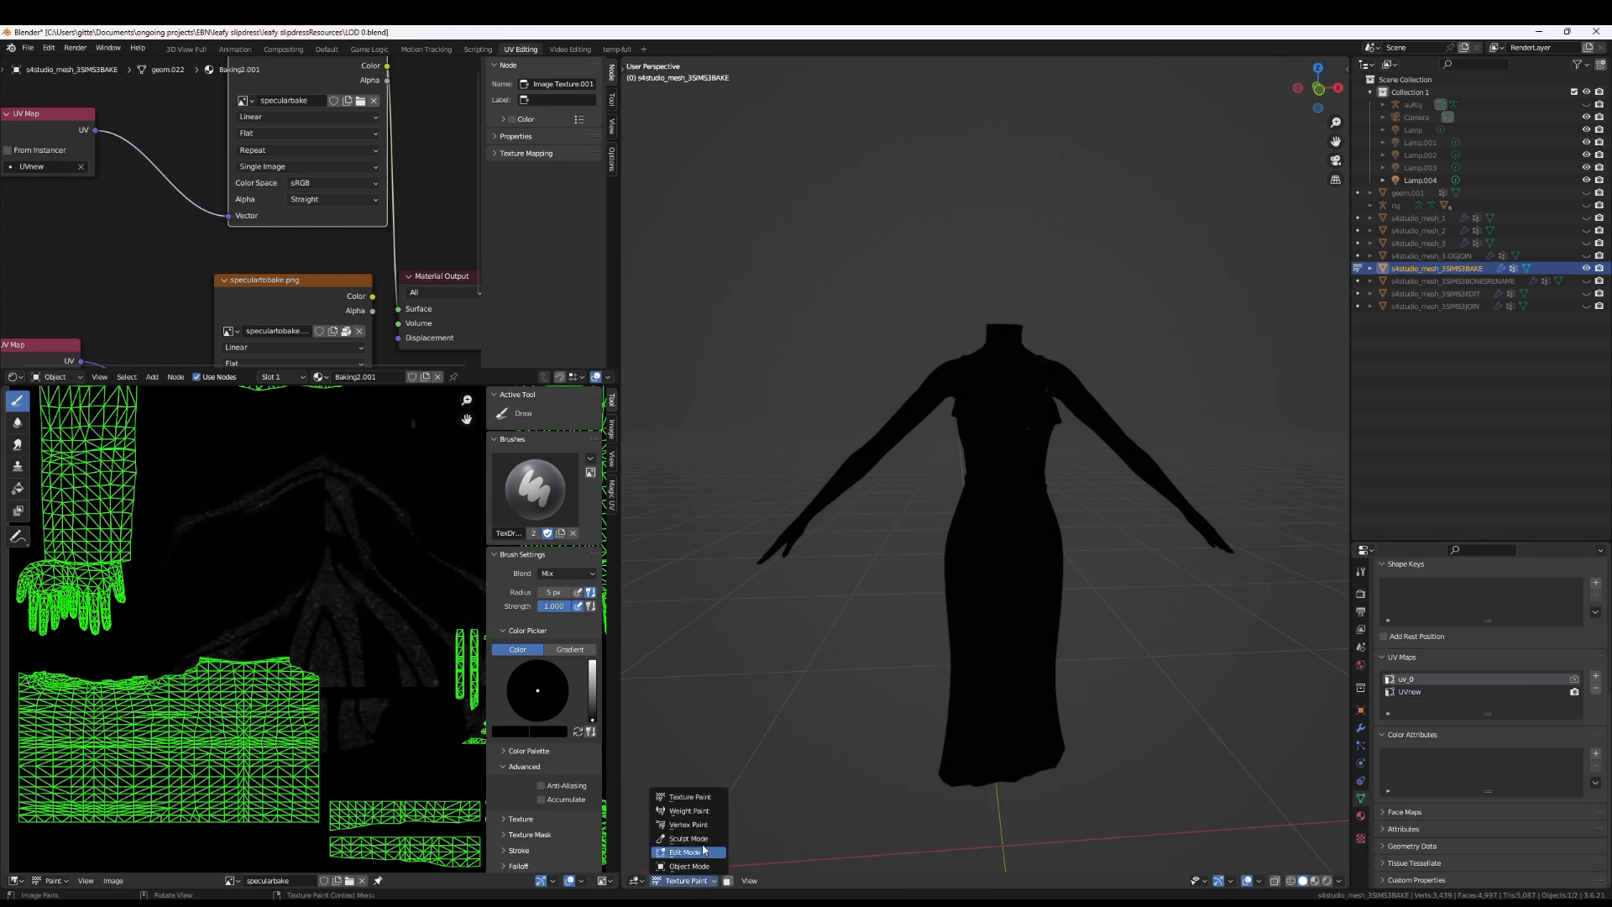
{"action": "left_click", "coordinate": [689, 866]}
{"action": "scroll", "coordinate": [965, 614], "scroll_direction": "up", "scroll_amount": 4}
{"action": "middle_click_drag", "start_coordinate": [967, 615], "coordinate": [1043, 592]}
{"action": "scroll", "coordinate": [1040, 546], "scroll_direction": "up", "scroll_amount": 4}
{"action": "scroll", "coordinate": [1131, 638], "scroll_direction": "down", "scroll_amount": 5}
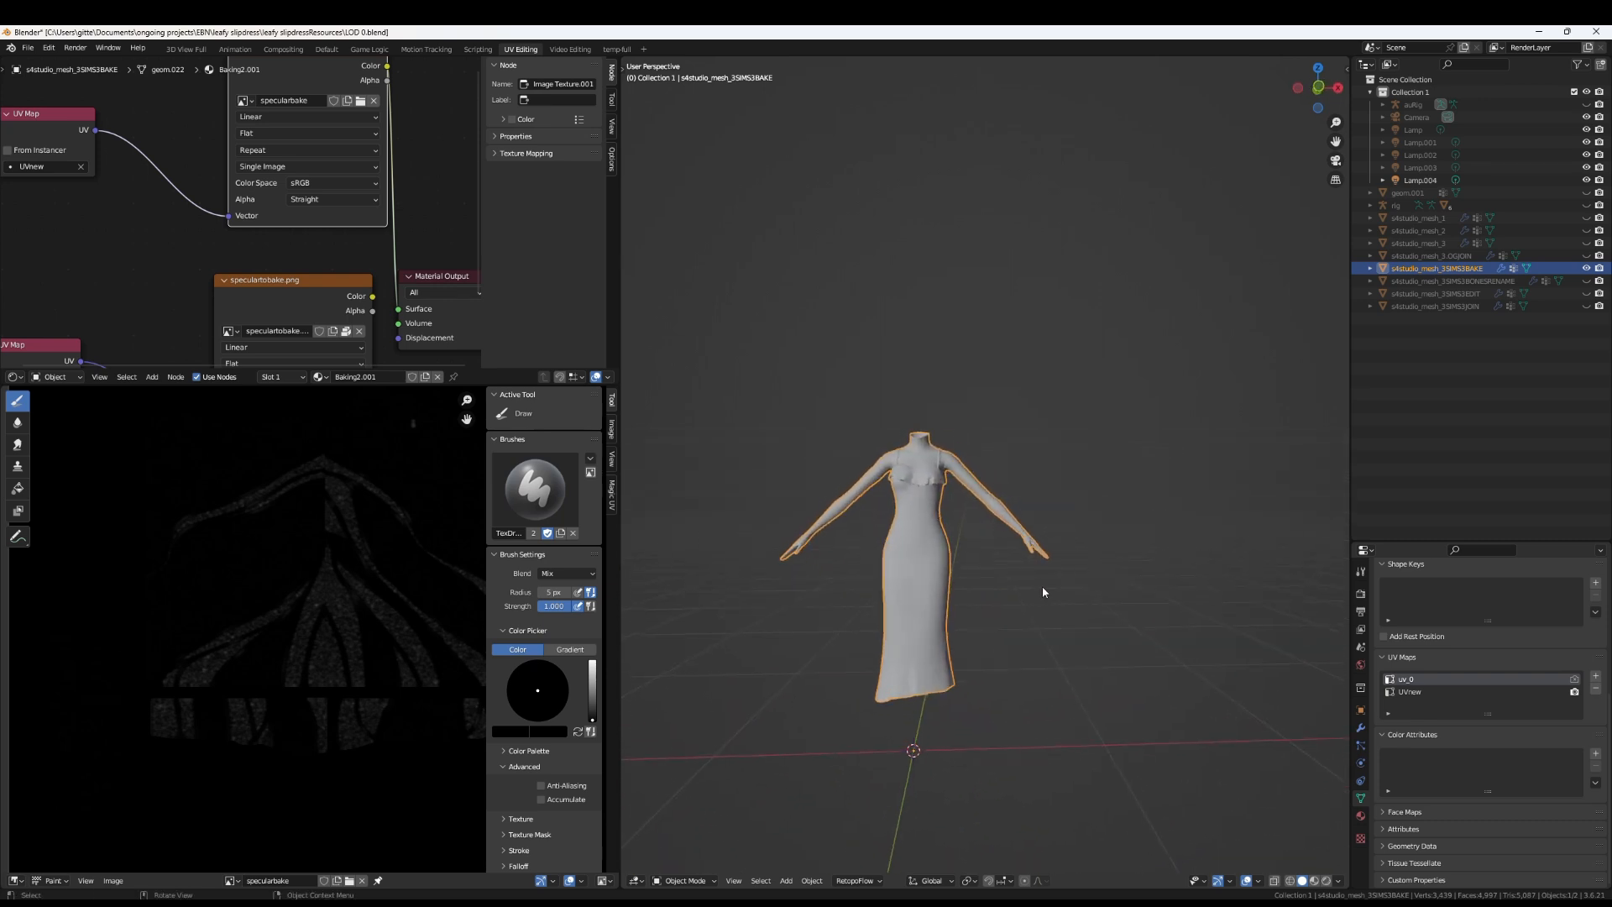
Hide the s4studio_mesh_3SIMS3BAKE mesh, then unhide and select the s4studio_mesh_3SIMS3JOIN mesh
{"action": "left_click", "coordinate": [1586, 268]}
{"action": "left_click", "coordinate": [1586, 306]}
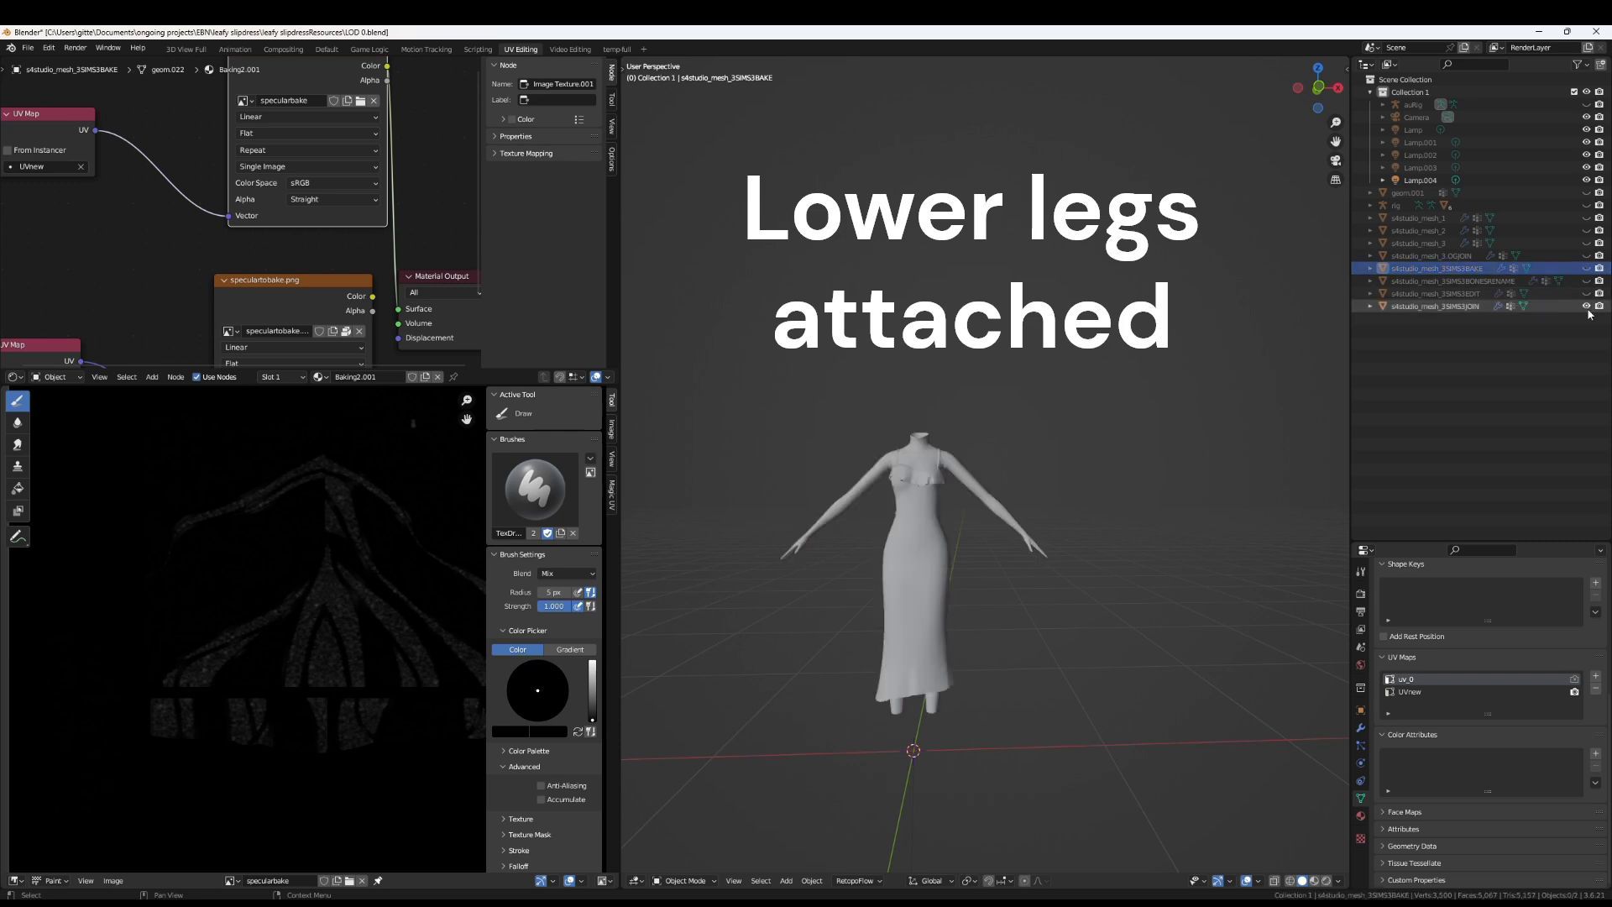
{"action": "left_click", "coordinate": [1419, 307]}
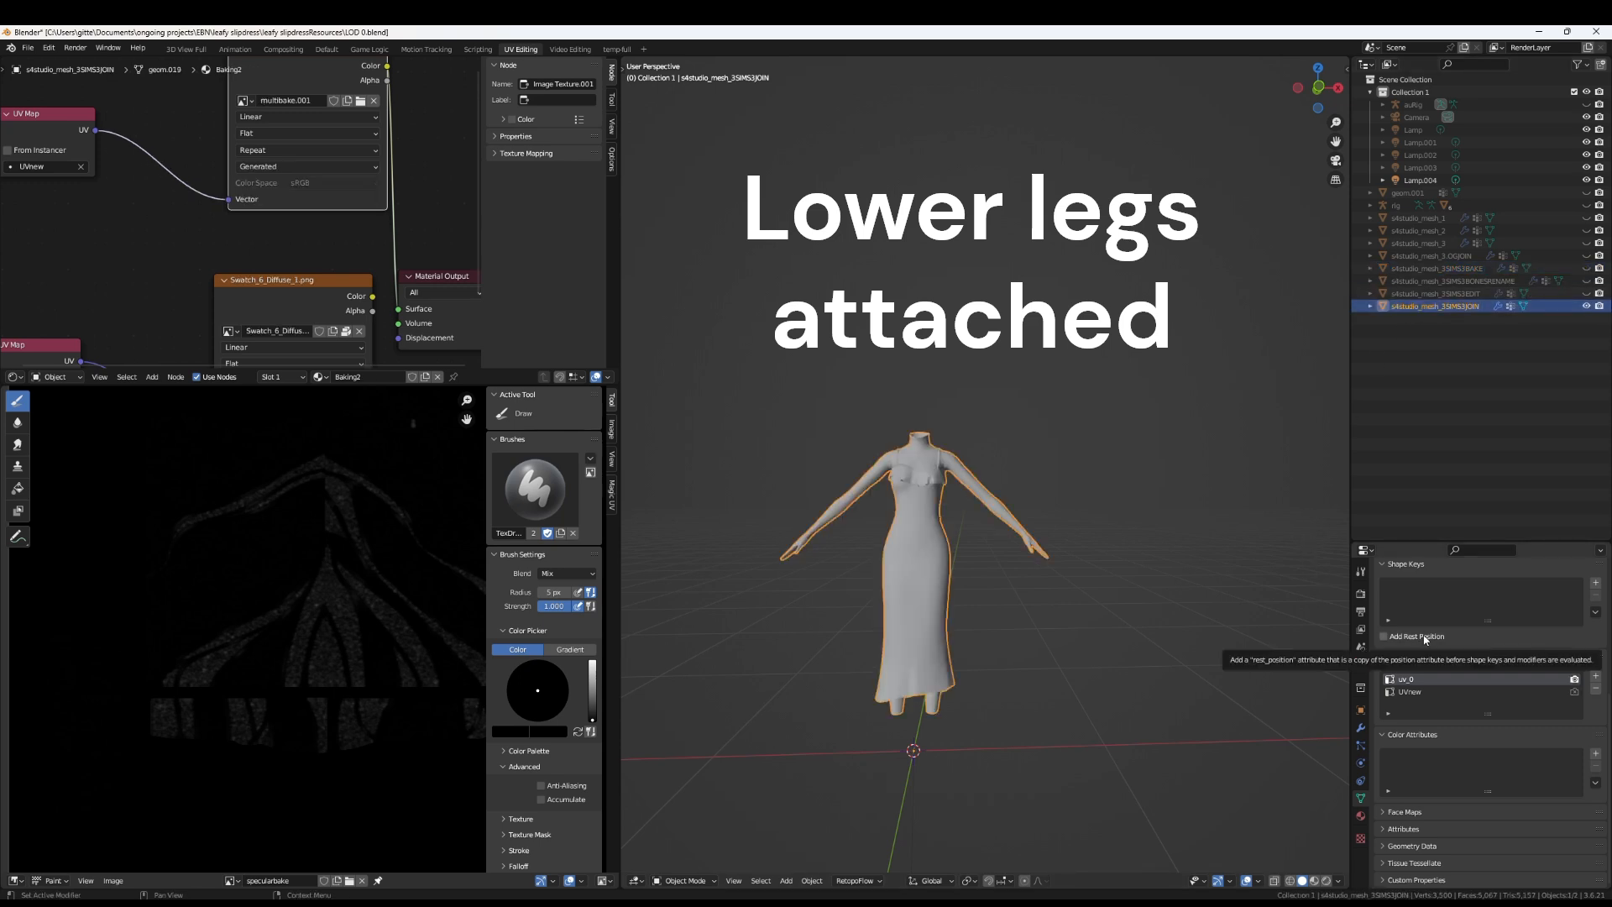
Examine the joined dress and body mesh from the front and up close around the bust, straps and neck
{"action": "key", "text": "KP_1"}
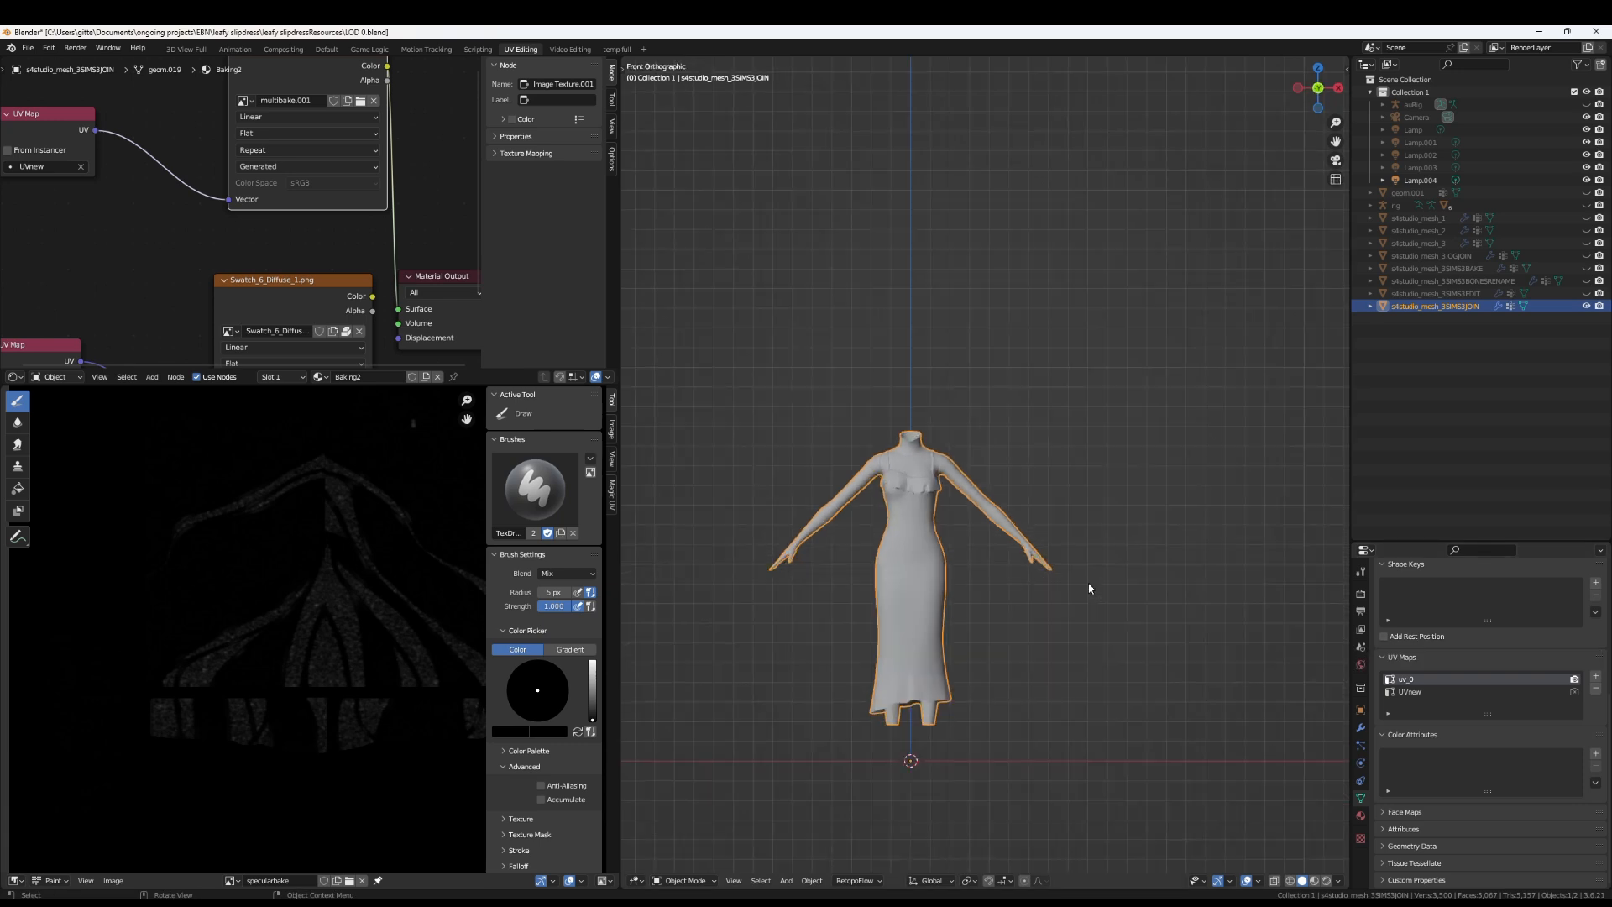
{"action": "scroll", "coordinate": [999, 581], "scroll_direction": "up", "scroll_amount": 5}
{"action": "middle_click_drag", "start_coordinate": [880, 607], "coordinate": [1078, 636], "text": "shift"}
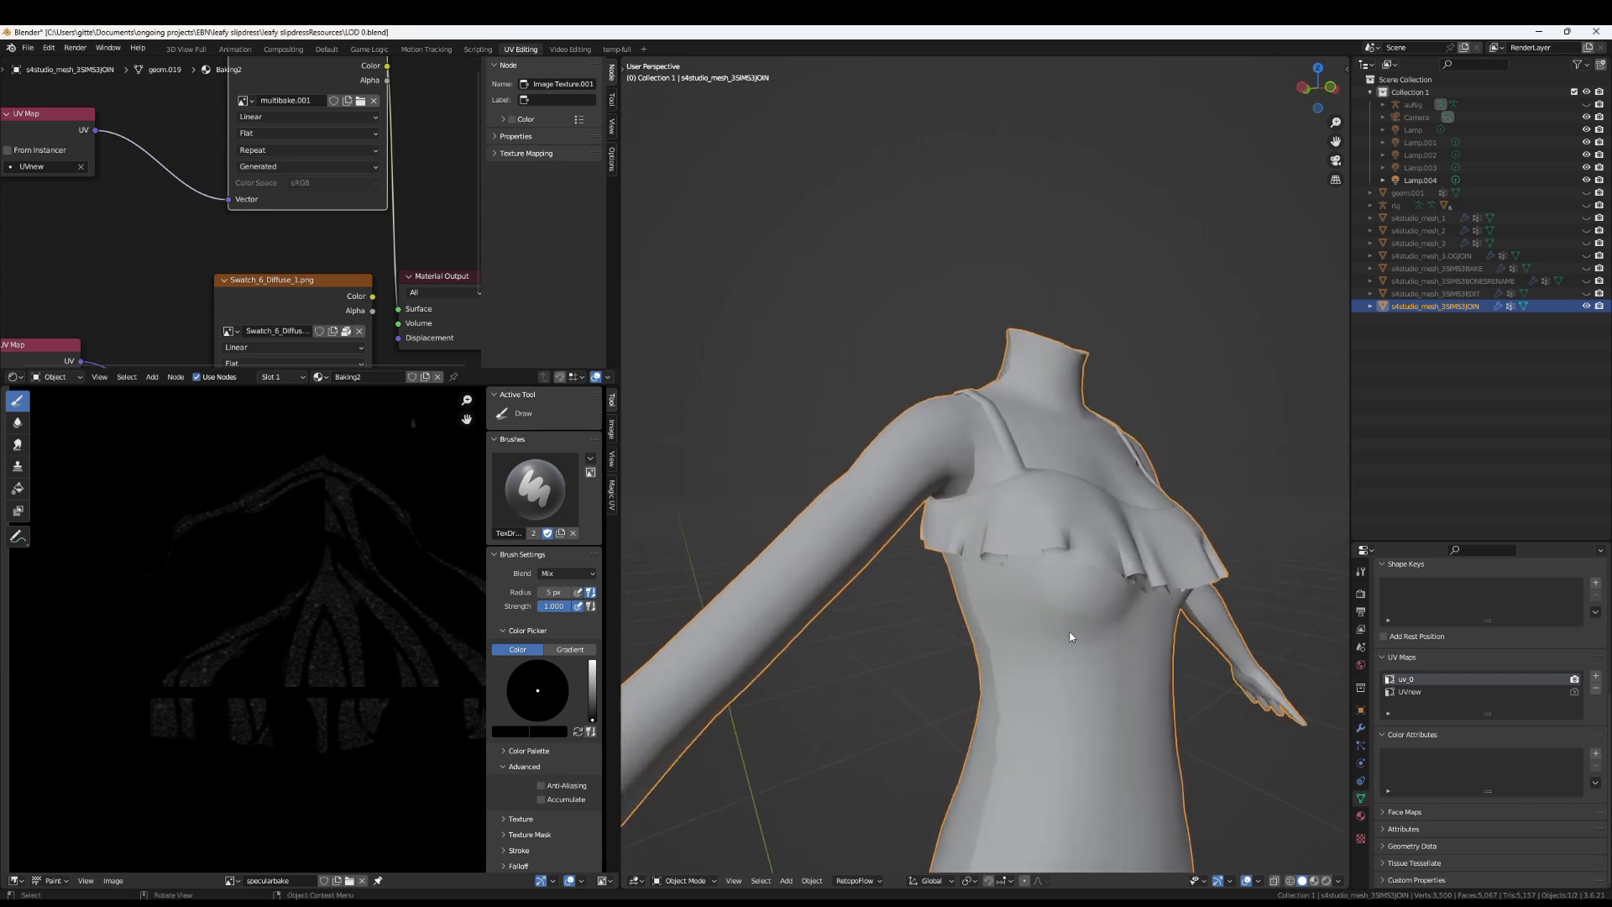
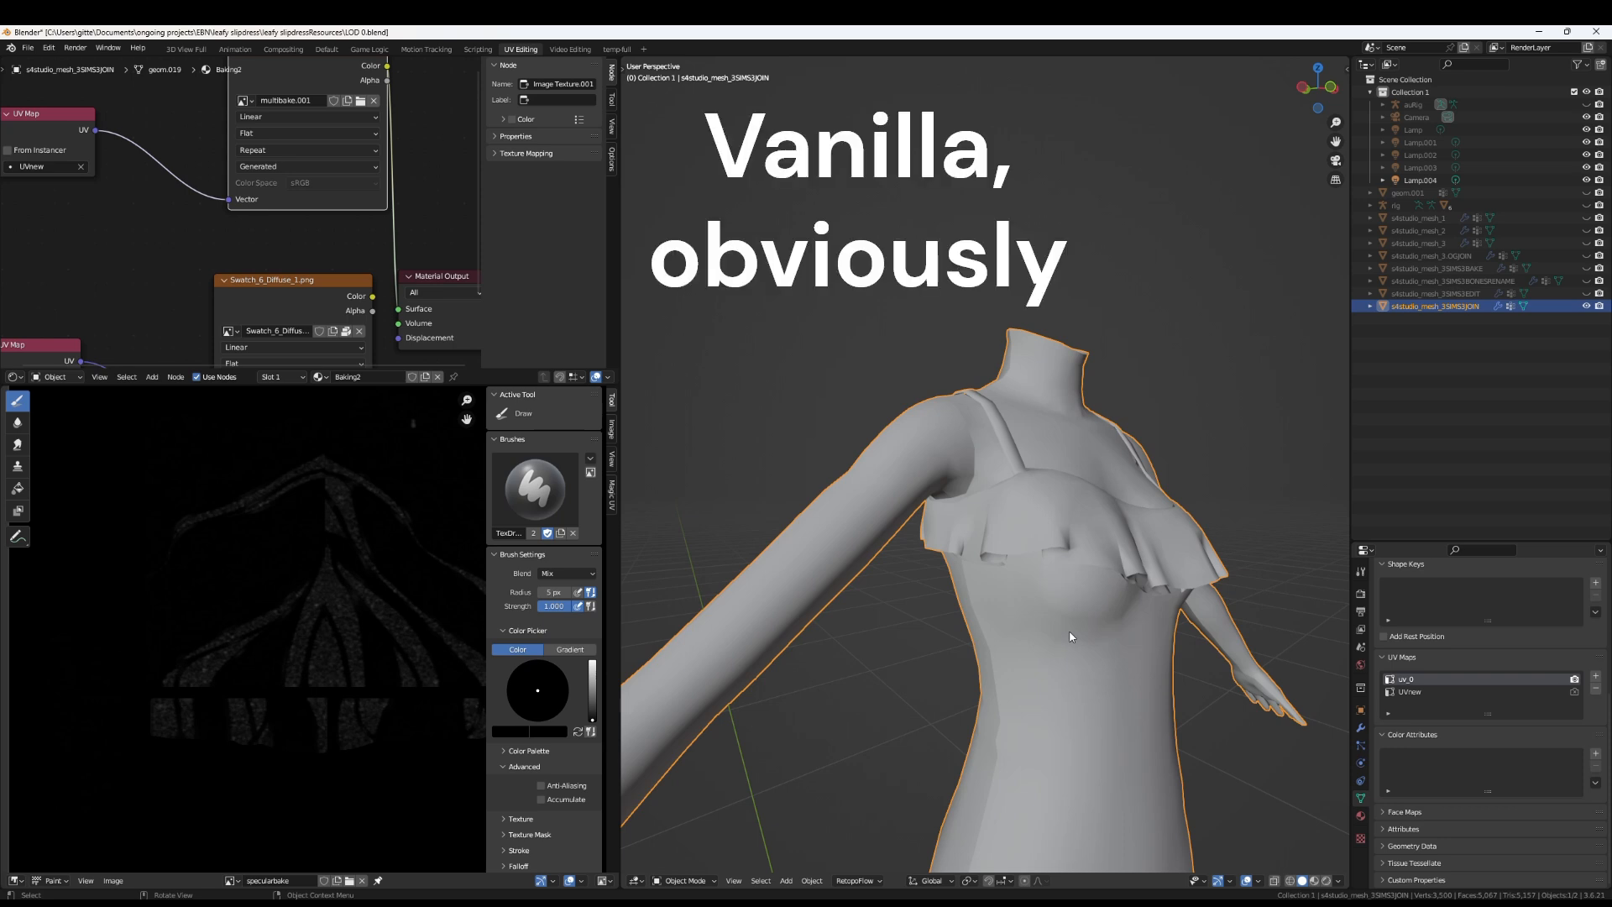
{"action": "middle_click_drag", "start_coordinate": [1070, 636], "coordinate": [1013, 436]}
{"action": "middle_click_drag", "start_coordinate": [1069, 489], "coordinate": [925, 601]}
{"action": "scroll", "coordinate": [940, 552], "scroll_direction": "down", "scroll_amount": 7}
{"action": "key", "text": "KP_1"}
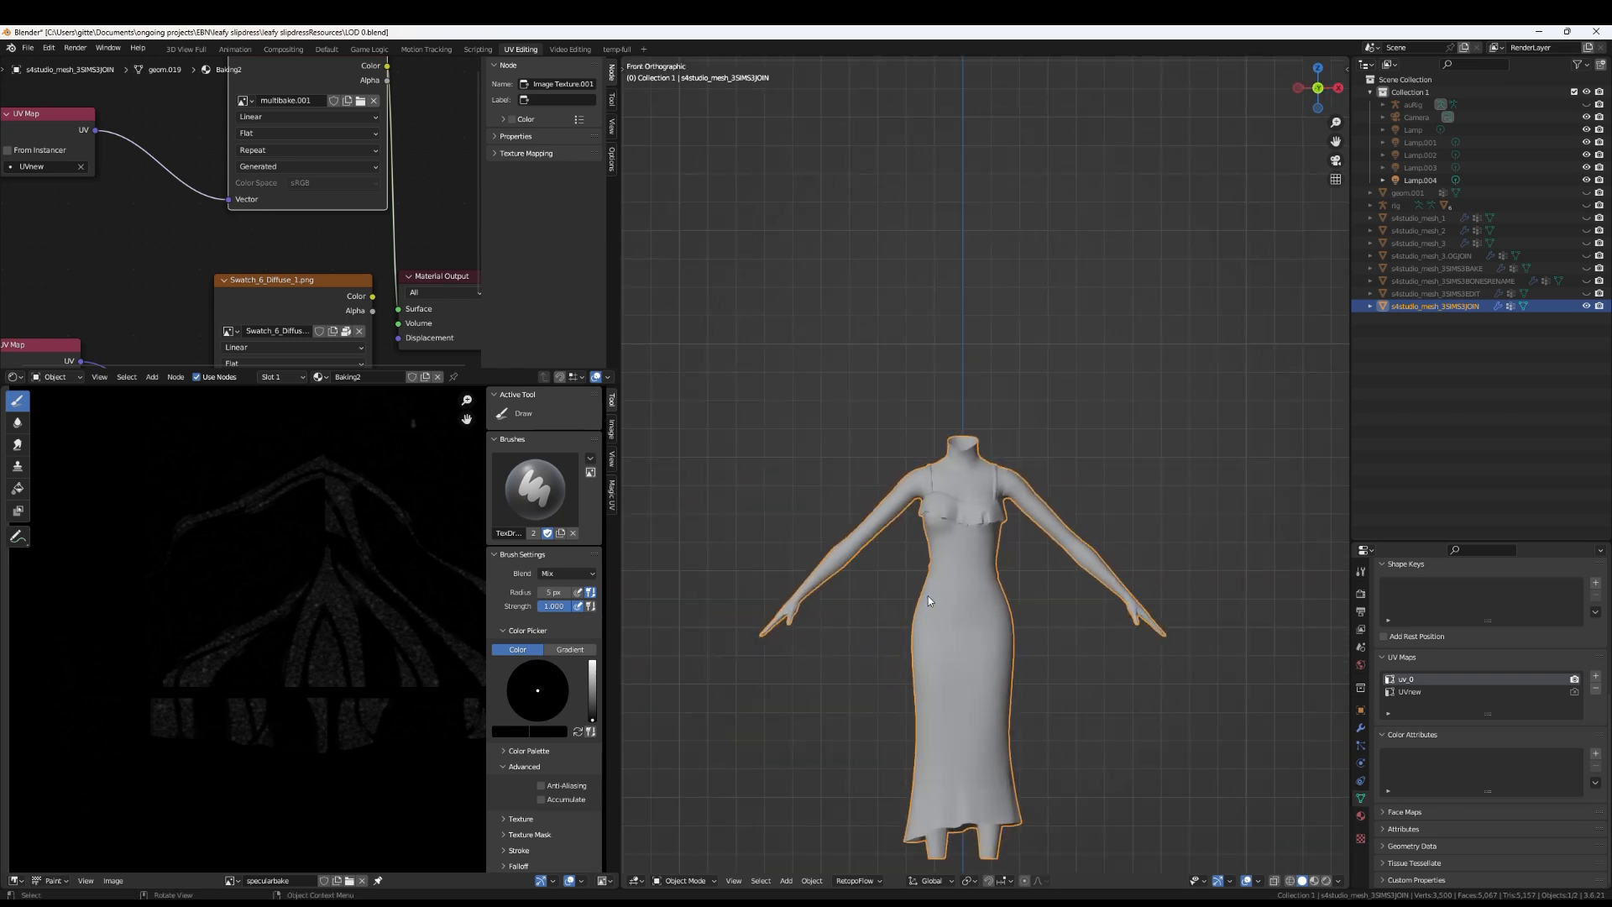
{"action": "scroll", "coordinate": [868, 481], "scroll_direction": "up", "scroll_amount": 4}
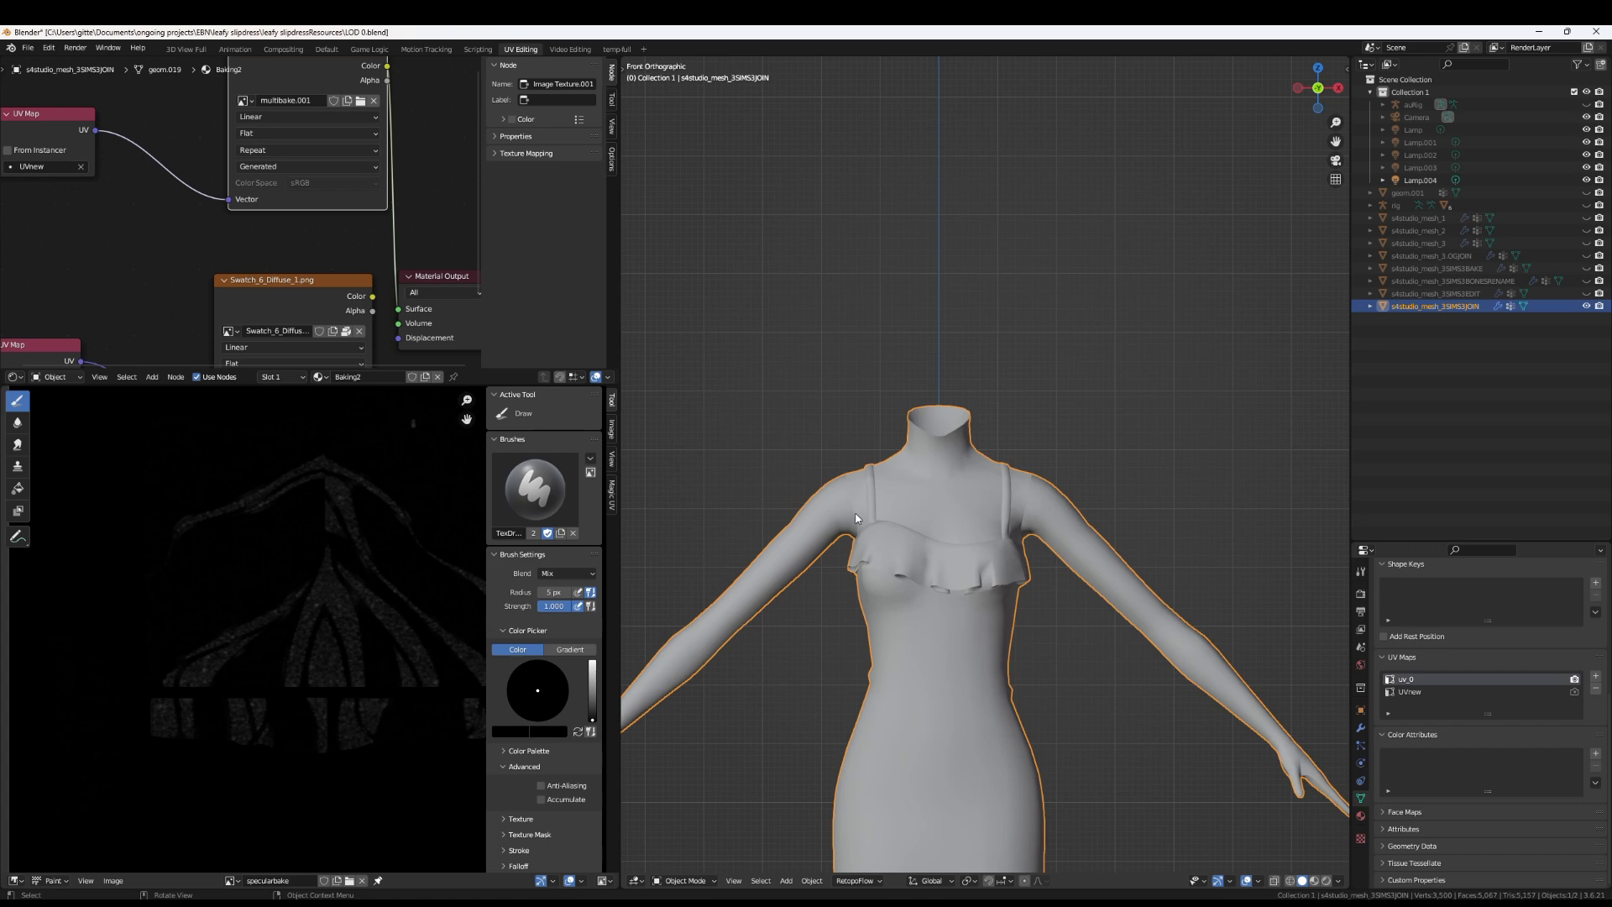
{"action": "scroll", "coordinate": [934, 500], "scroll_direction": "up", "scroll_amount": 3}
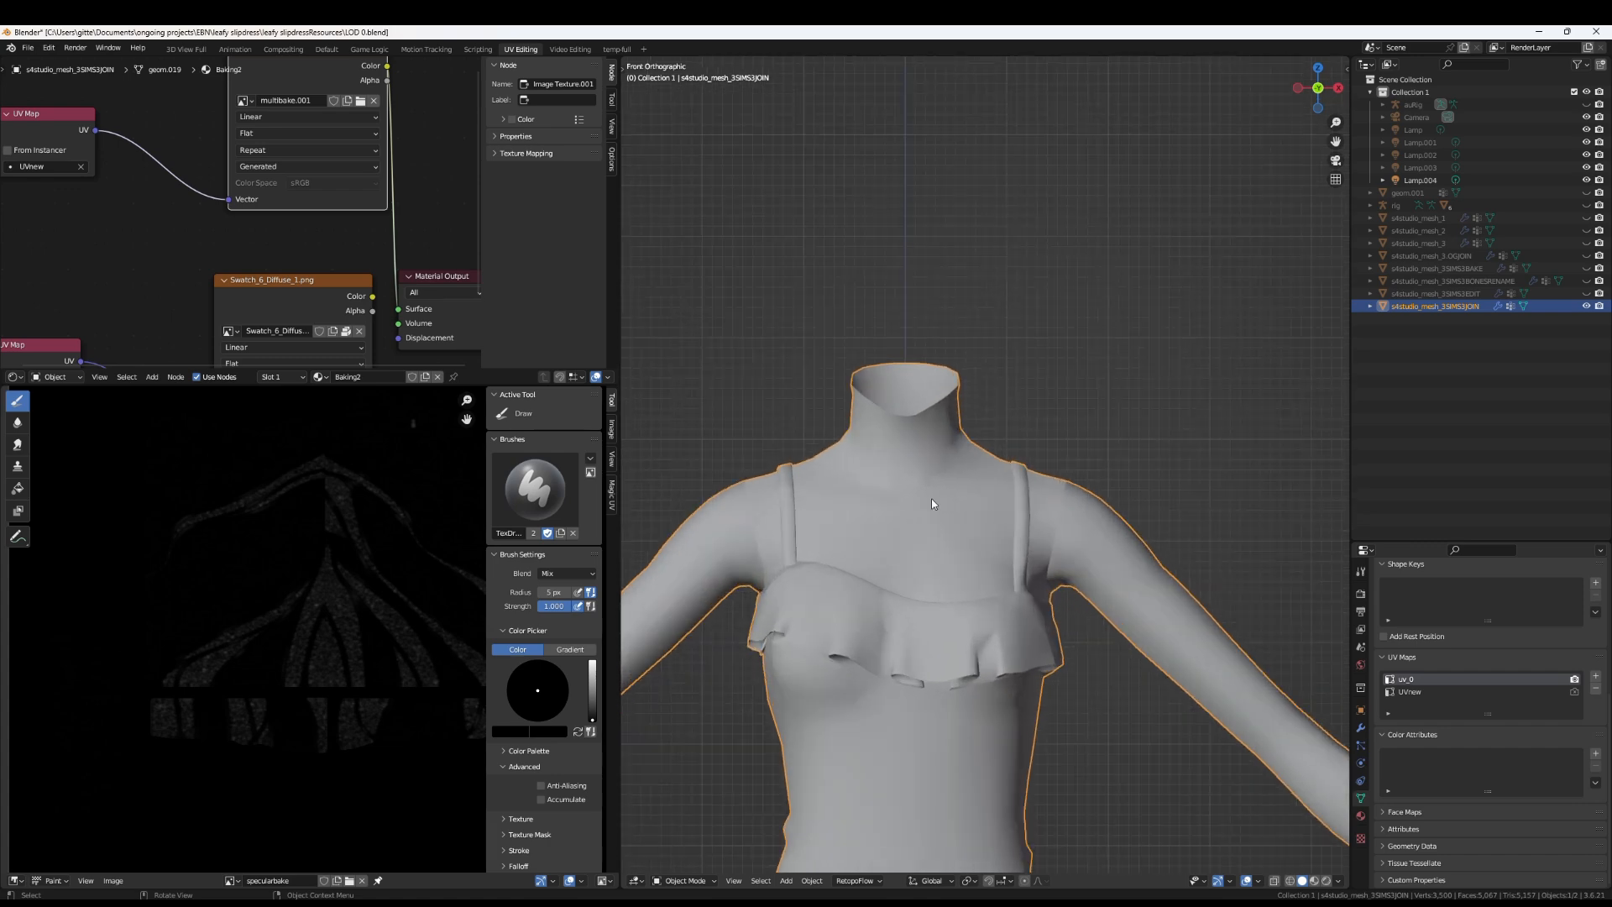
{"action": "scroll", "coordinate": [931, 497], "scroll_direction": "down", "scroll_amount": 5}
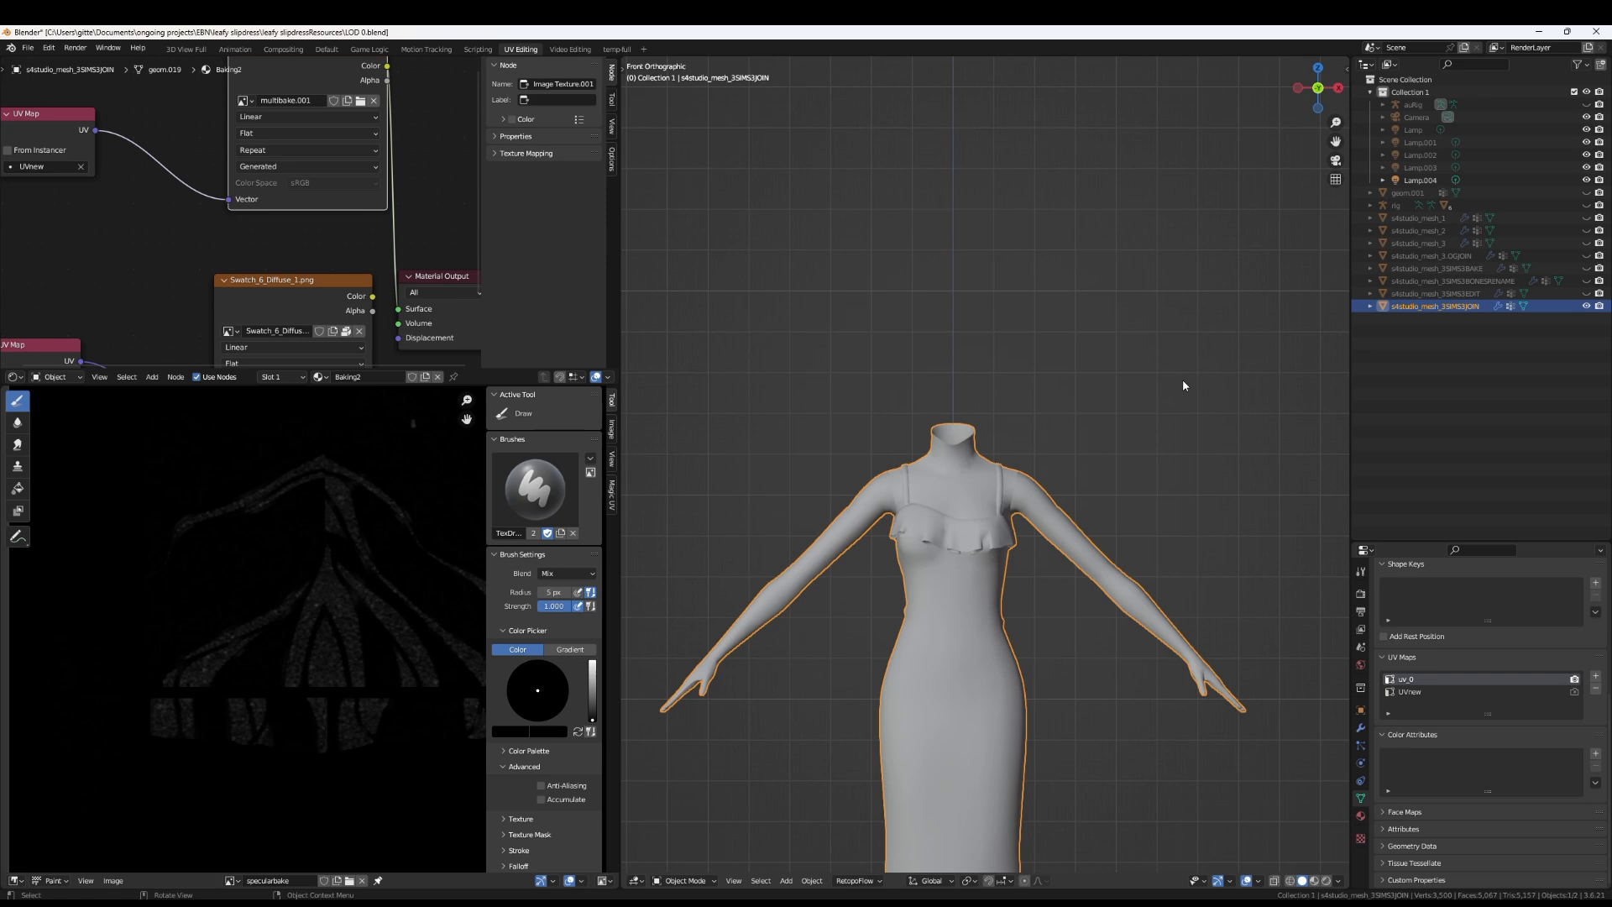
{"action": "scroll", "coordinate": [1100, 561], "scroll_direction": "up", "scroll_amount": 3}
{"action": "scroll", "coordinate": [1088, 560], "scroll_direction": "down", "scroll_amount": 3}
Widen the image editor and inspect the baked specular image for stray marks
{"action": "left_click_drag", "start_coordinate": [621, 361], "coordinate": [1057, 416]}
{"action": "scroll", "coordinate": [713, 524], "scroll_direction": "down", "scroll_amount": 4}
{"action": "scroll", "coordinate": [663, 539], "scroll_direction": "up", "scroll_amount": 2}
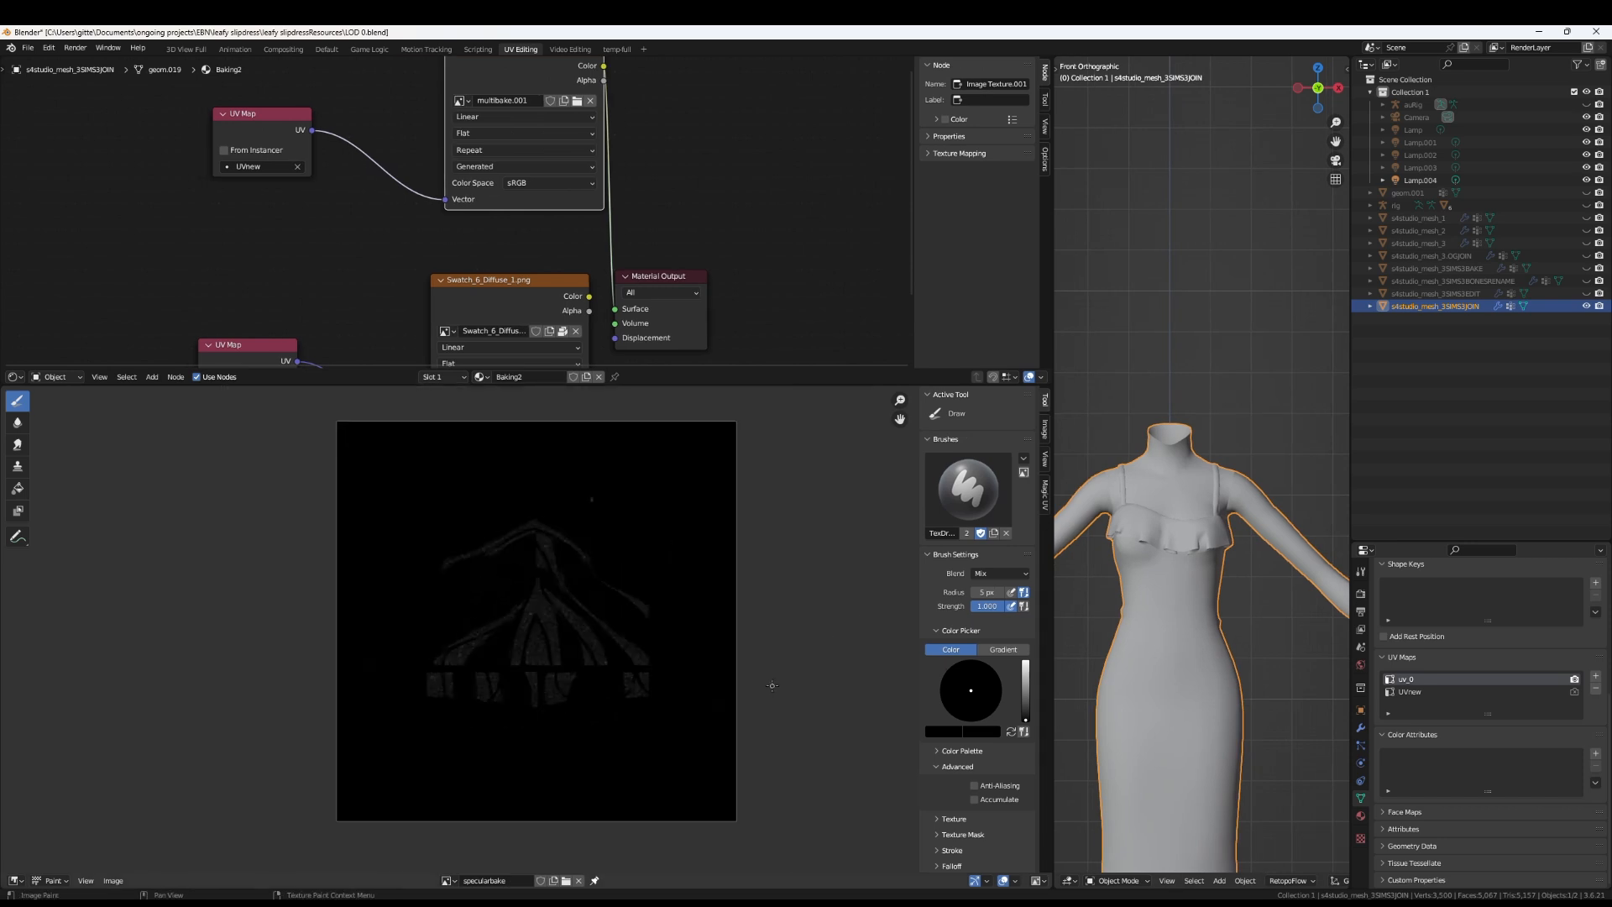
{"action": "middle_click_drag", "start_coordinate": [648, 617], "coordinate": [592, 682]}
{"action": "scroll", "coordinate": [545, 635], "scroll_direction": "up", "scroll_amount": 3}
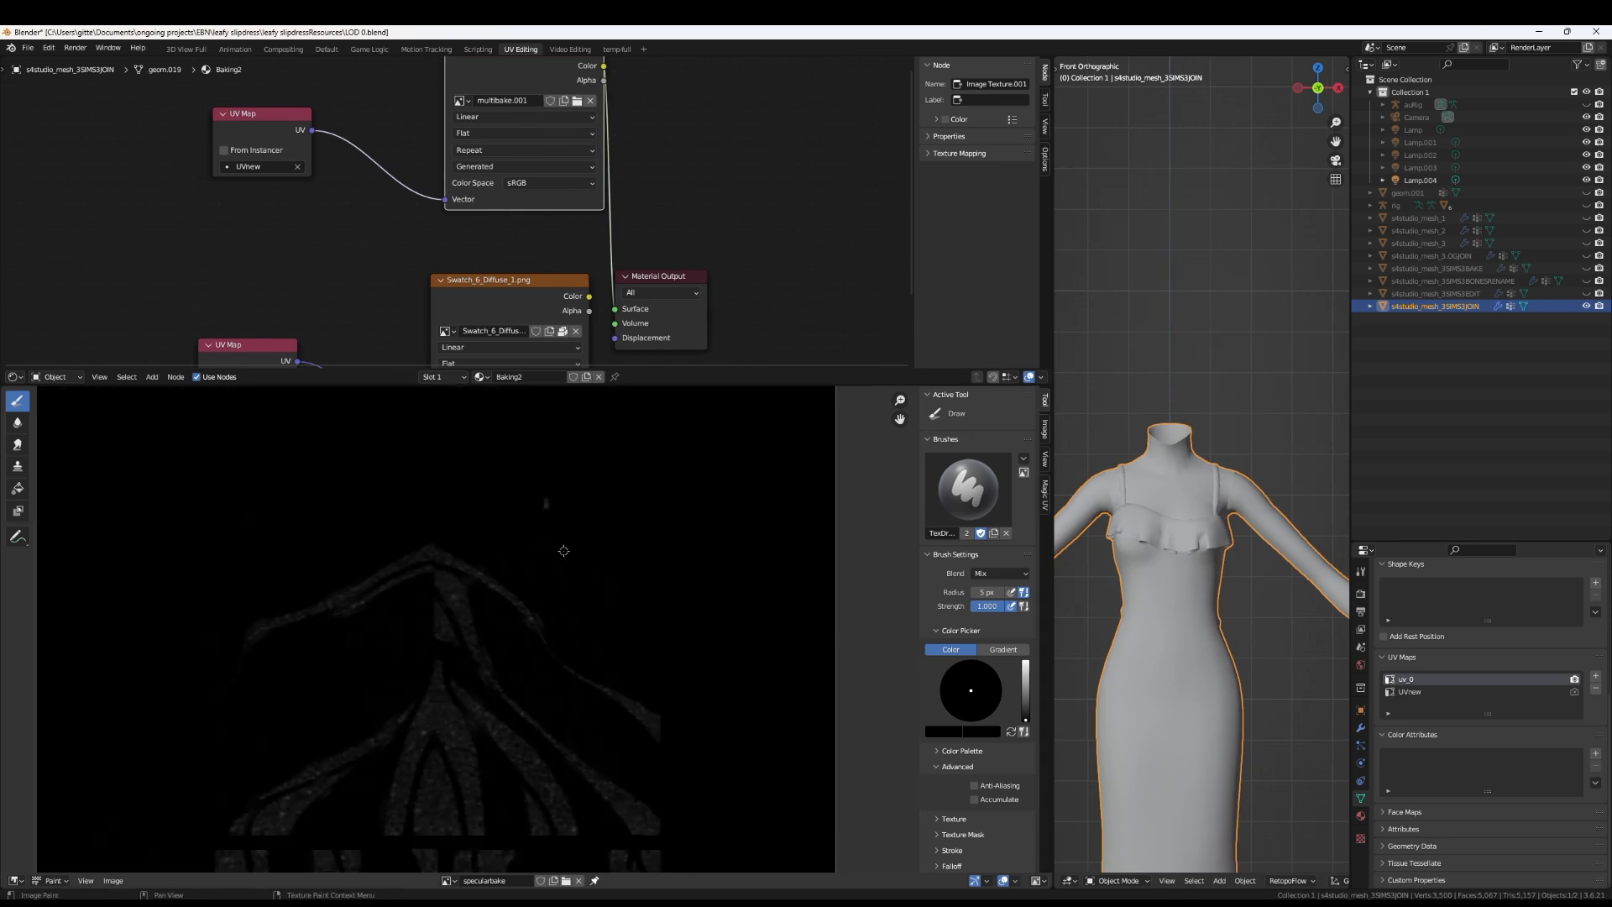
{"action": "scroll", "coordinate": [534, 639], "scroll_direction": "down", "scroll_amount": 1}
{"action": "scroll", "coordinate": [537, 646], "scroll_direction": "down", "scroll_amount": 1}
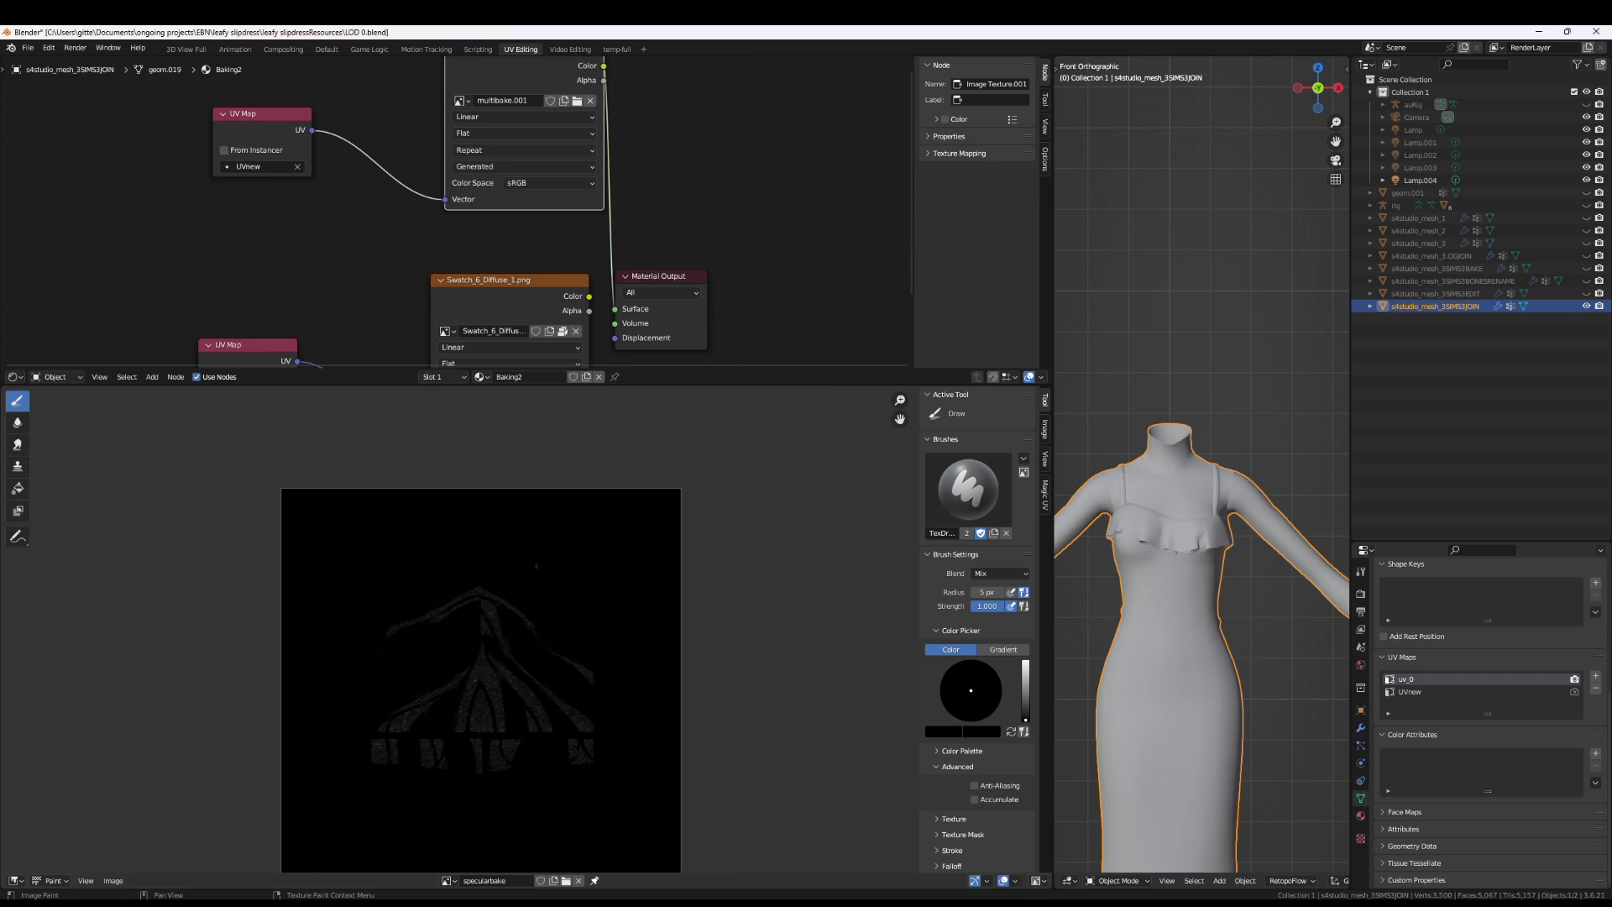
Switch to Photoshop and open normalalphabake.png and normalrgbbake.png from the mine folder
{"action": "mouse_move", "coordinate": [1002, 903]}
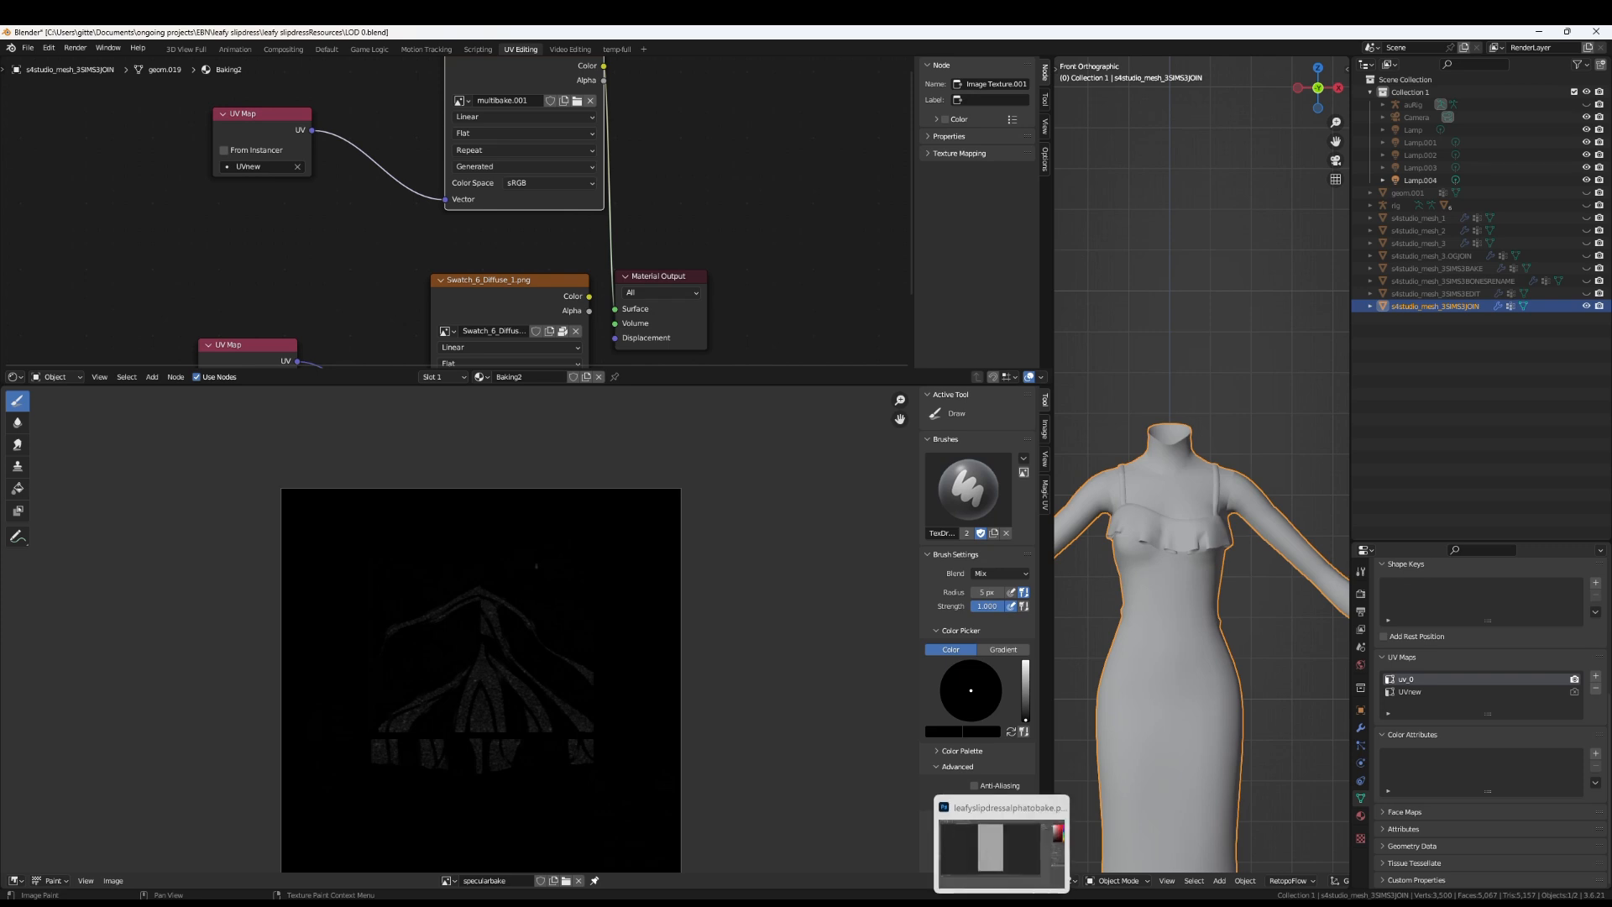
{"action": "left_click", "coordinate": [1002, 904]}
{"action": "left_click", "coordinate": [35, 32]}
{"action": "left_click", "coordinate": [54, 61]}
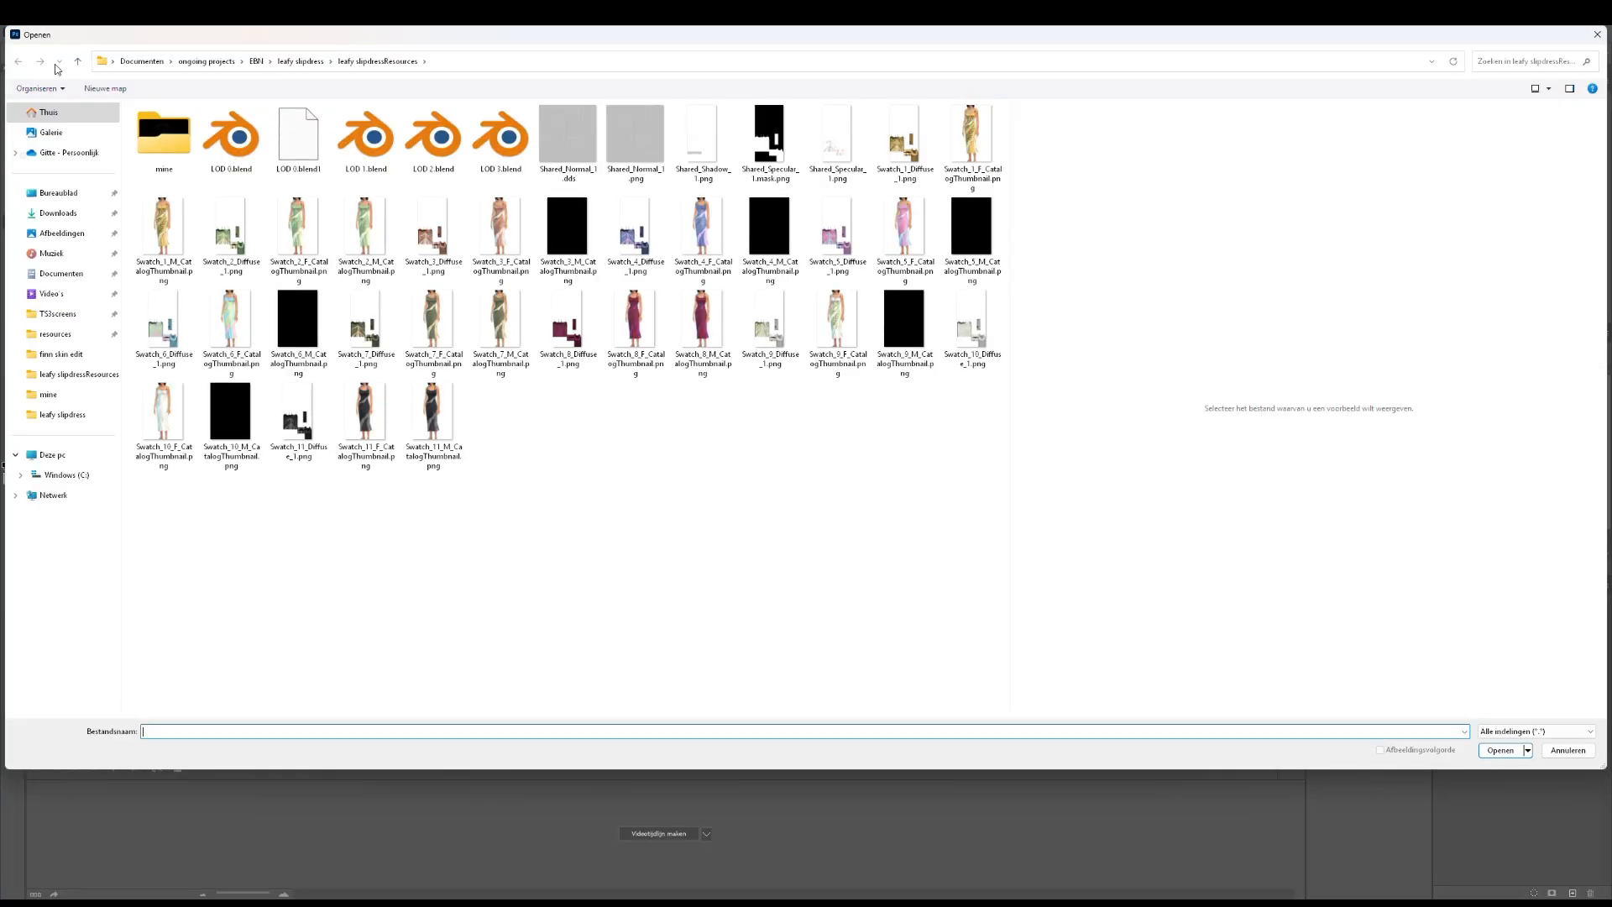
{"action": "double_click", "coordinate": [155, 139]}
{"action": "left_click", "coordinate": [364, 142]}
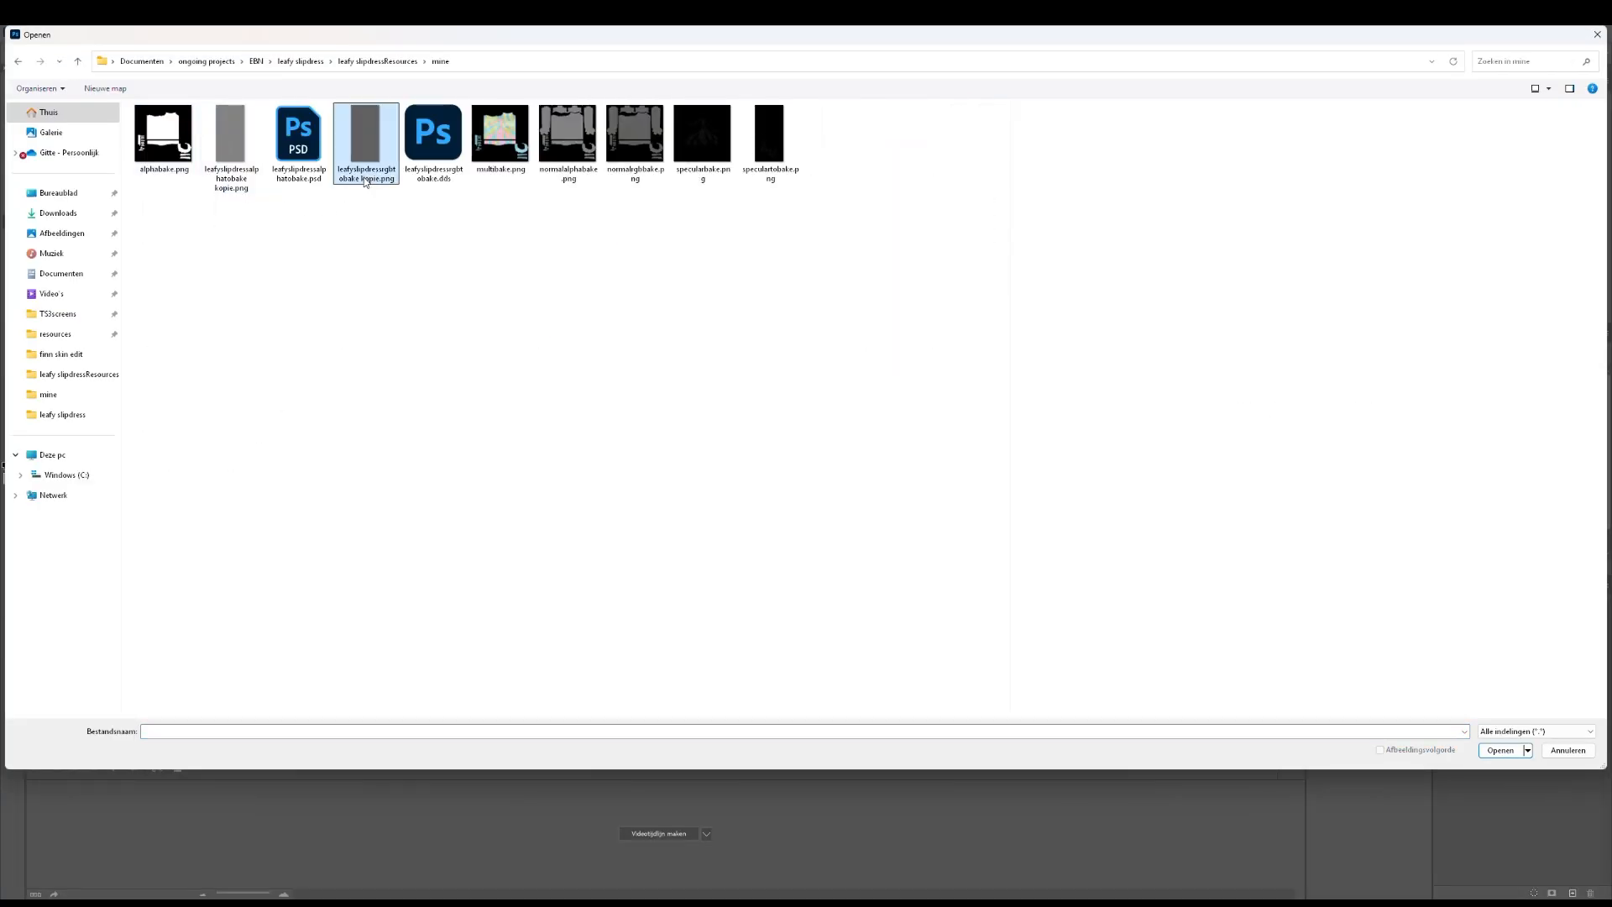
{"action": "left_click", "coordinate": [568, 141]}
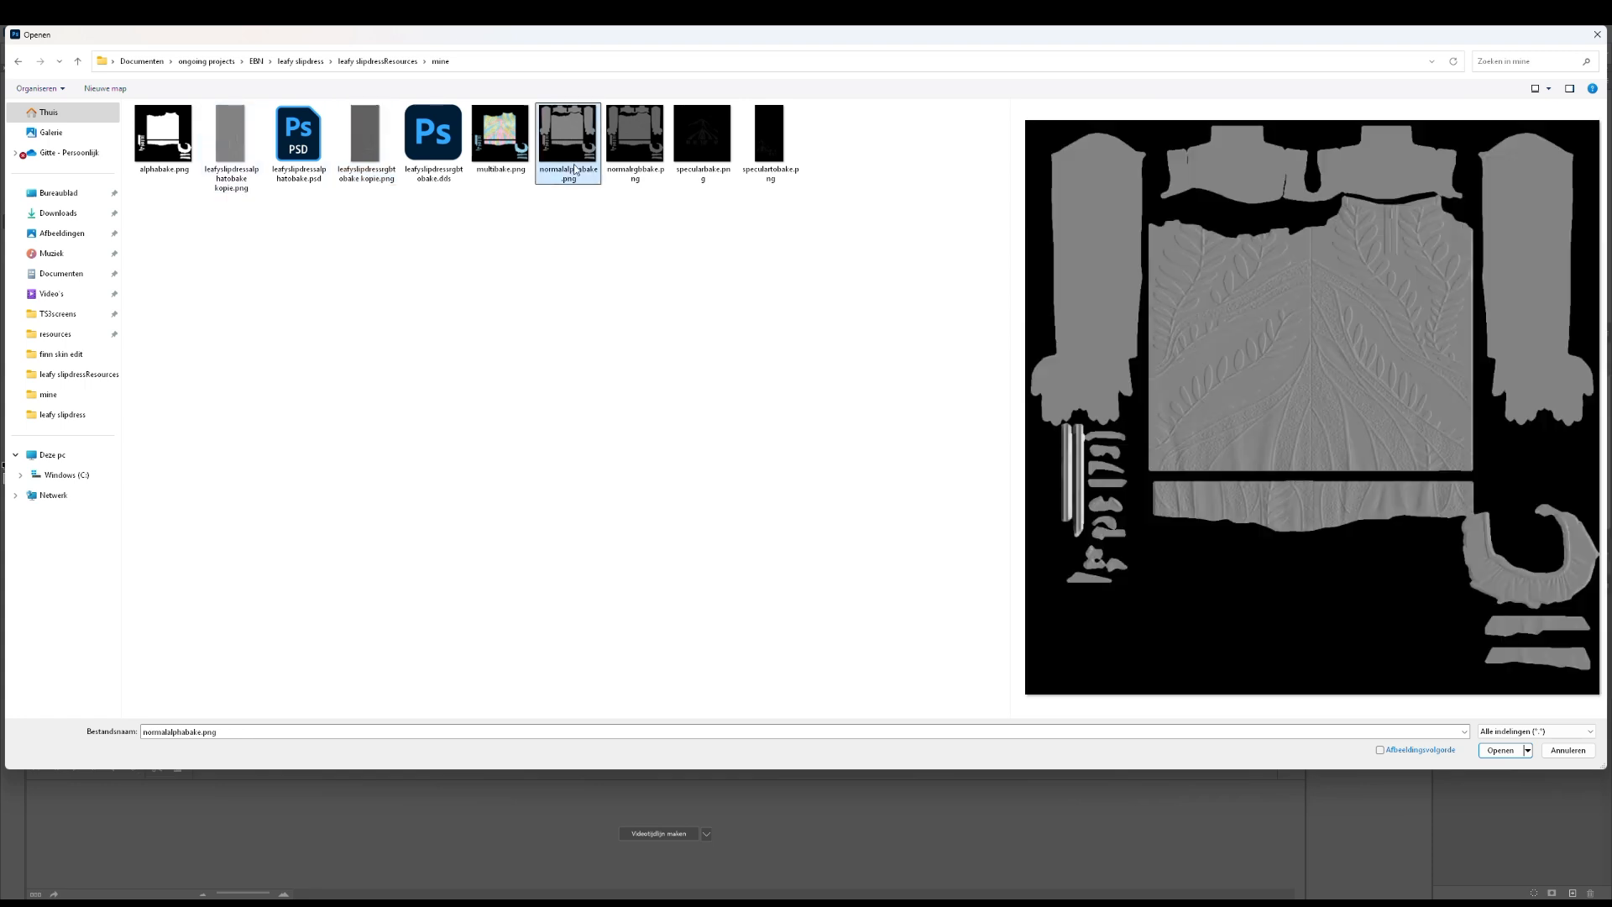
{"action": "left_click", "coordinate": [636, 172], "text": "ctrl"}
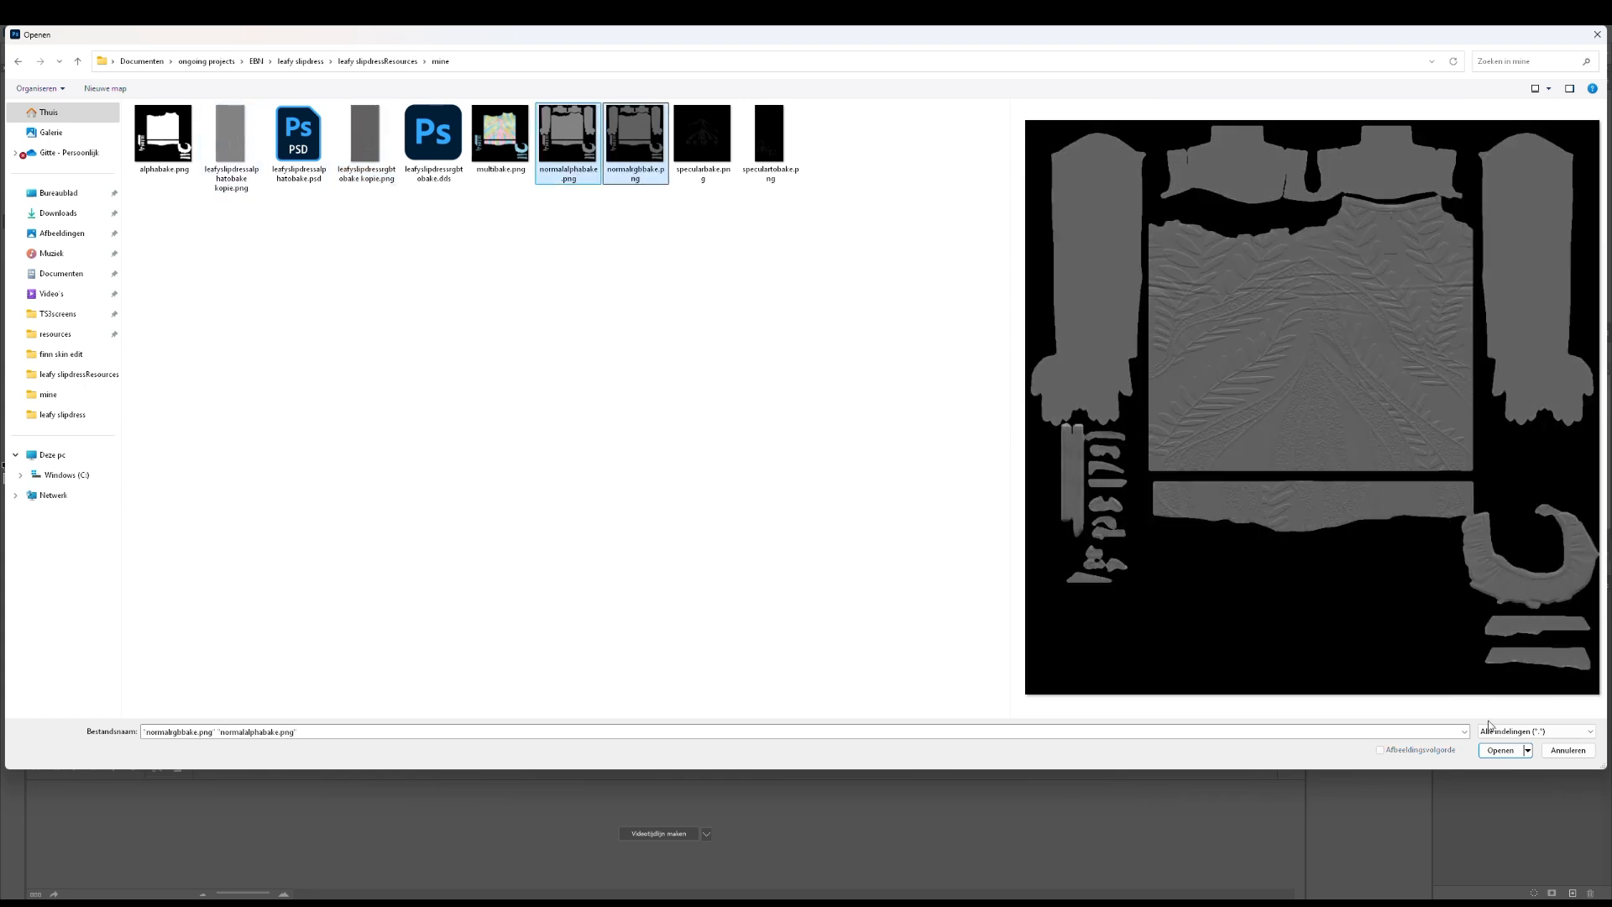
{"action": "left_click", "coordinate": [1498, 750]}
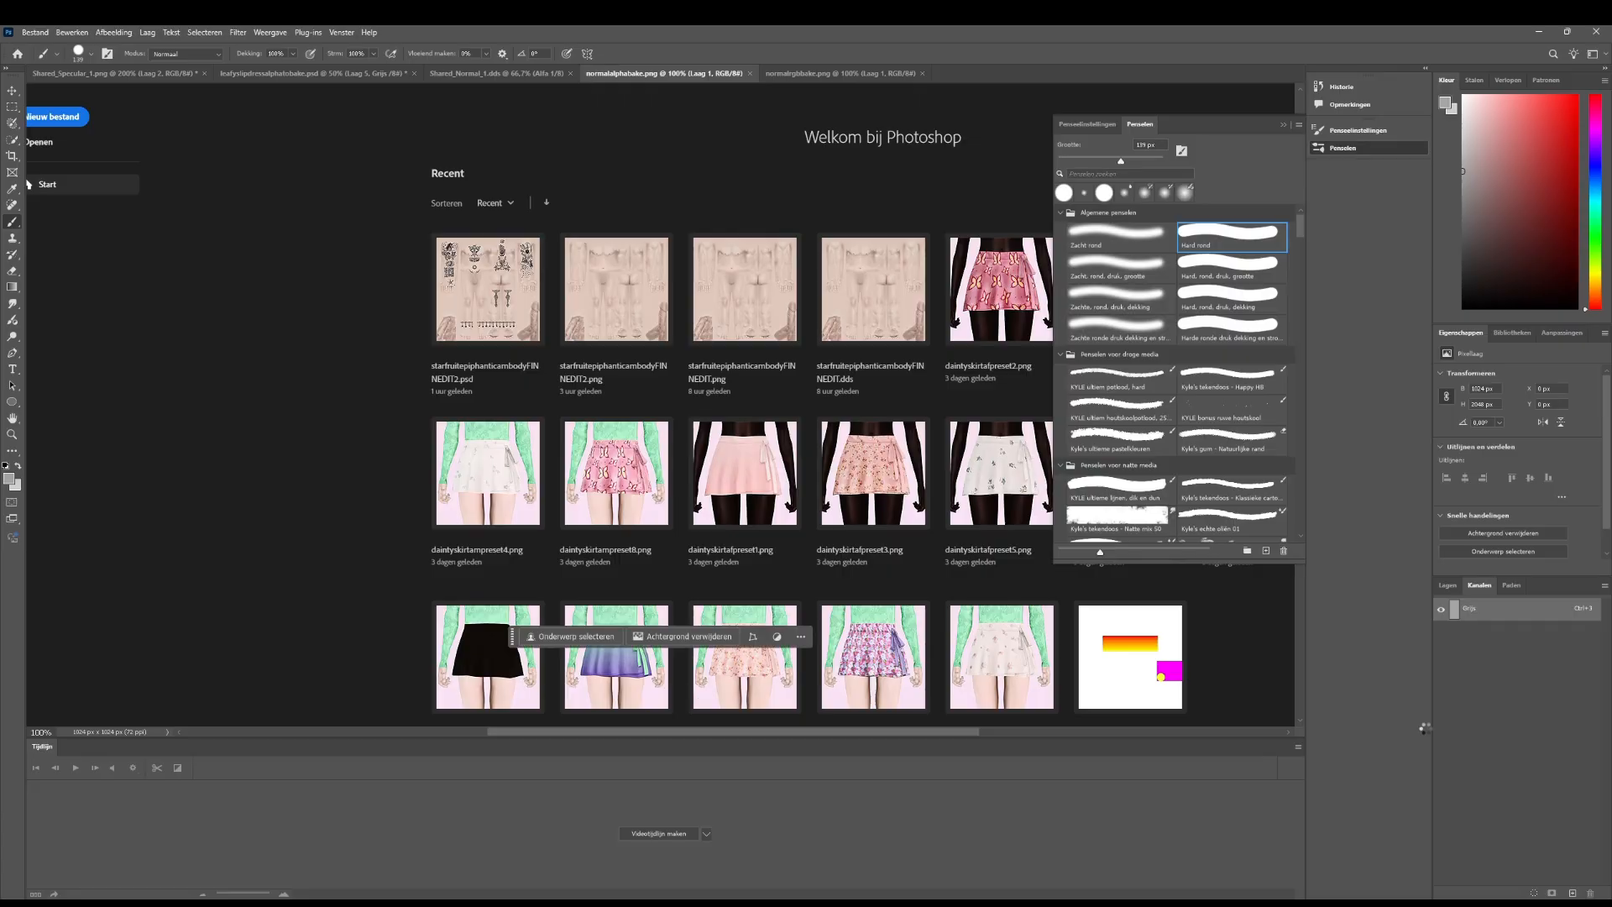
Sample the foreground colour from the sleeve area of normalrgbbake.png and return to the Brush tool
{"action": "key", "text": "ctrl+1"}
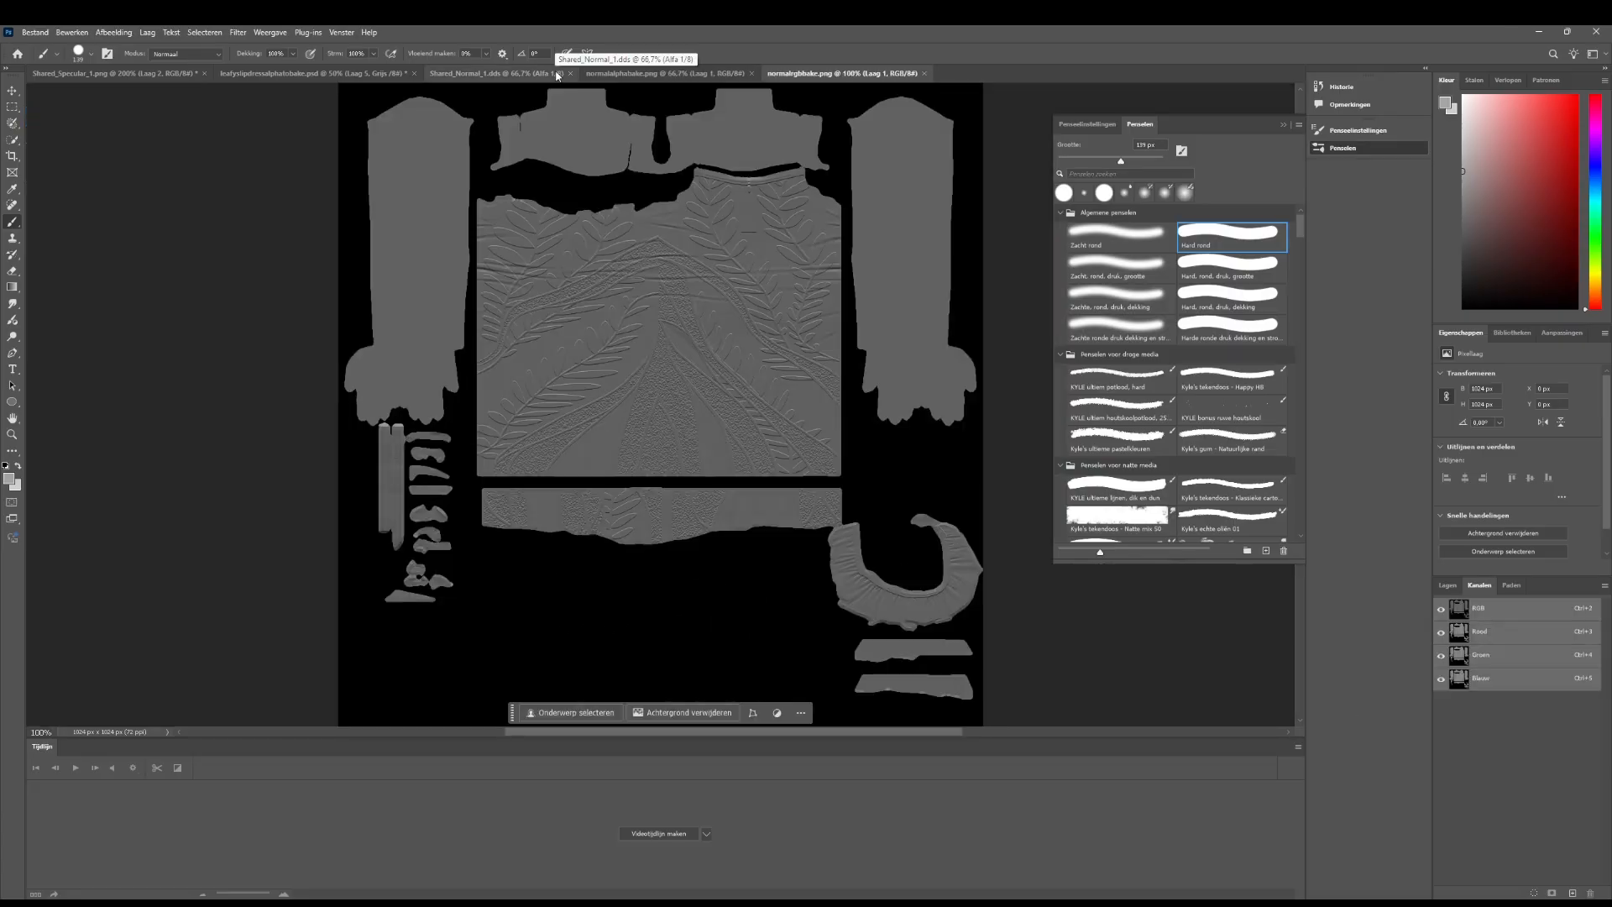
{"action": "left_click", "coordinate": [13, 188]}
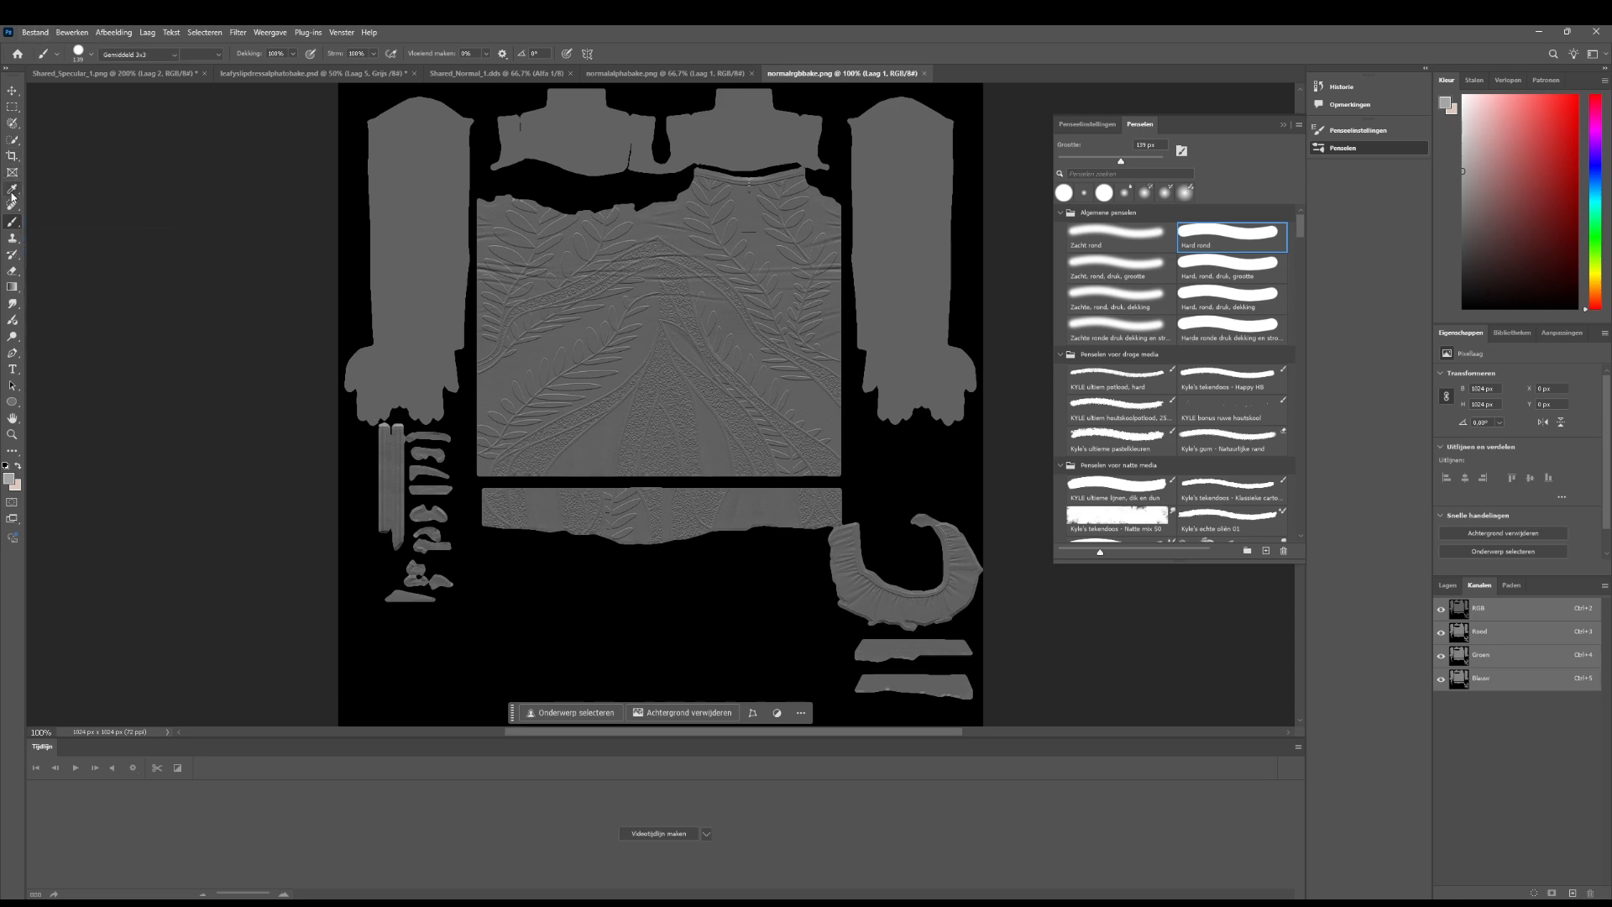
{"action": "left_click", "coordinate": [445, 101]}
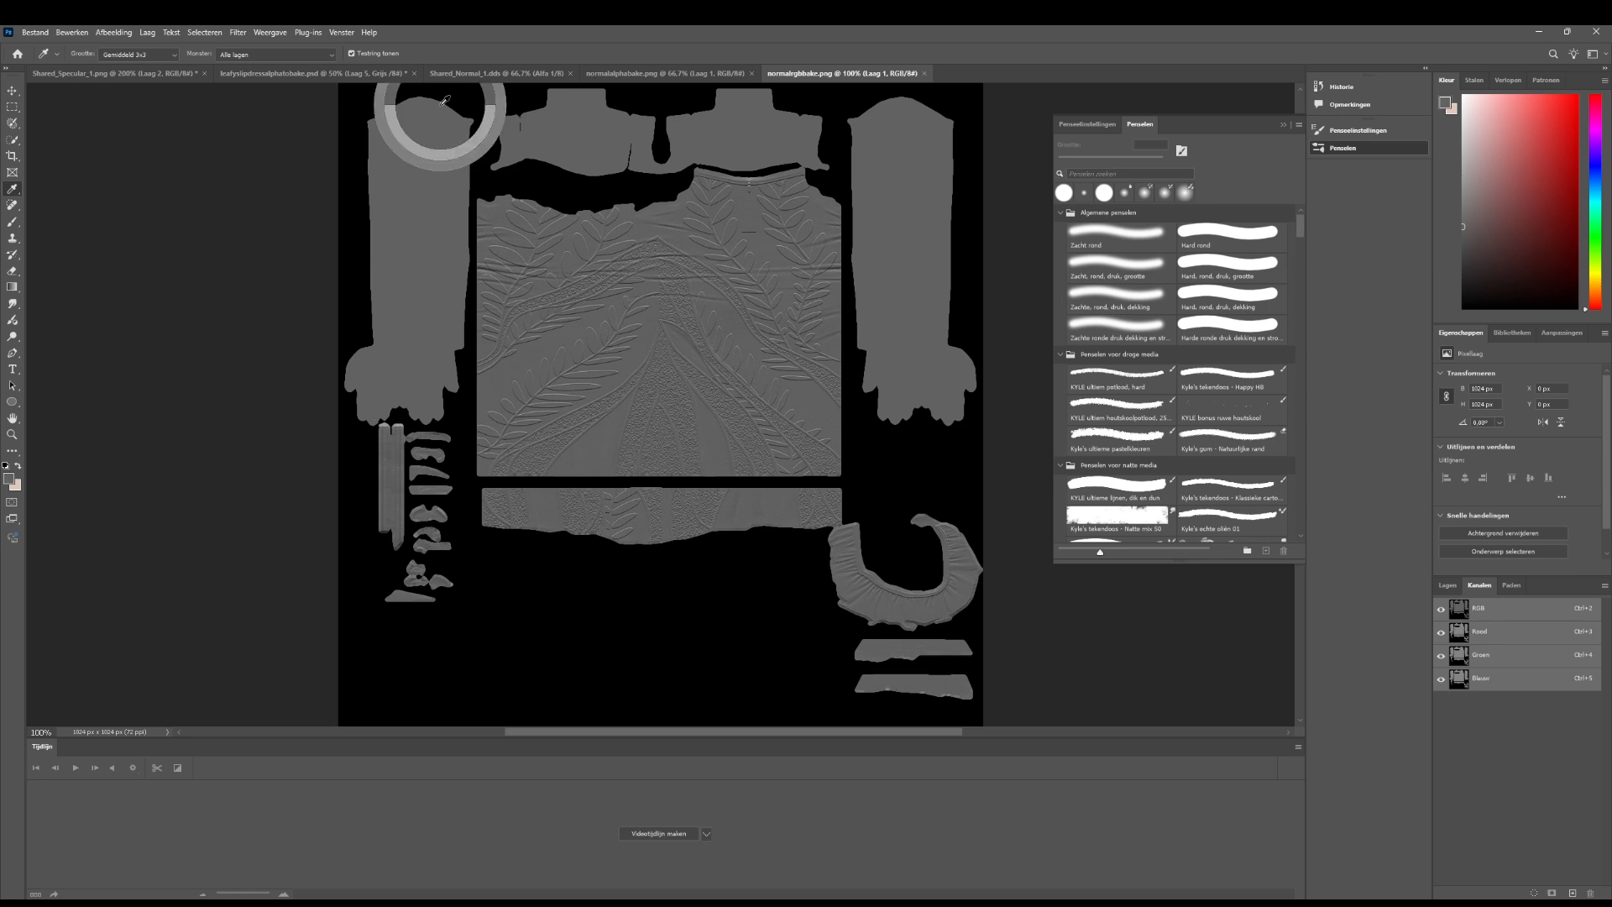
{"action": "right_click", "coordinate": [16, 193]}
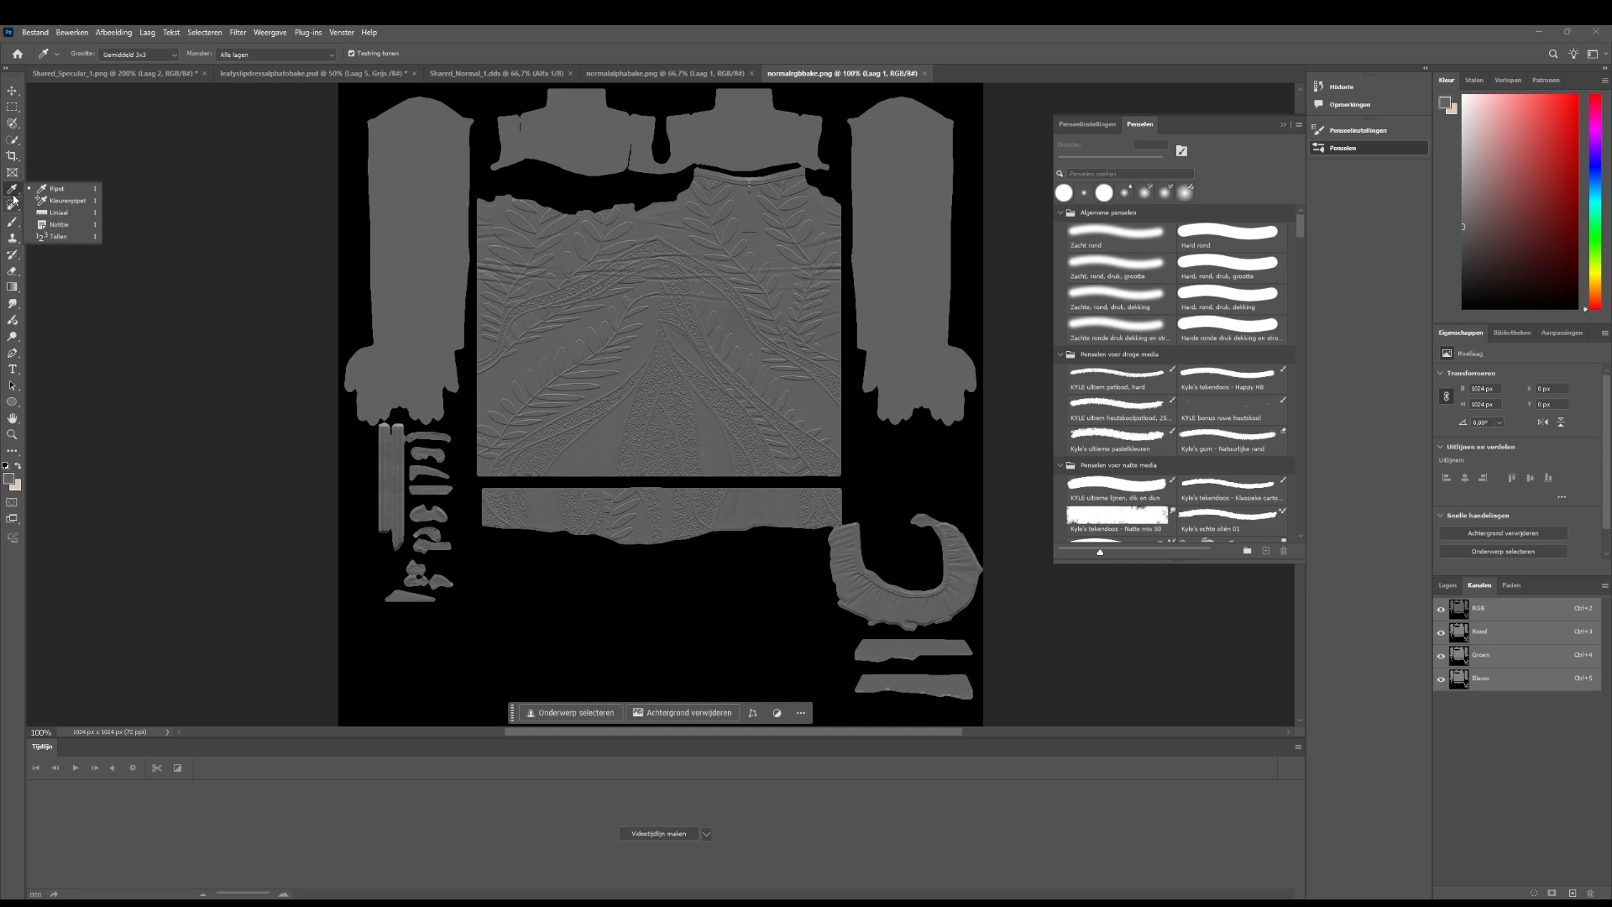
{"action": "left_click", "coordinate": [14, 223]}
{"action": "right_click", "coordinate": [15, 223]}
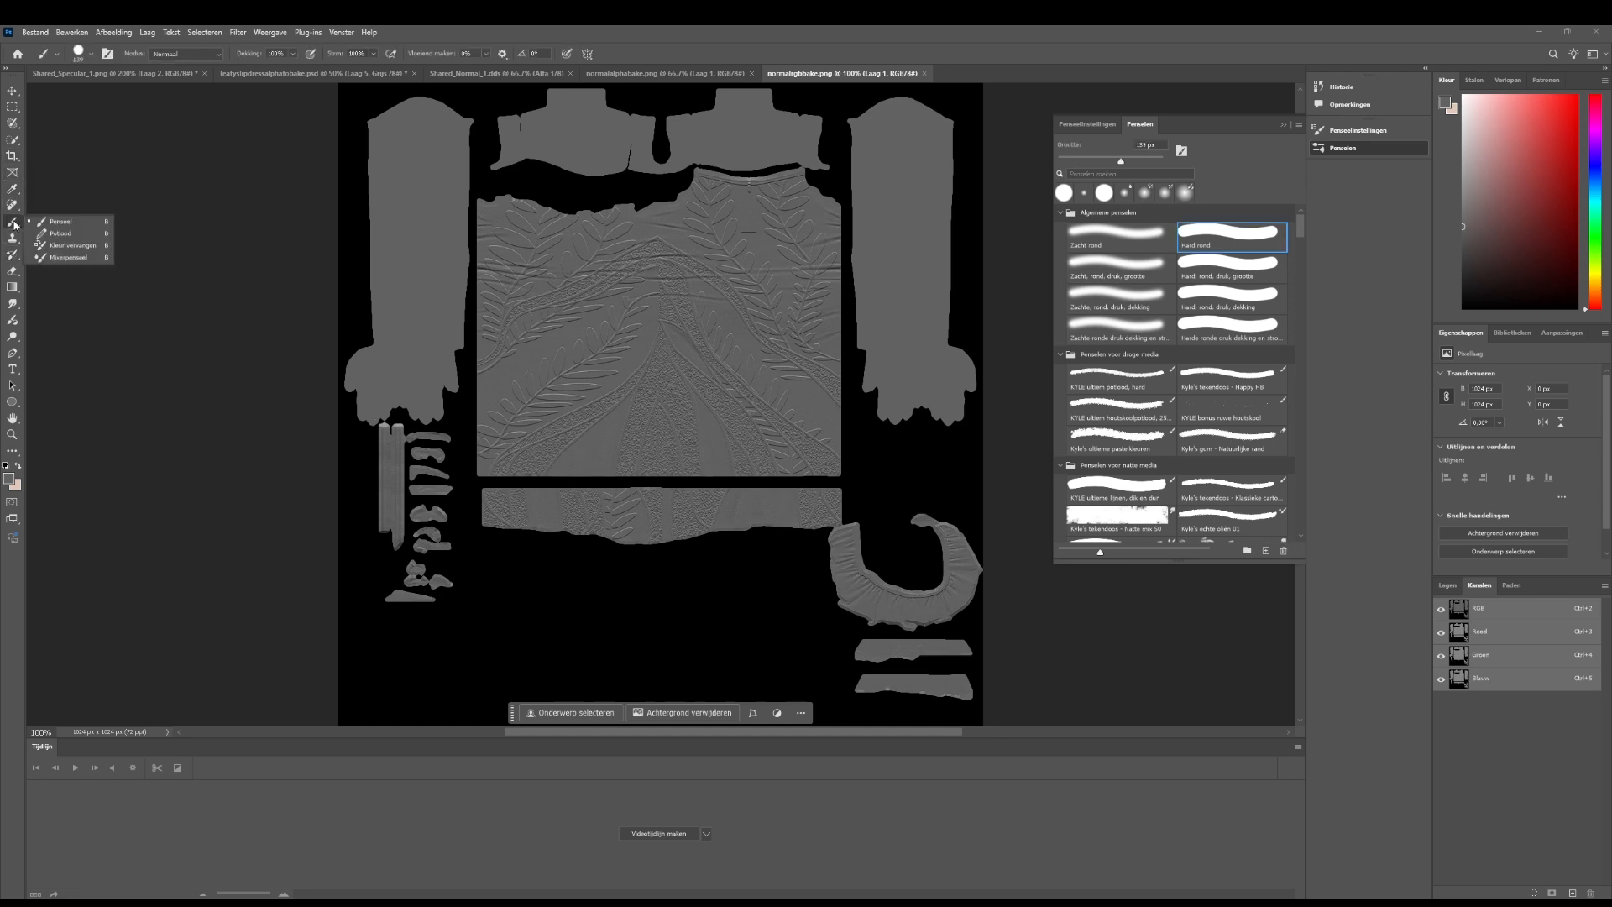
Open alphabake.png from the mine folder and copy its entire canvas
{"action": "left_click", "coordinate": [38, 33]}
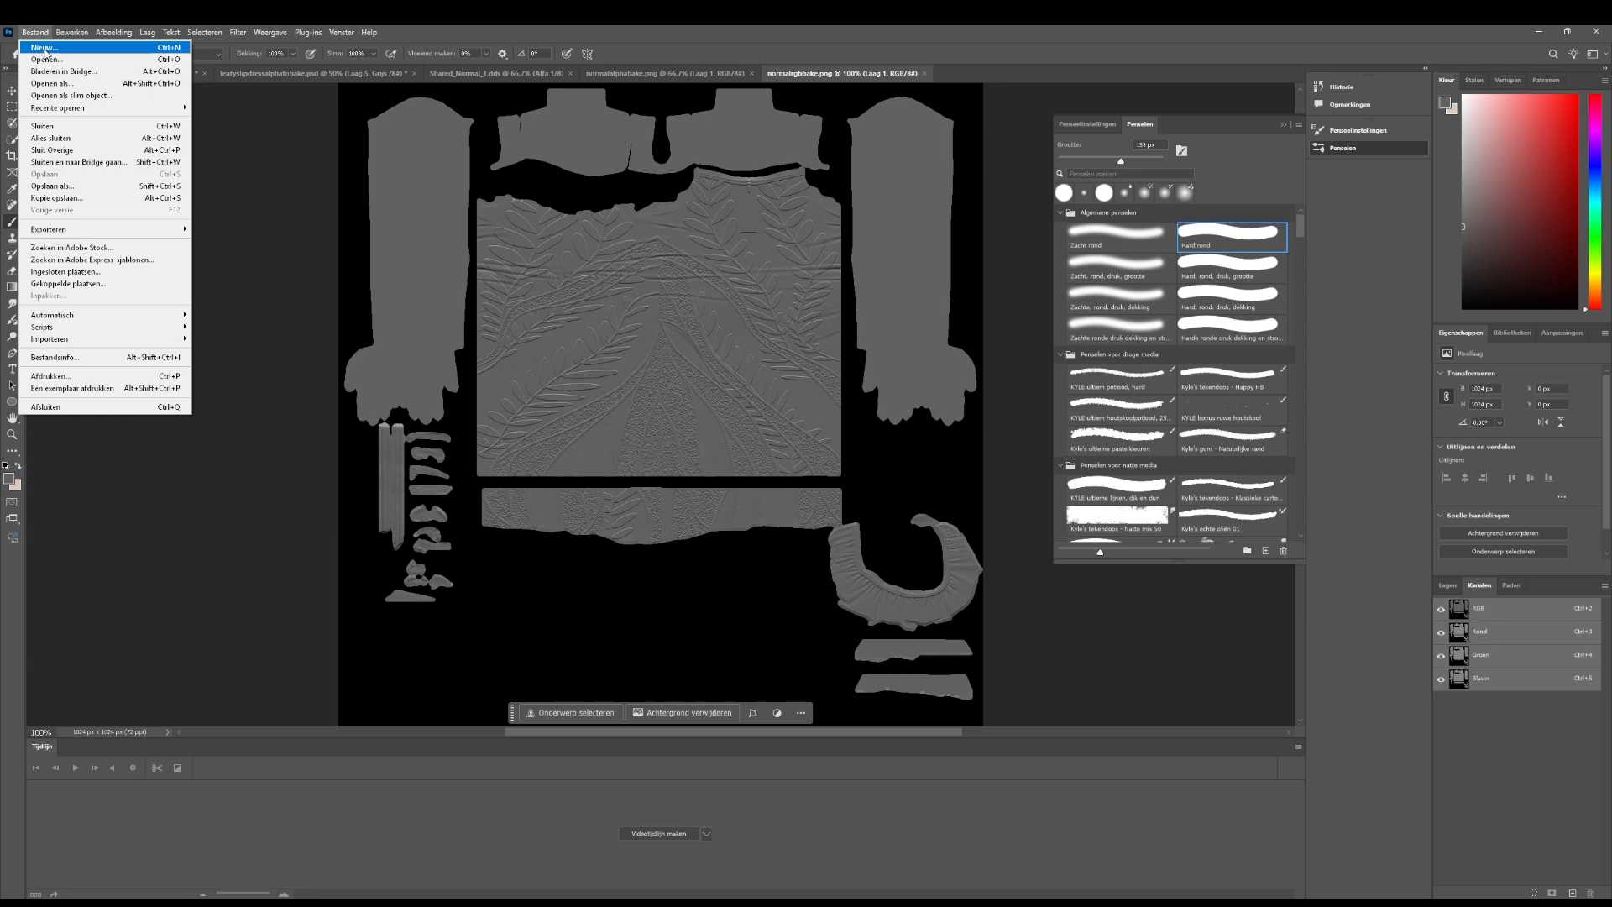
{"action": "left_click", "coordinate": [83, 285]}
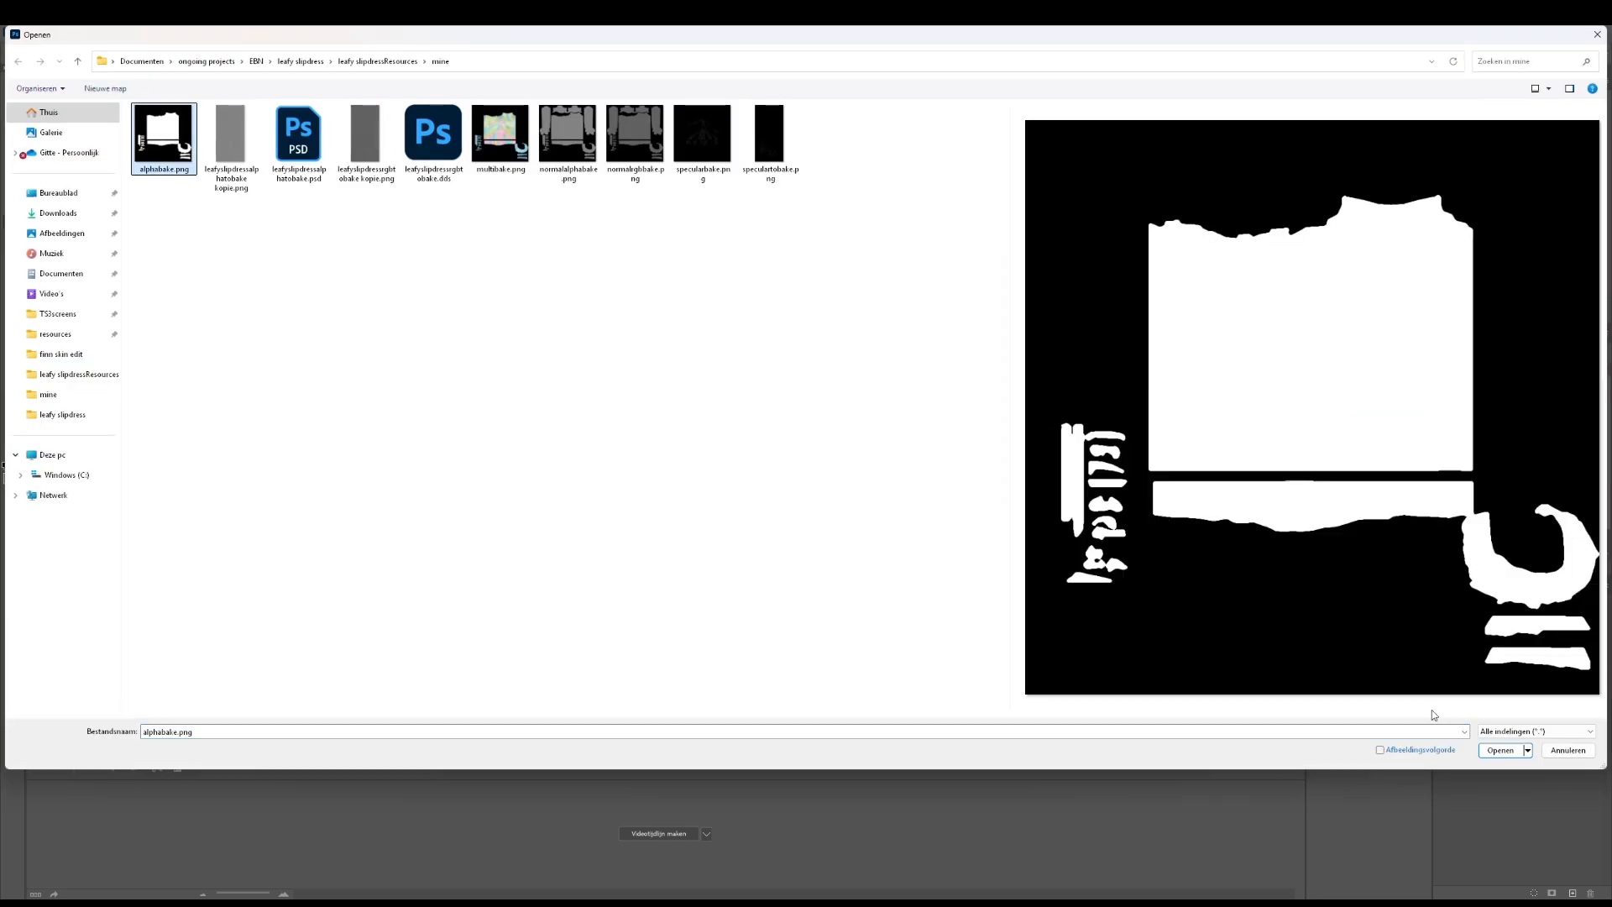
{"action": "left_click", "coordinate": [1499, 750]}
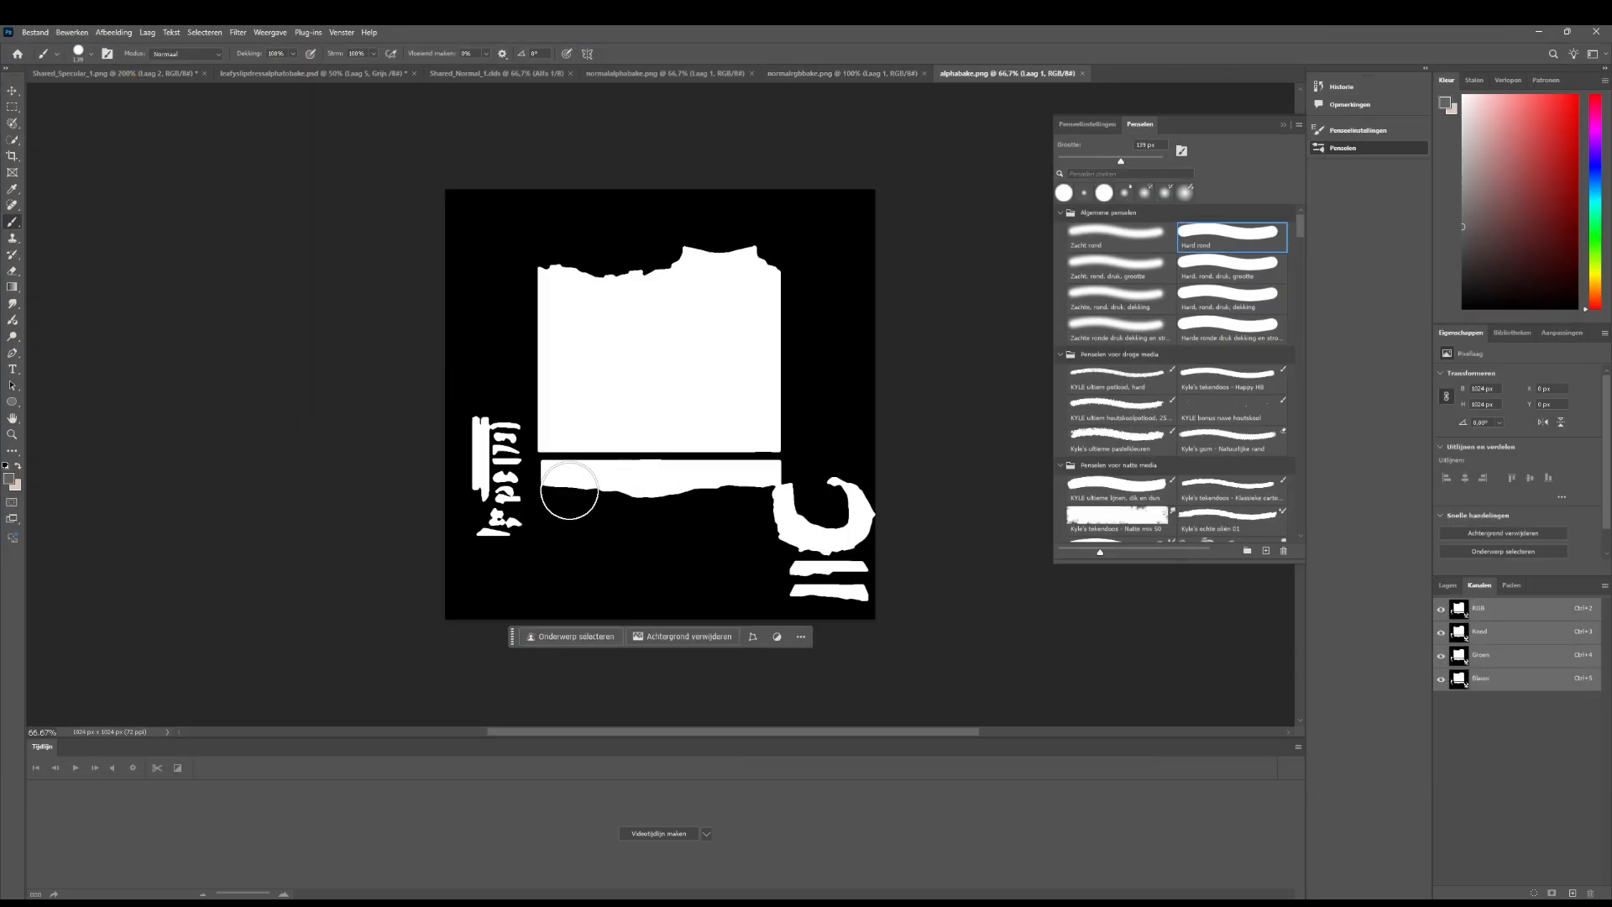
{"action": "key", "text": "ctrl+a"}
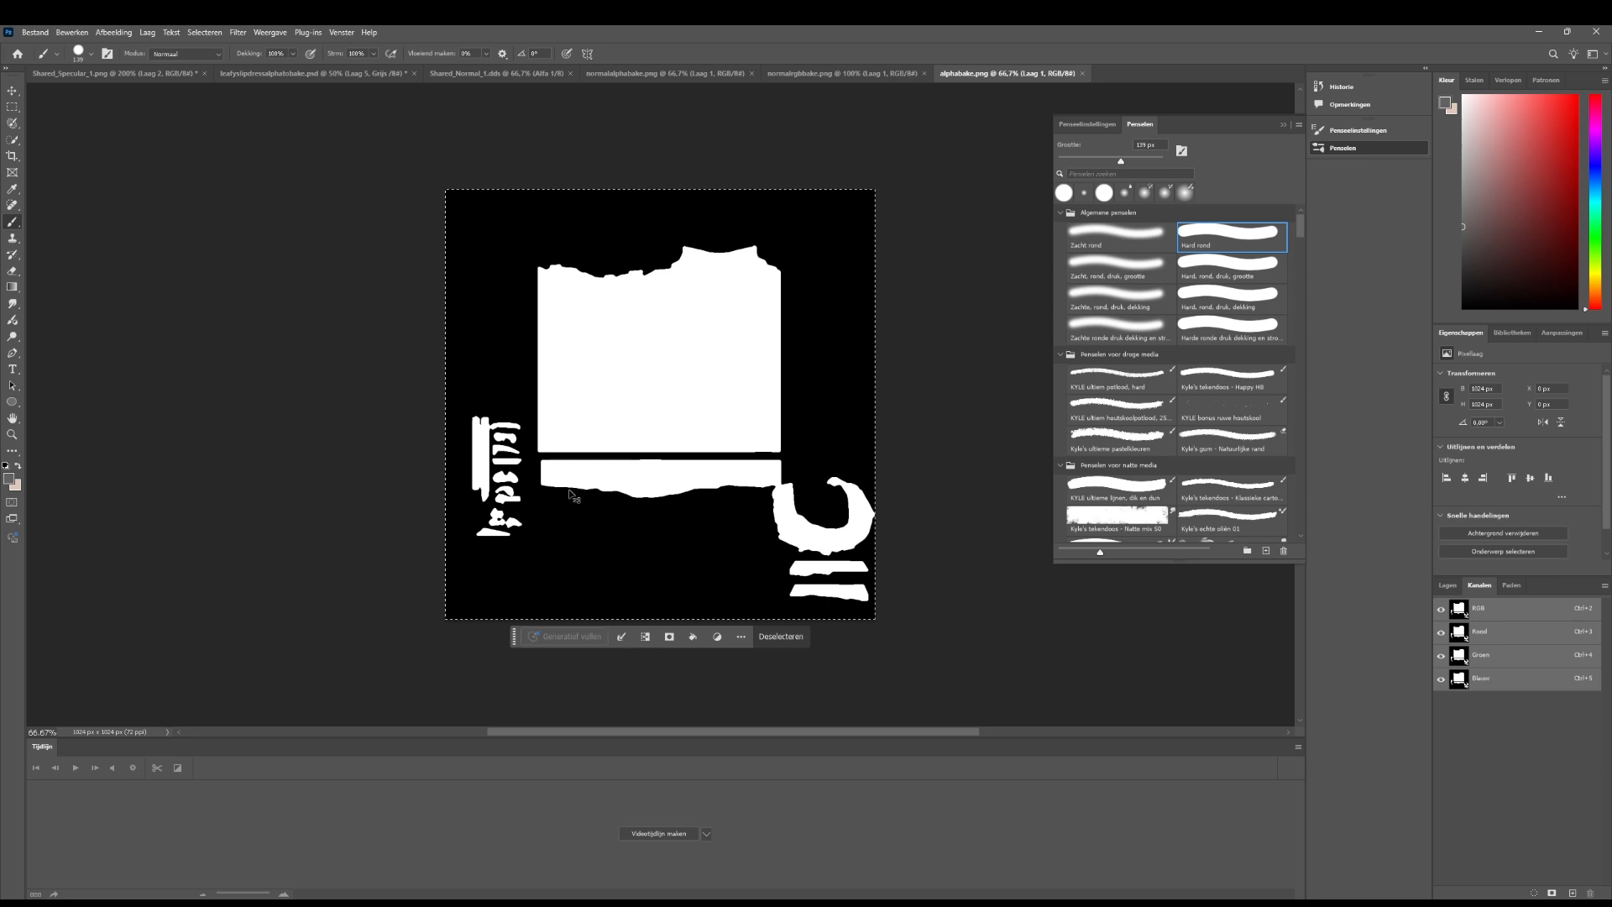
Add a layer mask to the normalalphabake.png layer and paste the copied alpha image into the mask
{"action": "left_click", "coordinate": [630, 73]}
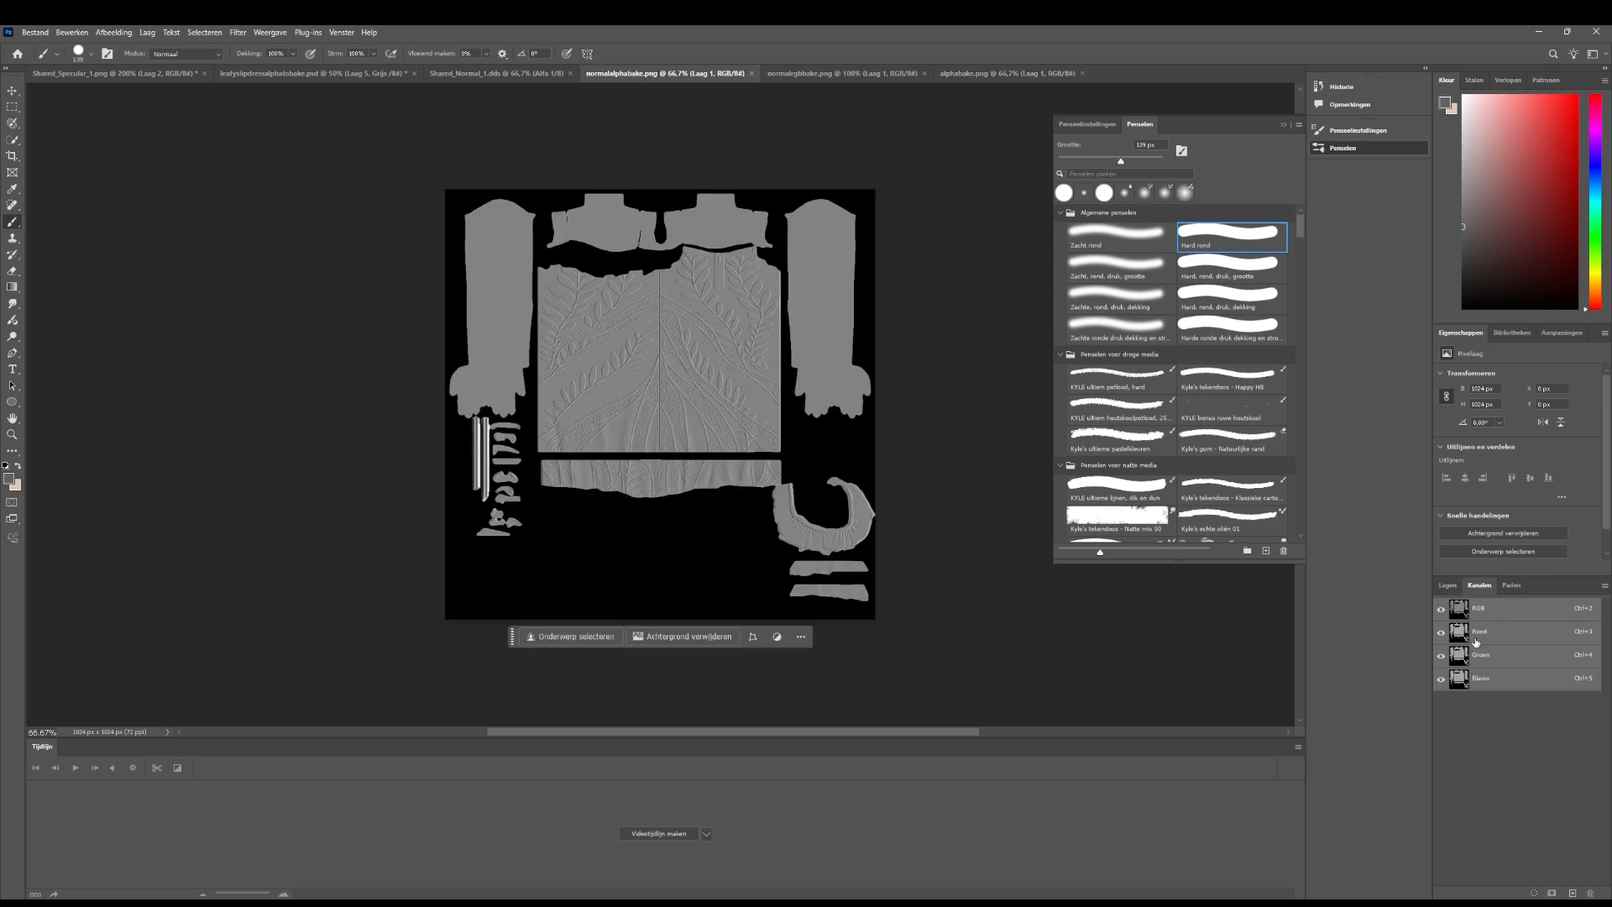
{"action": "left_click", "coordinate": [1457, 591]}
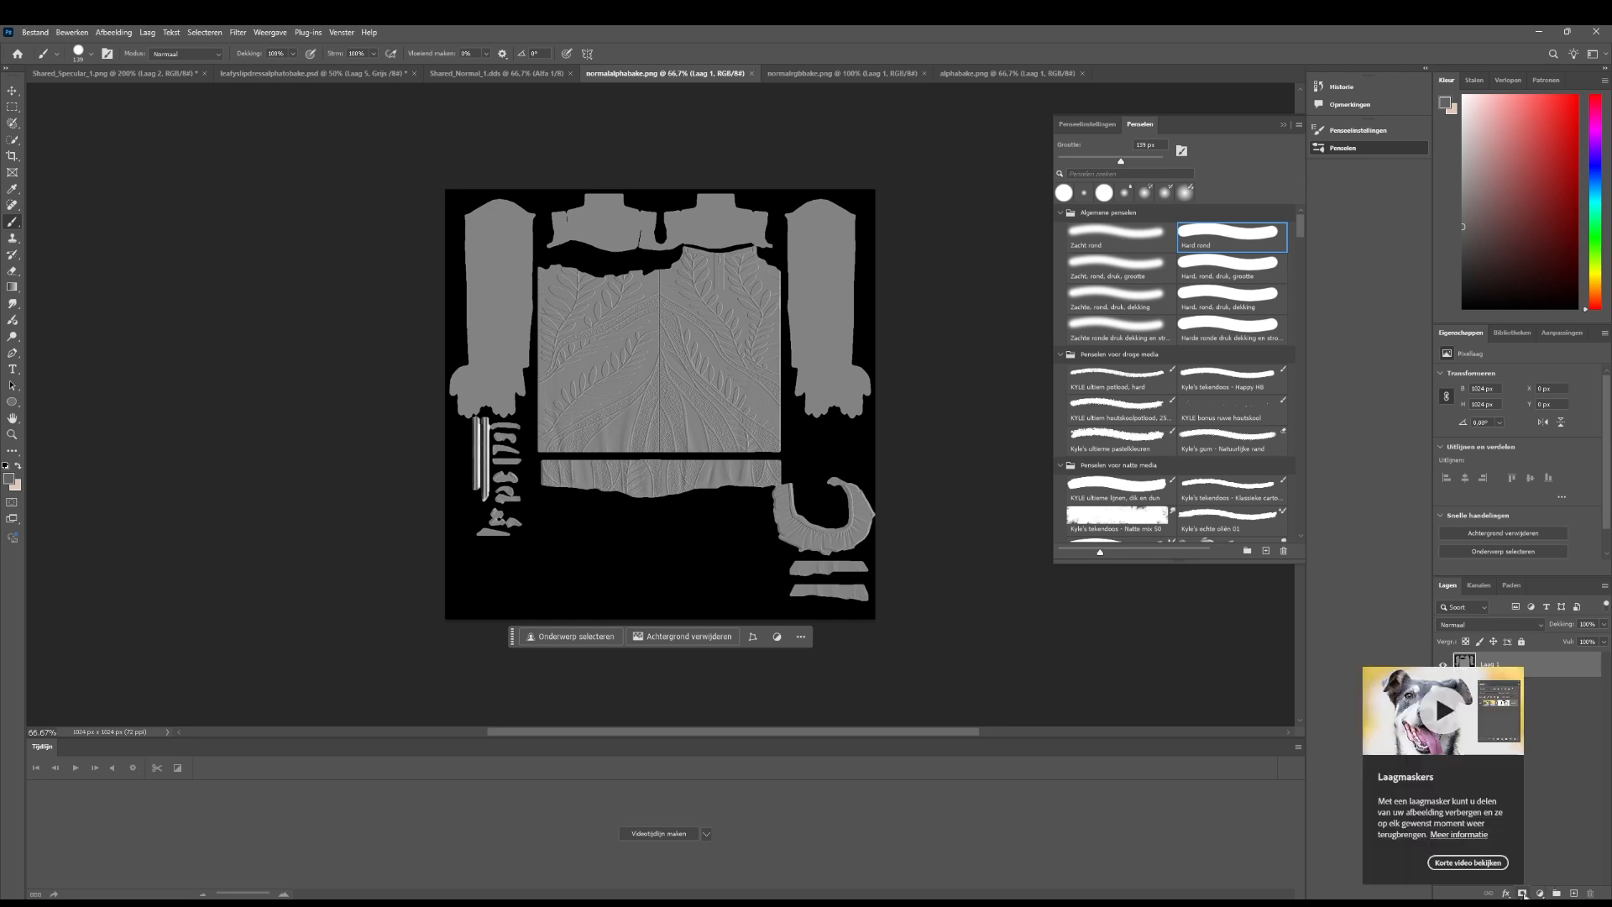
{"action": "left_click", "coordinate": [1522, 893]}
{"action": "left_click", "coordinate": [1478, 585]}
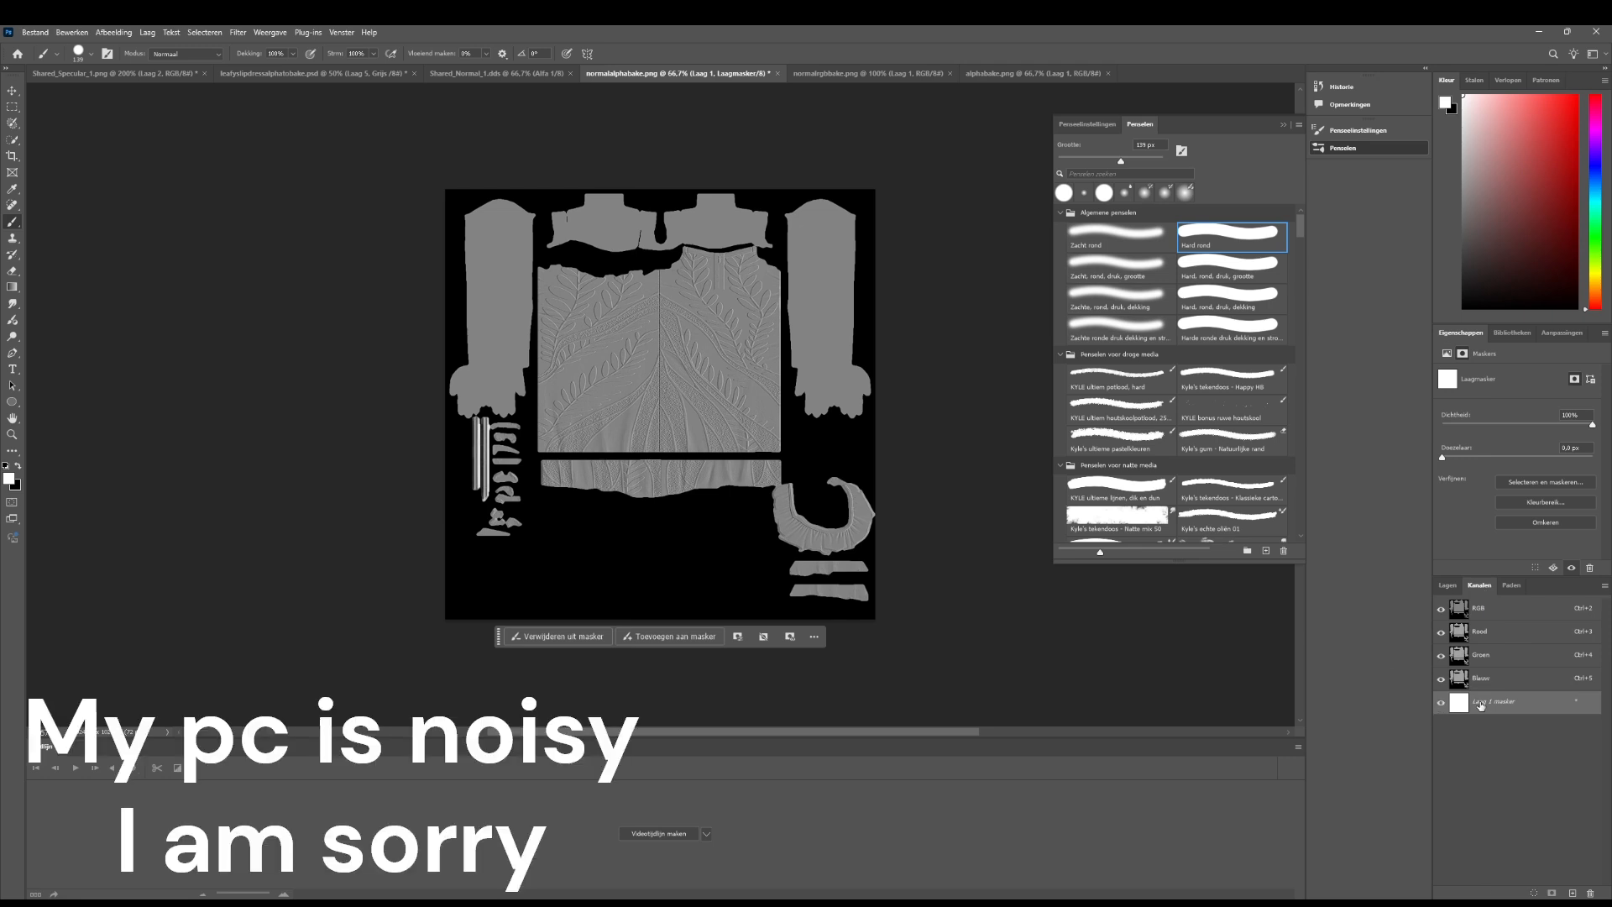
{"action": "key", "text": "ctrl+v"}
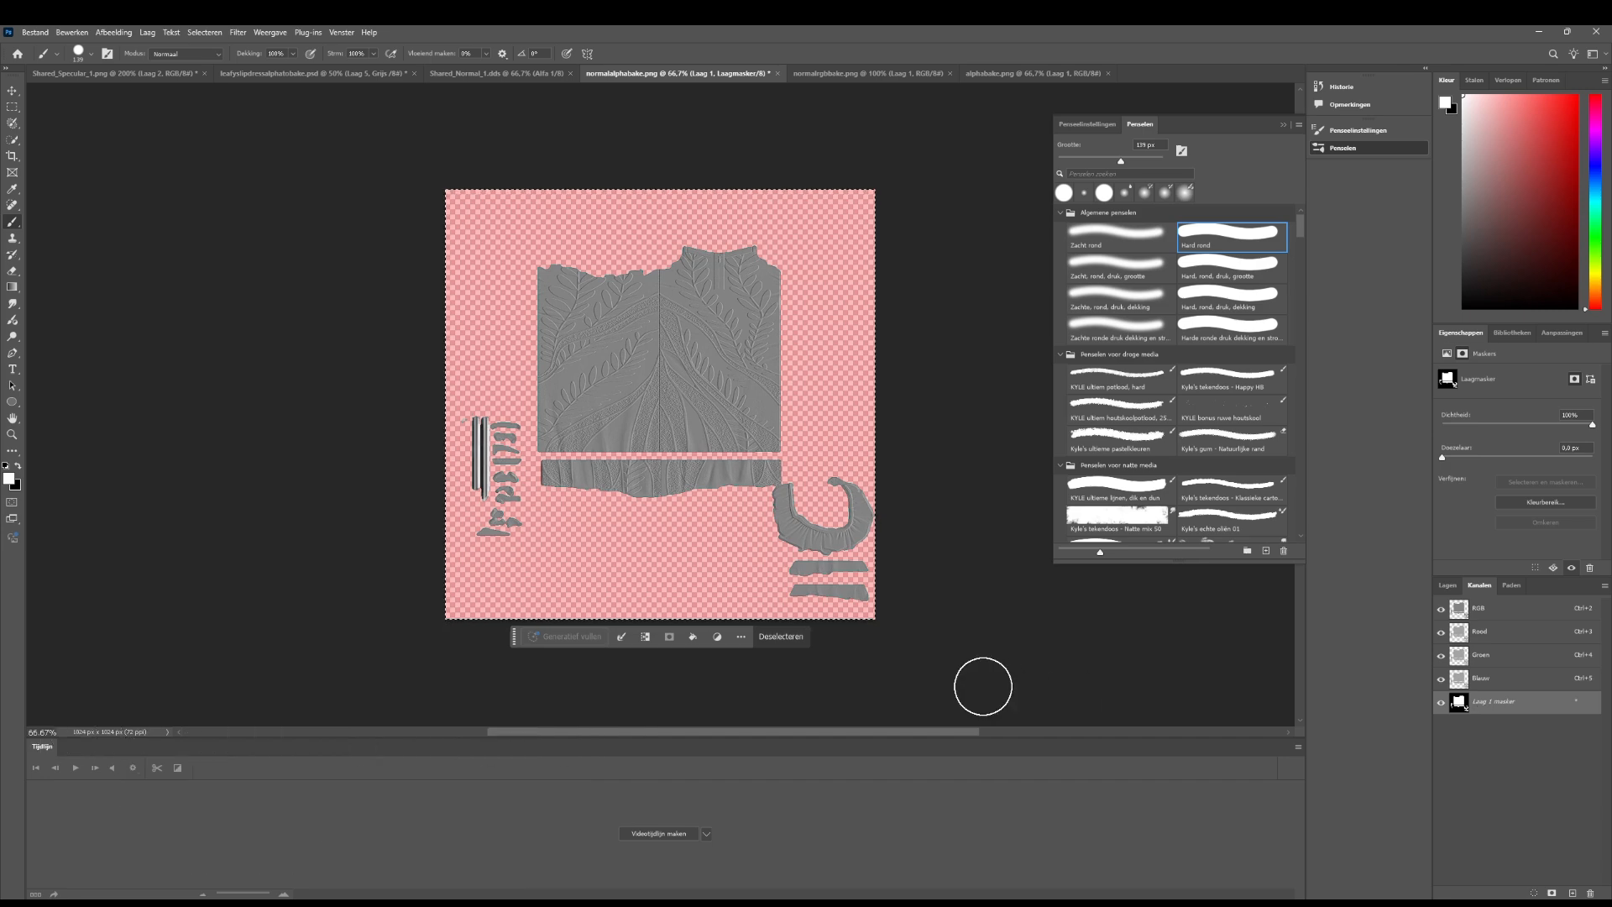
Paint the faint stray marks beside the strap shapes in alphabake.png with sampled black, using a 187 px hard round brush
{"action": "key", "text": "ctrl+plus"}
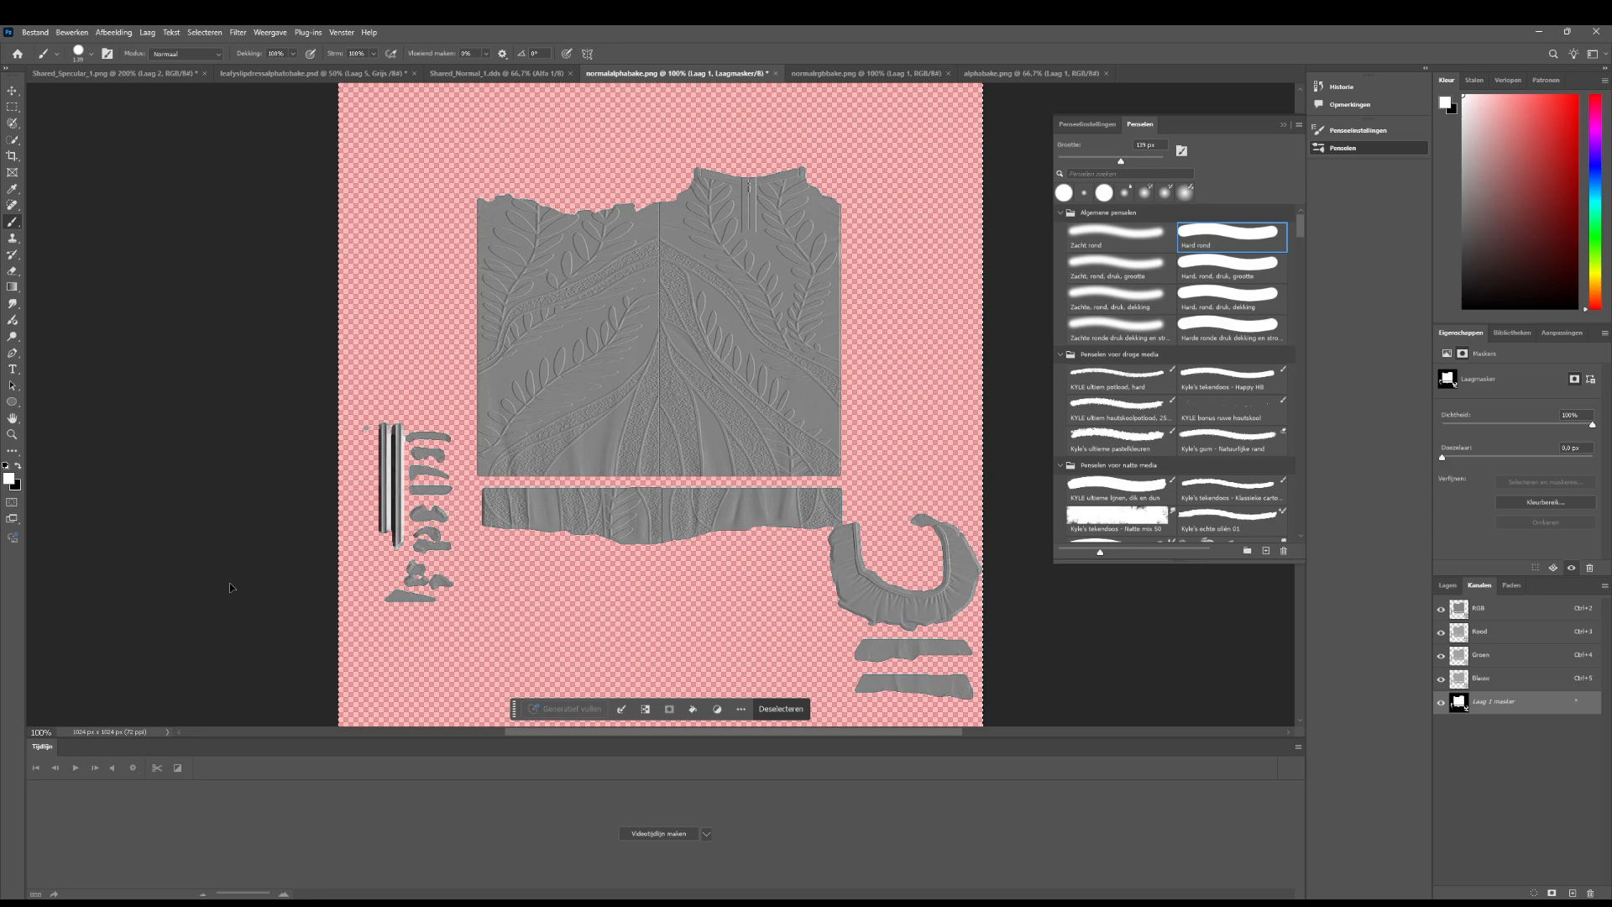
{"action": "key", "text": "ctrl+plus"}
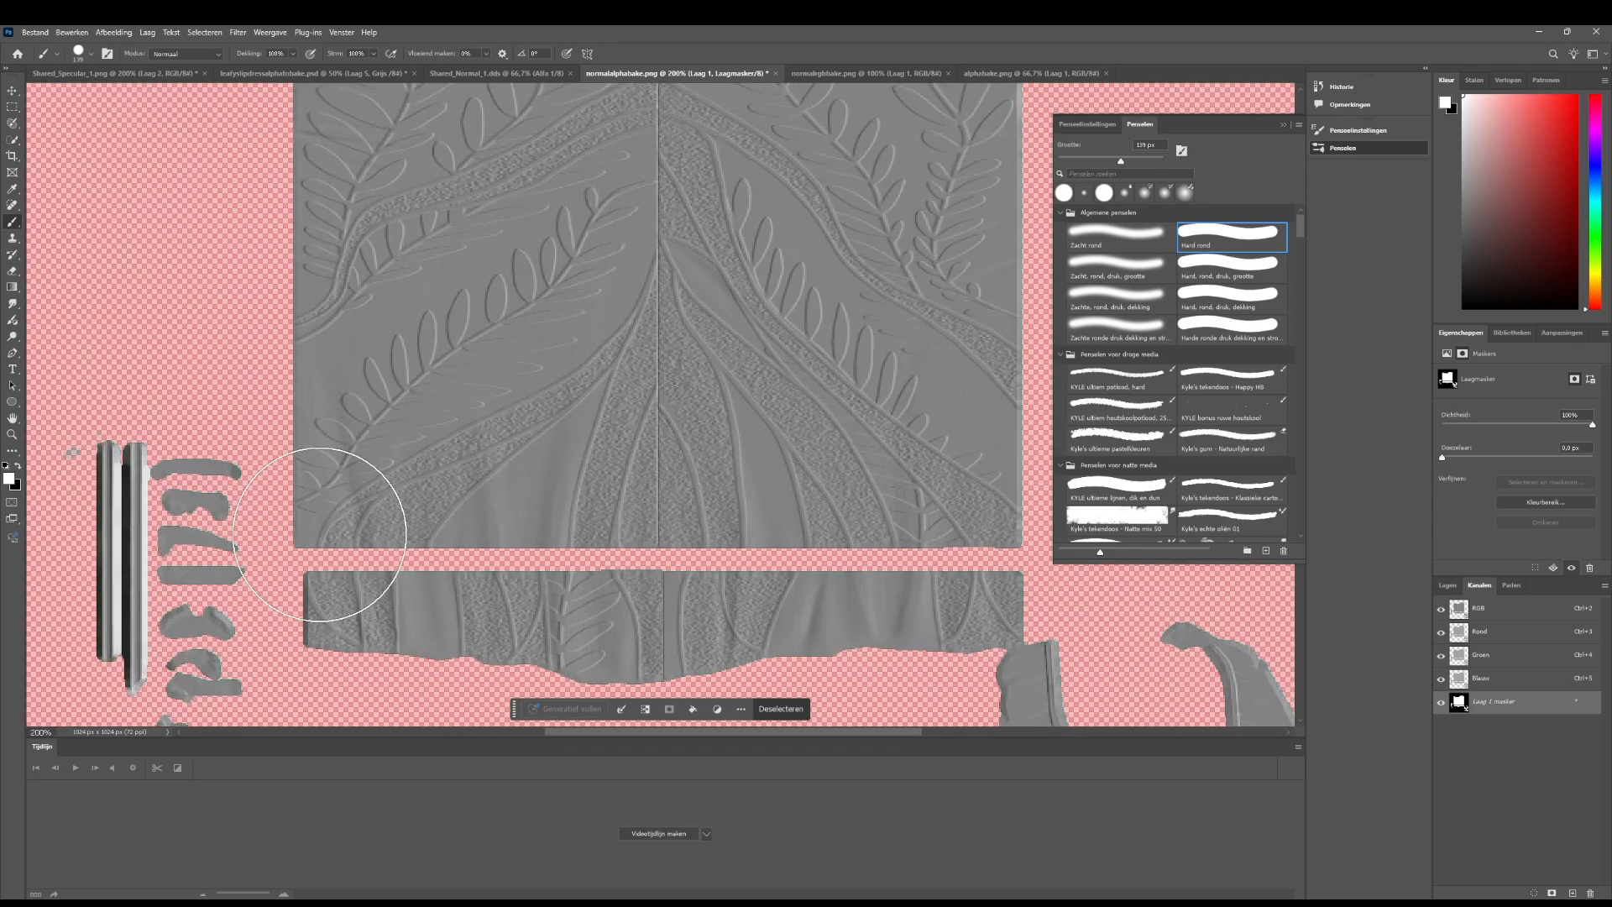
{"action": "left_click", "coordinate": [1037, 73]}
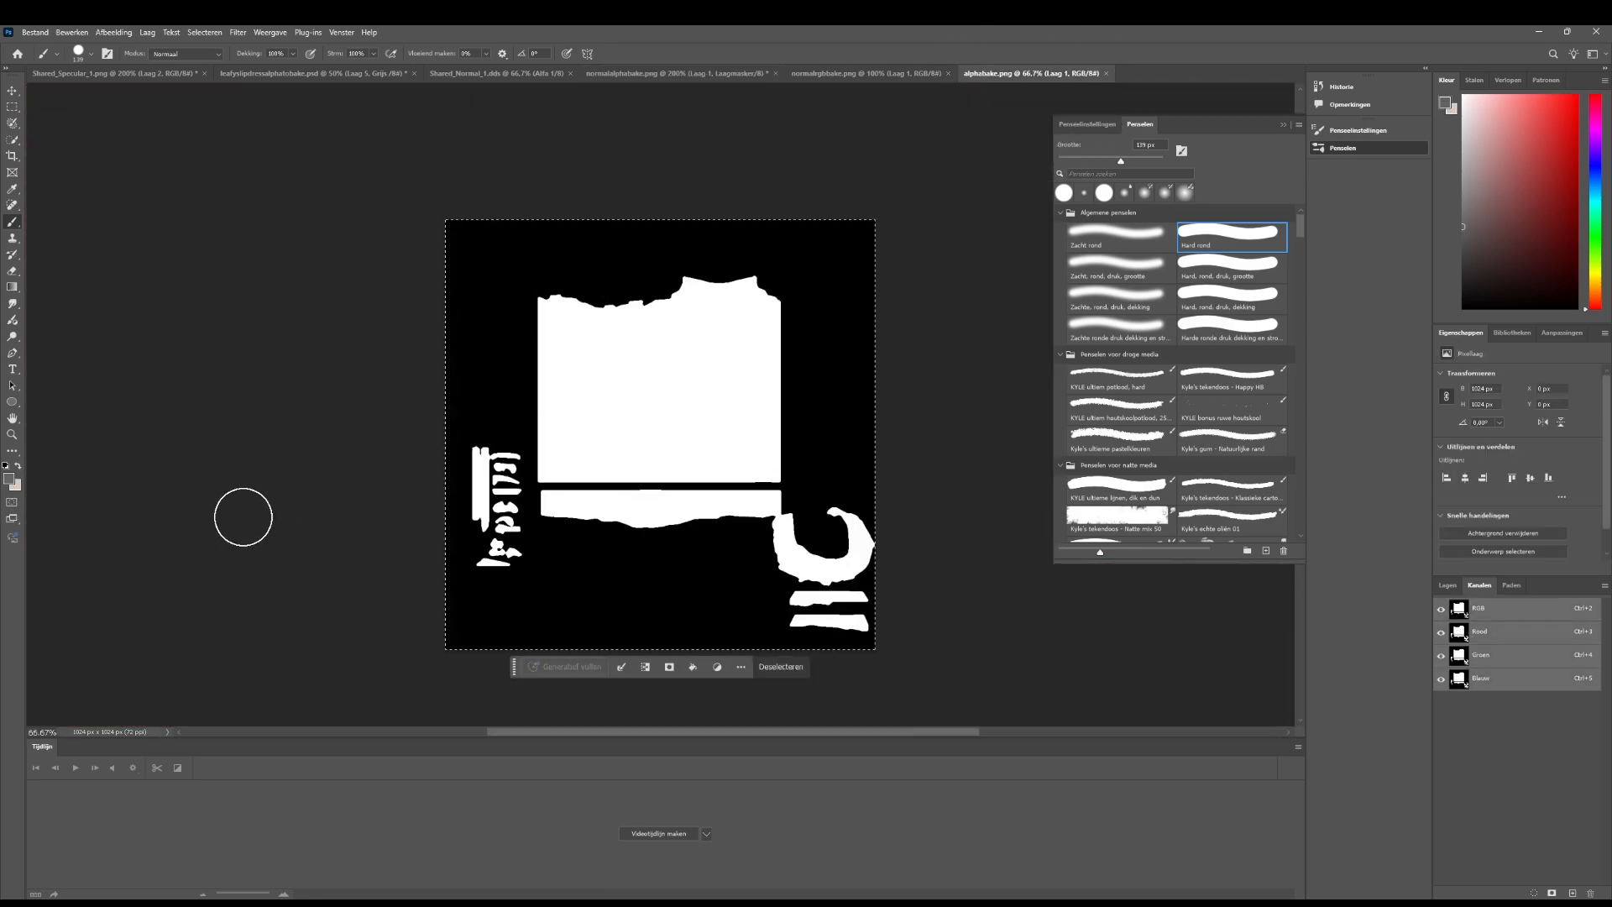
{"action": "key", "text": "ctrl+plus"}
{"action": "key", "text": "ctrl+plus"}
{"action": "key", "text": "ctrl+plus"}
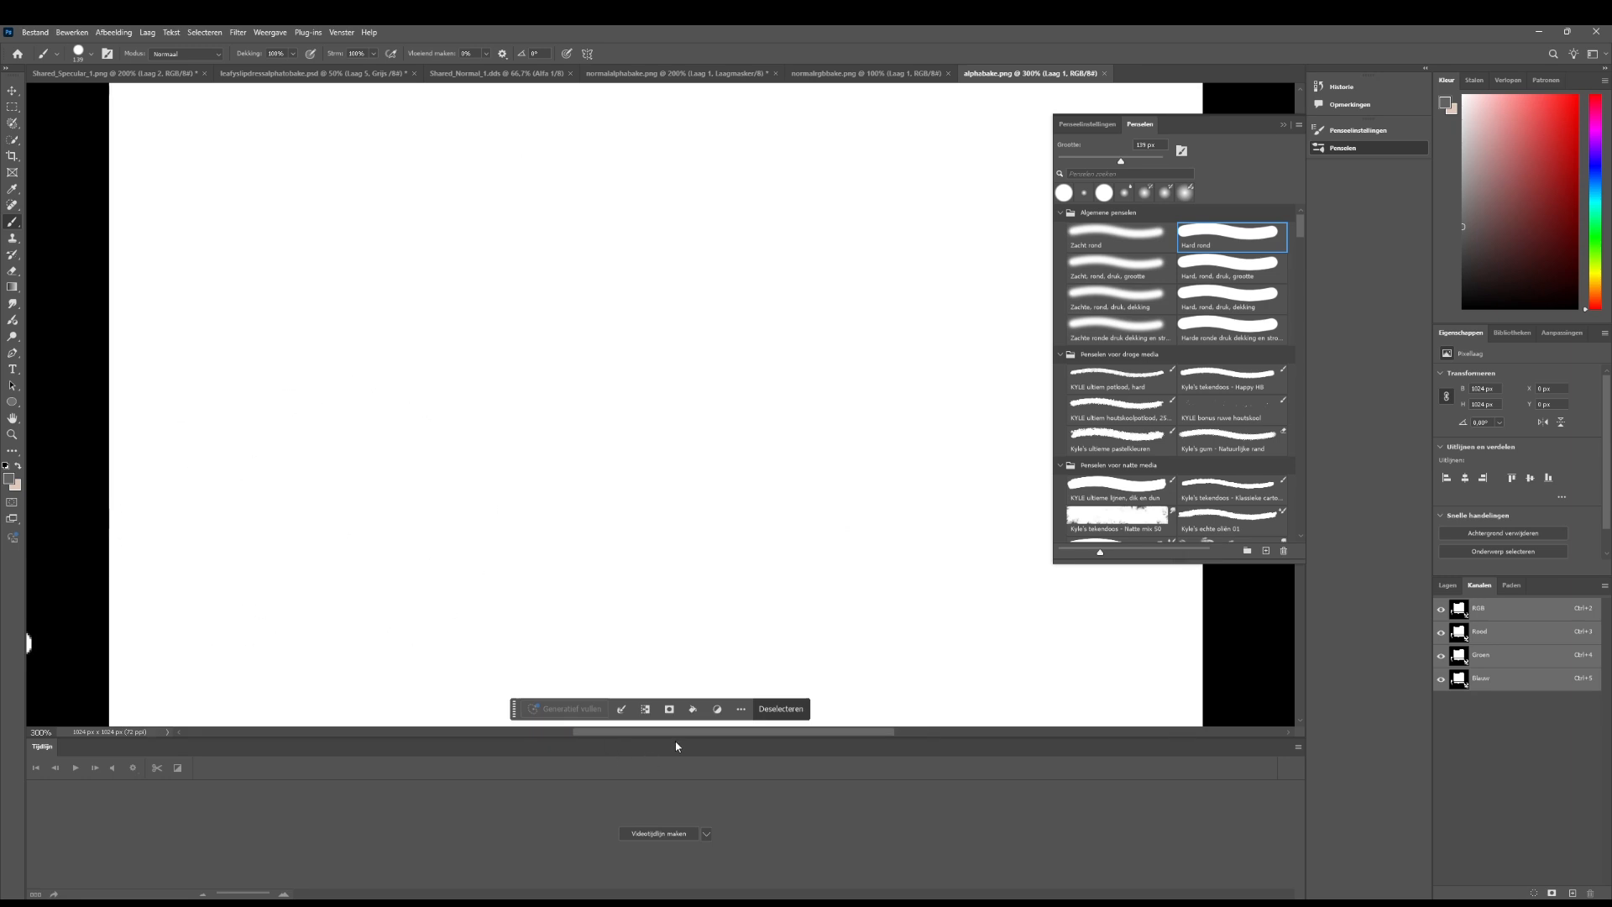
{"action": "scroll", "coordinate": [468, 684], "scroll_direction": "left", "scroll_amount": 5}
{"action": "left_click", "coordinate": [13, 190]}
{"action": "left_click", "coordinate": [13, 222]}
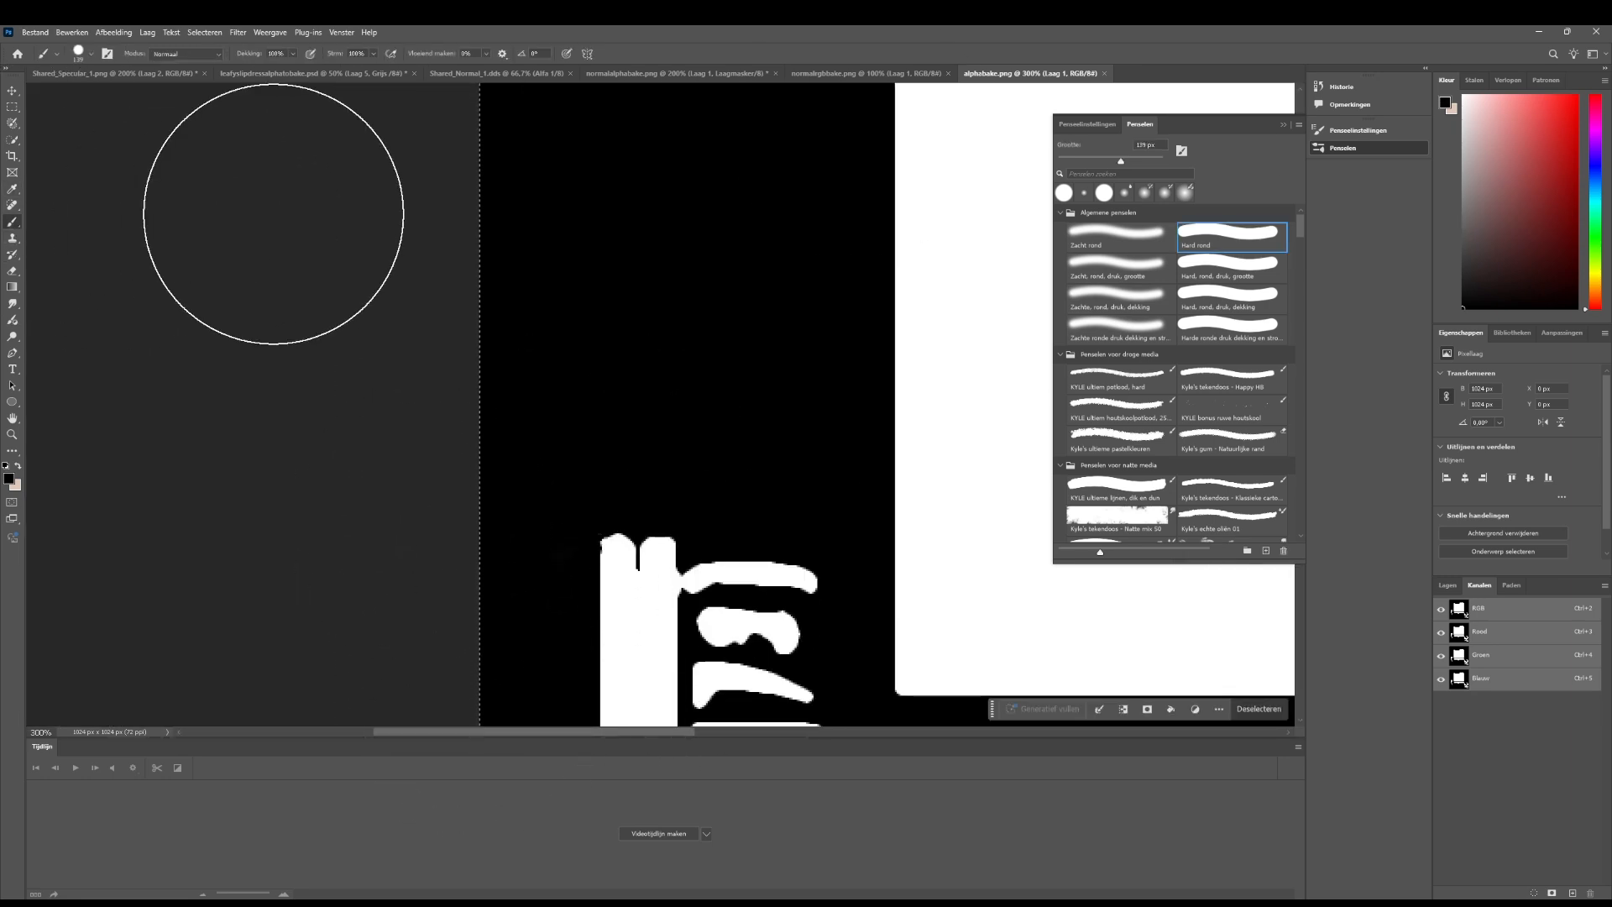
{"action": "left_click", "coordinate": [84, 52]}
{"action": "left_click_drag", "start_coordinate": [118, 95], "coordinate": [128, 96]}
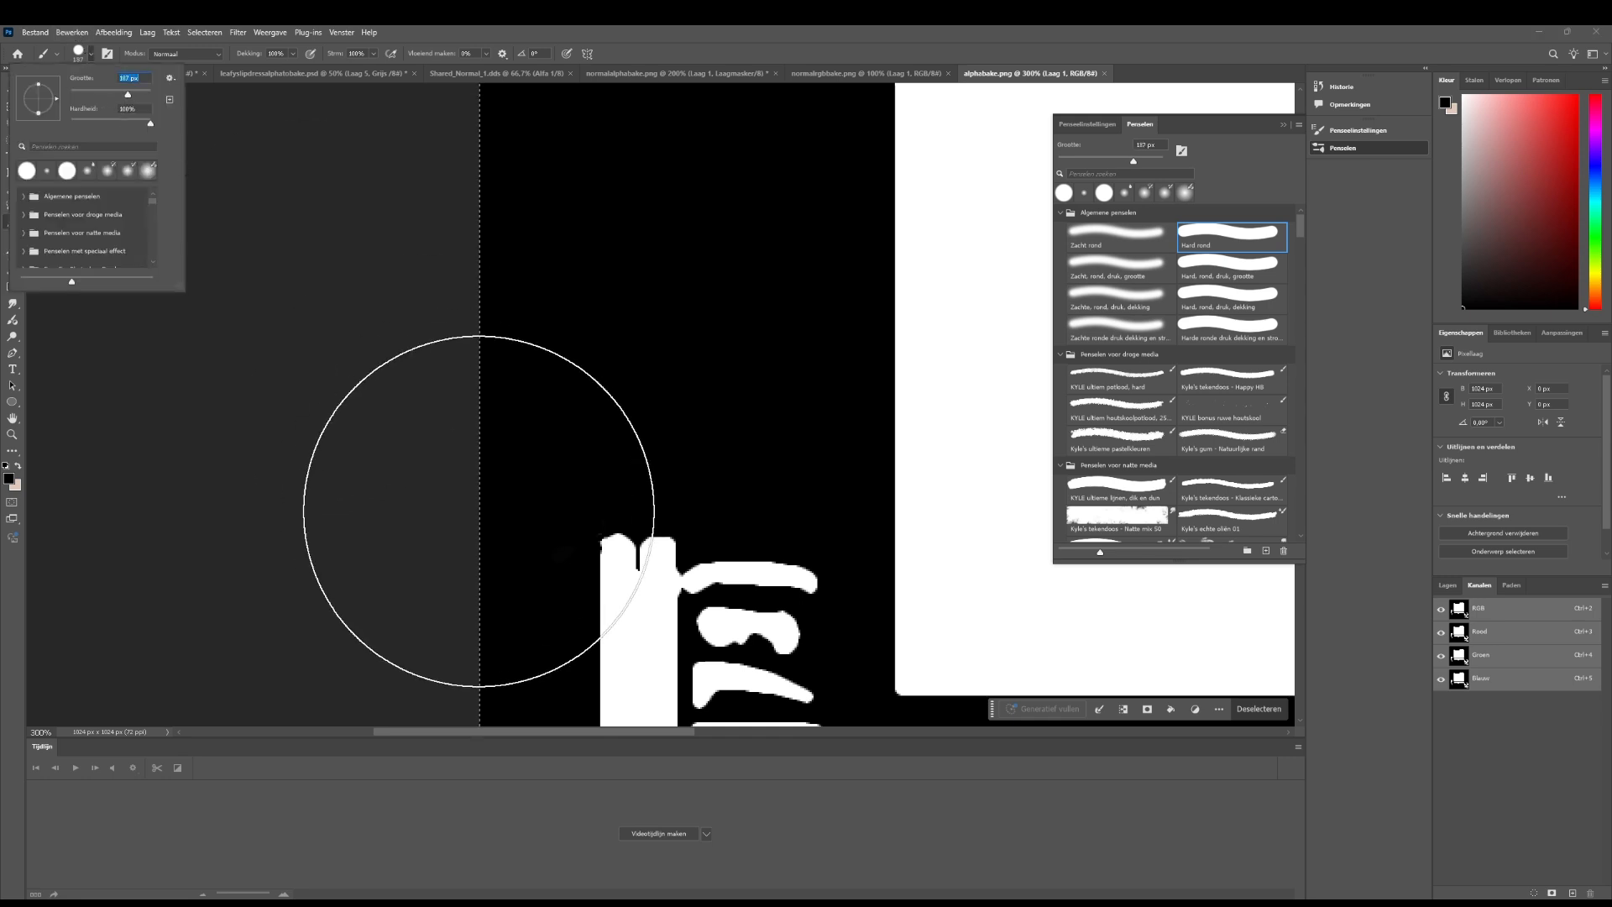
{"action": "left_click", "coordinate": [426, 481]}
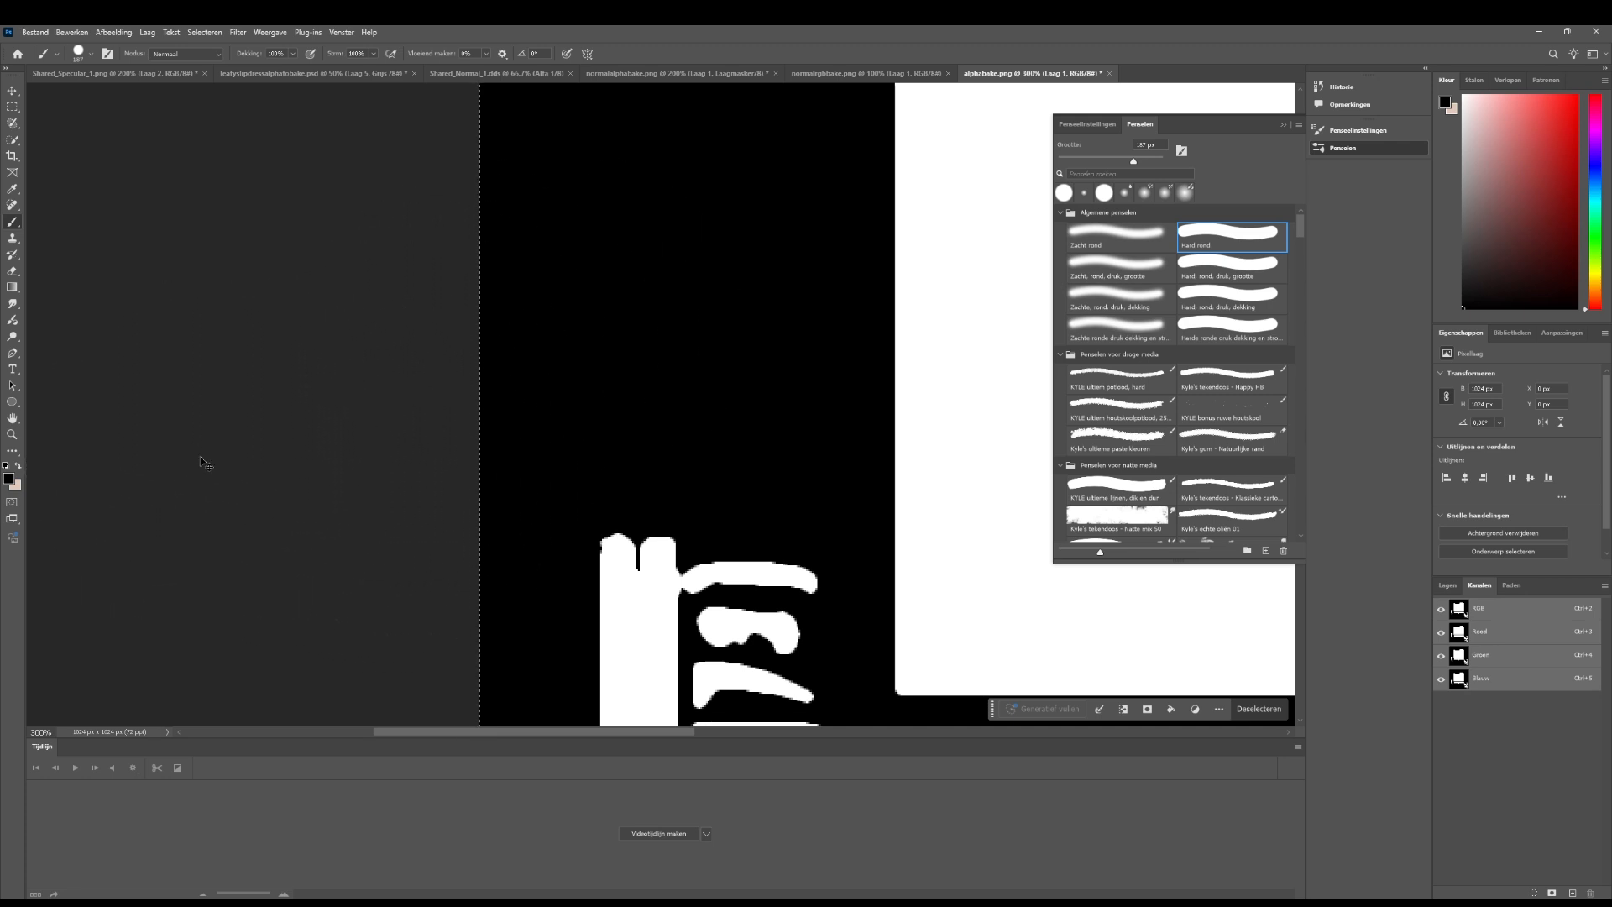
{"action": "key", "text": "ctrl+minus"}
{"action": "key", "text": "ctrl+minus"}
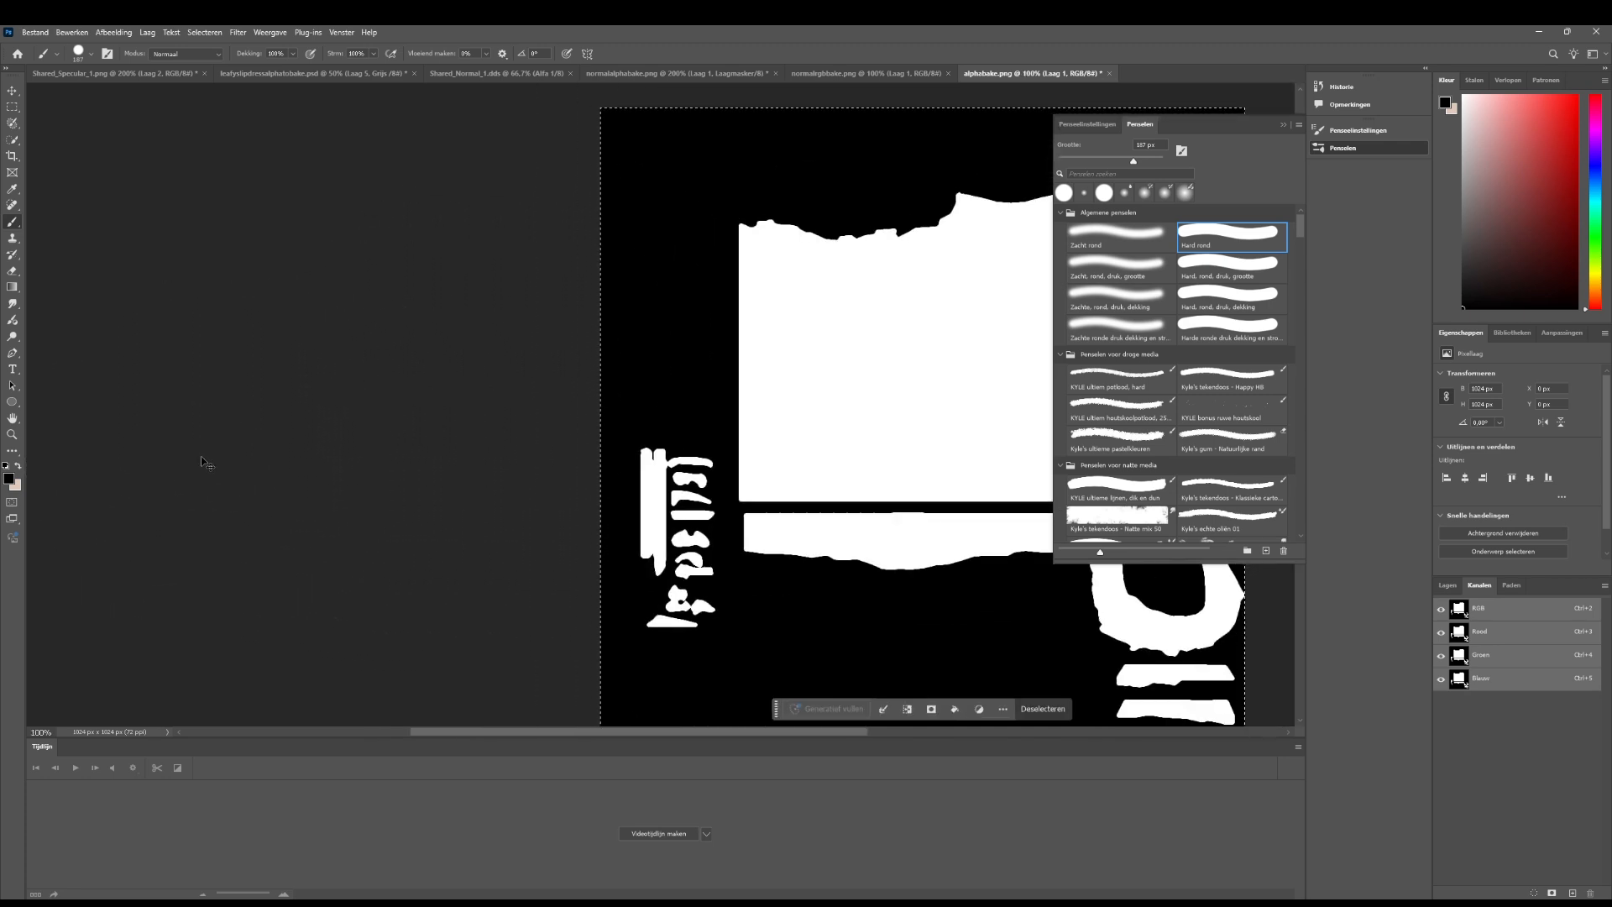
Return to normalalphabake.png and add a new empty layer
{"action": "left_click", "coordinate": [671, 73]}
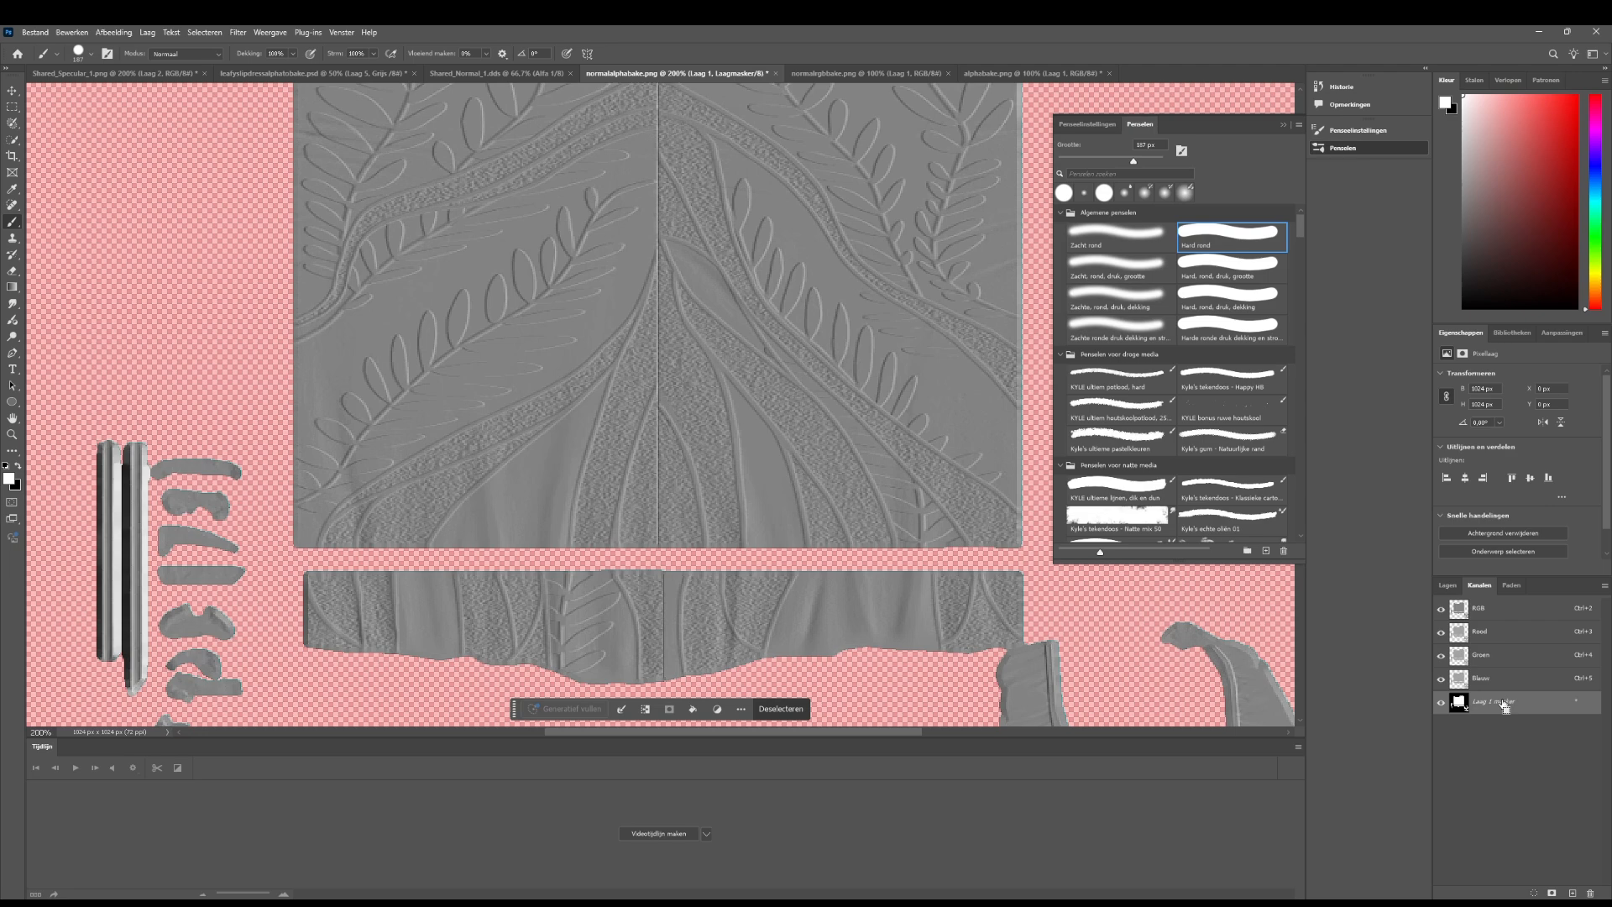
{"action": "key", "text": "ctrl+minus"}
{"action": "key", "text": "ctrl+minus"}
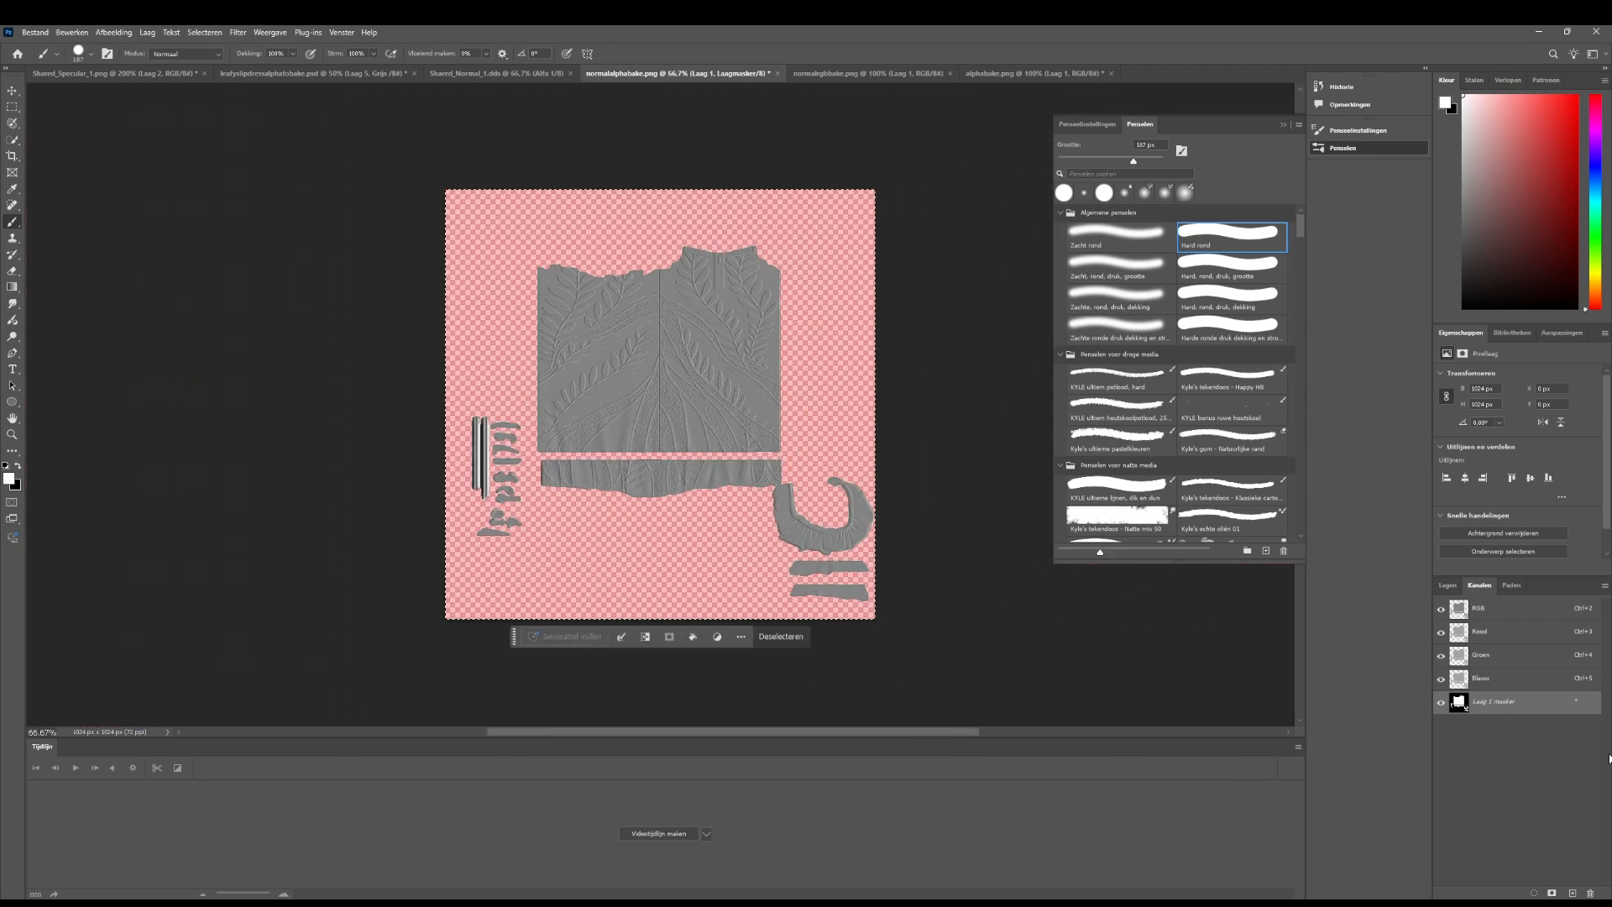
{"action": "left_click", "coordinate": [1447, 585]}
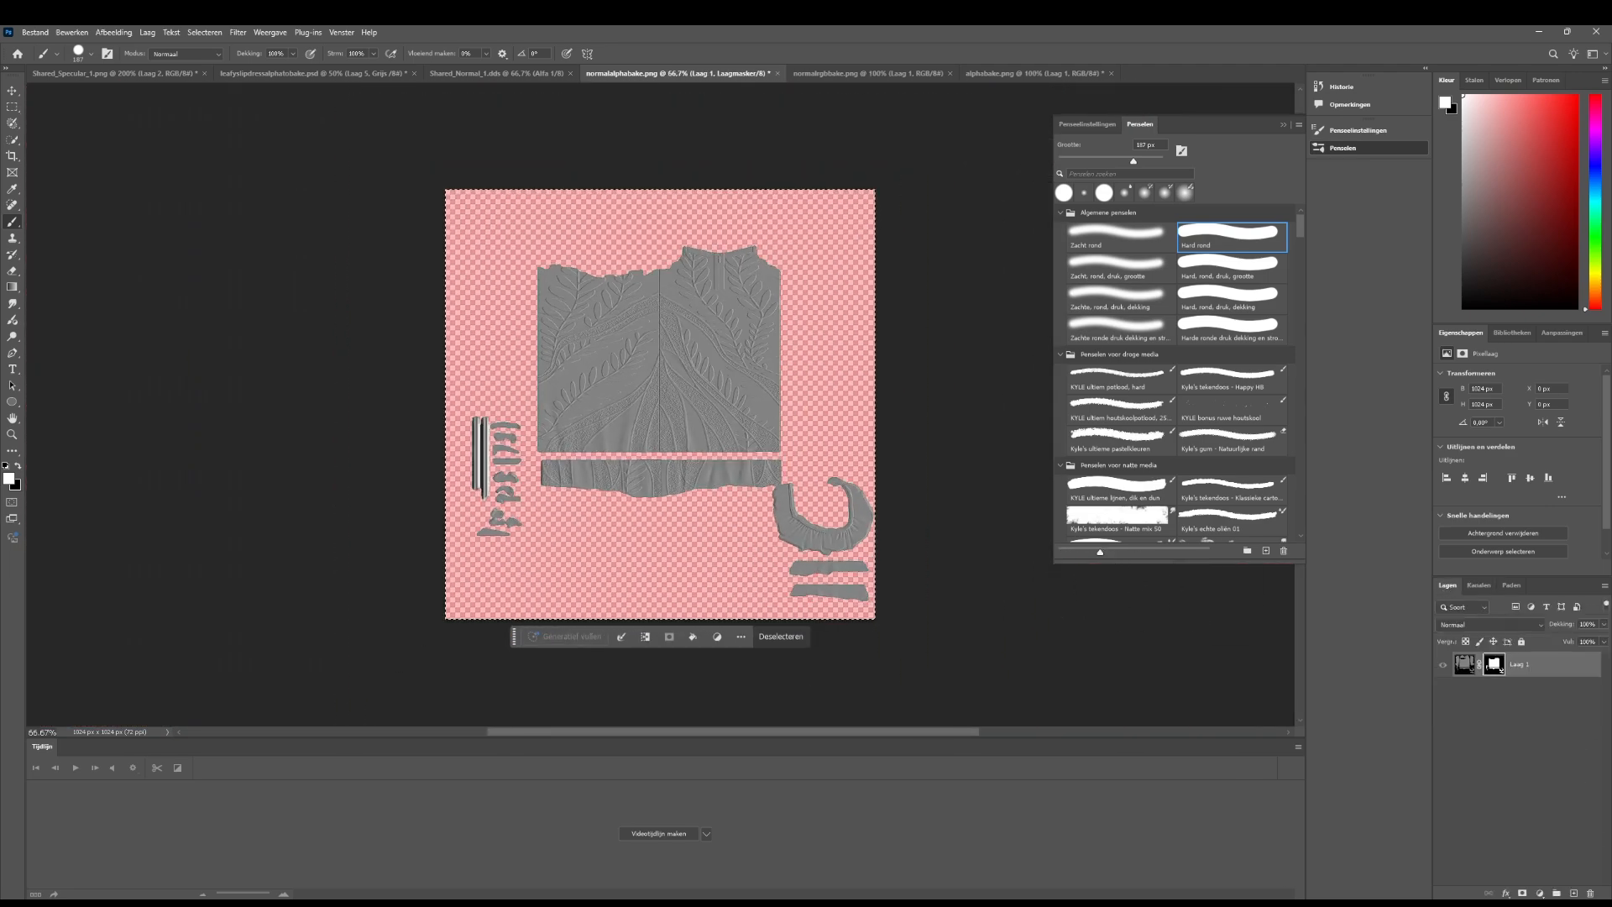
{"action": "left_click", "coordinate": [1573, 893]}
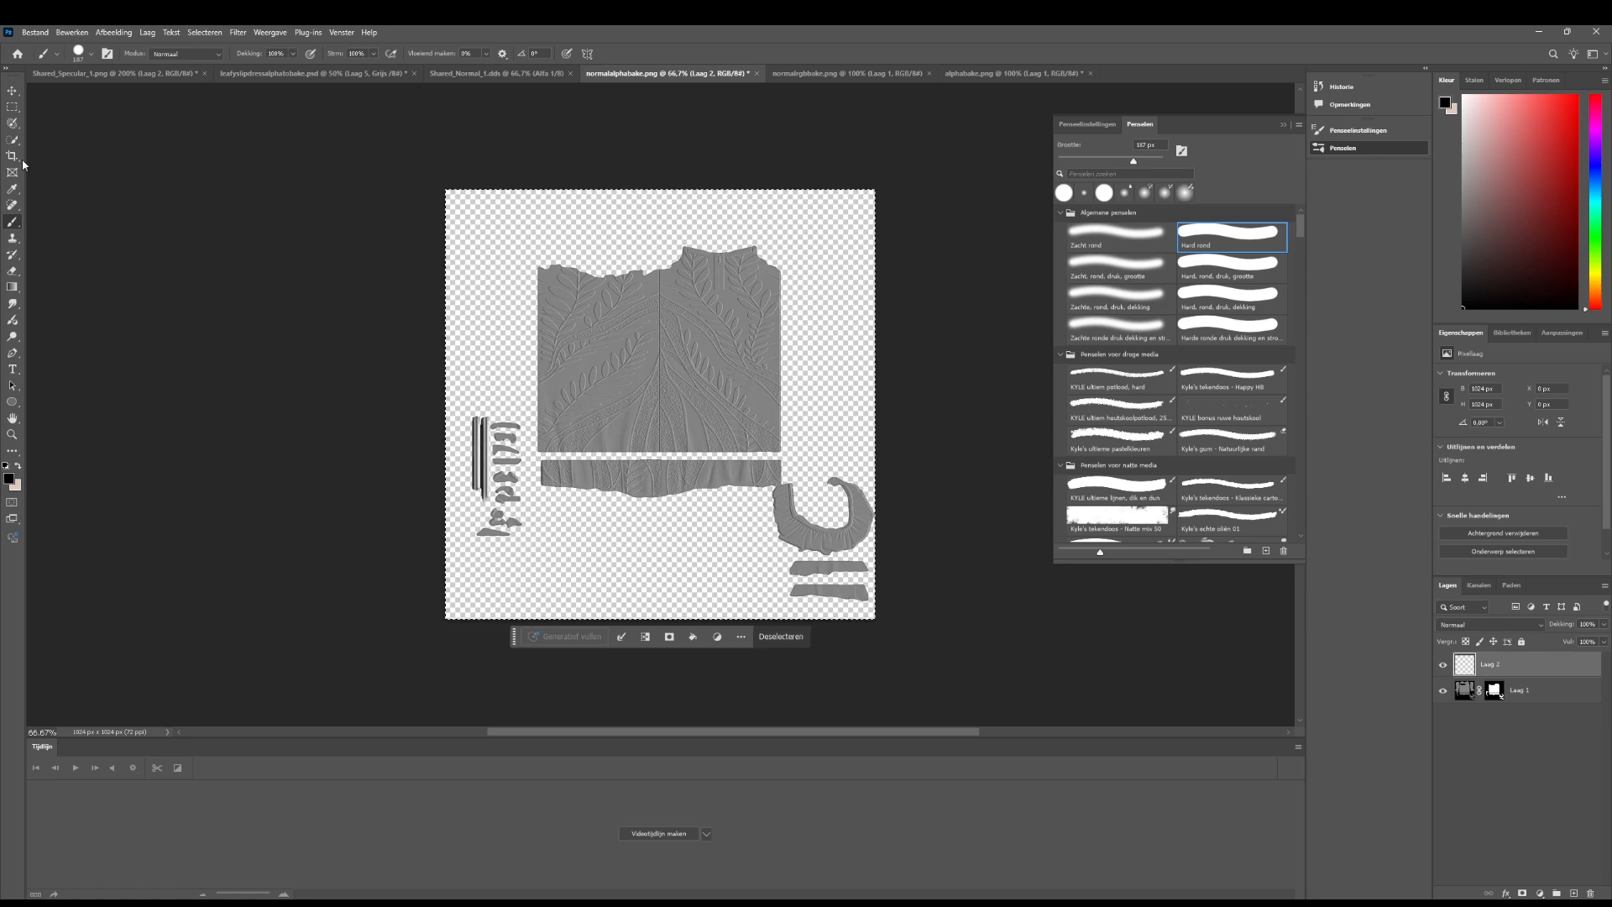
Sample the flat grey near the upper-left edge of the dress as foreground colour and return to the Brush tool
{"action": "left_click", "coordinate": [13, 189]}
{"action": "key", "text": "ctrl+plus"}
{"action": "key", "text": "ctrl+plus"}
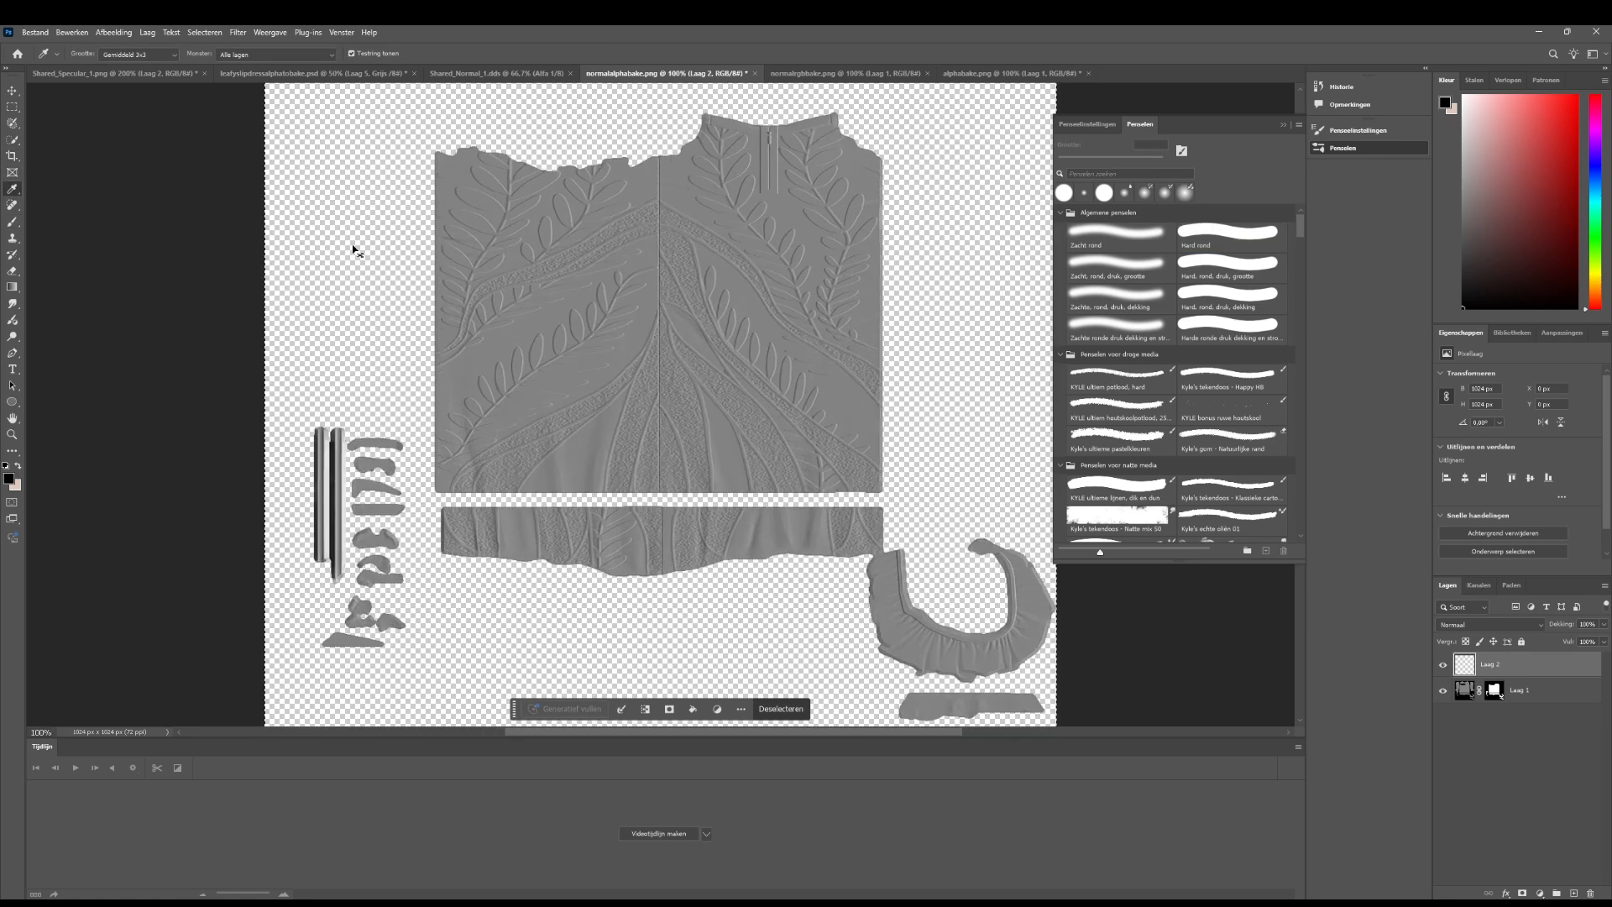
{"action": "scroll", "coordinate": [317, 183], "scroll_direction": "up", "scroll_amount": 5}
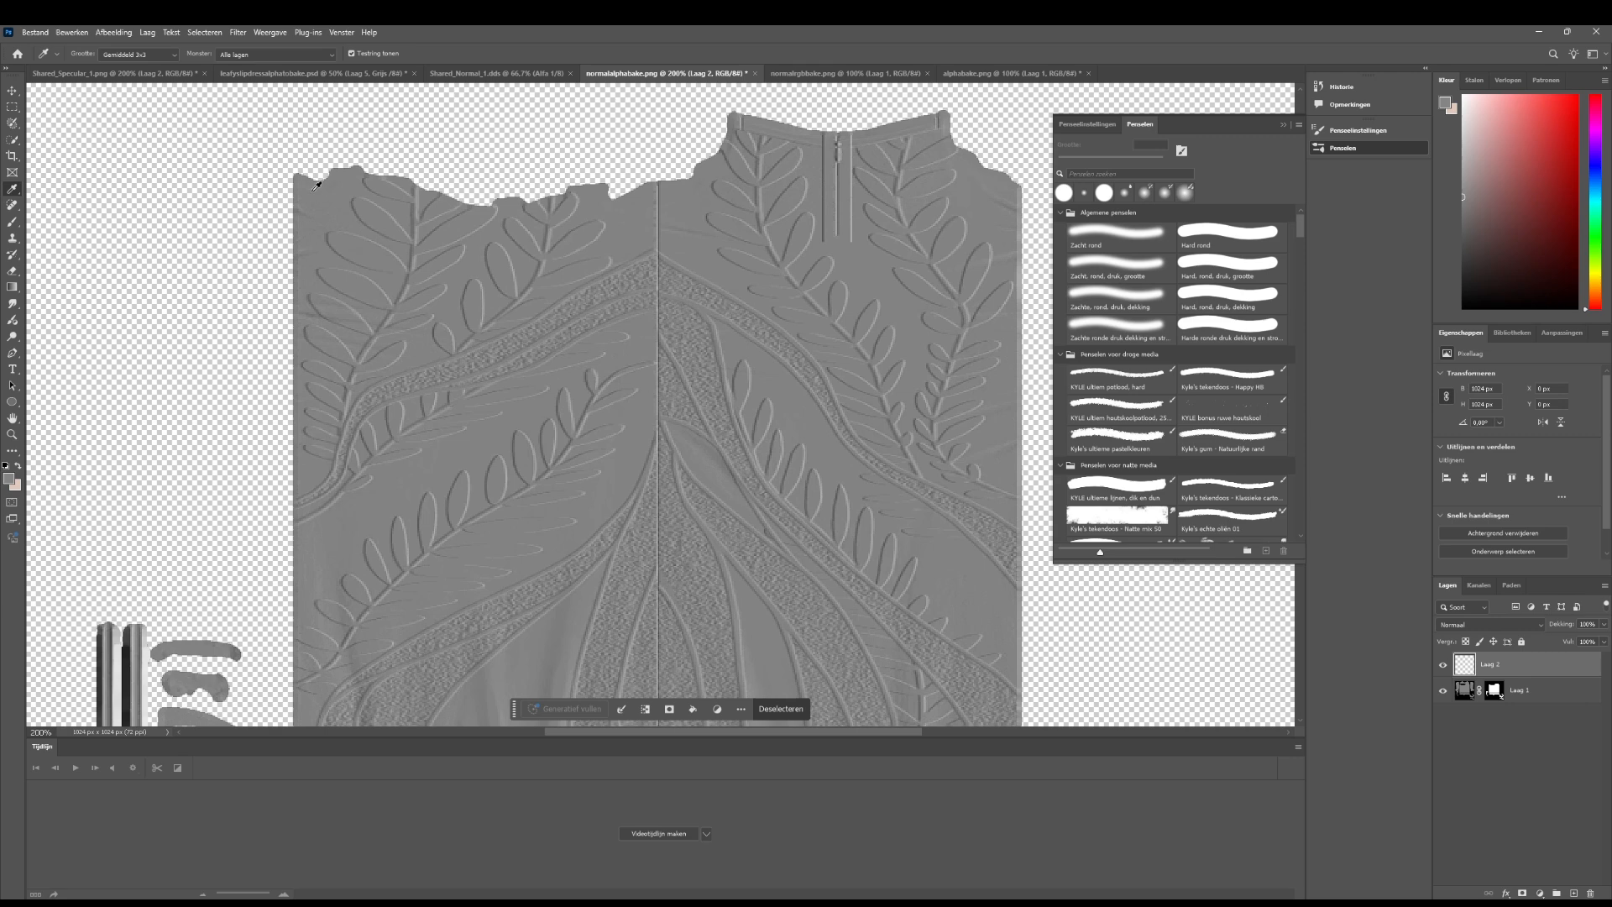
{"action": "key", "text": "ctrl+minus"}
{"action": "key", "text": "ctrl+minus"}
{"action": "left_click", "coordinate": [12, 222]}
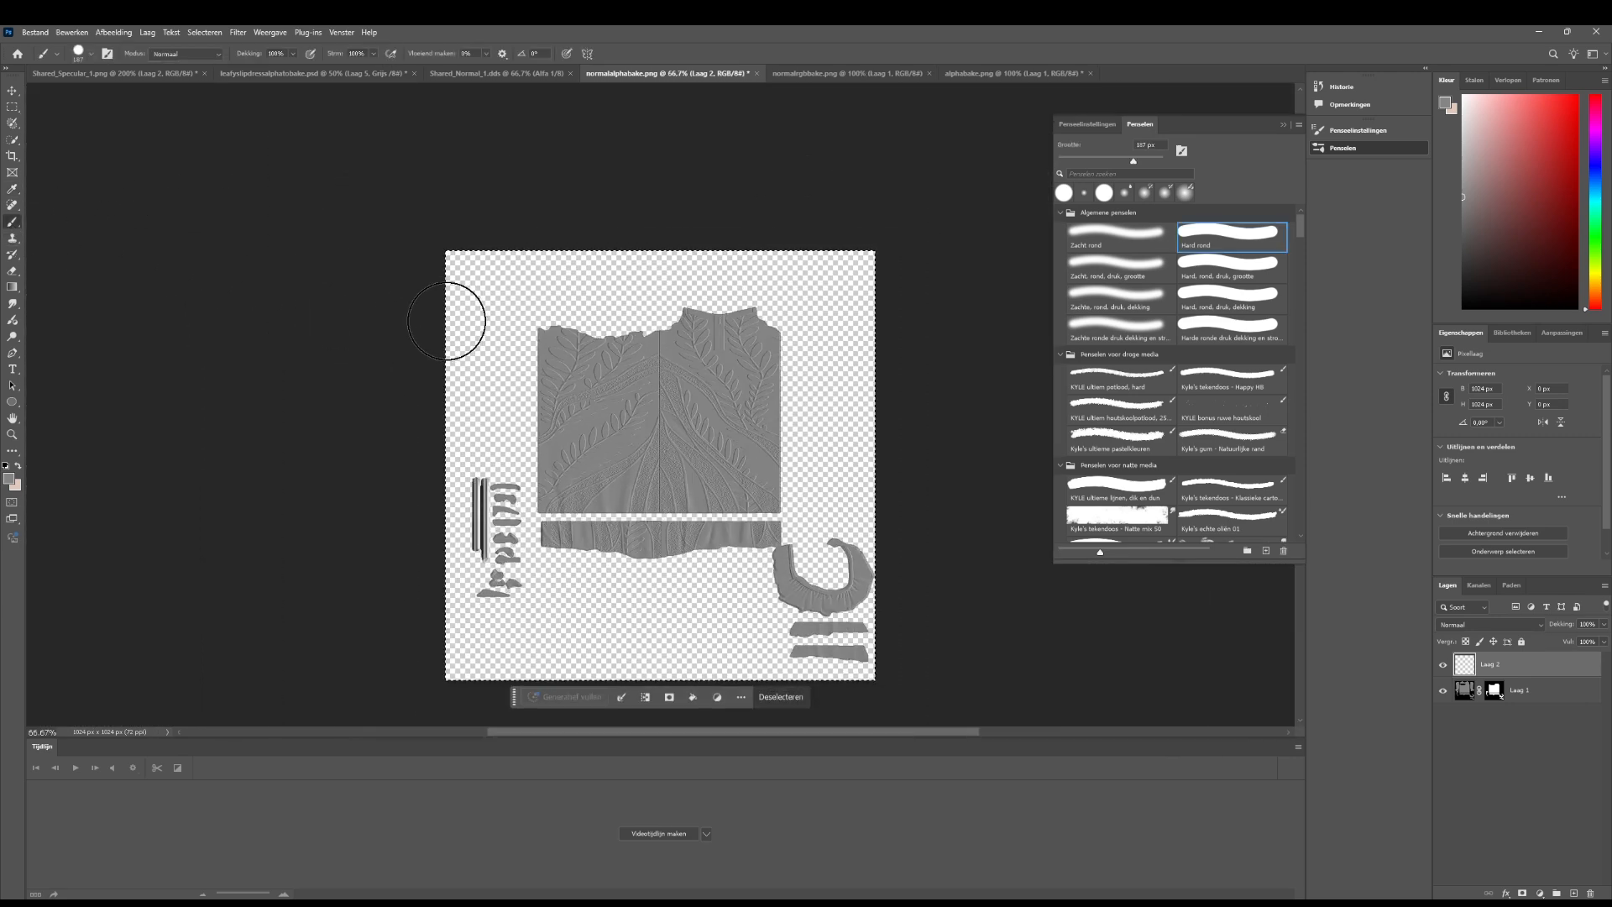
Move the new layer below the masked bake layer and paint its whole canvas with the sampled grey
{"action": "left_click_drag", "start_coordinate": [474, 317], "coordinate": [551, 311]}
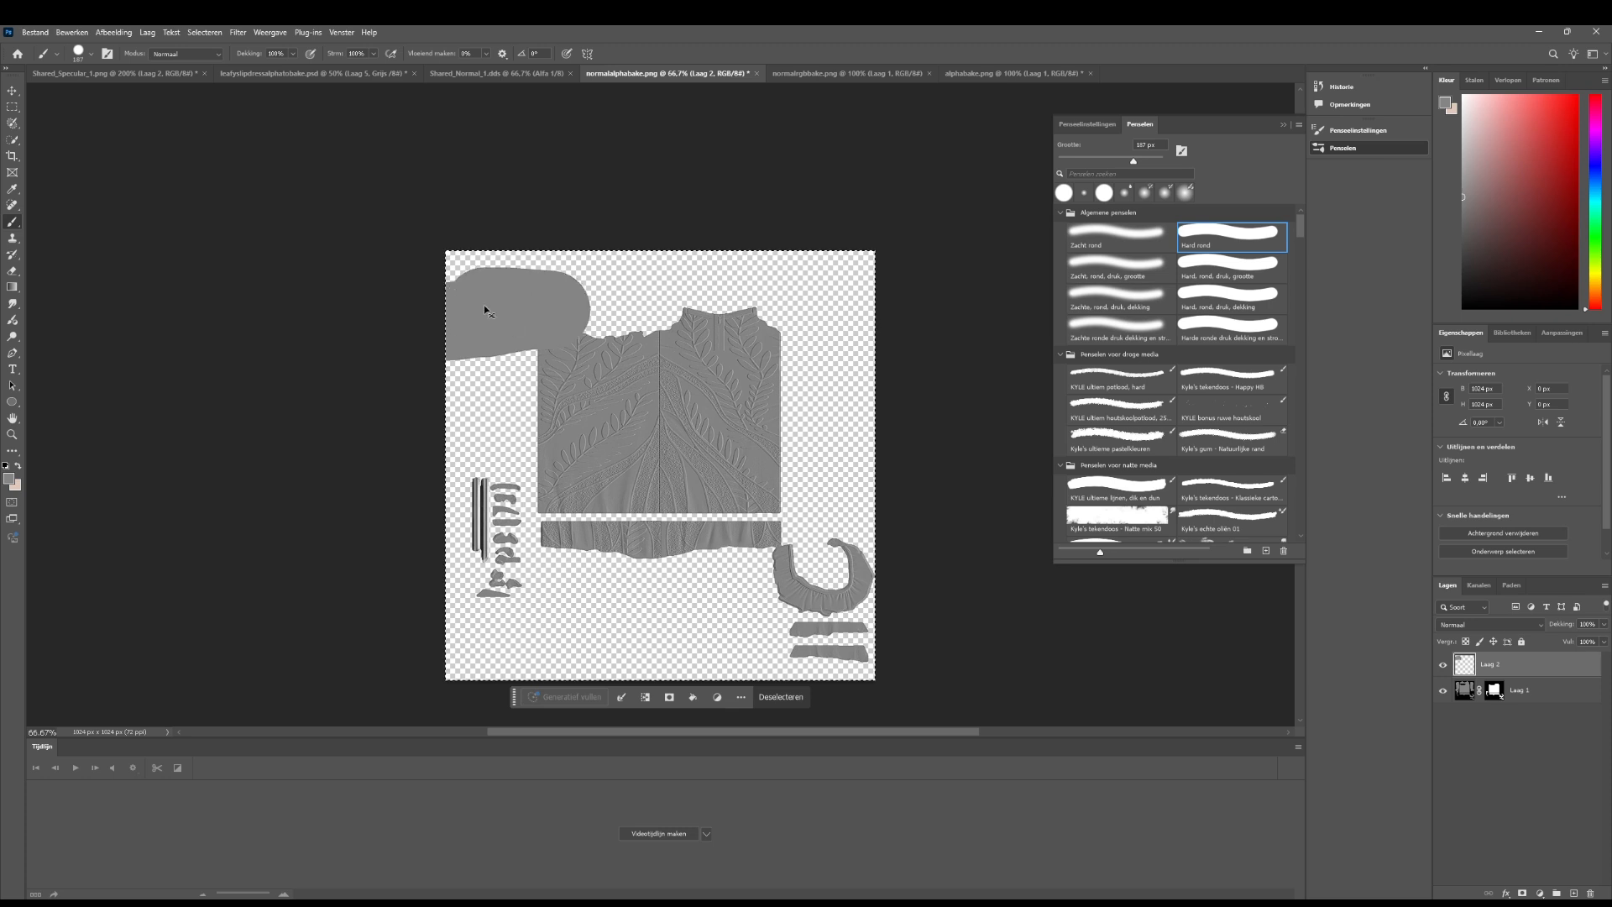
{"action": "key", "text": "ctrl+z"}
{"action": "left_click_drag", "start_coordinate": [1538, 664], "coordinate": [1531, 710]}
{"action": "mouse_move", "coordinate": [450, 286]}
{"action": "left_mouse_down"}
{"action": "mouse_move", "coordinate": [669, 269]}
{"action": "mouse_move", "coordinate": [669, 316]}
{"action": "mouse_move", "coordinate": [960, 402]}
{"action": "mouse_move", "coordinate": [925, 534]}
{"action": "mouse_move", "coordinate": [633, 698]}
{"action": "mouse_move", "coordinate": [469, 410]}
{"action": "left_mouse_up"}
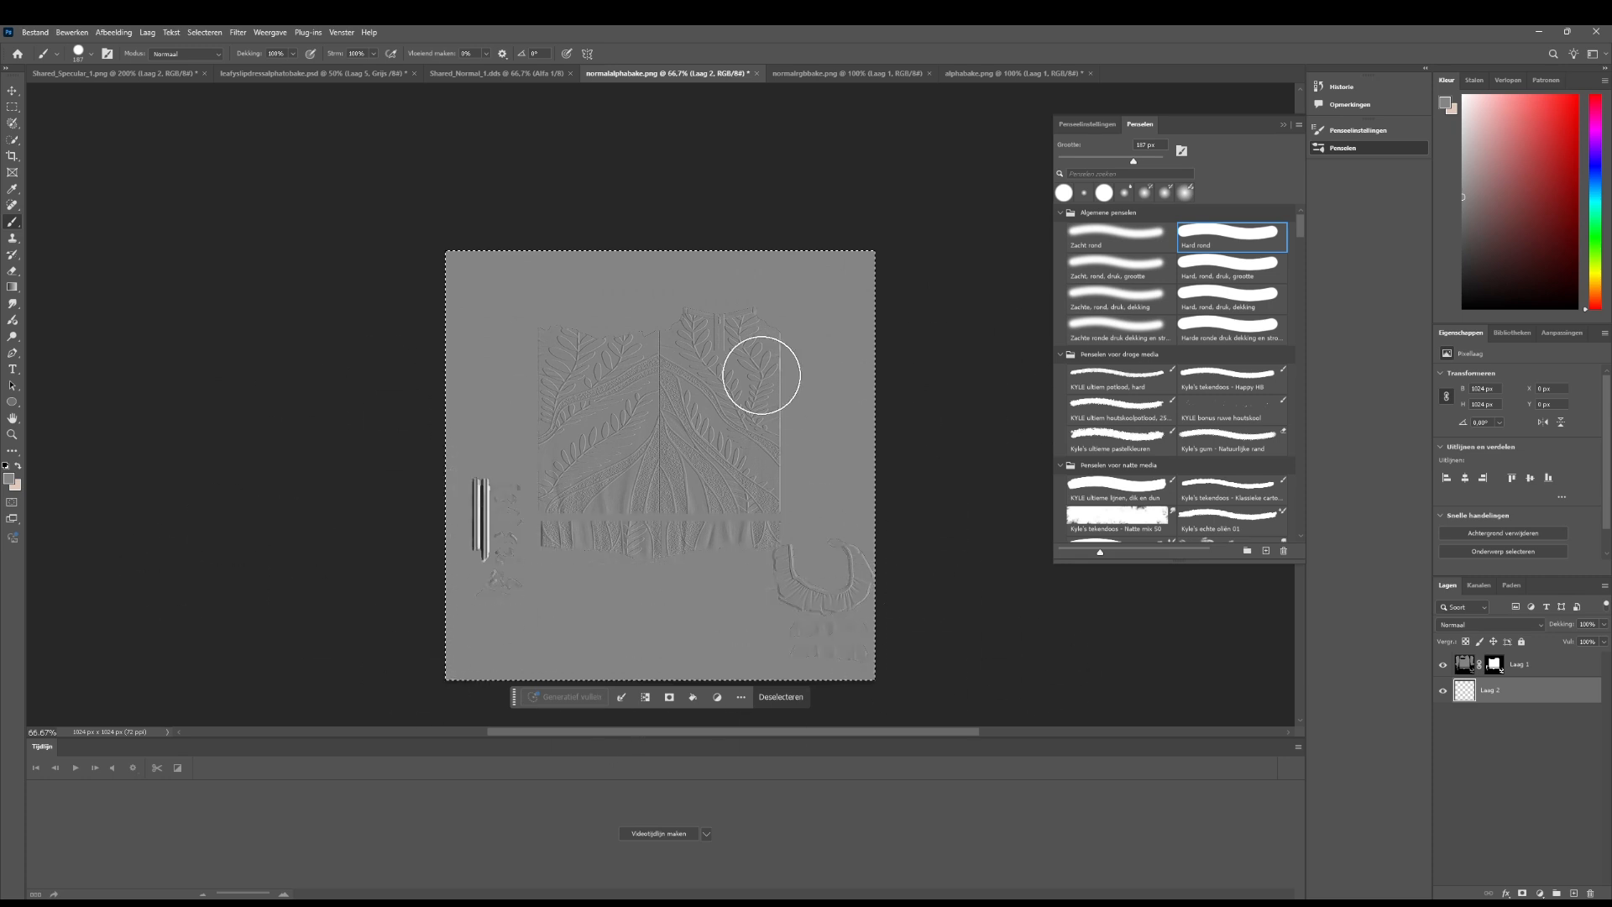
Add a layer mask to the bake layer of normalrgbbake.png and paste the copied alpha image into the mask
{"action": "left_click", "coordinate": [962, 73]}
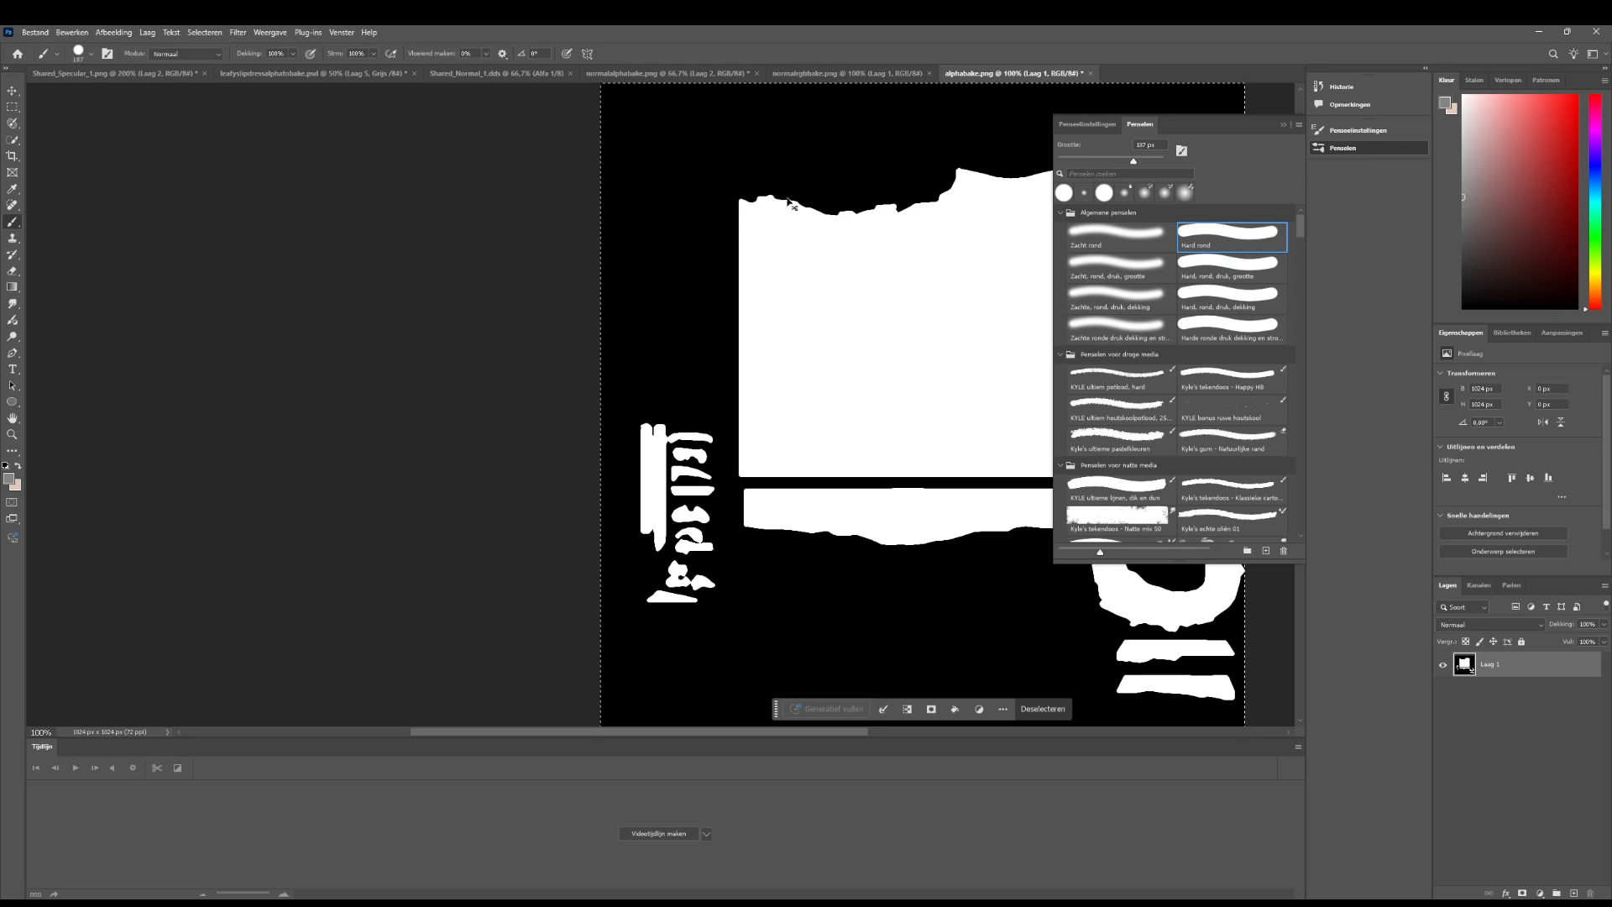
{"action": "left_click", "coordinate": [831, 74]}
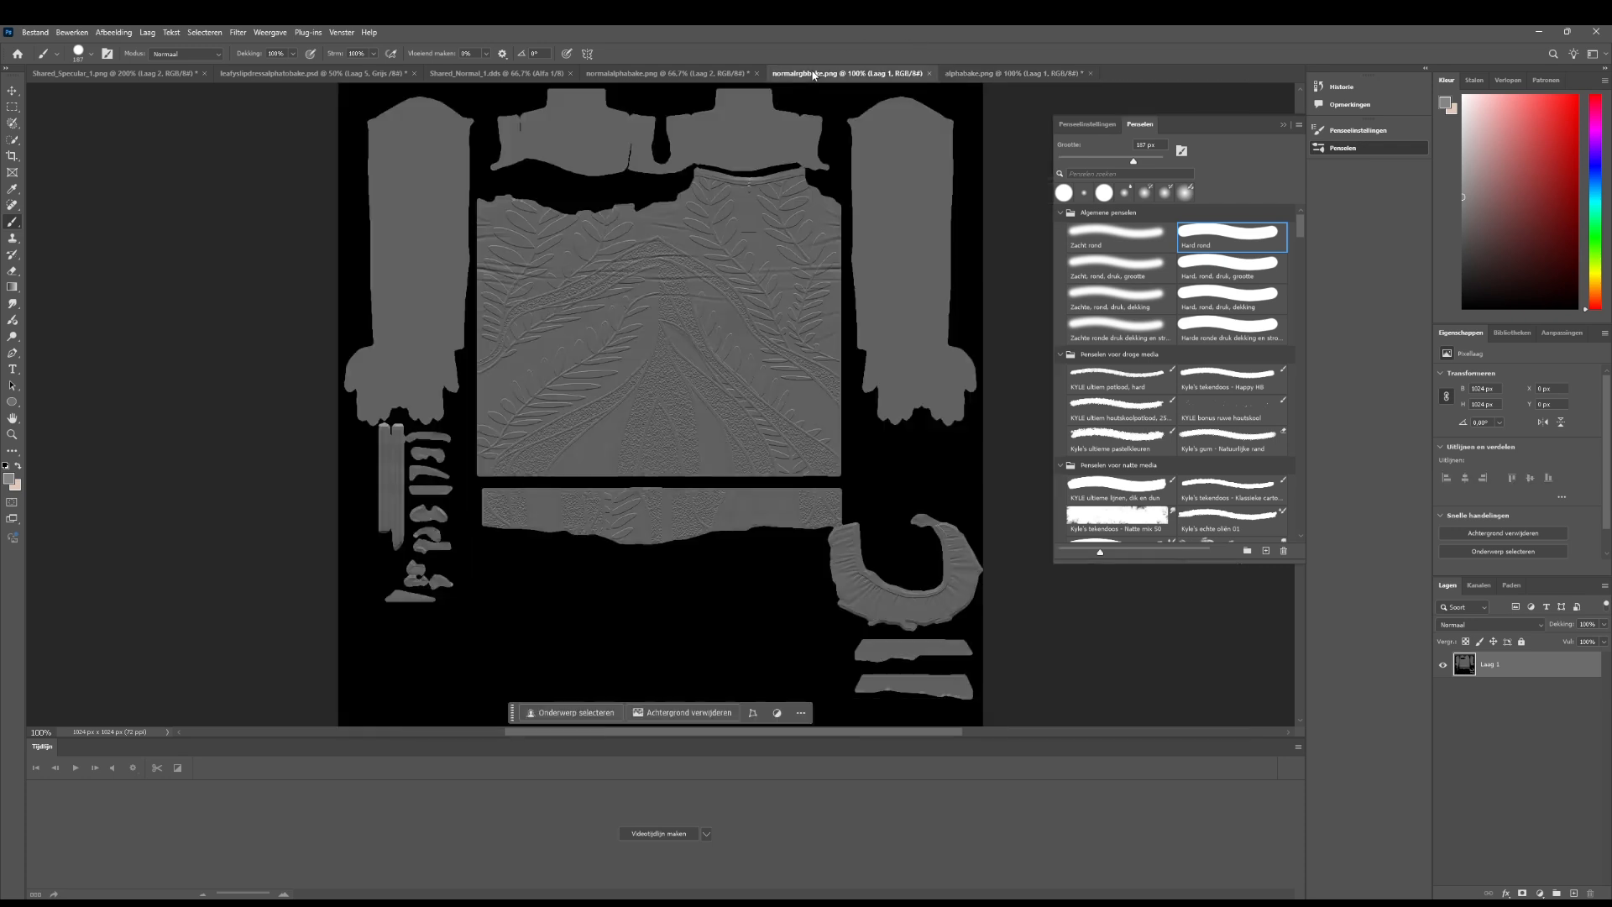
{"action": "left_click", "coordinate": [694, 74]}
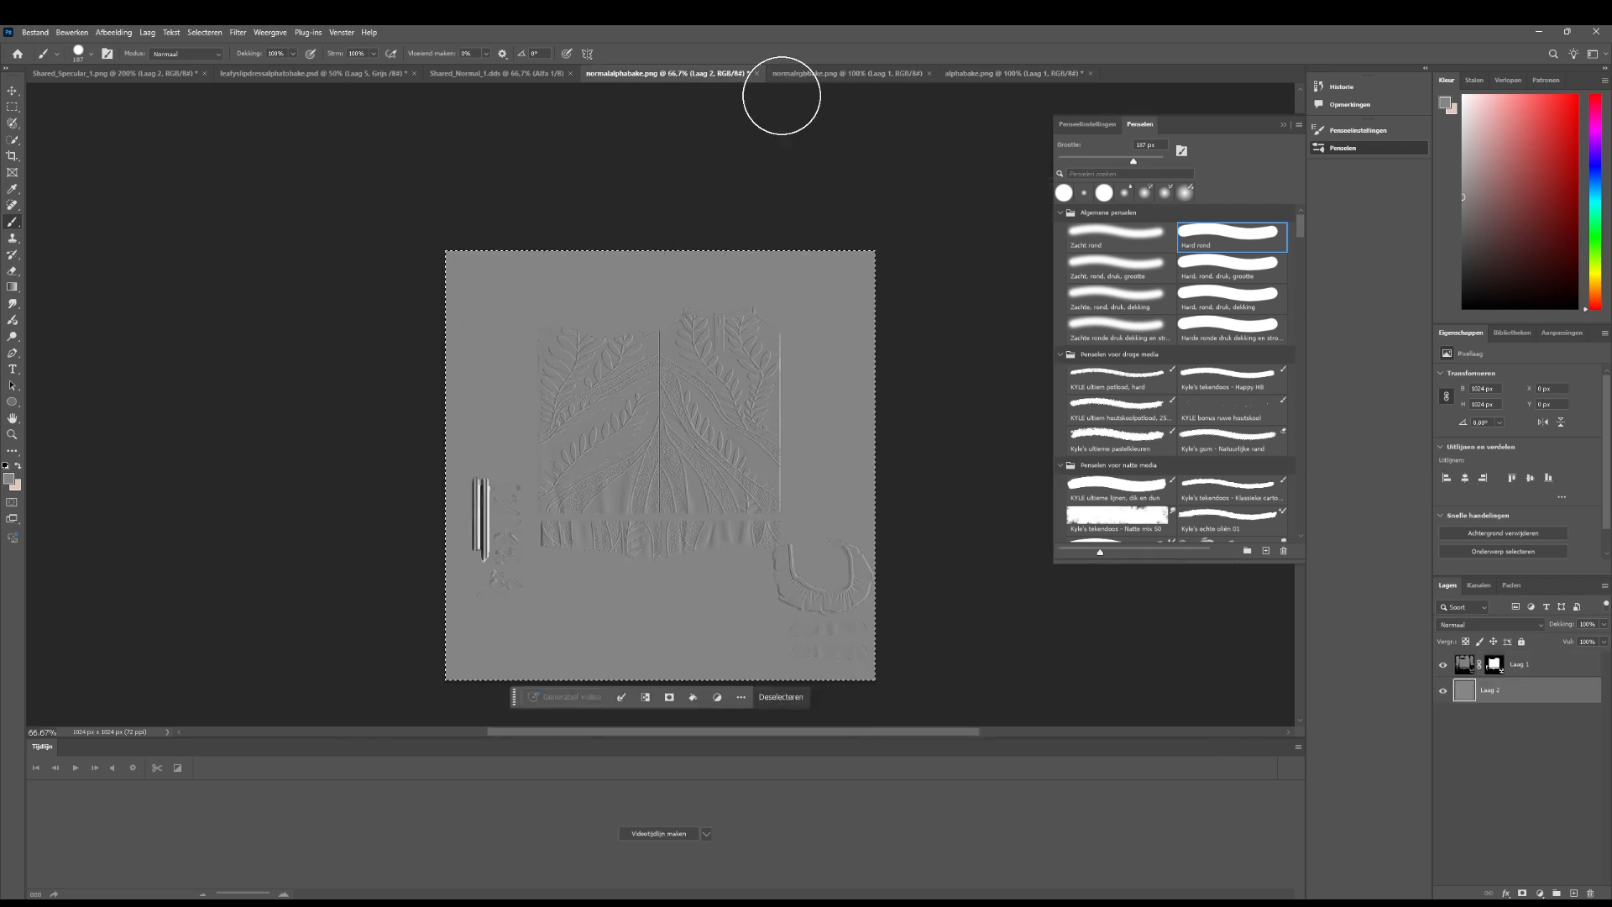
{"action": "left_click", "coordinate": [790, 75]}
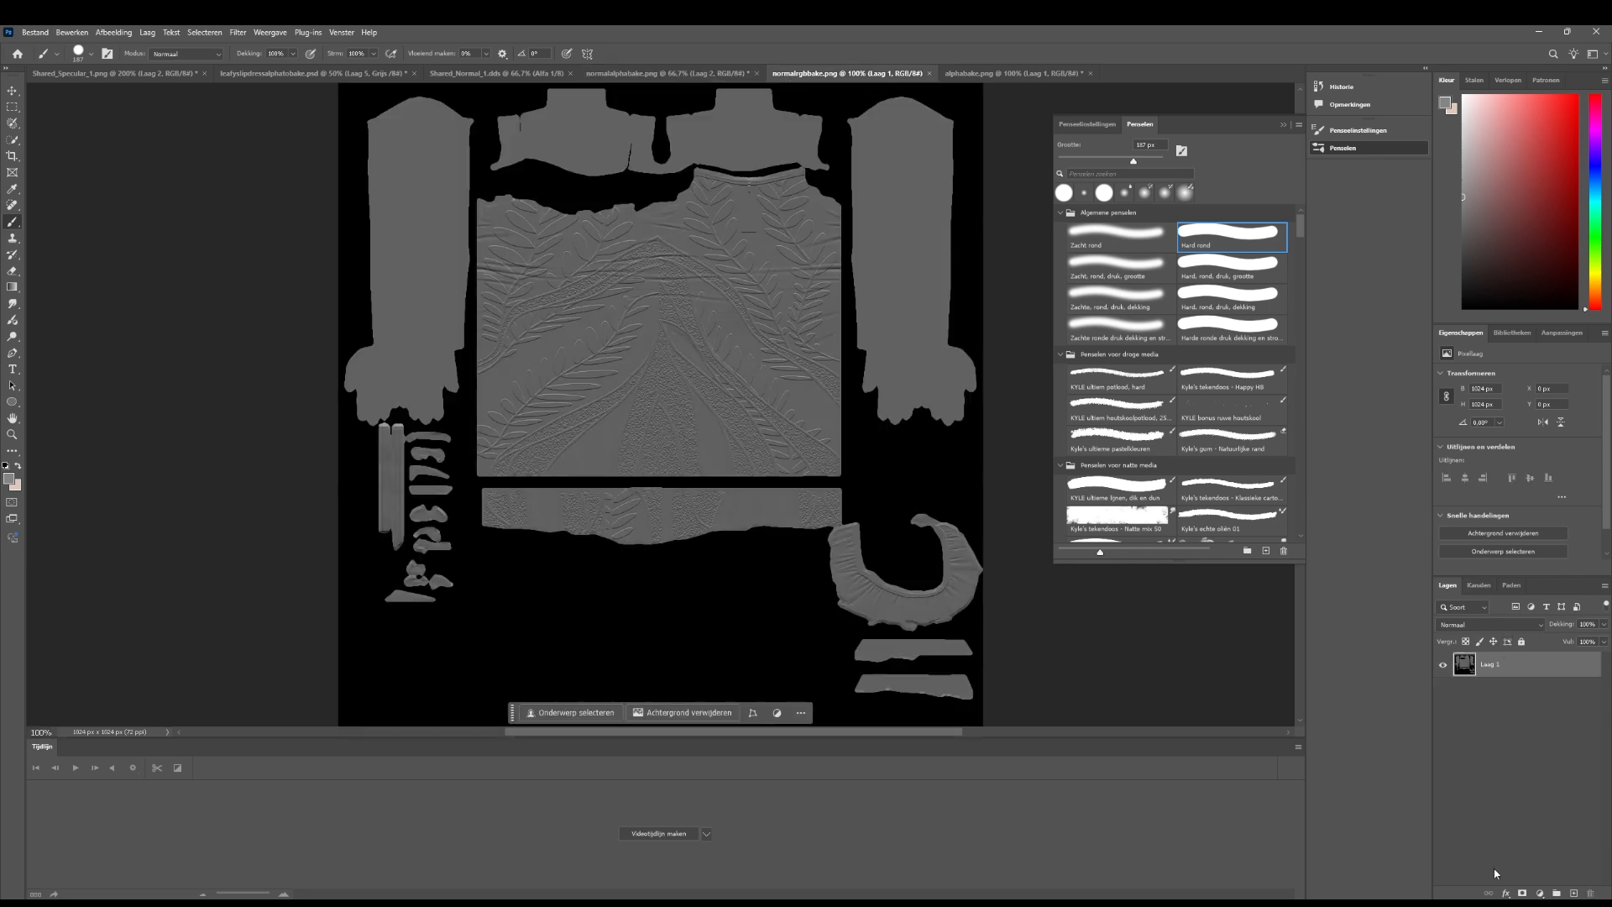
{"action": "left_click", "coordinate": [1522, 893]}
{"action": "left_click", "coordinate": [1480, 586]}
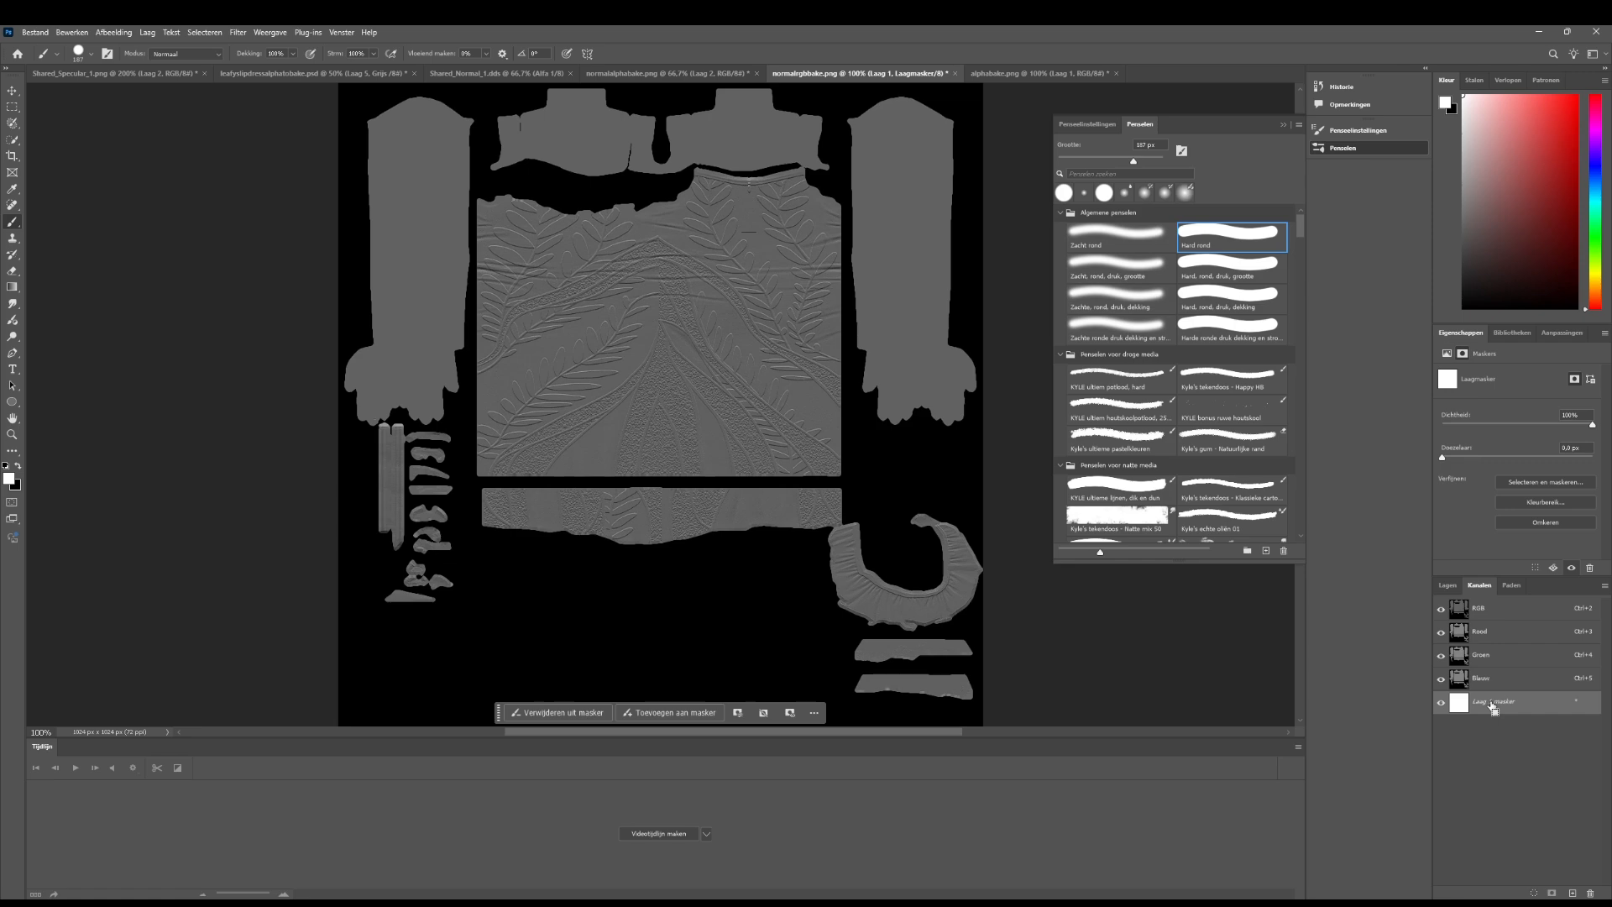
{"action": "key", "text": "ctrl+v"}
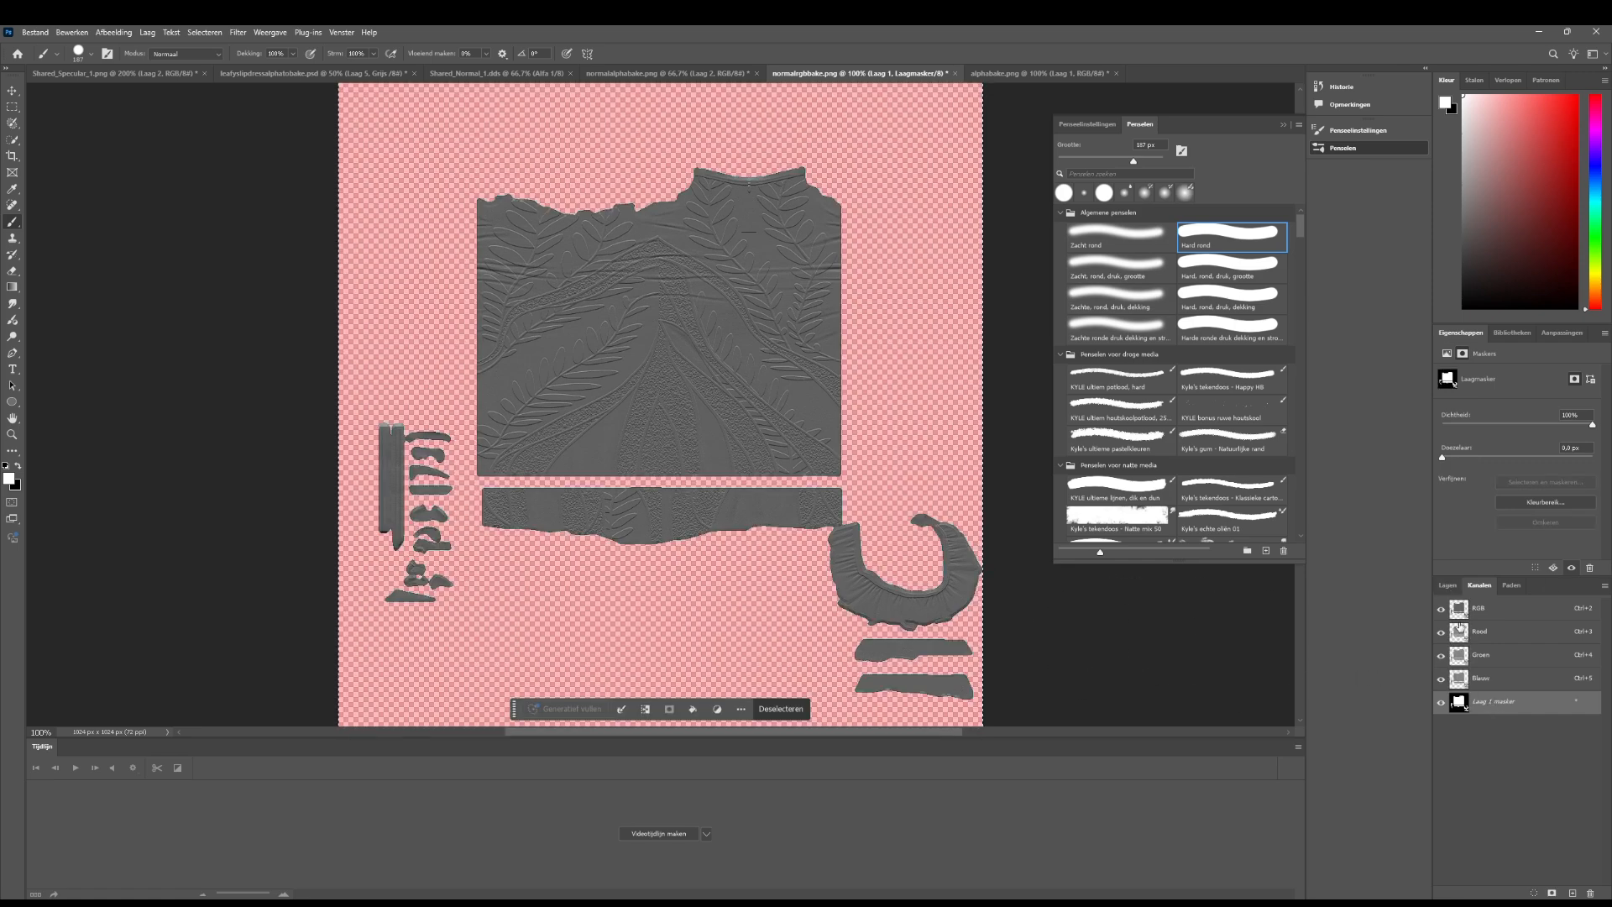
Add a new empty layer in normalrgbbake.png and place it below the masked bake layer
{"action": "left_click", "coordinate": [1447, 585]}
{"action": "left_click", "coordinate": [1573, 893]}
{"action": "left_click_drag", "start_coordinate": [1502, 664], "coordinate": [1503, 695]}
Sample the darker grey from the lower strip of the dress and paint the new layer's whole canvas with it
{"action": "left_click", "coordinate": [14, 189]}
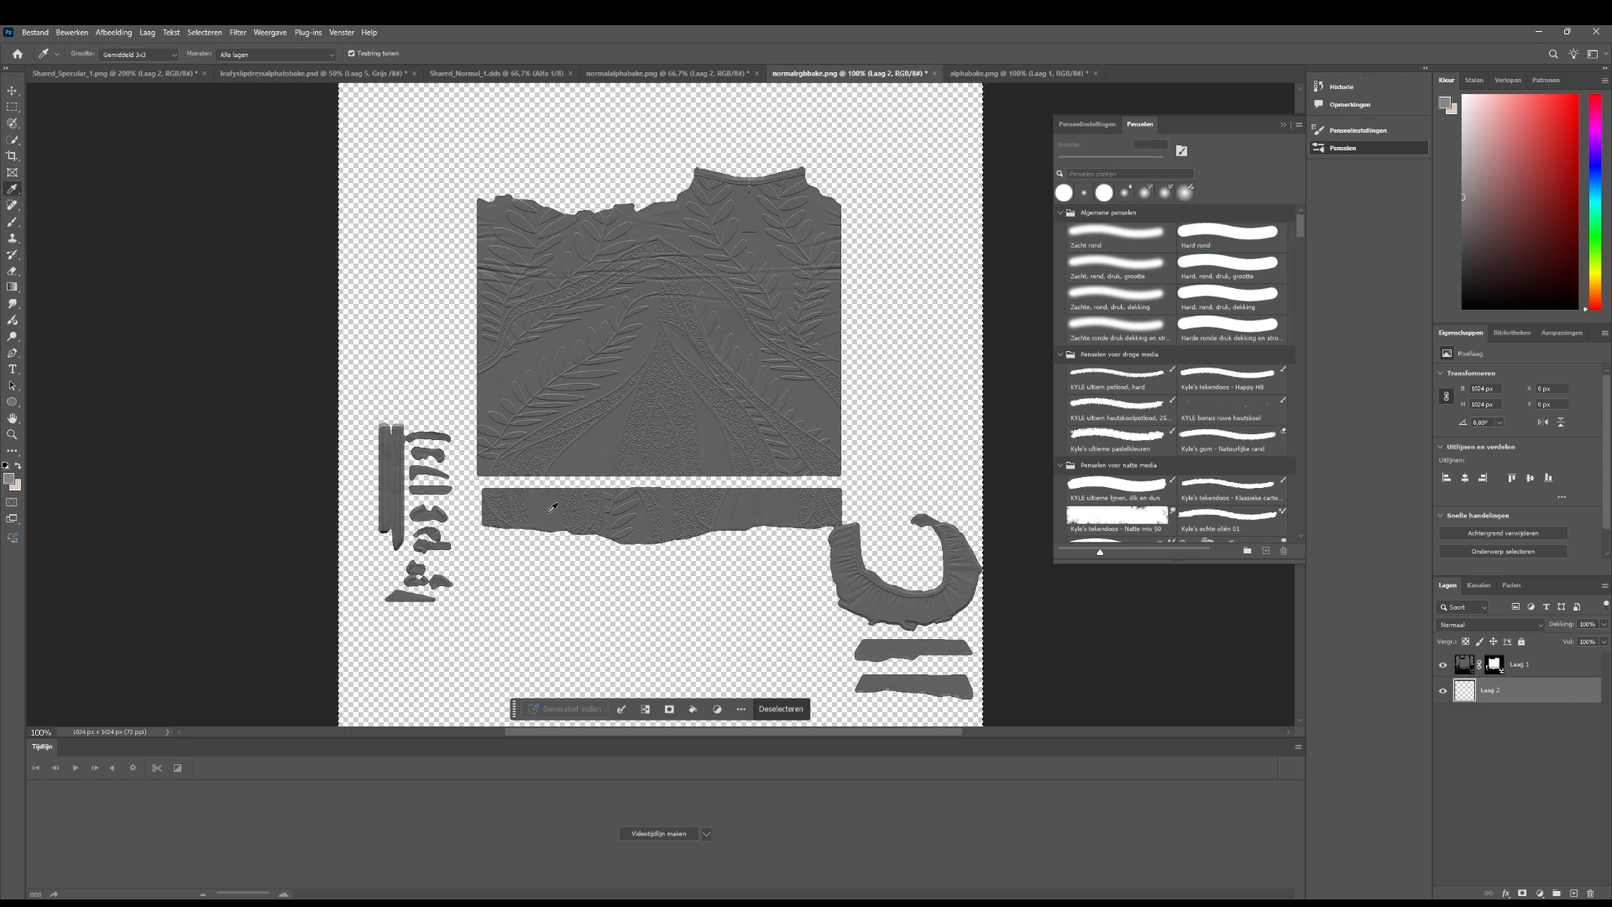
{"action": "key", "text": "b"}
{"action": "scroll", "coordinate": [241, 342], "scroll_direction": "down", "scroll_amount": 2}
{"action": "mouse_move", "coordinate": [332, 428]}
{"action": "left_mouse_down"}
{"action": "mouse_move", "coordinate": [793, 418]}
{"action": "mouse_move", "coordinate": [436, 336]}
{"action": "mouse_move", "coordinate": [881, 269]}
{"action": "mouse_move", "coordinate": [437, 151]}
{"action": "mouse_move", "coordinate": [1135, 82]}
{"action": "left_mouse_up"}
{"action": "scroll", "coordinate": [313, 263], "scroll_direction": "up", "scroll_amount": 3}
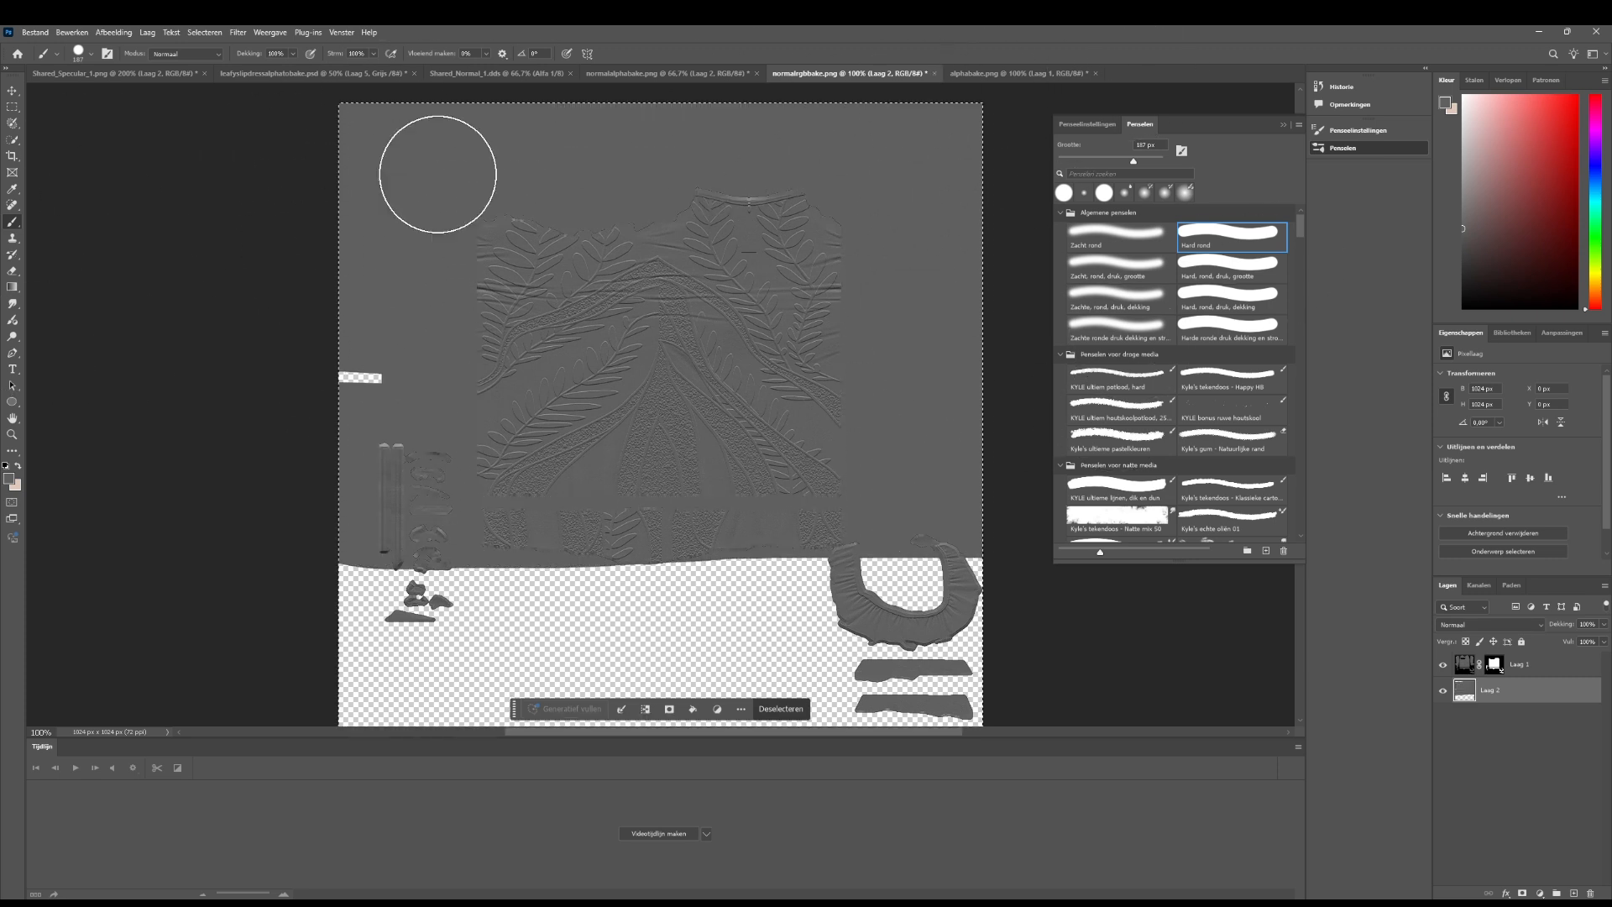
{"action": "scroll", "coordinate": [273, 341], "scroll_direction": "down", "scroll_amount": 3}
{"action": "mouse_move", "coordinate": [324, 439]}
{"action": "left_mouse_down"}
{"action": "mouse_move", "coordinate": [370, 633]}
{"action": "mouse_move", "coordinate": [518, 417]}
{"action": "mouse_move", "coordinate": [800, 474]}
{"action": "mouse_move", "coordinate": [820, 593]}
{"action": "mouse_move", "coordinate": [965, 672]}
{"action": "left_mouse_up"}
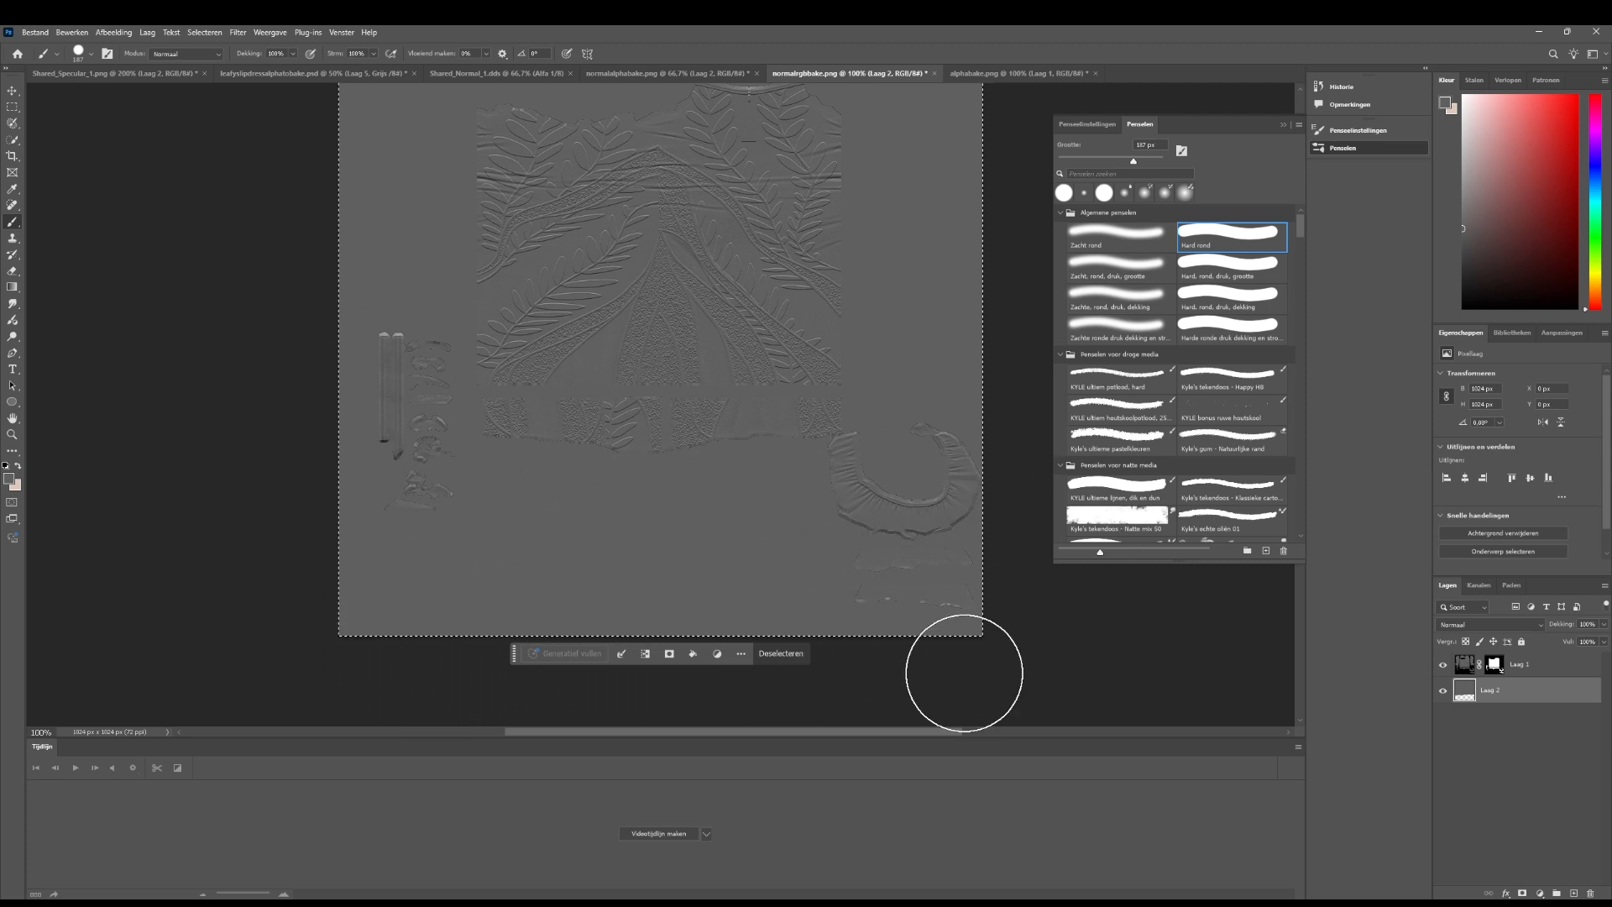
Check the background greys of normalrgbbake.png and normalalphabake.png in the colour picker, closing it each time without changes
{"action": "left_click", "coordinate": [13, 188]}
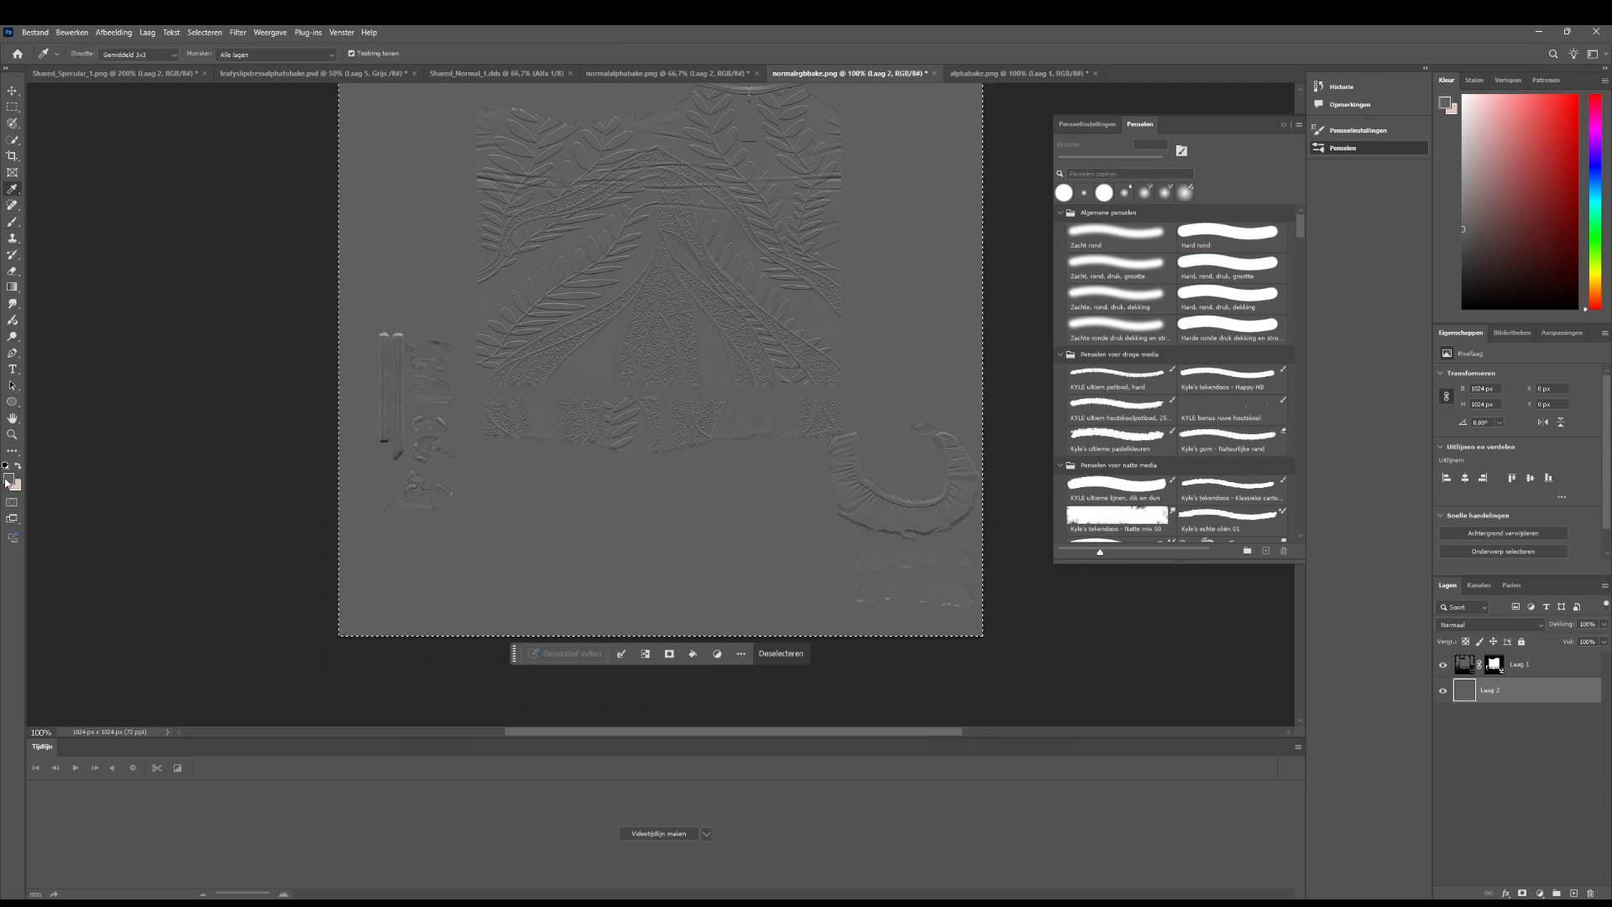
{"action": "left_click", "coordinate": [7, 479]}
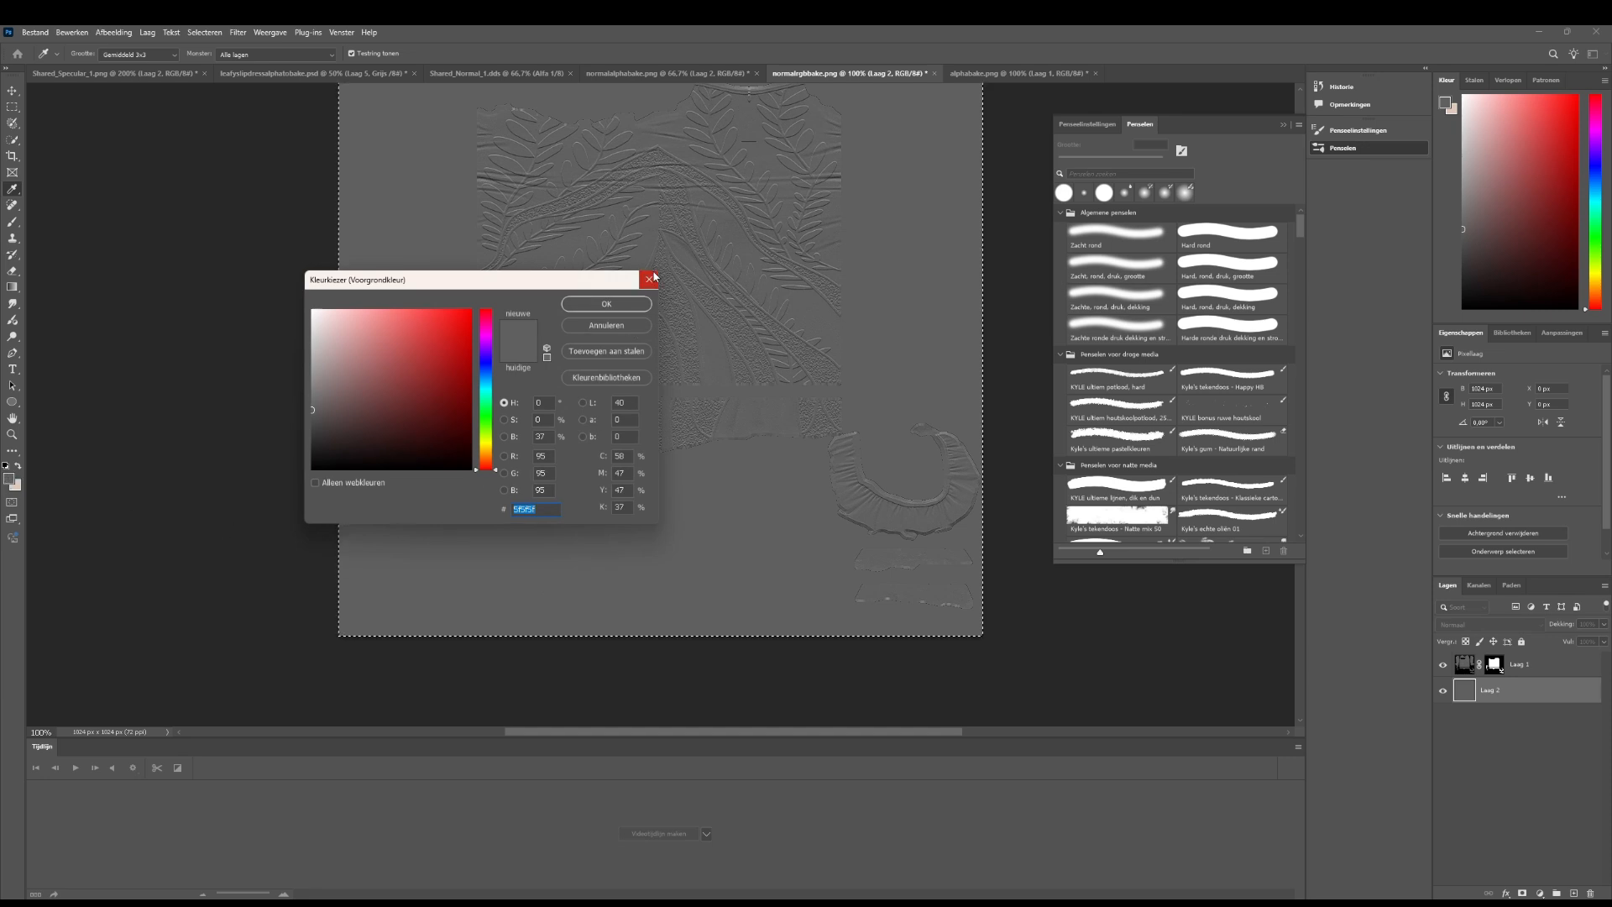
{"action": "left_click", "coordinate": [651, 280]}
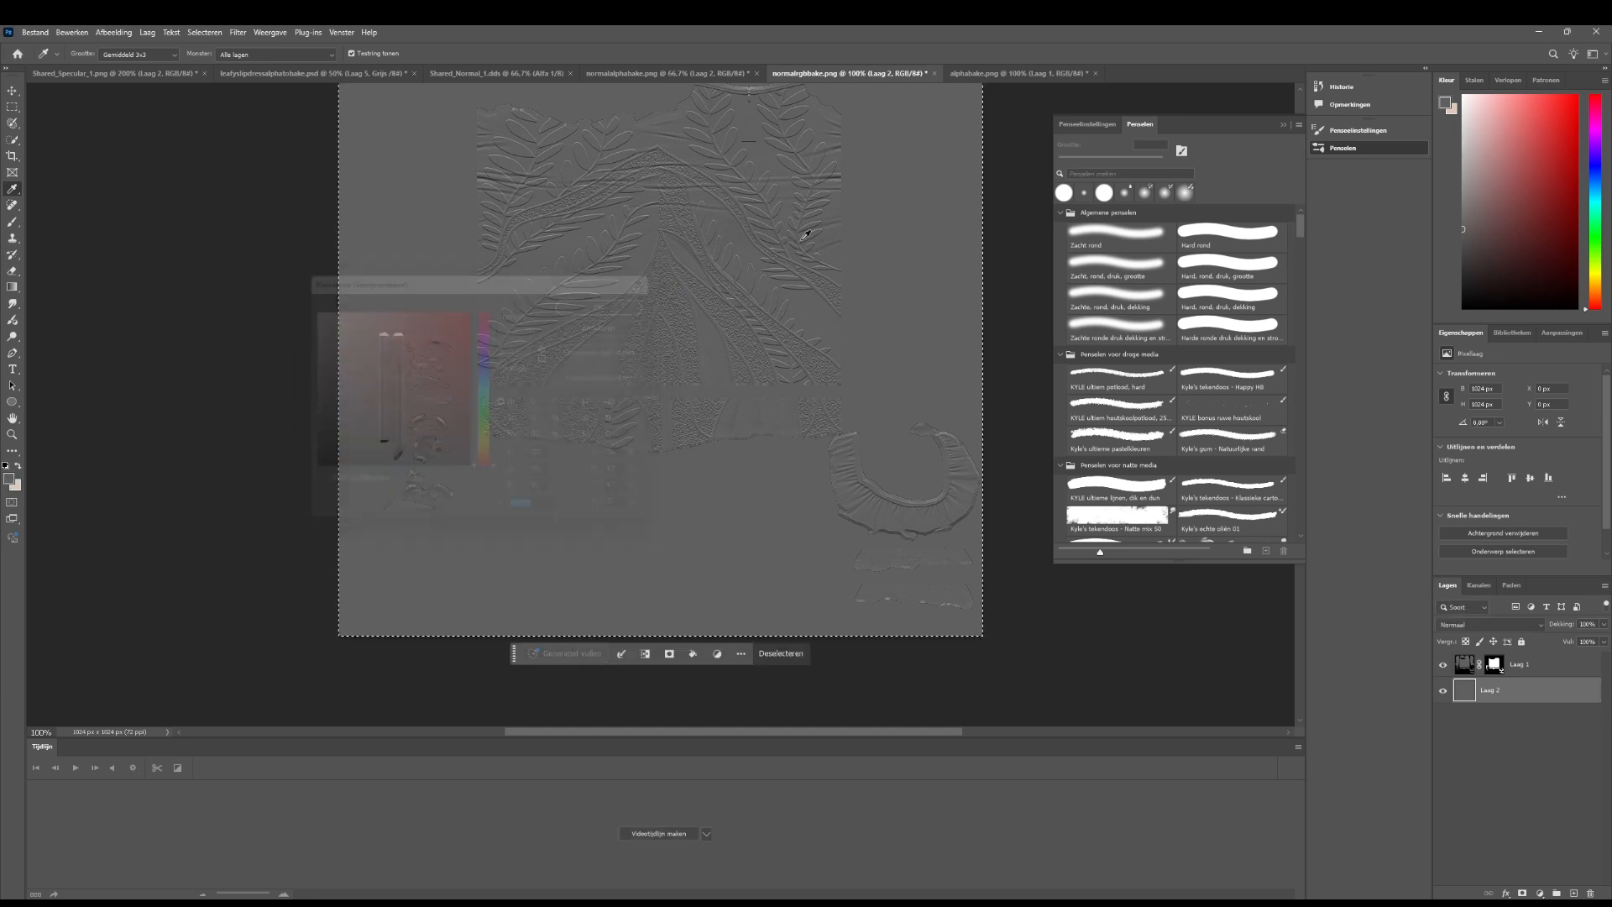
{"action": "left_click", "coordinate": [999, 74]}
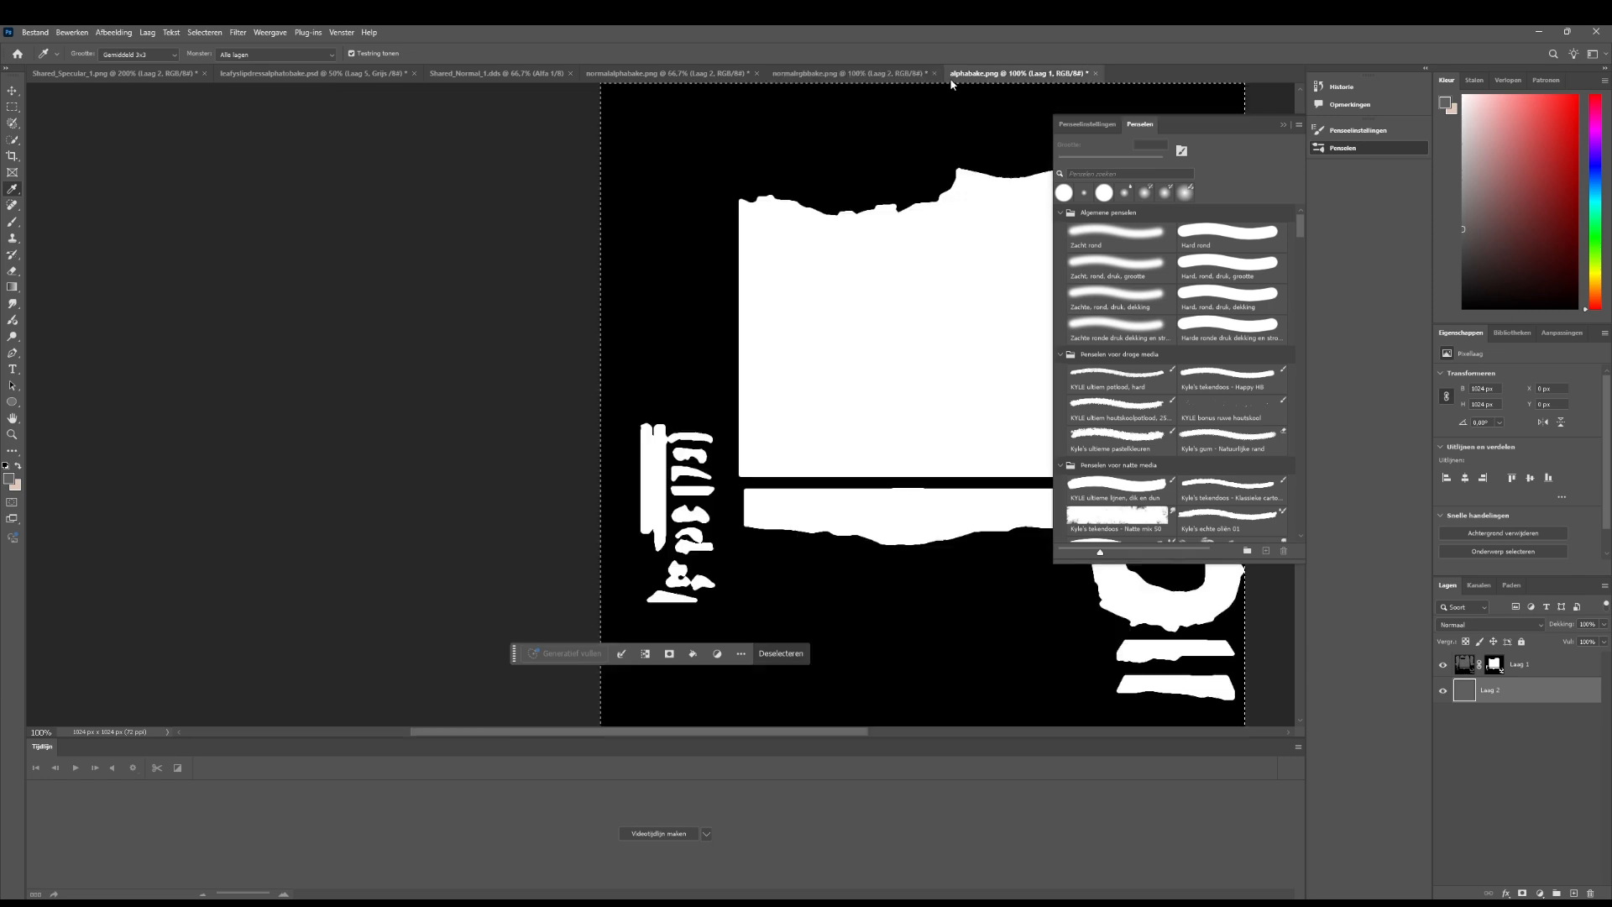
{"action": "left_click", "coordinate": [662, 75]}
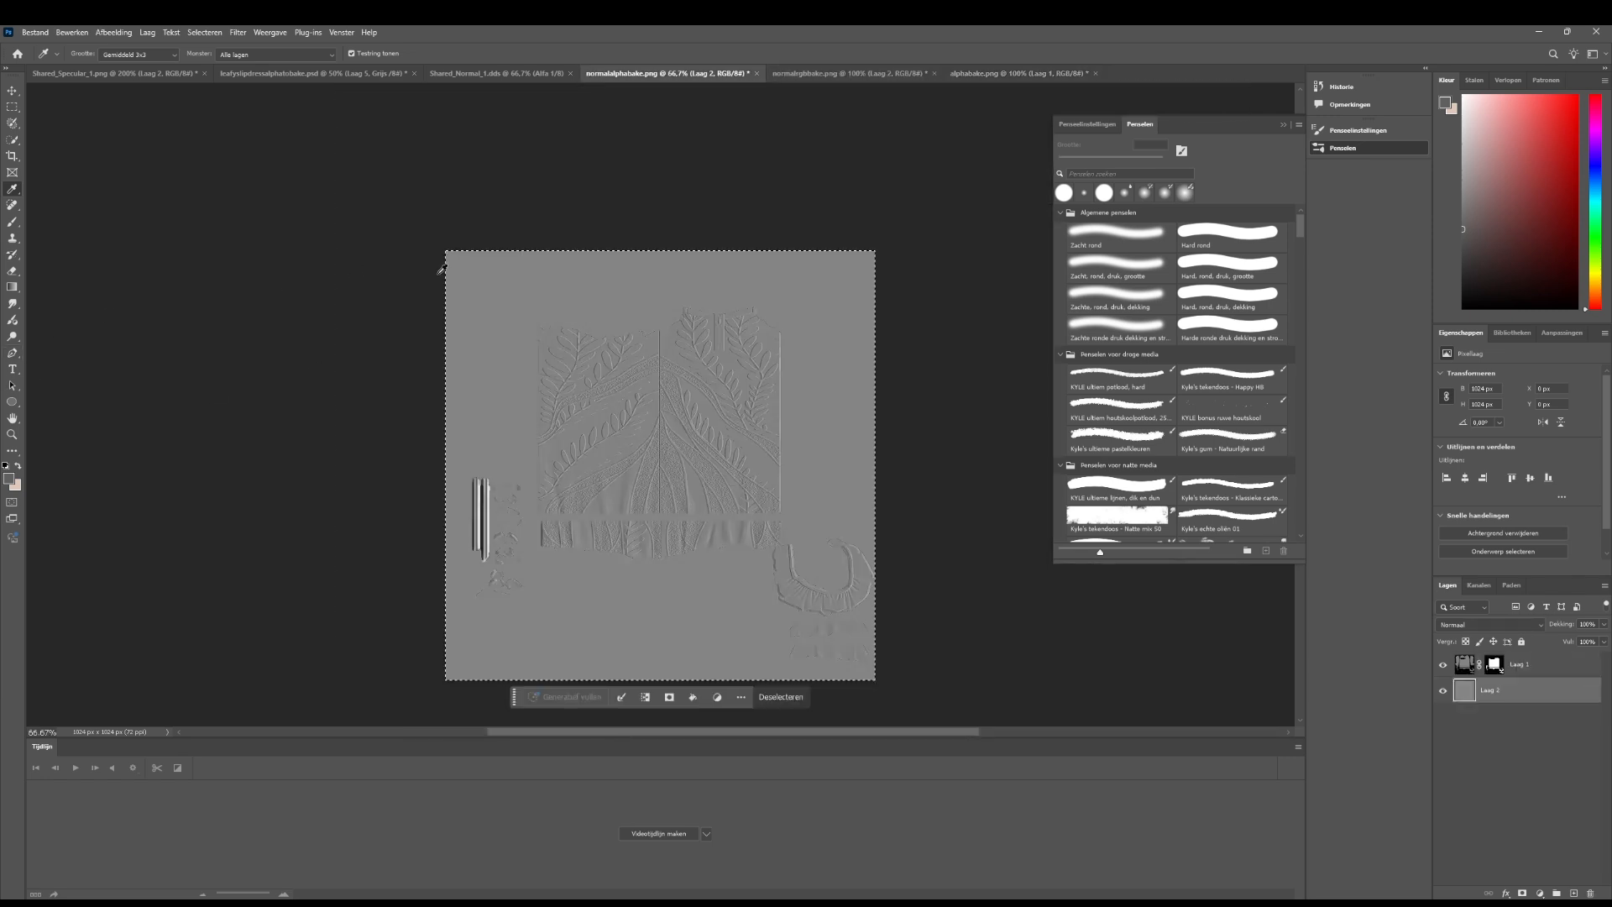
{"action": "left_click", "coordinate": [10, 478]}
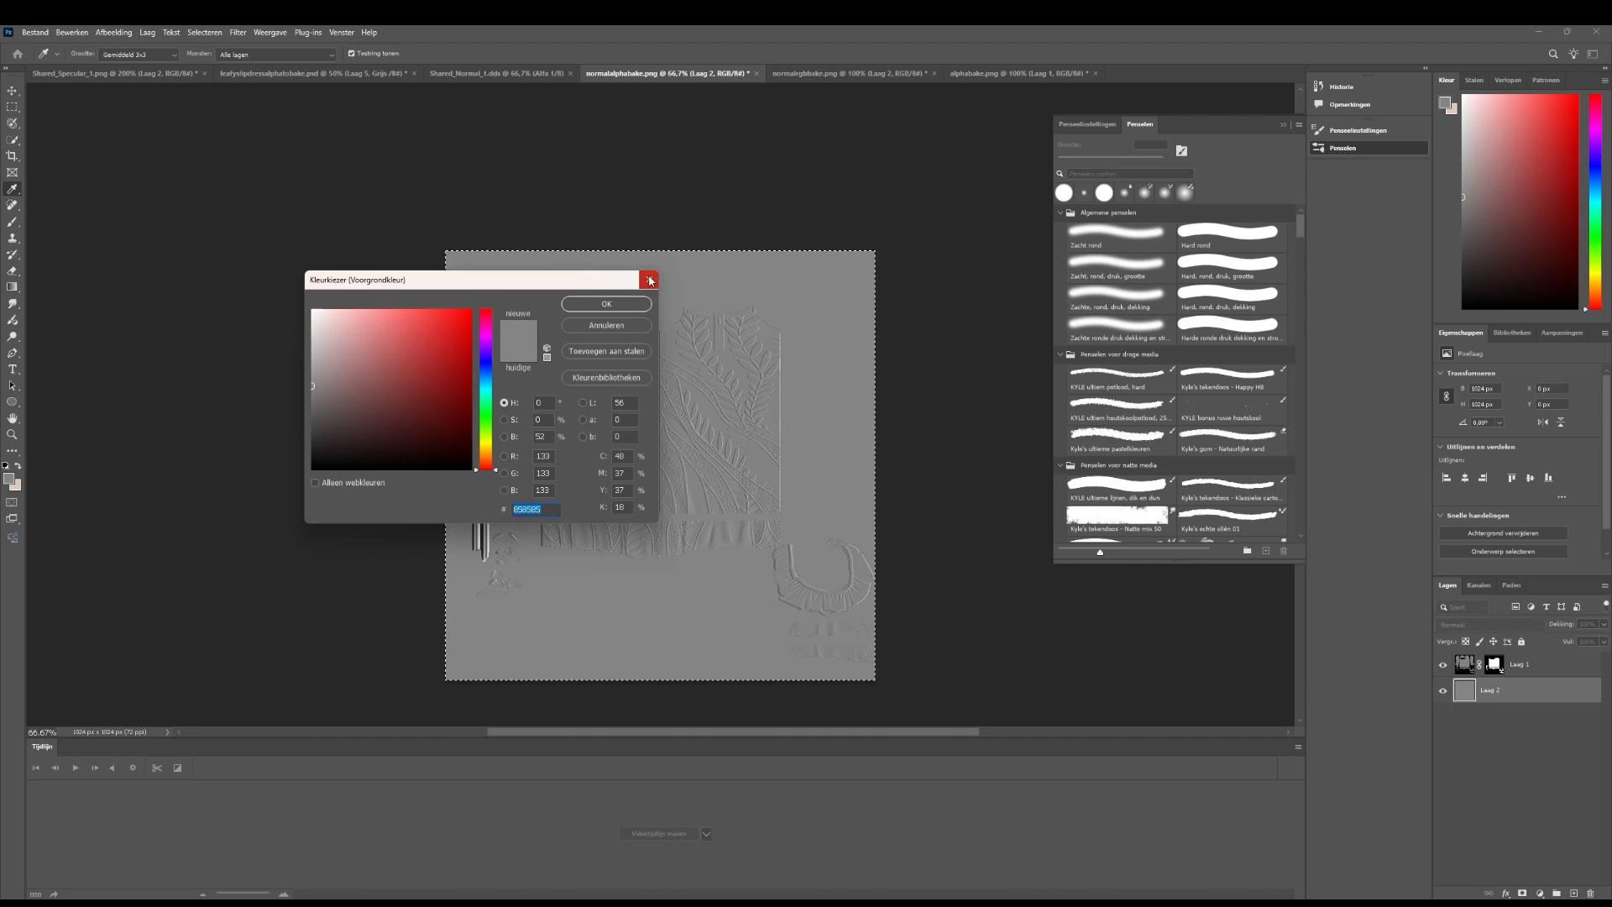
{"action": "left_click", "coordinate": [650, 282]}
{"action": "left_click", "coordinate": [791, 76]}
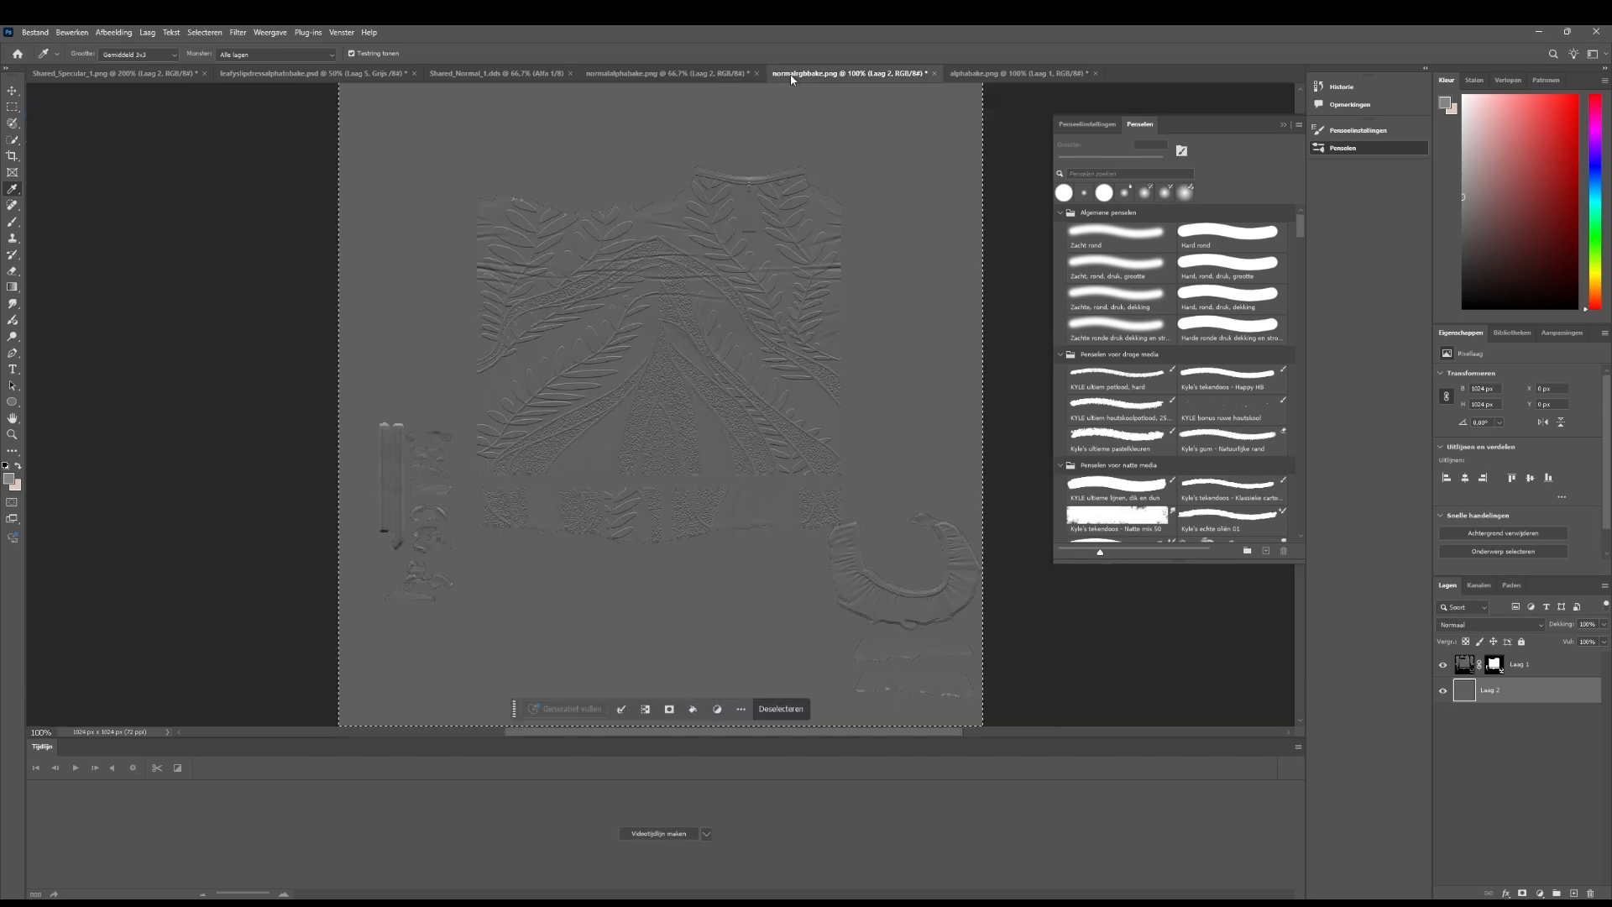
{"action": "key", "text": "ctrl+minus"}
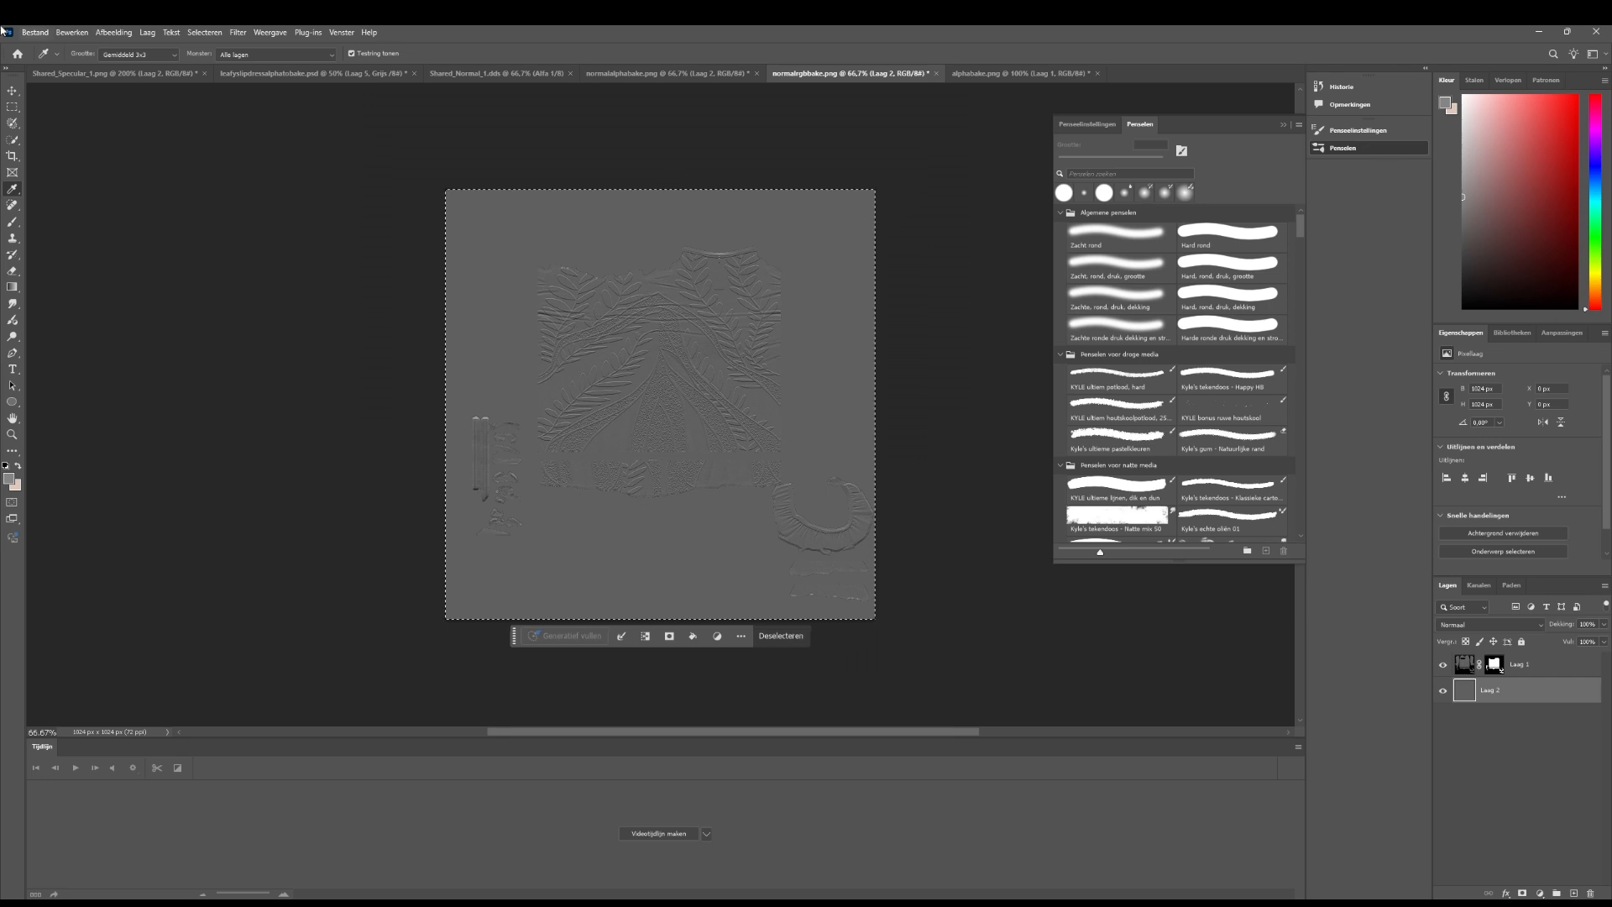
{"action": "left_click", "coordinate": [1549, 335]}
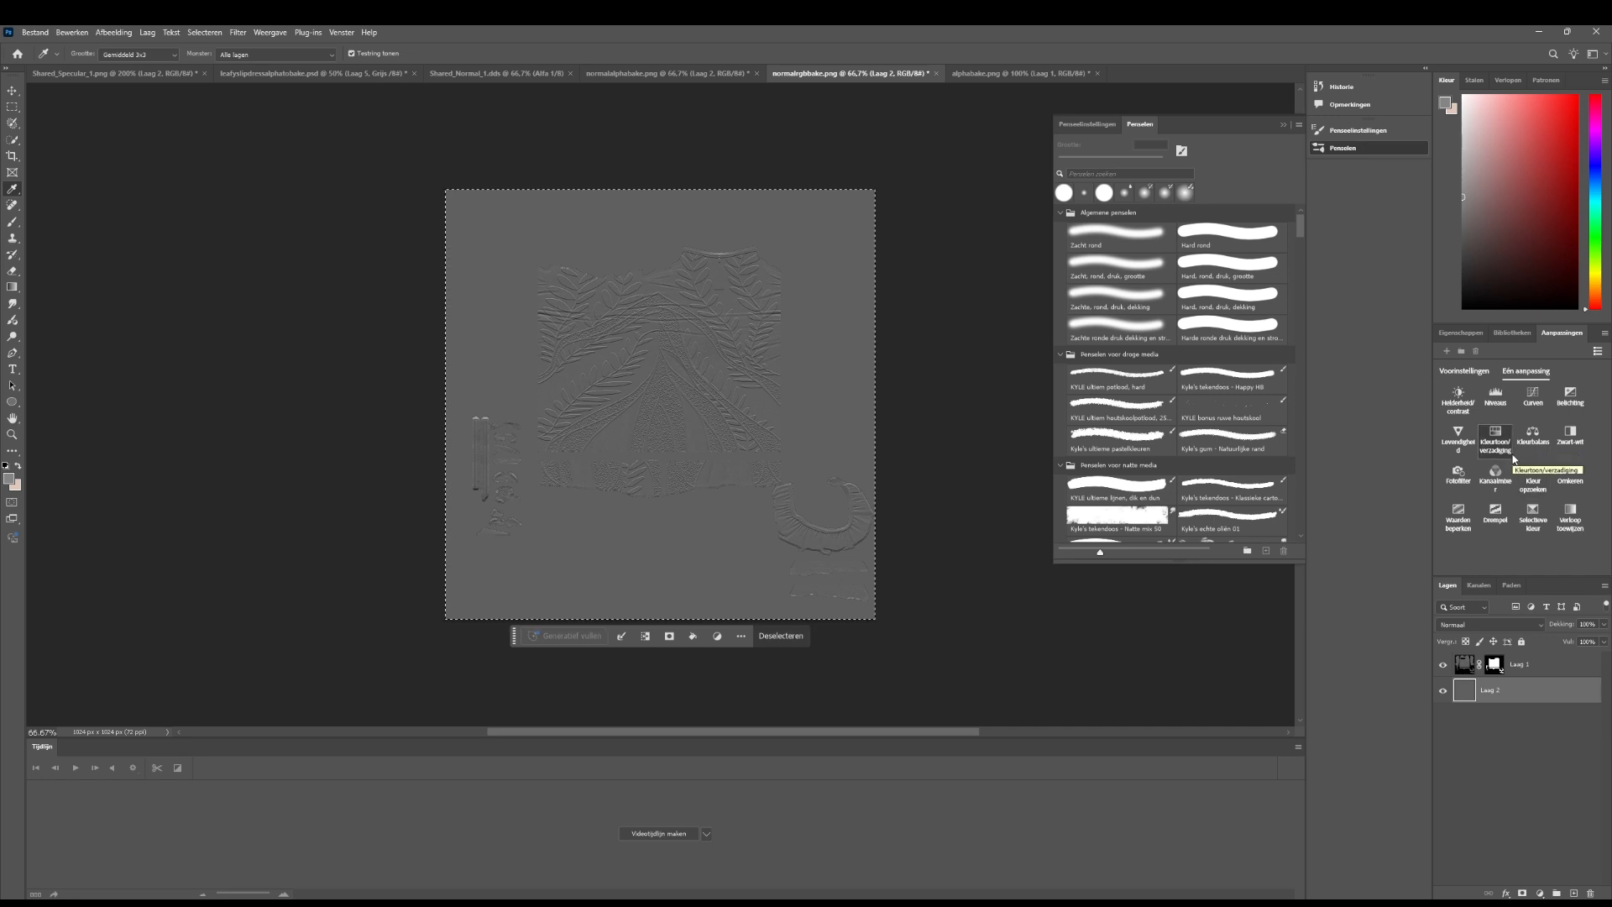
{"action": "left_click", "coordinate": [1568, 393]}
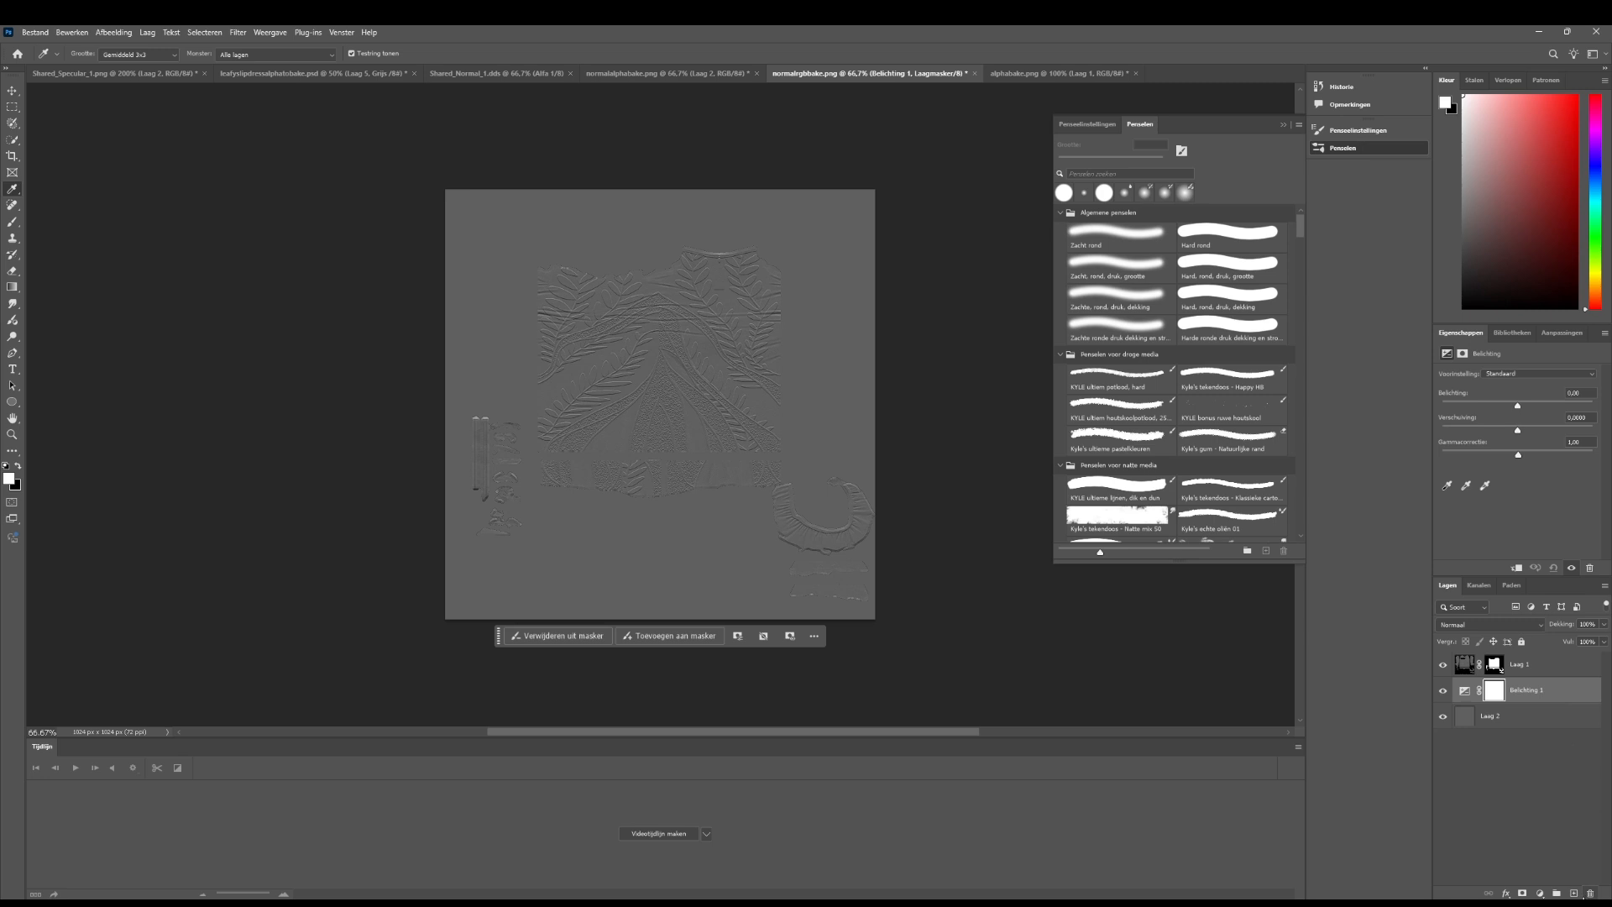
{"action": "left_click", "coordinate": [1588, 893]}
{"action": "left_click", "coordinate": [757, 347]}
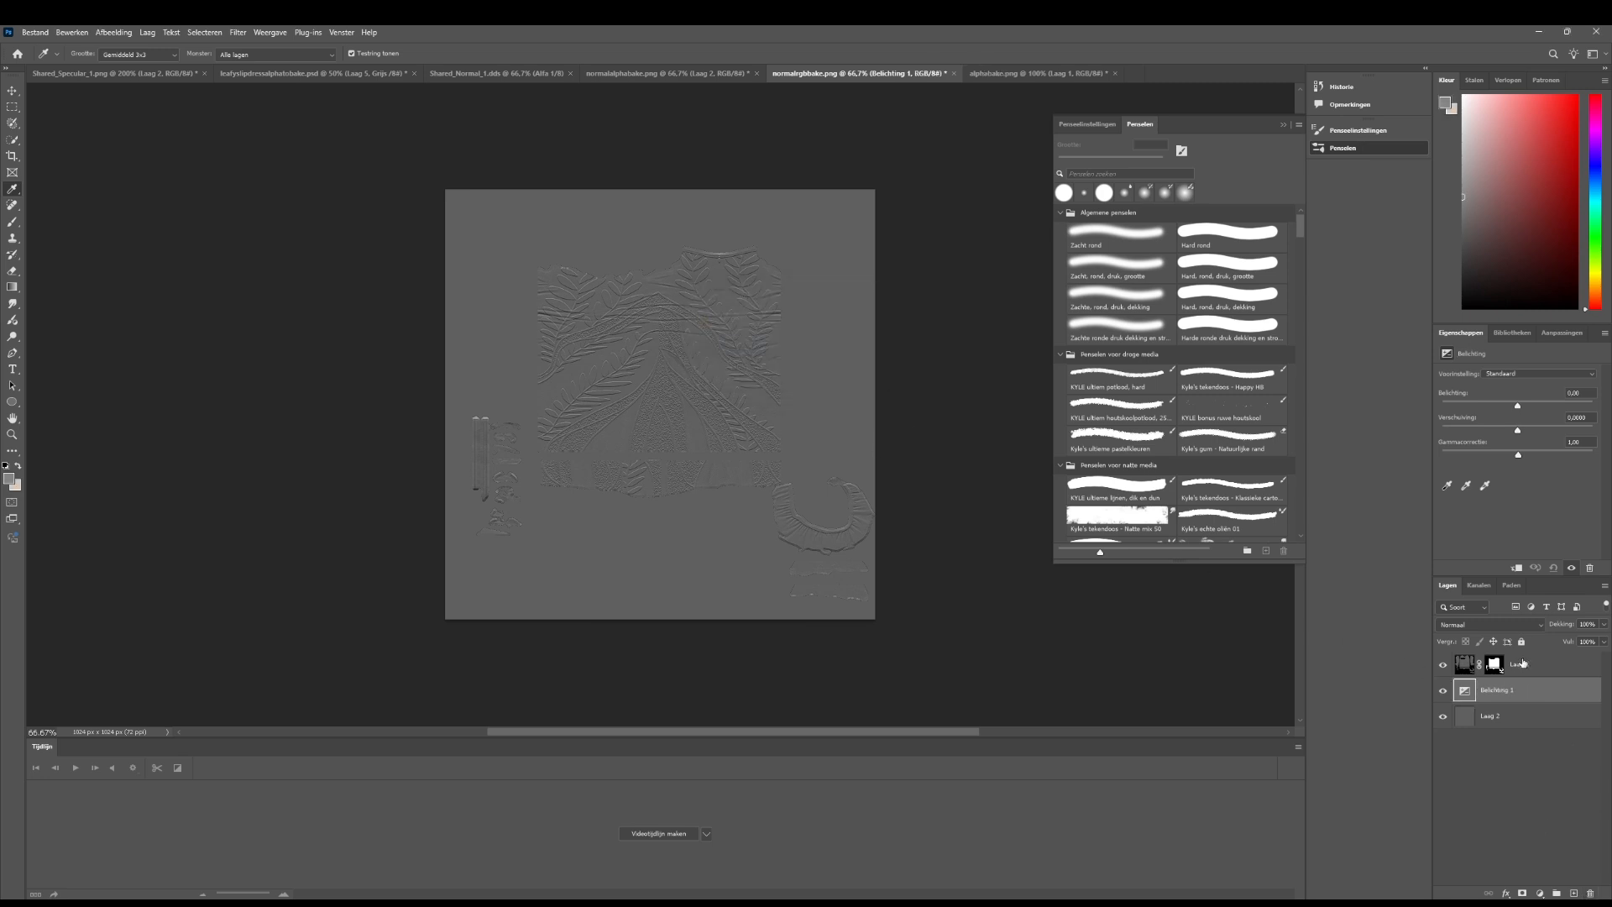
{"action": "left_click", "coordinate": [1589, 894]}
{"action": "left_click", "coordinate": [751, 349]}
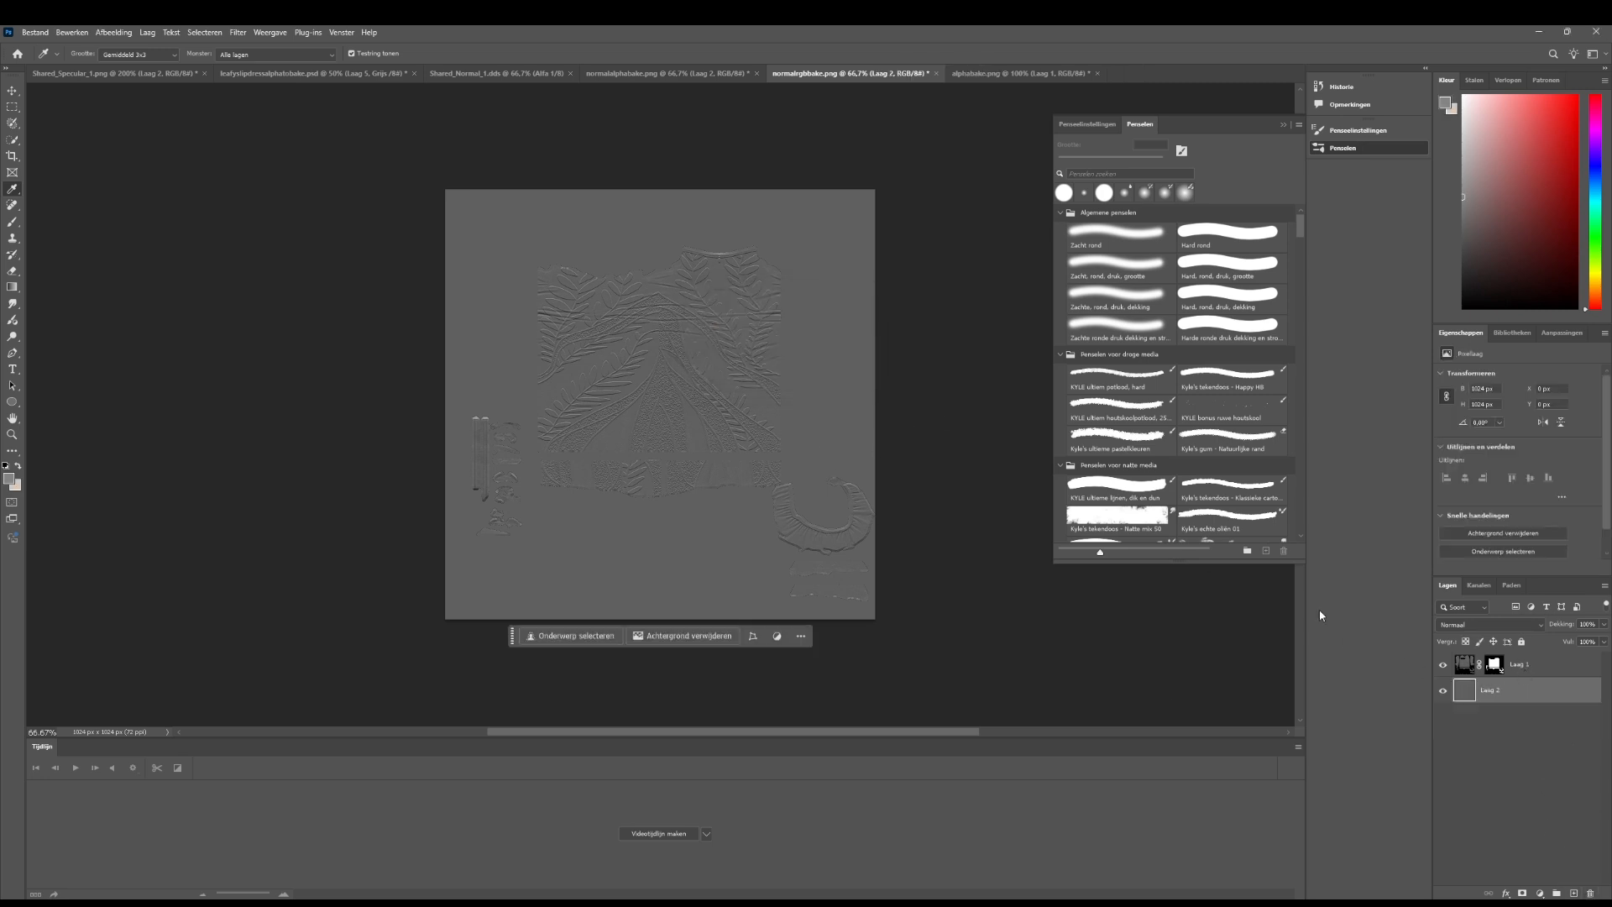
Merge the masked bake layer with the grey background layer in normalrgbbake.png and add a new empty layer above the result
{"action": "left_click", "coordinate": [1549, 670], "text": "shift"}
{"action": "right_click", "coordinate": [1519, 683]}
{"action": "left_click", "coordinate": [1514, 498]}
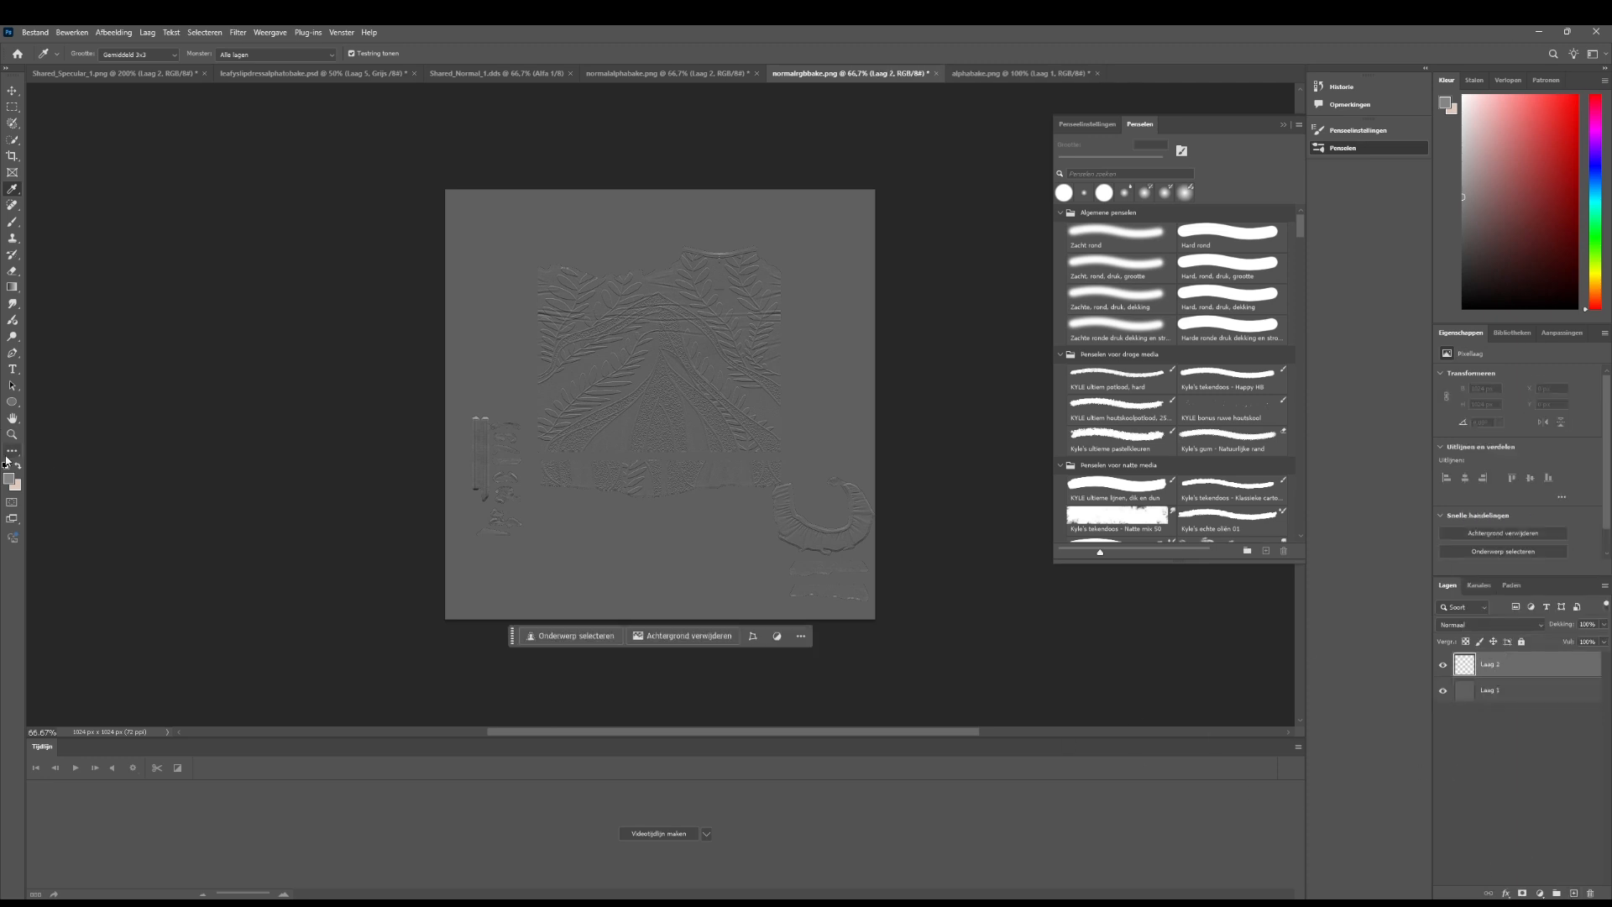
Set the foreground colour to #727272 and paint one hard round reference dot on the new layer near the canvas's upper-left corner
{"action": "left_click", "coordinate": [9, 478]}
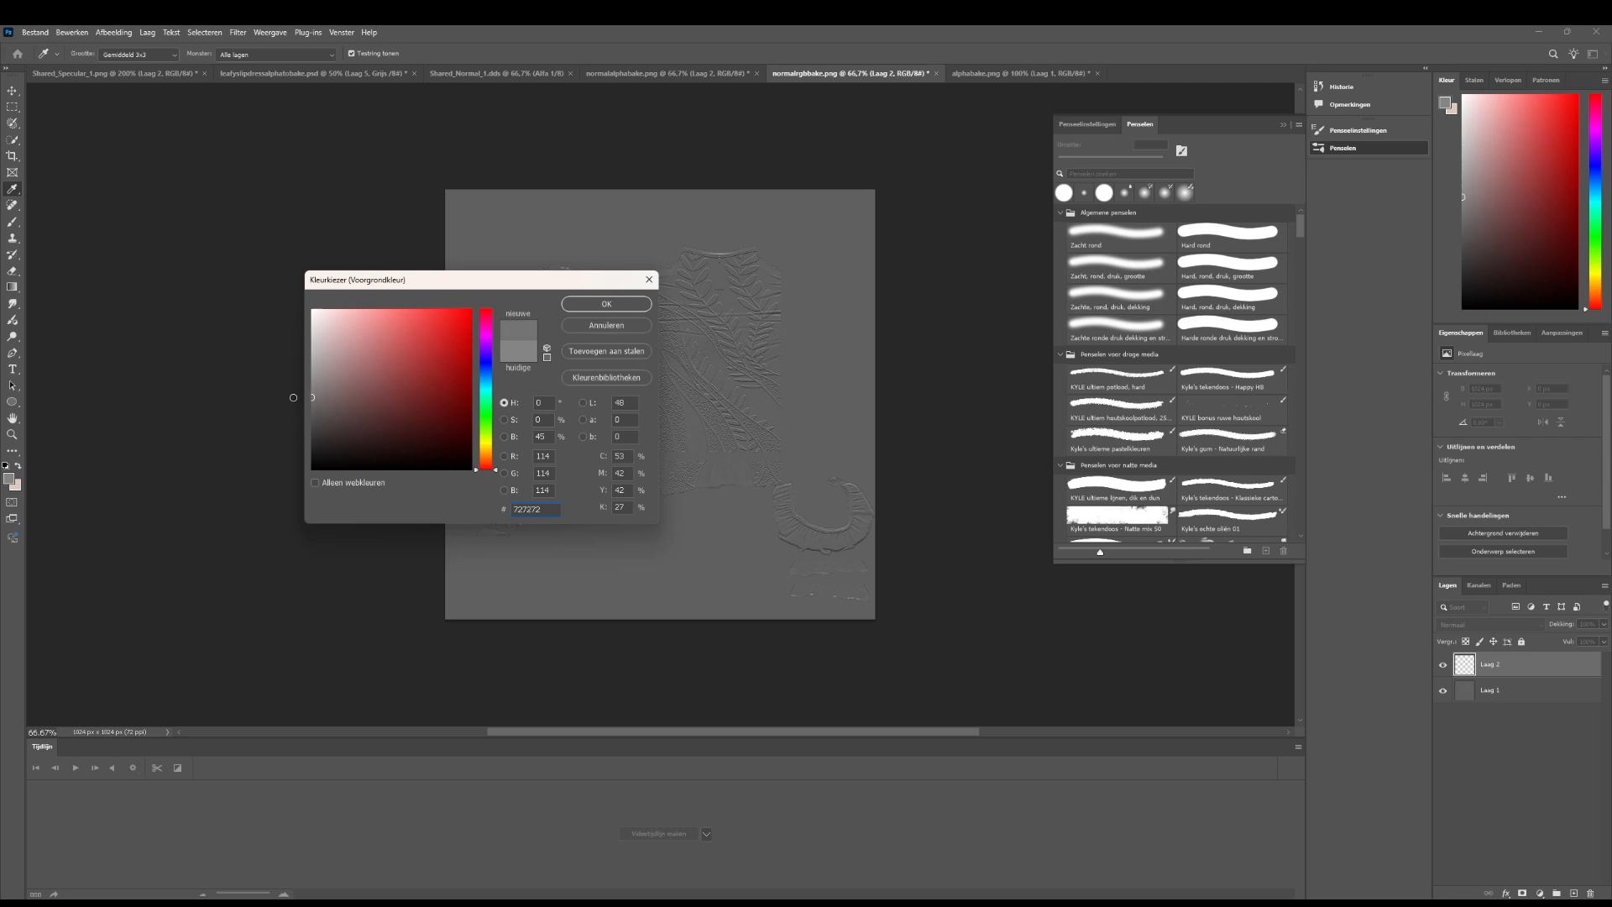
{"action": "left_click", "coordinate": [582, 306]}
{"action": "left_click", "coordinate": [14, 223]}
{"action": "left_click", "coordinate": [504, 259]}
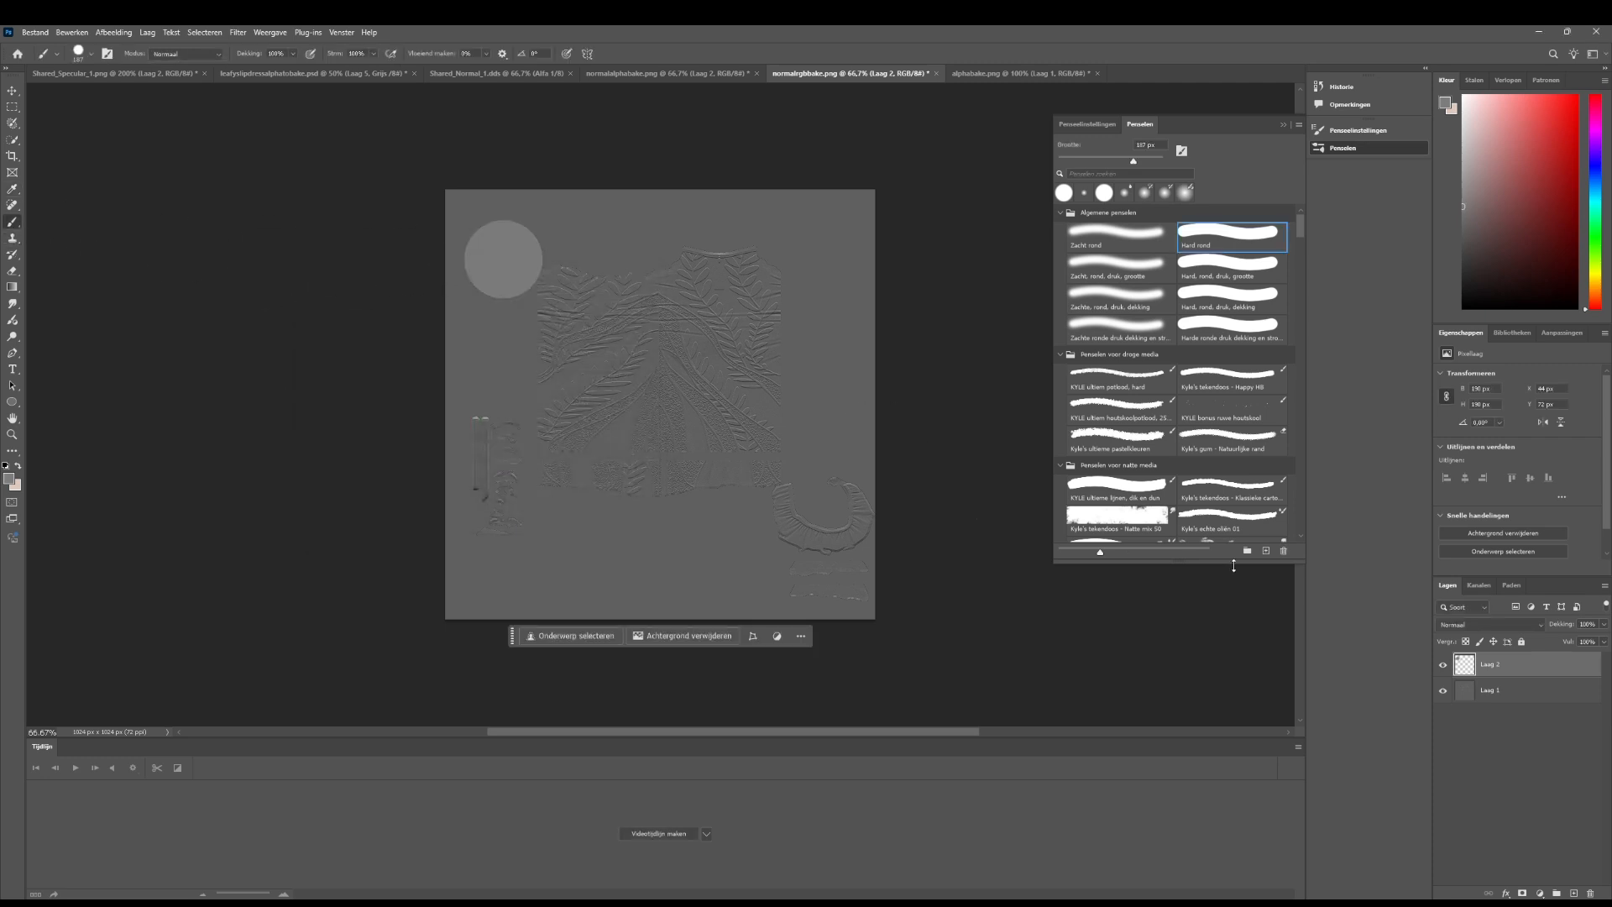
{"action": "left_click", "coordinate": [1492, 690]}
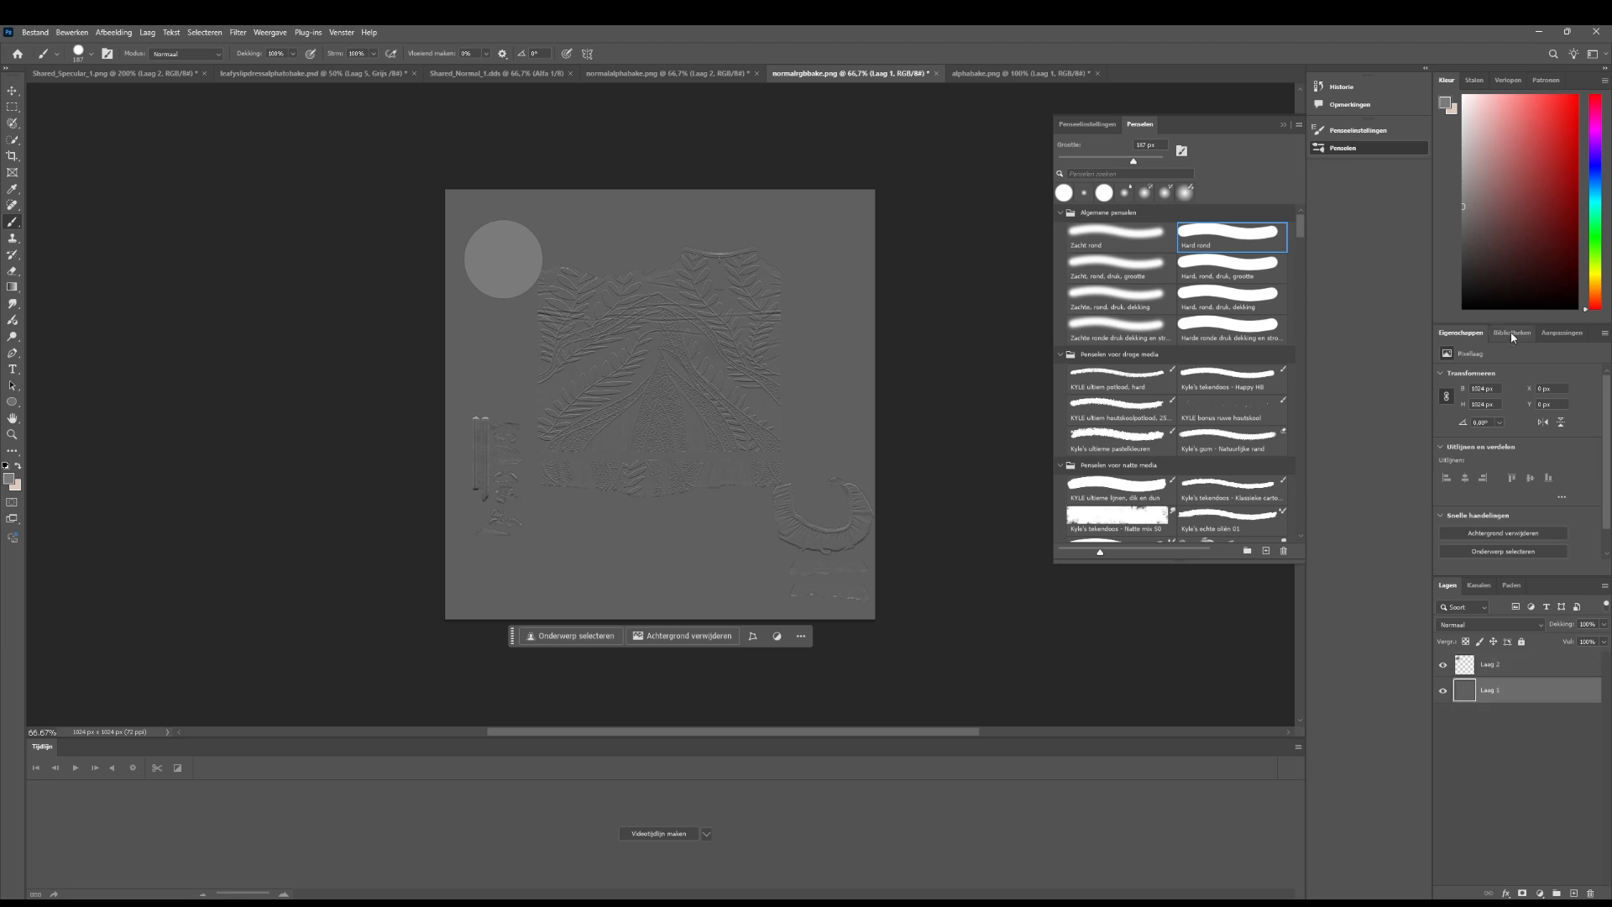
{"action": "left_click", "coordinate": [1562, 333]}
{"action": "left_click", "coordinate": [1494, 436]}
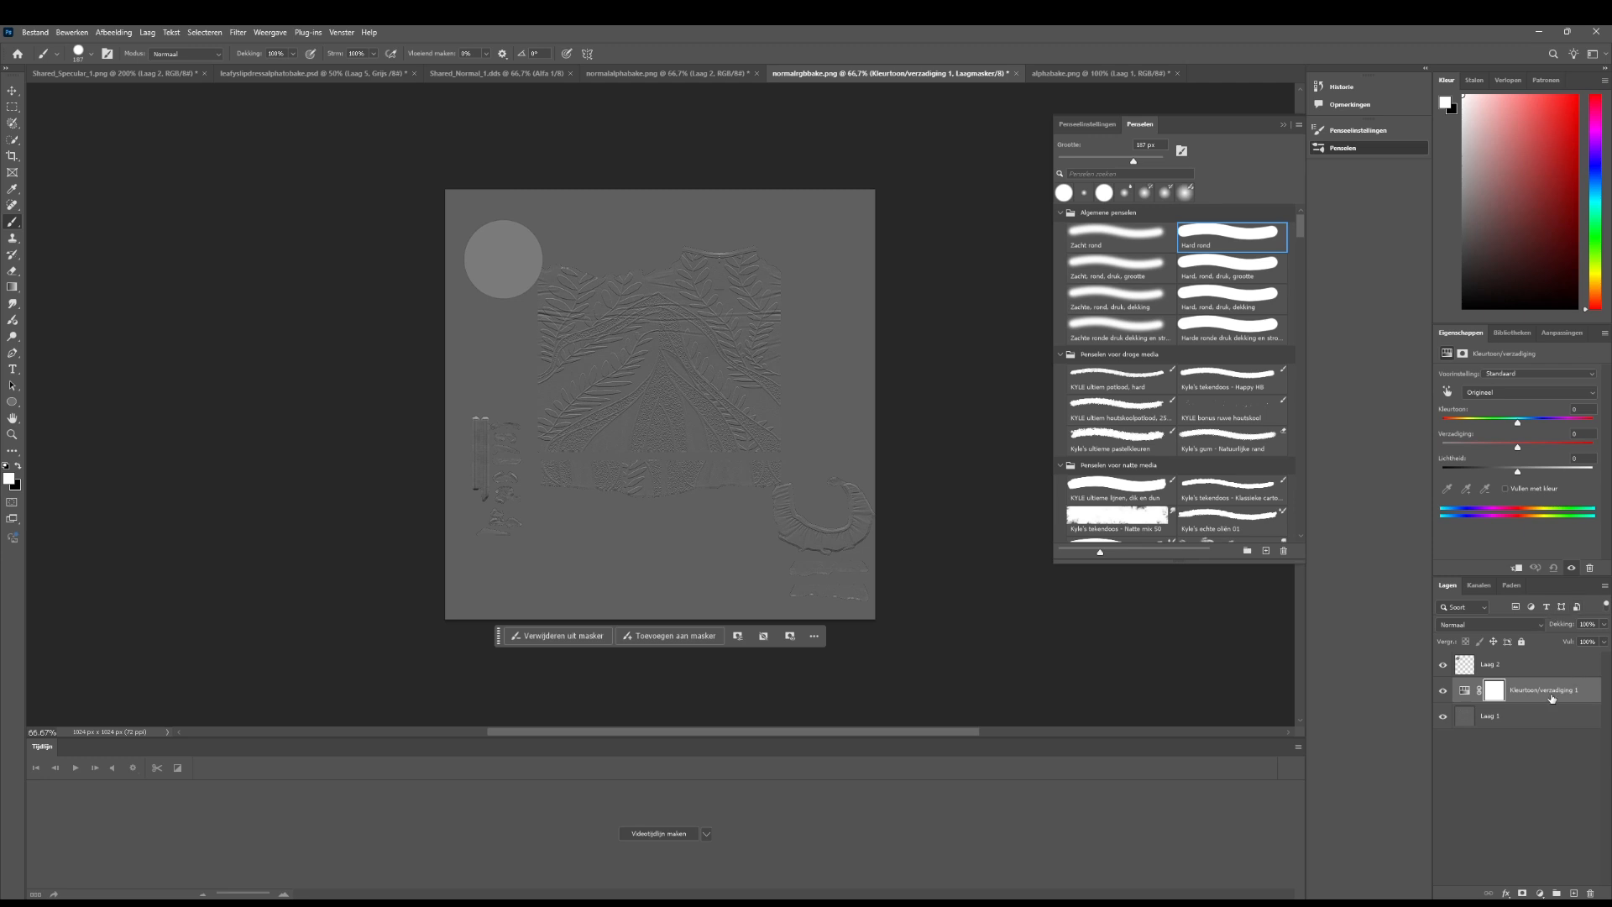
{"action": "key", "text": "ctrl+z"}
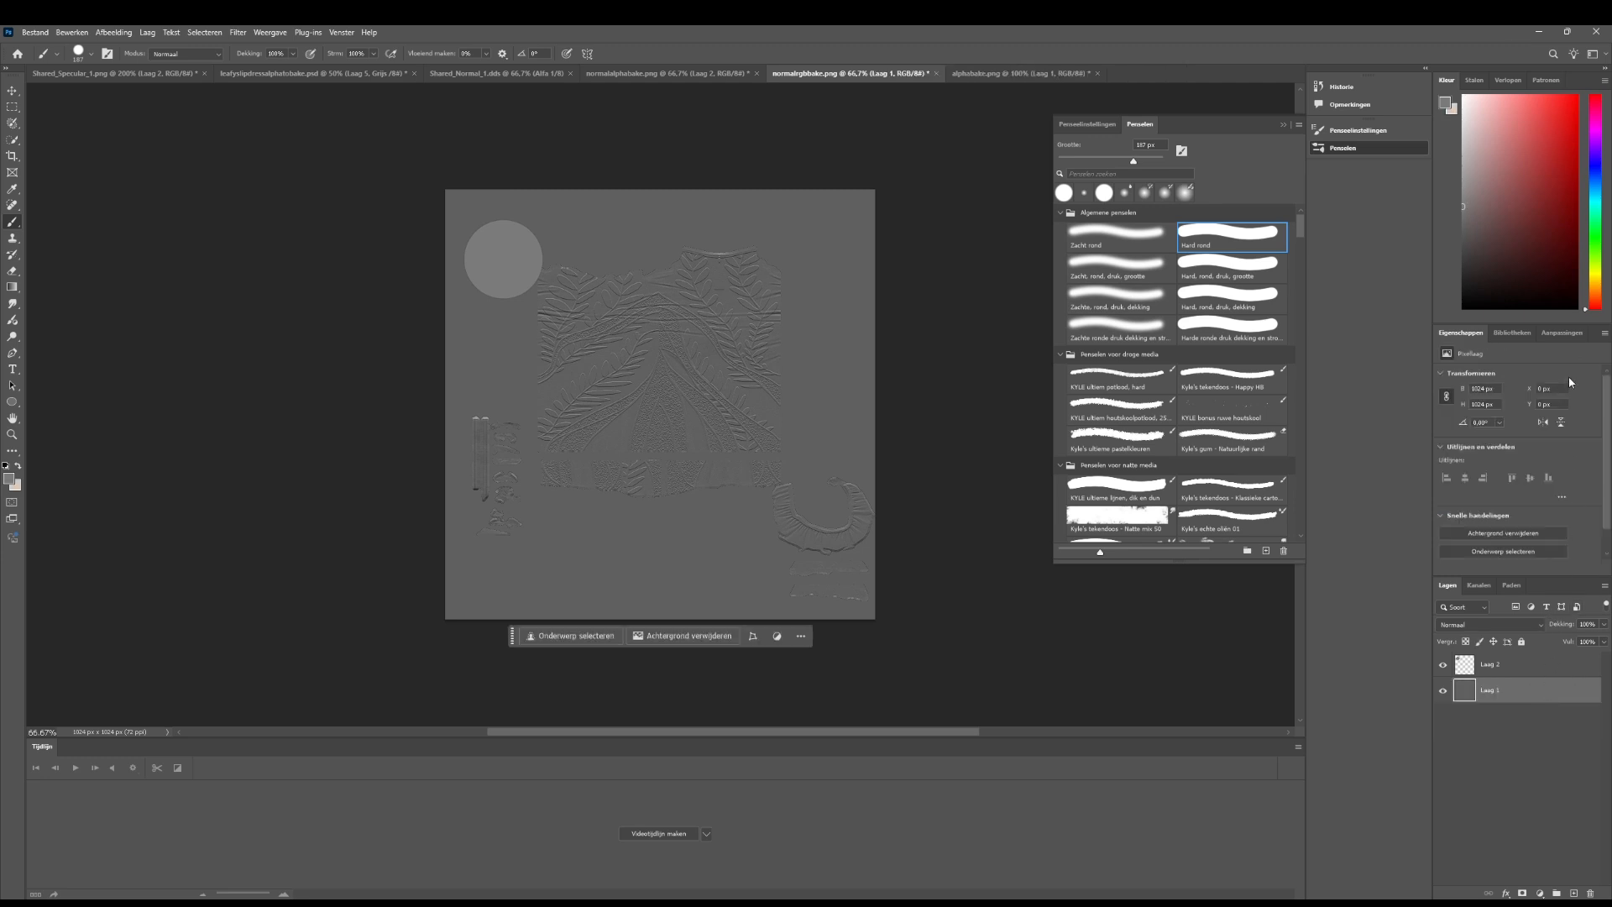
Add an Exposure adjustment above the merged bake layer and raise its offset until the background grey matches the reference dot
{"action": "left_click", "coordinate": [1562, 333]}
{"action": "left_click", "coordinate": [1570, 397]}
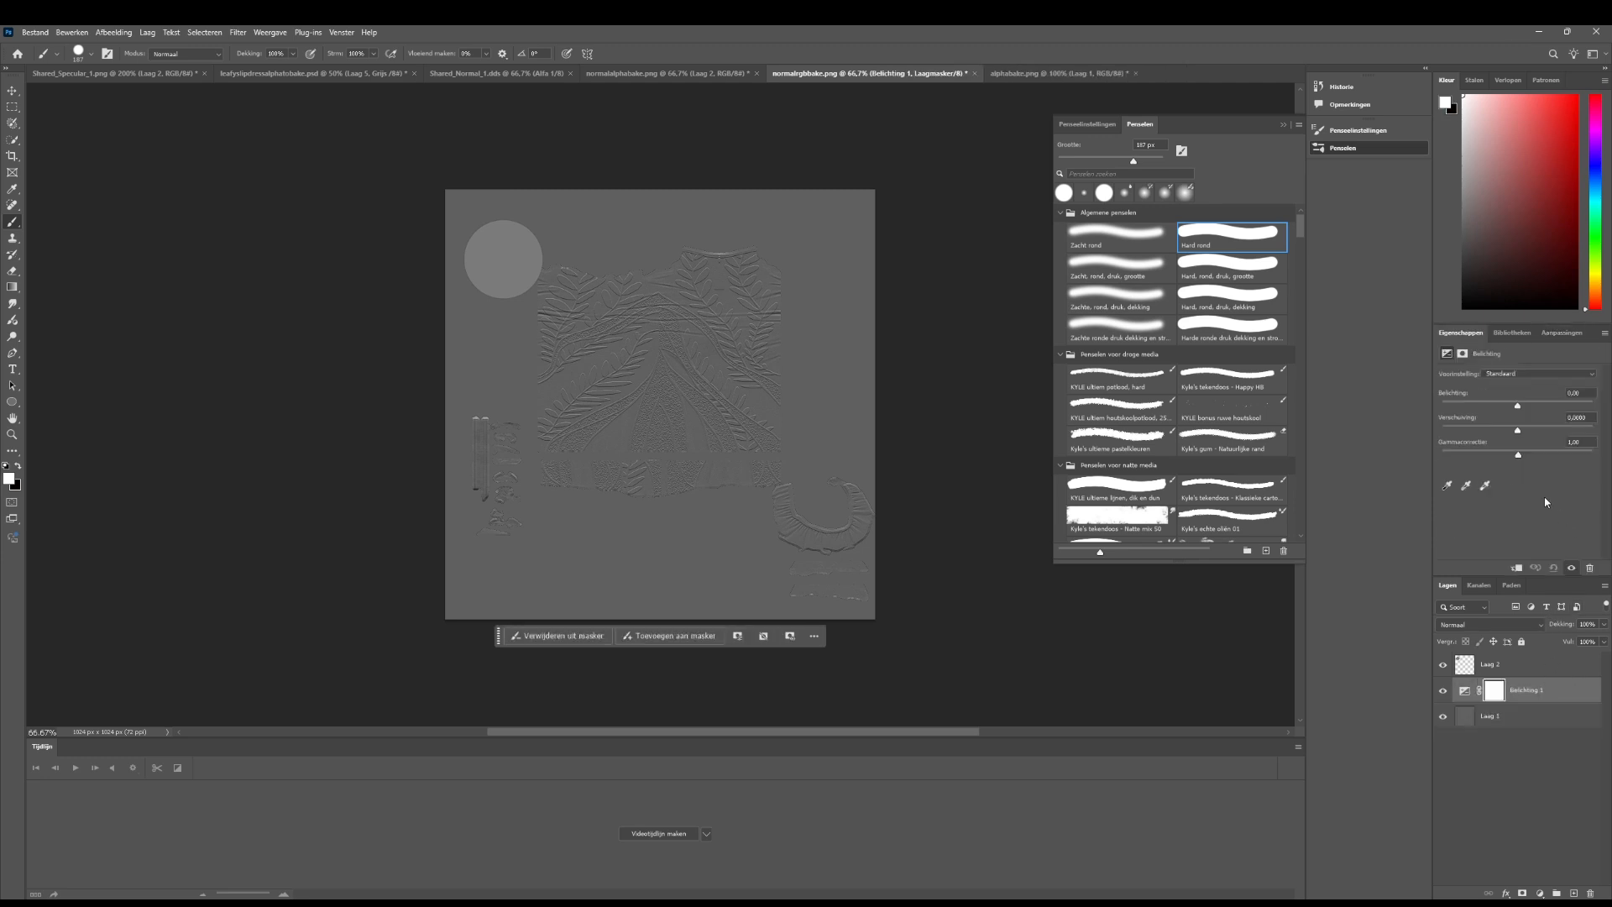
{"action": "left_click_drag", "start_coordinate": [1518, 429], "coordinate": [1524, 433]}
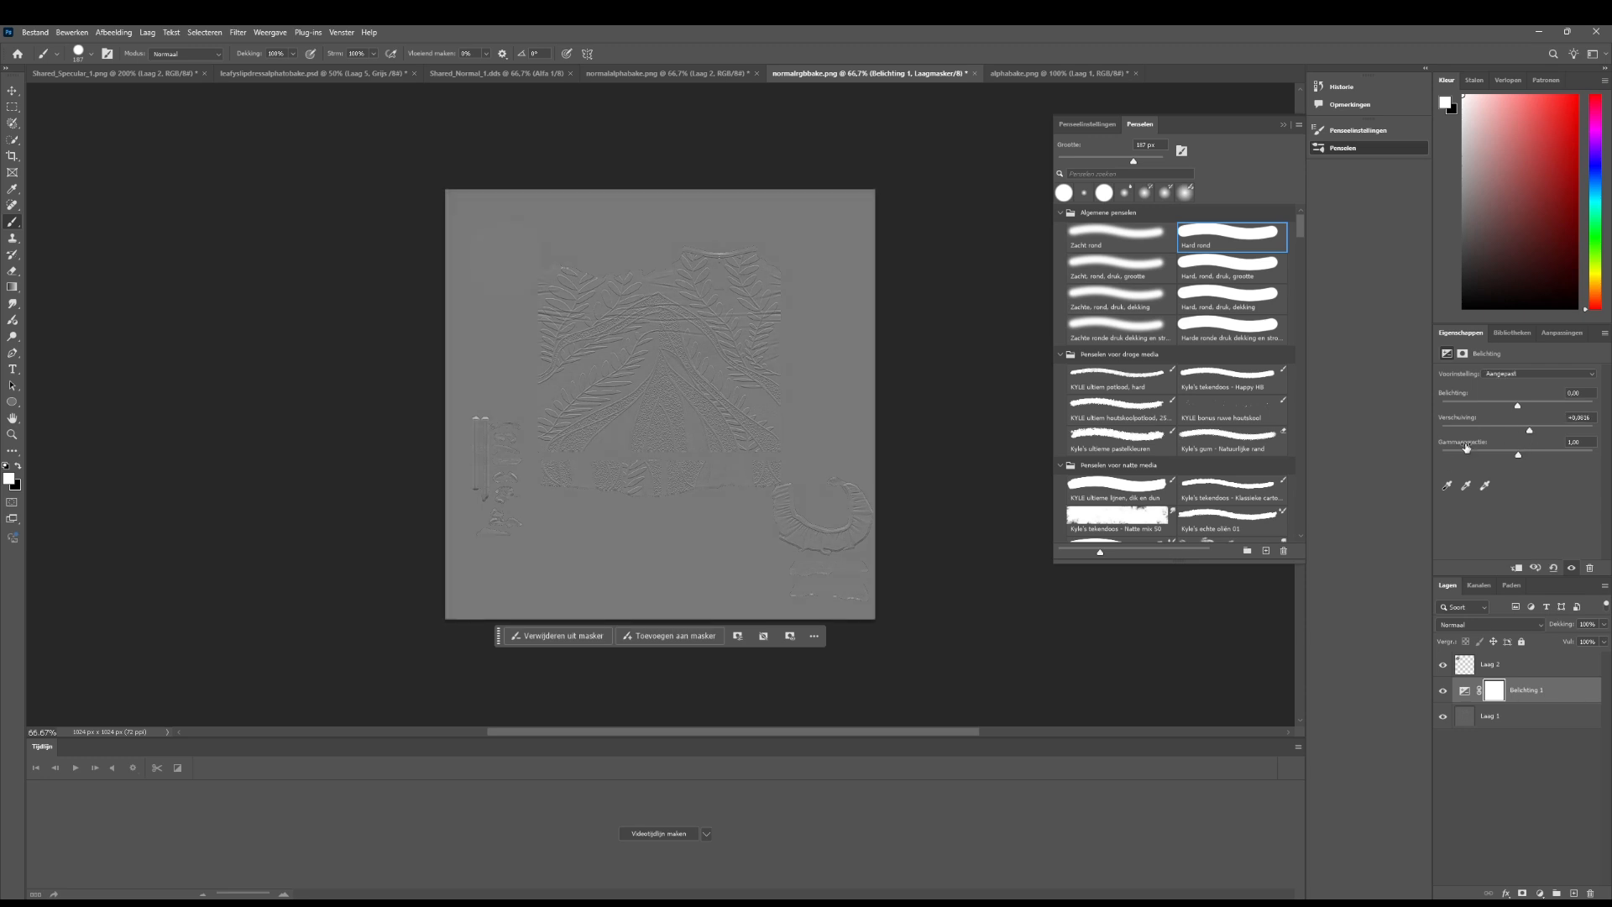
Merge the Exposure adjustment into the bake layer and delete the layer holding the reference dot
{"action": "left_click", "coordinate": [1511, 719], "text": "shift"}
{"action": "right_click", "coordinate": [1511, 719]}
{"action": "left_click", "coordinate": [1511, 659]}
{"action": "left_click", "coordinate": [1511, 663]}
{"action": "left_click", "coordinate": [1589, 893]}
{"action": "left_click", "coordinate": [764, 345]}
Add a layer mask to the merged layer of normalrgbbake.png, try pasting the copied content into its channel, and undo the paste
{"action": "left_click", "coordinate": [697, 73]}
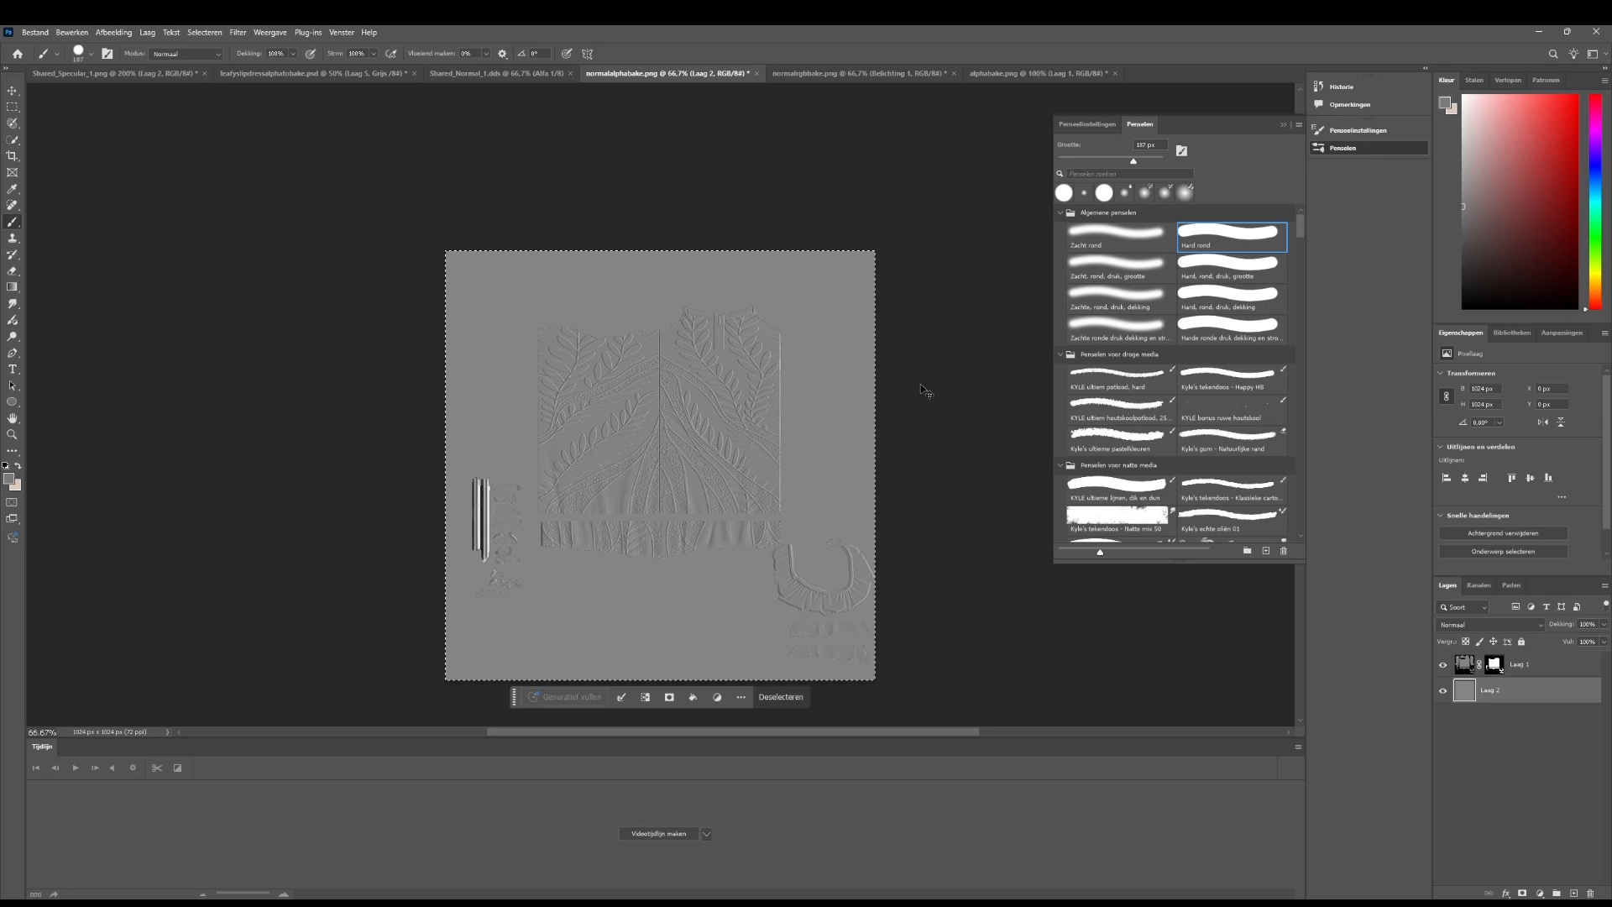
{"action": "key", "text": "ctrl+d"}
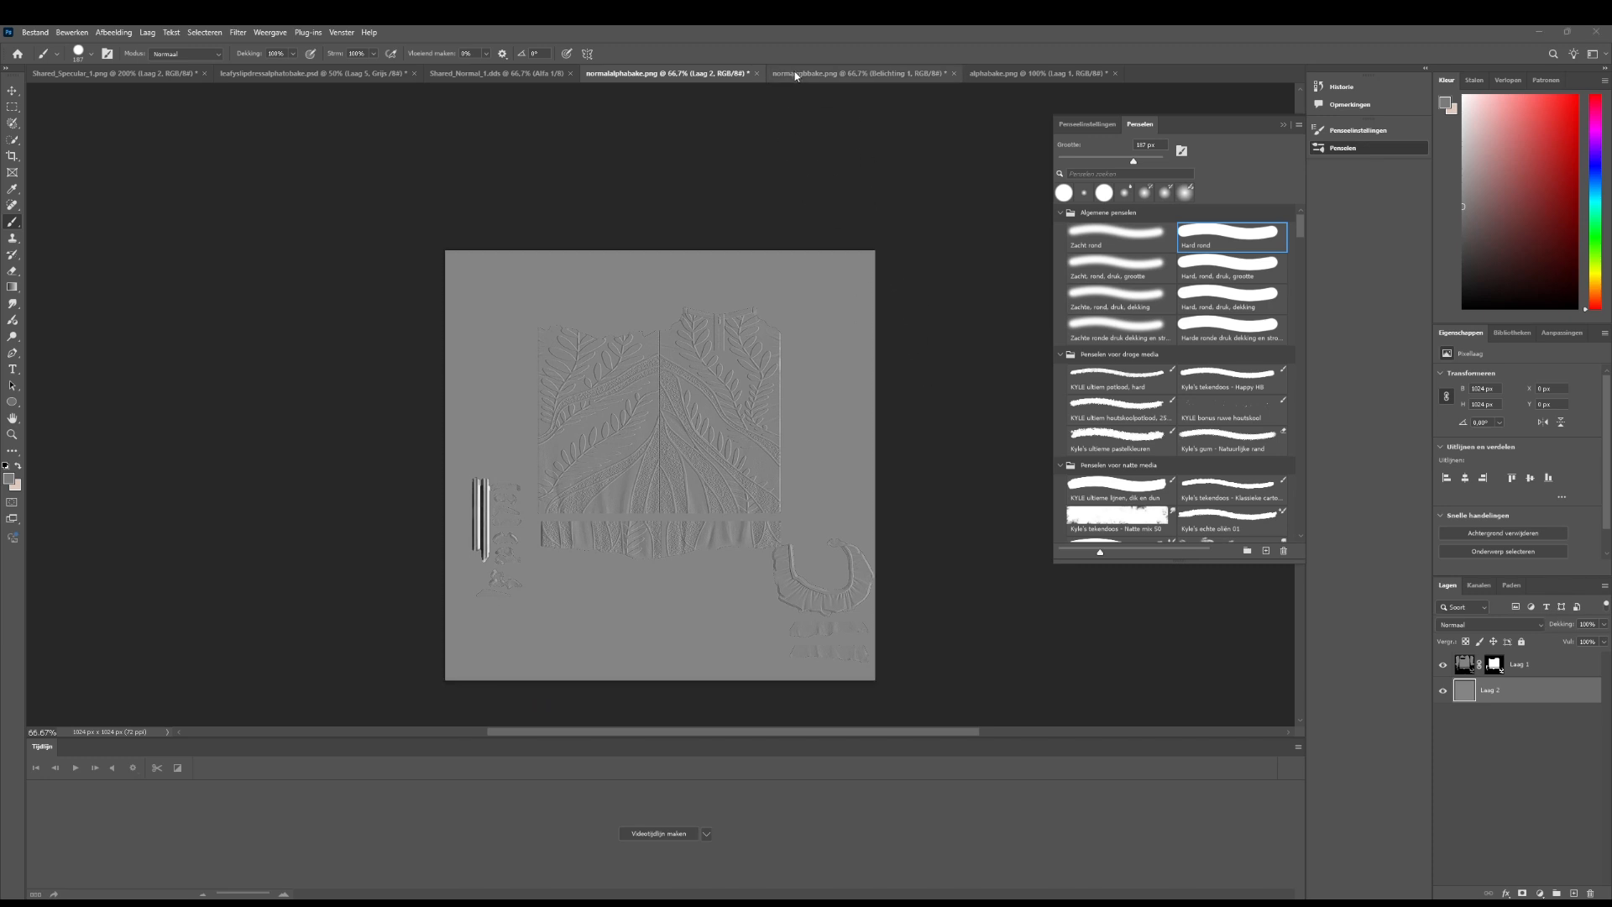
{"action": "left_click", "coordinate": [796, 75]}
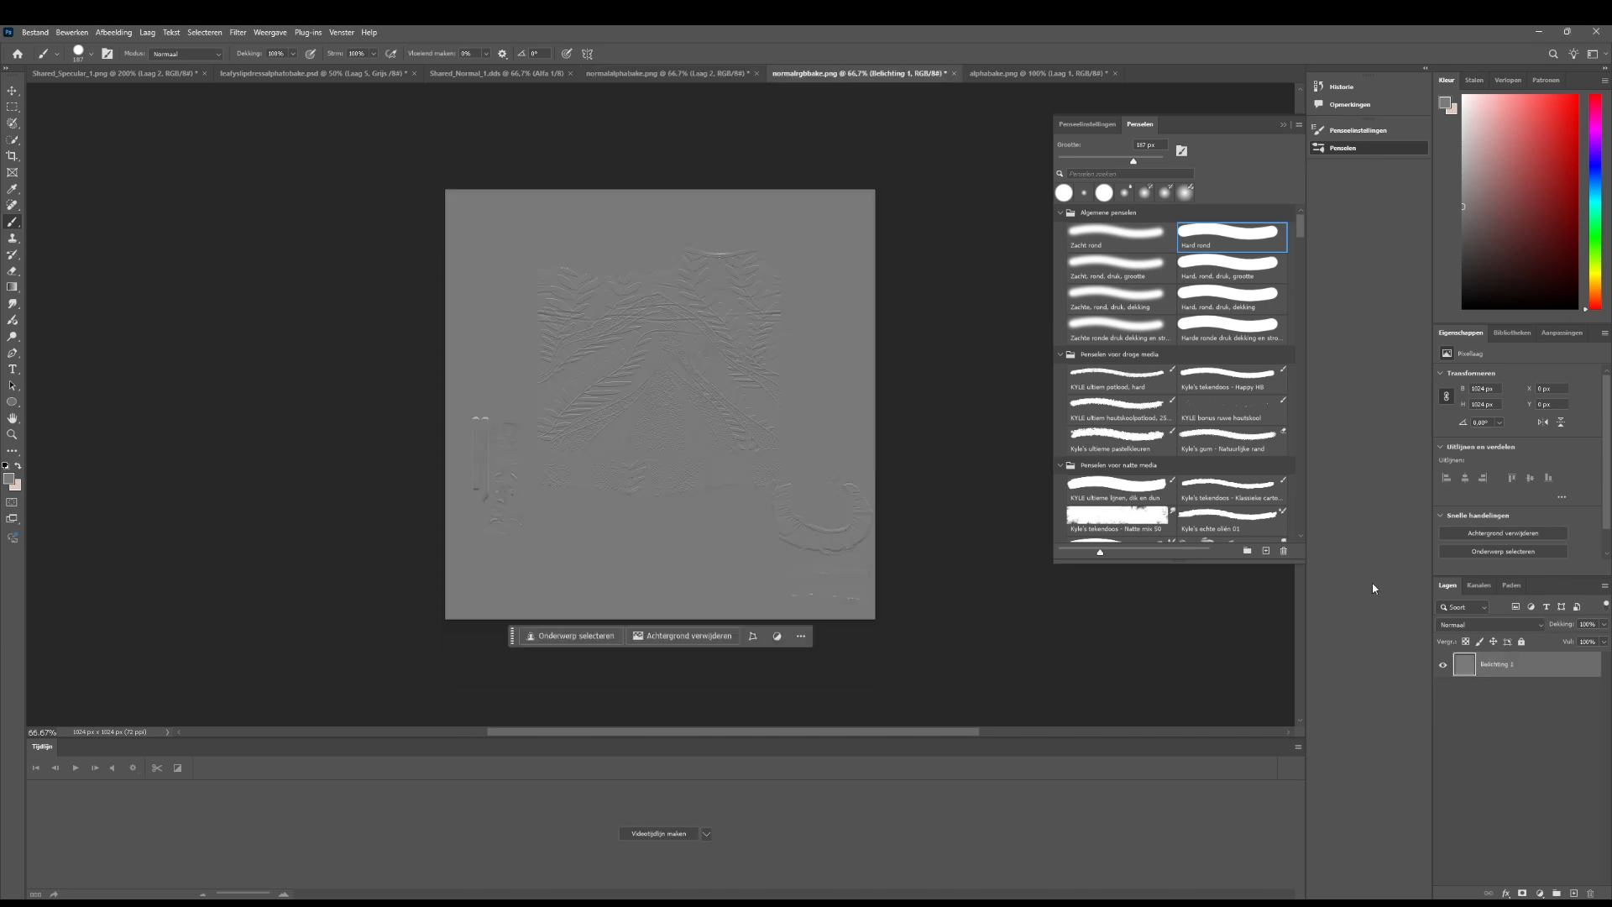
{"action": "left_click", "coordinate": [1522, 893]}
{"action": "left_click", "coordinate": [1479, 585]}
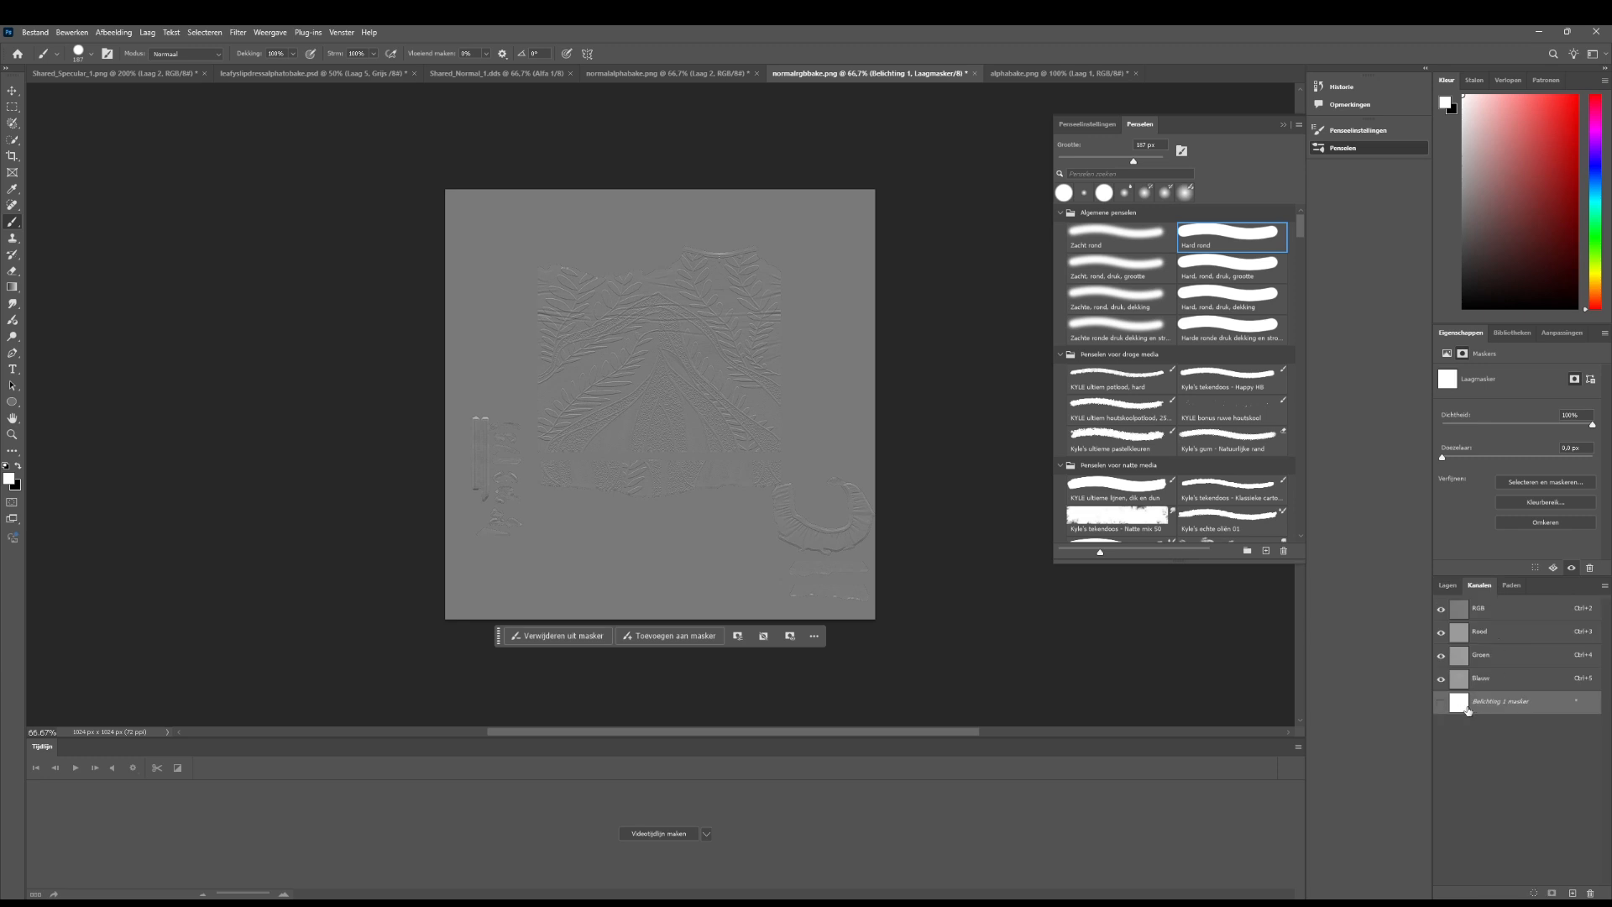
{"action": "key", "text": "ctrl+v"}
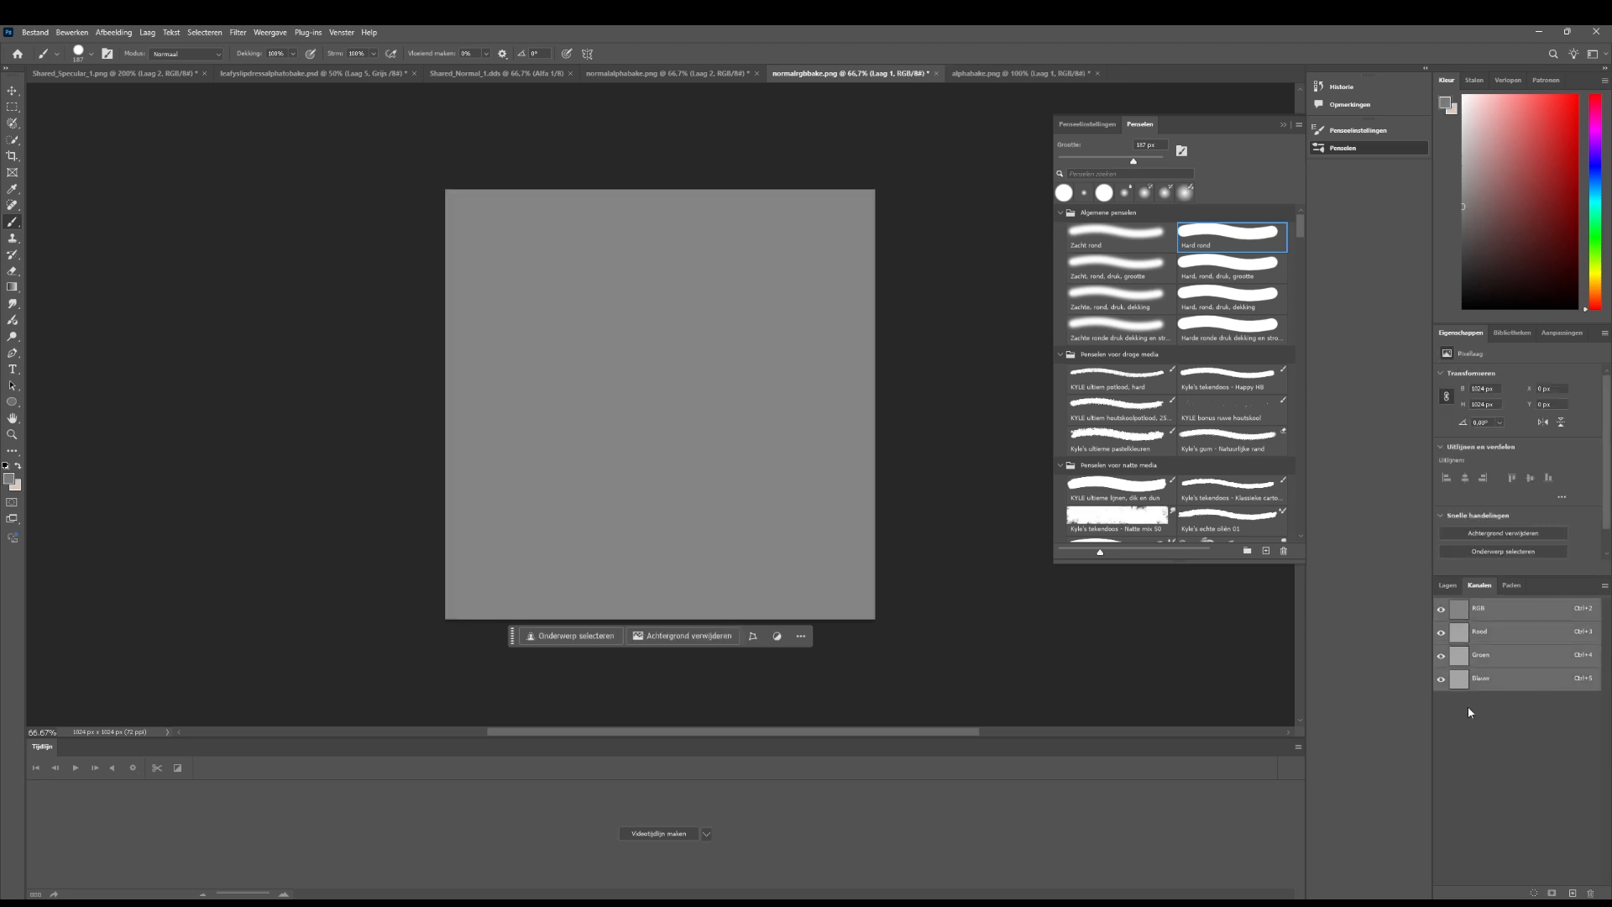
{"action": "key", "text": "ctrl+z"}
Merge the masked bake layer and the grey background layer of normalalphabake.png into one layer and copy the result
{"action": "left_click", "coordinate": [671, 73]}
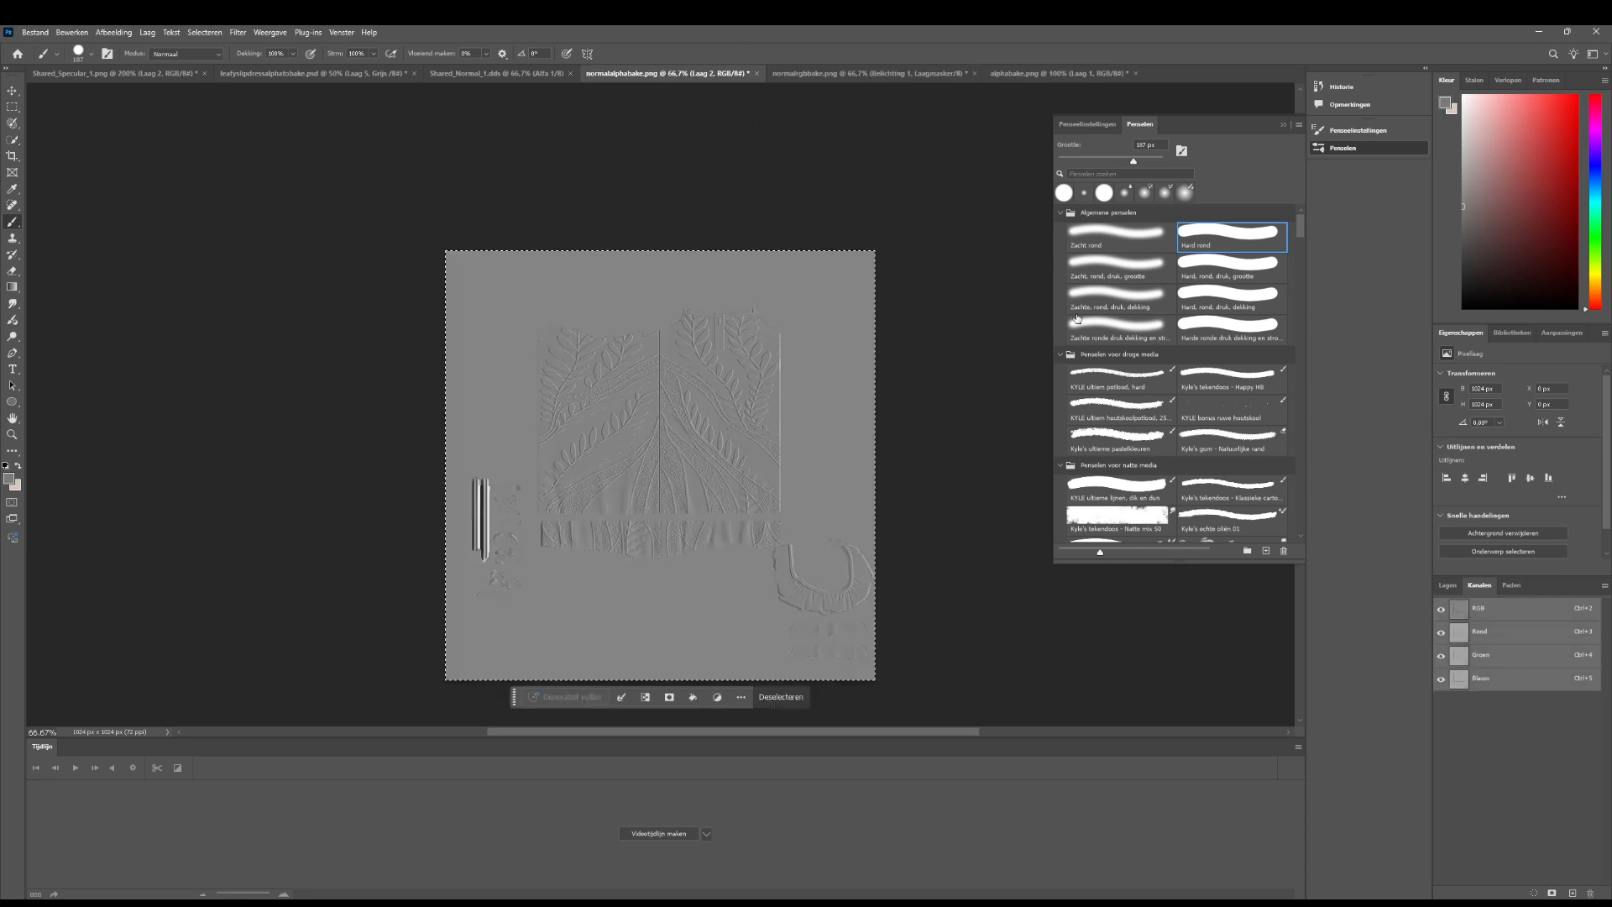
{"action": "left_click", "coordinate": [1440, 586]}
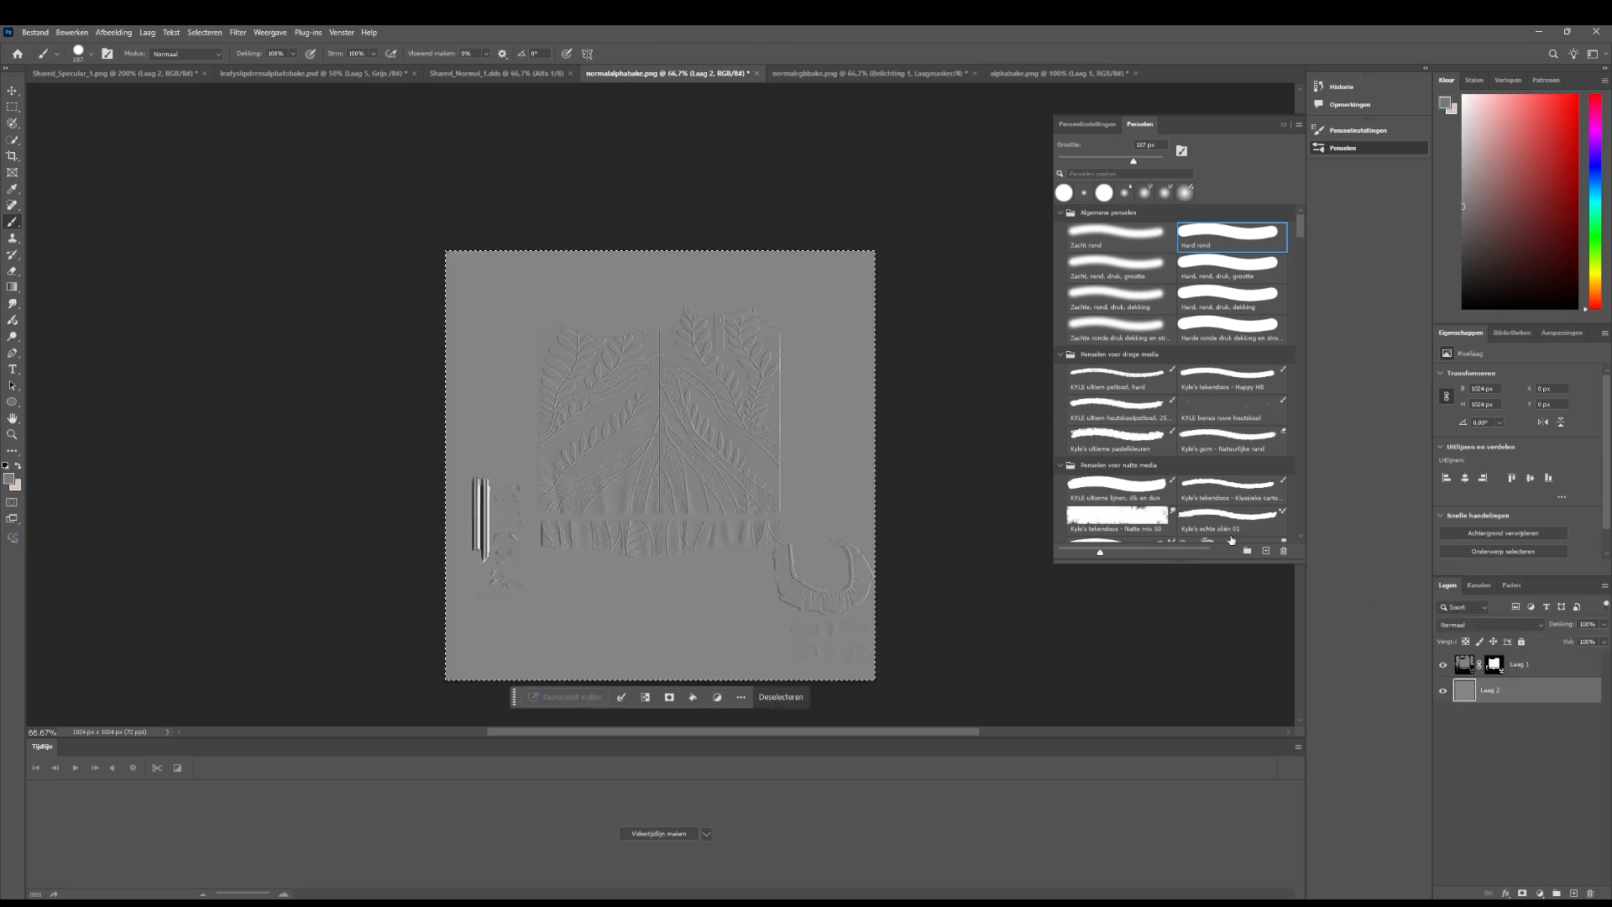
{"action": "right_click", "coordinate": [1536, 665]}
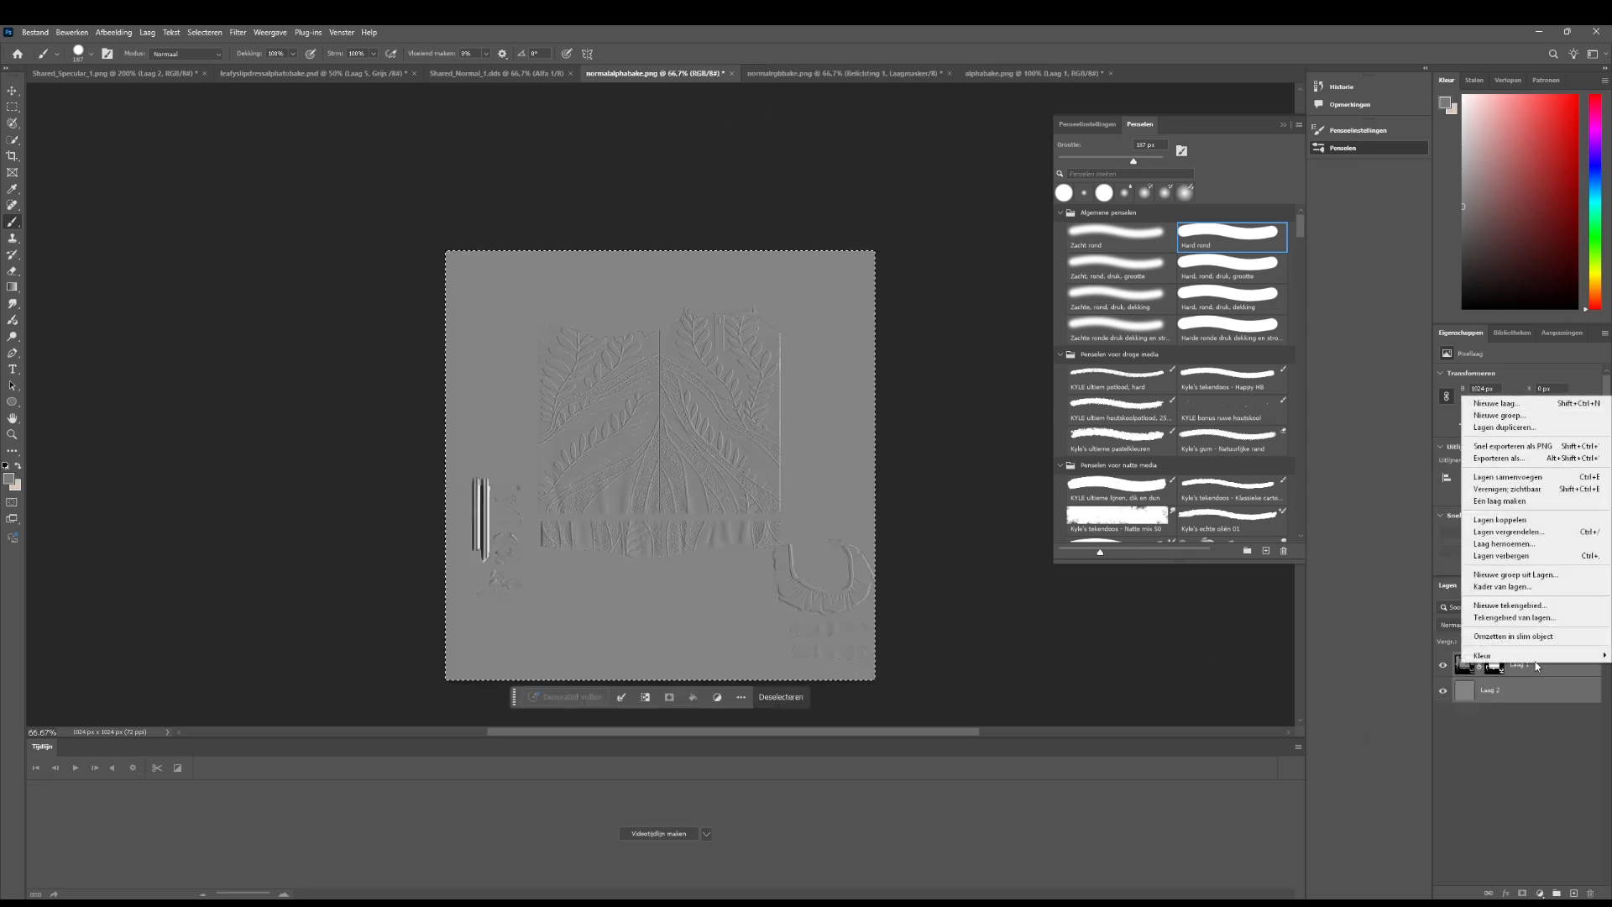
{"action": "left_click", "coordinate": [1507, 477]}
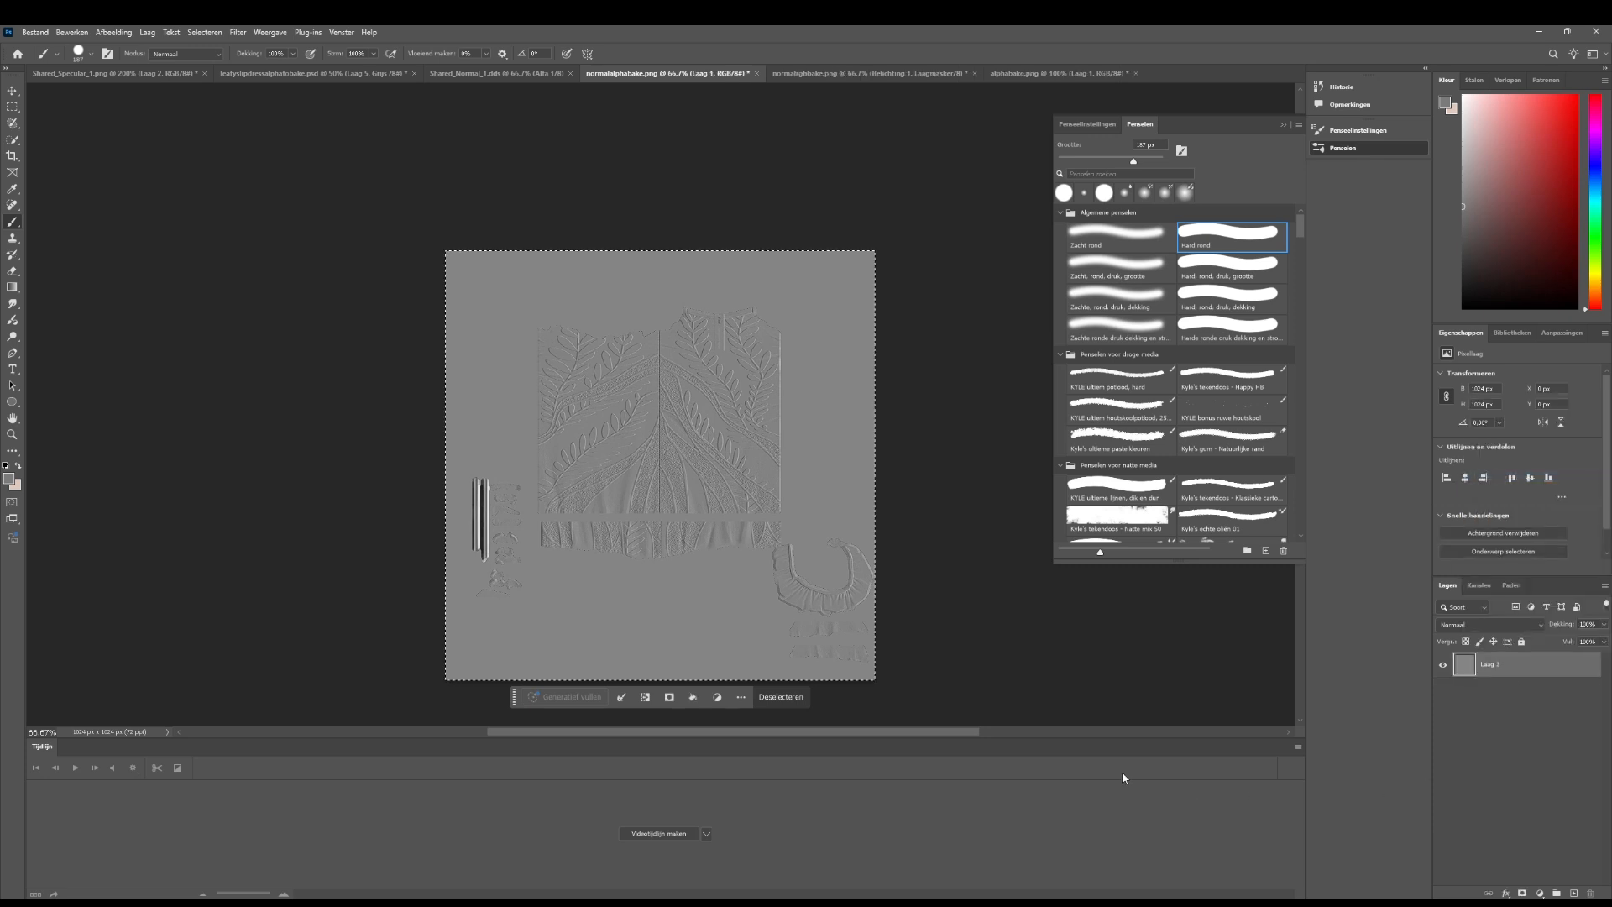
Replace the blank layer mask in normalrgbbake.png with a new one and paste the merged alpha image into its mask channel
{"action": "left_click", "coordinate": [790, 76]}
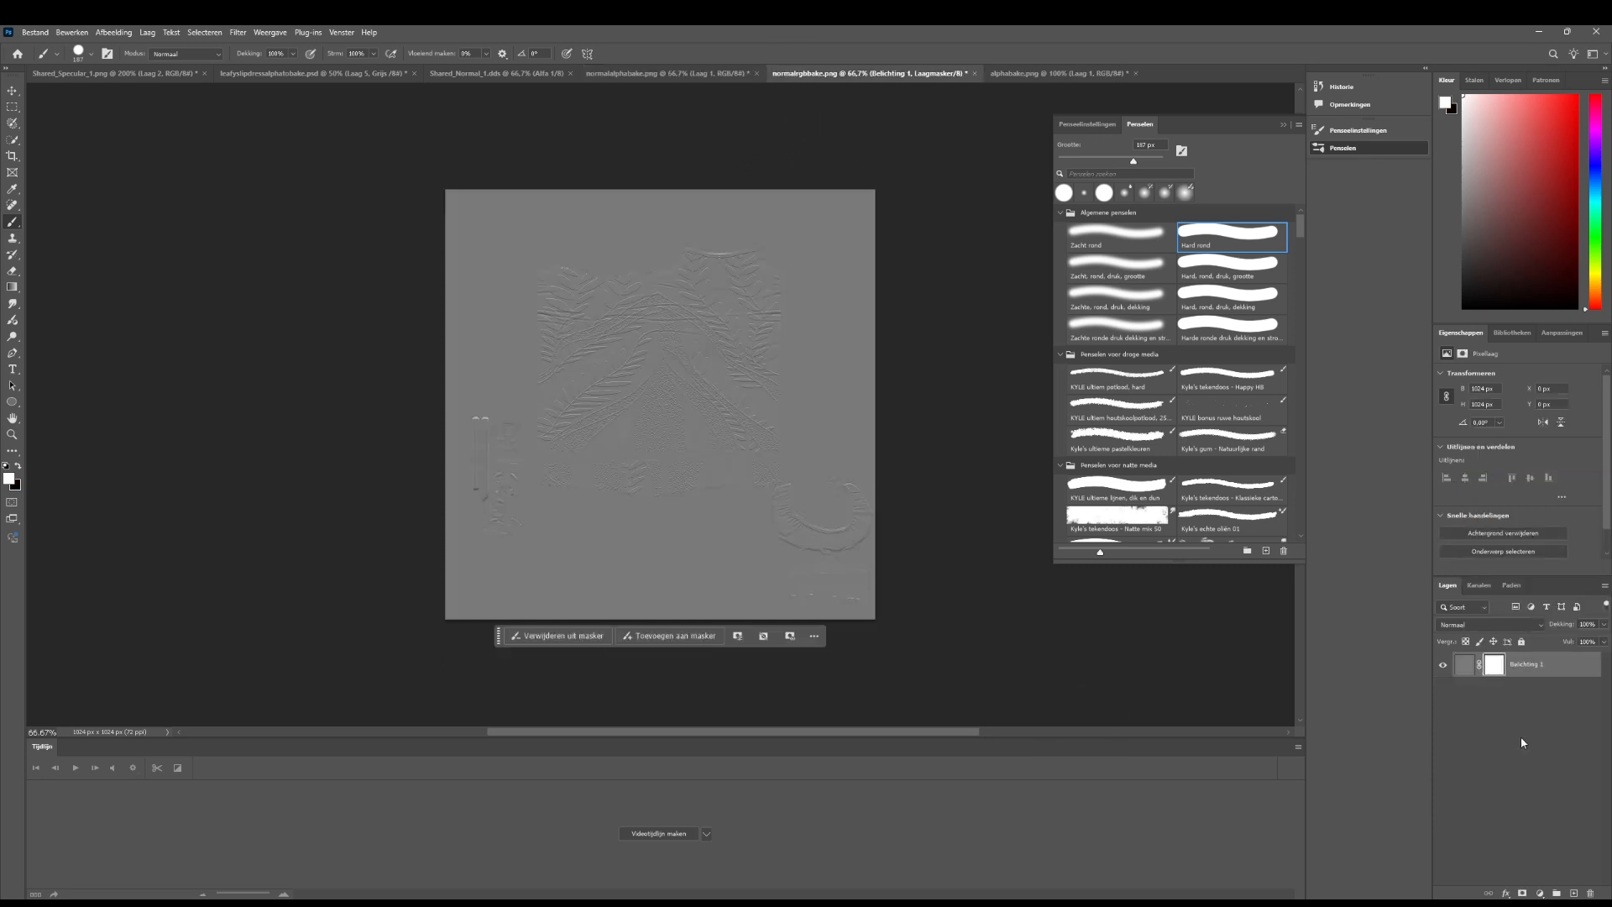
{"action": "left_click", "coordinate": [1589, 893]}
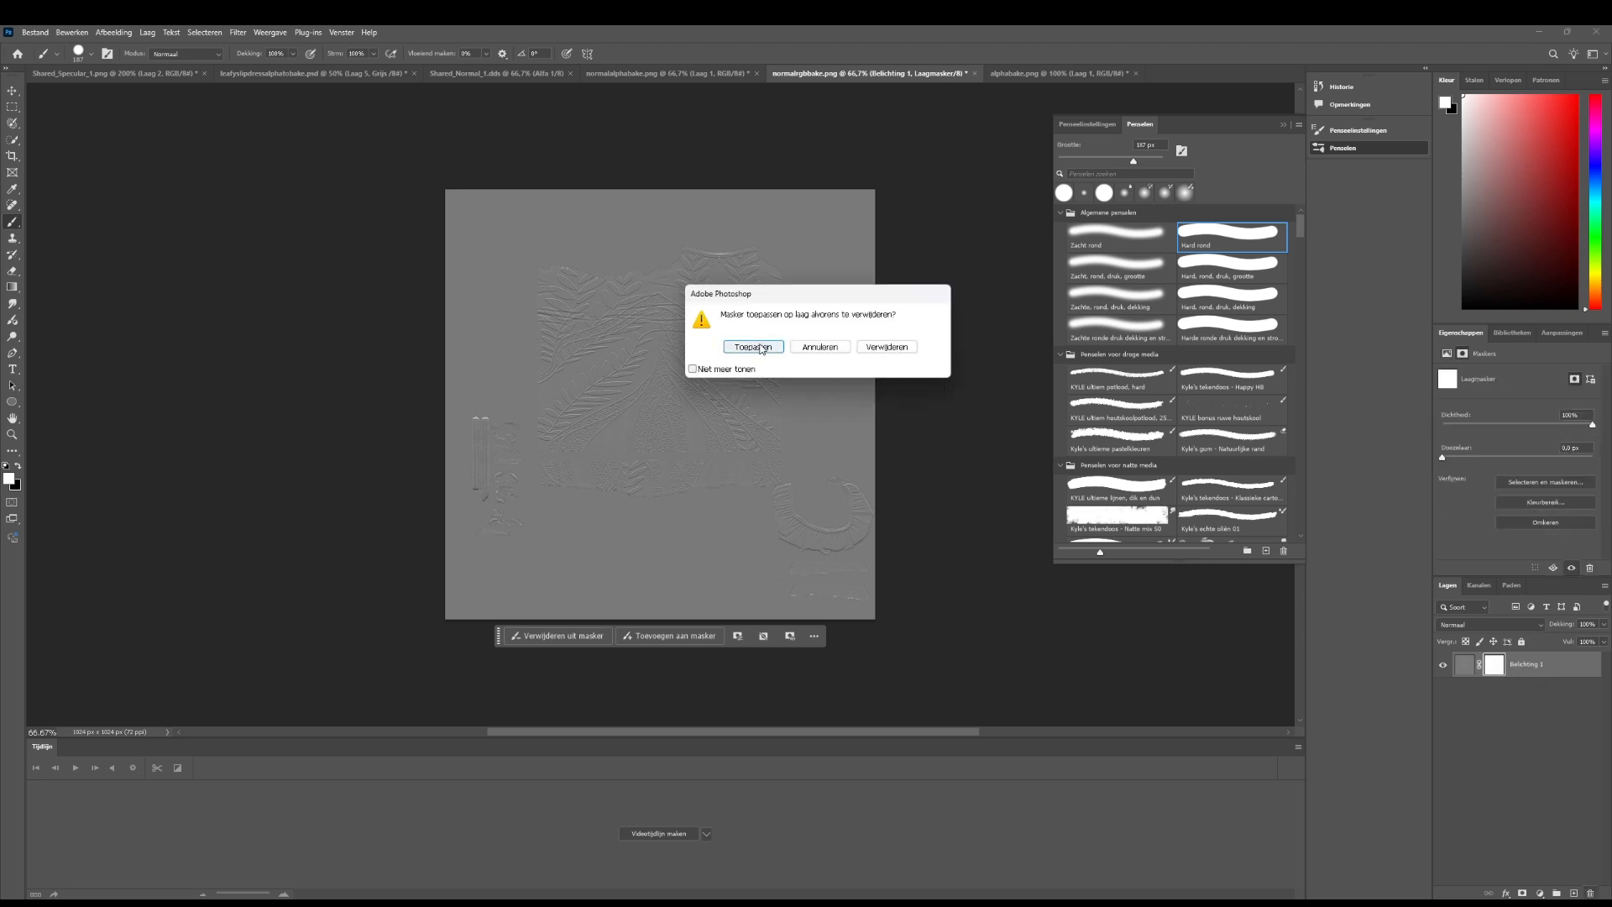
{"action": "left_click", "coordinate": [873, 347]}
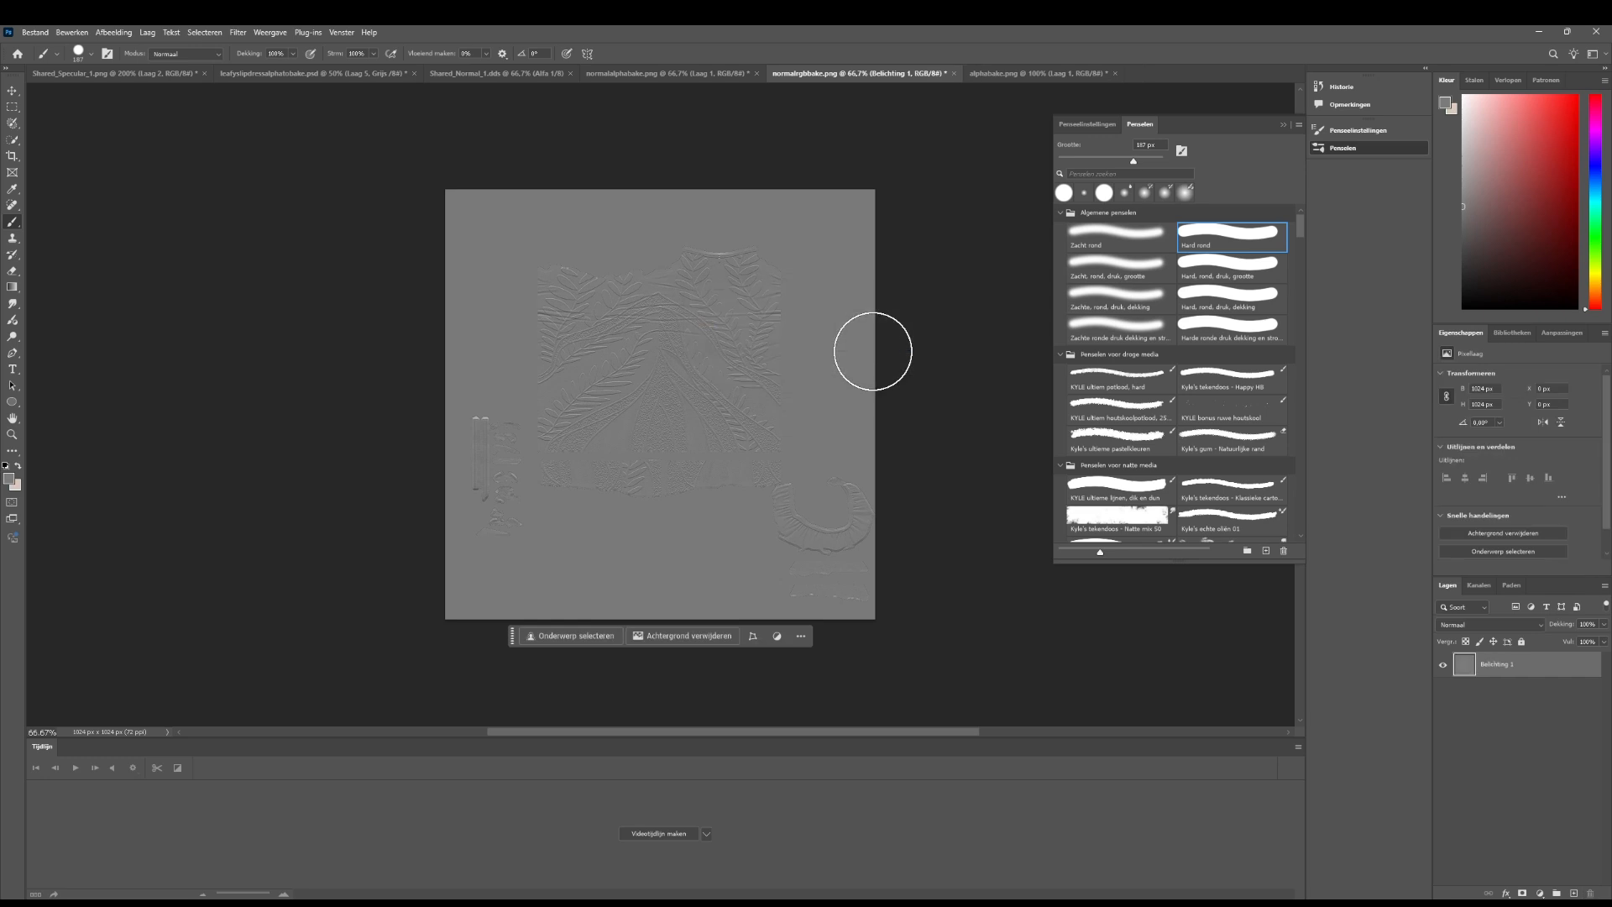
{"action": "left_click", "coordinate": [1521, 893]}
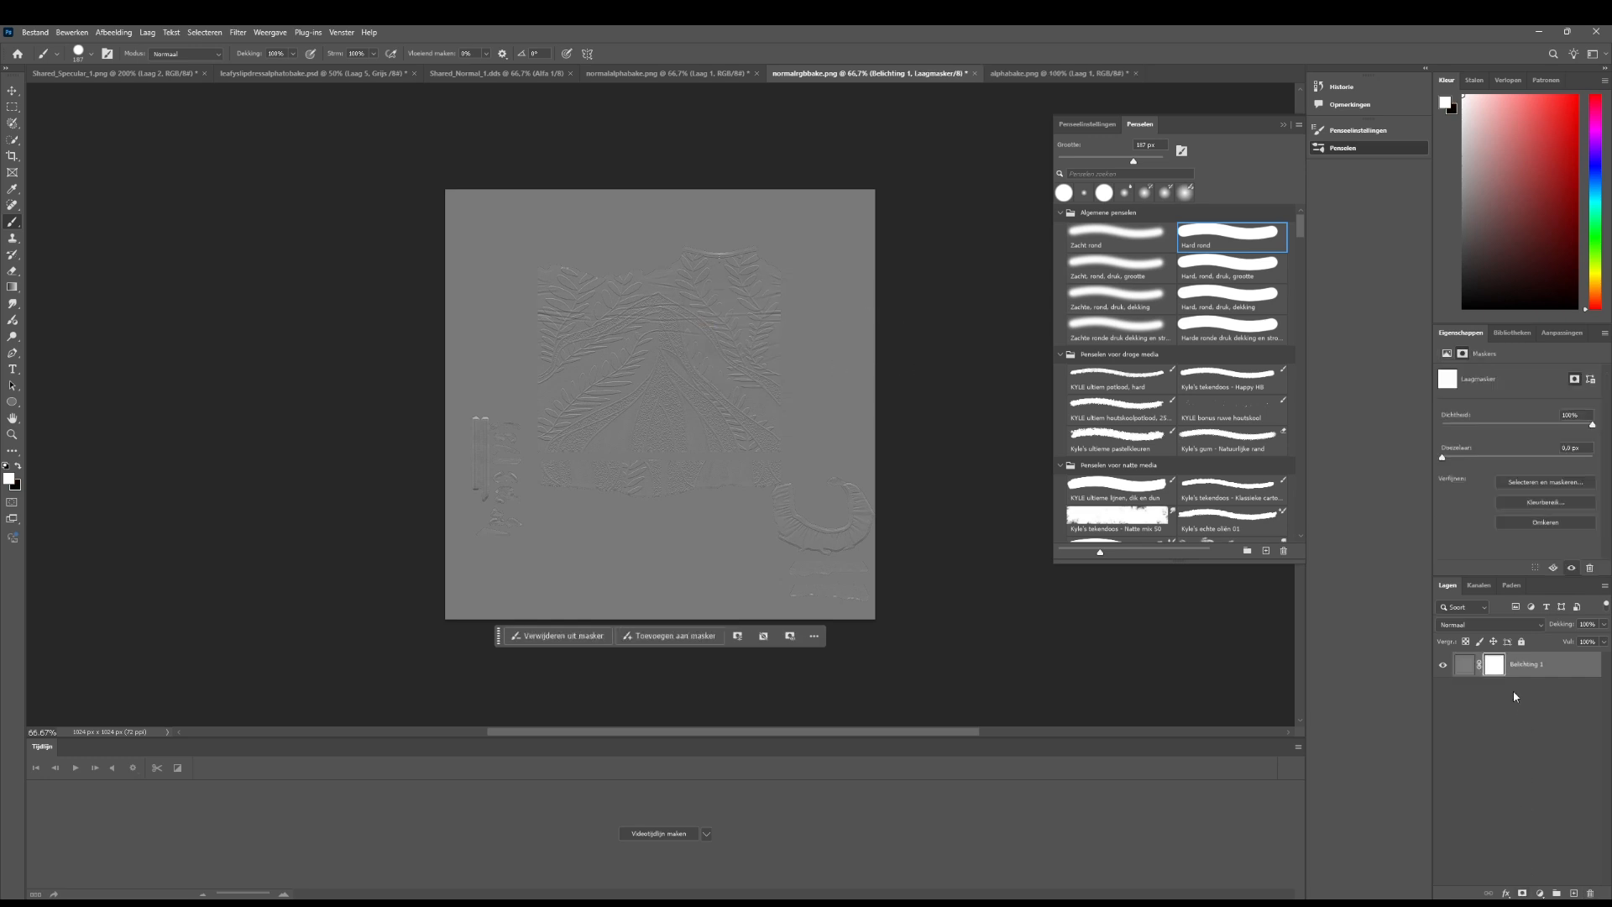
{"action": "left_click", "coordinate": [1478, 585]}
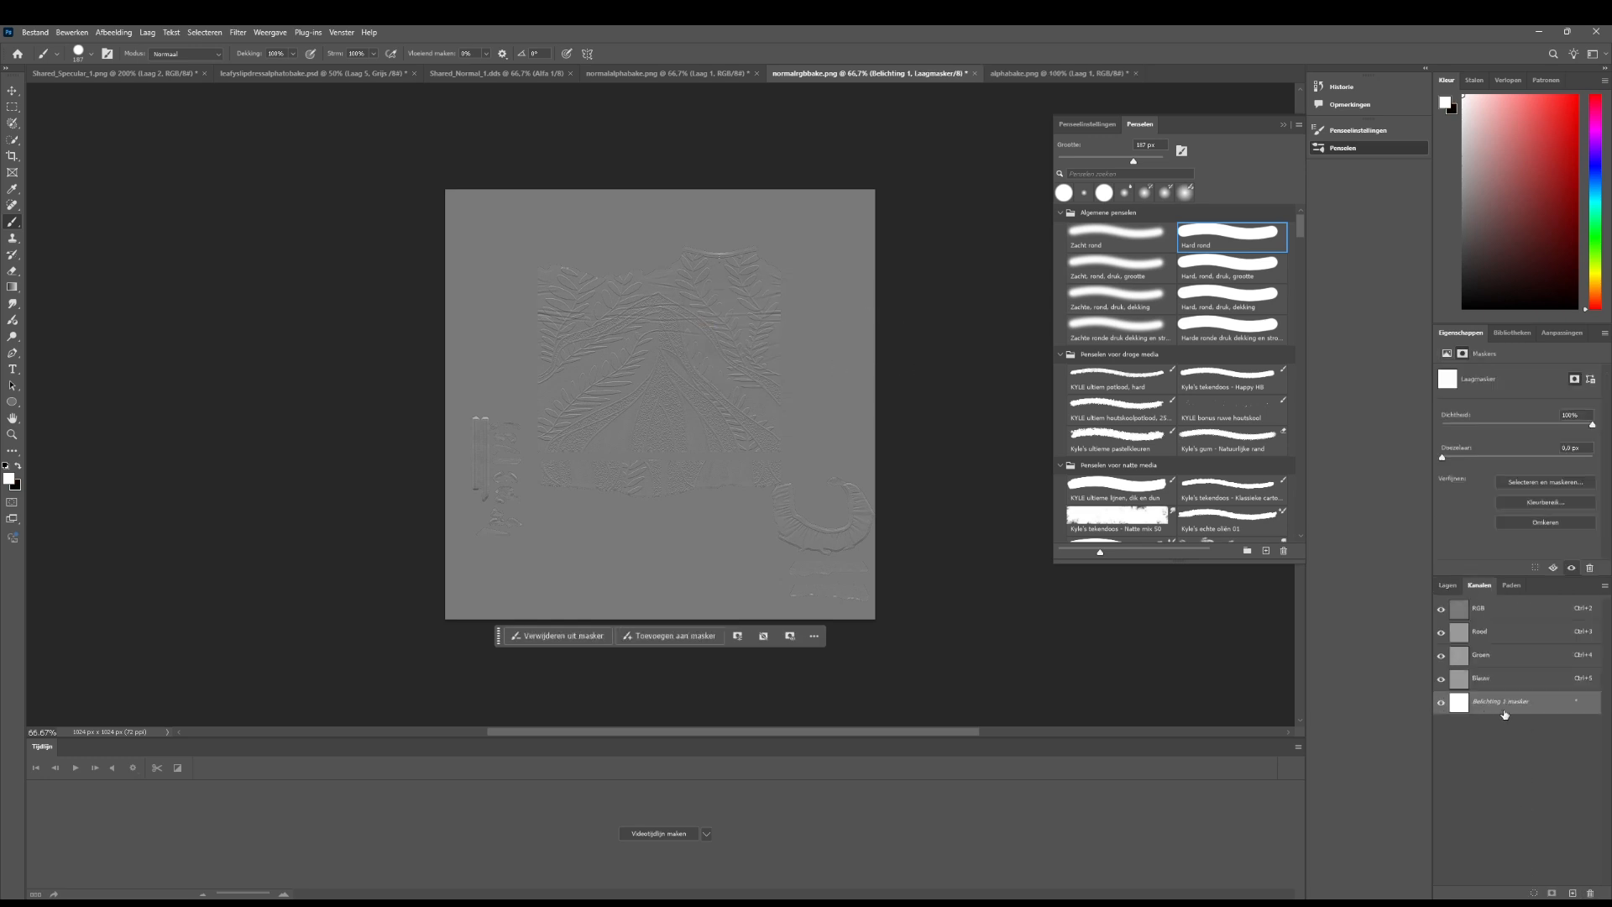
{"action": "key", "text": "ctrl+v"}
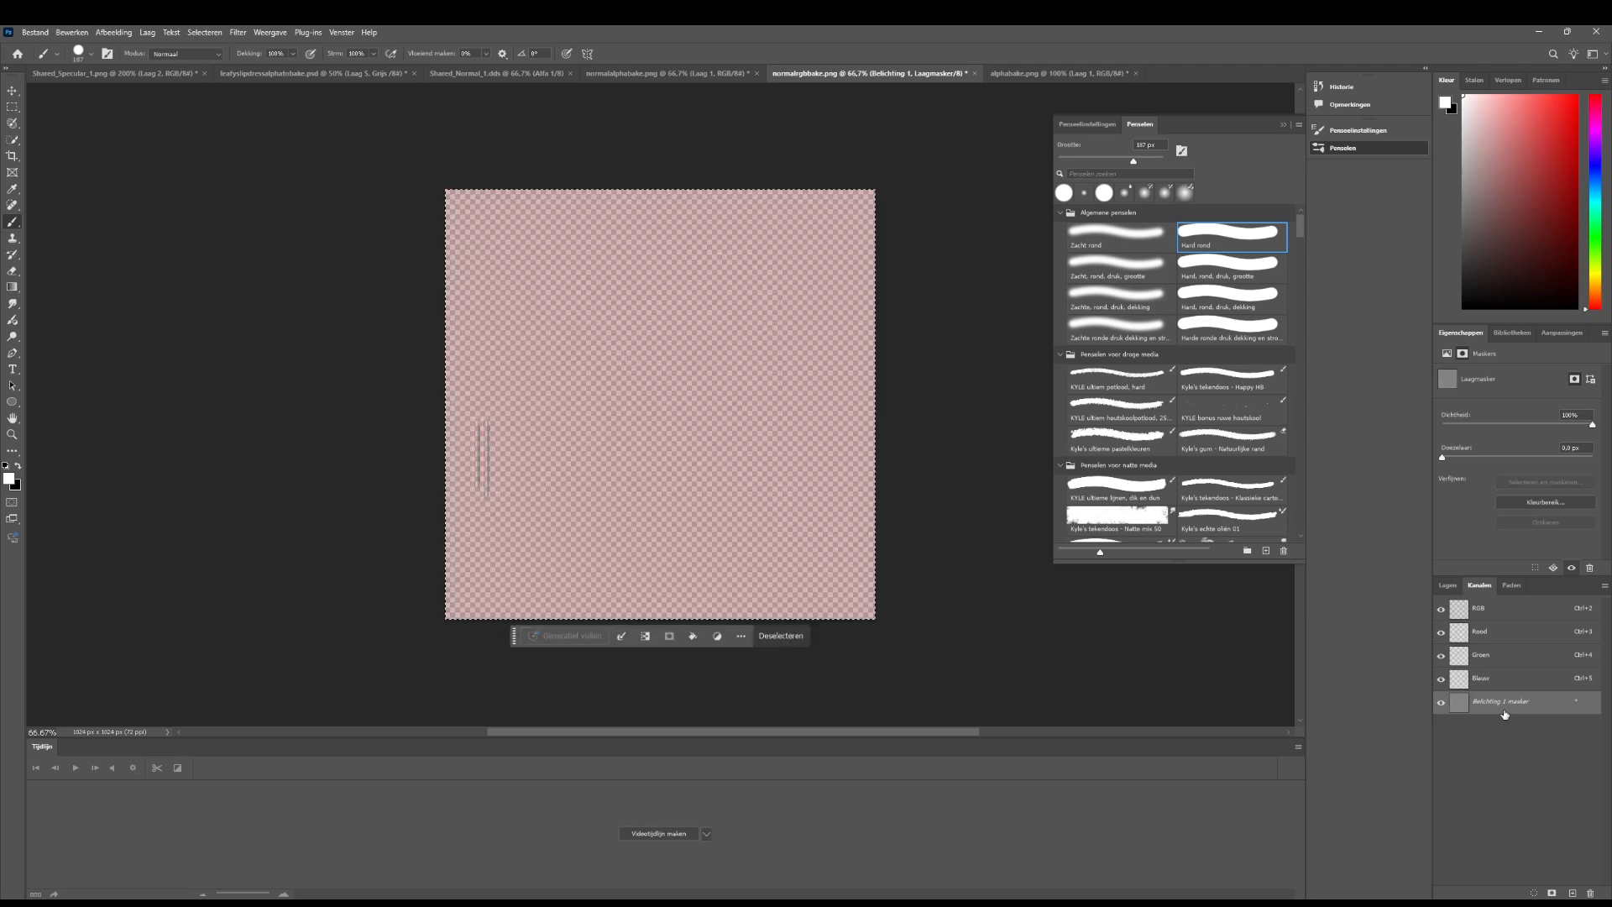
{"action": "left_click", "coordinate": [1444, 610]}
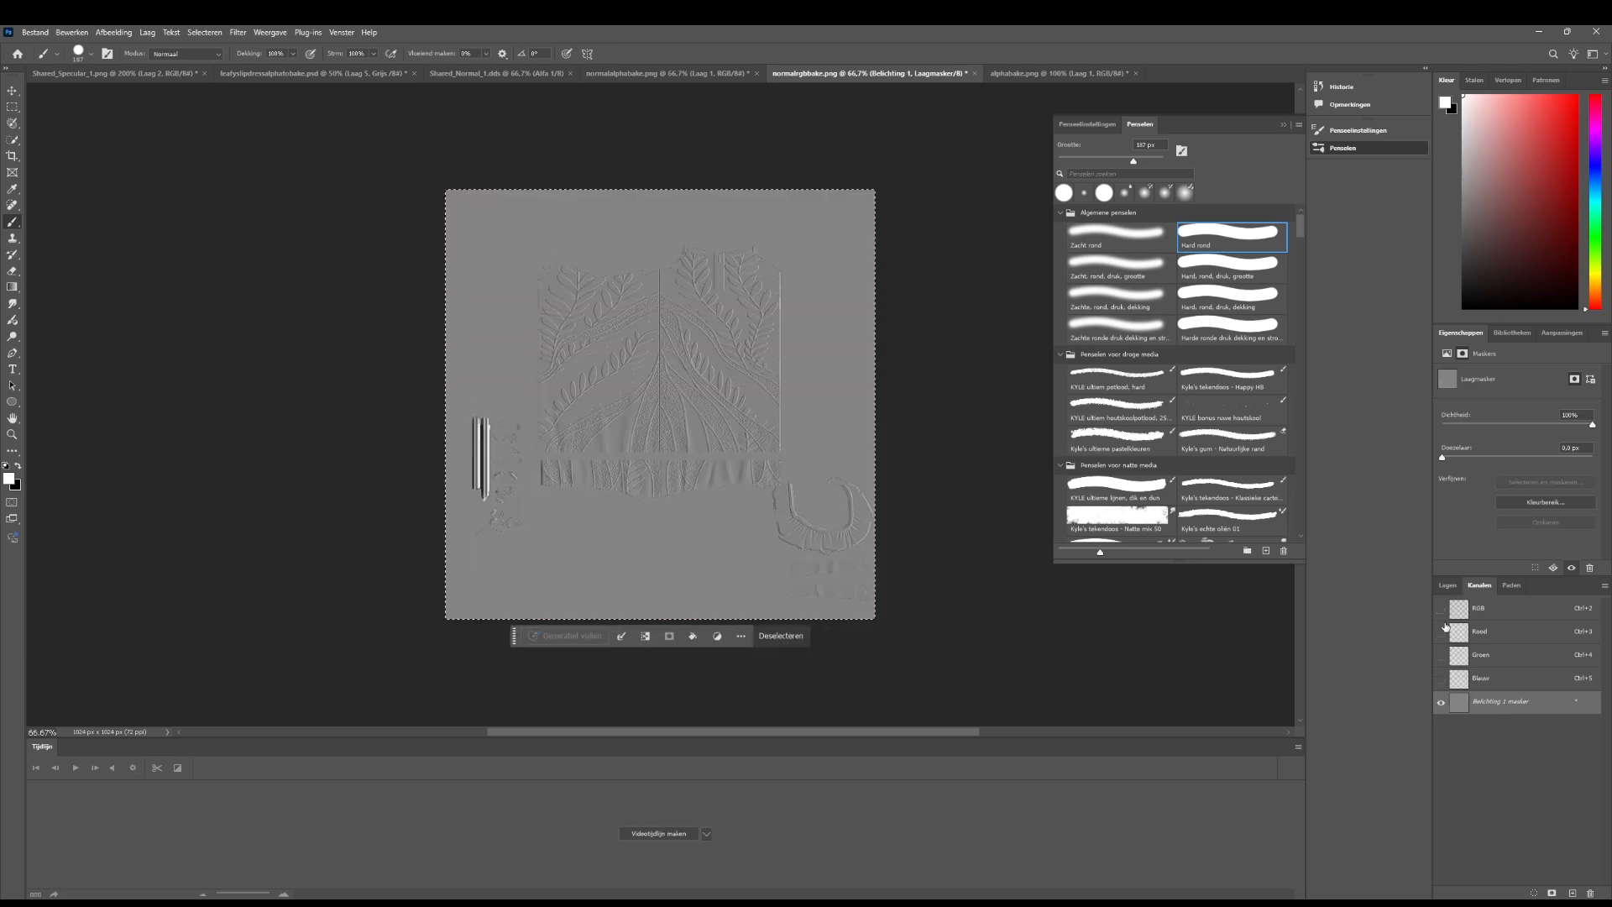
{"action": "left_click", "coordinate": [1444, 610]}
{"action": "left_click", "coordinate": [1441, 702]}
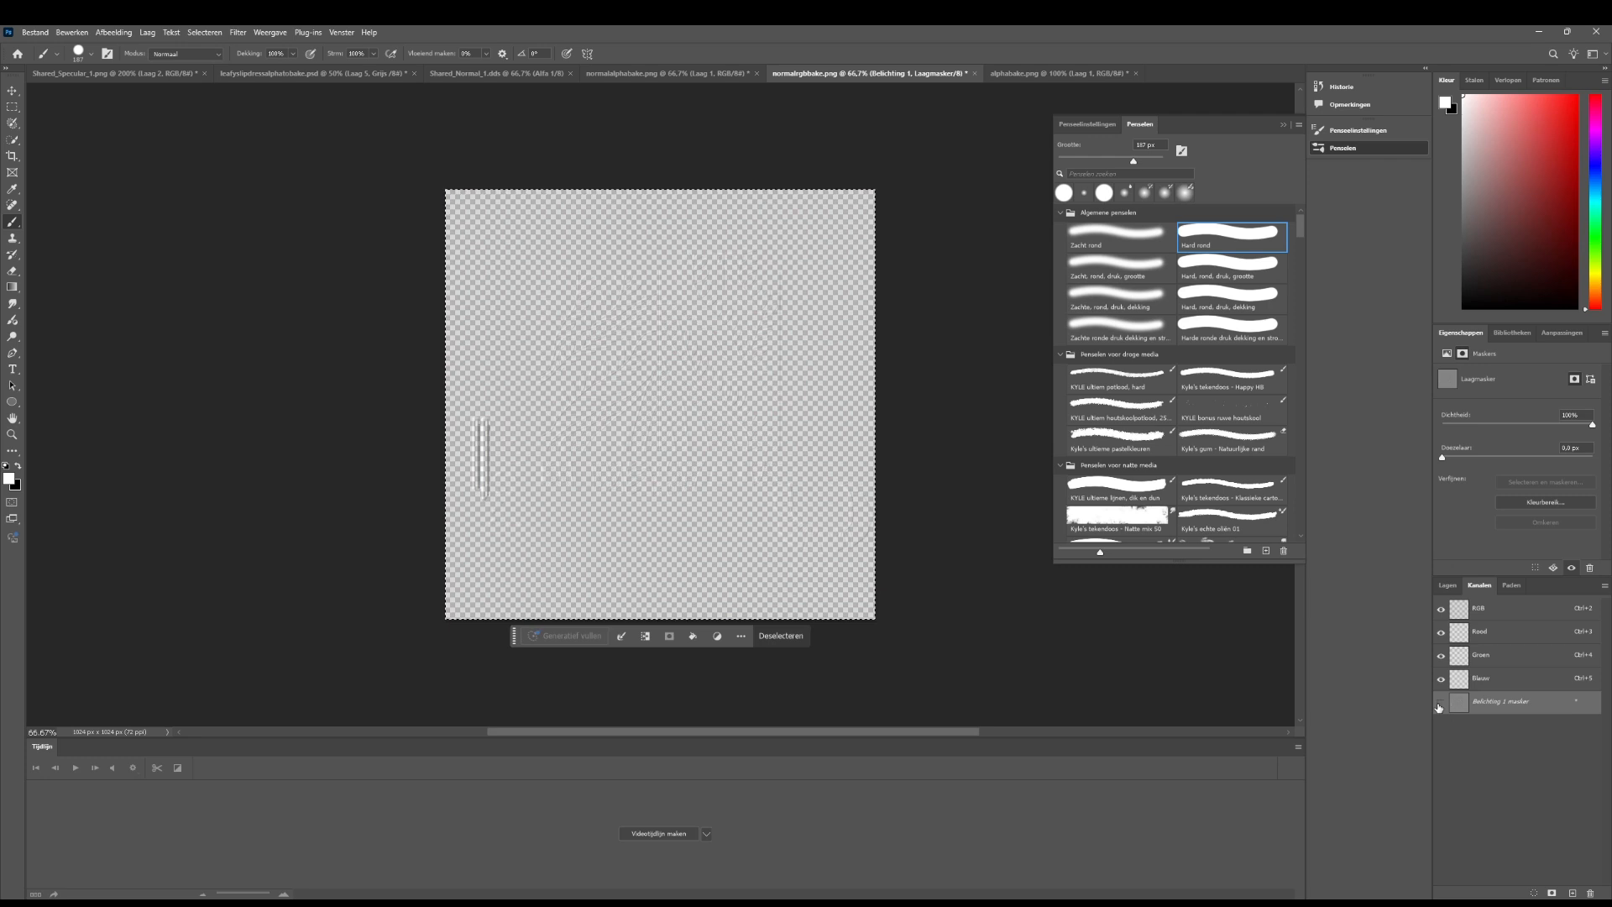
{"action": "left_click", "coordinate": [1440, 702]}
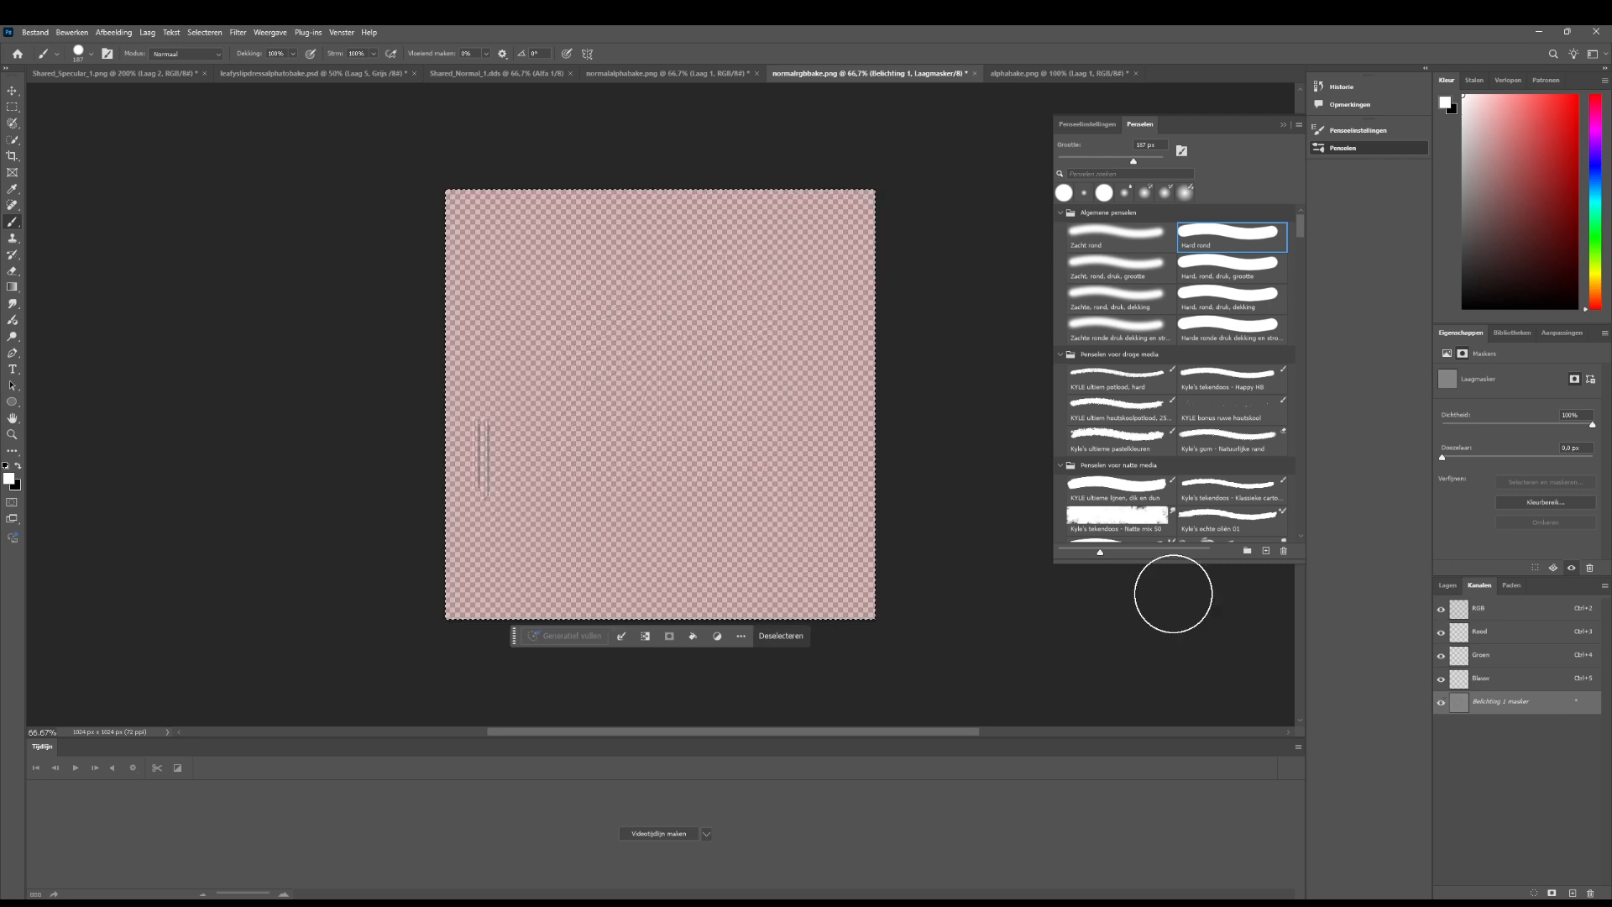
Start saving a copy of the masked image as leafyslipdressnormalmapts3 in the DDS - NVIDIA Texture Tools Exporter format
{"action": "left_click", "coordinate": [35, 32]}
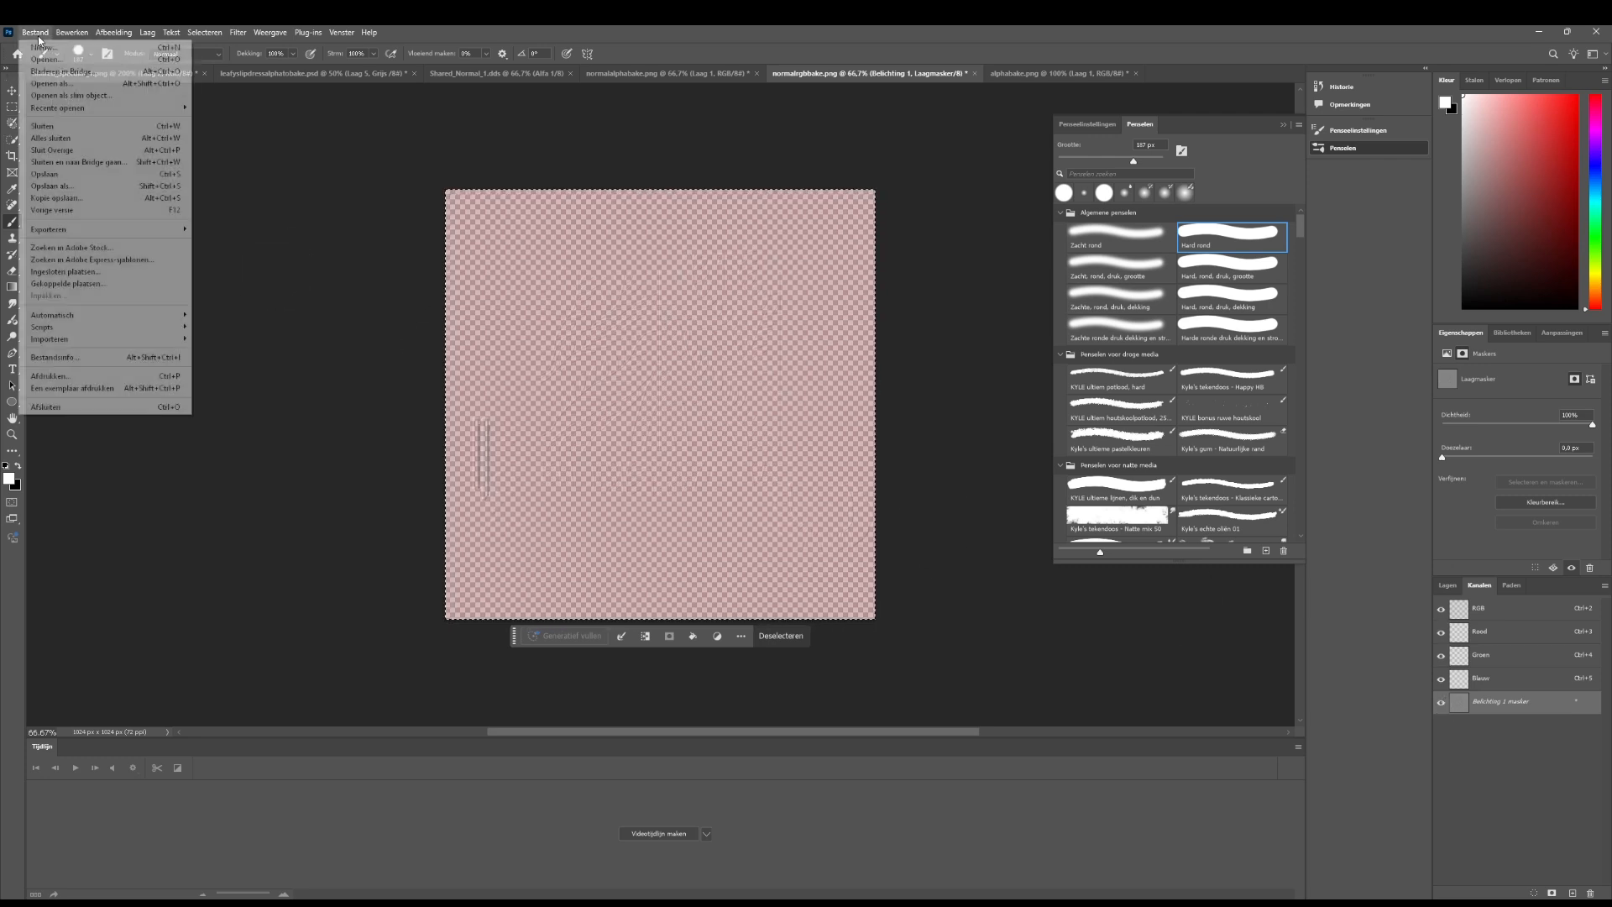
{"action": "left_click", "coordinate": [81, 205]}
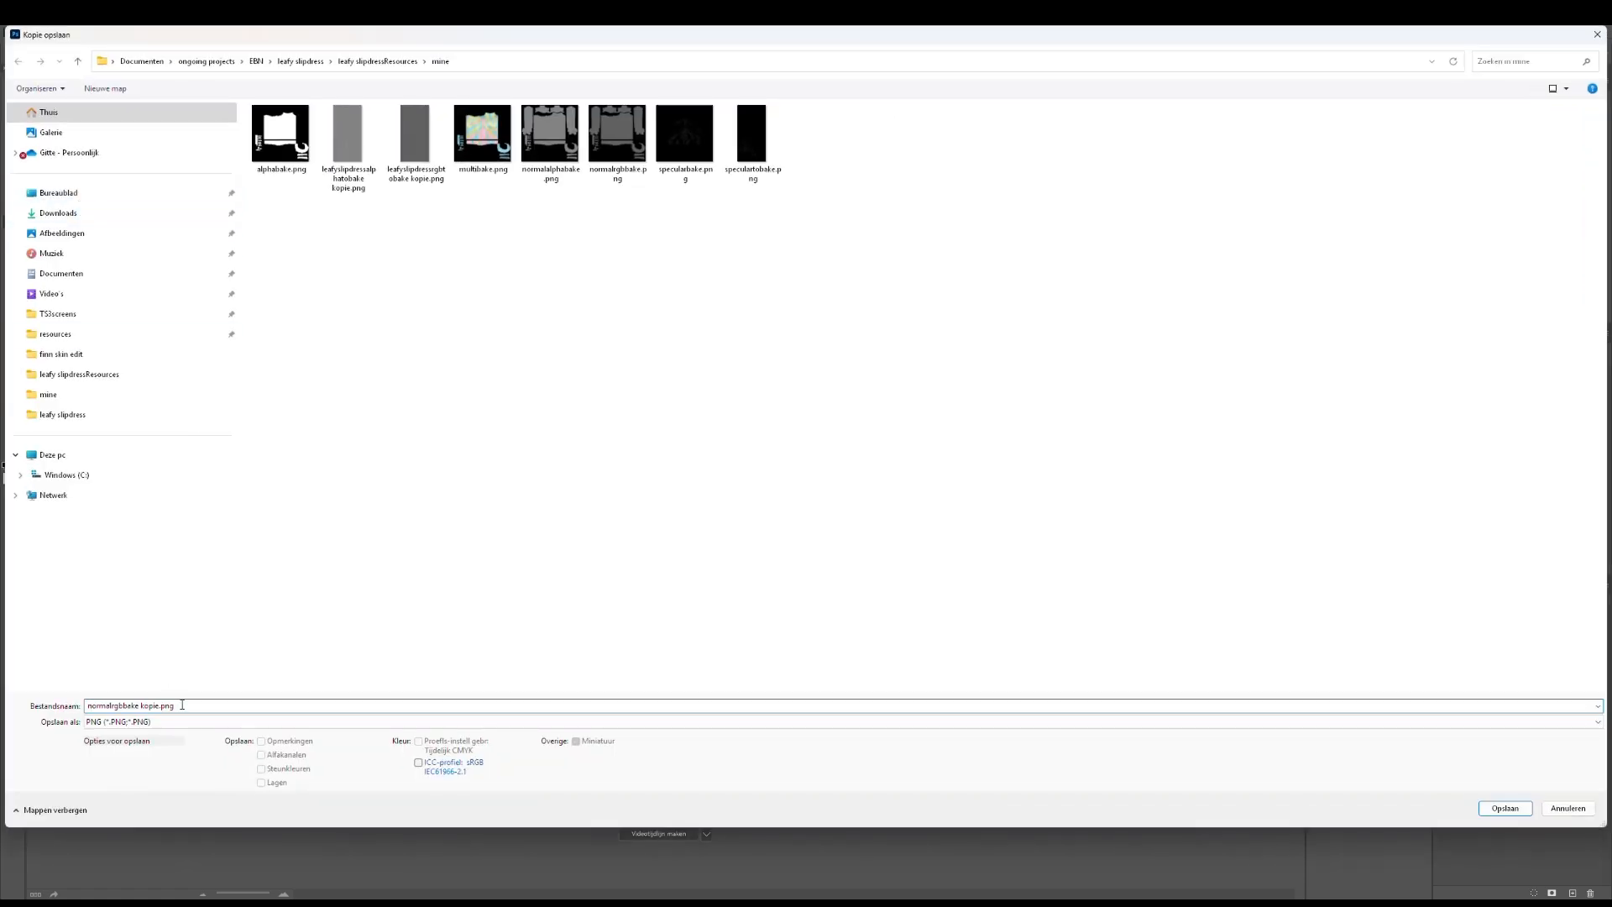
{"action": "type", "text": "leafyslipdre"}
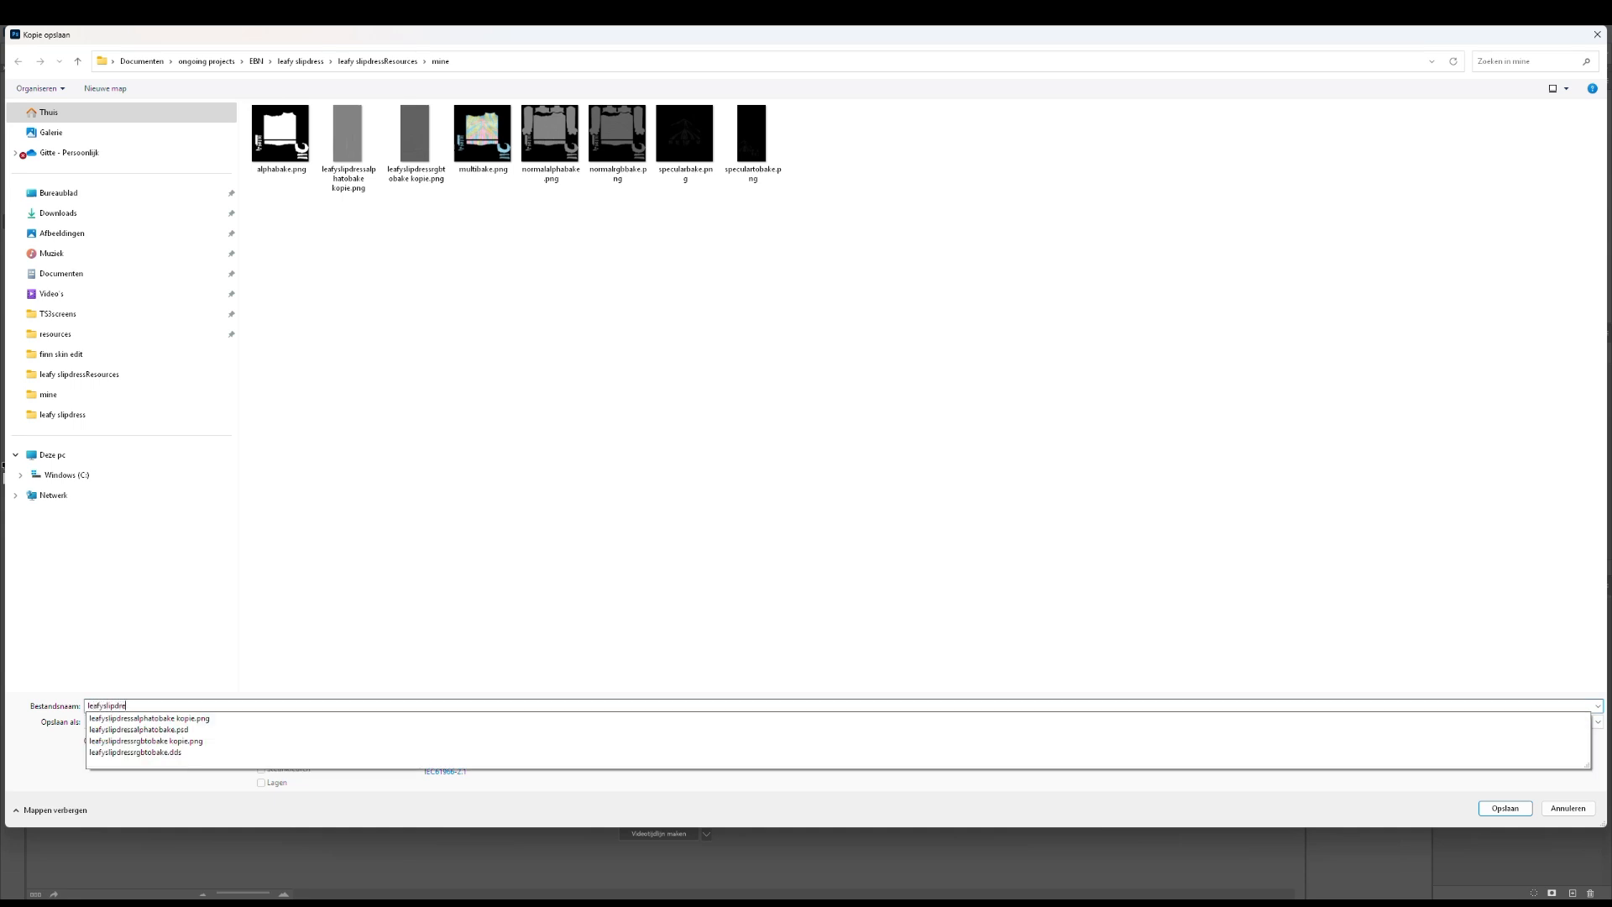
{"action": "type", "text": "ssnormalmapts3"}
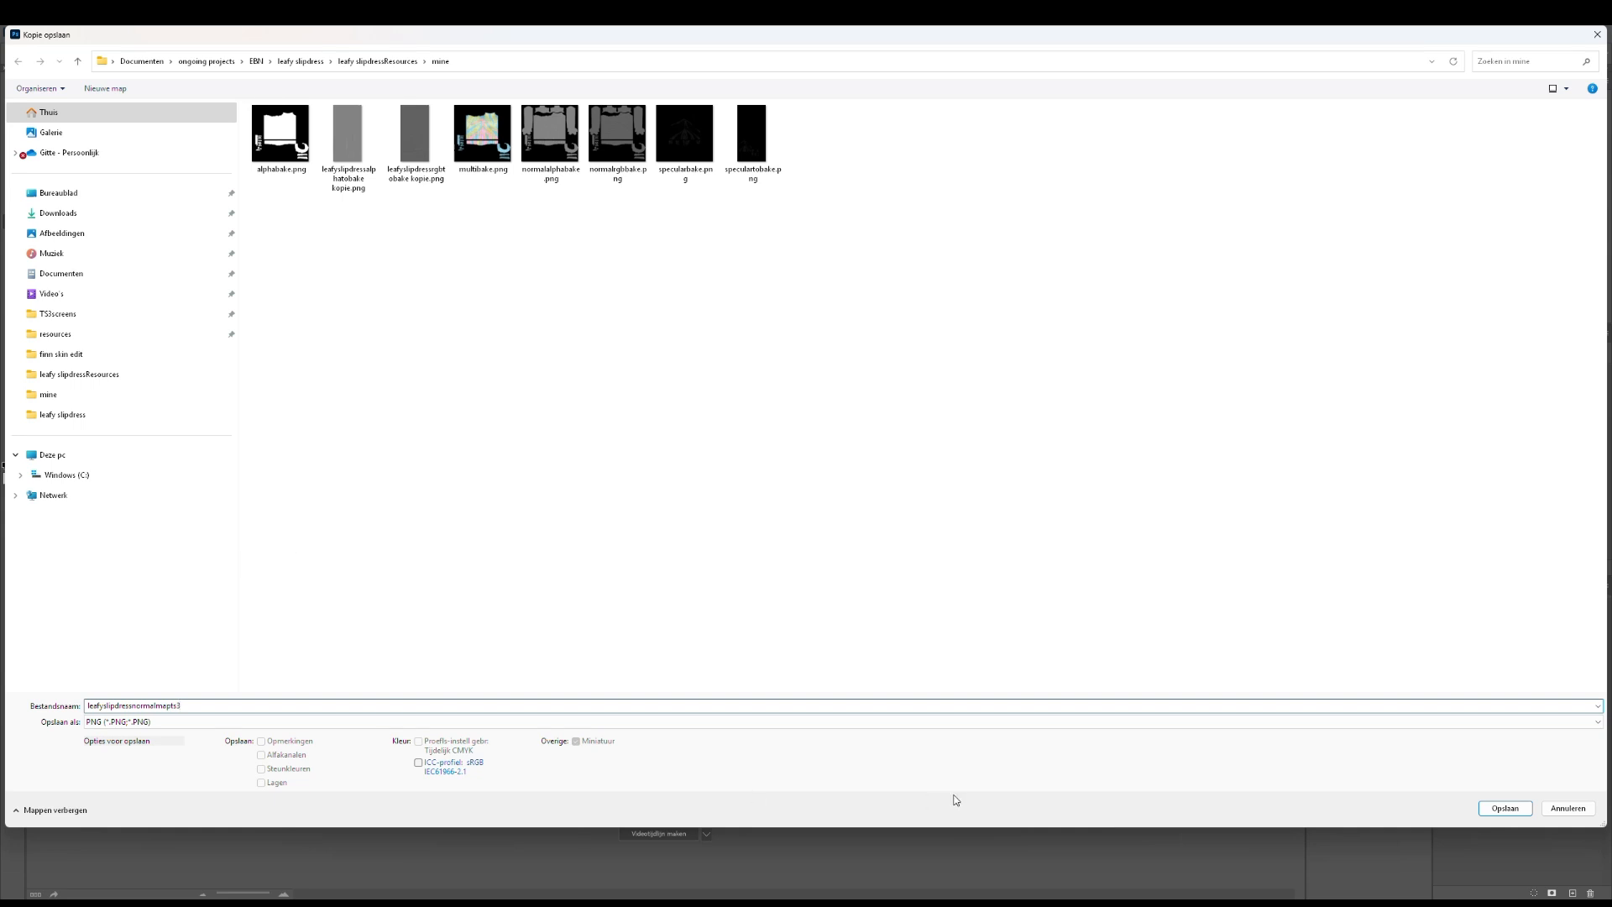
{"action": "left_click", "coordinate": [126, 722]}
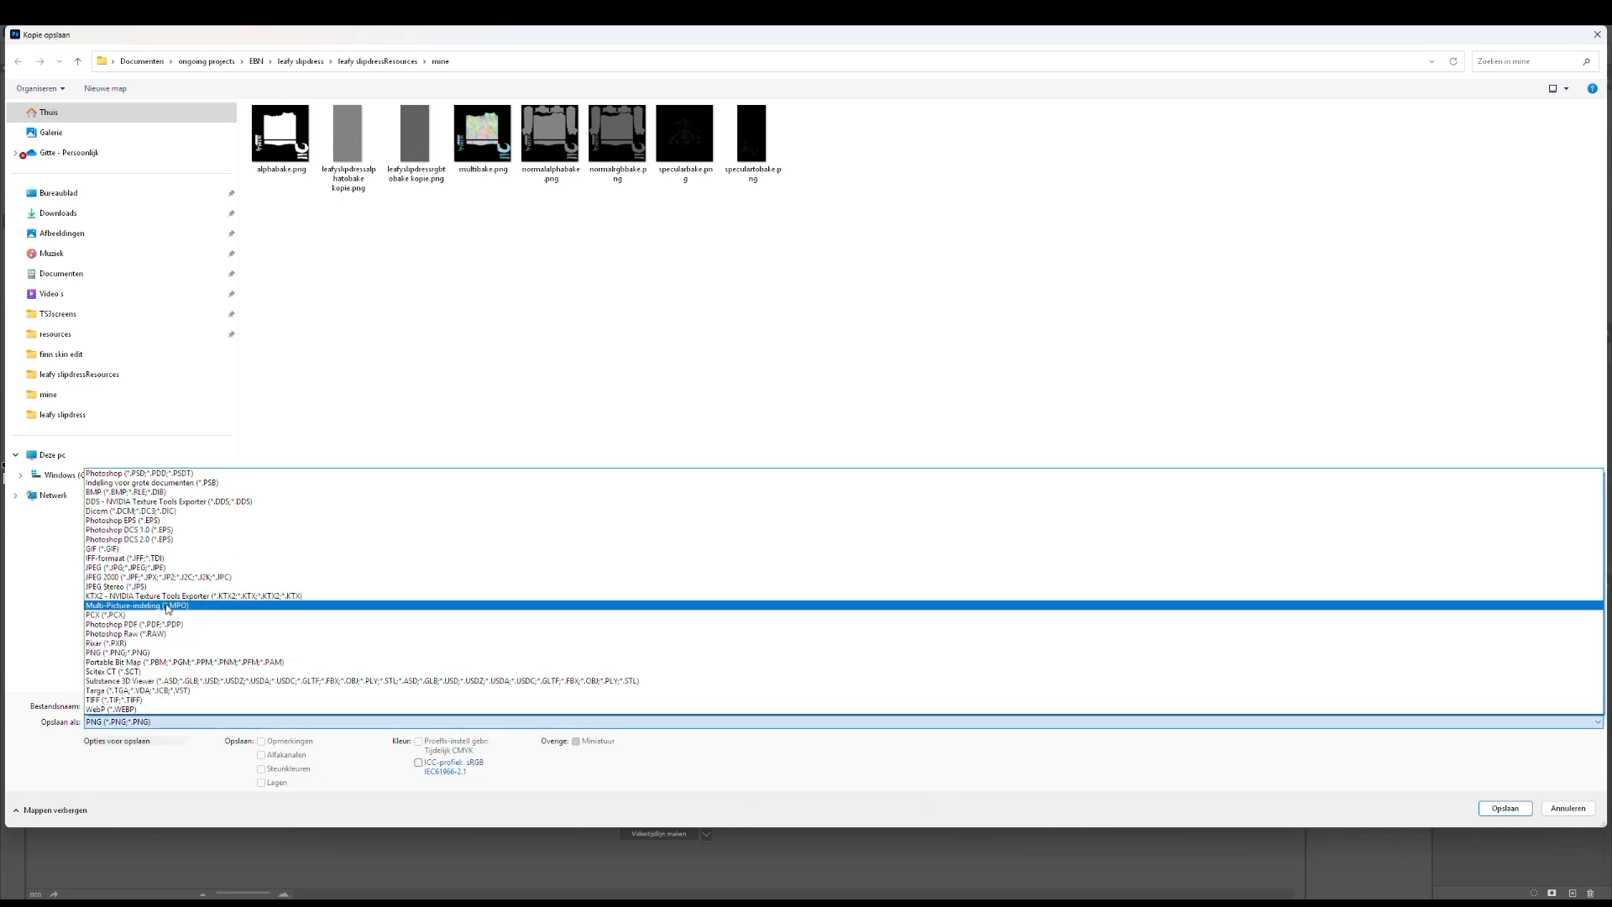
{"action": "left_click", "coordinate": [123, 501]}
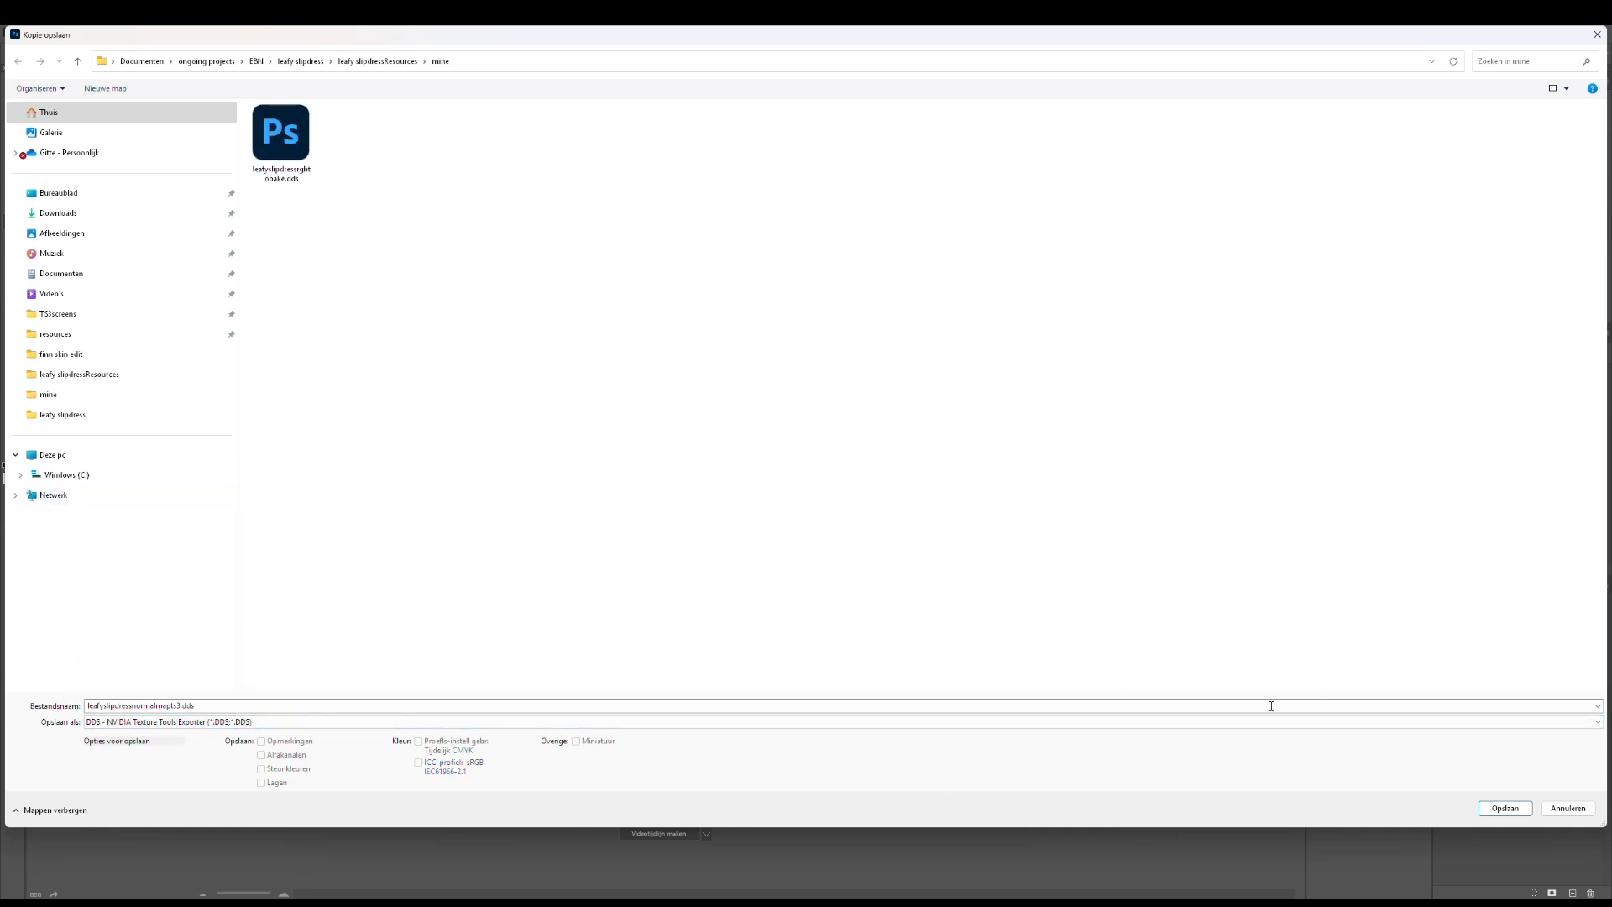
{"action": "left_click", "coordinate": [1496, 808]}
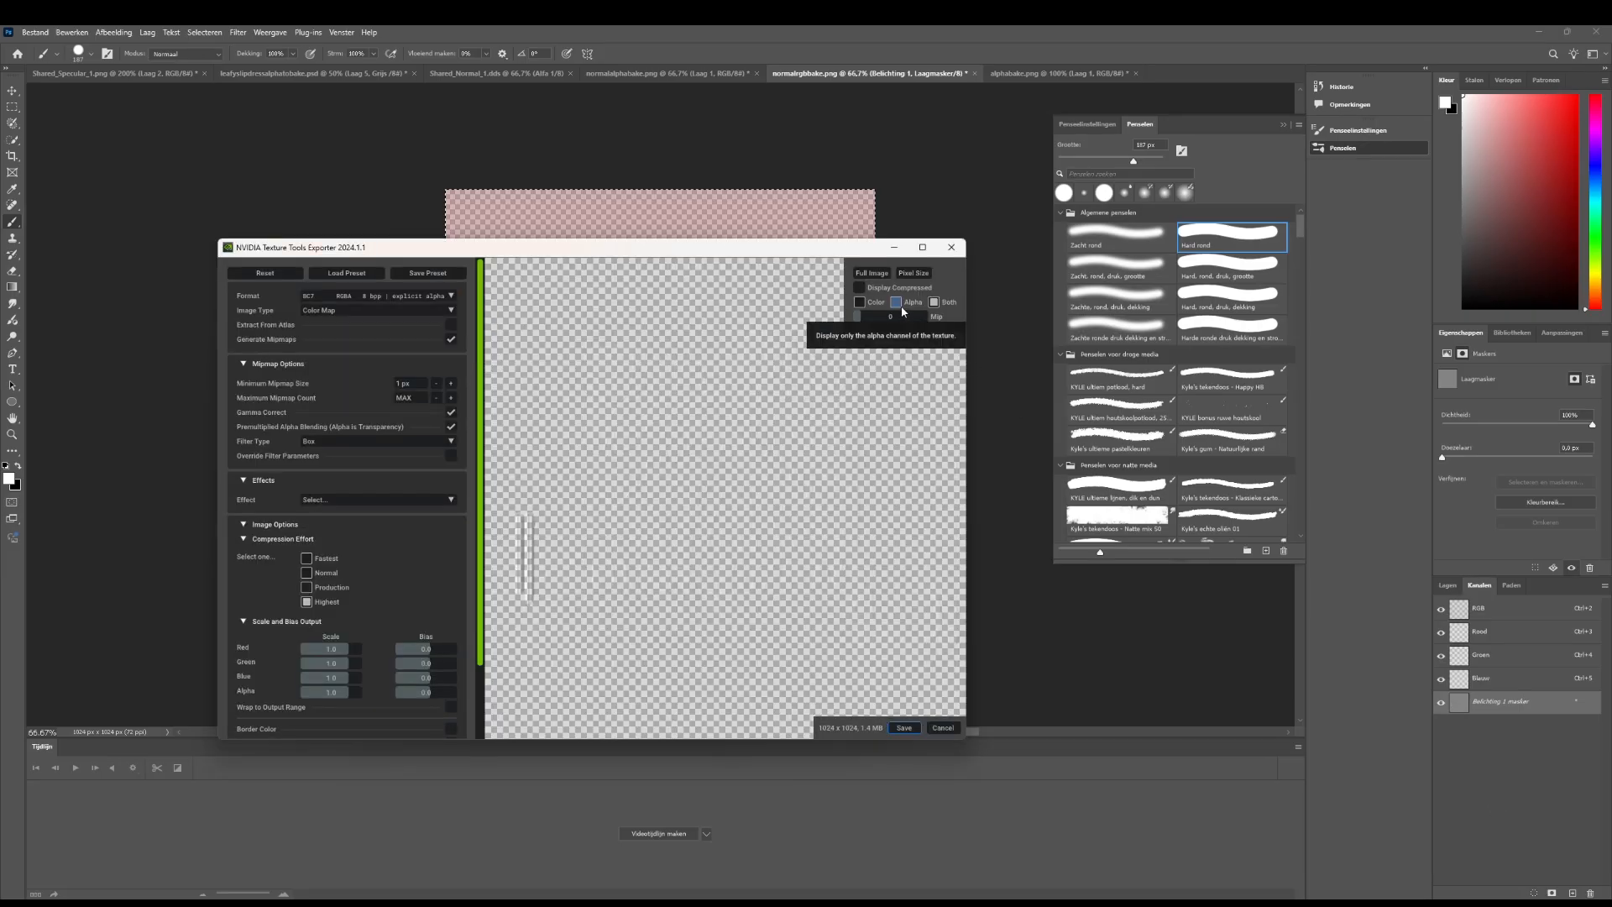
Compare the colour and alpha channels of the texture in the export preview, and close the exporter without saving
{"action": "left_click", "coordinate": [860, 303]}
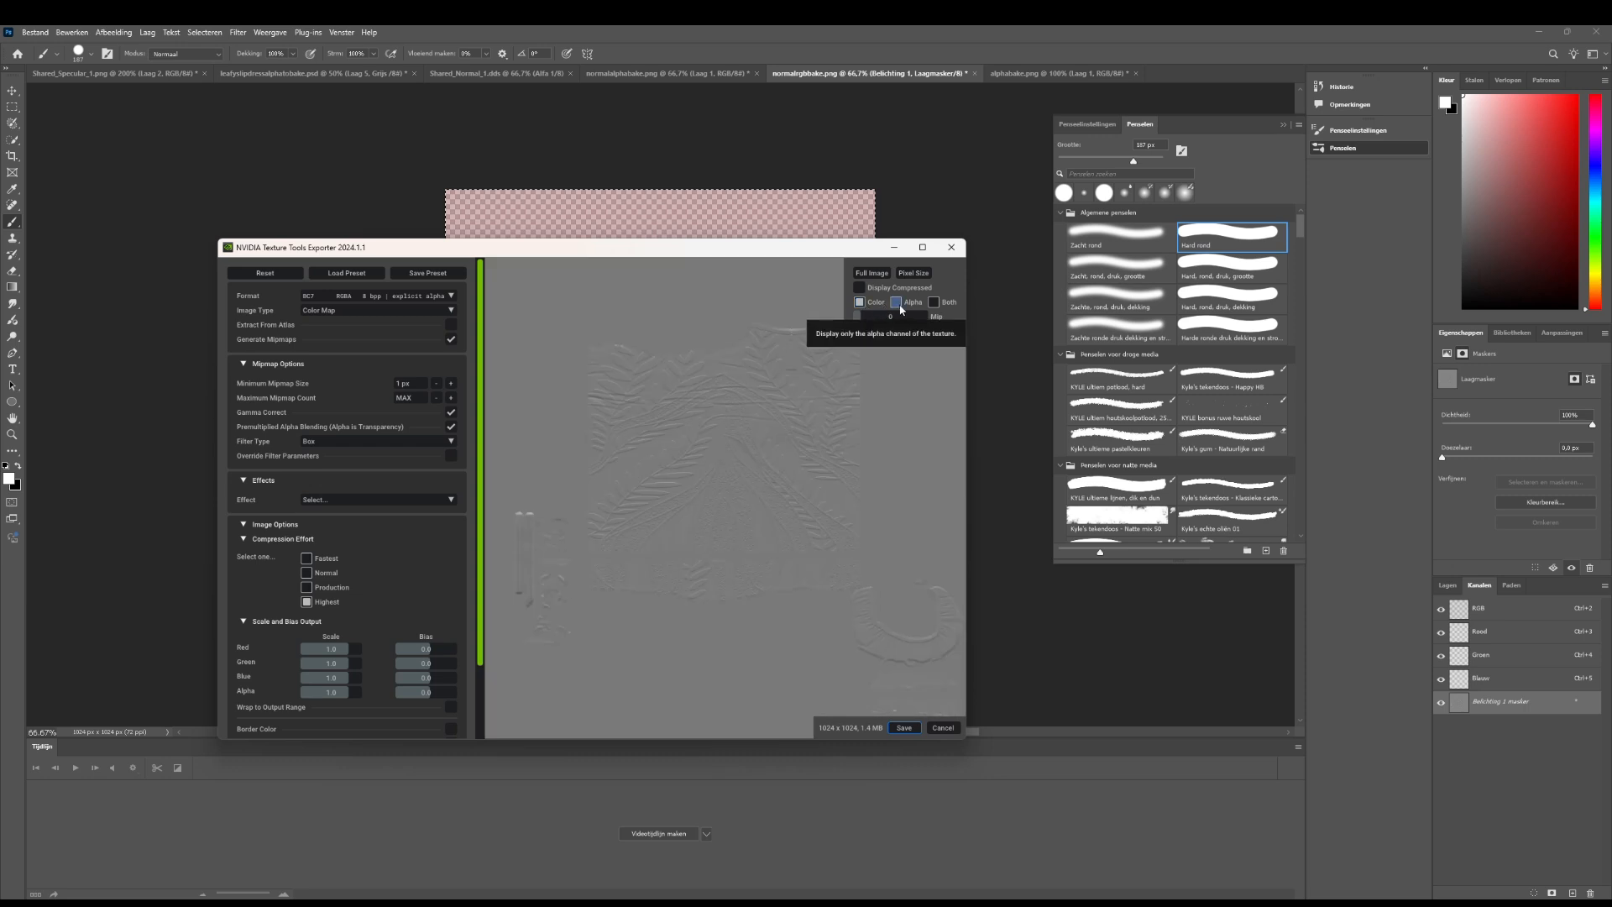
{"action": "left_click", "coordinate": [897, 304]}
{"action": "left_click", "coordinate": [856, 304]}
{"action": "left_click", "coordinate": [896, 304]}
{"action": "left_click", "coordinate": [858, 303]}
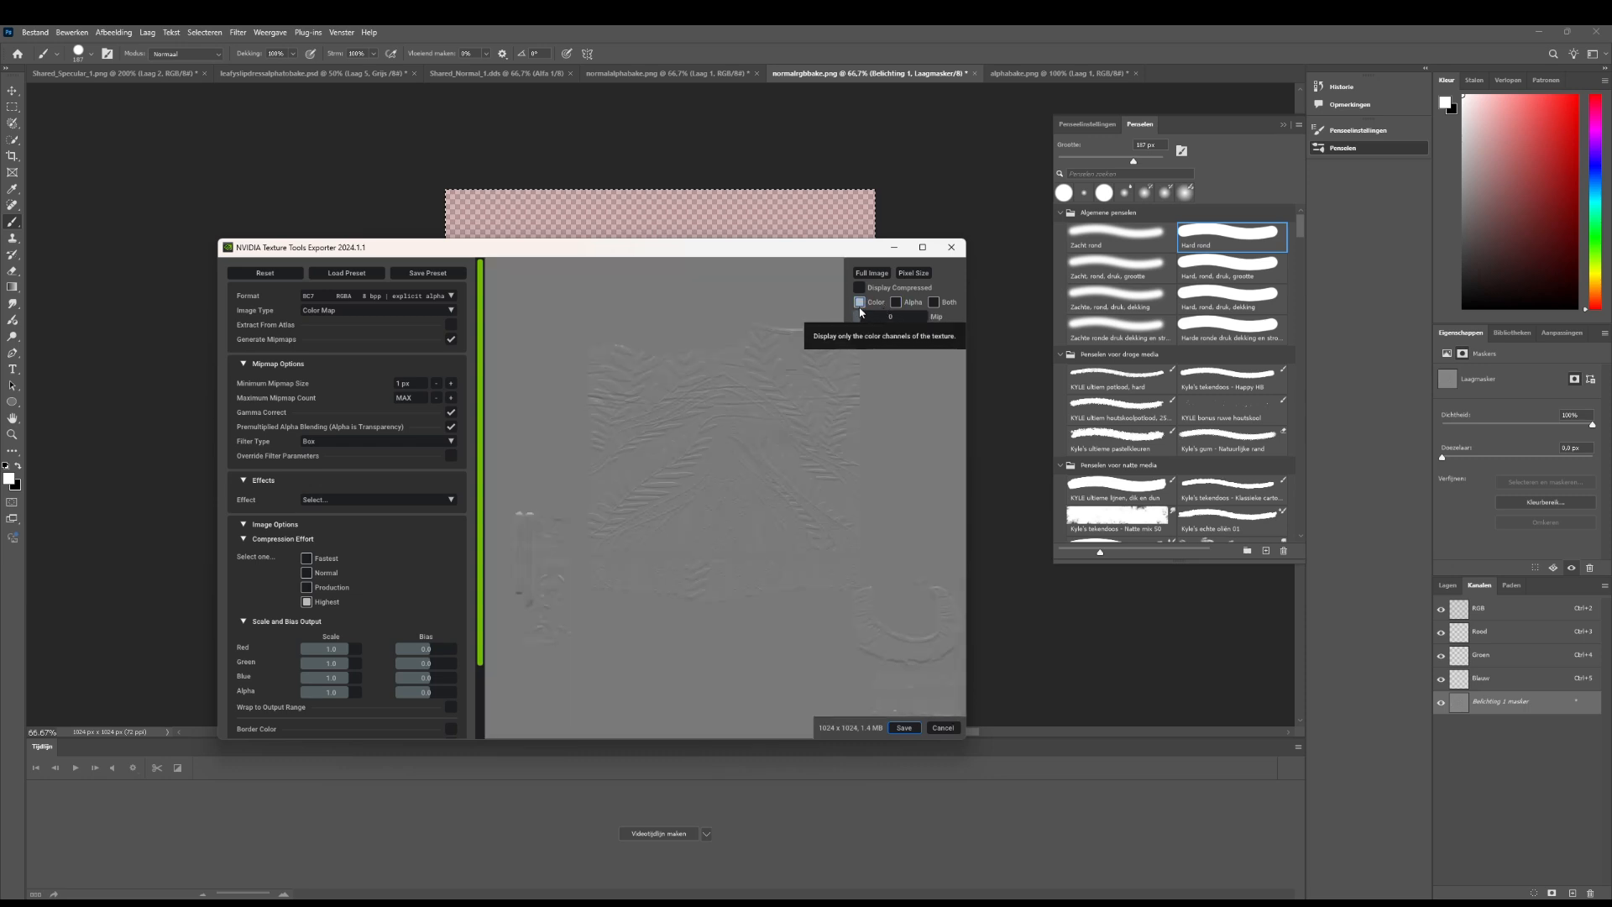
{"action": "left_click", "coordinate": [896, 304]}
{"action": "left_click", "coordinate": [862, 305]}
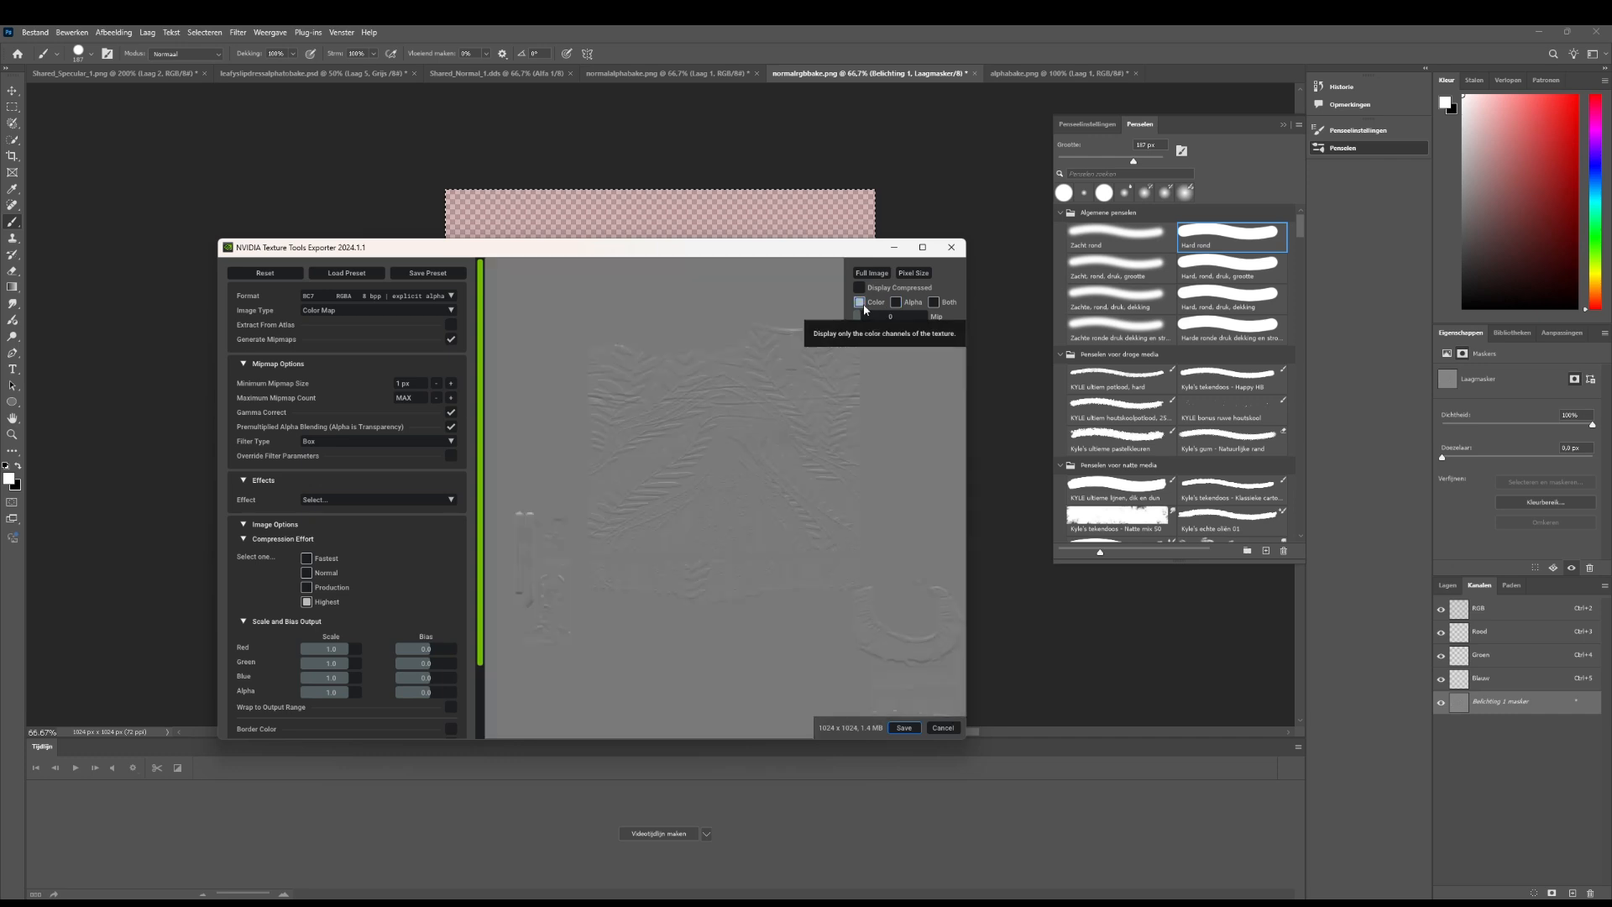
{"action": "left_click", "coordinate": [897, 304]}
{"action": "left_click", "coordinate": [897, 304]}
{"action": "left_click", "coordinate": [859, 304]}
{"action": "left_click", "coordinate": [896, 304]}
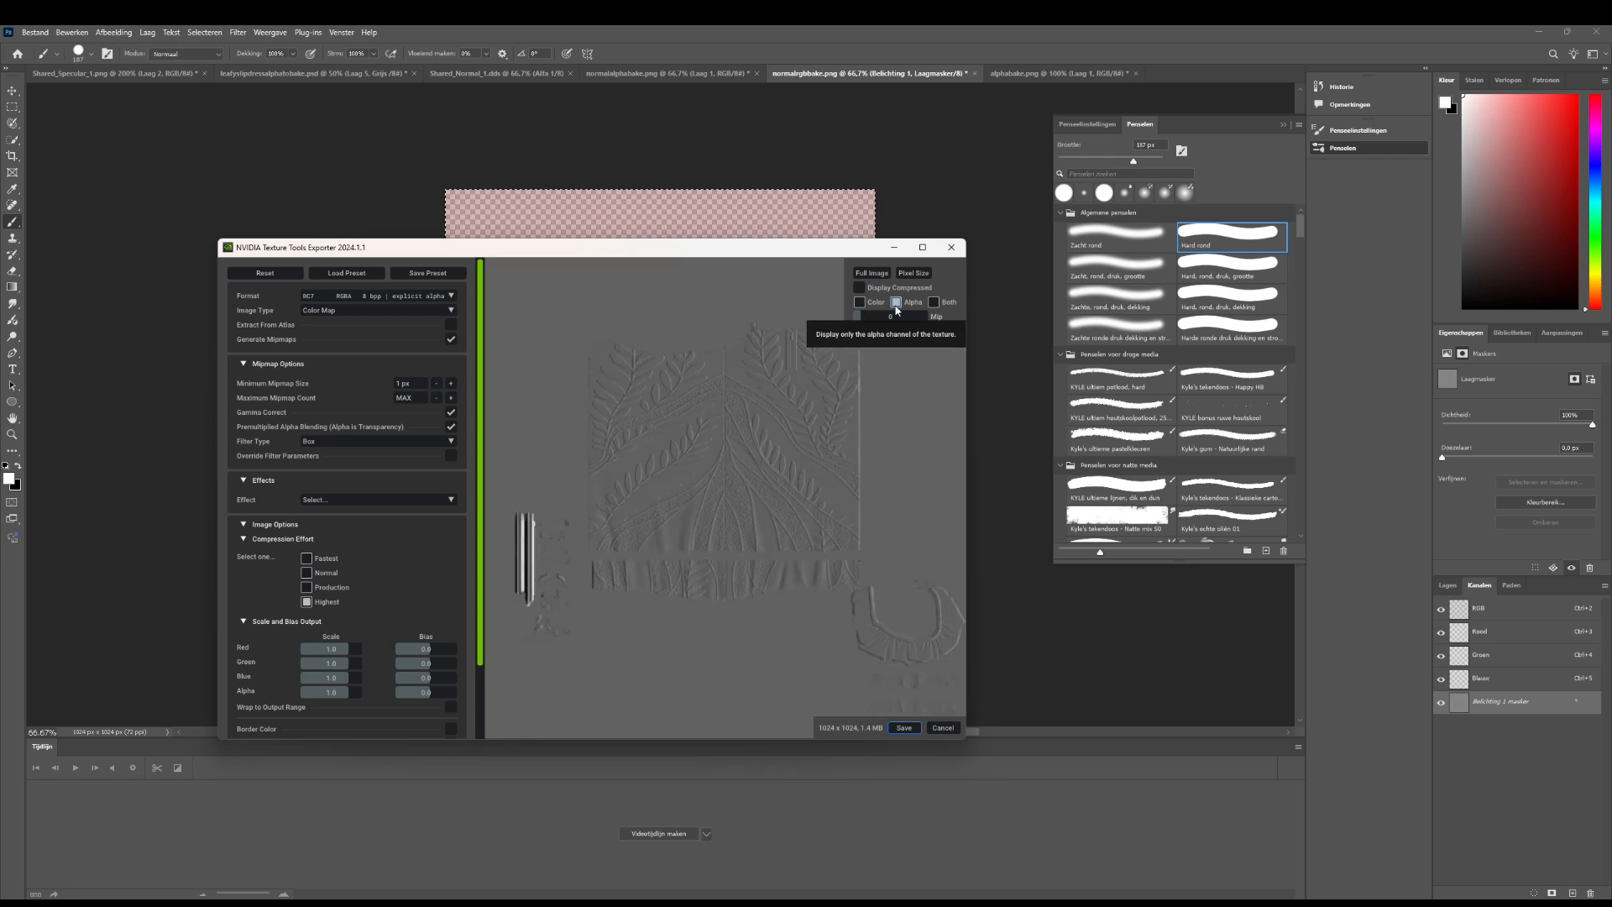
{"action": "left_click", "coordinate": [951, 250]}
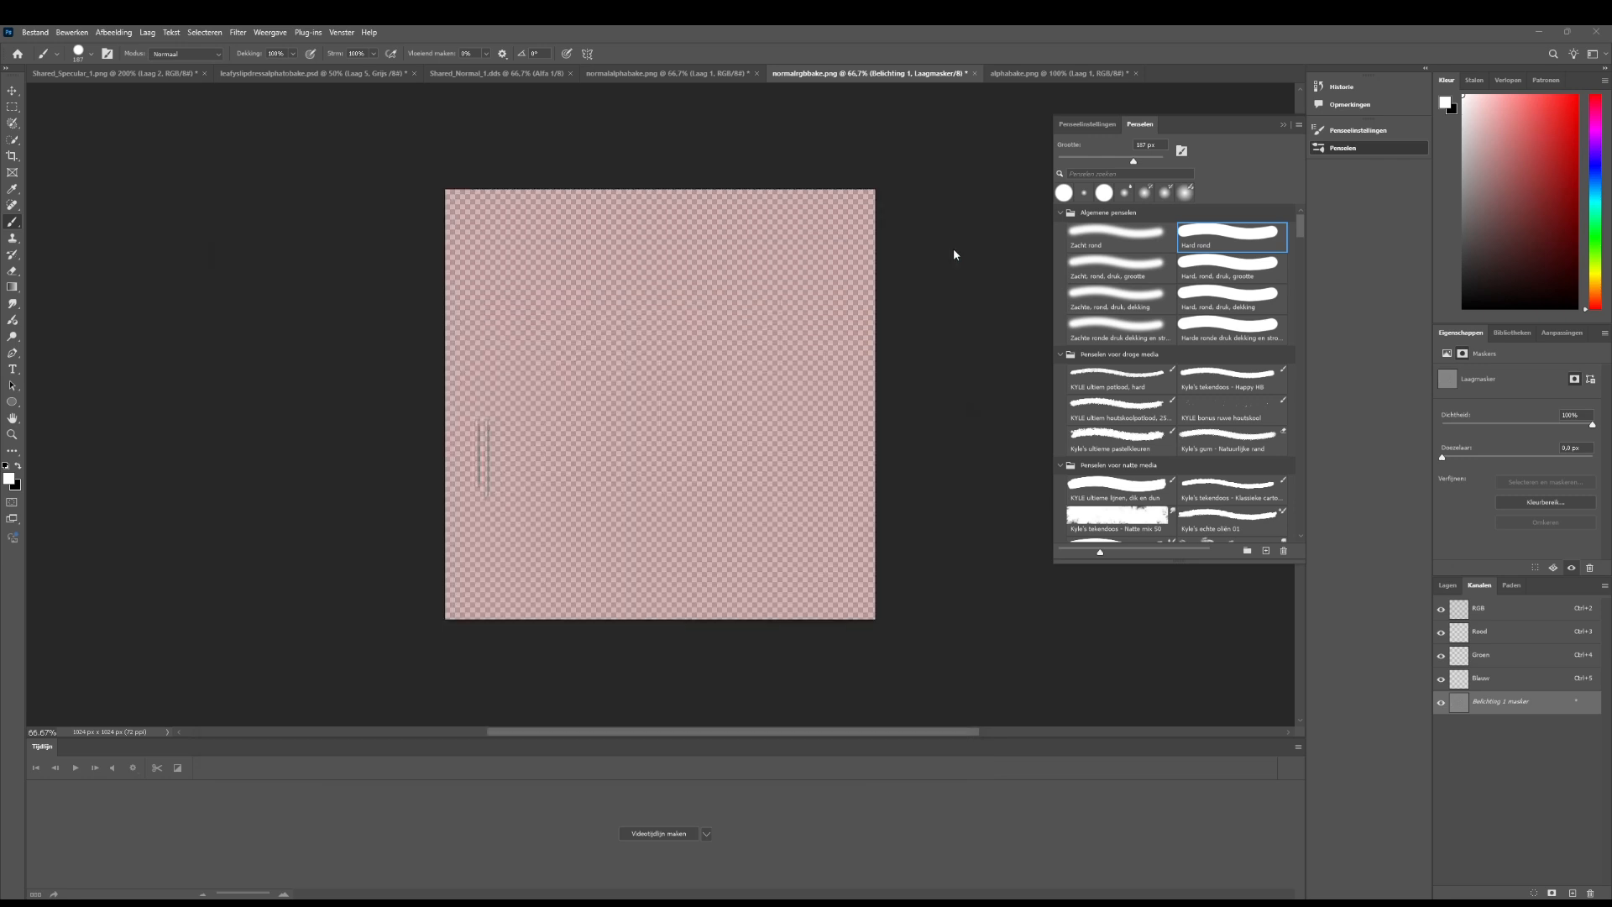
Compare normalrgbbake.png with normalalphabake.png and undo its recent edits back to before the Exposure adjustment
{"action": "left_click", "coordinate": [656, 74]}
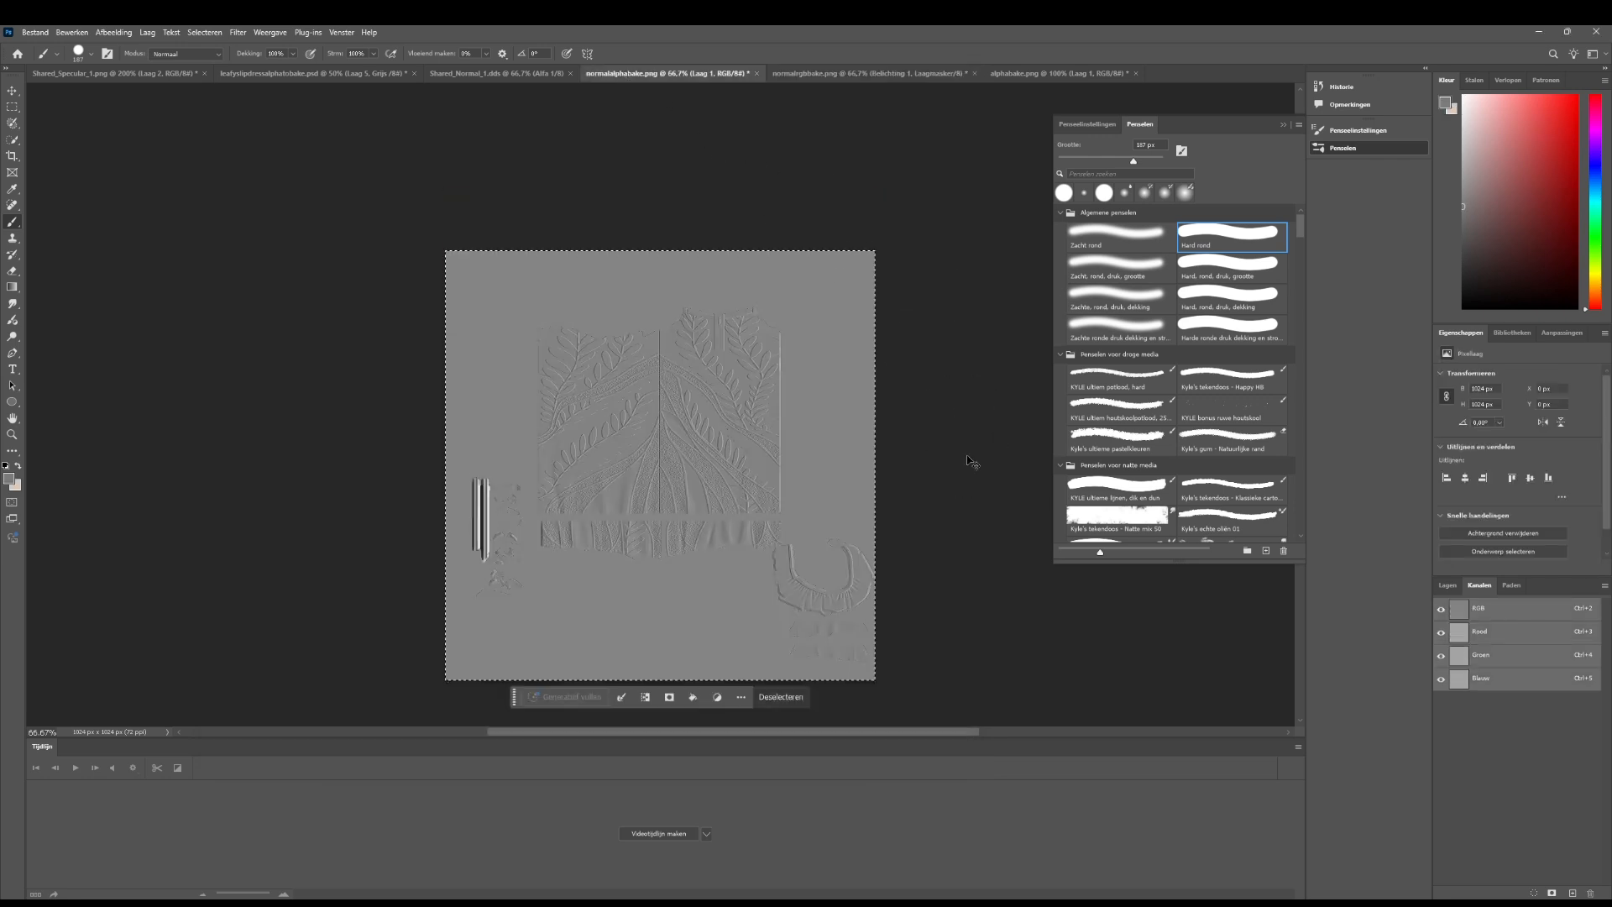
{"action": "left_click", "coordinate": [846, 74]}
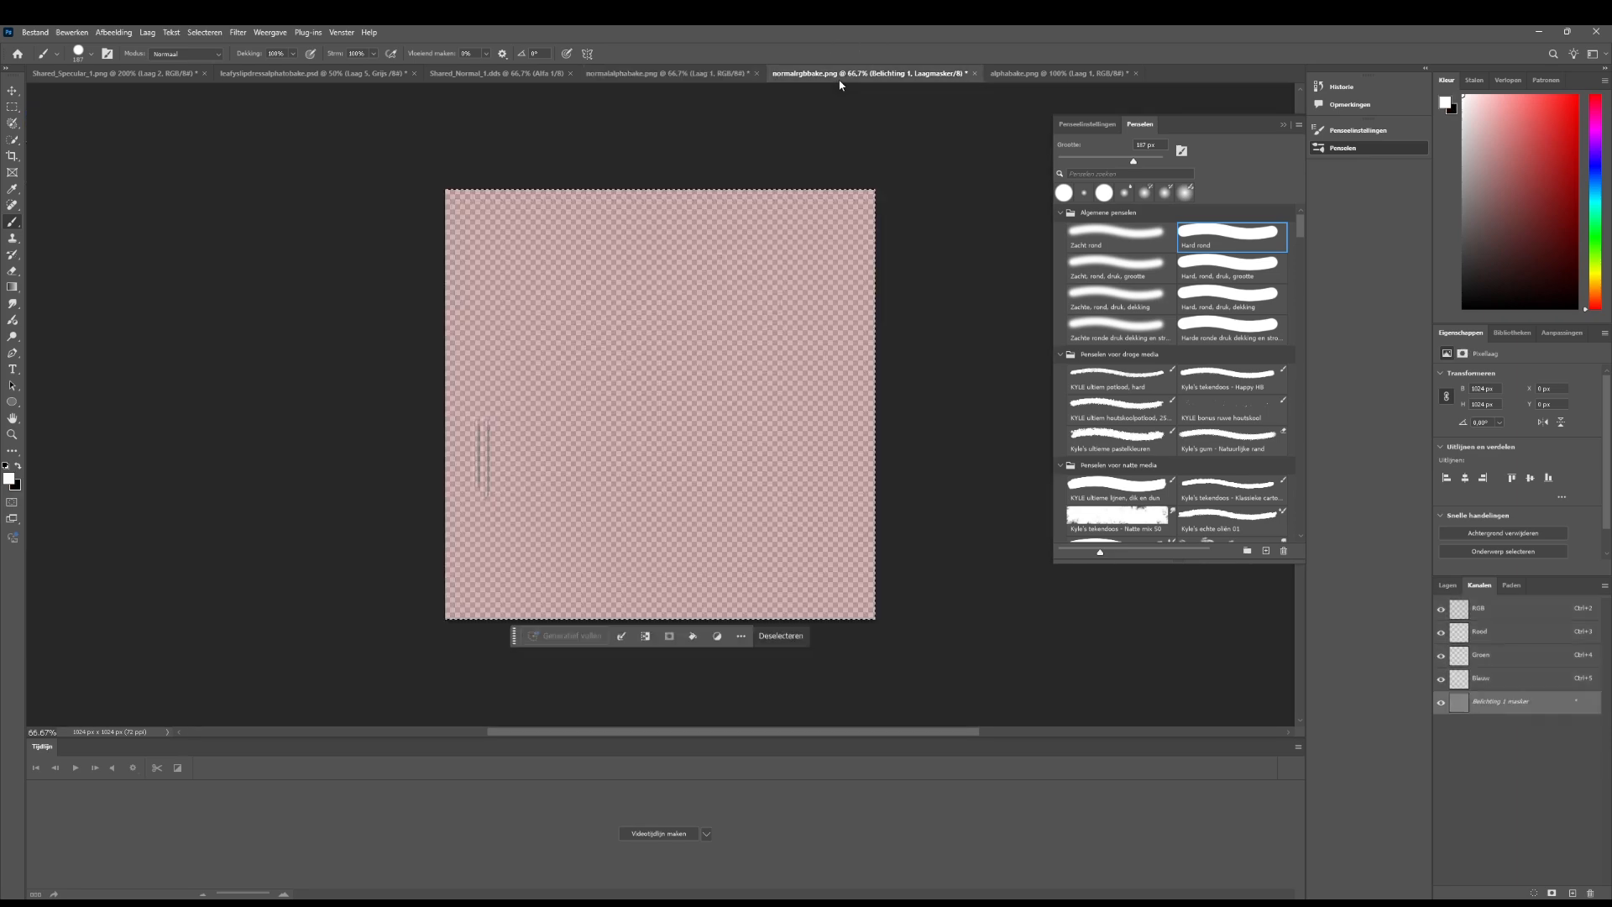
{"action": "key", "text": "ctrl+z"}
{"action": "key", "text": "ctrl+z"}
{"action": "key", "text": "ctrl+z"}
{"action": "key", "text": "ctrl+z"}
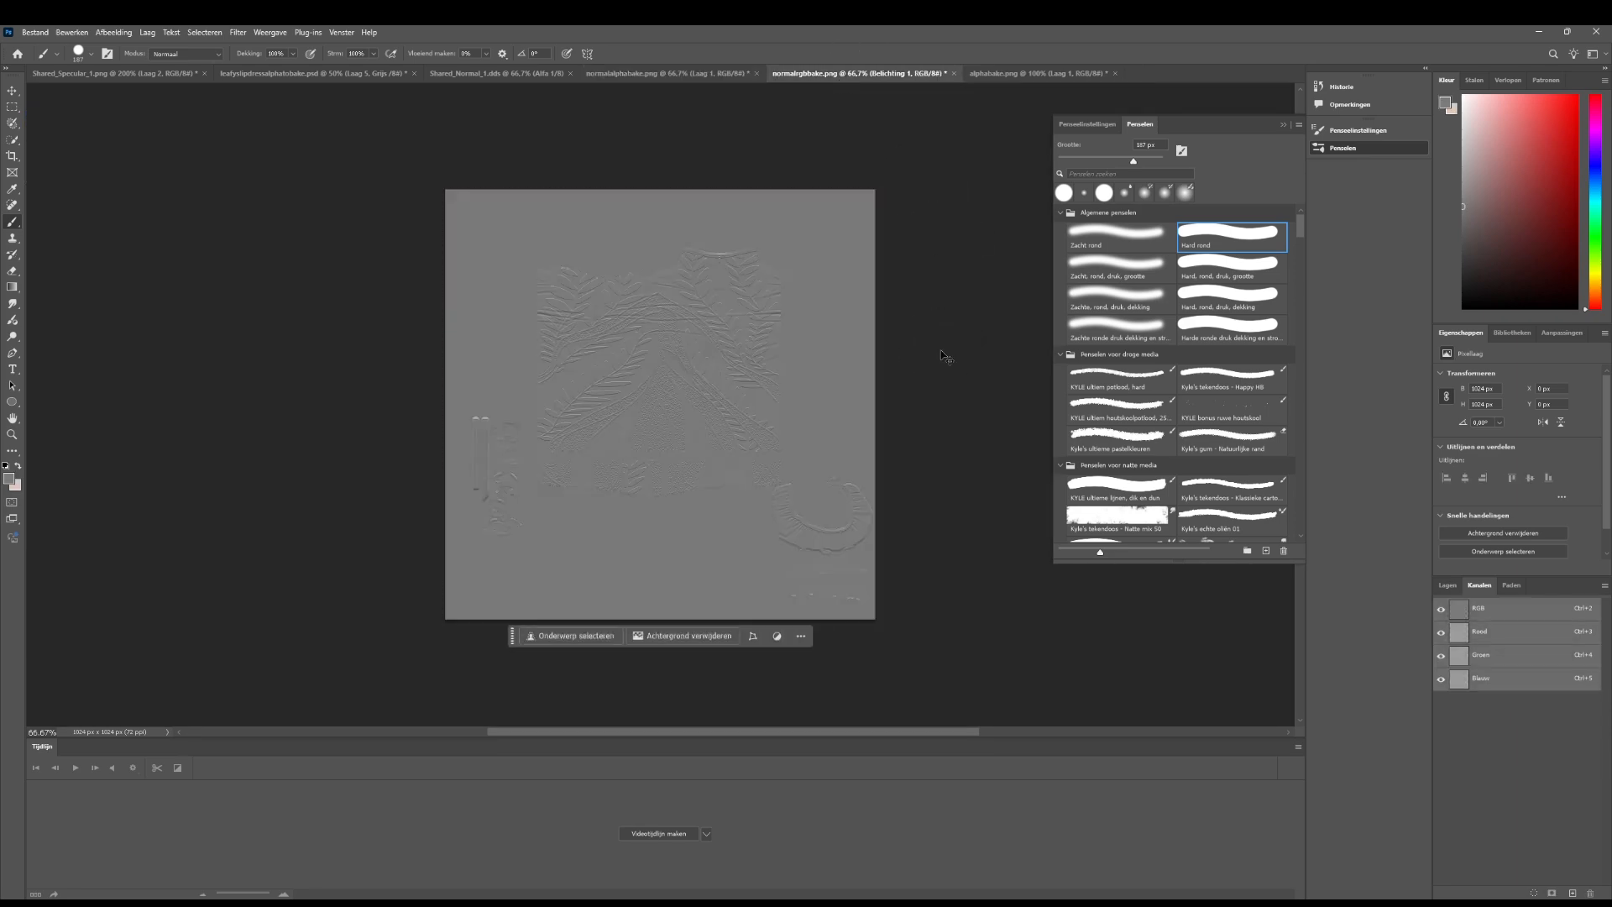
{"action": "key", "text": "ctrl+z"}
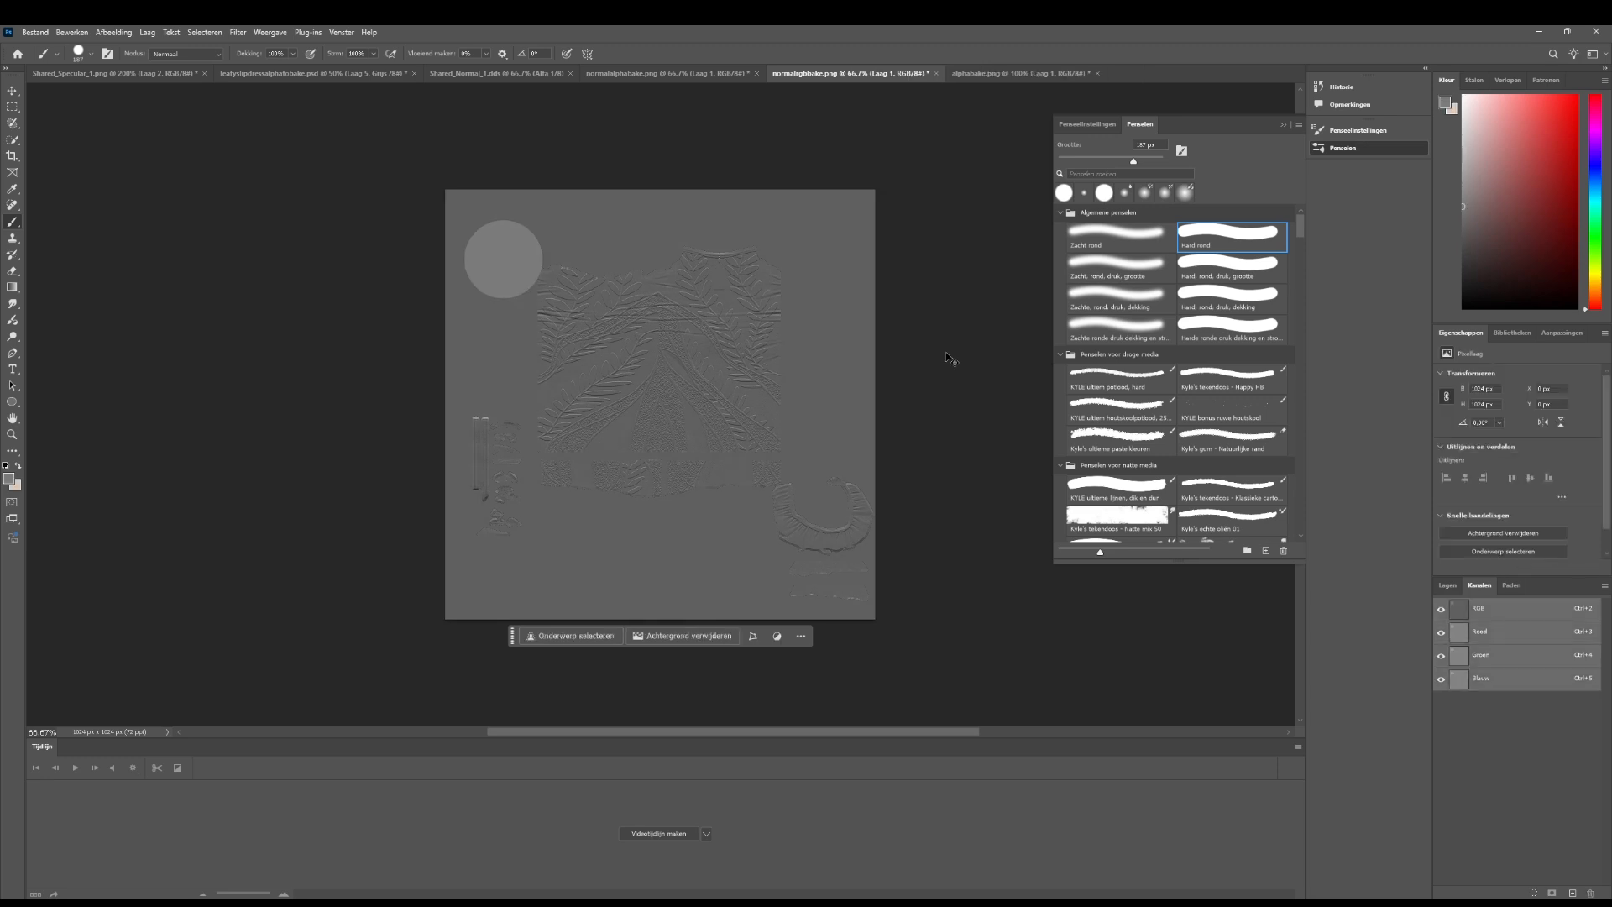
Delete the layer holding the reference dot from normalrgbbake.png
{"action": "left_click", "coordinate": [1447, 585]}
{"action": "left_click", "coordinate": [1523, 672]}
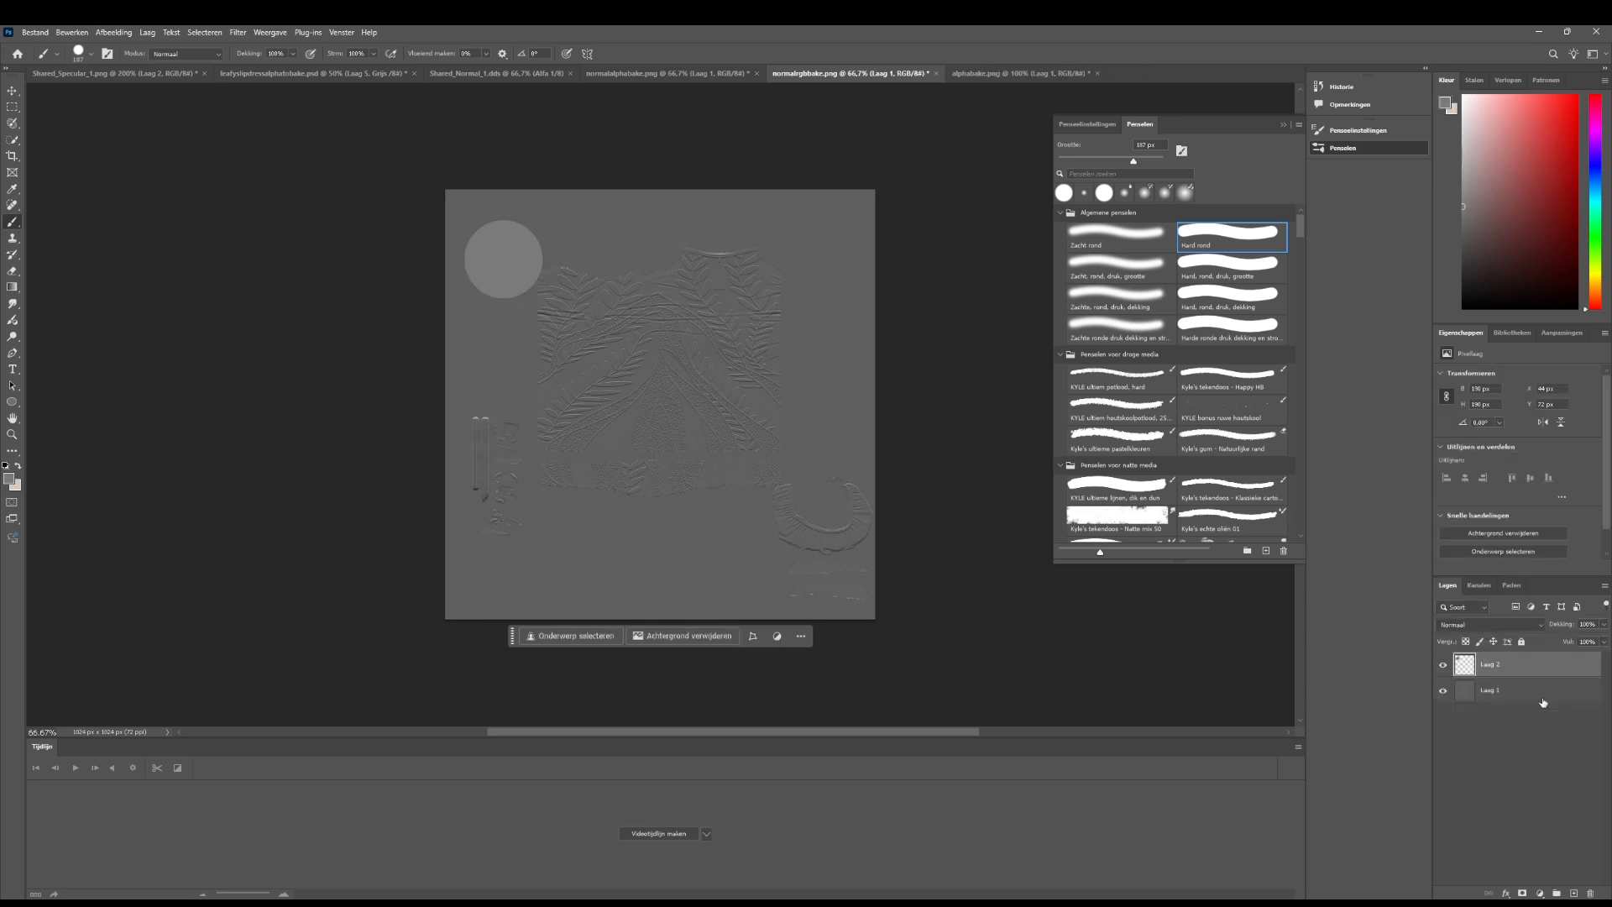
{"action": "left_click", "coordinate": [1589, 890]}
{"action": "left_click", "coordinate": [744, 346]}
Add a layer mask to the remaining layer of normalrgbbake.png and paste the merged alpha image into its mask channel
{"action": "left_click", "coordinate": [667, 73]}
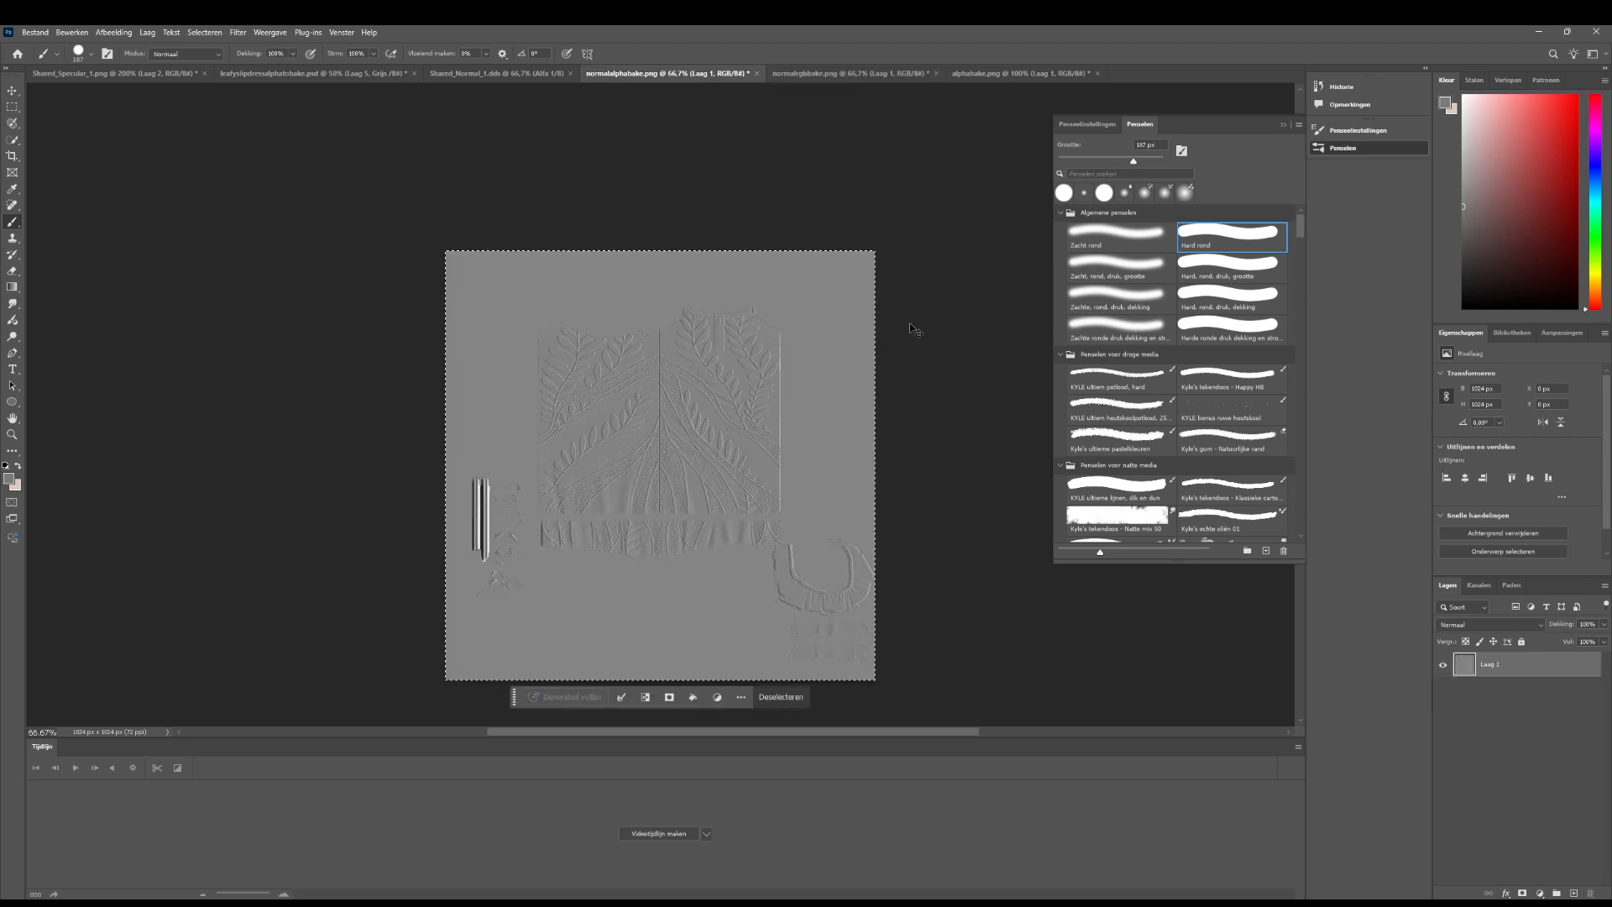
{"action": "left_click", "coordinate": [852, 73]}
{"action": "left_click", "coordinate": [1479, 585]}
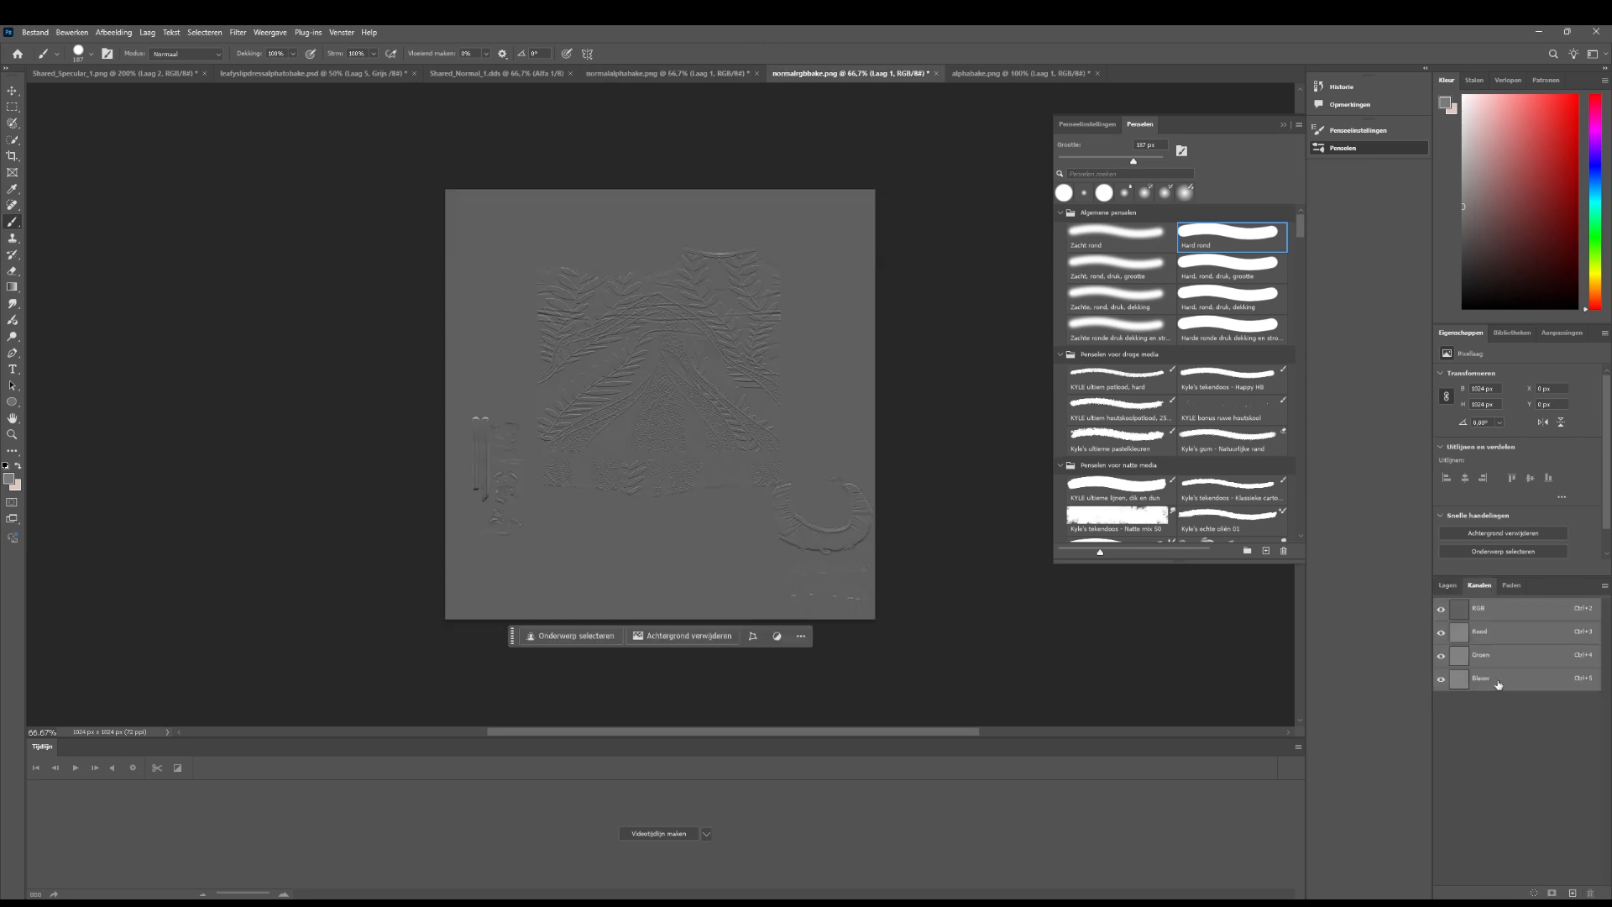
{"action": "left_click", "coordinate": [1450, 586]}
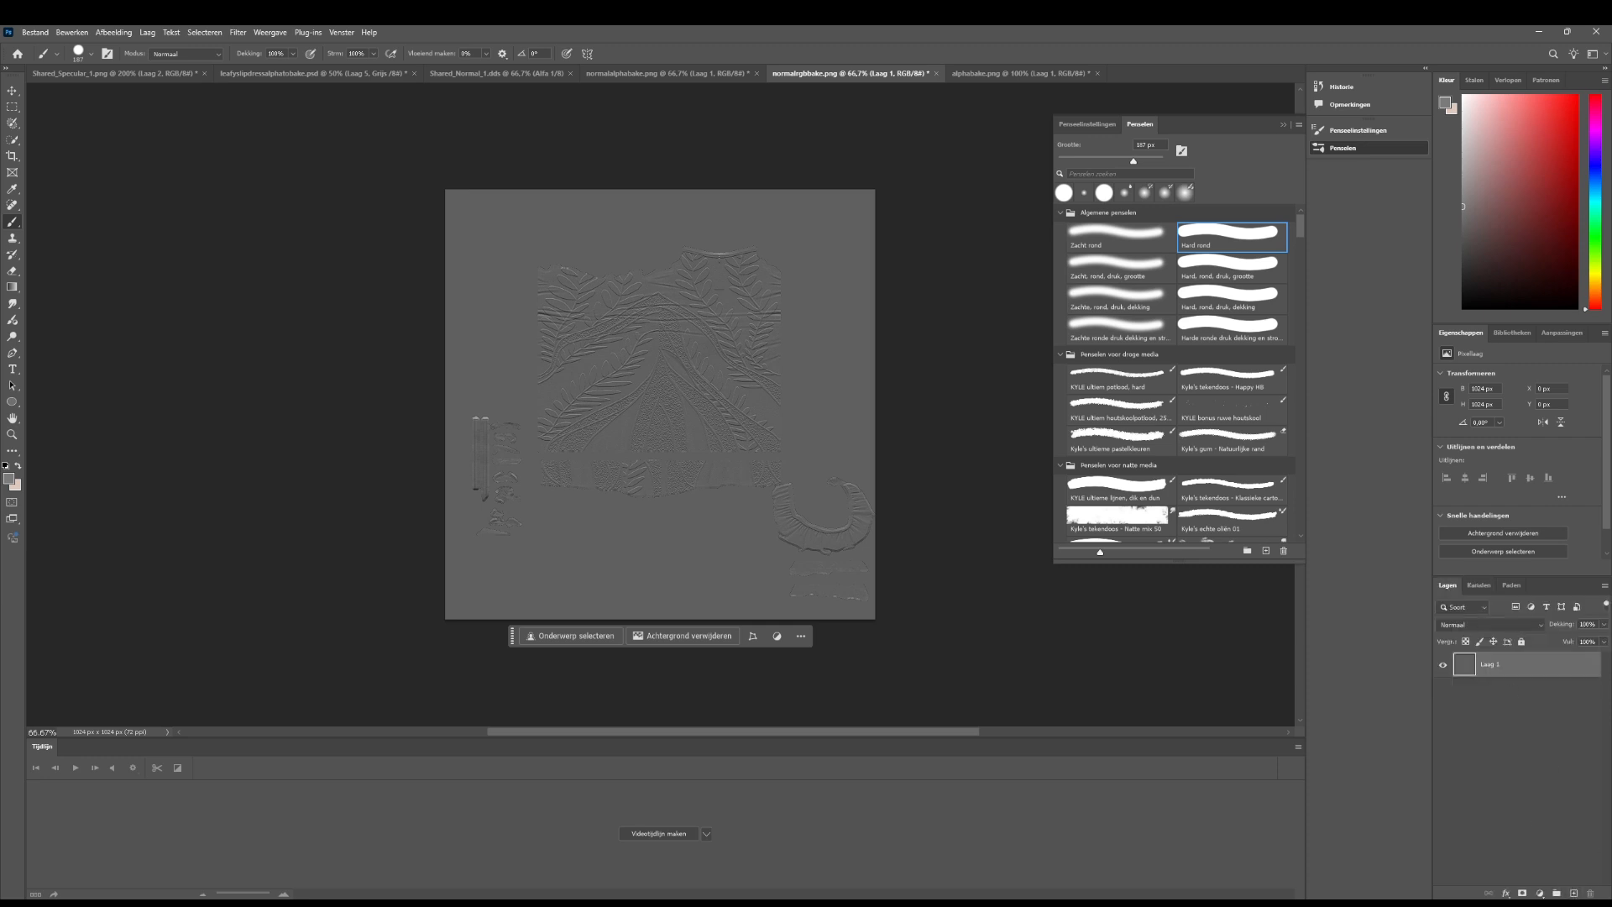
{"action": "left_click", "coordinate": [1523, 893]}
{"action": "left_click", "coordinate": [1479, 585]}
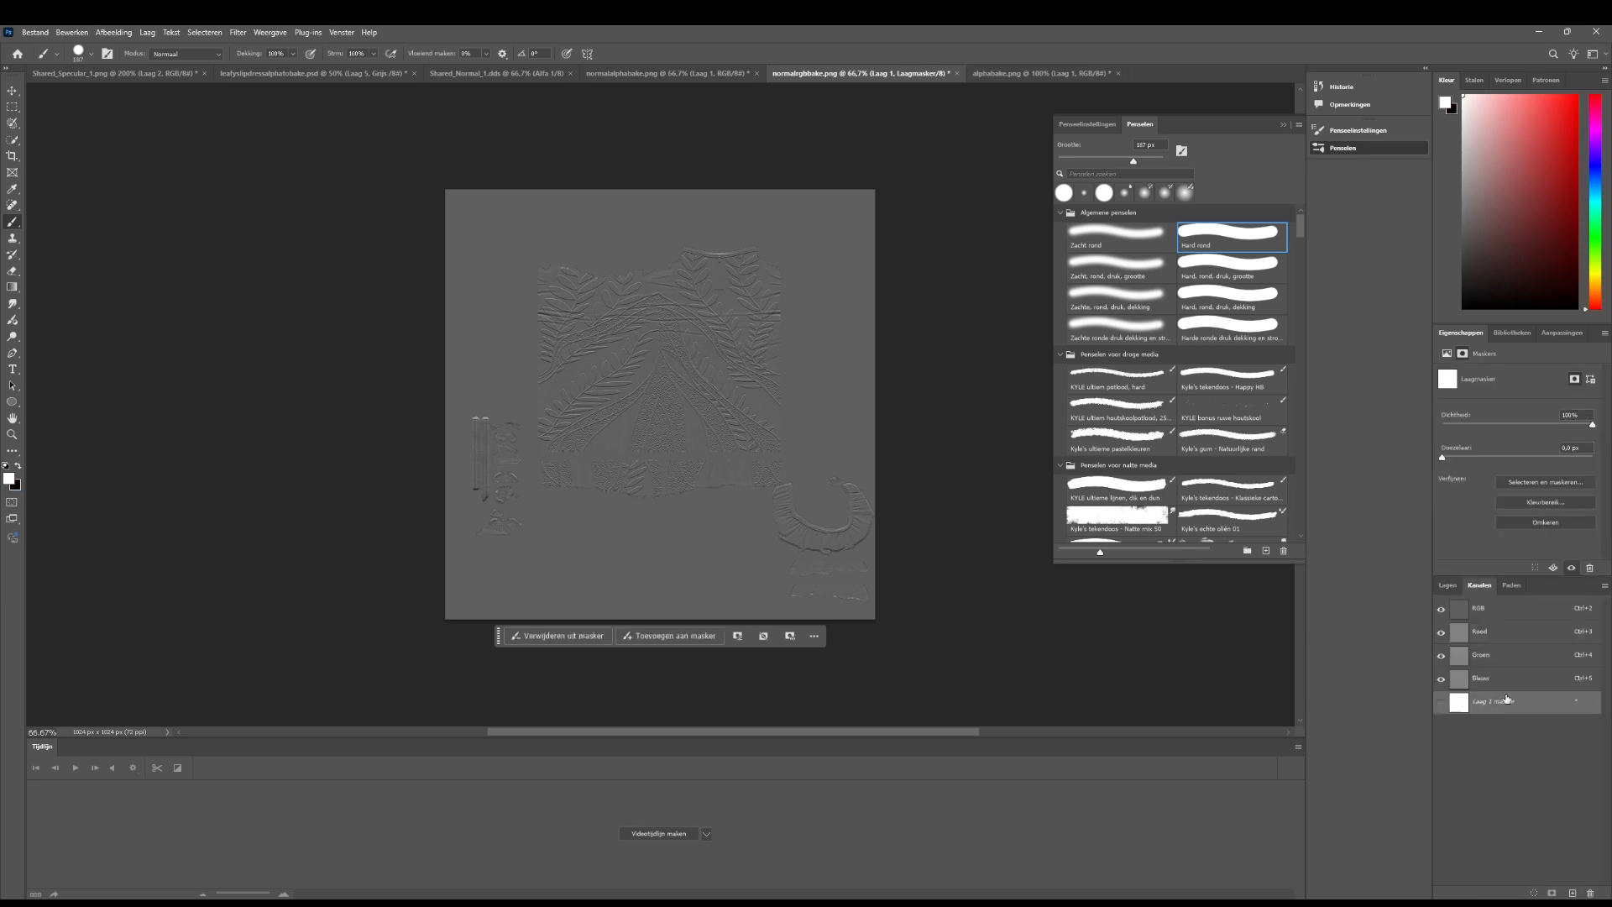
{"action": "left_click", "coordinate": [1443, 702]}
{"action": "key", "text": "ctrl+v"}
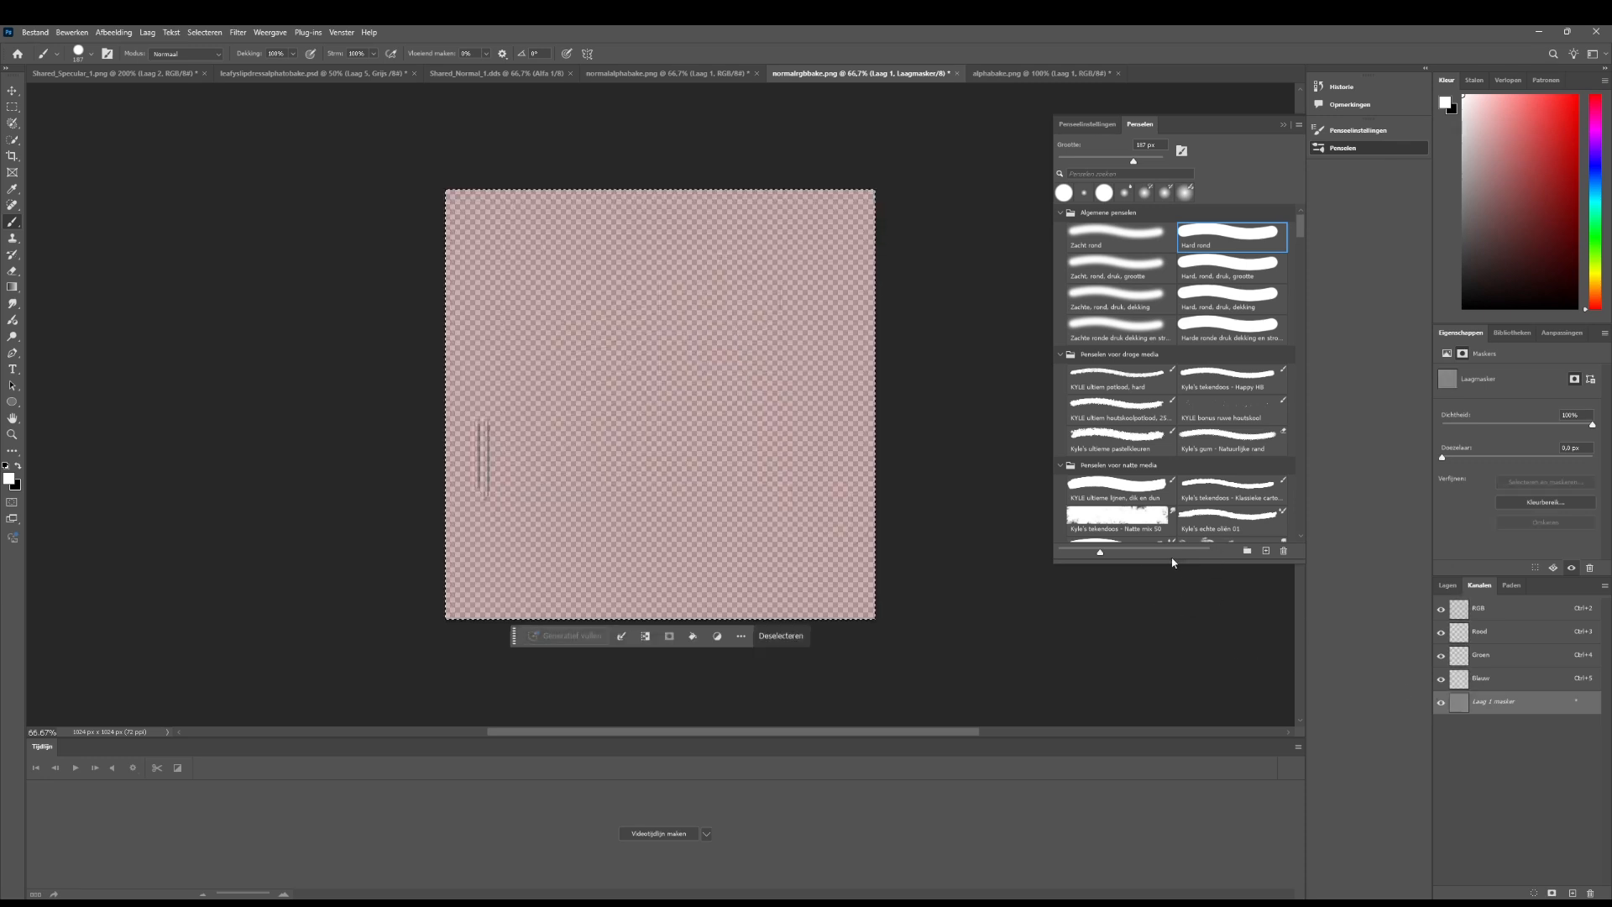
Save a copy of the image in DDS format as leafyslipdressnormalmapts3.dds, replacing the existing file of that name
{"action": "left_click", "coordinate": [30, 37]}
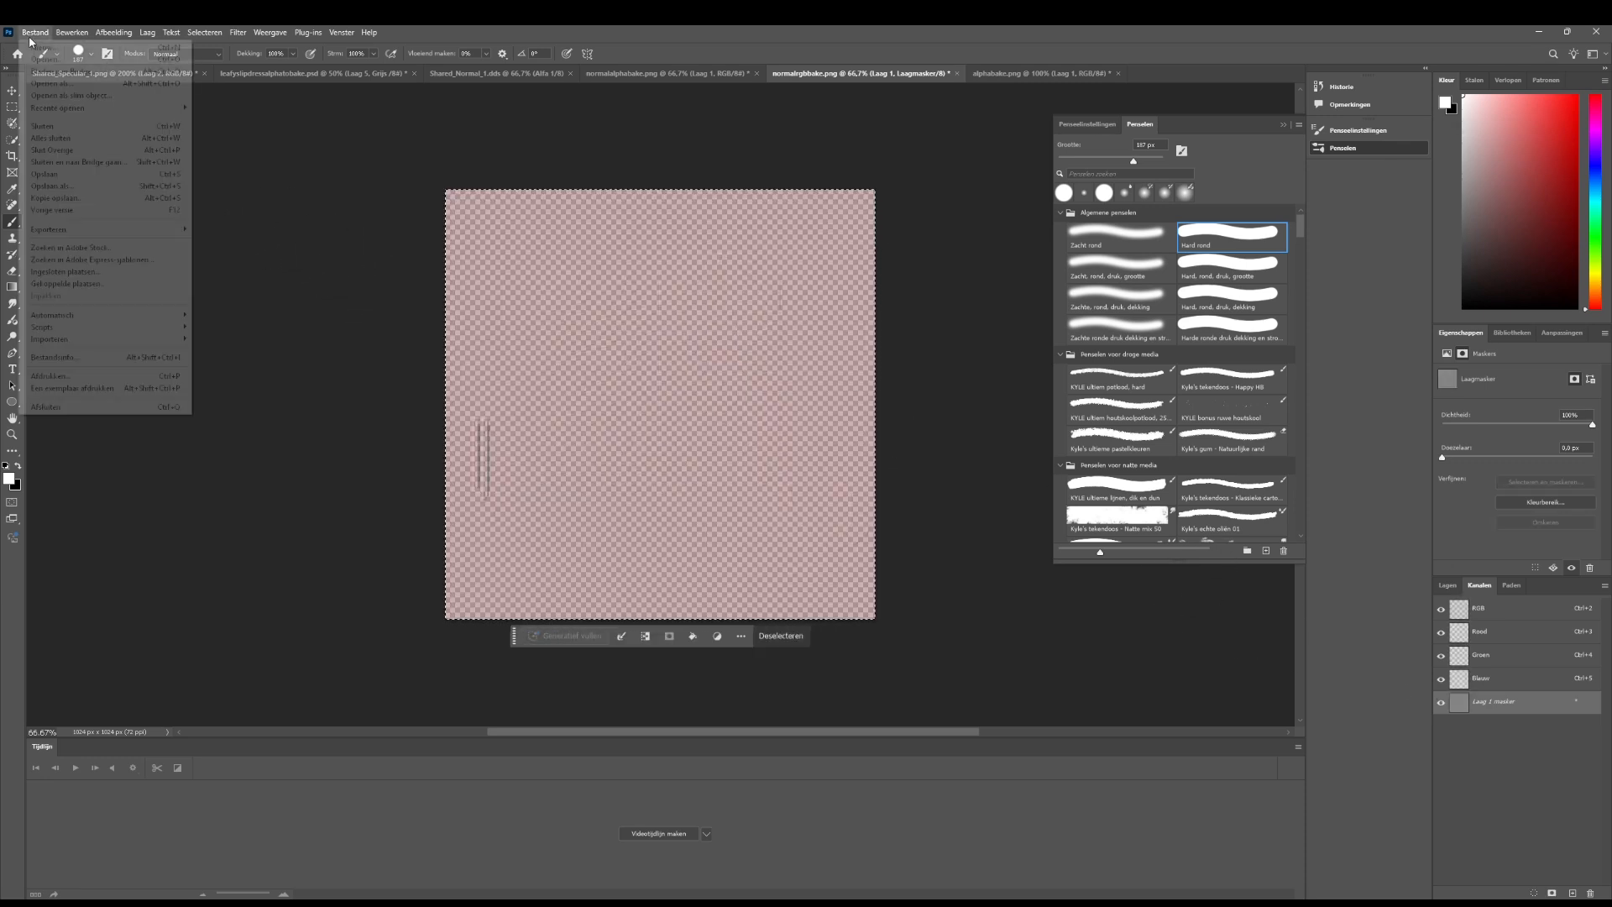
{"action": "left_click", "coordinate": [75, 199]}
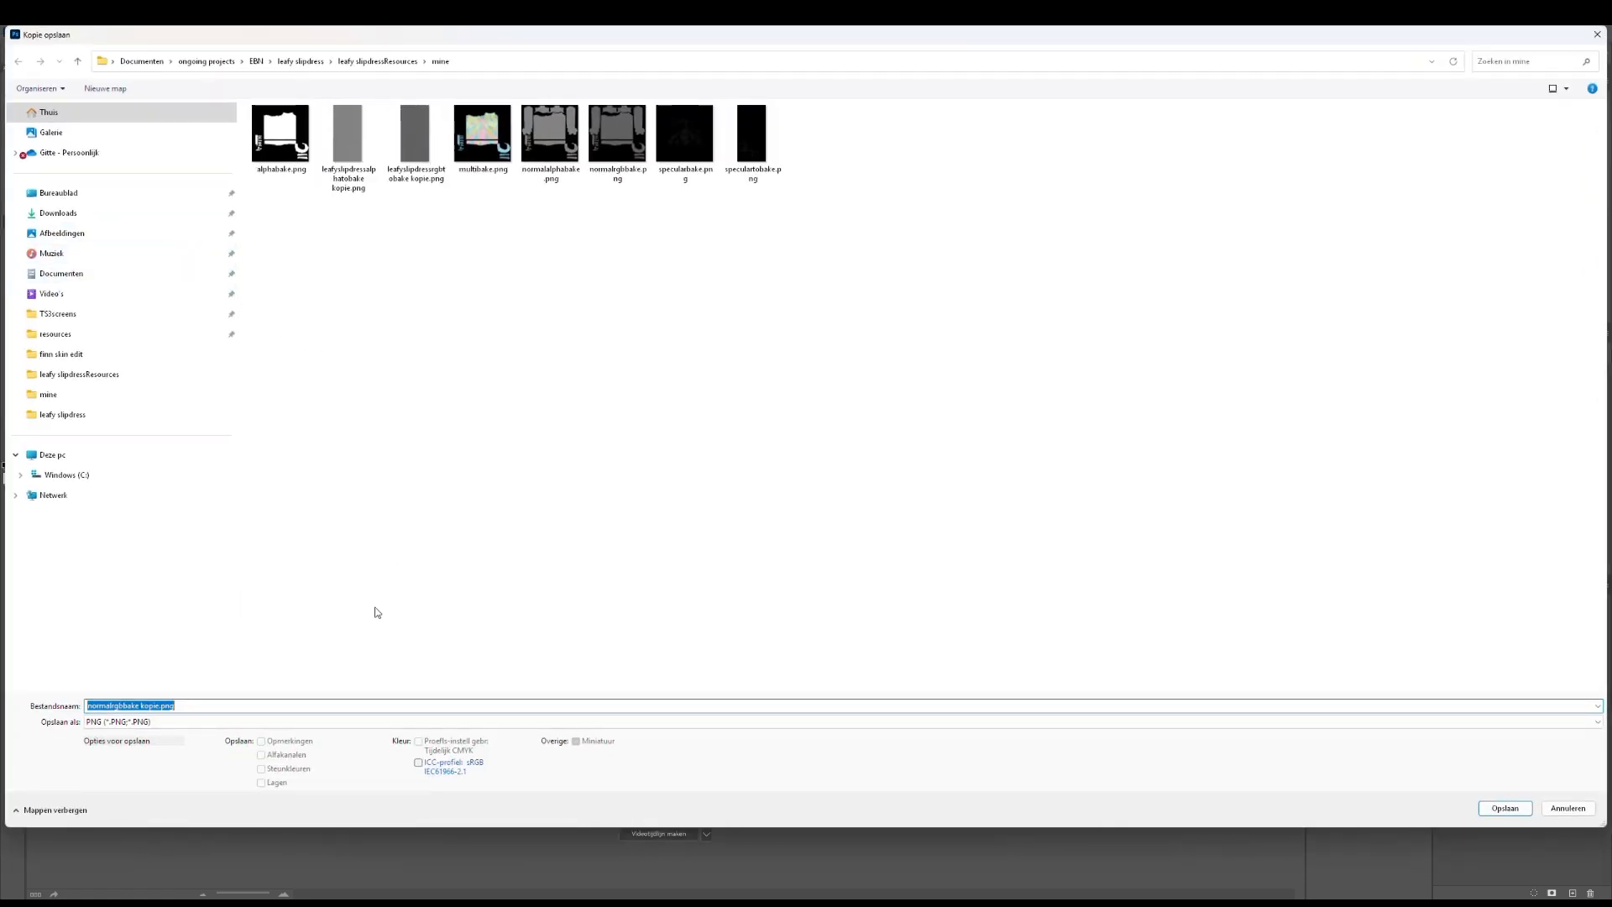
{"action": "type", "text": "leafysli"}
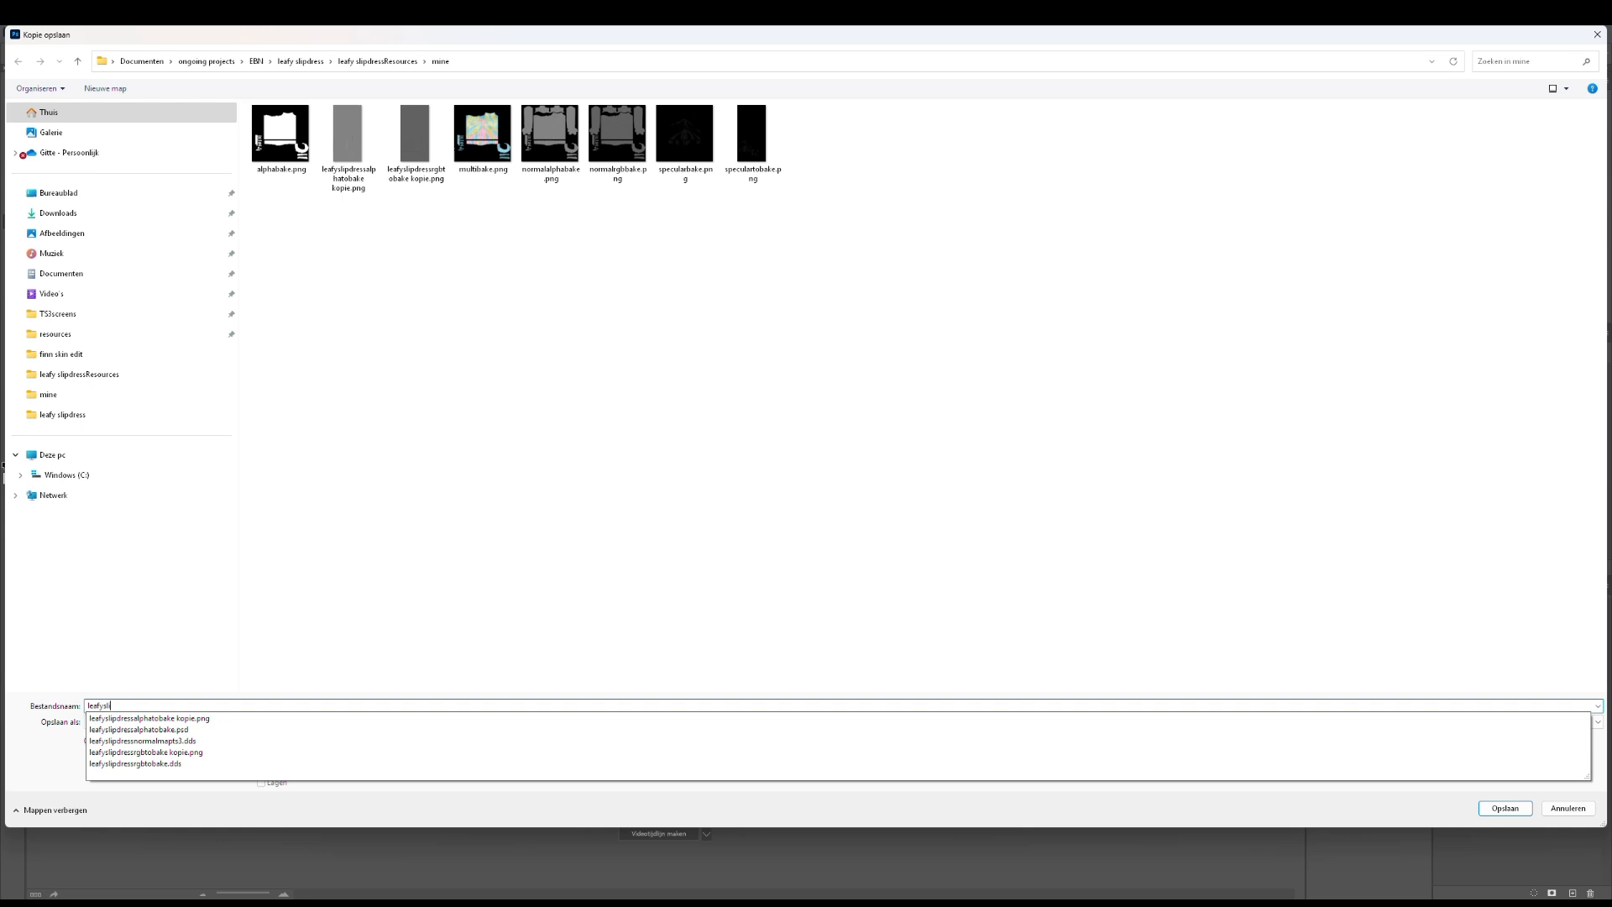
{"action": "type", "text": "pdressnormla"}
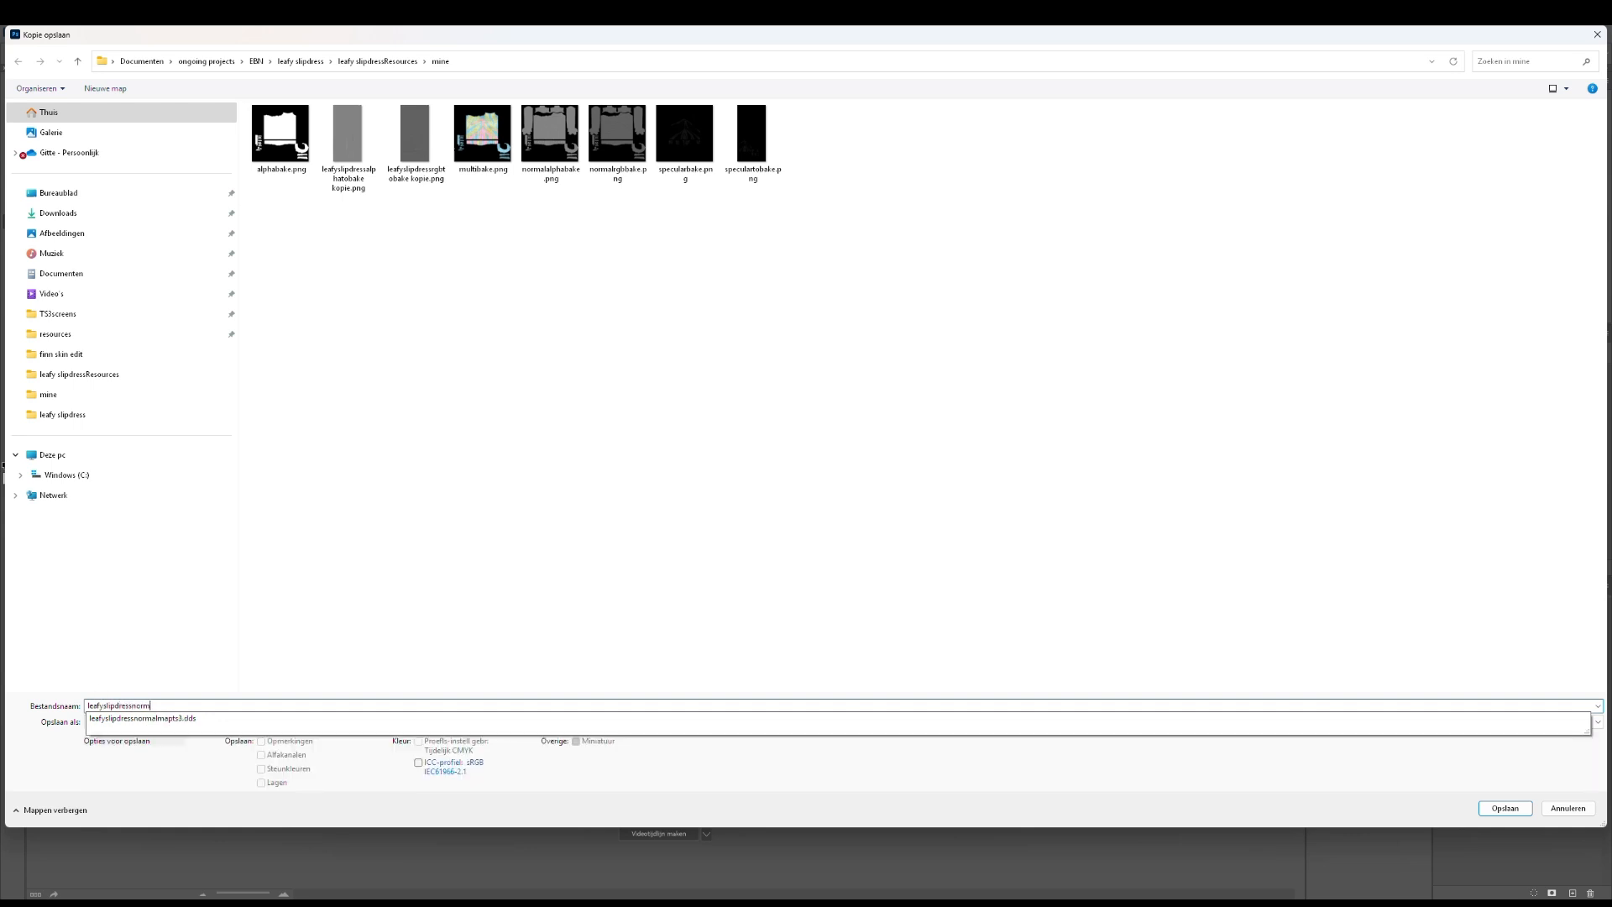
{"action": "key", "text": "BackSpace"}
{"action": "left_click", "coordinate": [745, 616]}
{"action": "left_click", "coordinate": [149, 723]}
{"action": "left_click", "coordinate": [147, 506]}
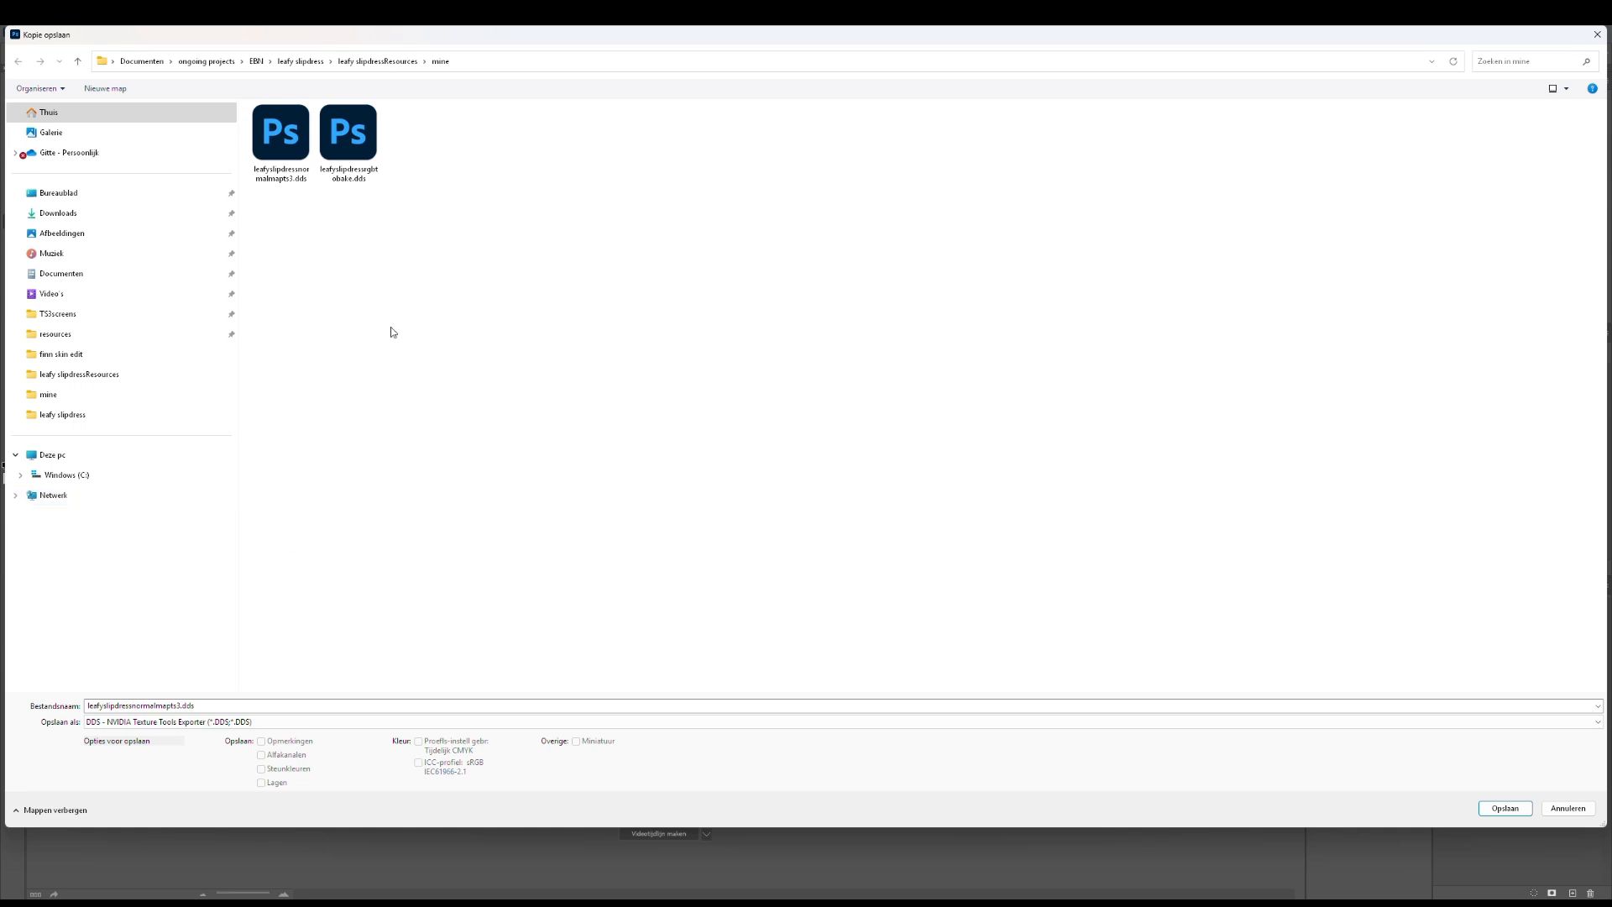
{"action": "left_click", "coordinate": [296, 171]}
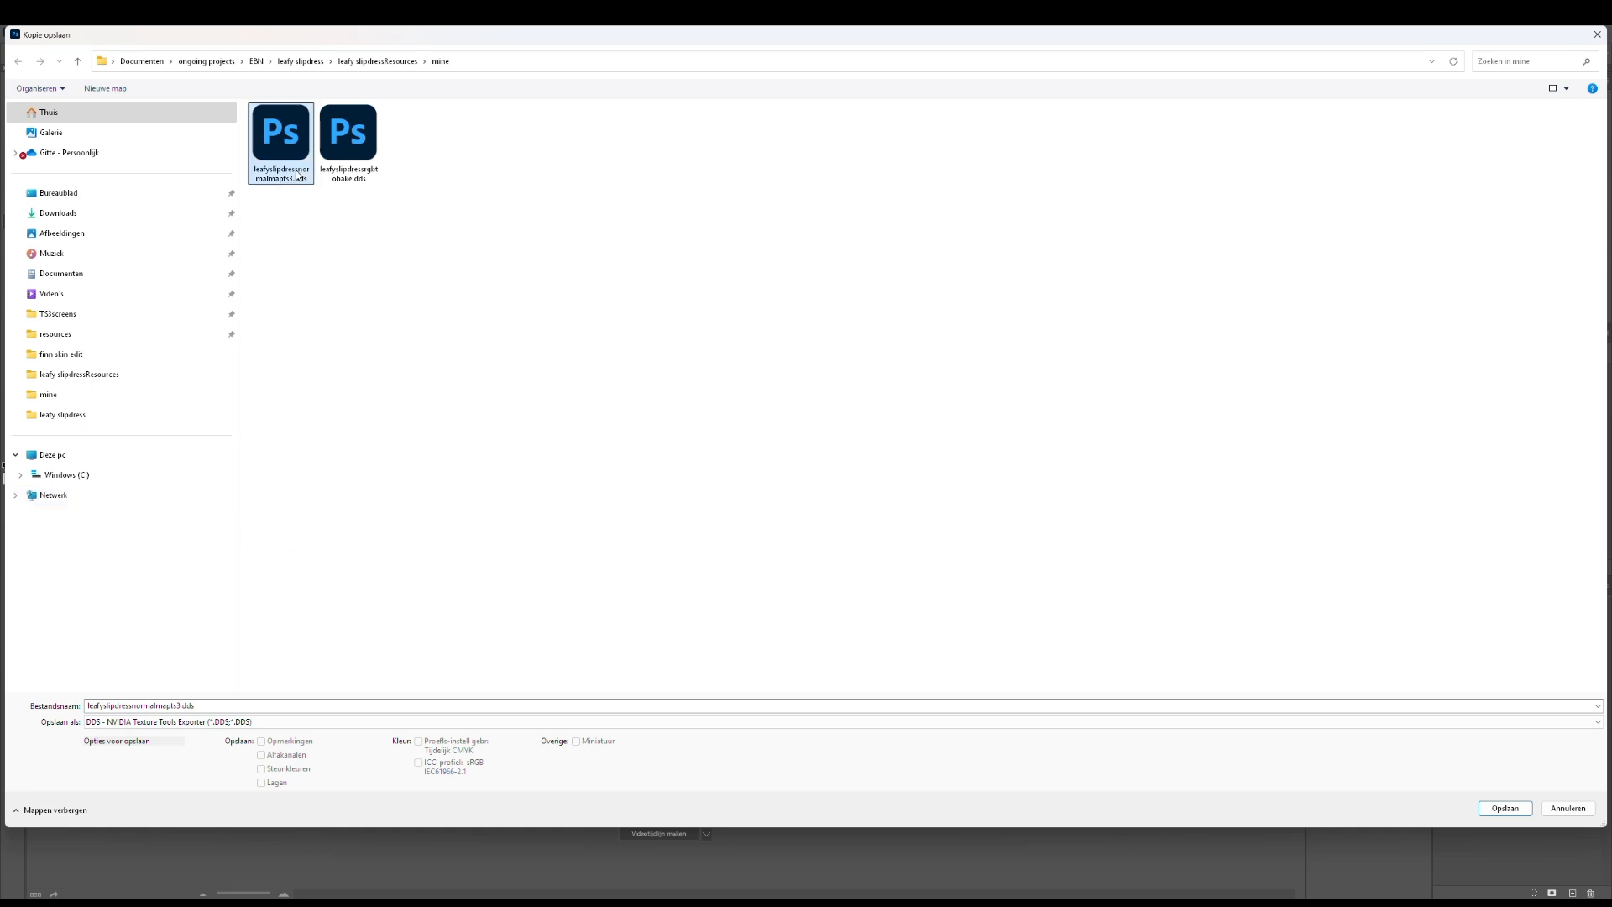
{"action": "left_click", "coordinate": [1504, 809]}
{"action": "left_click", "coordinate": [836, 470]}
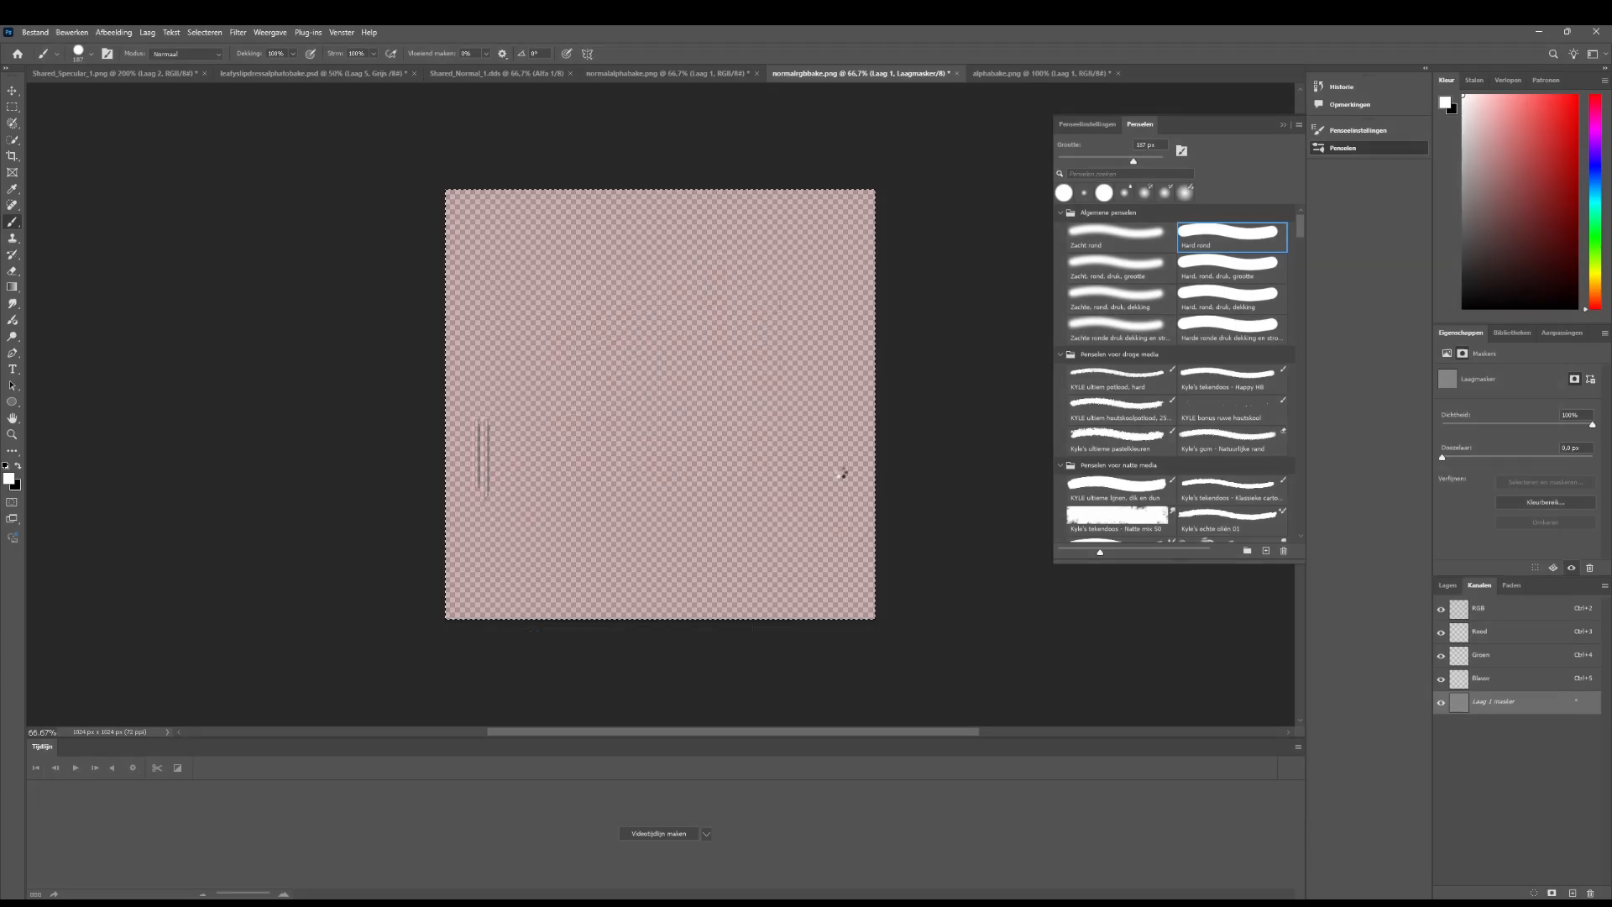
Preview only the colour channels, set the export format to BC3 RGBA 8 bpp (DXT5), and save the DDS texture
{"action": "left_click", "coordinate": [859, 302]}
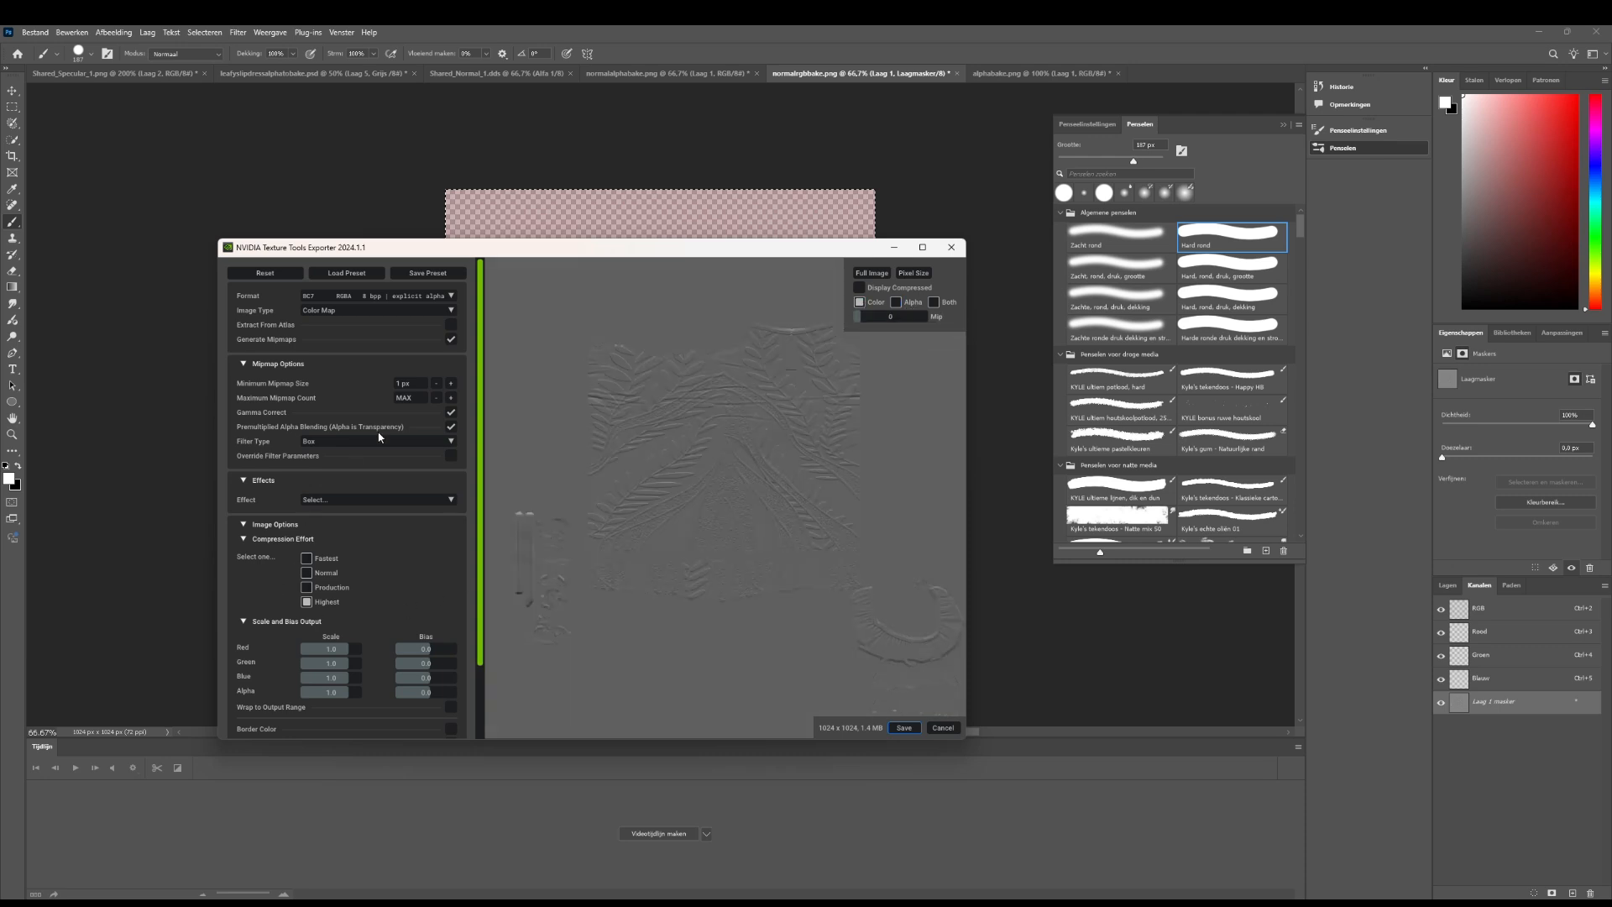
{"action": "scroll", "coordinate": [401, 338], "scroll_direction": "down", "scroll_amount": 1}
{"action": "scroll", "coordinate": [401, 338], "scroll_direction": "up", "scroll_amount": 1}
{"action": "left_click", "coordinate": [378, 295]}
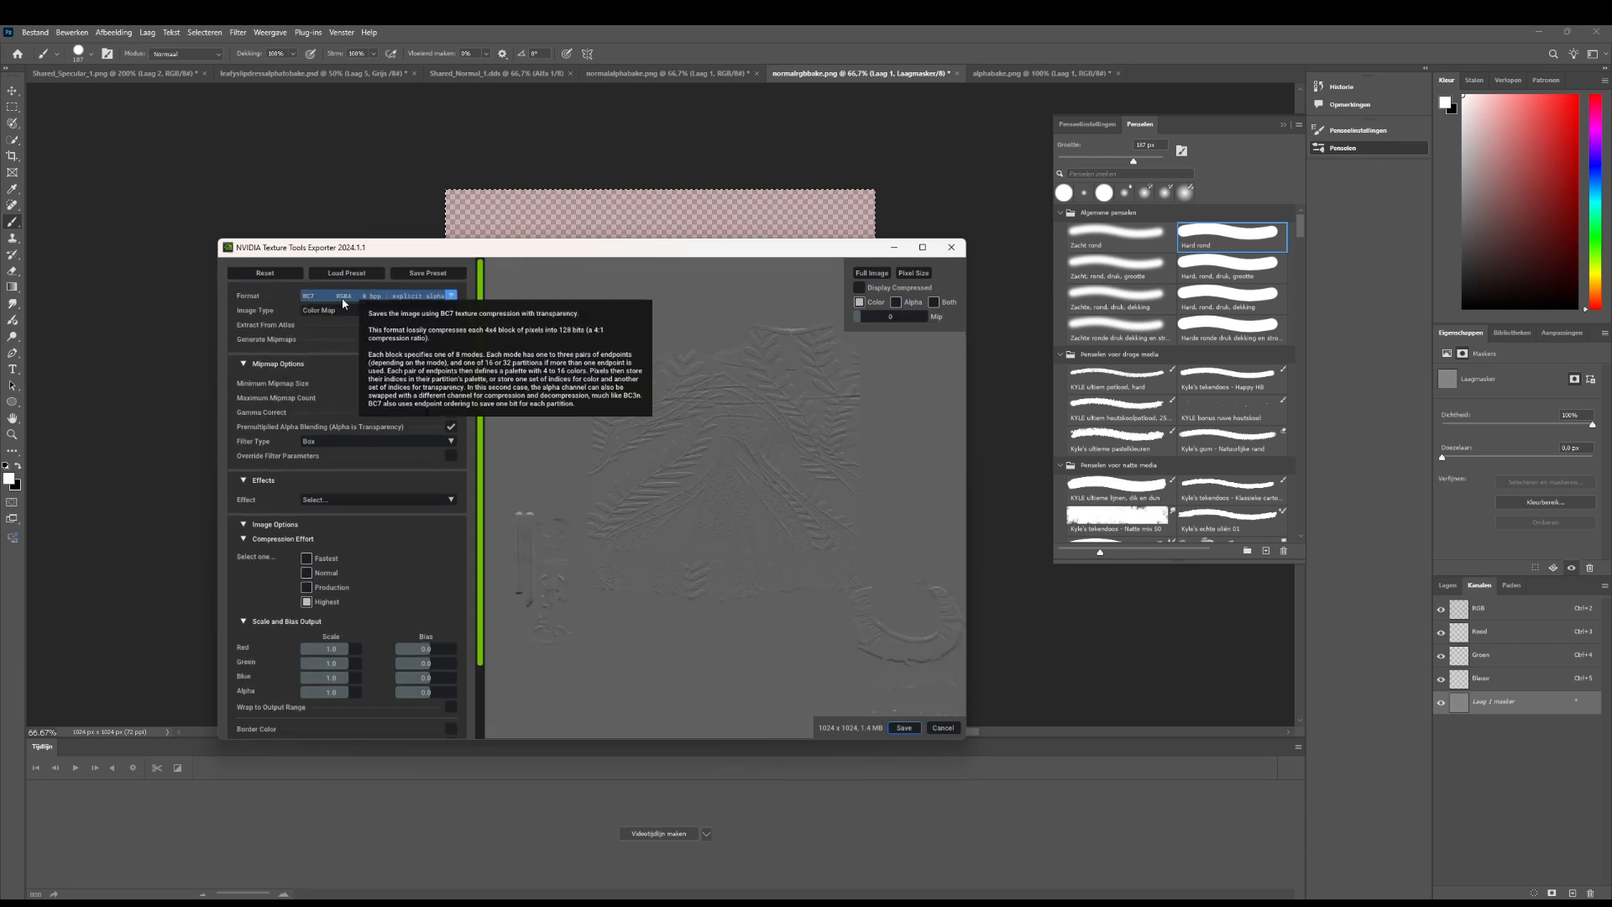
{"action": "left_click", "coordinate": [340, 380]}
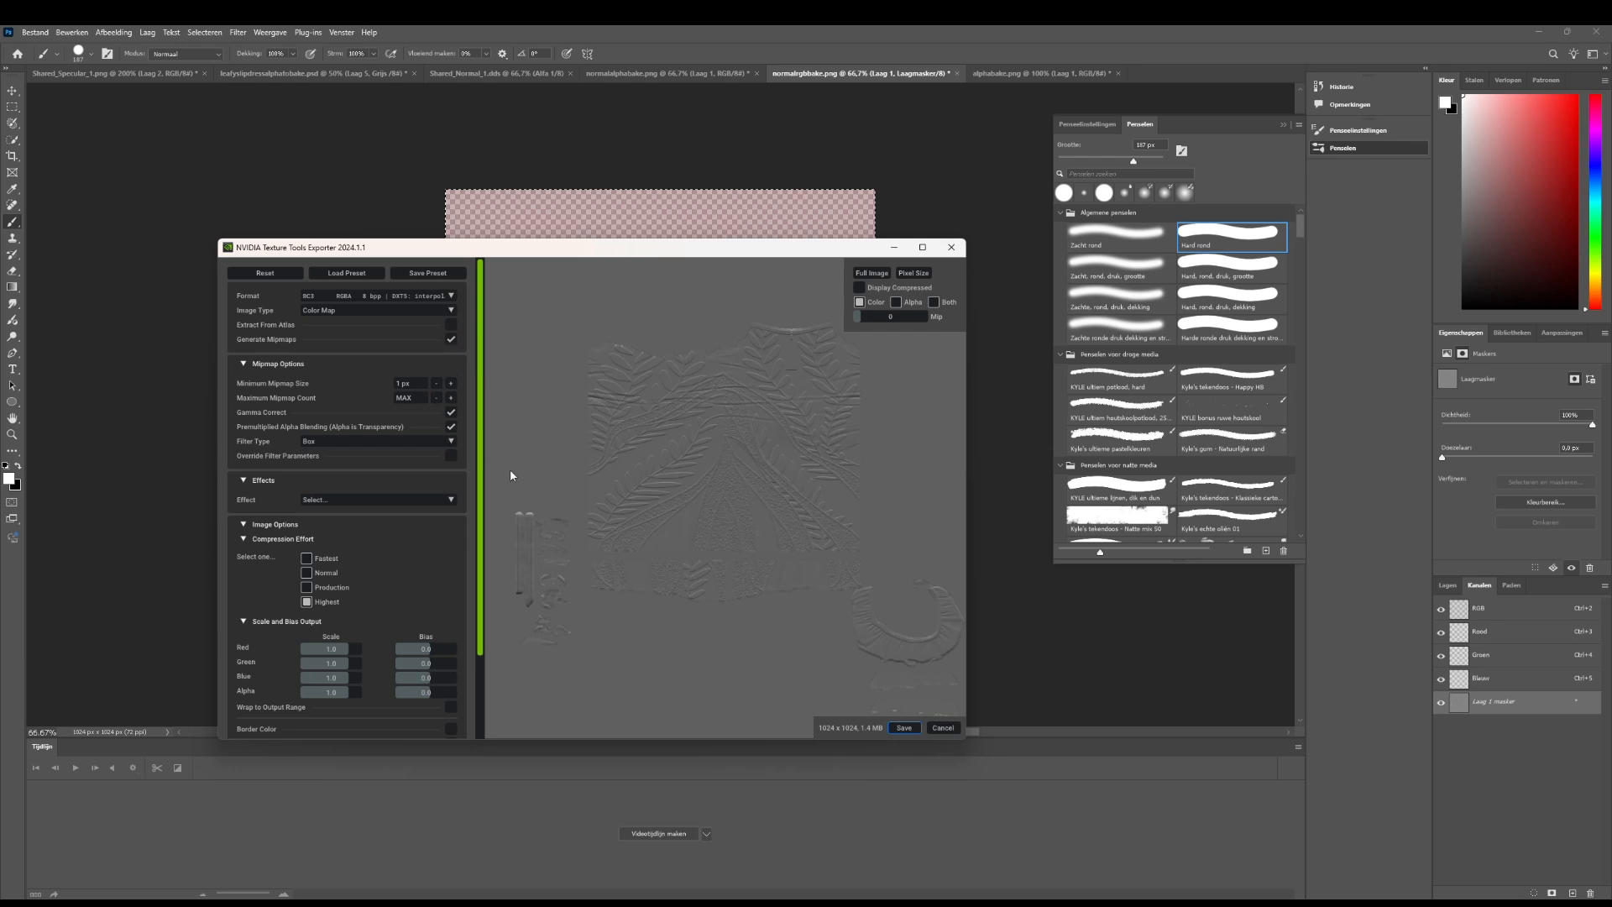
{"action": "scroll", "coordinate": [839, 655], "scroll_direction": "down", "scroll_amount": 5}
{"action": "scroll", "coordinate": [834, 588], "scroll_direction": "up", "scroll_amount": 3}
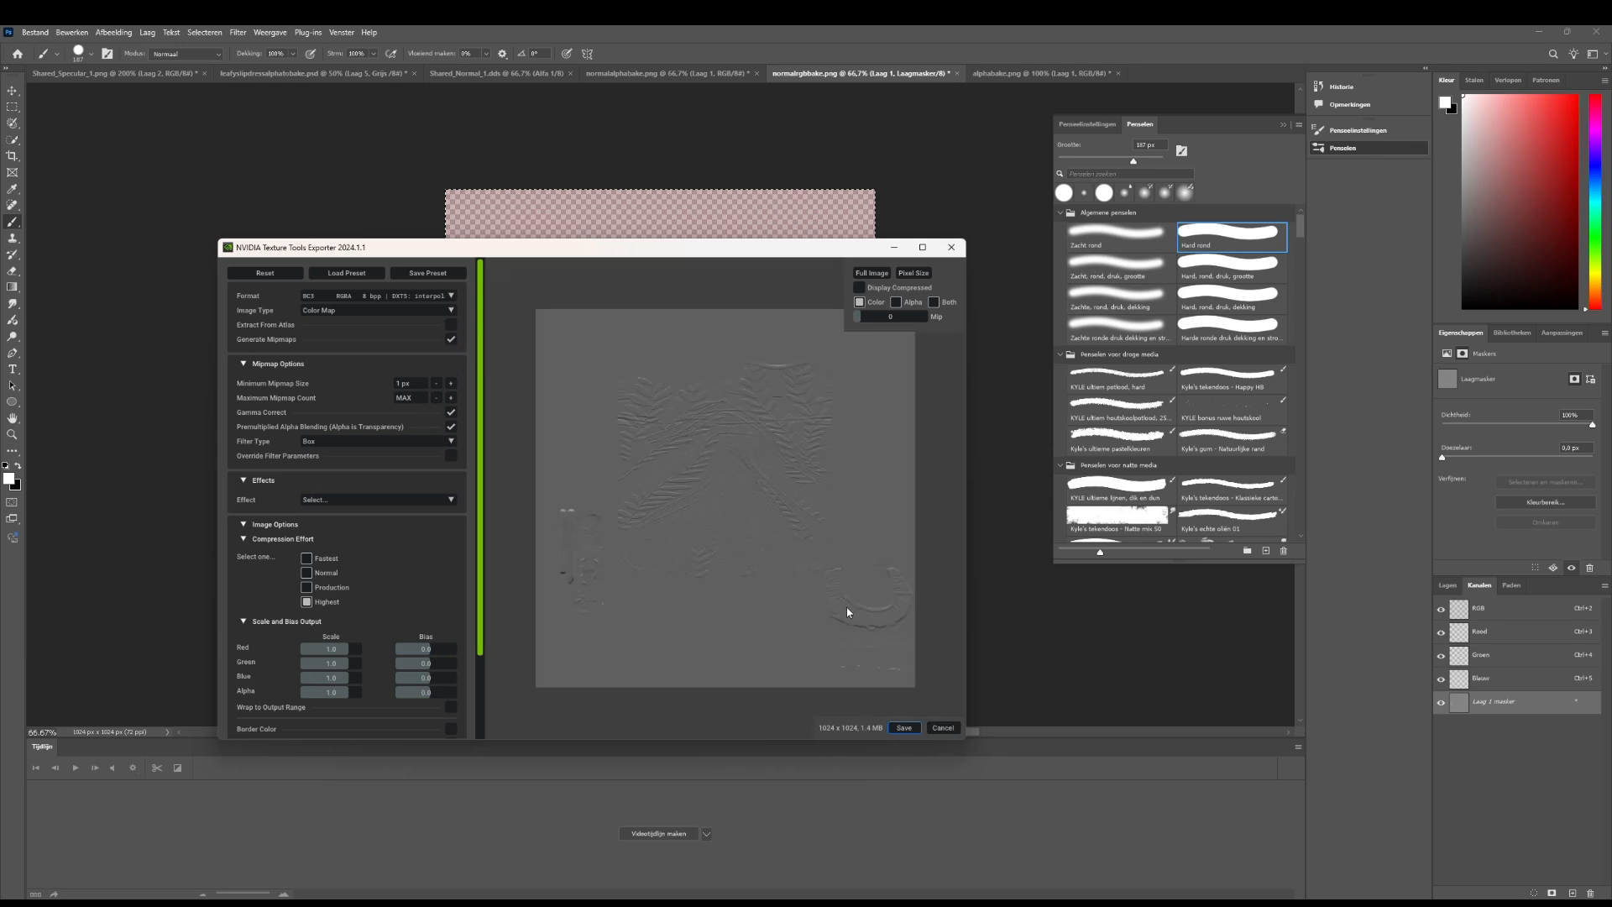
{"action": "left_click", "coordinate": [904, 728]}
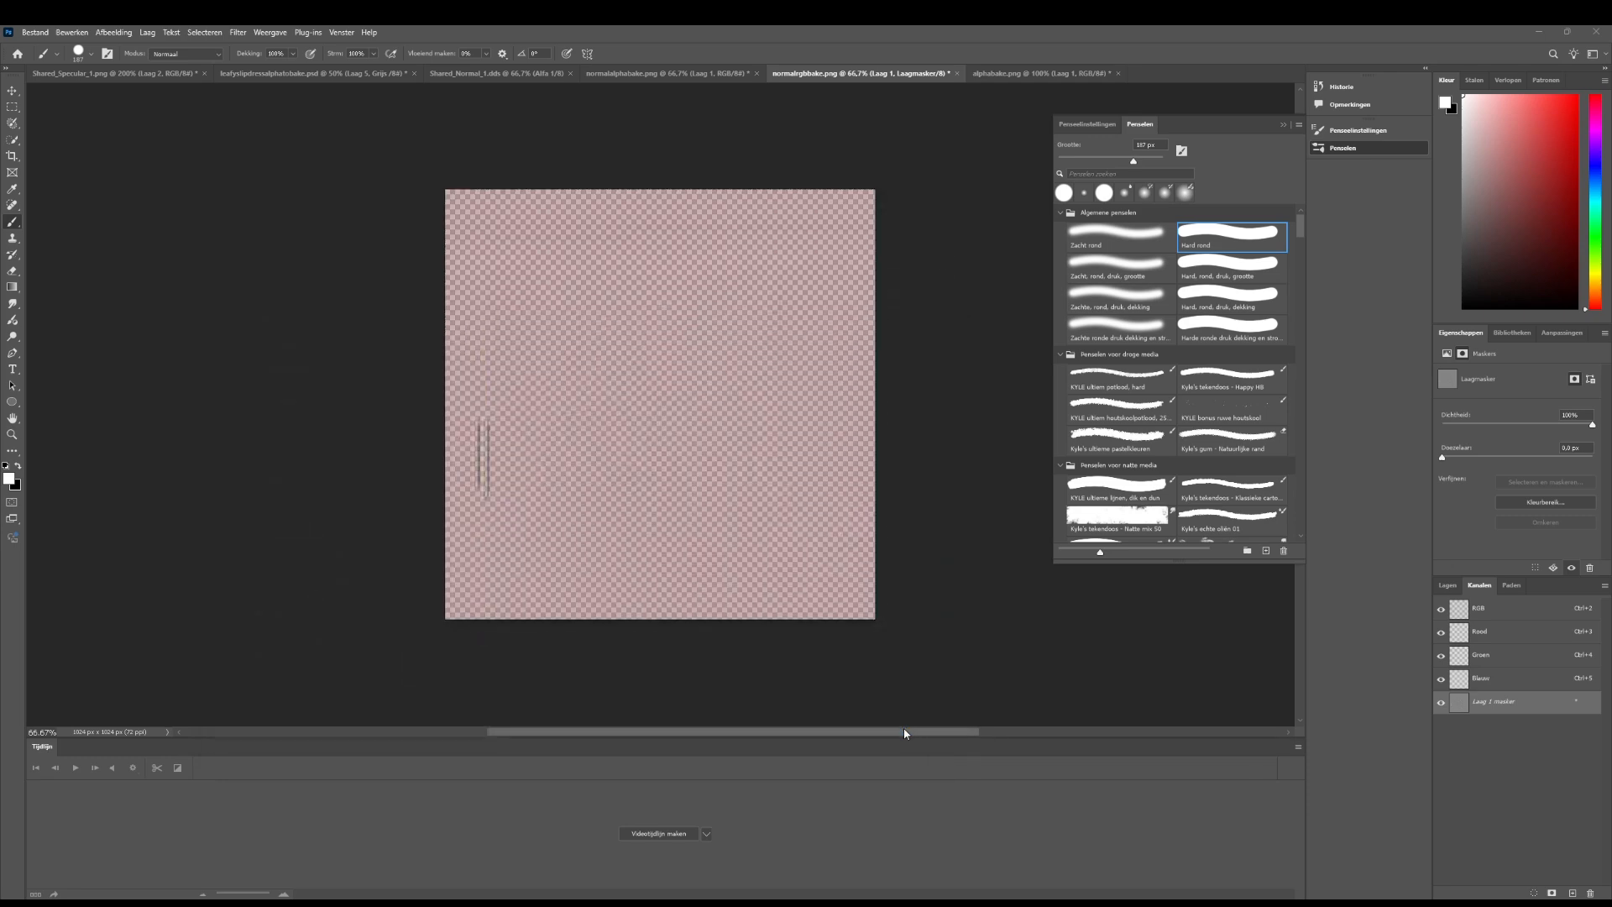
{"action": "key", "text": "ctrl+a"}
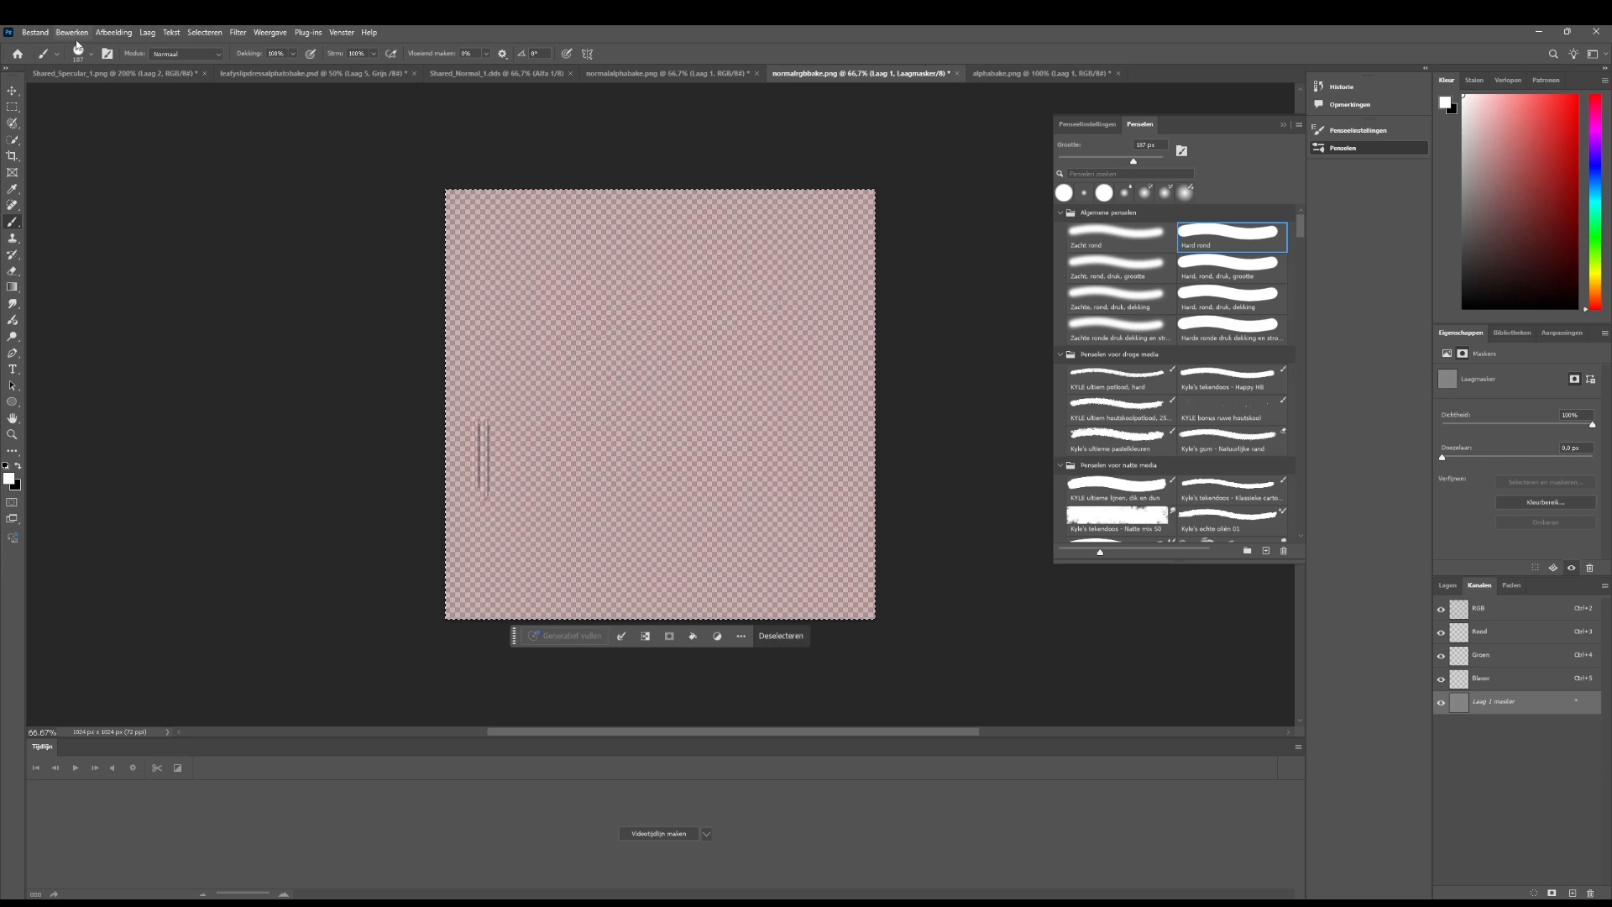
Open the baked texture multibake.png from the slip dress's mine folder
{"action": "left_click", "coordinate": [35, 32]}
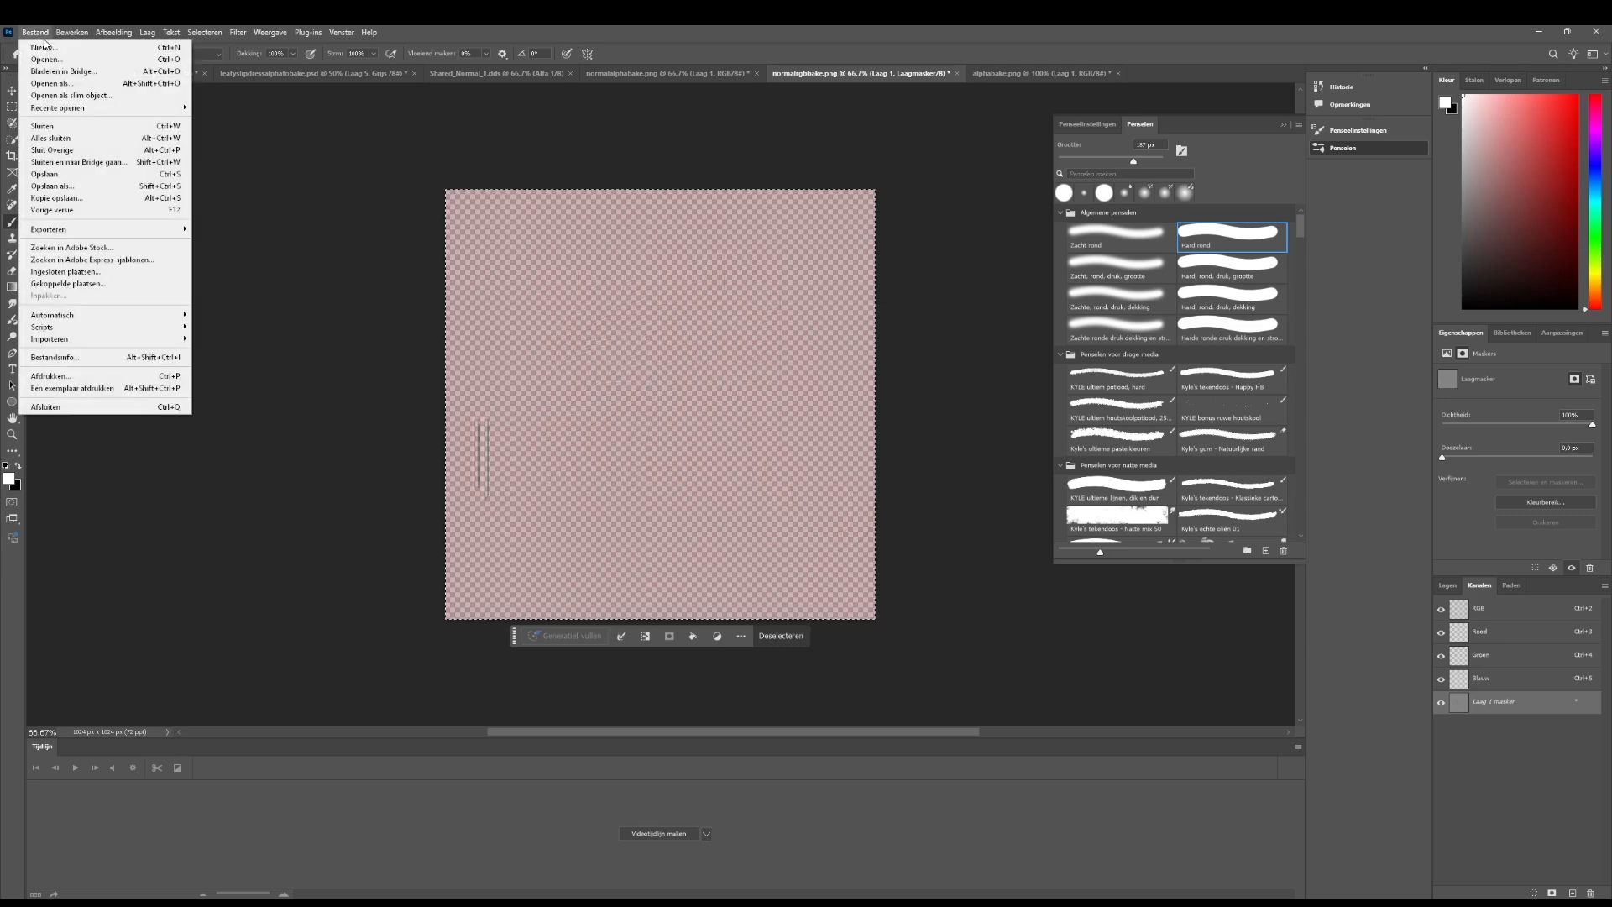
{"action": "left_click", "coordinate": [86, 61]}
{"action": "left_click", "coordinate": [568, 135]}
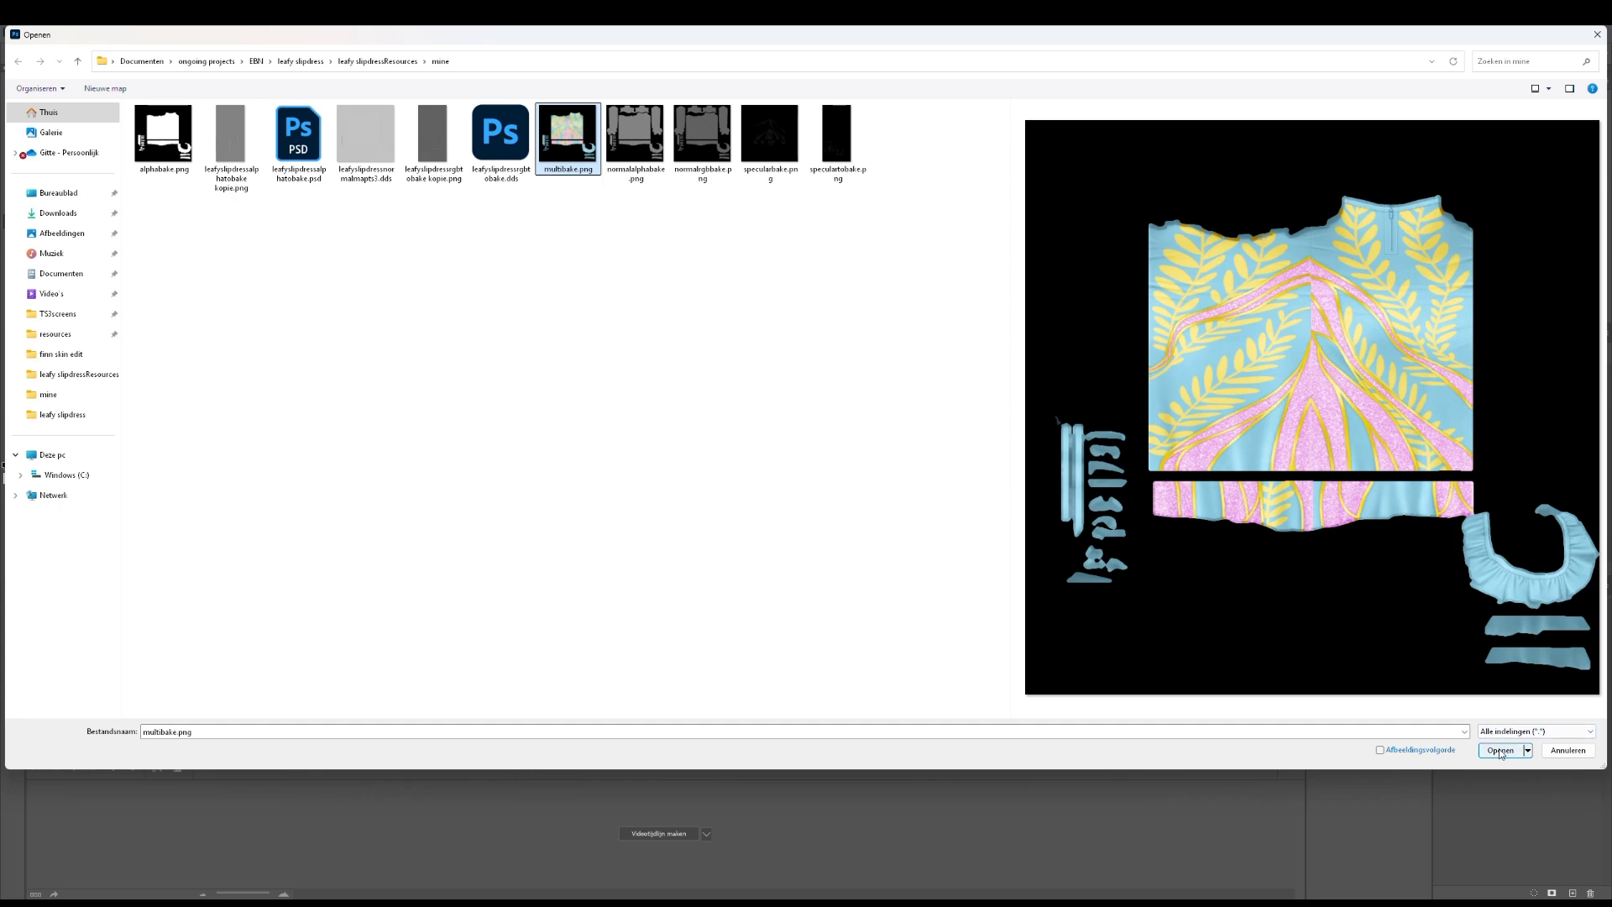
{"action": "left_click", "coordinate": [1501, 750]}
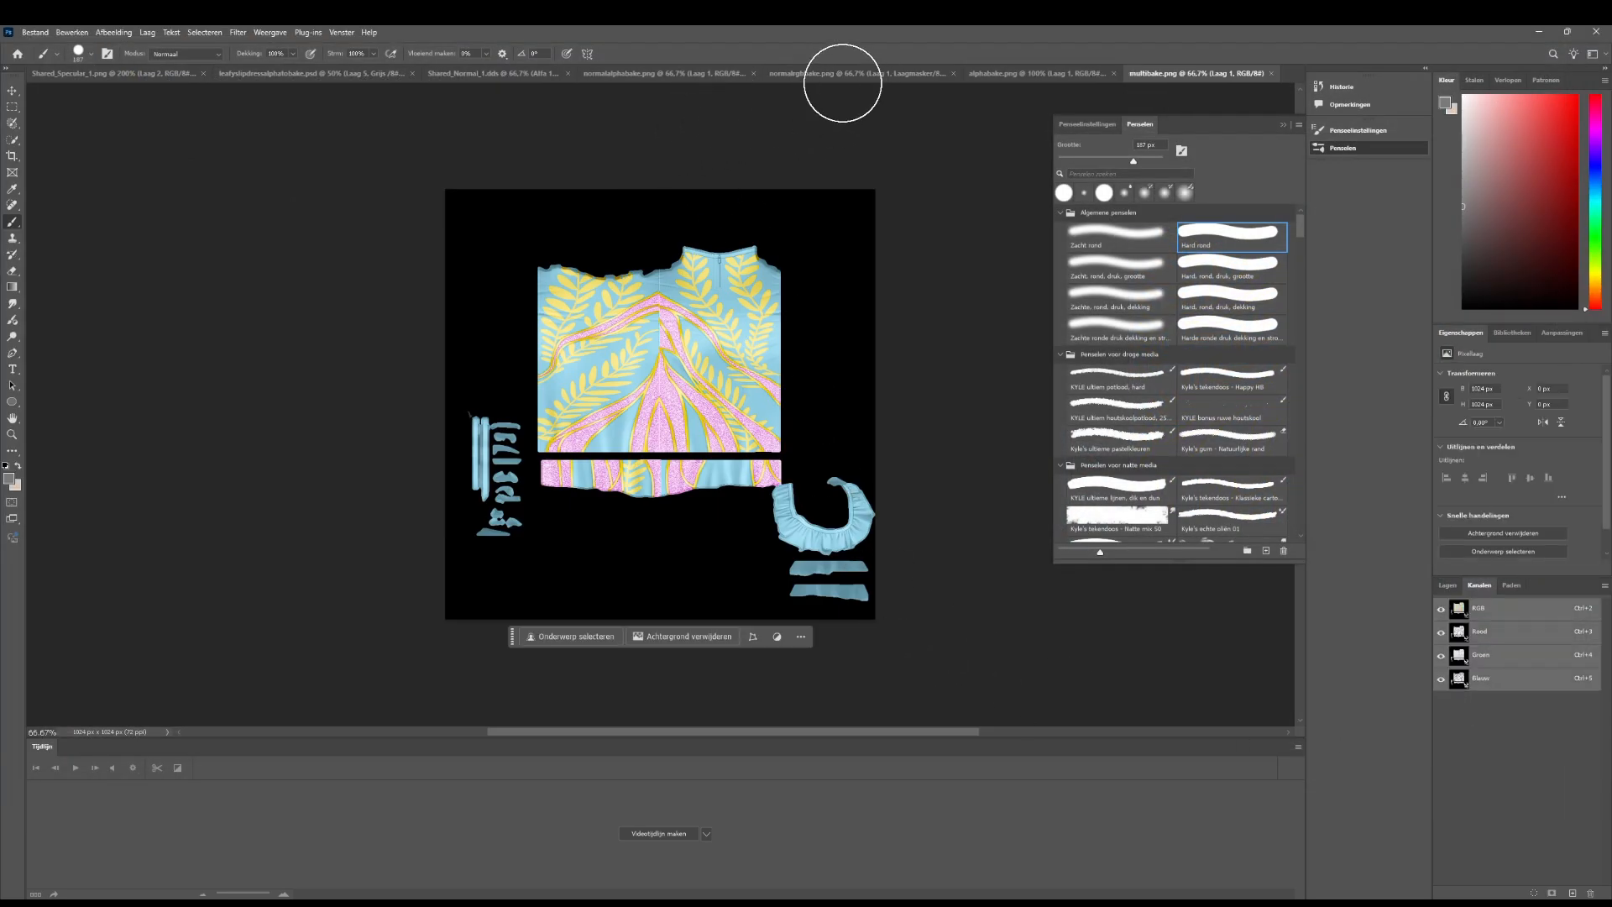
Copy the alphabake.png image, add a layer mask to multibake.png's layer, and paste the image into the mask channel
{"action": "left_click", "coordinate": [995, 74]}
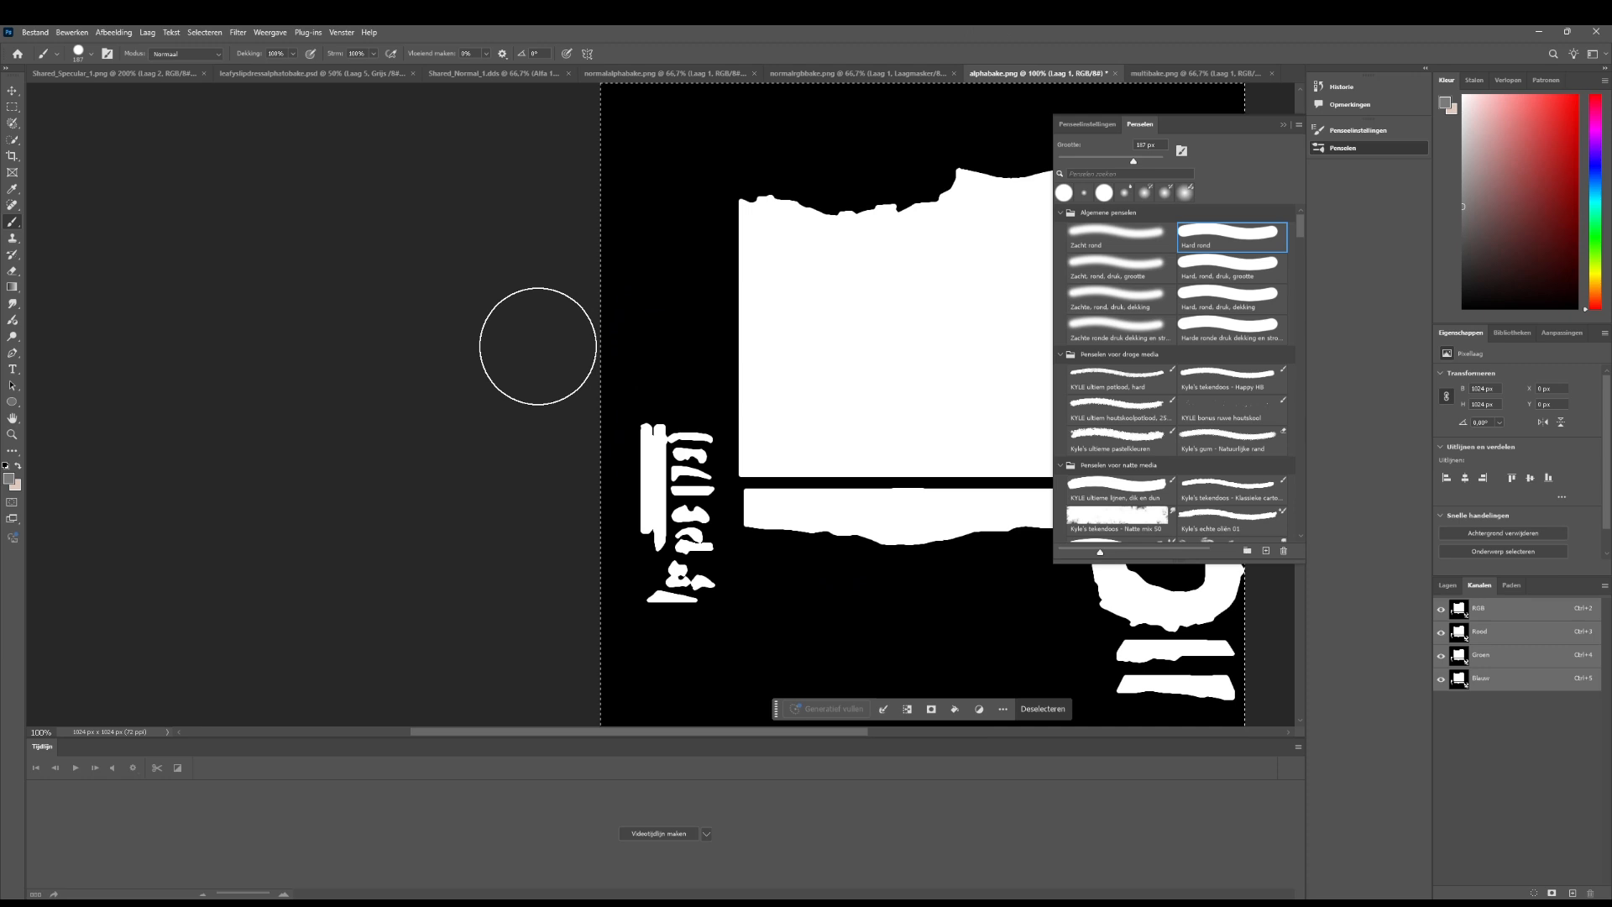
{"action": "left_click", "coordinate": [1181, 73]}
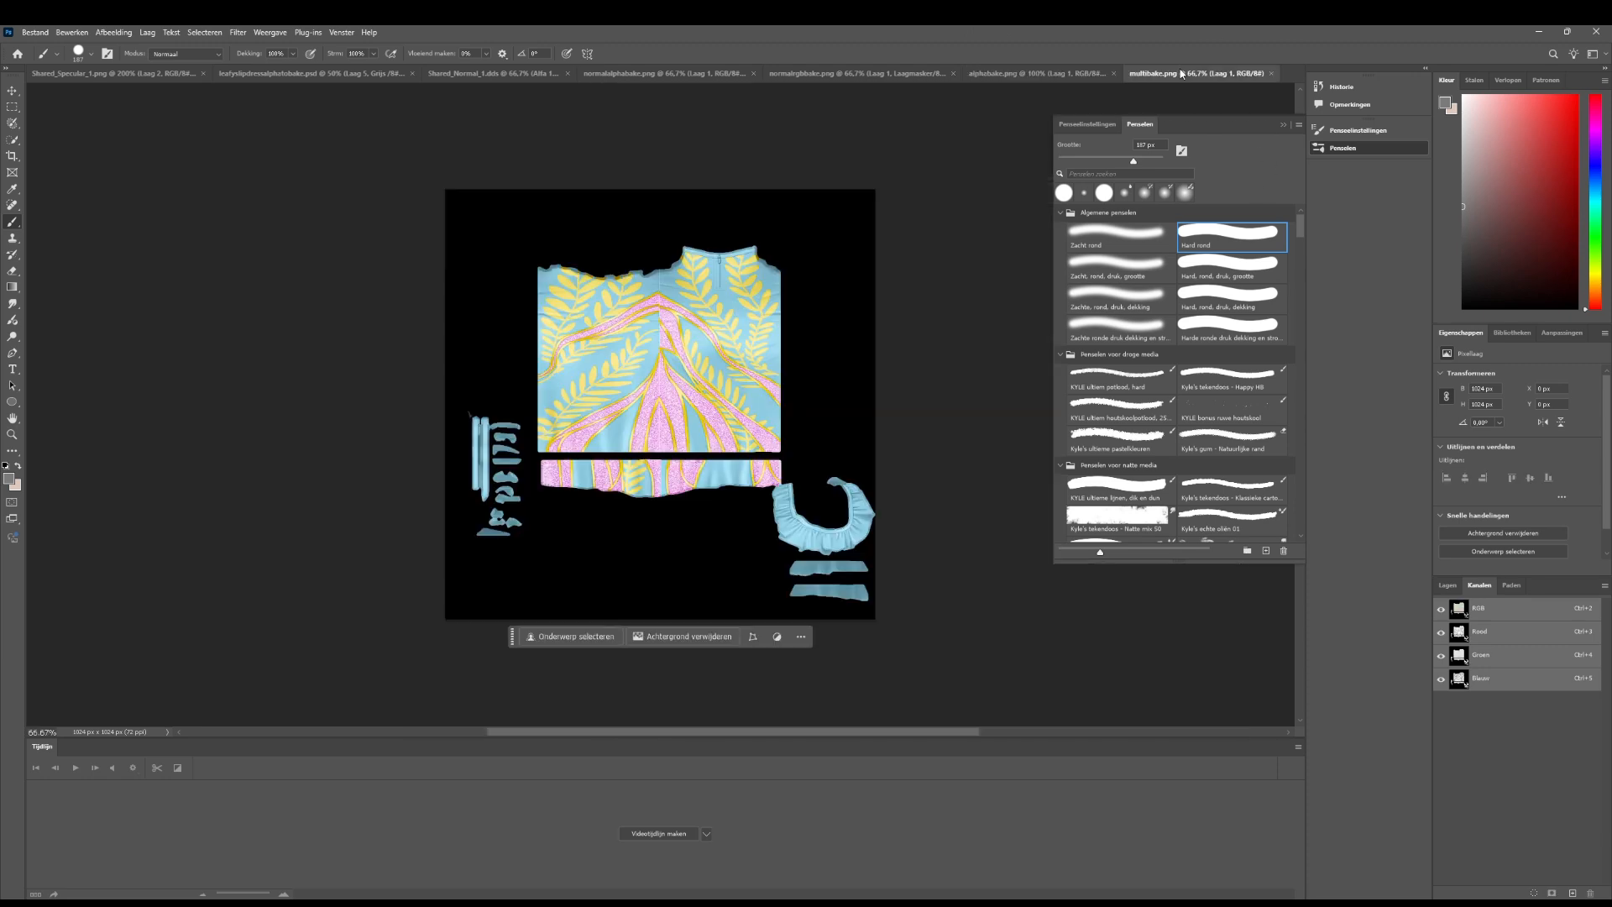
{"action": "left_click", "coordinate": [1446, 585]}
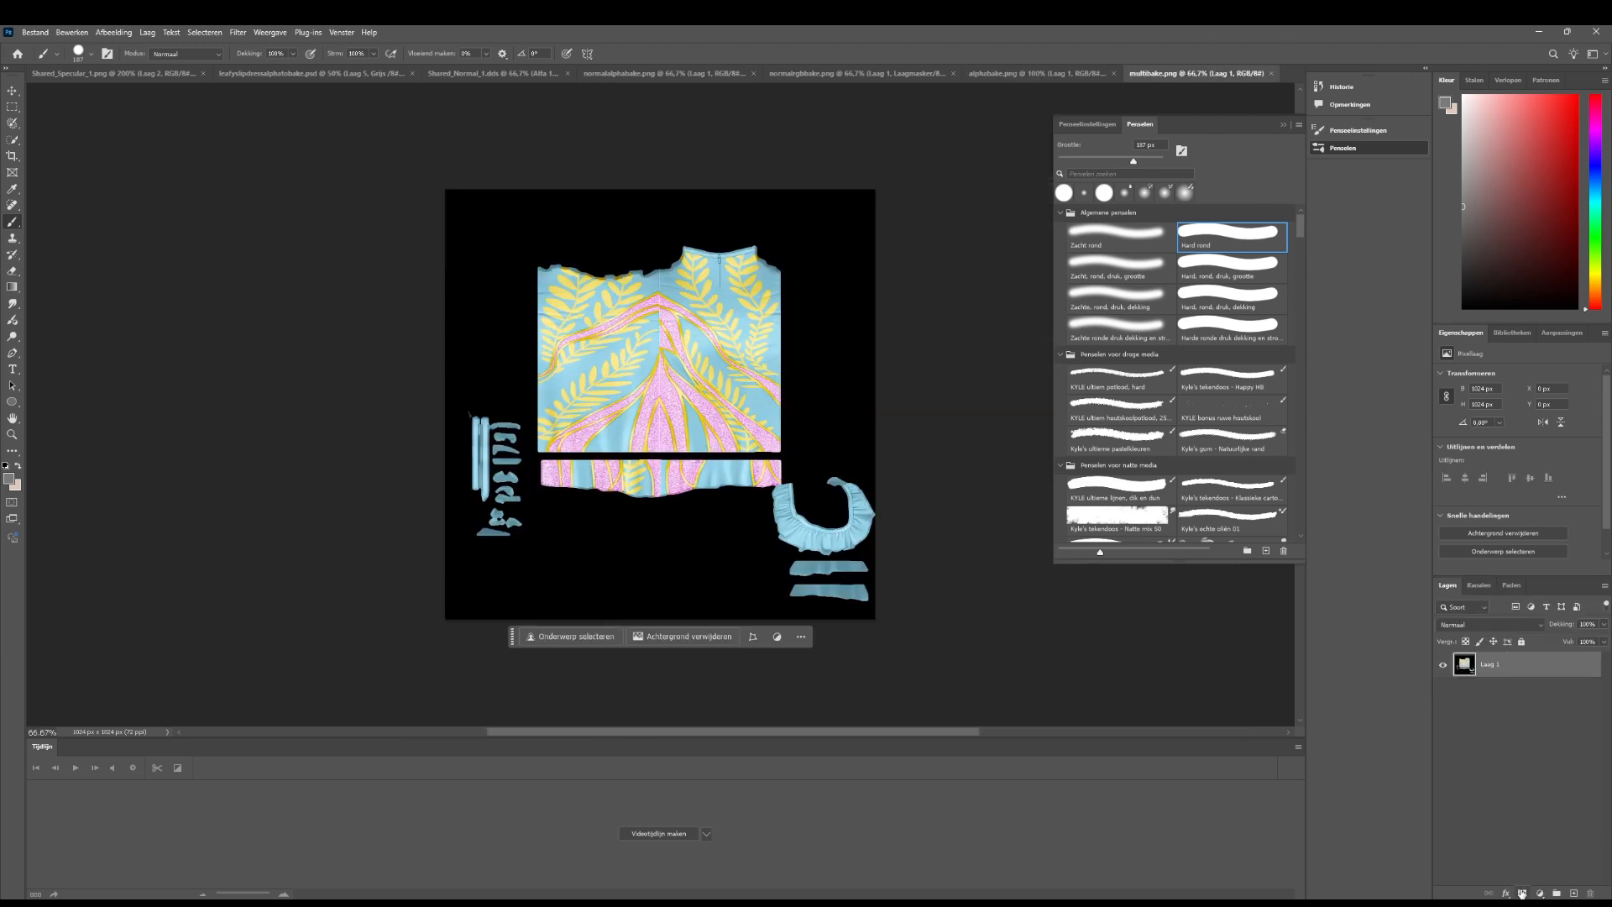
{"action": "left_click", "coordinate": [1521, 893]}
{"action": "left_click", "coordinate": [1479, 585]}
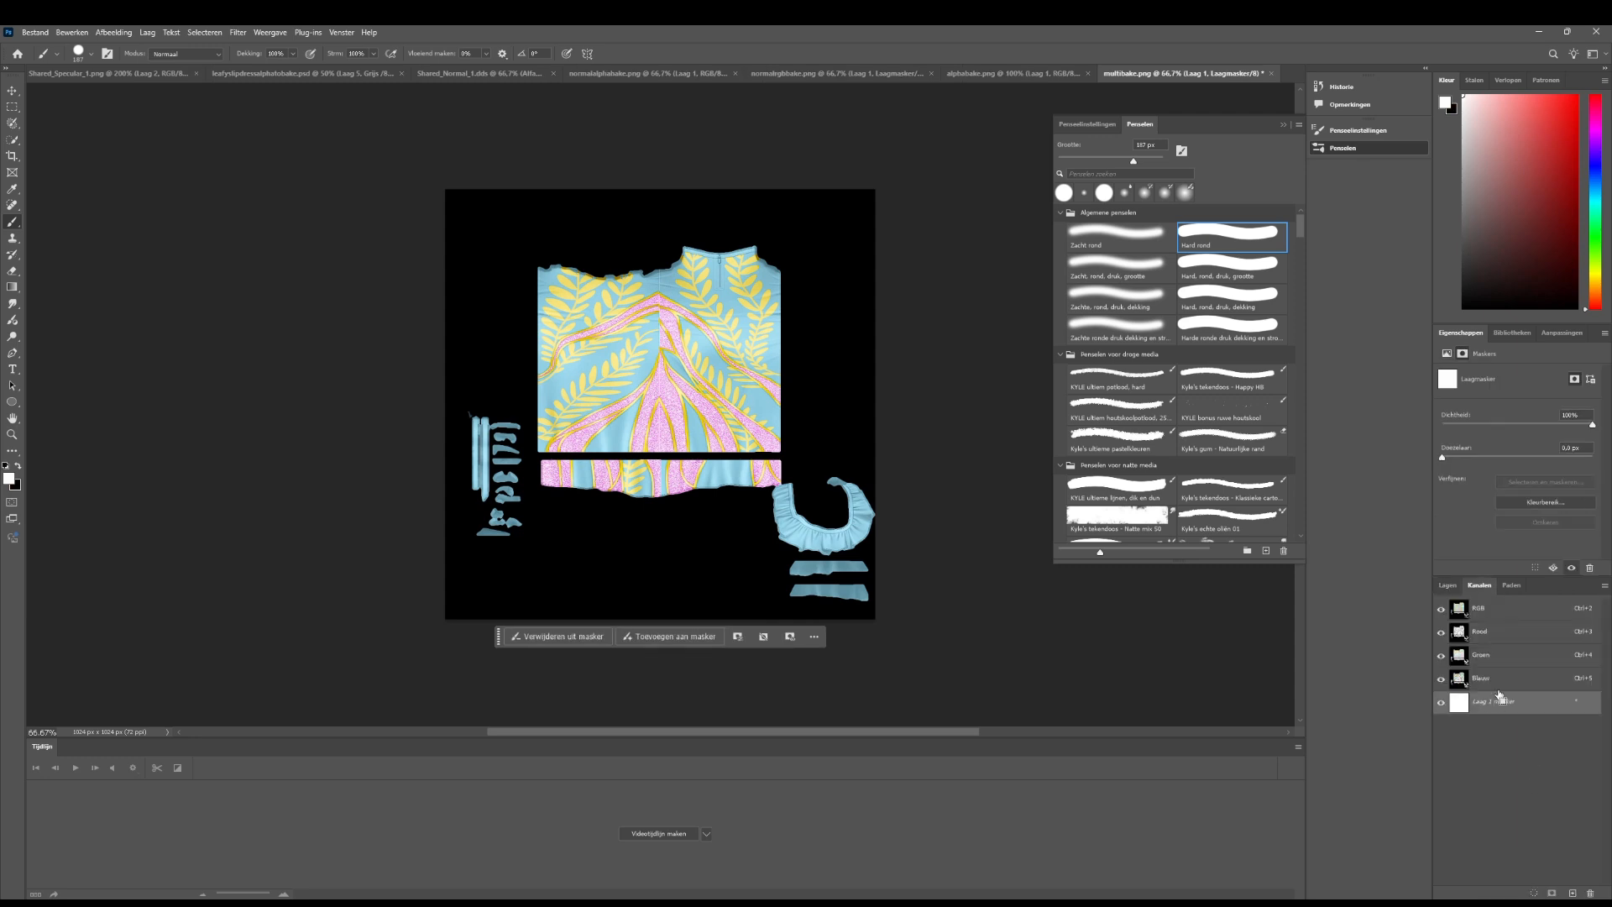
{"action": "key", "text": "ctrl+v"}
Add a new empty layer to multibake.png and merge it with the masked dress layer
{"action": "left_click", "coordinate": [1447, 585]}
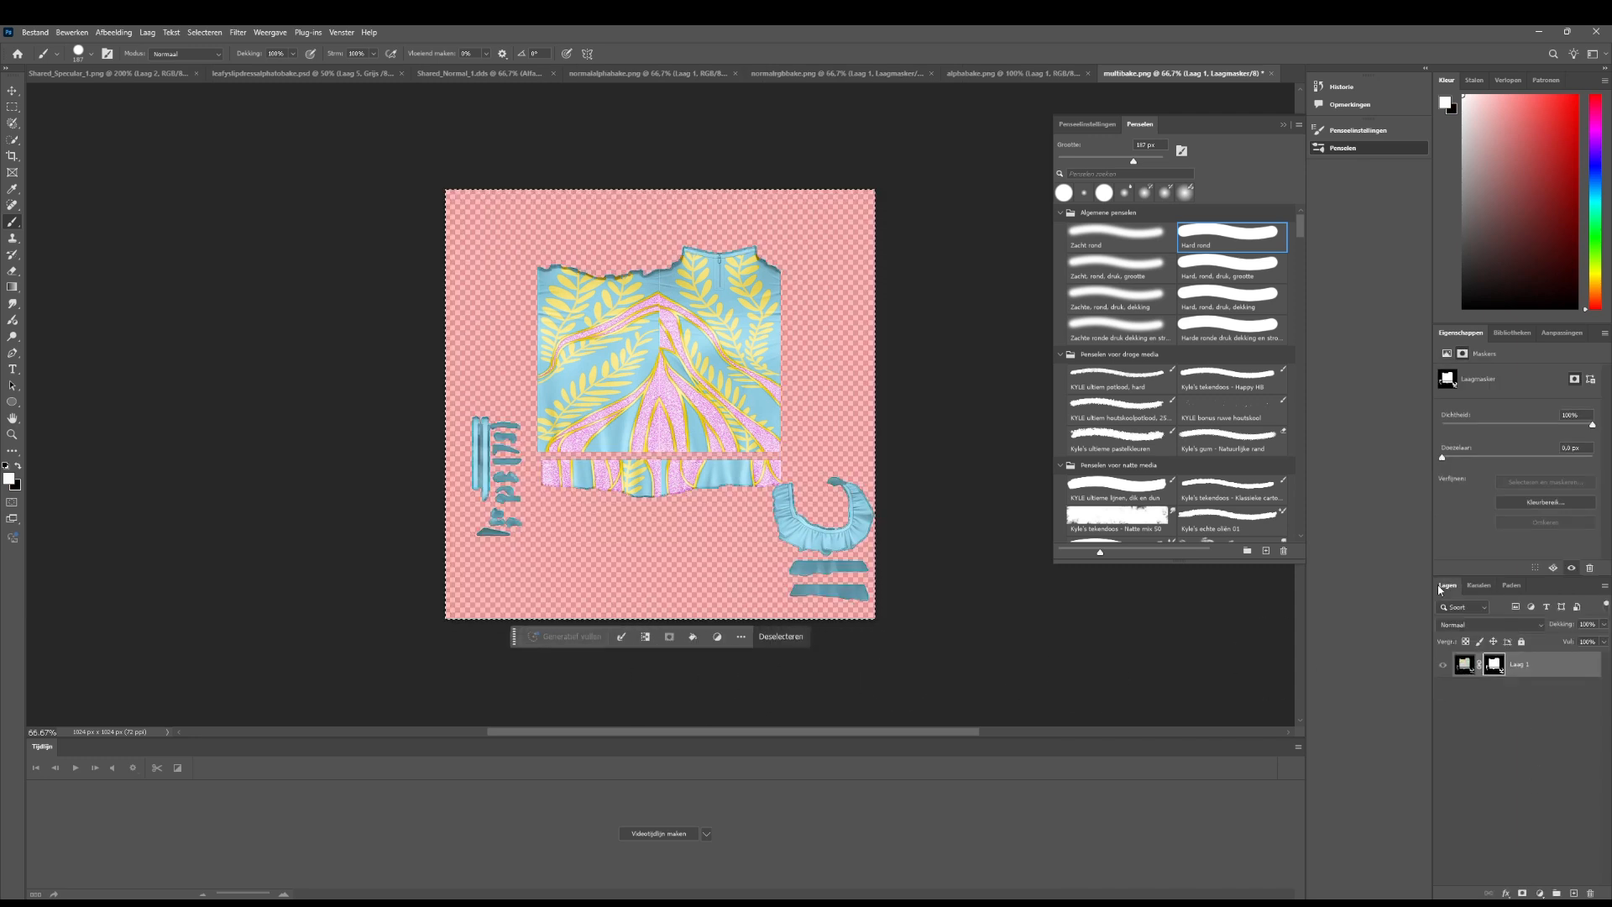
{"action": "left_click", "coordinate": [1574, 893]}
{"action": "left_click", "coordinate": [1537, 692], "text": "shift"}
{"action": "right_click", "coordinate": [1538, 693]}
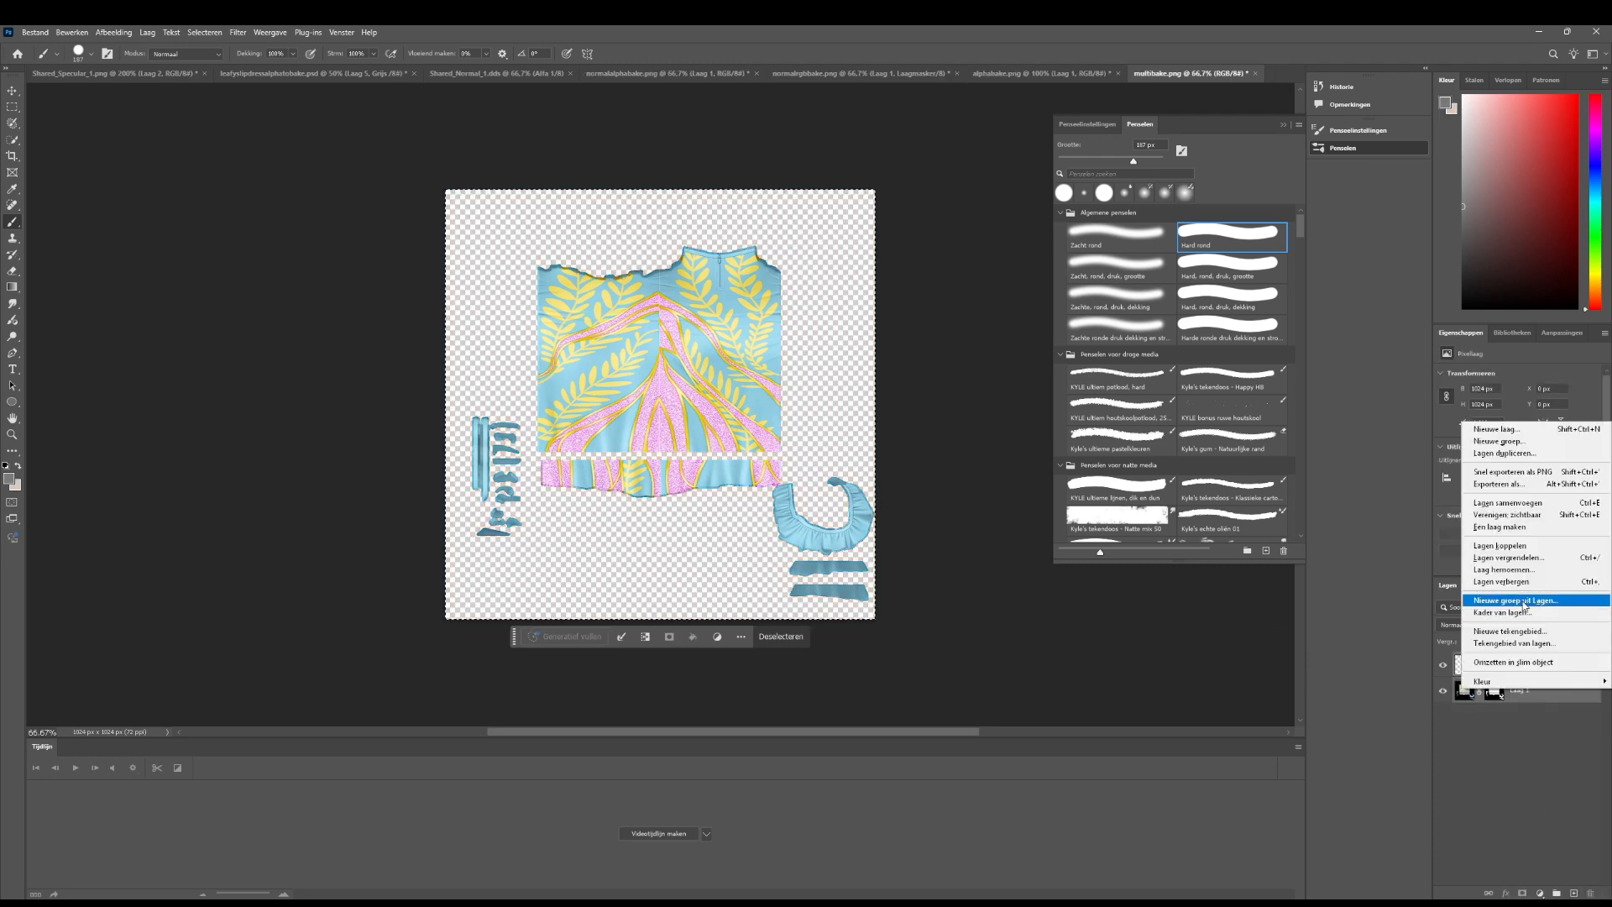
{"action": "left_click", "coordinate": [1546, 501]}
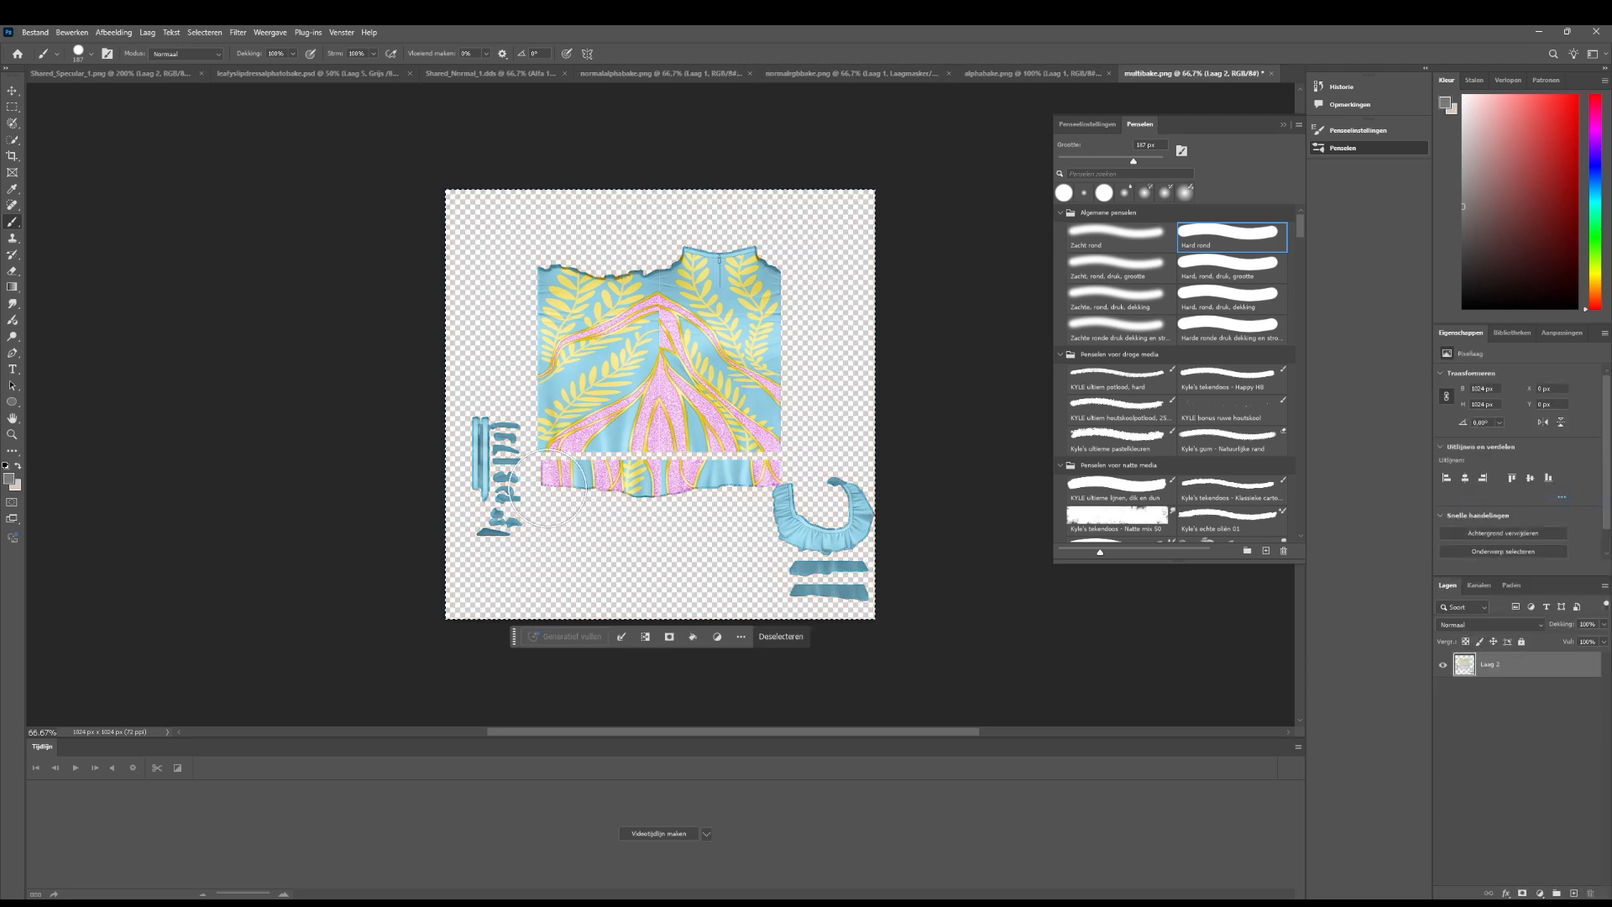
Add a Hue/Saturation adjustment layer above the merged dress layer and set its saturation to -100
{"action": "left_click", "coordinate": [1561, 332]}
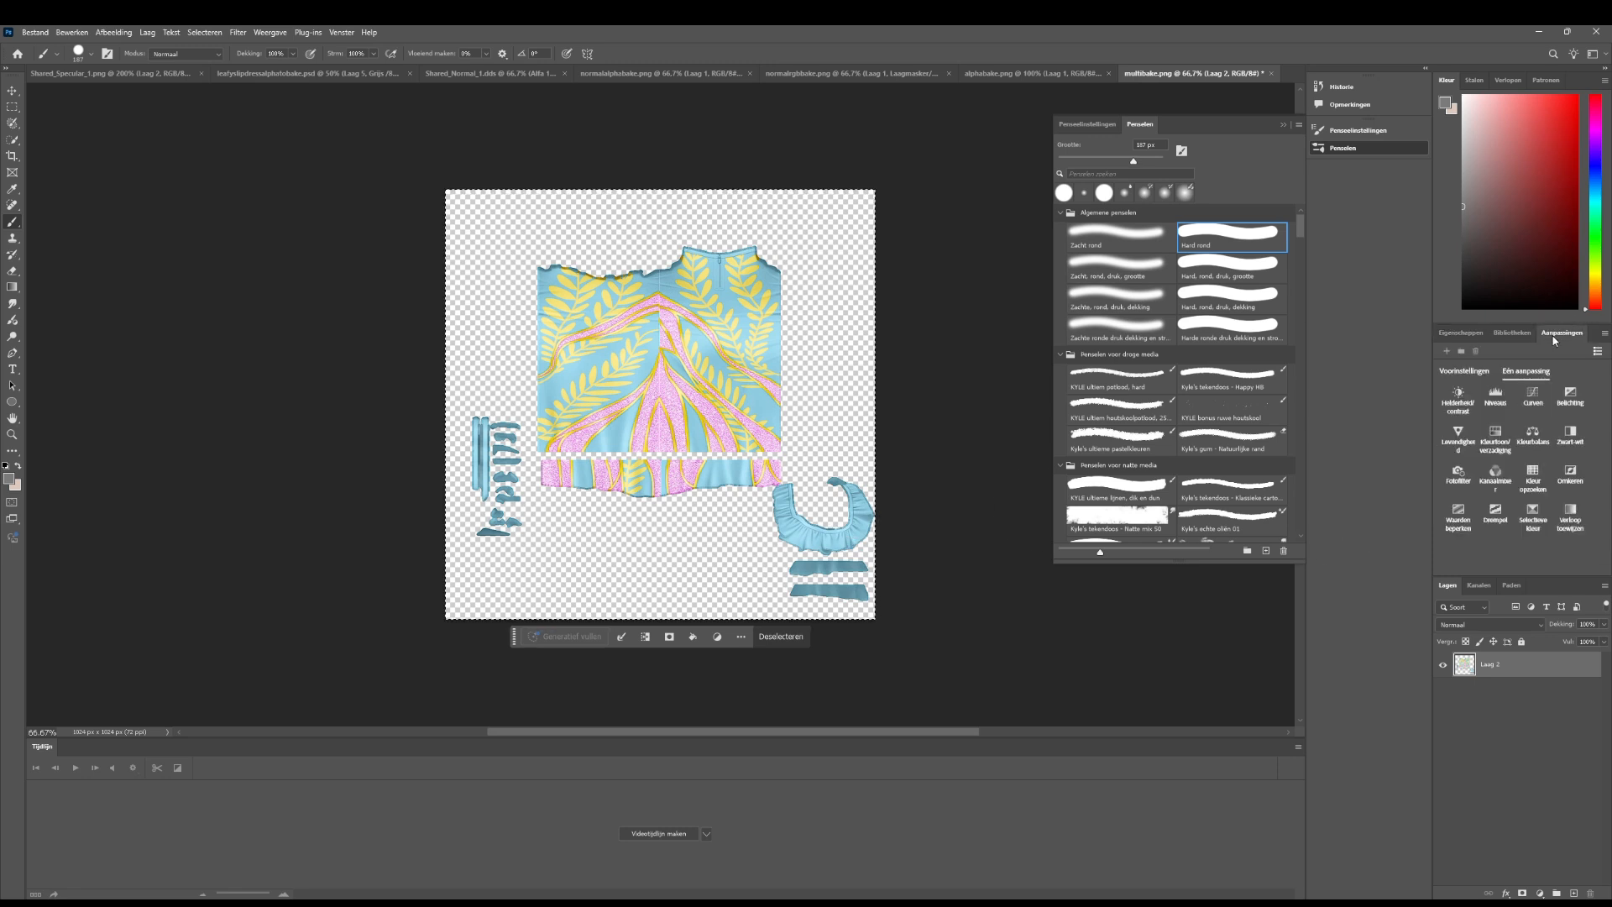
{"action": "left_click", "coordinate": [1497, 440]}
{"action": "left_click_drag", "start_coordinate": [1518, 451], "coordinate": [1435, 443]}
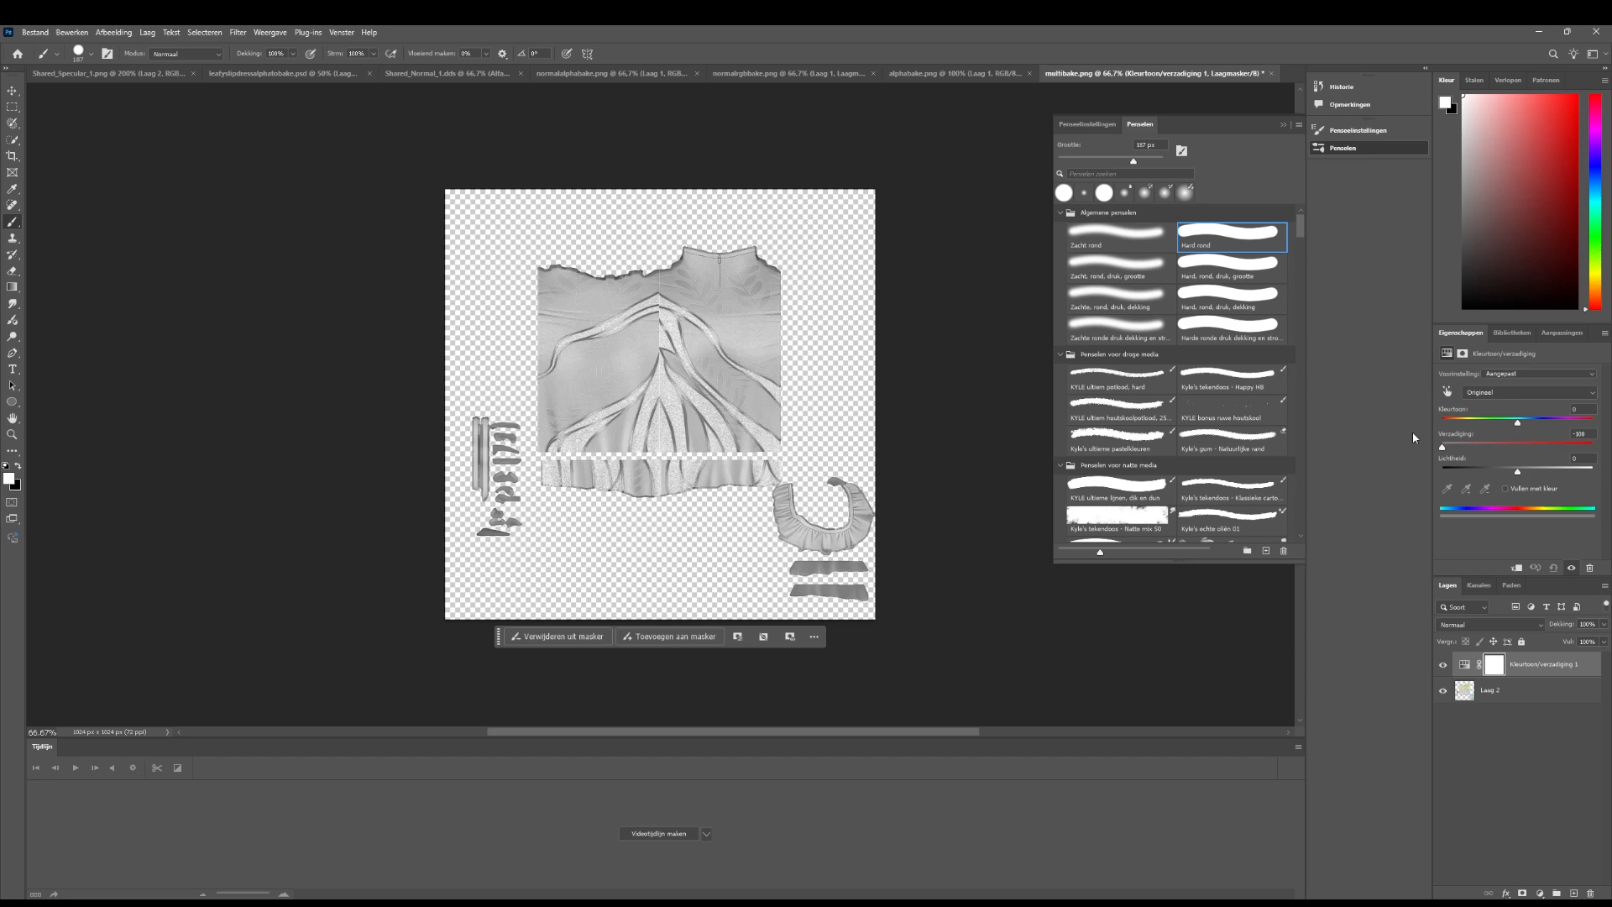
{"action": "mouse_move", "coordinate": [1442, 446]}
{"action": "left_mouse_down"}
{"action": "mouse_move", "coordinate": [1503, 442]}
{"action": "mouse_move", "coordinate": [1444, 443]}
{"action": "left_mouse_up"}
Examine the desaturated dress texture up close, checking the leaf outlines, glitter bands and hem strip
{"action": "key", "text": "ctrl+plus"}
{"action": "key", "text": "ctrl+plus"}
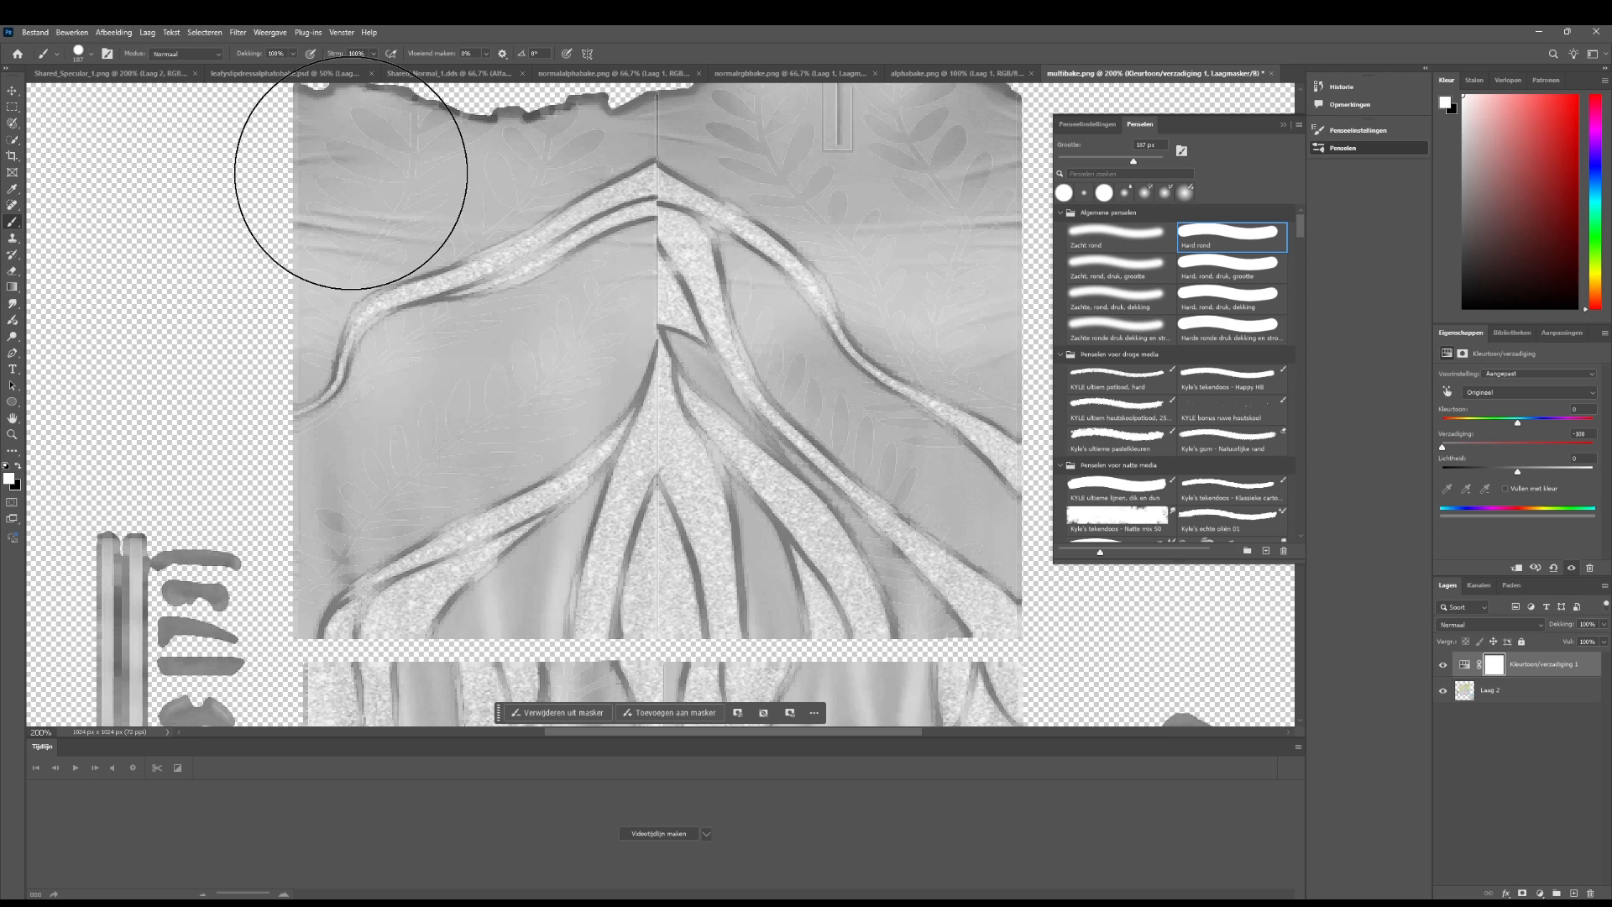
{"action": "scroll", "coordinate": [351, 173], "scroll_direction": "up", "scroll_amount": 1}
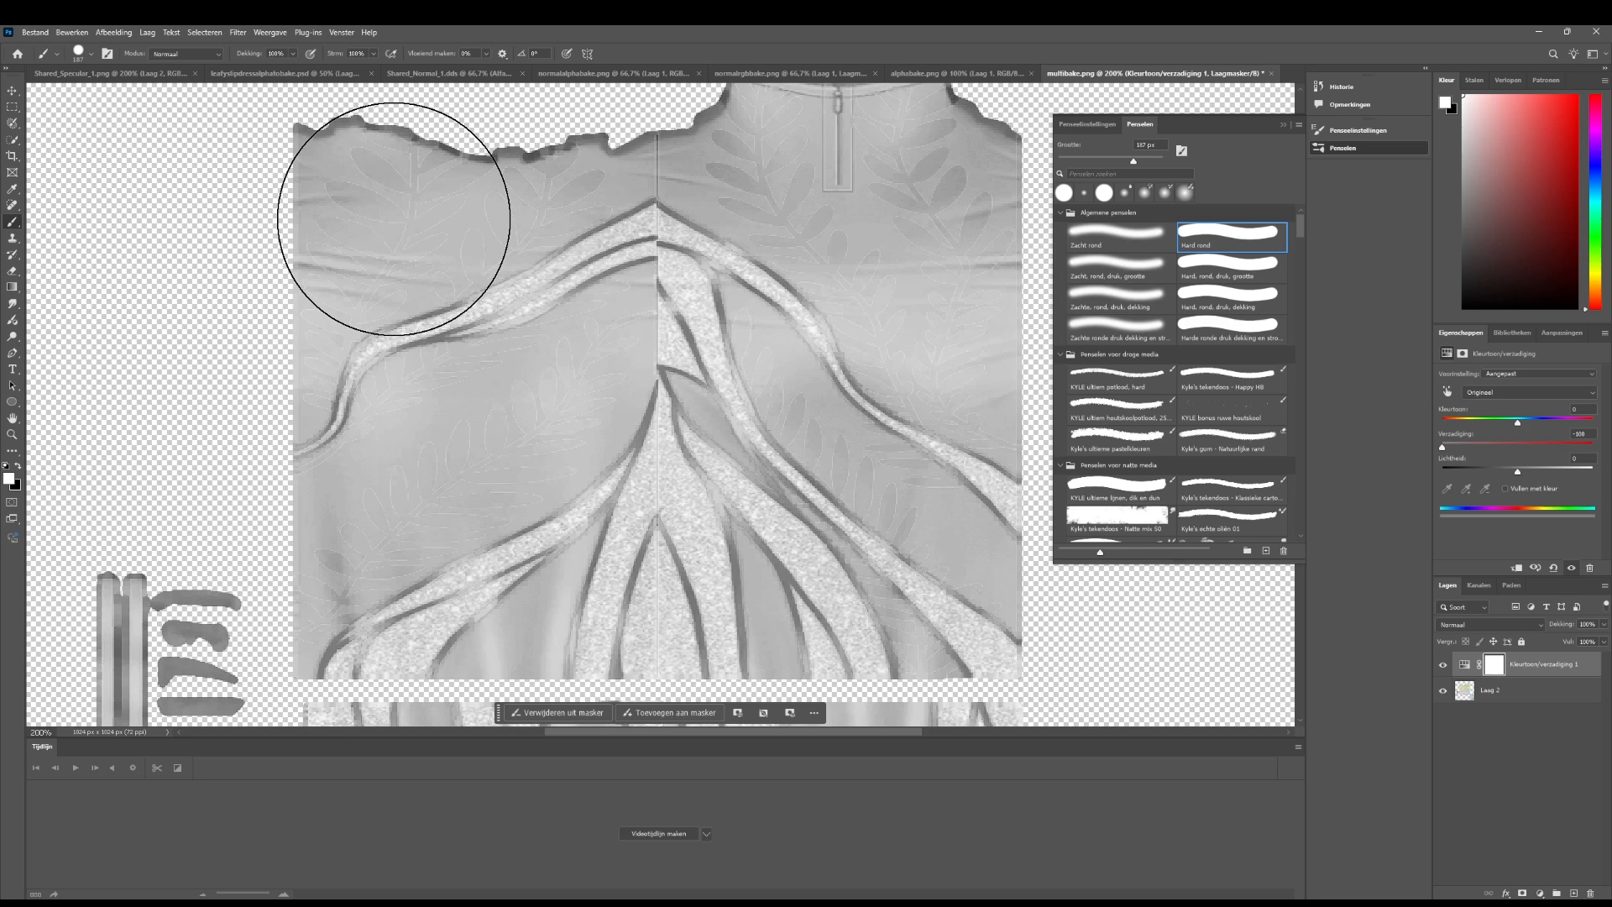
{"action": "key", "text": "ctrl+minus"}
{"action": "key", "text": "ctrl+minus"}
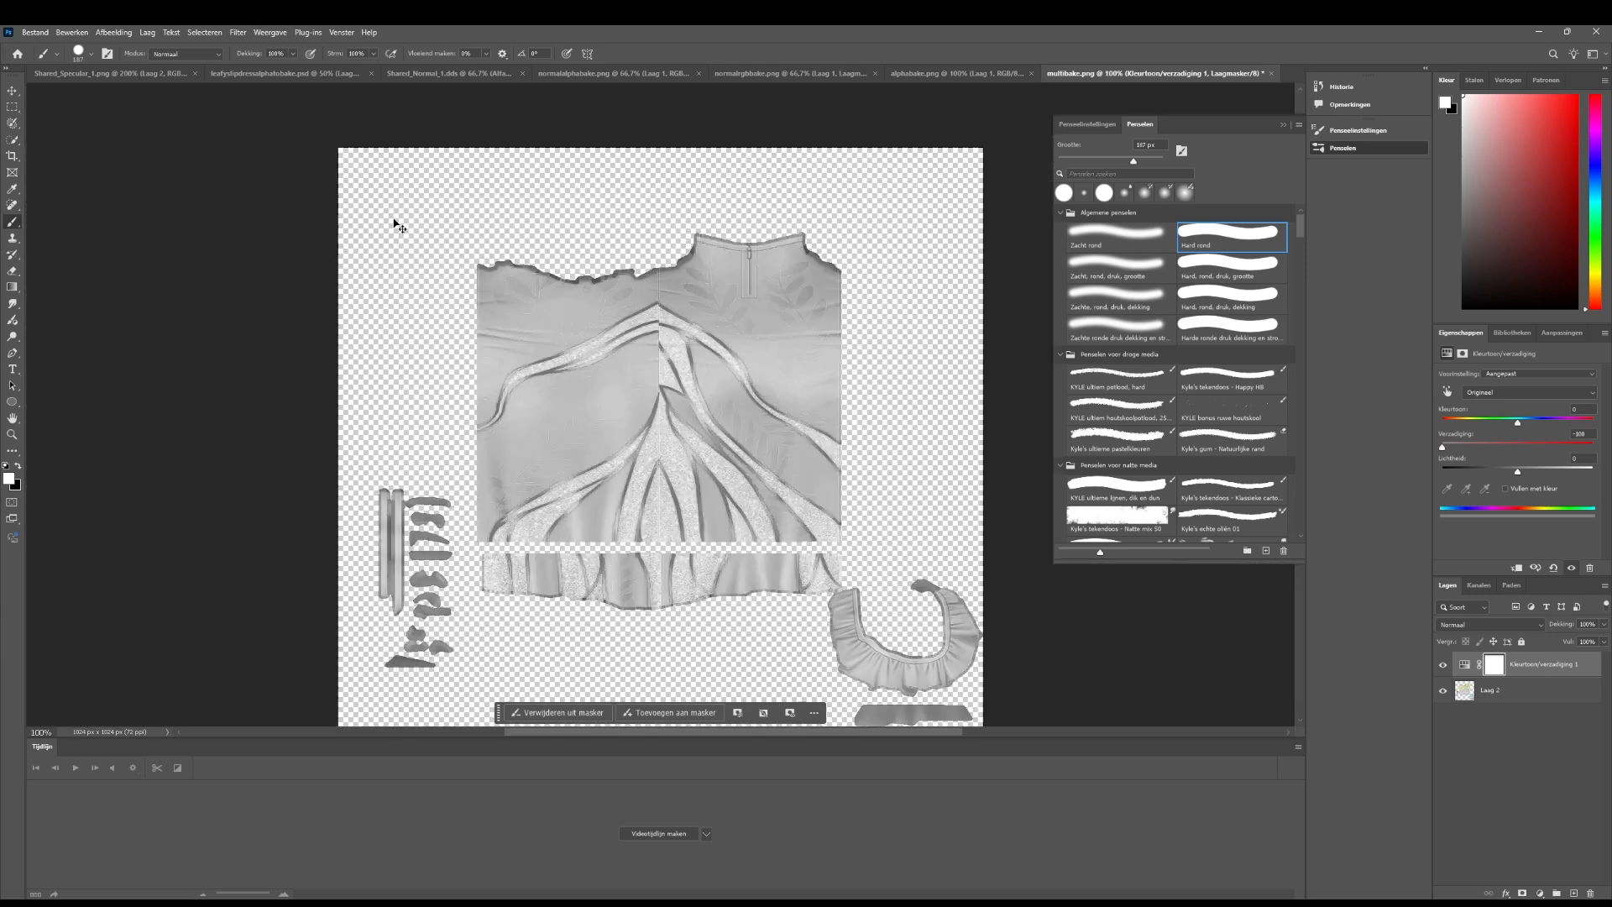
{"action": "scroll", "coordinate": [393, 219], "scroll_direction": "down", "scroll_amount": 3}
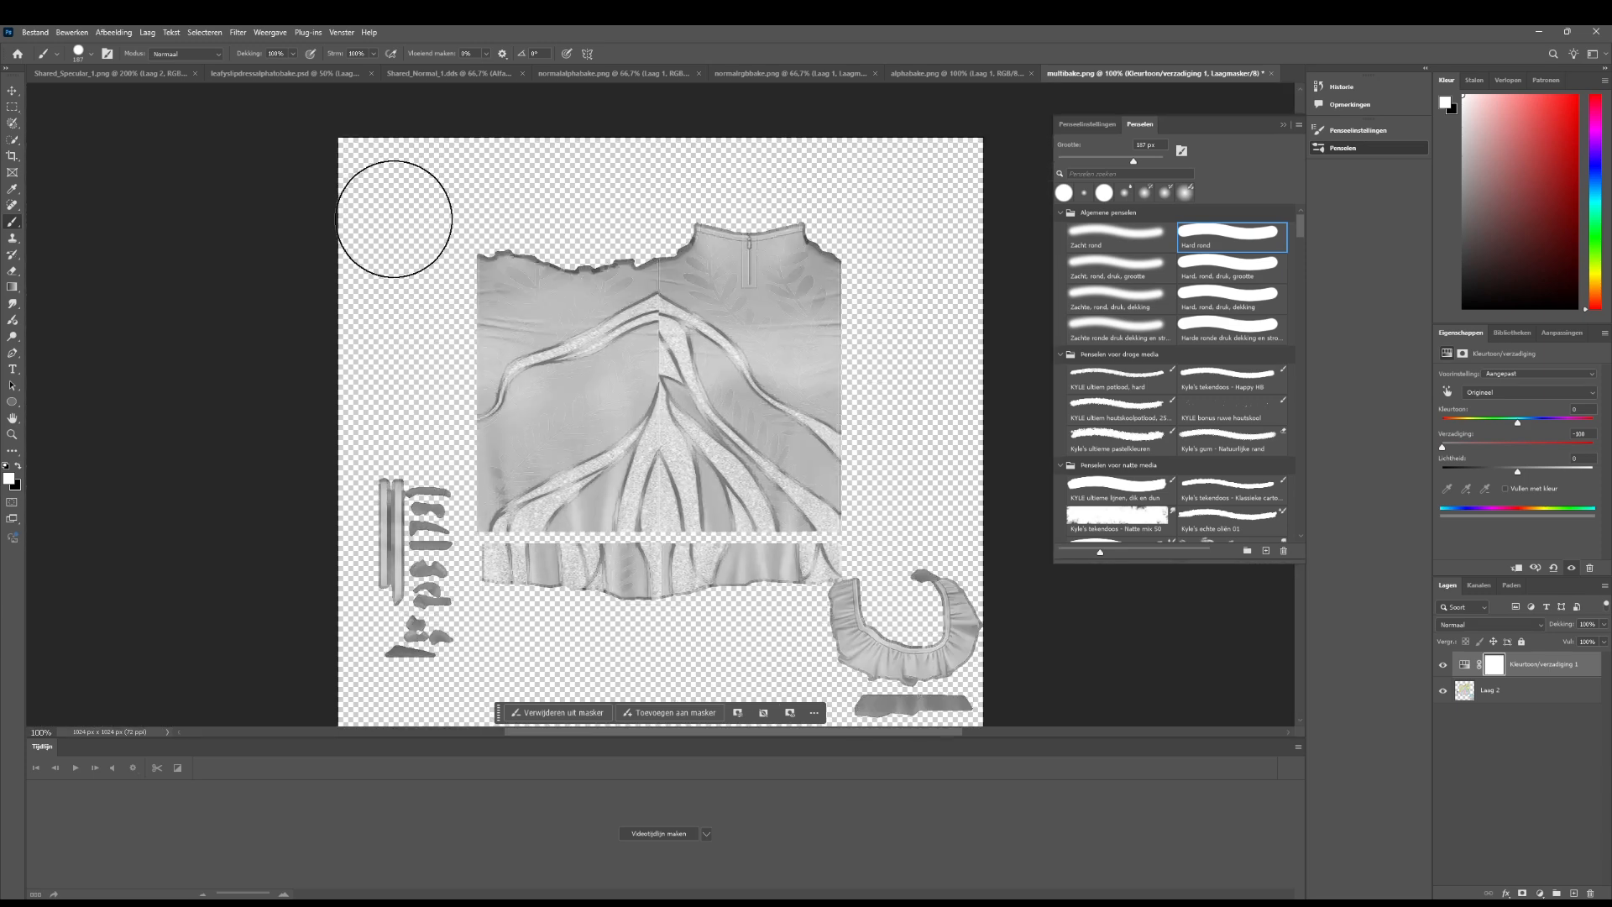
{"action": "key", "text": "ctrl+plus"}
{"action": "key", "text": "ctrl+plus"}
{"action": "key", "text": "ctrl+minus"}
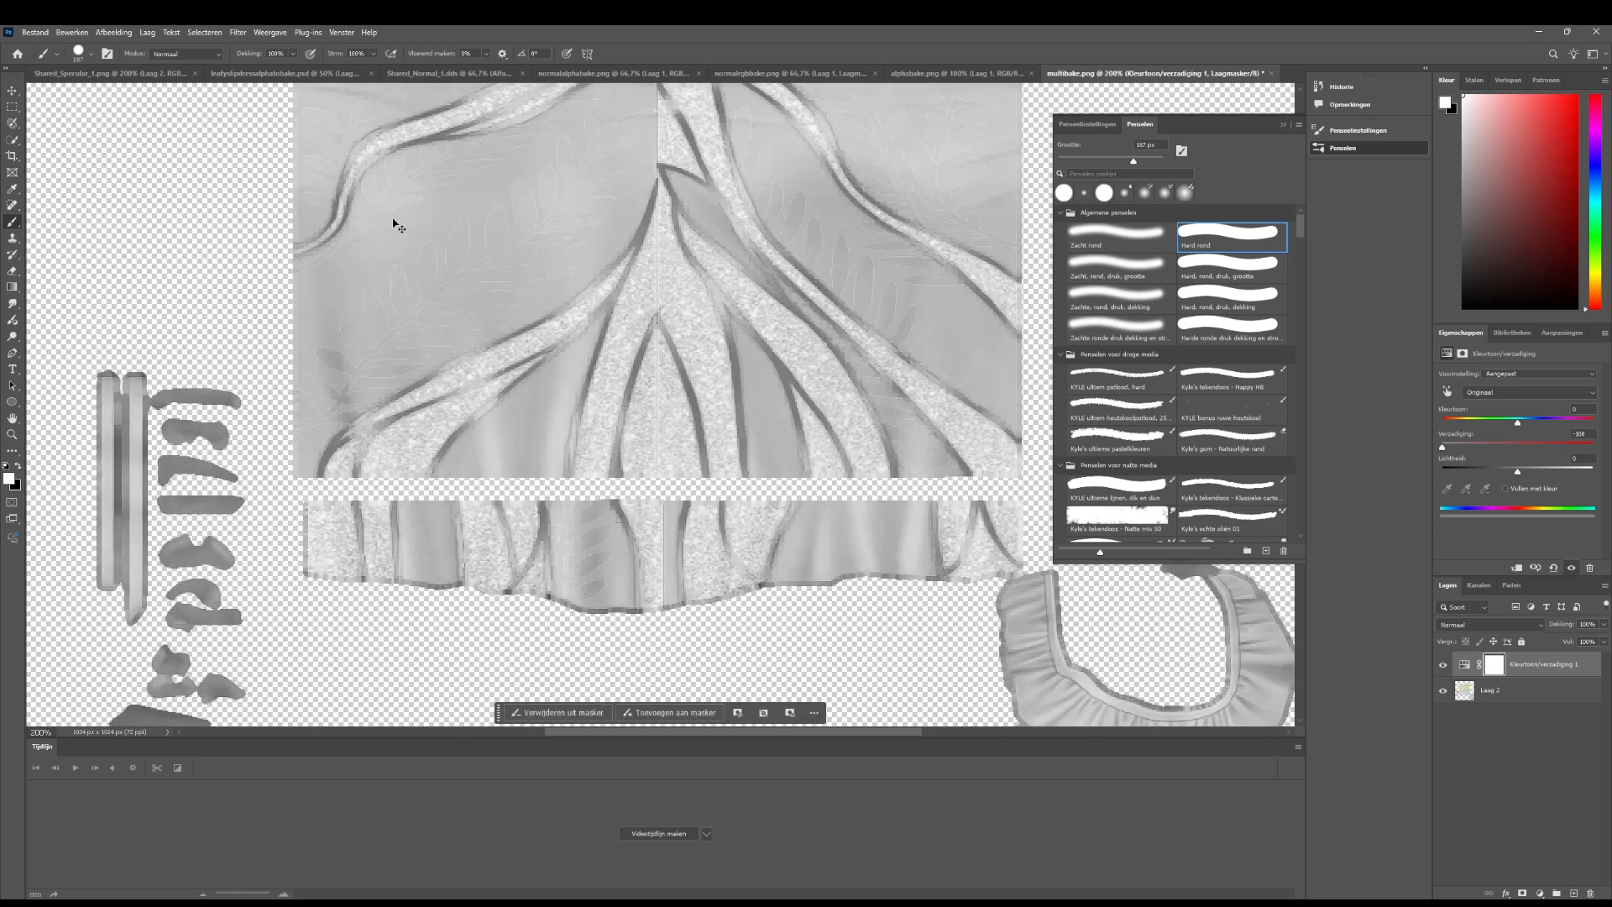
{"action": "key", "text": "ctrl+minus"}
{"action": "key", "text": "ctrl+plus"}
{"action": "key", "text": "ctrl+plus"}
{"action": "key", "text": "ctrl+plus"}
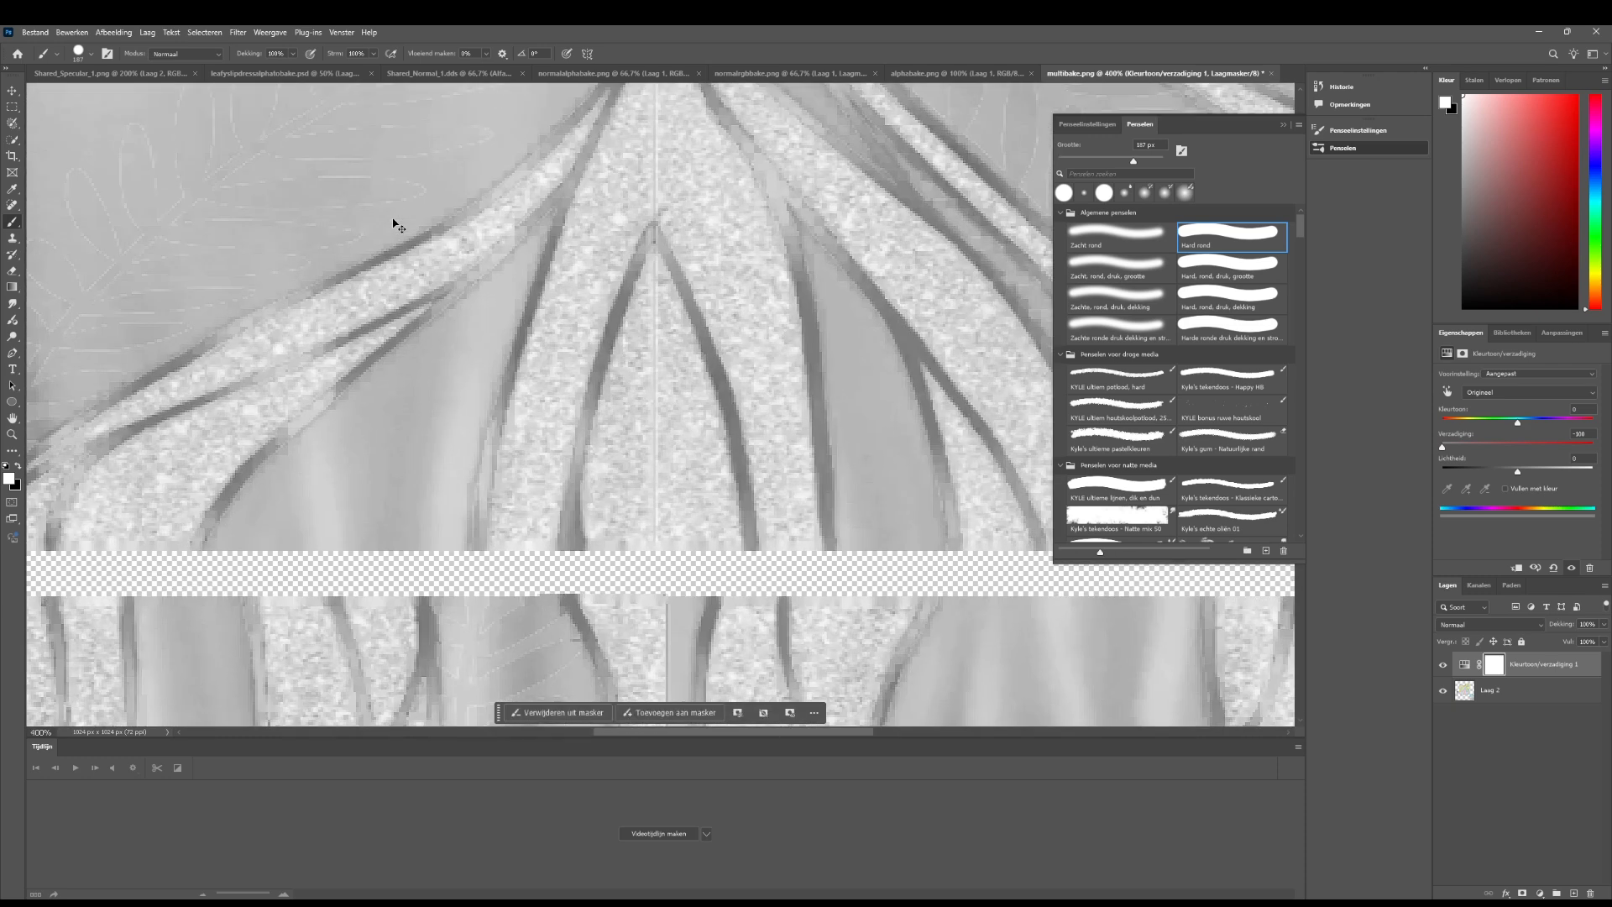
{"action": "key", "text": "ctrl+minus"}
{"action": "key", "text": "ctrl+minus"}
{"action": "key", "text": "ctrl+minus"}
{"action": "key", "text": "ctrl+minus"}
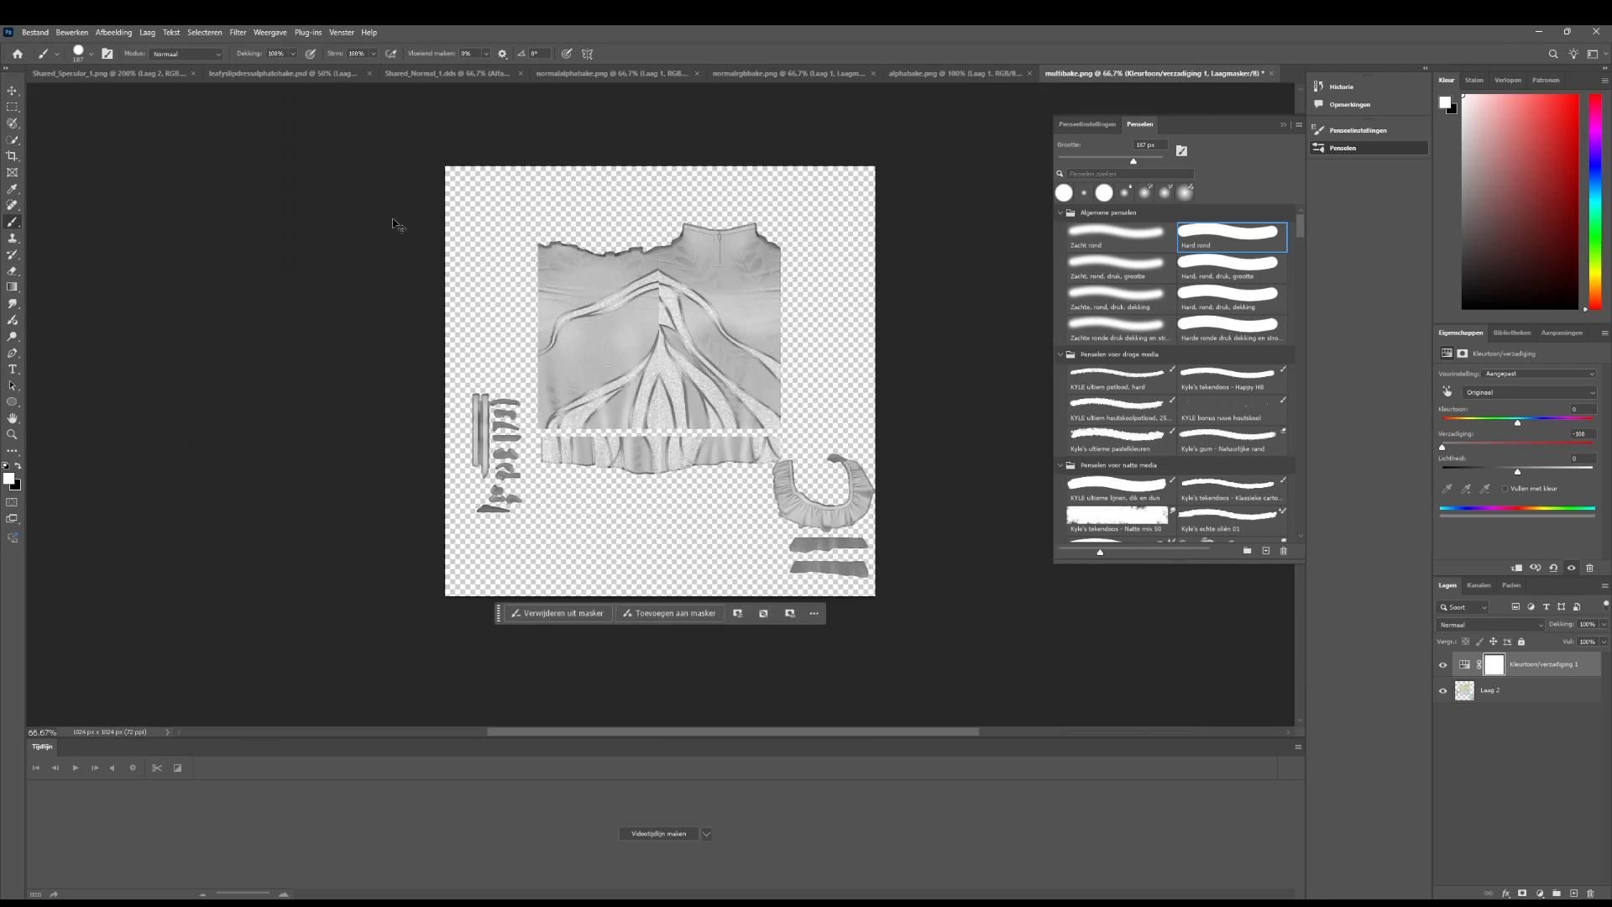
{"action": "key", "text": "ctrl+plus"}
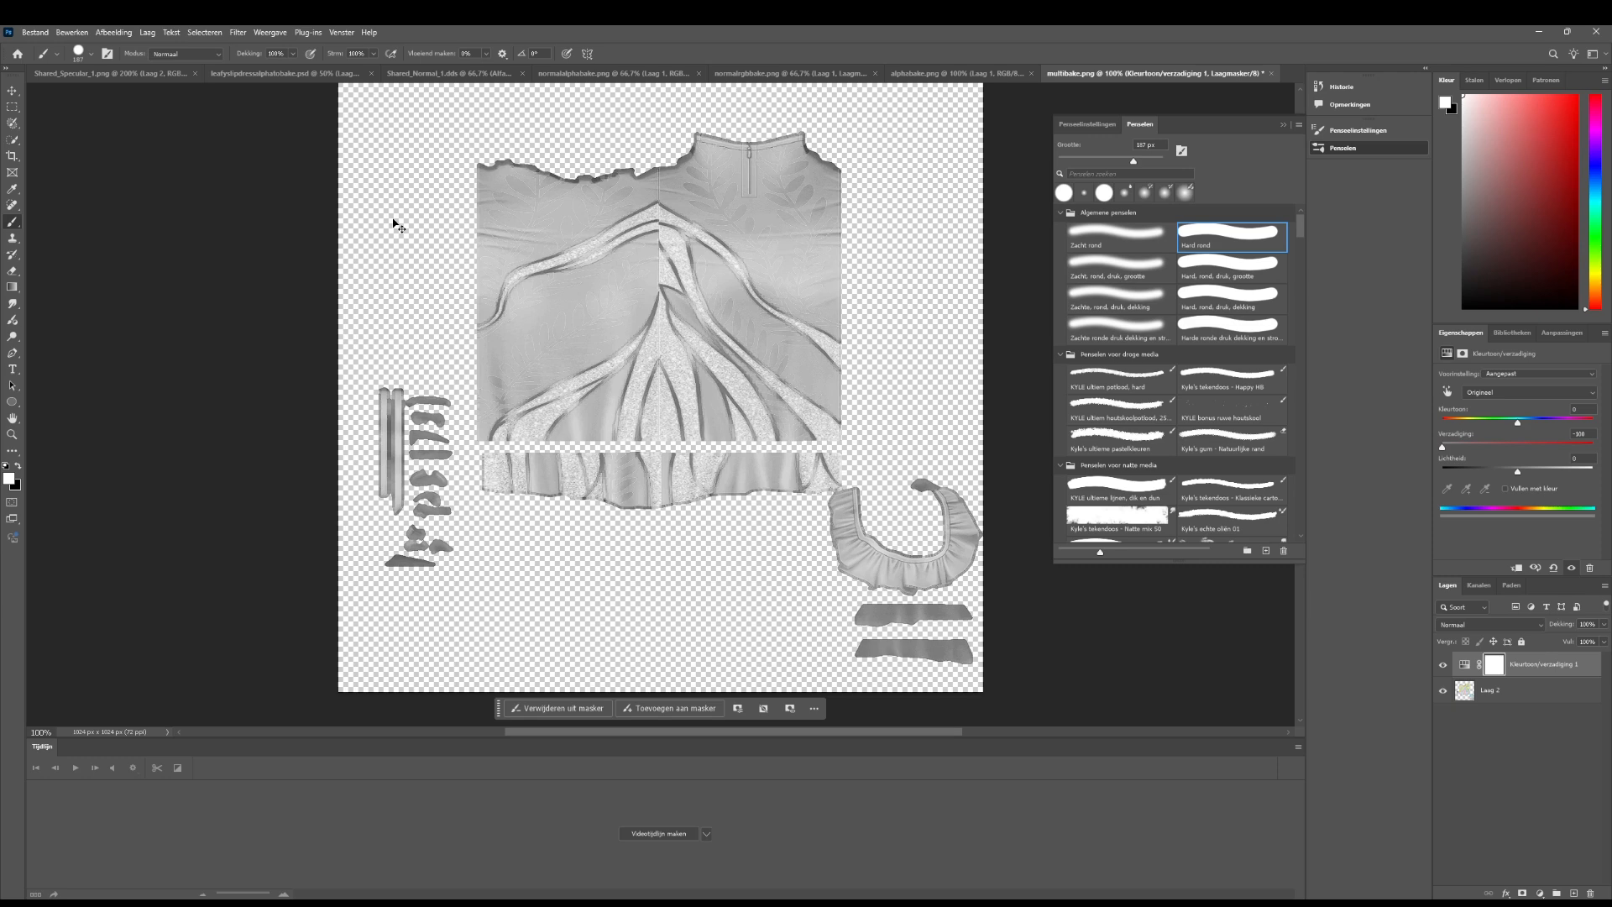
{"action": "scroll", "coordinate": [557, 275], "scroll_direction": "up", "scroll_amount": 1}
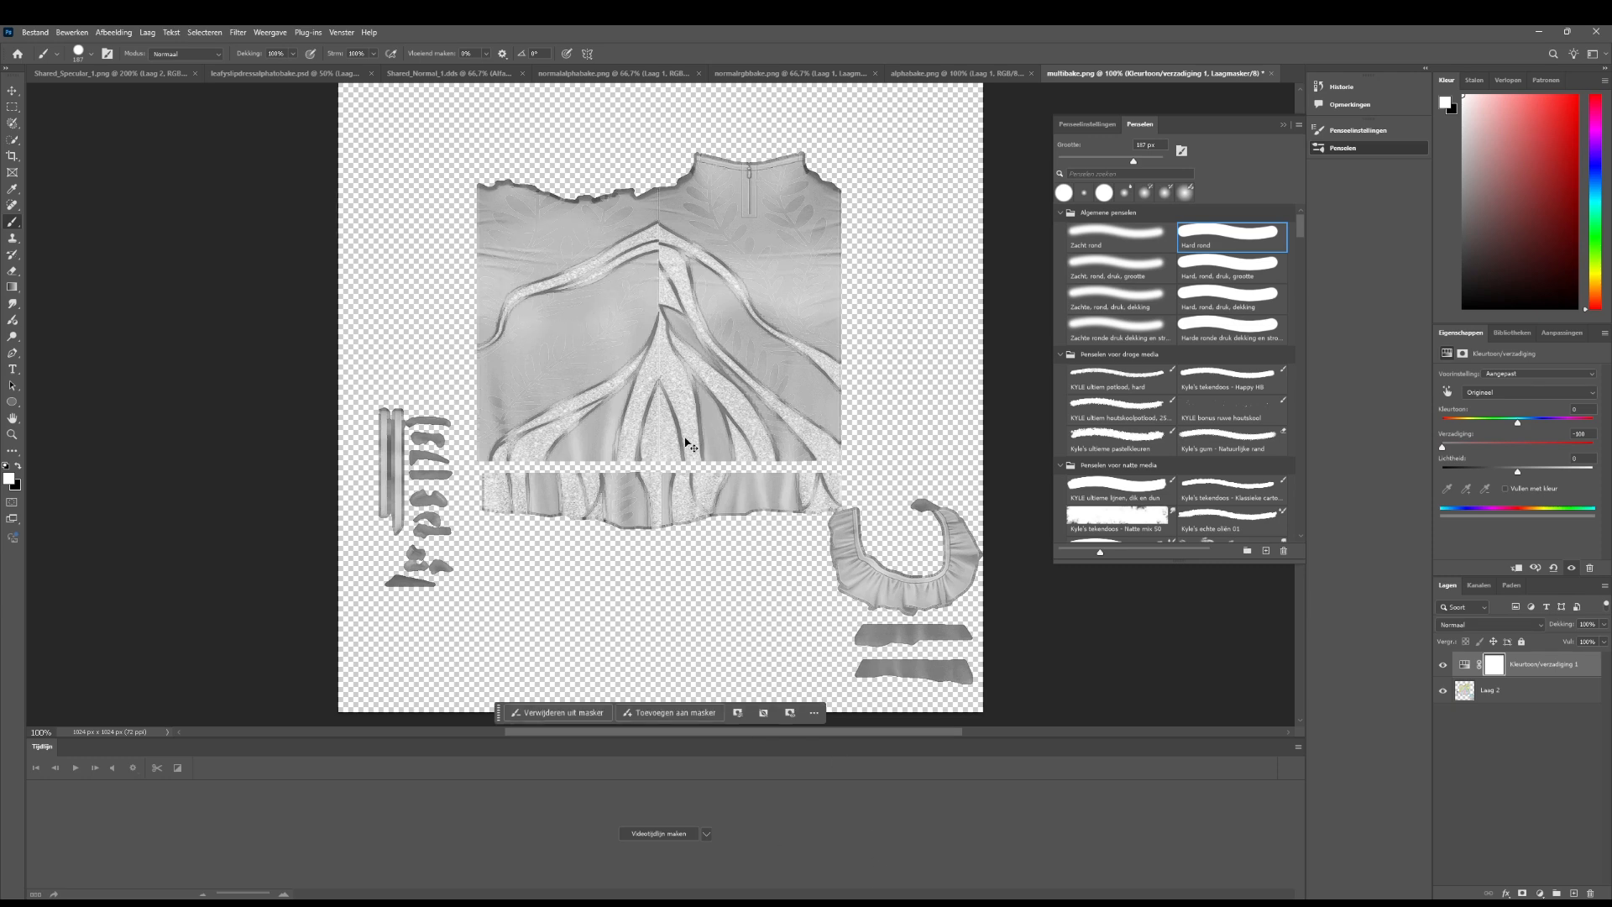
{"action": "key", "text": "ctrl+plus"}
{"action": "key", "text": "ctrl+plus"}
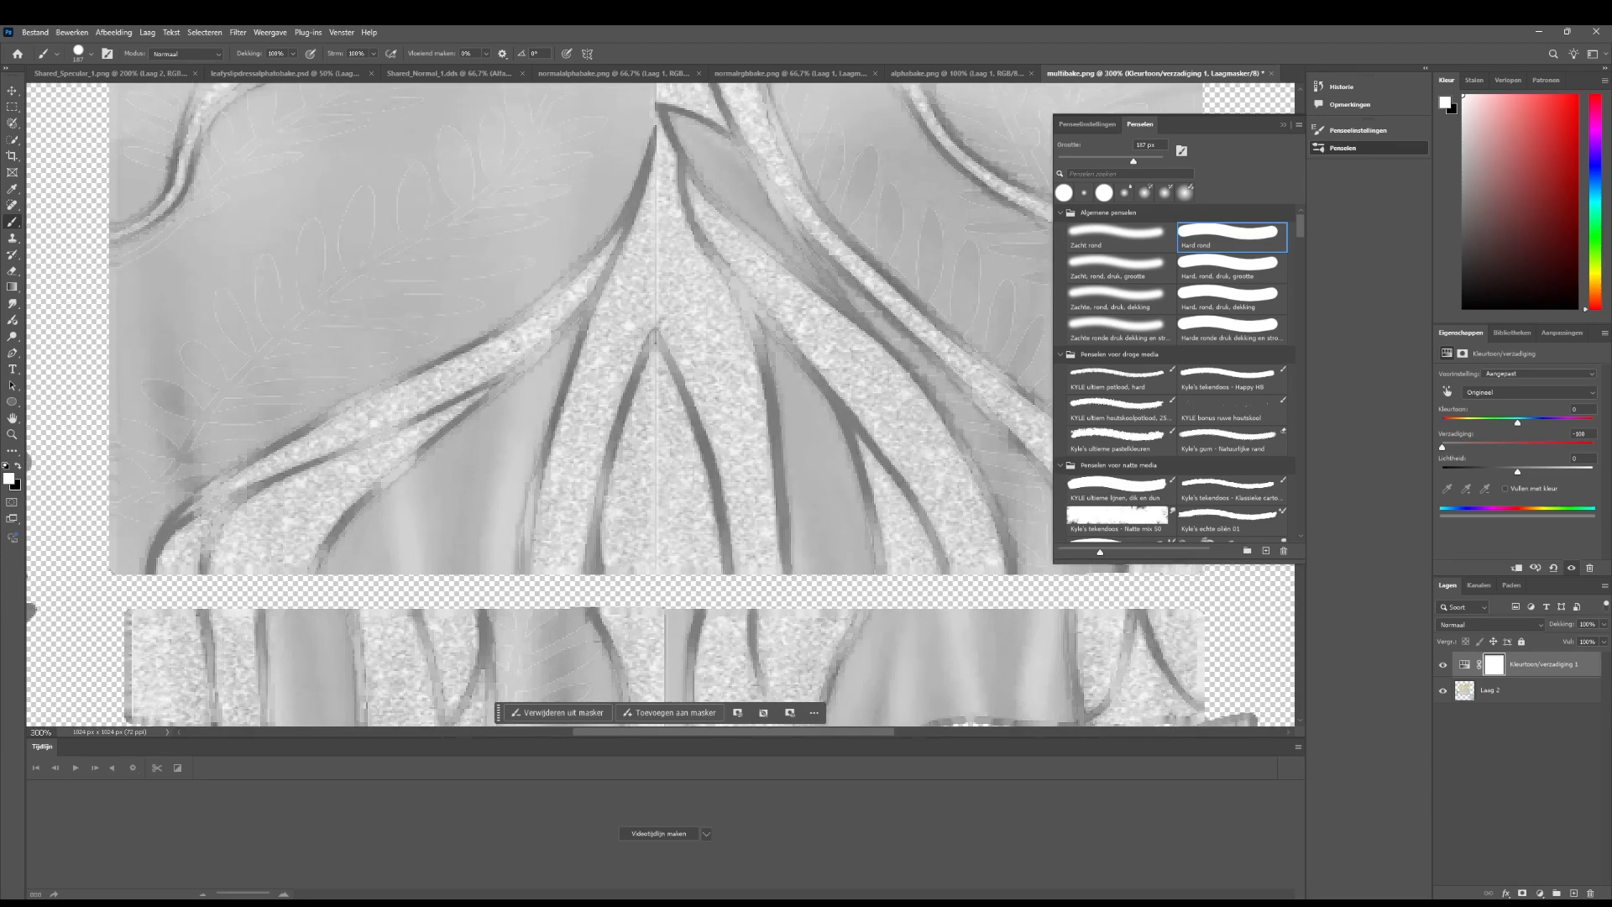
Open the original texture Swatch_6_Diffuse_1.png from the leafy slipdressResources folder
{"action": "key", "text": "super+e"}
{"action": "left_click", "coordinate": [1586, 37]}
{"action": "left_click", "coordinate": [35, 32]}
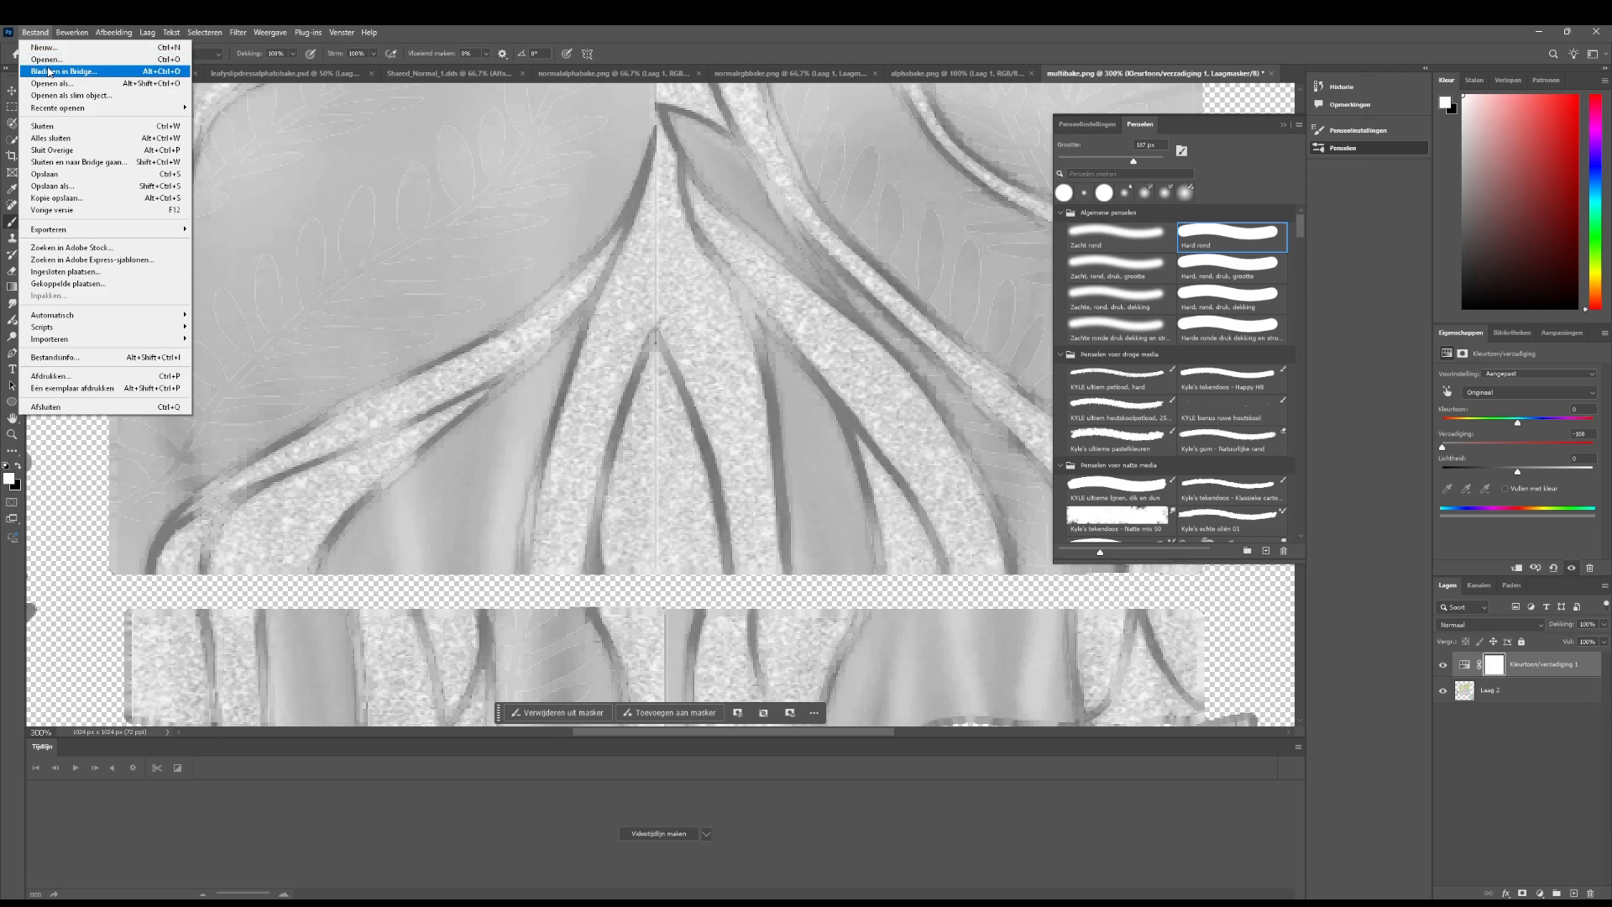
{"action": "left_click", "coordinate": [49, 62]}
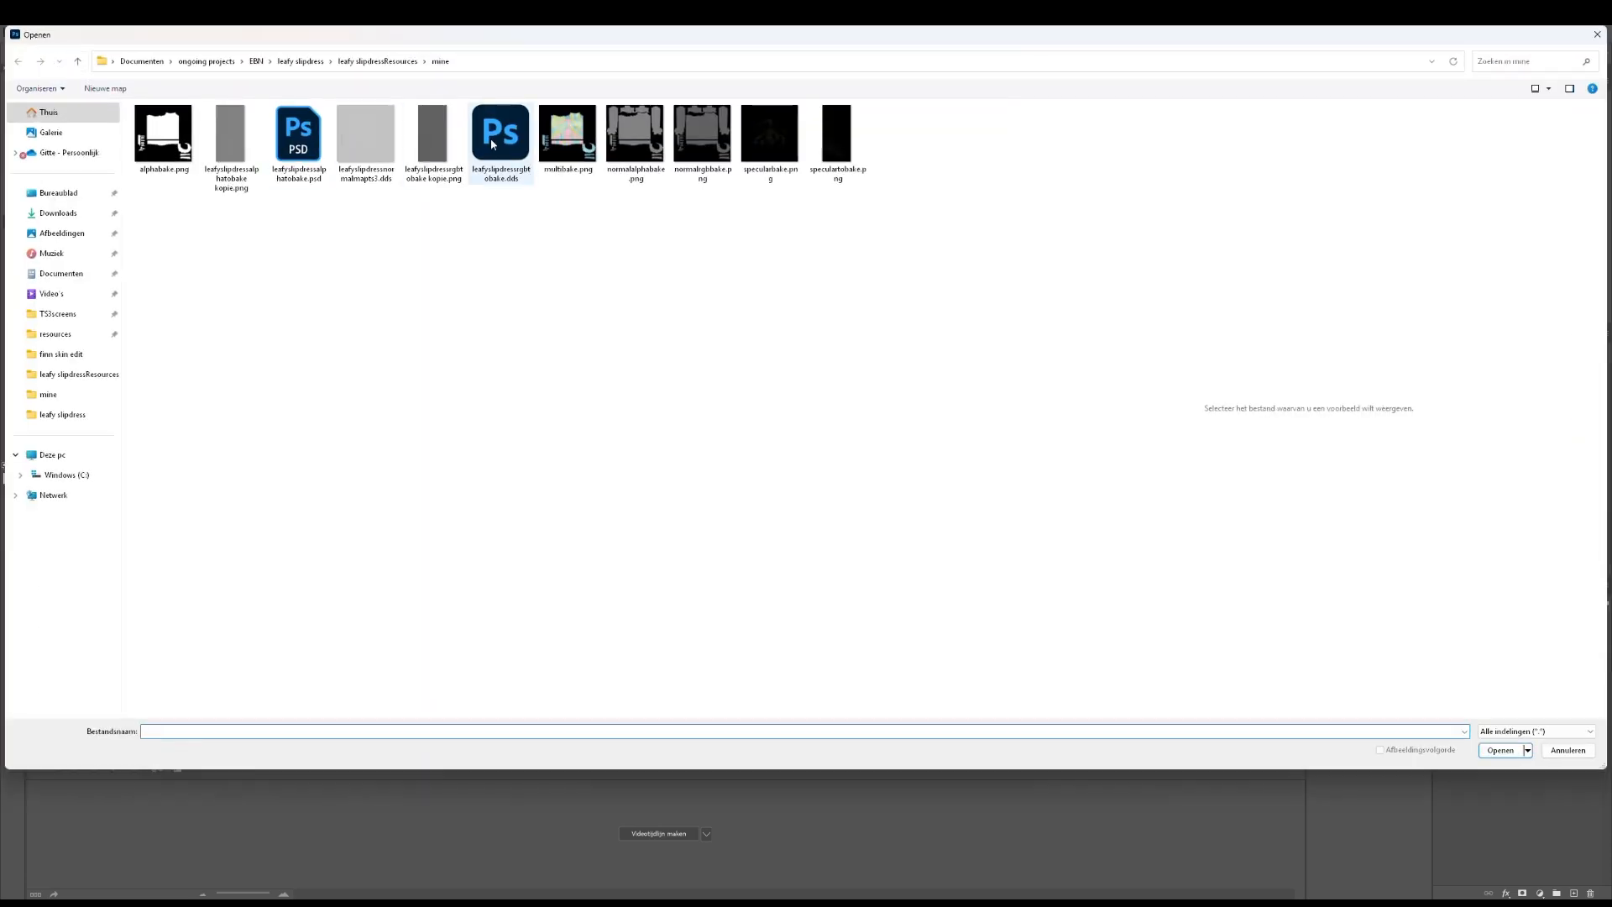
{"action": "left_click", "coordinate": [390, 68]}
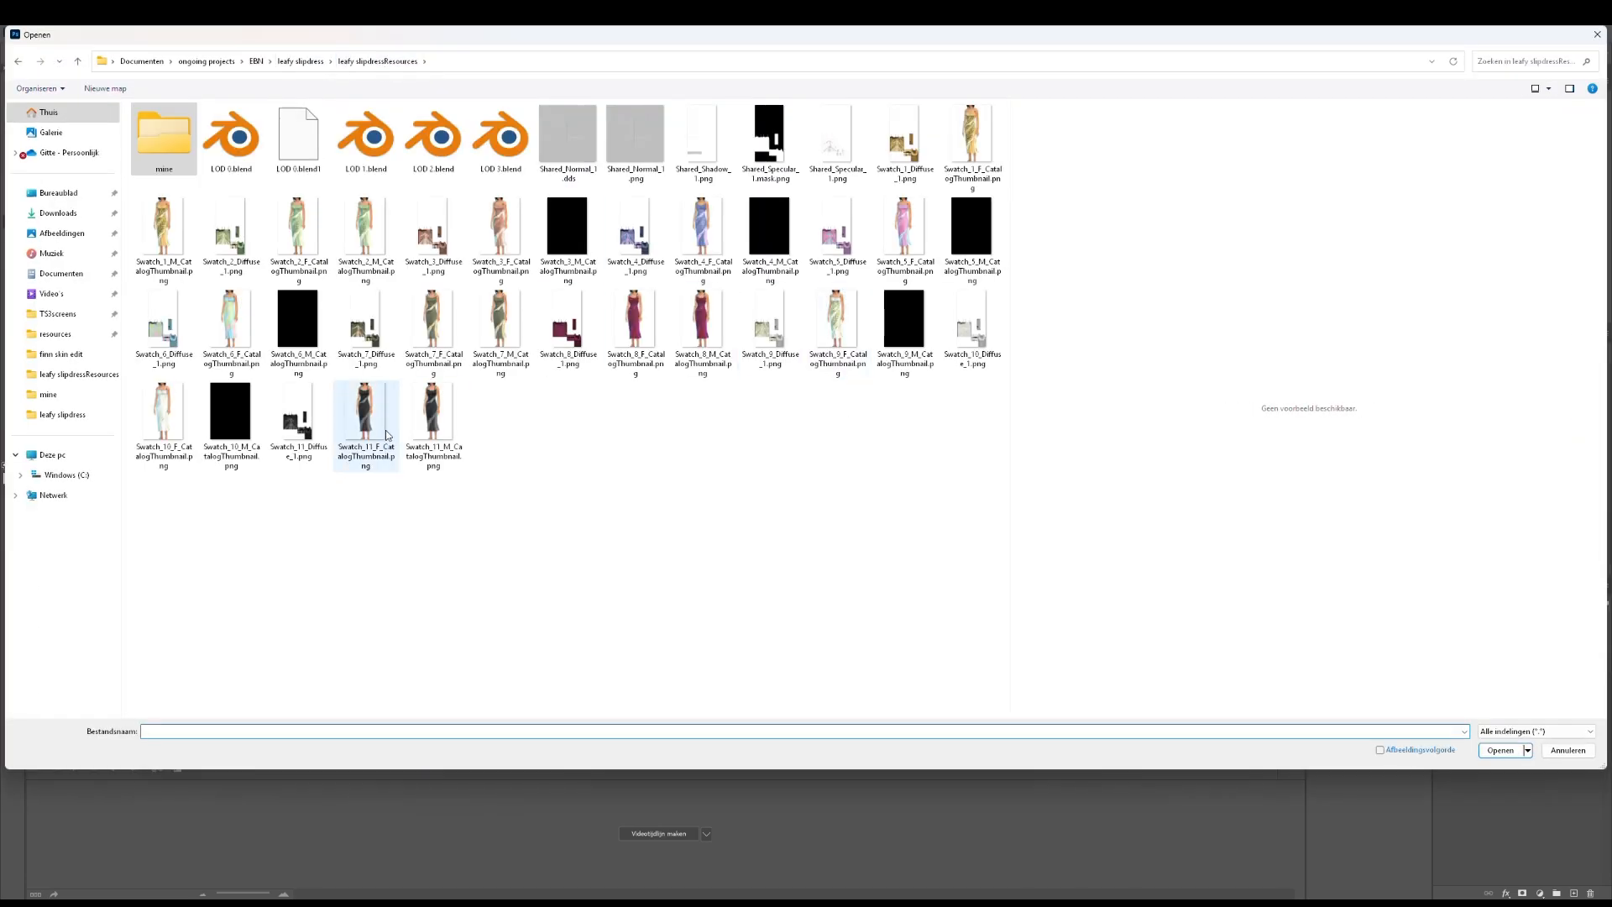
{"action": "left_click", "coordinate": [163, 329]}
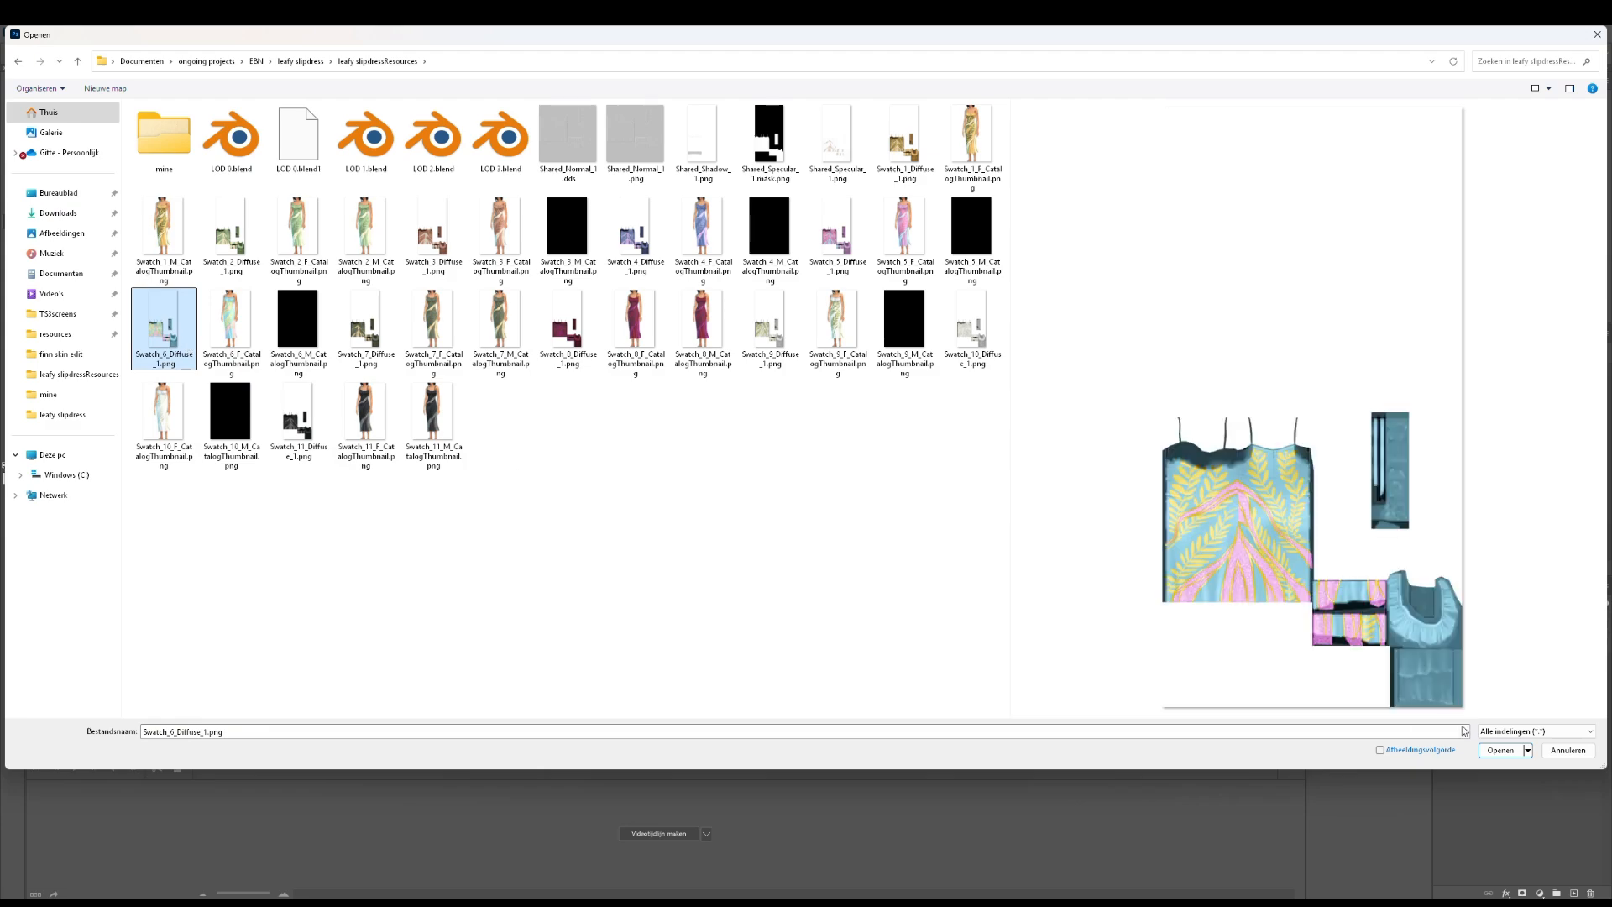
{"action": "left_click", "coordinate": [1499, 750]}
Examine the leaf print, glitter bands and zipper on the original swatch's dress panel
{"action": "key", "text": "ctrl+plus"}
{"action": "key", "text": "ctrl+plus"}
{"action": "key", "text": "ctrl+plus"}
{"action": "key", "text": "ctrl+plus"}
{"action": "key", "text": "ctrl+plus"}
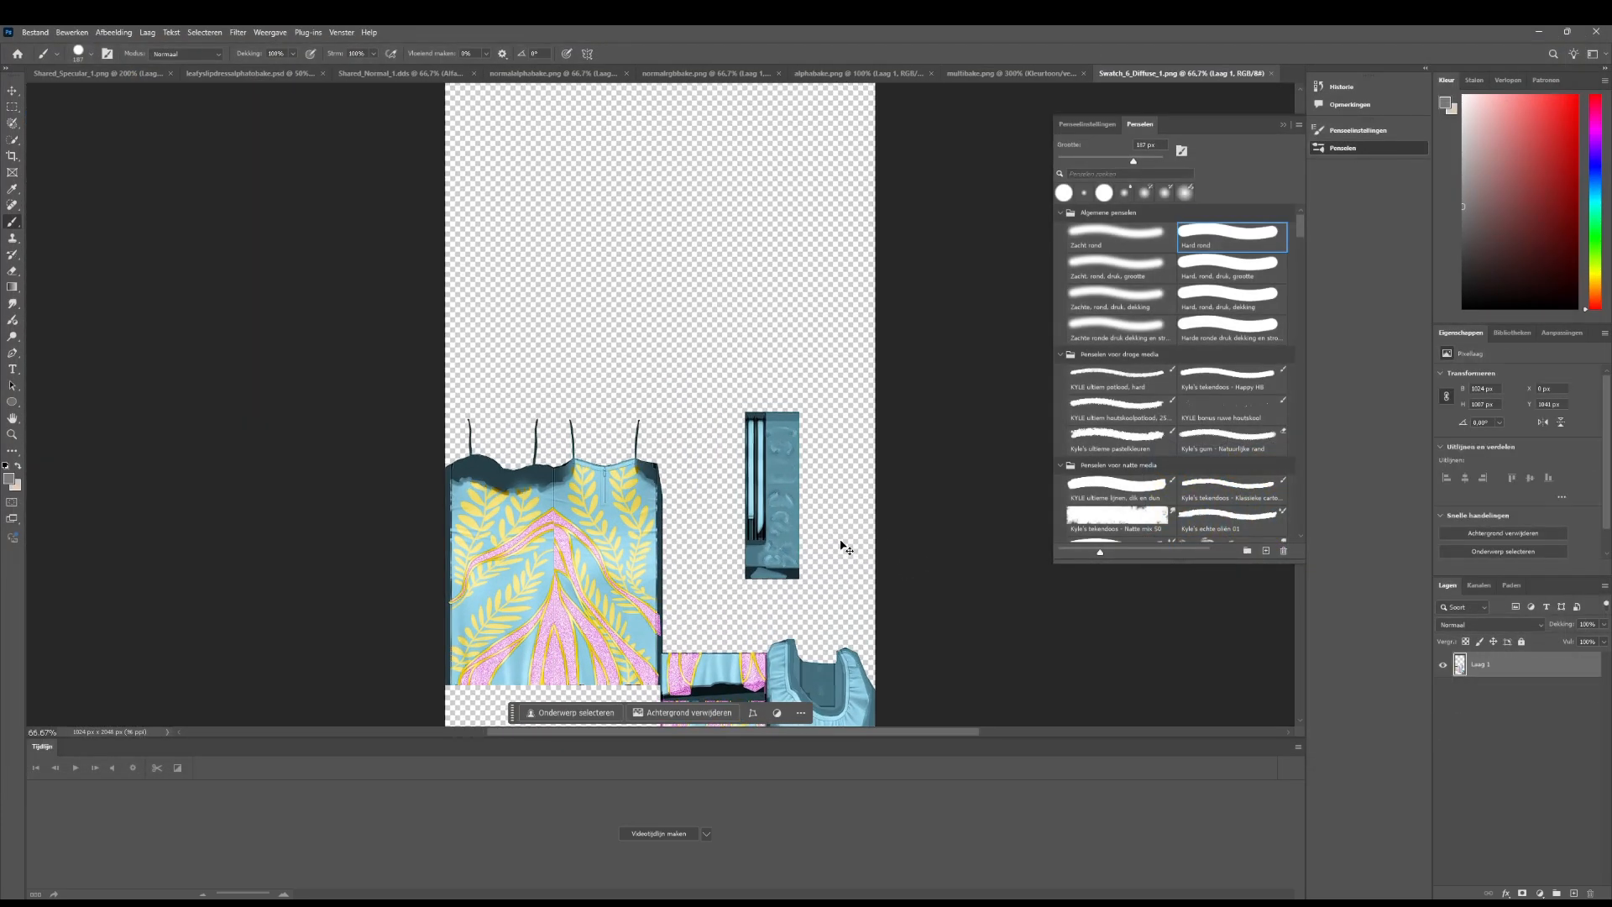
{"action": "scroll", "coordinate": [672, 478], "scroll_direction": "down", "scroll_amount": 10}
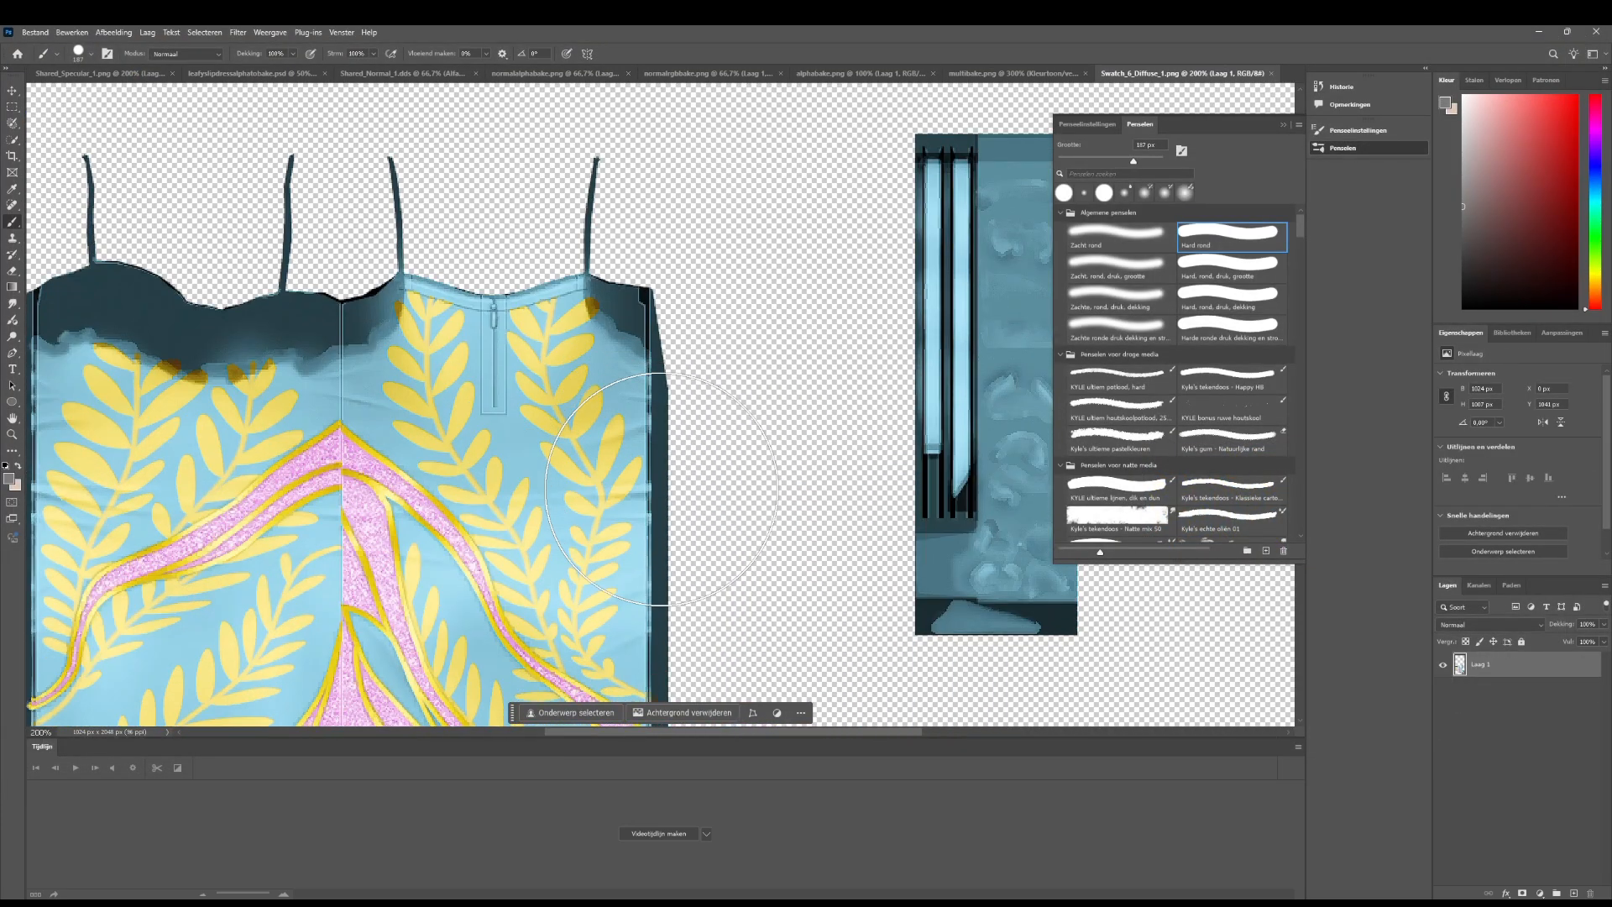
{"action": "scroll", "coordinate": [660, 488], "scroll_direction": "down", "scroll_amount": 3}
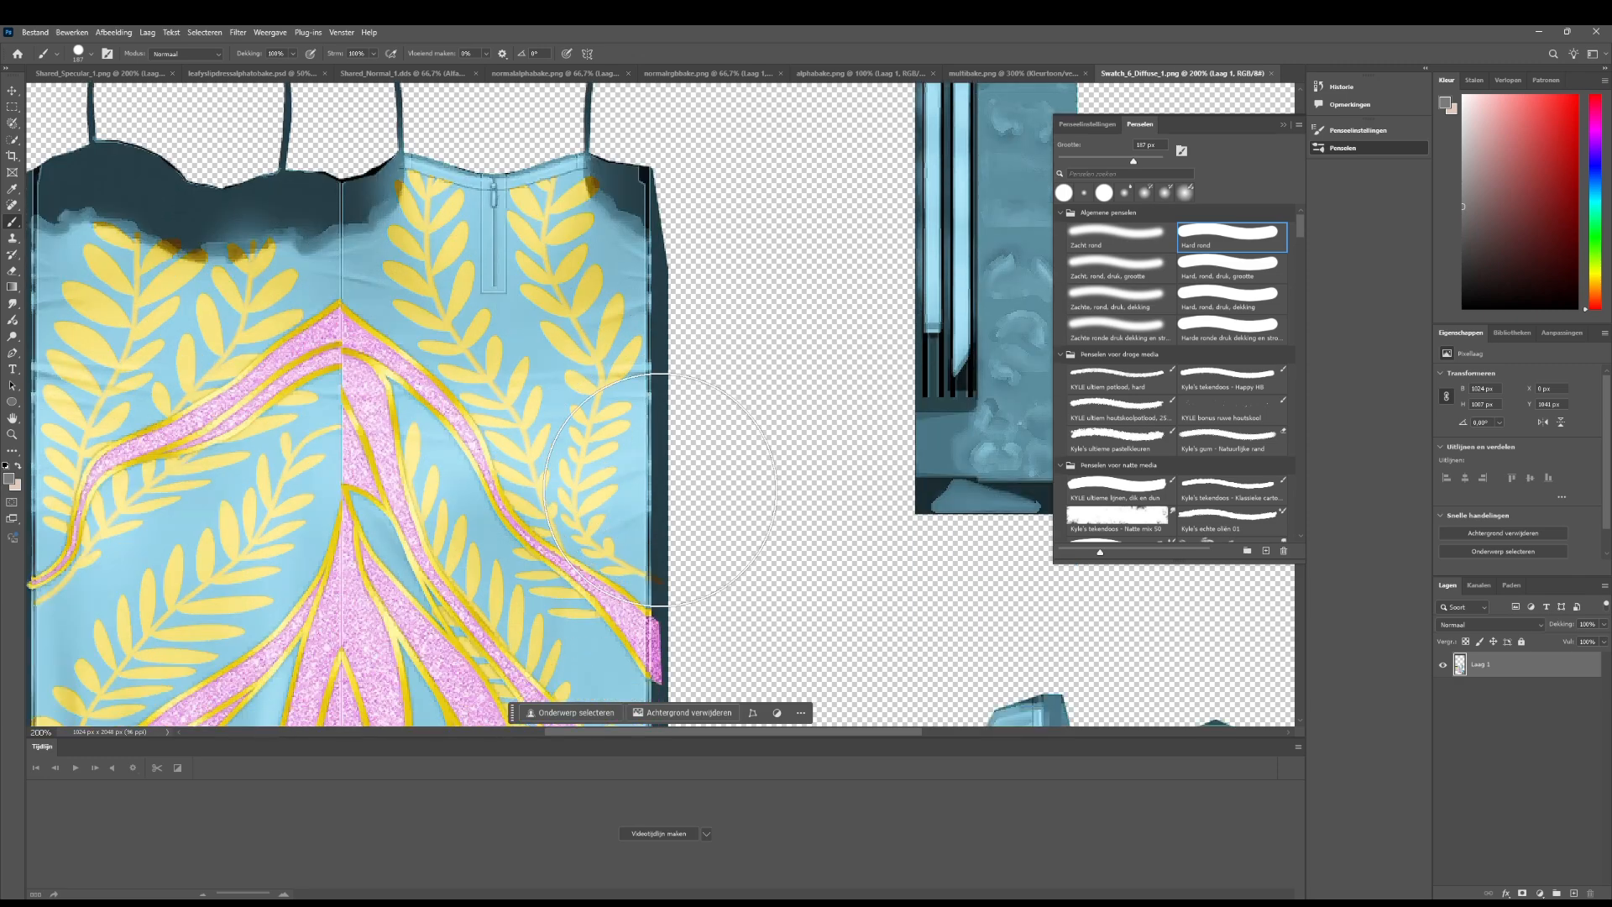
Return to multibake.png and review the whole desaturated texture, including the dress panel, hem strip, ruffle and straps
{"action": "left_click", "coordinate": [1012, 73]}
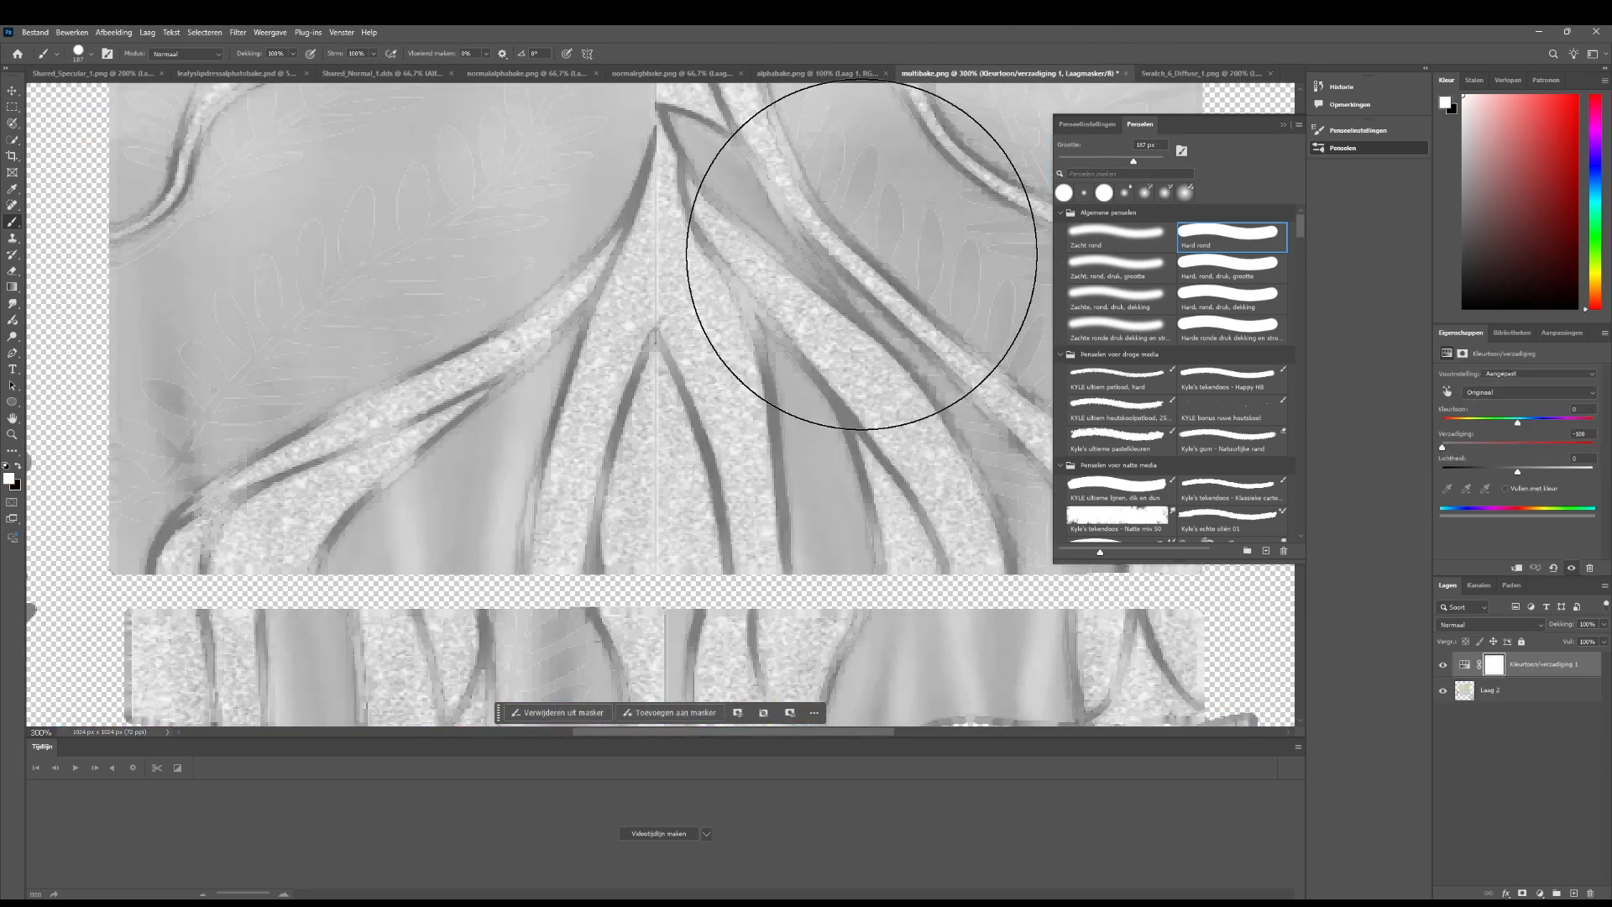
{"action": "key", "text": "ctrl+minus"}
{"action": "key", "text": "ctrl+minus"}
{"action": "key", "text": "ctrl+minus"}
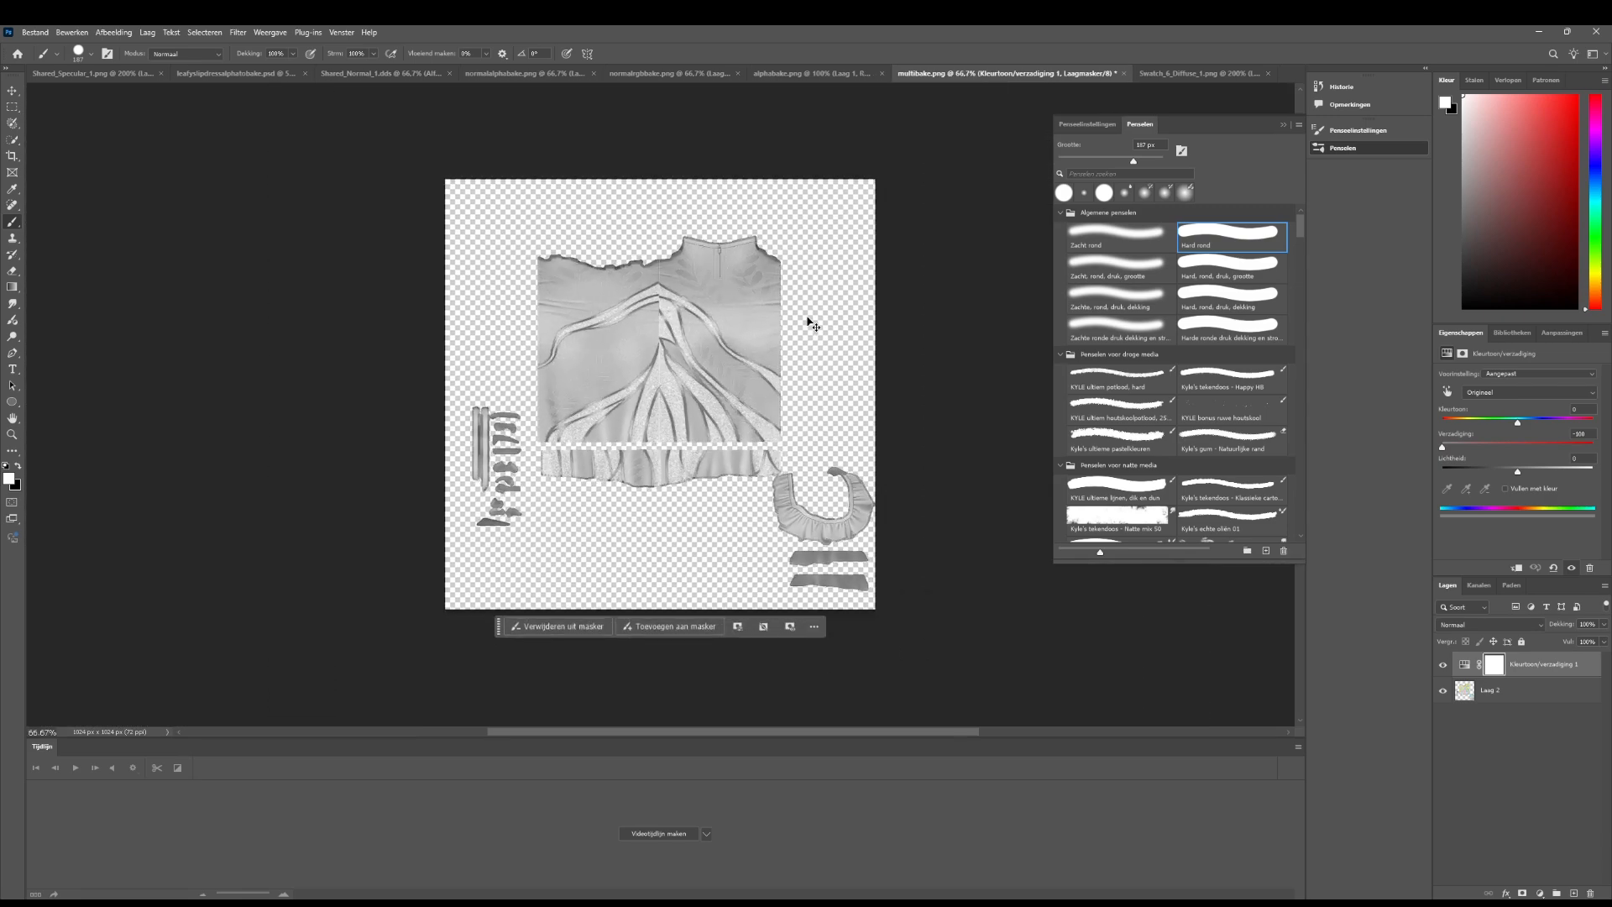
{"action": "key", "text": "ctrl+plus"}
{"action": "scroll", "coordinate": [652, 151], "scroll_direction": "up", "scroll_amount": 2}
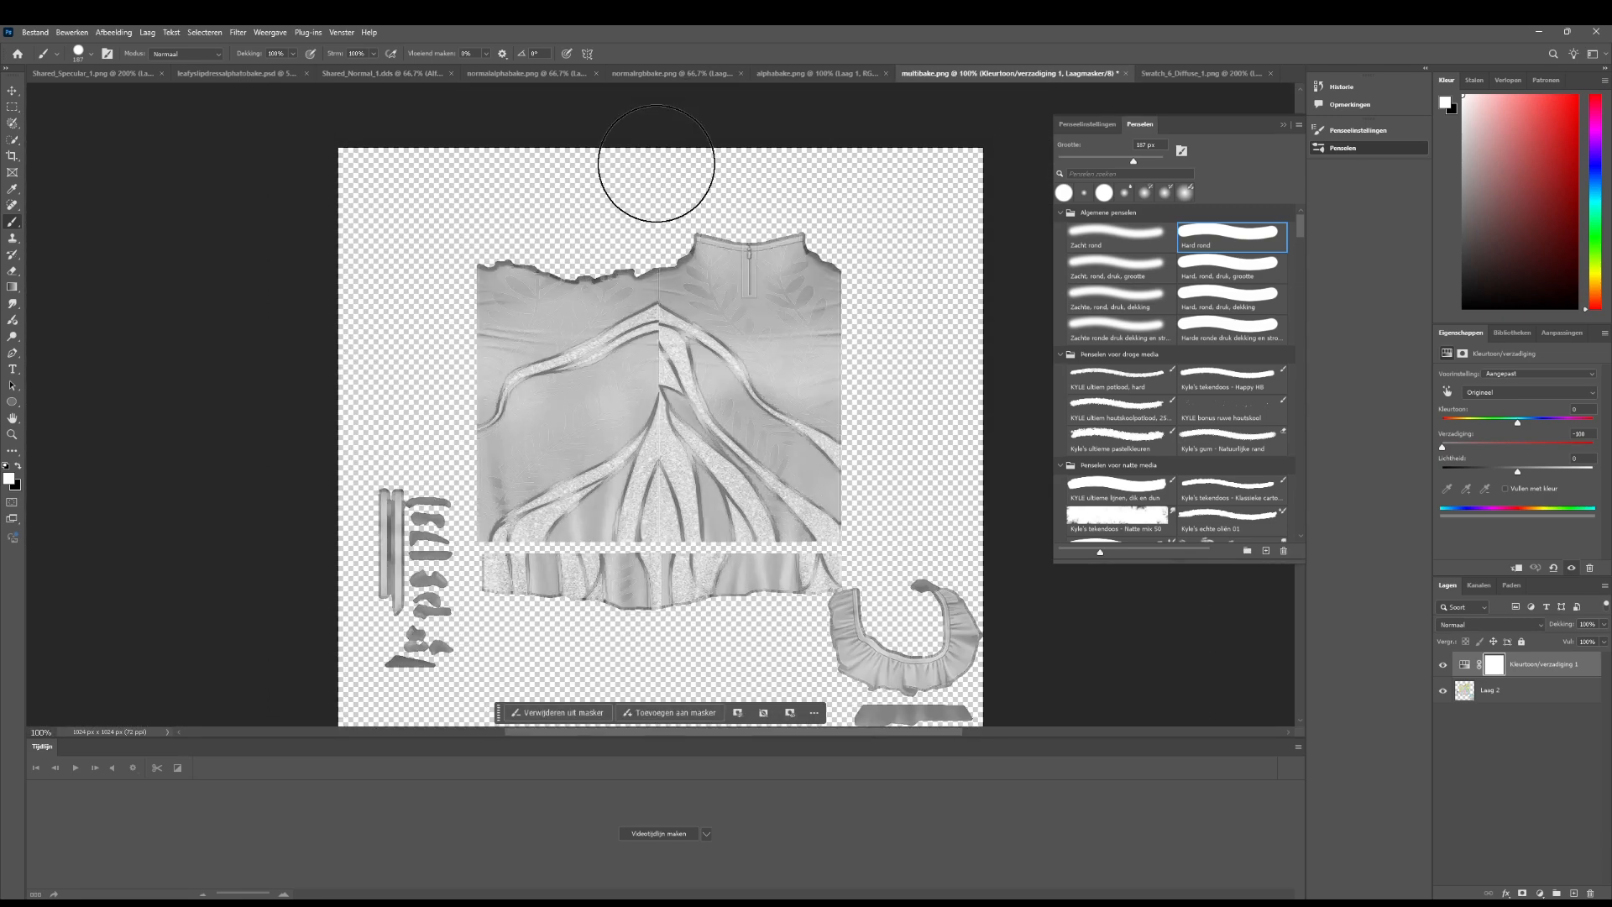
{"action": "scroll", "coordinate": [656, 163], "scroll_direction": "down", "scroll_amount": 1}
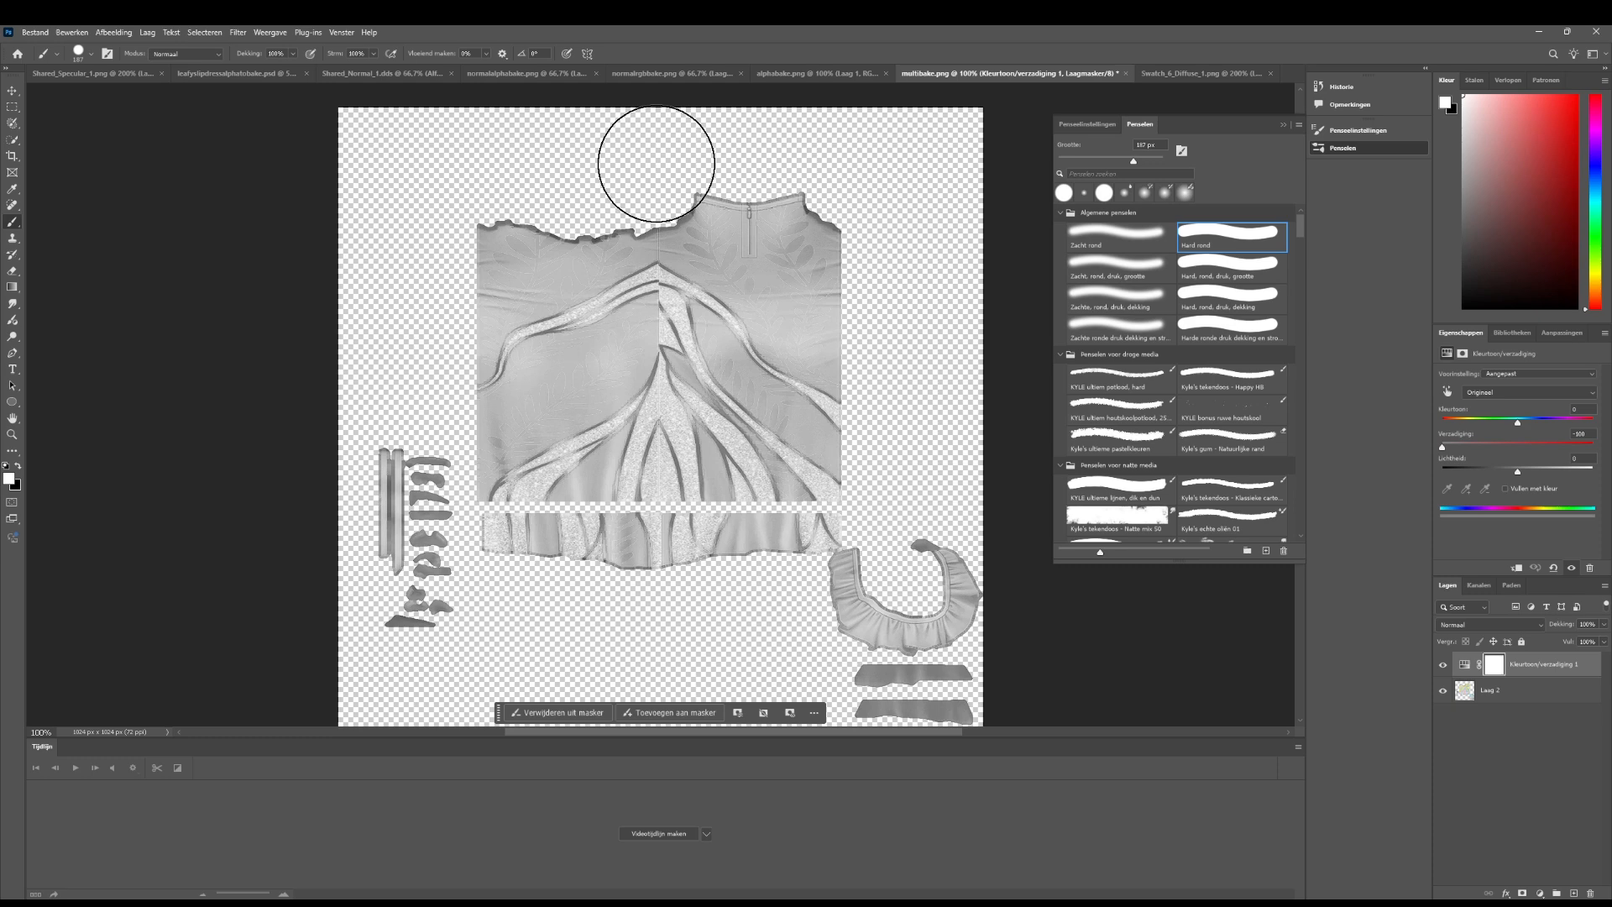
{"action": "scroll", "coordinate": [655, 163], "scroll_direction": "down", "scroll_amount": 2}
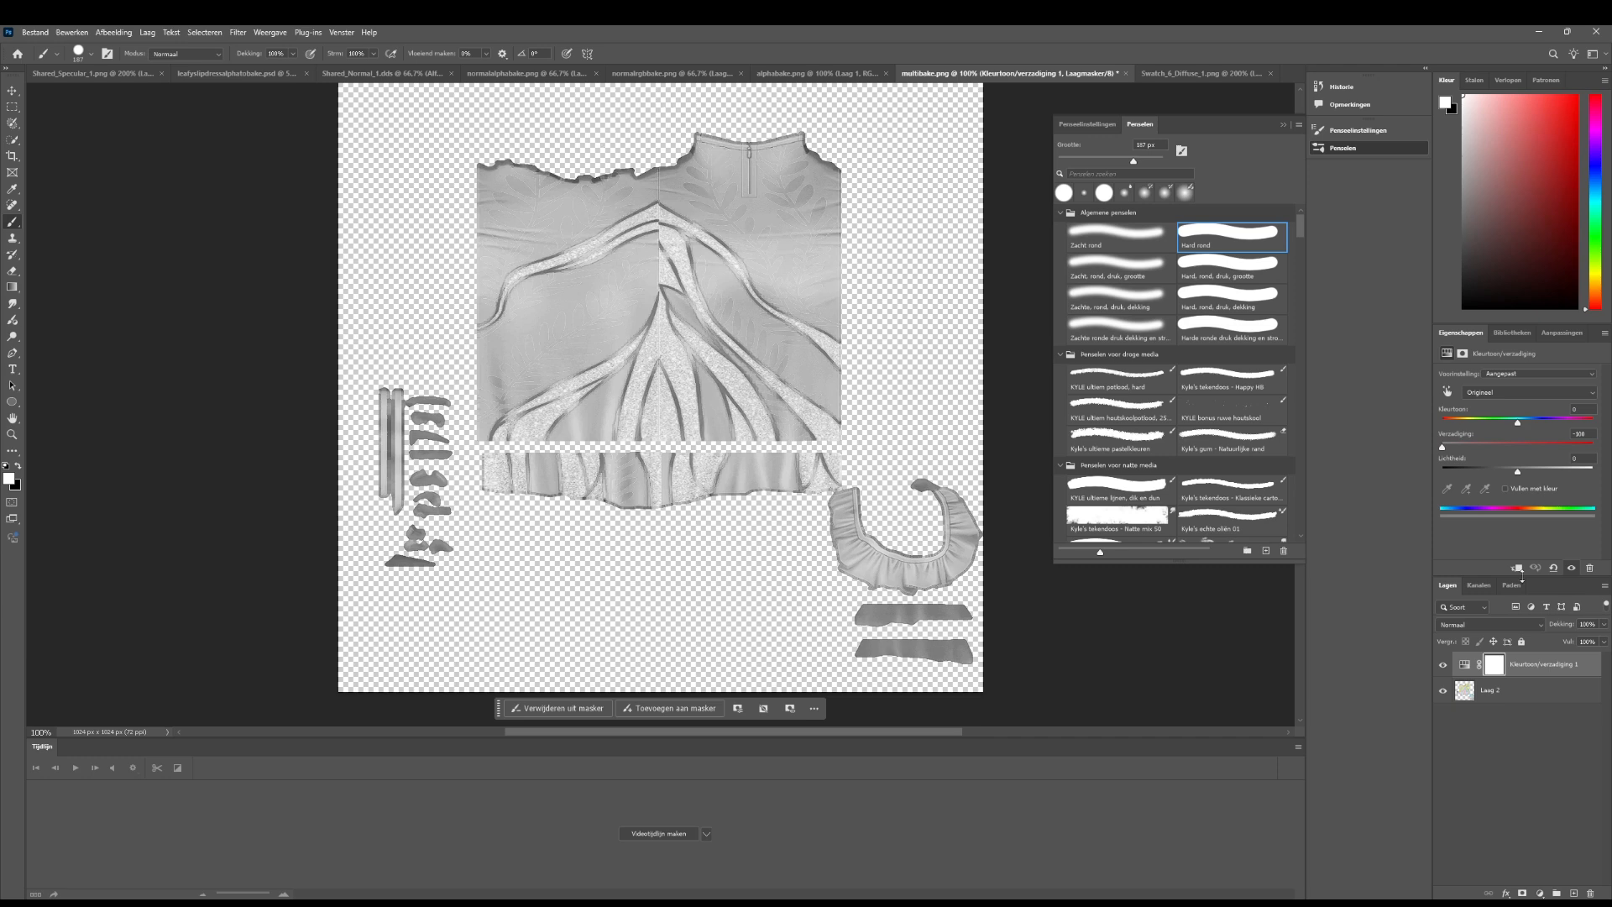
Try an Exposure adjustment layer above the Hue/Saturation layer, lowering its offset and setting gamma correction to 1.03
{"action": "left_click", "coordinate": [1561, 333]}
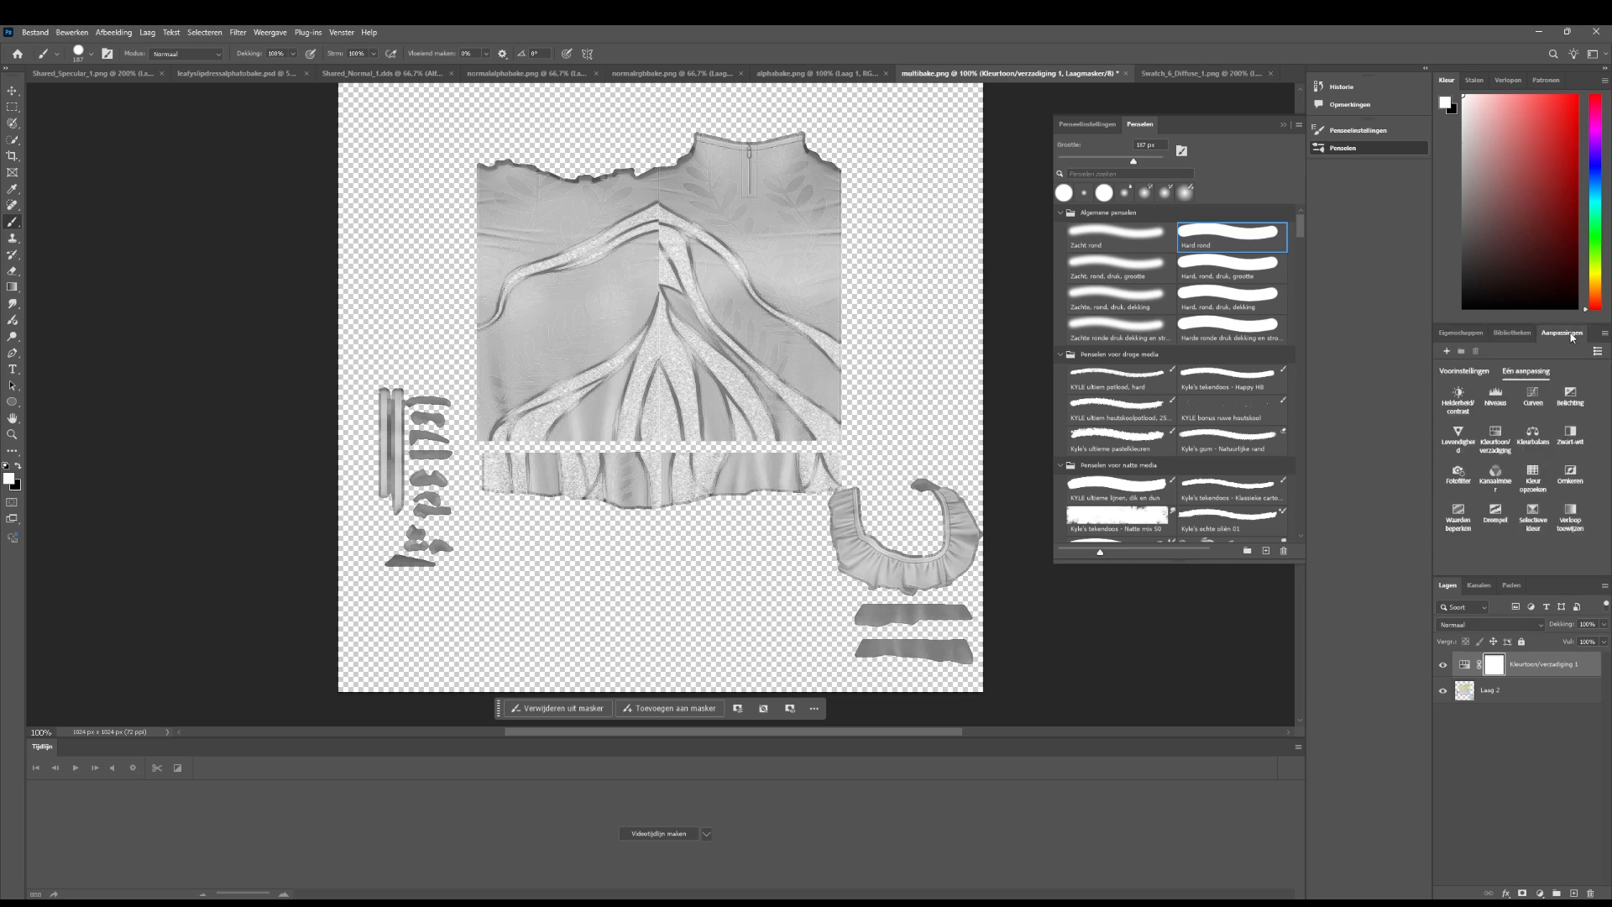
{"action": "left_click", "coordinate": [1581, 405]}
{"action": "mouse_move", "coordinate": [1517, 429]}
{"action": "left_mouse_down"}
{"action": "mouse_move", "coordinate": [1470, 426]}
{"action": "mouse_move", "coordinate": [1516, 455]}
{"action": "left_mouse_up"}
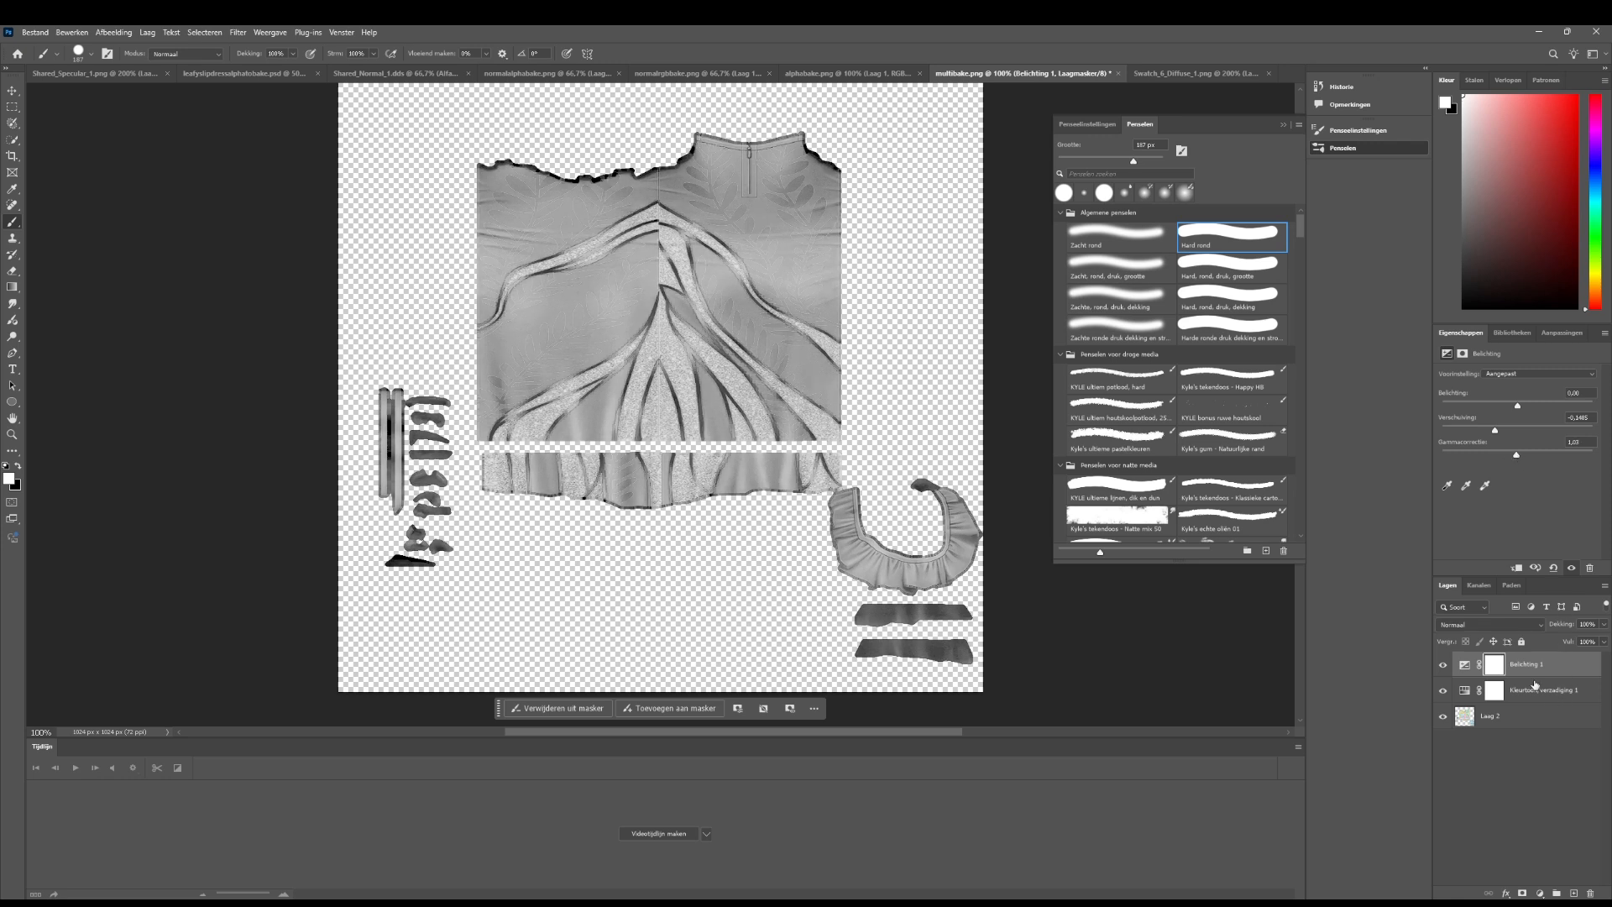
Delete the Exposure and Hue/Saturation adjustment layers together with their masks, keeping only the merged dress layer
{"action": "key", "text": "Delete"}
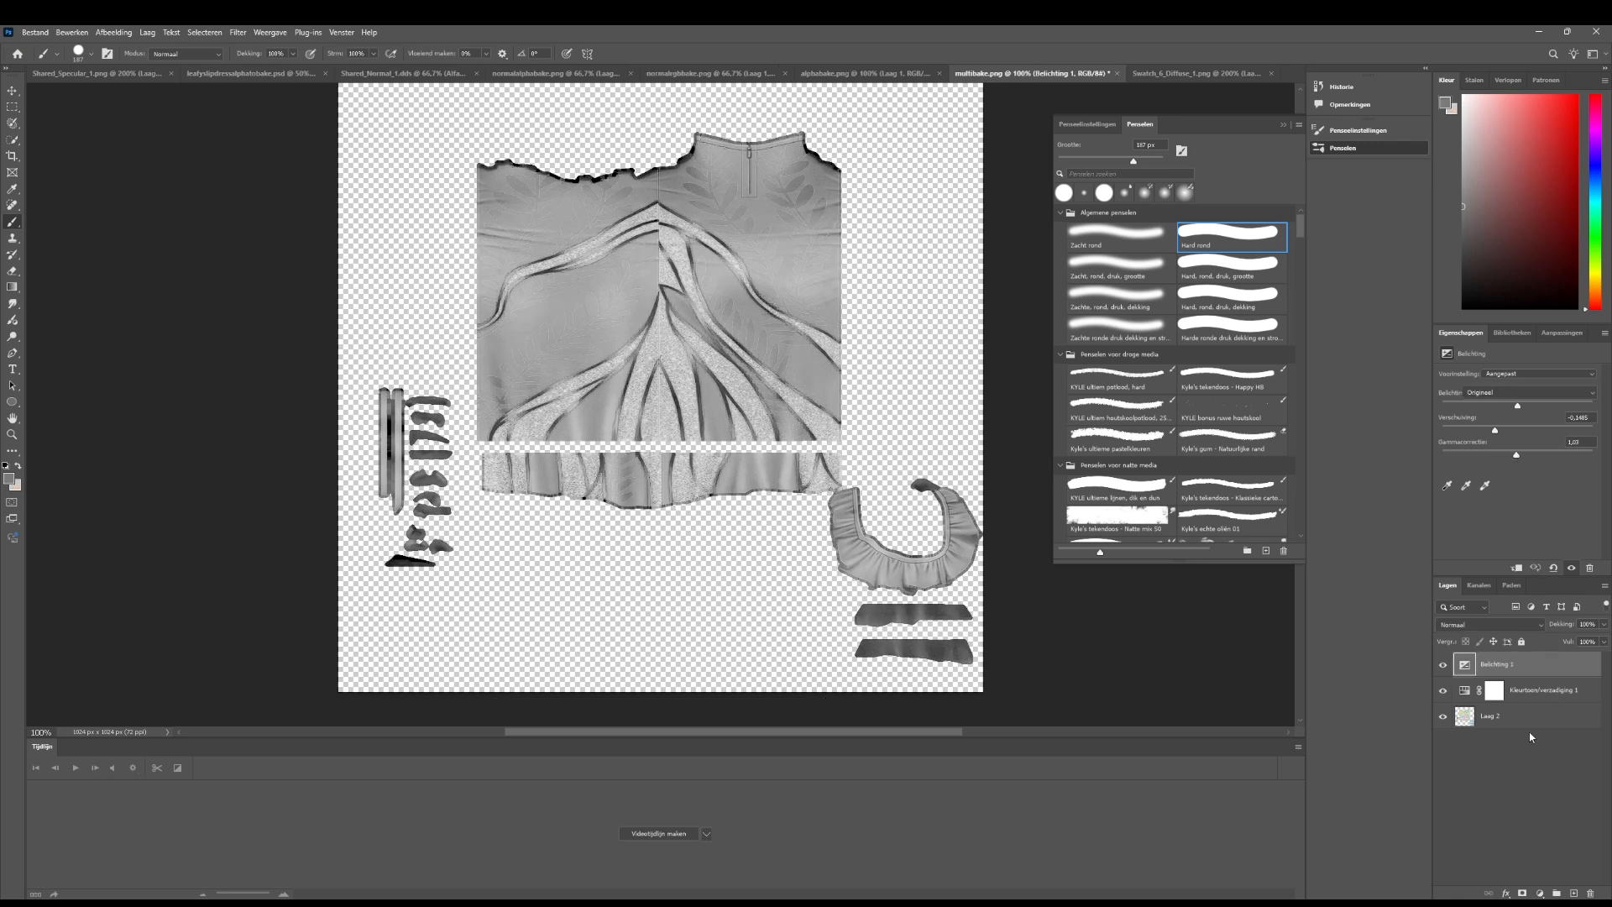
{"action": "key", "text": "Delete"}
{"action": "key", "text": "Delete"}
{"action": "key", "text": "Delete"}
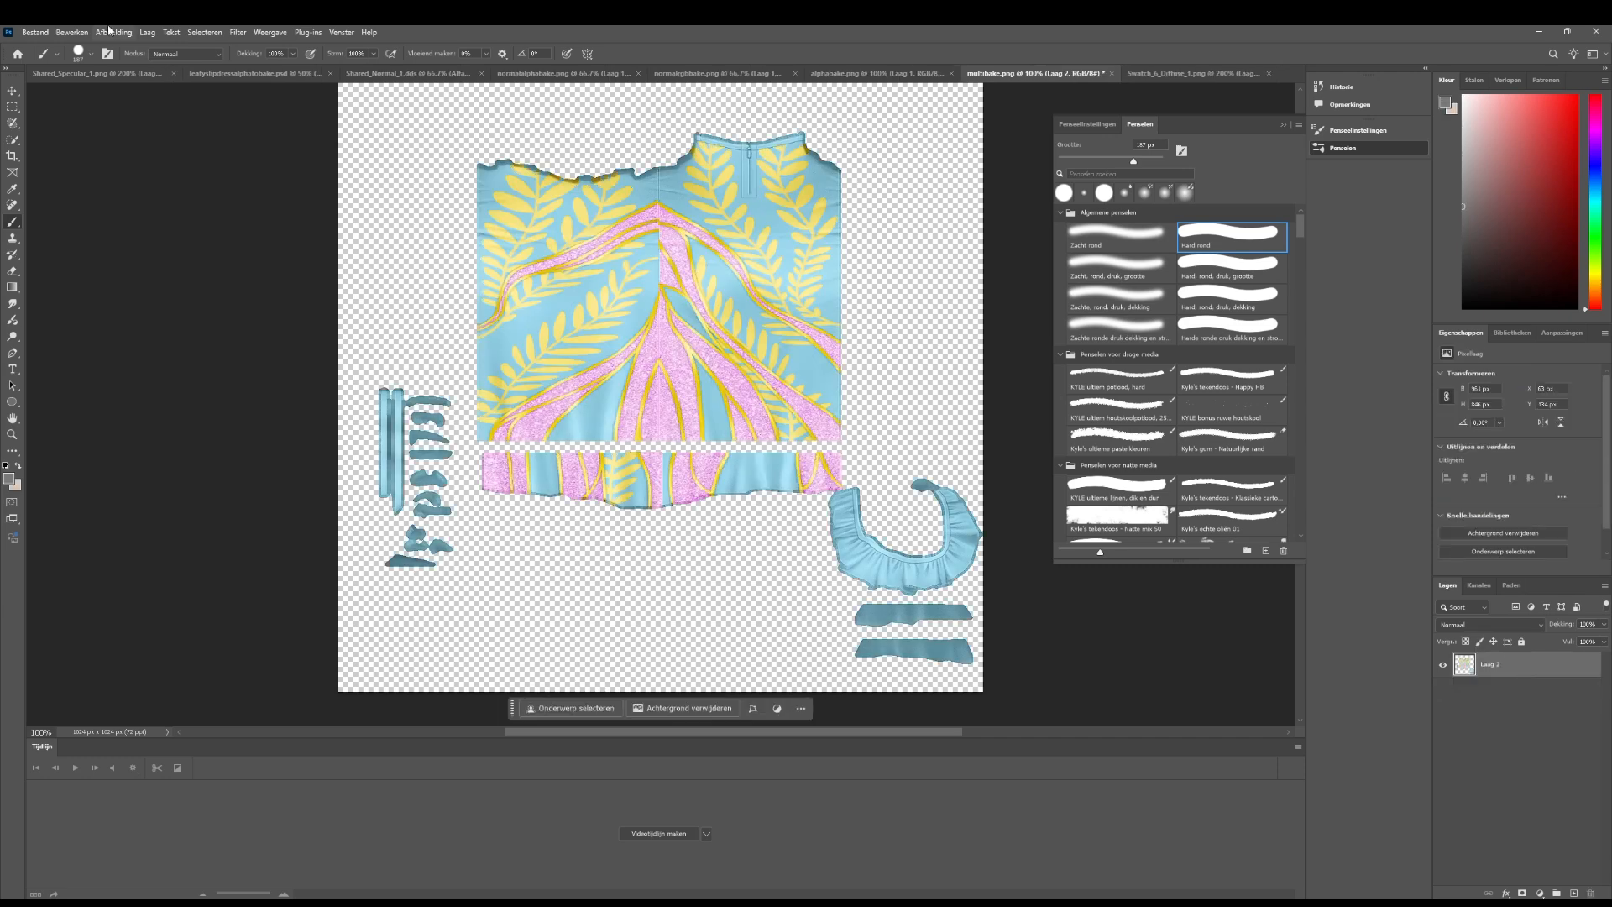
Save the coloured dress texture as leafyslipdressmultiplier.psd in Photoshop format in the mine folder, with maximised compatibility
{"action": "left_click", "coordinate": [35, 32]}
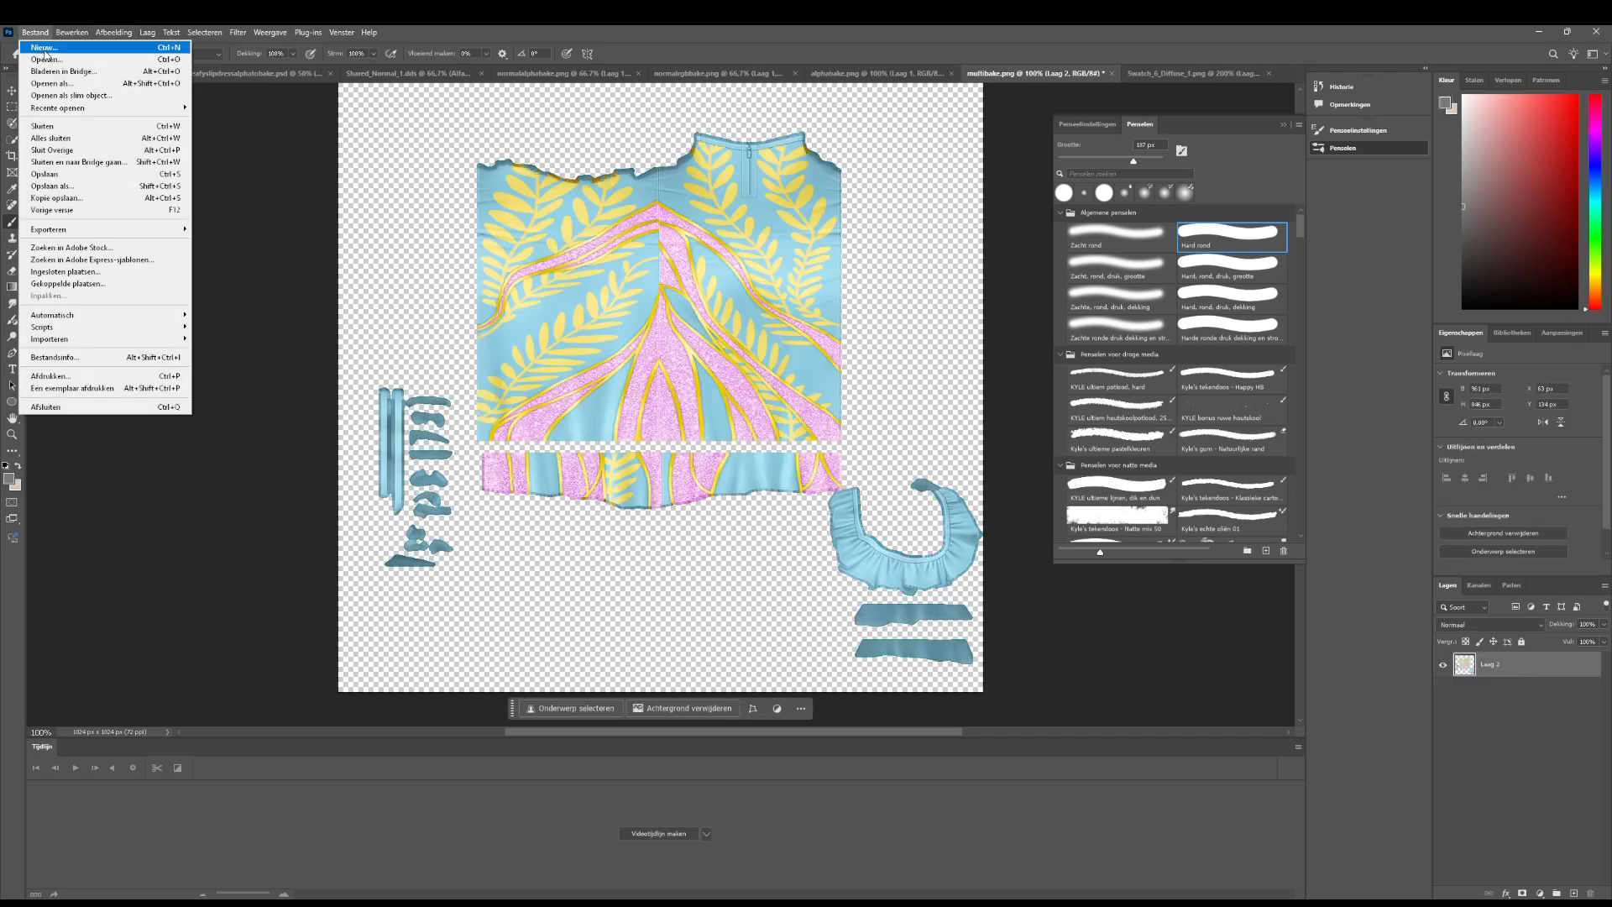
{"action": "left_click", "coordinate": [87, 188]}
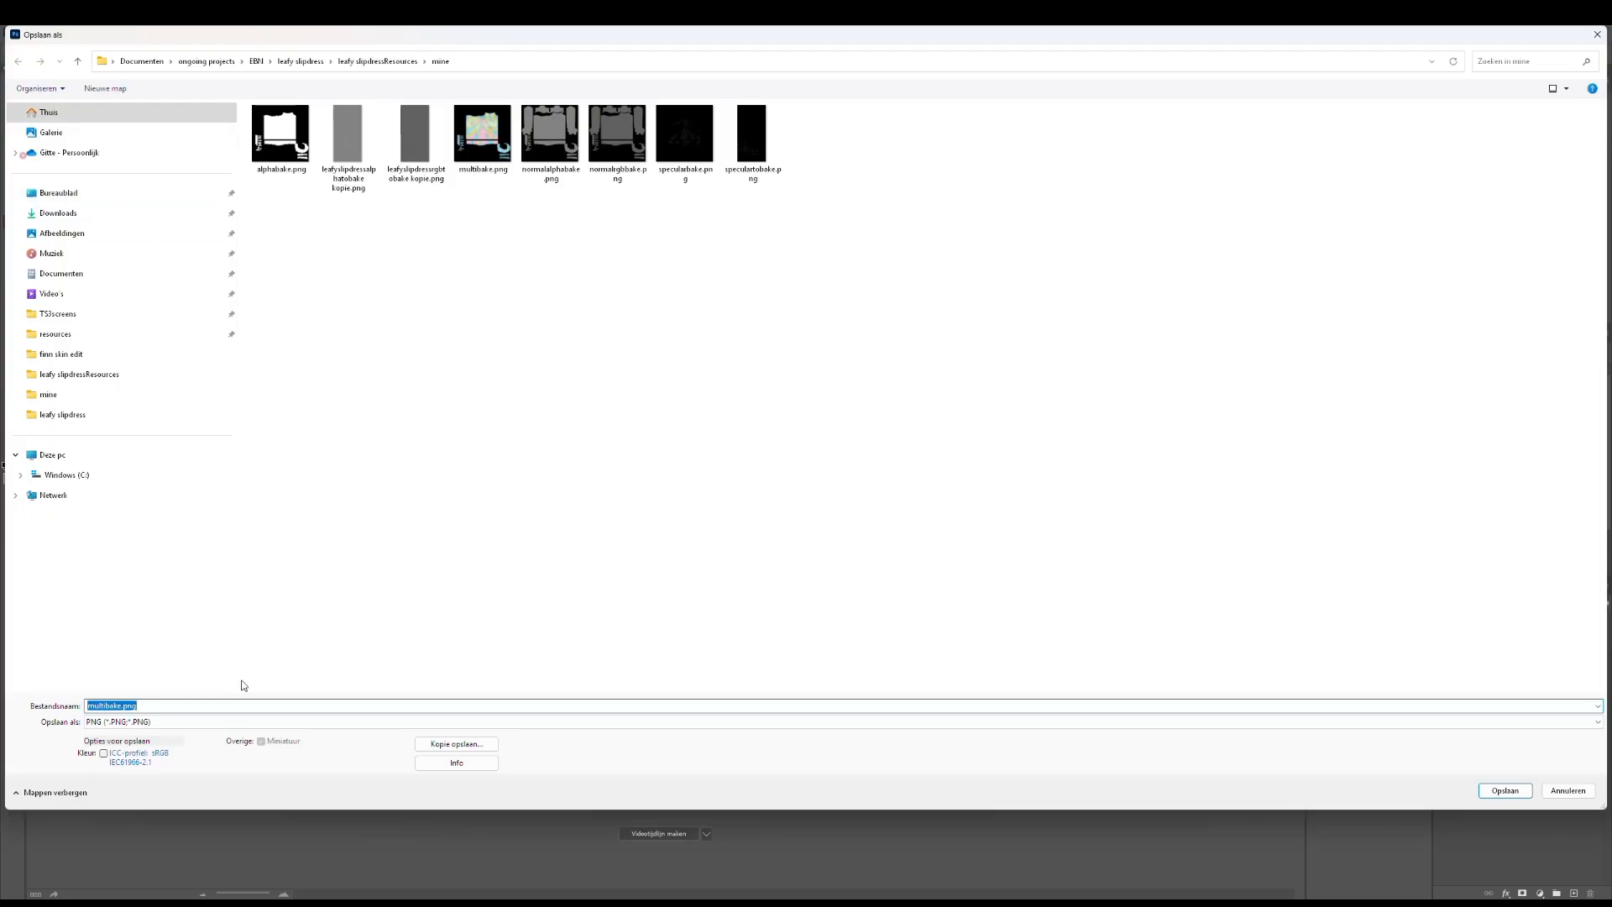
{"action": "type", "text": "leafyslipdressmultiplier"}
{"action": "left_click", "coordinate": [263, 721]}
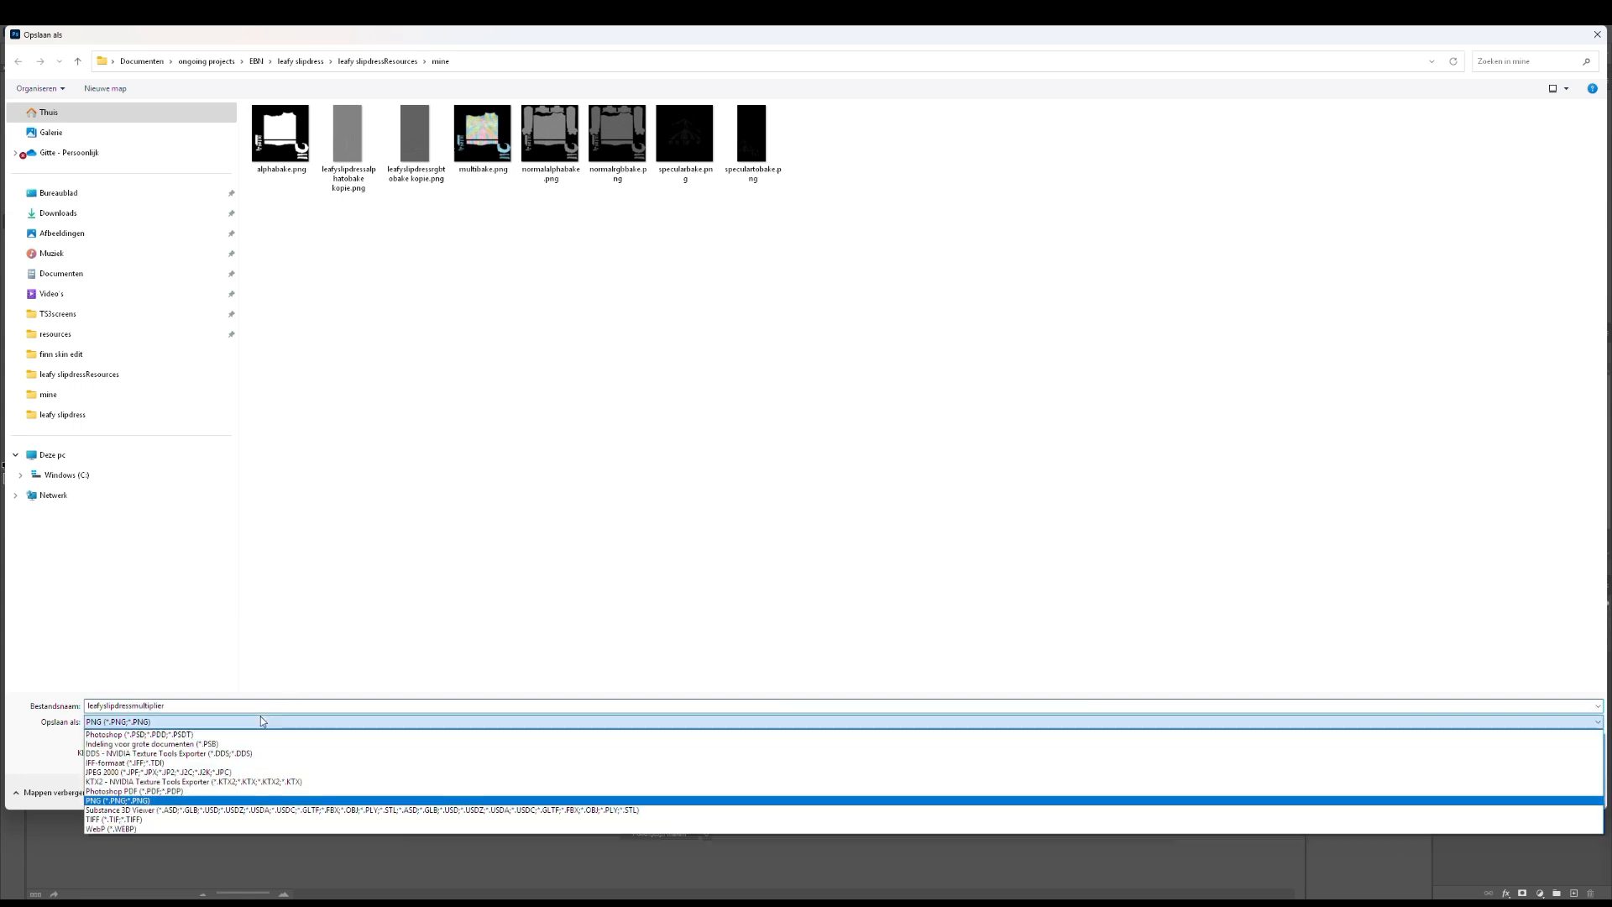
{"action": "left_click", "coordinate": [263, 723]}
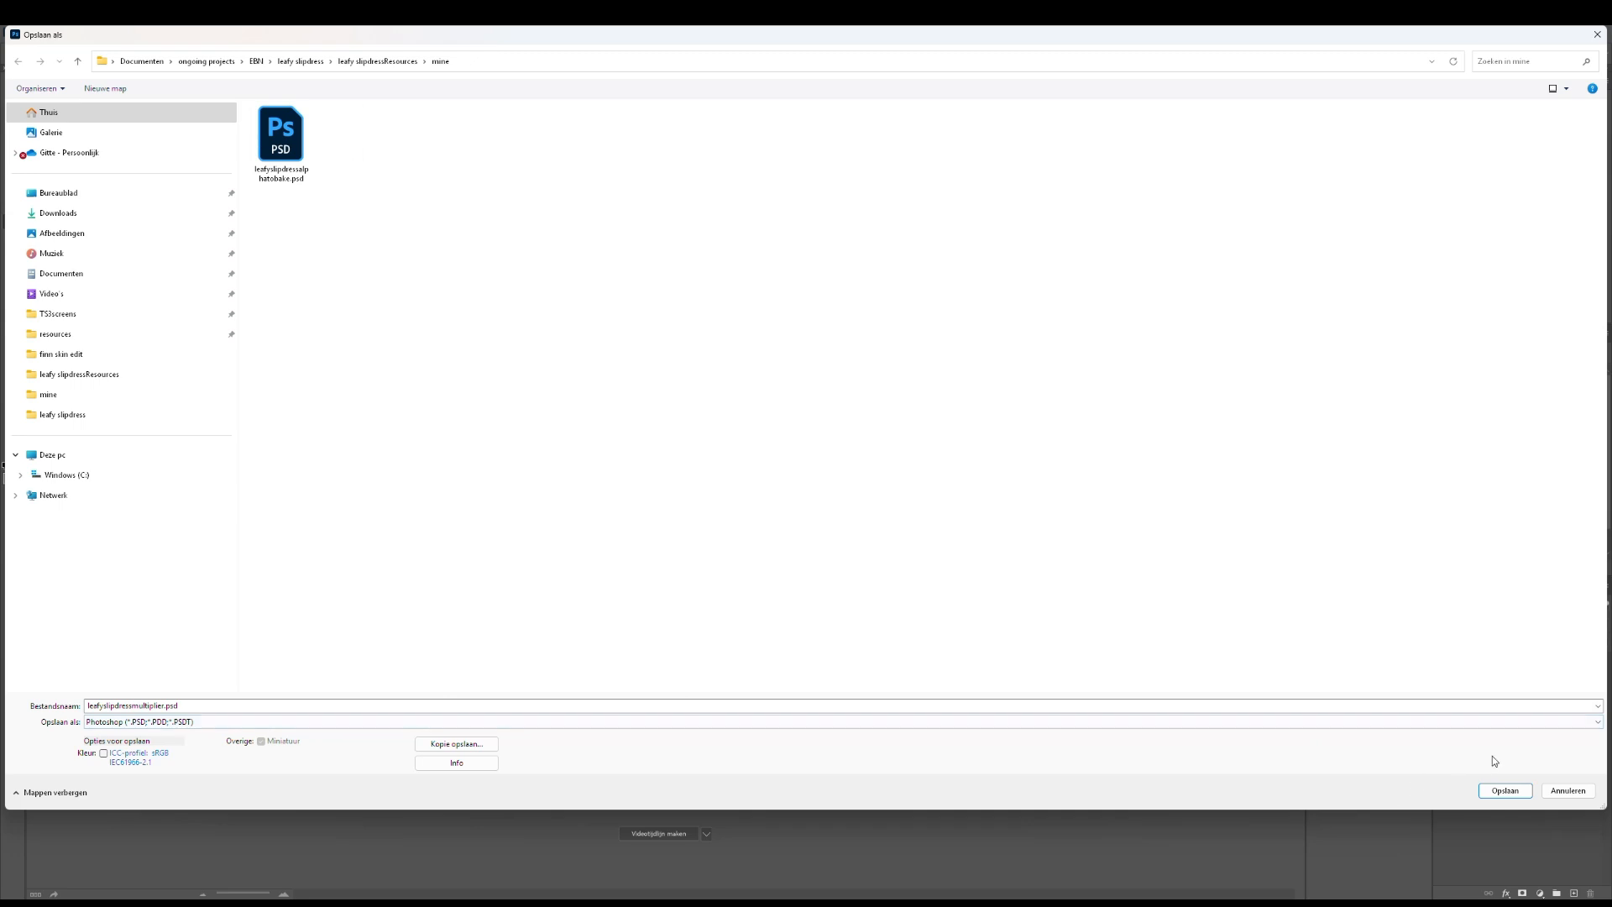
{"action": "left_click", "coordinate": [1503, 790]}
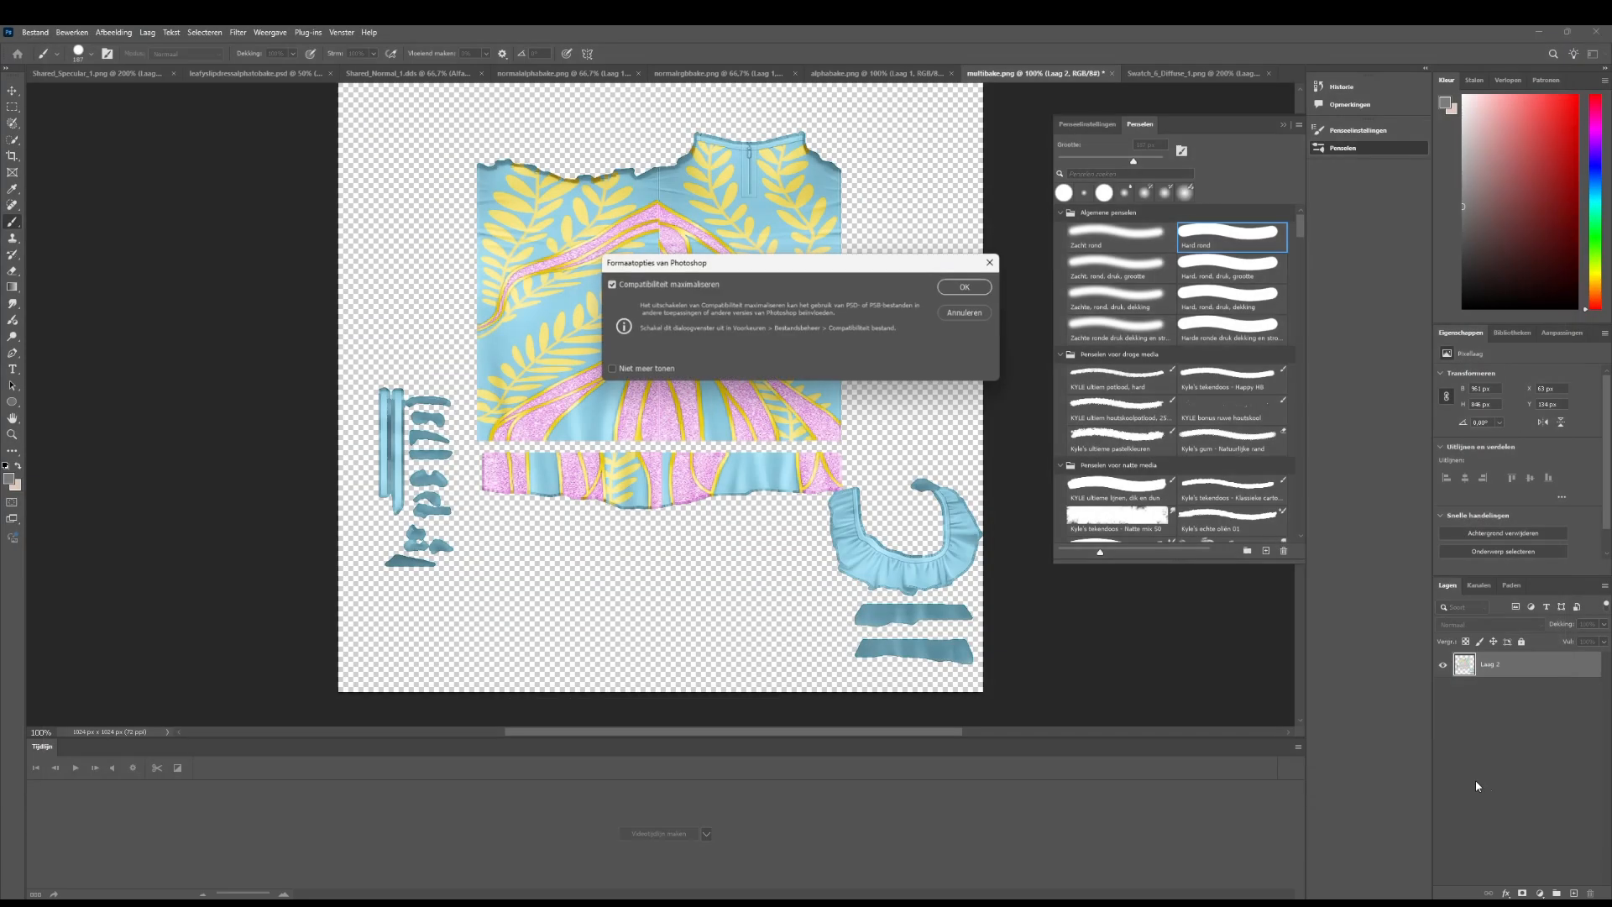
{"action": "left_click", "coordinate": [964, 287]}
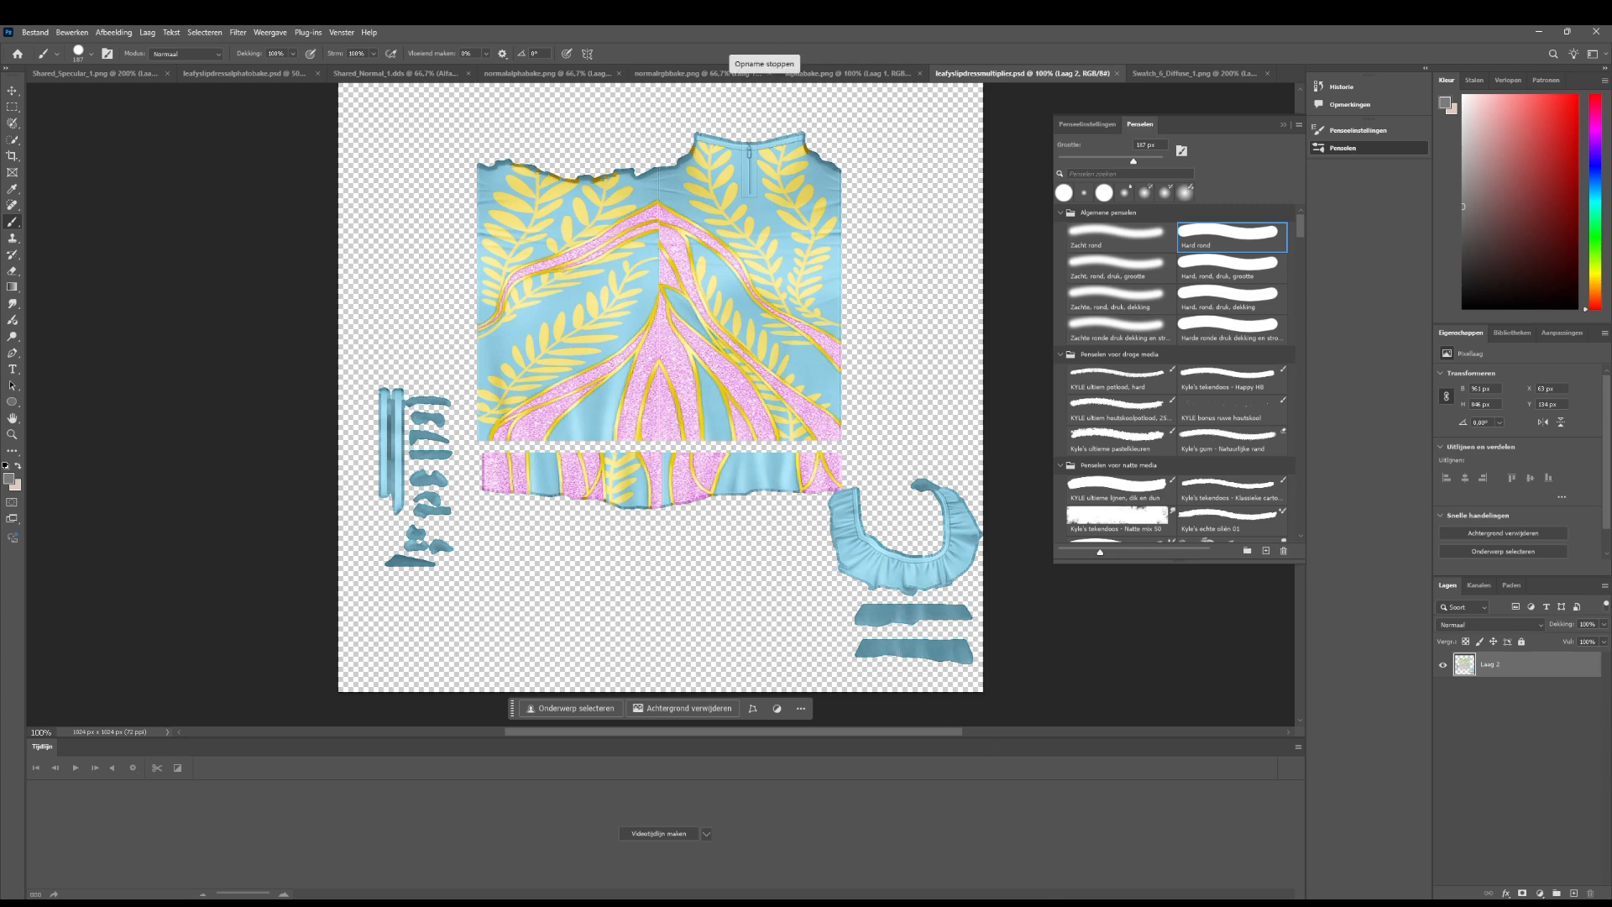
Switch to Blender and widen the 3D viewport, fitting the Baking2 nodes and the specularbake image into the narrower editors
{"action": "mouse_move", "coordinate": [974, 903]}
{"action": "left_click", "coordinate": [907, 852]}
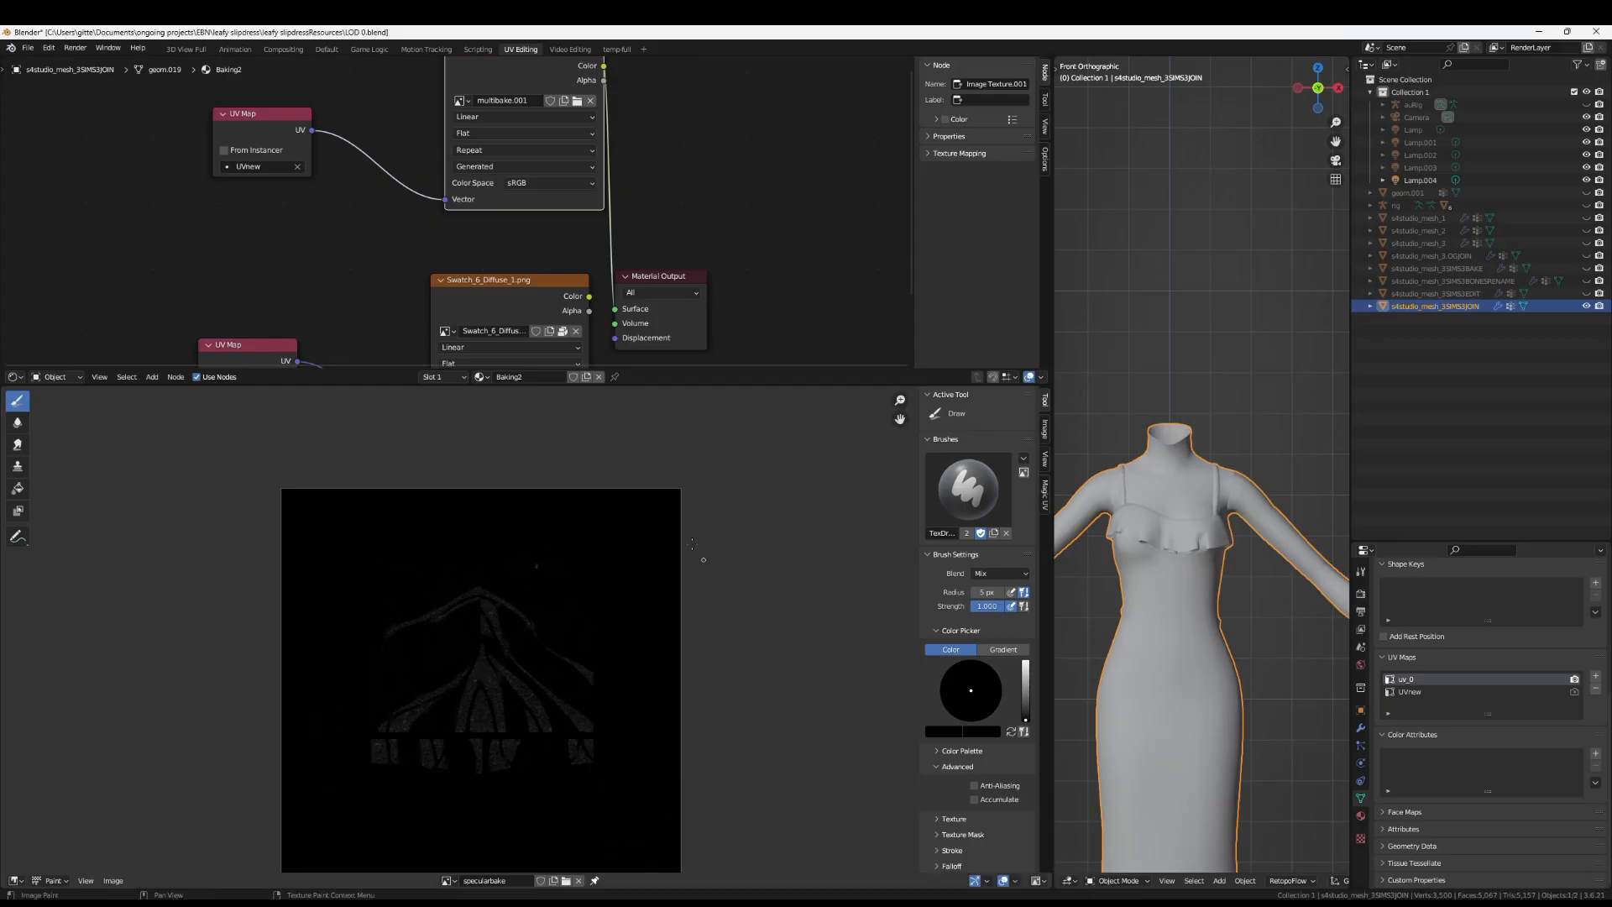
{"action": "scroll", "coordinate": [734, 604], "scroll_direction": "down", "scroll_amount": 5}
{"action": "scroll", "coordinate": [630, 348], "scroll_direction": "down", "scroll_amount": 2}
{"action": "scroll", "coordinate": [621, 293], "scroll_direction": "down", "scroll_amount": 3}
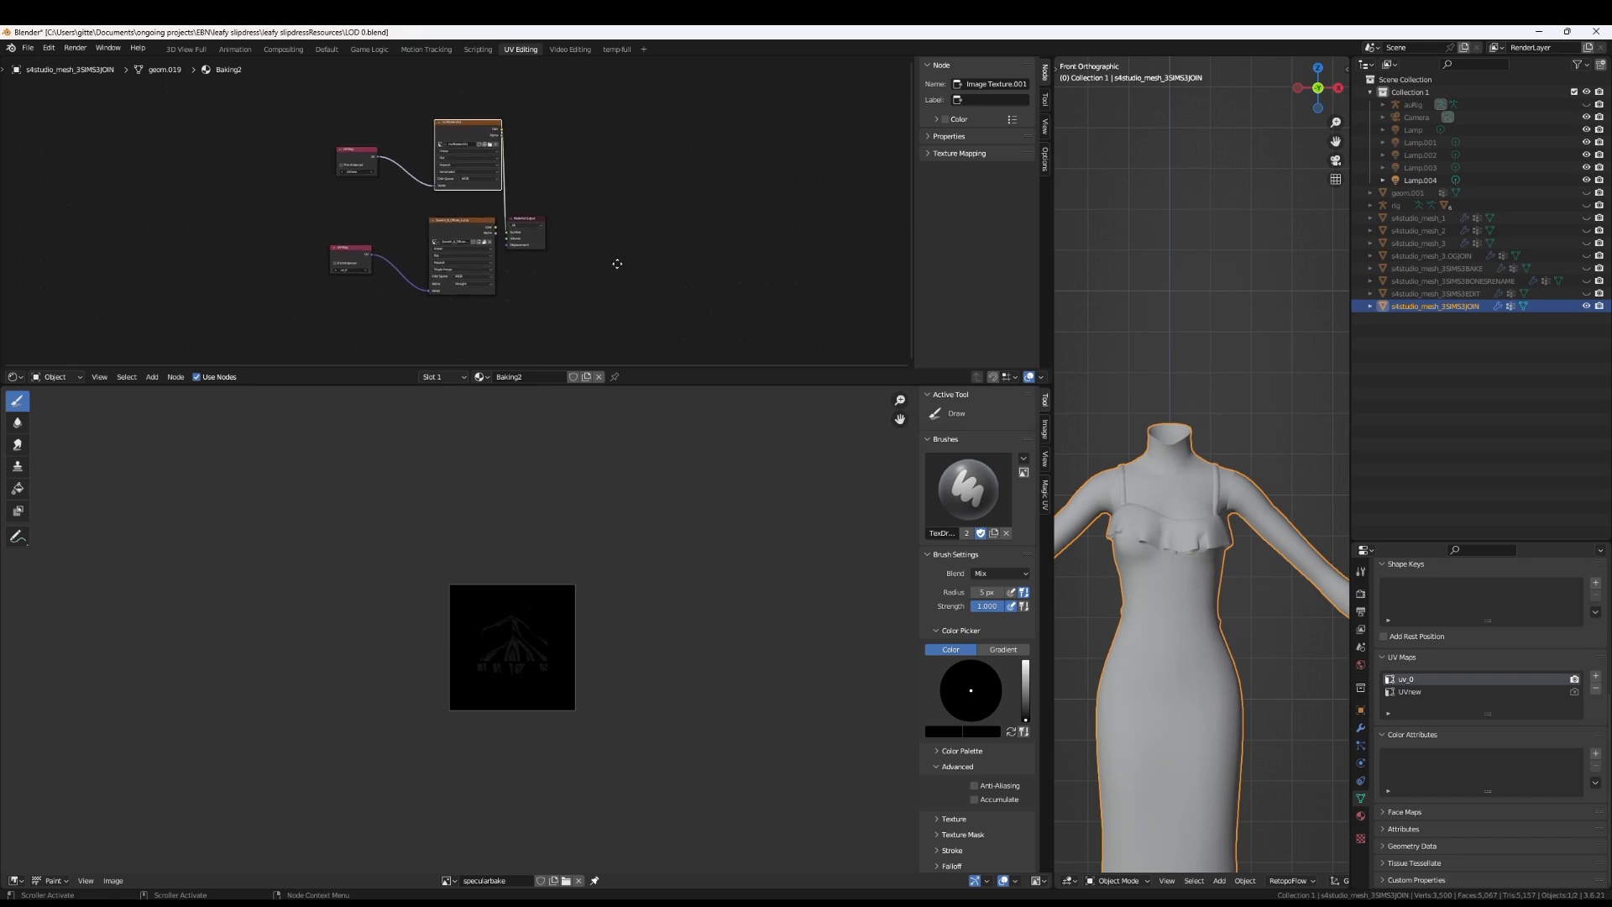
{"action": "scroll", "coordinate": [613, 267], "scroll_direction": "up", "scroll_amount": 1}
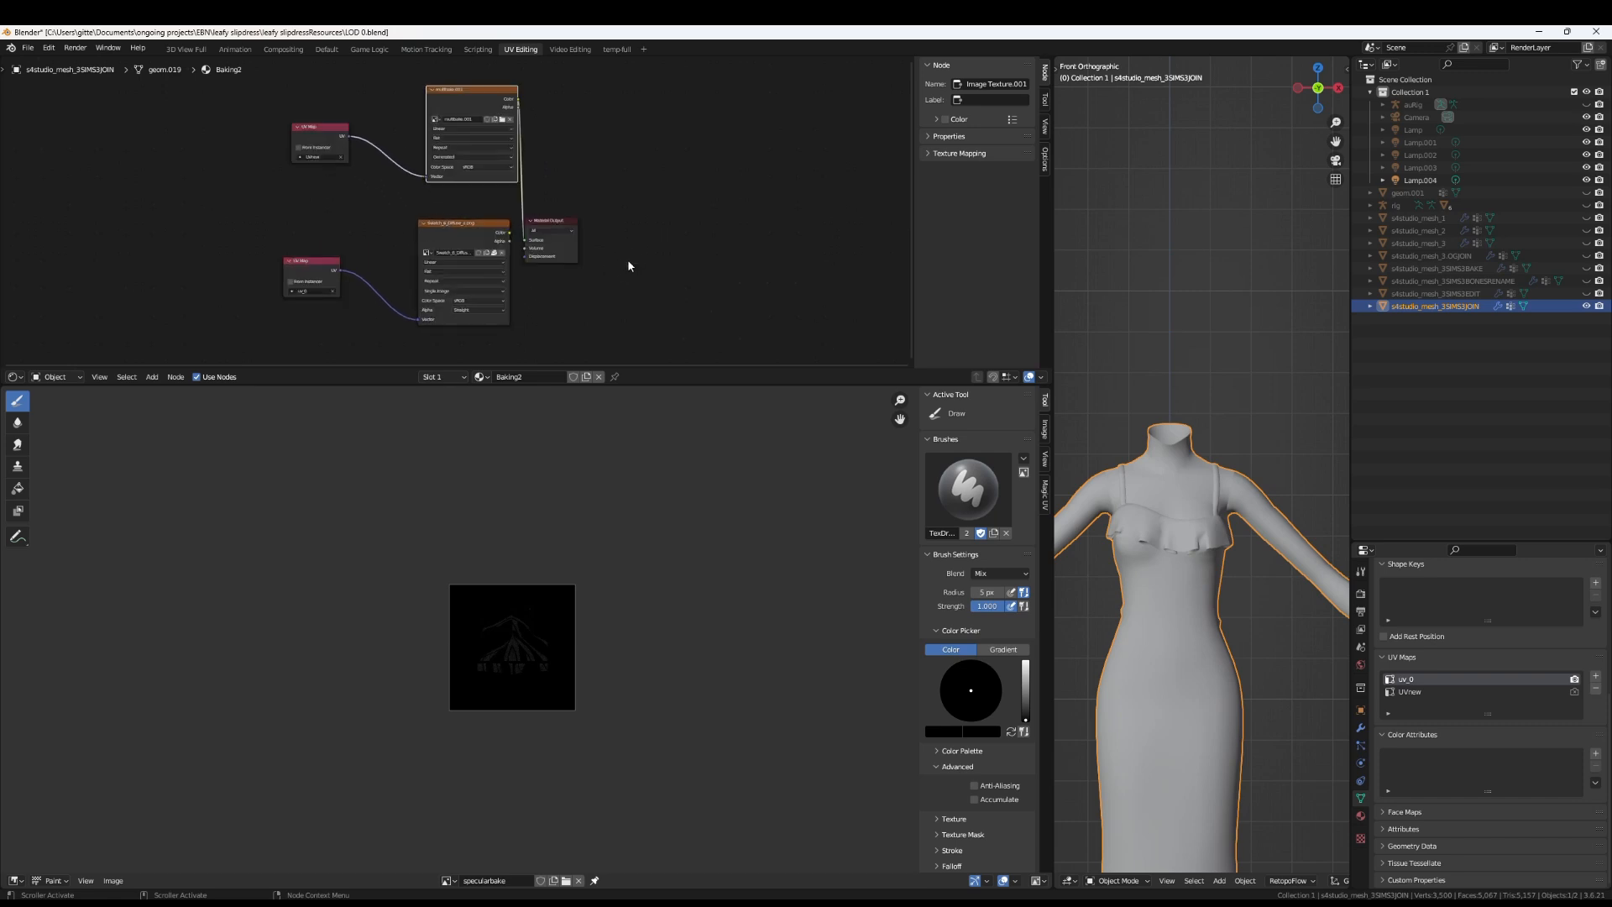
{"action": "left_click_drag", "start_coordinate": [1049, 394], "coordinate": [584, 395]}
{"action": "scroll", "coordinate": [438, 591], "scroll_direction": "up", "scroll_amount": 4}
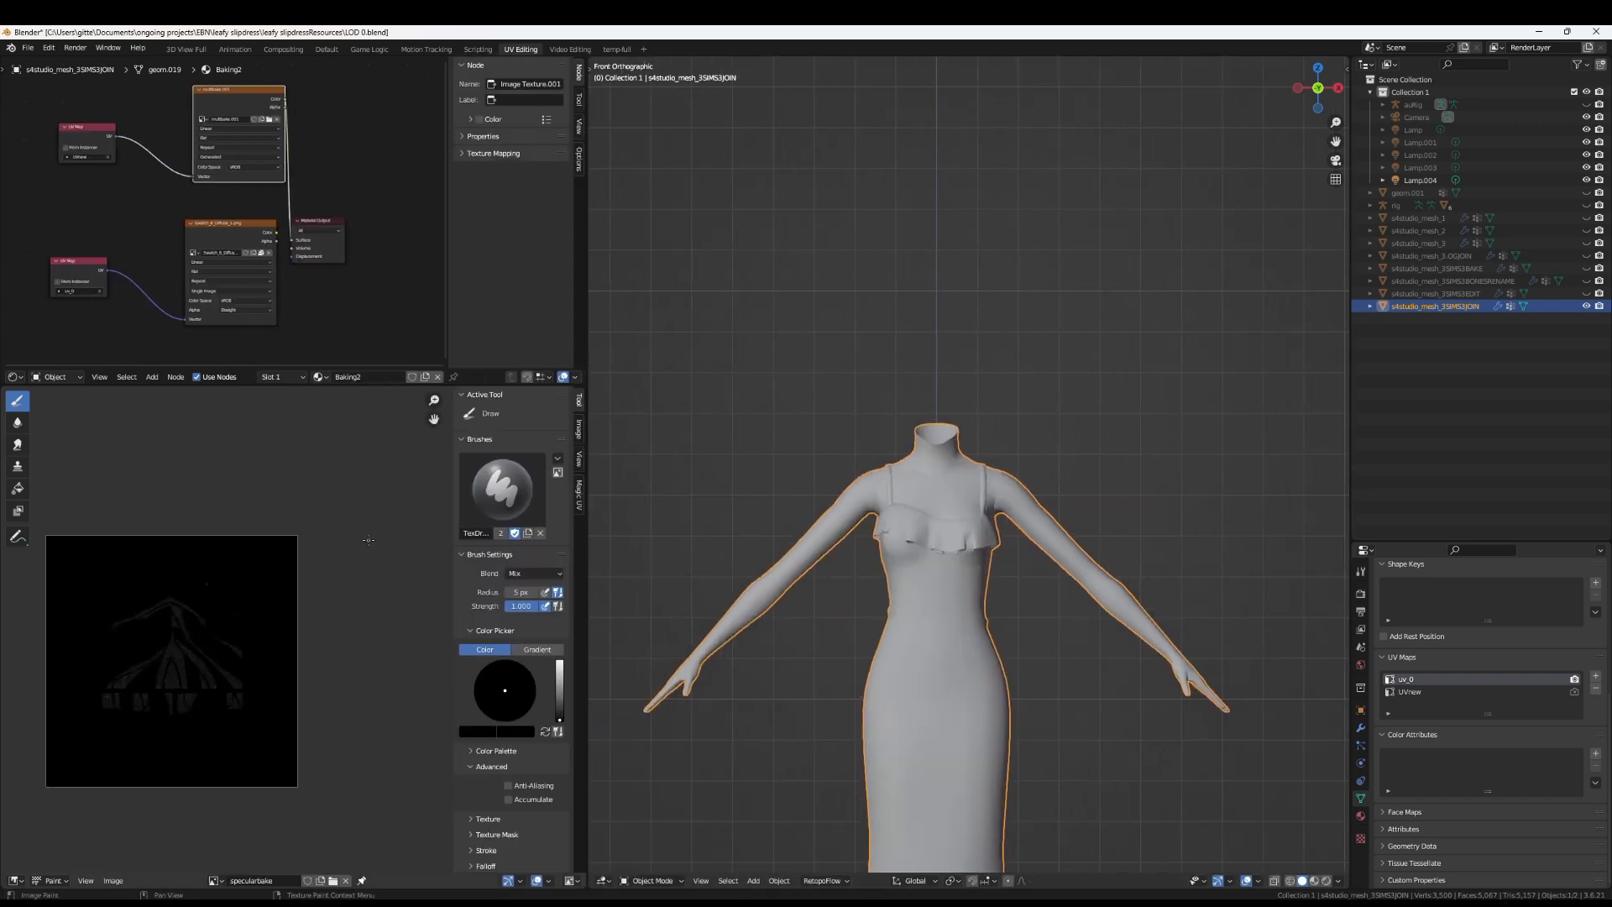
{"action": "middle_click_drag", "start_coordinate": [478, 561], "coordinate": [457, 575]}
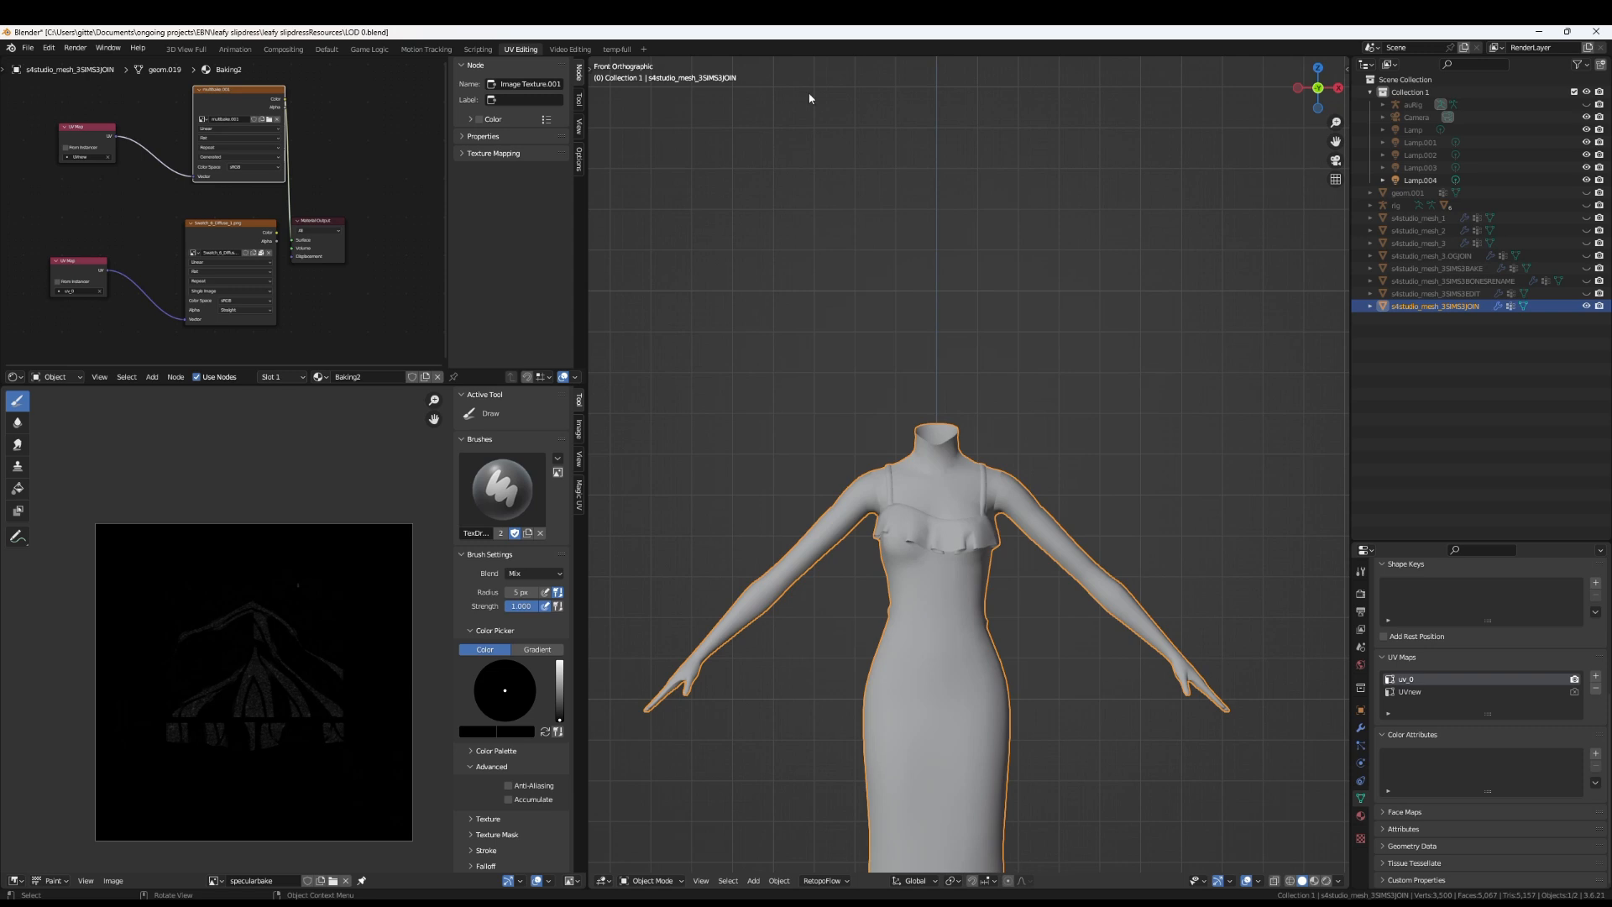
Examine the Baking2 material's UV map and image texture nodes and the dress mesh in front view
{"action": "scroll", "coordinate": [324, 255], "scroll_direction": "up", "scroll_amount": 3}
{"action": "scroll", "coordinate": [356, 286], "scroll_direction": "up", "scroll_amount": 1}
{"action": "middle_click_drag", "start_coordinate": [356, 286], "coordinate": [361, 239]}
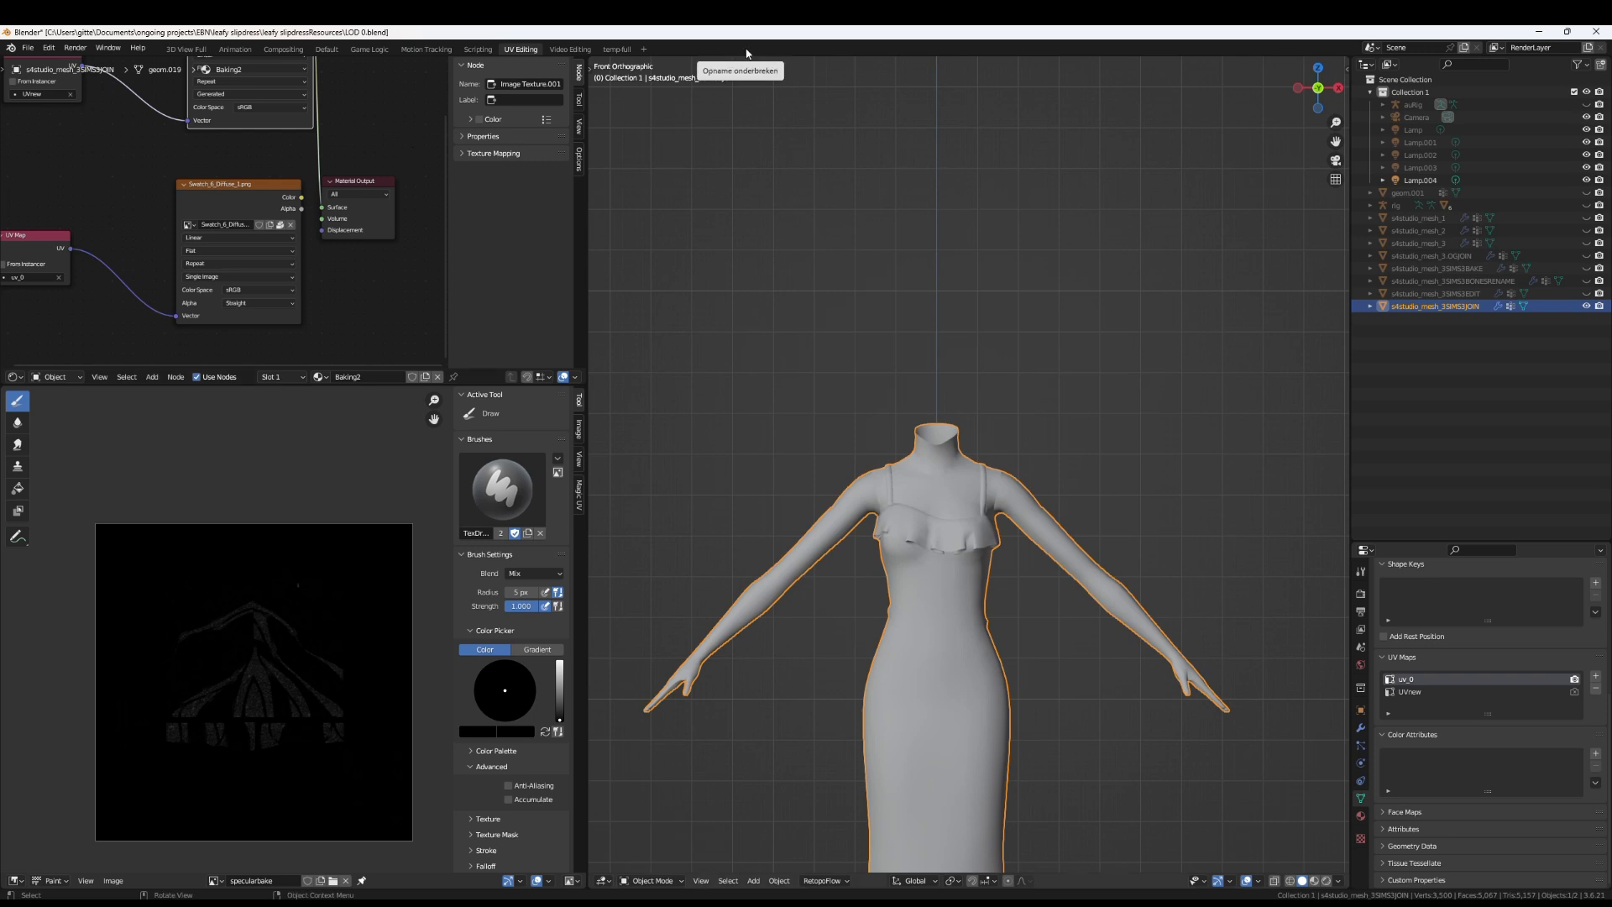
{"action": "scroll", "coordinate": [729, 213], "scroll_direction": "down", "scroll_amount": 4}
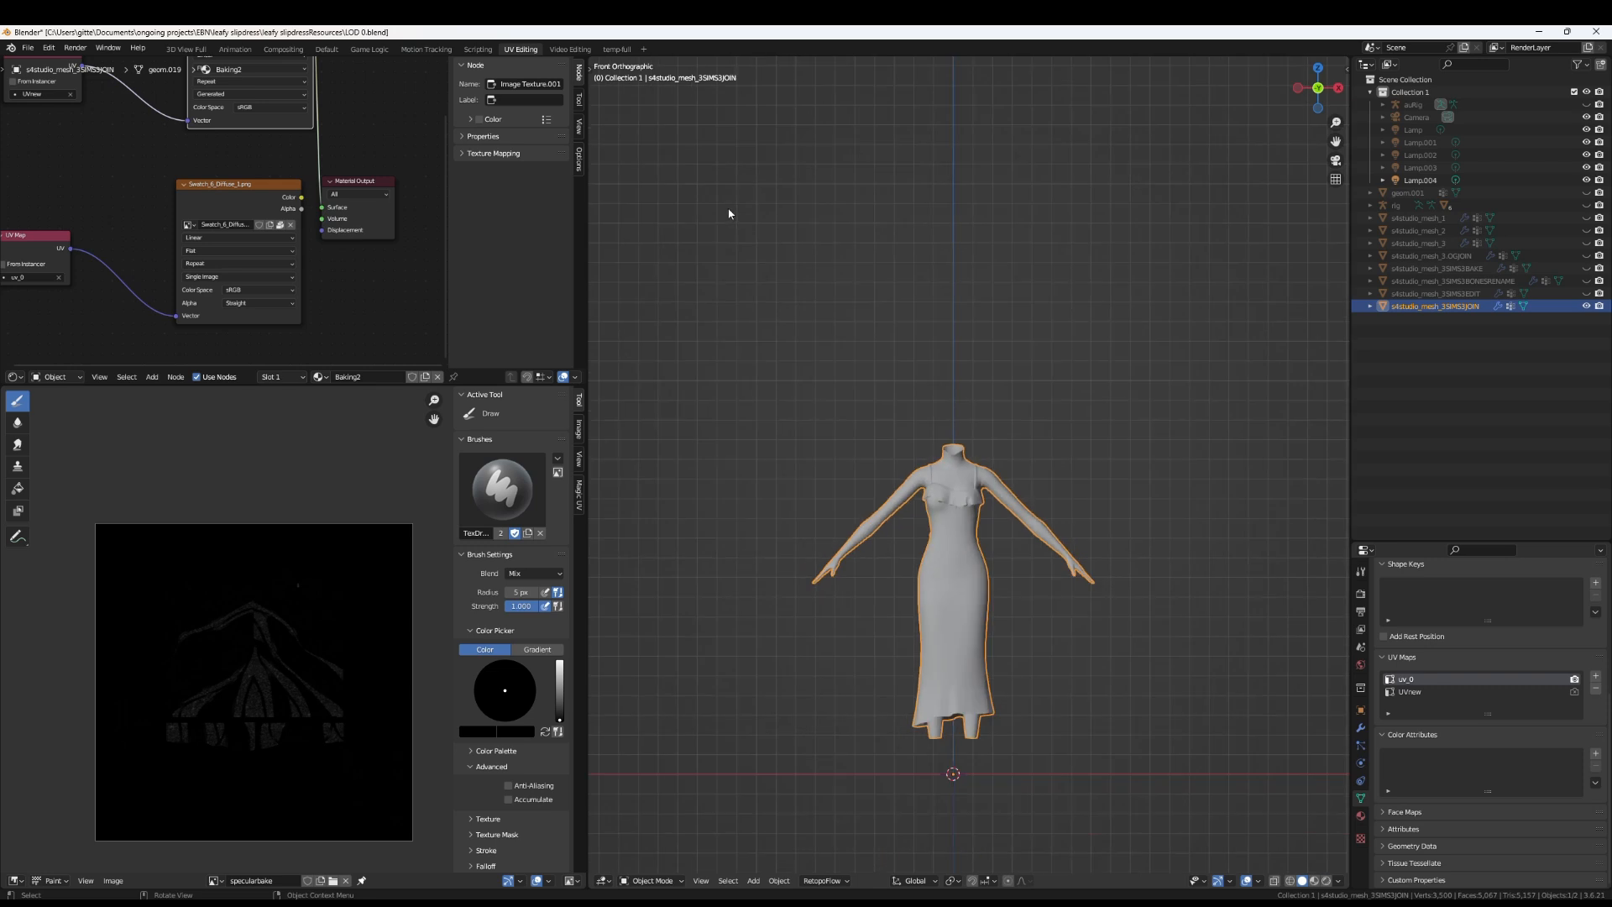
{"action": "scroll", "coordinate": [728, 213], "scroll_direction": "up", "scroll_amount": 3}
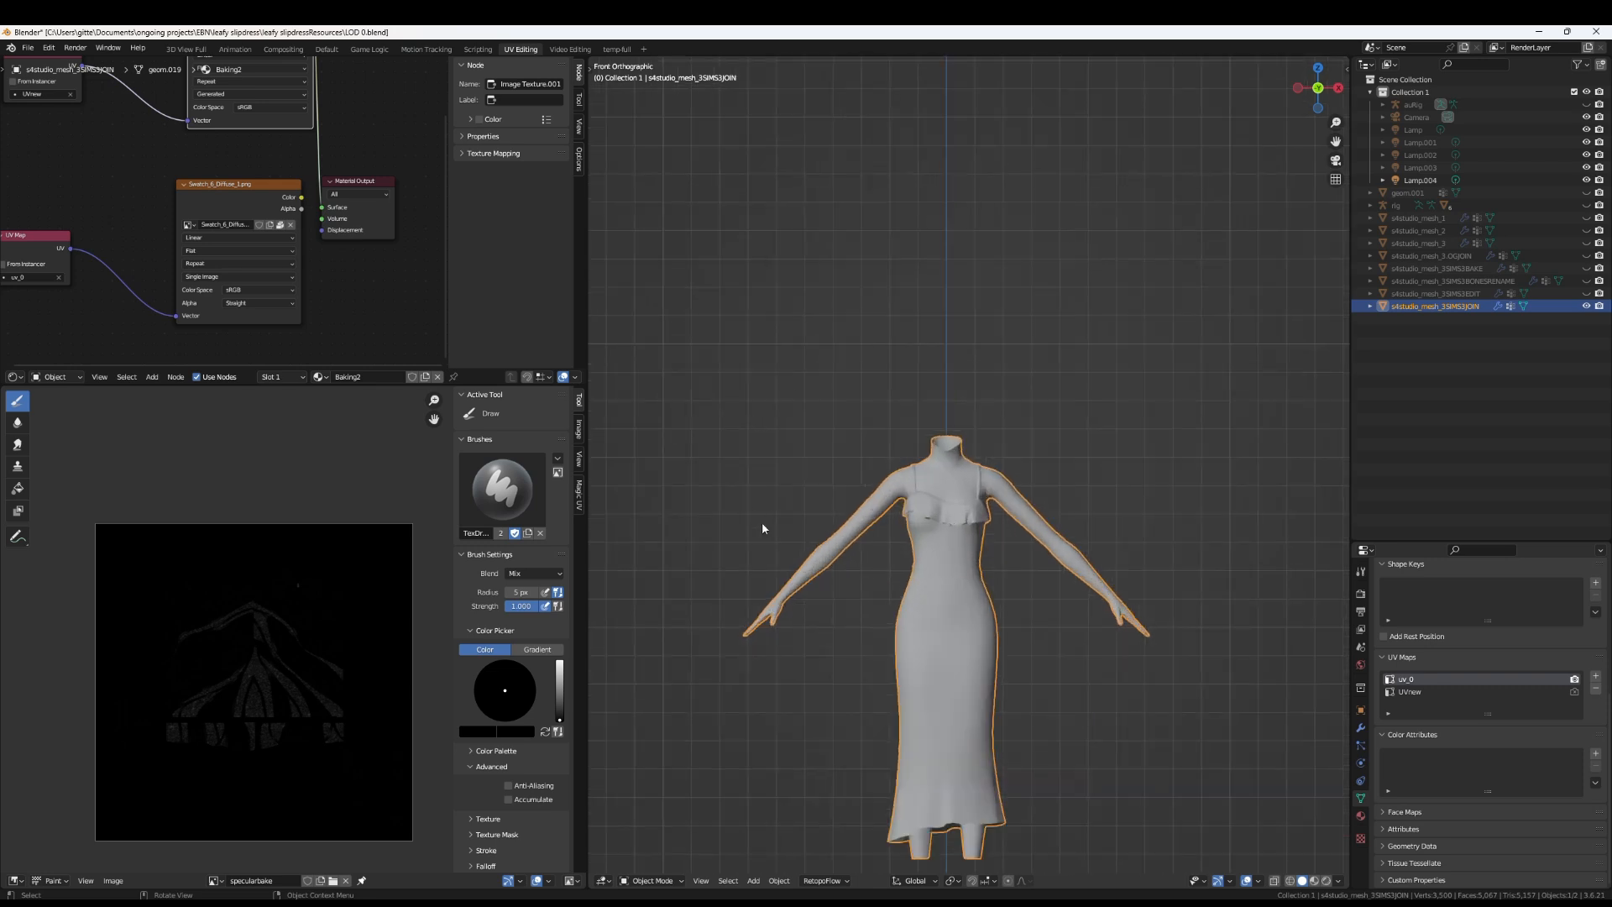
{"action": "middle_click_drag", "start_coordinate": [762, 523], "coordinate": [759, 481], "text": "shift"}
{"action": "middle_click_drag", "start_coordinate": [758, 481], "coordinate": [758, 475], "text": "shift"}
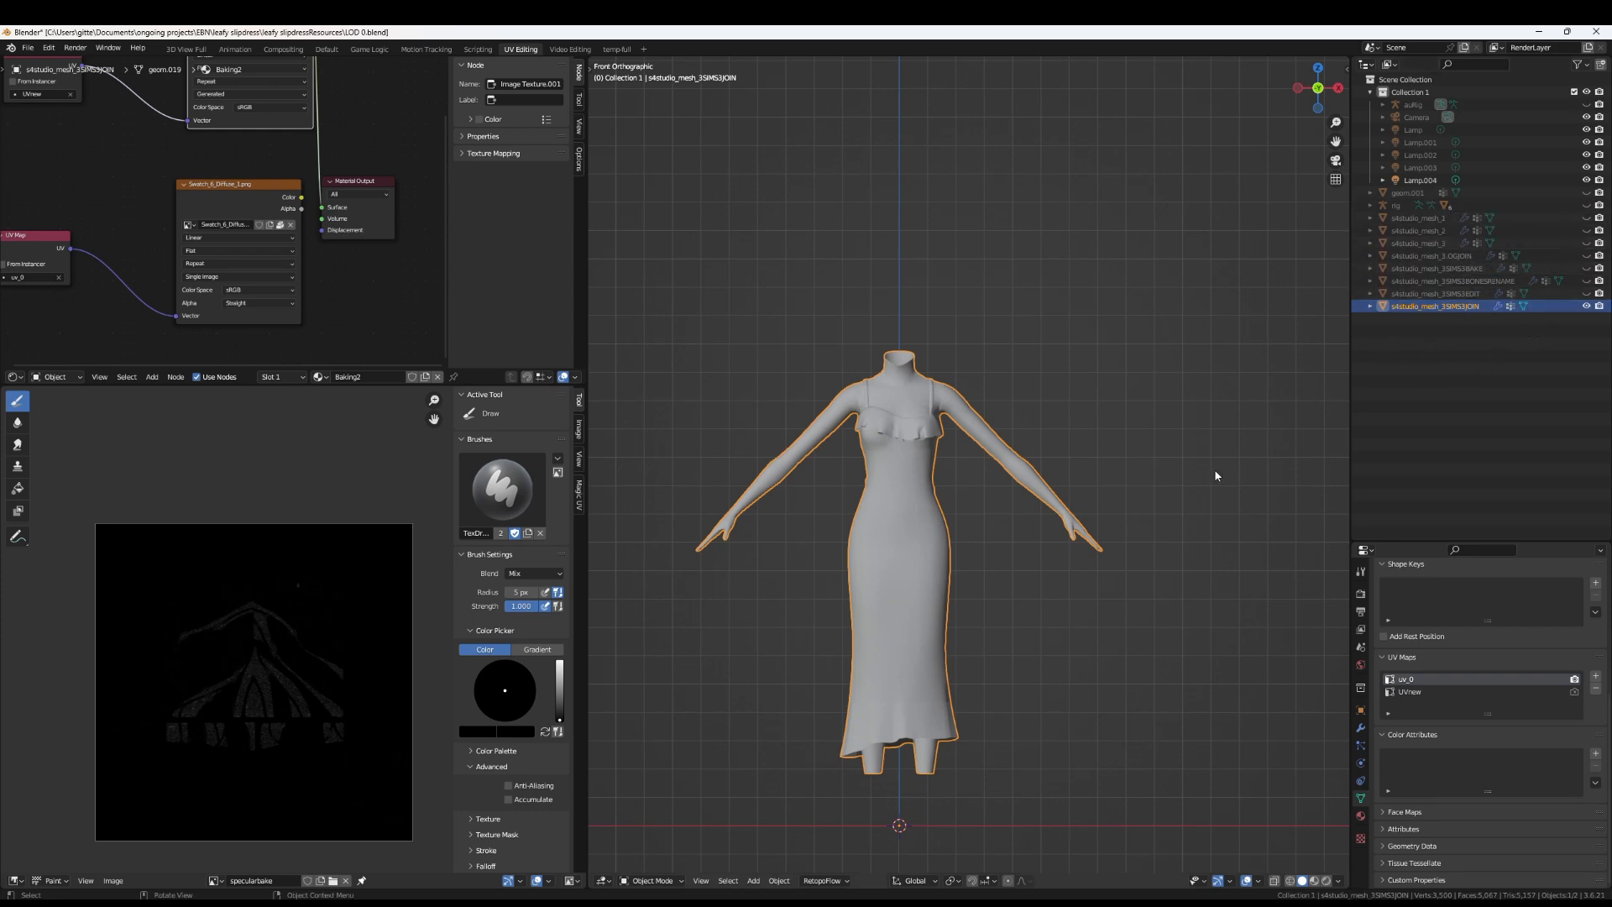
{"action": "scroll", "coordinate": [1102, 477], "scroll_direction": "up", "scroll_amount": 3}
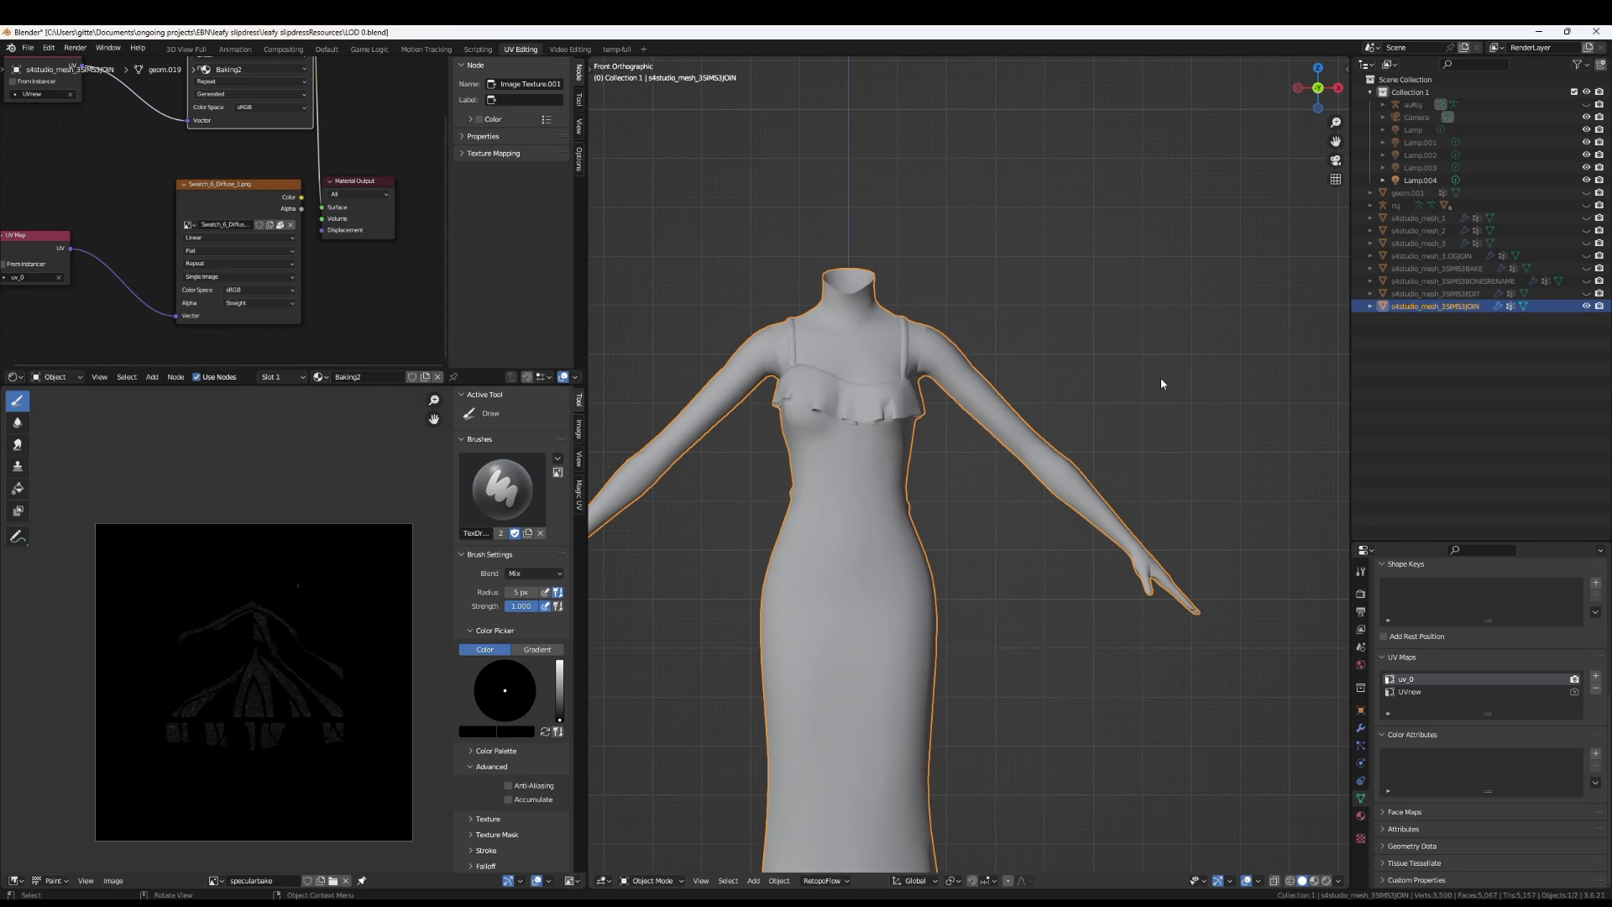
{"action": "scroll", "coordinate": [373, 260], "scroll_direction": "down", "scroll_amount": 3}
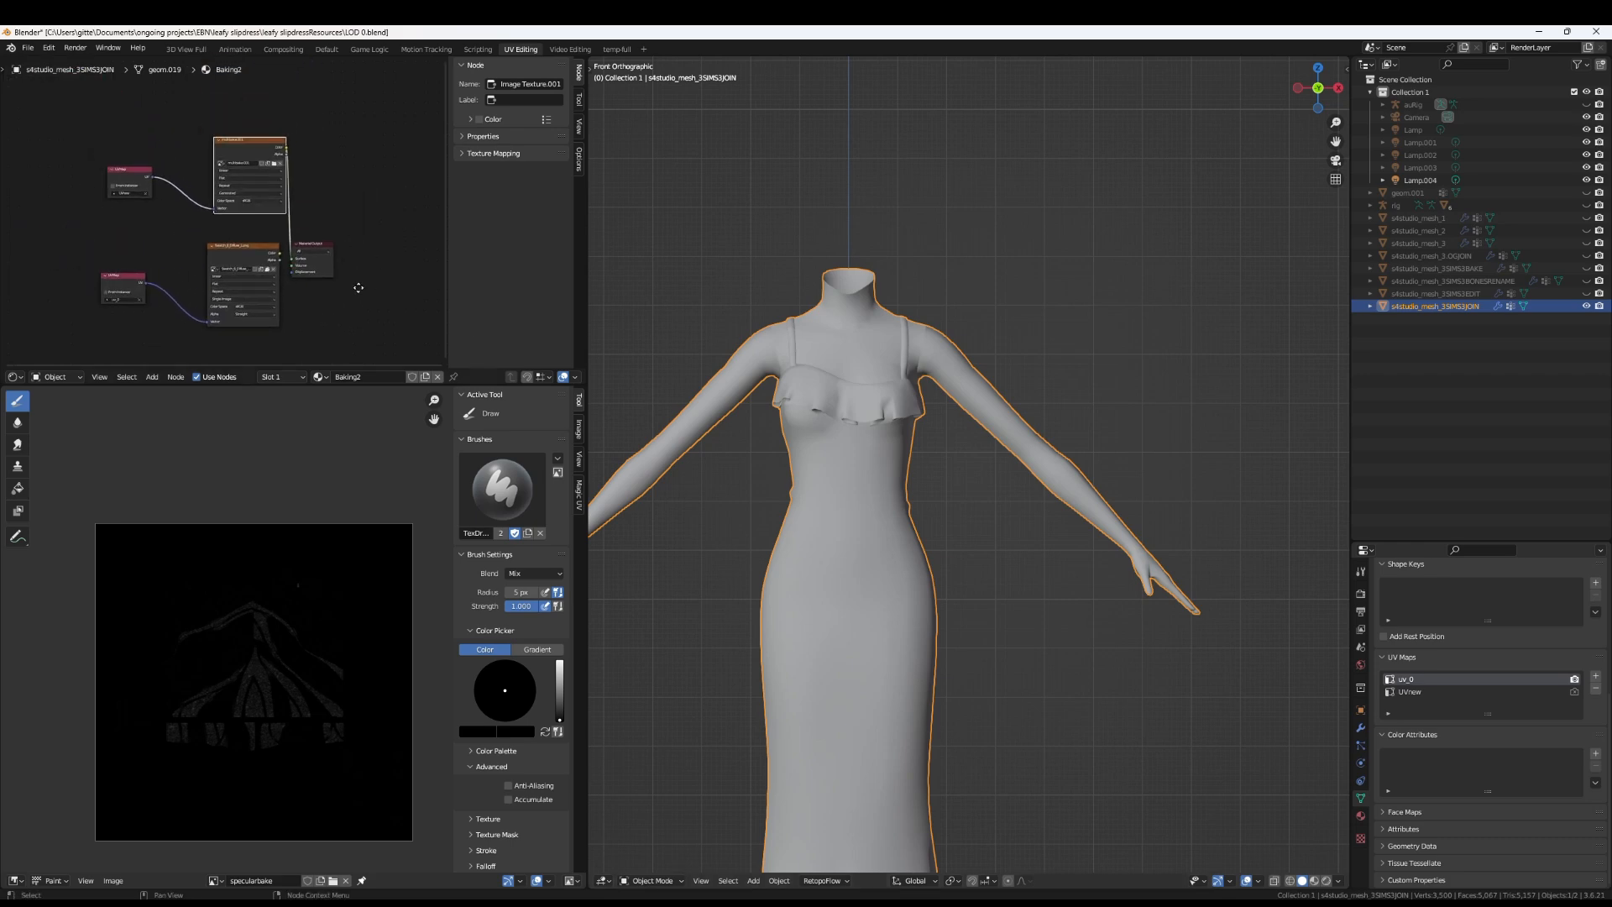
{"action": "scroll", "coordinate": [363, 294], "scroll_direction": "up", "scroll_amount": 2}
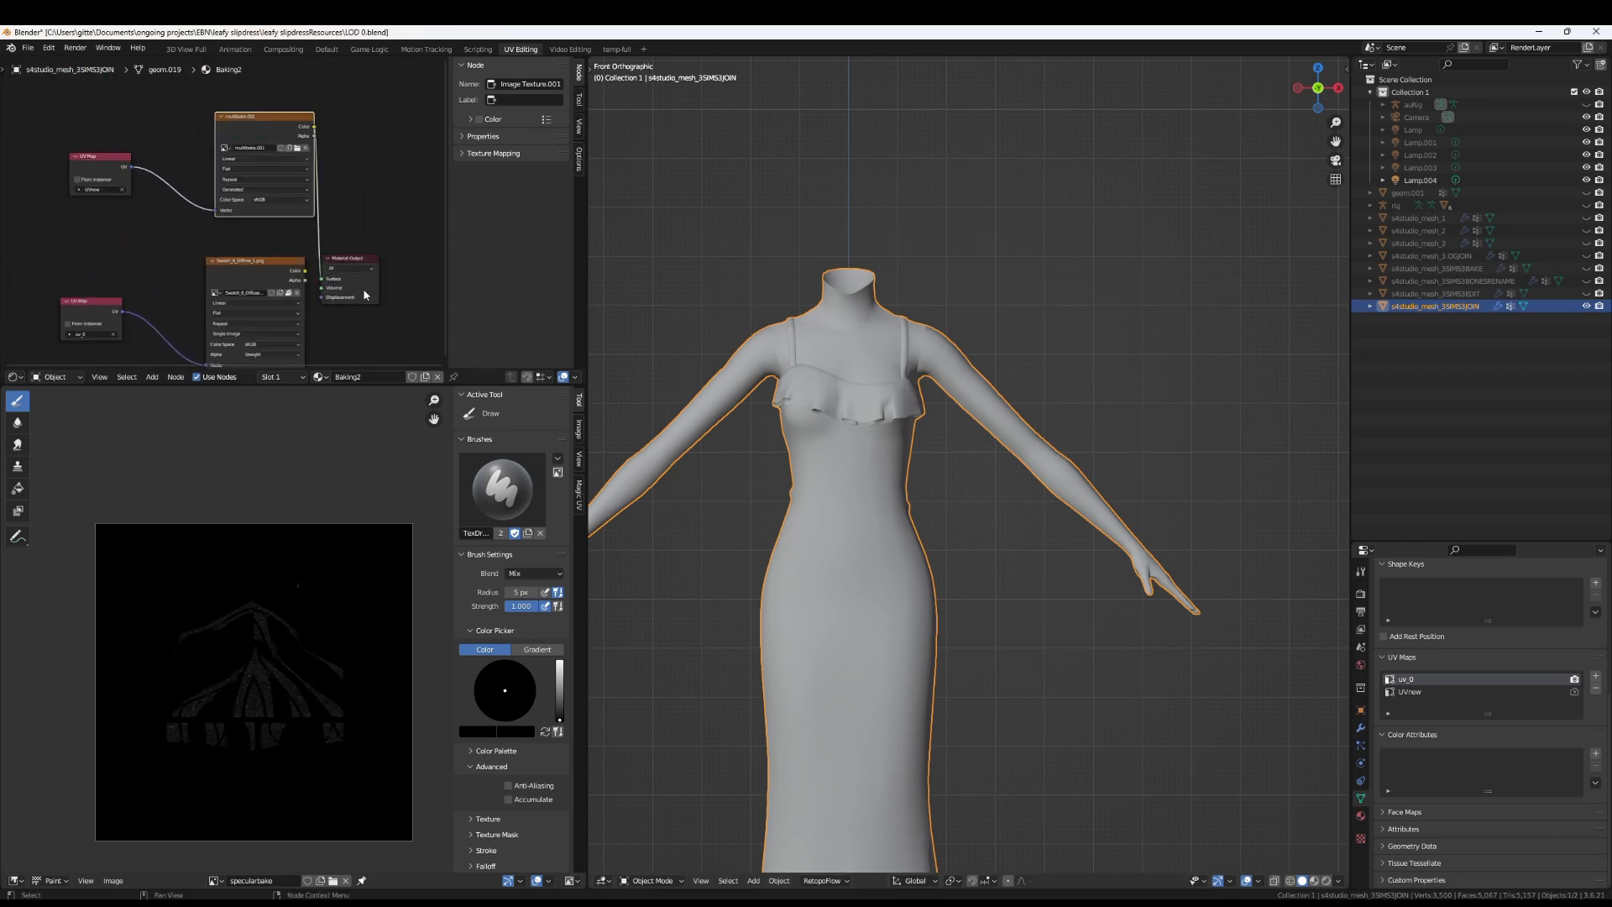
{"action": "middle_click_drag", "start_coordinate": [366, 294], "coordinate": [375, 259]}
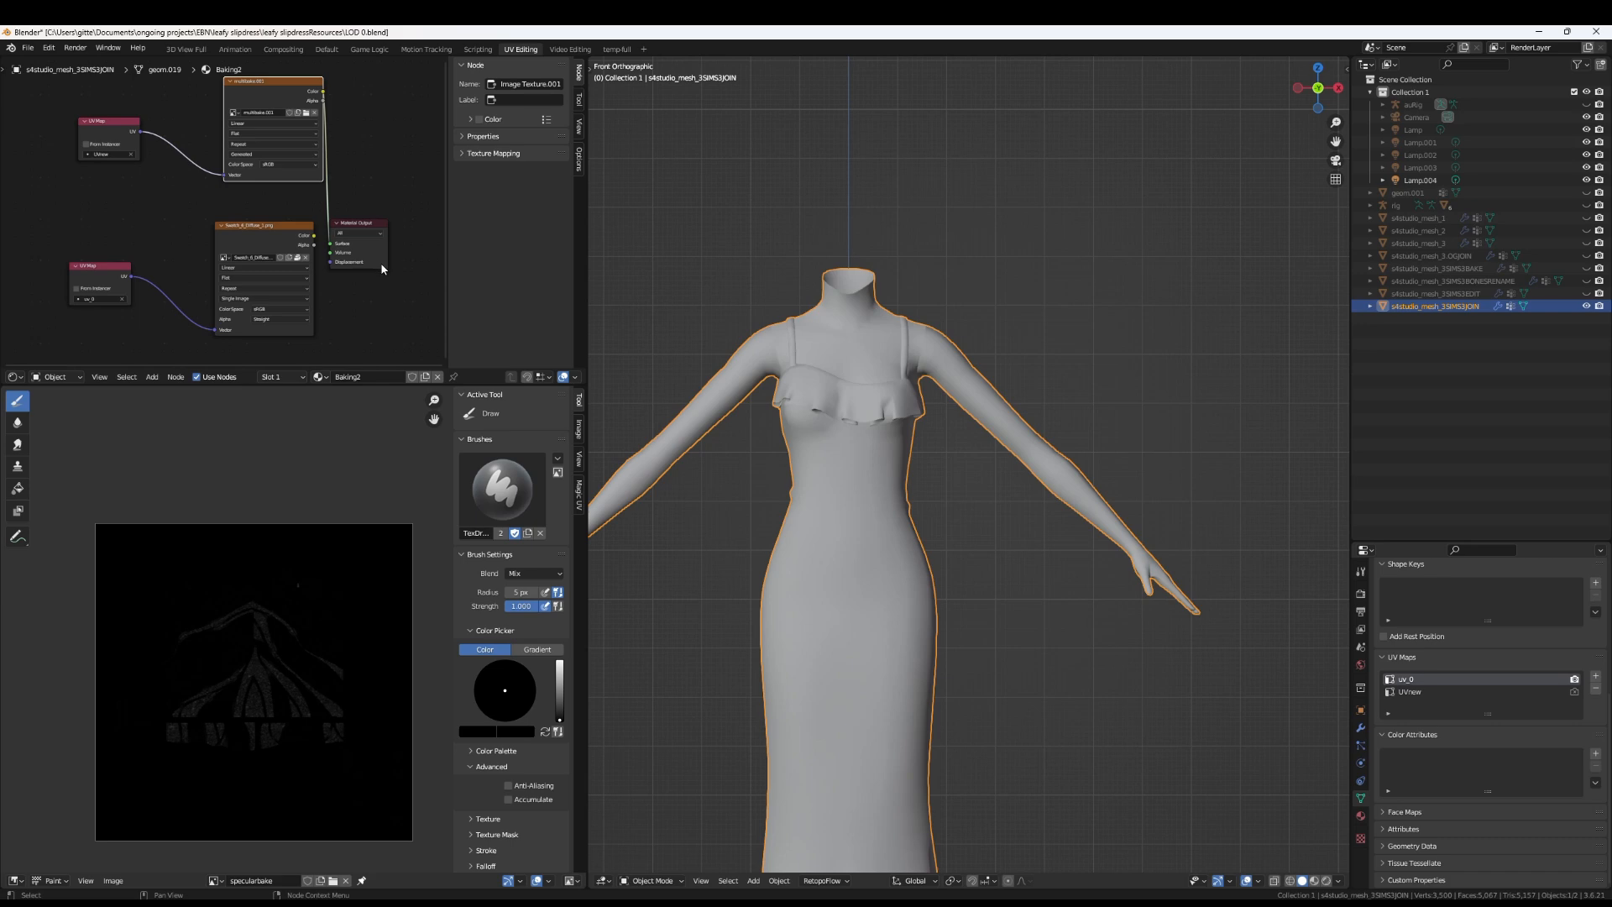